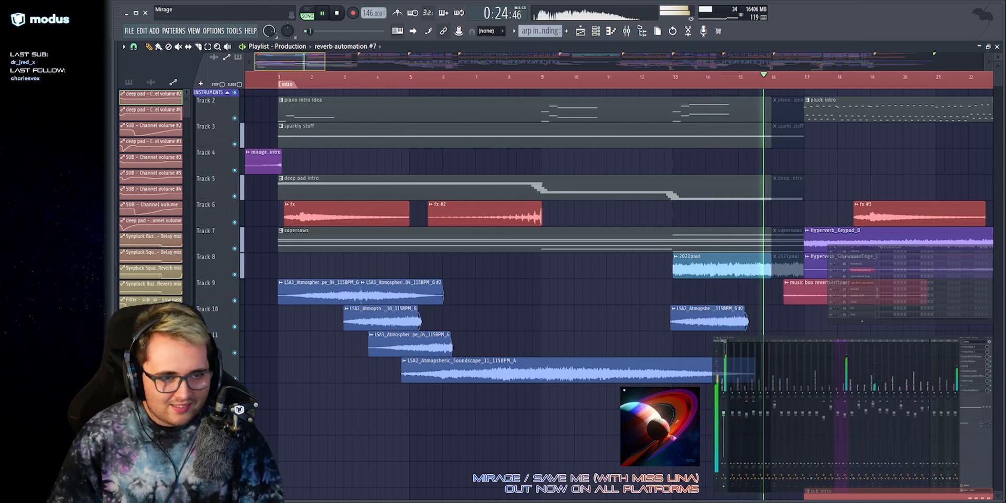
Solo Track 4 and listen to the mirage piano intro clip at the start of the arrangement.
key(space)
scroll(433, 64, up, 2)
scroll(436, 63, up, 3)
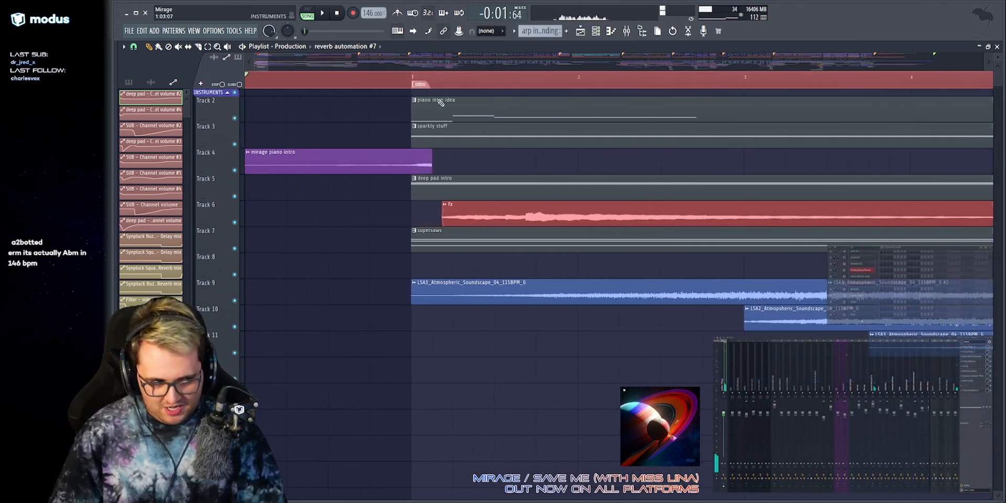
right_click(235, 171)
key(space)
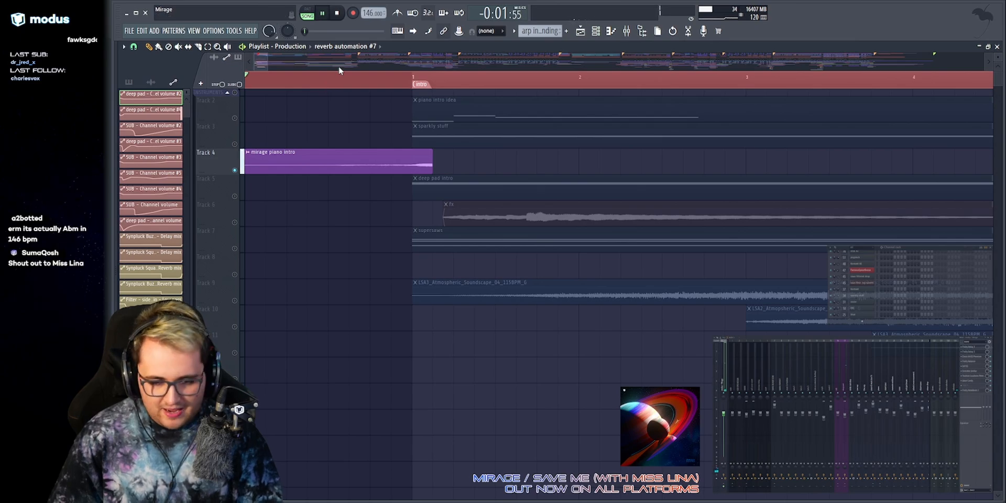
key(space)
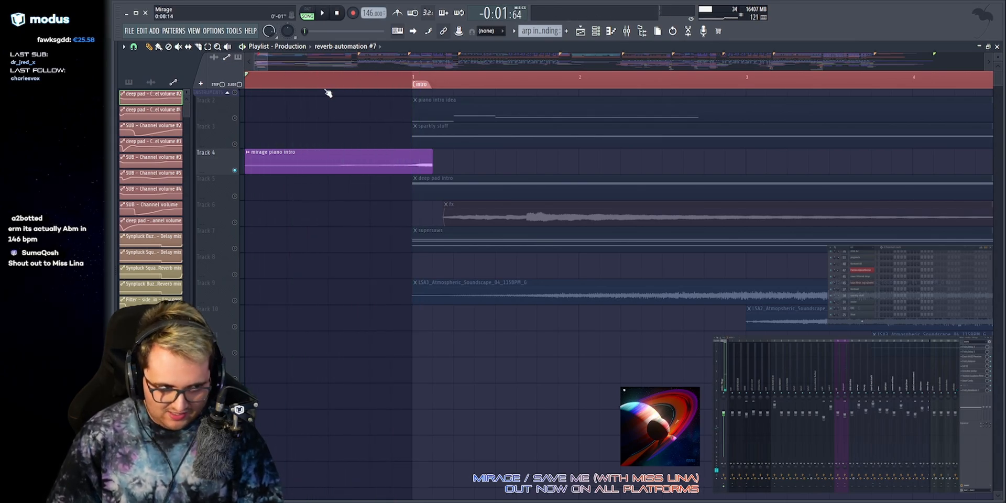
Solo Track 2 briefly, return the solo to Track 4, and replay the mirage piano intro from the song's start.
right_click(234, 118)
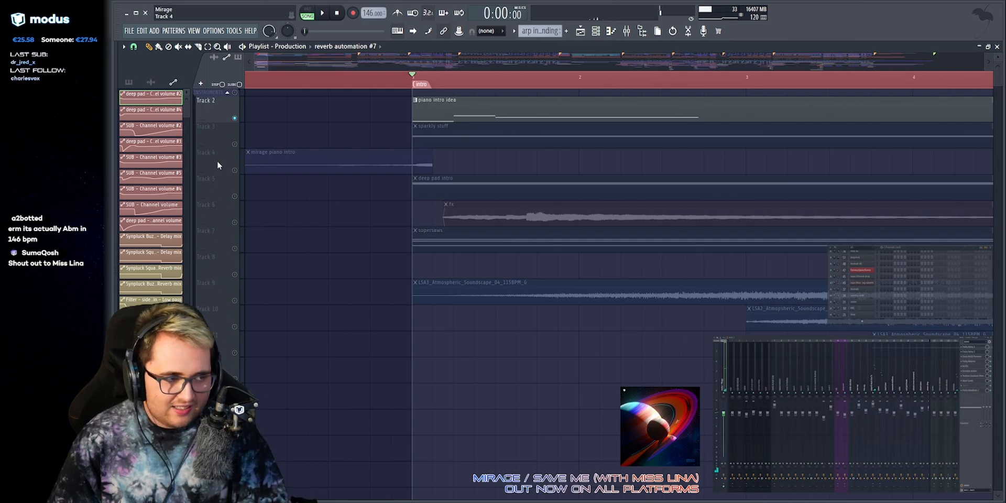
right_click(234, 169)
click(247, 78)
scroll(519, 162, down, 12)
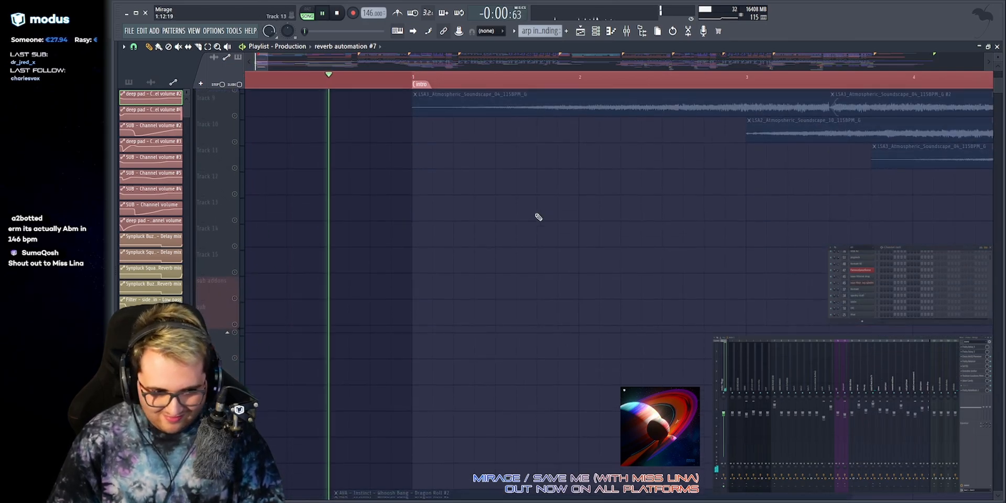
key(space)
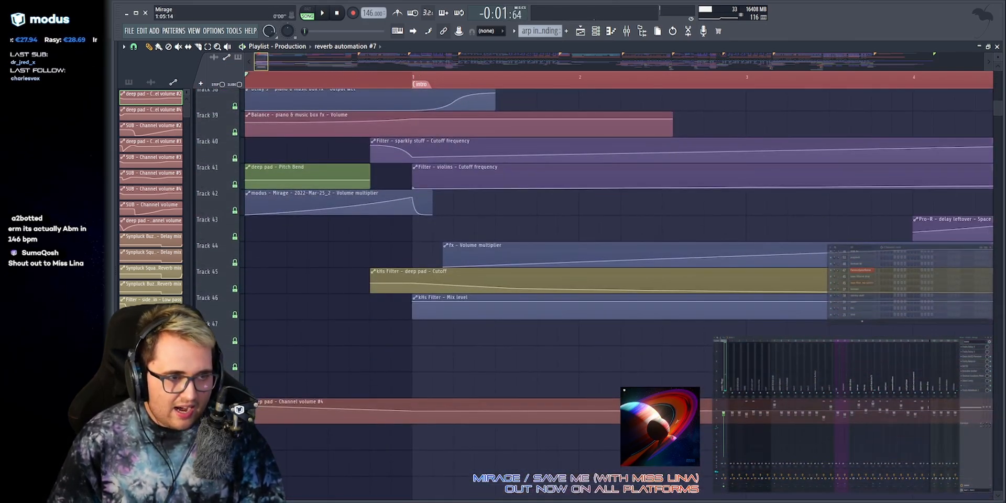
Try to shorten the mirage piano intro clip on Track 4 so it ends at the start of bar 1.
scroll(461, 60, up, 5)
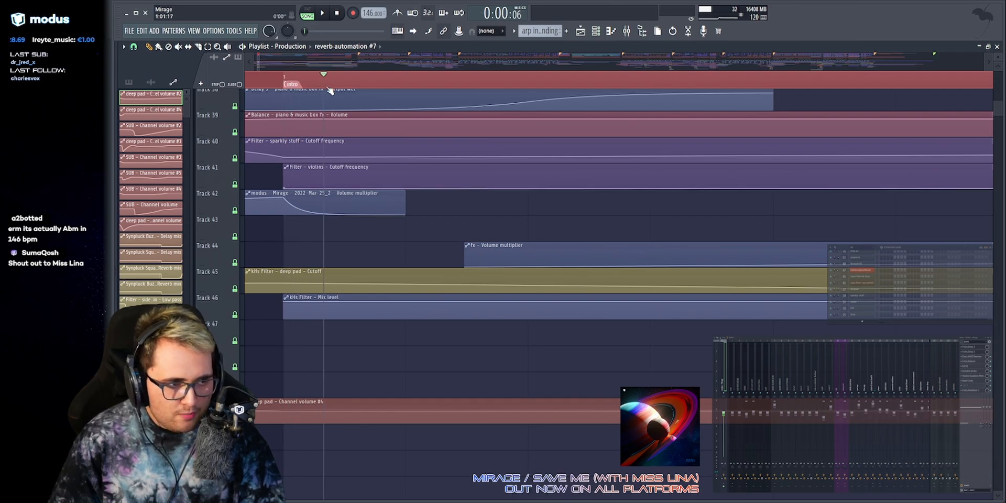
scroll(403, 108, up, 12)
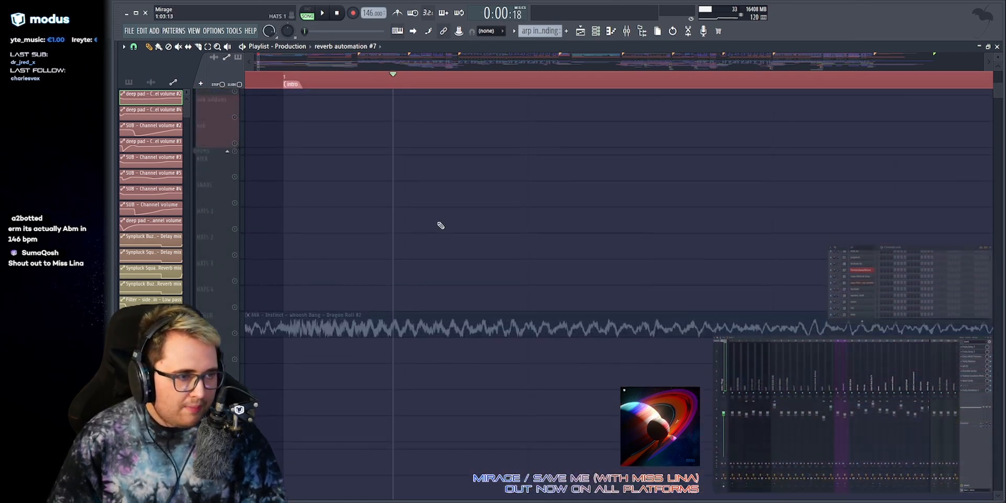
drag(258, 61, 258, 61)
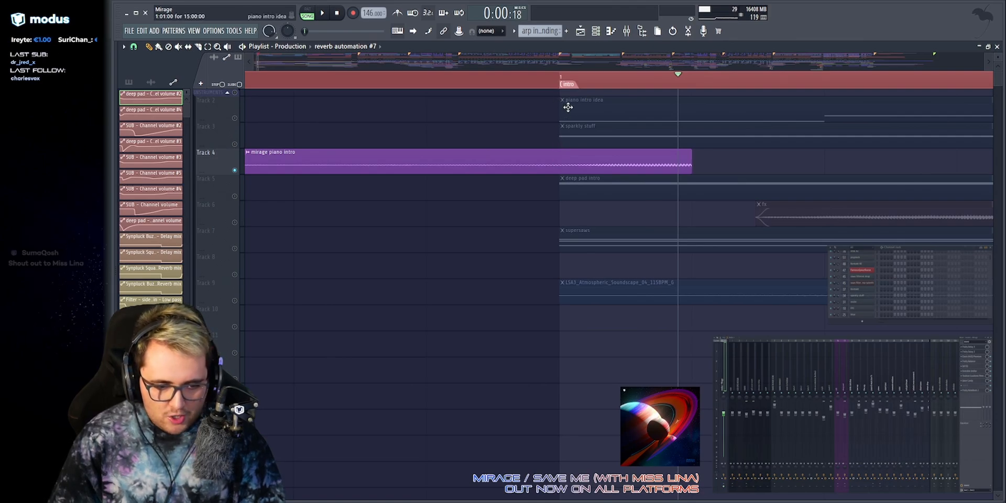
drag(538, 65, 542, 61)
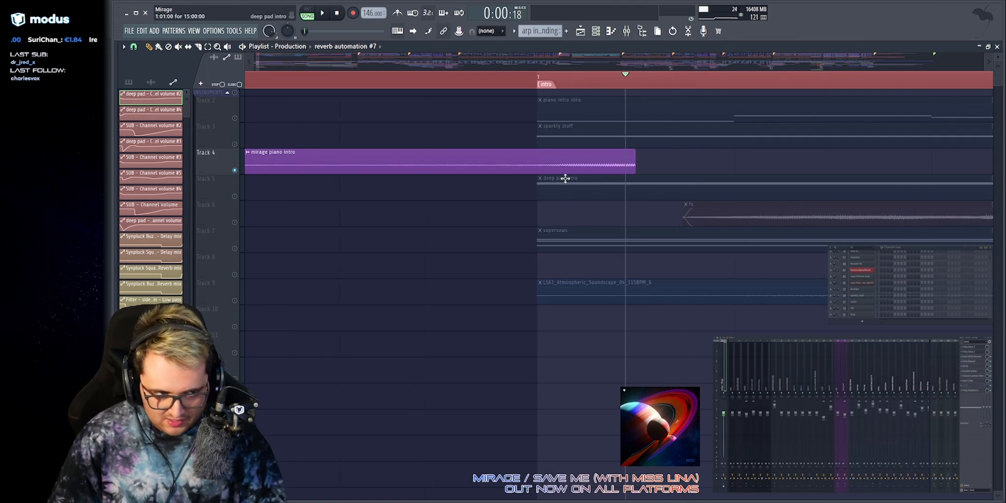
drag(633, 152, 537, 157)
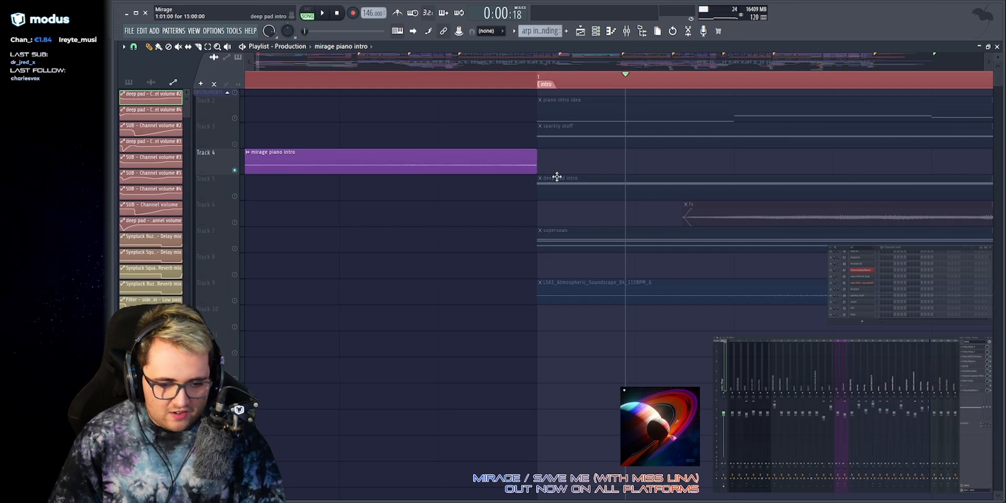
key(ctrl+z)
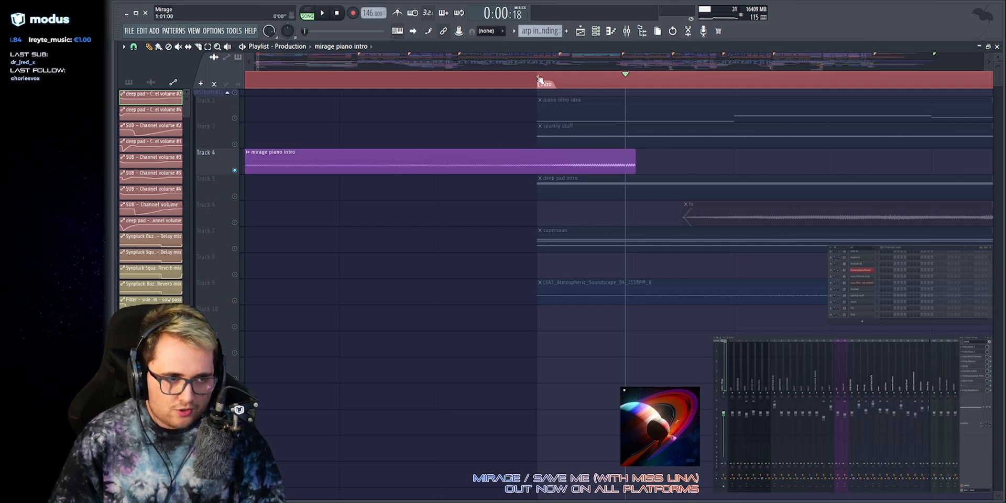
Examine where the mirage piano intro clip runs past bar 1 and its volume multiplier automation on Track 42.
drag(545, 83, 571, 88)
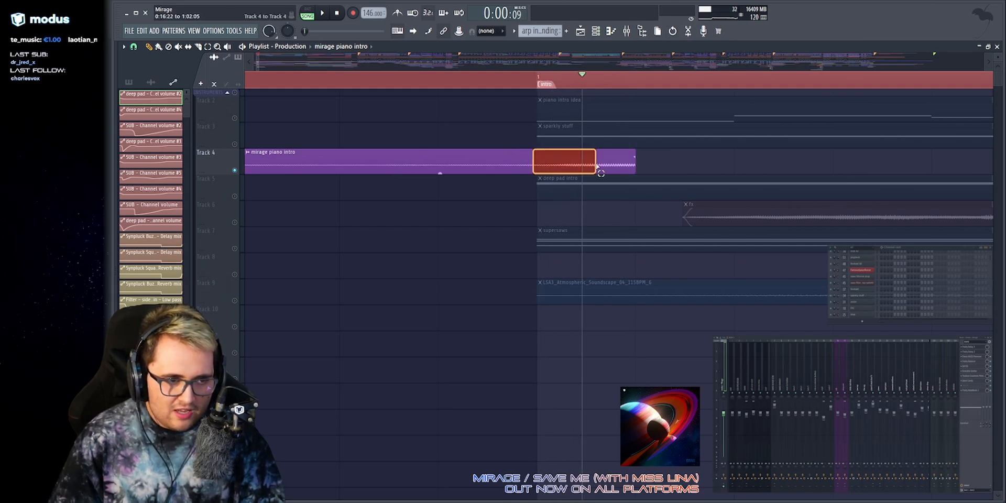
scroll(623, 199, down, 10)
scroll(609, 213, down, 2)
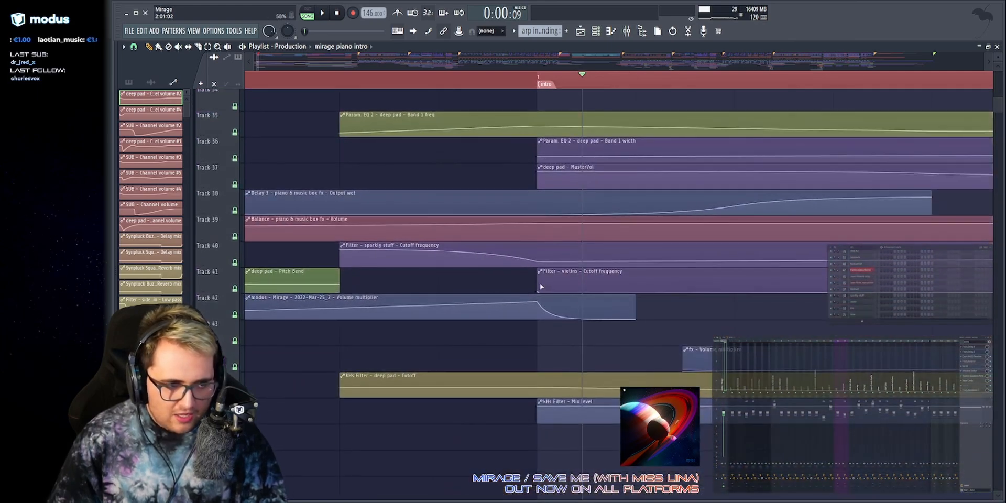
scroll(671, 332, up, 15)
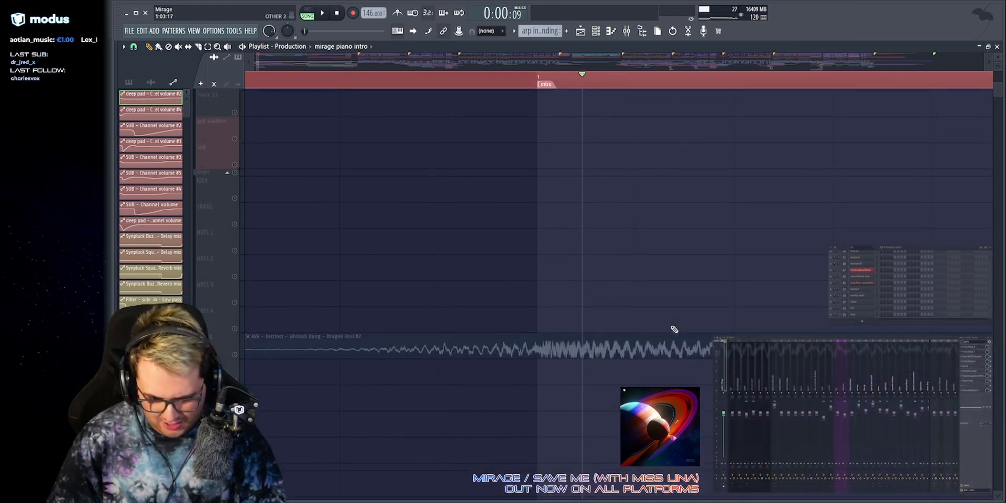
Solo Track 3 briefly, switch the solo to Track 2, and listen to the piano intro idea pattern.
right_click(235, 145)
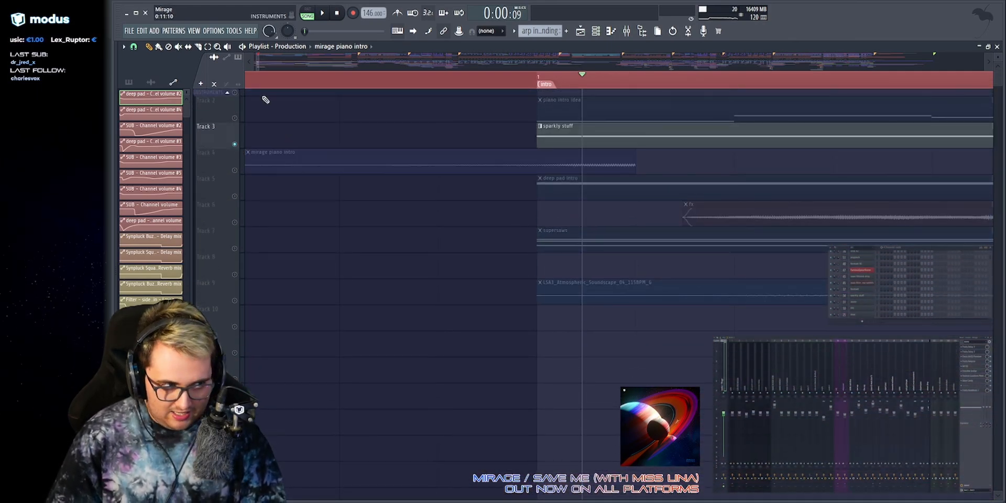
right_click(235, 118)
key(space)
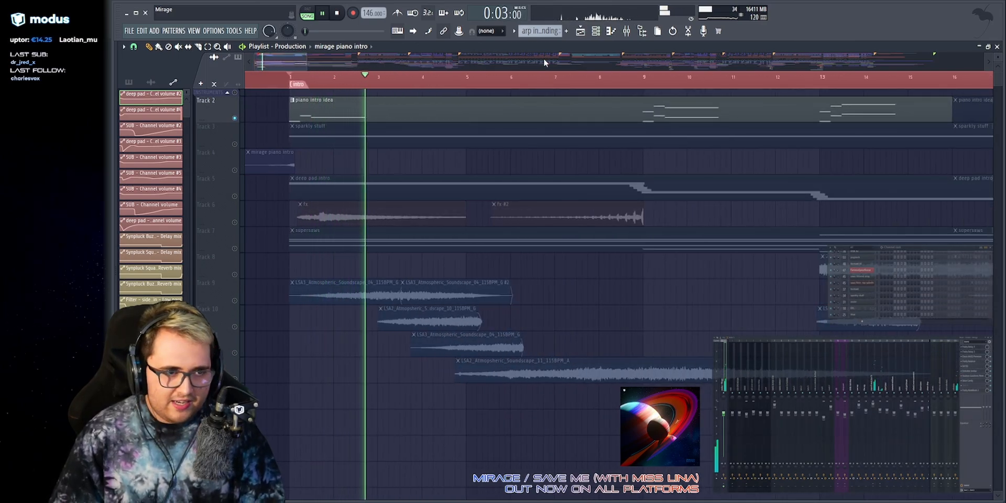
drag(307, 62, 341, 62)
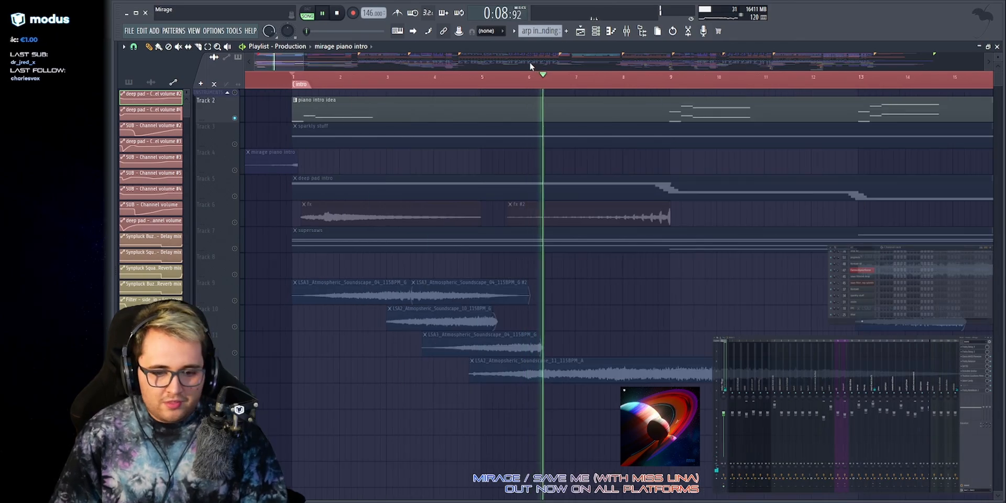
drag(304, 62, 308, 61)
key(space)
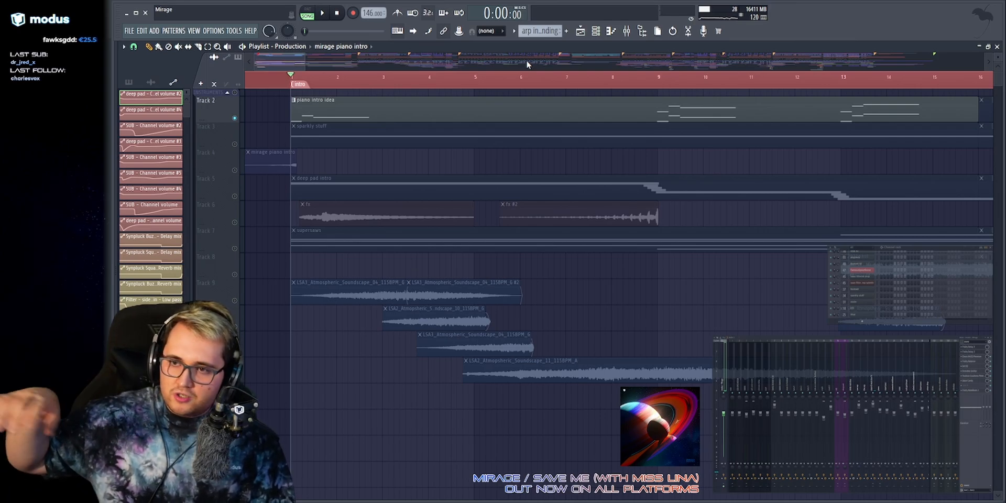
Play the soloed piano intro idea again from bar 1.
key(space)
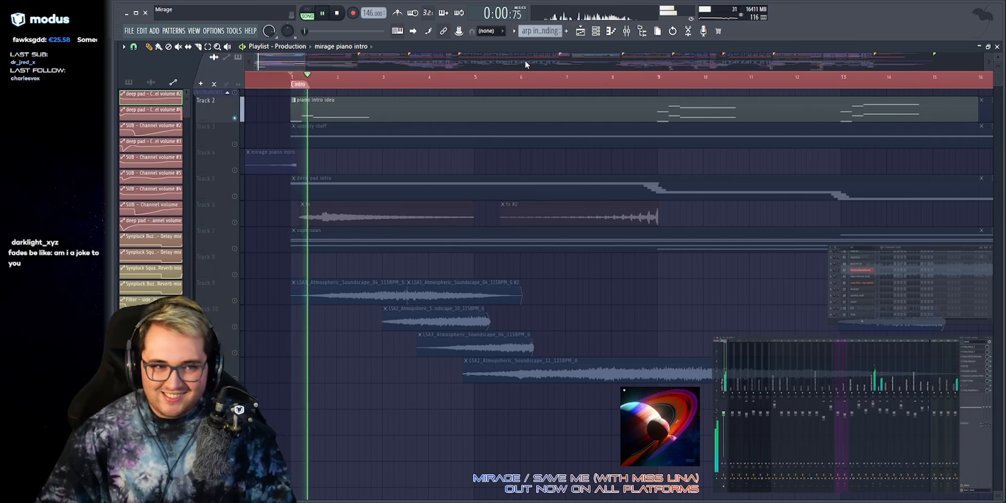
scroll(505, 62, down, 2)
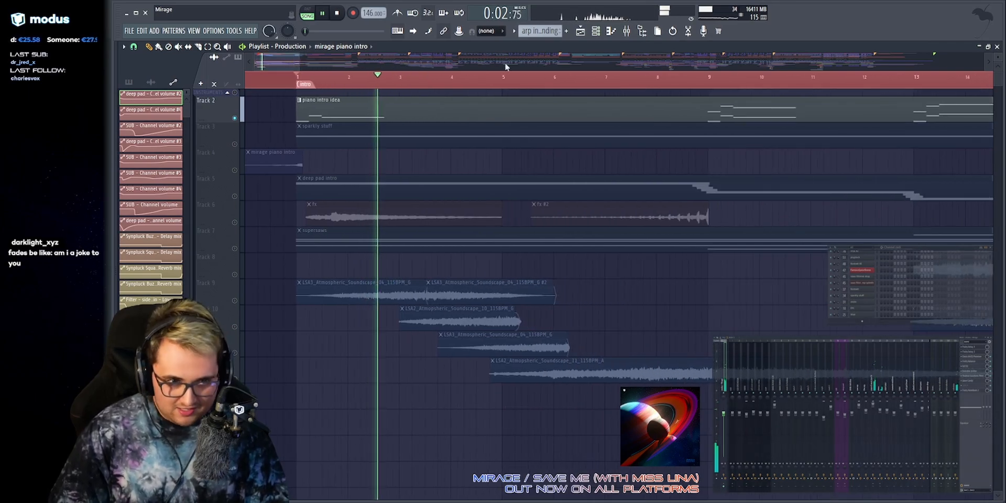
scroll(505, 68, up, 2)
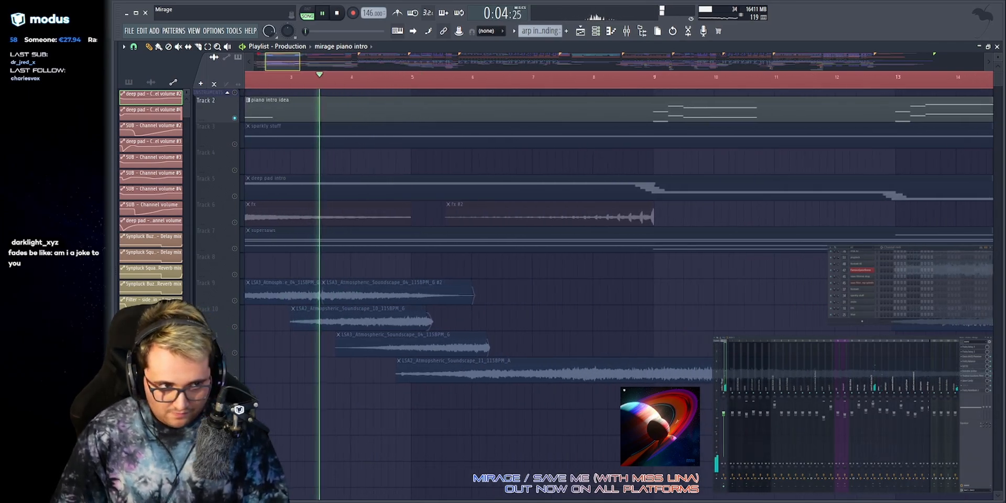
Listen to the soloed piano intro idea from bar 9 and again from bar 13.
click(589, 85)
key(space)
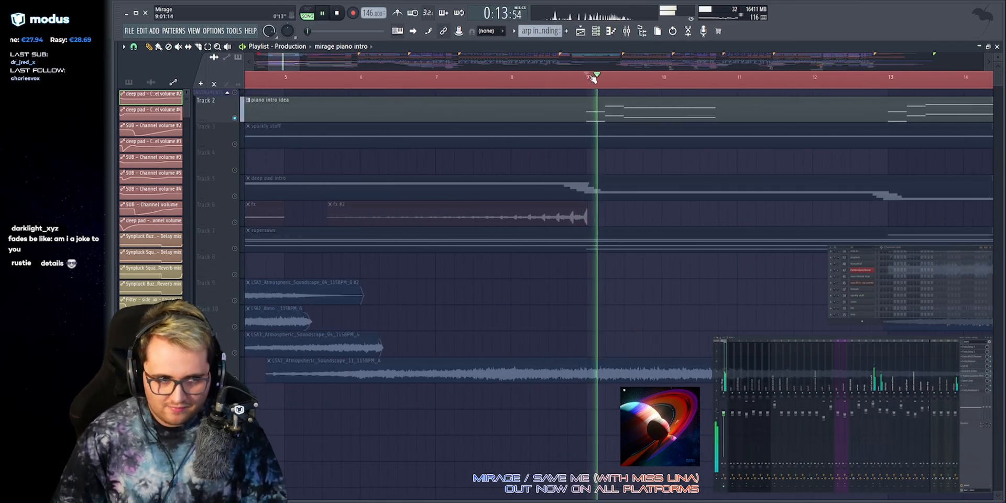
scroll(600, 68, down, 2)
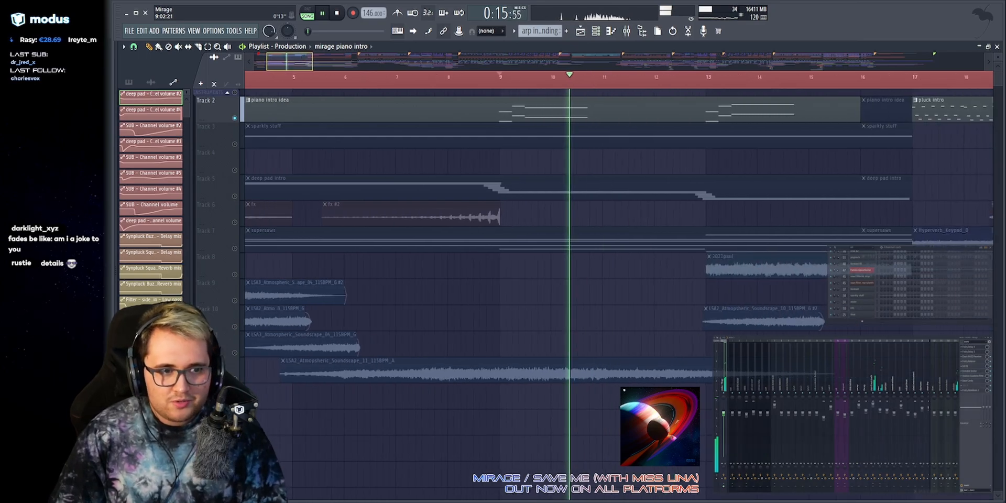
scroll(618, 68, up, 2)
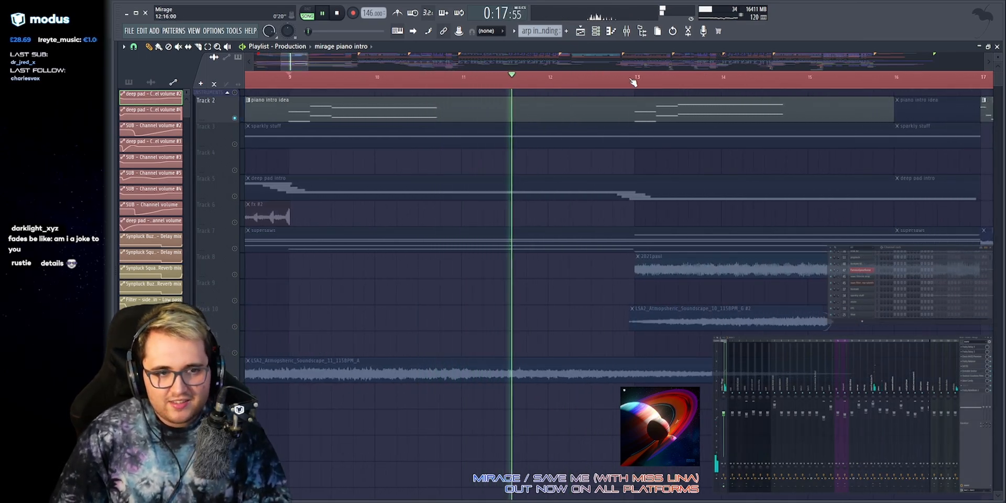
key(space)
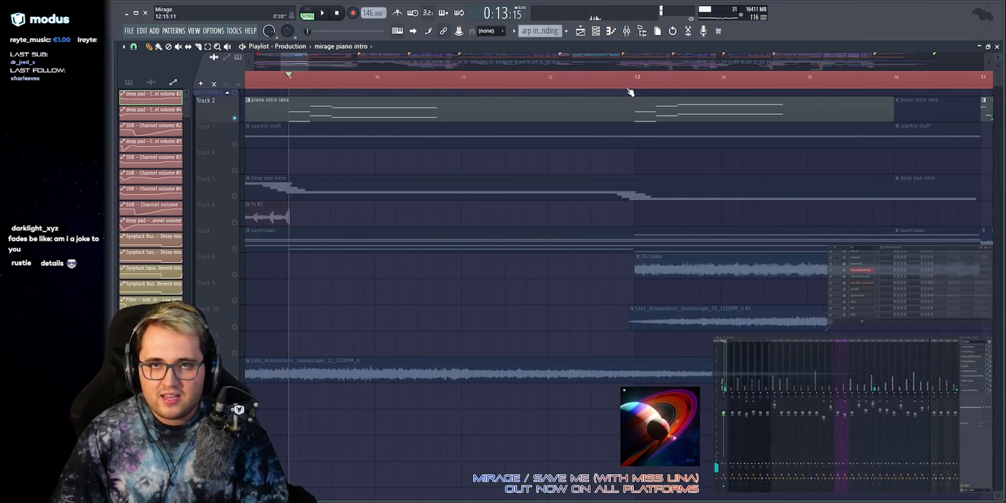
click(626, 80)
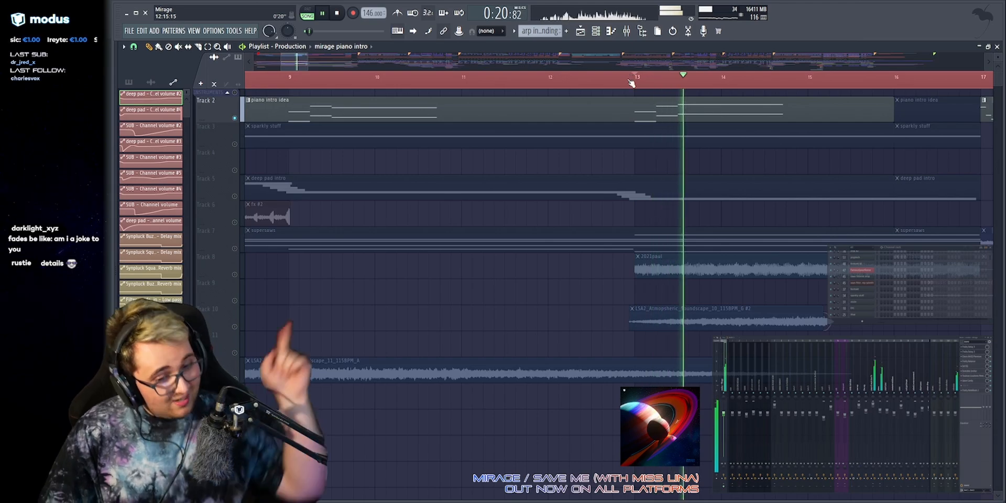
key(space)
Solo Track 5 and listen to the deep pad intro pattern from bar 13.
scroll(678, 61, down, 3)
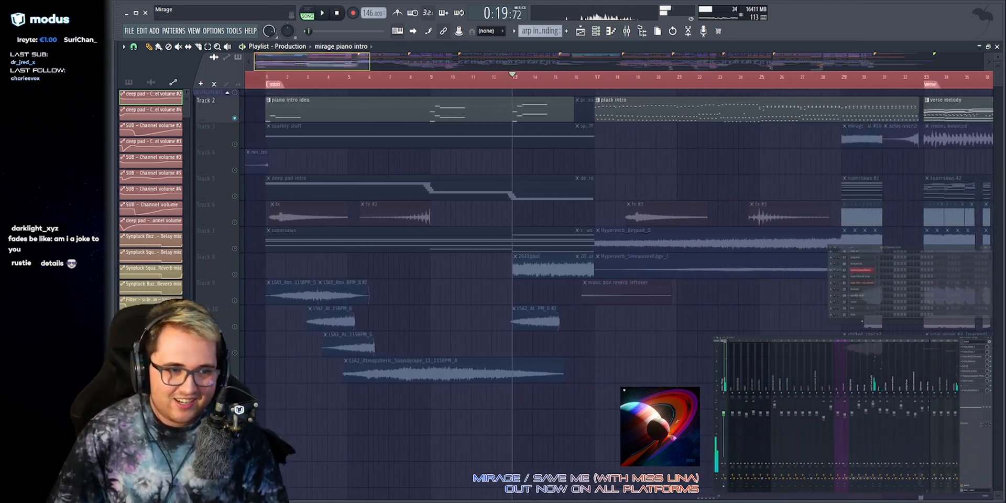
scroll(694, 204, down, 2)
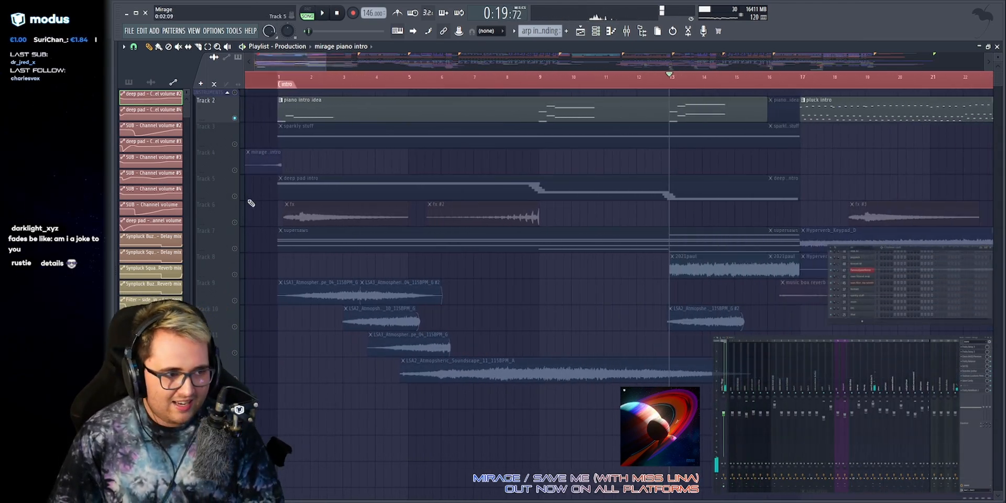
click(242, 190)
key(space)
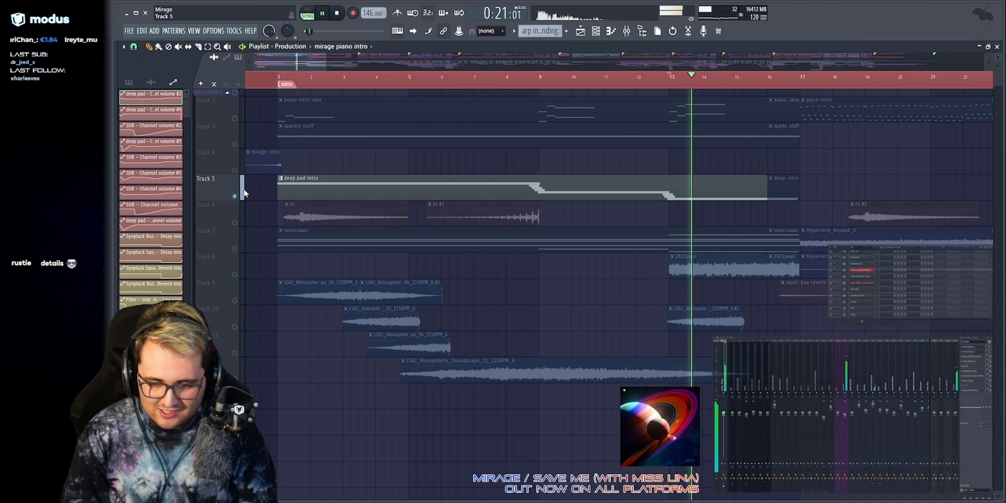
key(space)
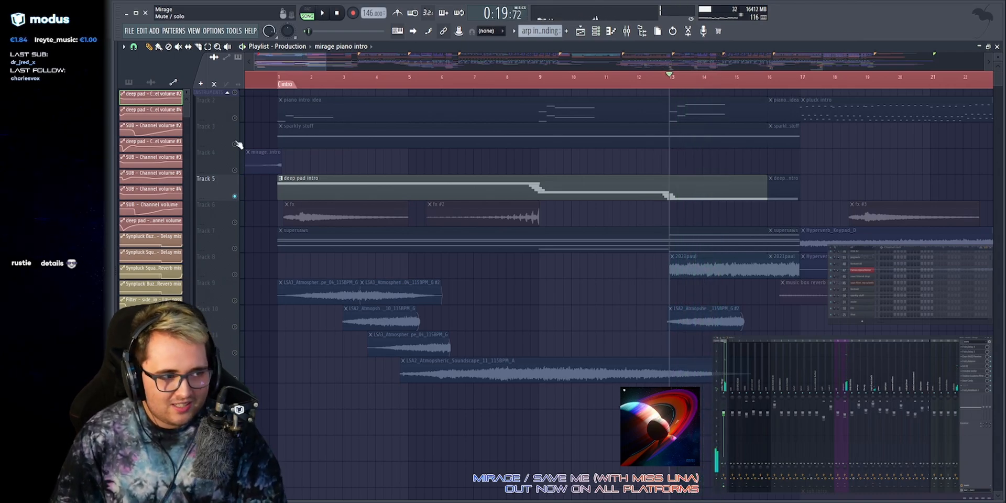
Solo Track 3 and play the sparkly stuff pattern from bar 1.
click(239, 145)
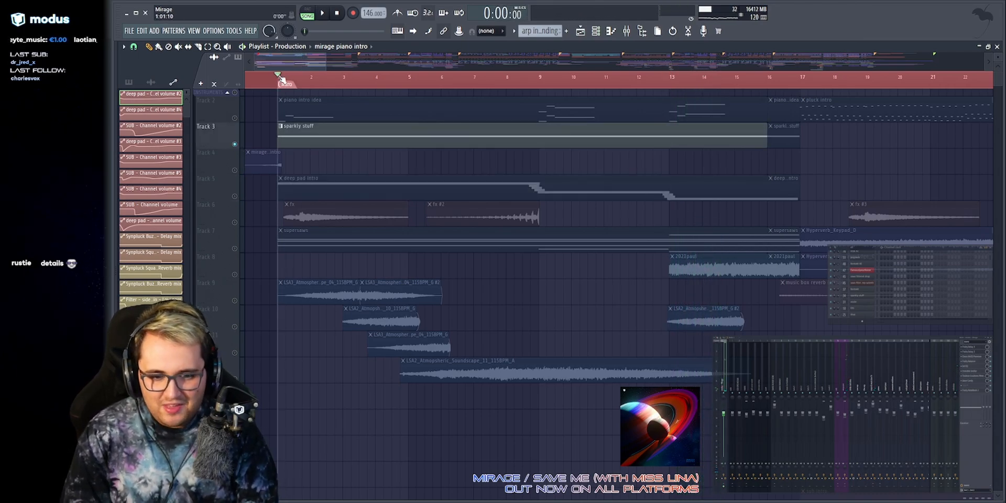
key(space)
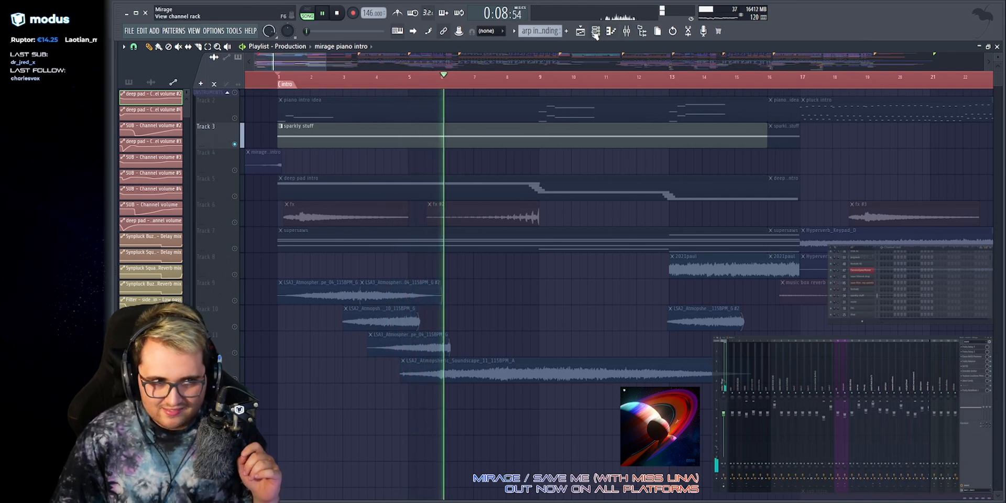
key(space)
Open the sparkly stuff synth from its channel and switch off its Filter effect.
click(855, 293)
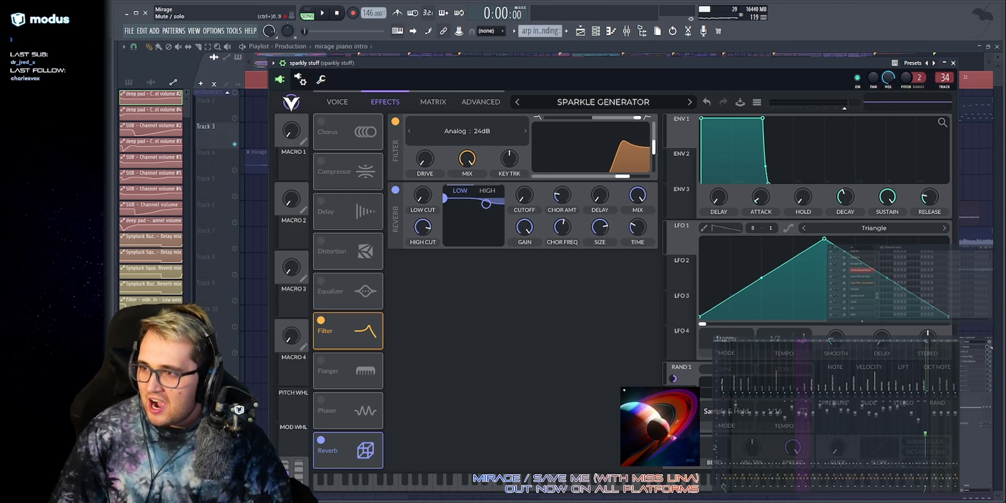
click(396, 121)
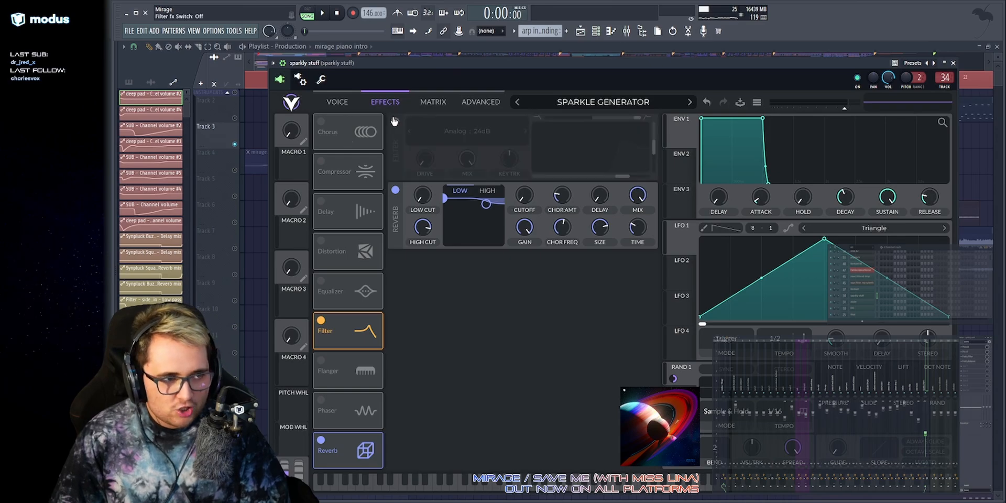
Switch off the sparkly stuff synth's Reverb effect and play test notes to hear its two oscillators dry.
click(395, 190)
click(337, 102)
key(v)
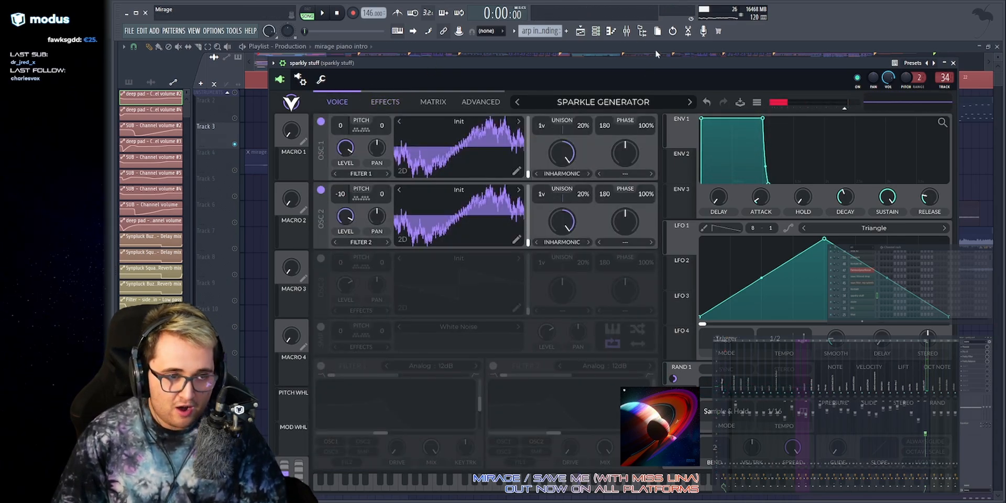
key(v)
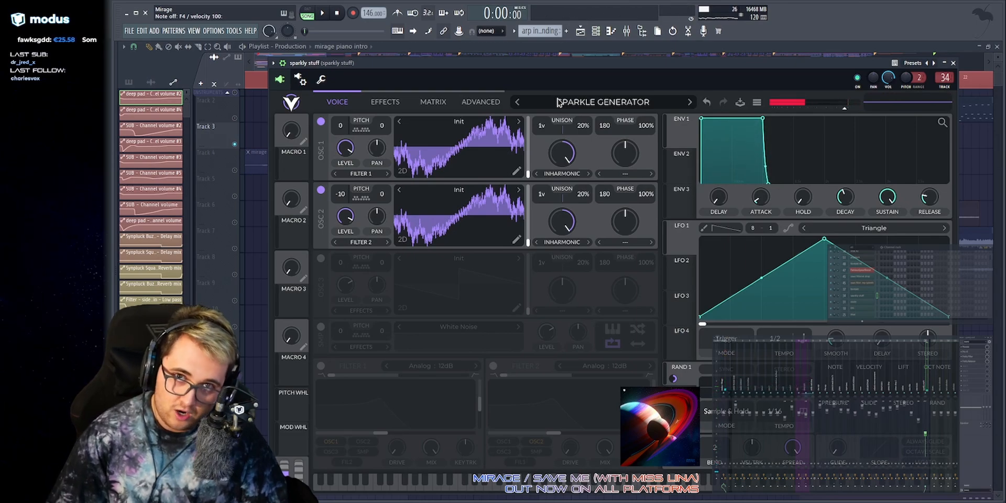
key(v)
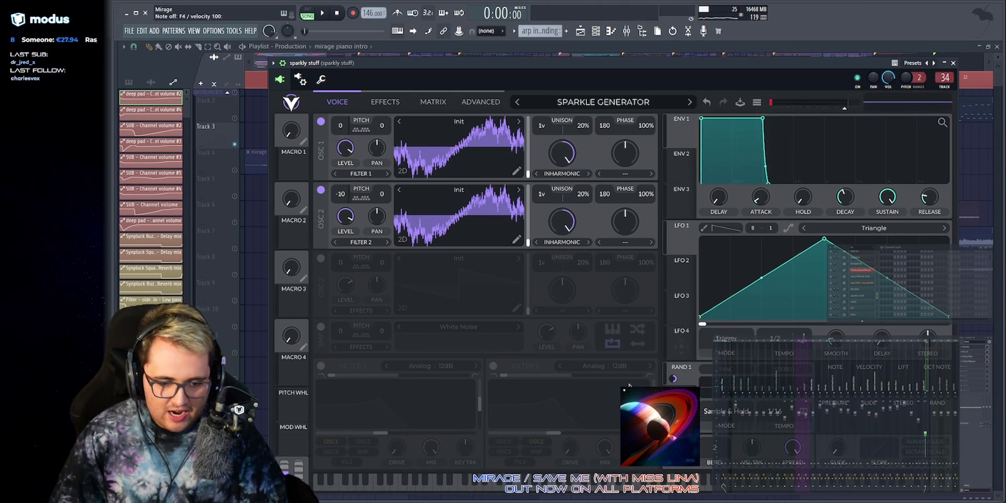
Reposition the synth window, play another test note, and examine the RAND 2 modulation source.
drag(515, 55, 310, 39)
key(v)
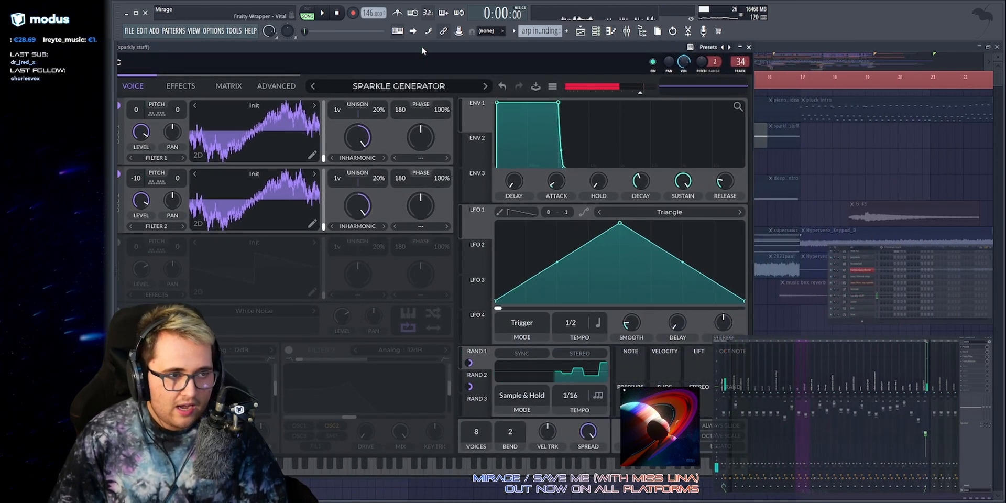
drag(421, 46, 584, 54)
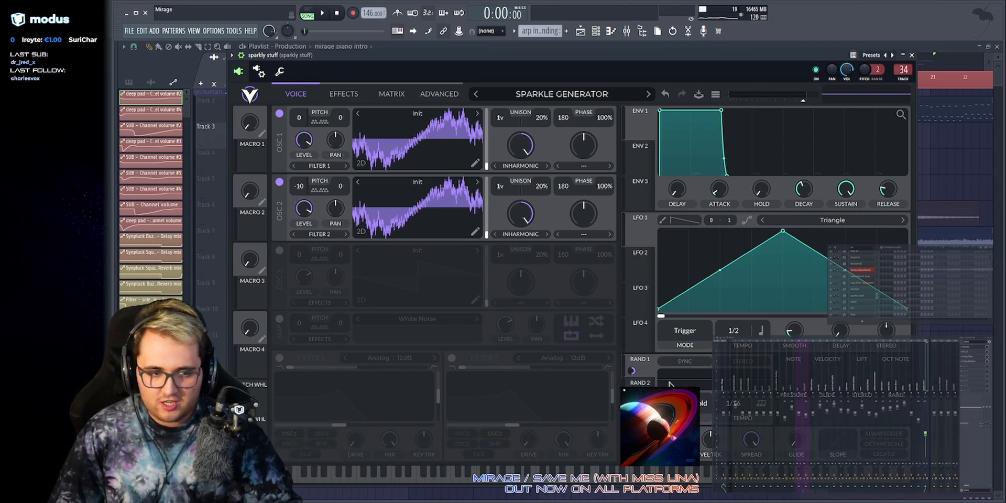
drag(584, 55, 443, 58)
click(501, 387)
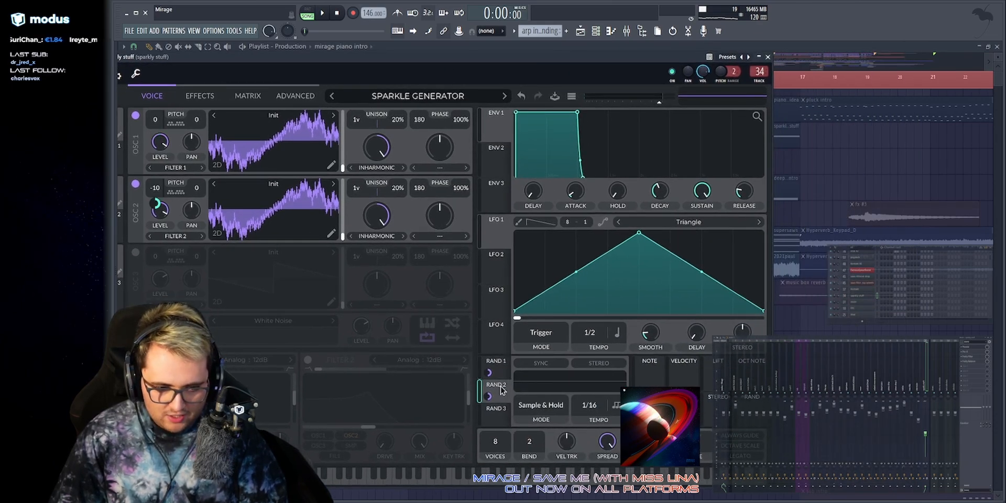
Return to the synth's effects and switch its Filter and Reverb back on.
drag(360, 61, 480, 63)
click(319, 95)
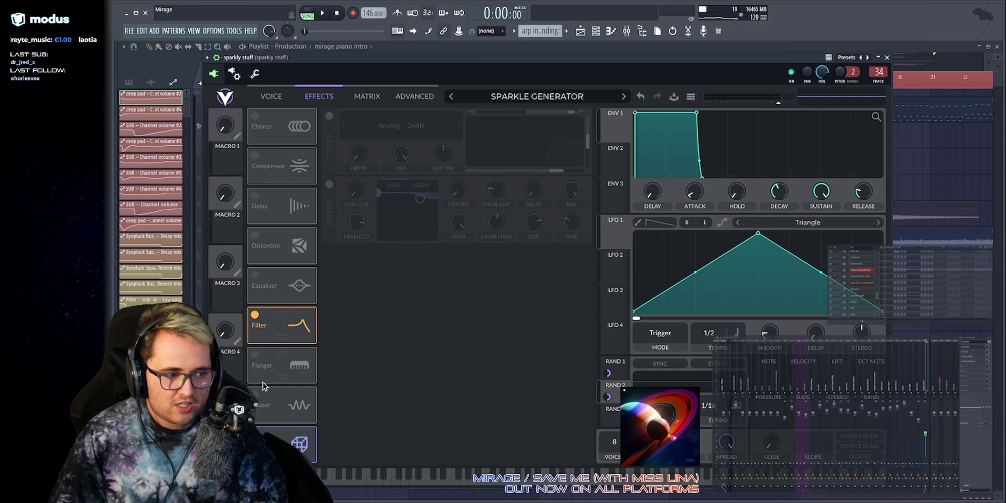
click(329, 116)
click(329, 184)
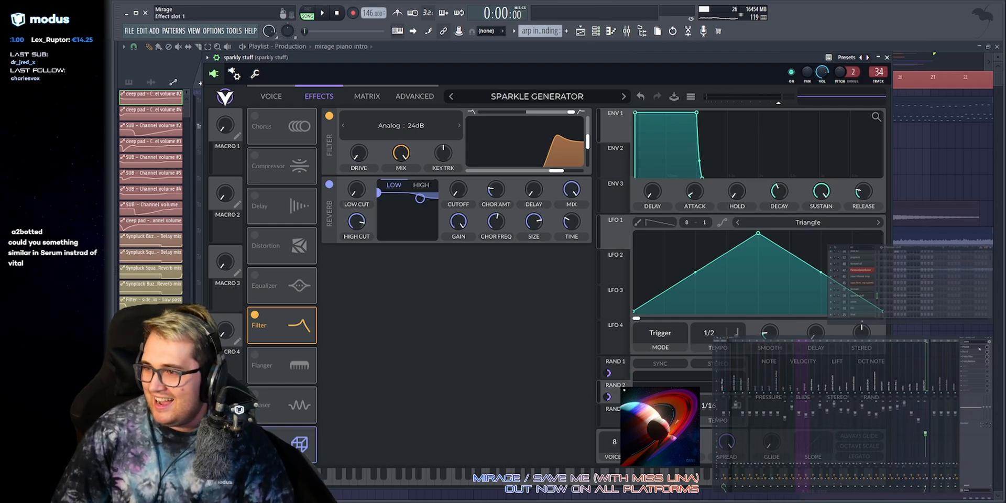
Open the Moodal effect on the sparkly stuff mixer track, examine its settings and play a test note.
click(912, 150)
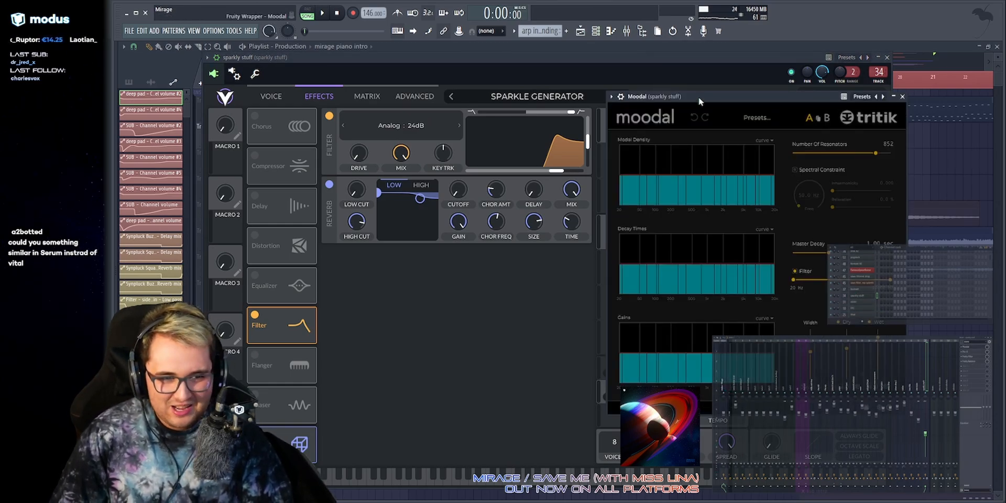
drag(699, 96, 456, 93)
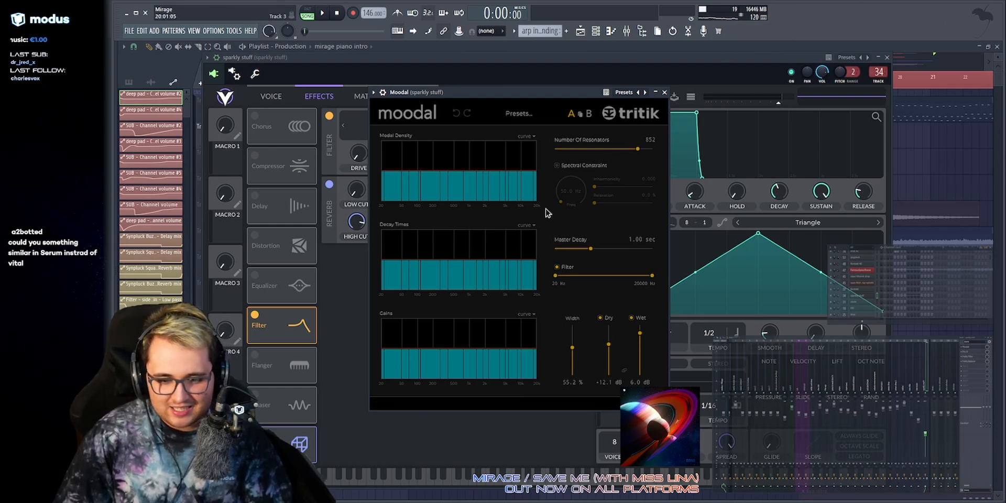
drag(517, 93, 480, 100)
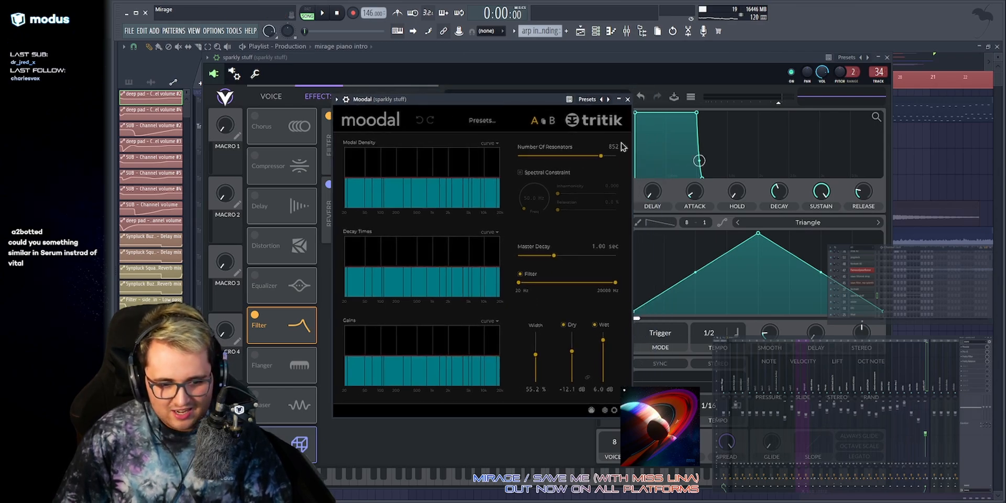
click(970, 347)
click(970, 347)
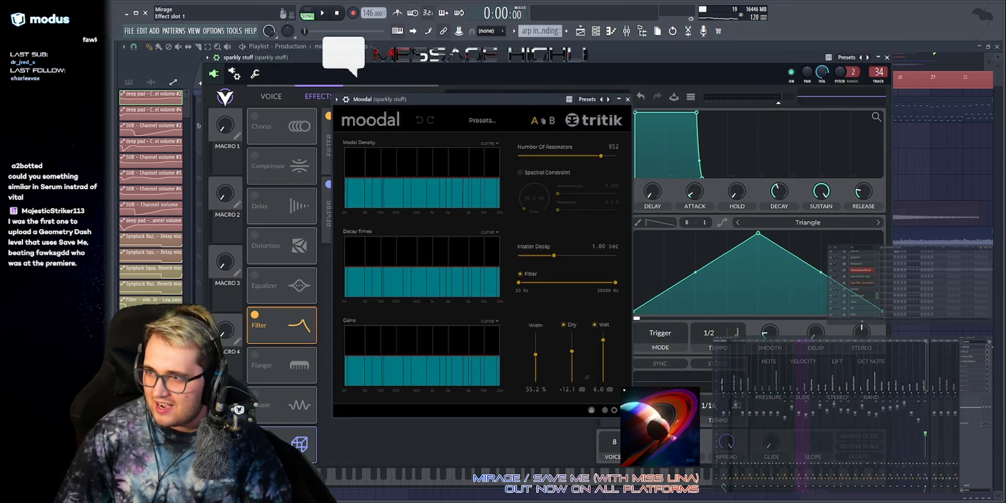
key(b)
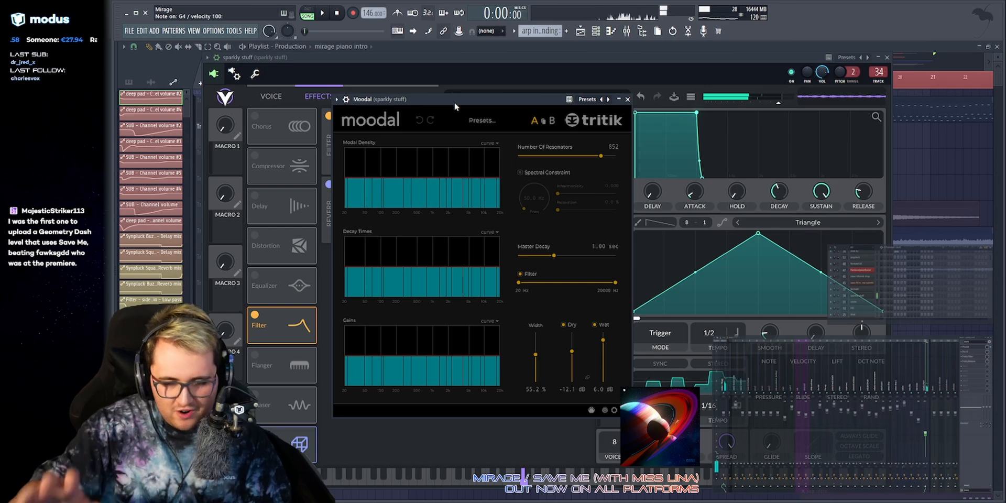
Inspect the Pro-R reverb and Fruity Filter on the sparkly stuff mixer track, and close all plugin windows.
click(968, 351)
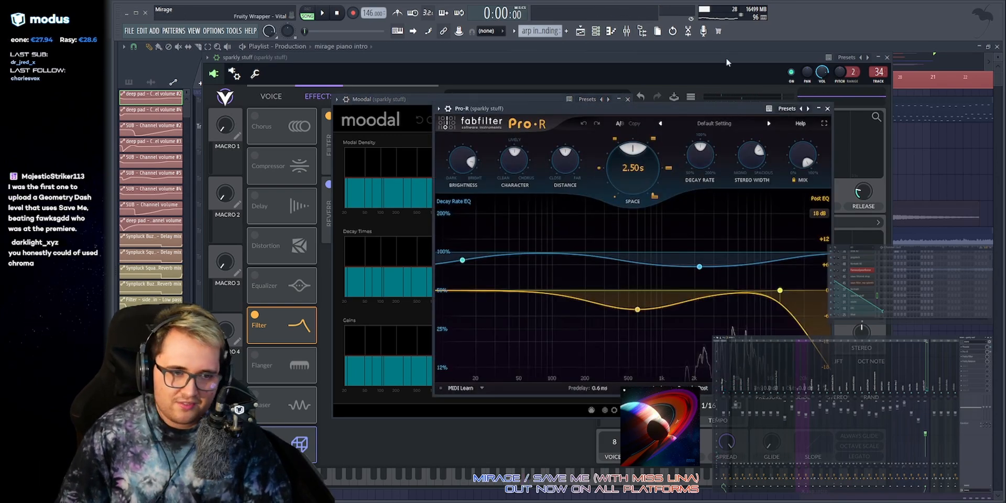
mouse_move(779, 290)
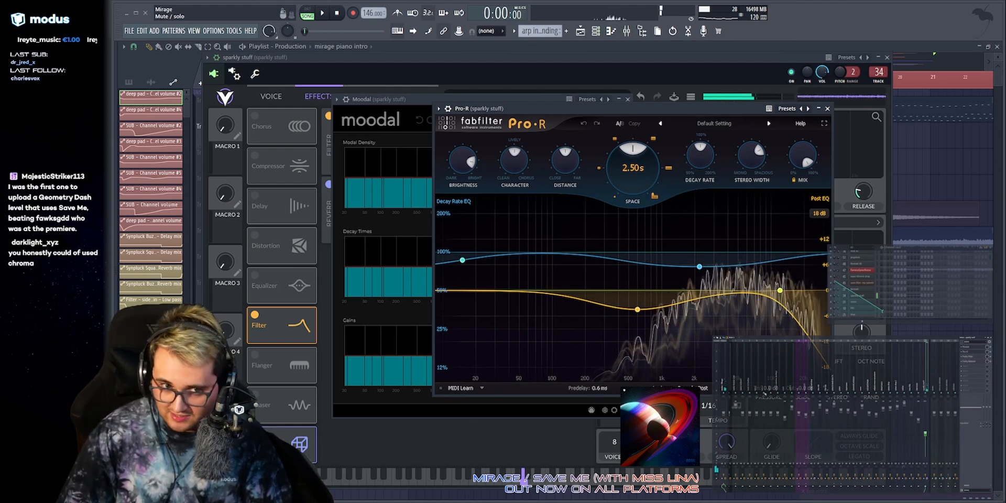
click(970, 359)
drag(628, 178, 506, 164)
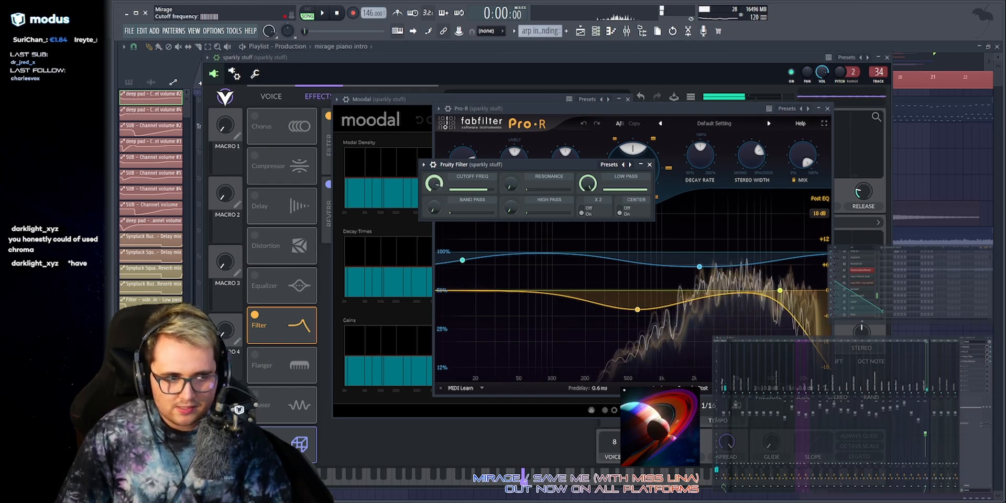
key(F12)
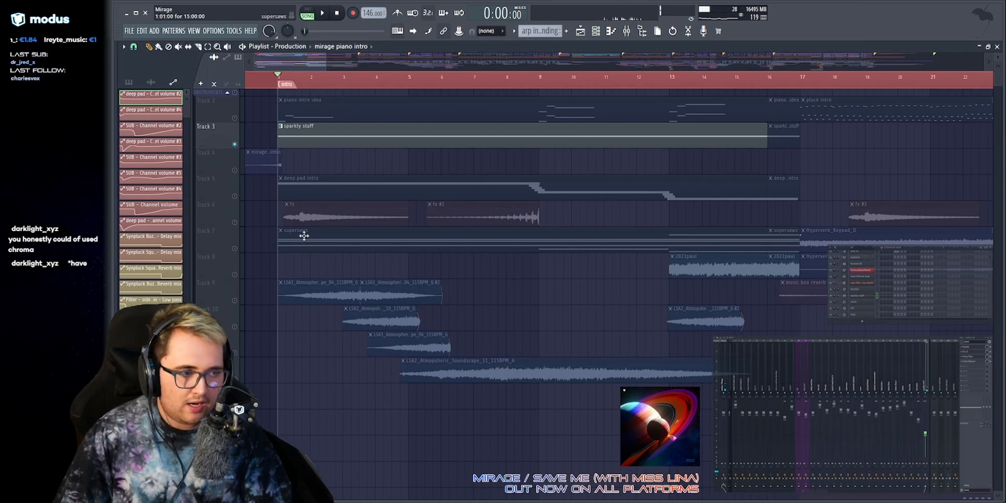
Listen to the soloed sparkly stuff pattern from bar 1 and again from the middle of bar 5.
key(space)
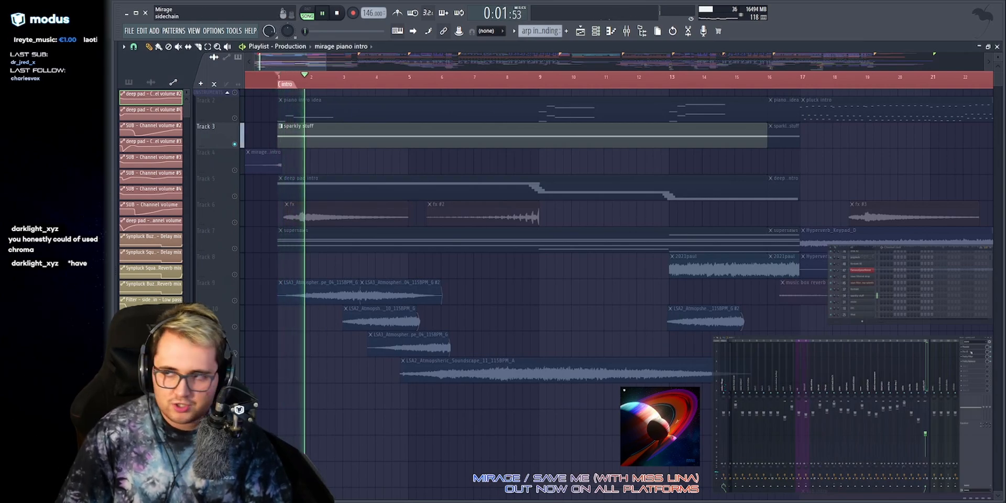
key(space)
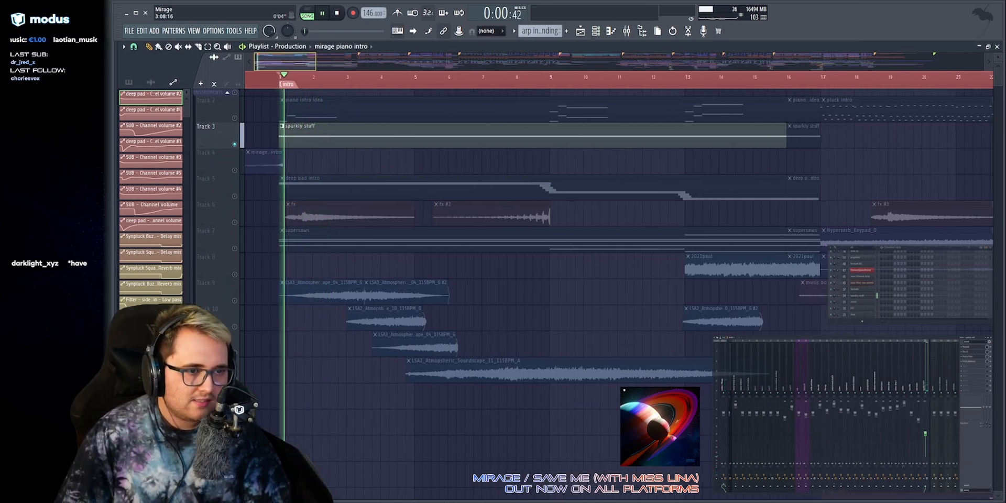
scroll(482, 79, up, 2)
click(480, 77)
key(space)
click(968, 356)
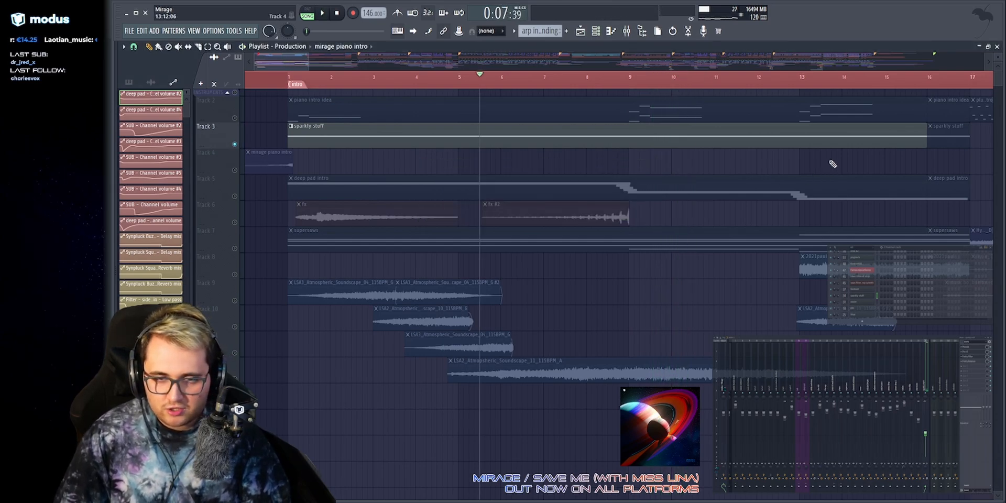
drag(308, 146, 877, 147)
ctrl+click(856, 159)
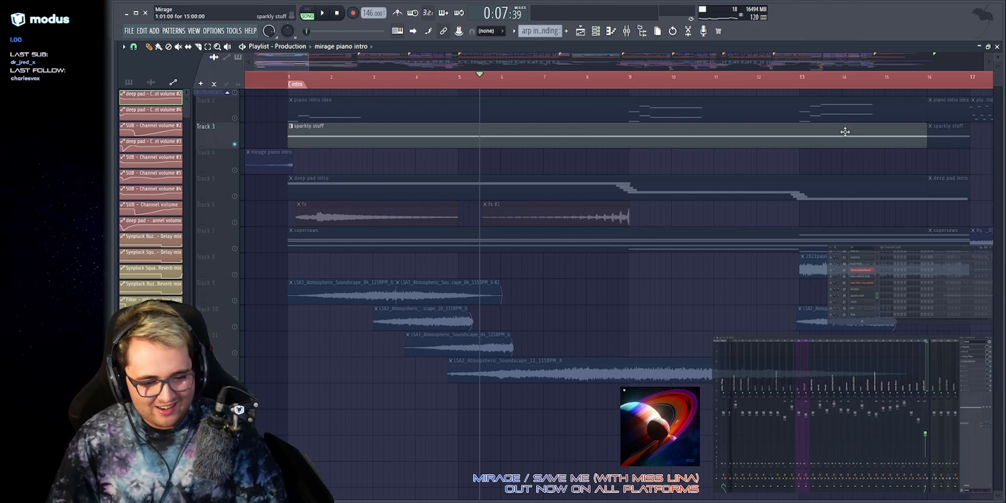
Solo Track 5, play the deep pad intro pattern from bar 1, and stop playback.
right_click(234, 196)
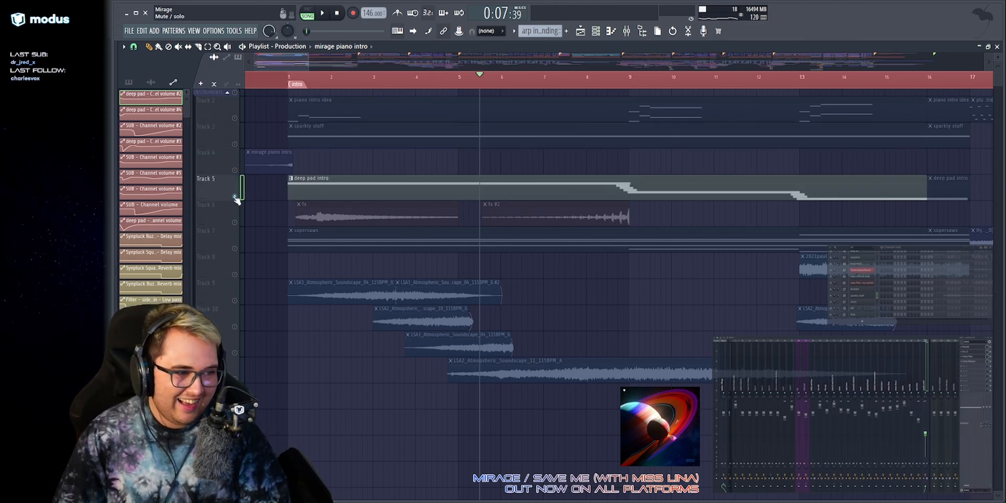
click(292, 83)
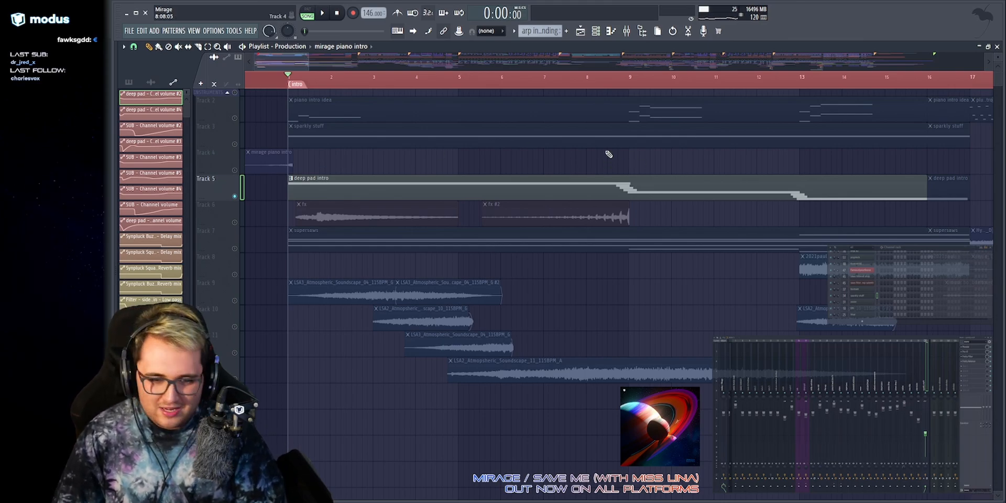
key(space)
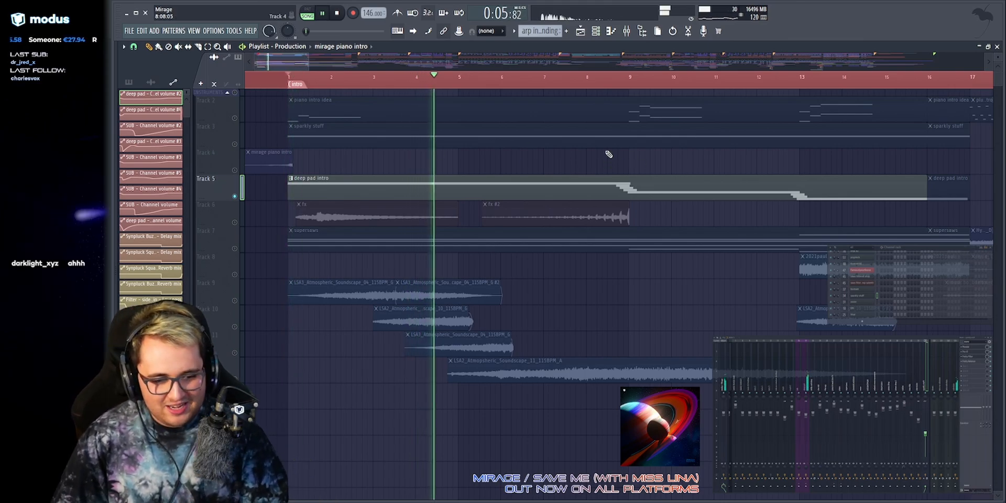
click(511, 78)
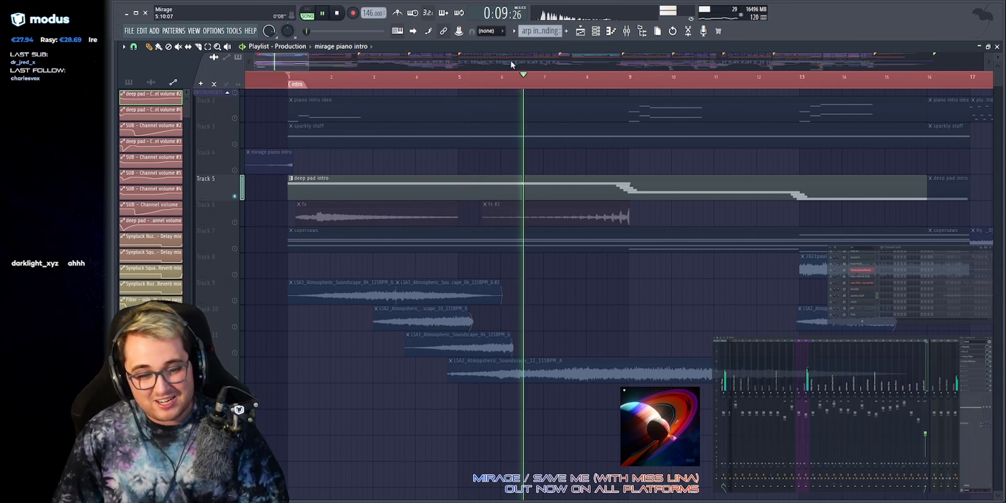
scroll(510, 59, down, 1)
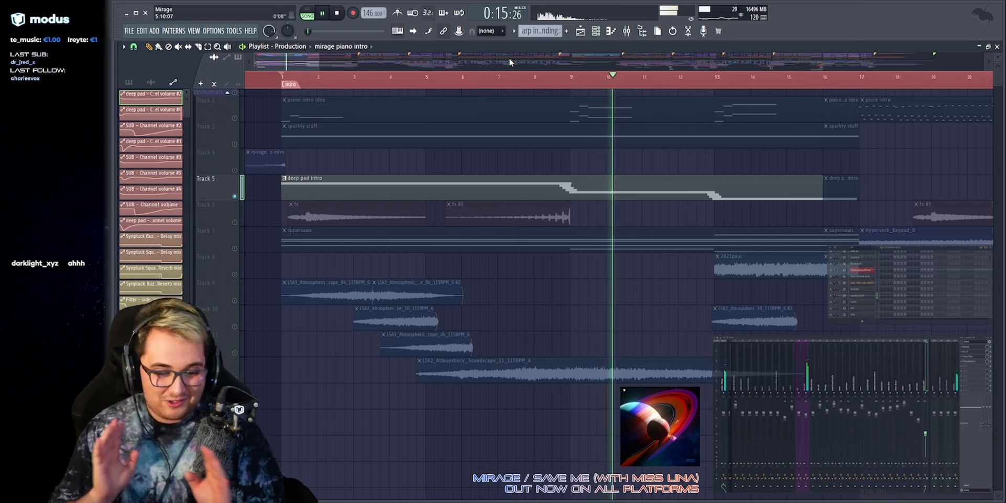
key(space)
Briefly solo Track 6, return the solo to Track 5, and open the deep pad's Serum synth during playback.
click(233, 224)
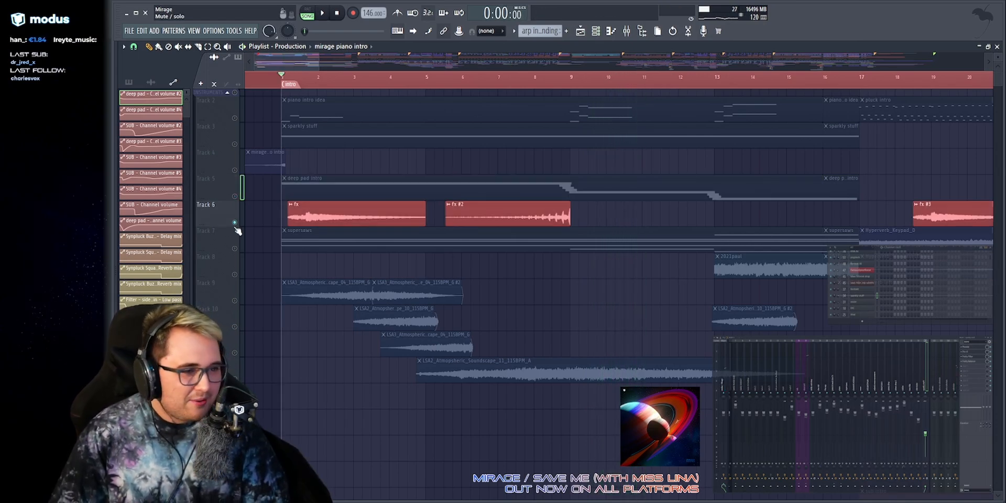
click(236, 199)
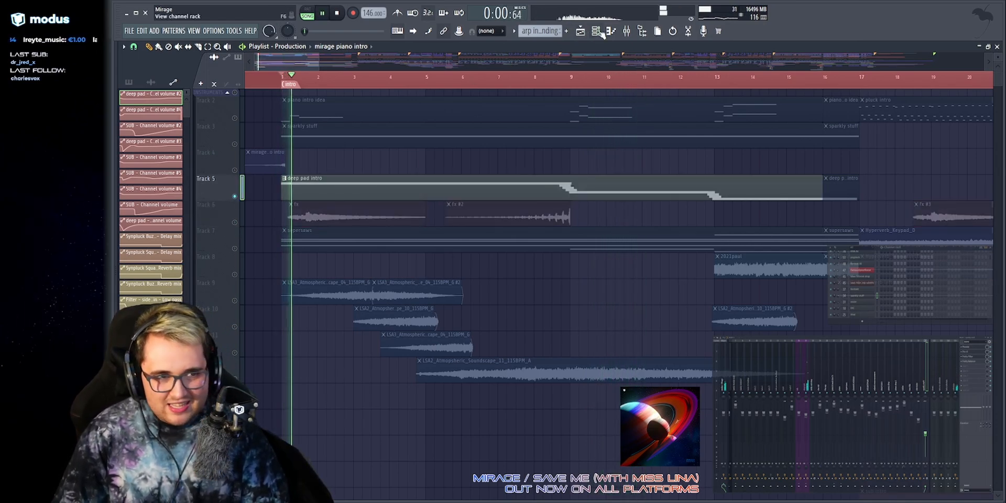
scroll(916, 281, down, 5)
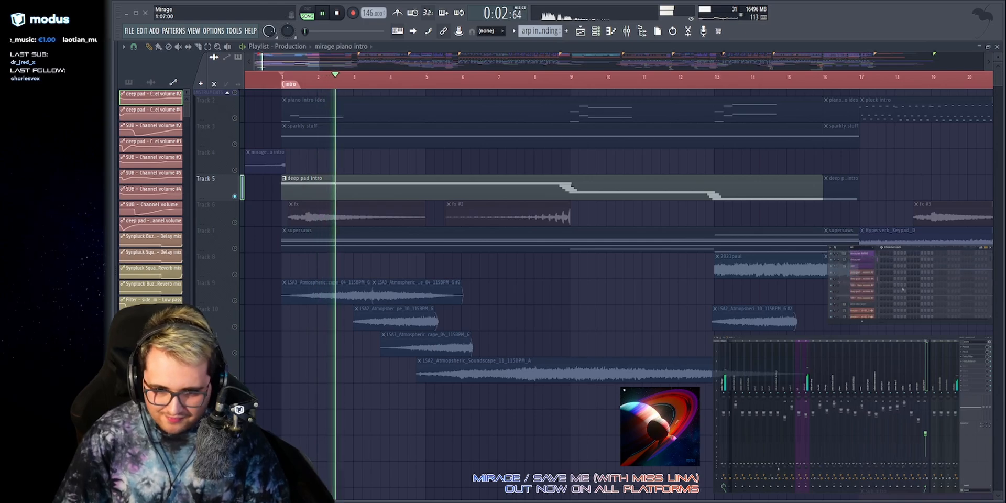
click(858, 257)
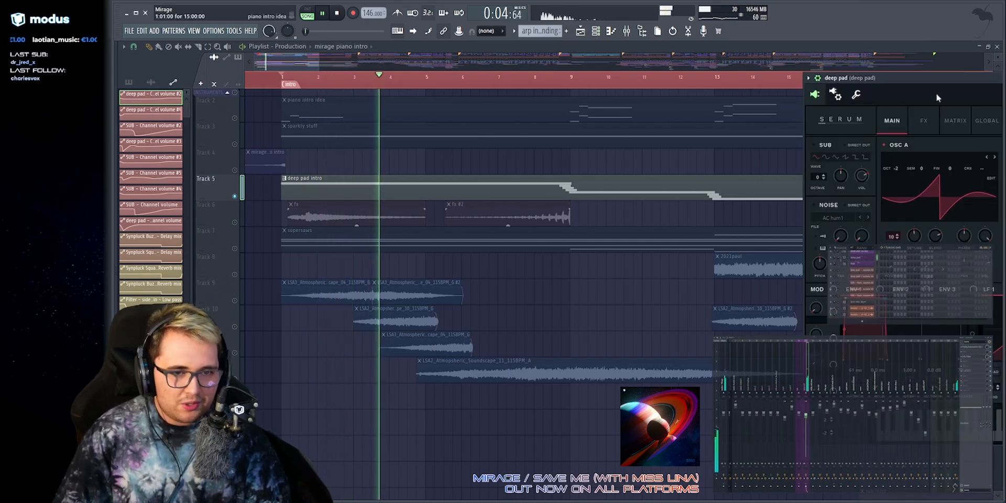
drag(944, 78, 403, 66)
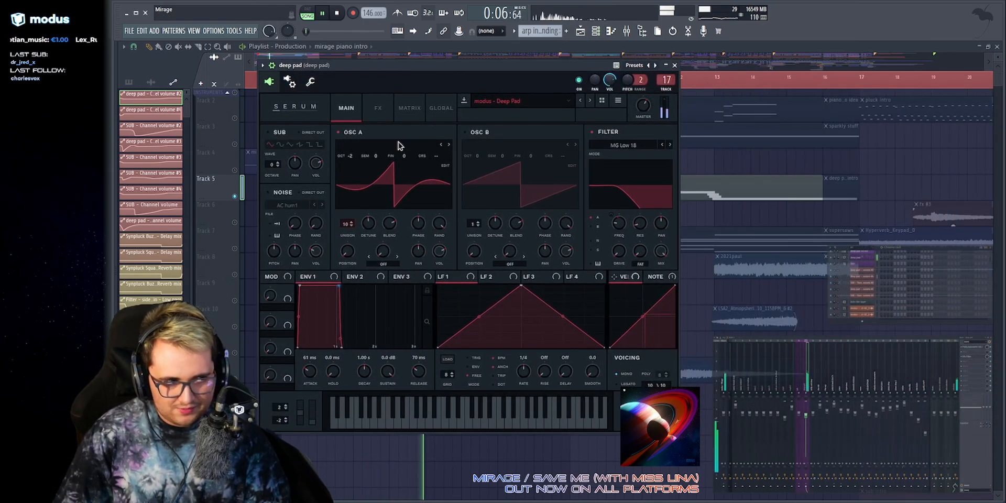
Inspect the deep pad's oscillator A waveform in the wavetable editor, and close the synth to return to the playlist.
click(446, 167)
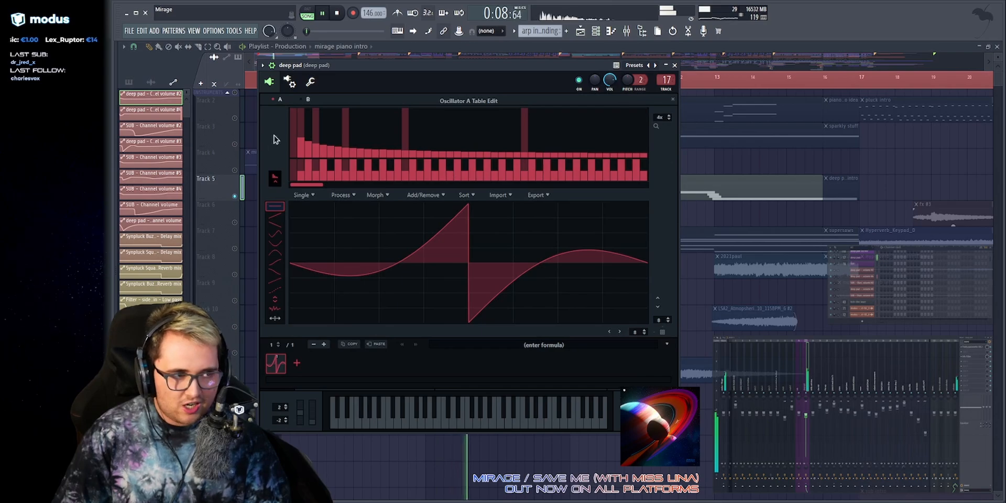
click(673, 99)
key(Escape)
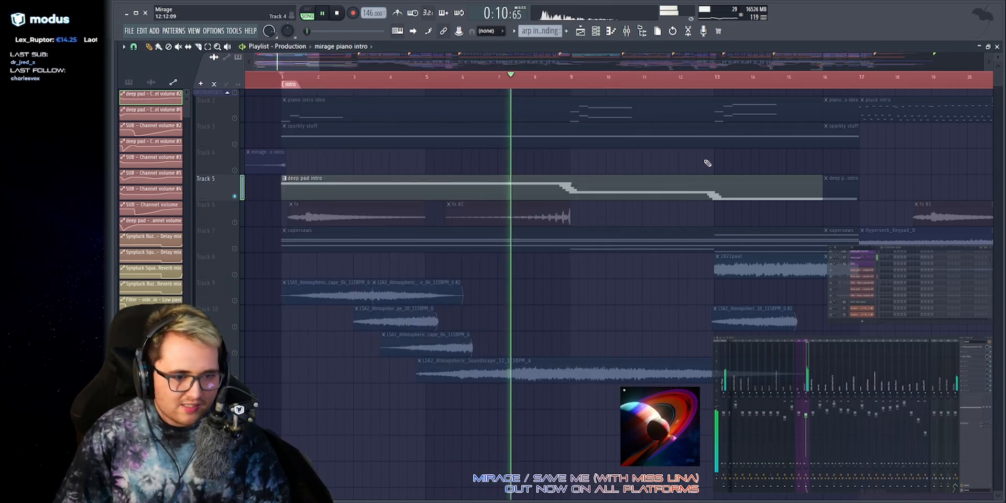
scroll(733, 180, down, 1)
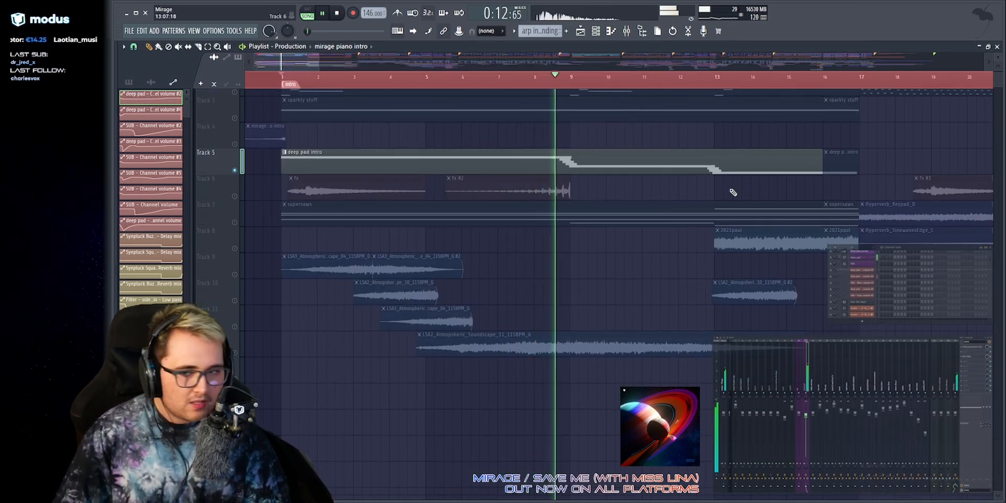
scroll(730, 184, up, 1)
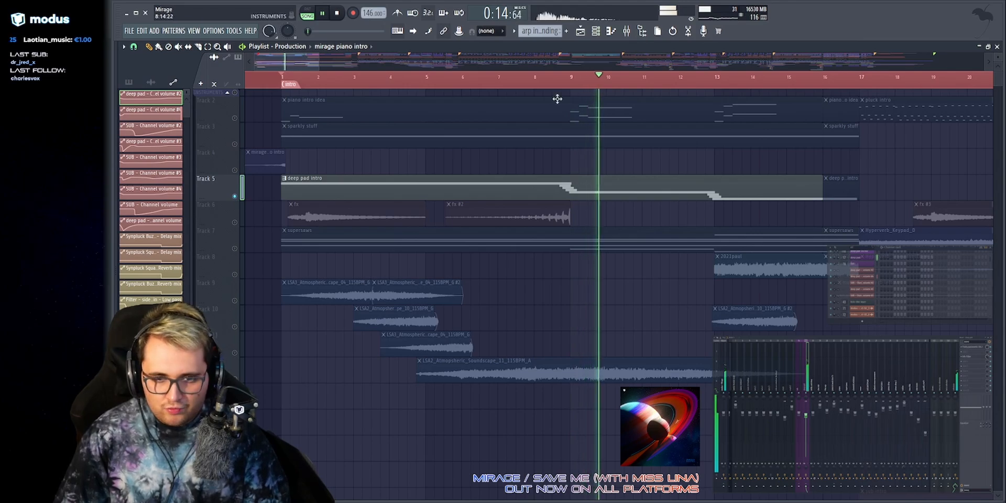
Stop the deep pad, solo the sub track, play the sub intro pattern from bar 17, and stop playback.
drag(277, 61, 313, 63)
key(space)
scroll(516, 195, down, 10)
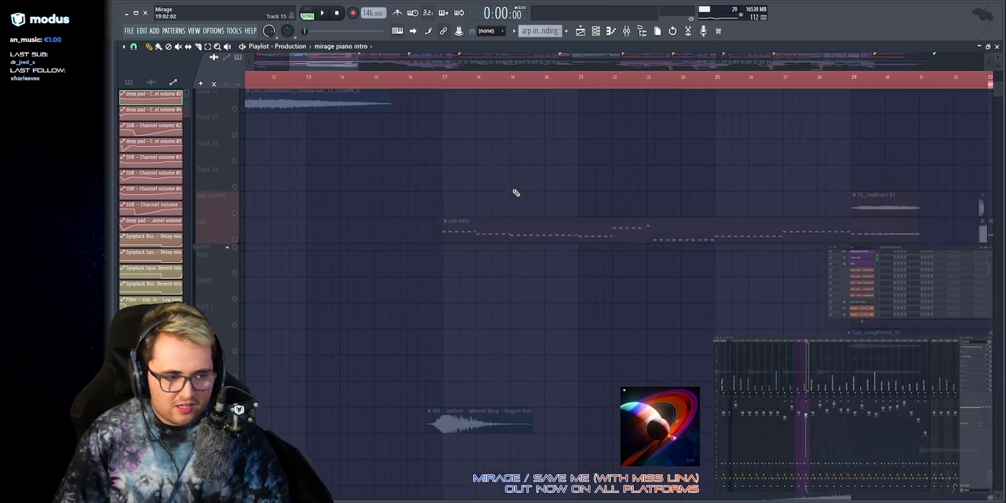
right_click(235, 196)
key(space)
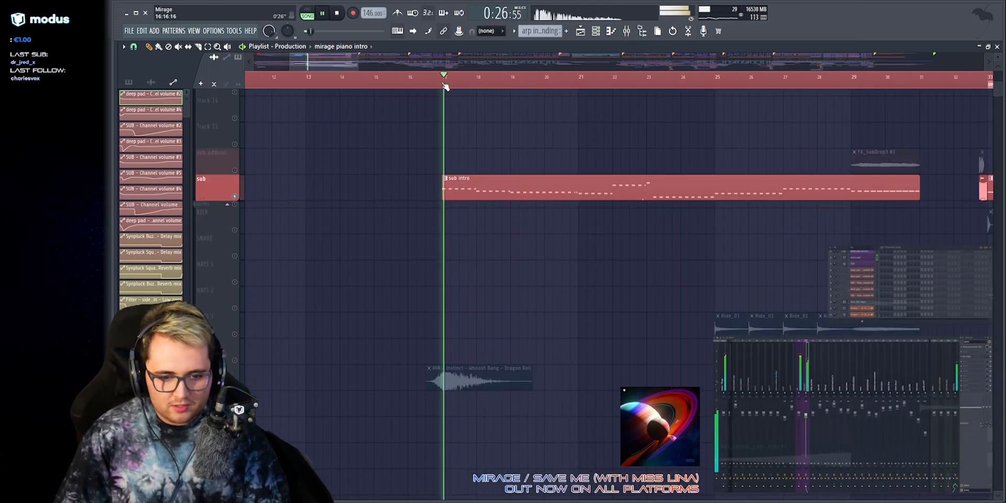
key(space)
Replay the soloed sub intro, stop playback, and close the deep pad's Serum window to return to the intro tracks.
scroll(464, 78, down, 4)
scroll(463, 78, up, 2)
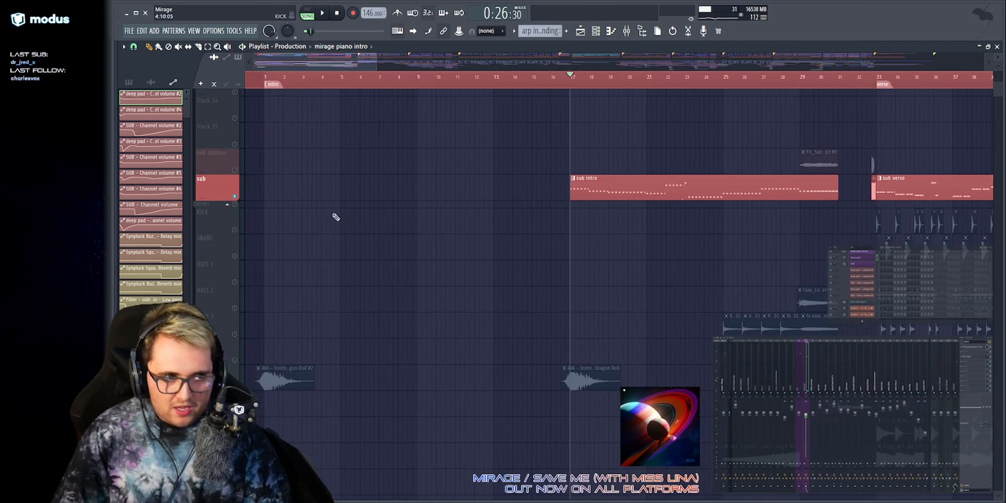
scroll(398, 125, up, 5)
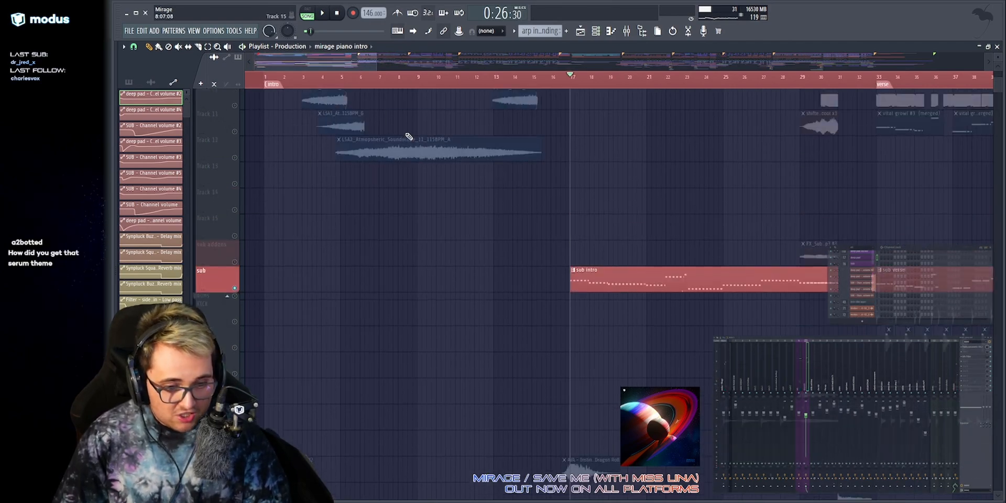
key(space)
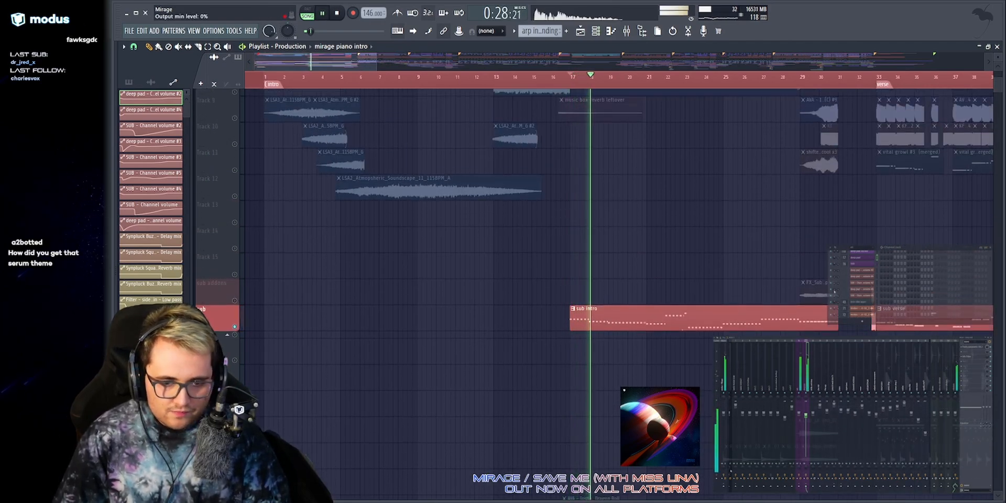
key(space)
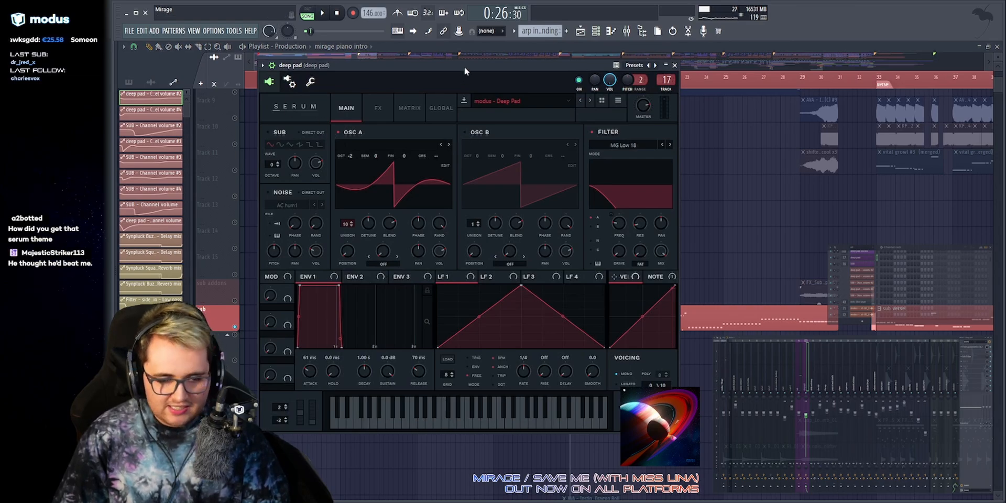
click(676, 66)
scroll(663, 240, up, 7)
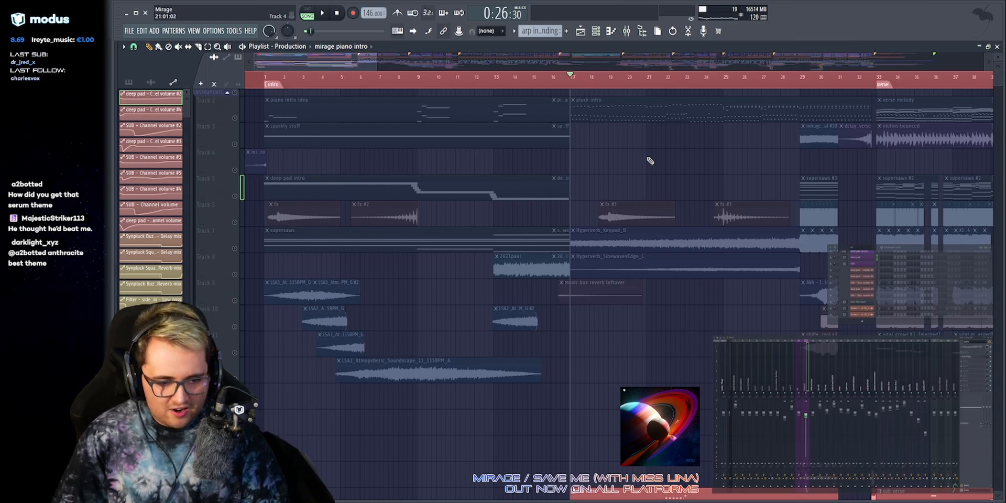
Listen to the soloed sub intro once more from bar 17 and stop playback.
key(space)
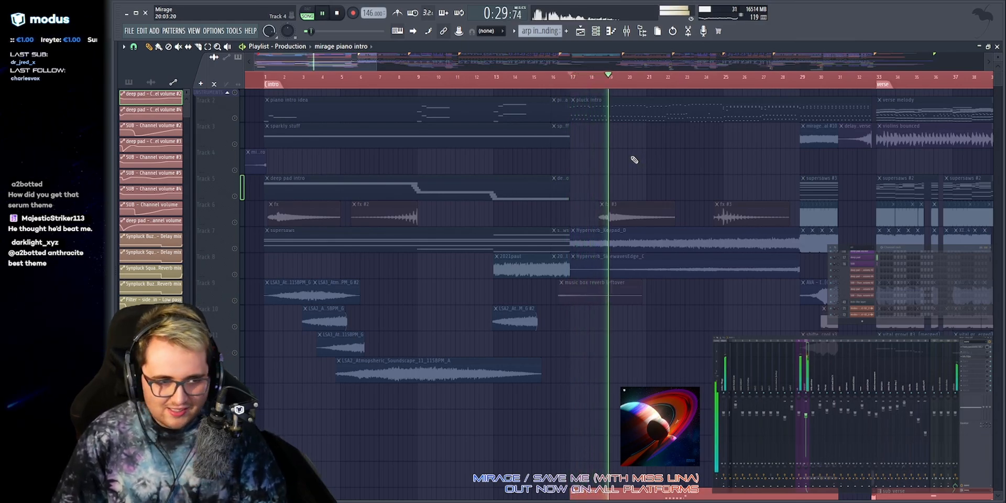
key(space)
scroll(532, 66, up, 1)
scroll(492, 164, down, 2)
scroll(491, 164, up, 2)
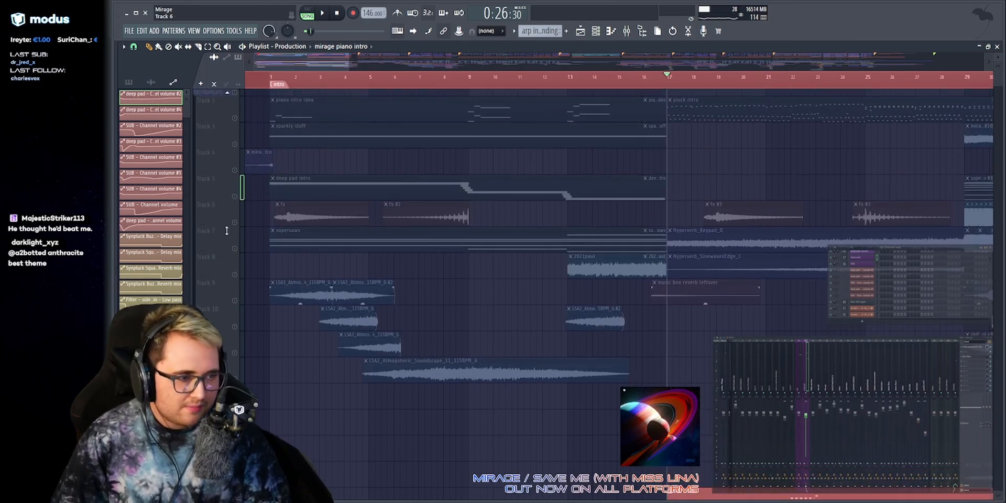
Solo Track 6 and play its fx clips from bar 1.
key(space)
right_click(235, 222)
key(space)
click(269, 78)
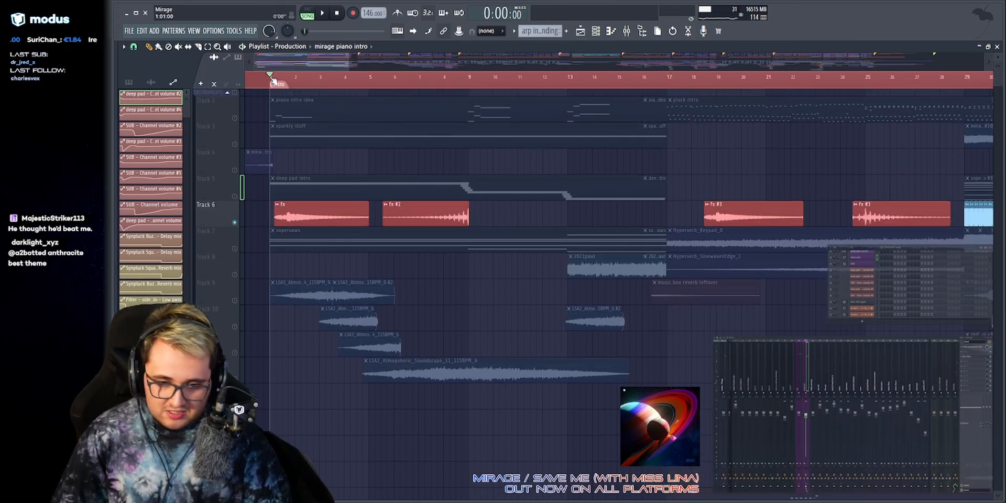
scroll(285, 65, up, 2)
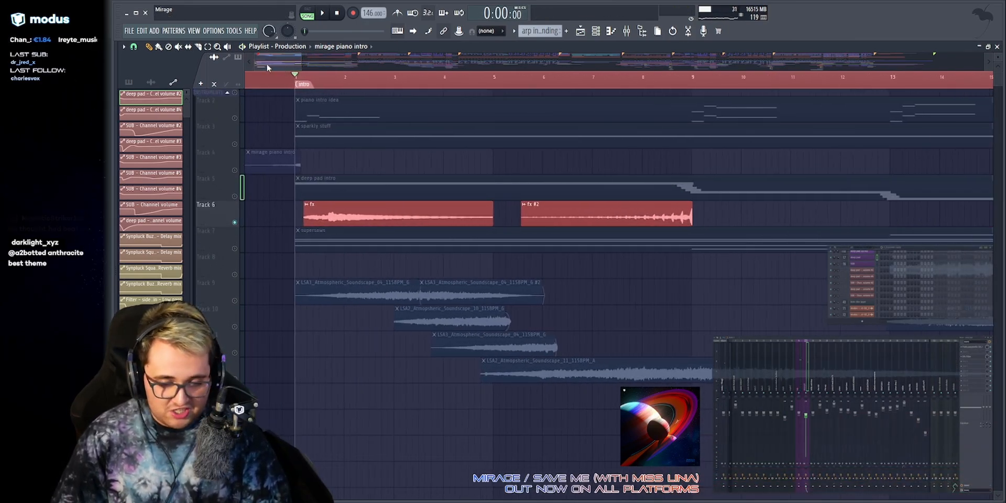
key(space)
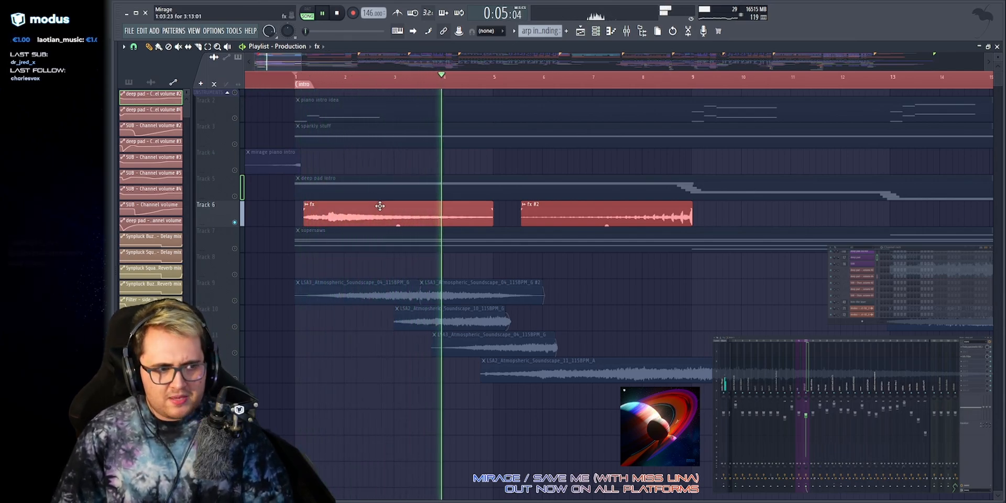
Open the fx clip's channel settings, stop playback, and inspect the Pro-R and Haas effects on its mixer track.
double_click(419, 206)
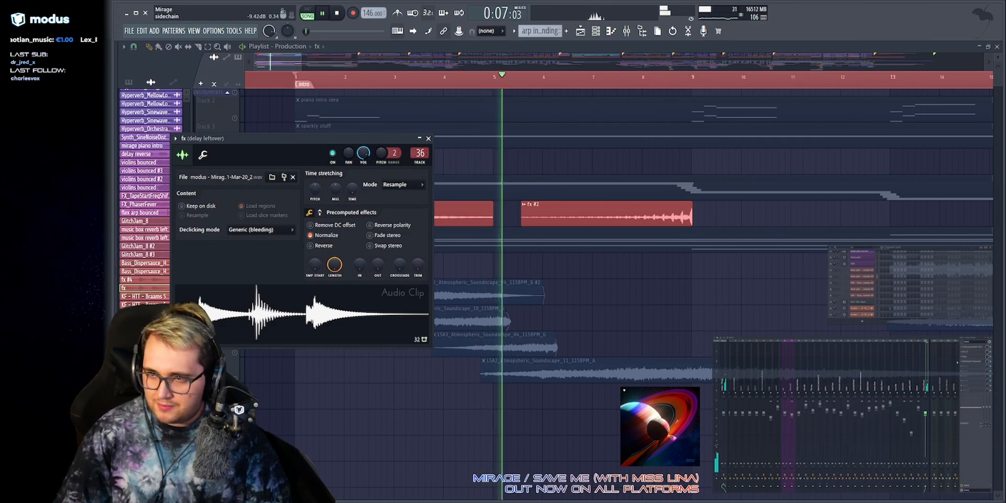
key(space)
click(972, 354)
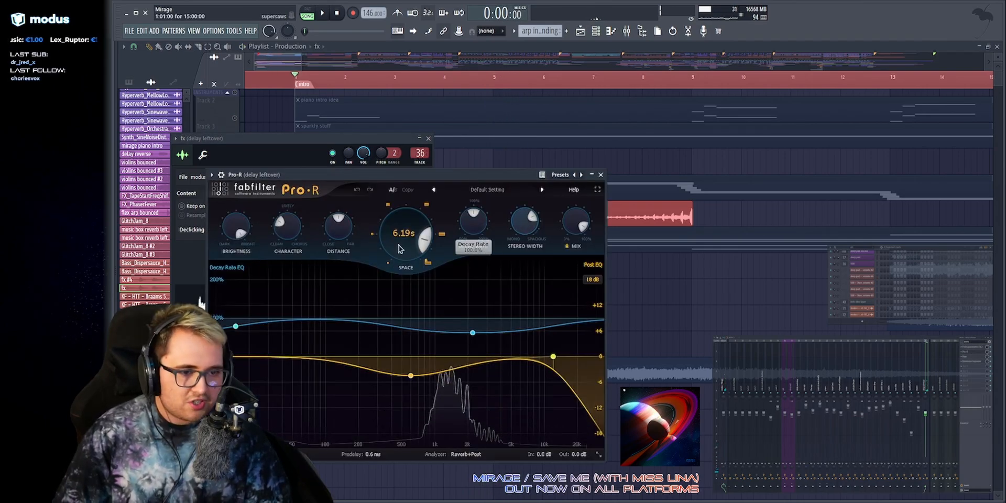
click(979, 357)
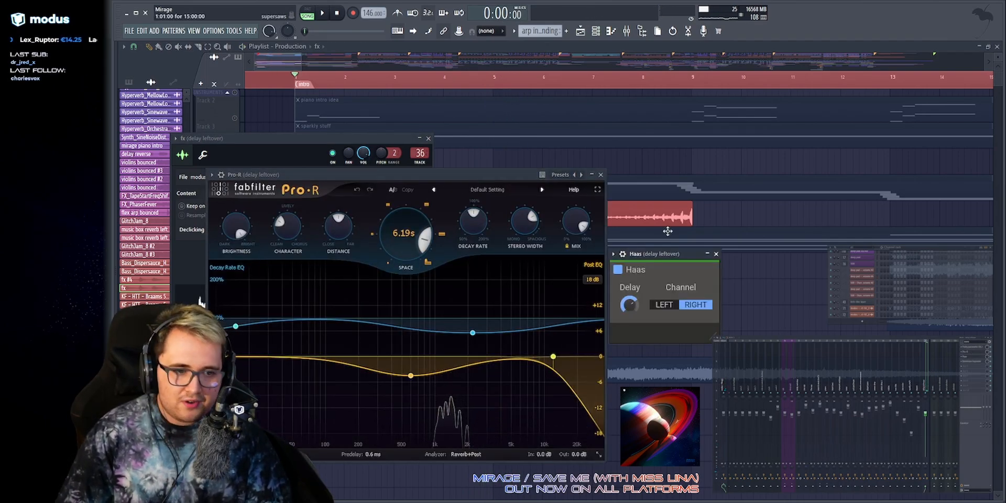
drag(662, 256, 476, 170)
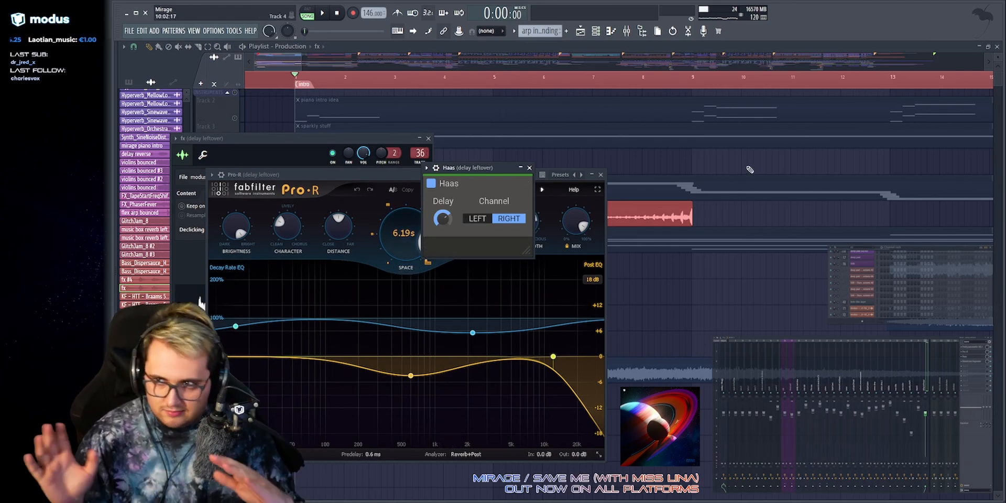
Close all plugin windows, play the fx clips from bar 1 while viewing the Dimension Expander, and stop playback.
key(F12)
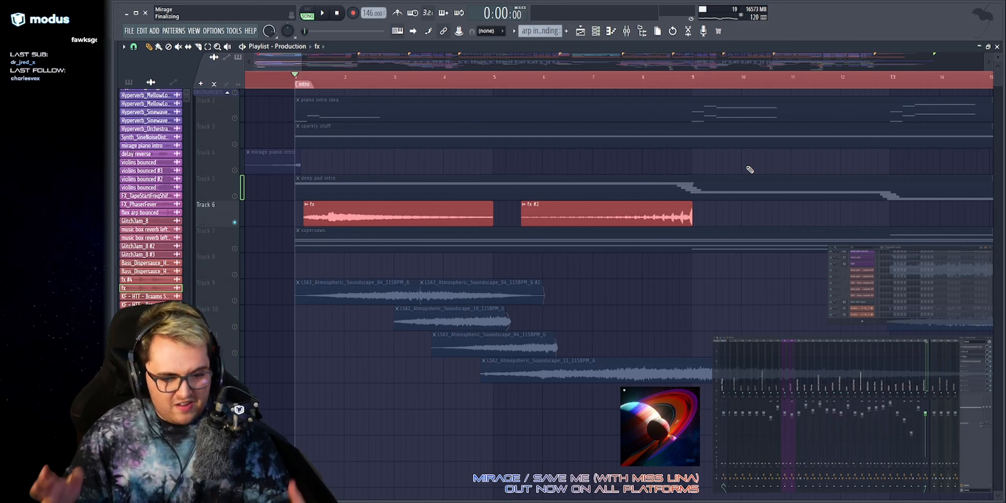
key(space)
click(487, 178)
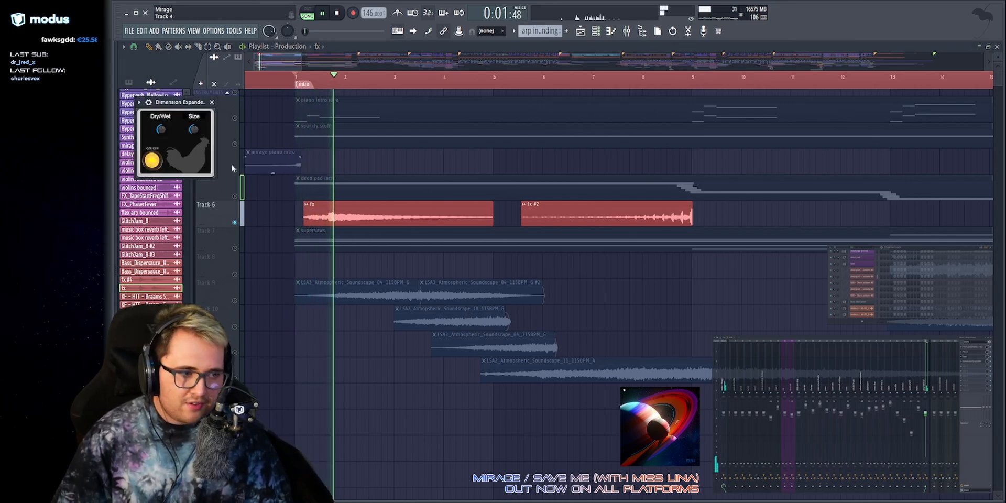
key(space)
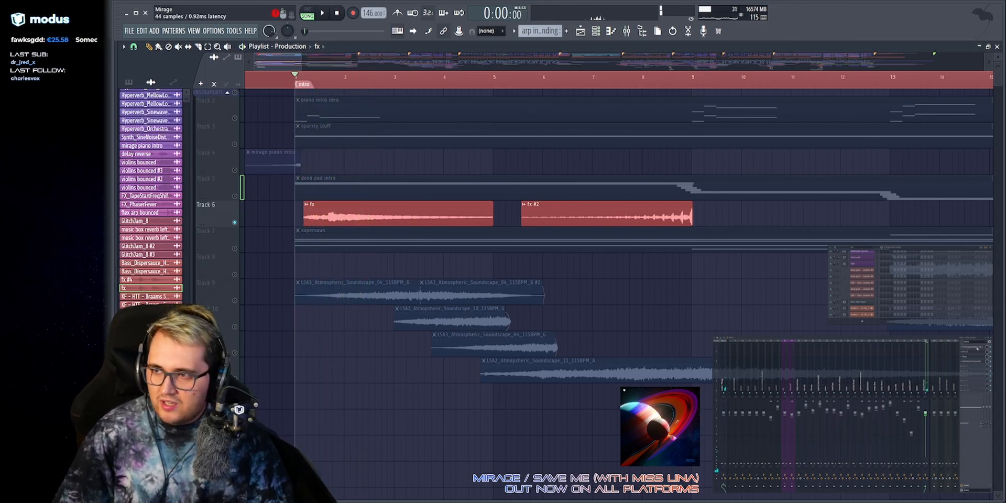
Check the Dimension Expander again, close it, and play the fx clips from bar 1 to just past bar 9.
click(977, 348)
click(978, 347)
click(977, 348)
key(Escape)
key(space)
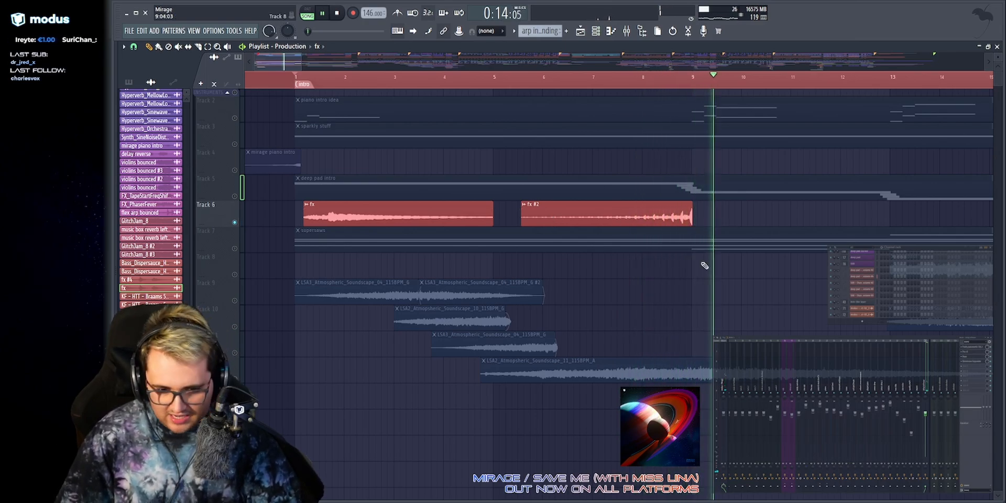
key(space)
Solo Track 7 and listen to the supersaws pattern from bar 1, jumping ahead to bar 7.
scroll(571, 238, down, 4)
scroll(472, 244, up, 3)
right_click(236, 223)
key(space)
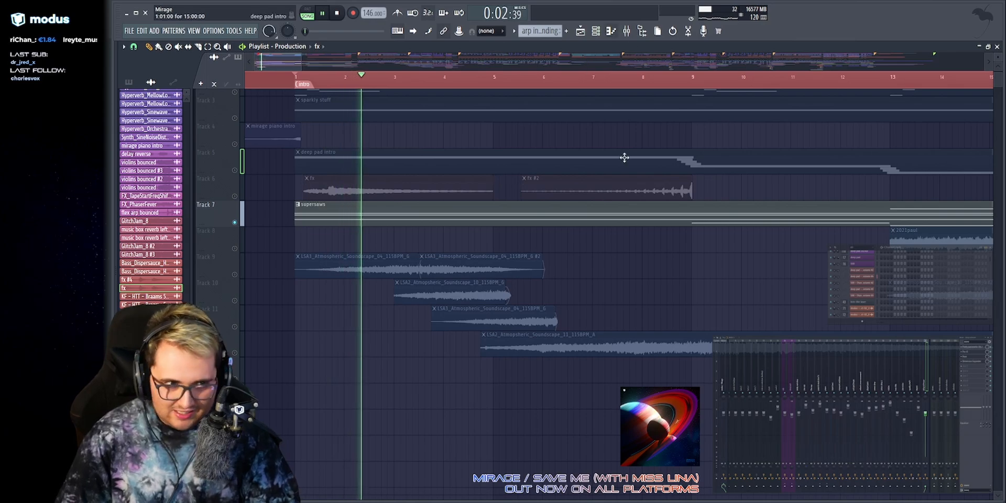
click(610, 82)
scroll(606, 64, down, 3)
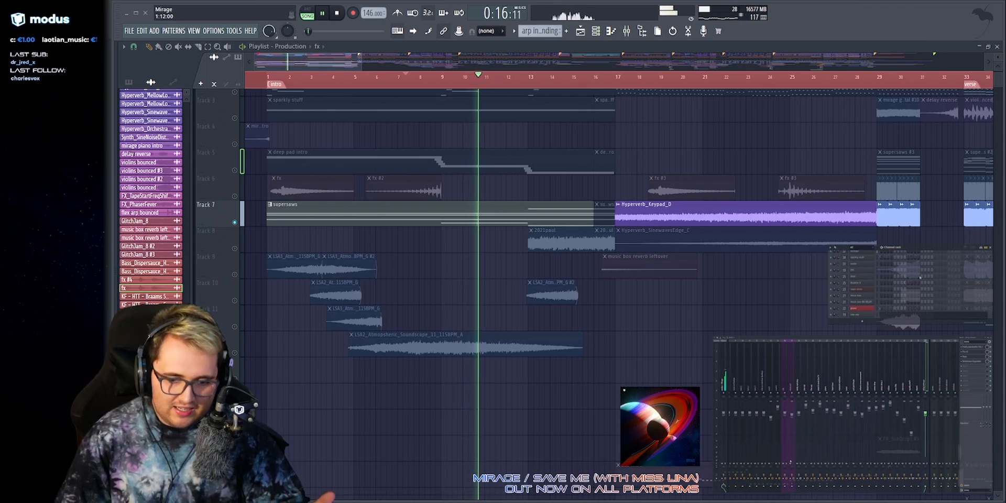
scroll(921, 277, down, 6)
scroll(925, 275, up, 6)
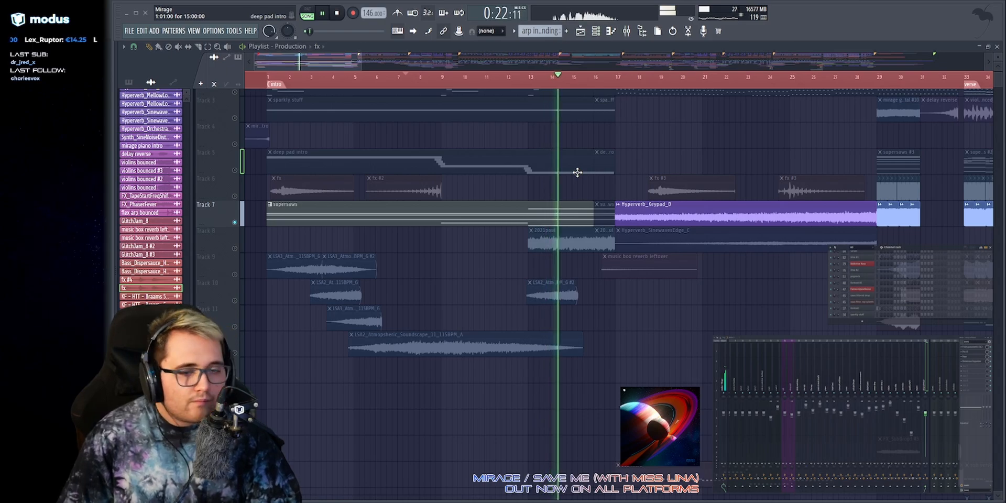
scroll(682, 192, up, 1)
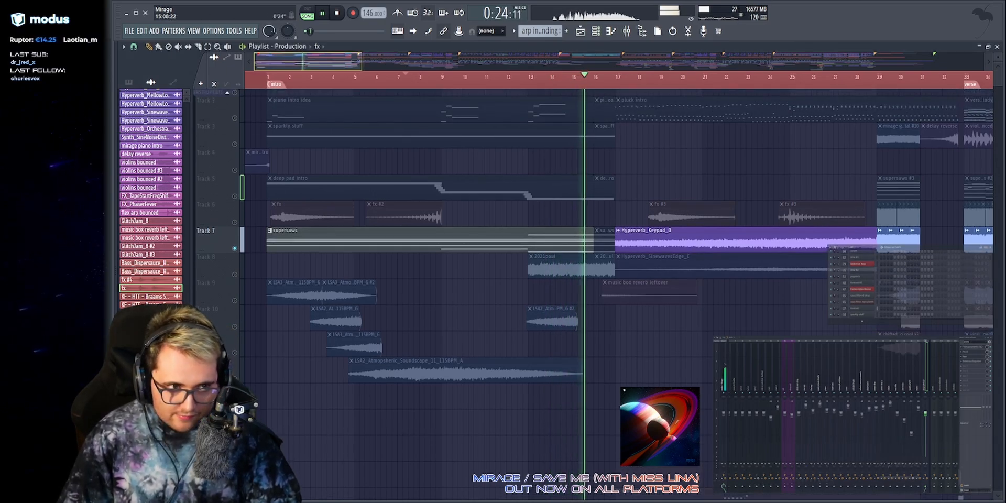
Solo Track 5 and play its supersaws pattern from the verse marker at bar 33.
scroll(580, 73, right, 5)
click(241, 194)
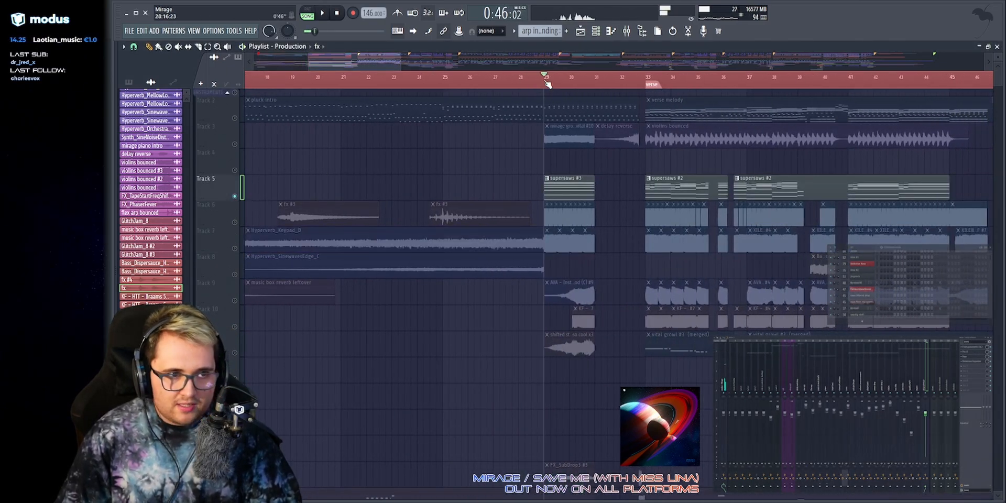
click(648, 83)
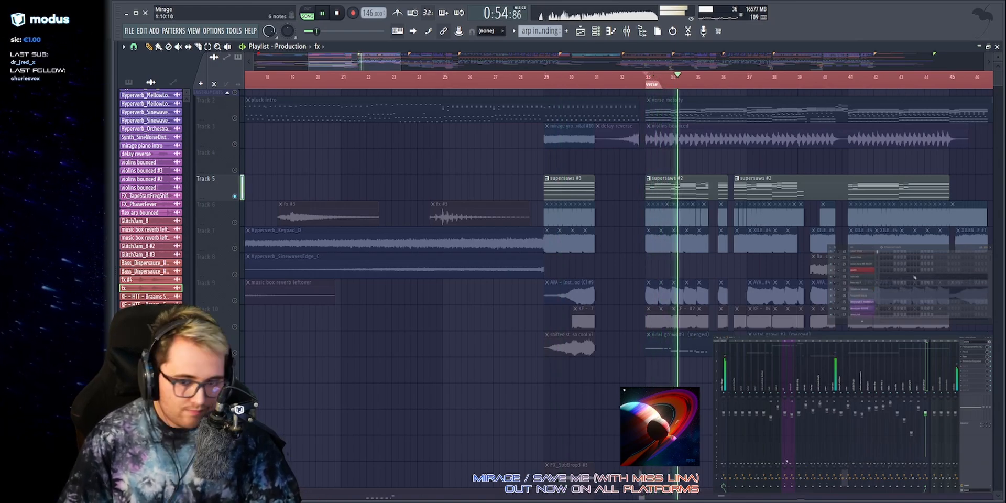
scroll(612, 81, down, 3)
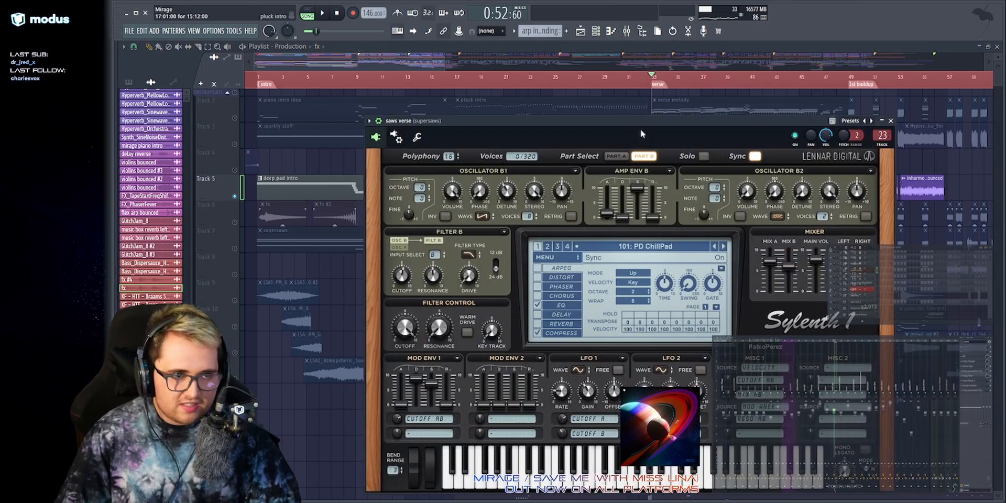
Inspect the saws verse Sylenth1 synth while the verse supersaws play, and open the Trance Gate on its mixer track.
drag(641, 129, 484, 63)
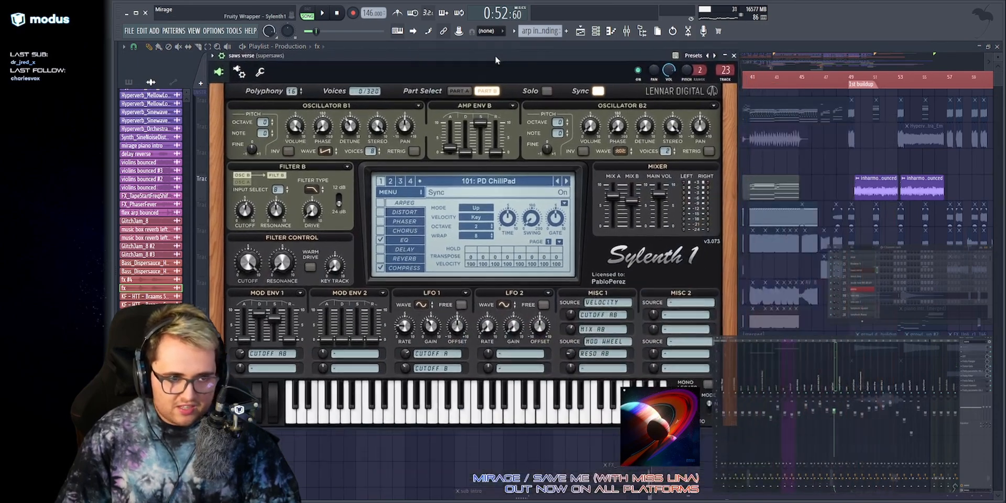
key(space)
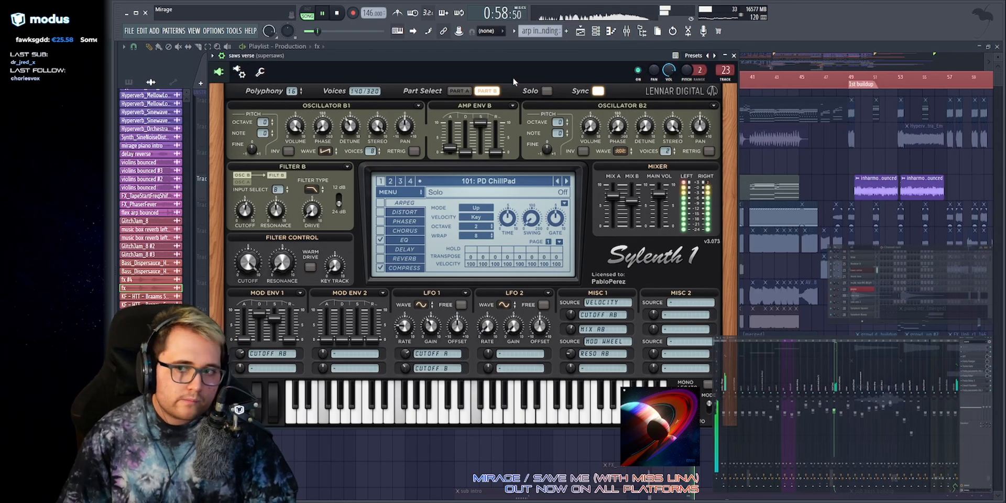
click(972, 367)
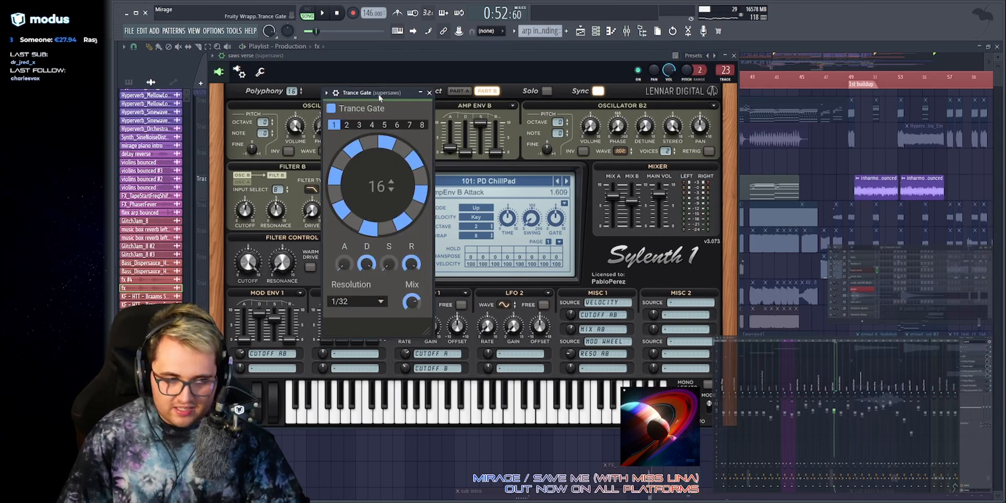
key(space)
Reveal the Trance Gate's wrapper controls, set its mix level to 0%, and play the verse supersaws without the effect.
click(337, 93)
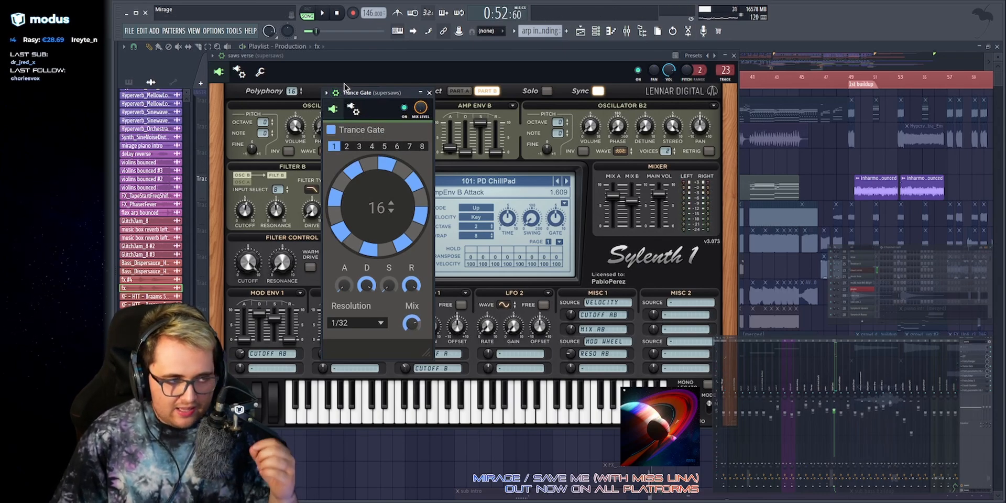
key(space)
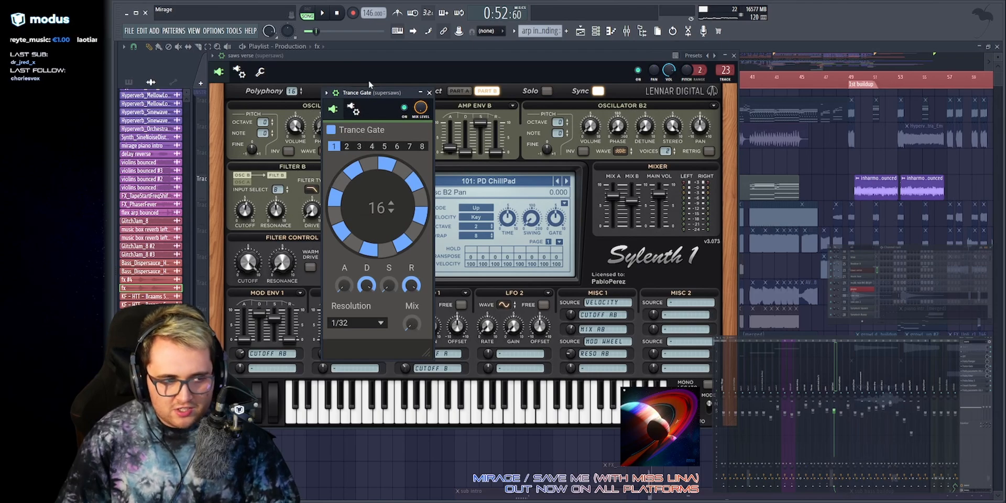
key(space)
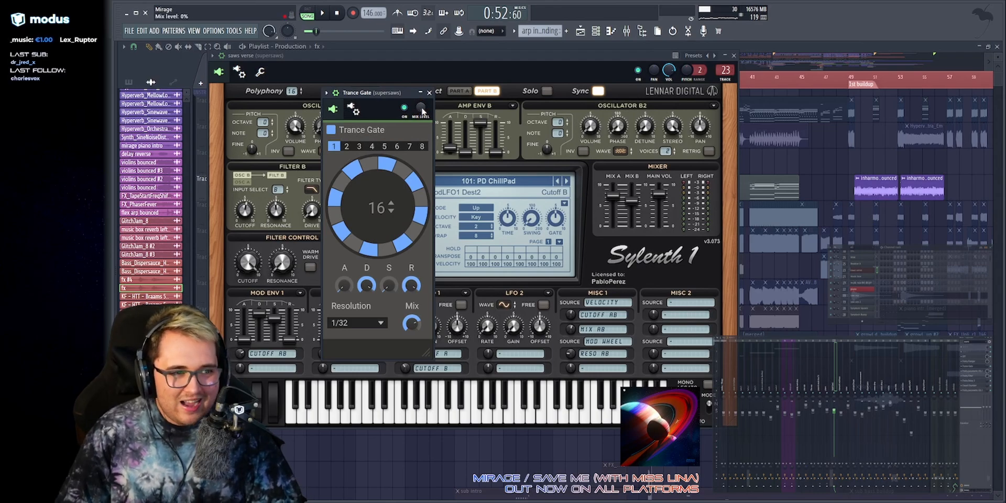
key(space)
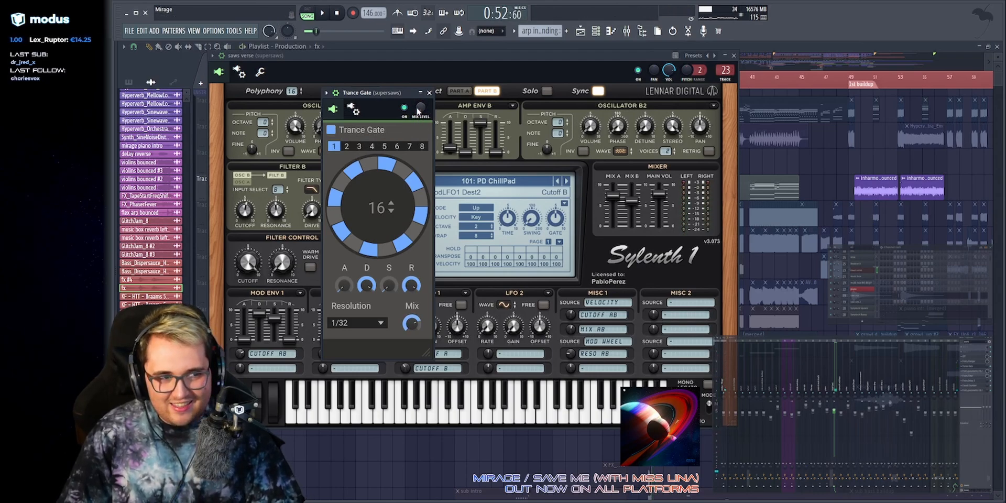
key(space)
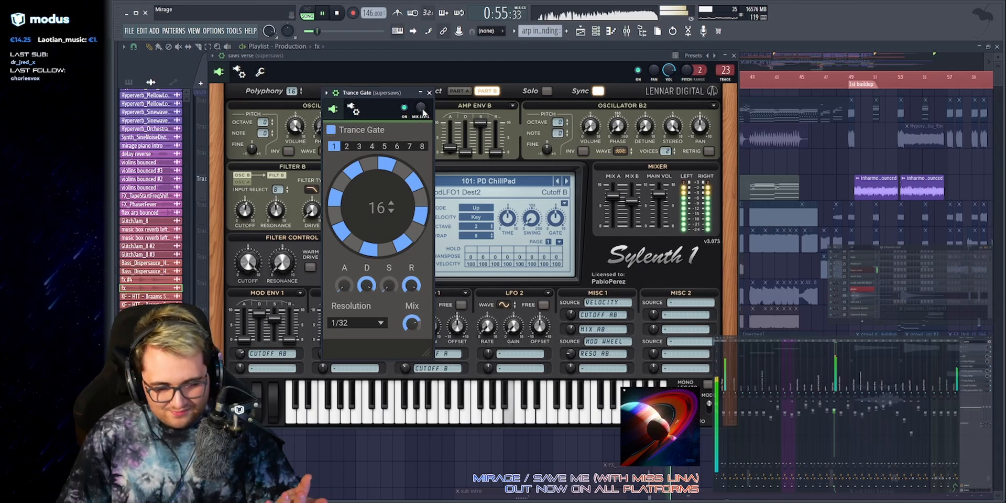
Close the synth and Trance Gate windows, and solo Track 7 to play its intro supersaws from about bar 9.
click(820, 342)
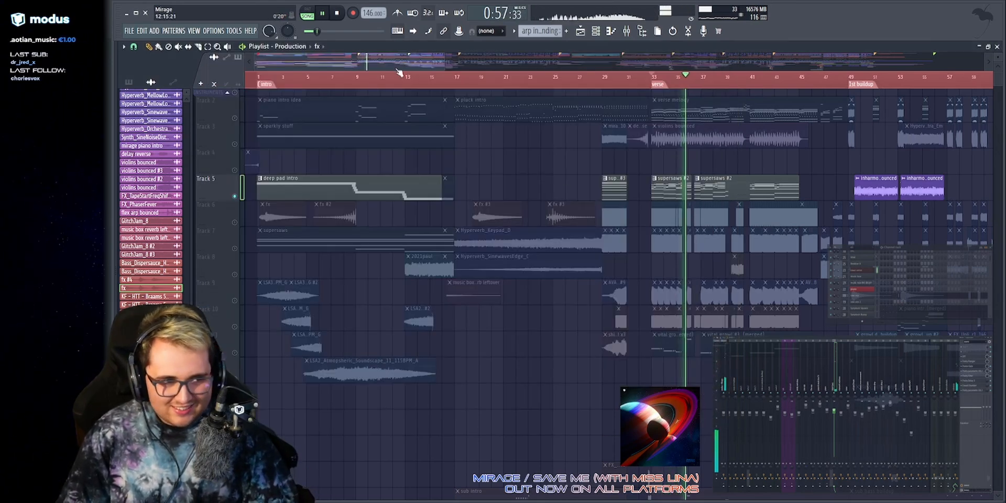
key(space)
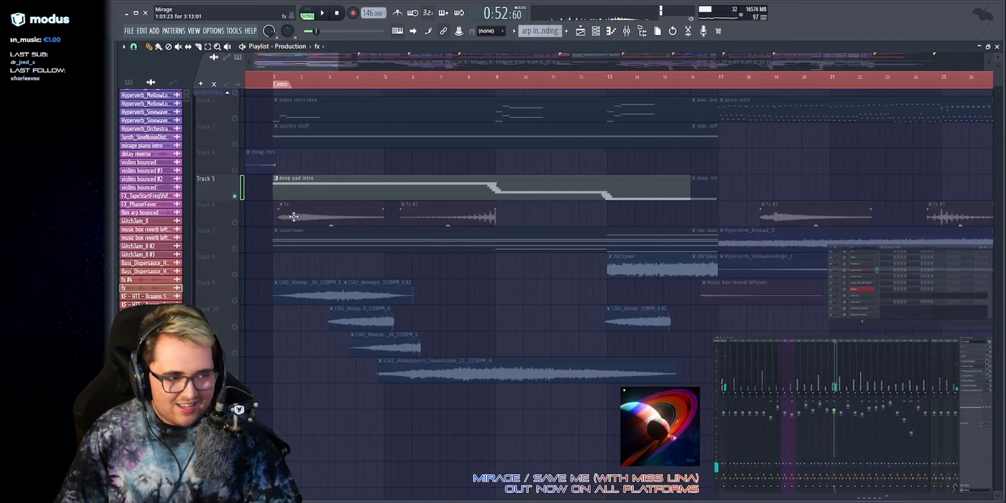
right_click(235, 248)
click(501, 83)
key(space)
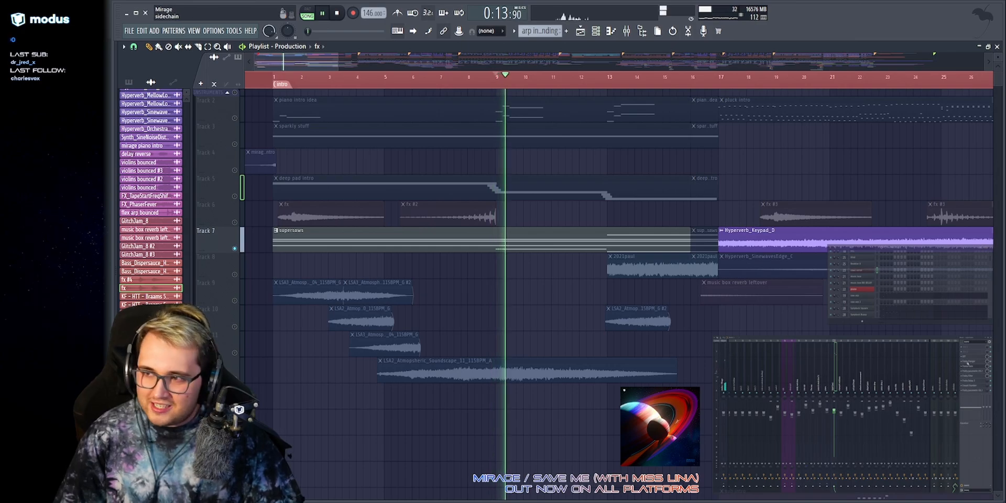
key(Escape)
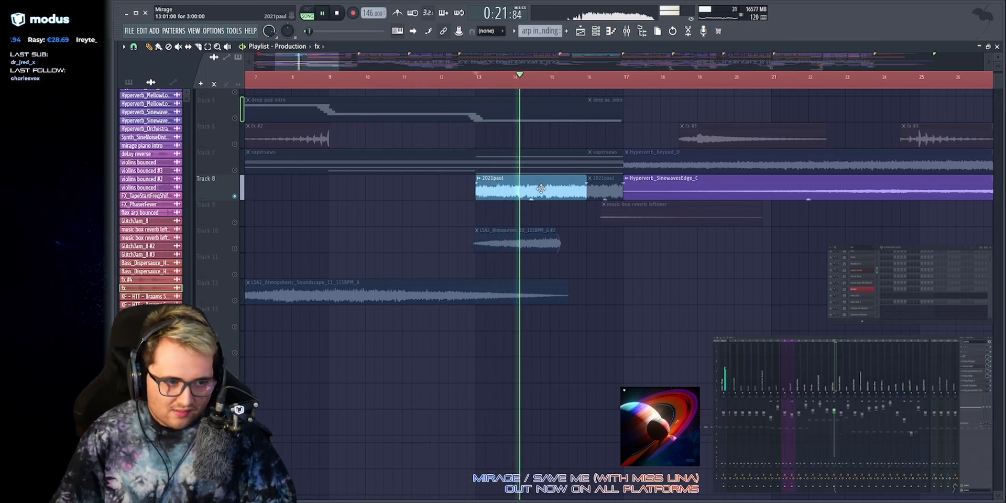
Open the 2021paul audio clip on Track 8, locate its source sample in the browser, and close both views.
double_click(537, 191)
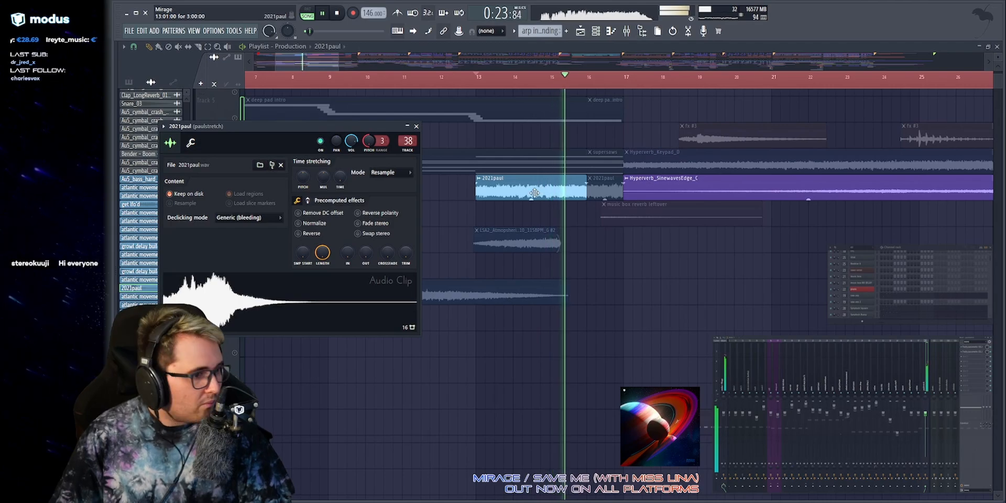
key(space)
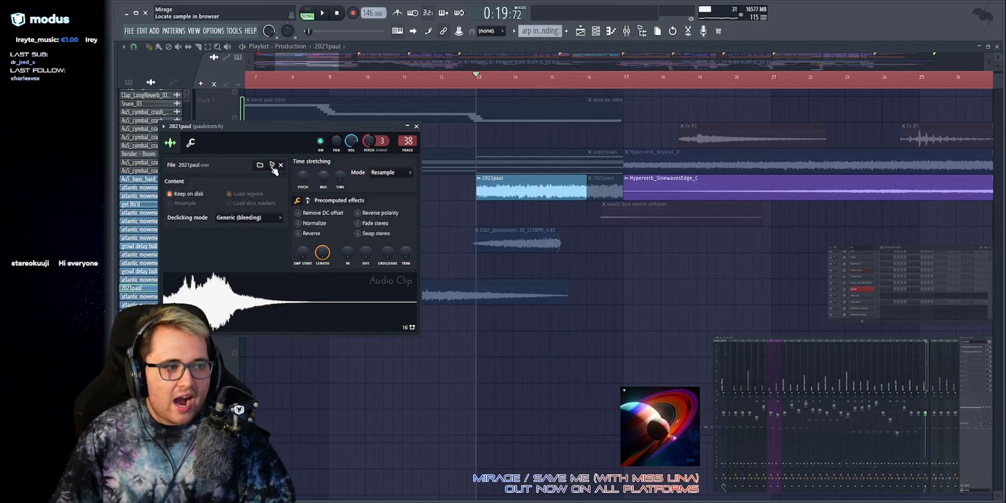
key(alt+F8)
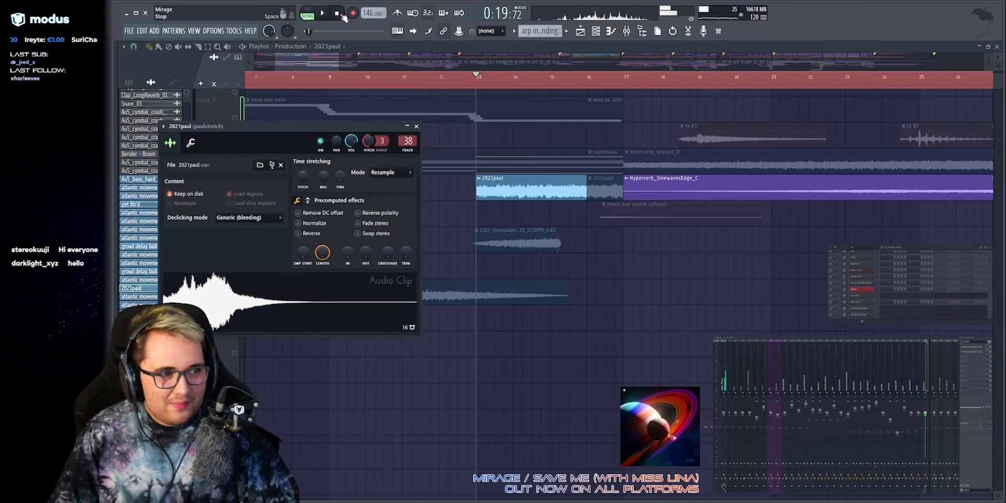
click(337, 13)
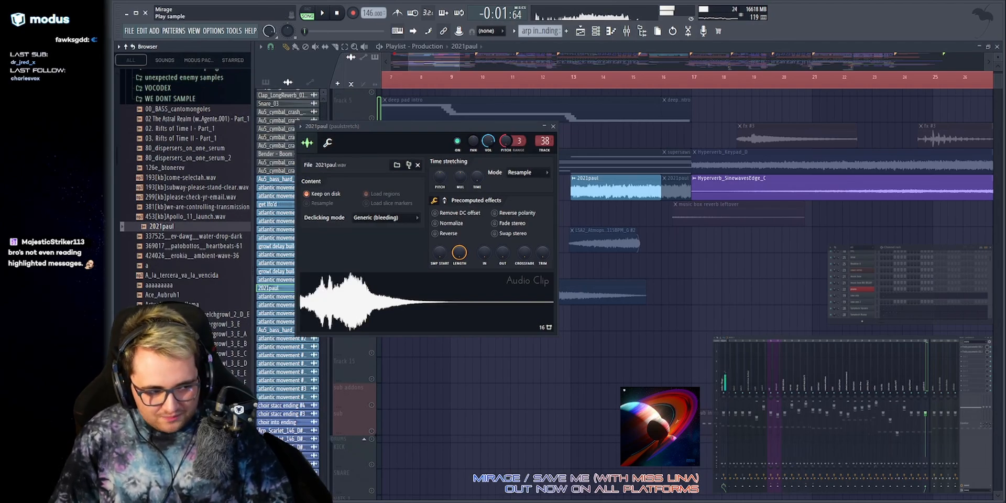
key(alt+F8)
click(416, 126)
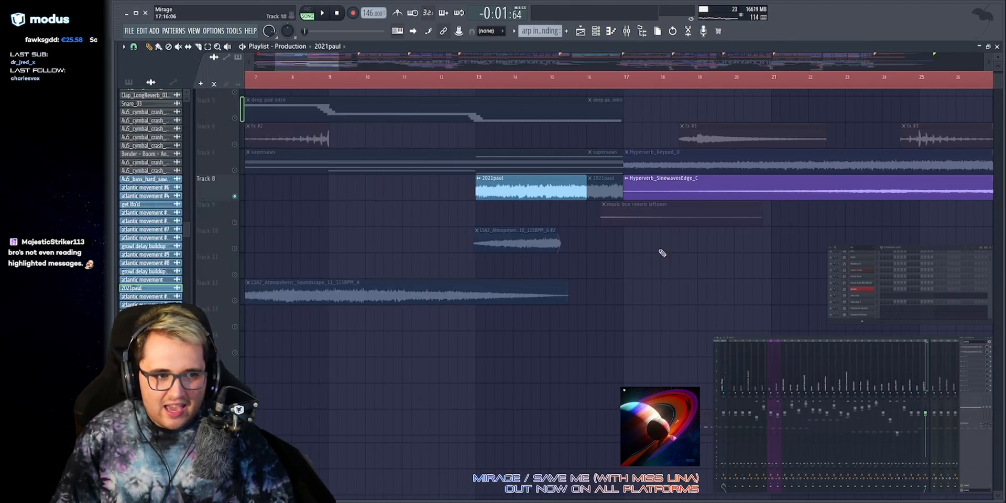
Play the soloed 2021paul clip on Track 8, replaying it from the middle of the clip.
key(space)
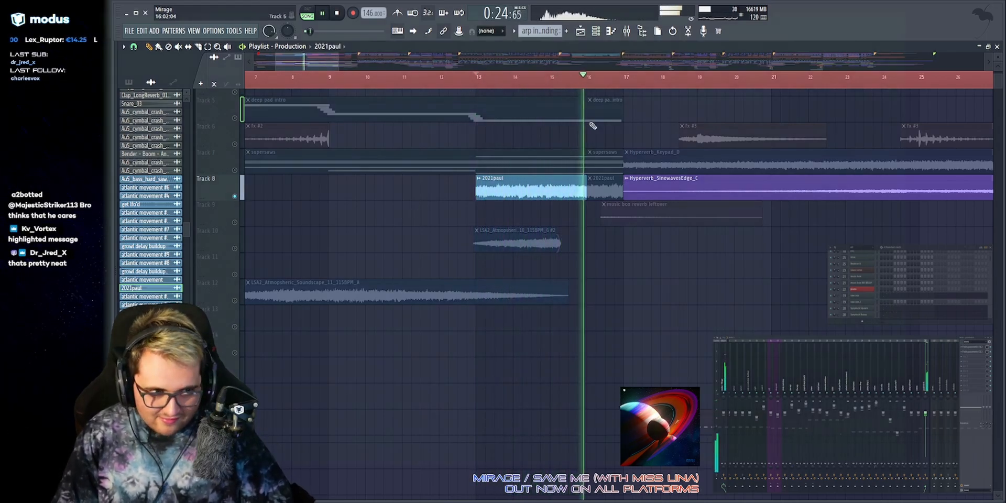
key(space)
scroll(455, 89, up, 3)
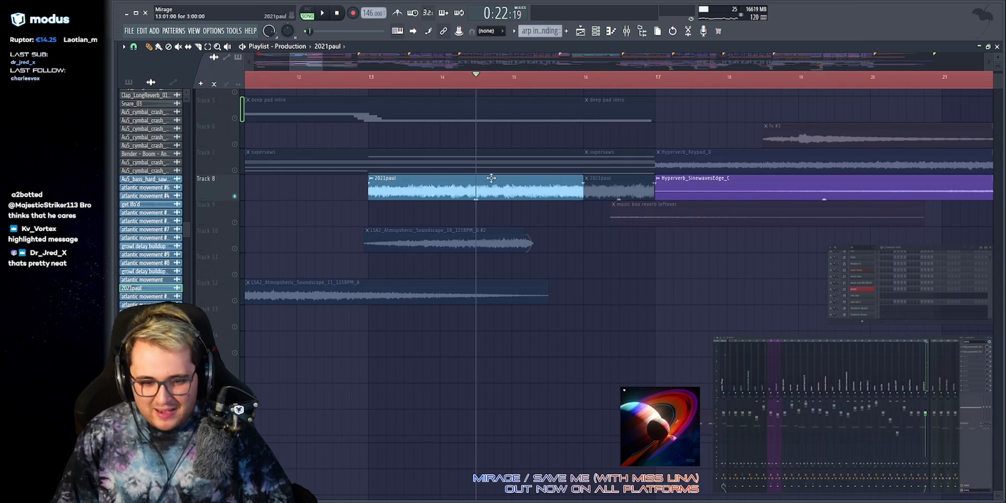
click(535, 187)
ctrl+click(574, 221)
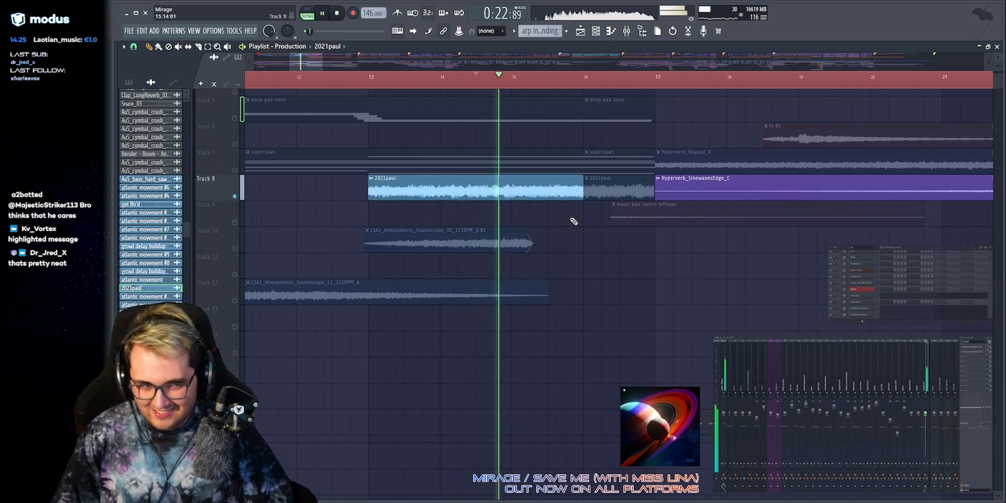
key(space)
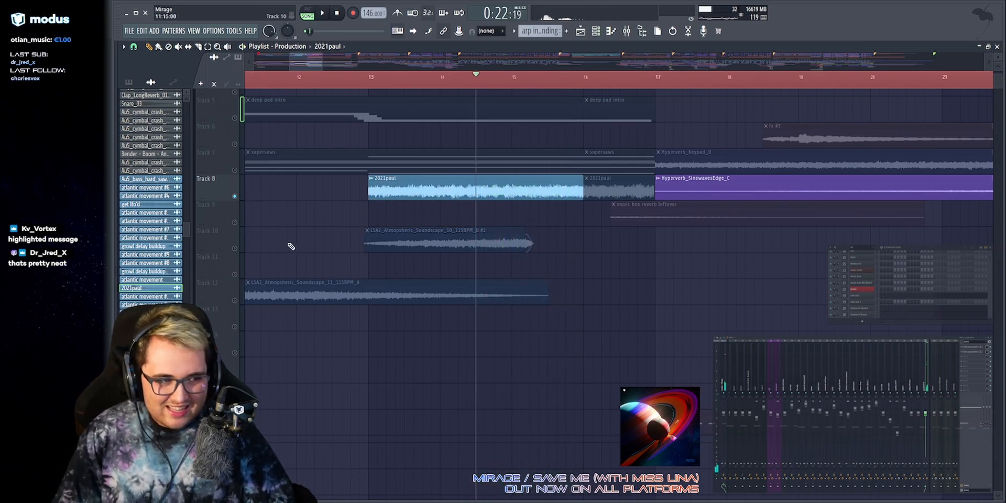
Solo Track 10 and listen to its atmospheric soundscape clip from just before bar 13.
click(236, 253)
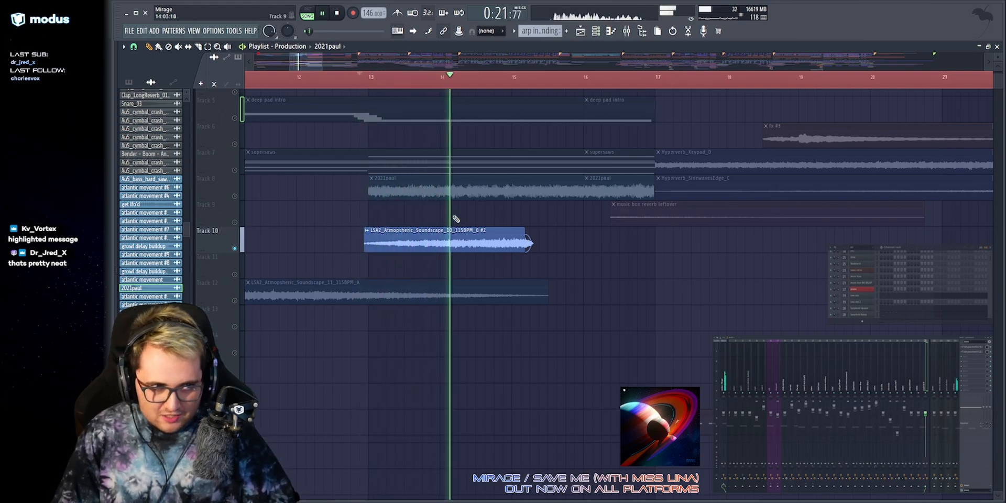
key(space)
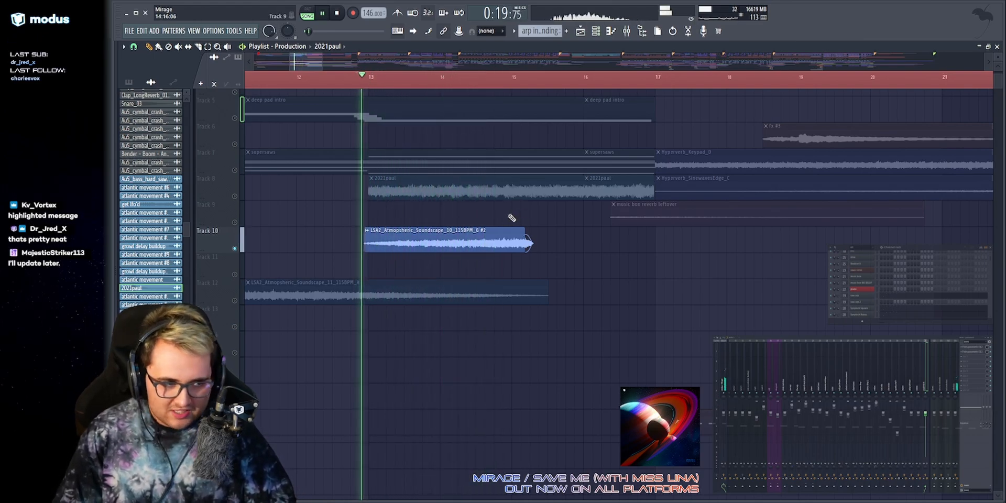
key(space)
Open the Track 10 soundscape clip near bar 13, locate LSA2 soundscape 10 in the Laniakea Sounds folder, and preview it.
double_click(404, 247)
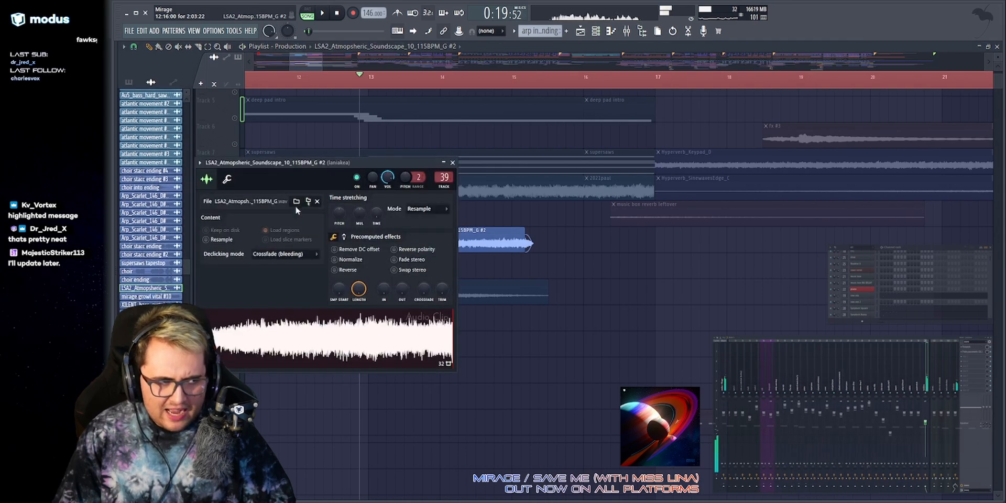
click(308, 201)
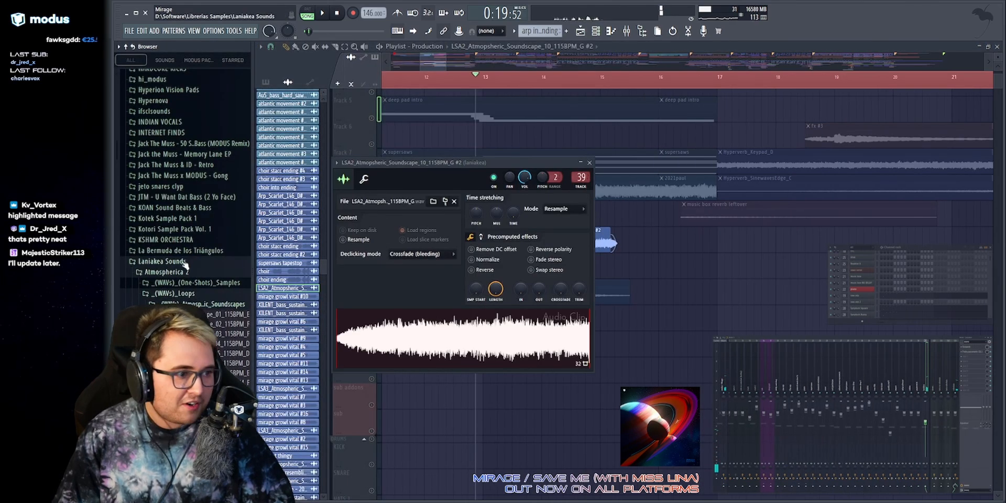
scroll(197, 202, down, 2)
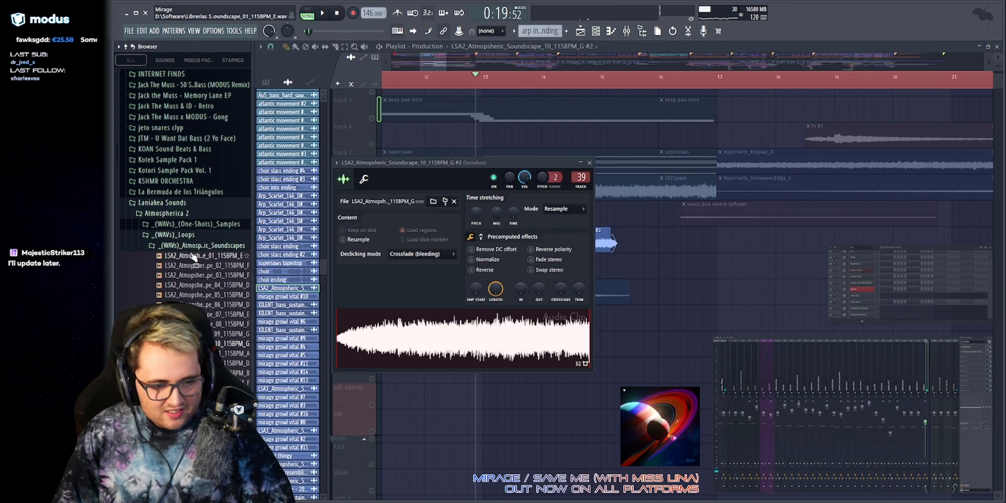
scroll(193, 256, down, 6)
click(192, 168)
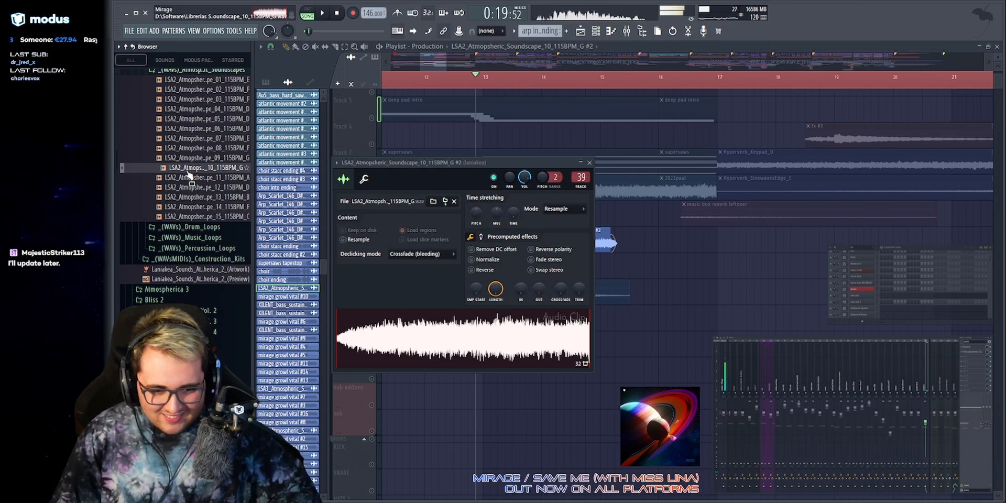
key(Escape)
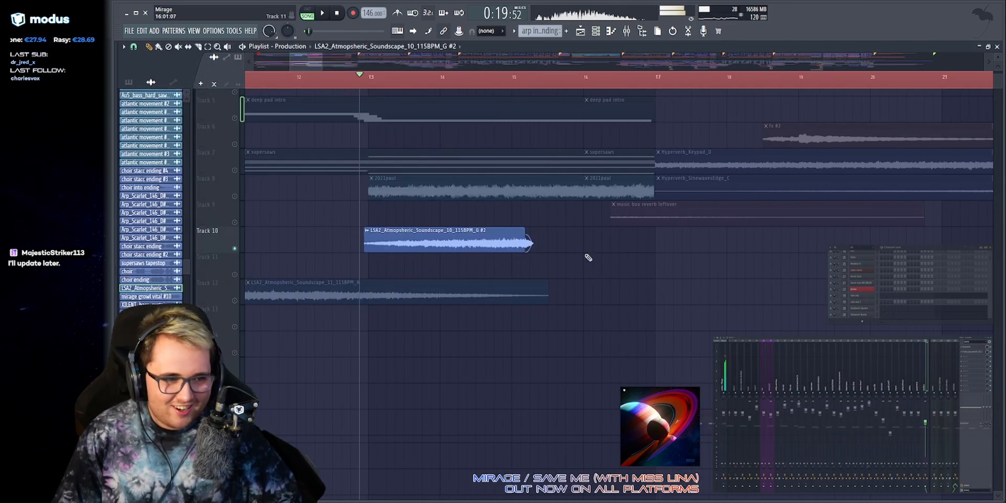
Play the Track 10 soundscape near bar 13 together with Track 8's 2021paul clip by unmuting Track 8.
key(space)
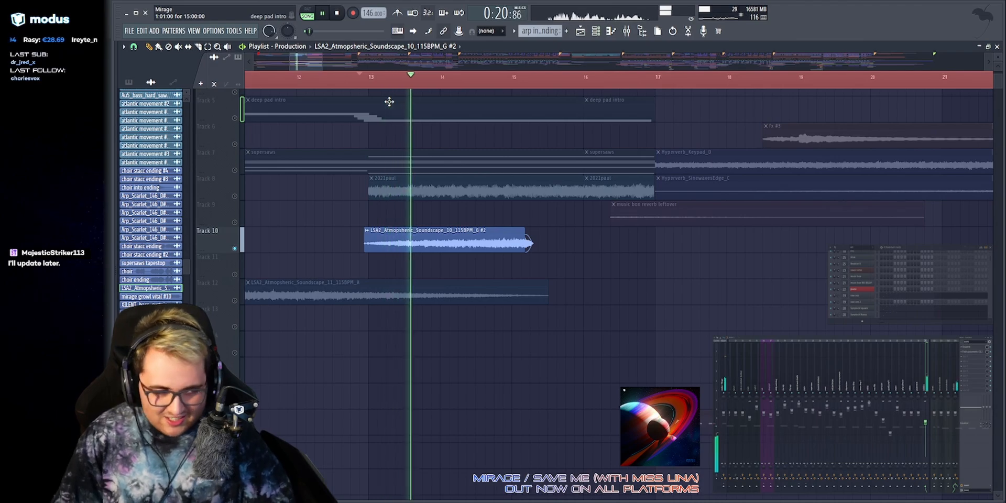
key(space)
click(235, 196)
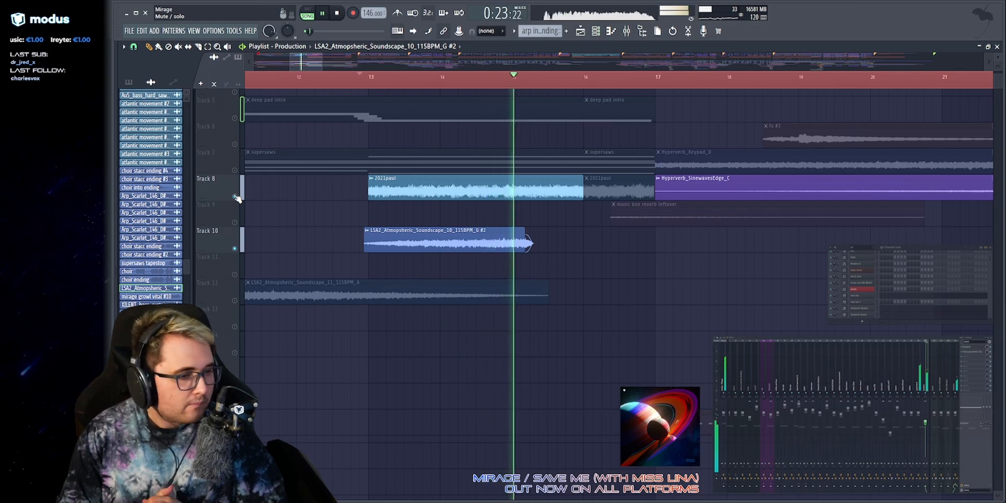
key(space)
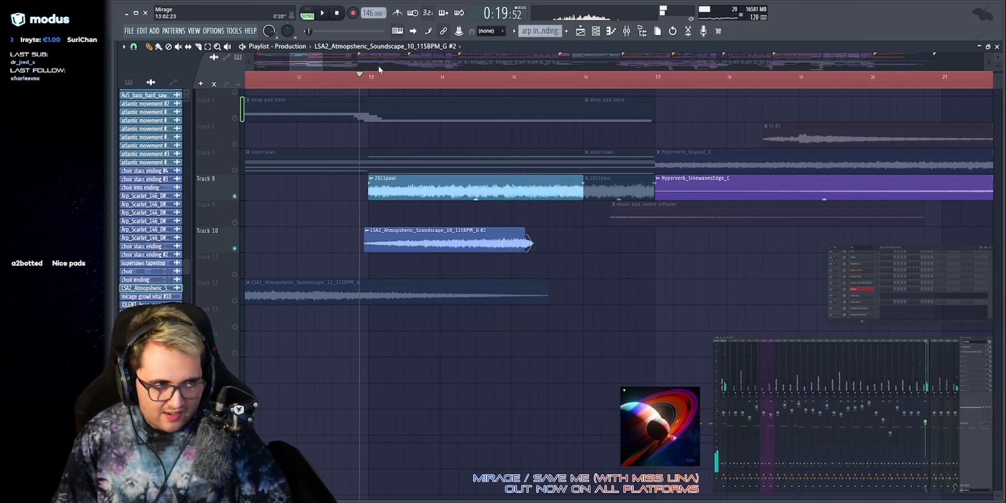
Return to the intro start, solo Track 9, and listen to its two LSA3 soundscape 04 clips.
scroll(403, 141, left, 5)
scroll(408, 154, down, 2)
scroll(366, 165, down, 5)
scroll(315, 170, up, 2)
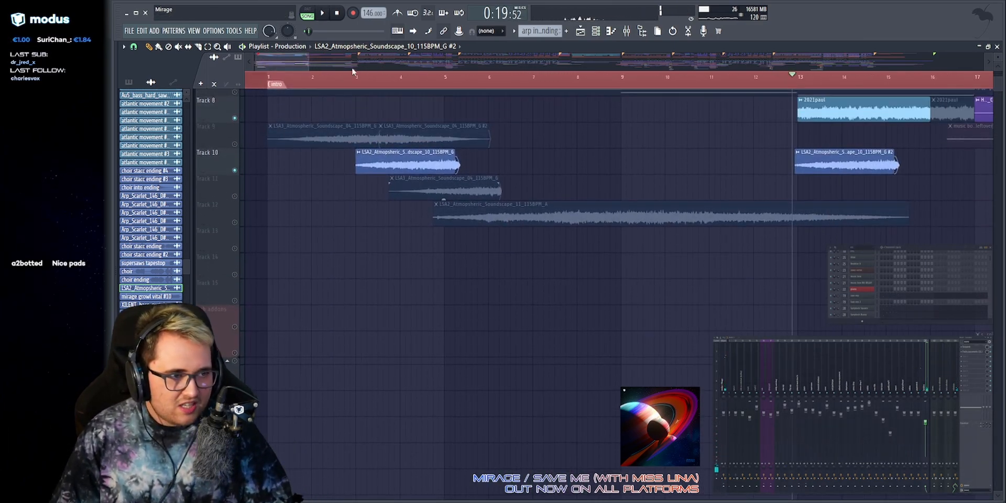
drag(234, 118, 234, 146)
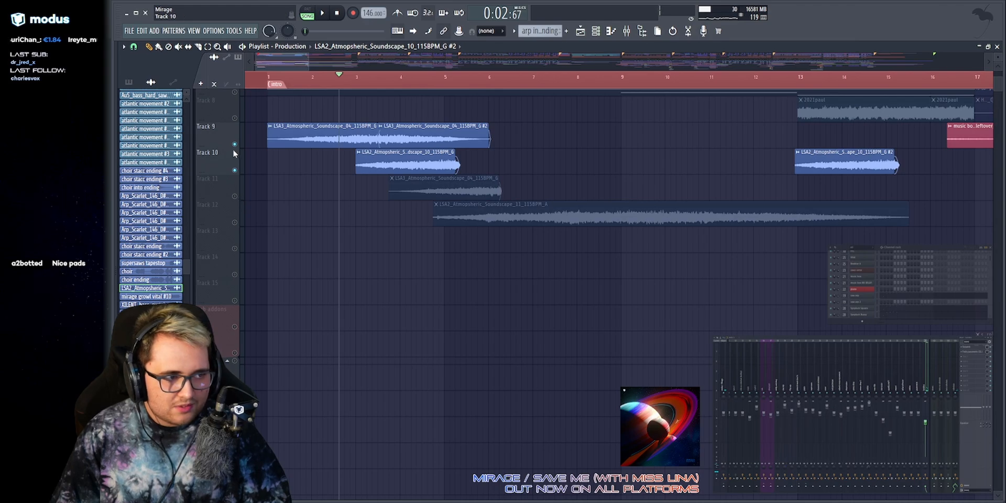
click(234, 153)
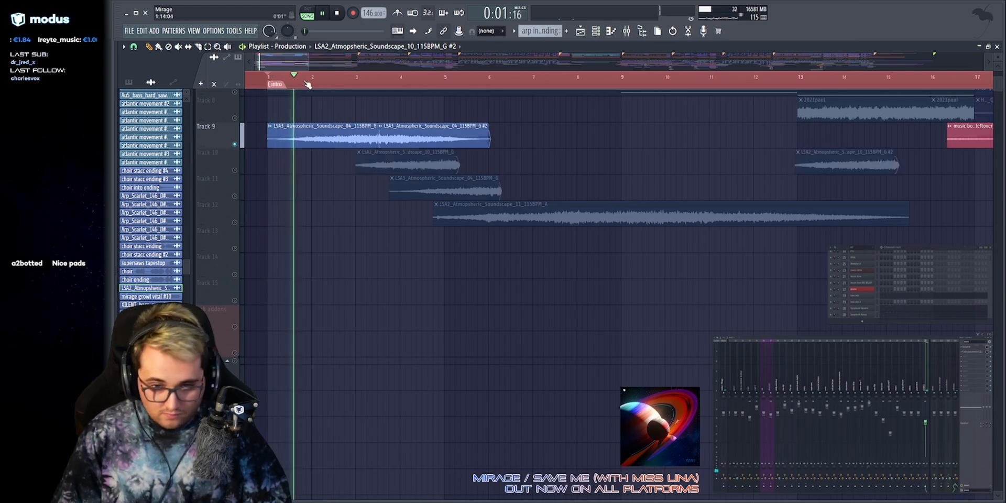
drag(331, 123, 525, 222)
ctrl+click(579, 177)
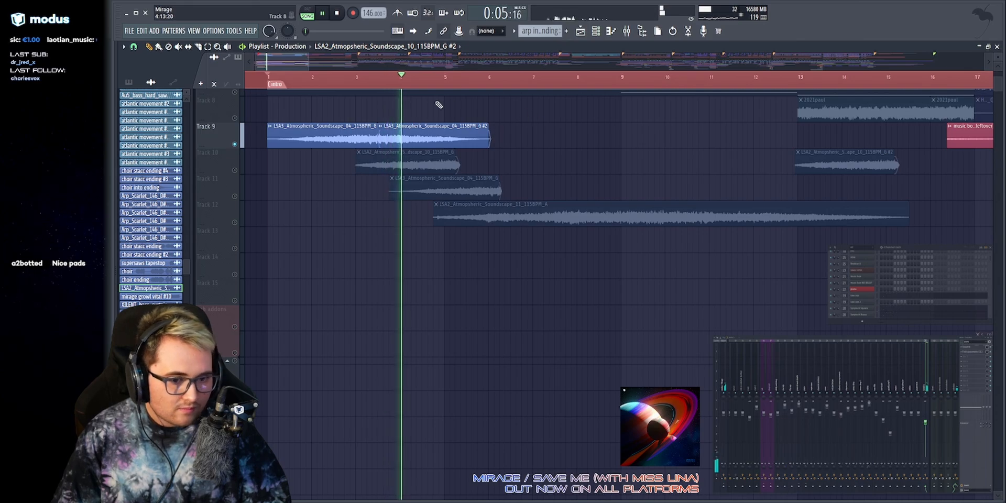
Solo Track 10 and play its first soundscape clip from about bar 3.
ctrl+click(235, 171)
key(space)
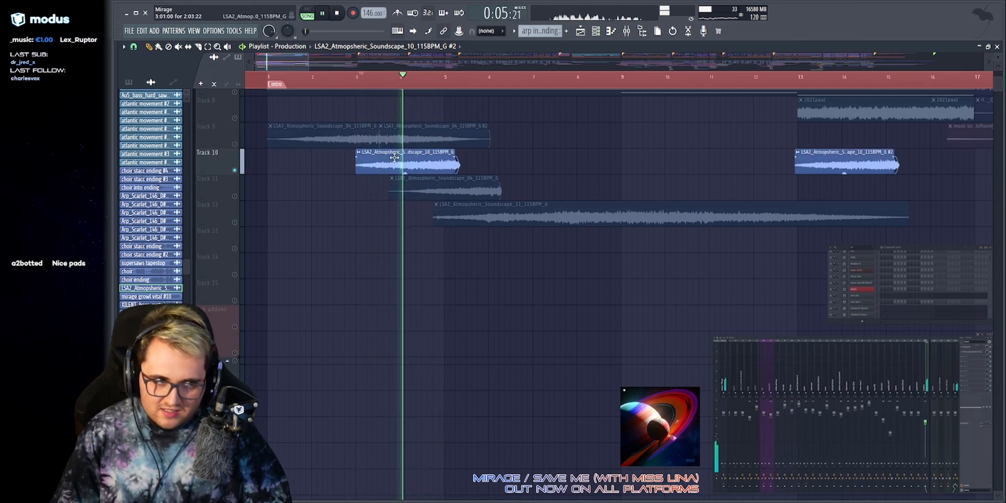
drag(394, 150, 844, 168)
ctrl+click(538, 189)
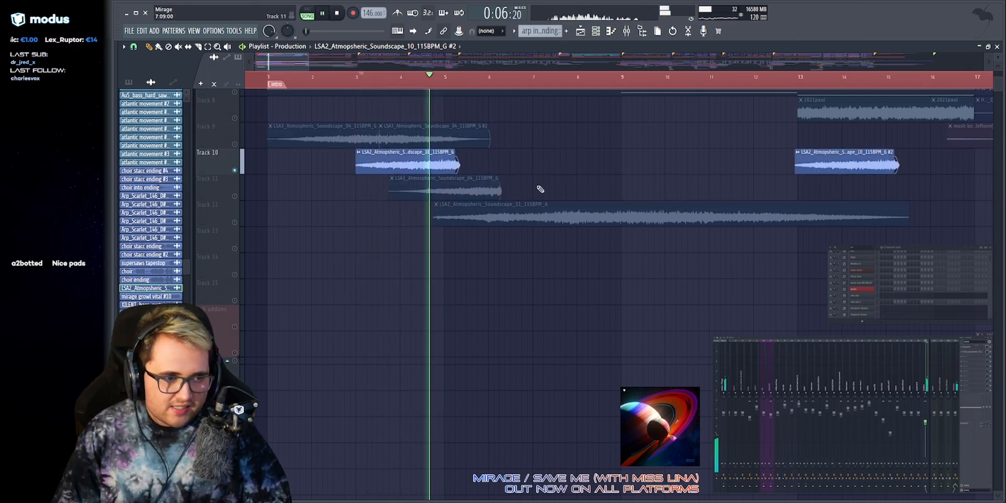
Inspect the sample settings of the two soundscape 10 clips on Track 10 and close them.
double_click(414, 154)
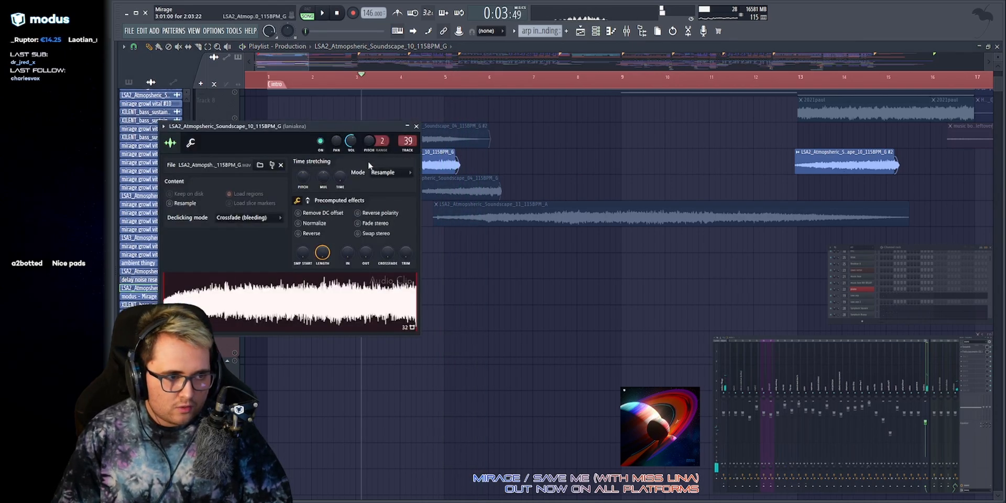
double_click(800, 157)
key(Escape)
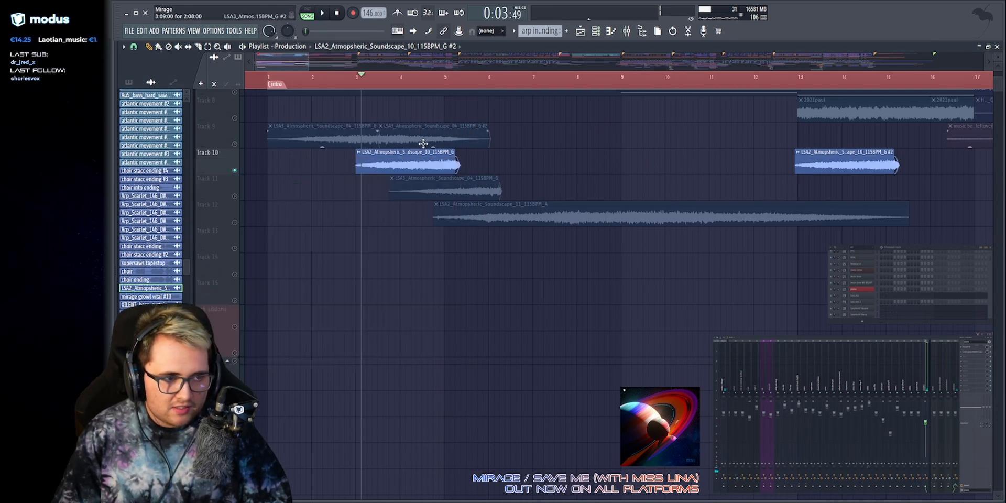
double_click(422, 152)
key(Escape)
Solo Track 11 and listen to its LSA3 soundscape 04 clip.
click(403, 188)
key(space)
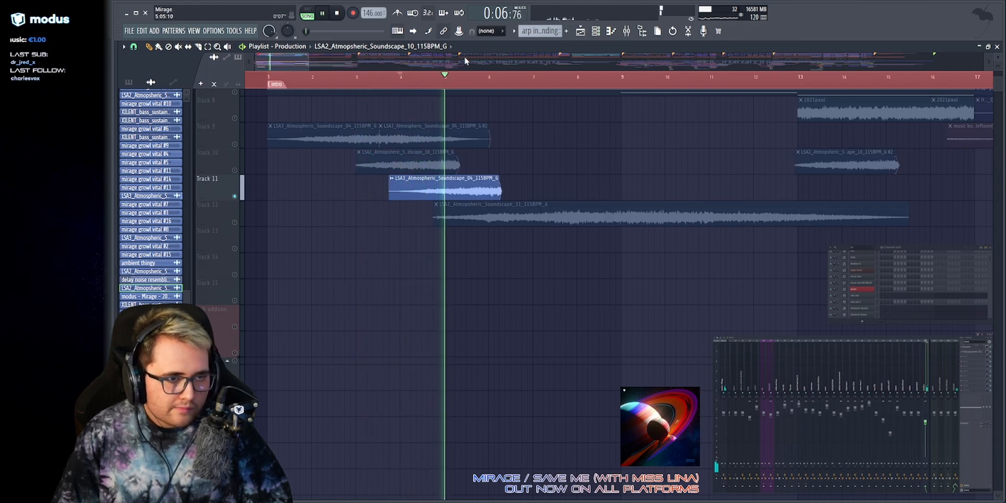
scroll(464, 56, left, 2)
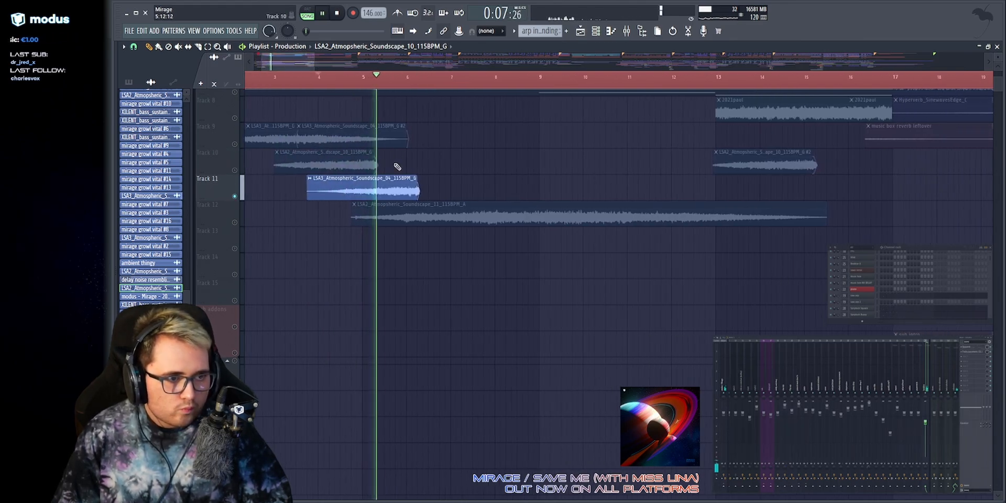
Solo Track 12, play its LSA2 soundscape 11 clip from about bar 6, and check the clip's sample settings.
right_click(236, 223)
click(418, 78)
key(space)
double_click(525, 206)
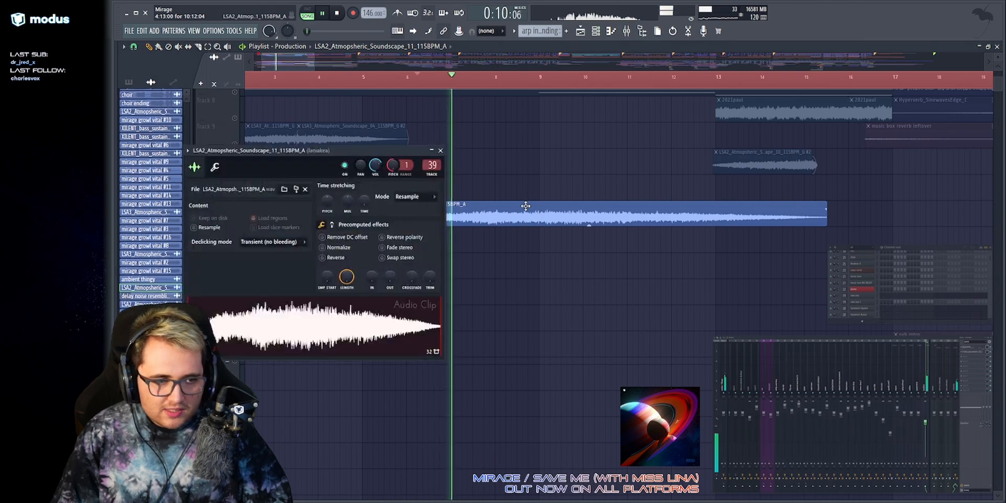
key(Escape)
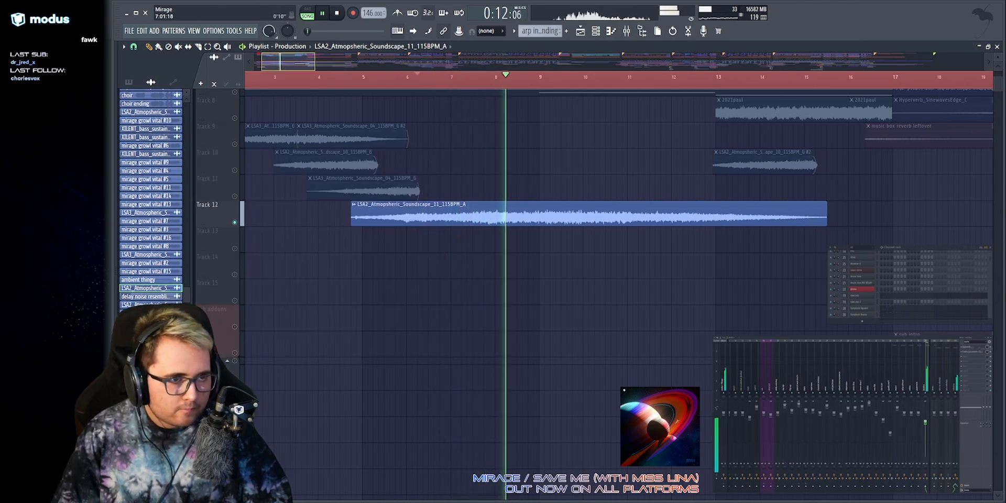
Listen to Track 12's soundscape 11 clip against the other intro tracks, locate the drum tracks, and stop playback.
scroll(507, 171, down, 12)
scroll(544, 153, up, 6)
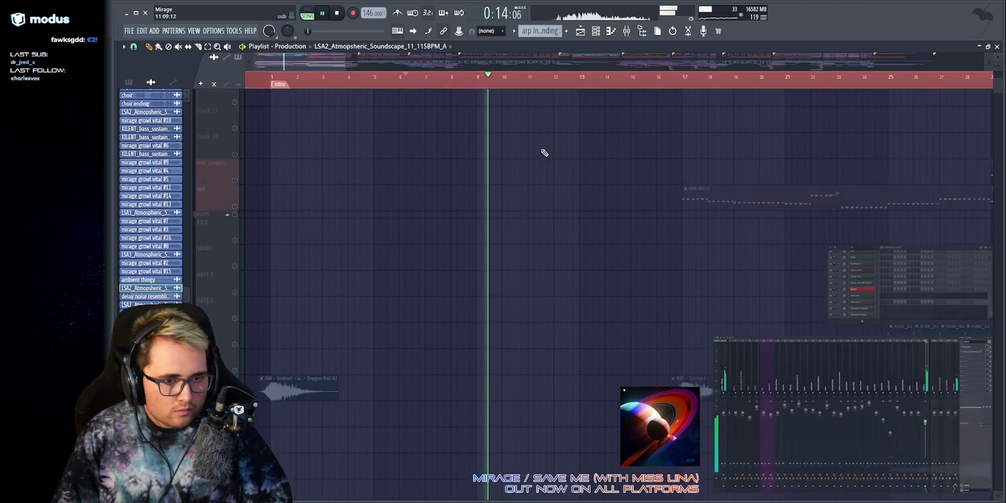
scroll(542, 149, up, 6)
scroll(540, 141, up, 2)
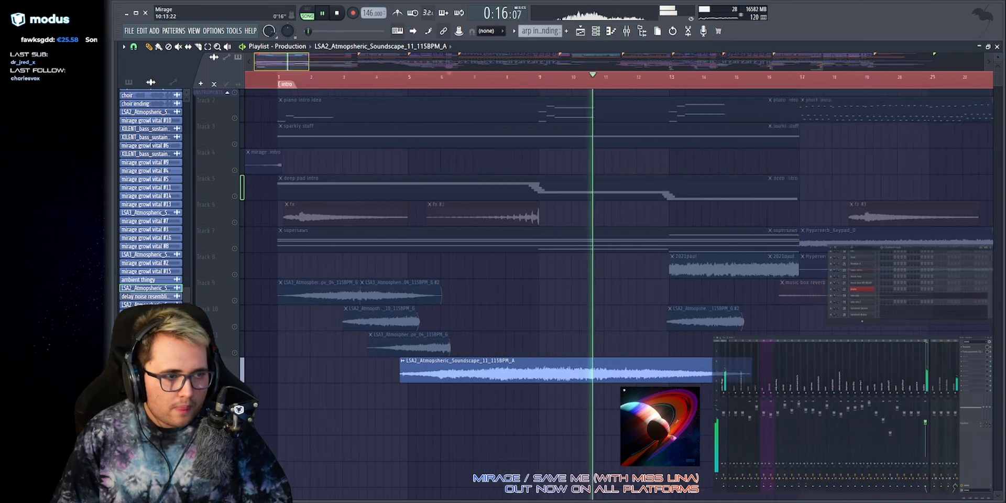
scroll(342, 240, down, 6)
key(space)
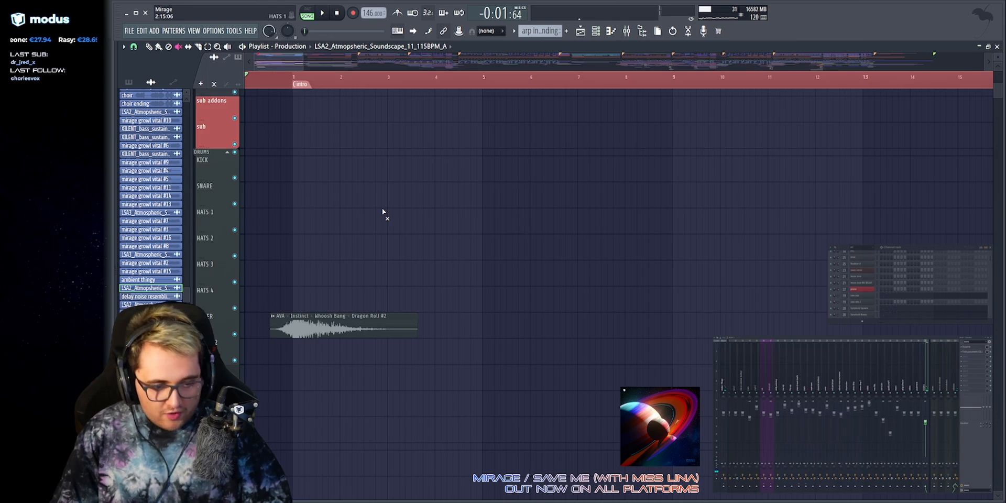
Play the full intro from its start and listen to the Whoosh Bang - Dragon Roll #2 clip on the OTHER track.
key(space)
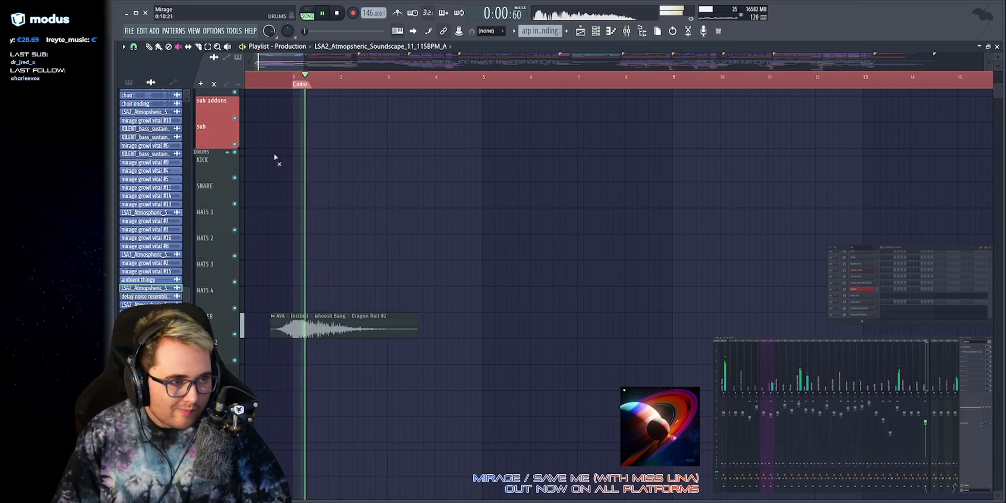
scroll(312, 73, up, 2)
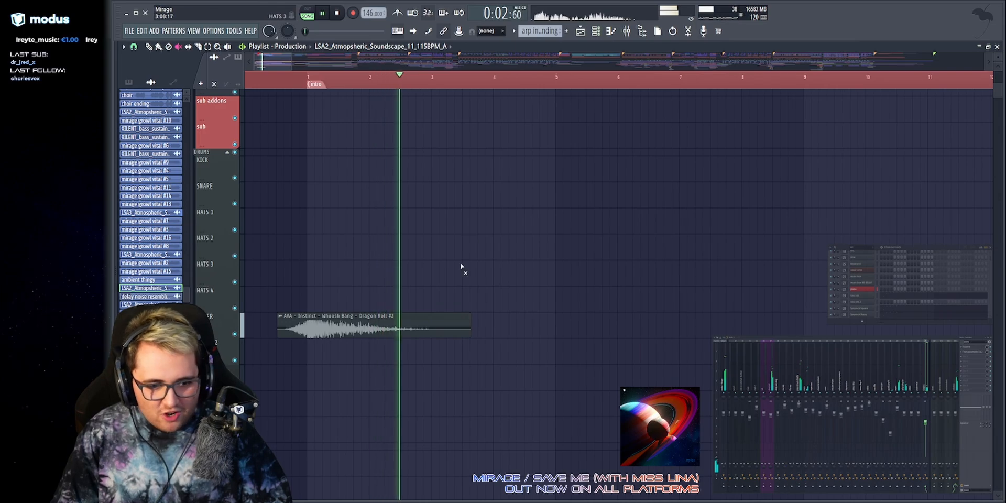
scroll(460, 262, down, 3)
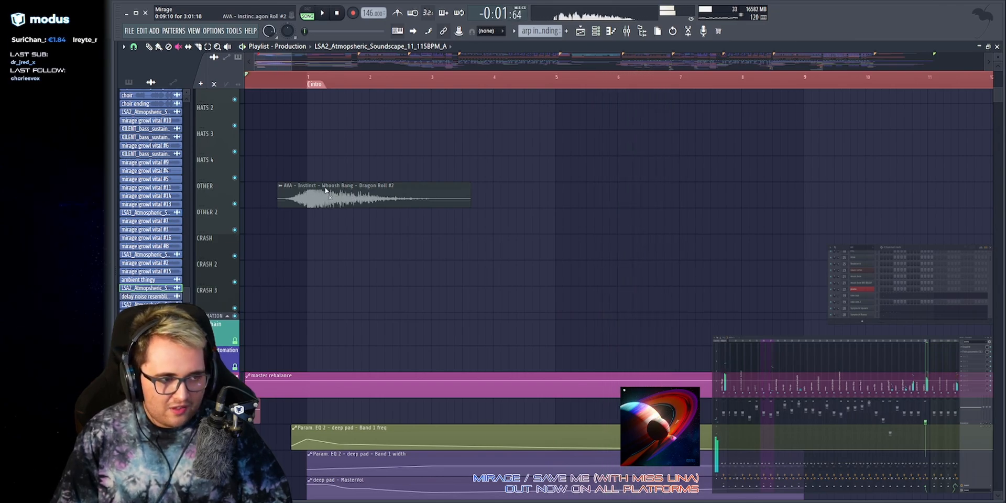
Mute the Whoosh Bang - Dragon Roll #2 clip on the OTHER track and play the intro without it.
click(325, 191)
key(space)
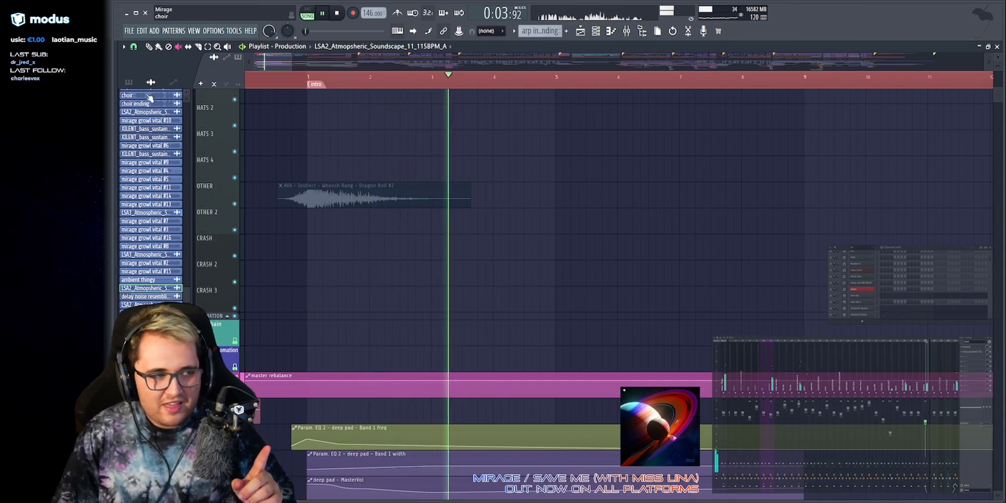
scroll(352, 166, up, 4)
scroll(352, 166, up, 6)
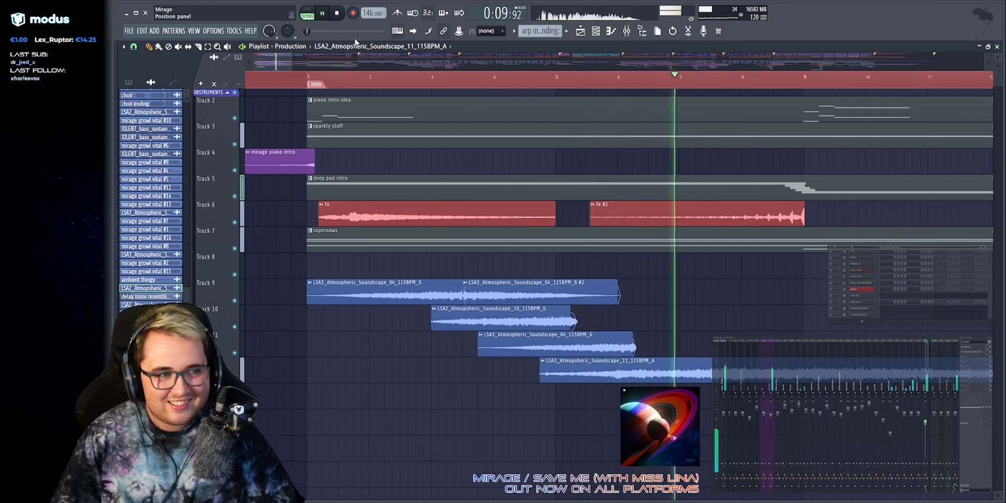
scroll(350, 52, down, 5)
scroll(348, 55, up, 5)
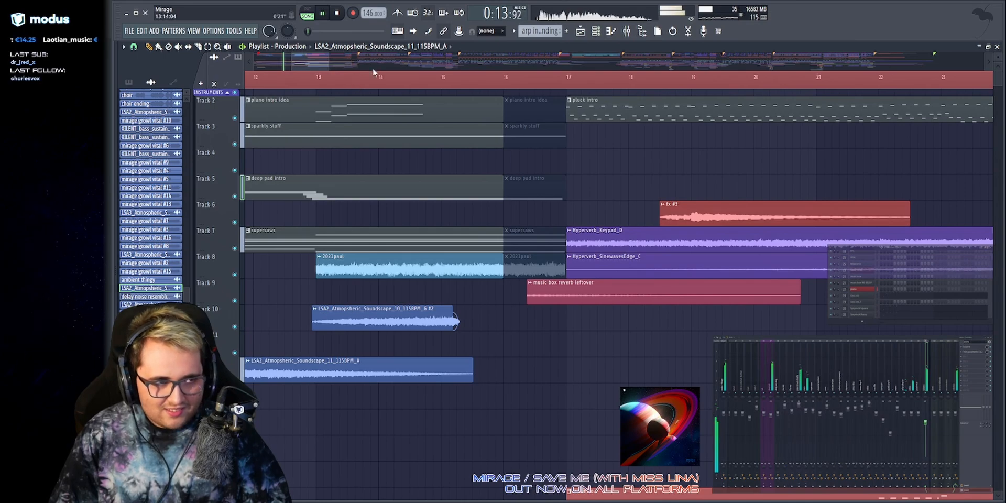
Play the full mix from bar 13 across the transition at bar 17 and stop at the Track 9 reverb clip.
drag(315, 62, 320, 63)
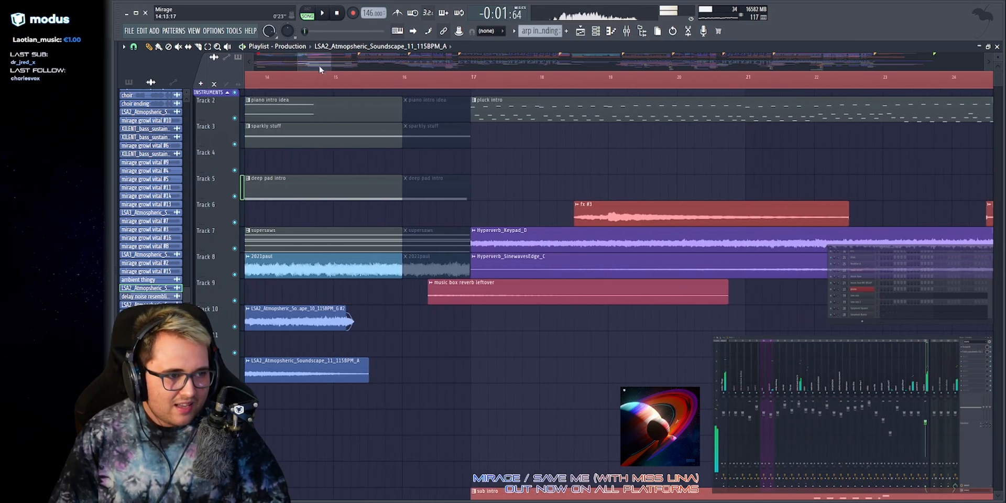
scroll(320, 66, down, 1)
click(368, 82)
key(space)
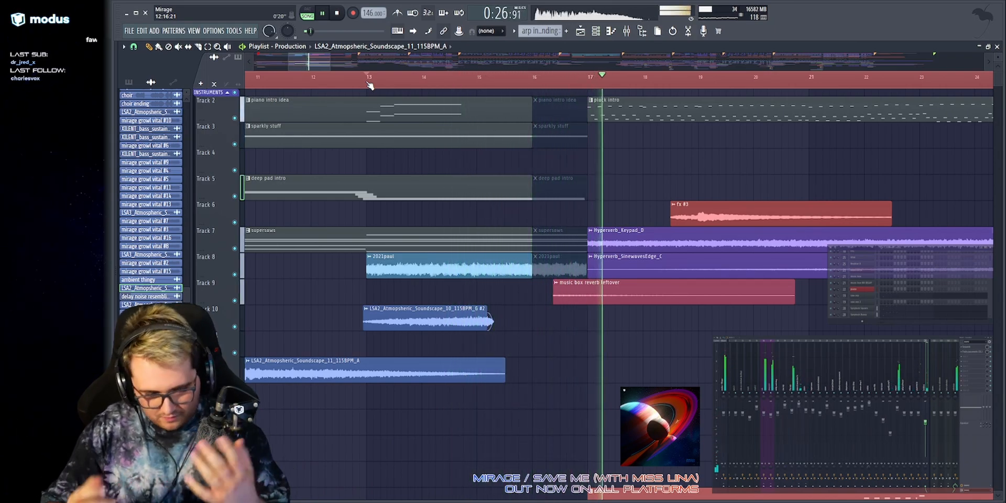
scroll(472, 152, up, 4)
scroll(466, 149, down, 4)
key(space)
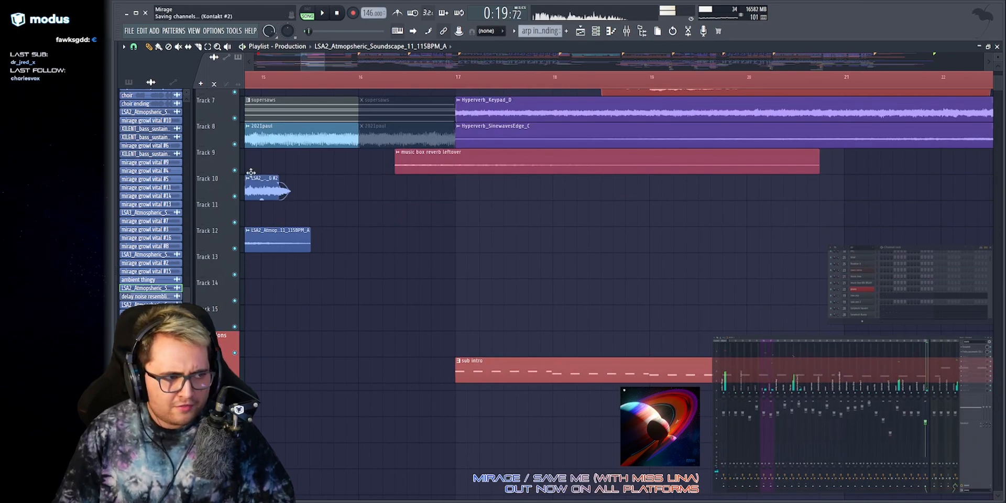
Solo Track 9 and listen to the music box reverb leftover clip.
ctrl+click(234, 170)
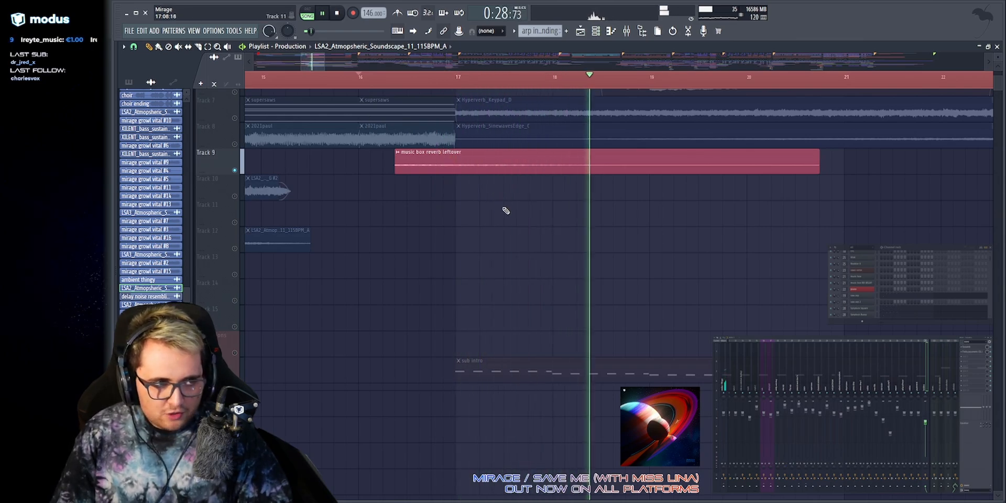
scroll(506, 208, down, 2)
scroll(503, 205, down, 5)
scroll(499, 205, up, 8)
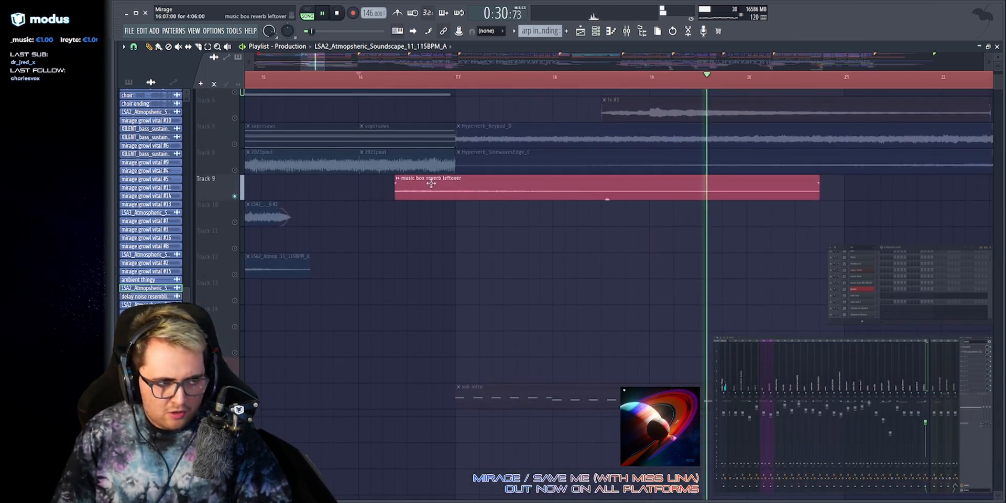
scroll(461, 217, down, 6)
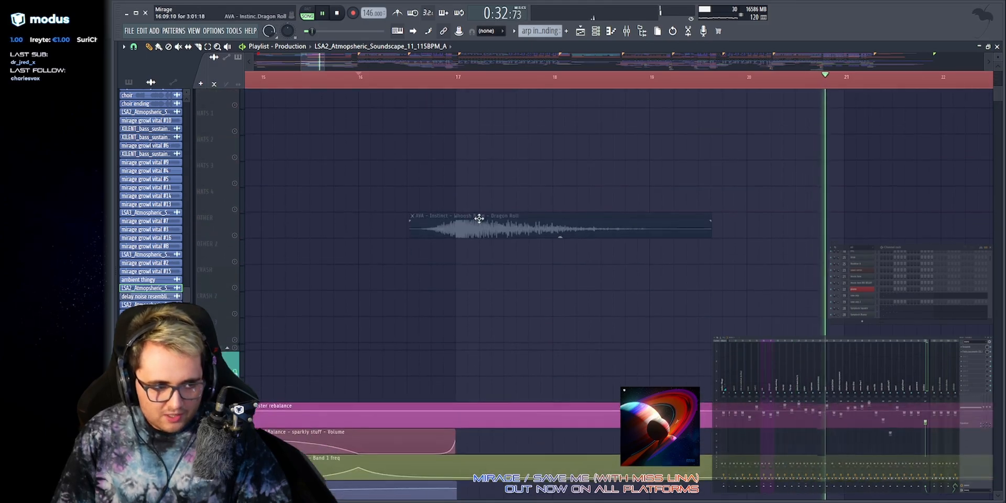
Play all tracks from about bar 17 and look over the Whoosh Bang - Dragon Roll and sub intro clips.
scroll(474, 222, up, 9)
scroll(414, 257, down, 15)
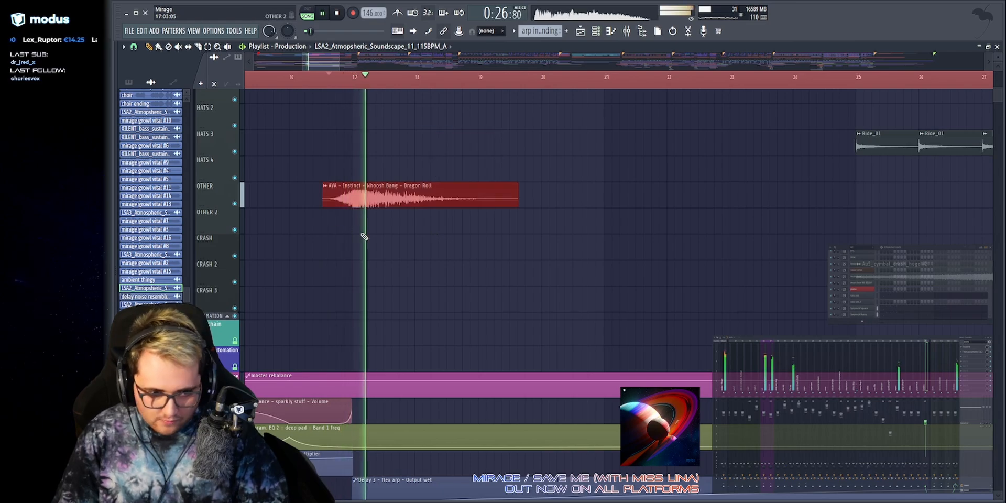
scroll(409, 273, up, 10)
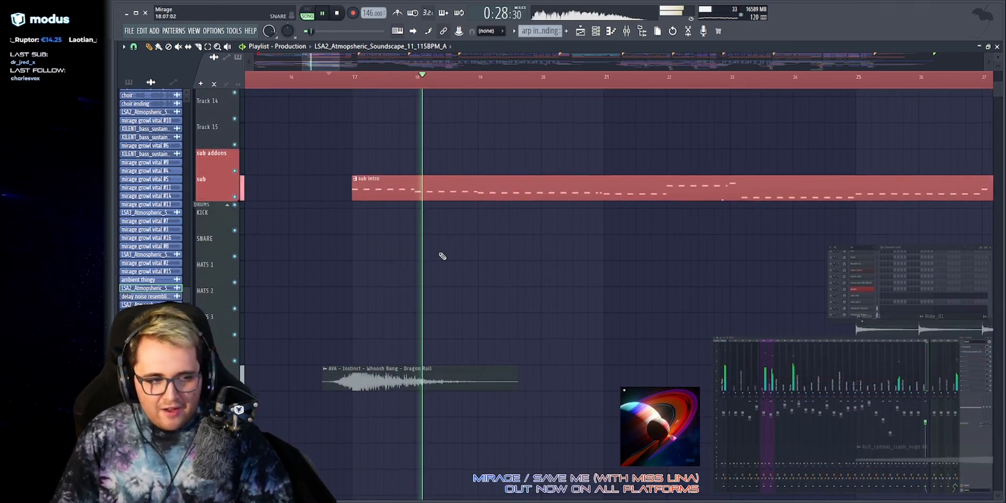
drag(440, 254, 471, 246)
ctrl+click(419, 199)
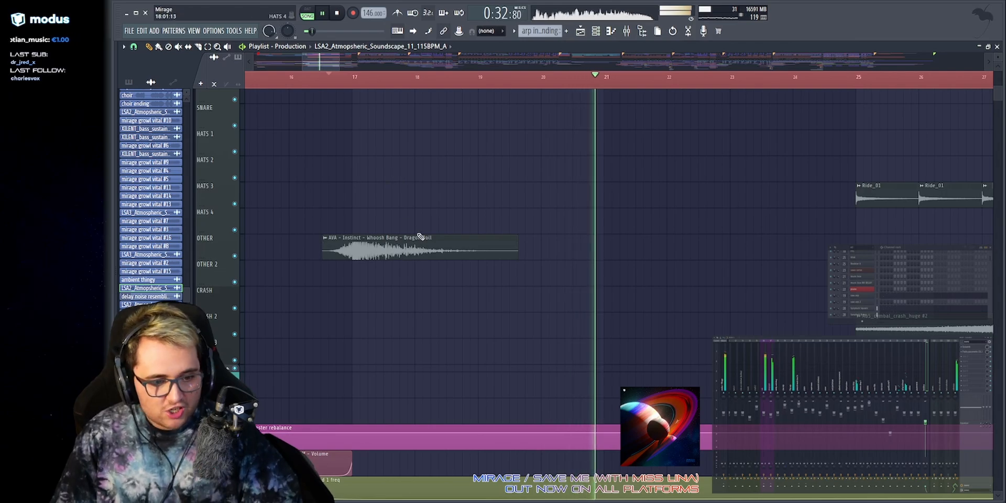
scroll(443, 272, up, 8)
scroll(444, 272, up, 9)
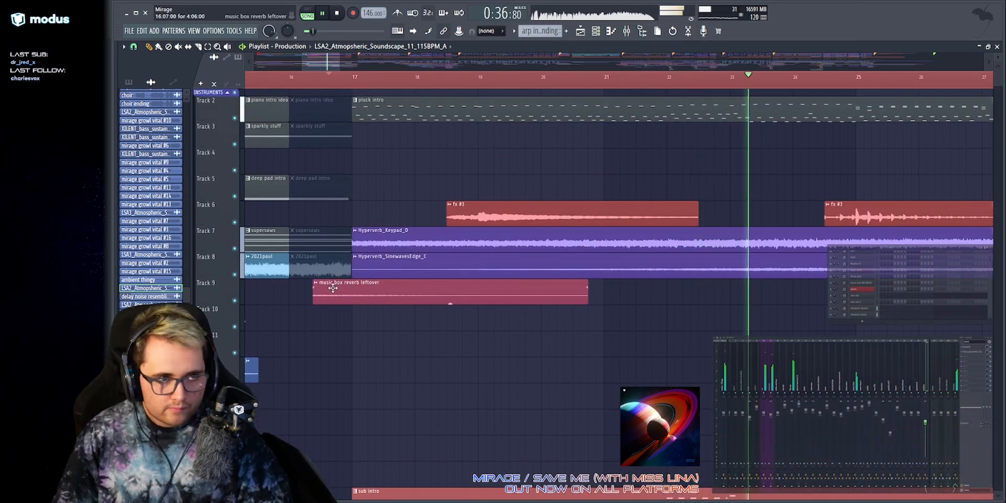
Solo Track 2, play it from bar 17, and select the pluck intro pattern.
right_click(235, 117)
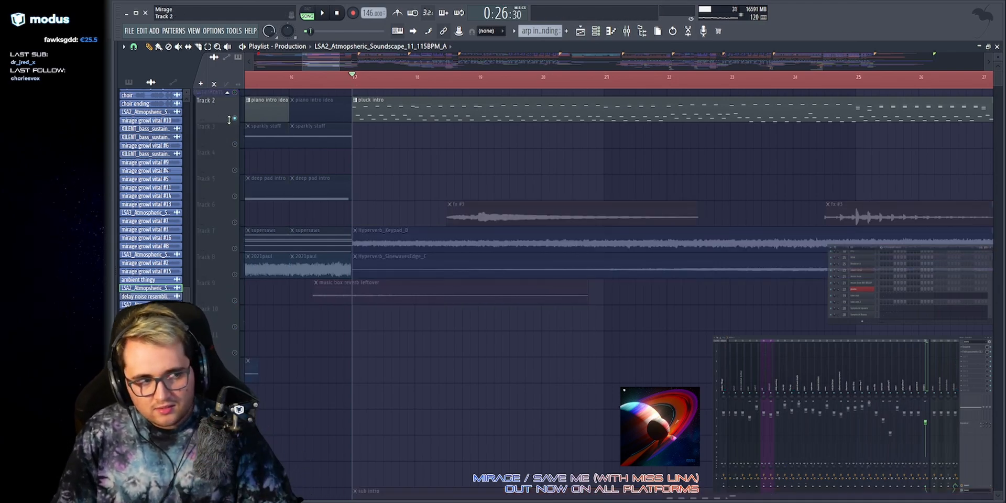
key(space)
click(431, 114)
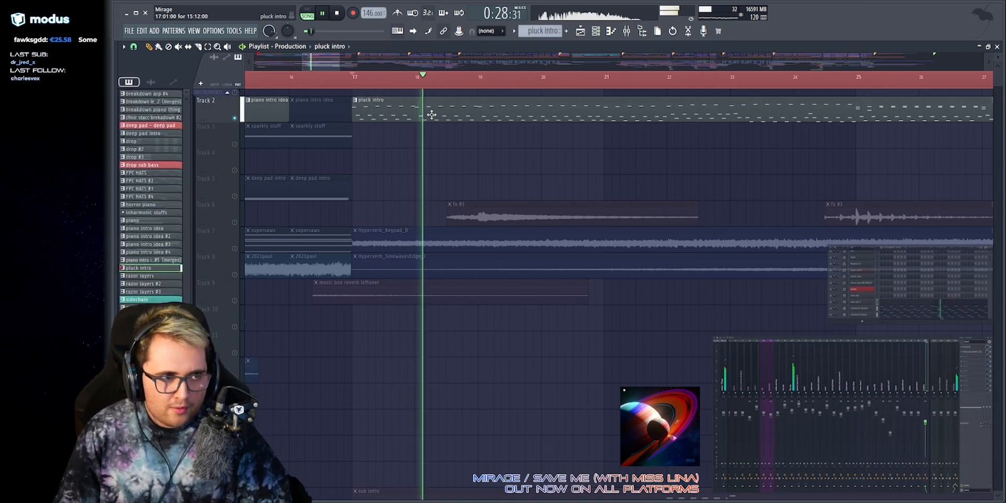
Inspect the pluck intro pattern's notes for saw arp 2 and Synpluck Square in the piano roll.
drag(442, 62, 567, 62)
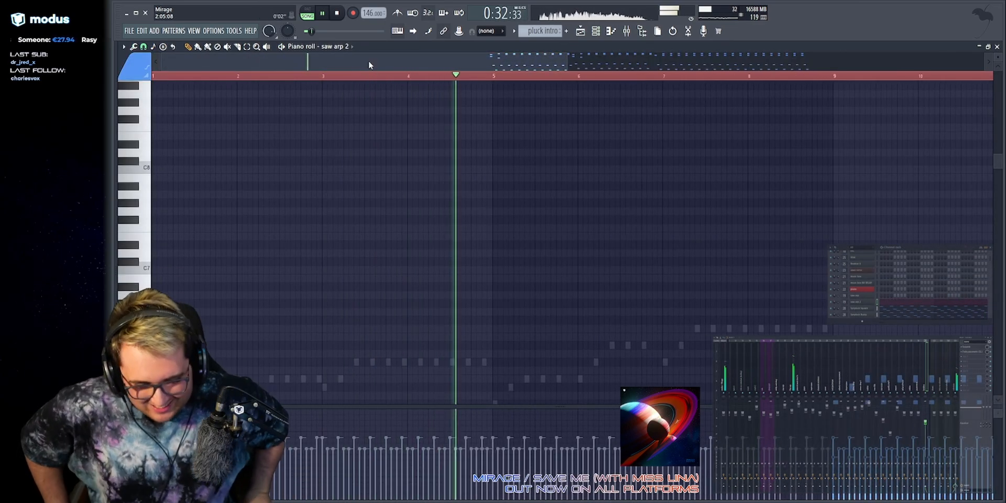
scroll(486, 285, down, 7)
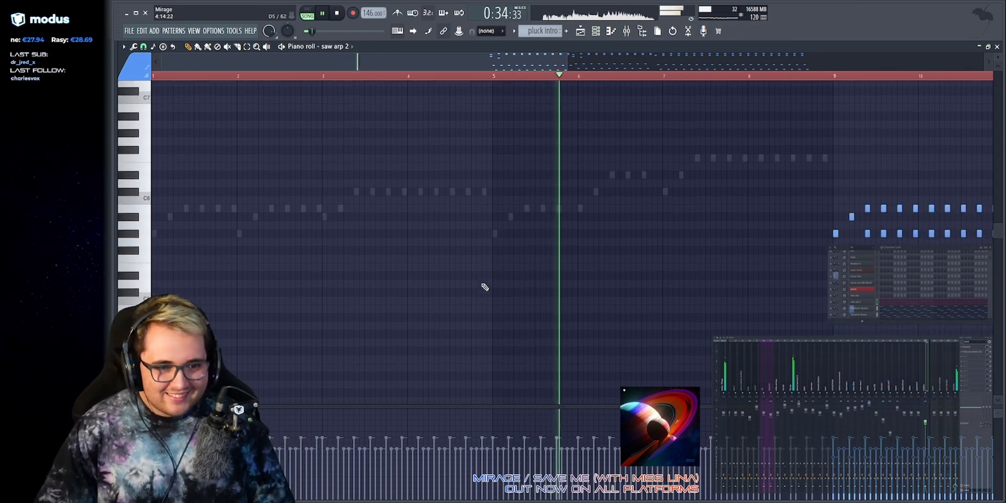
right_click(628, 168)
right_click(628, 168)
scroll(613, 209, down, 4)
scroll(614, 208, up, 3)
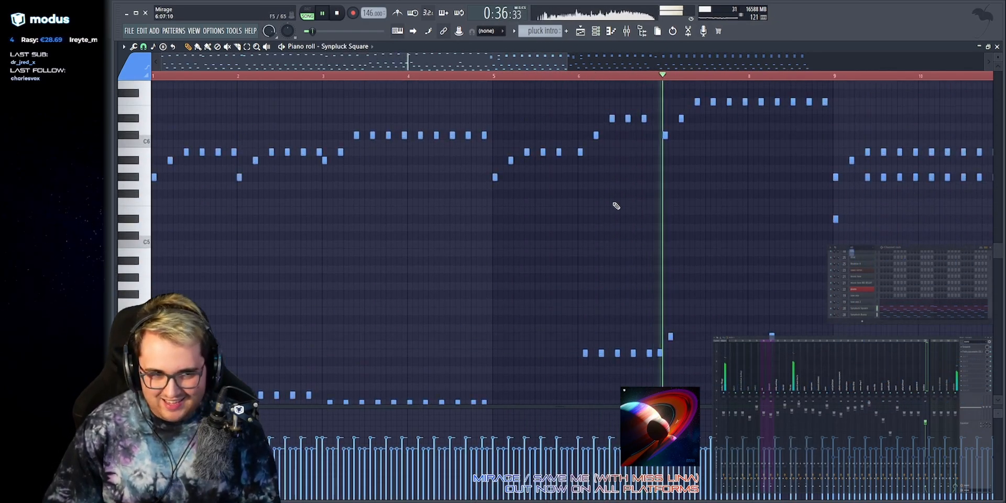
Check the Synpluck Square channel's FLEX preset, close it, and examine the pattern's notes from bar 5 to 16.
scroll(860, 278, down, 3)
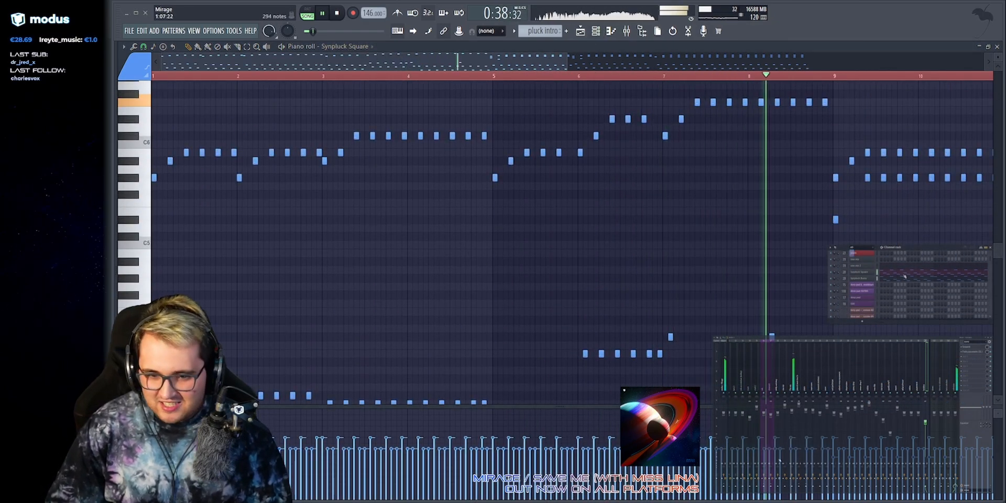
click(859, 270)
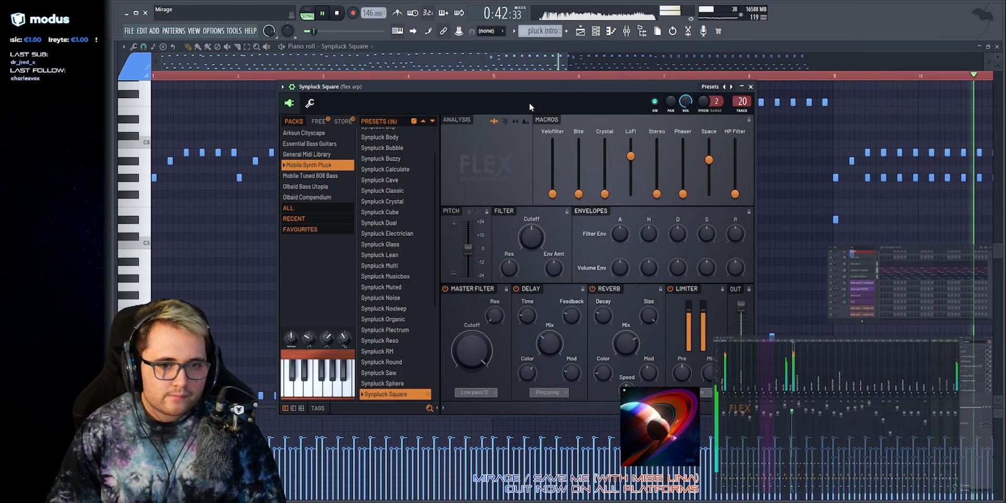
drag(567, 62, 751, 61)
drag(419, 62, 519, 105)
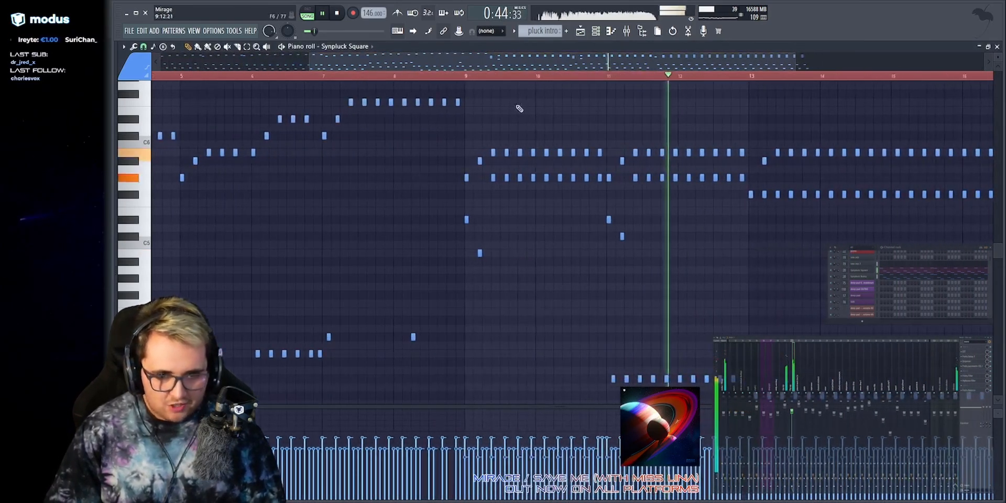
Show the saw arp 2 notes, open its Serum patch, and inspect the LFO 2 shape.
click(876, 264)
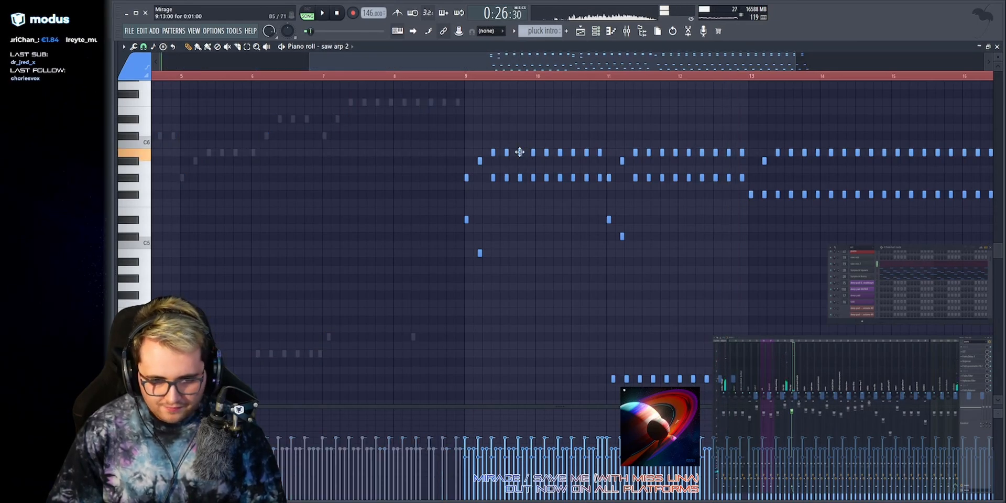
click(860, 285)
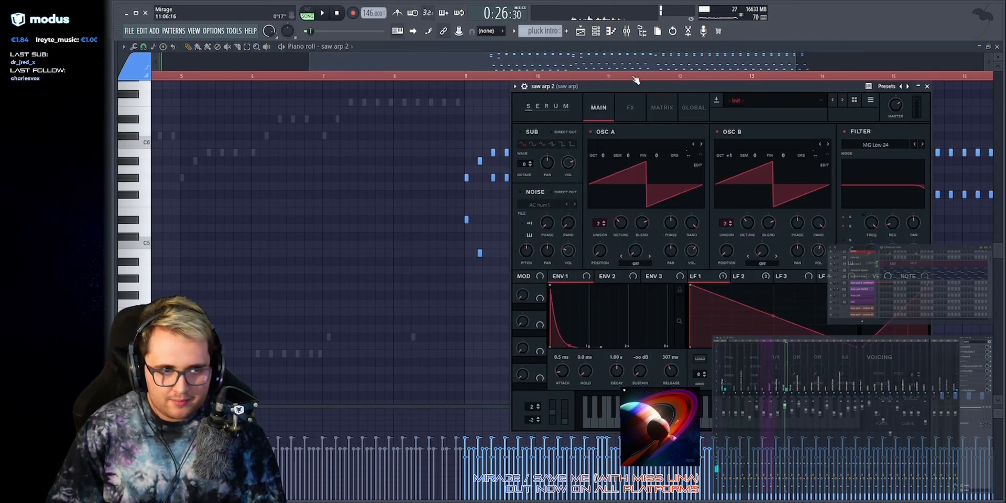
drag(634, 85, 471, 88)
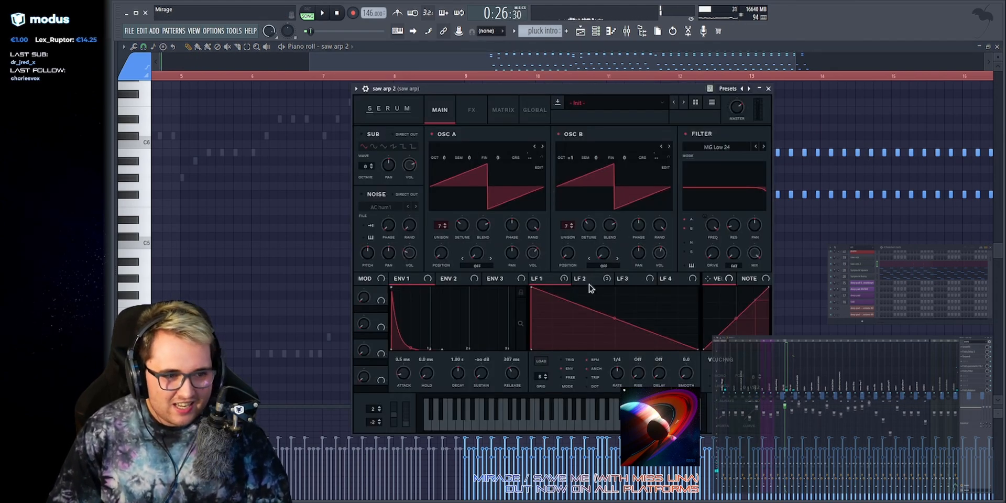
click(591, 278)
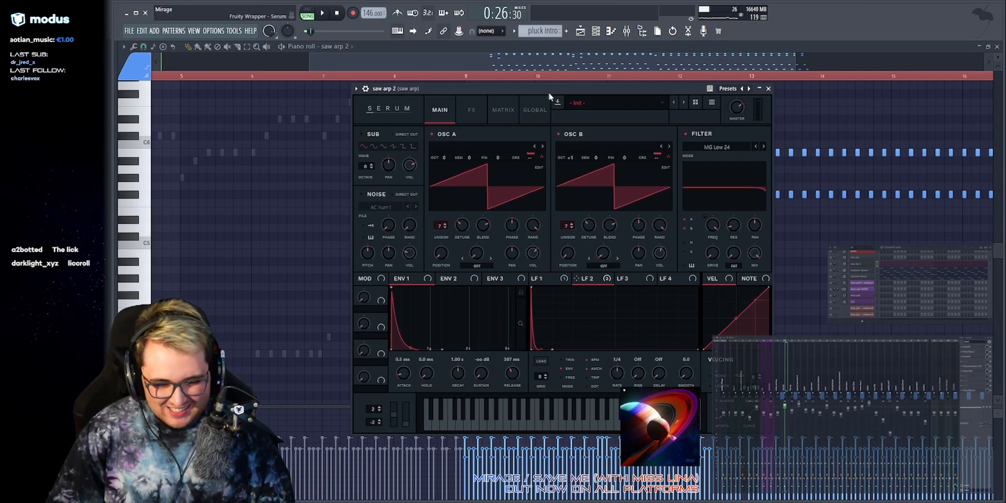
Audition the saw arp 2 patch with repeated G5 notes, close Serum, and play the pluck intro pattern.
key(b)
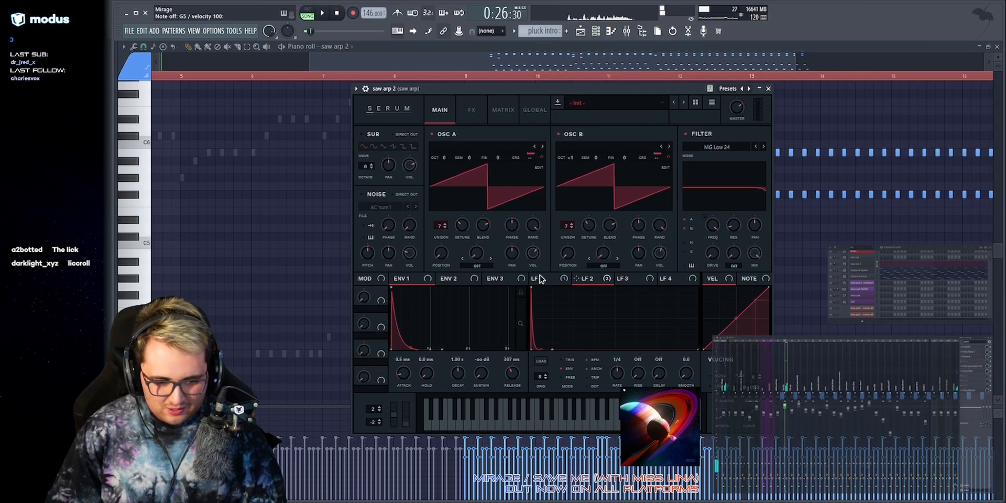
key(b)
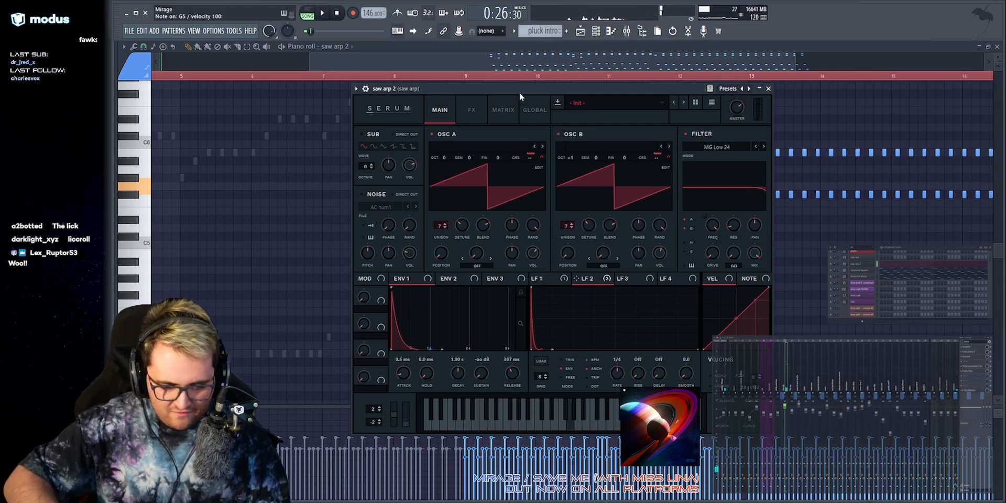
key(b)
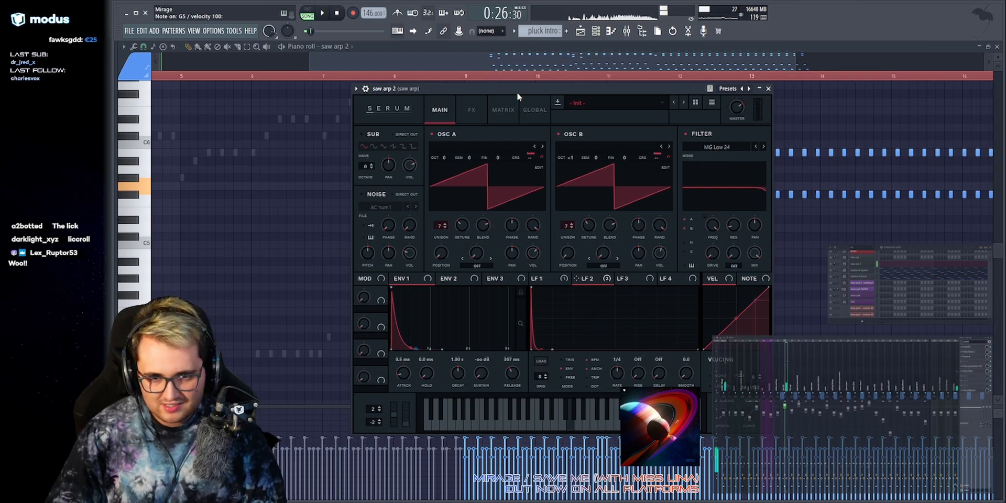
key(b)
click(768, 89)
key(space)
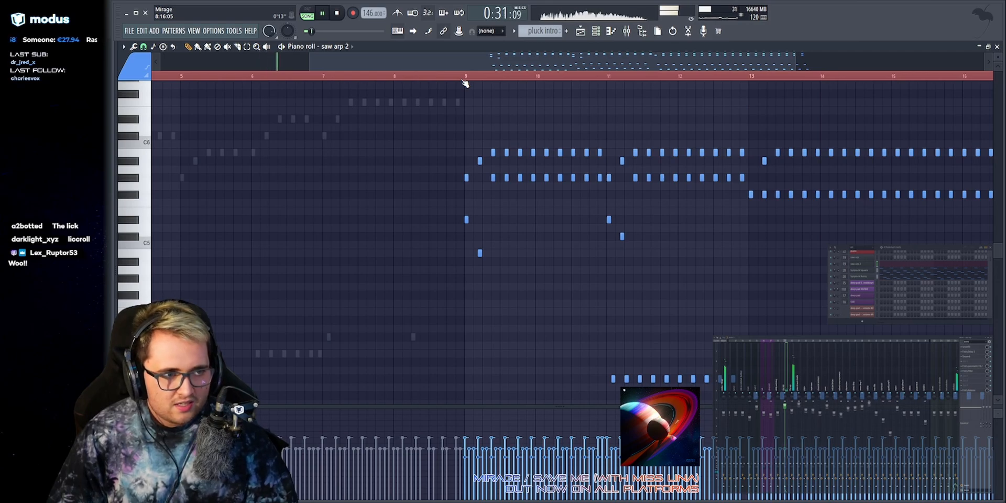
Show the Synpluck Buzzy notes in the pluck intro pattern and examine bars 1 to 9 while playing them.
drag(695, 68, 539, 69)
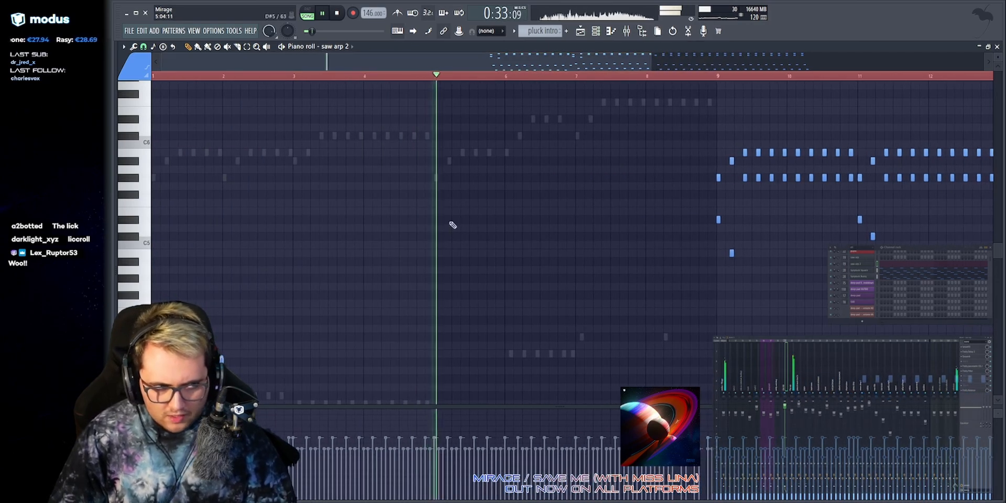
drag(608, 65, 616, 66)
click(867, 276)
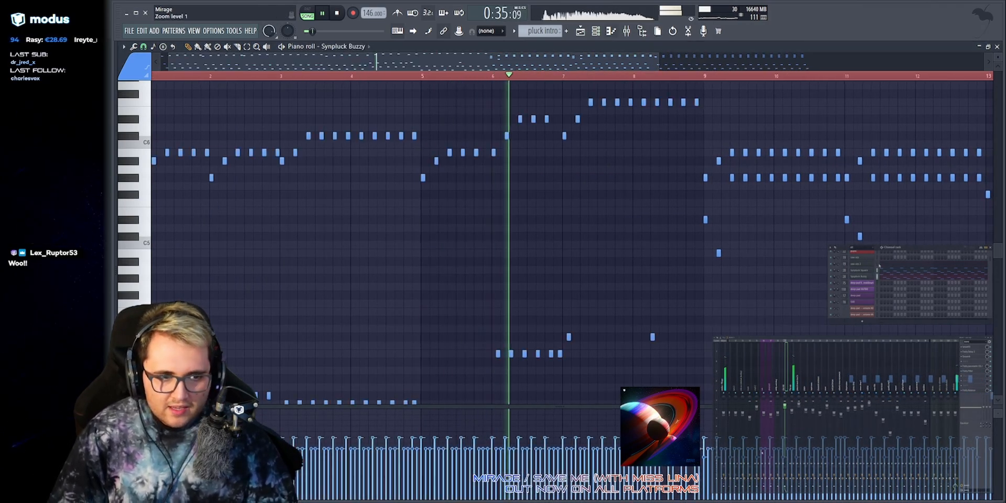
scroll(576, 121, up, 2)
scroll(505, 142, up, 1)
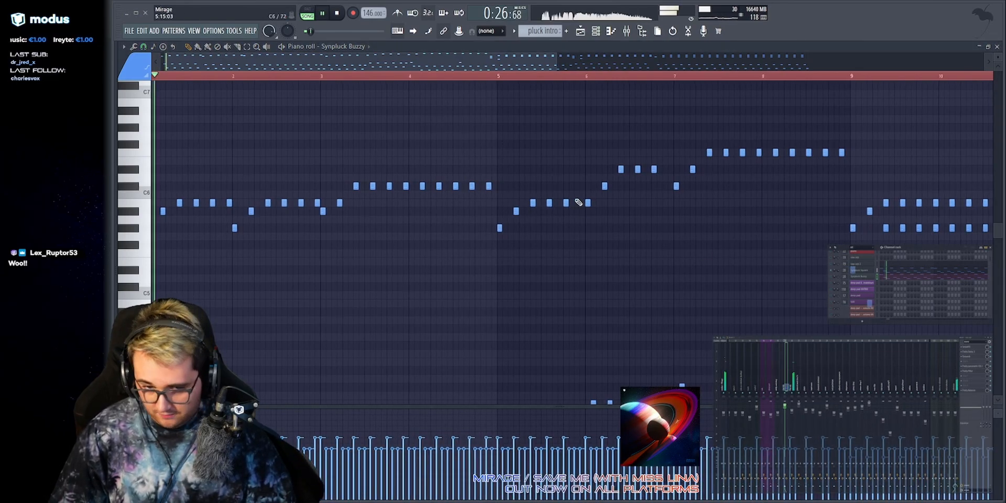
scroll(529, 63, up, 1)
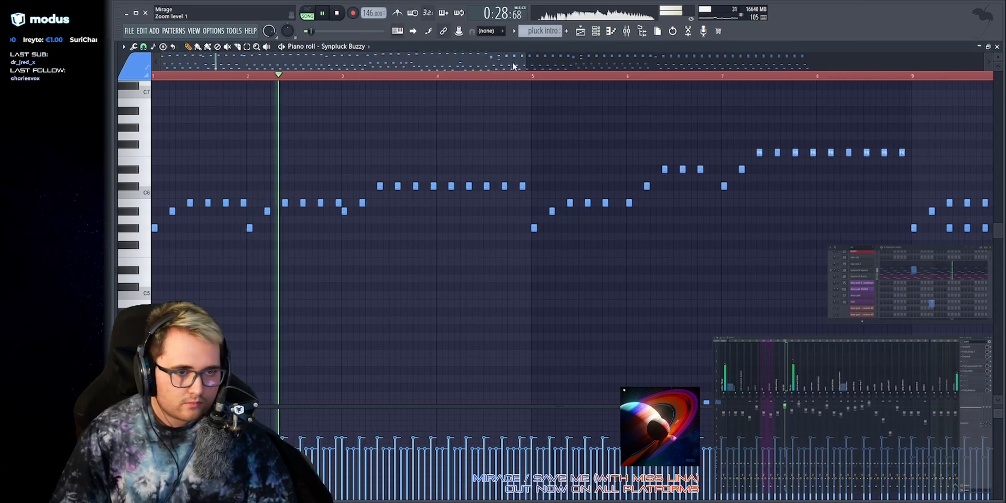
key(space)
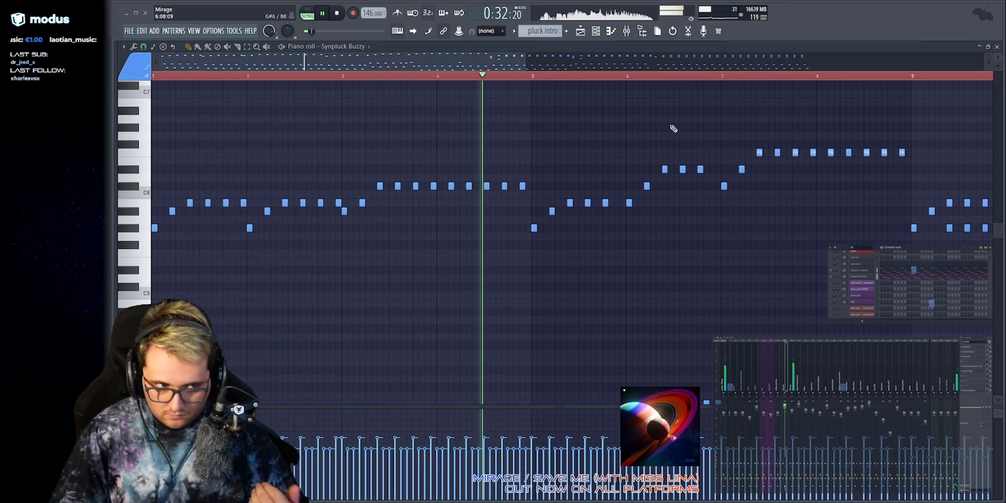
Show the saw arp 2 notes again, examine bars 9 to 16, and play the pattern from bar 9.
drag(472, 62, 574, 66)
click(887, 266)
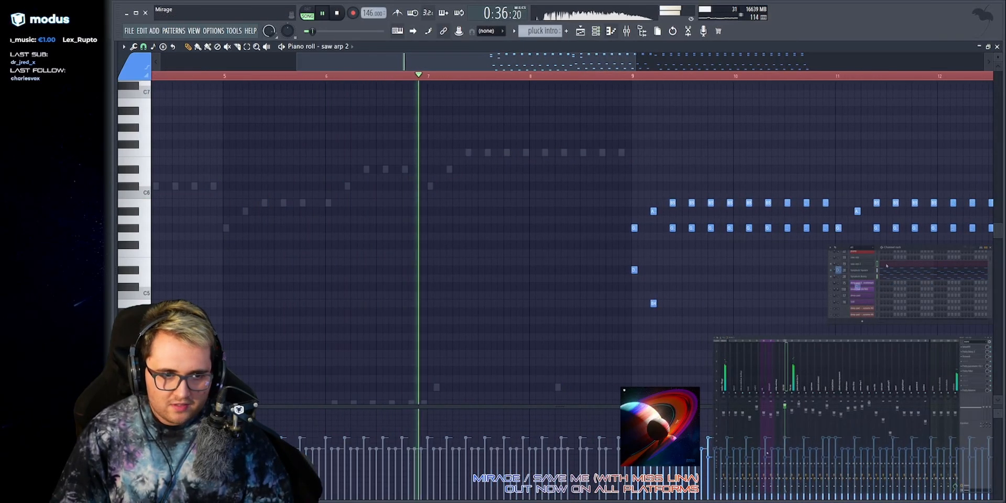
scroll(579, 334, right, 4)
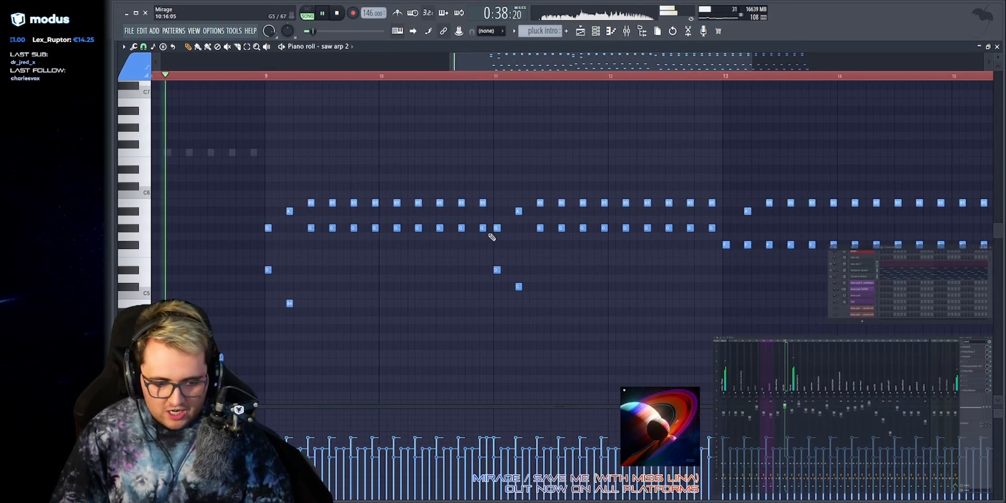
scroll(307, 231, down, 2)
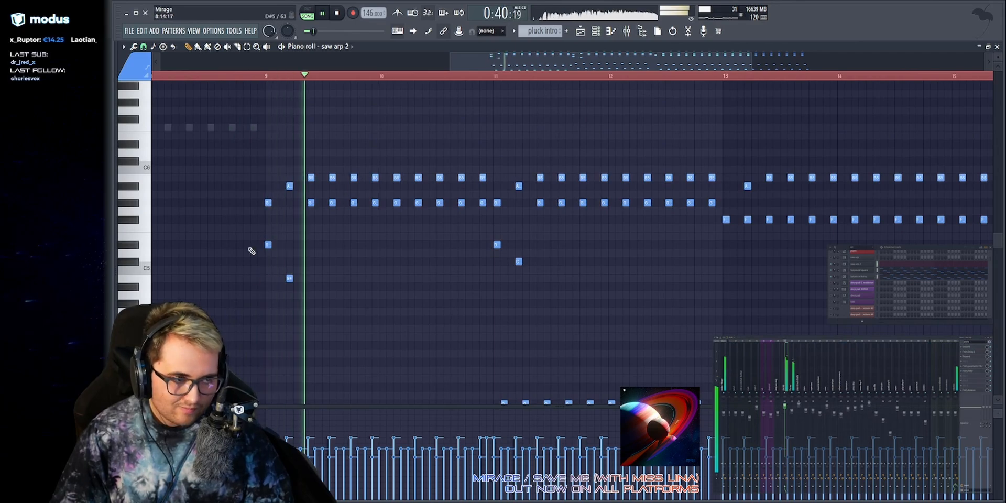
scroll(464, 189, down, 3)
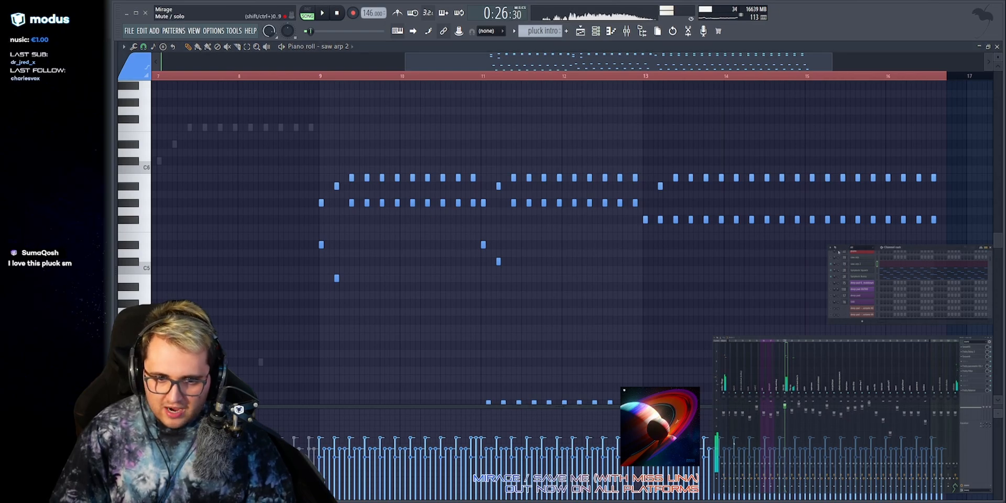
click(358, 79)
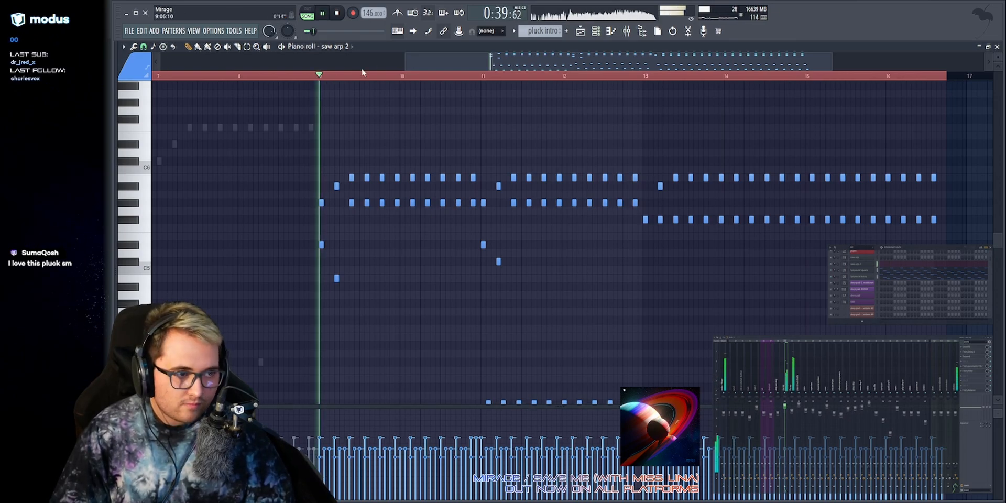
Return to the playlist and inspect the flex arp filter cutoff automation while the track plays.
click(580, 31)
scroll(572, 196, down, 12)
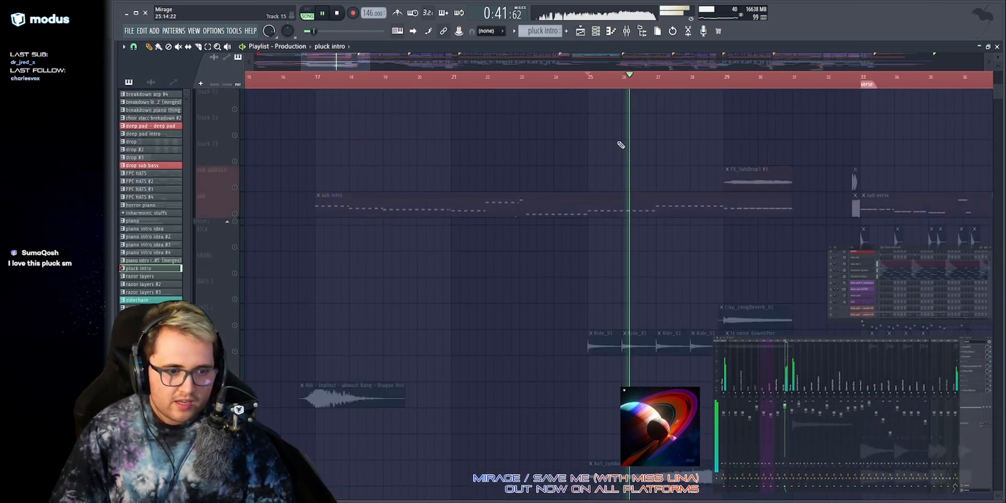
scroll(572, 196, up, 3)
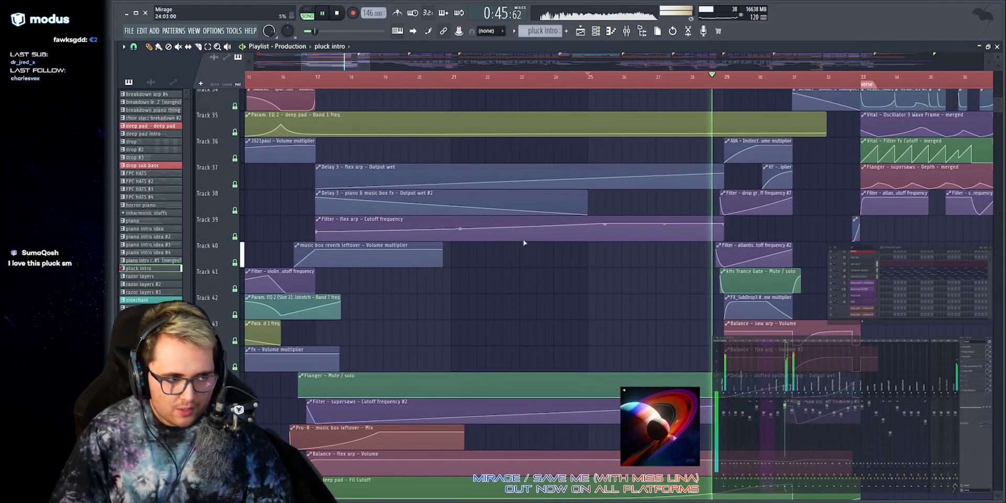
click(597, 233)
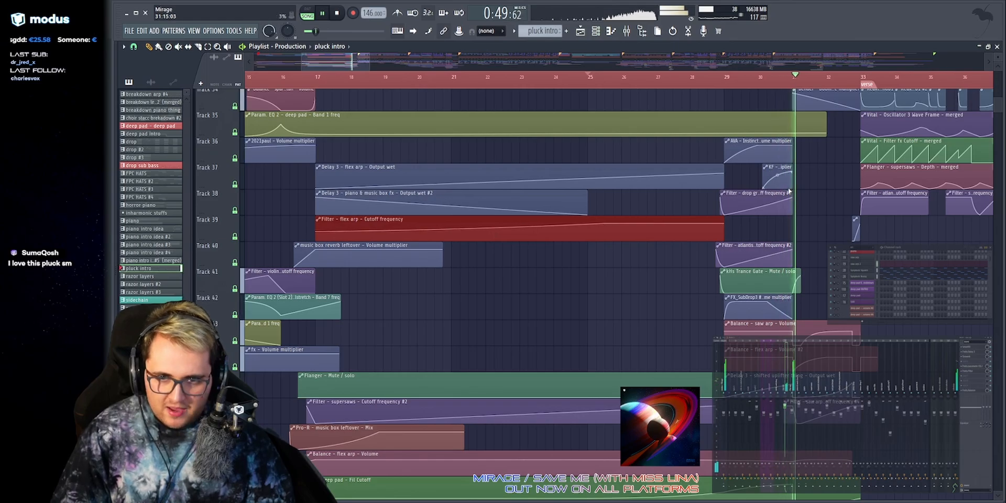
scroll(711, 159, up, 10)
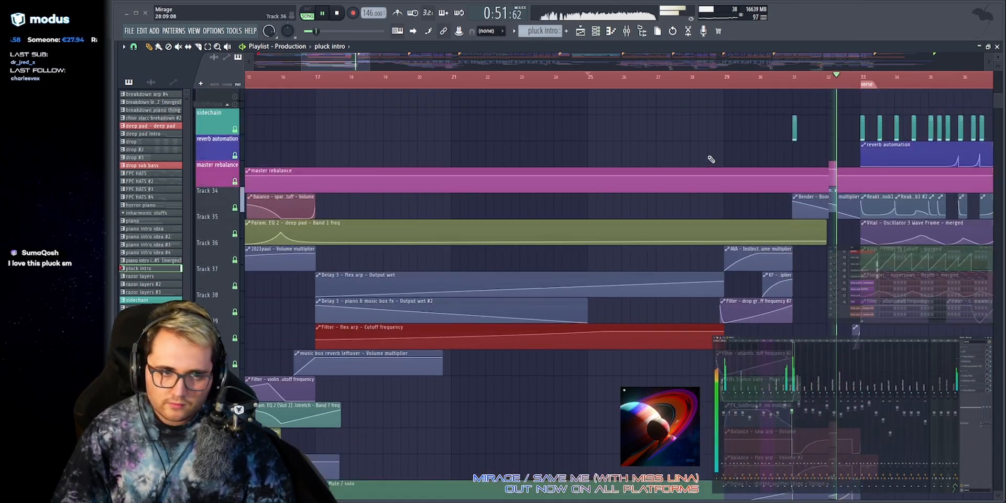
key(space)
scroll(775, 104, up, 5)
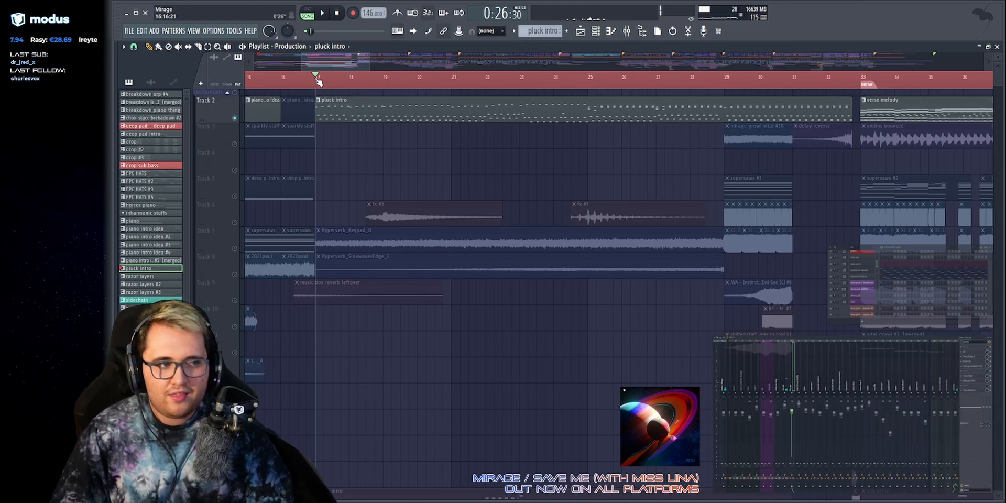
Listen to the pluck intro clip in the playlist from bar 17 and again from bar 25.
key(space)
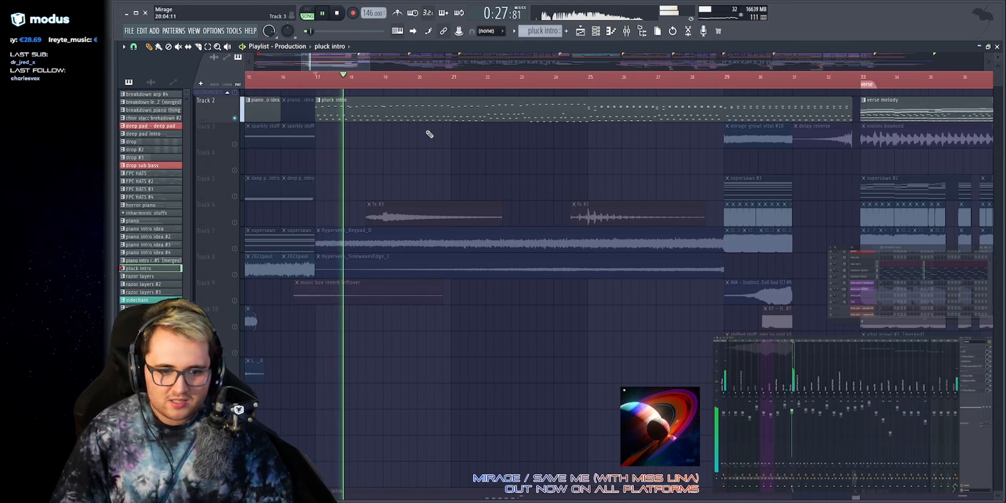
click(595, 81)
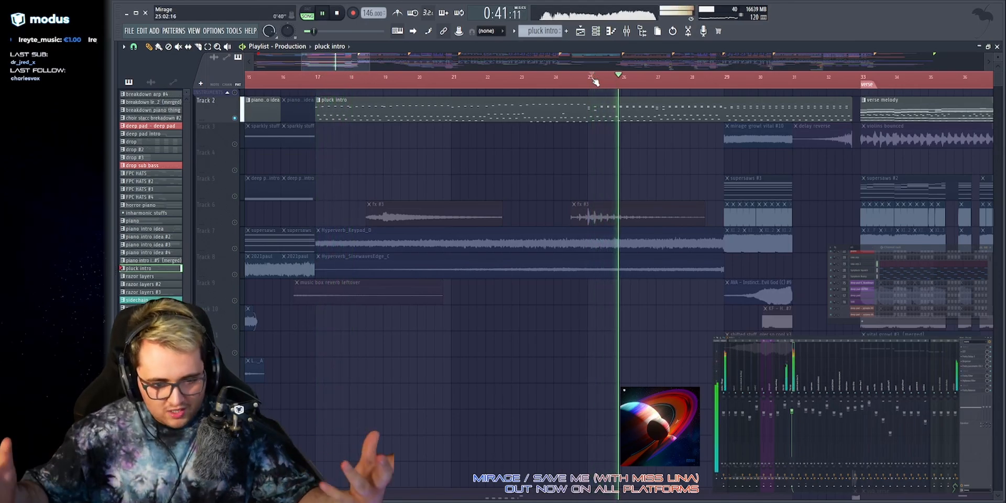
scroll(545, 115, down, 1)
key(space)
scroll(427, 83, down, 3)
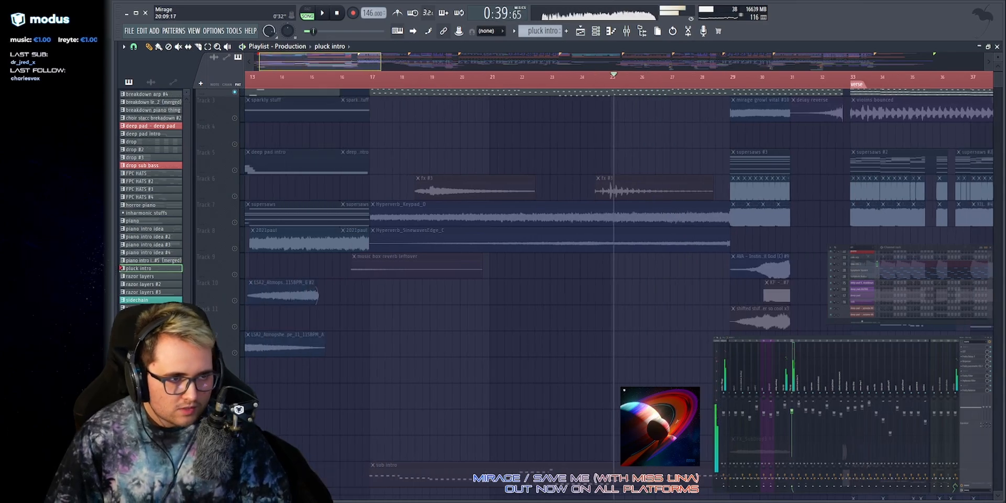
Solo Track 6 and listen to its two fx #3 clips between bars 18 and 28.
right_click(235, 196)
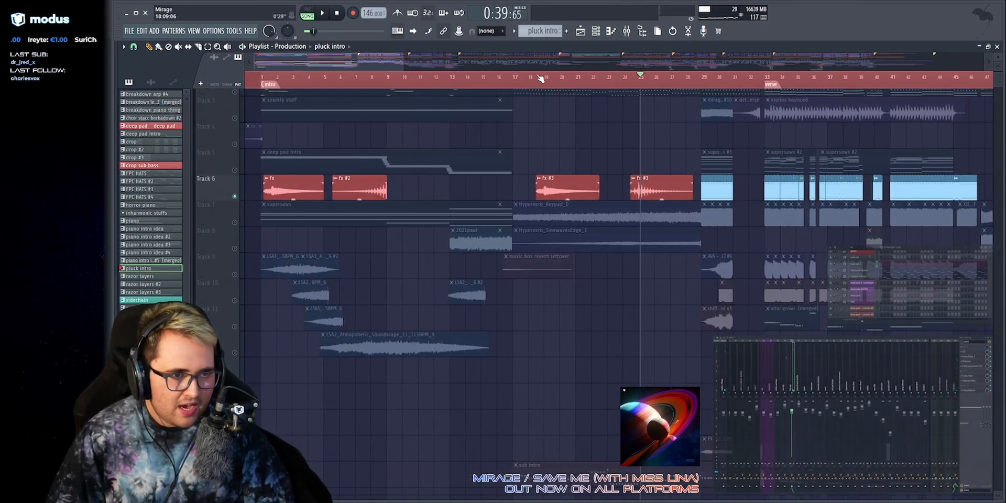
key(space)
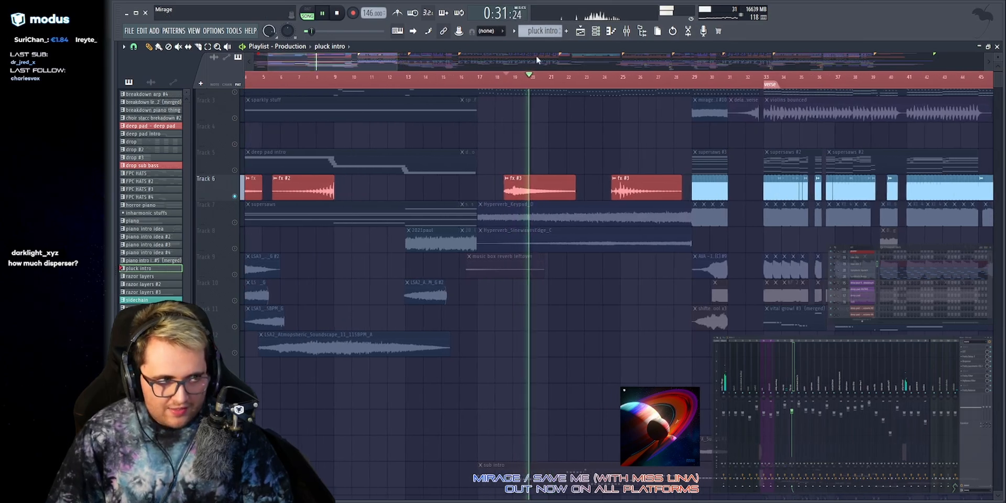
scroll(278, 120, up, 1)
scroll(278, 120, up, 1)
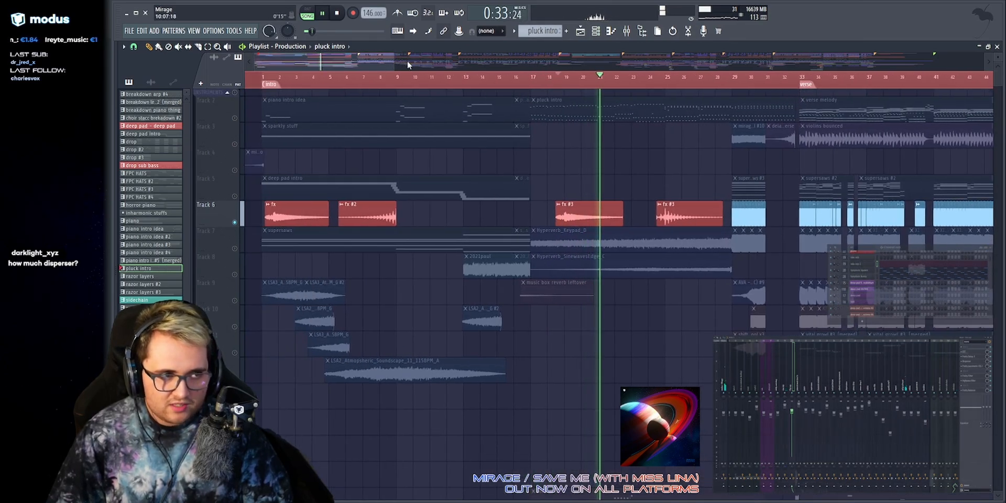
scroll(557, 112, up, 3)
key(space)
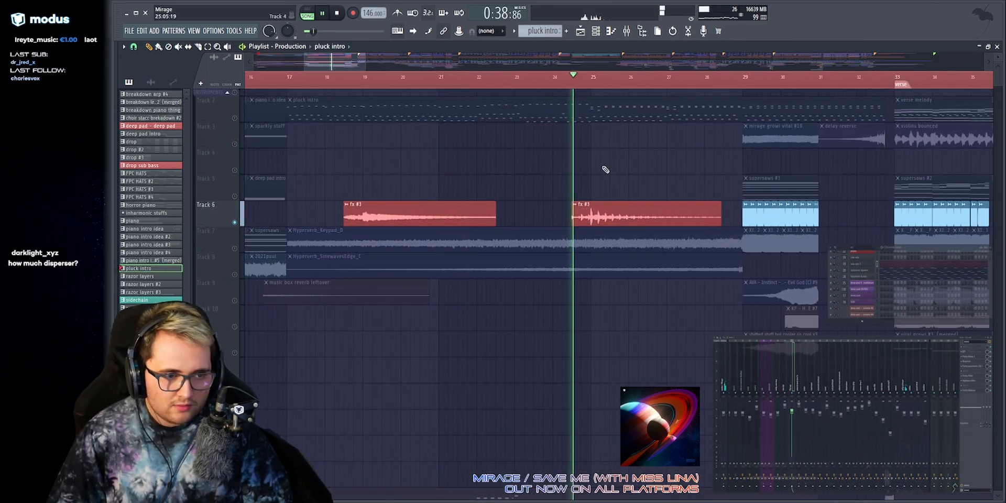
scroll(605, 169, up, 1)
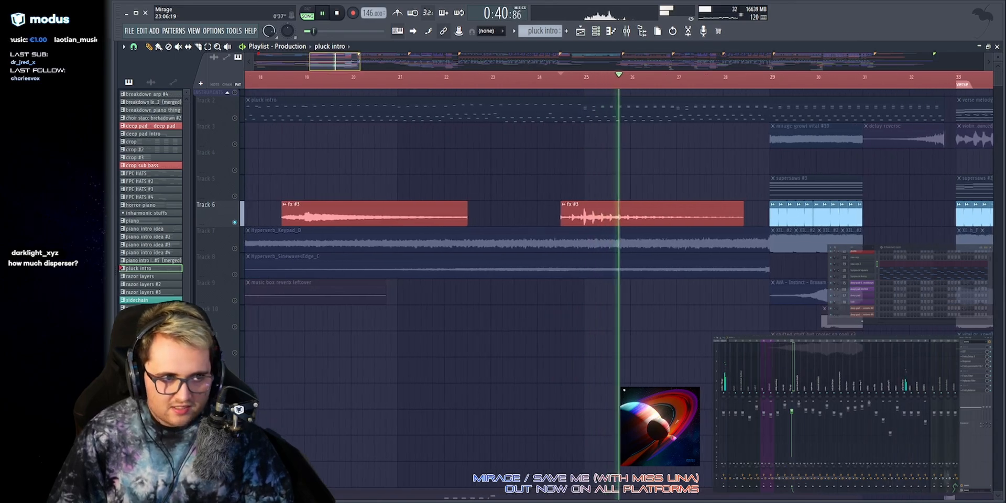
scroll(525, 105, down, 2)
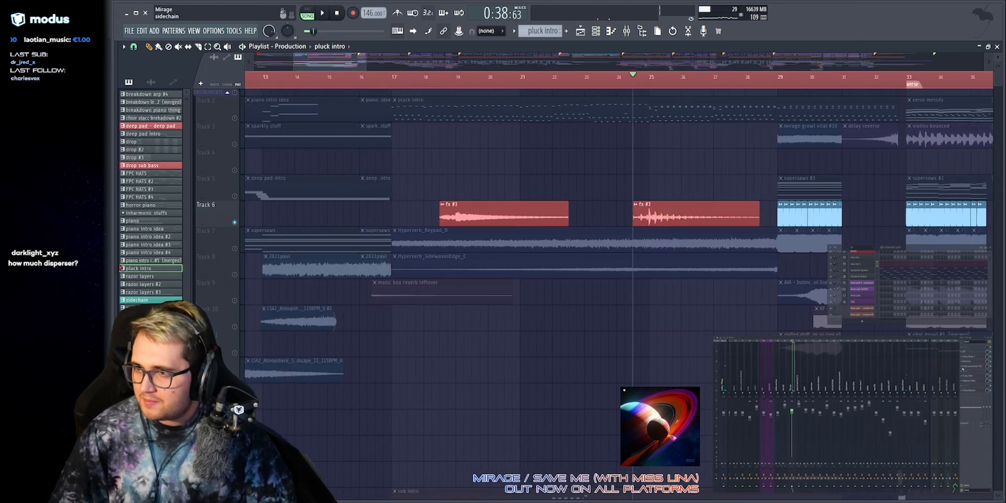
Inspect the Disperser effect on flex arp and the SerumFX effect on saw arp, closing each window.
click(972, 364)
drag(417, 151, 593, 115)
key(space)
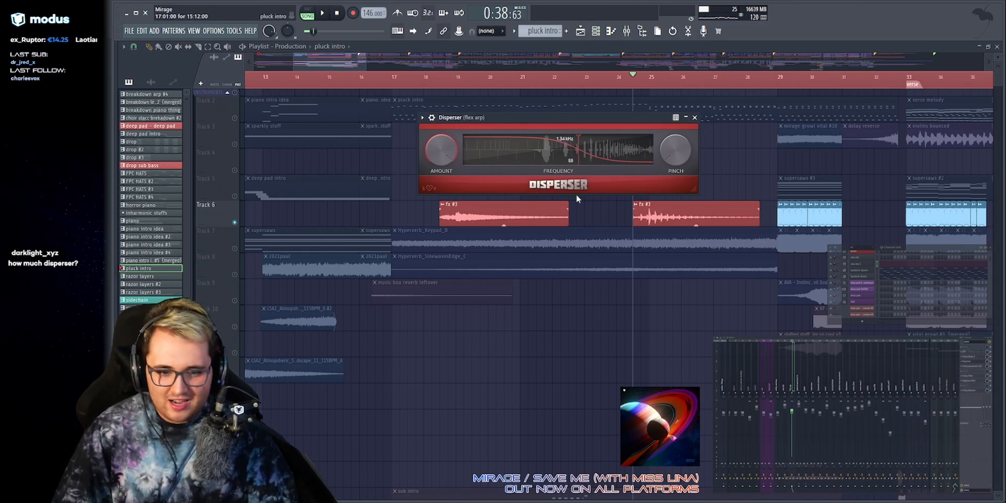
right_click(735, 162)
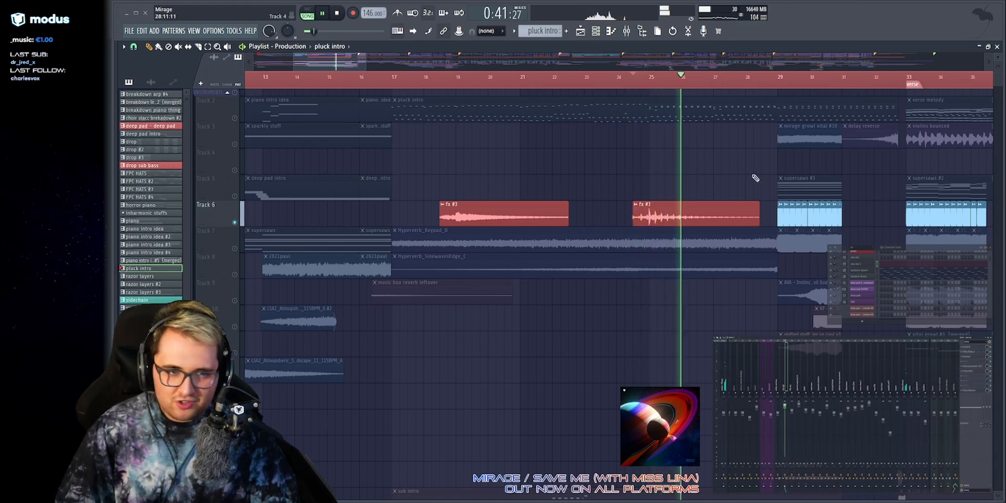
click(735, 138)
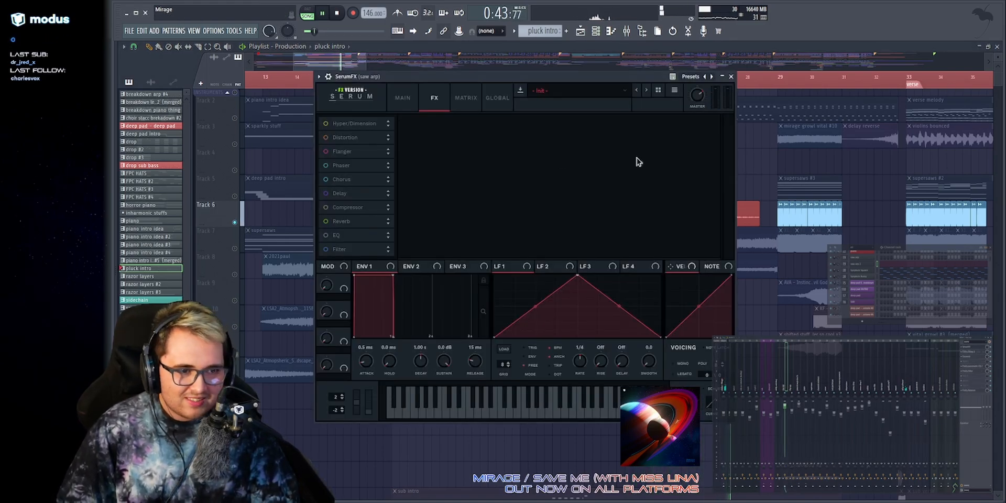
click(731, 76)
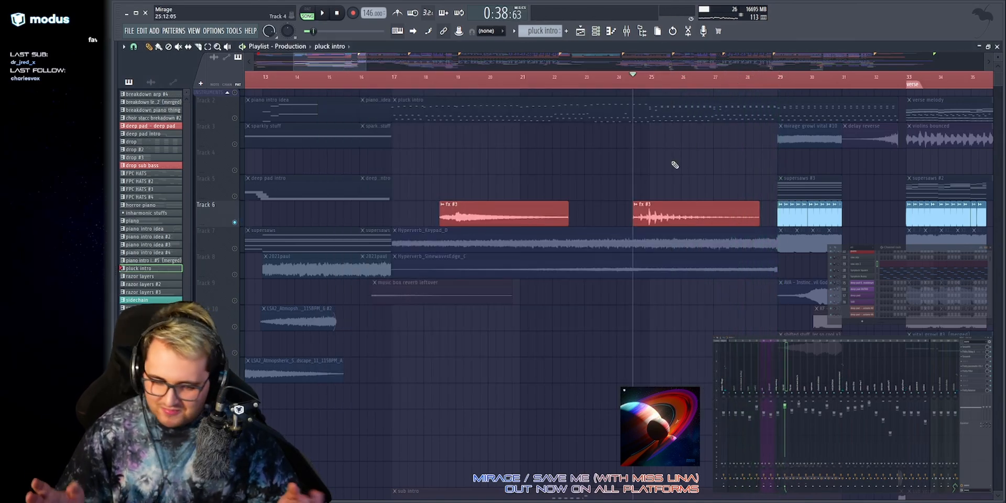
Solo Track 7, listen to it from bar 17, and inspect the Hyperverb_Keypad_D sample's settings.
key(space)
scroll(334, 124, up, 2)
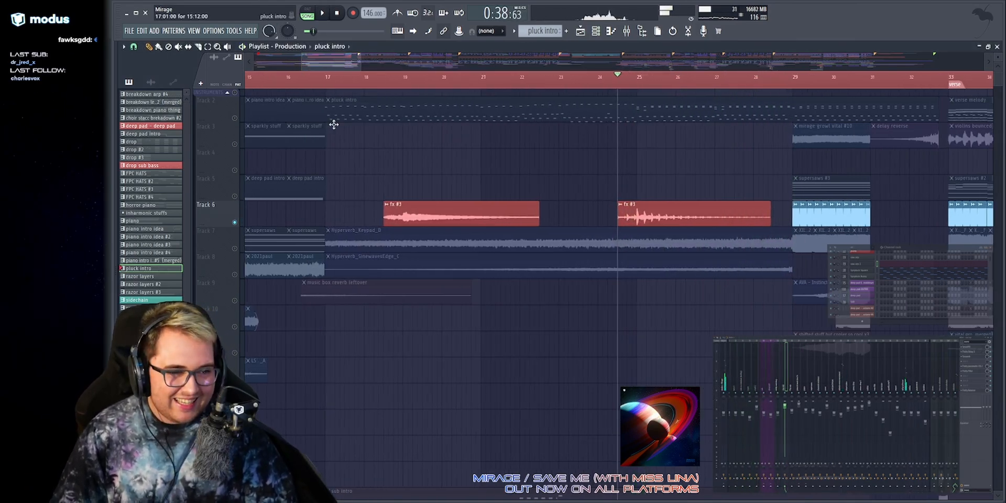
click(243, 239)
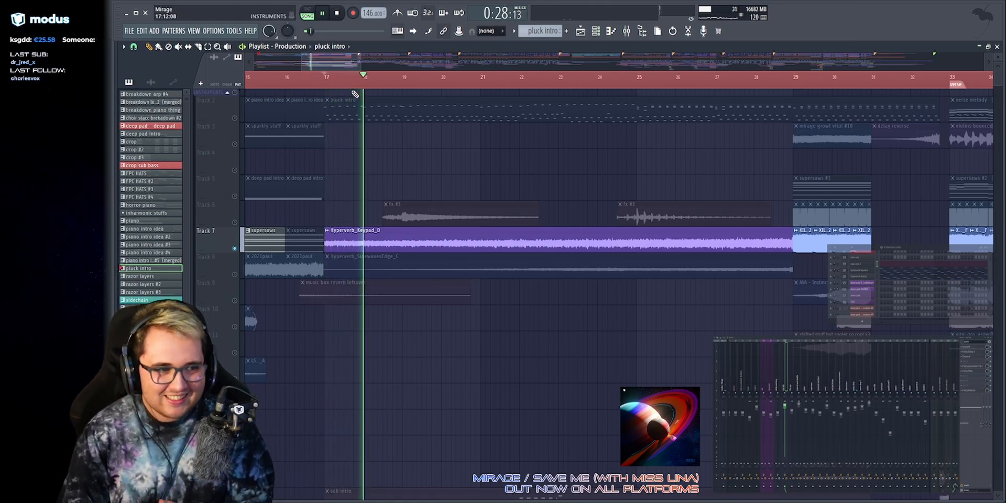
double_click(412, 246)
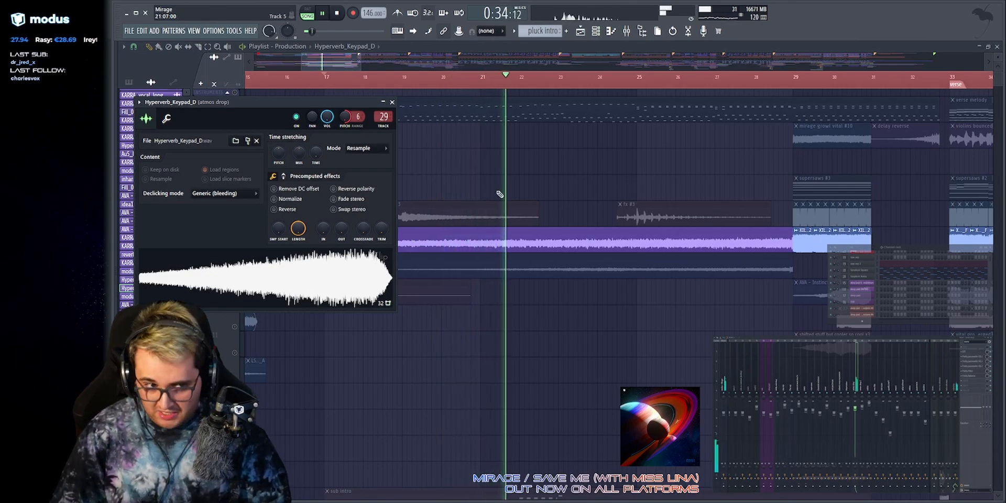
key(Escape)
Check the Fruity Filter on the atmos drop mixer track, look over the automation clips, and stop playback.
click(968, 371)
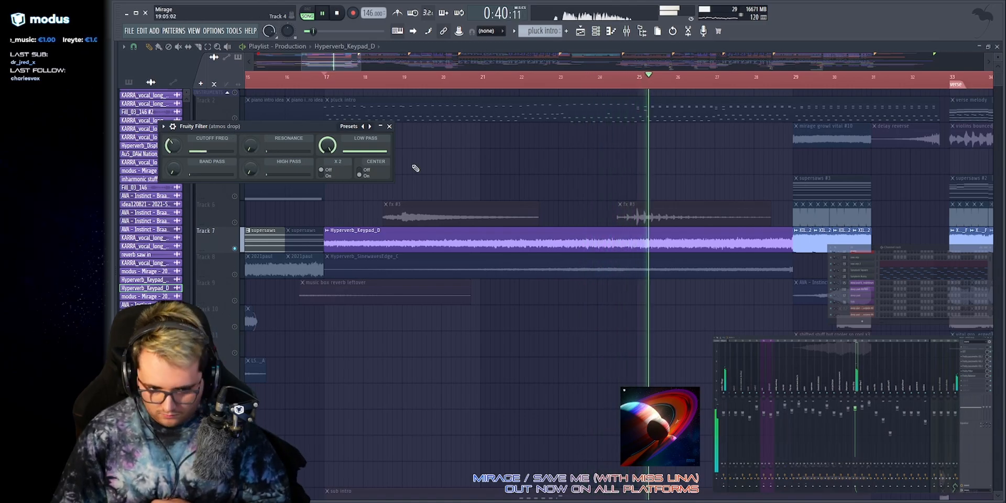
scroll(577, 231, down, 10)
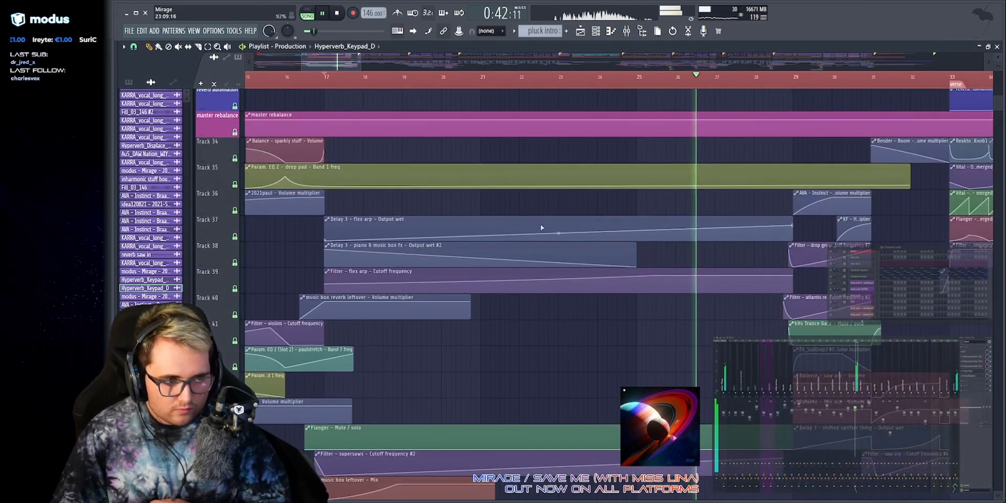
scroll(541, 227, up, 10)
key(space)
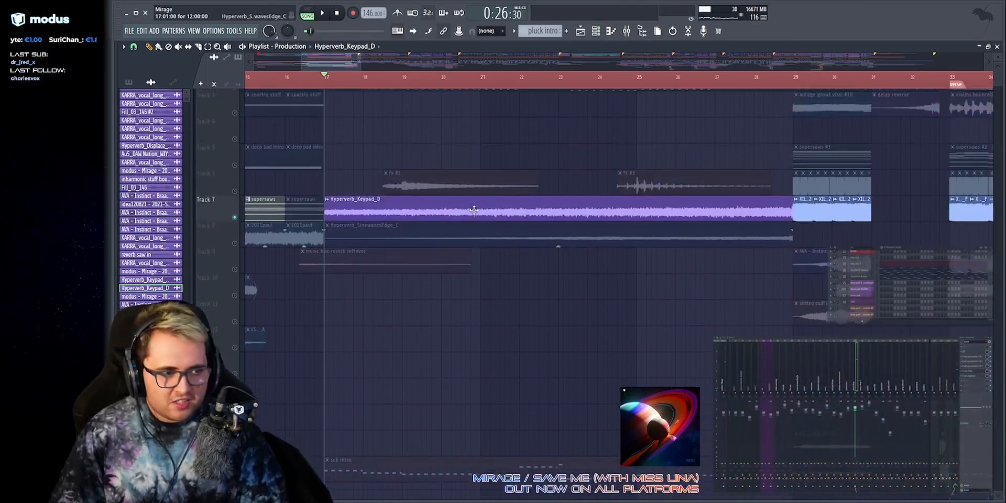
scroll(445, 220, up, 1)
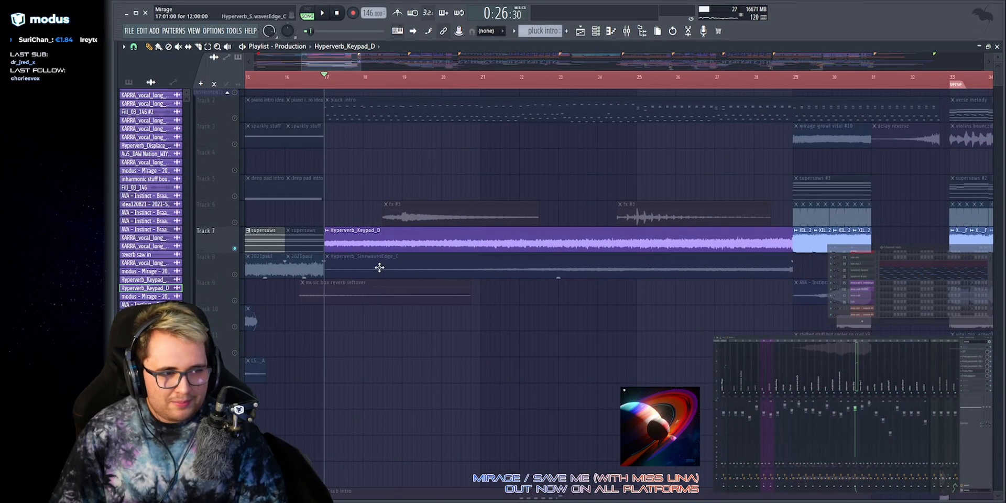
Enable the sub track alongside Track 7 and listen to both from bar 17.
scroll(377, 246, down, 9)
click(244, 273)
scroll(375, 220, up, 7)
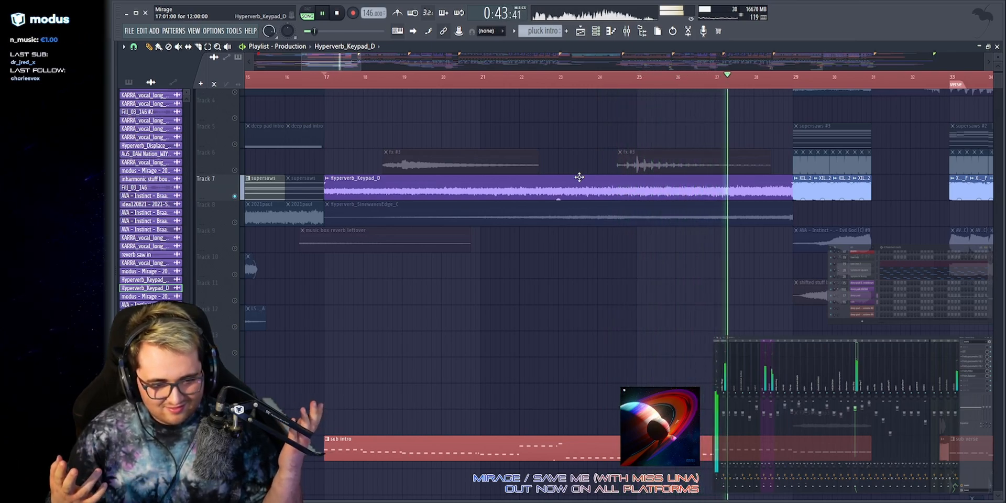
key(space)
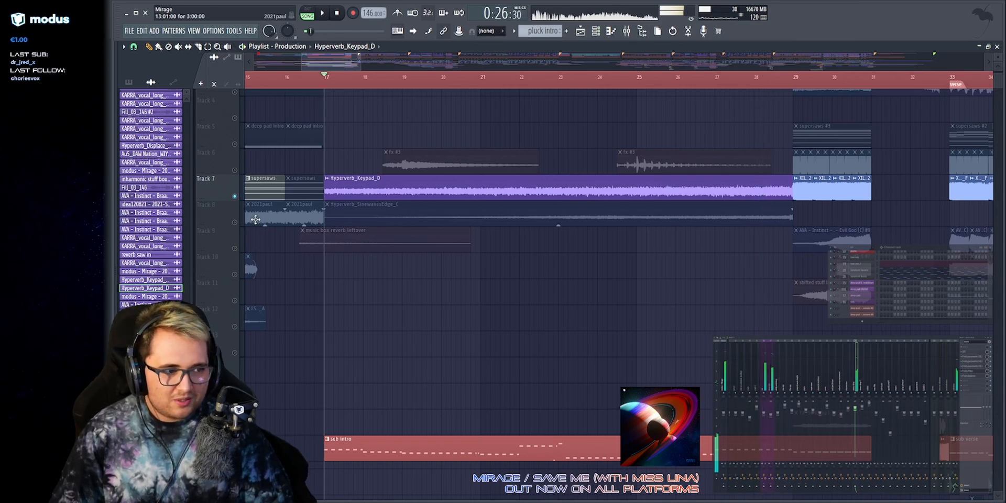
Solo Track 8, listen to it from bar 22, and open the Hyperverb_SinewavesEdge_C sample's settings.
right_click(236, 223)
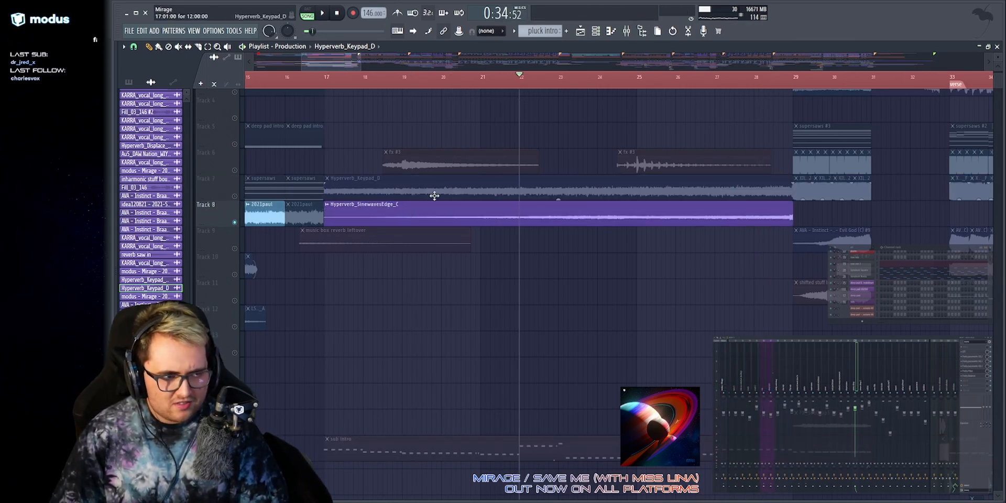
double_click(582, 220)
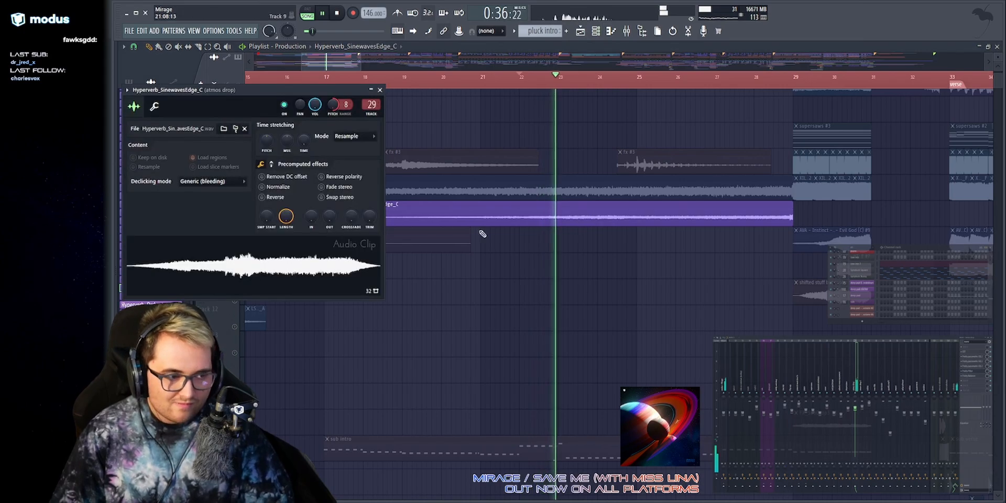
key(space)
Look over the sample pack's Hyperverb folder in the browser, then close the browser and the Hyperverb_SinewavesEdge_C window.
key(alt+F8)
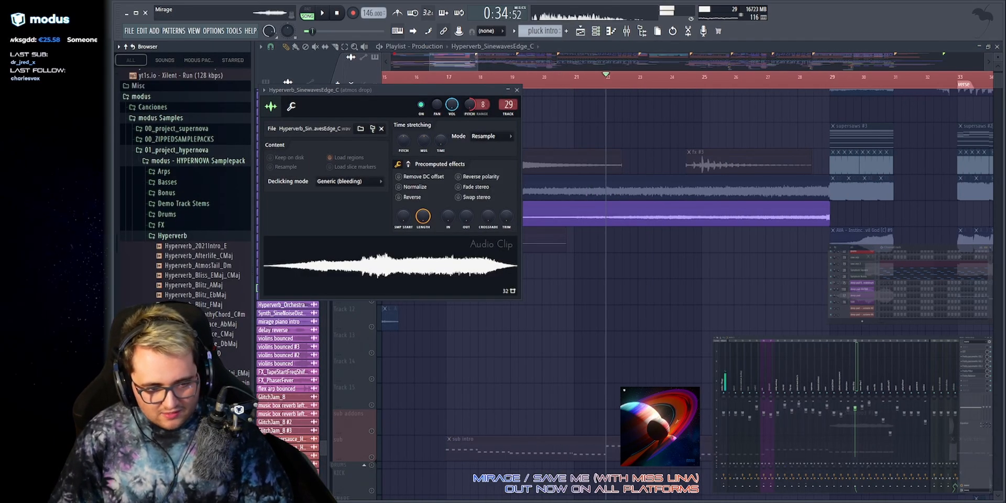
key(alt+F8)
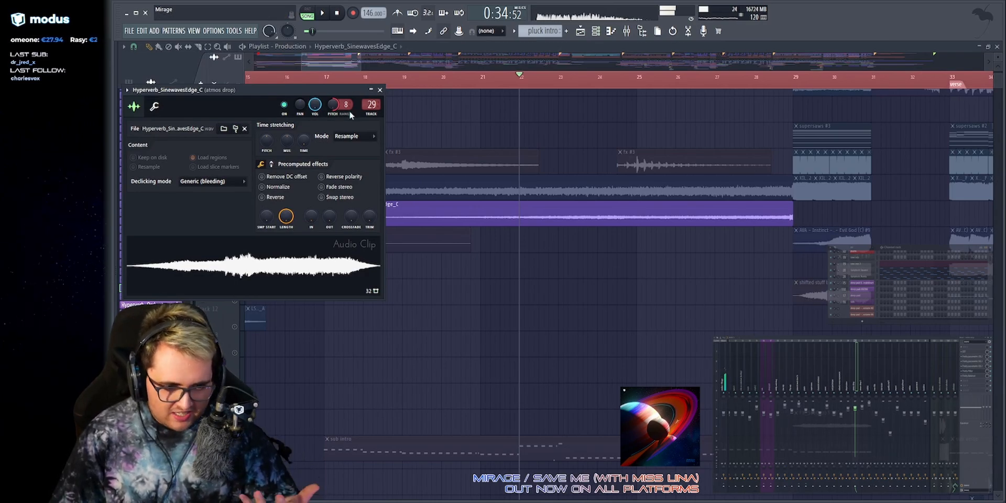
key(alt+F8)
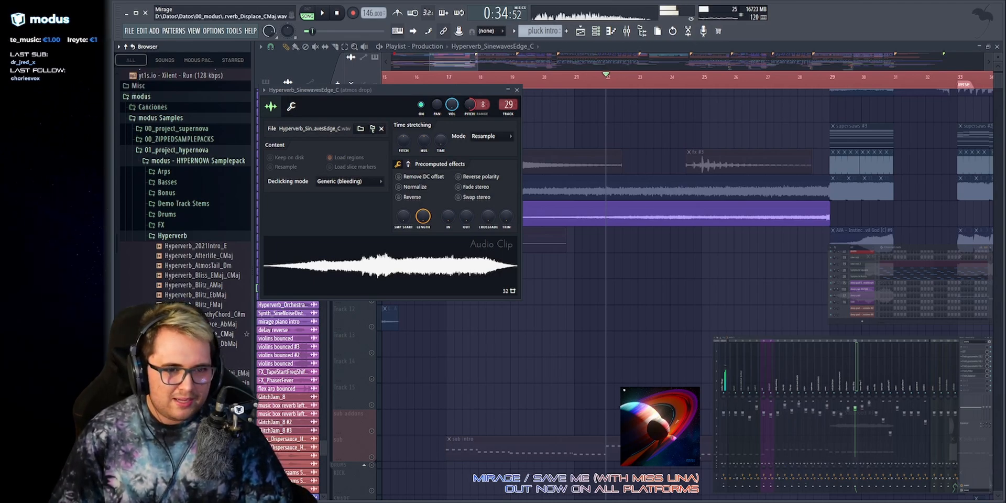
key(alt+F8)
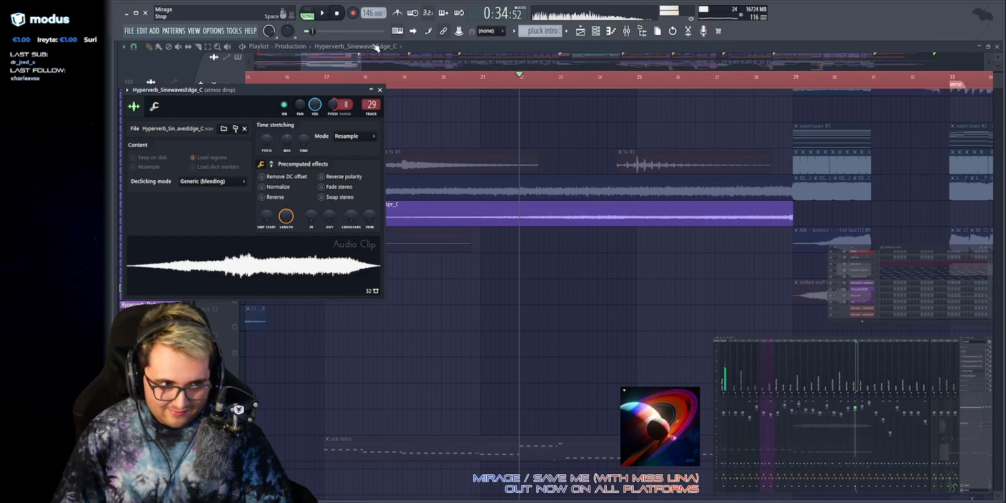
click(380, 90)
Listen to Track 8's Hyperverb_SinewavesEdge_C clip from bar 25 and stop playback.
click(634, 79)
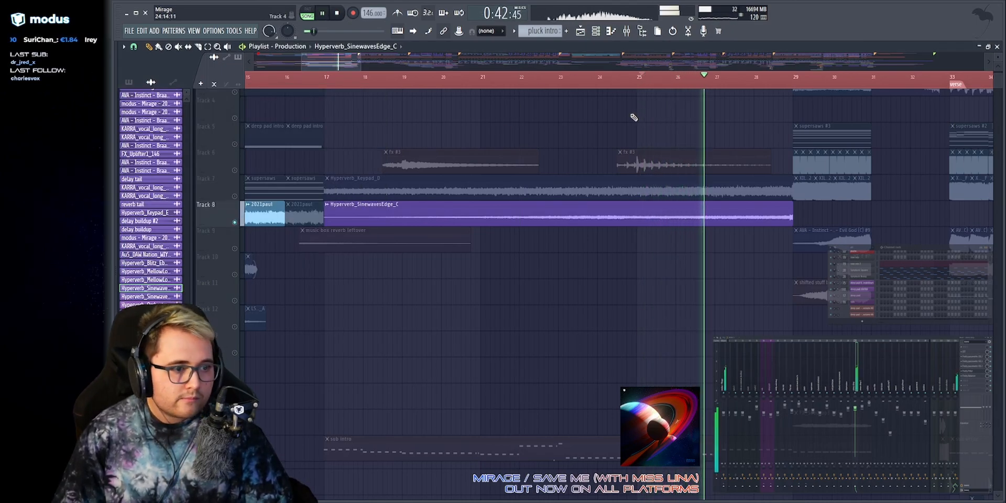
scroll(633, 189, down, 3)
key(space)
Solo the sub track, play its sub intro pattern, and inspect the SUB channel's Serum patch.
scroll(258, 202, down, 3)
click(236, 195)
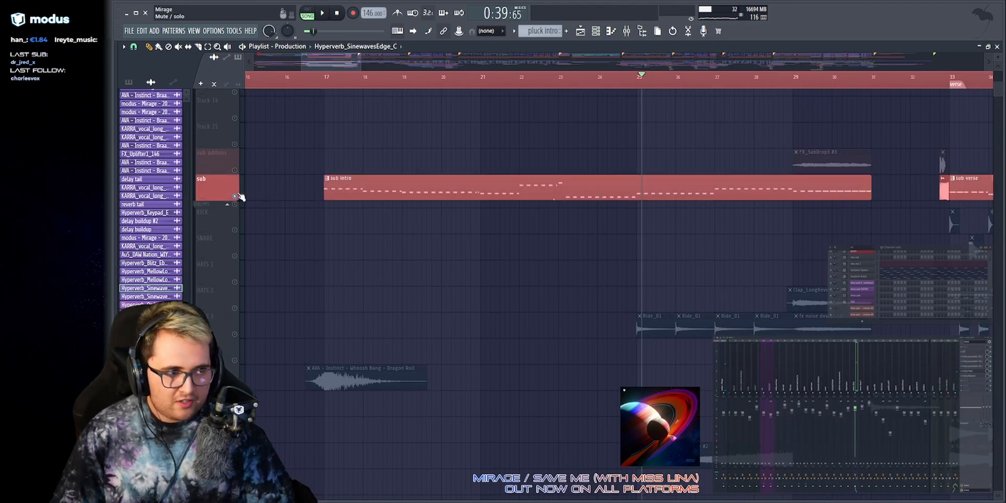
key(space)
click(603, 195)
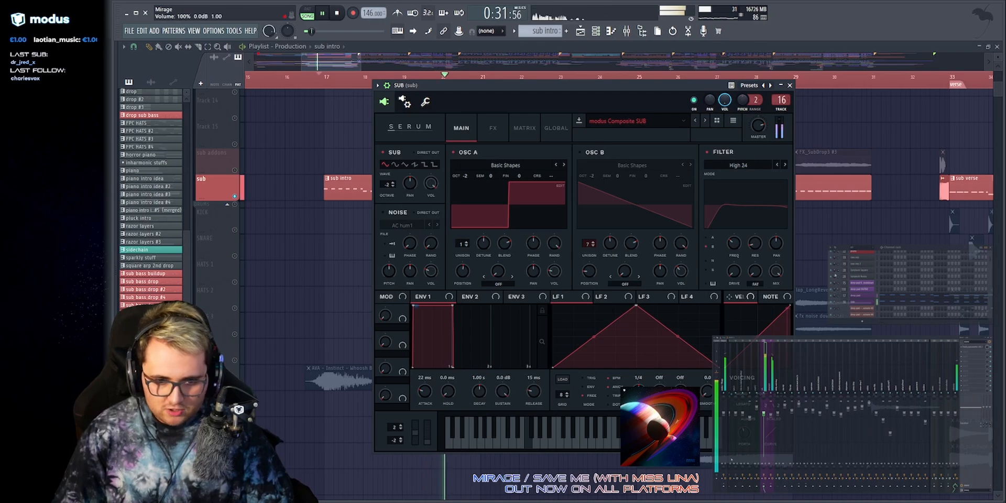
Inspect the deep pad's Serum patch and its oscillator A wavetable, then close the synth window.
click(860, 299)
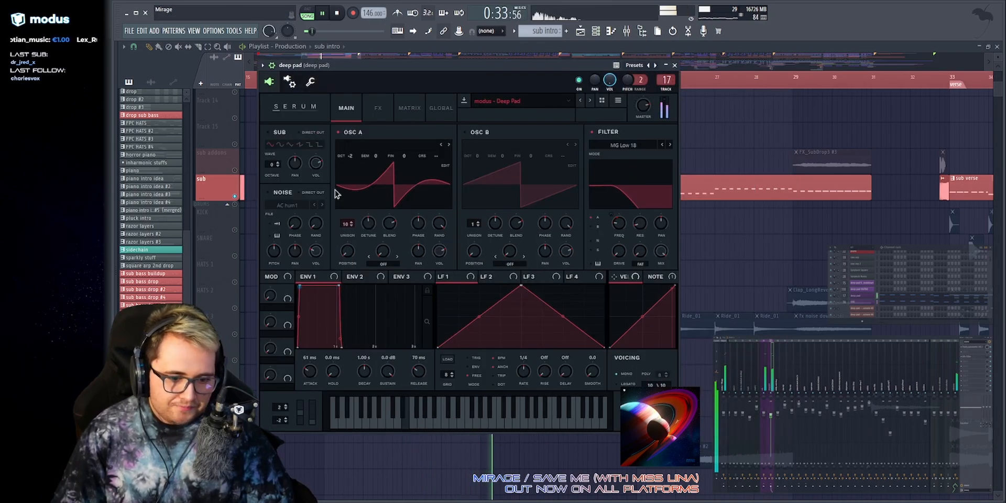
click(445, 166)
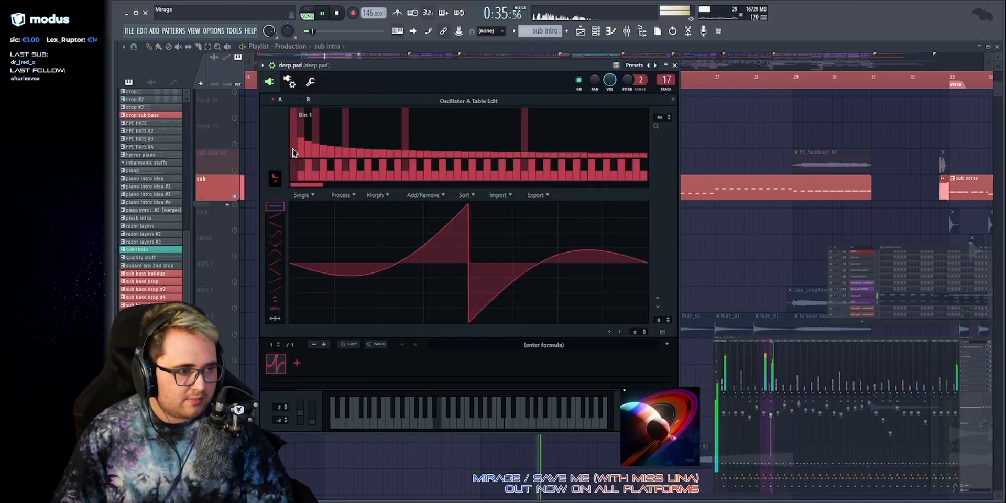
click(680, 66)
Enable Track 2 alongside the sub track and listen to pluck intro and sub intro together from just before bar 17.
scroll(681, 147, up, 5)
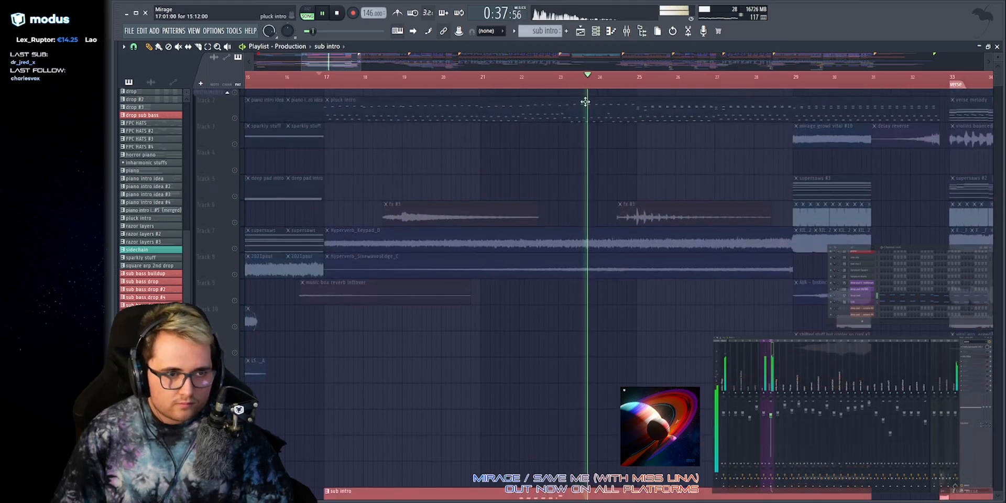
scroll(618, 157, down, 4)
scroll(605, 180, up, 5)
scroll(613, 177, down, 1)
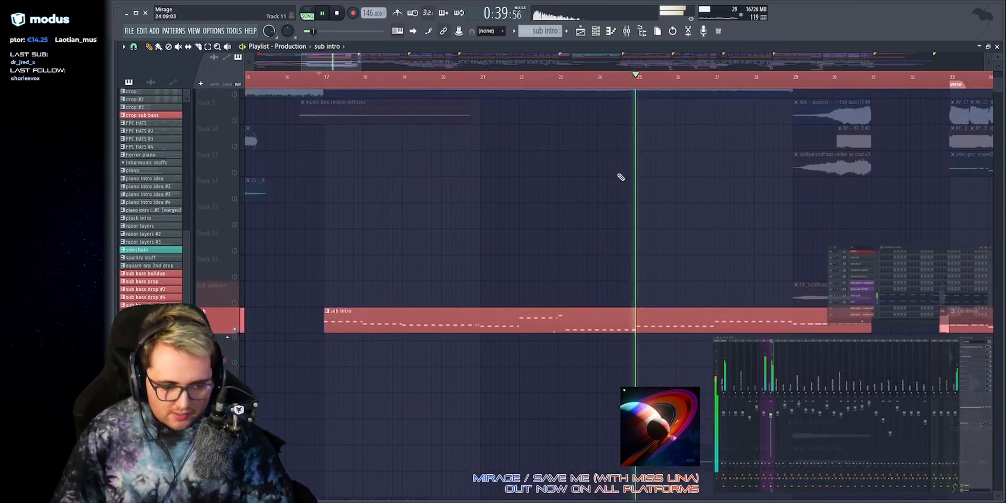
scroll(621, 174, up, 1)
scroll(620, 168, up, 5)
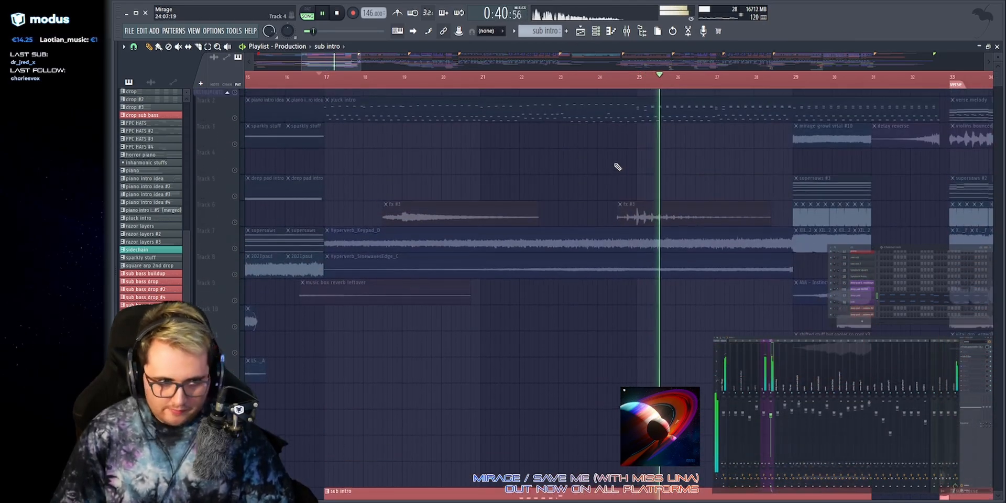
click(235, 119)
click(317, 77)
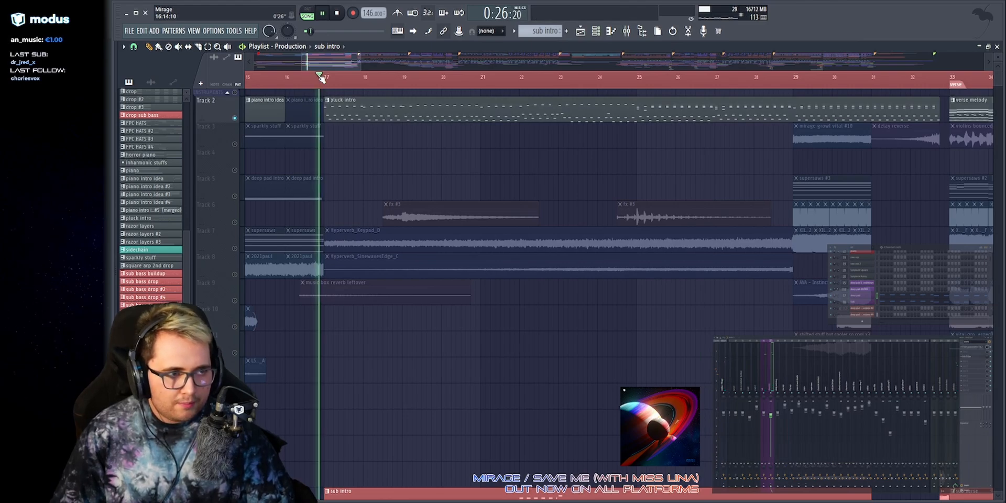
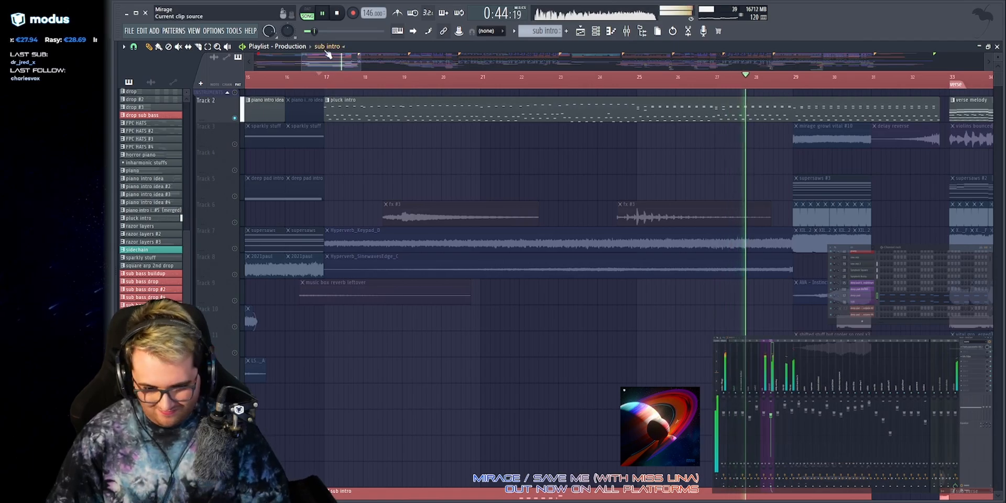
Look over the automation clips between bars 23 and 33, including the deep pad filter cutoff, and stop playback.
drag(302, 61, 327, 62)
scroll(591, 188, down, 5)
scroll(592, 188, down, 3)
scroll(664, 190, down, 15)
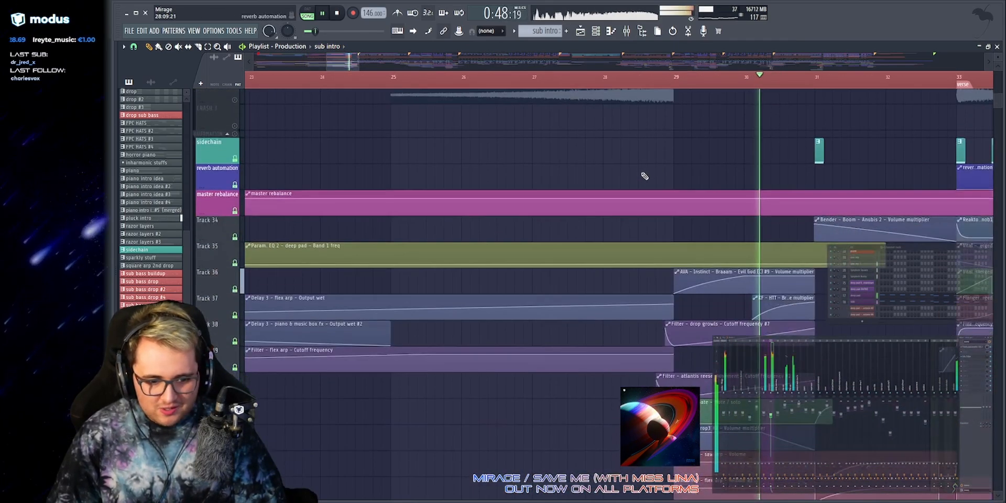
scroll(643, 188, down, 6)
click(791, 257)
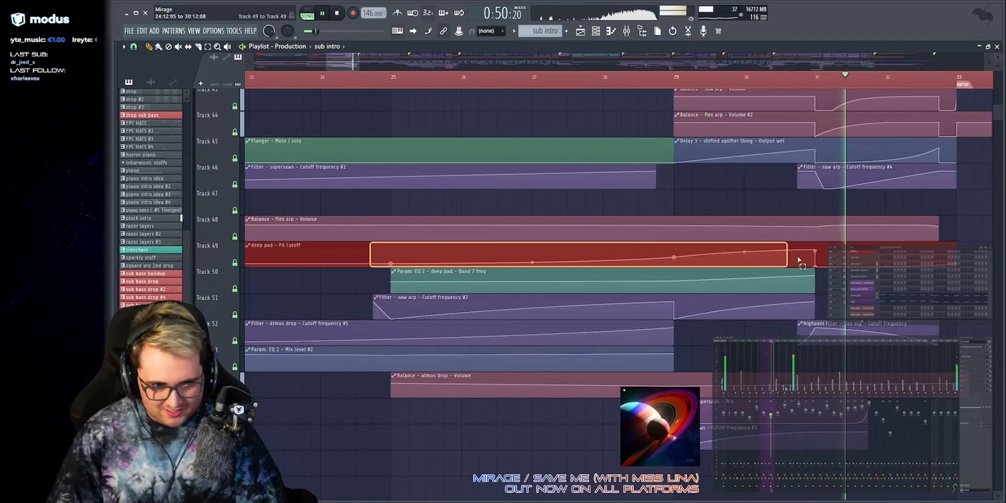
scroll(636, 209, up, 20)
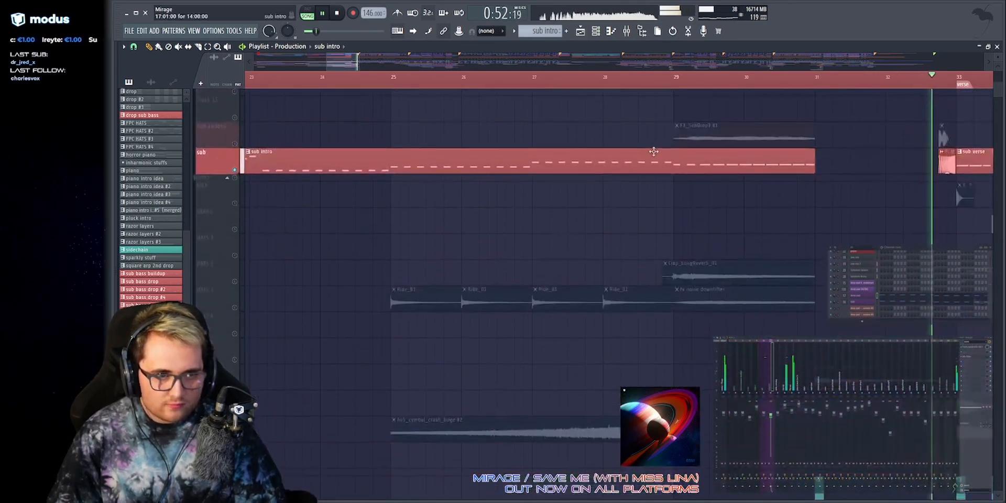
key(space)
Solo Track 3 and listen to its mirage growl vital #10 clip from bar 29.
scroll(635, 87, down, 1)
scroll(472, 131, right, 3)
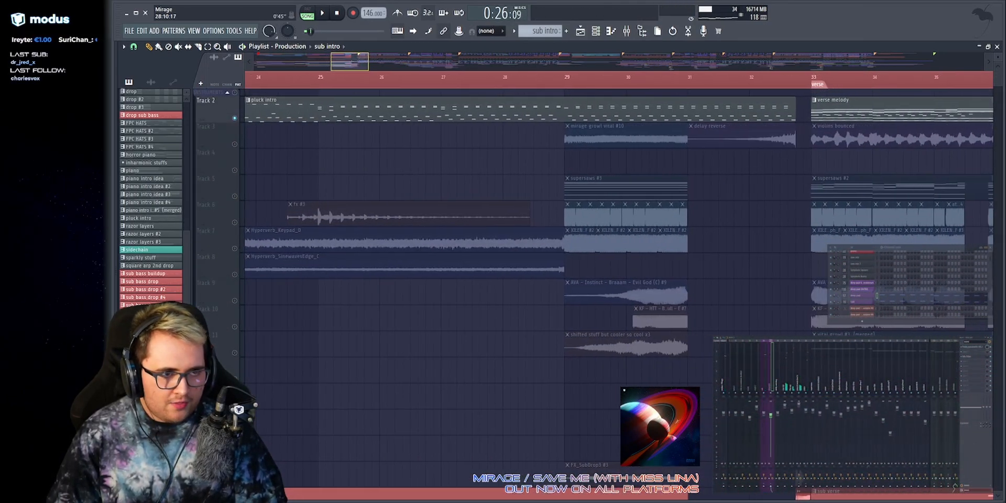
right_click(235, 144)
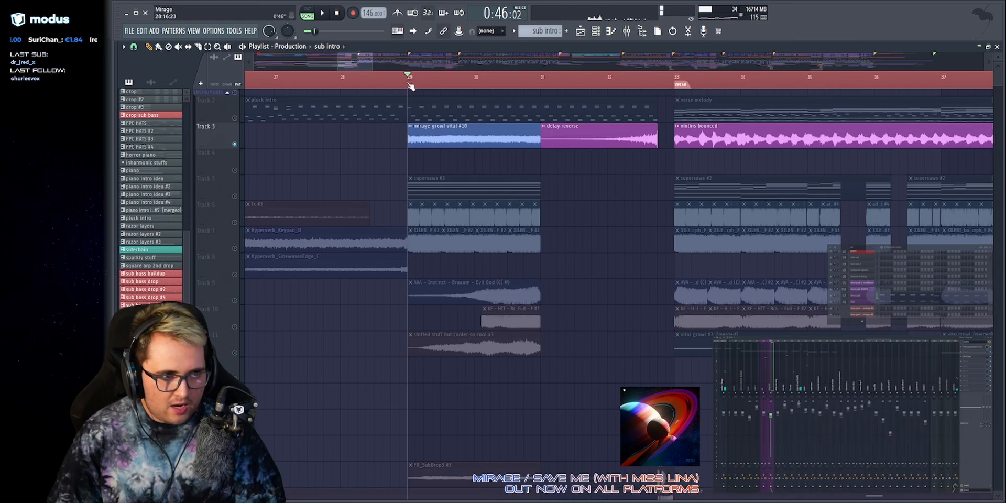
key(space)
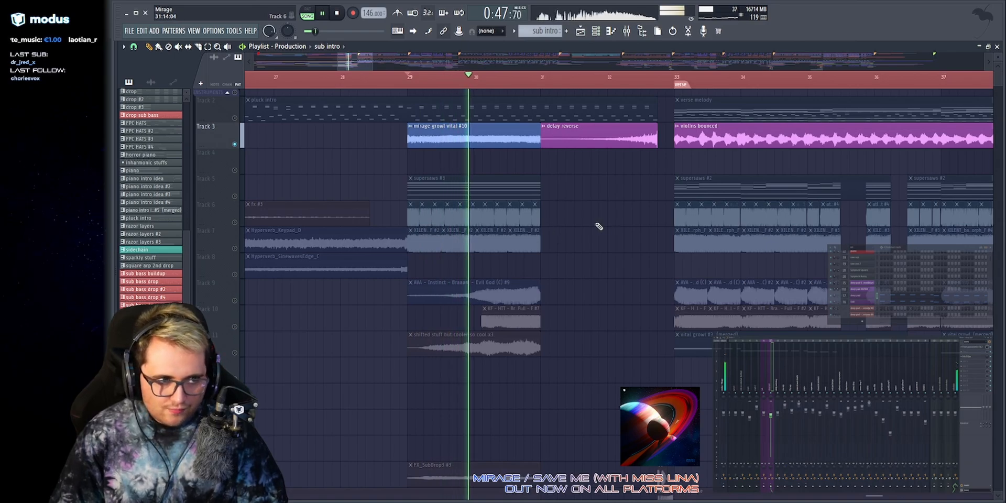
key(space)
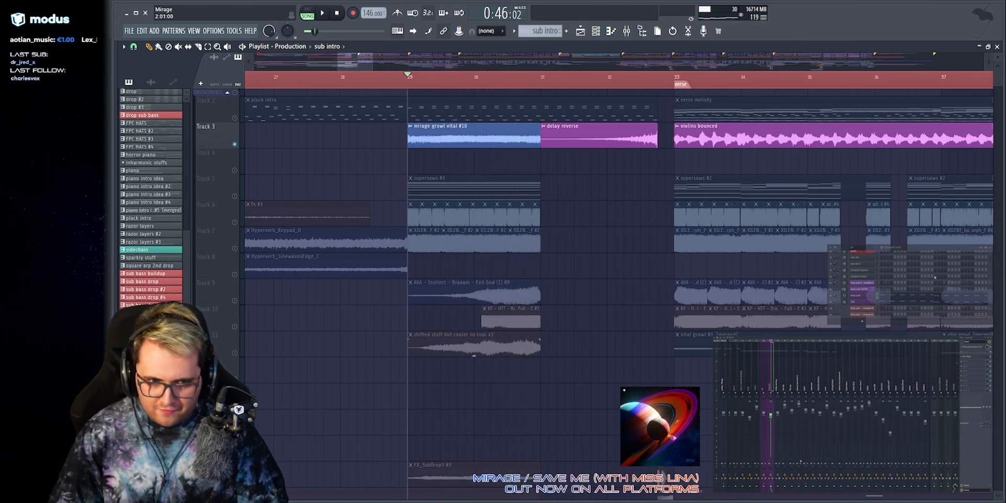
key(space)
key(space)
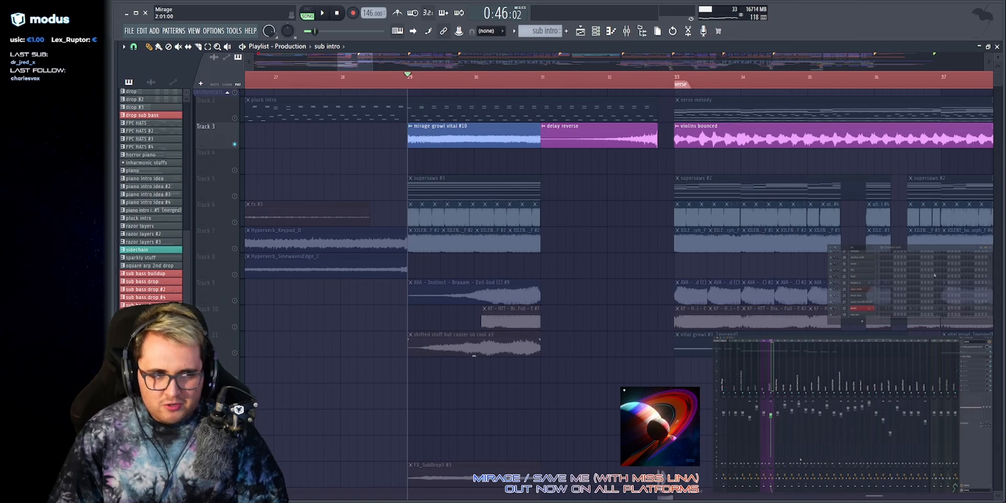
Listen to Track 5's supersaws #3 soloed from bar 29, then together with Track 3's growl.
key(space)
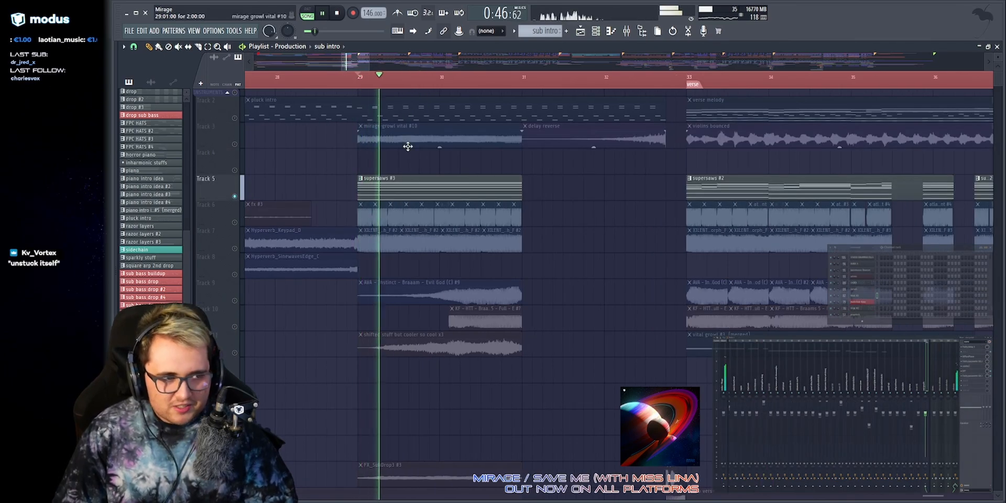
key(space)
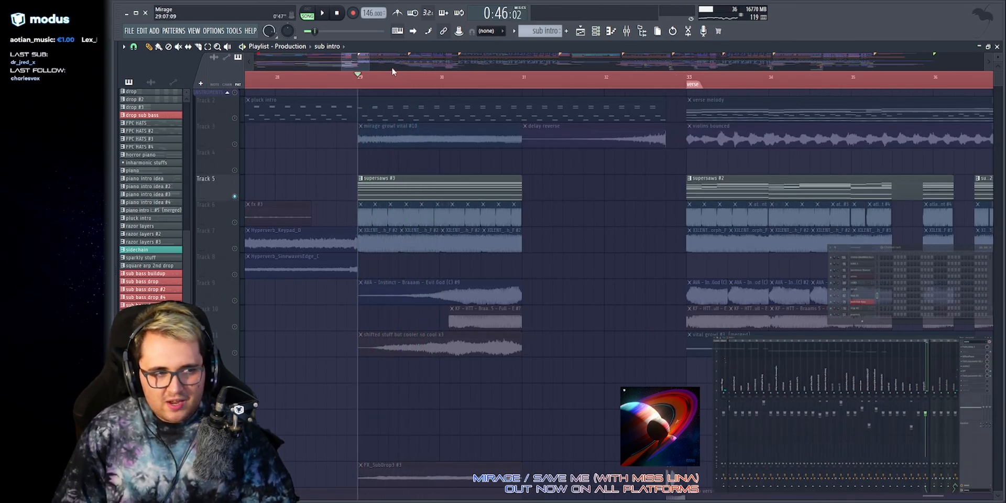
scroll(392, 62, up, 1)
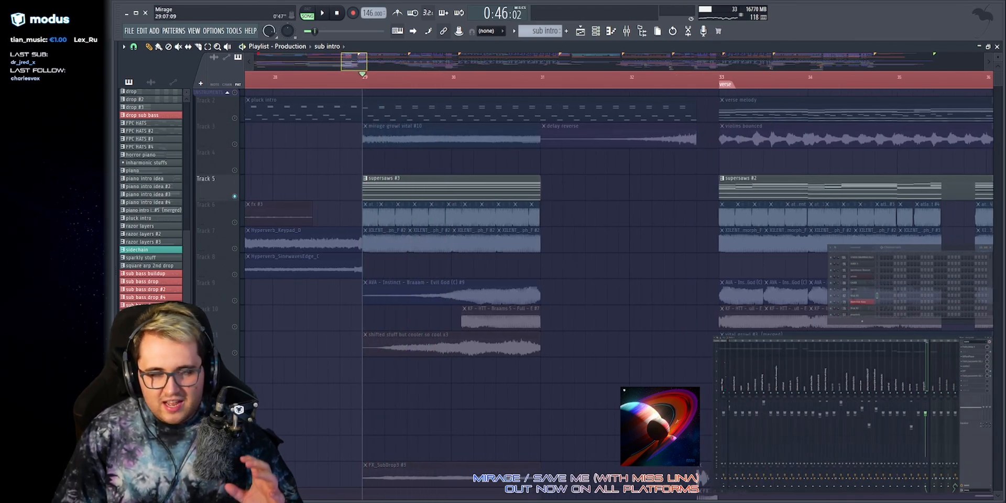
click(243, 144)
key(space)
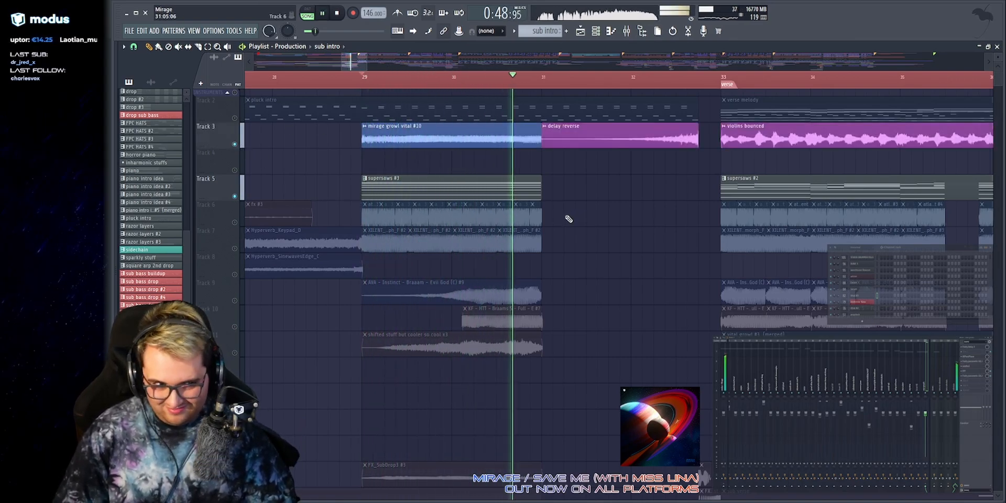
key(space)
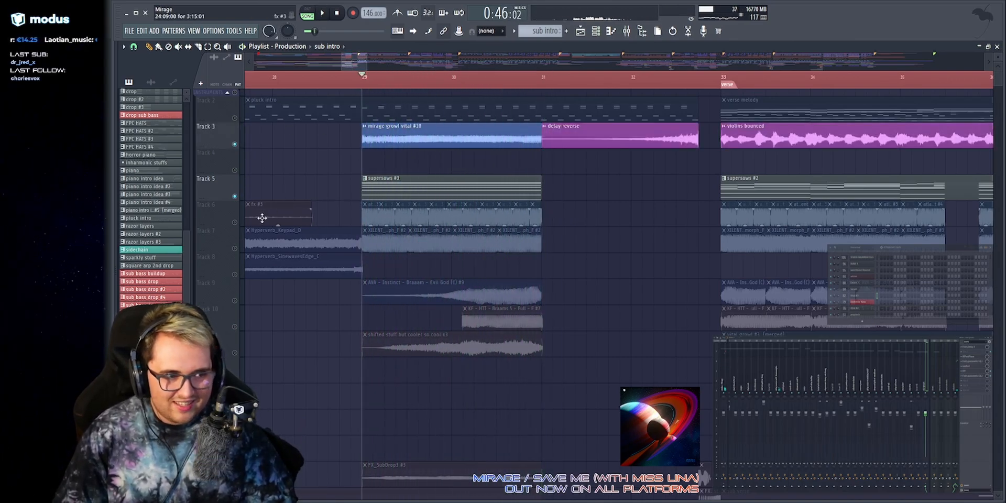
Solo Track 6 and examine its atlantic movement #3 clips up close while playing from bar 29.
right_click(234, 222)
key(space)
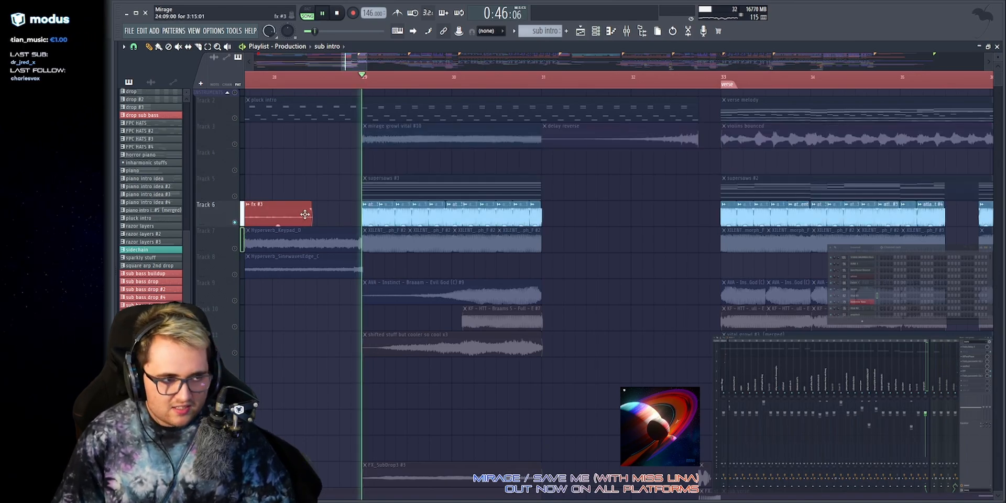
scroll(391, 130, up, 4)
scroll(660, 186, down, 1)
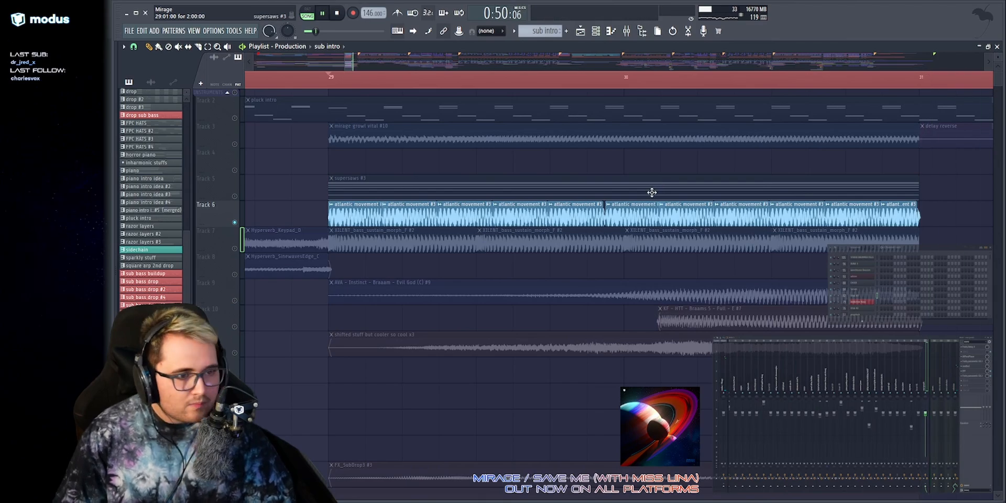
Open the atlantic movement #3 sample's settings and preview its source sample Au5_bass_atlantic_F in the browser.
double_click(443, 212)
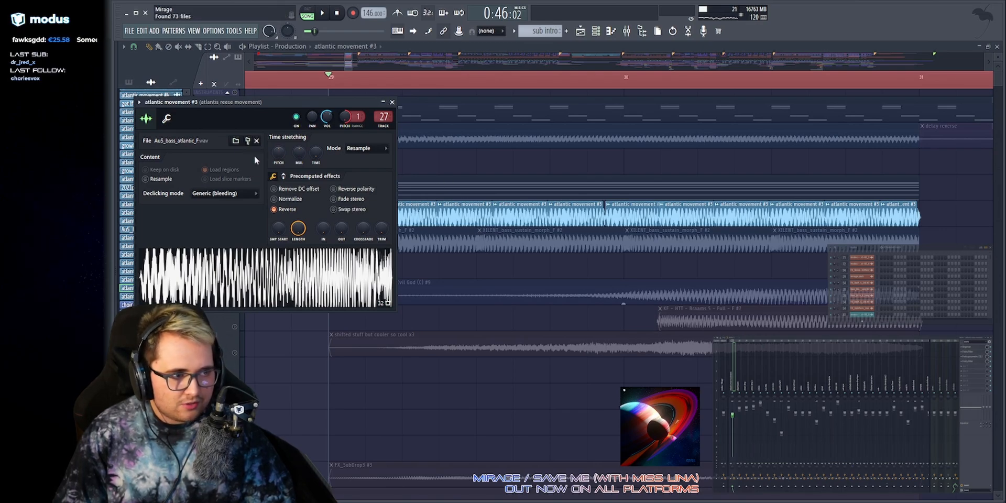
click(113, 260)
click(184, 75)
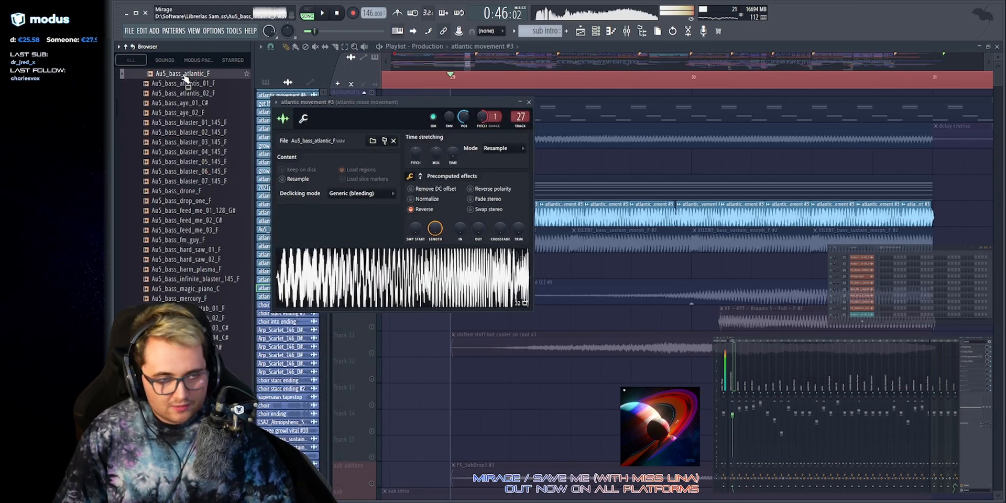
Close the atlantic movement #3 sample's settings and listen to Track 6 soloed from bar 29.
key(Escape)
key(space)
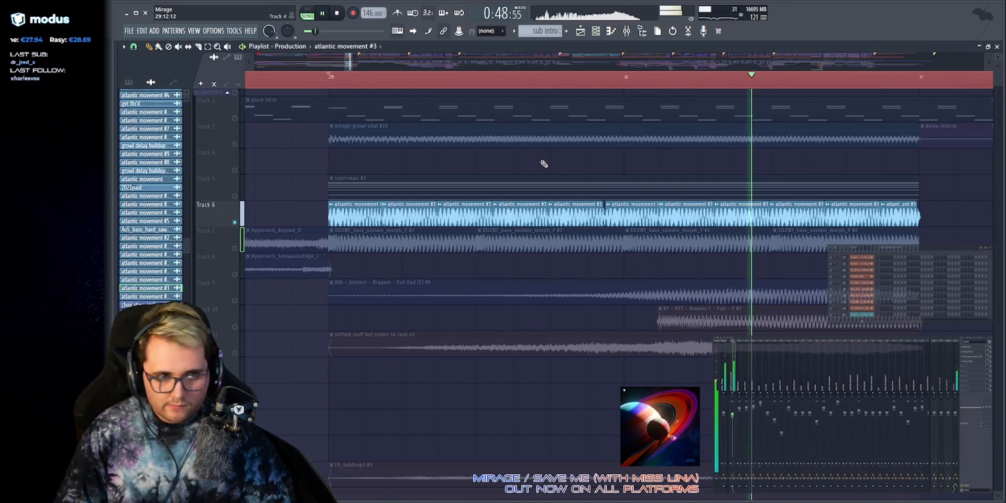
key(space)
drag(950, 216, 338, 216)
key(ctrl+d)
key(space)
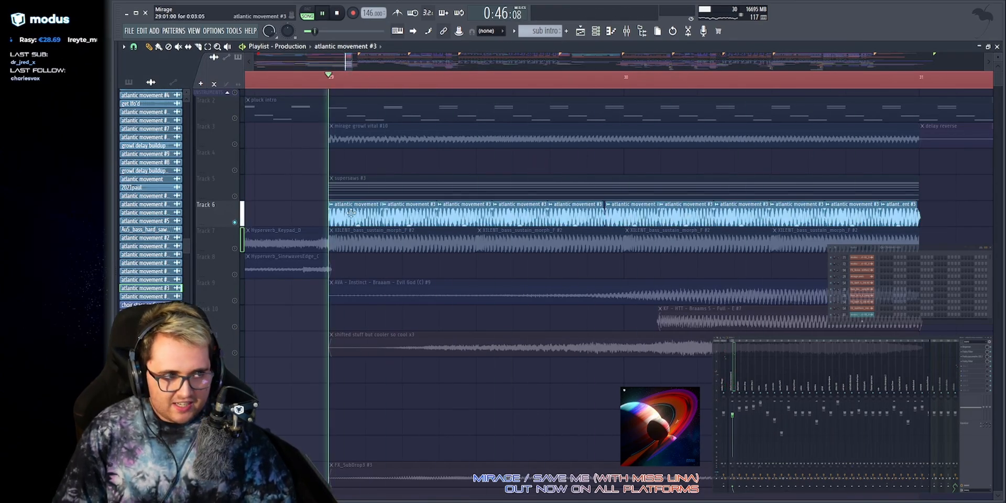
double_click(363, 216)
key(Escape)
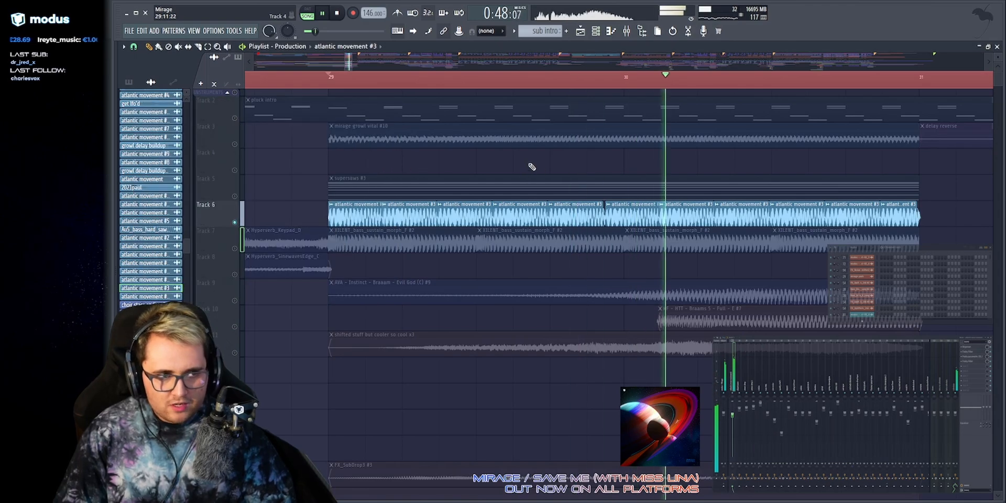
scroll(492, 77, down, 2)
key(space)
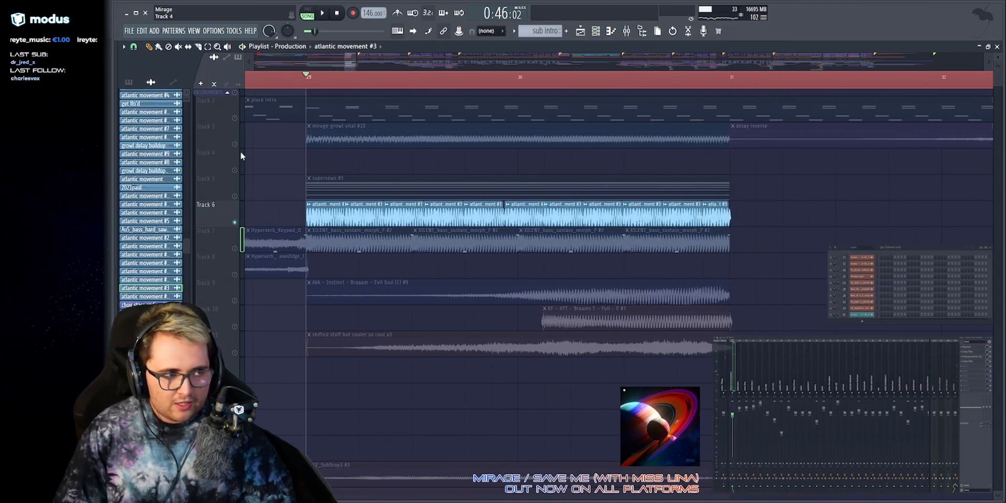
Enable Track 3's growl and Track 5's supersaws alongside Track 6 and listen to the three layers together from bar 29.
click(234, 144)
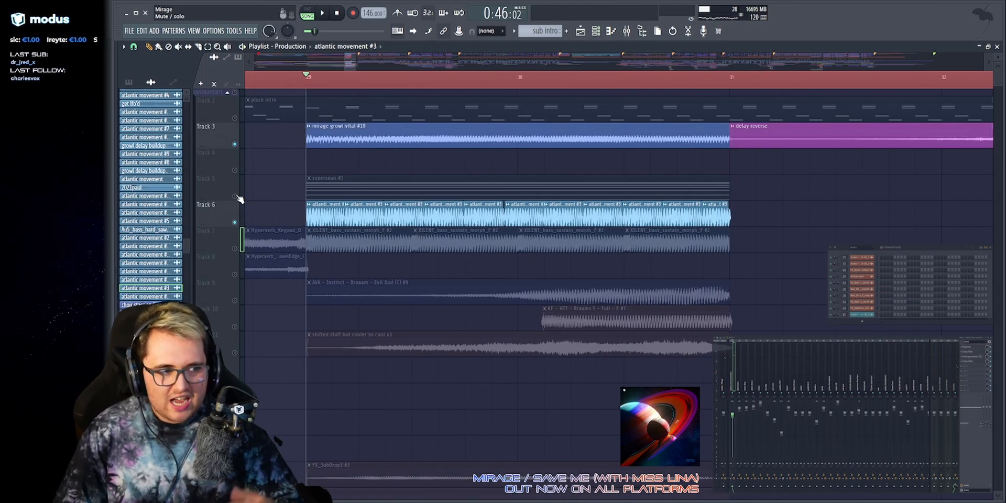
click(235, 196)
key(space)
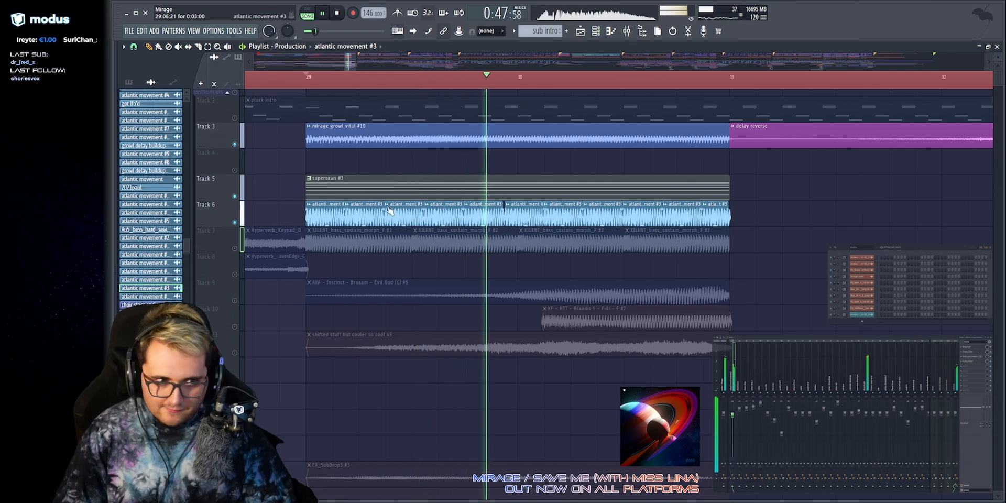
key(space)
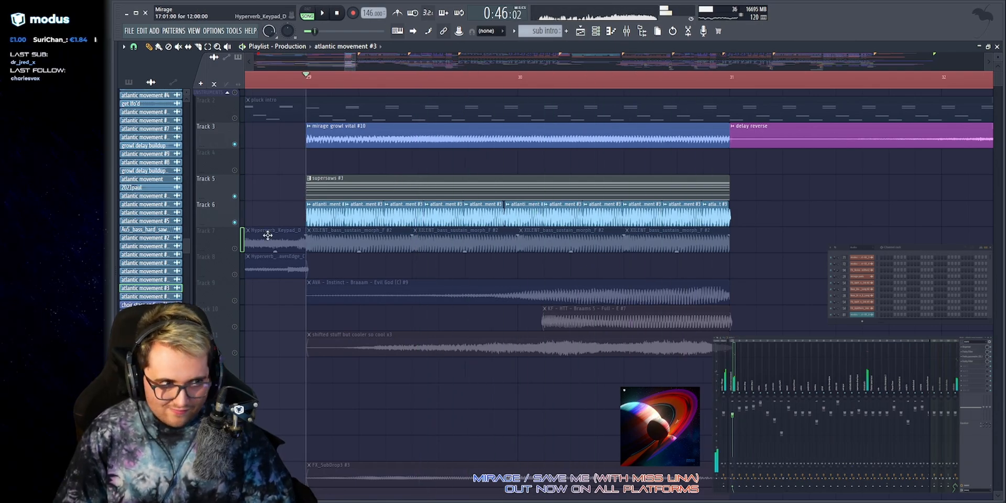
Solo Track 7 and examine its XILENT_bass_sustain_morph_F #2 clips while listening from bar 29.
right_click(235, 249)
key(space)
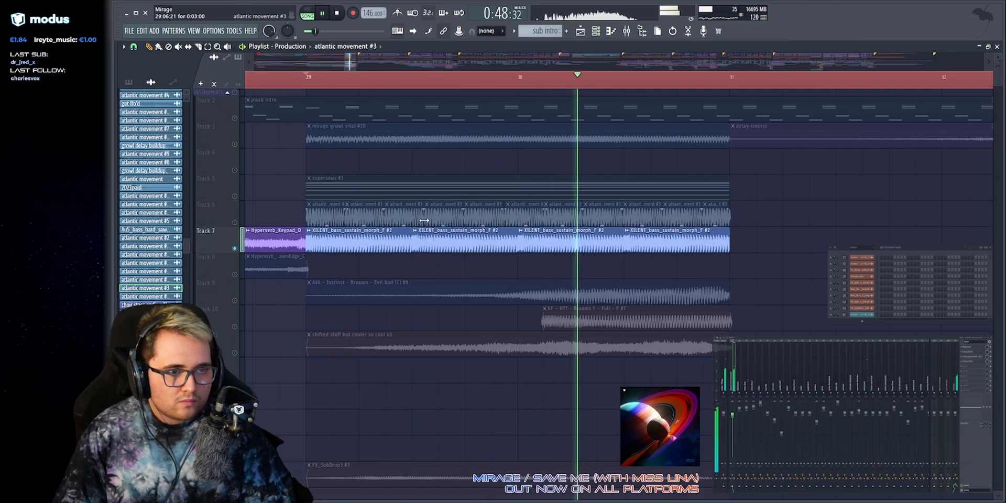
key(space)
drag(644, 241, 619, 244)
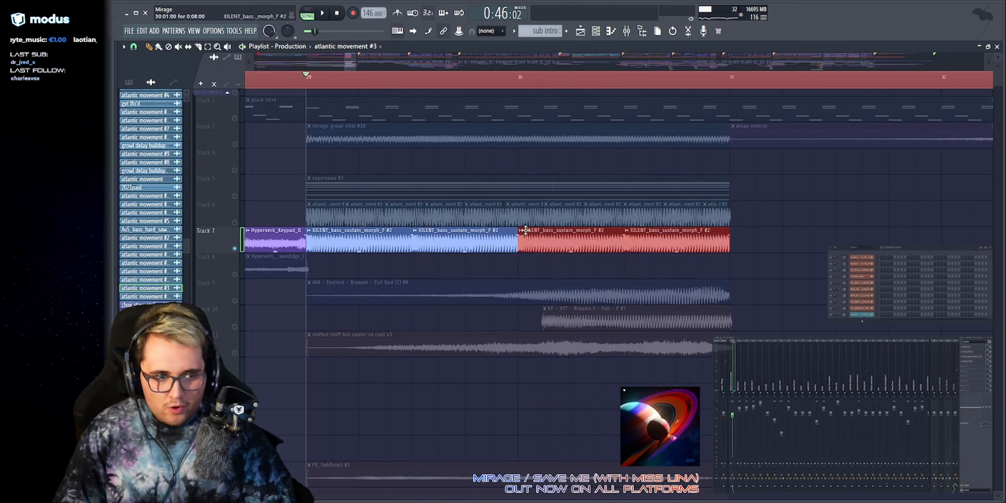
drag(530, 242, 523, 244)
click(485, 239)
key(space)
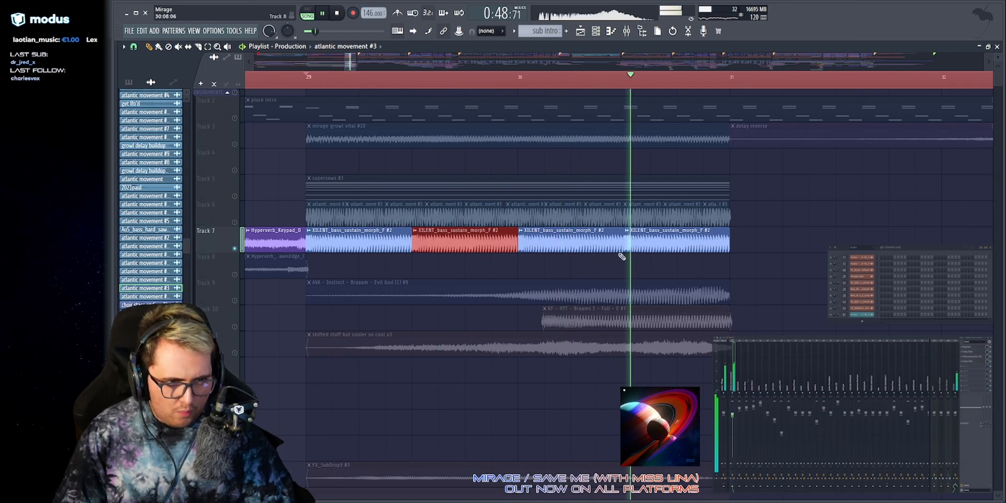
click(504, 264)
key(space)
Solo Track 9 and listen to the swelling part of its AVA - Instinct - Braaam - Evil God (C) #9 clip.
click(236, 302)
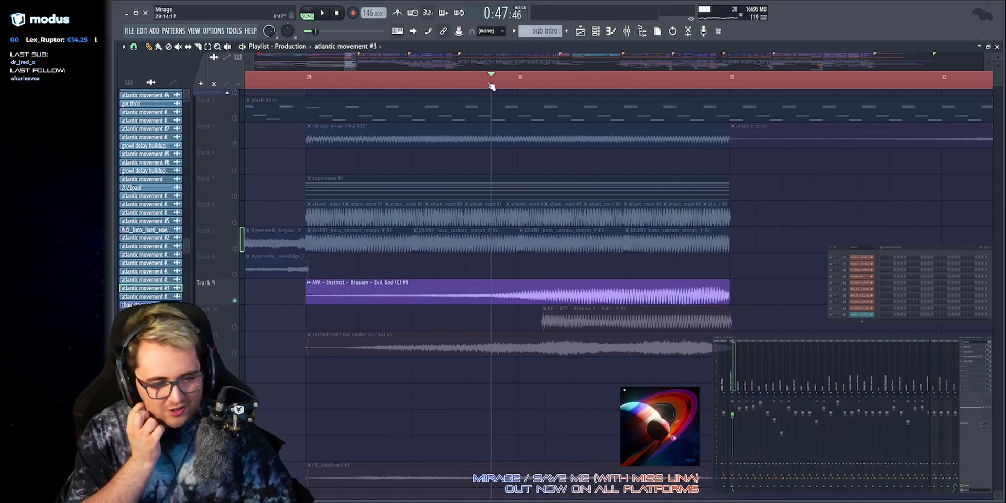
key(space)
key(space)
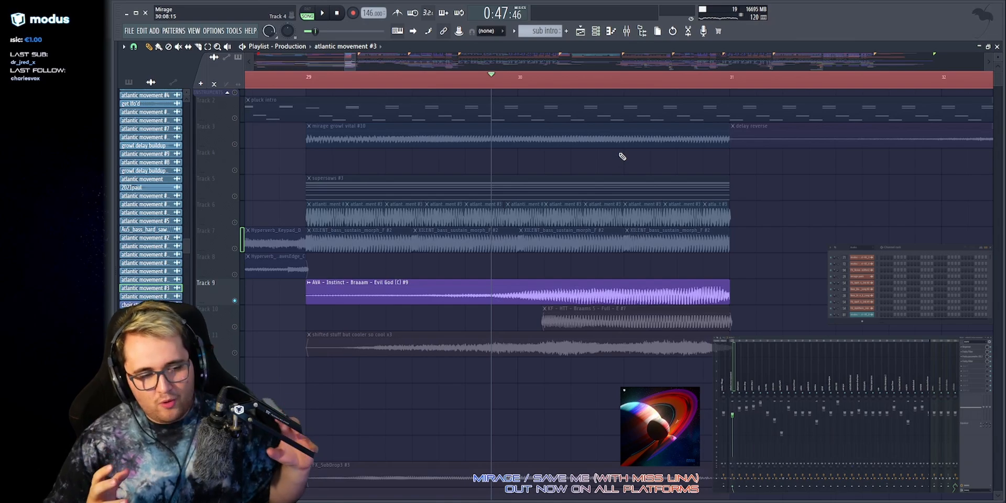
key(space)
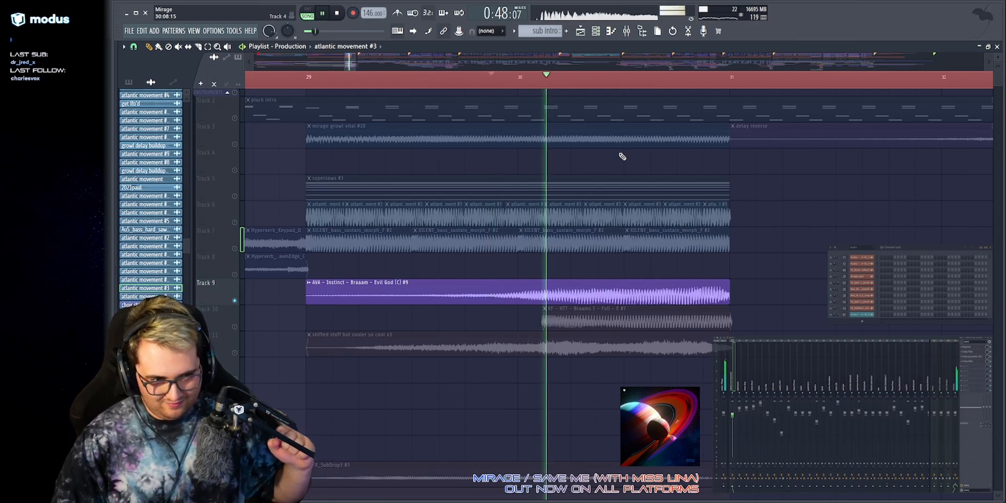
key(space)
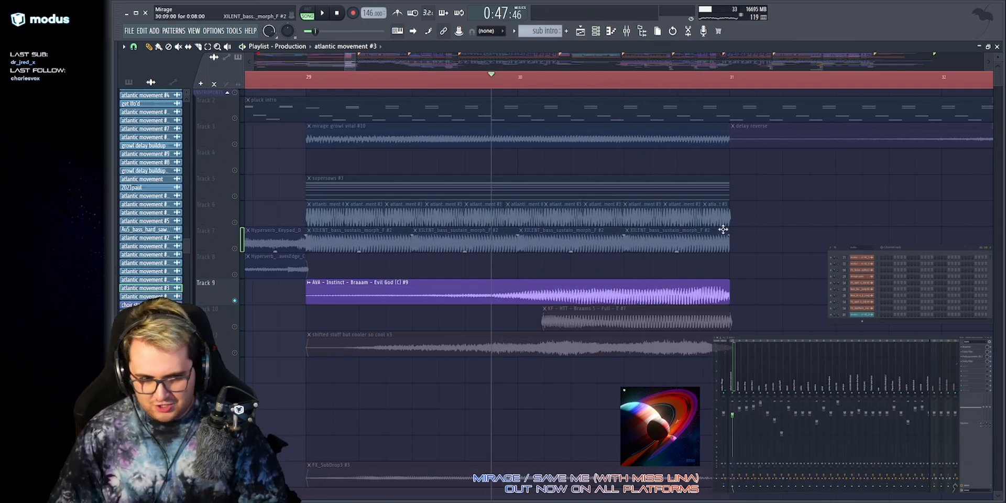
Solo Track 11 and listen to its shifted stuff but cooler so cool x3 clip from bar 29.
scroll(334, 210, down, 3)
right_click(235, 276)
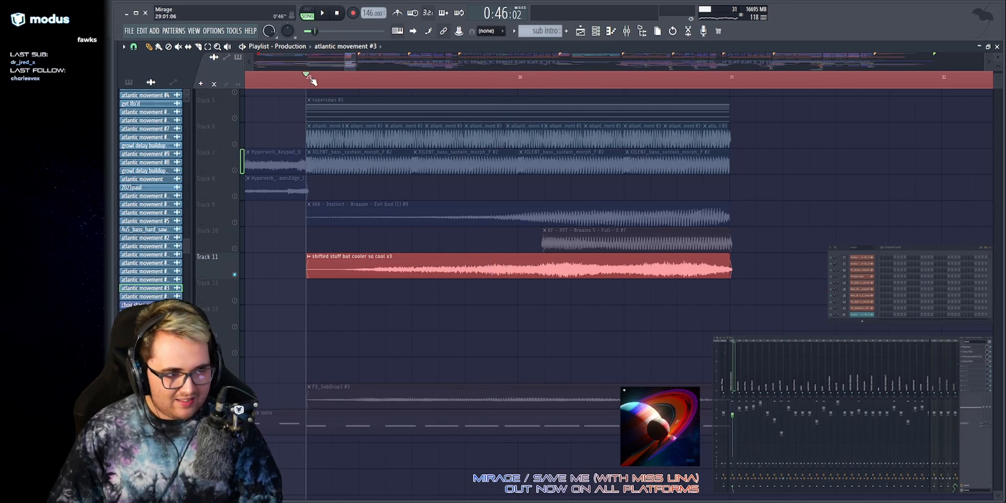
key(space)
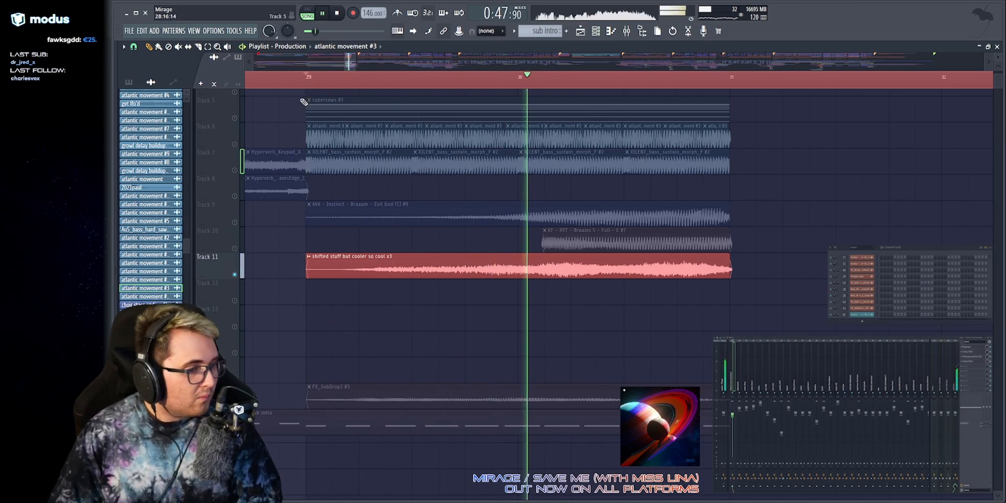
key(space)
Open the shifted stuff but cooler so cool x3 clip's sample settings and preview its waveform.
click(640, 272)
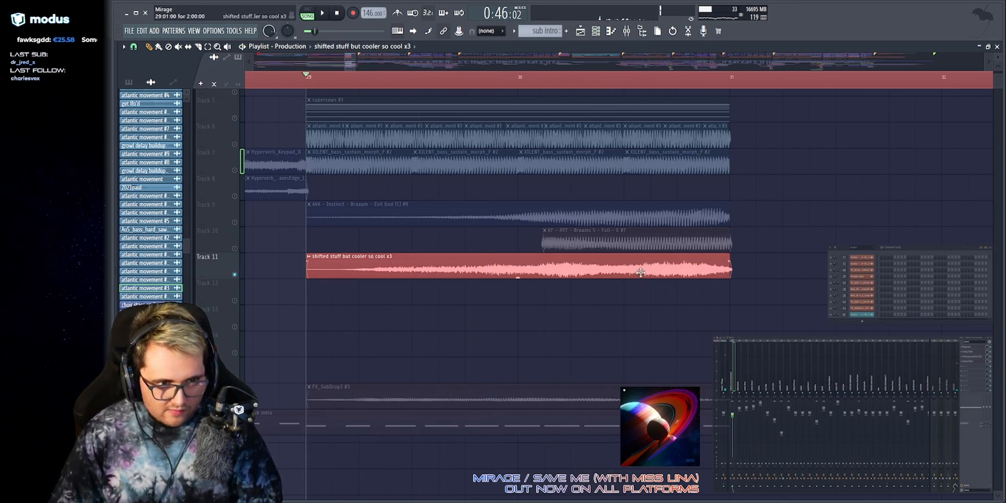
double_click(640, 272)
key(alt+F8)
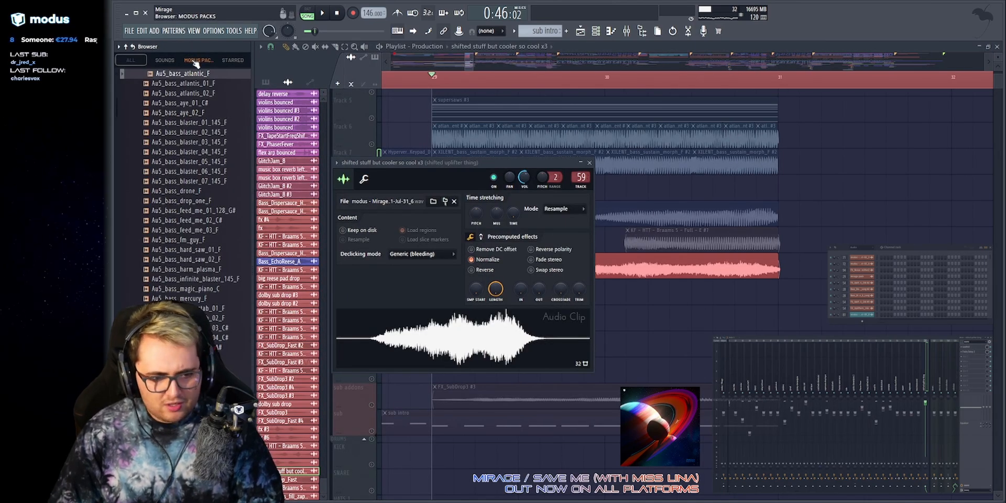
key(alt+F8)
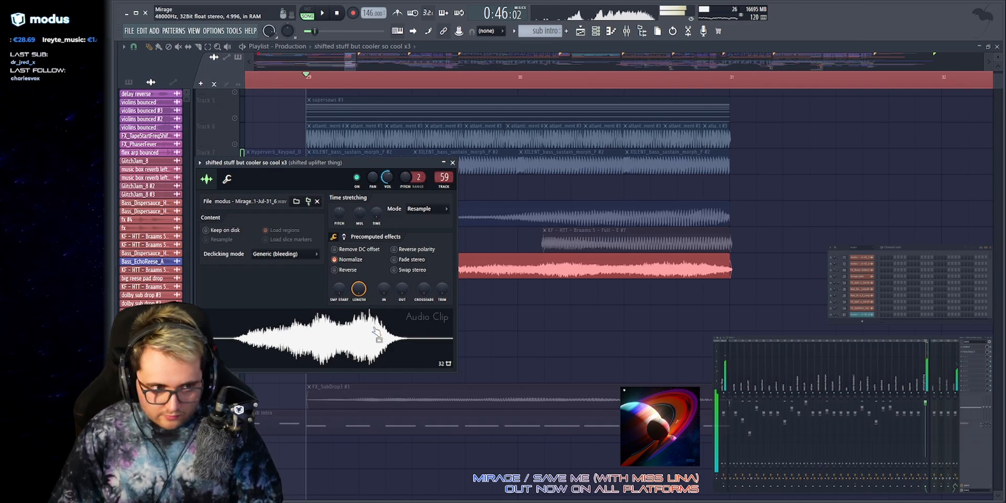
key(Escape)
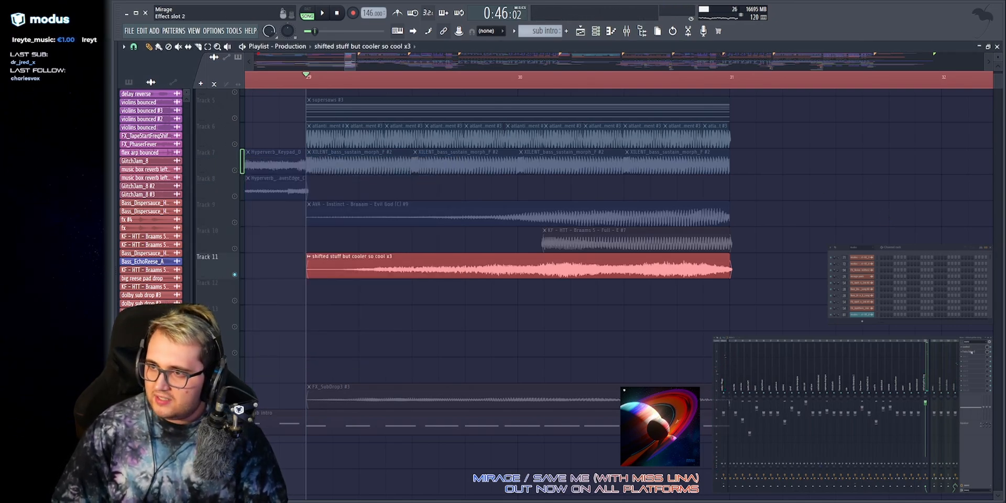
Inspect the soothe2 effect on the shifted uplifter thing mixer track, then play Track 11 from bar 29.
click(971, 352)
click(971, 347)
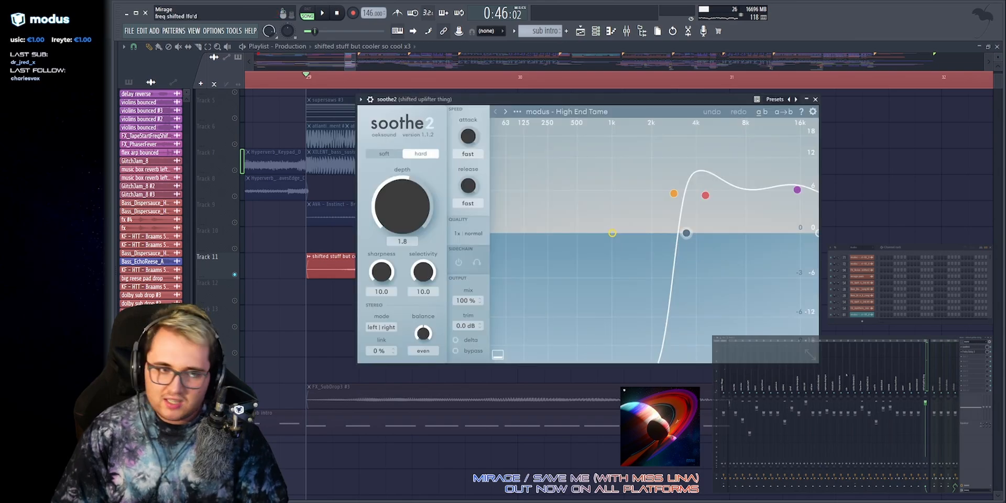
key(Escape)
key(space)
Reopen the Track 11 clip's sample settings, locate its source recording in the browser and preview the sample.
double_click(450, 273)
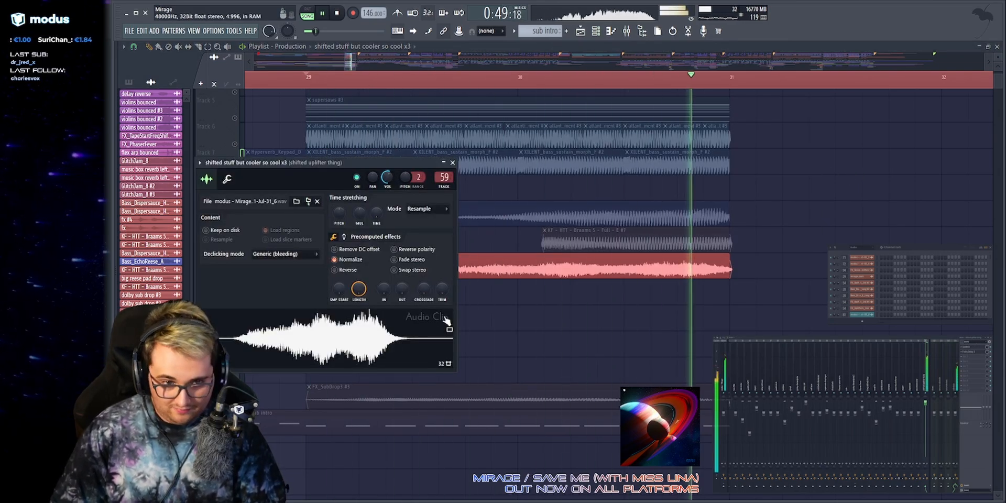
key(space)
click(308, 201)
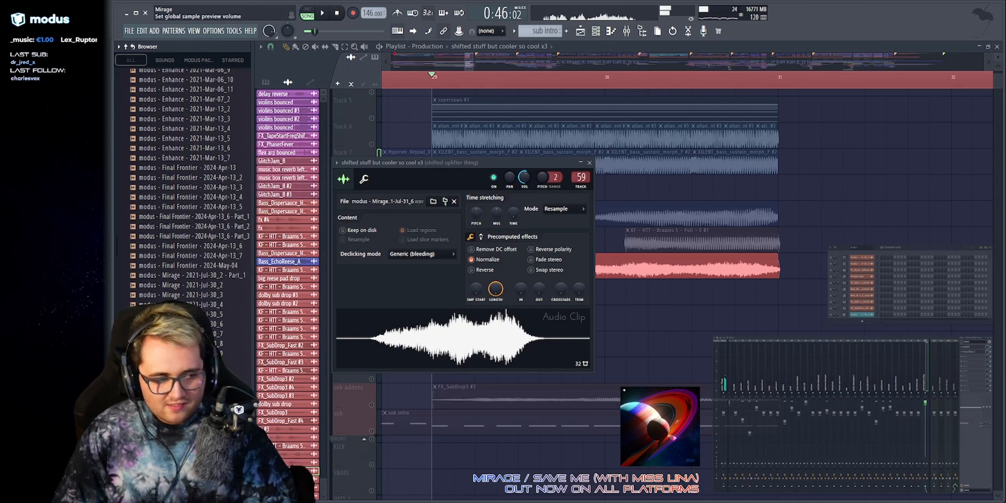
key(alt+F8)
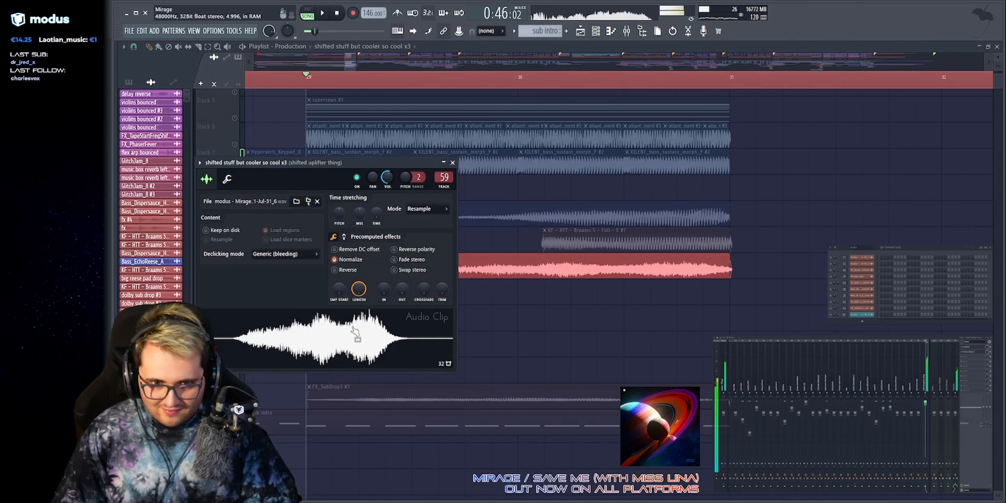
key(Escape)
Solo Track 10 and listen to its KF - HTT - Braams 5 - Full - E #7 clip from the clip's start.
drag(582, 63, 583, 62)
drag(352, 62, 352, 66)
right_click(235, 249)
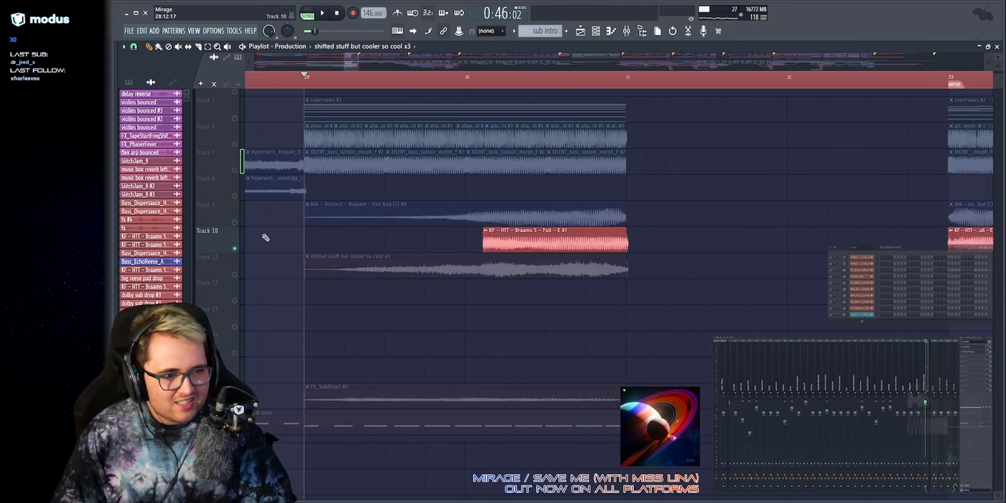
key(space)
drag(498, 64, 498, 73)
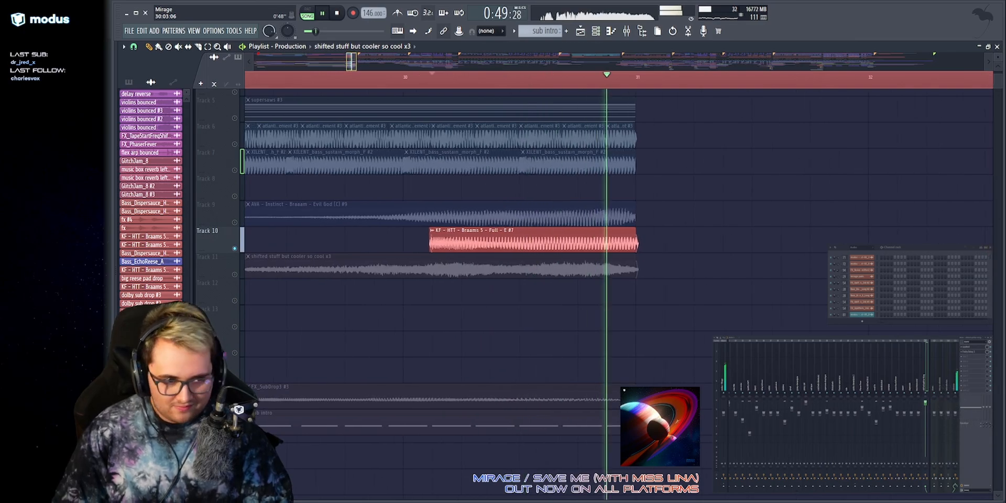
key(space)
Solo the sub addons track and listen to its FX_SubDrop3 #3 clip from just before bar 29.
drag(427, 202, 527, 254)
drag(467, 63, 467, 47)
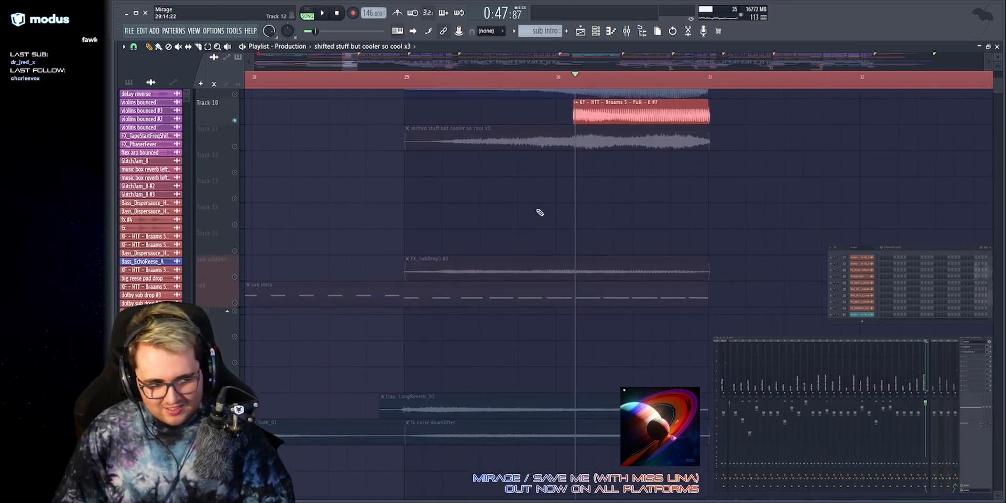
scroll(539, 213, down, 5)
click(236, 275)
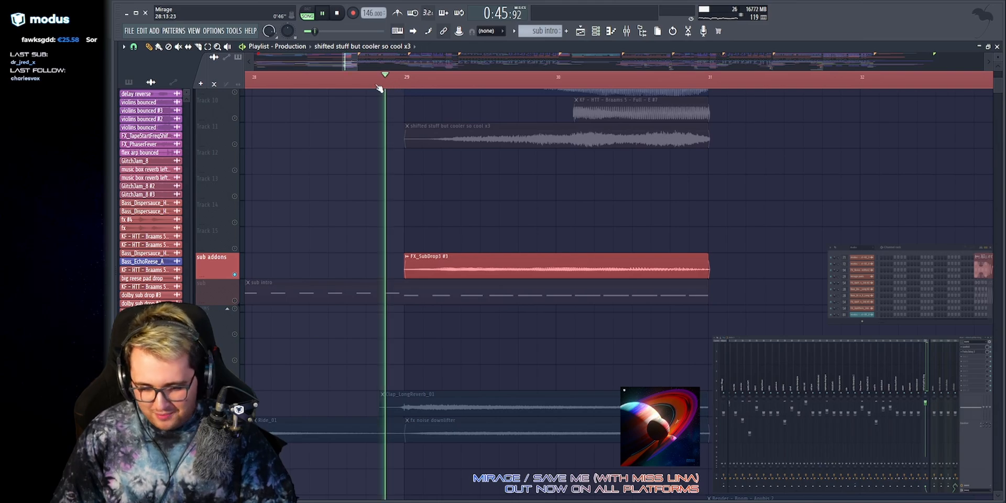
drag(422, 59, 422, 65)
key(space)
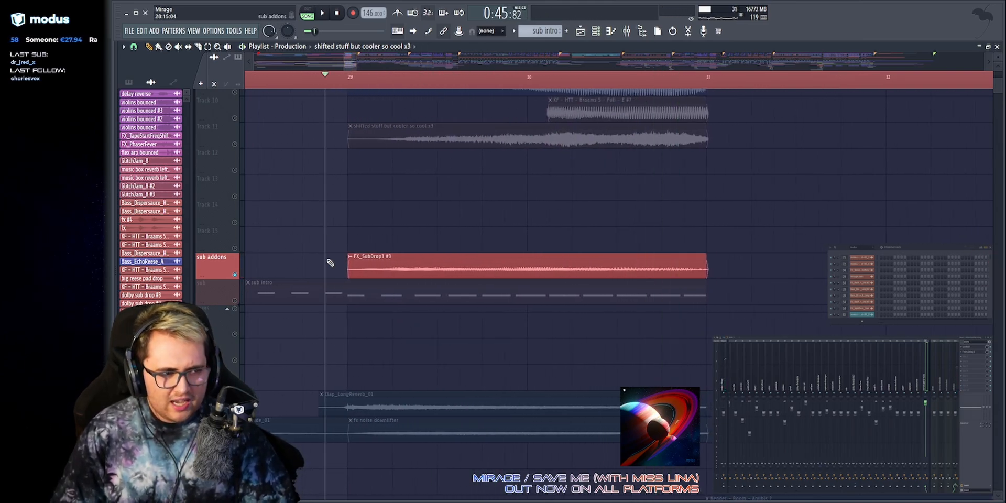
key(space)
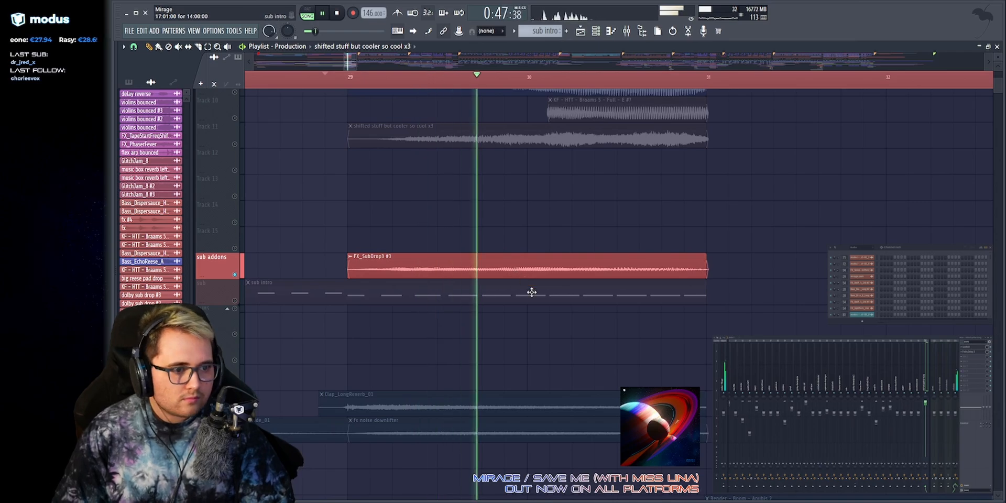
scroll(531, 292, down, 4)
key(space)
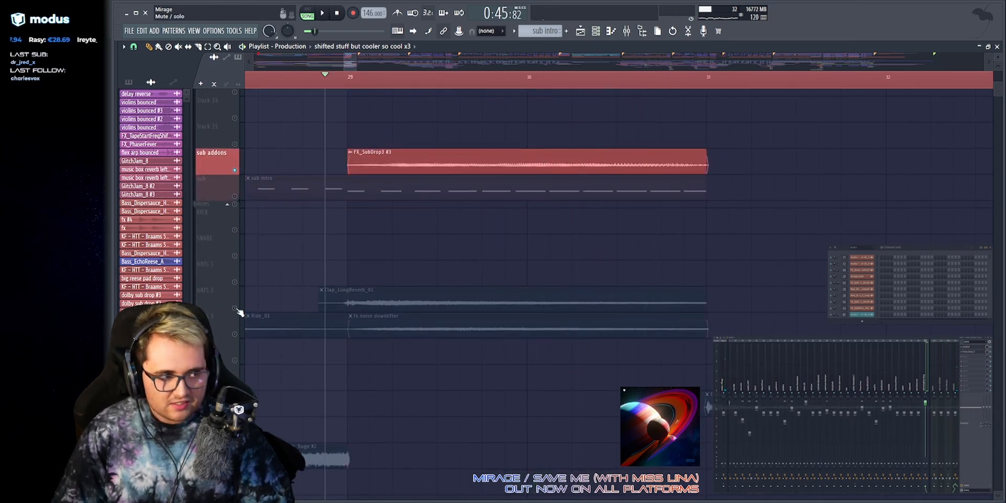
Solo the HATS 3 track and play its Ride_01 and fx noise downlifter clips from just before bar 29.
key(space)
scroll(231, 247, down, 3)
key(space)
click(236, 257)
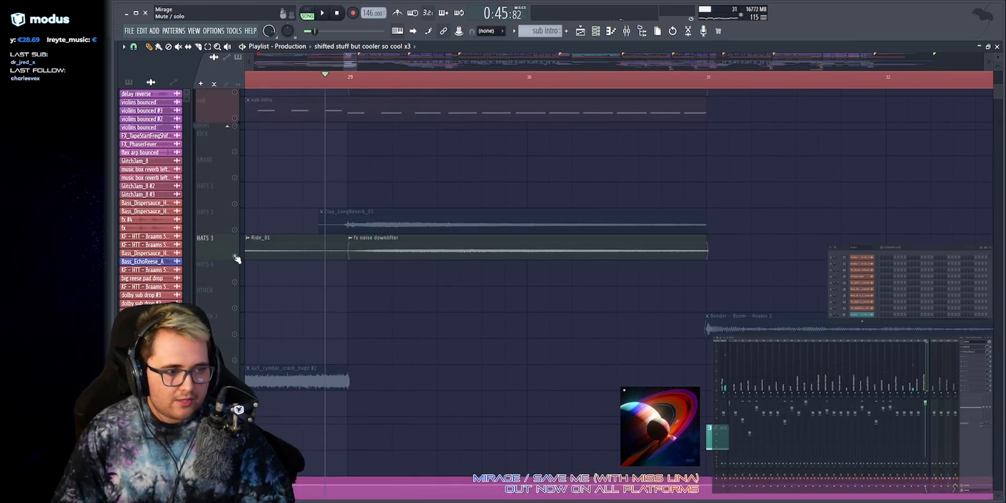
key(space)
Solo the sub track and listen to its sub intro pattern from just before bar 29.
scroll(239, 259, up, 6)
click(237, 270)
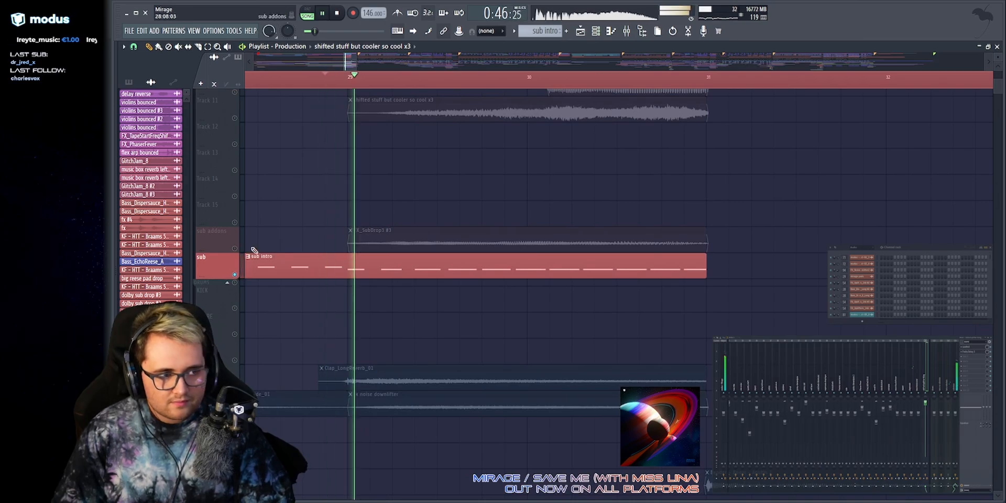
key(space)
Solo the whole group of synth, bass and sub tracks above the drums and play it from just before bar 29.
scroll(241, 361, up, 5)
right_click(237, 378)
scroll(295, 217, up, 4)
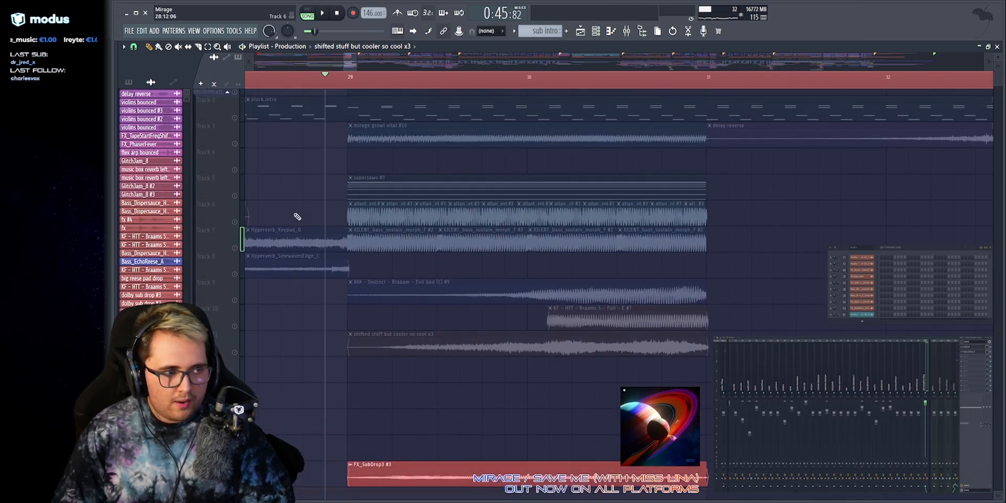
right_click(234, 93)
scroll(344, 178, down, 6)
key(space)
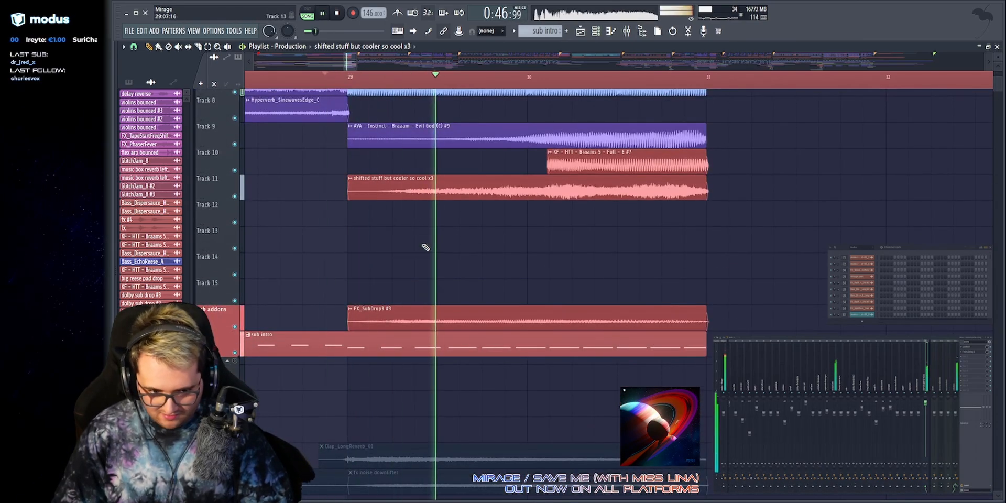
Finish listening to the soloed synth, bass and sub group, and stop playback to select the FX_SubDrop3 #3 clip.
scroll(390, 210, down, 6)
drag(341, 169, 411, 165)
scroll(747, 164, up, 5)
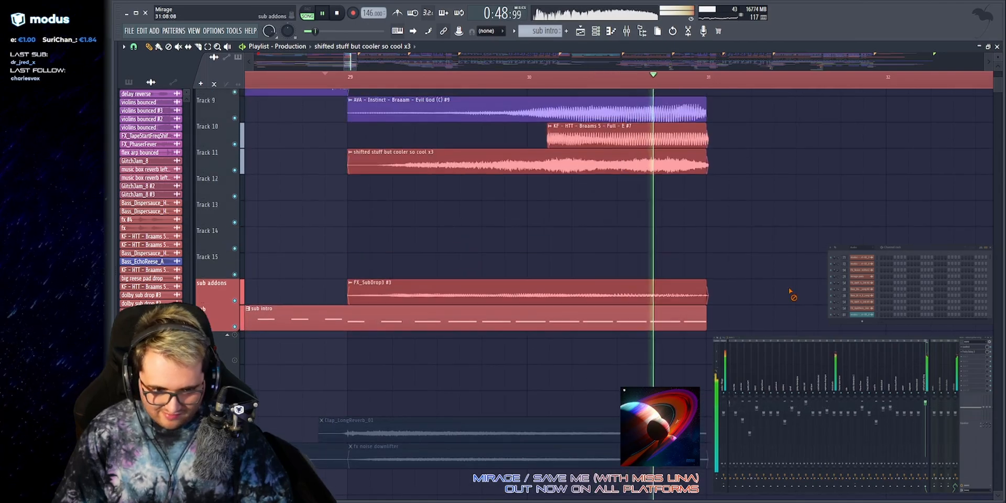
key(space)
drag(291, 293, 694, 291)
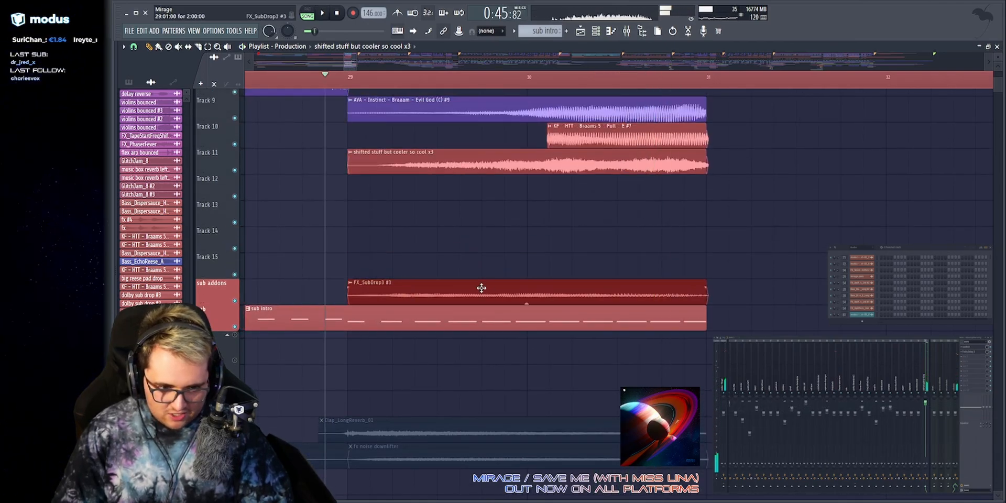
Select the clips on Tracks 5 to 11 between bars 29 and 31, and play the section from just before bar 29.
scroll(481, 287, up, 5)
drag(723, 124, 358, 302)
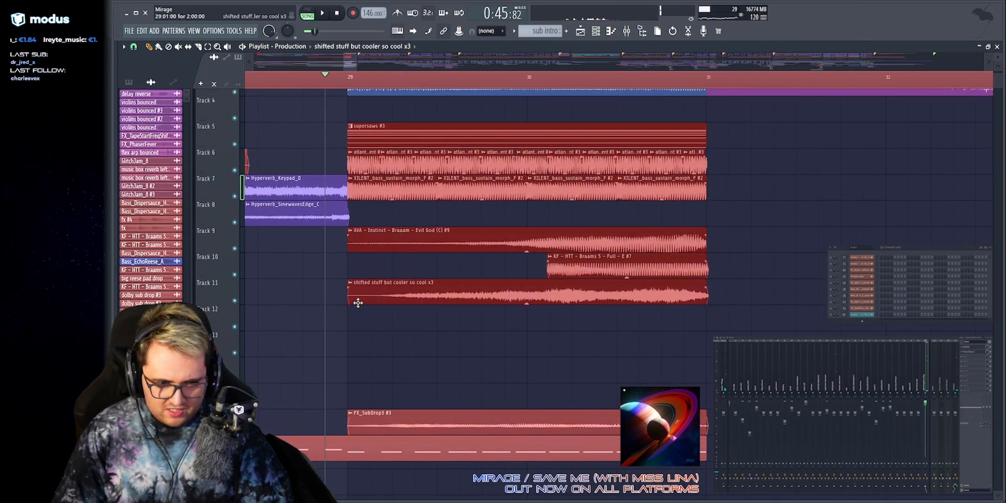
key(space)
ctrl+click(267, 348)
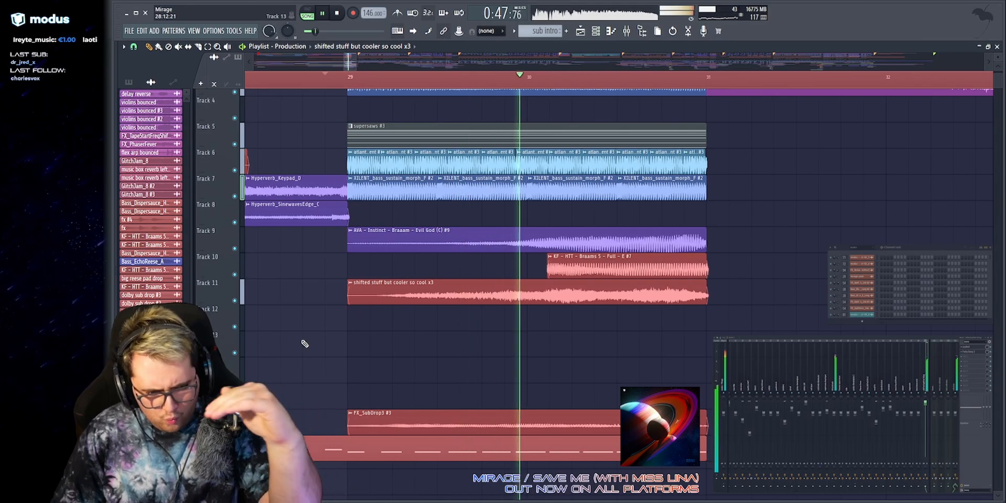
scroll(471, 191, down, 3)
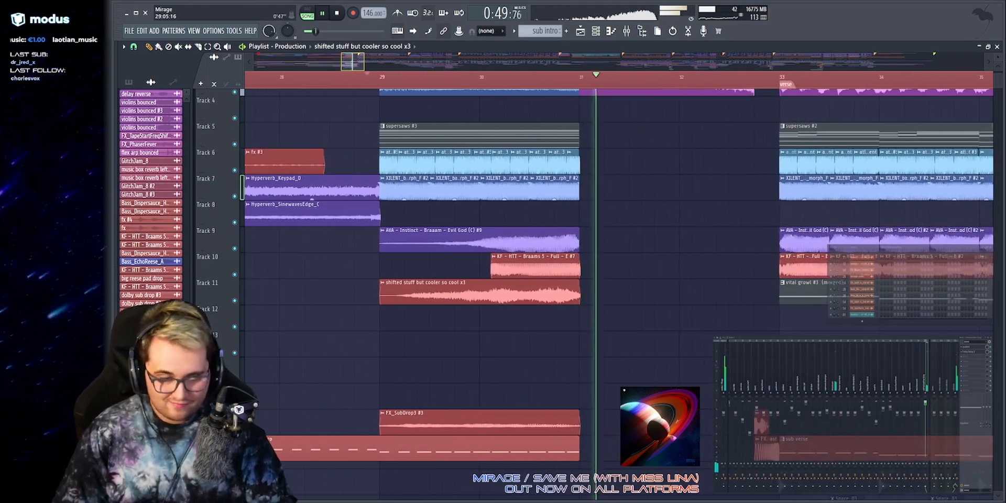
scroll(576, 212, up, 2)
scroll(544, 58, up, 1)
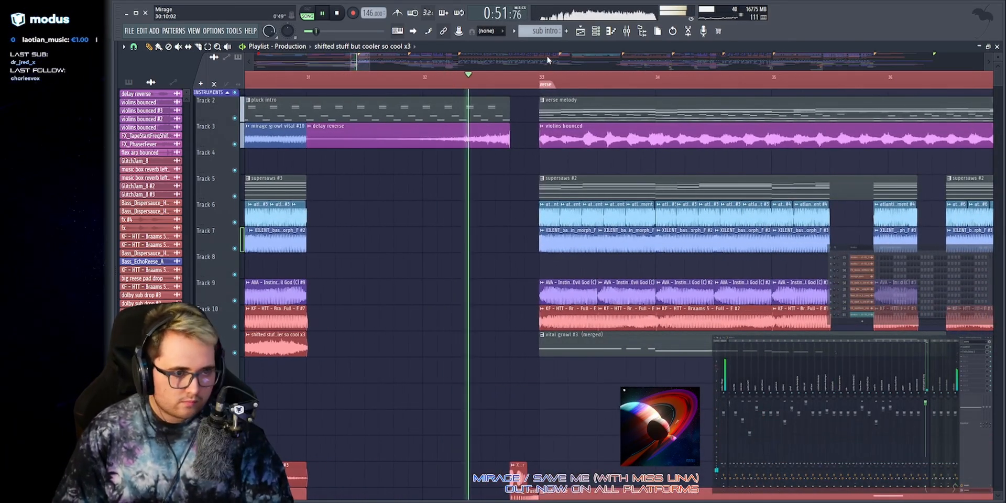
key(space)
Place the playhead at the verse marker at bar 33 and open the verse melody pattern in the piano roll.
scroll(402, 62, down, 1)
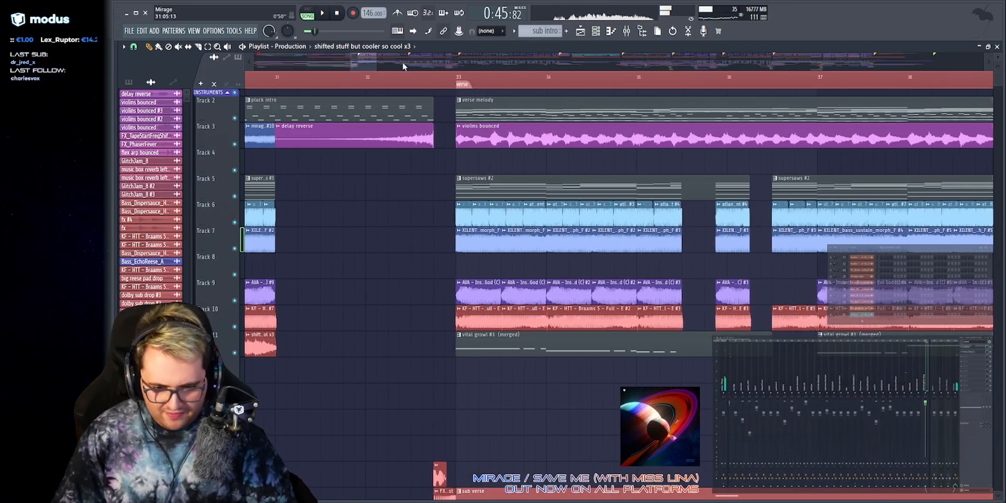
click(463, 83)
scroll(465, 64, down, 1)
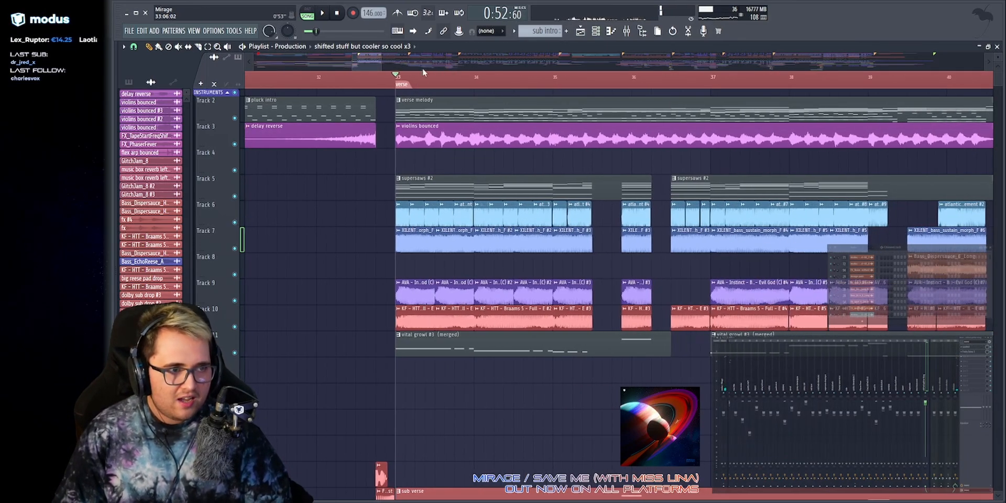
scroll(431, 67, down, 3)
double_click(418, 98)
scroll(407, 64, down, 1)
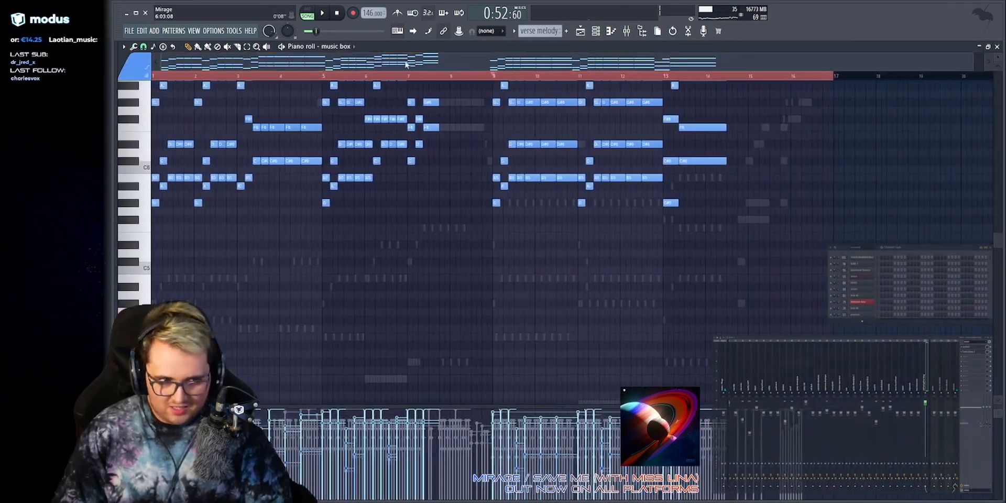
Examine the music box notes of the verse melody pattern and play the pattern from its start.
scroll(474, 177, up, 4)
scroll(478, 153, down, 3)
scroll(474, 146, up, 2)
scroll(491, 64, up, 1)
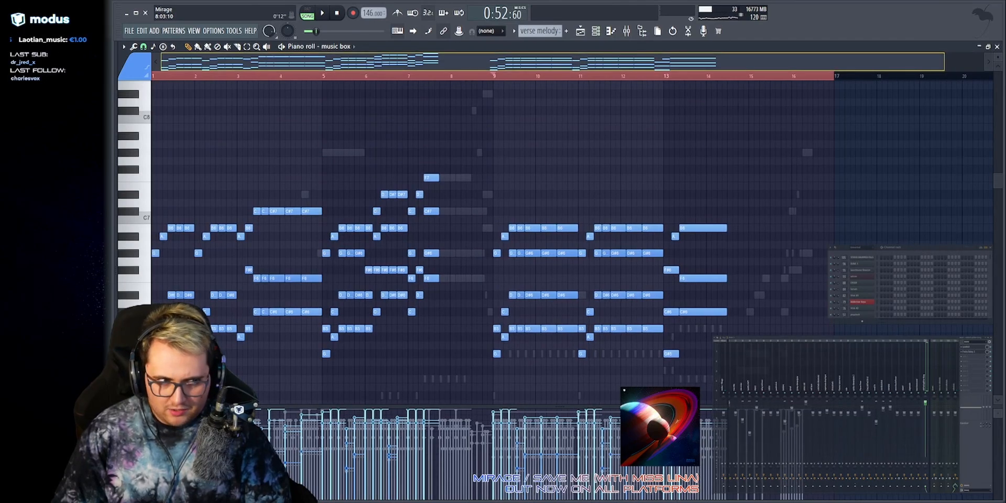
scroll(430, 63, up, 1)
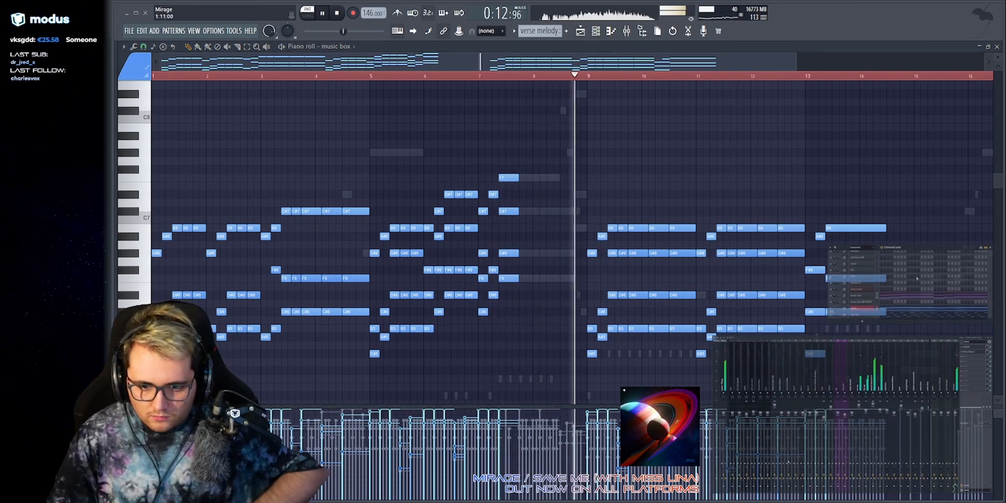
key(space)
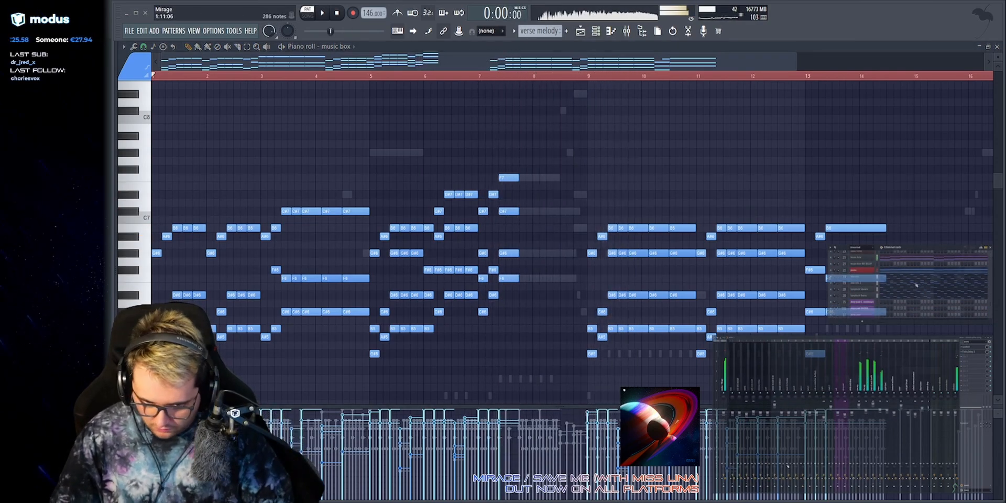
Find the Synpluck Buzzy channel among the verse melody channels and open its notes in the piano roll.
scroll(916, 285, down, 12)
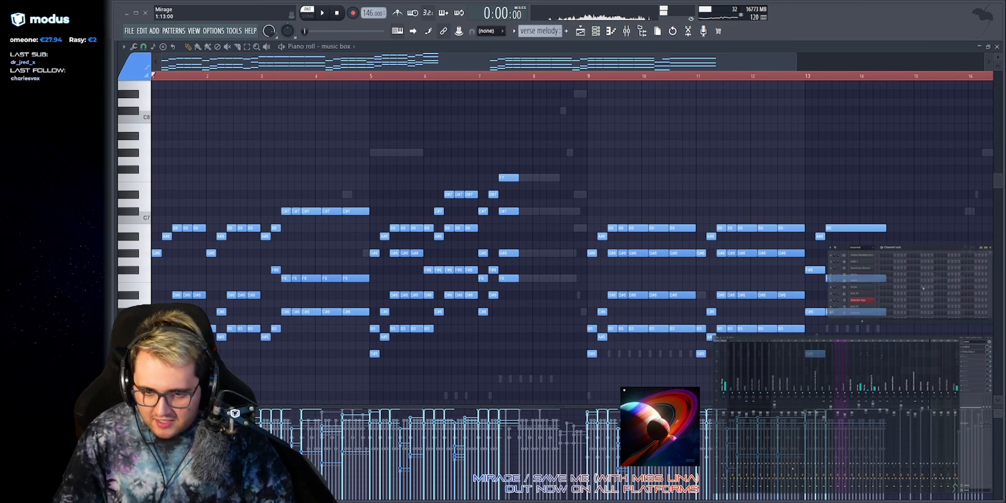
scroll(923, 287, down, 8)
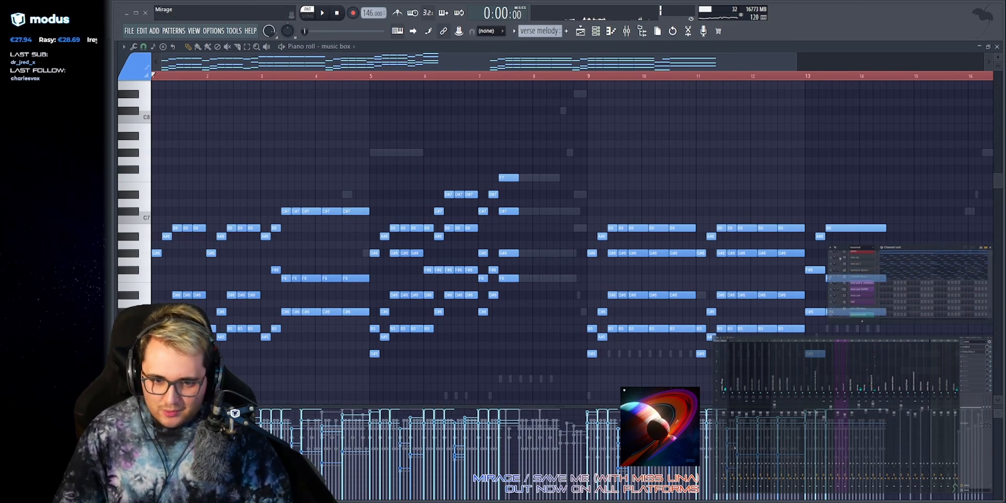
click(872, 266)
scroll(578, 59, up, 2)
scroll(596, 133, down, 4)
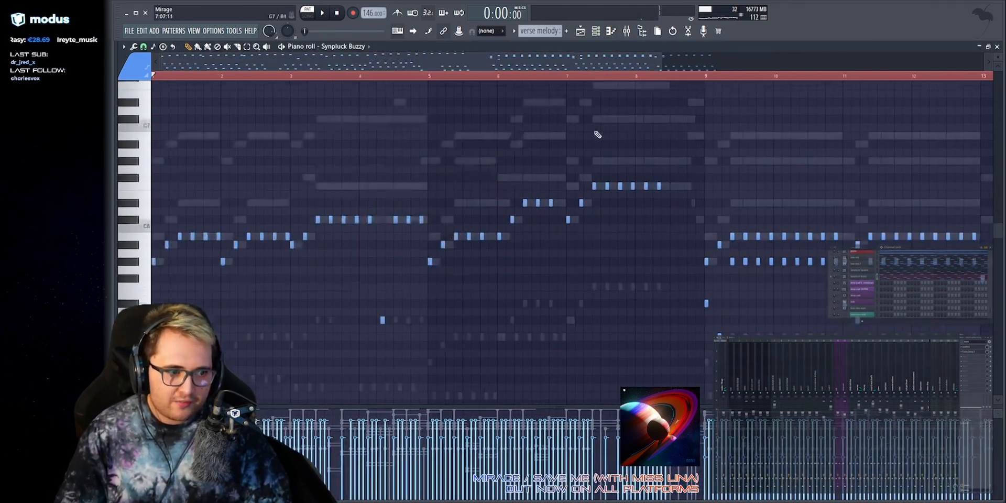
Listen to the verse melody's Synpluck layers from the pattern start while examining Synpluck Buzzy's lower notes.
key(space)
scroll(334, 231, down, 4)
scroll(347, 226, down, 4)
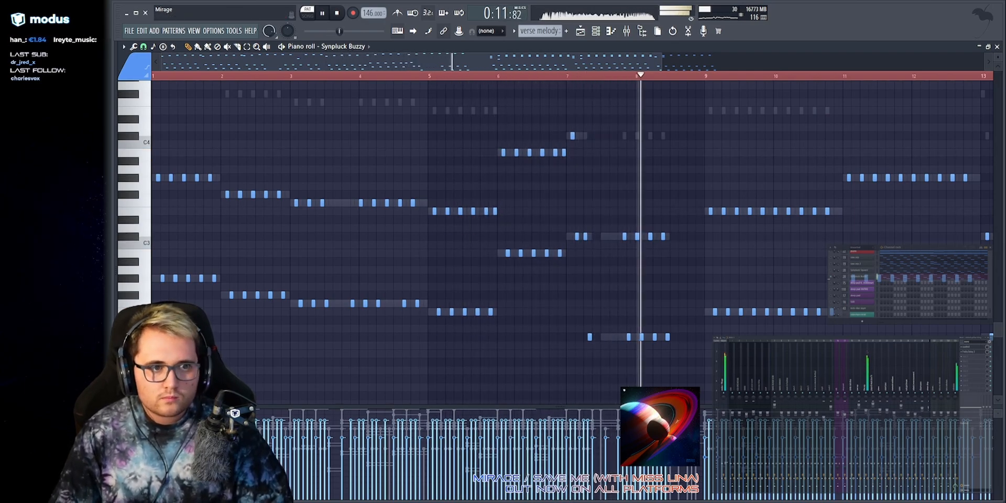
key(space)
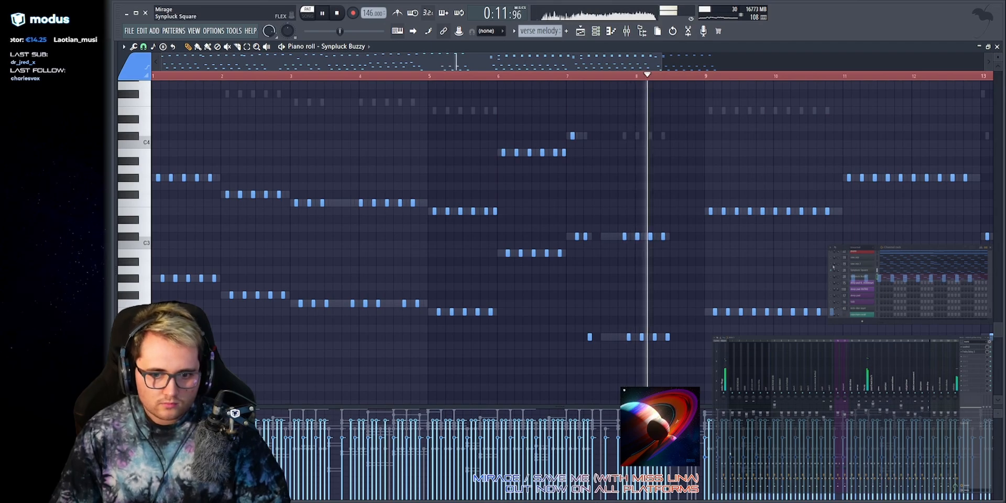
key(space)
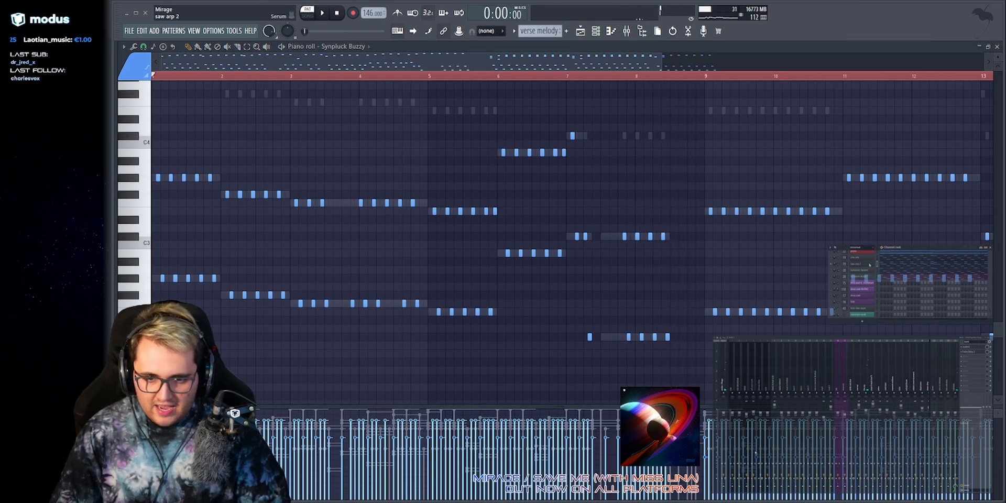
Open the saw arp 2 channel's notes and listen to the opening of the pattern.
click(841, 309)
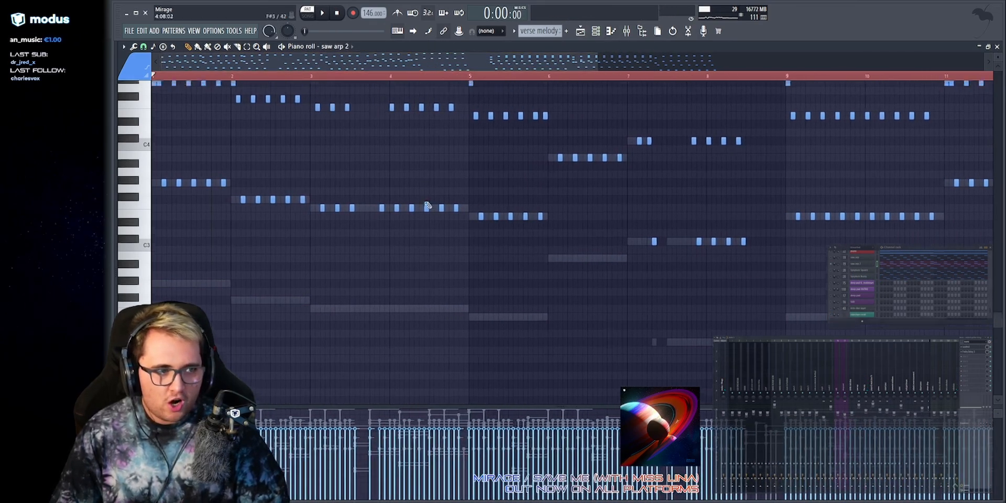
scroll(435, 209, up, 4)
key(space)
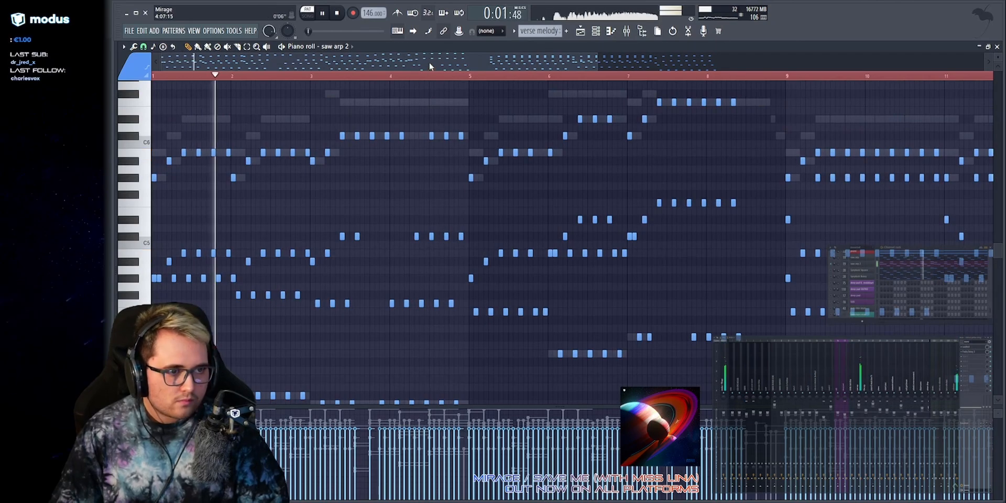
scroll(483, 157, up, 1)
key(space)
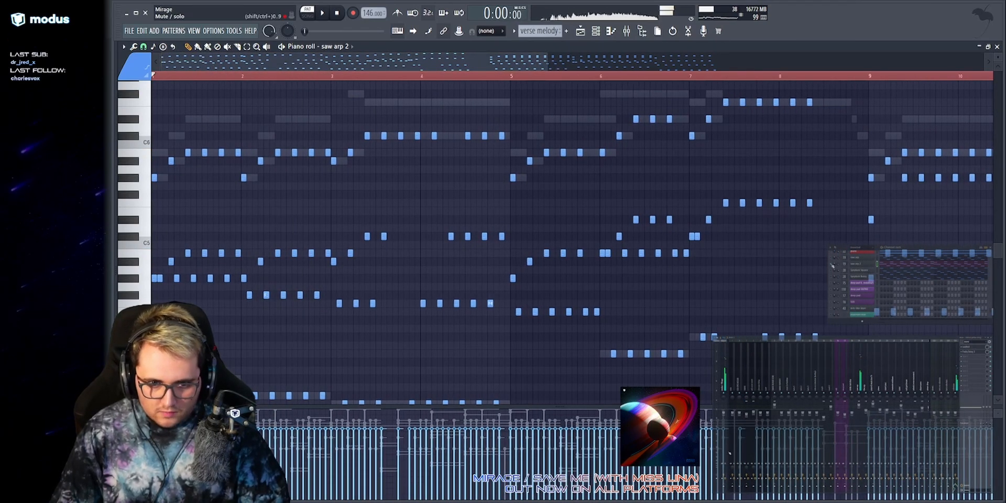
Open the saw arp channel's notes, examine both its high and low parts, and listen to them from the start.
click(867, 260)
scroll(592, 275, down, 7)
scroll(595, 269, up, 8)
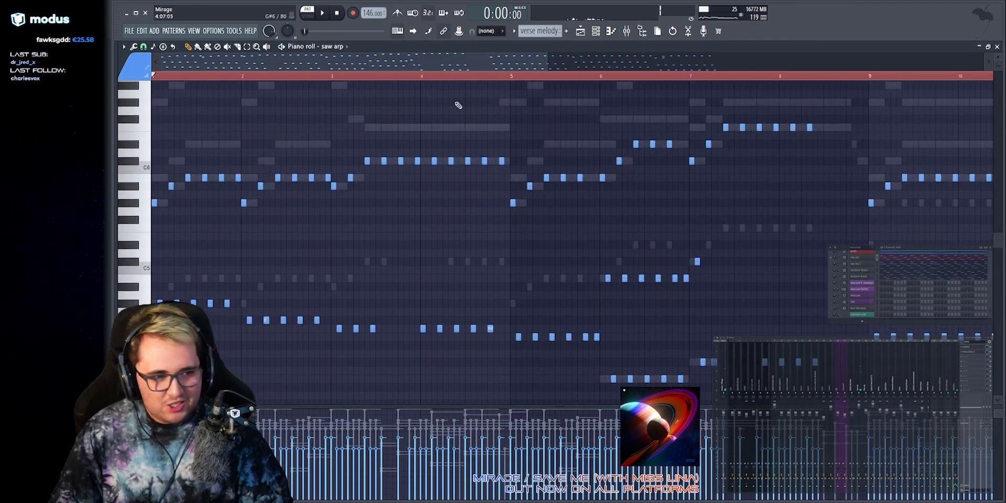
drag(444, 62, 444, 60)
scroll(571, 236, down, 3)
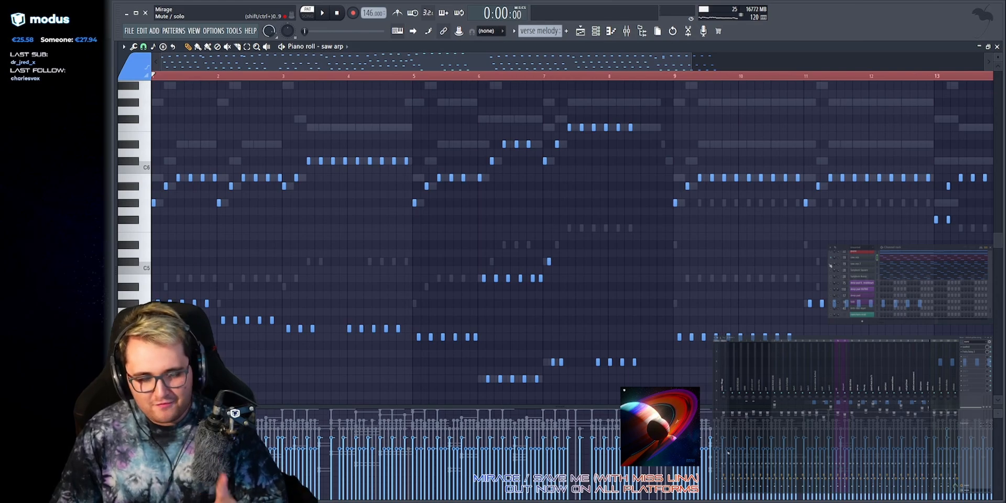
key(space)
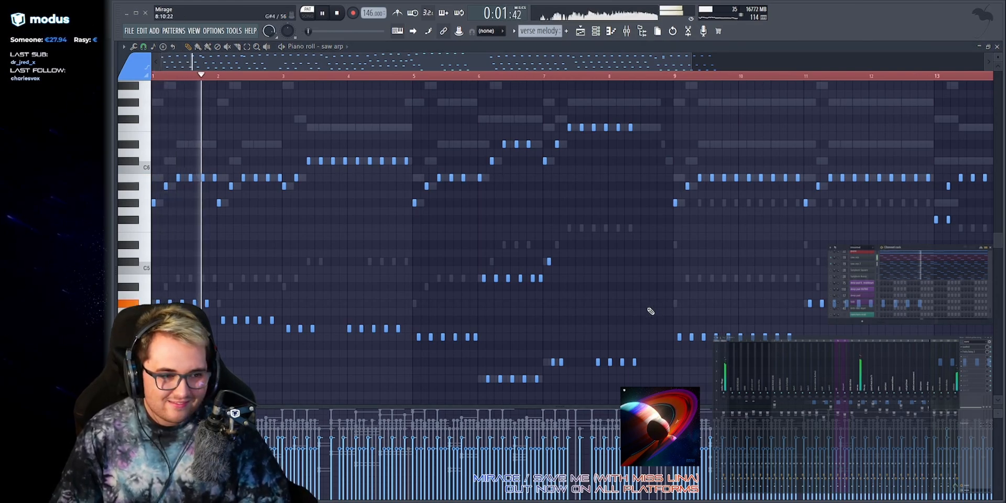
scroll(382, 62, up, 5)
key(space)
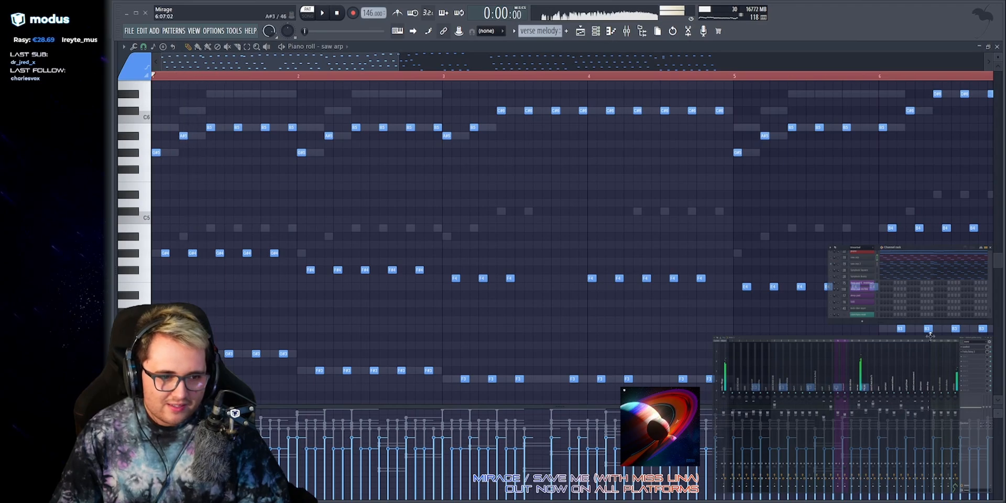
Compare the note patterns of saw arp 2 and saw arp by opening each in turn and playing the verse melody.
click(891, 269)
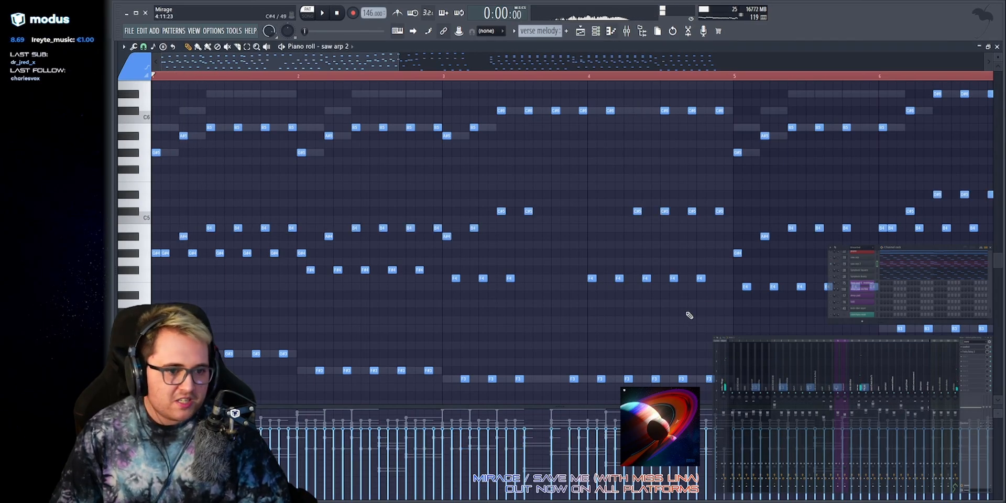
key(space)
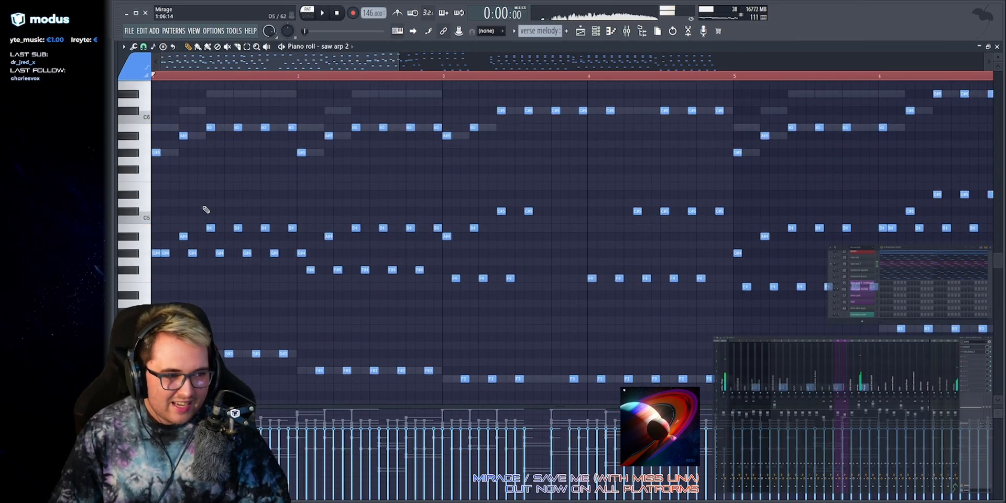
drag(191, 207, 569, 248)
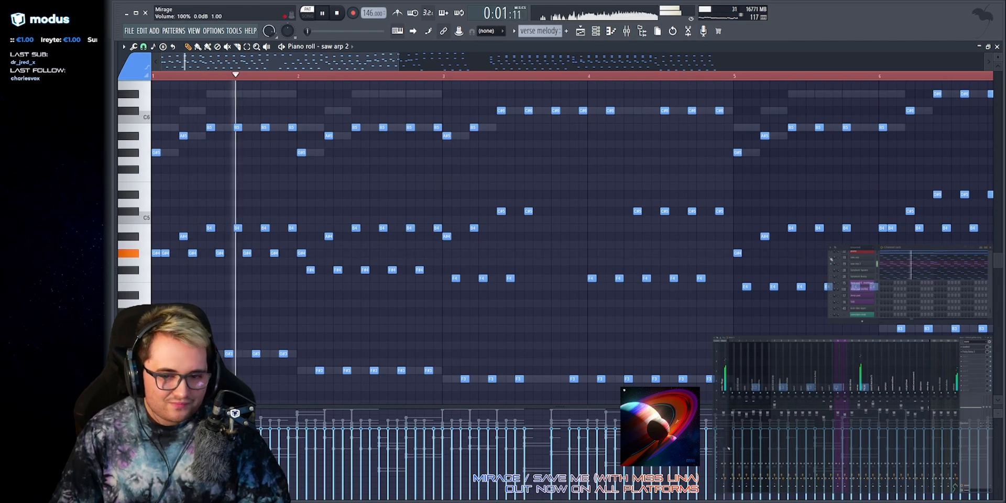
click(887, 259)
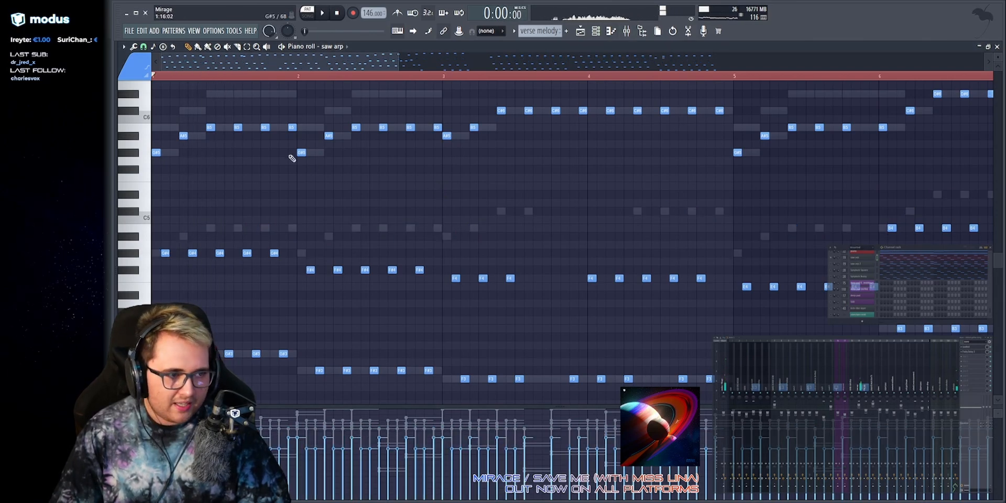
drag(157, 170, 560, 83)
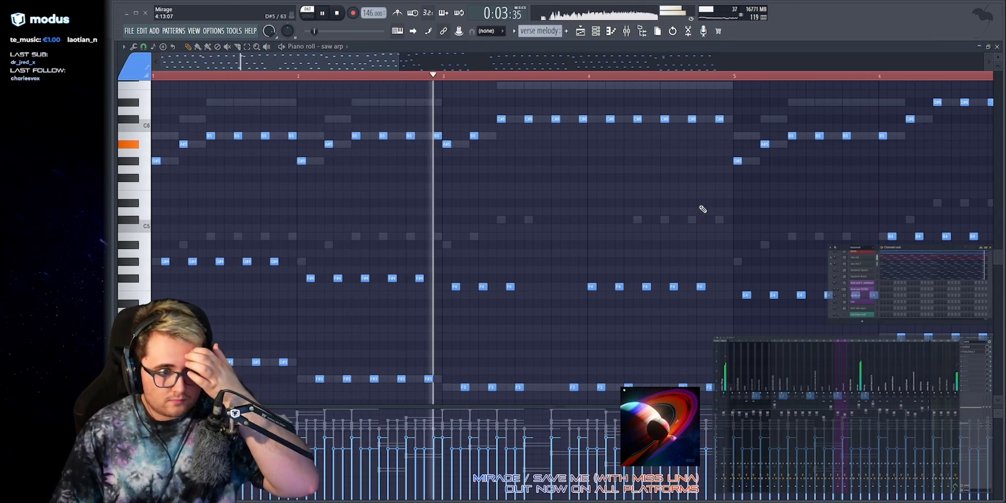
Find the piano channel, listen to it from the pattern start and open its notes in the piano roll.
scroll(893, 285, up, 3)
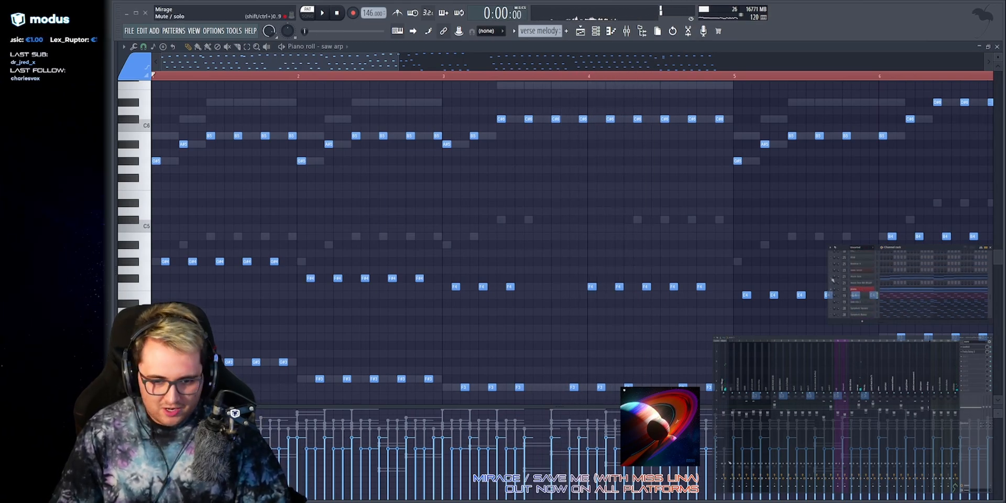
key(space)
scroll(707, 232, up, 4)
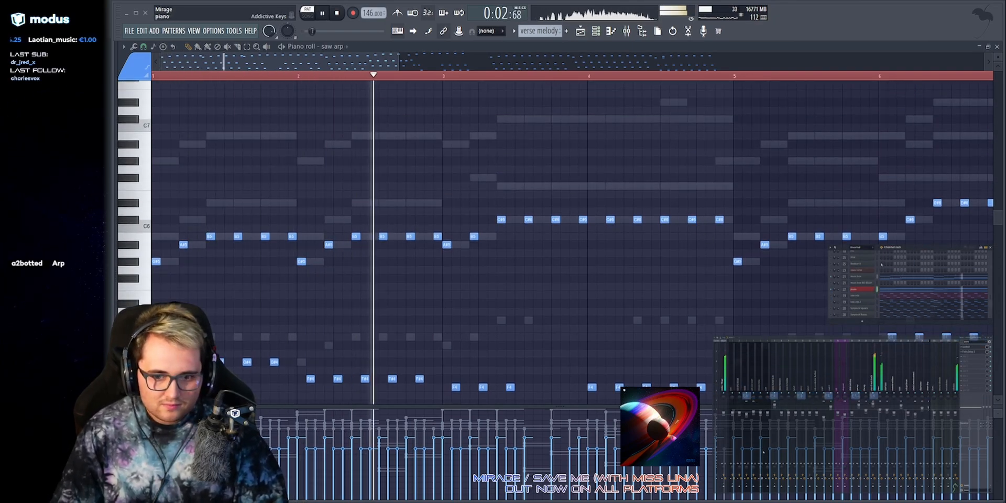
click(967, 318)
scroll(440, 66, down, 2)
key(space)
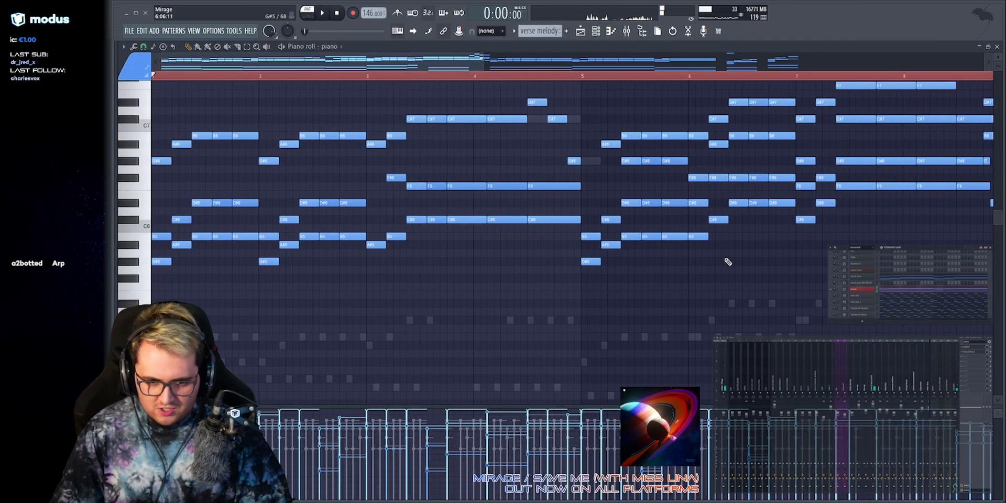
Zoom in on the piano notes and listen to their opening bars.
scroll(695, 231, up, 2)
scroll(341, 134, up, 3)
key(space)
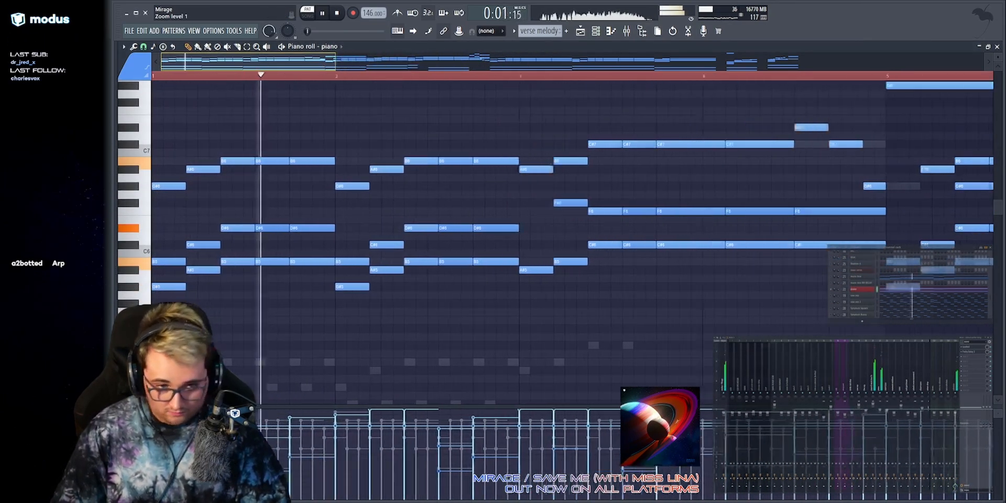
key(space)
Trace the piano's repeated rising melody notes through the first four bars of the verse melody pattern.
scroll(207, 260, up, 1)
drag(186, 181, 368, 128)
drag(363, 205, 505, 131)
drag(566, 181, 664, 143)
ctrl+click(511, 101)
scroll(396, 67, down, 1)
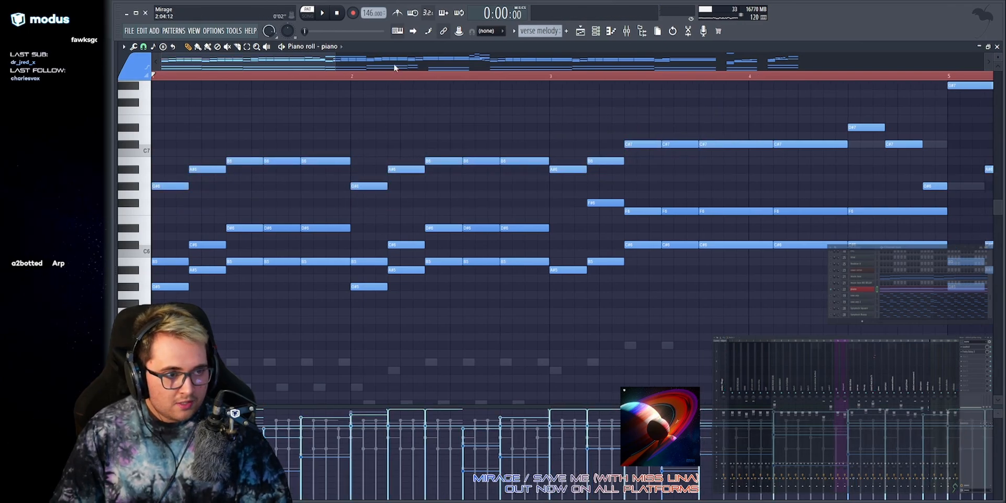
Audition the piano's opening chords in bars 1 to 3 of the verse melody pattern.
mouse_move(388, 194)
mouse_down()
mouse_move(309, 274)
mouse_move(152, 295)
mouse_up()
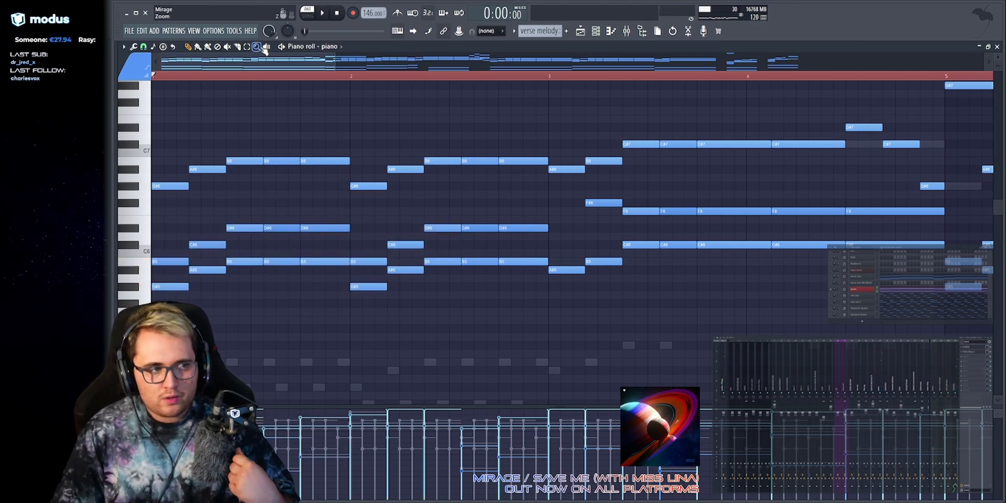
drag(179, 188, 249, 180)
drag(363, 196, 443, 180)
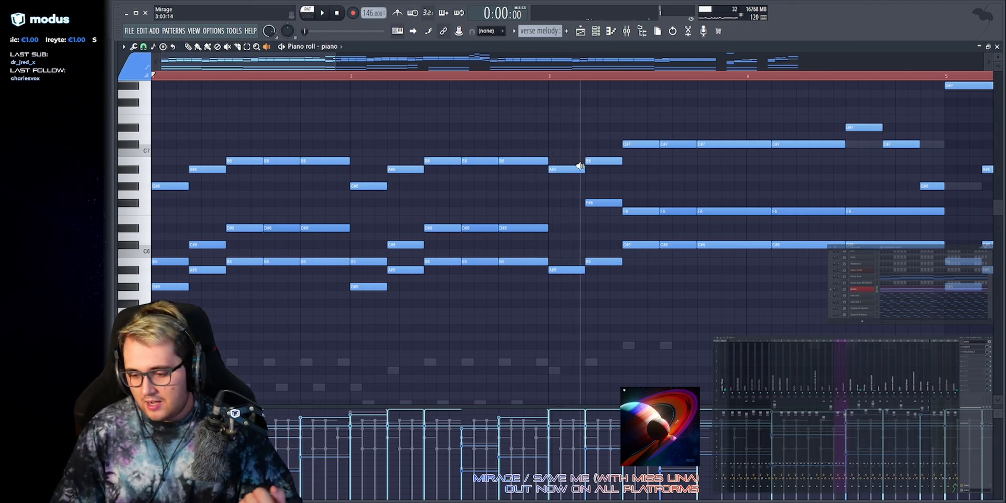
drag(569, 175, 637, 174)
scroll(226, 73, up, 2)
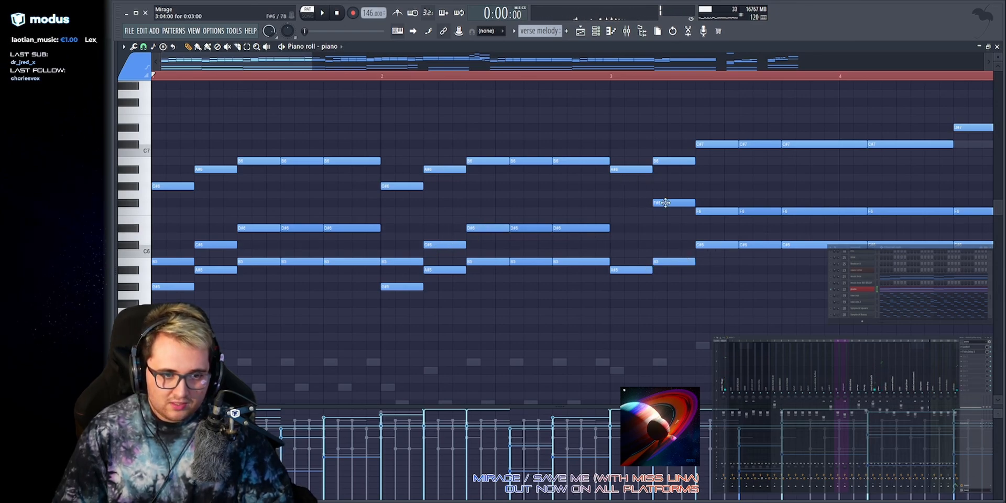
scroll(411, 102, down, 3)
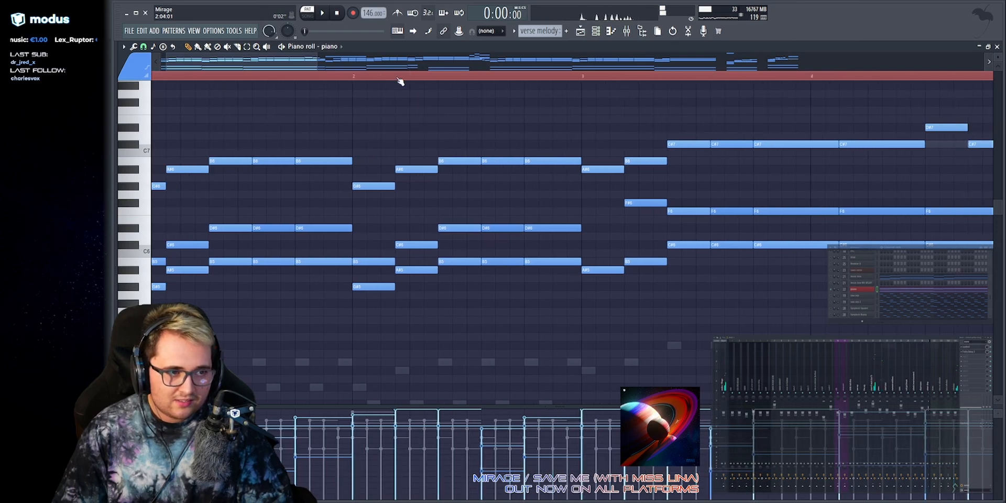
Listen to the piano from the pattern start and highlight the melody notes from late bar 4 into the long G#7.
key(space)
drag(379, 63, 338, 63)
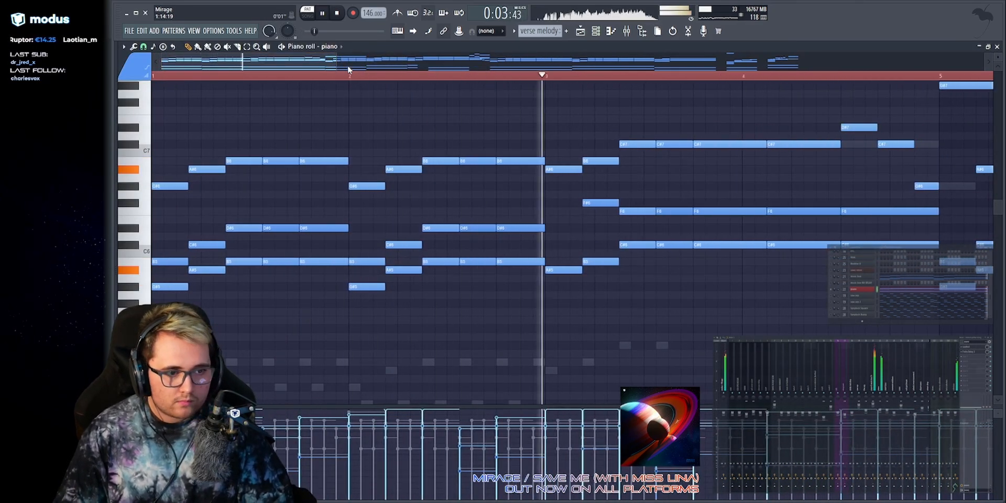
drag(372, 63, 407, 63)
scroll(451, 180, up, 4)
scroll(468, 194, down, 3)
drag(429, 99, 541, 214)
key(space)
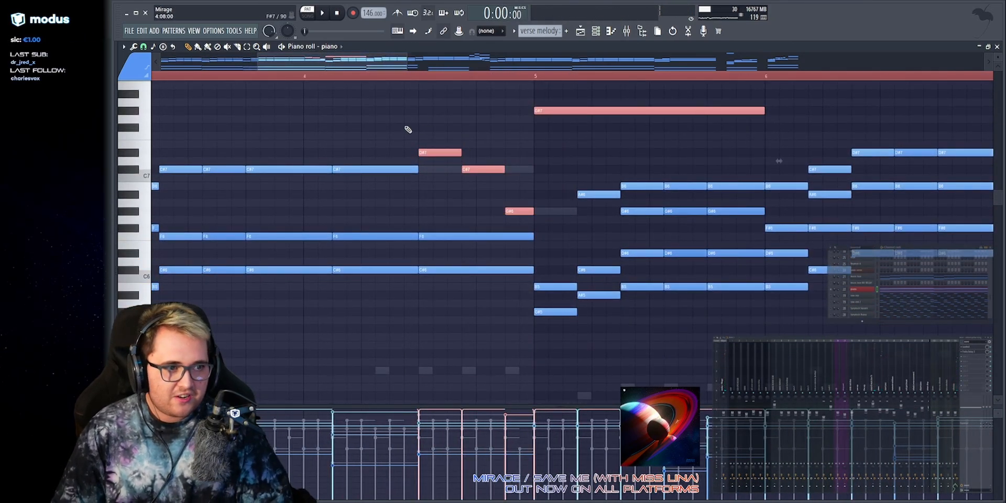
Play the piano from bar 4, view the music box notes in the same bars, and reopen the piano's notes.
click(335, 78)
key(space)
key(space)
right_click(448, 172)
right_click(449, 172)
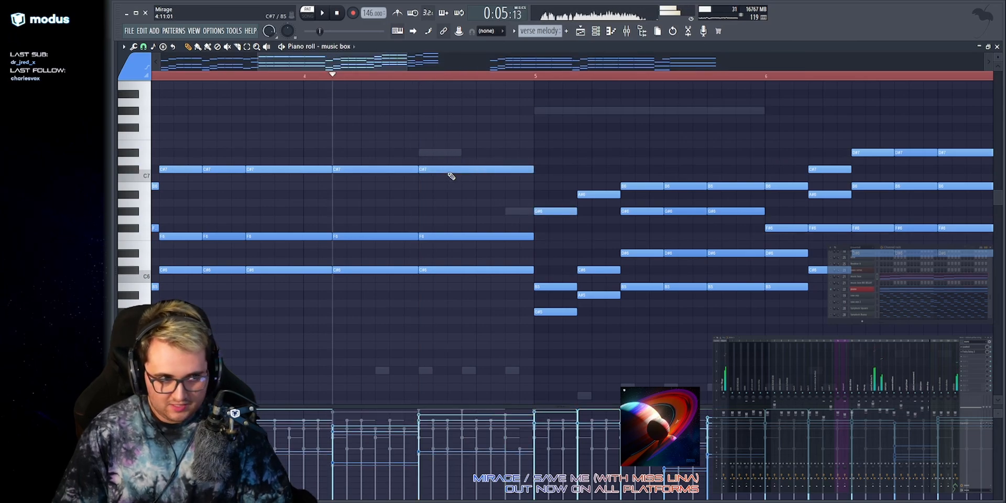
click(861, 289)
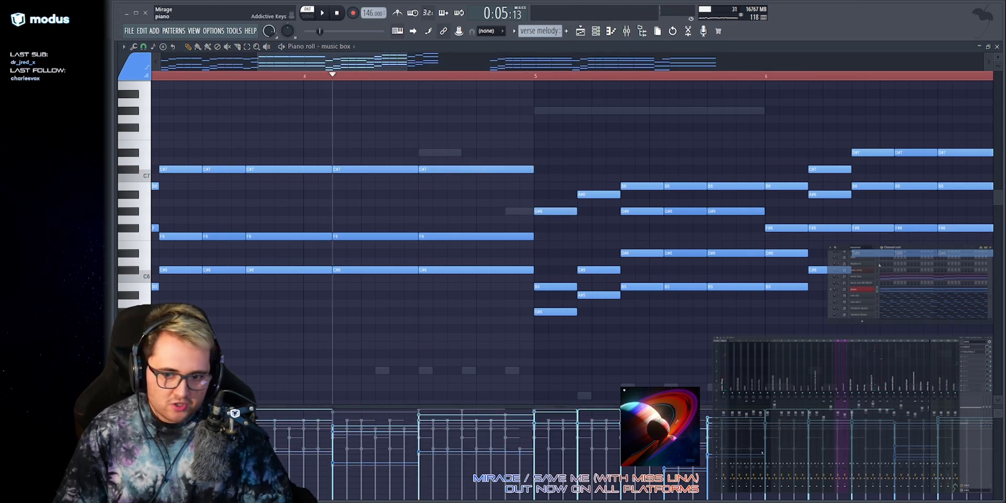
Listen to the piano's transition from bar 4 into the long G#7 note in bar 5.
key(space)
mouse_move(343, 62)
mouse_down()
mouse_move(463, 61)
mouse_move(404, 63)
mouse_up()
key(space)
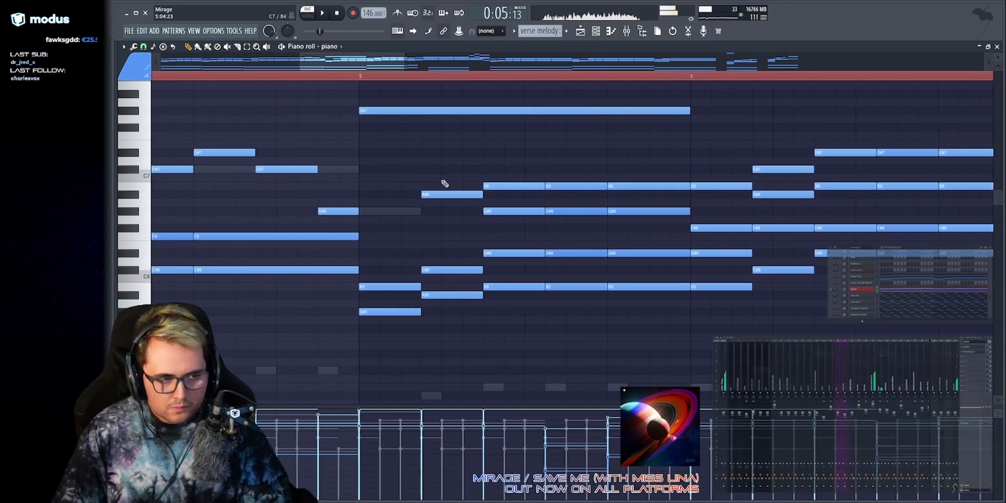
Try a G#6 note at the start of bar 5 in the piano part, listen, and delete it.
click(371, 211)
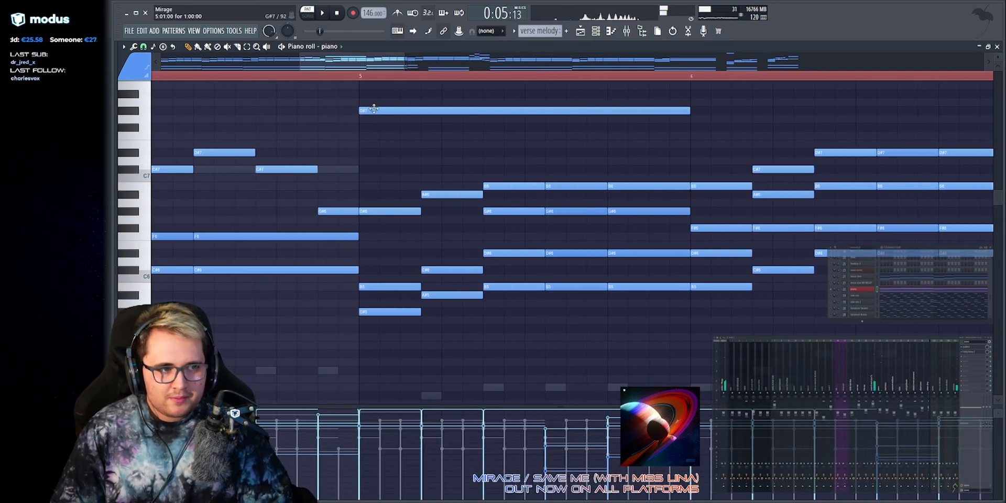
scroll(355, 116, up, 3)
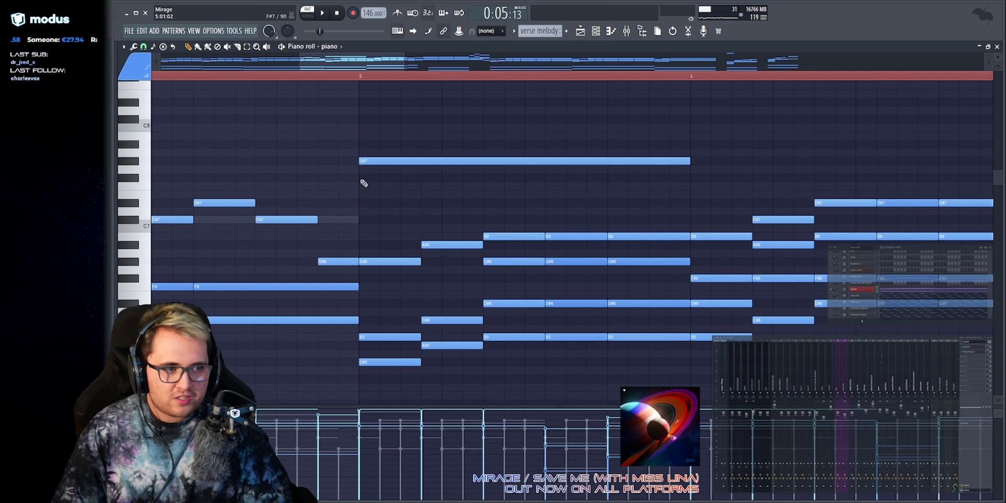
key(space)
right_click(385, 261)
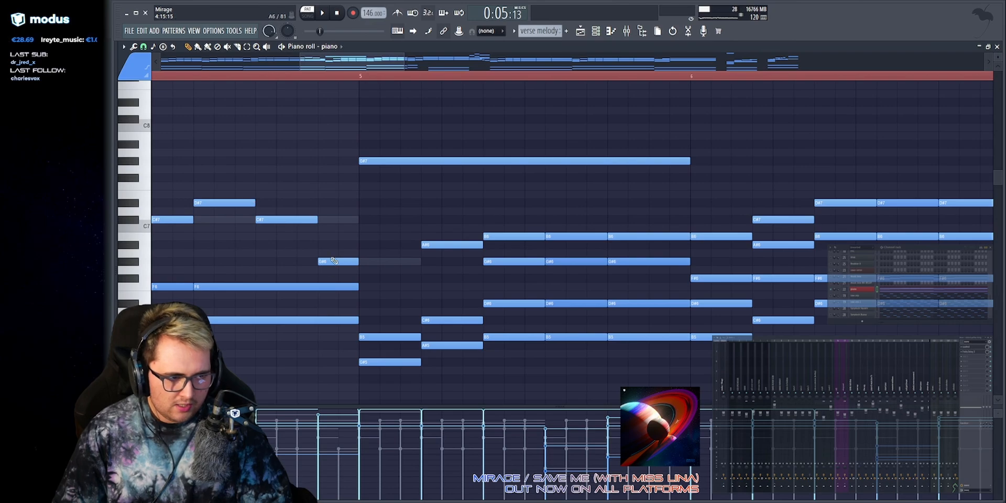
Play the piano again from bar 4 and follow its notes through bars 5 and 6.
key(space)
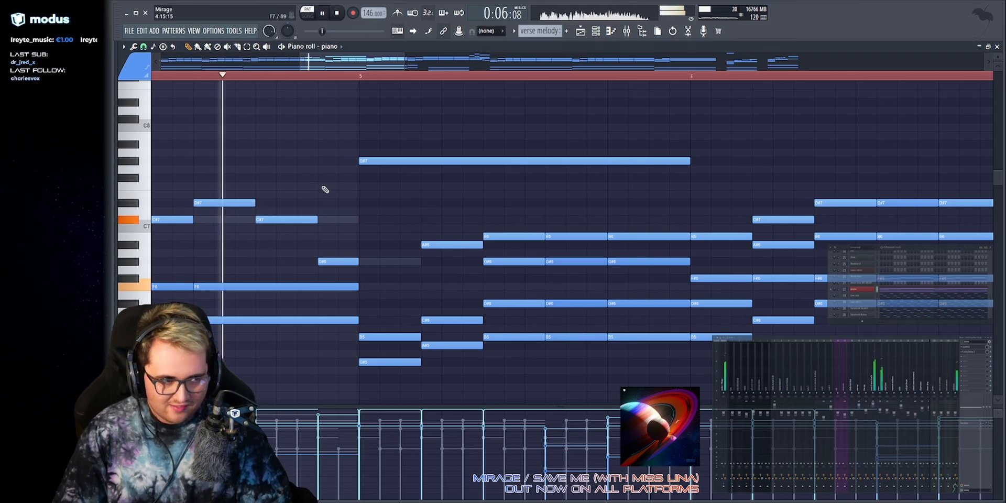
key(space)
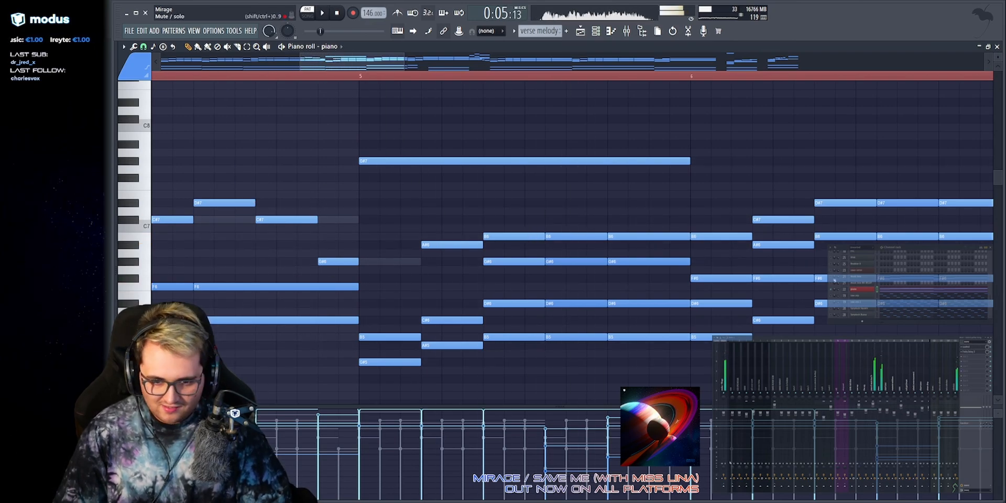
key(space)
drag(403, 61, 475, 63)
scroll(557, 250, down, 2)
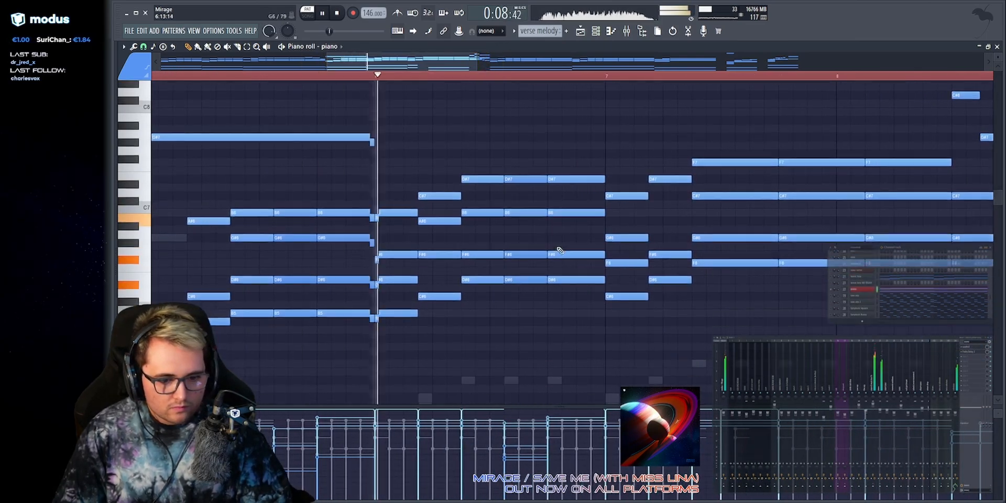
scroll(450, 137, up, 1)
Return to the first phrase, trace the bar 3 piano notes, and play them from bar 3 into bar 5.
drag(327, 62, 174, 62)
key(space)
scroll(411, 62, up, 5)
drag(374, 140, 519, 230)
click(371, 77)
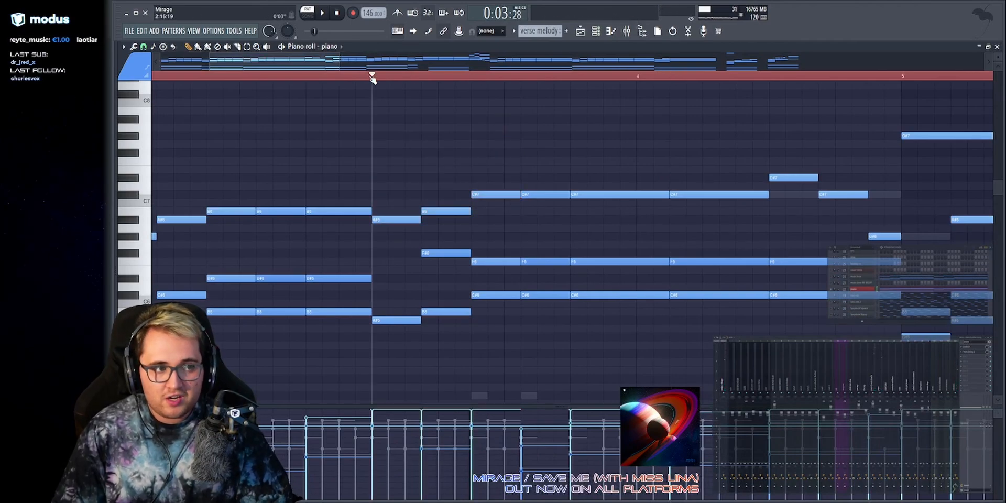
key(space)
drag(341, 63, 429, 64)
key(space)
Play the piano's second phrase from bar 5 and compare its note layout with the first four bars.
click(517, 76)
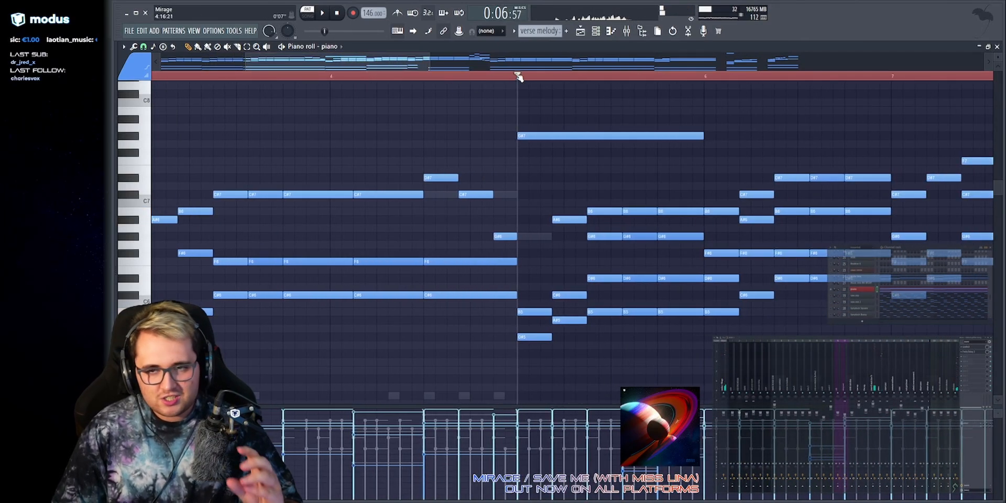
scroll(545, 64, up, 2)
key(space)
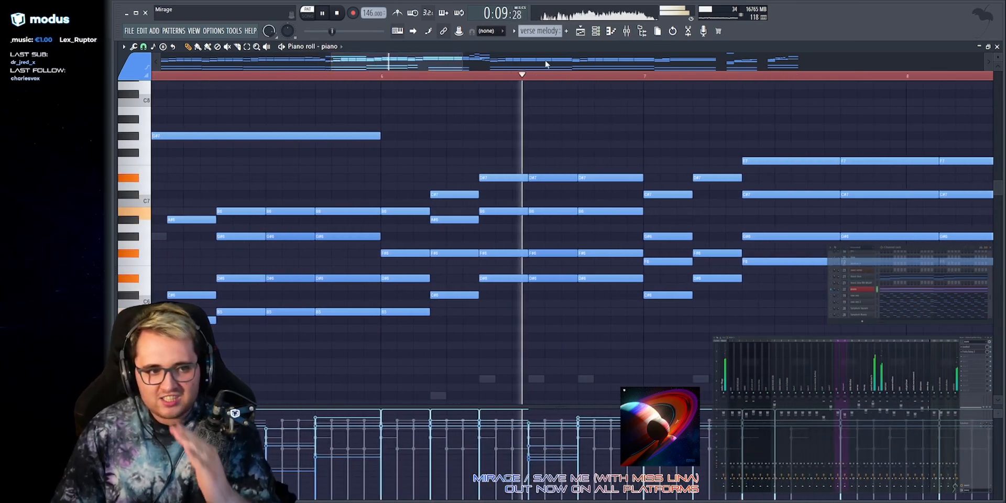
scroll(568, 63, down, 1)
key(space)
scroll(568, 63, down, 4)
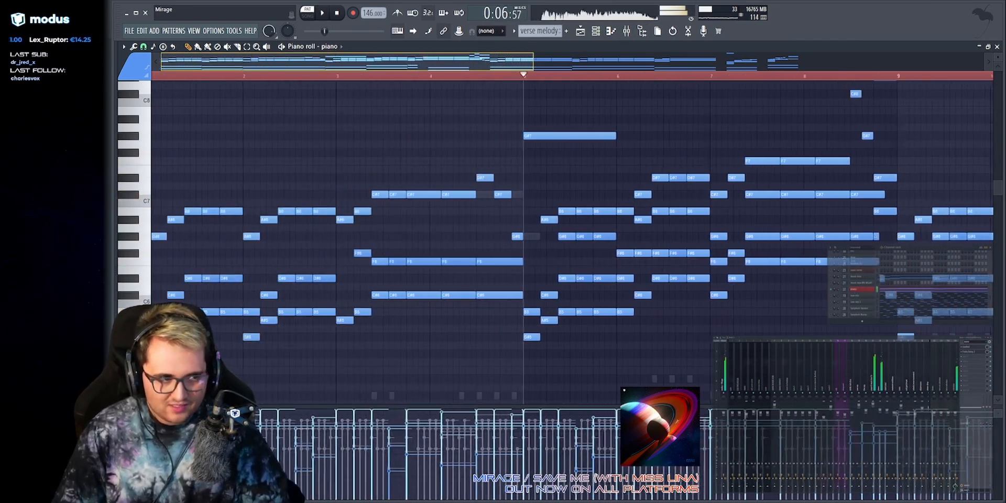
scroll(568, 64, up, 1)
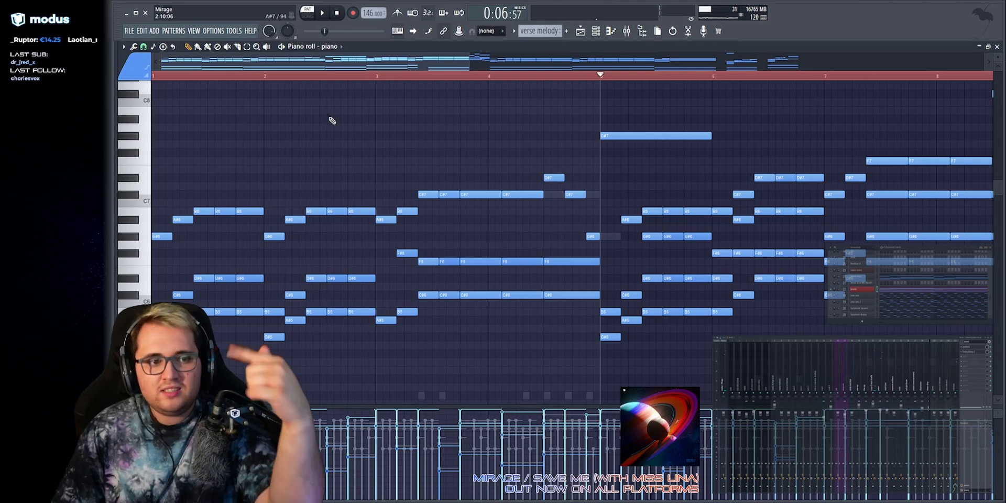
drag(440, 62, 532, 71)
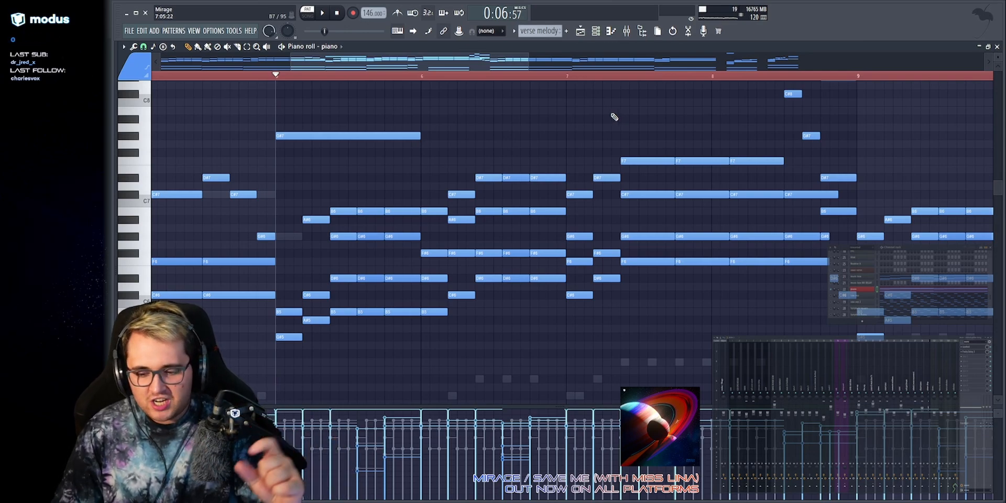
Listen to the piano fill at the end of bar 8 and trace its leaping notes.
key(space)
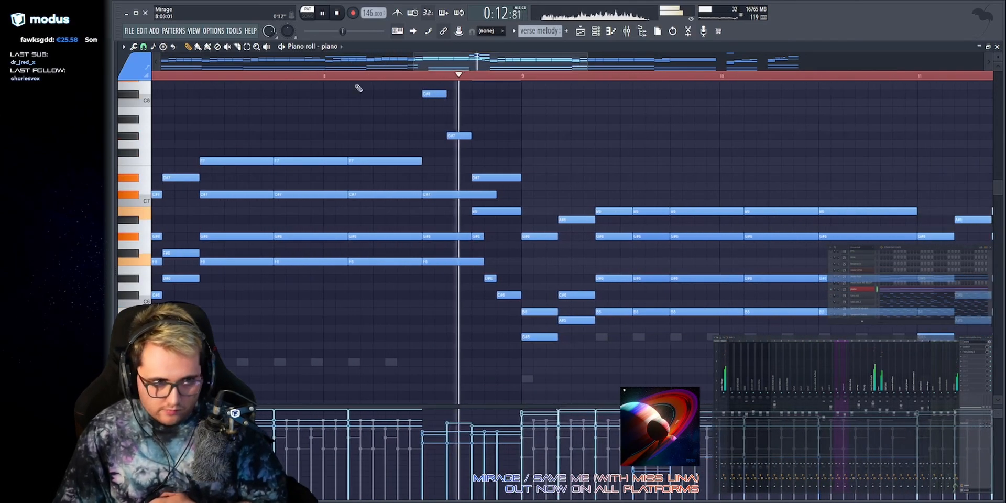
key(space)
drag(429, 89, 509, 349)
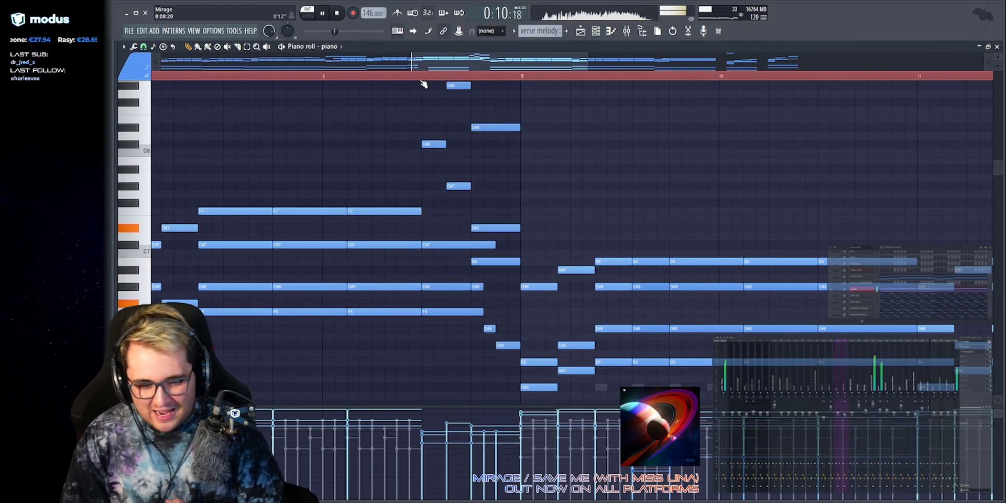
key(space)
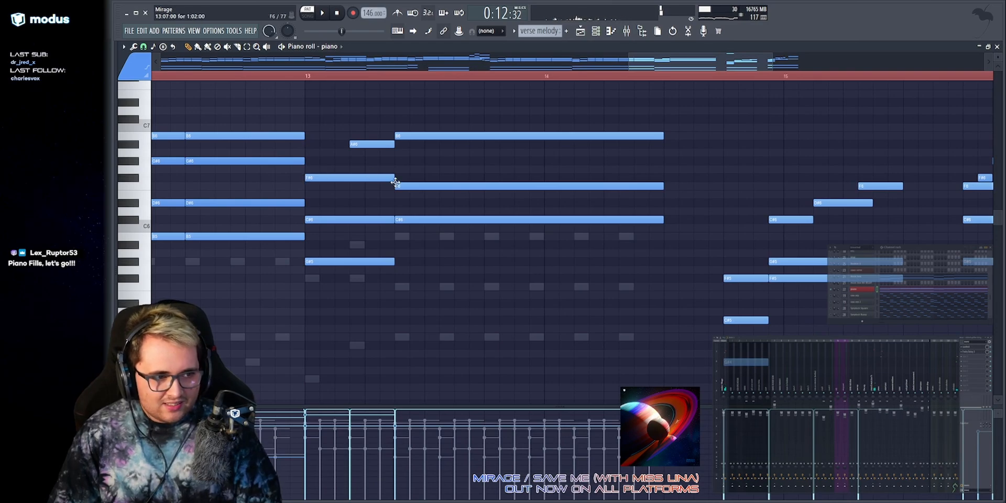
Audition the long piano chord in bar 13, try it with an added G#6, and delete that note.
click(406, 136)
click(423, 186)
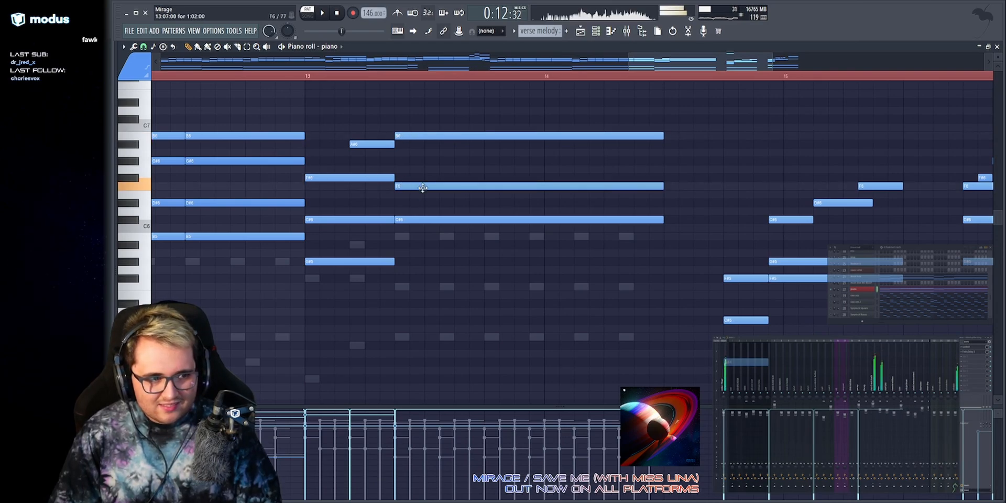
drag(434, 198, 523, 111)
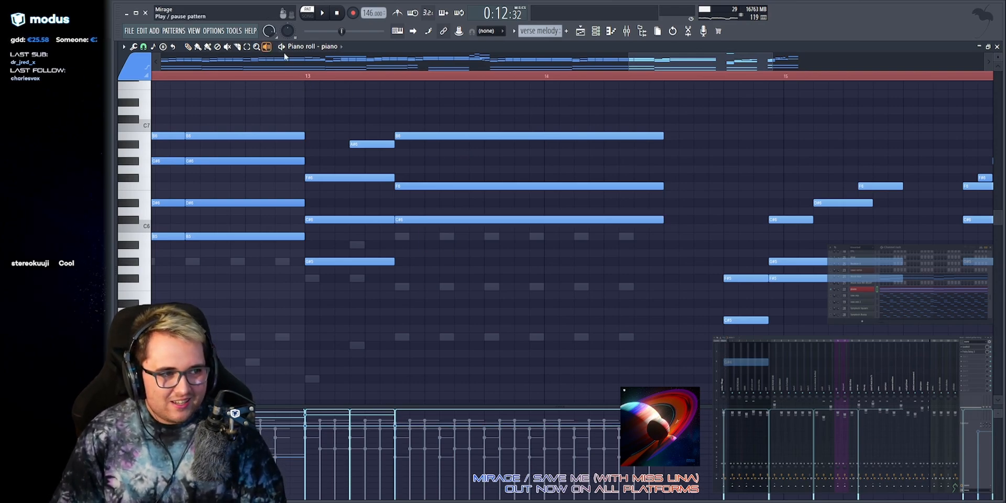
click(447, 146)
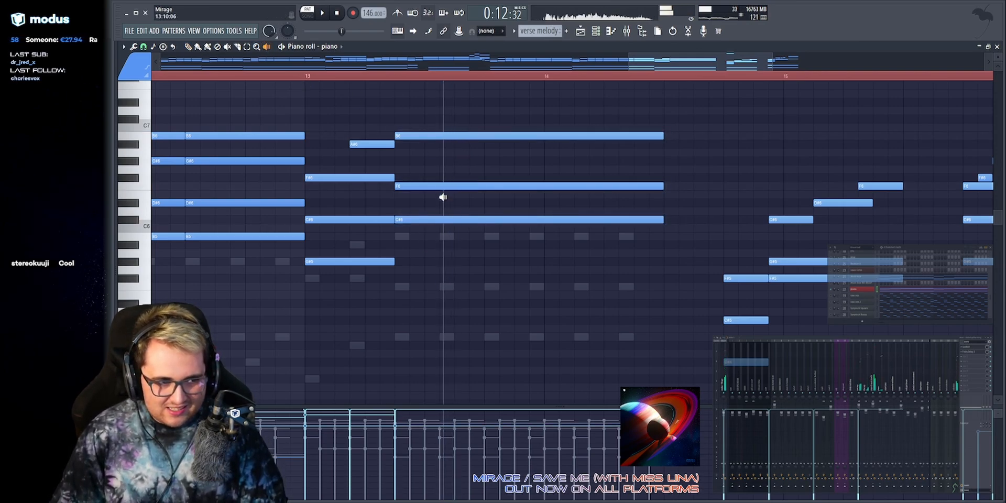
click(395, 161)
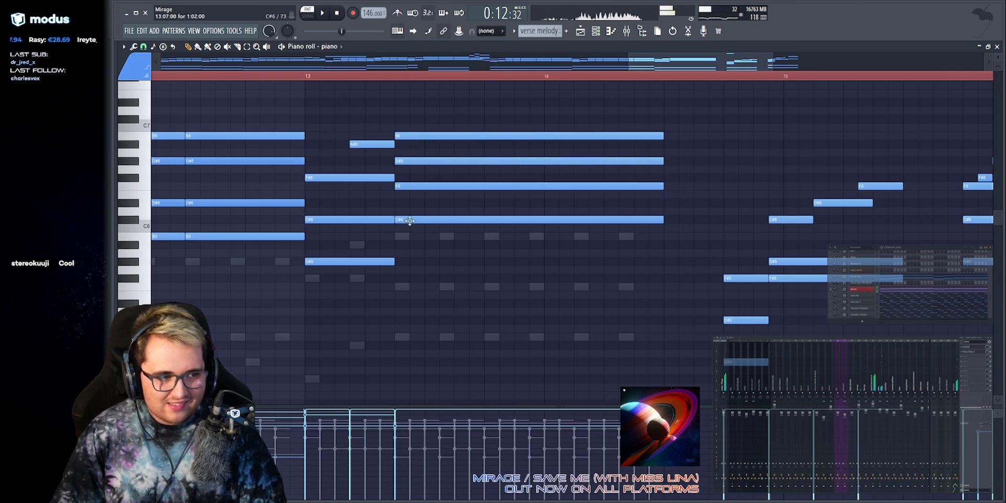
right_click(428, 159)
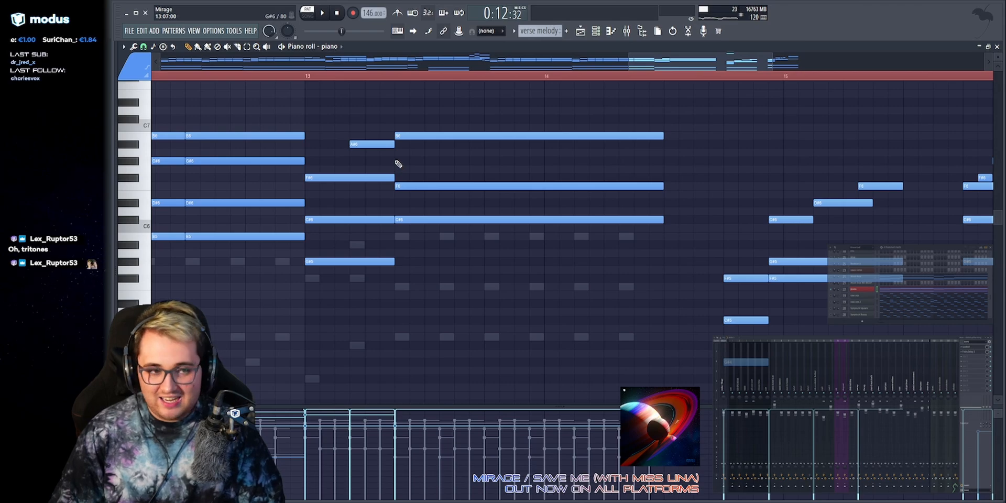
Play the piano chords from bar 13 into bar 14 in the piano roll.
click(398, 161)
right_click(400, 163)
key(space)
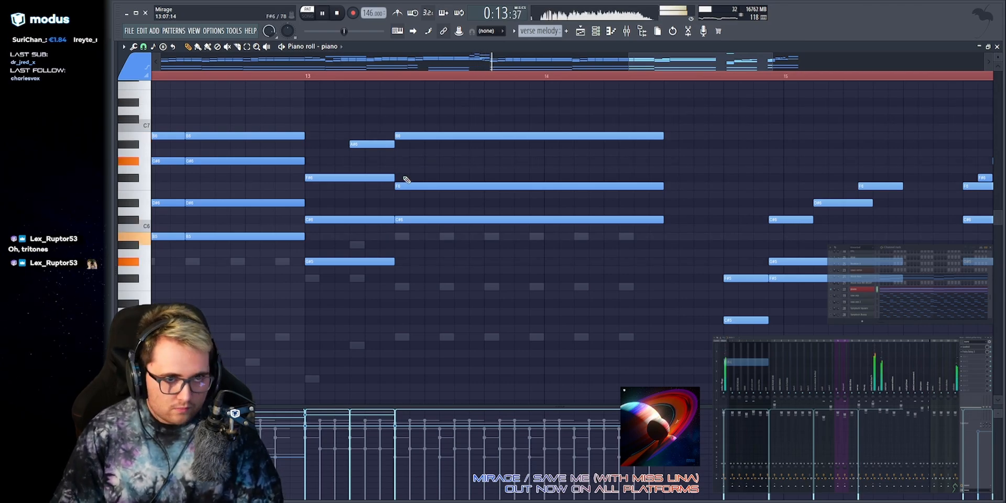
click(307, 76)
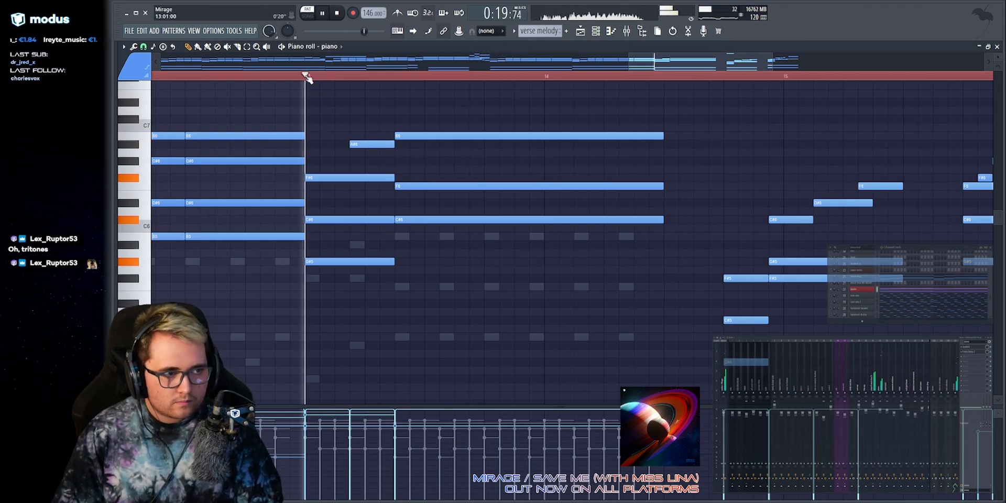
scroll(294, 189, up, 1)
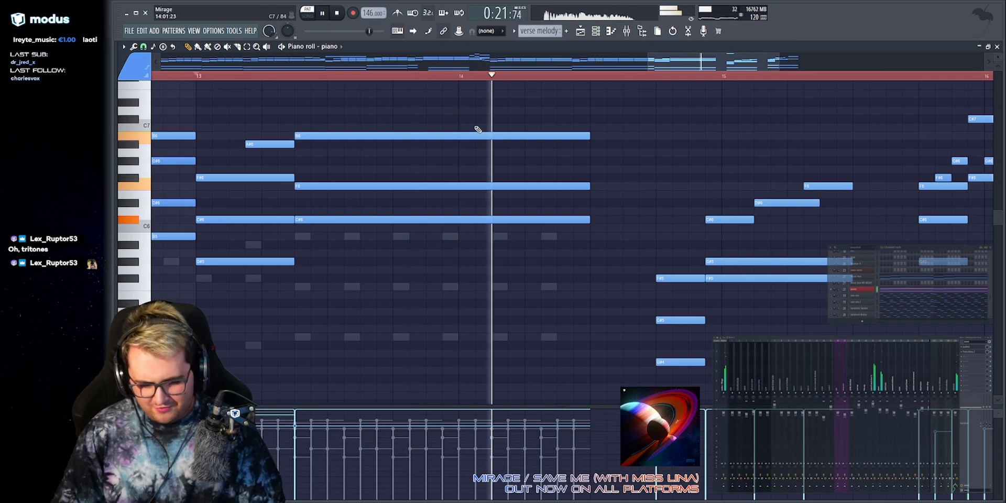
key(space)
key(space)
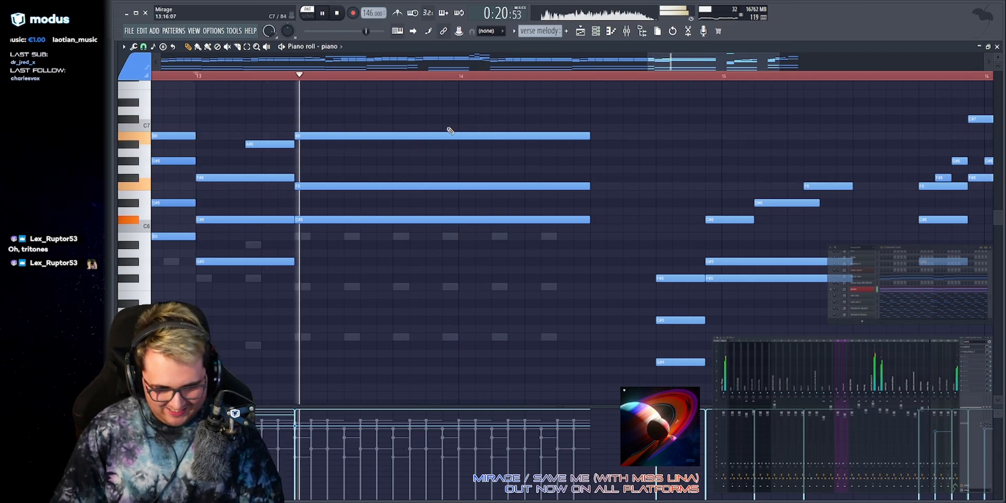
Play from the start of bar 13's long held chord and select its two upper notes to point them out.
click(295, 76)
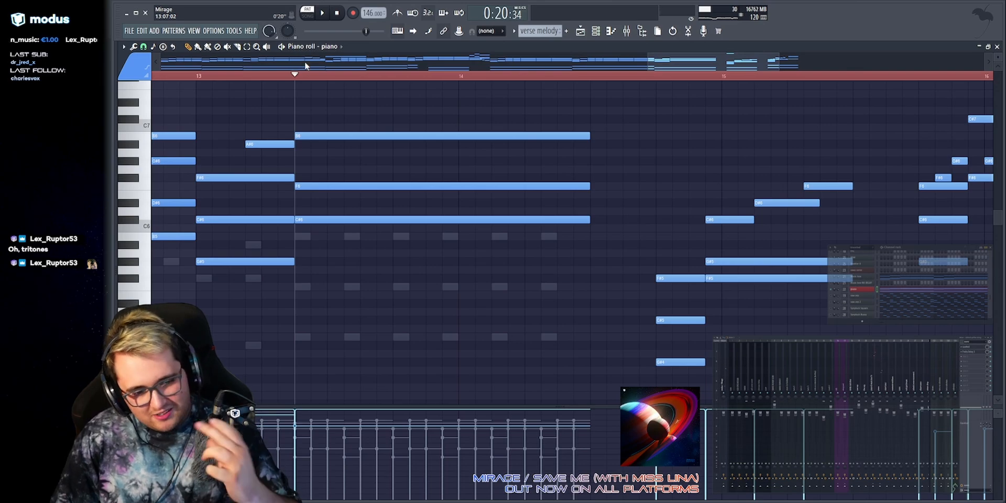
key(space)
scroll(422, 152, down, 2)
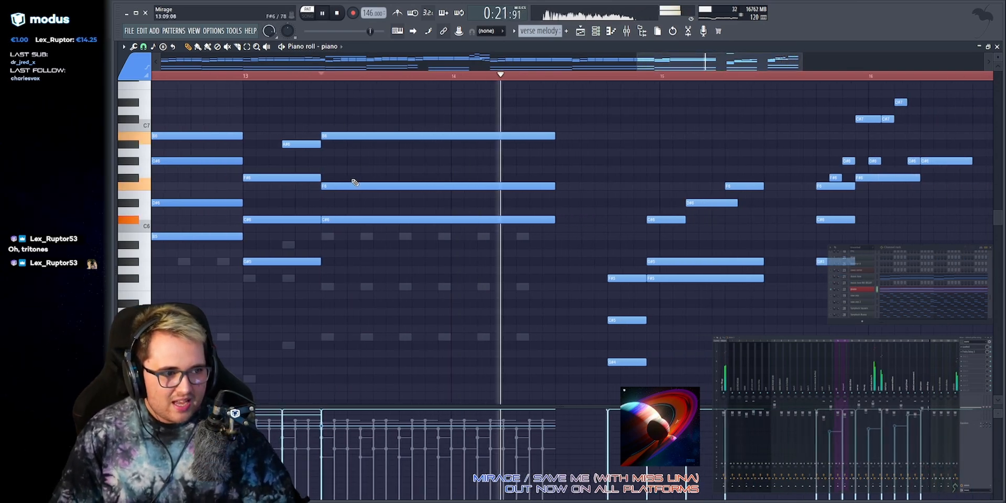
drag(335, 200, 406, 101)
key(space)
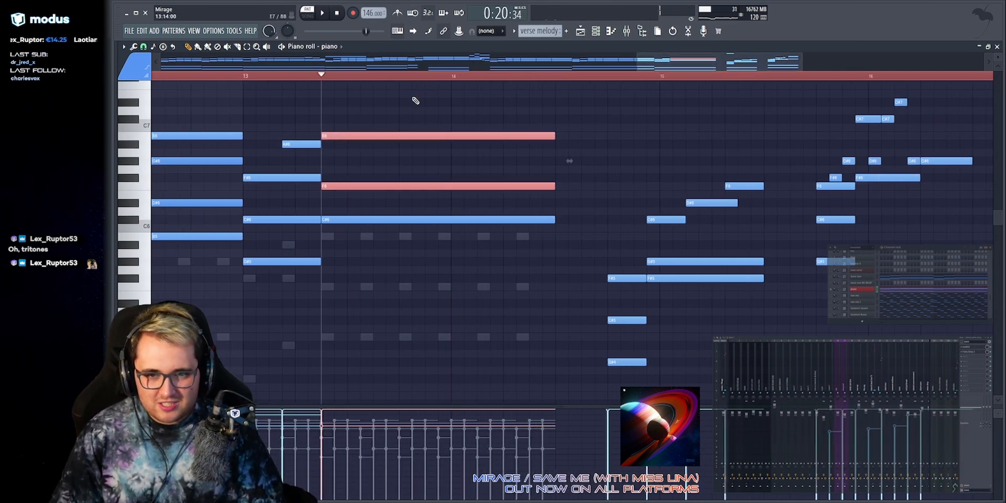
key(space)
scroll(487, 190, right, 2)
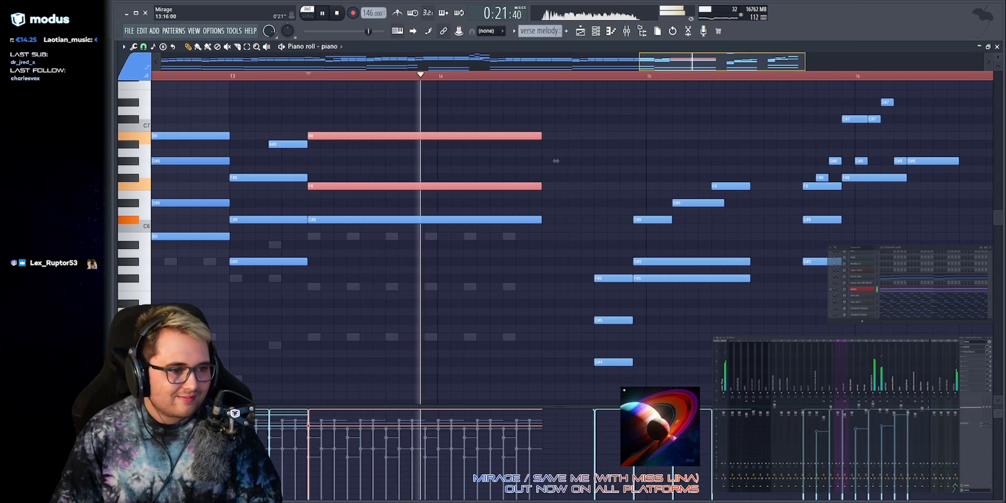
Examine the low octave bass notes under the bar 13 chord while playing the passage.
key(space)
scroll(328, 183, down, 8)
drag(259, 157, 306, 159)
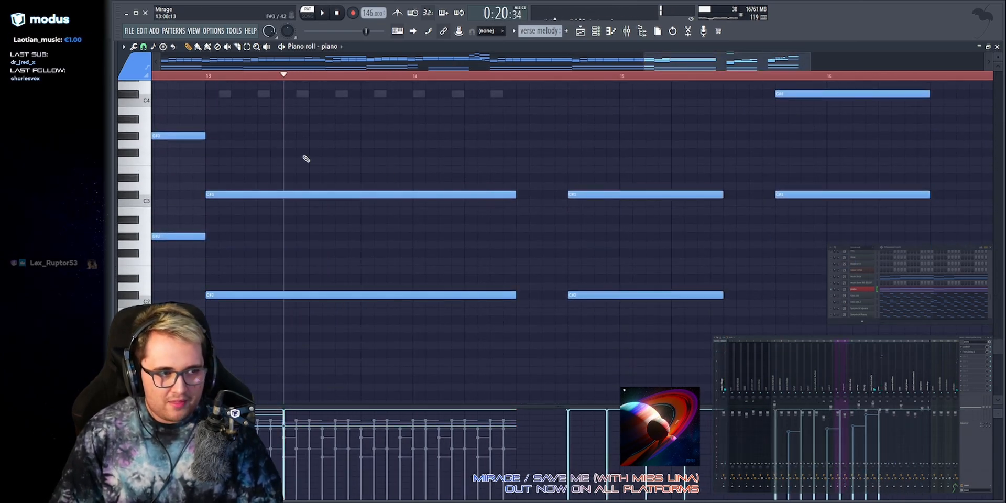
key(space)
scroll(473, 89, down, 1)
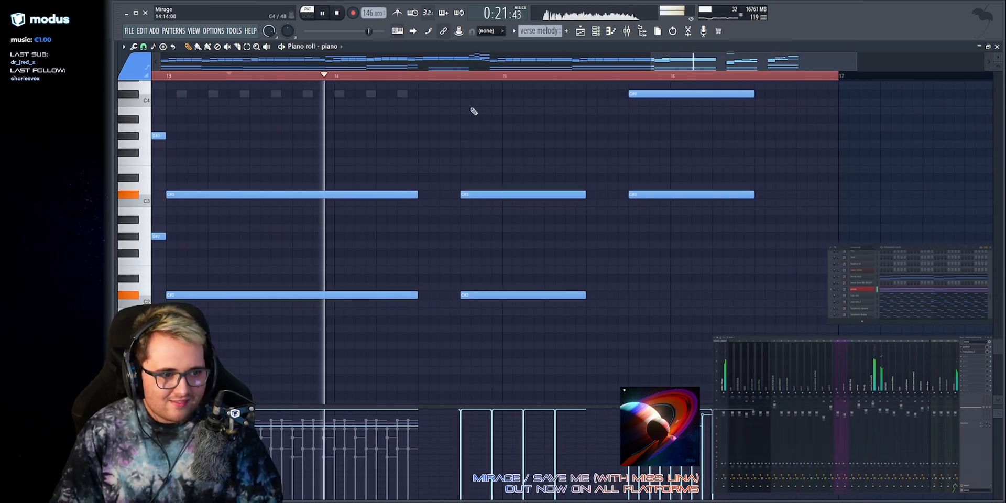
Follow the playback through the rising high notes of bars 15 and 16, and stop it at the end of the run.
scroll(466, 157, up, 4)
scroll(464, 210, up, 5)
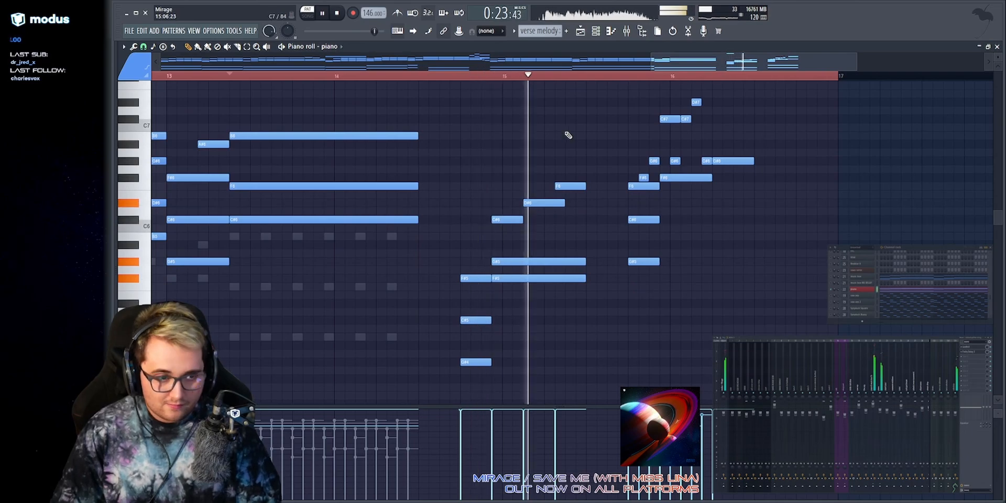
scroll(602, 131, up, 7)
scroll(629, 209, down, 12)
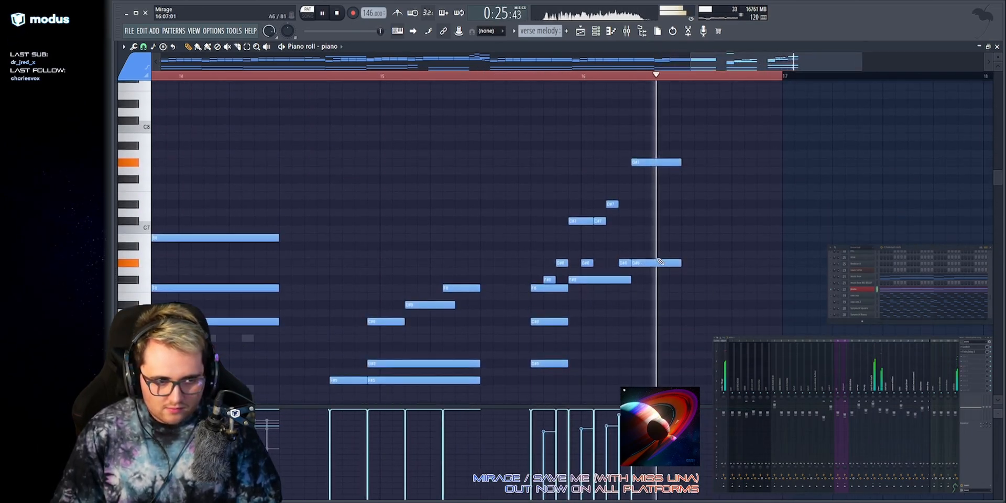
key(space)
Examine the lower notes of the piano fills and play them from just before bar 15.
scroll(639, 245, down, 9)
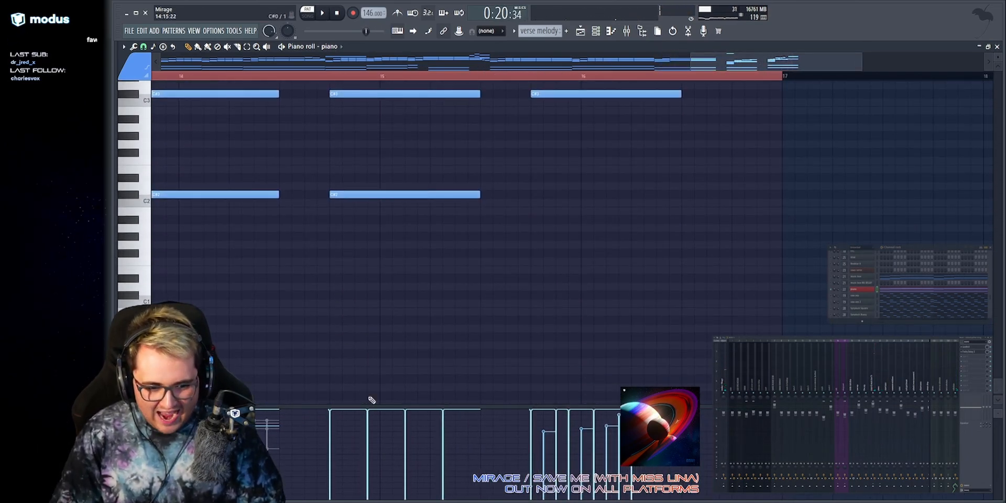
scroll(664, 381, up, 10)
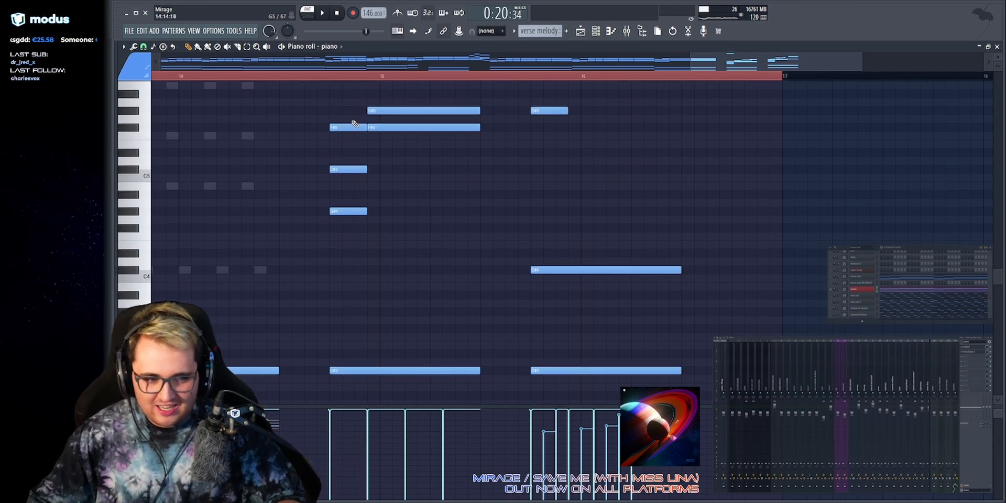
click(320, 77)
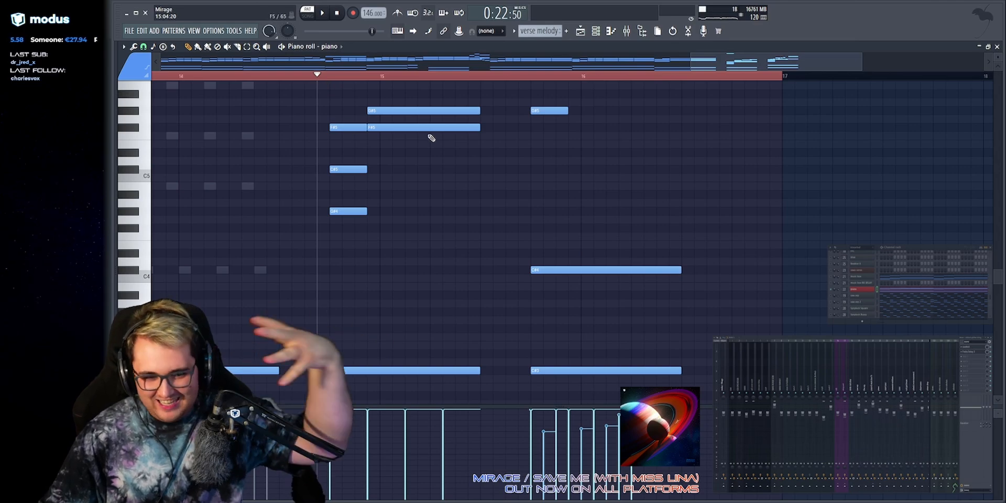
key(space)
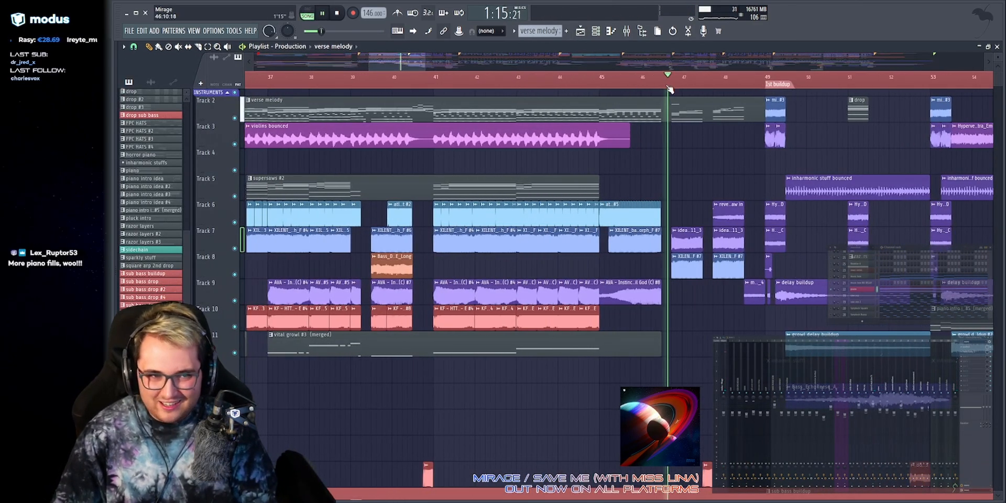
Play the piano fills in the playlist from about bar 46 toward the 1st buildup marker.
scroll(785, 236, up, 5)
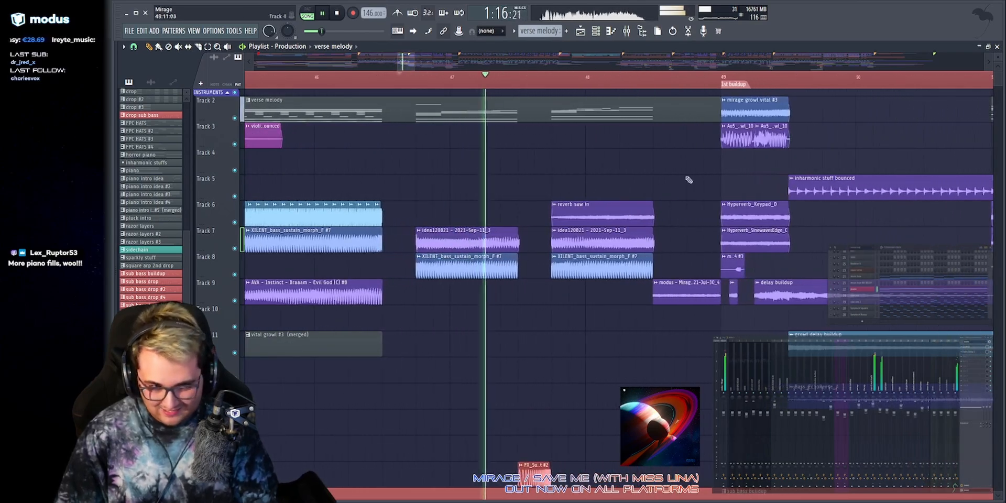
key(space)
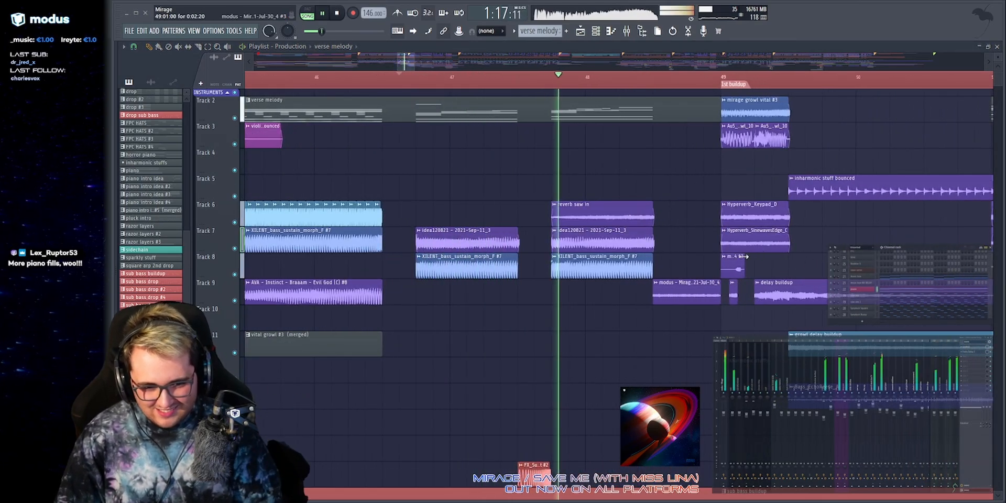
key(space)
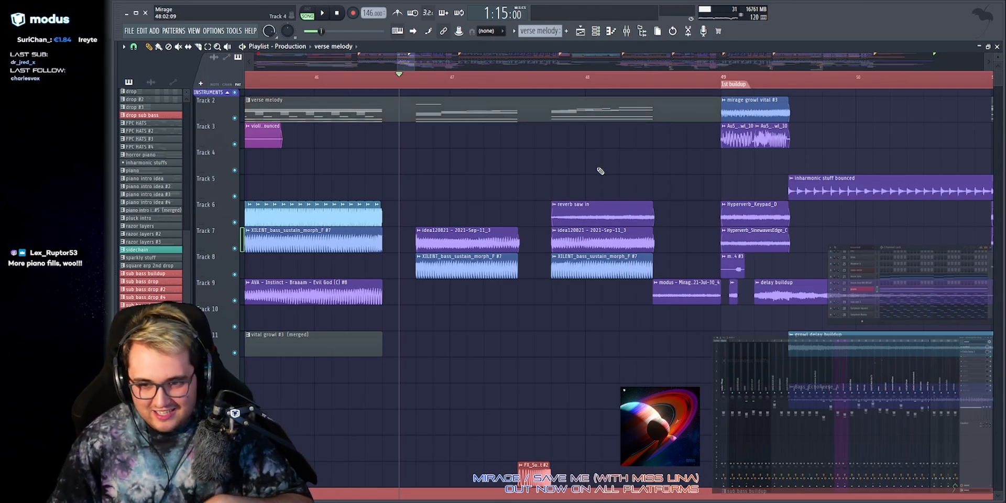
Solo Track 3 with the bounced violins and set the playback position just before the verse marker at bar 33.
drag(665, 58, 661, 80)
right_click(234, 144)
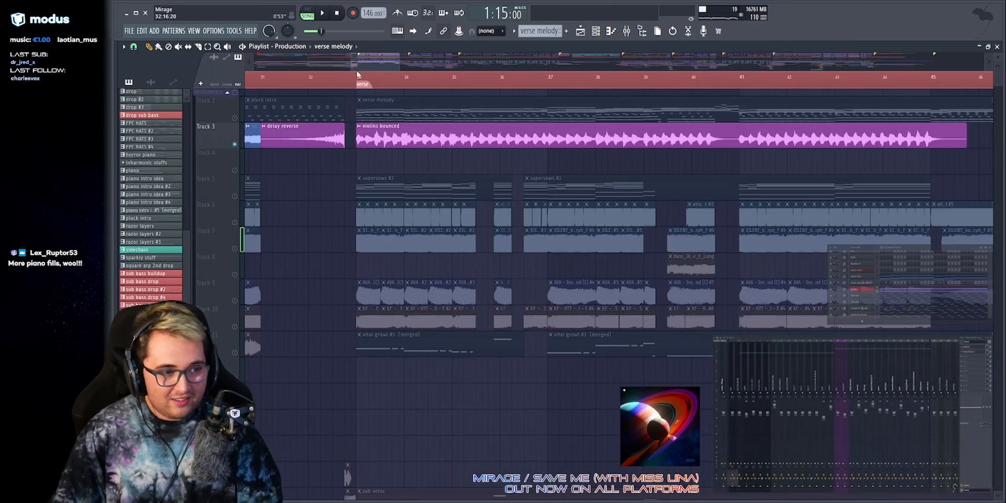
click(351, 77)
Find the violins channel in the channel rack and open its Kontakt instrument.
scroll(885, 299, up, 3)
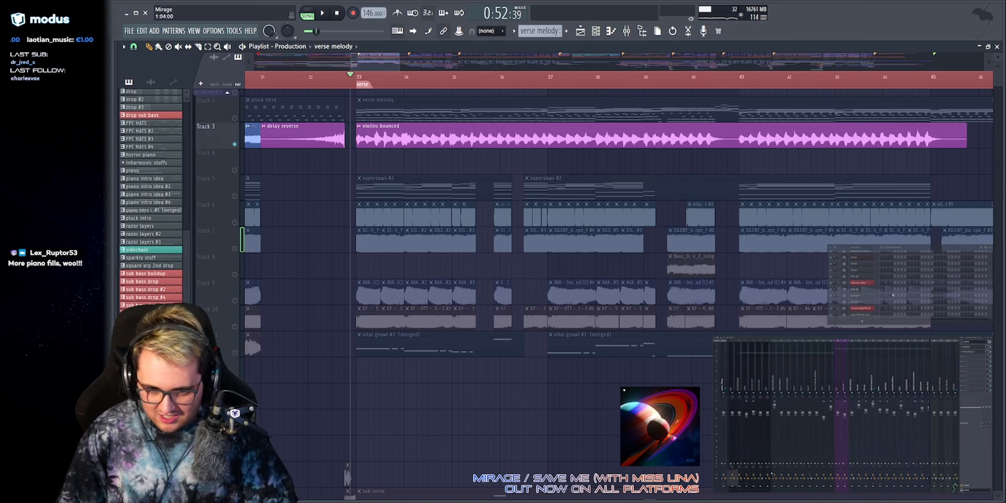
scroll(878, 279, up, 3)
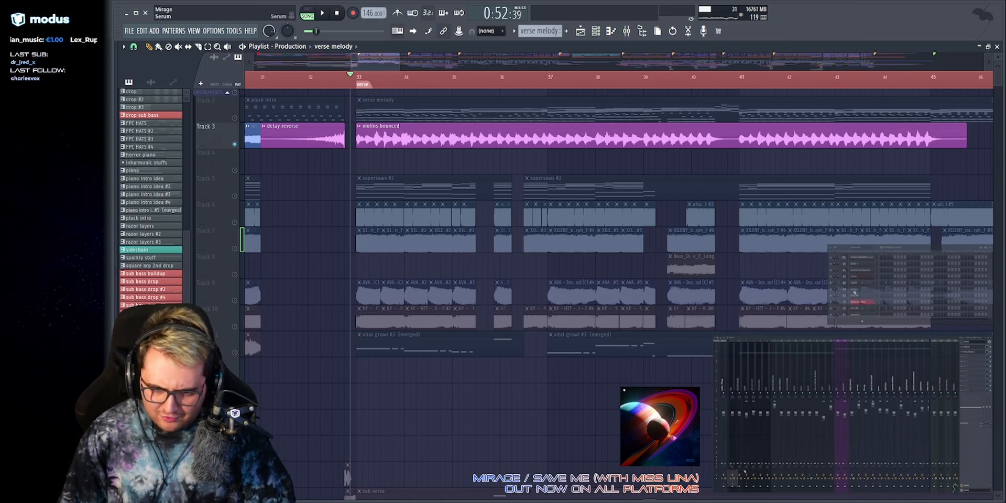
scroll(864, 288, up, 3)
click(861, 288)
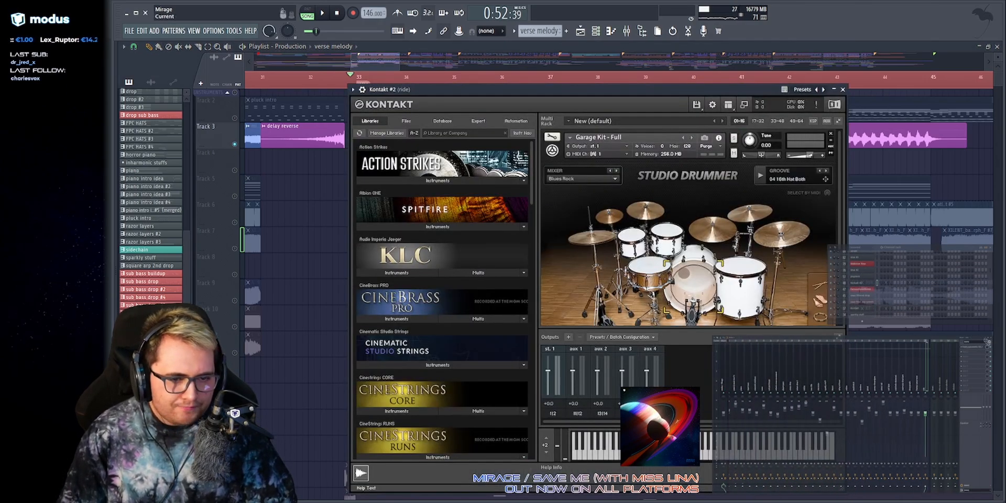
click(861, 289)
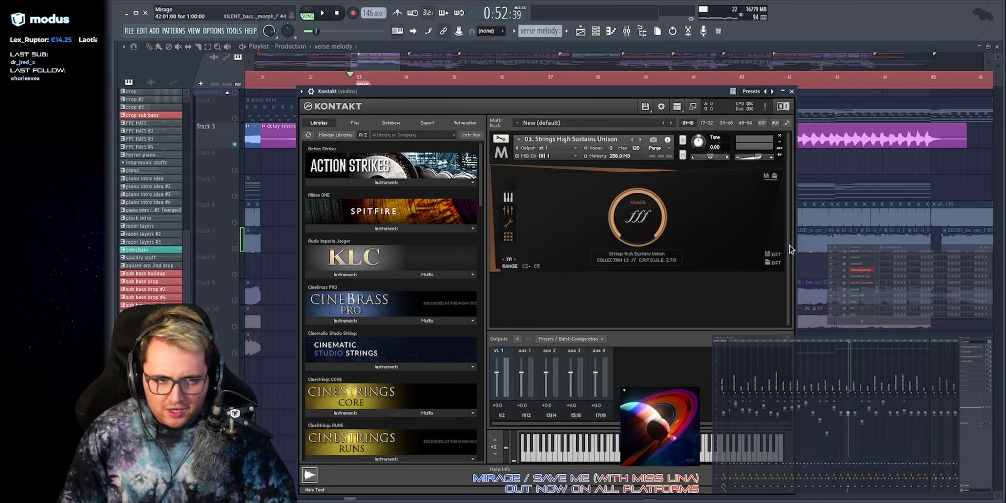
Audition the Strings High Sustains Unison patch in Kontakt, look through the channel rack and close the instrument window.
drag(567, 93, 558, 87)
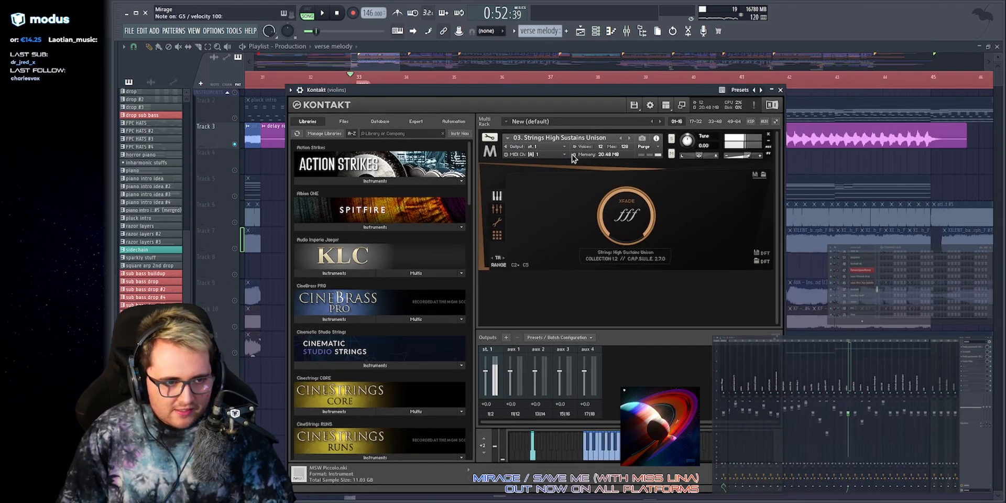
scroll(885, 286, down, 2)
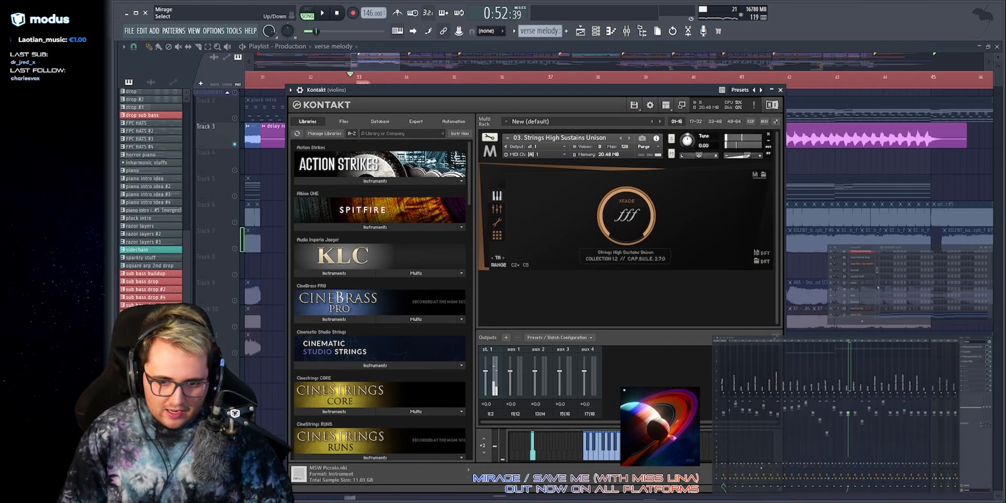
scroll(895, 281, down, 3)
scroll(897, 281, down, 5)
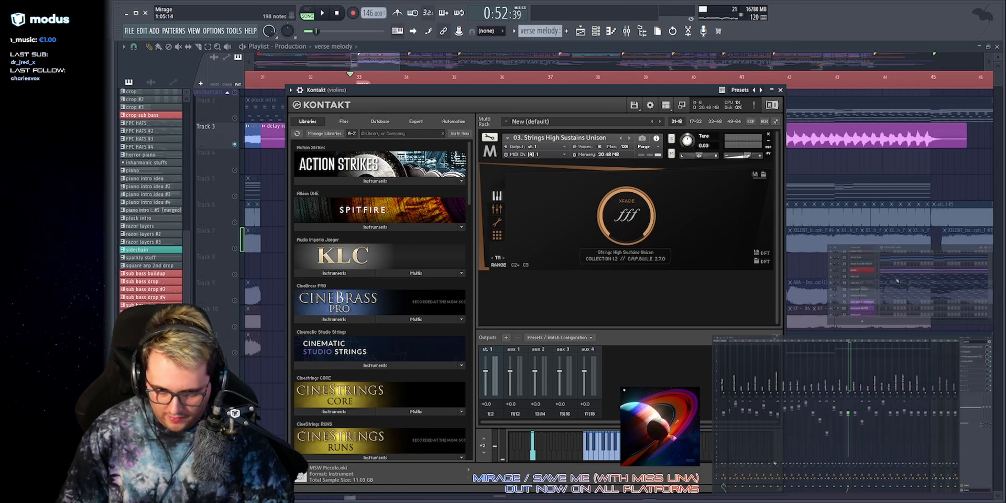
scroll(897, 280, down, 4)
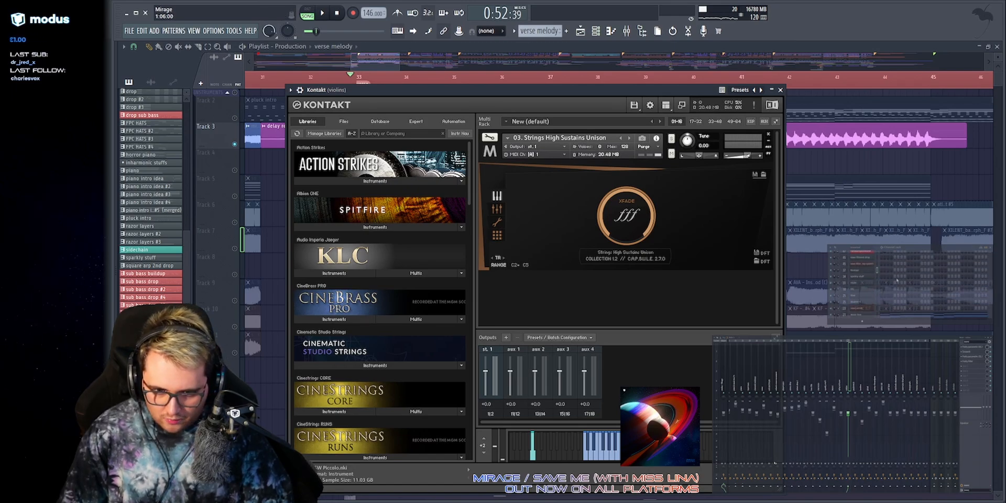
key(Escape)
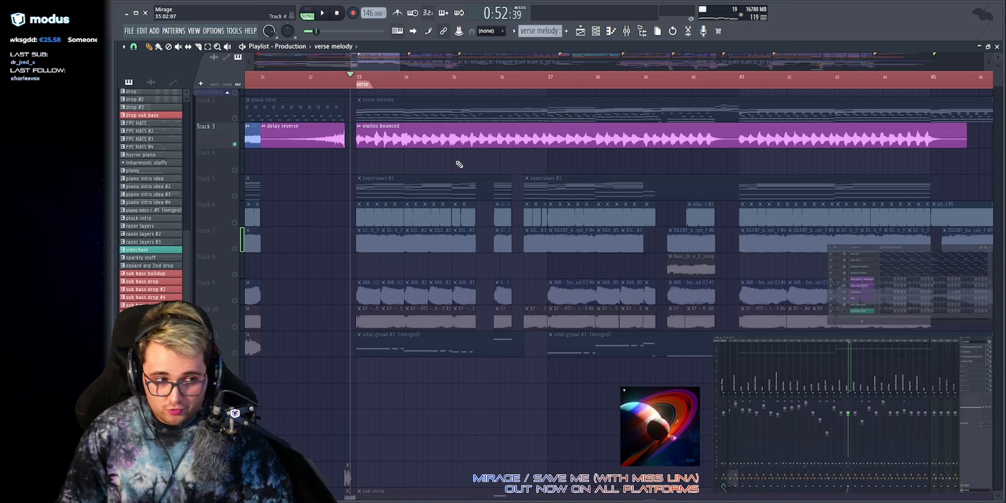
Play the soloed violins from just before the verse marker.
key(space)
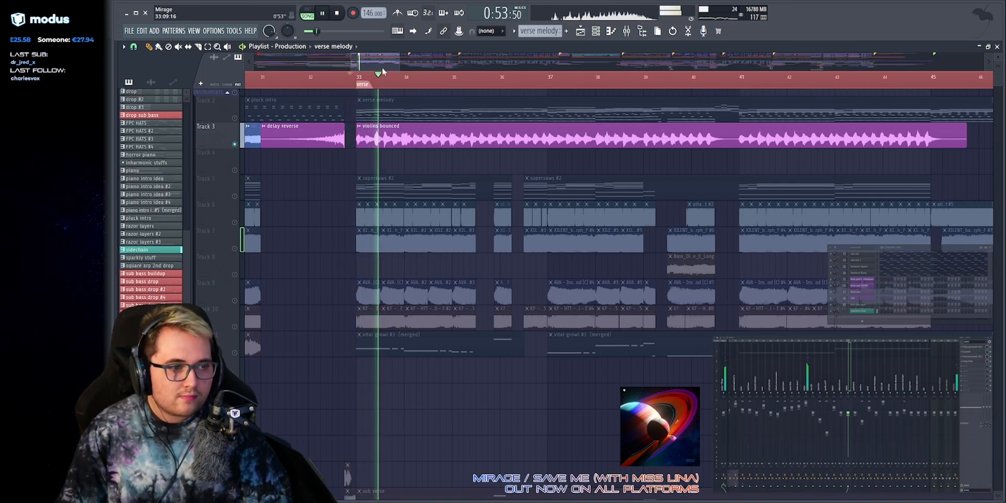
scroll(382, 67, up, 2)
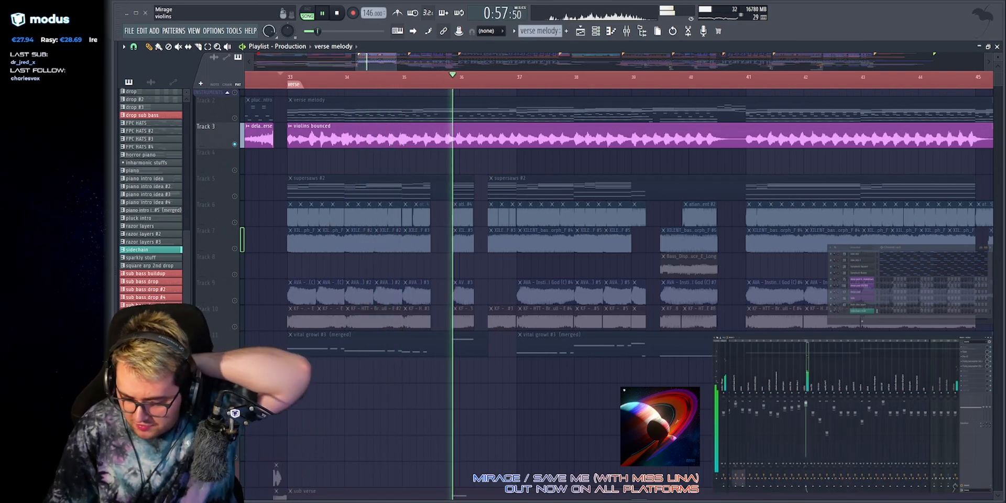
key(space)
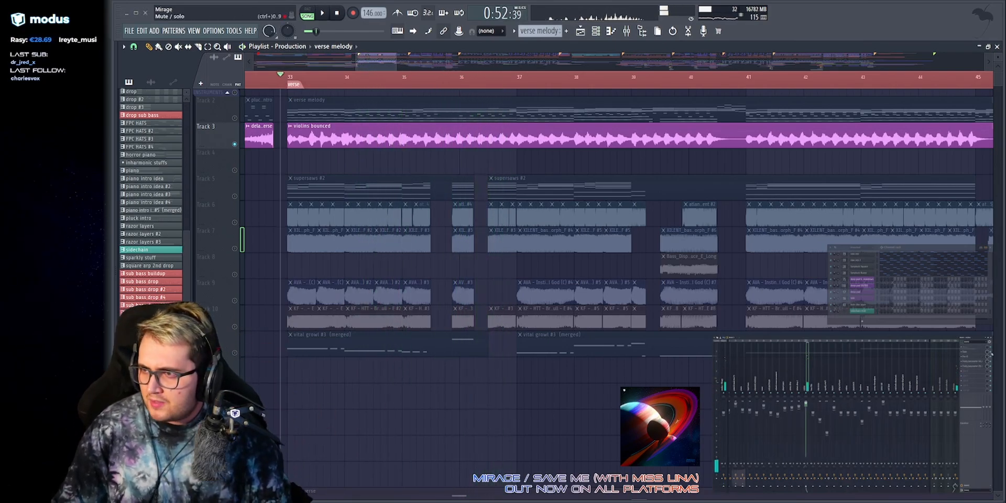
Replay the soloed violins and open the Haas effect on the violins mixer track.
key(space)
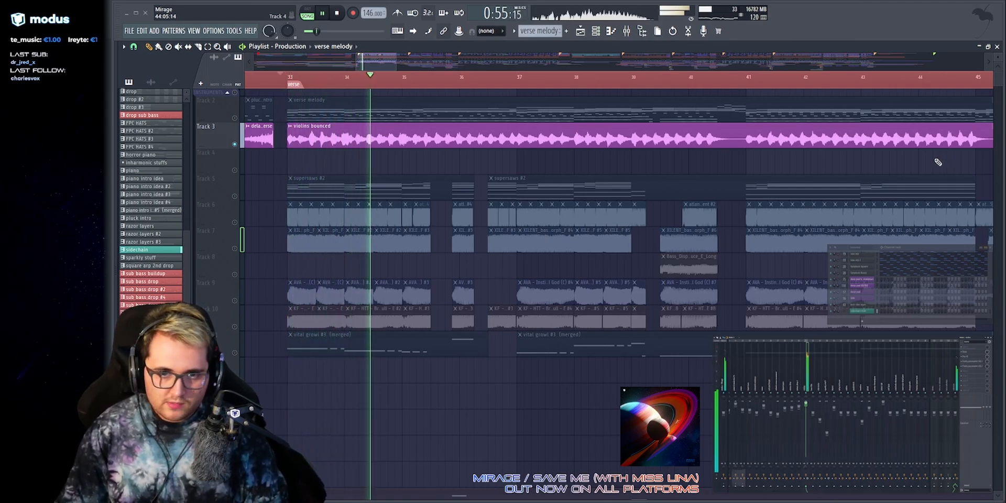
key(space)
click(974, 352)
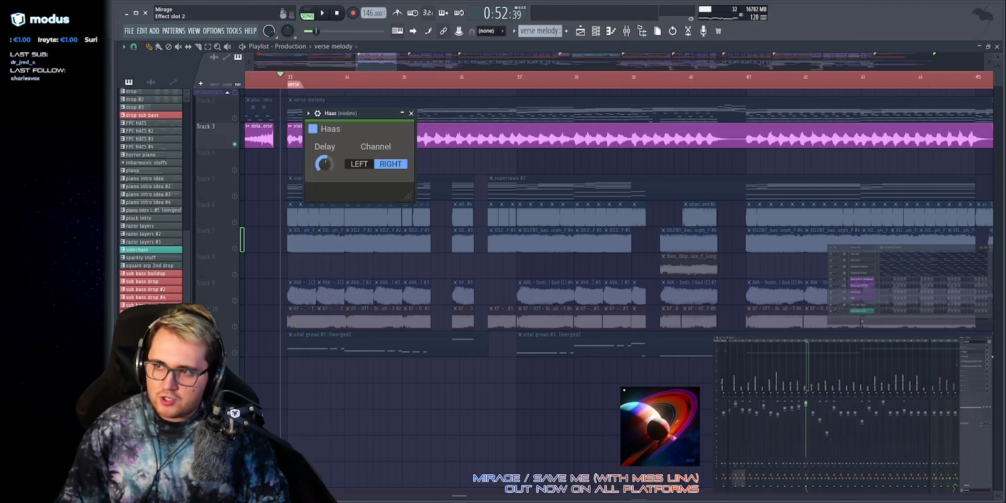
key(space)
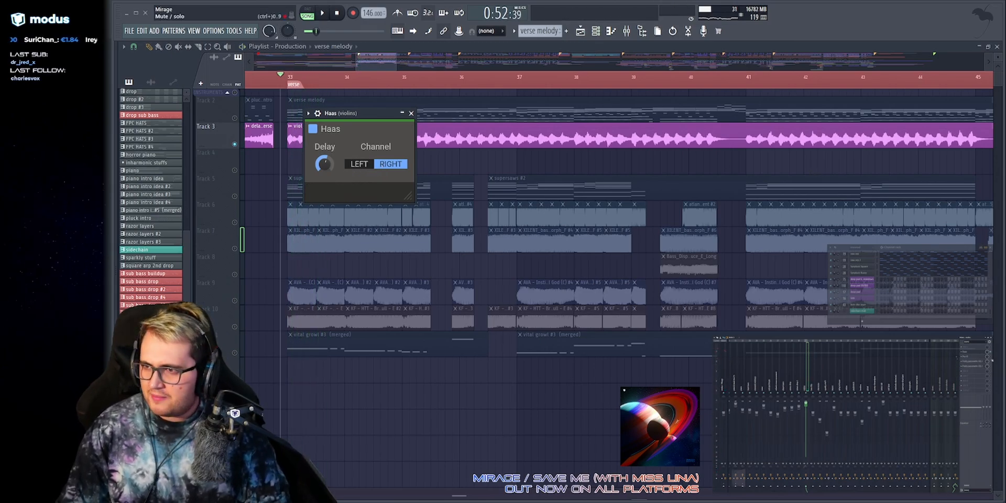
Open the FabFilter Pro-R reverb on the violins mixer track during playback, then close the effect windows.
click(973, 356)
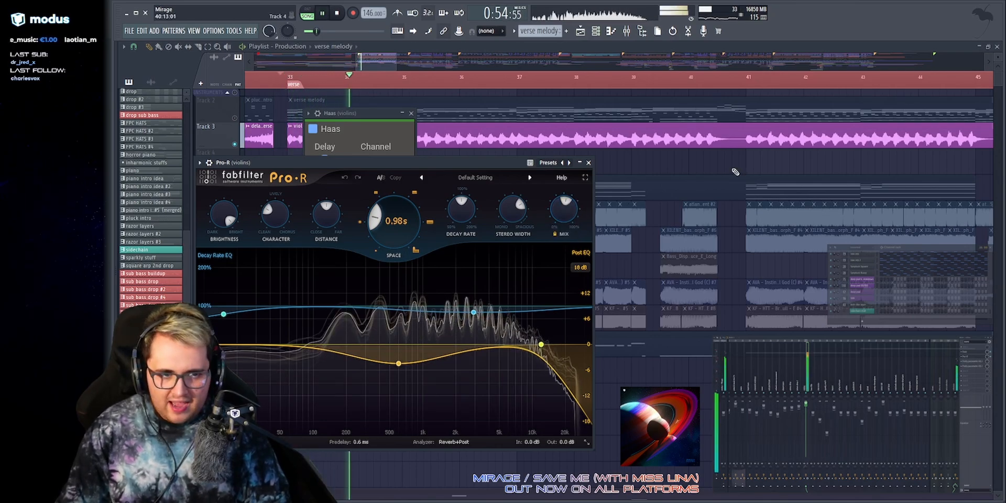
key(F12)
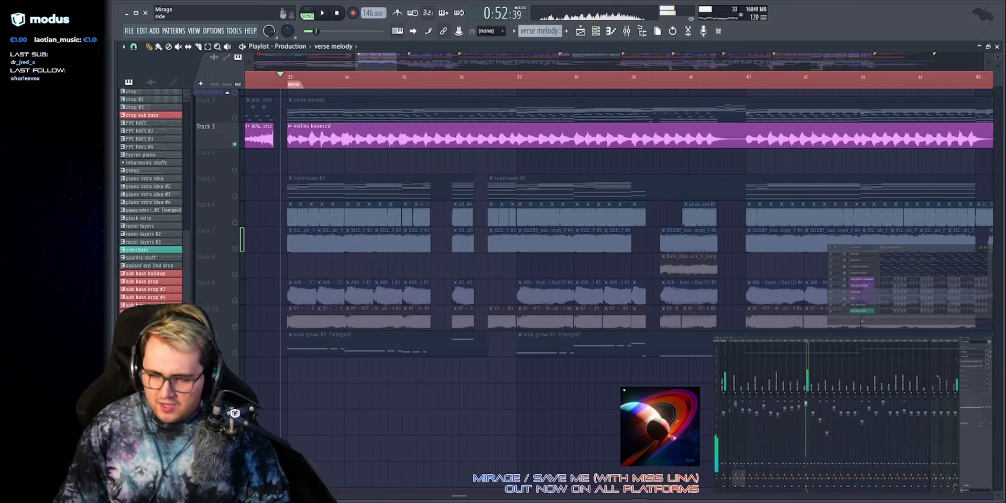
Open the violins' first Fruity parametric EQ 2 and examine its curve while playing the verse.
click(980, 362)
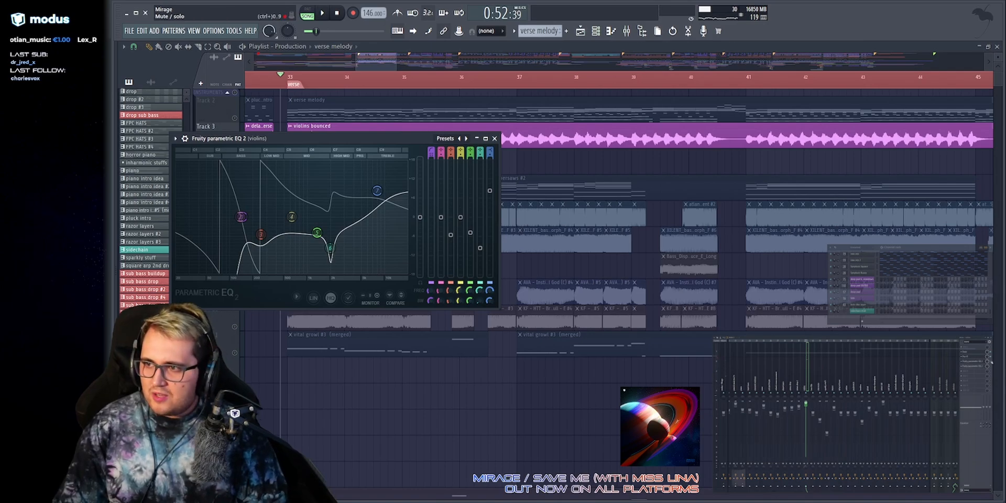
drag(300, 141, 388, 123)
key(space)
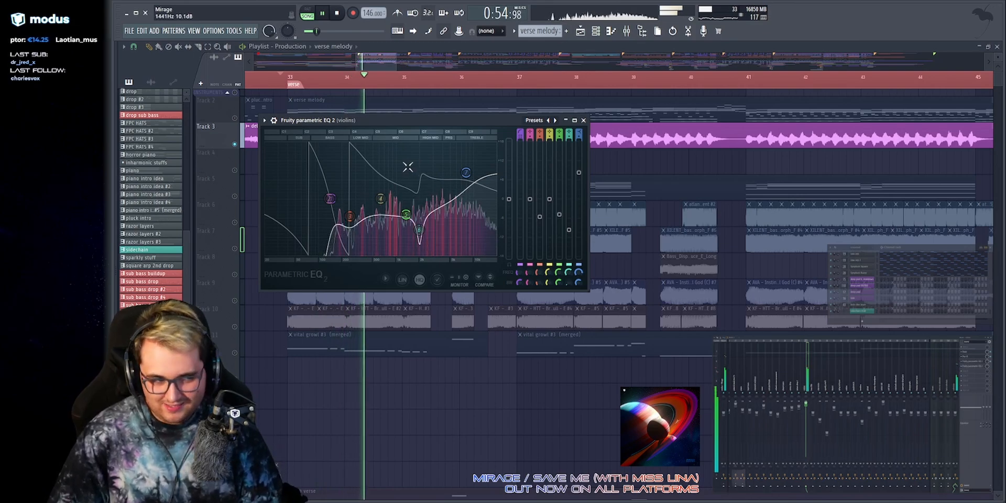
key(space)
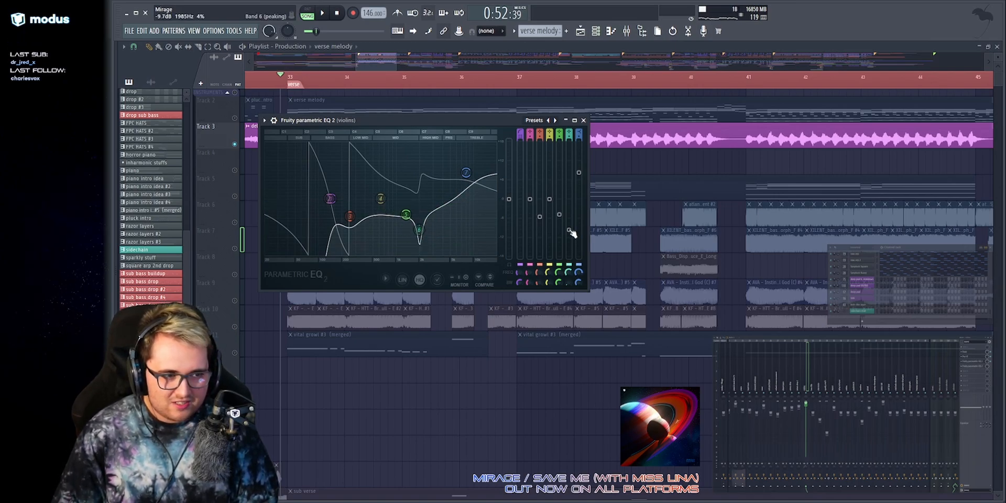
Try boosting band 6 of the violins EQ to 12 dB during playback, then restore its cut and close the EQ.
key(space)
drag(569, 230, 569, 164)
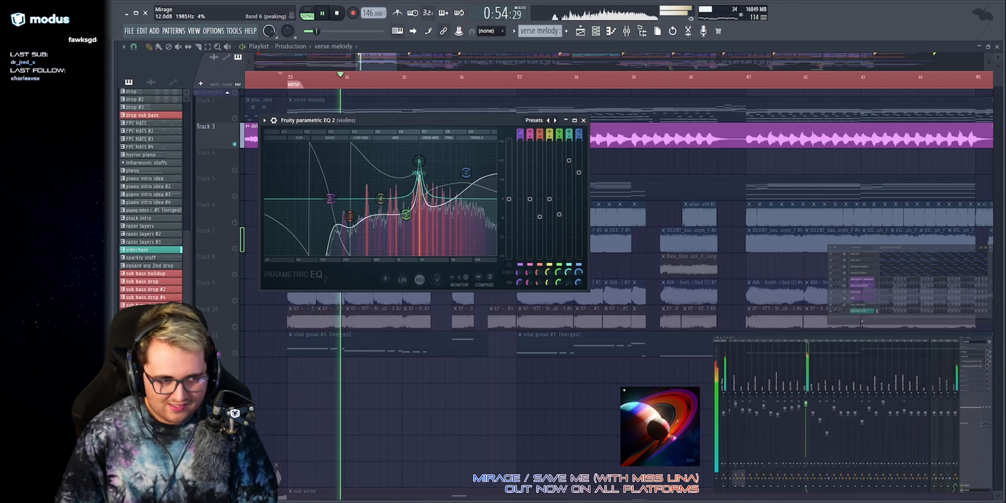
key(space)
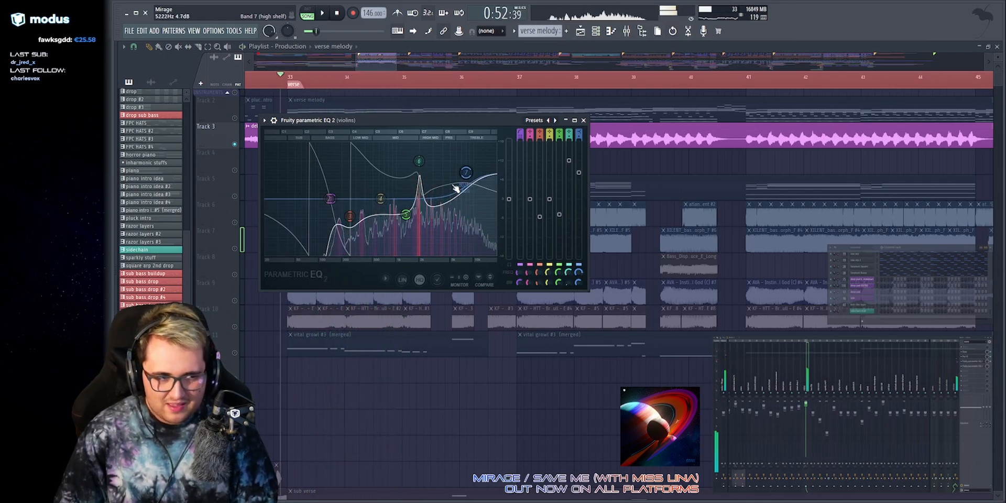
key(space)
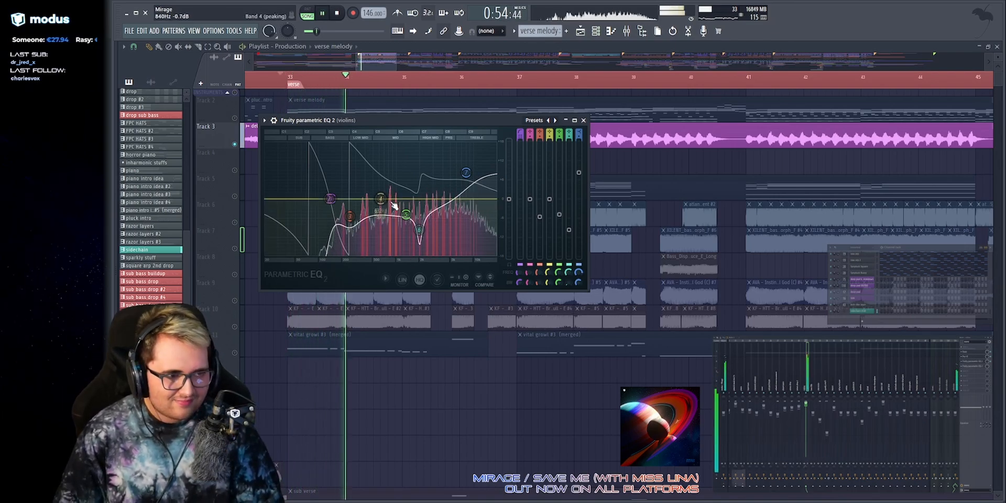
key(Escape)
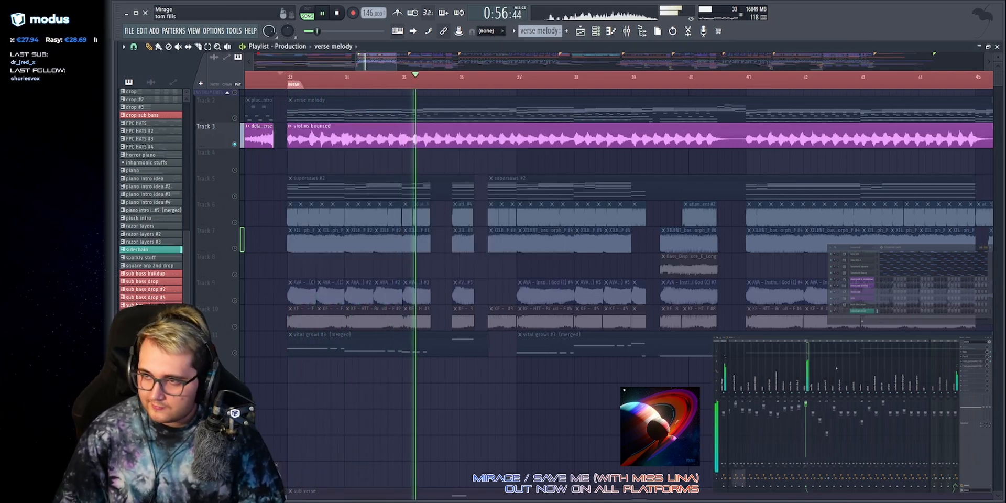
Open the second Fruity parametric EQ 2 on the violins, play the verse through it and close it.
click(977, 367)
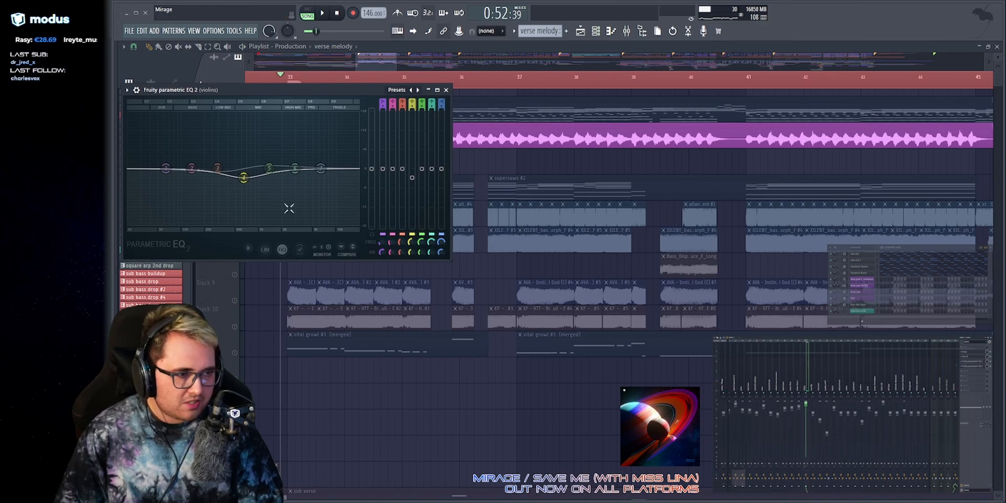
key(space)
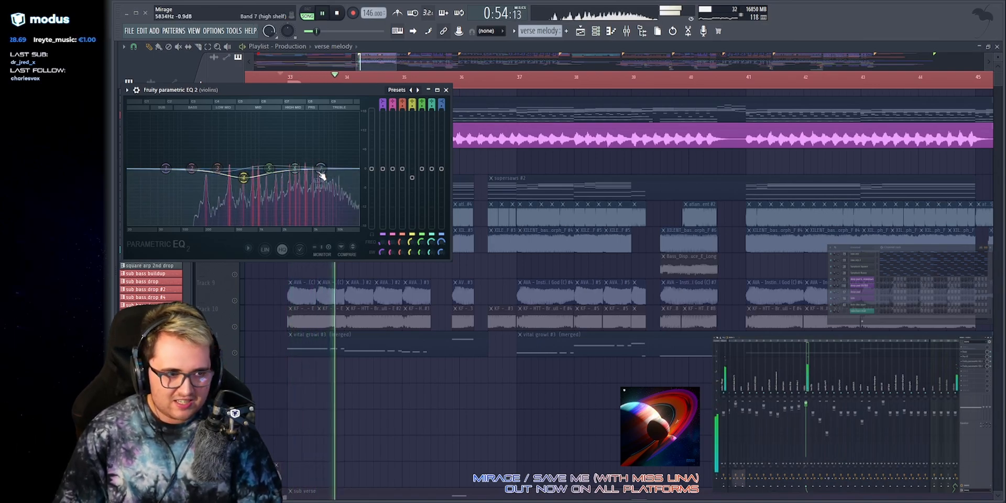
key(Escape)
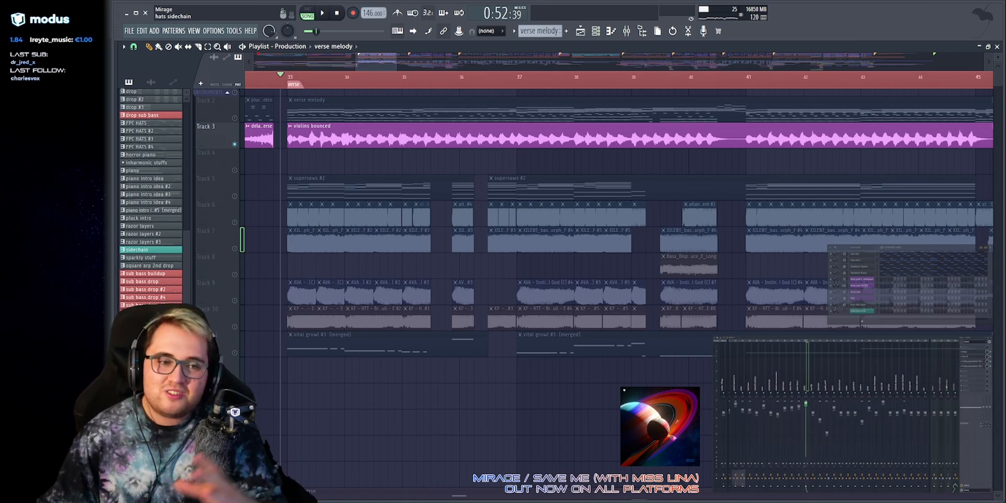
Unmute Track 2 and play the verse melody together with the bounced violins.
click(234, 119)
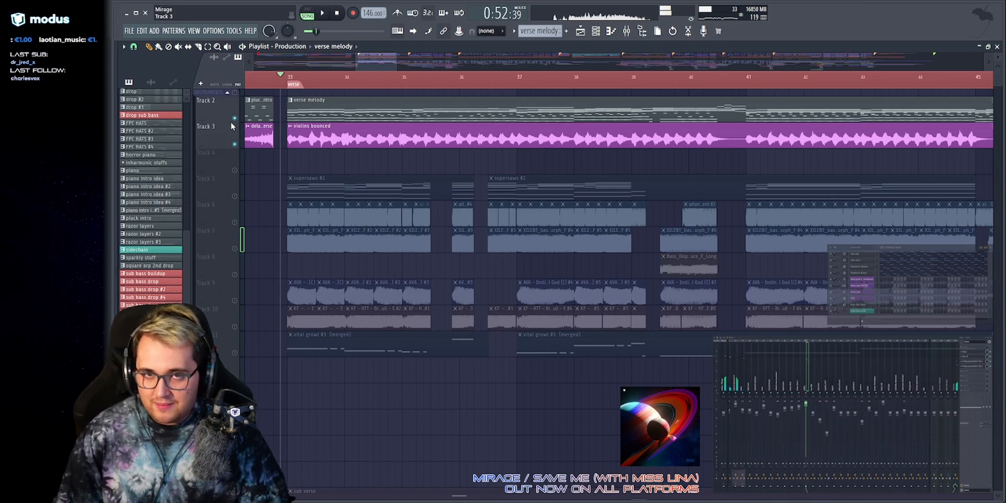
key(space)
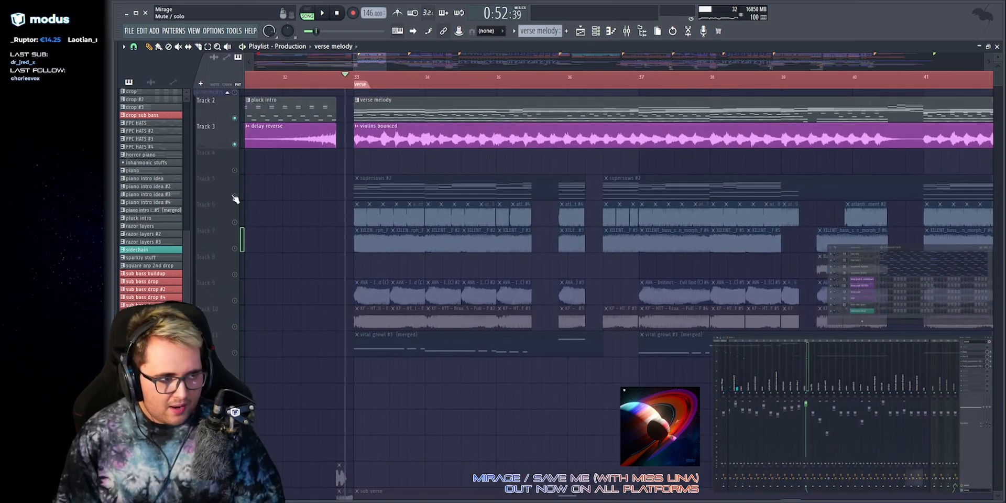
Solo the supersaws on Track 5 and play them from just before the verse marker.
right_click(235, 197)
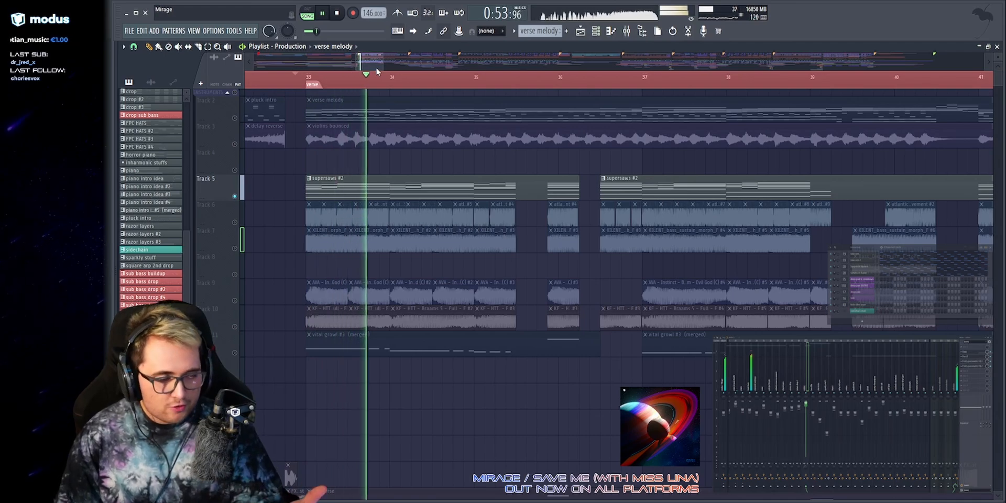
drag(379, 68, 373, 70)
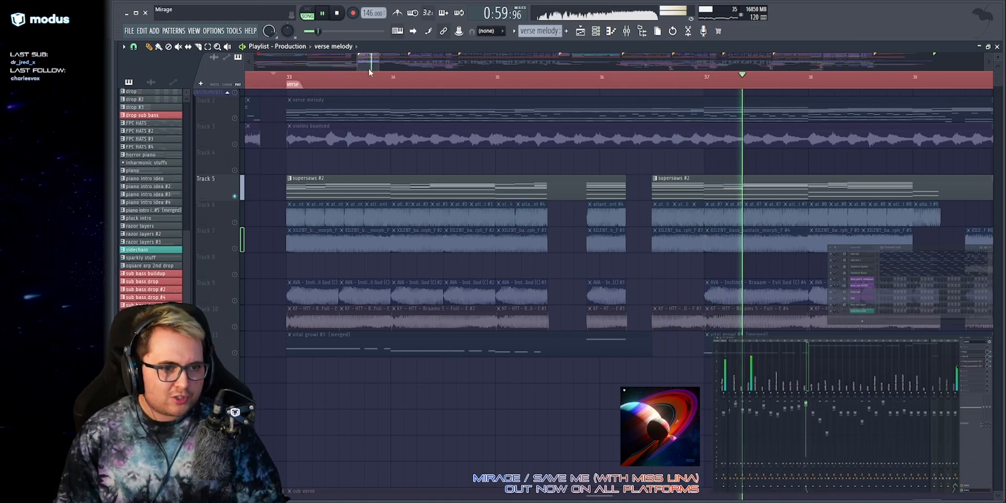
key(space)
Solo the atlantic movement clips on Track 6 and play them from just before the verse marker.
scroll(341, 164, down, 2)
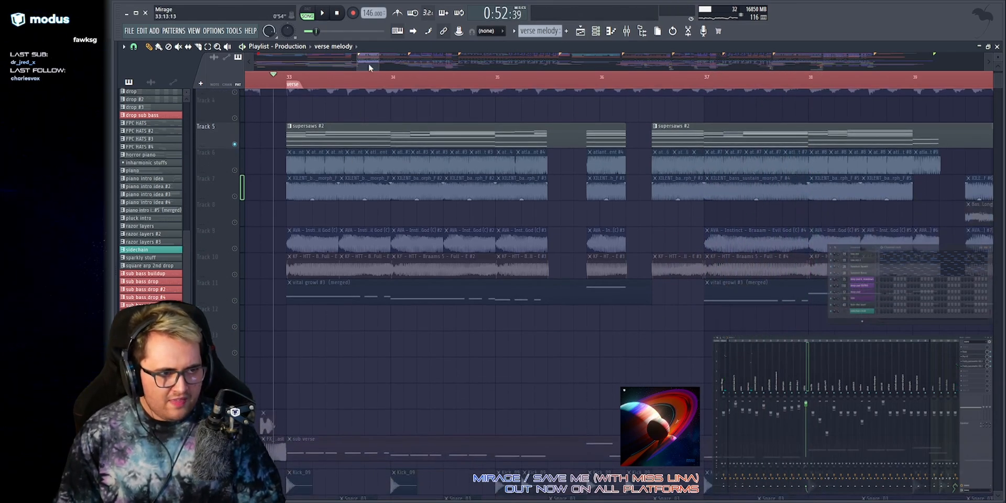
drag(369, 68, 360, 68)
drag(330, 167, 279, 166)
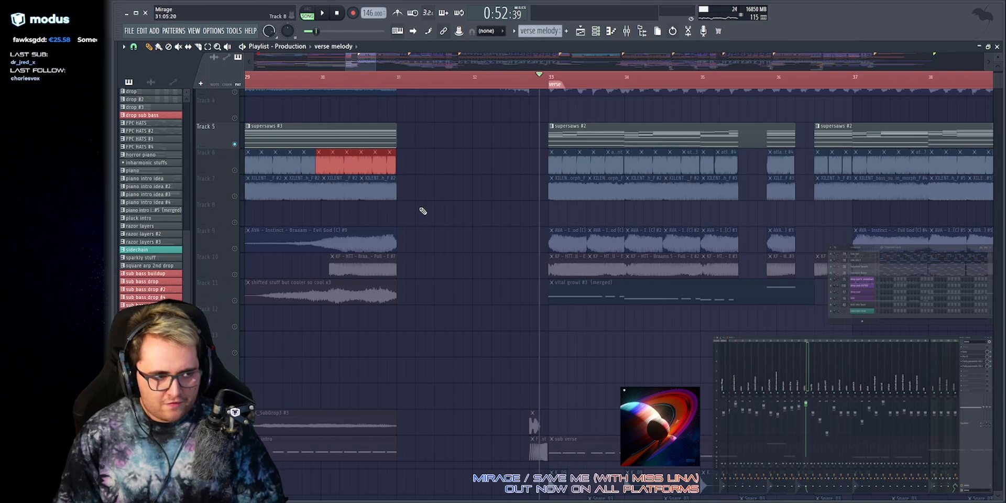
right_click(235, 170)
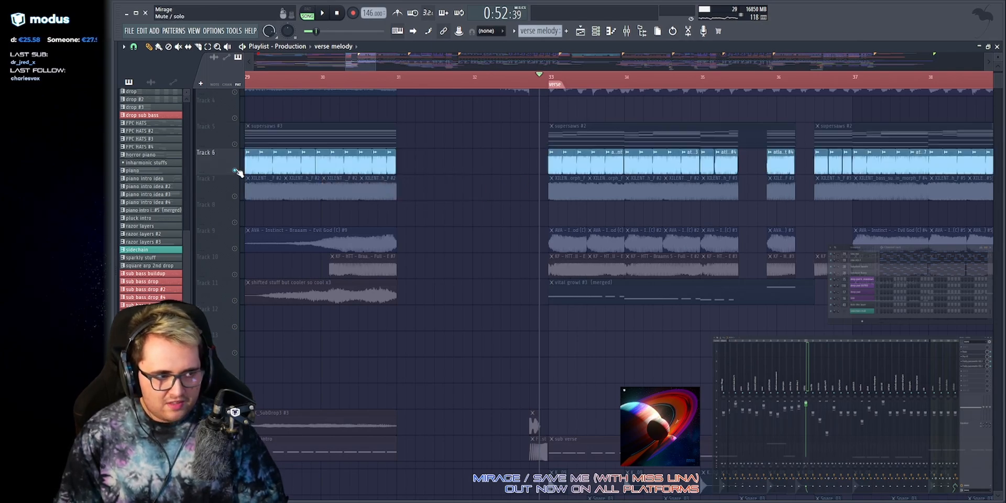
key(space)
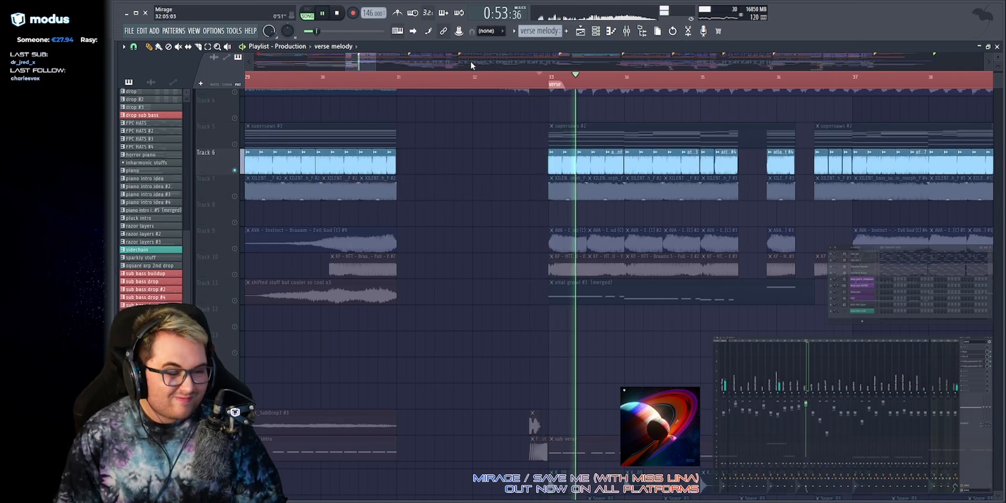
scroll(471, 60, up, 1)
scroll(470, 61, up, 2)
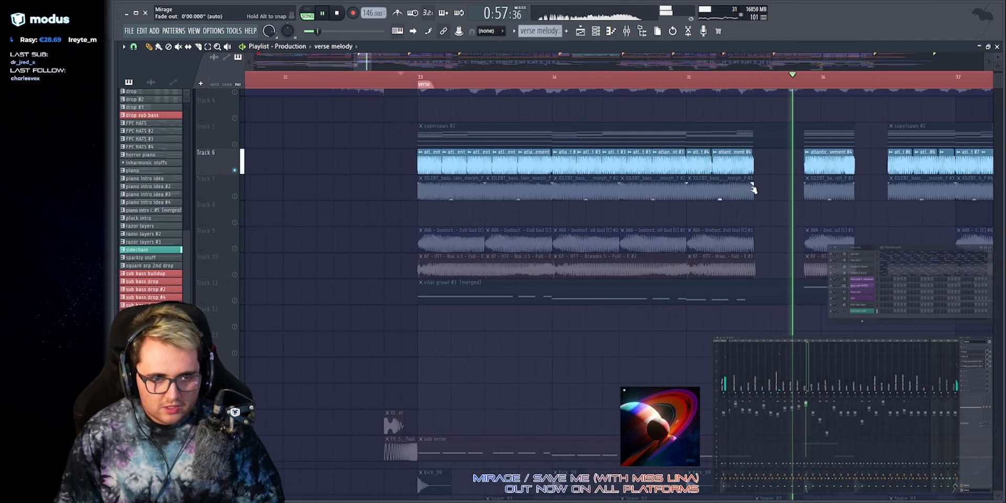
scroll(617, 56, down, 1)
scroll(791, 103, up, 2)
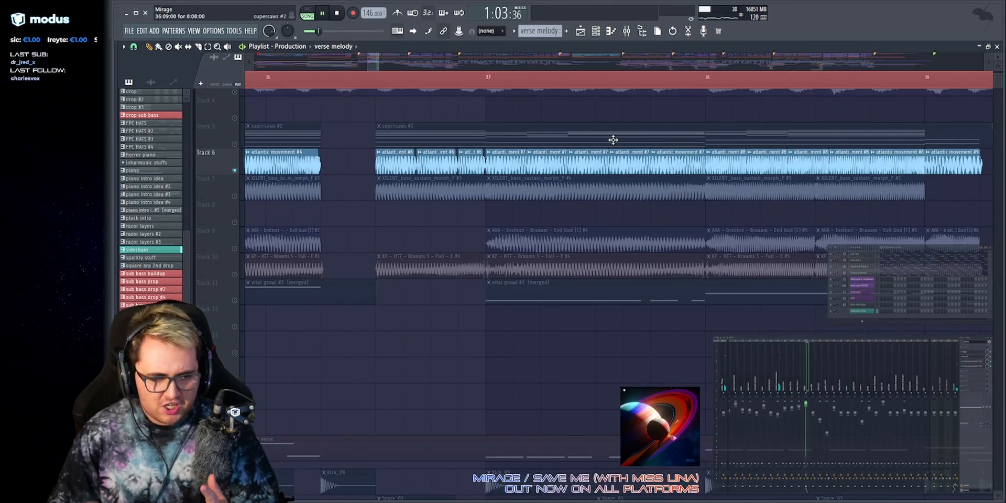
scroll(642, 89, down, 1)
key(space)
scroll(618, 79, down, 1)
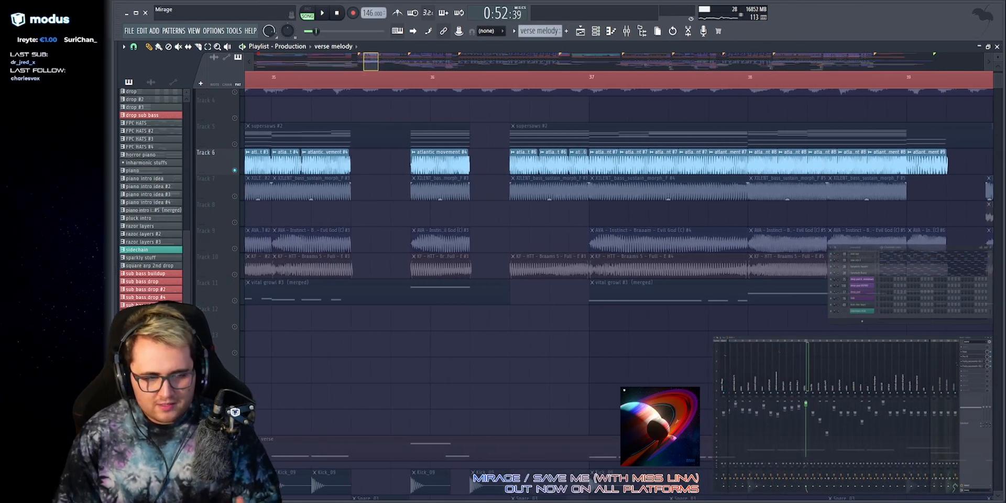
Play the soloed atlantic movement clips further into the verse, continuing past bar 41.
scroll(571, 84, up, 1)
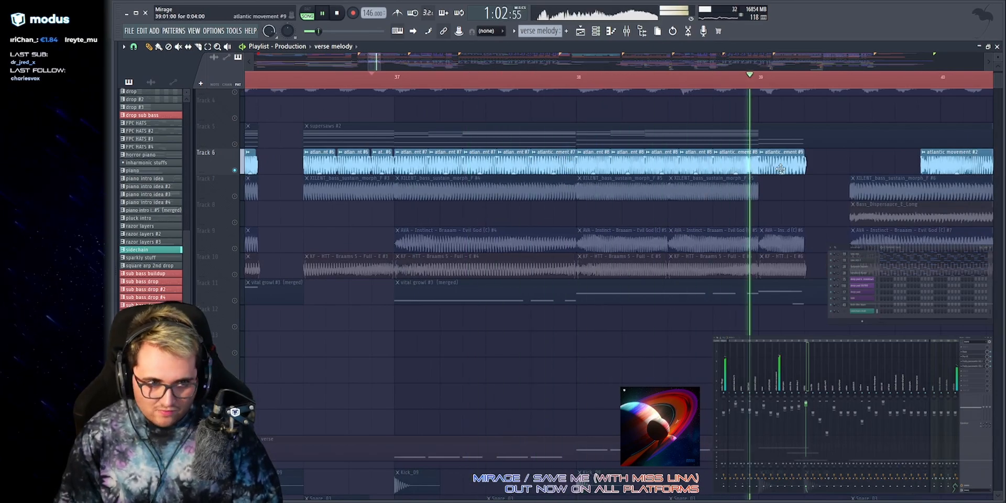
scroll(774, 64, down, 2)
scroll(637, 81, down, 1)
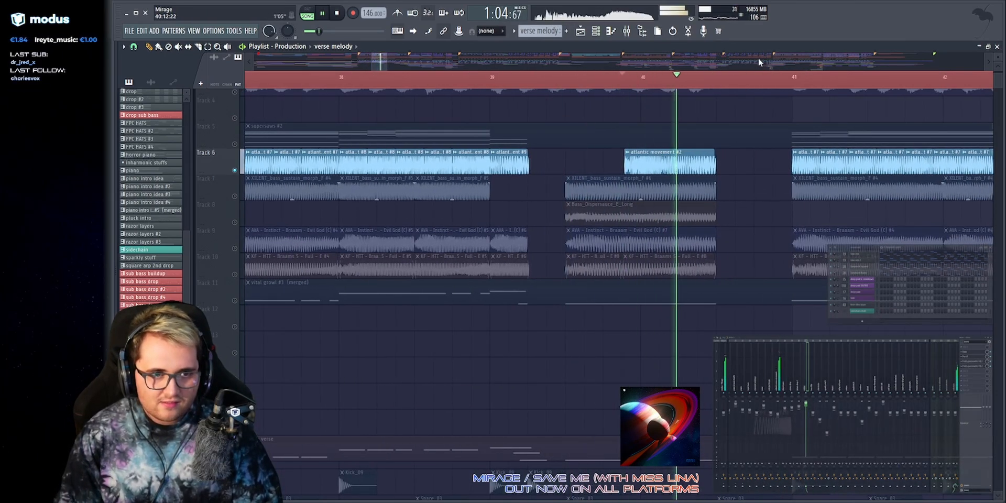
scroll(759, 58, down, 3)
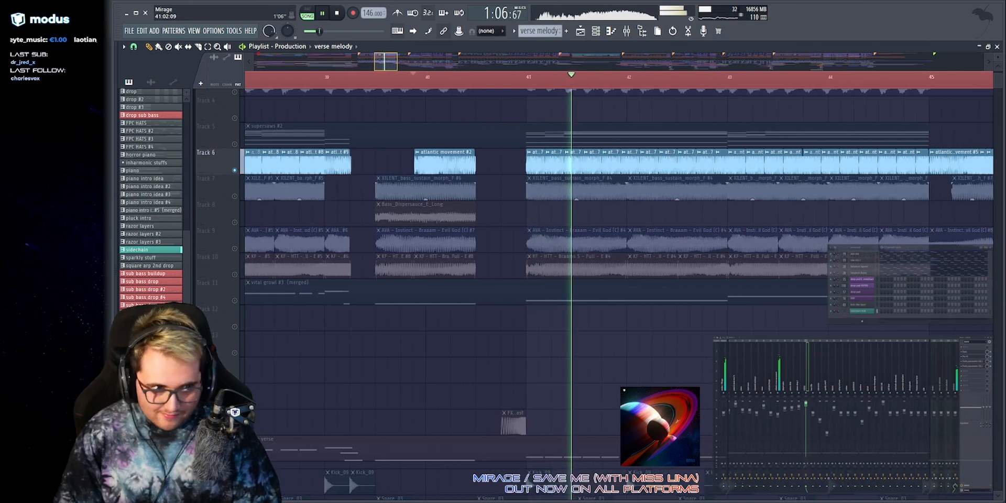
scroll(588, 68, down, 4)
scroll(589, 68, up, 5)
key(space)
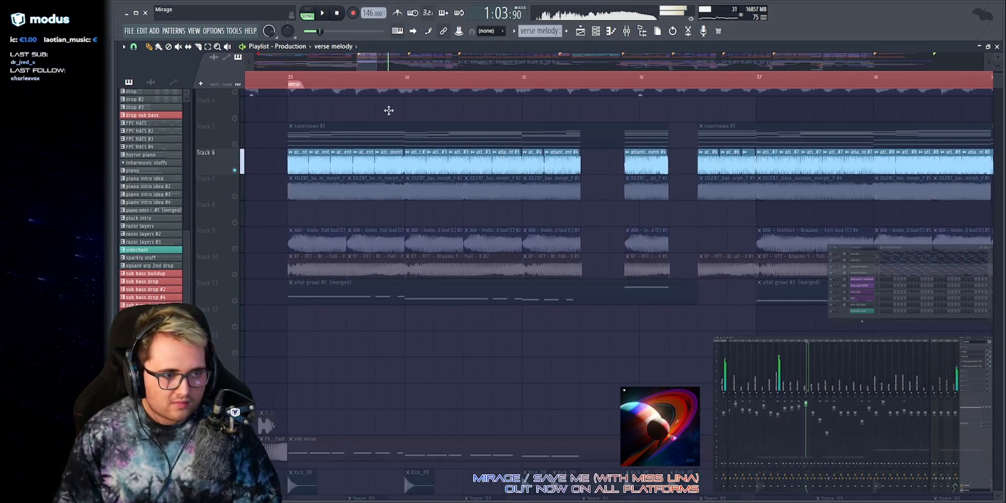
Solo the XILENT bass sustain clips on Track 7 and play them from the verse marker.
click(239, 193)
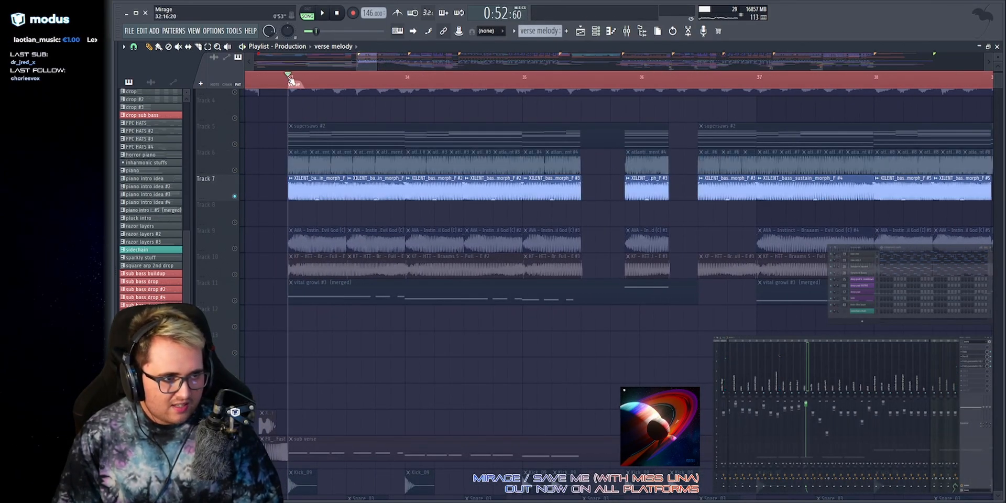
scroll(365, 67, up, 2)
key(space)
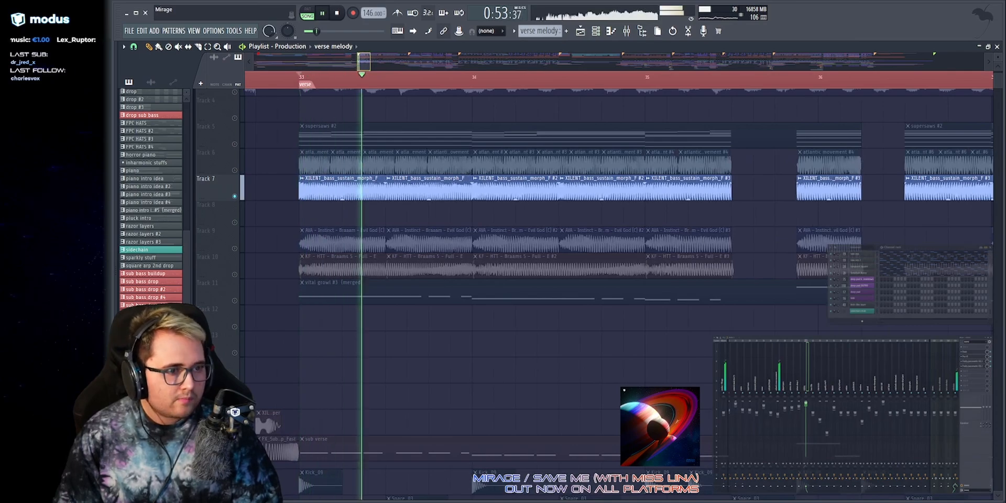
drag(361, 65, 362, 65)
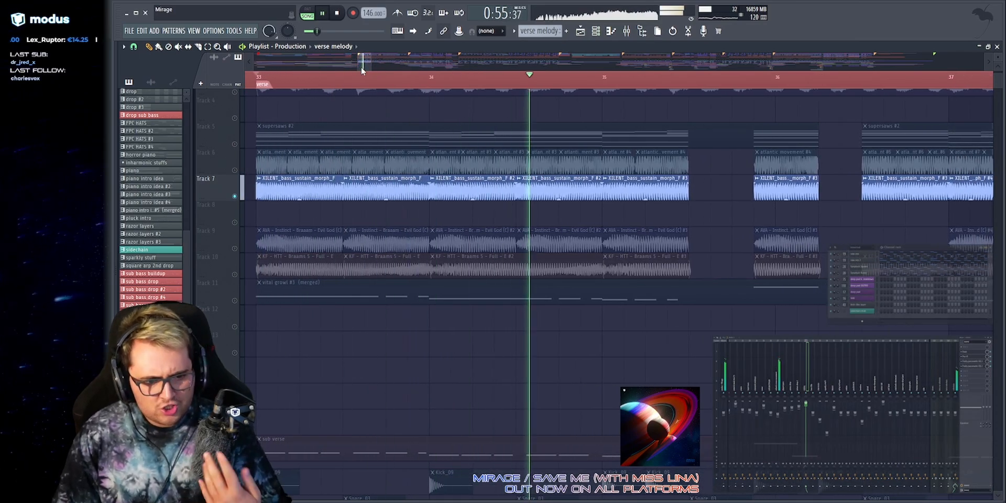
scroll(361, 67, down, 2)
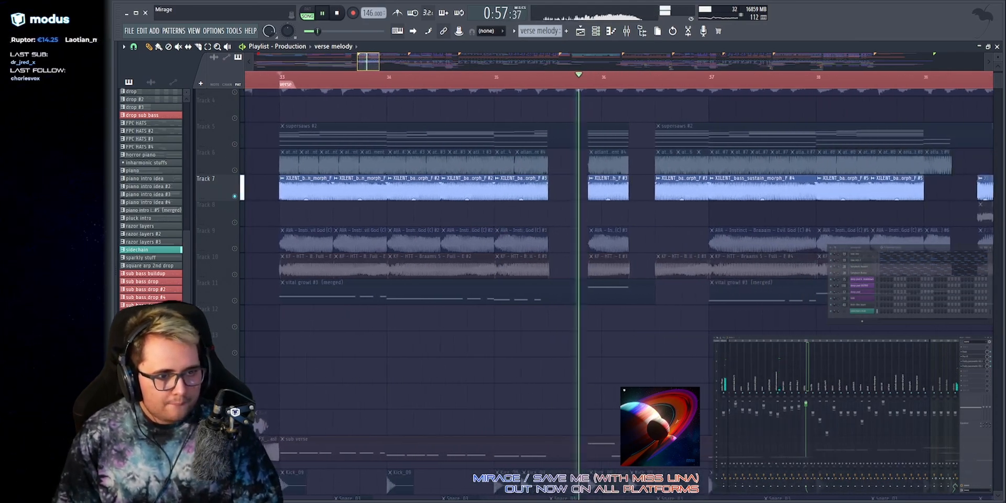
key(space)
Solo the AVA Instinct Braaam clips on Track 9, play them from the verse marker and select the first clip.
right_click(235, 248)
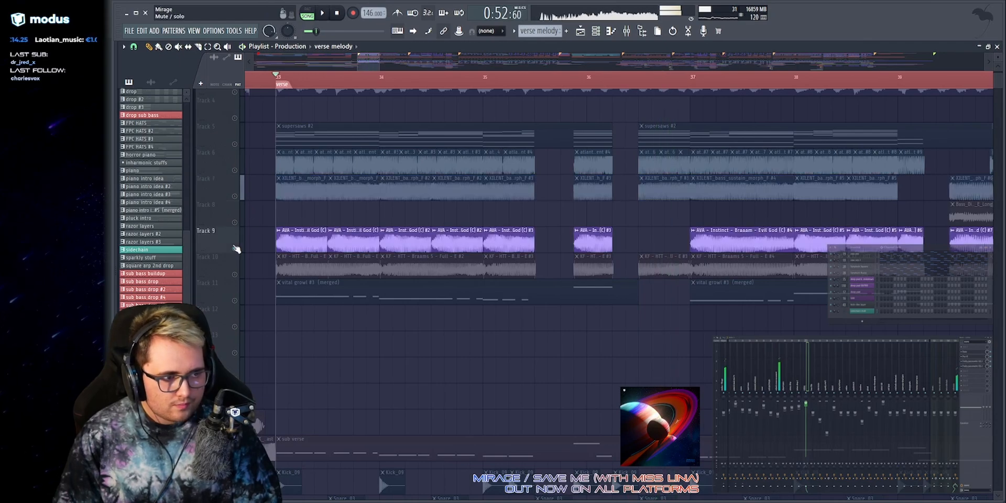
scroll(325, 236, down, 4)
scroll(325, 235, up, 5)
key(space)
scroll(360, 61, up, 2)
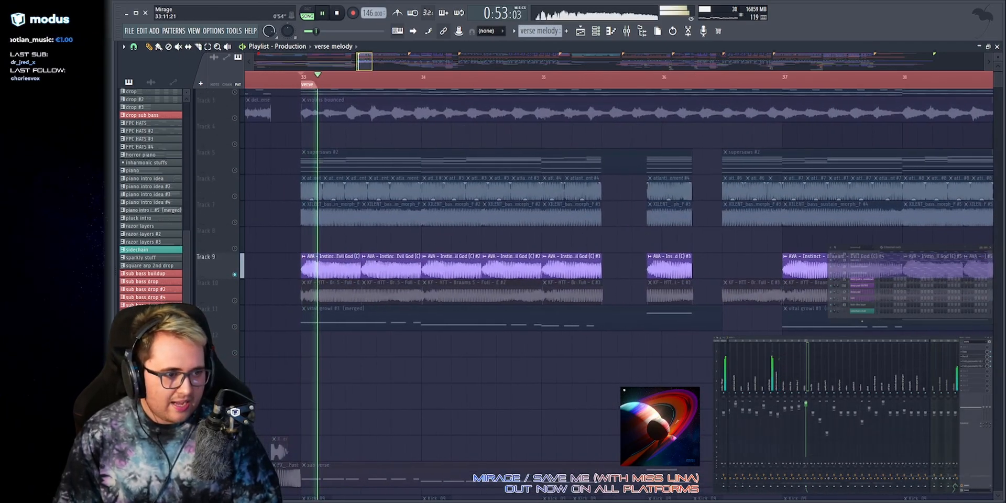
click(376, 270)
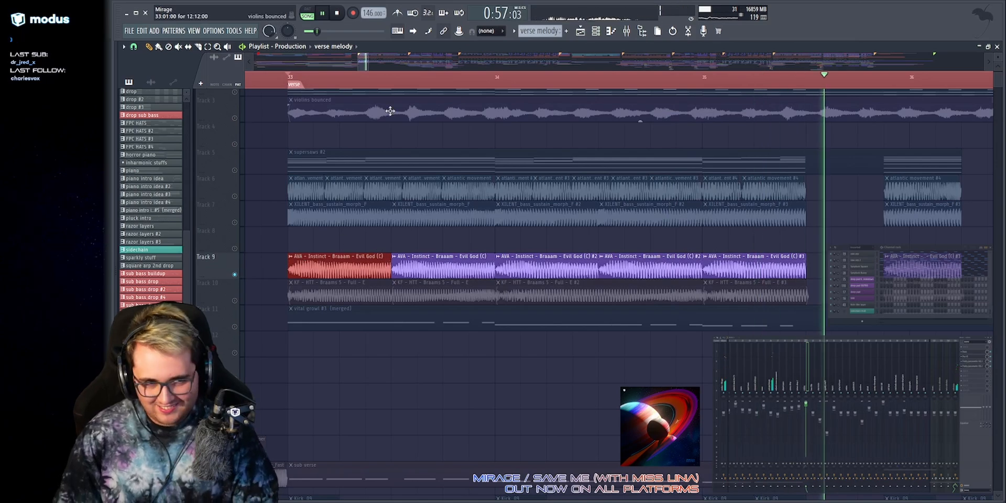
scroll(445, 62, down, 3)
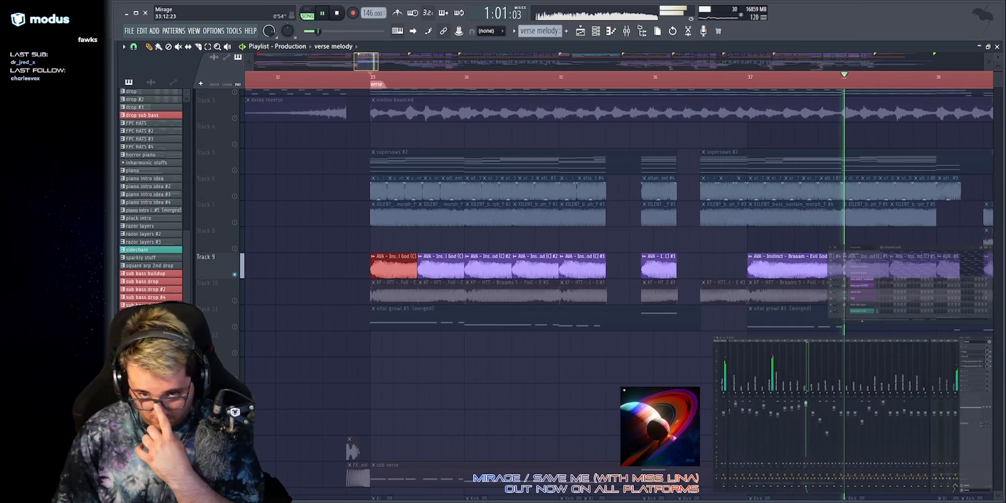
Play the soloed AVA Instinct Braaam clips further into the verse, past bar 40.
scroll(445, 62, down, 5)
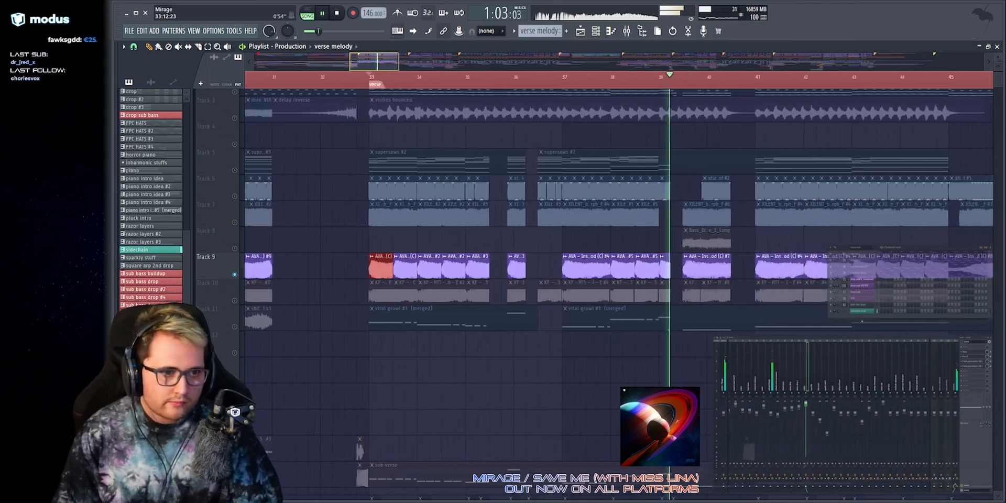
scroll(444, 64, up, 4)
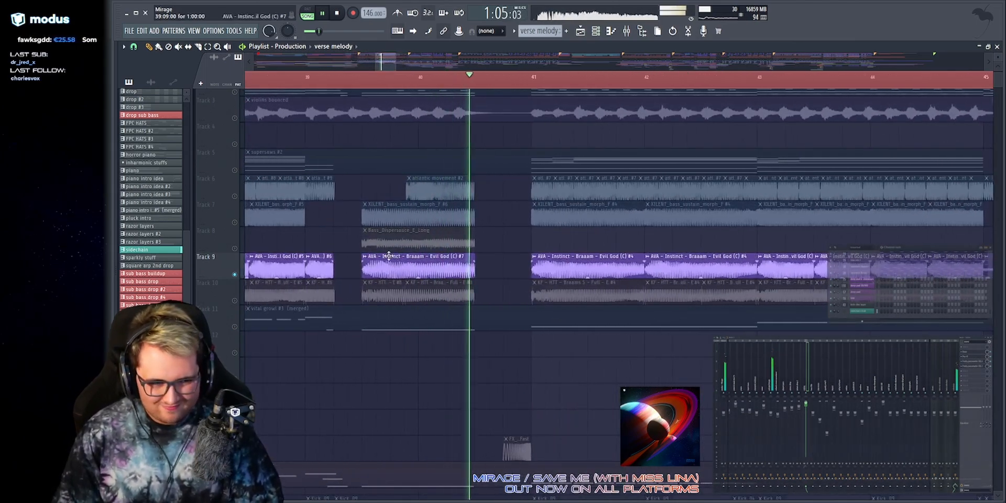
key(space)
Solo the KF HTT Braams clips on Track 10 and play them from the verse marker.
drag(383, 62, 364, 62)
scroll(414, 216, down, 4)
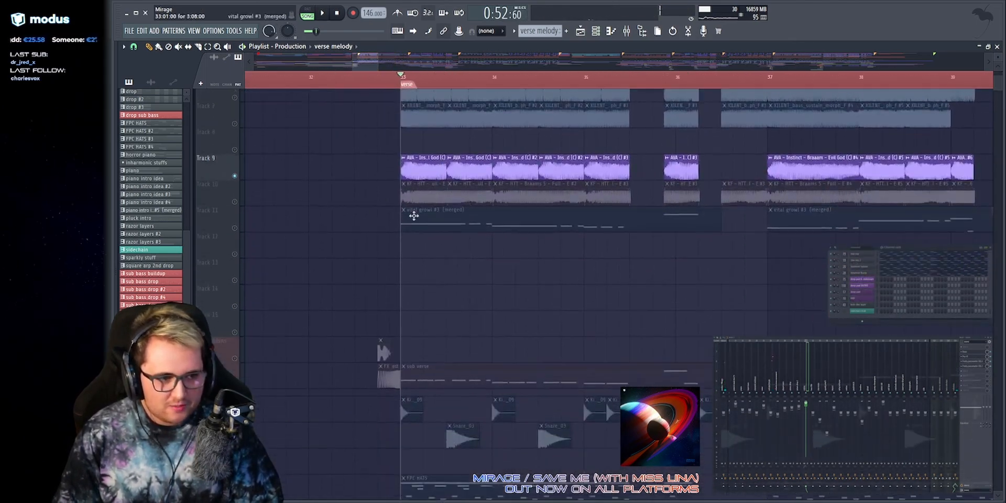
right_click(236, 198)
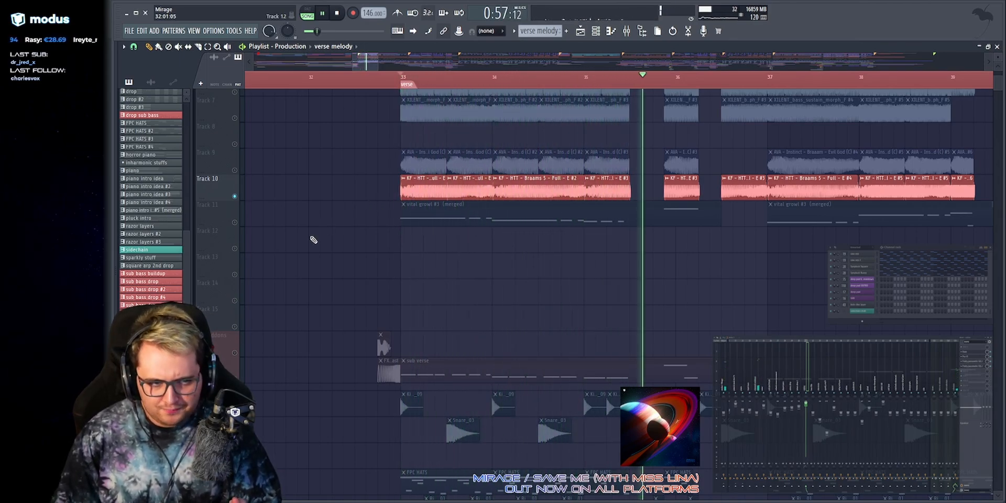
scroll(449, 60, down, 1)
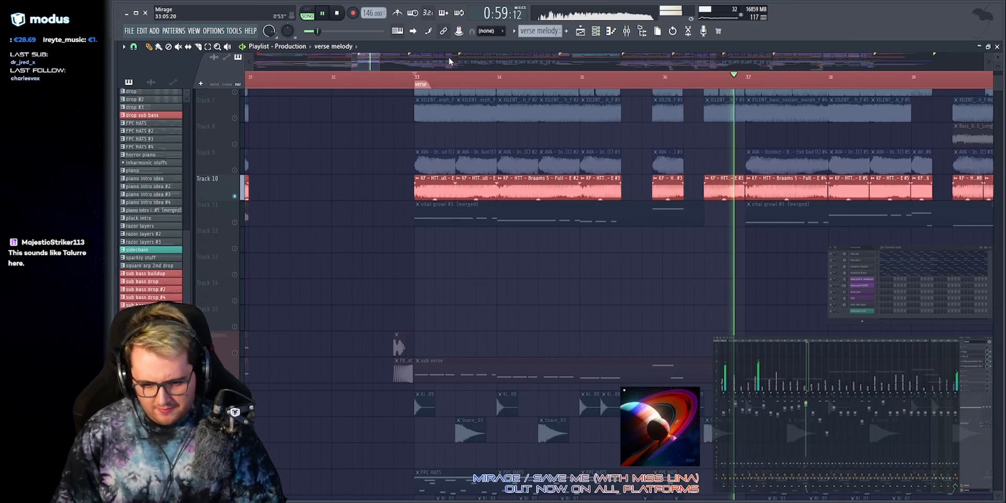
drag(366, 62, 367, 62)
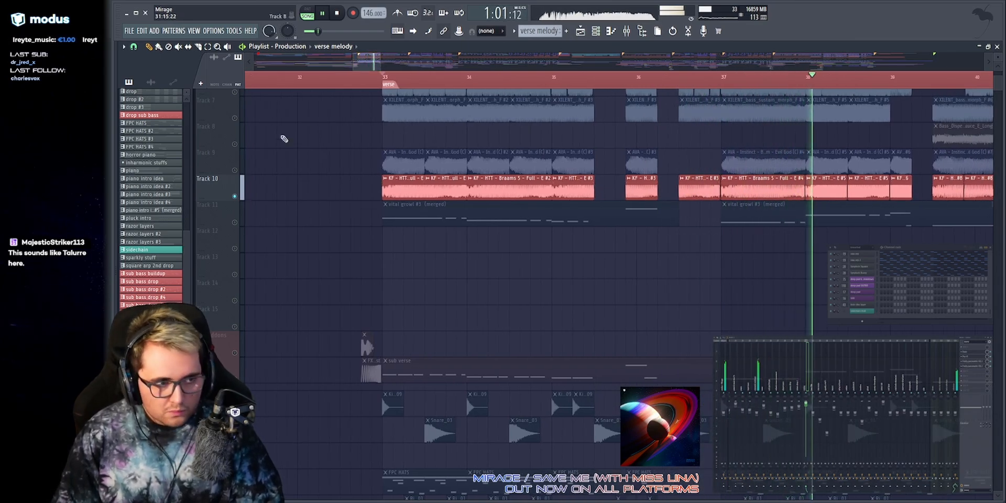
Unmute Track 9 alongside Track 10, play both Braaam layers from the verse marker and briefly select their first group of clips.
click(235, 170)
key(space)
scroll(379, 161, up, 3)
drag(355, 239, 571, 255)
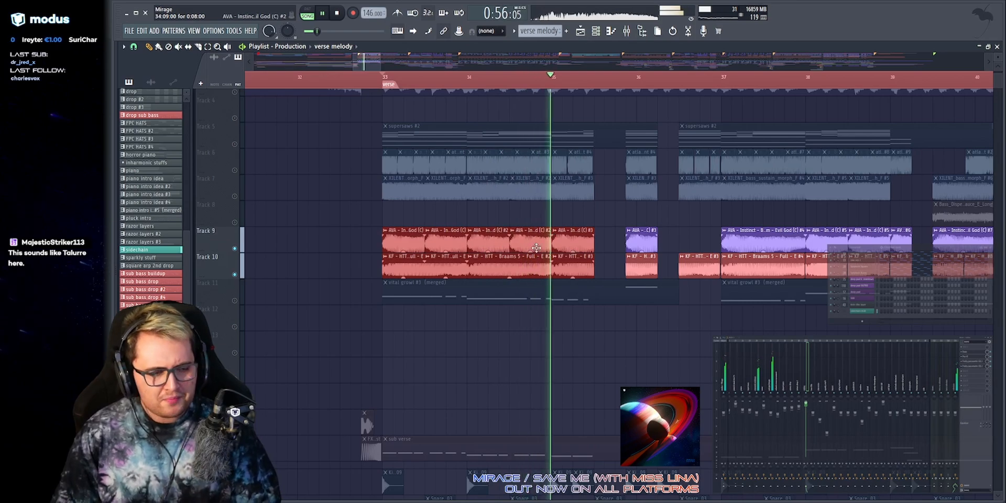
click(349, 221)
Add the XILENT bass on Track 7 and the atlantic movement clips on Track 6 to the playing Braaam layers.
click(235, 196)
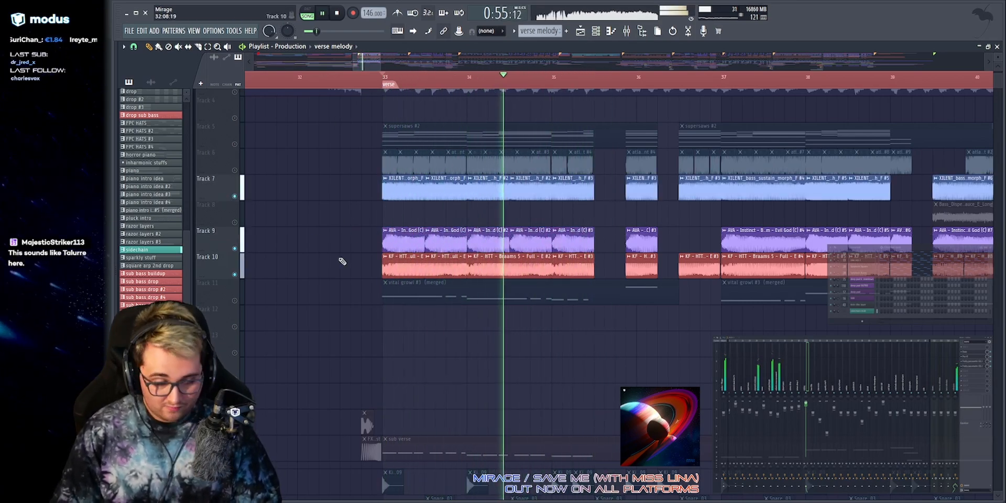
click(235, 170)
key(space)
key(space)
drag(366, 161, 476, 166)
key(ctrl+d)
key(space)
Solo the vital growl #3 pattern on Track 11 and play it from the verse marker.
scroll(369, 142, up, 2)
scroll(372, 150, down, 2)
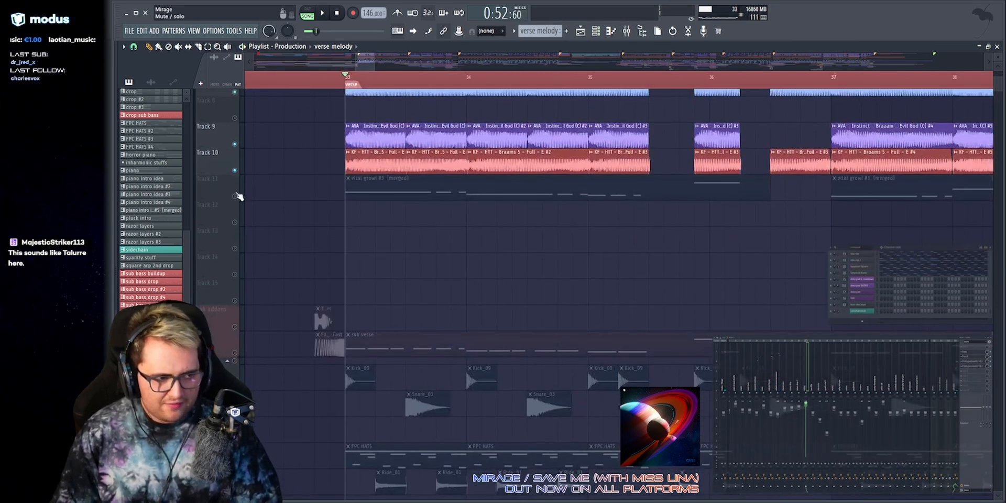
right_click(236, 196)
key(space)
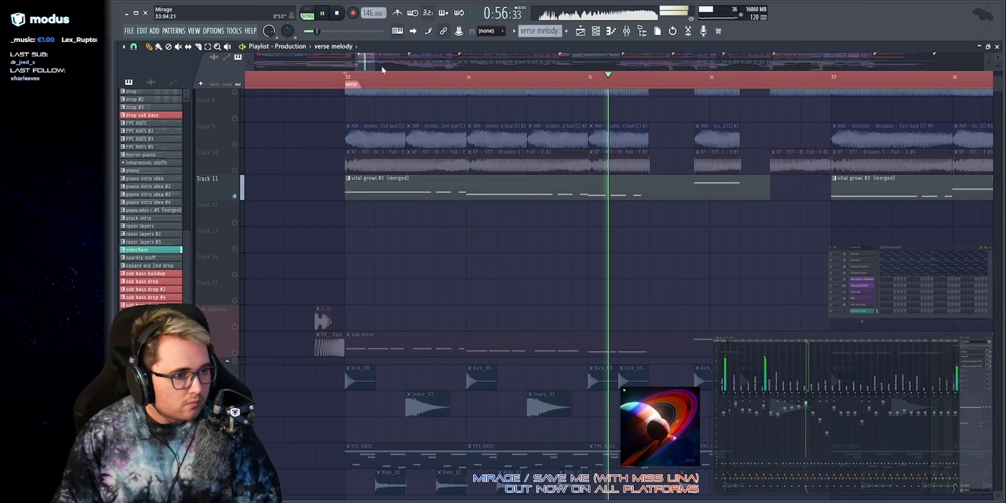
key(space)
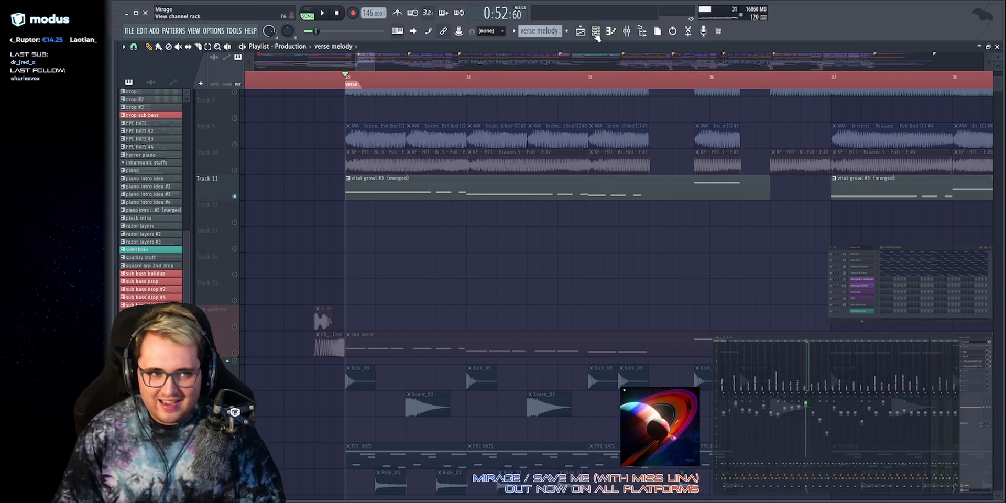
Open the Reaktor 6 Razor synth from the channel rack, audition a few notes on it and close it.
scroll(850, 269, up, 6)
click(869, 297)
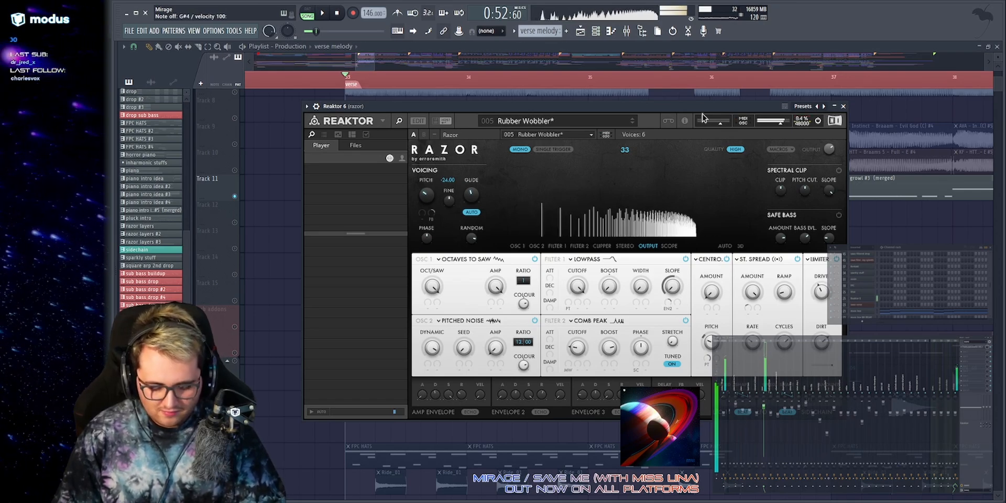
key(Escape)
Play the soloed growl from the verse marker and examine the Reaktor 6 F2 Knob1 automation on Track 34.
key(space)
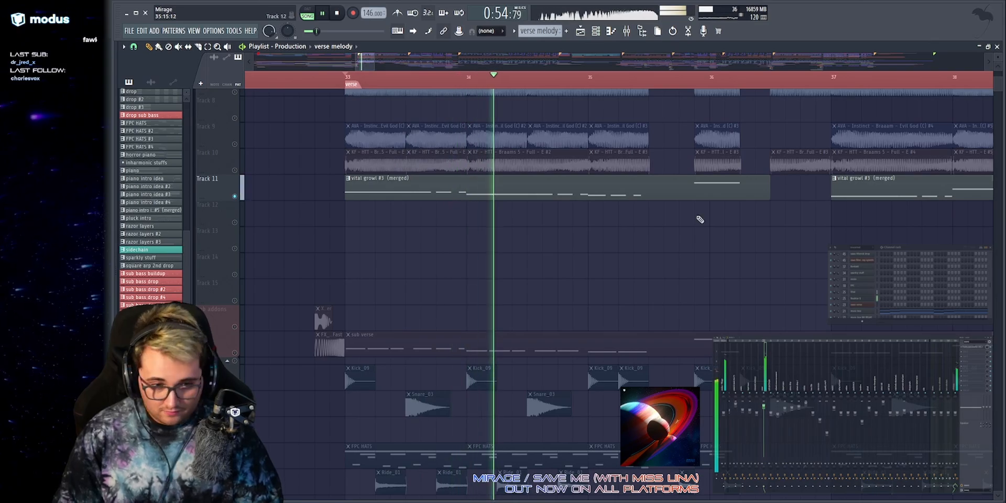
scroll(681, 215, down, 10)
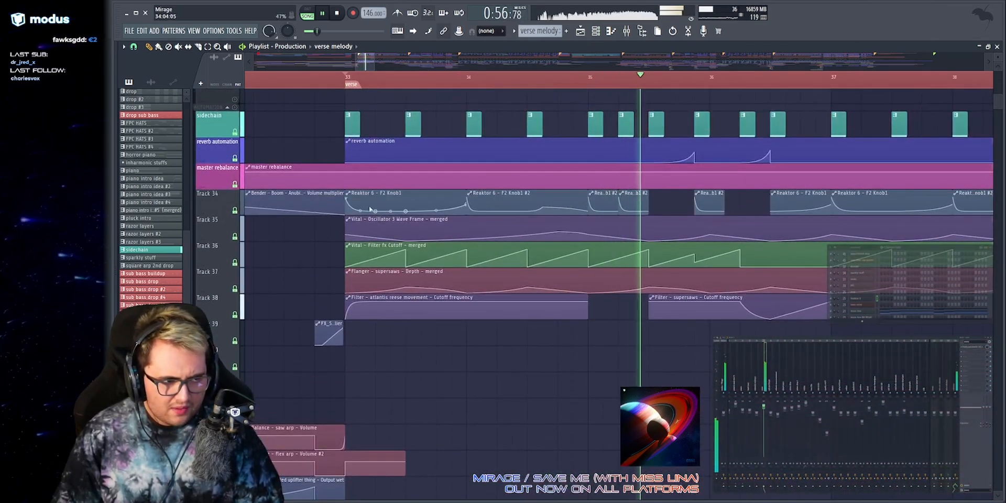
key(space)
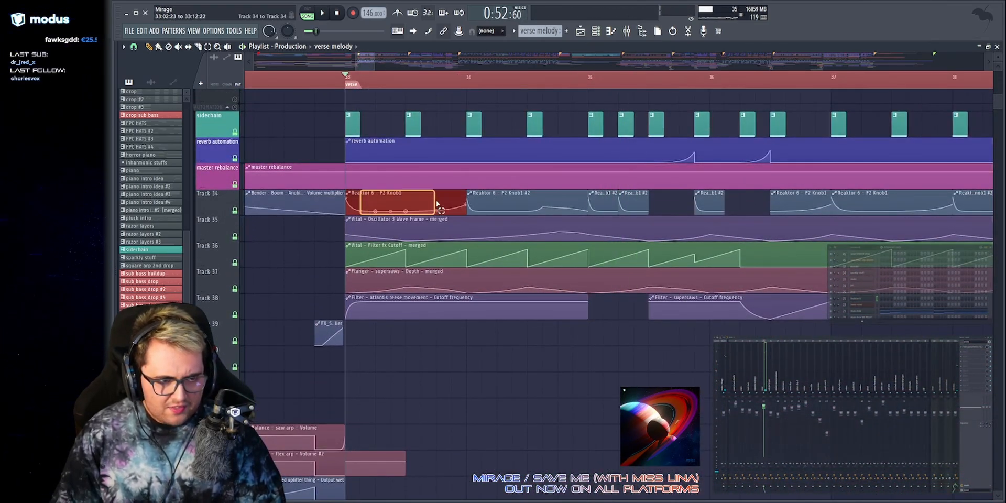
Reopen the Razor synth and play the verse to watch its Comb Peak filter respond to the automation.
click(868, 299)
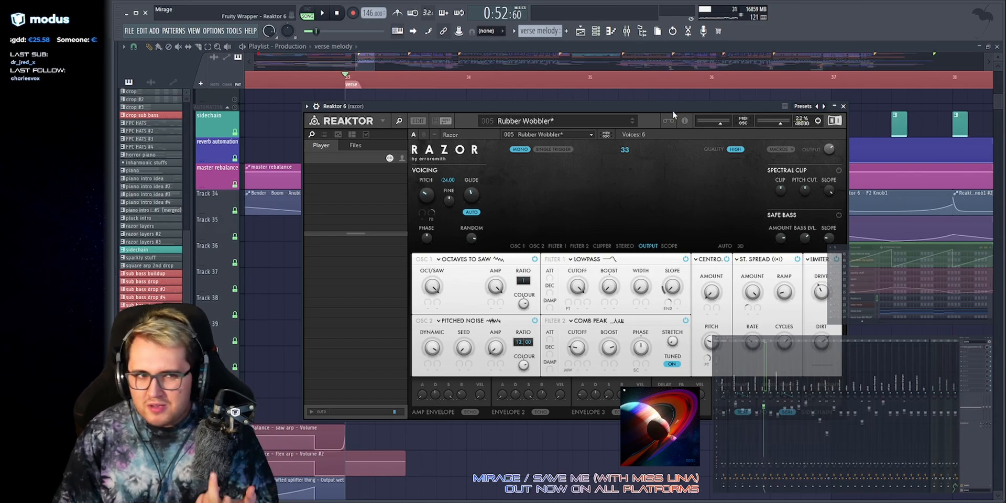
drag(671, 110, 670, 95)
key(space)
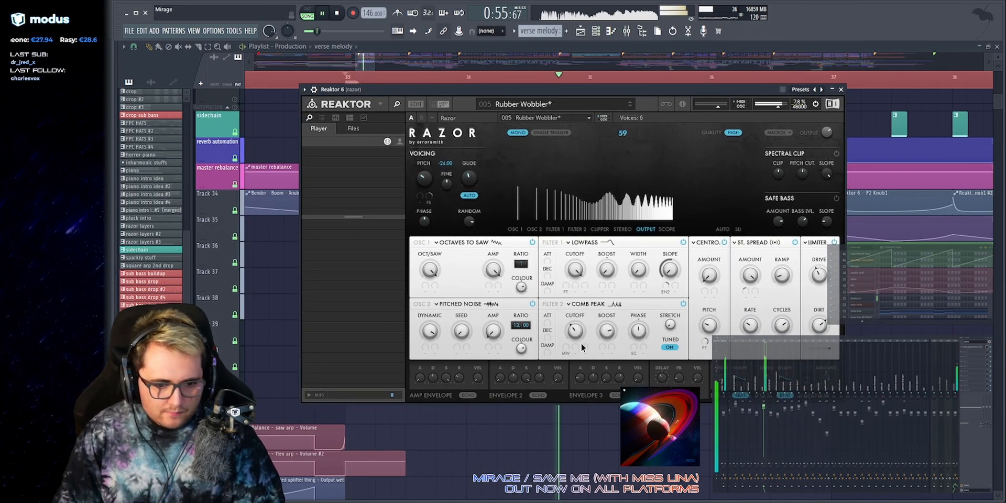
key(Escape)
Keep playing the soloed growl on Track 11 into the second vital growl #3 clip, past bar 38.
scroll(763, 272, up, 10)
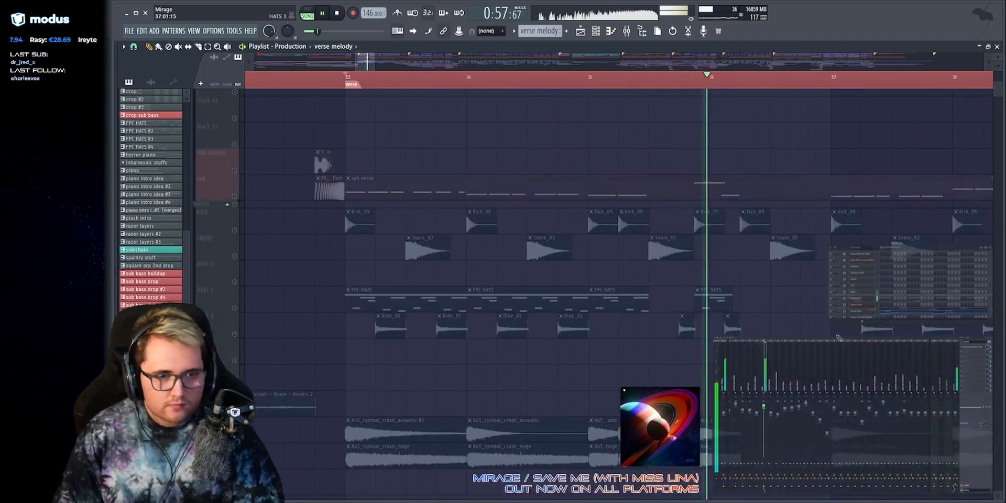
scroll(492, 105, right, 3)
scroll(520, 140, down, 4)
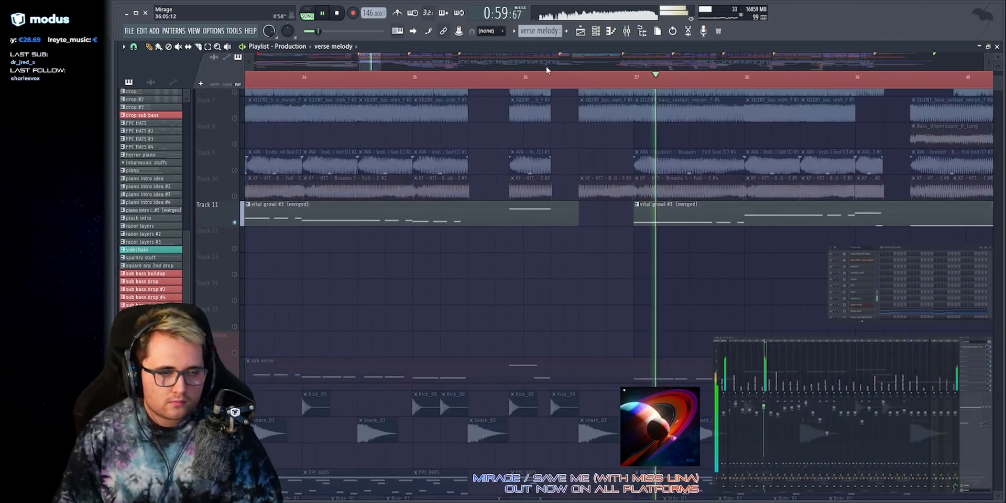
scroll(546, 66, down, 3)
scroll(544, 64, down, 3)
scroll(582, 65, up, 4)
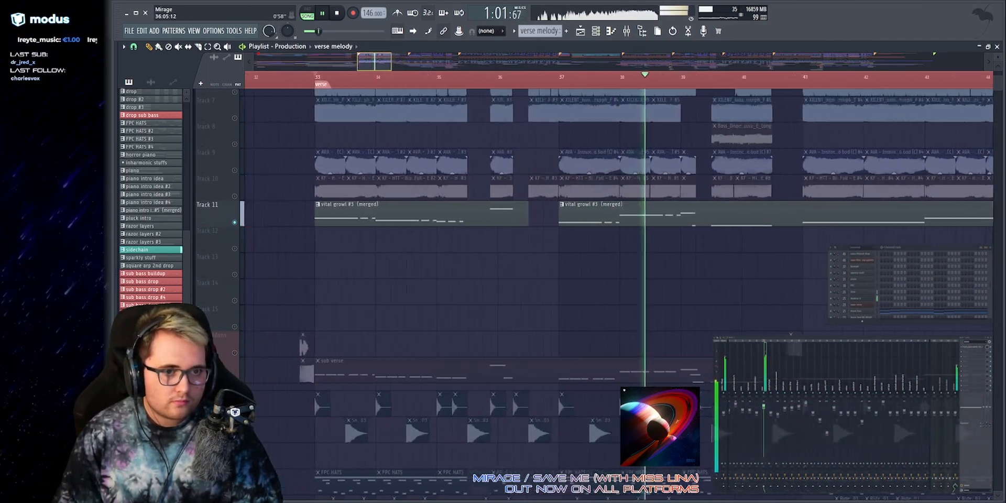
scroll(586, 65, down, 1)
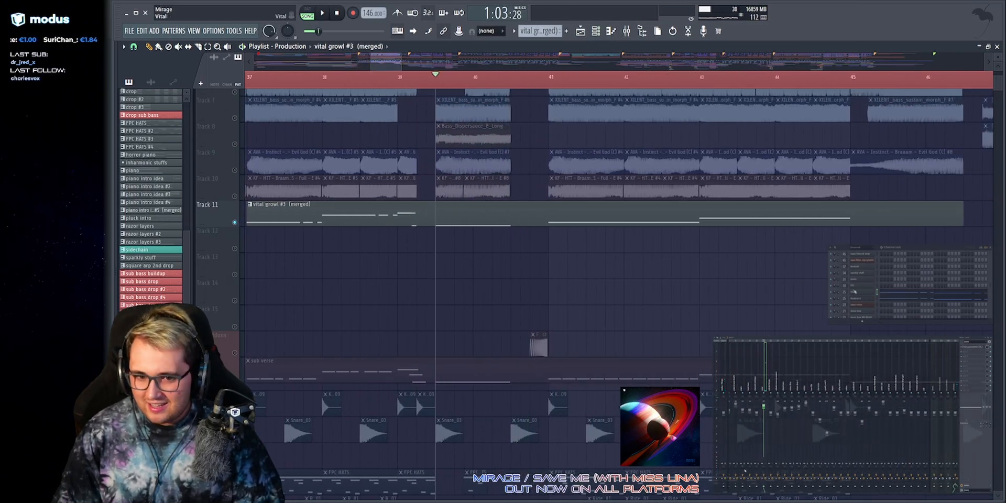
Open the growl's Vital synth, audition a few notes on its Init Preset patch and close it.
click(855, 291)
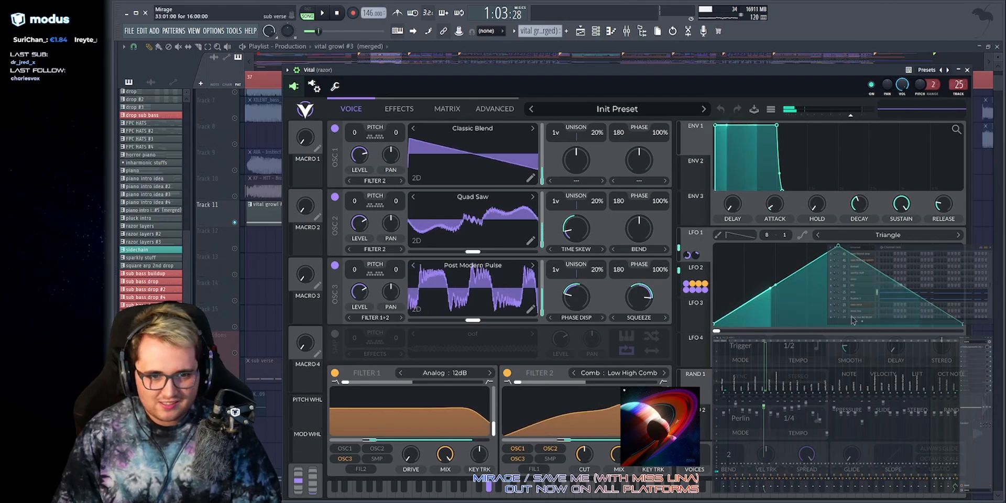
key(Escape)
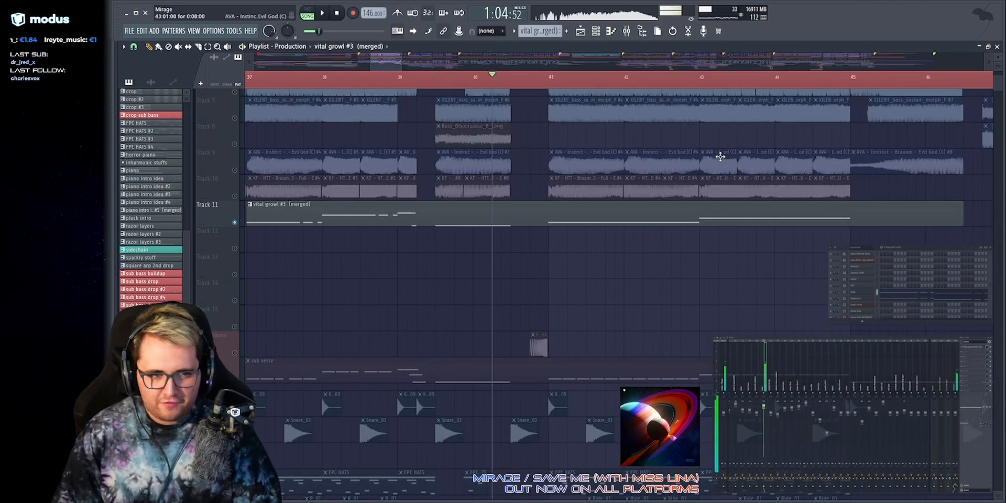
click(860, 292)
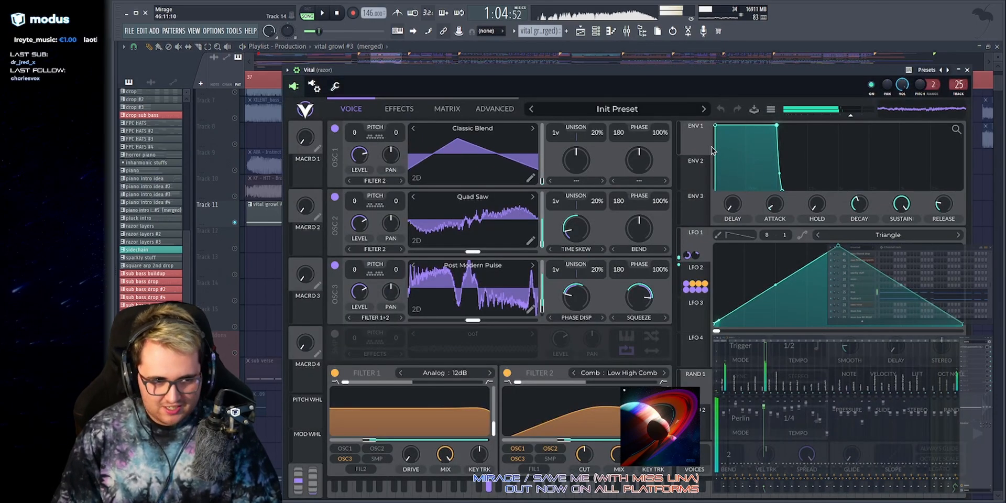
key(z)
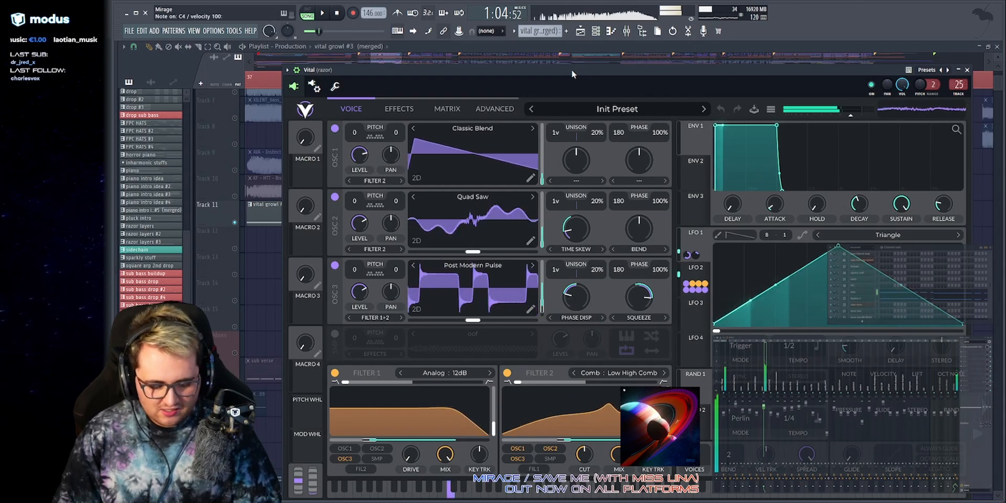
key(c)
key(Escape)
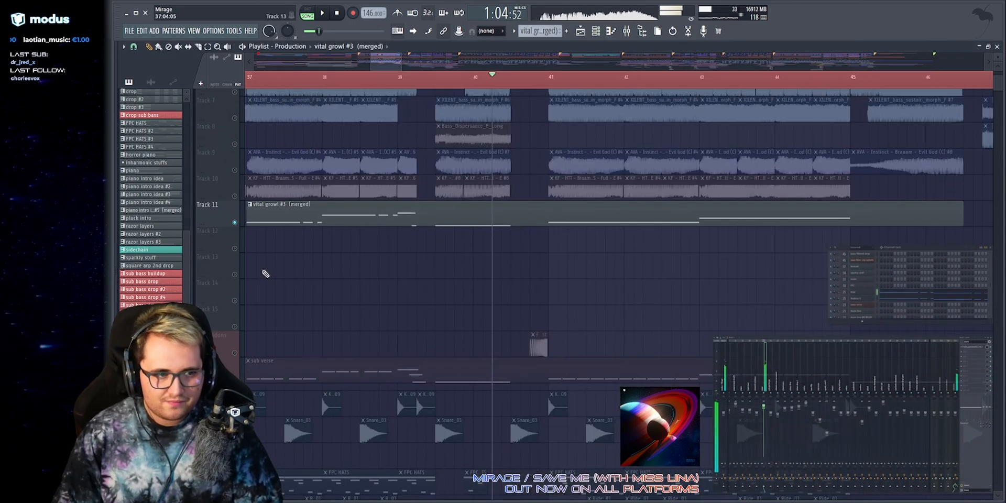
Play the soloed vital growl pattern from midway through bar 39 up to bar 40.
click(435, 77)
scroll(451, 152, up, 4)
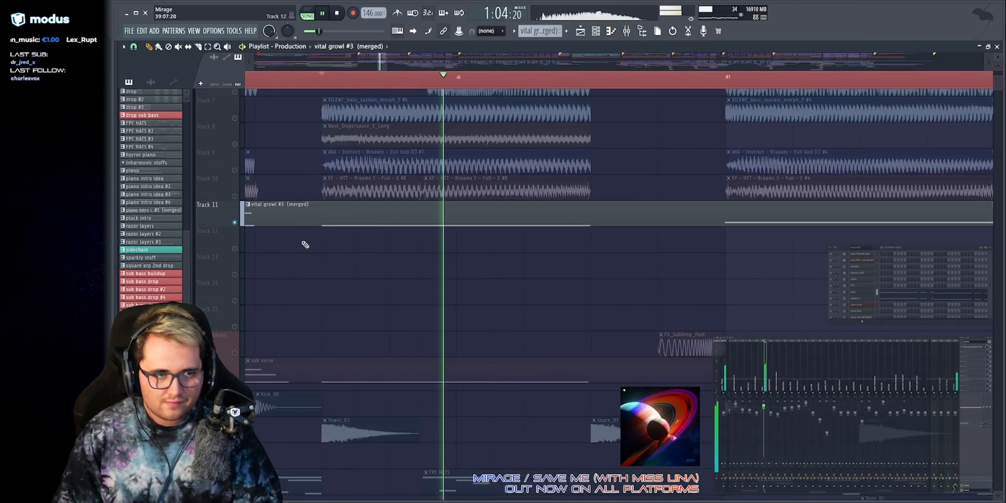
scroll(361, 209, down, 10)
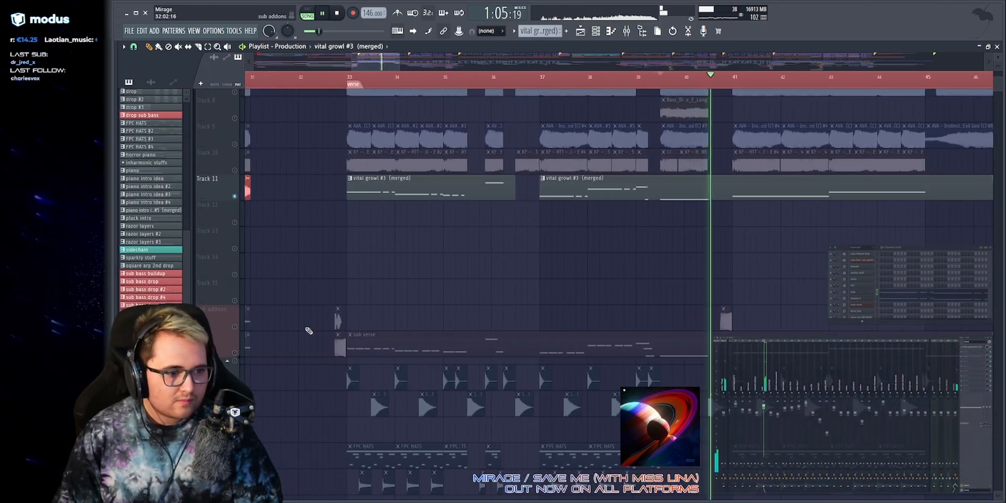
key(space)
Solo the sub track and play its sub verse pattern from the verse marker past bar 40.
click(237, 222)
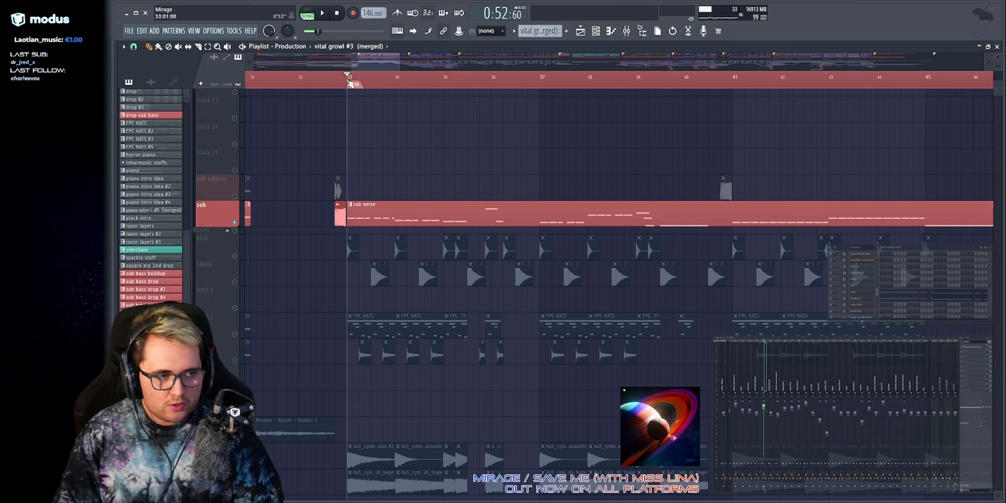
key(space)
scroll(349, 84, up, 2)
scroll(402, 213, up, 4)
scroll(393, 262, down, 3)
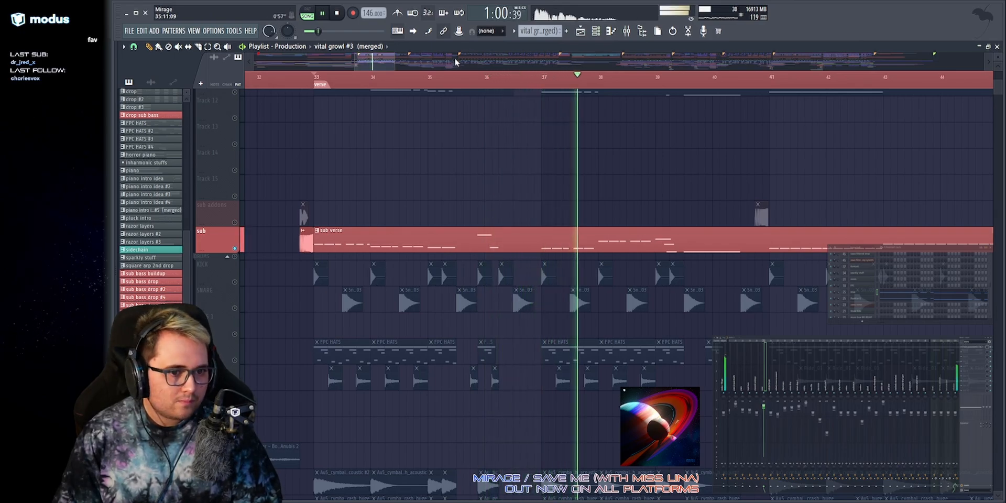
scroll(524, 241, down, 1)
scroll(524, 246, up, 4)
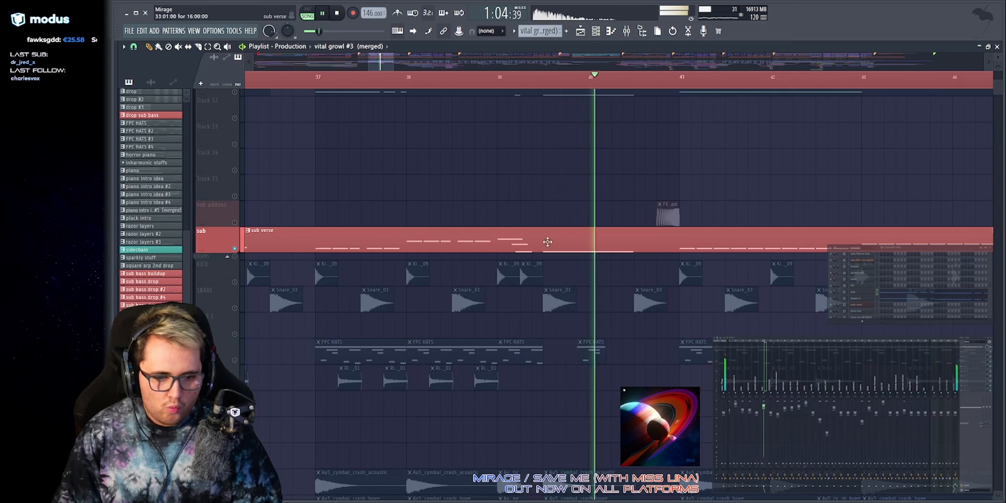
scroll(514, 66, down, 2)
Restart the verse and unmute the growl on Track 11 and the Braaam layers on Tracks 10 and 9 over the sub.
scroll(480, 198, up, 6)
key(space)
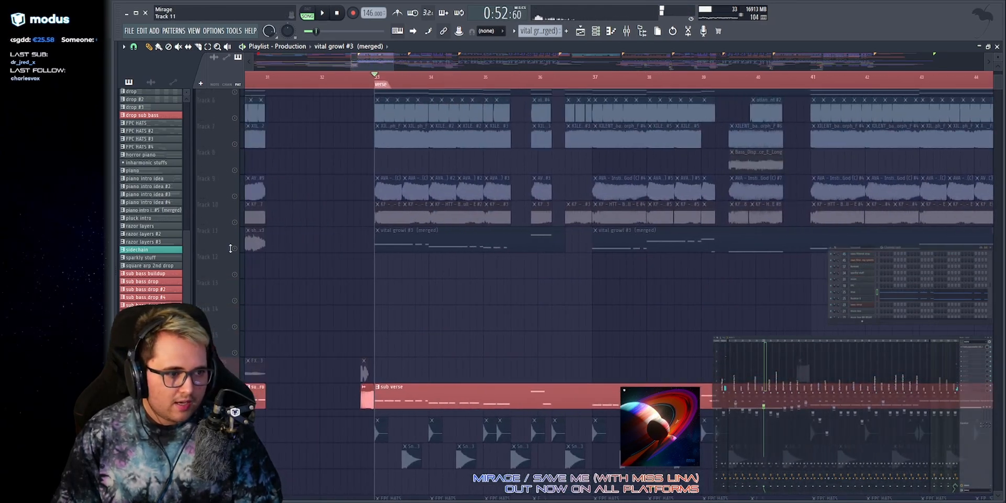
click(234, 249)
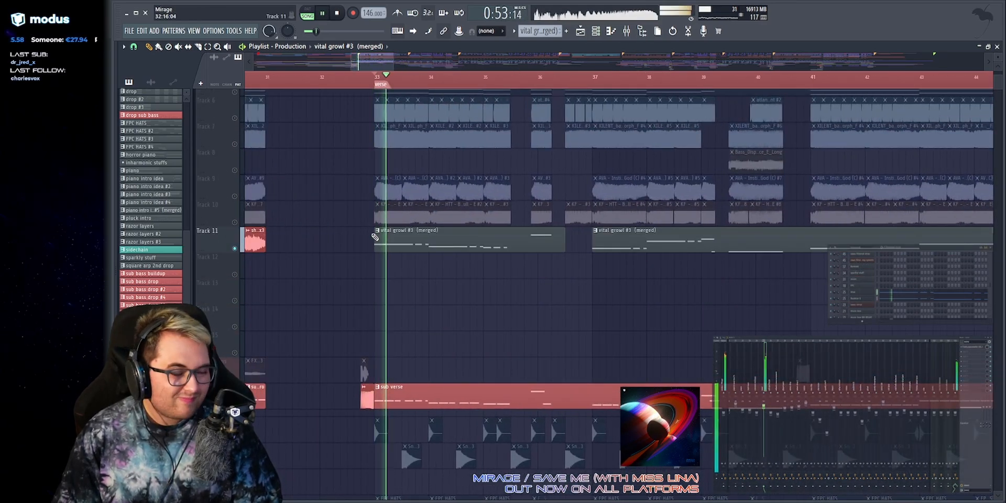
click(235, 222)
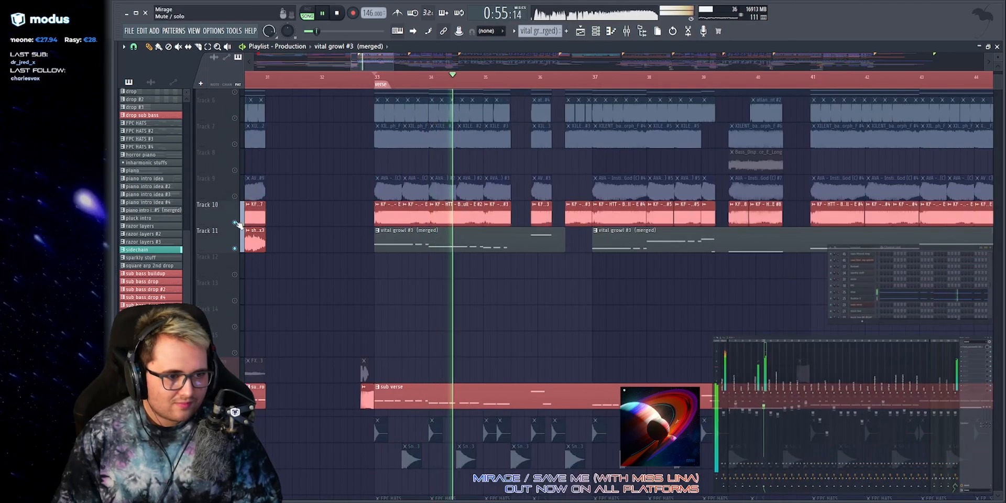
click(235, 196)
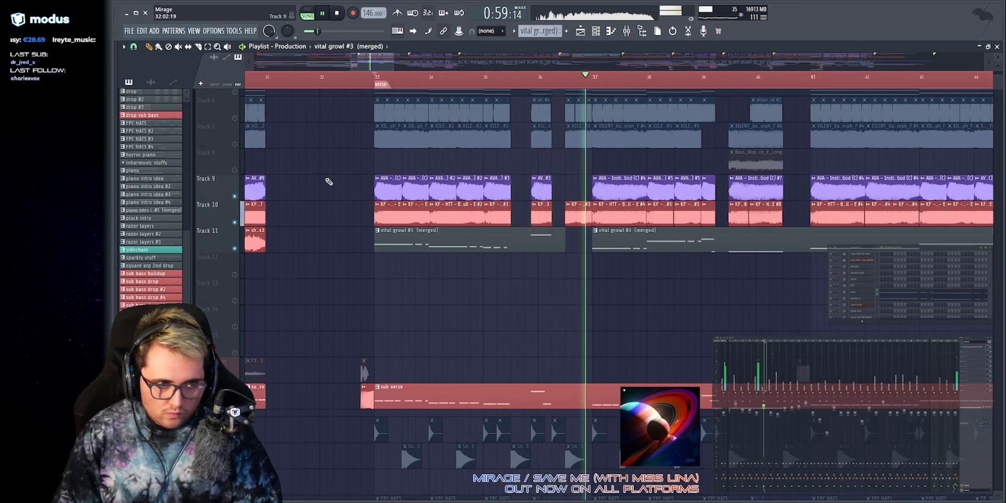
Bring in the bass layers on Tracks 7 and 6 and the supersaws on Track 5 while the verse plays.
scroll(356, 186, up, 4)
click(235, 249)
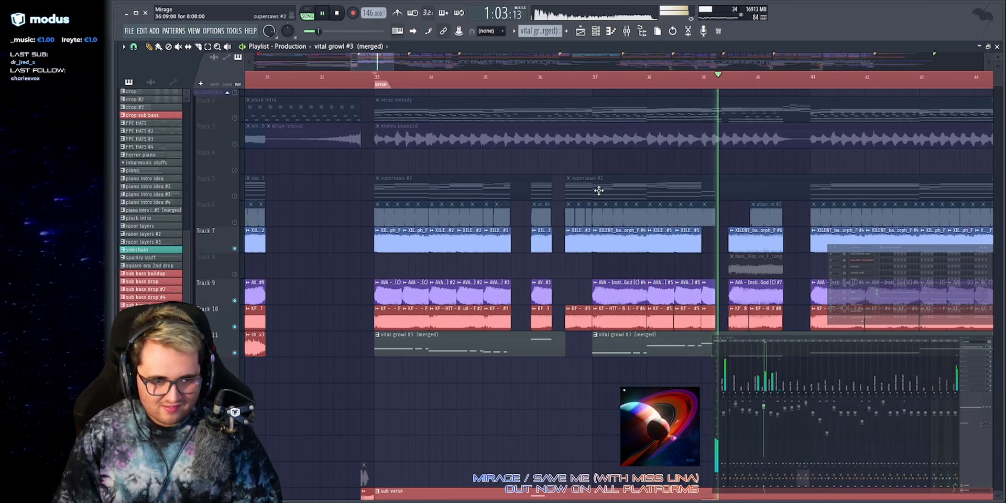
scroll(542, 61, down, 2)
click(235, 223)
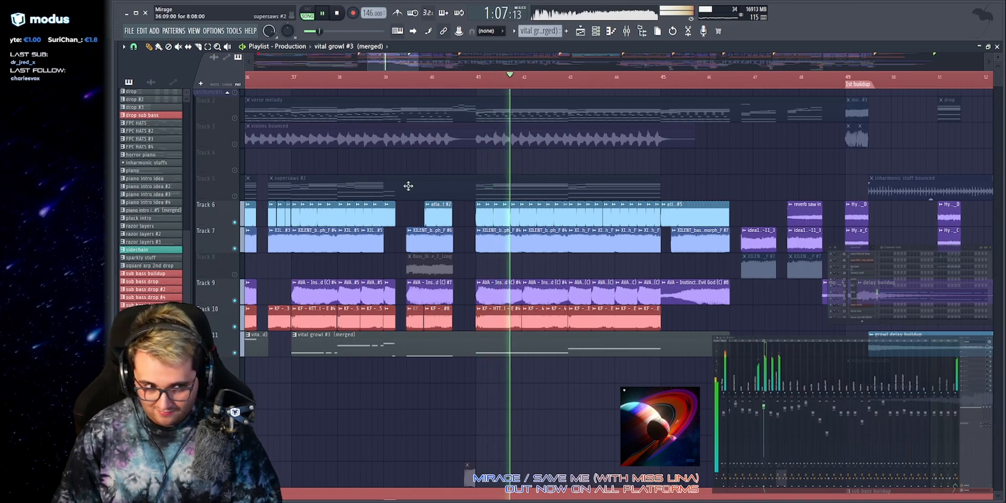
click(234, 196)
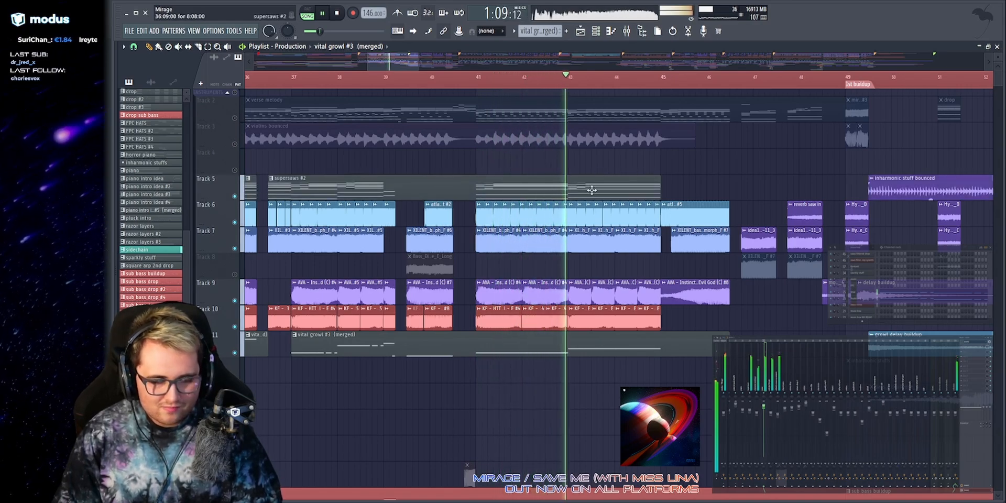
Unmute the bounced violins on Track 3 and the verse melody on Track 2 and play the verse with them.
click(234, 144)
key(space)
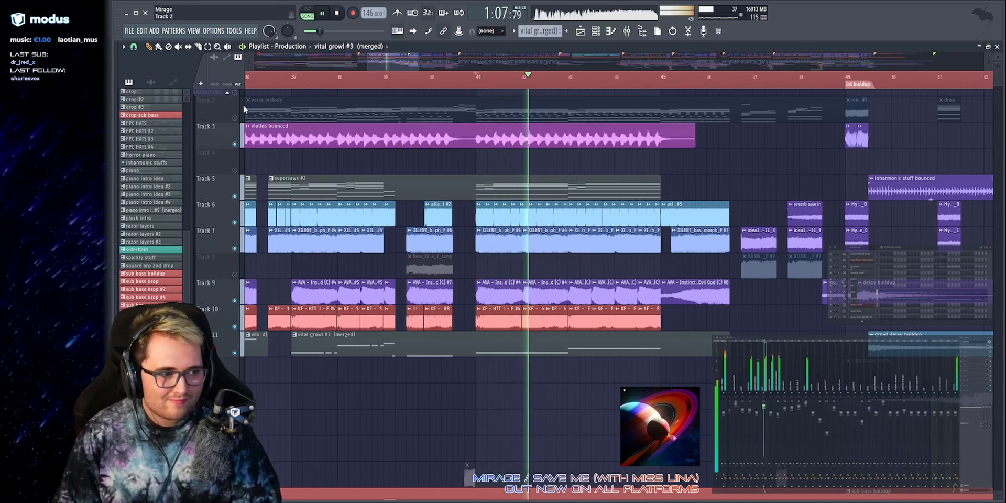
click(235, 118)
drag(413, 62, 417, 62)
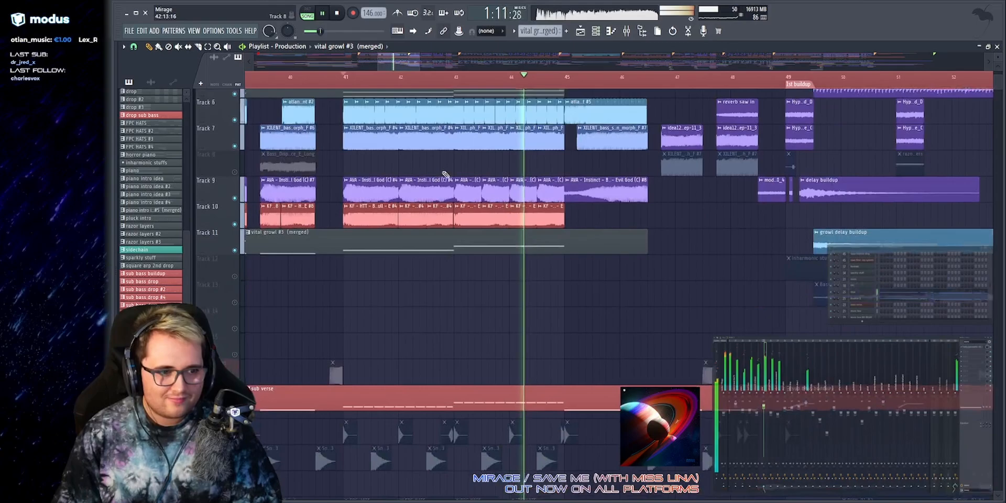
Solo the drum tracks and play them briefly from bar 41.
key(space)
scroll(393, 213, down, 9)
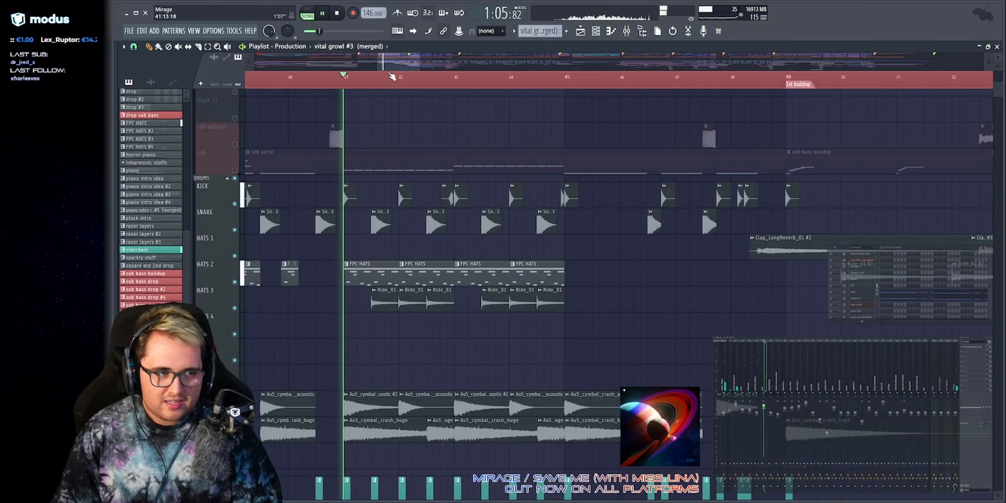
scroll(392, 76, up, 5)
key(space)
Open the Kick_09 clip's sample settings at bar 41 and look up its sample pack folder in the file browser.
double_click(343, 202)
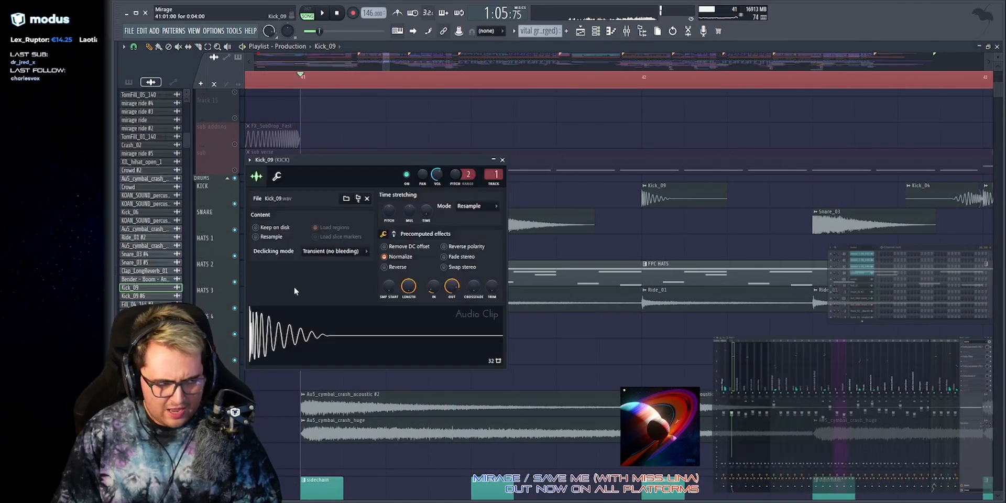
mouse_move(114, 299)
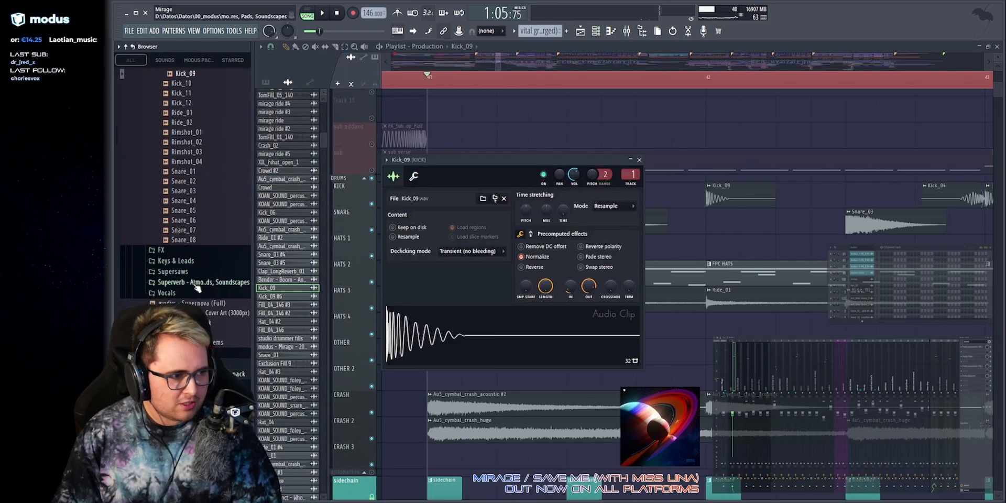
click(207, 294)
scroll(208, 297, up, 3)
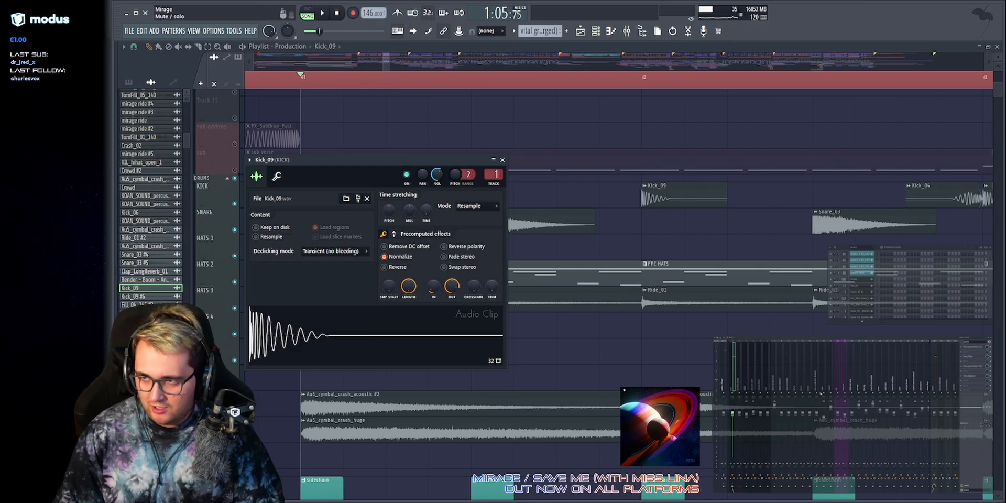
Open the KICK channel's Fruity Parametric EQ 2 and place it beside the Kick_09 settings.
click(970, 349)
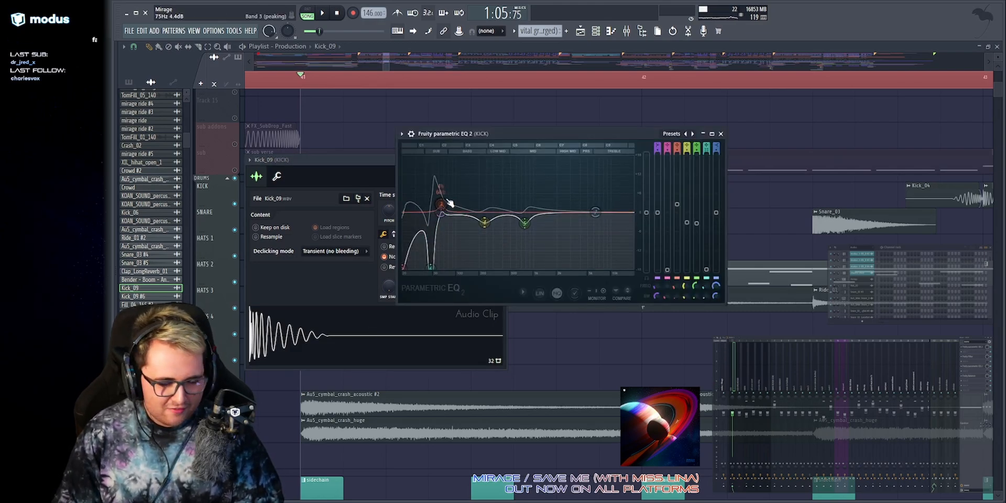
click(370, 165)
drag(520, 134, 682, 119)
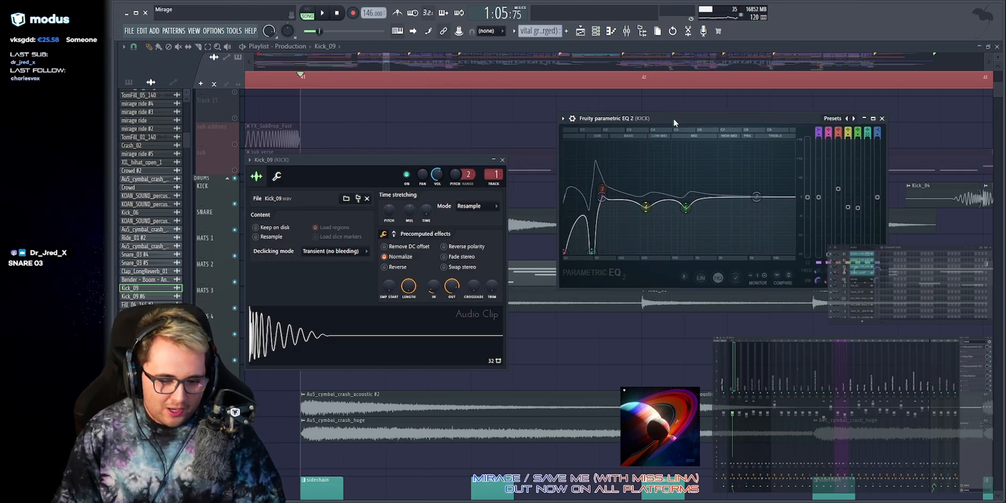
Close the Kick_09 and EQ windows and play the soloed drums from bar 41 to just before bar 43.
key(space)
key(F12)
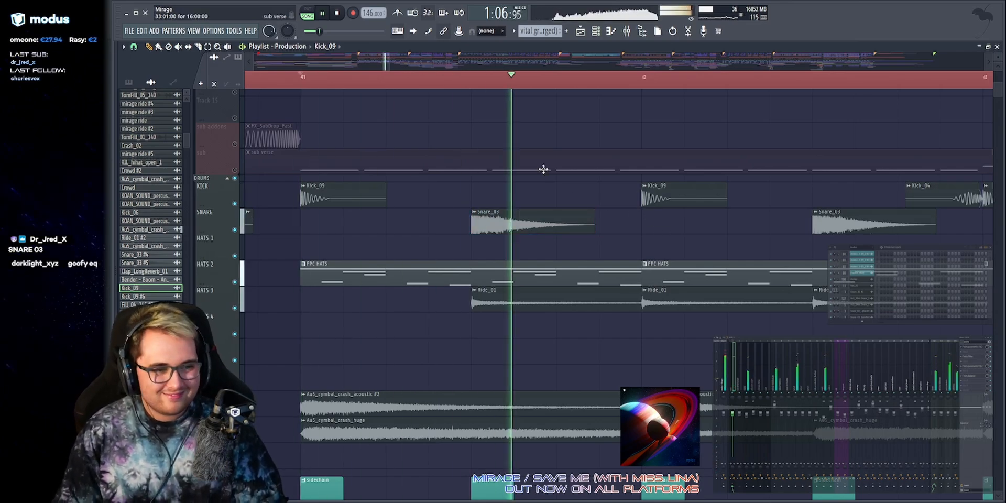
scroll(526, 62, down, 1)
scroll(388, 61, down, 2)
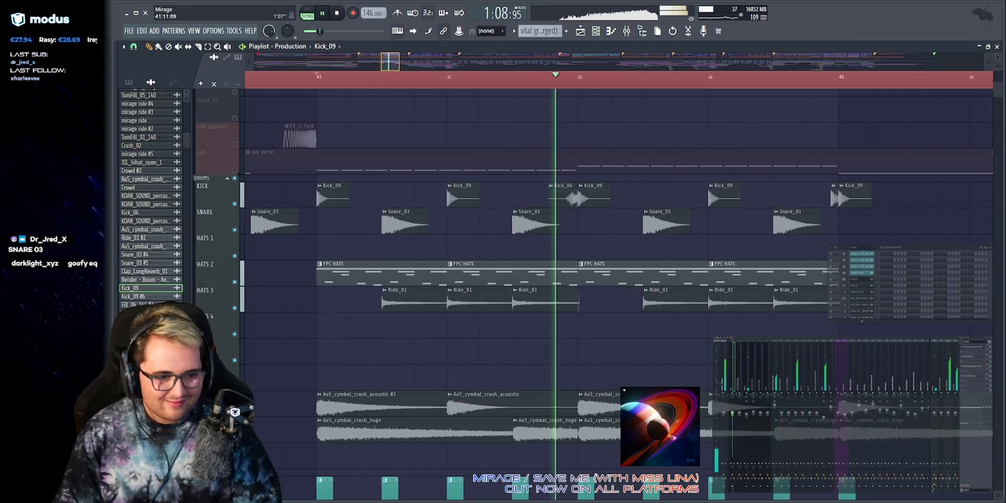
key(space)
Solo HATS 2, play its FPC HATS pattern and show the hi-hat samples loaded in its FPC instrument.
scroll(231, 203, down, 3)
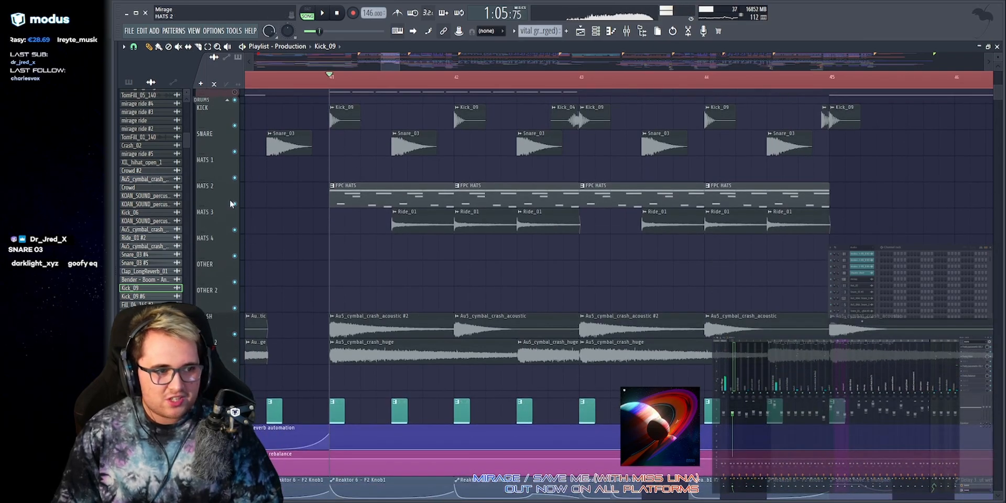
right_click(234, 204)
key(space)
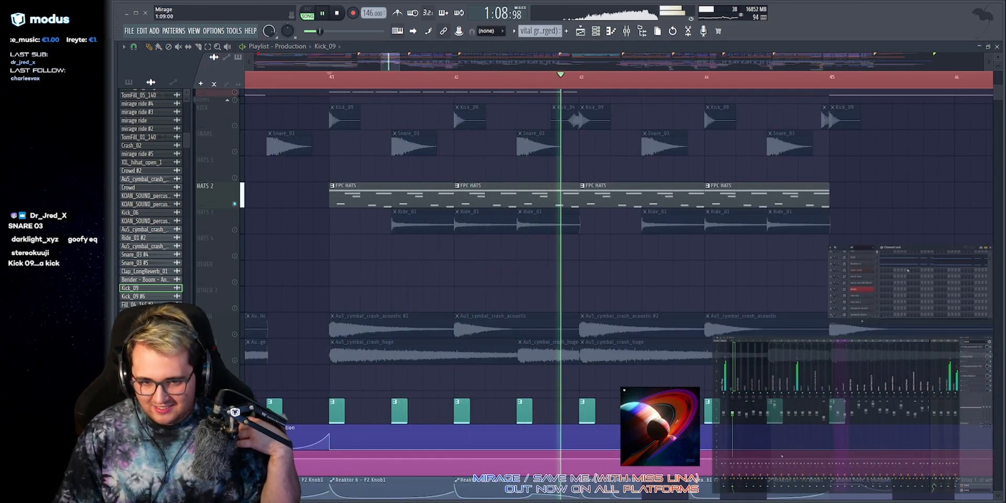
click(870, 272)
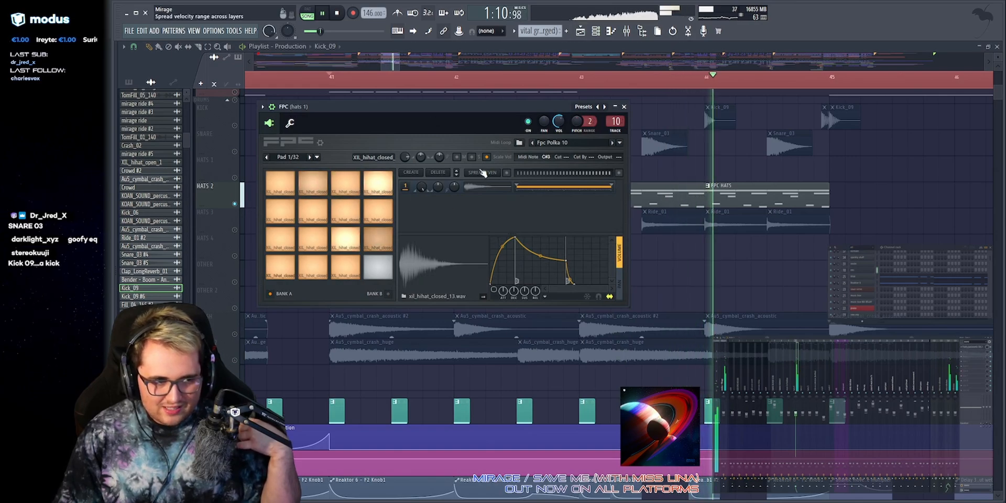
key(space)
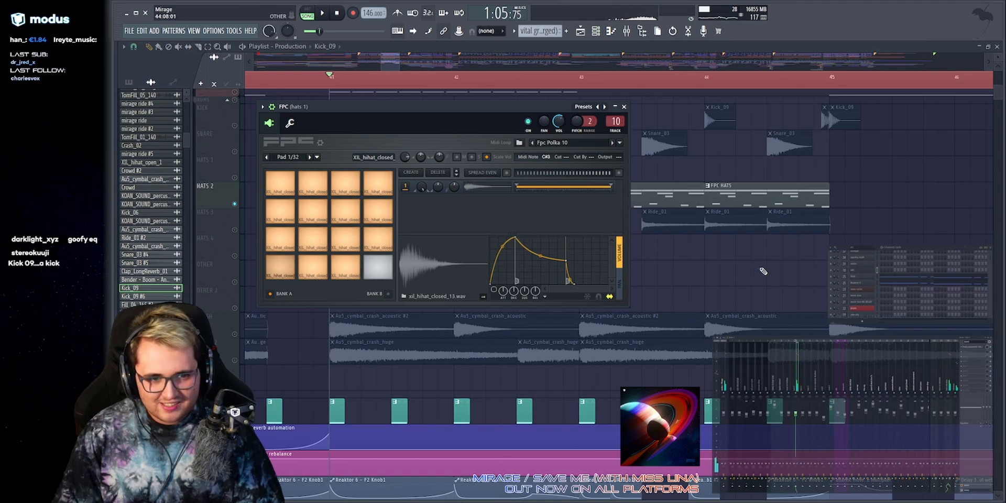
key(Escape)
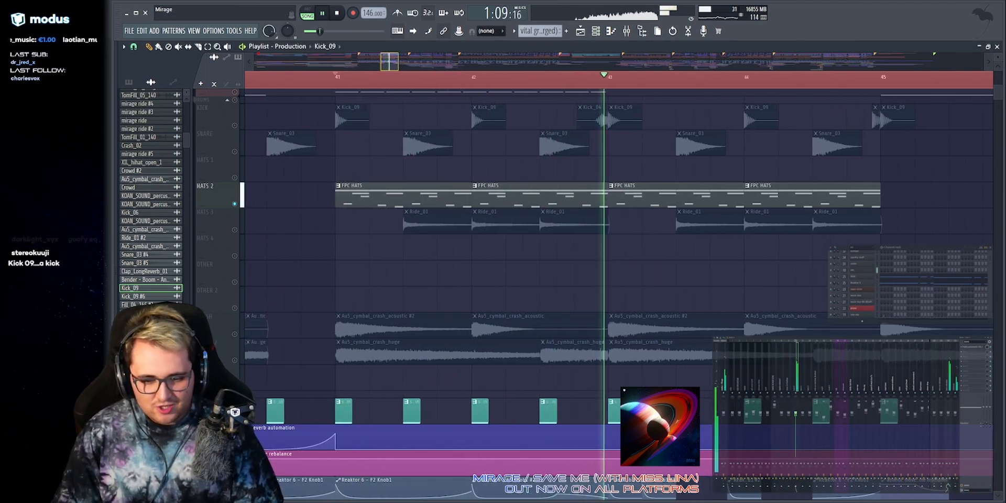
Unsolo HATS 2 and compare the verse from bar 41 with the FPC HATS pattern muted and unmuted.
key(space)
right_click(235, 204)
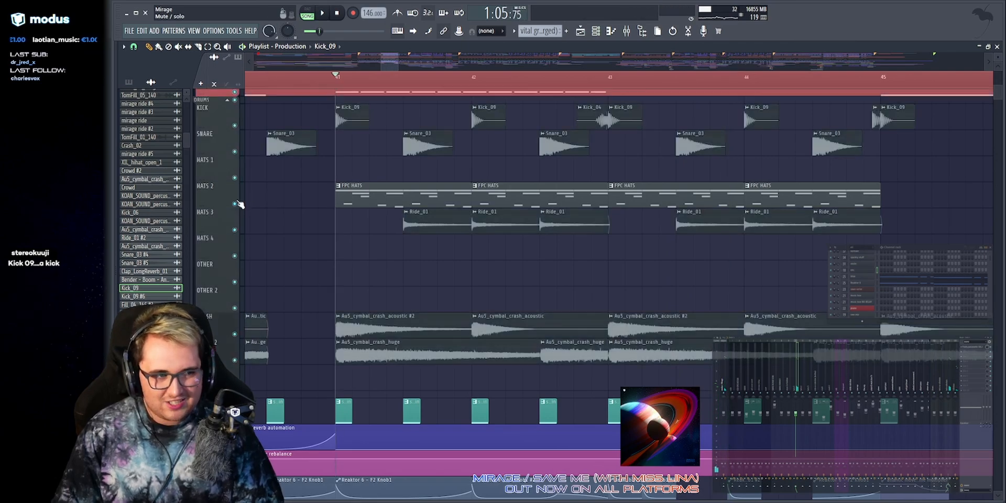
click(235, 204)
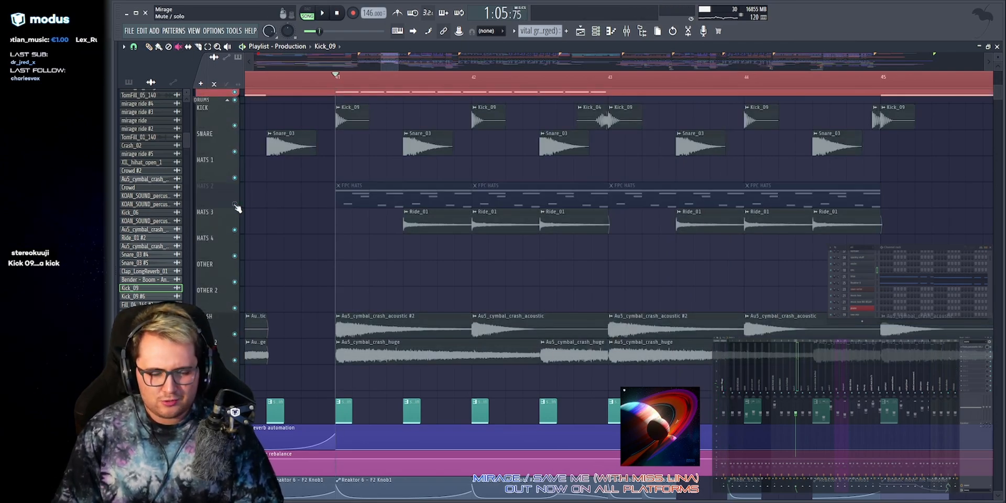
key(space)
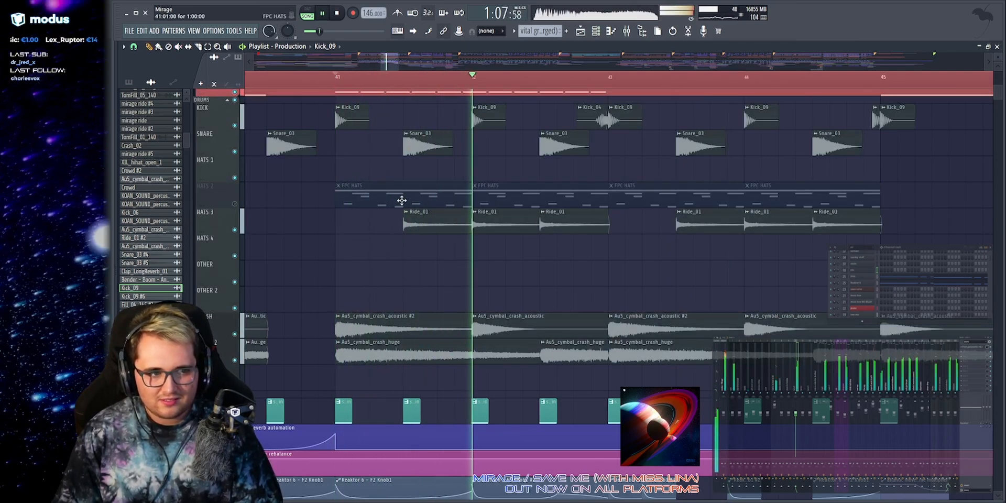
key(space)
click(235, 204)
key(space)
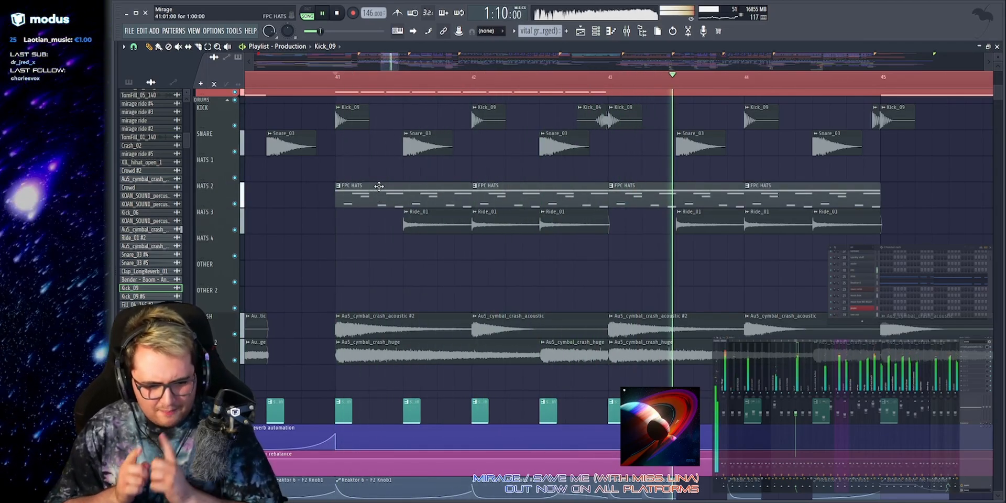
drag(397, 62, 402, 62)
key(space)
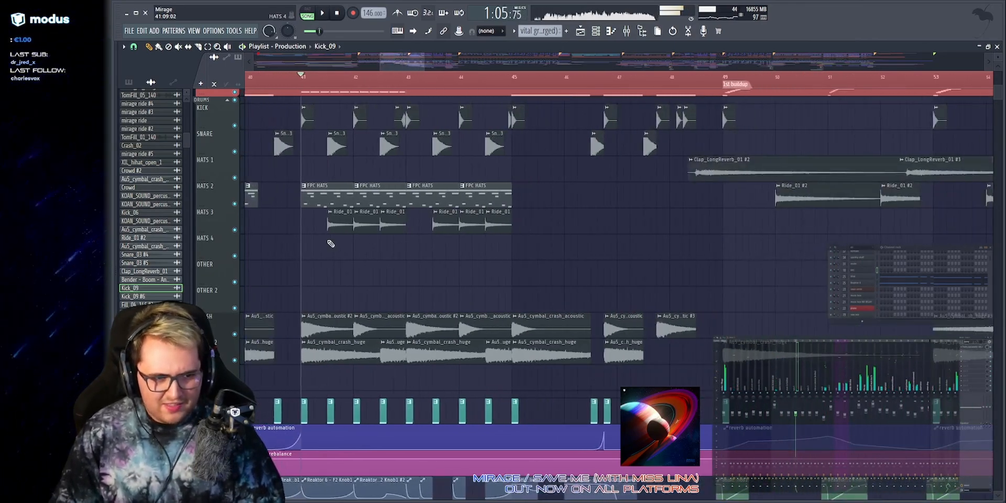
Solo the CRASH and CRASH 2 tracks and play their cymbal clips from bar 41.
scroll(312, 251, down, 5)
drag(284, 157, 365, 173)
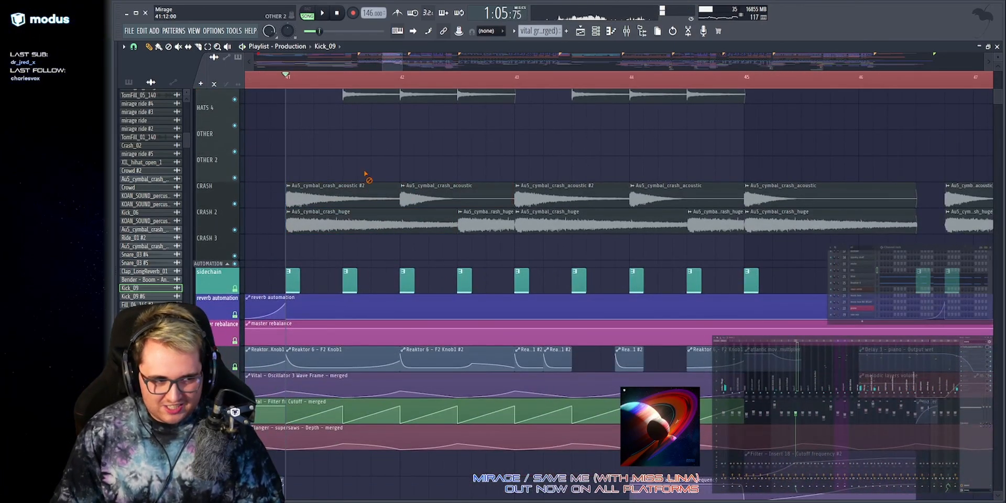
right_click(235, 204)
click(235, 228)
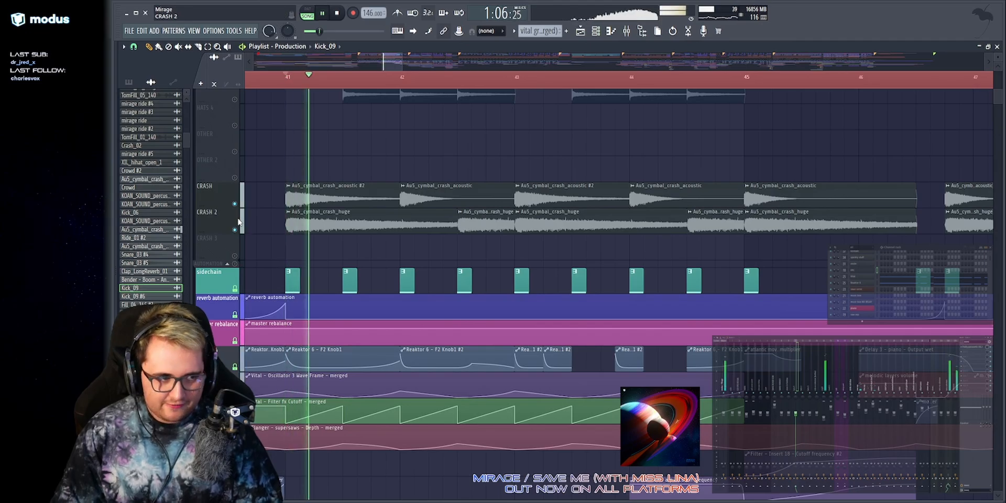
key(space)
Reactivate all tracks and play the full arrangement from bar 41 past the 1st buildup marker.
scroll(482, 213, up, 5)
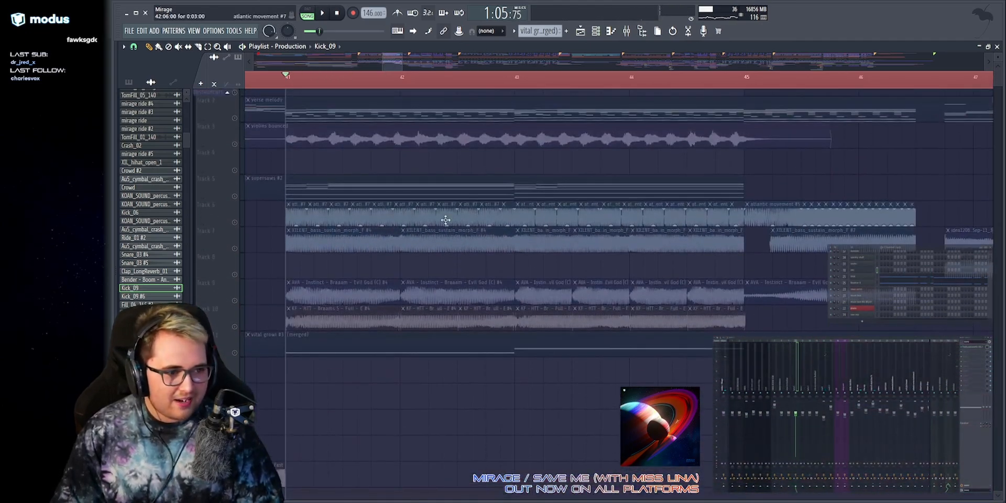
click(235, 93)
scroll(384, 63, down, 3)
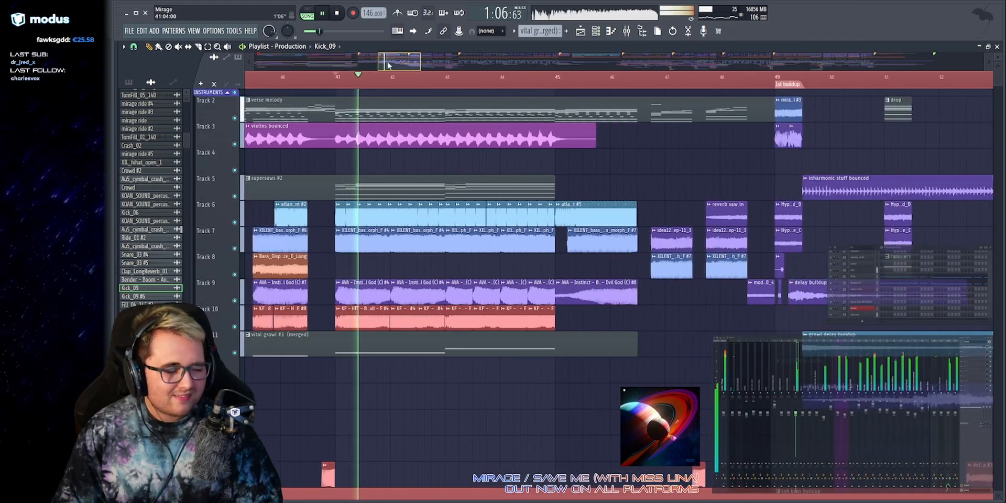
scroll(455, 157, down, 5)
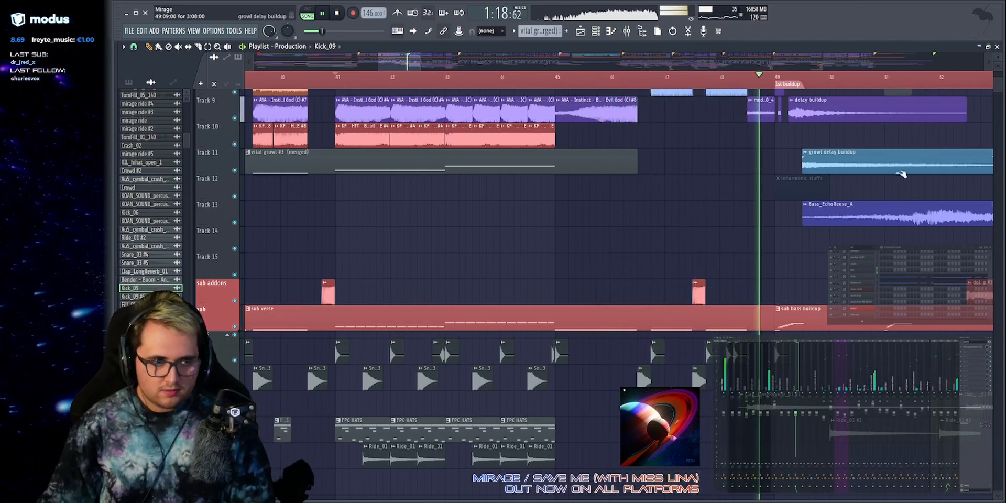
scroll(901, 174, up, 4)
scroll(669, 55, up, 4)
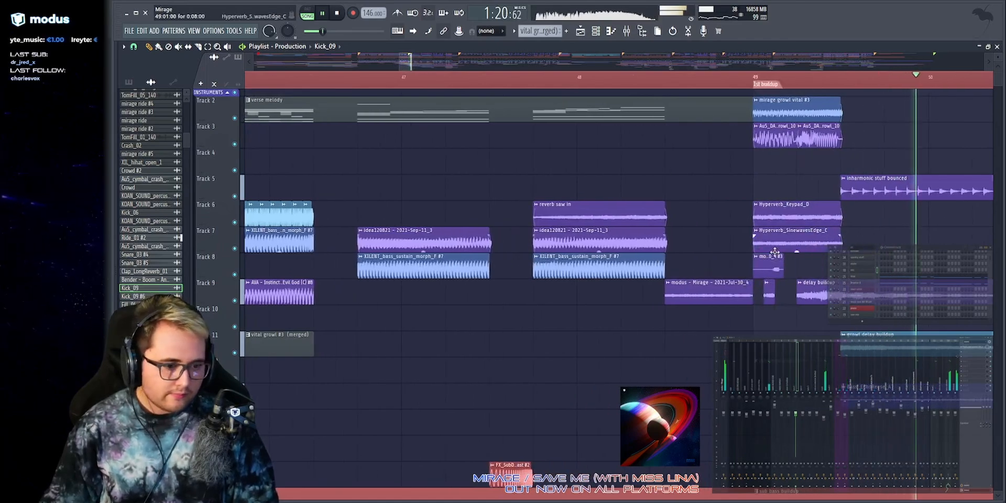
Solo the sub addons track and play its sub drop effect between bars 47 and 48.
scroll(305, 343, down, 5)
key(space)
right_click(235, 353)
click(487, 82)
key(space)
scroll(487, 82, down, 1)
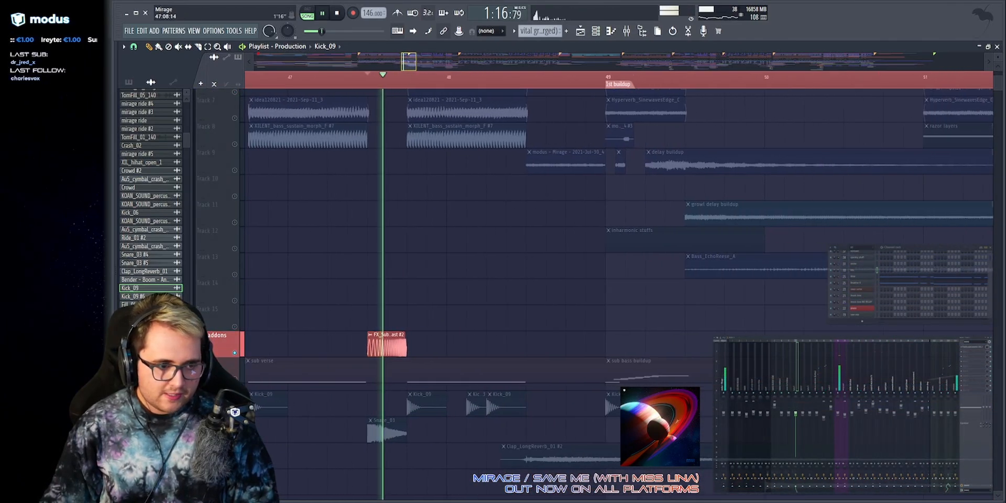
scroll(530, 215, up, 5)
key(space)
Solo Track 9 and play its modus - Mirage recording leading into the 1st buildup.
right_click(235, 301)
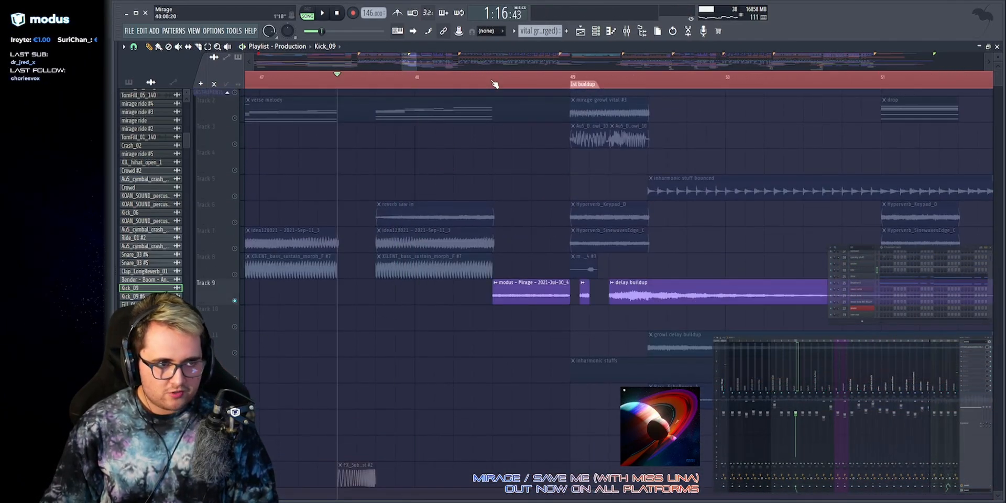
key(space)
scroll(505, 73, up, 1)
key(space)
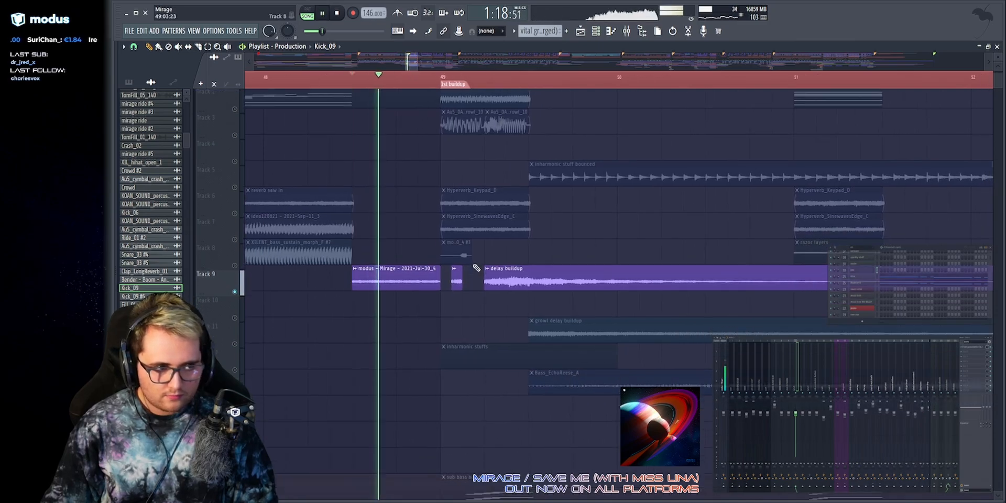
Open the modus - Mirage - 2021-Jul-30_4 clip's sample settings and bring up the recordings in the file browser.
scroll(473, 262, down, 3)
scroll(476, 67, up, 1)
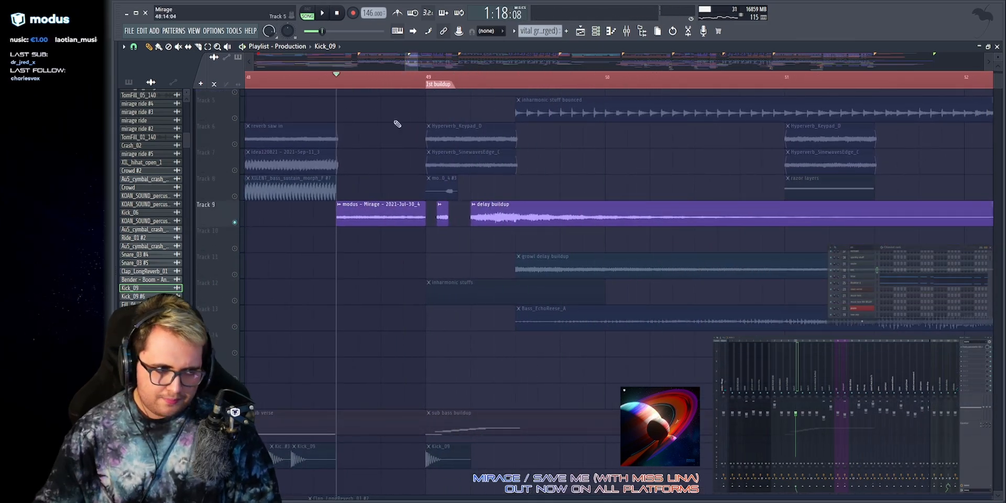
double_click(390, 212)
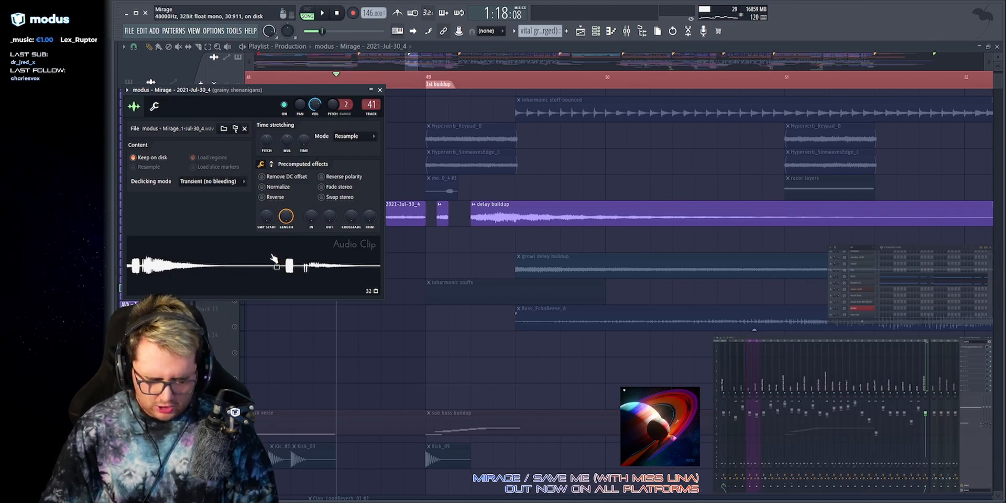
click(115, 291)
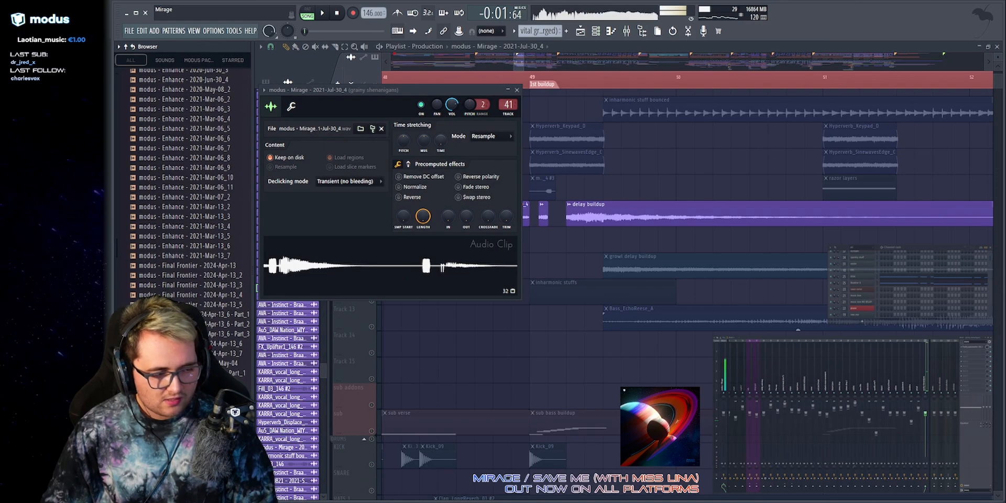
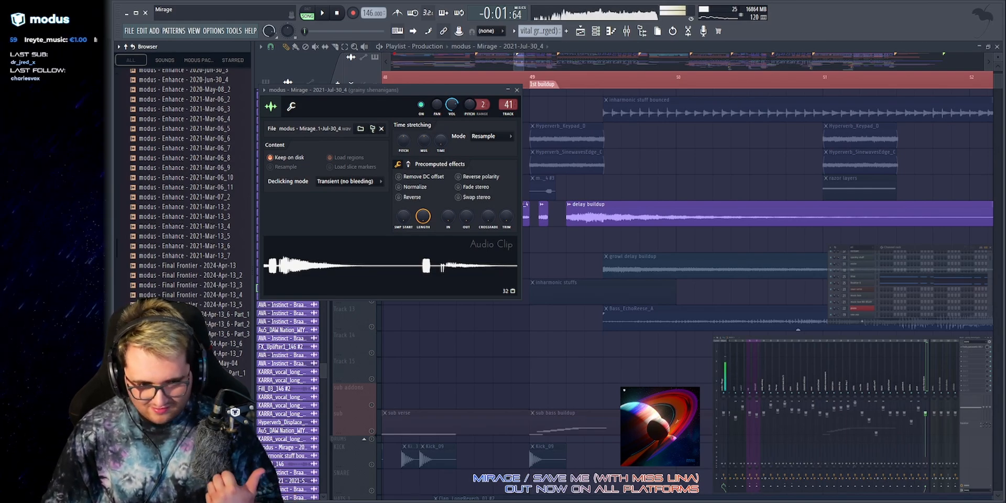
Switch the file browser to the modus sample packs and show the Hypernova Samplepack's Basses folder.
click(191, 61)
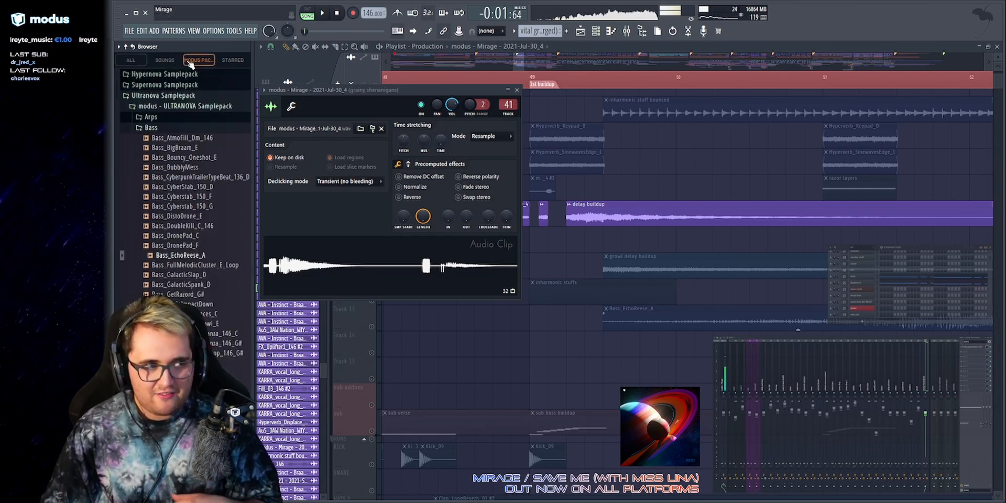
click(186, 105)
click(189, 95)
click(191, 76)
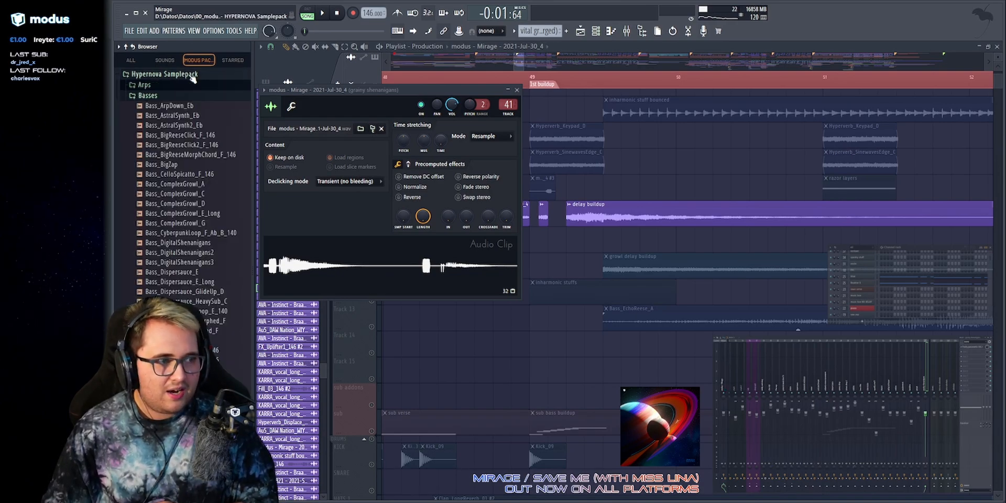
Play Track 9's modus - Mirage recording and delay buildup clip through the 1st buildup marker.
scroll(208, 151, down, 4)
scroll(389, 63, down, 4)
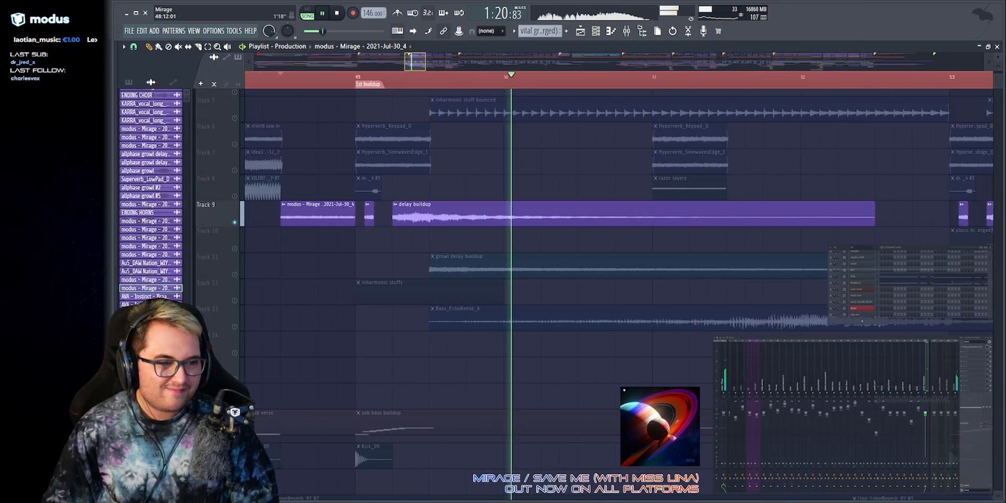
scroll(390, 63, down, 3)
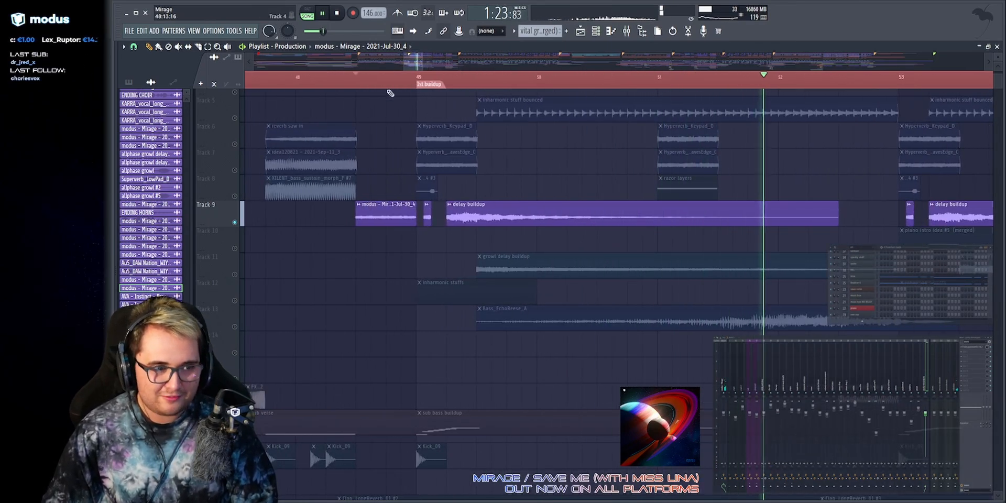
key(space)
Solo Track 5 and play its inharmonic stuff bounced clip after the 1st buildup marker.
right_click(235, 118)
drag(494, 77, 419, 62)
scroll(468, 63, down, 2)
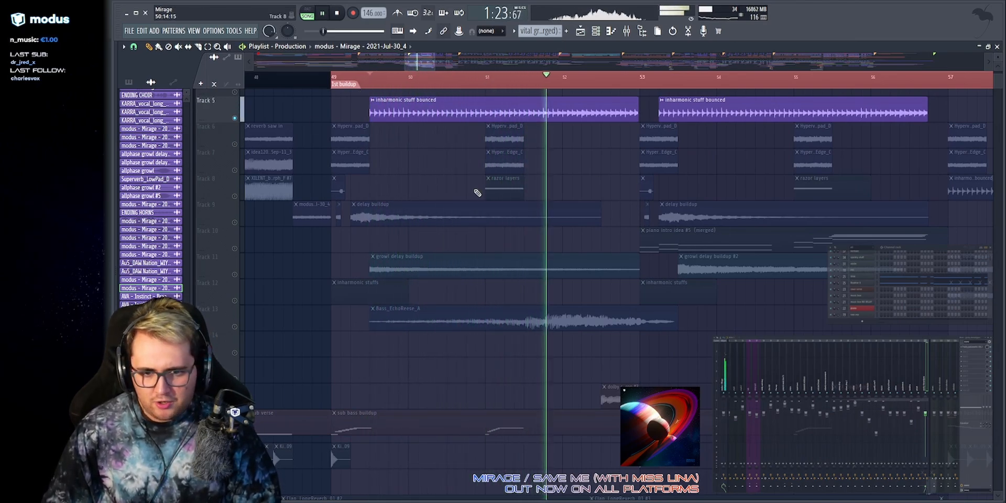
click(586, 107)
key(space)
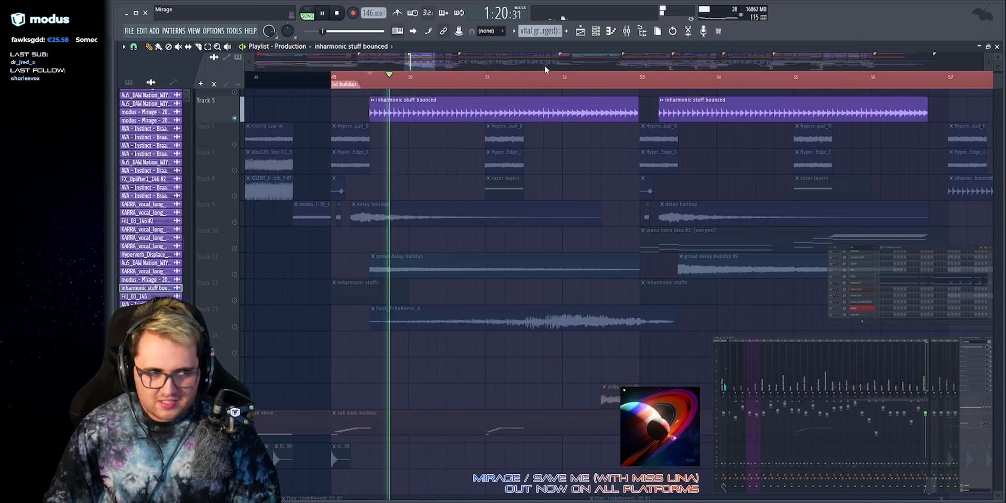
drag(424, 61, 419, 66)
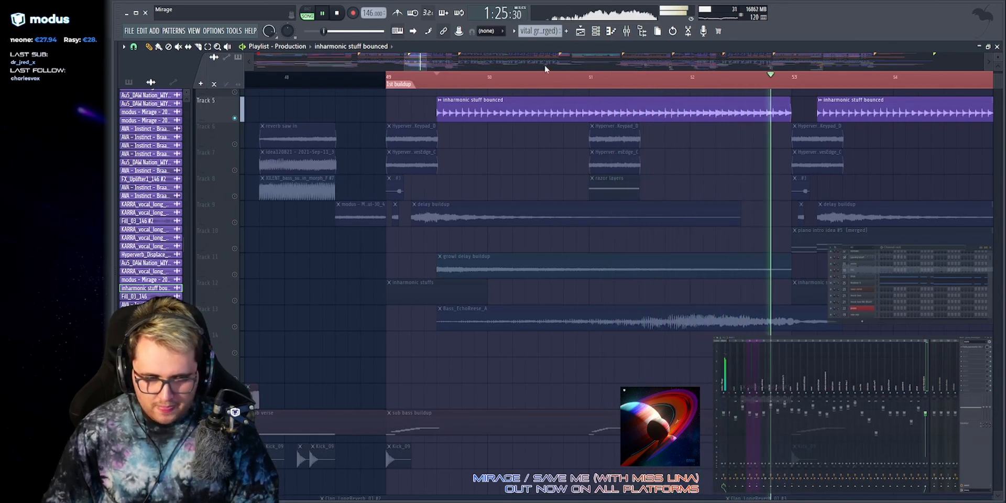
drag(545, 64, 545, 65)
key(space)
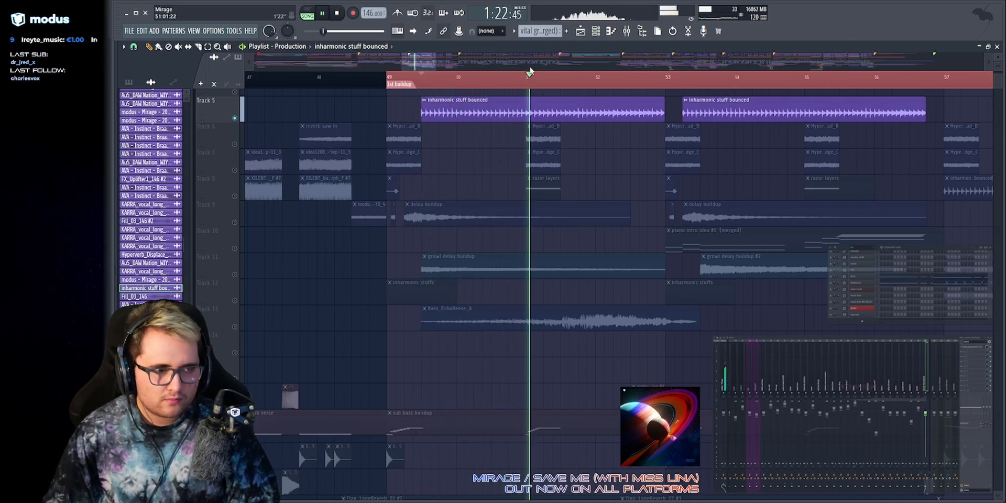
drag(531, 74, 524, 84)
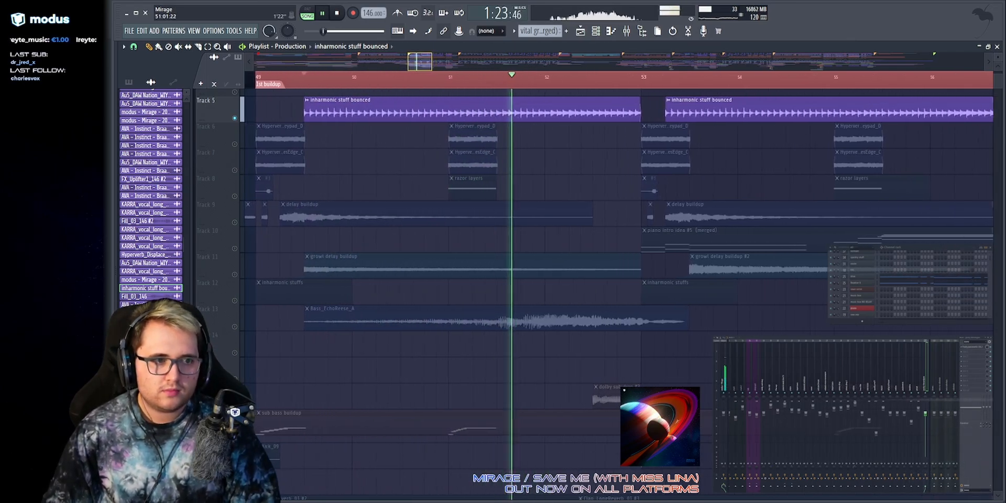
View the sample settings of the inharmonic stuff bounced clip, close them and play the second copy after bar 53.
double_click(574, 105)
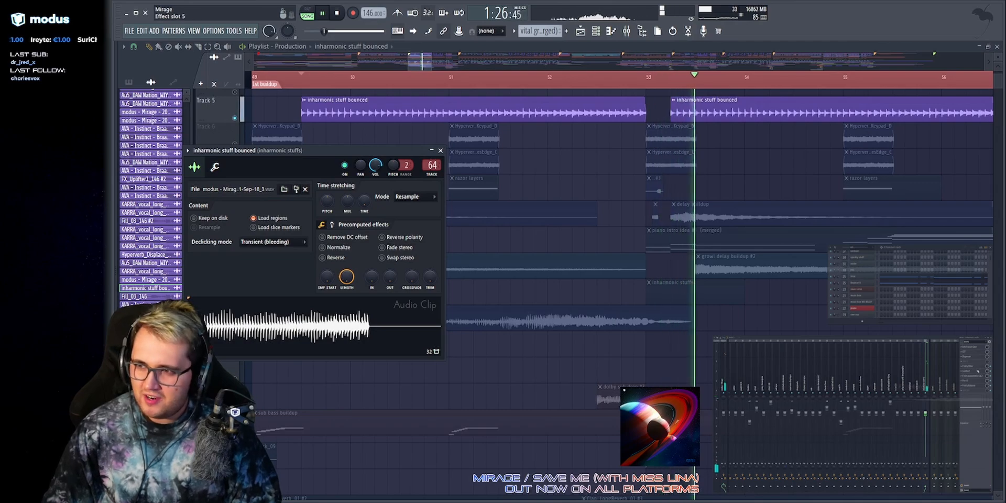
key(Escape)
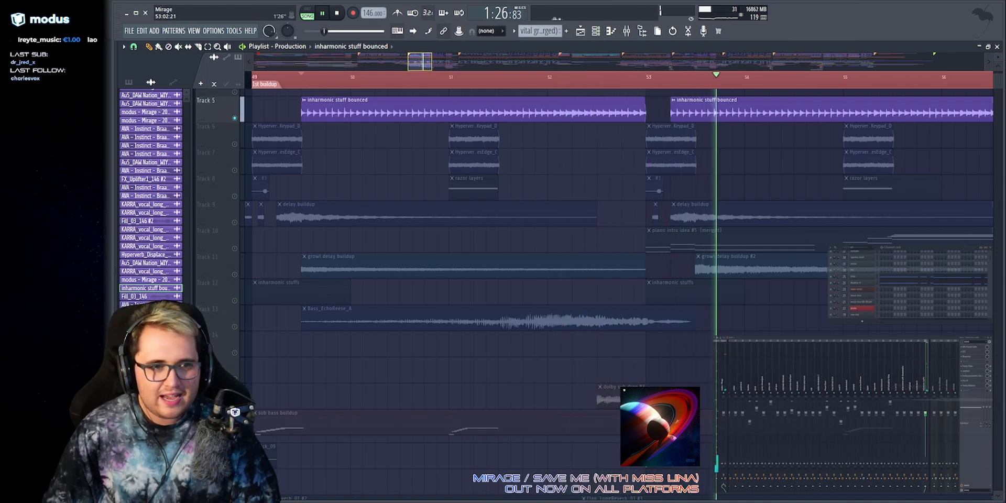
scroll(684, 78, down, 2)
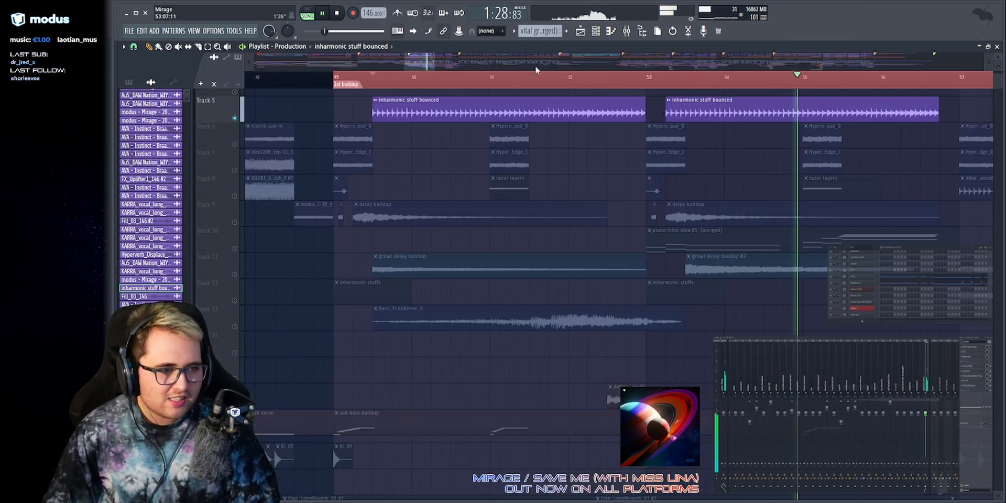
key(space)
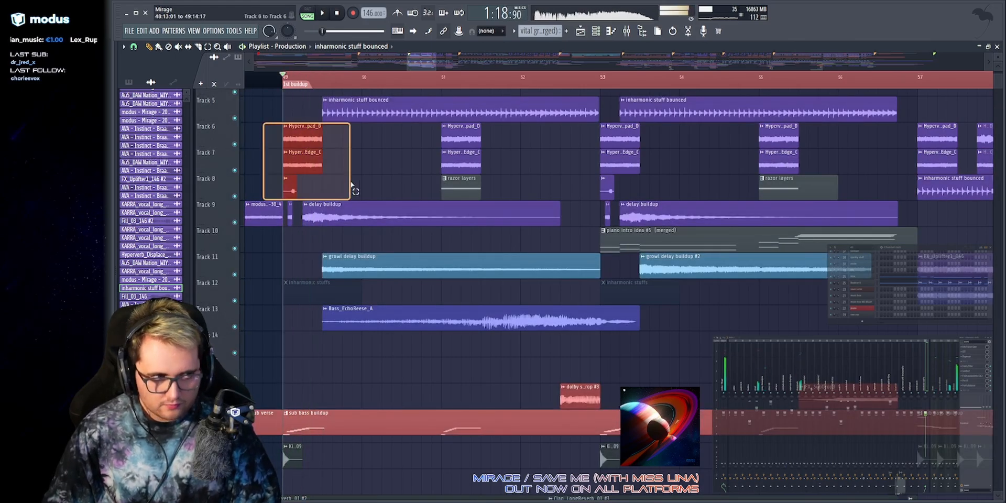
Solo Track 9 again and play its delay buildup clip from the 1st buildup marker.
key(space)
scroll(360, 177, down, 4)
scroll(360, 178, up, 5)
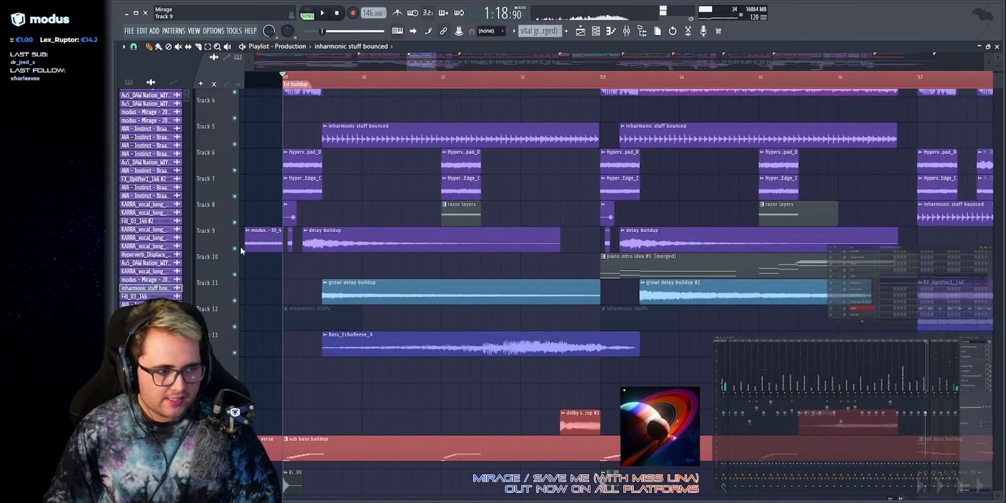
right_click(235, 249)
key(space)
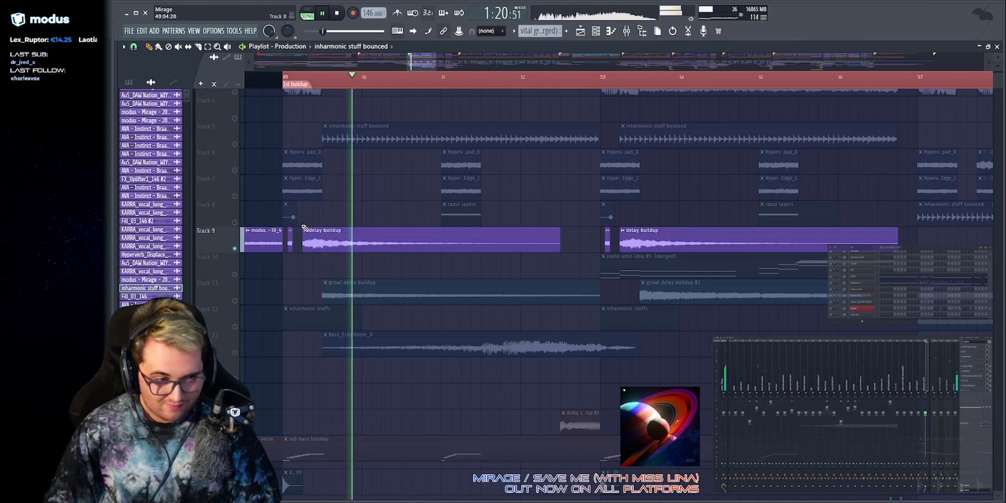
Solo Tracks 6 and 7 together and play the Hyperverb_Keypad_D and Hyperverb_SinewavesEdge_C clips from the 1st buildup.
right_click(236, 196)
key(space)
click(239, 172)
scroll(239, 158, up, 2)
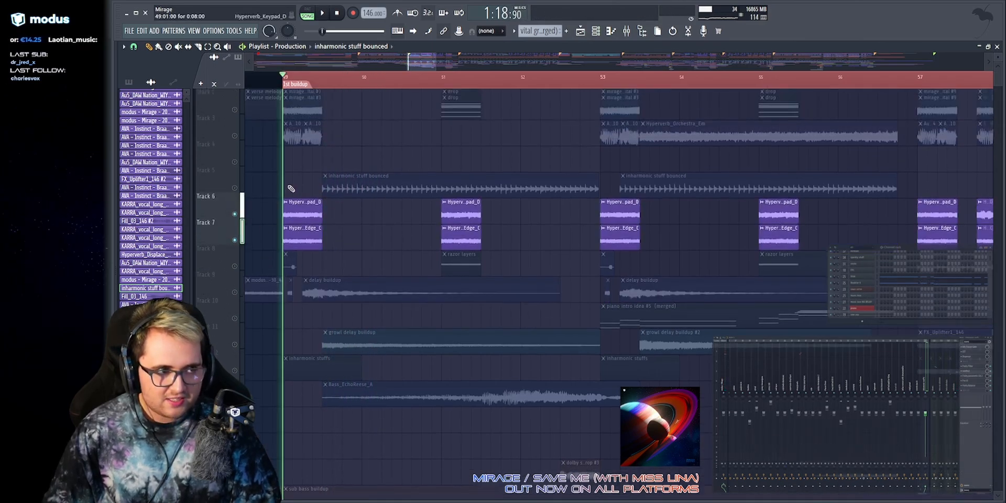
key(space)
scroll(363, 68, up, 3)
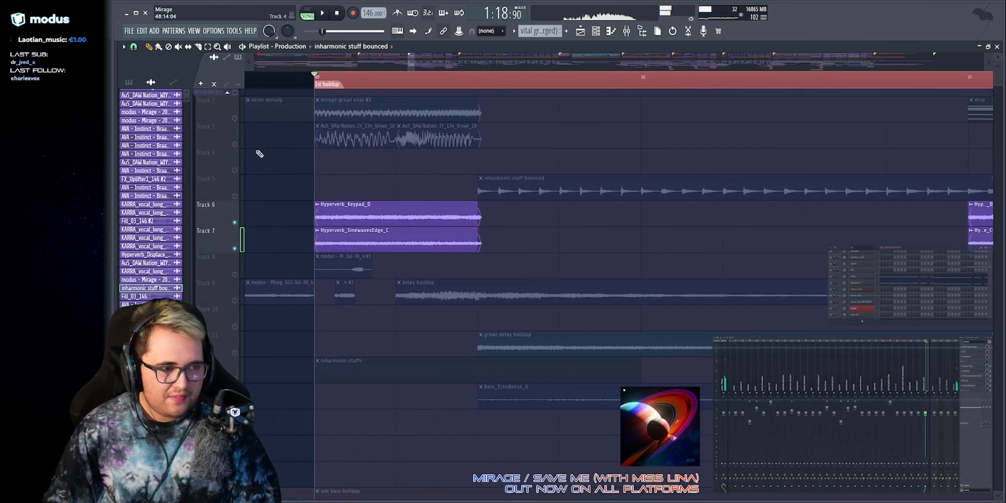
Solo Track 3 and play its two Au5_DAW Nation_WIY_134_Growl_10 clips at the 1st buildup.
right_click(234, 145)
scroll(395, 61, up, 3)
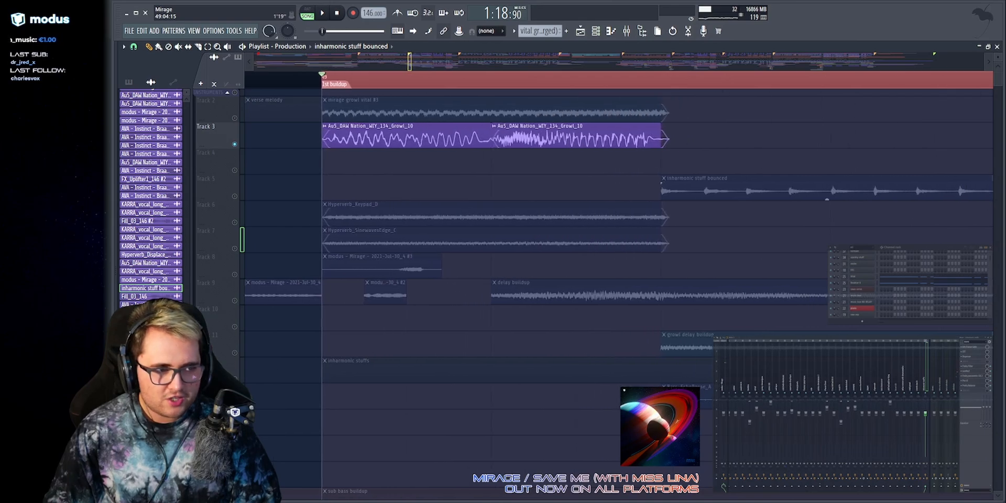
key(space)
key(space)
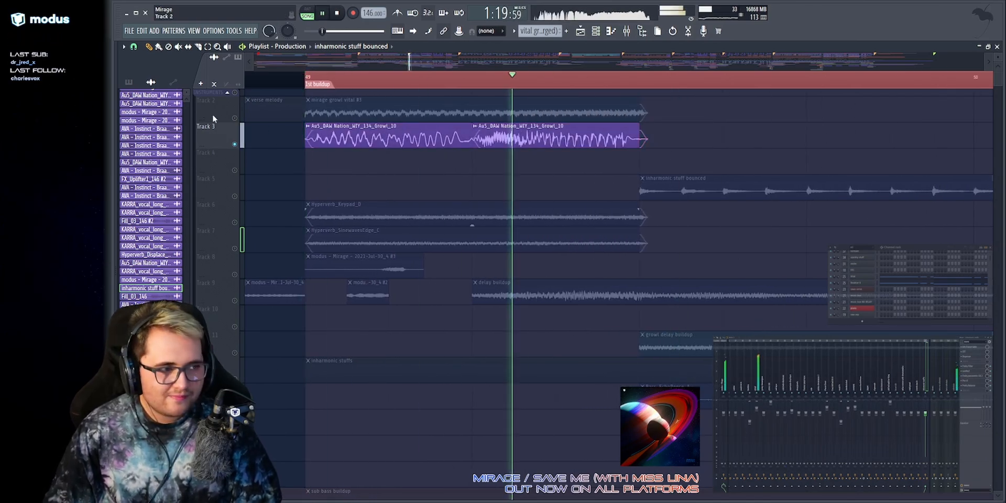
Solo Track 2 and play its mirage growl vital #3 clip at the 1st buildup.
right_click(234, 118)
scroll(383, 64, down, 6)
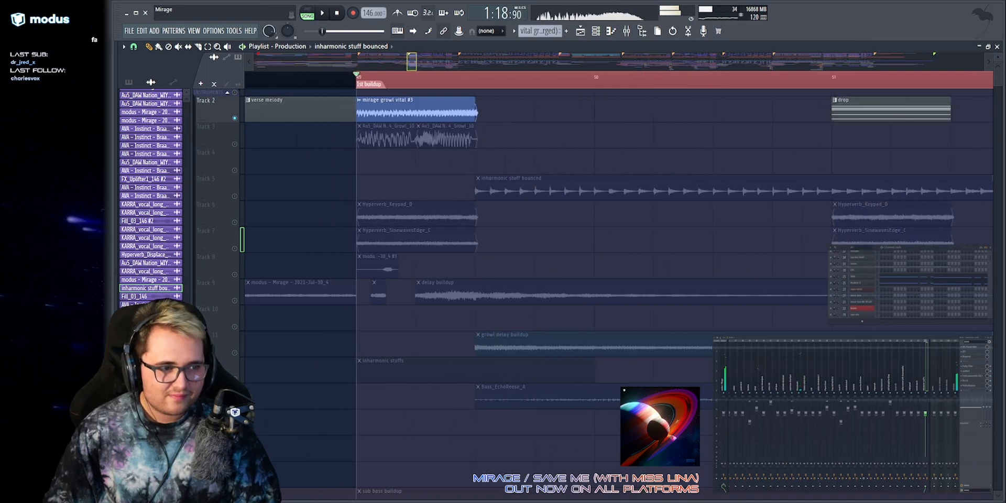
scroll(384, 64, up, 3)
key(space)
drag(340, 137, 526, 137)
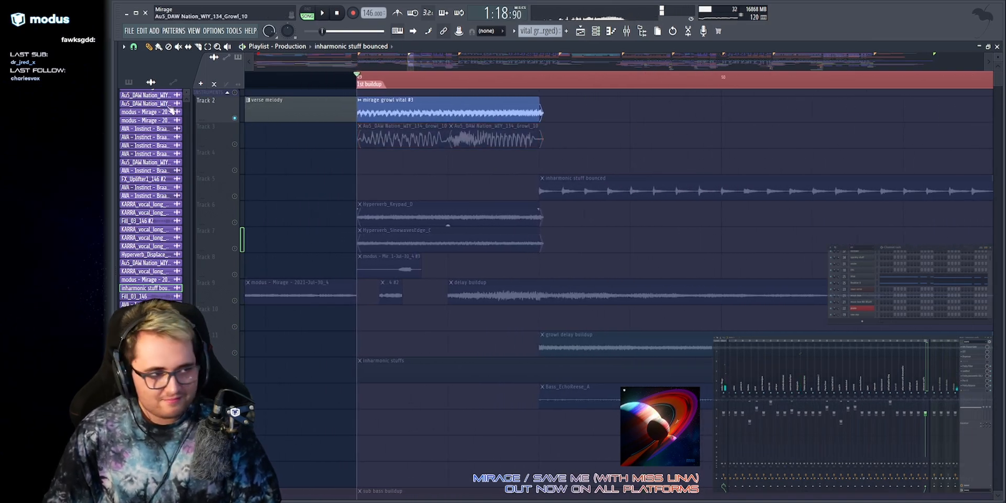
Reactivate all tracks and play the full mix from the 1st buildup marker.
right_click(237, 119)
key(space)
scroll(330, 69, down, 4)
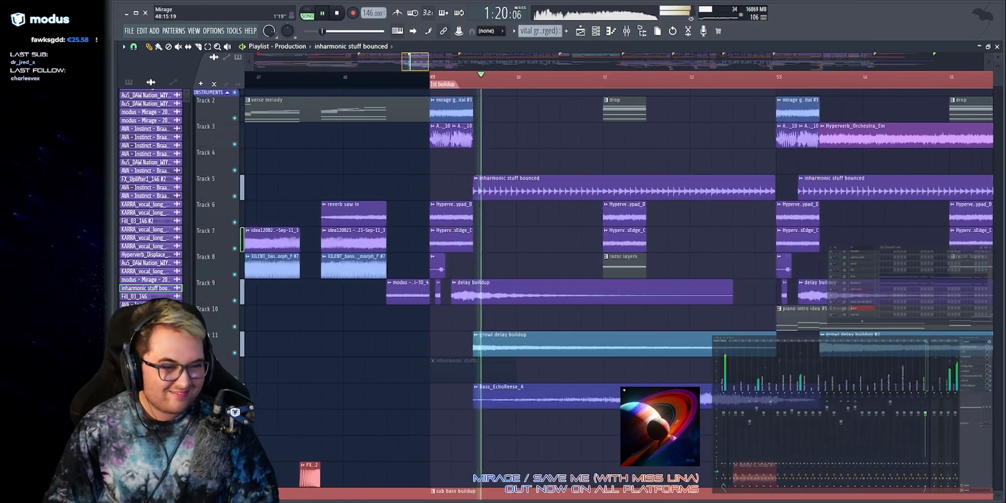
scroll(419, 62, down, 1)
scroll(419, 63, up, 3)
key(space)
Solo Track 9, play its buildup recordings and move the playback start to the beginning of the delay buildup clip.
scroll(240, 183, down, 4)
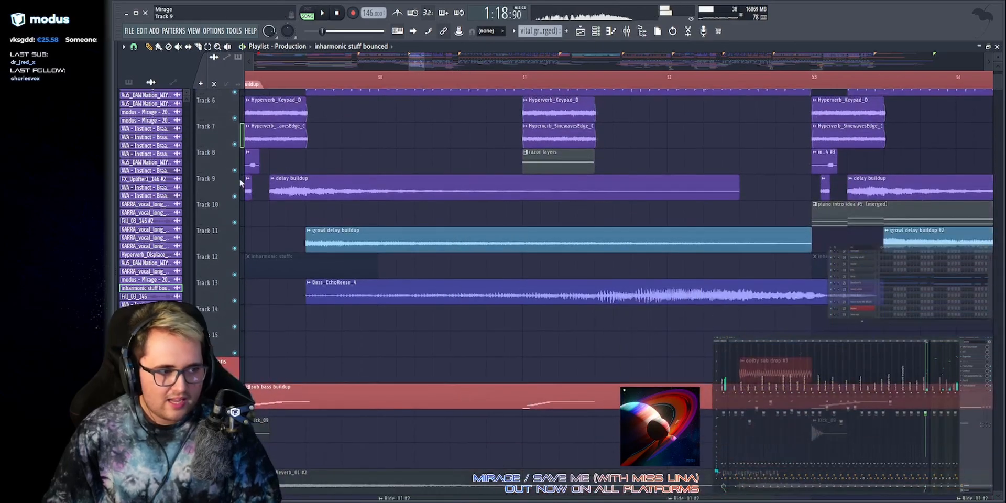
right_click(234, 197)
scroll(283, 87, up, 1)
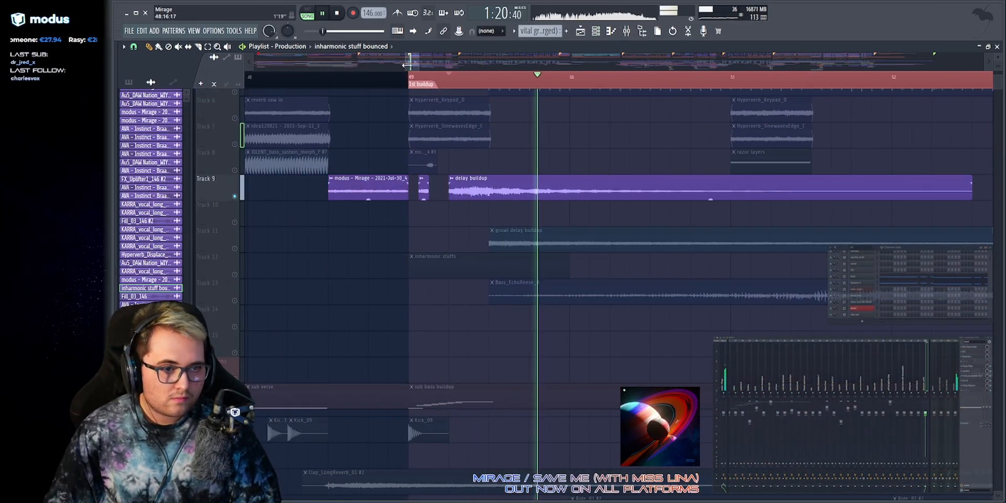
scroll(383, 146, down, 2)
scroll(377, 174, up, 4)
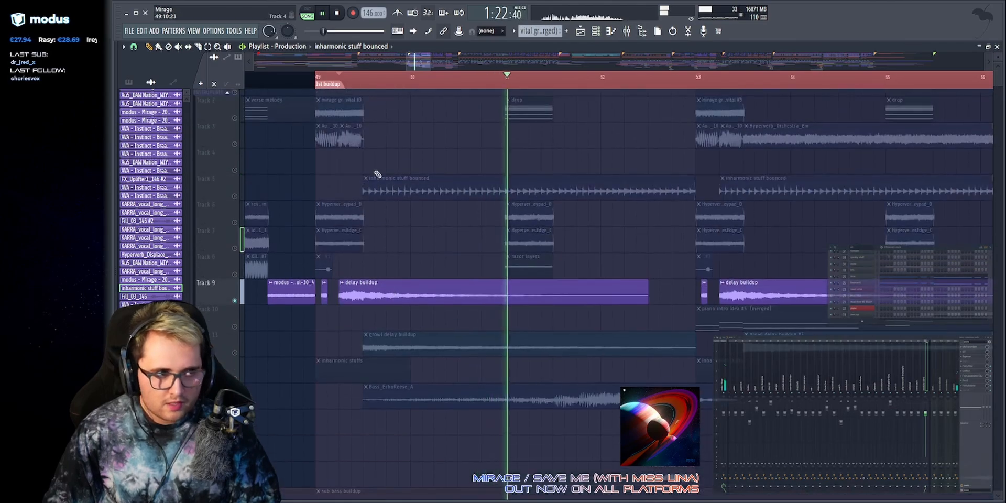
drag(337, 214, 423, 301)
ctrl+click(386, 148)
ctrl+click(424, 270)
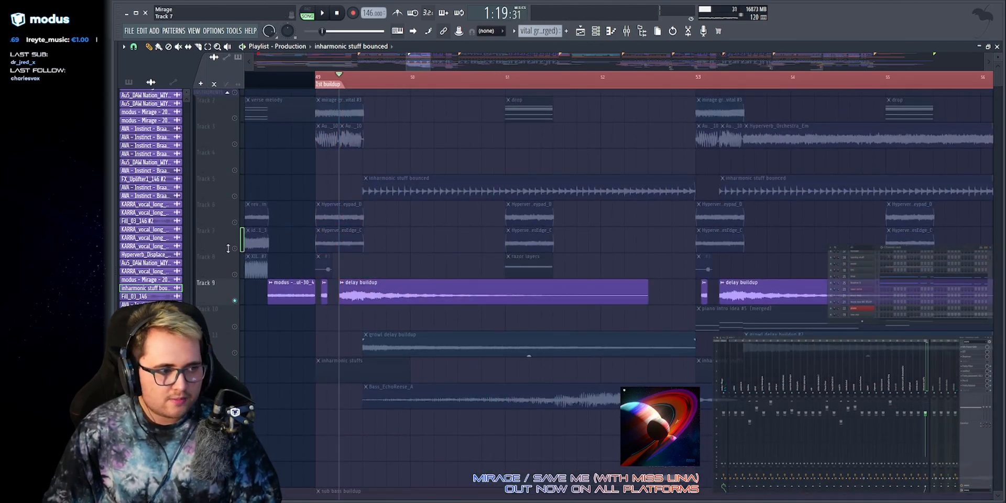
Reactivate all tracks and play the buildup from the delay buildup clip past the drop pattern at bar 51.
right_click(235, 248)
right_click(236, 248)
key(space)
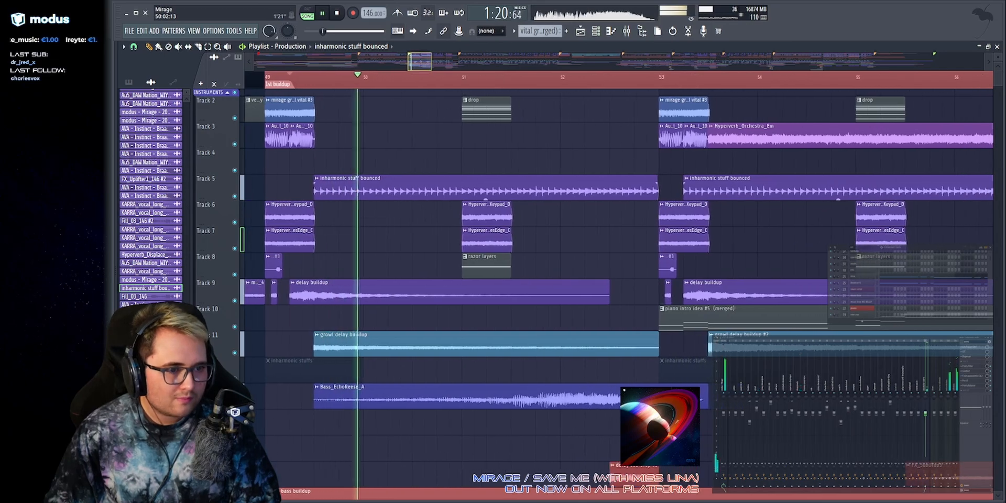
drag(415, 114, 532, 133)
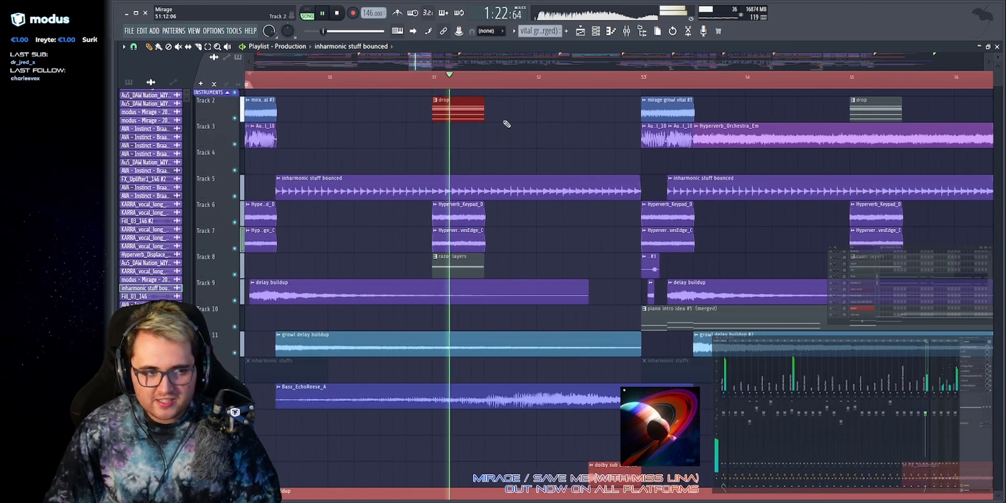
key(space)
scroll(506, 124, up, 3)
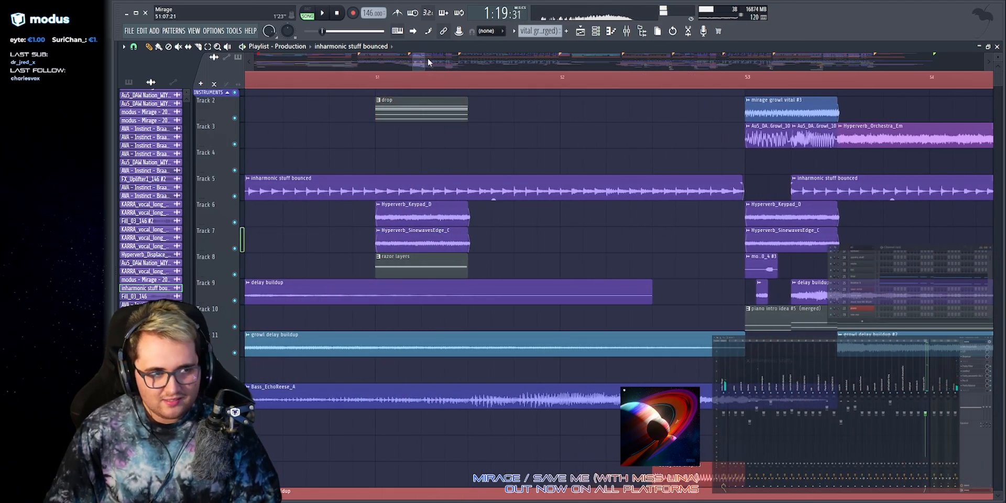
Go to the 1st Drop marker, solo Track 2 and play its drop pattern.
drag(427, 59, 403, 67)
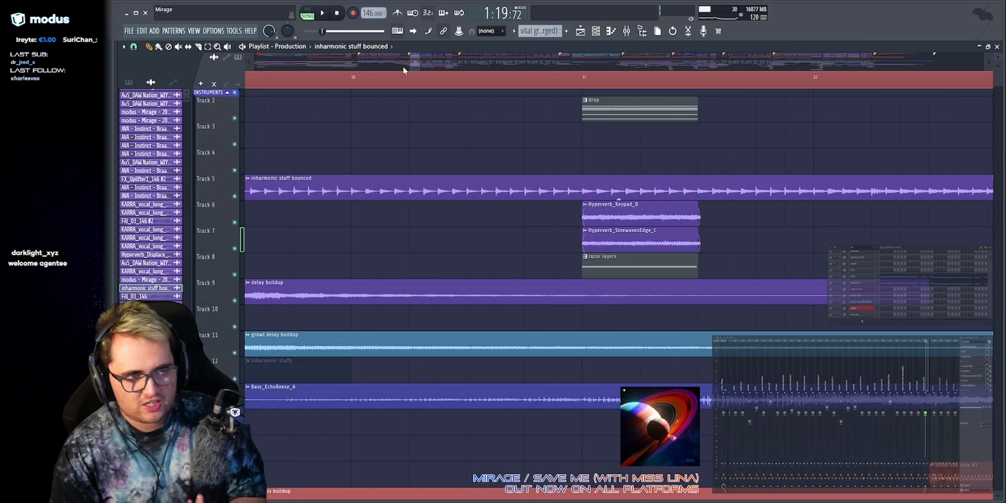
drag(414, 62, 464, 67)
key(space)
key(space)
right_click(235, 118)
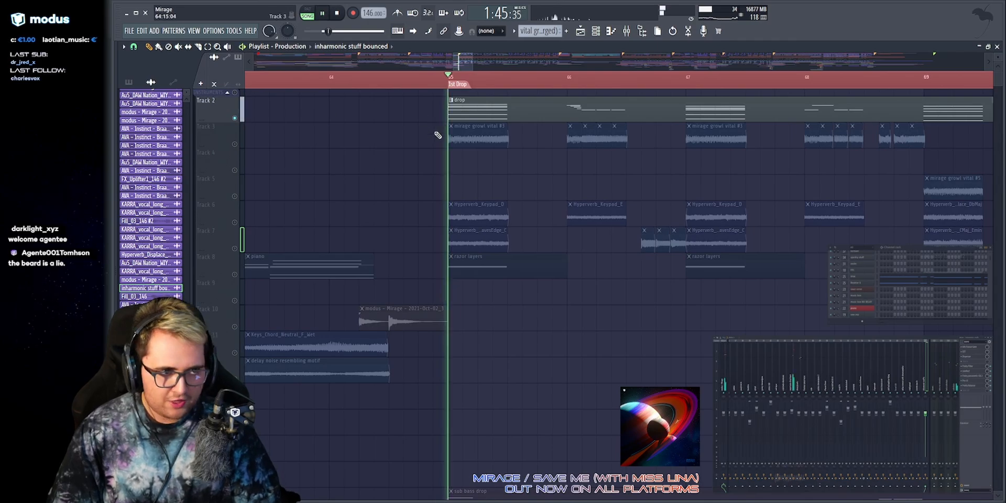
key(space)
Bring up the filter, Reaktor and Vital automation clips below the 1st Drop and play them with the soloed drop pattern.
scroll(545, 178, down, 5)
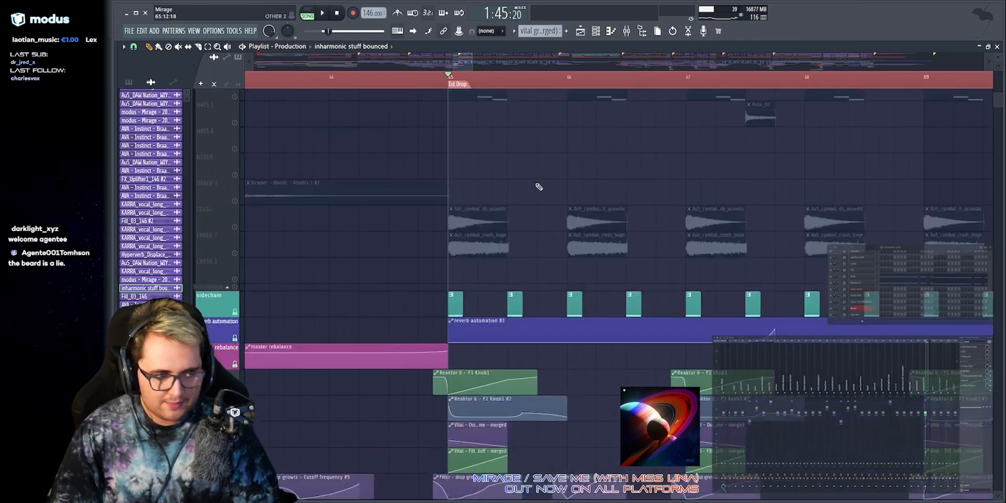
scroll(539, 187, down, 5)
scroll(445, 66, up, 3)
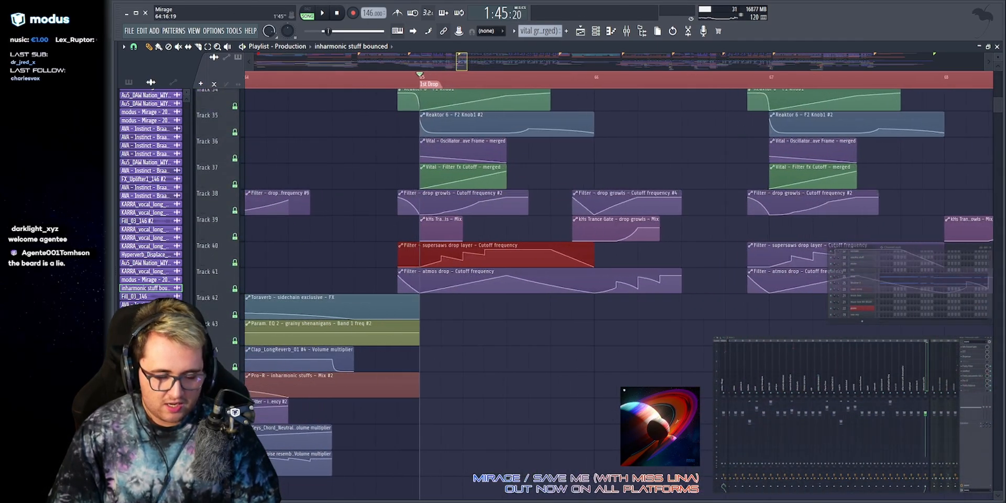
scroll(618, 173, up, 1)
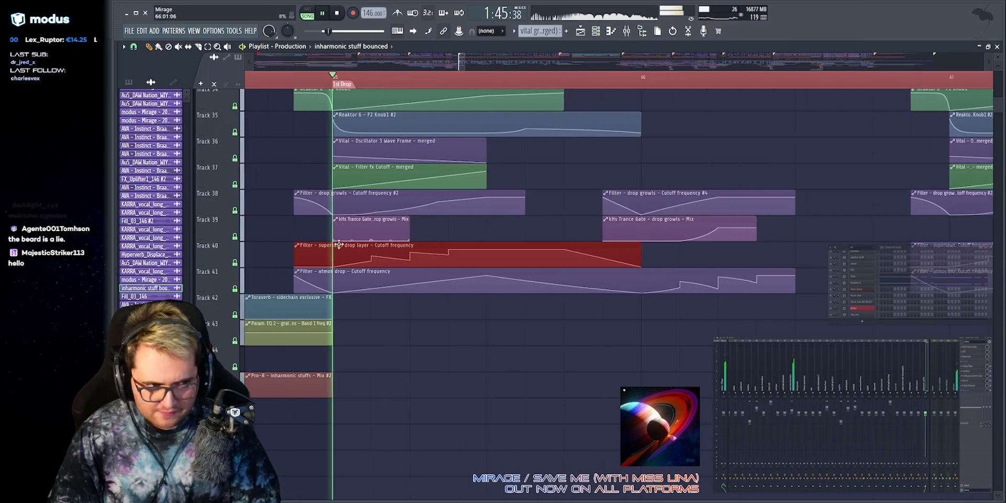
Highlight the supersaws drop layer's filter automation, clear the selection and play the 1st Drop's automation clips past bar 67.
key(space)
key(space)
drag(271, 254, 520, 260)
click(521, 229)
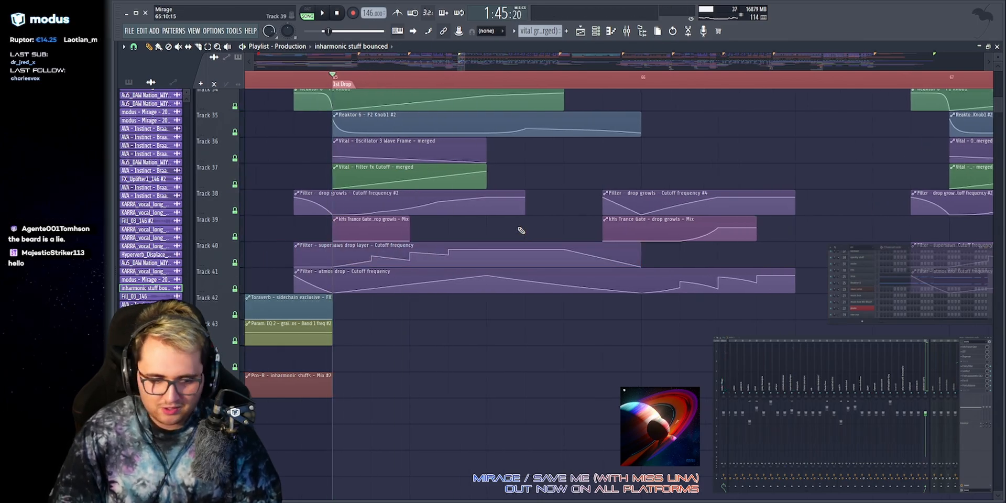
key(space)
scroll(608, 84, down, 2)
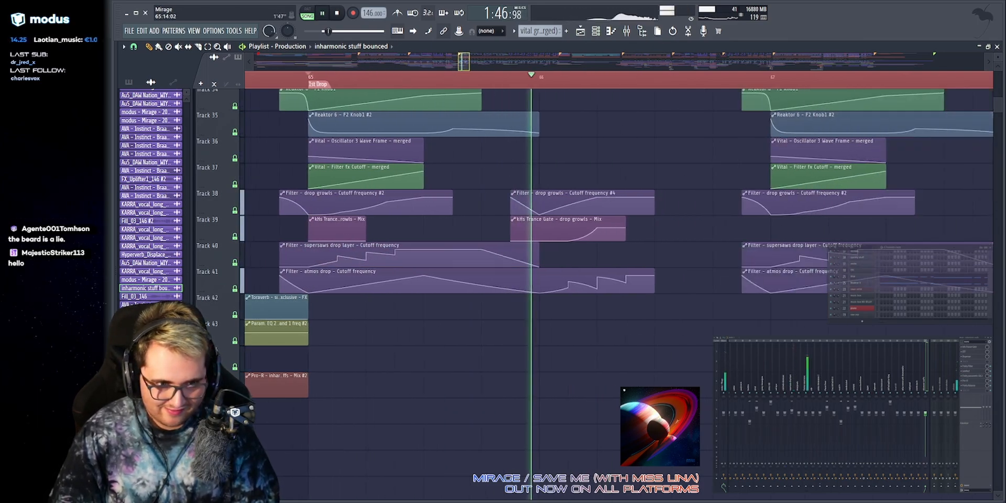
key(space)
scroll(605, 72, down, 1)
key(space)
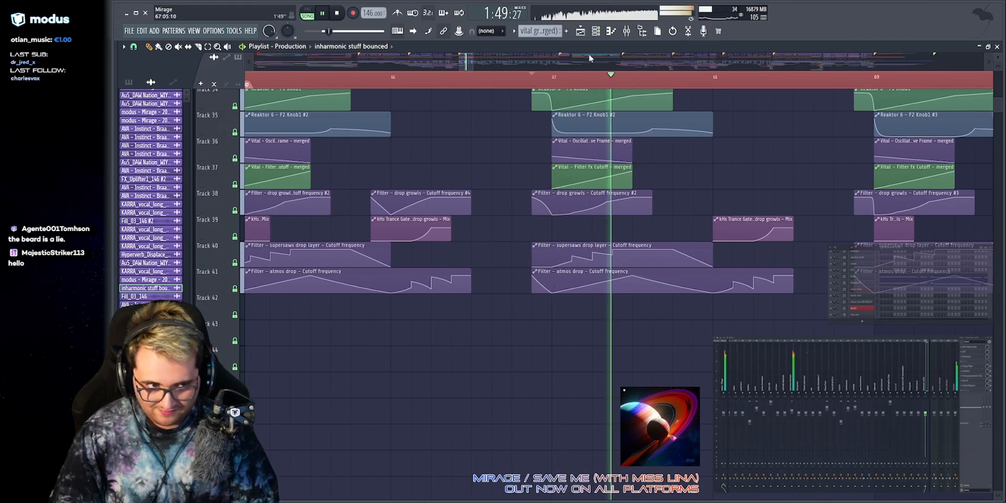
key(space)
Return to the 1st buildup, reactivate all tracks and play the buildup from about bar 51.
scroll(589, 59, down, 3)
scroll(396, 153, up, 8)
scroll(396, 155, up, 5)
drag(464, 62, 402, 62)
scroll(475, 164, up, 1)
scroll(455, 60, up, 4)
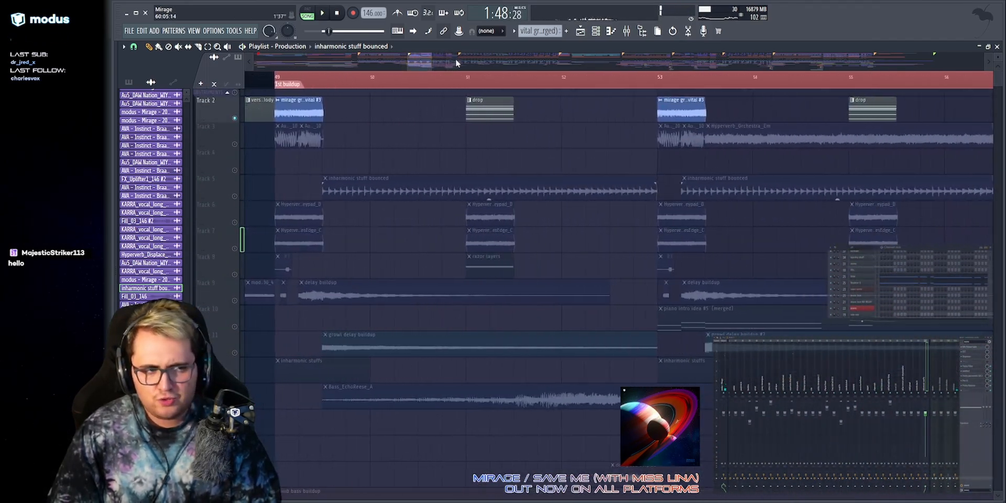
scroll(425, 68, up, 1)
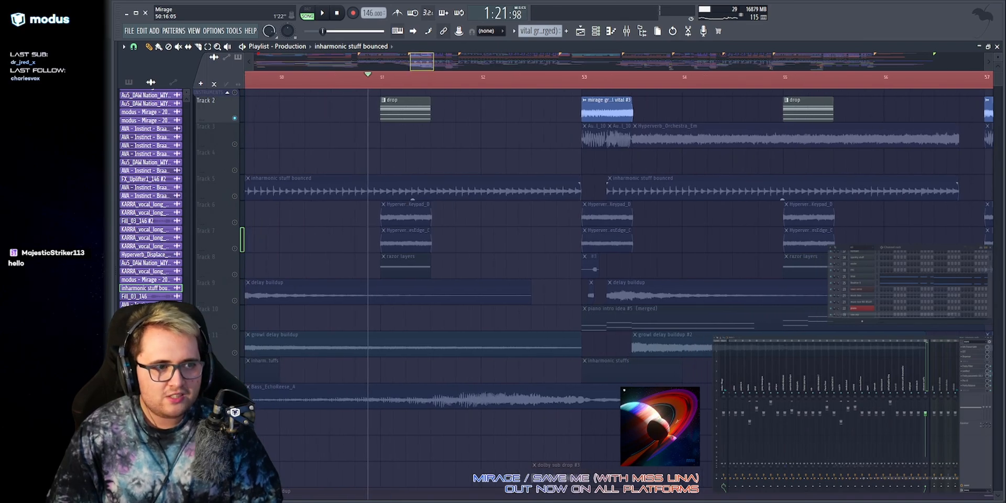
right_click(235, 120)
key(space)
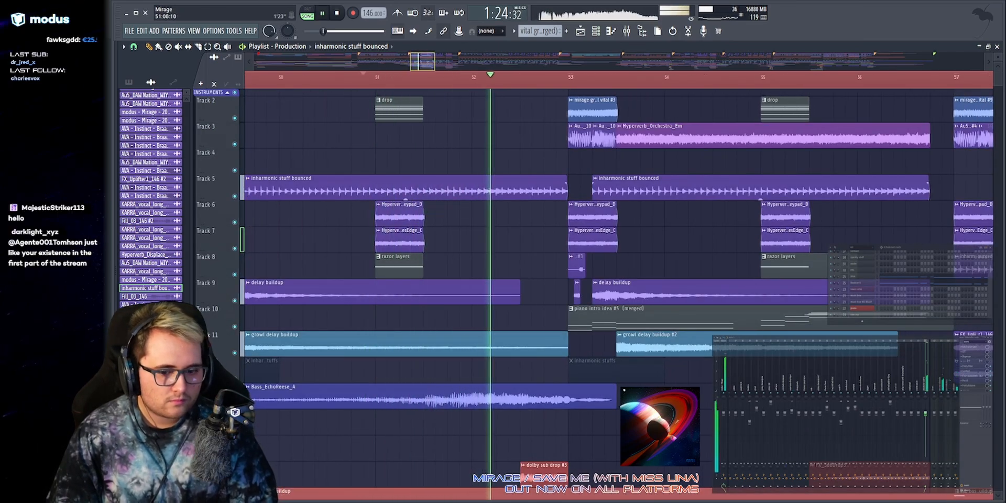
scroll(424, 63, down, 2)
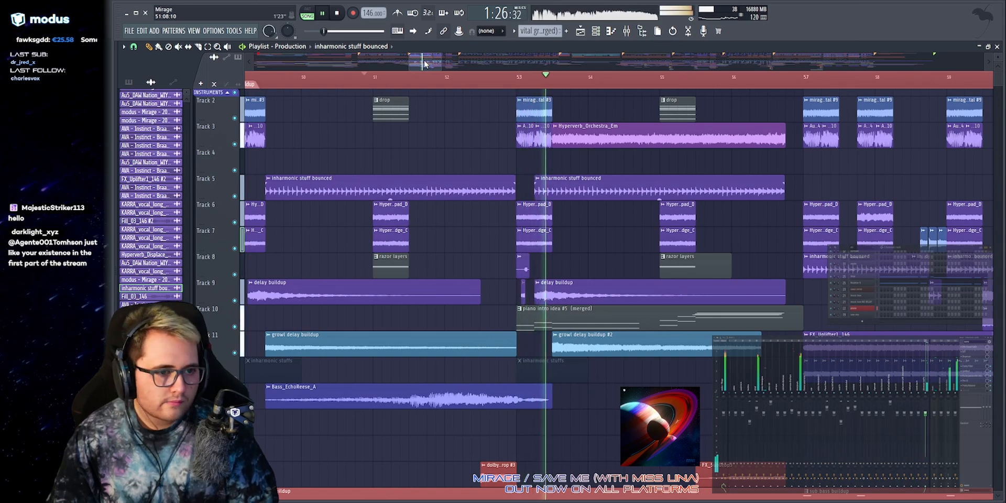
scroll(425, 62, up, 2)
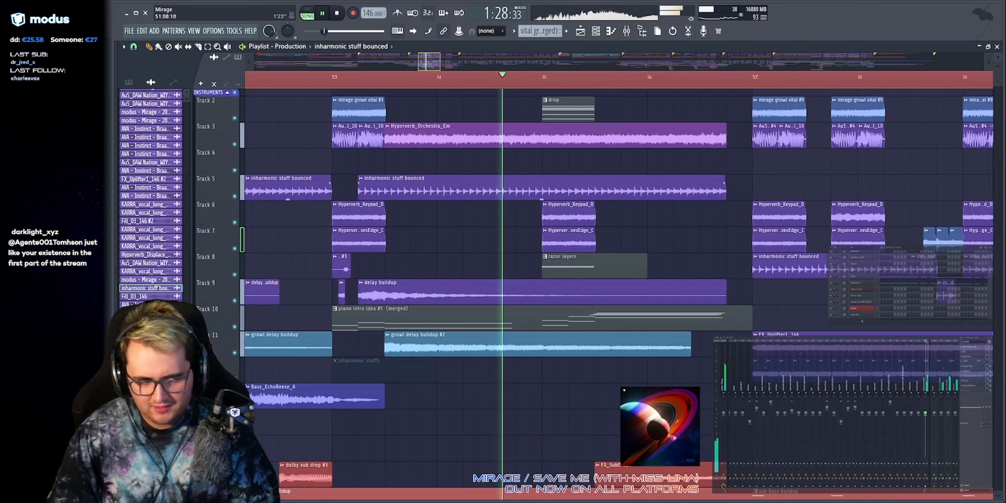
scroll(435, 272, down, 2)
scroll(435, 272, down, 1)
Highlight the piano intro idea #5 clip on Track 10, clear the selection and replay from just before bar 53 past bar 57.
ctrl+click(341, 247)
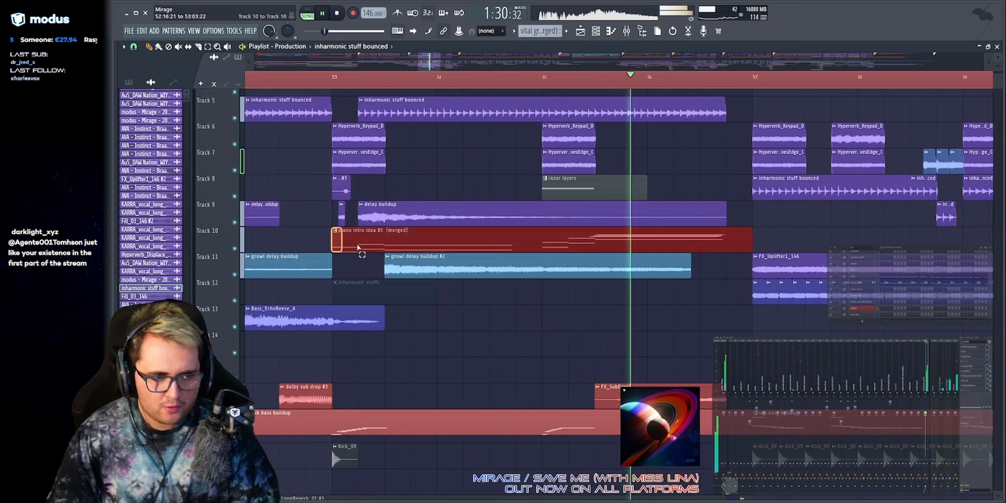
key(space)
key(ctrl+d)
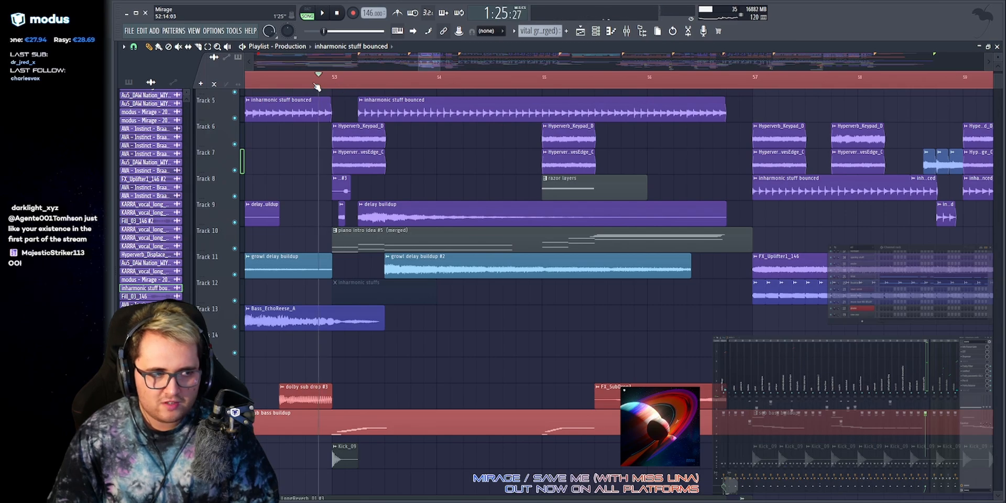
key(space)
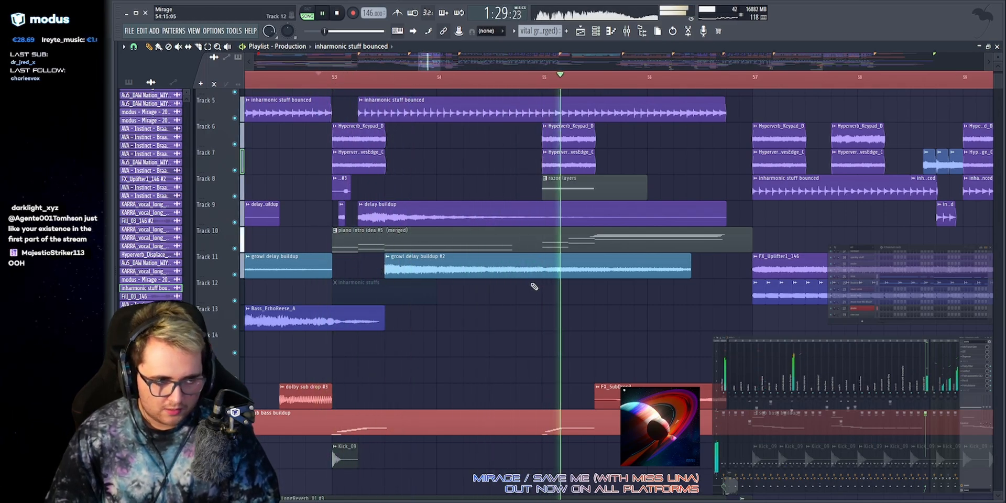
scroll(498, 86, down, 2)
scroll(498, 86, right, 2)
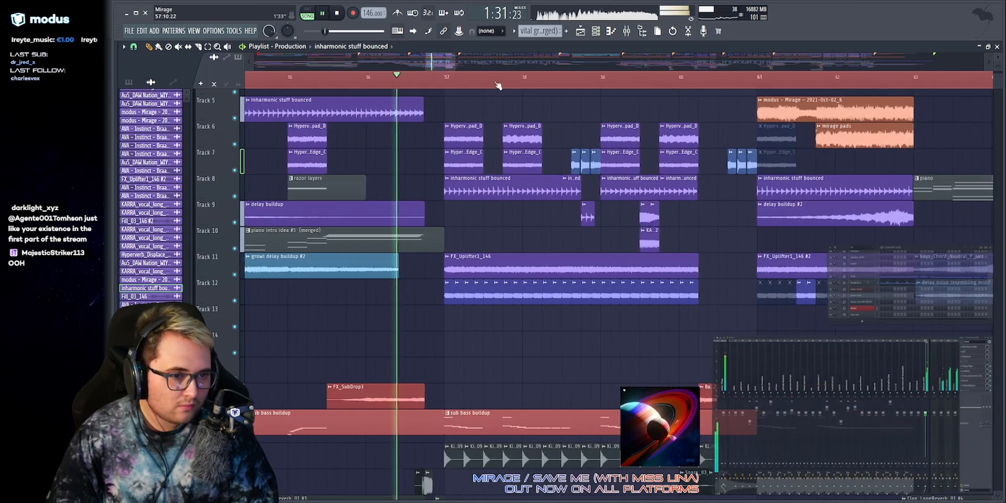
scroll(469, 94, up, 3)
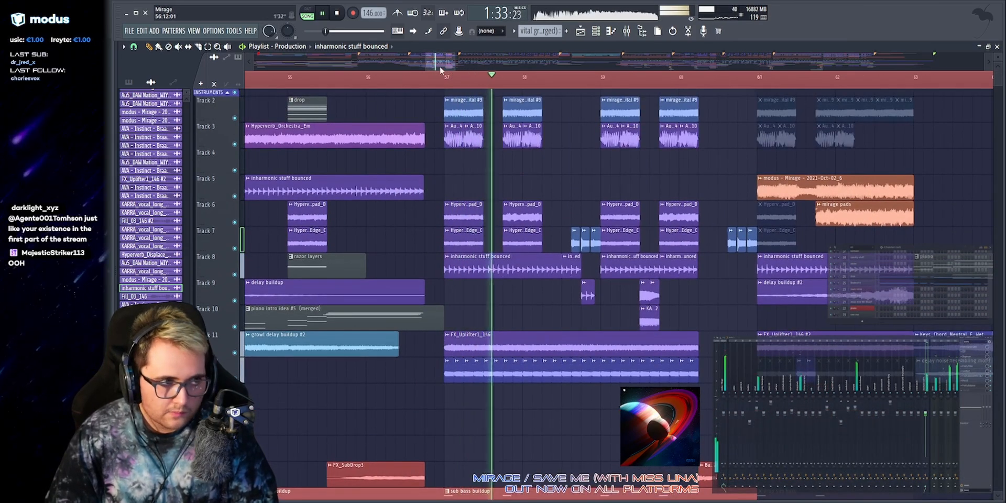
Solo Track 3, check the Hyperverb_Orchestra_Em clip and play the track on into the clips at bar 57.
key(space)
right_click(234, 145)
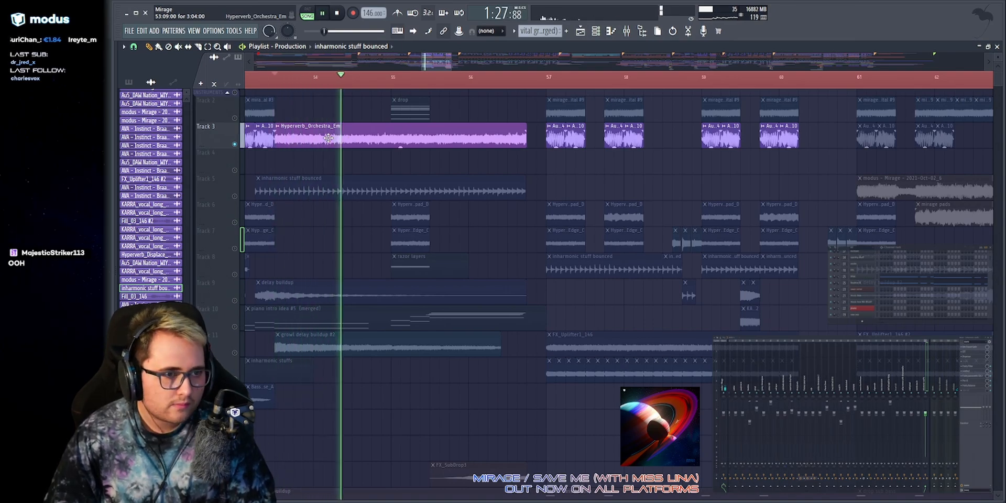
double_click(327, 138)
click(549, 127)
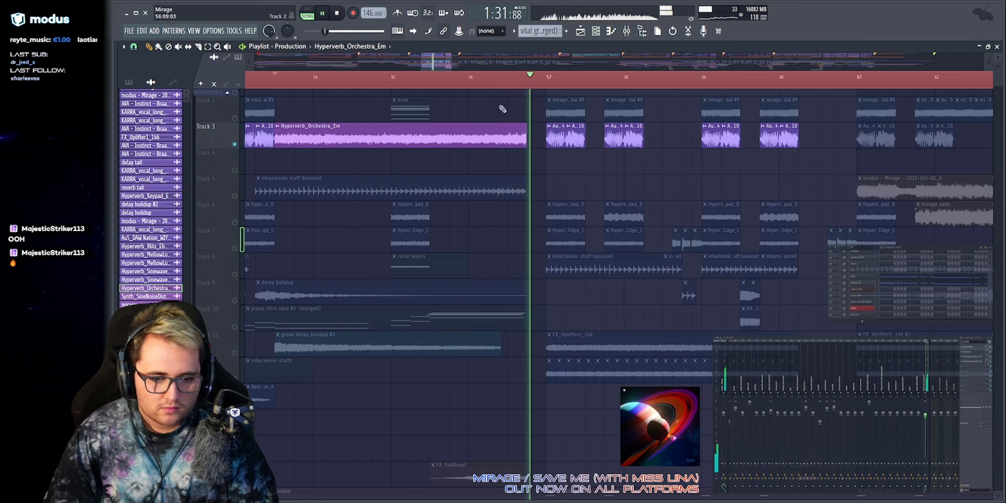
double_click(499, 137)
key(Escape)
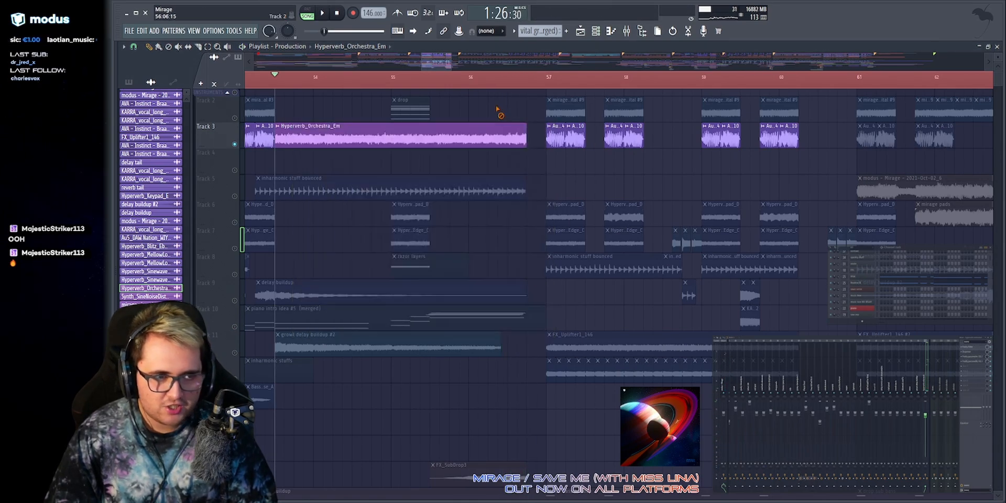
key(space)
scroll(550, 82, up, 2)
scroll(420, 69, up, 2)
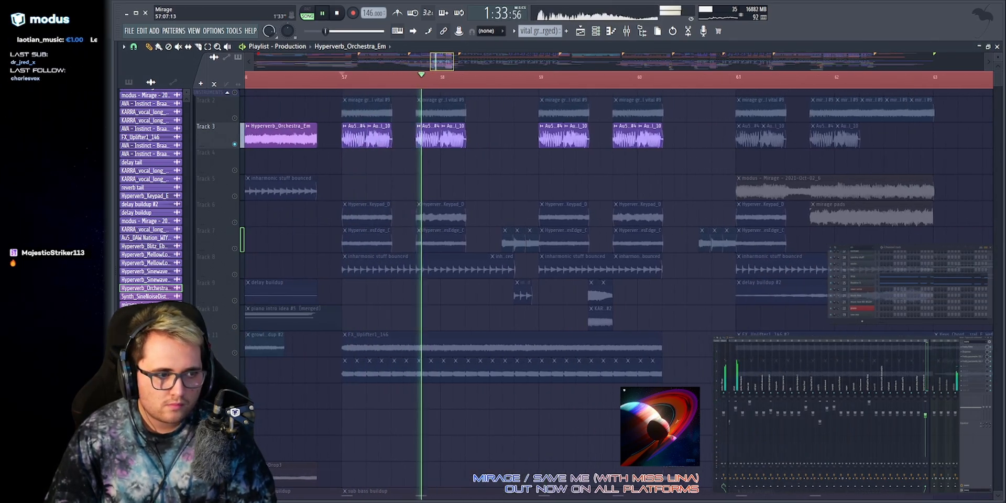
Solo Track 2's mirage growl clips, then reactivate all tracks and play the full arrangement from bar 57.
key(space)
click(238, 119)
key(space)
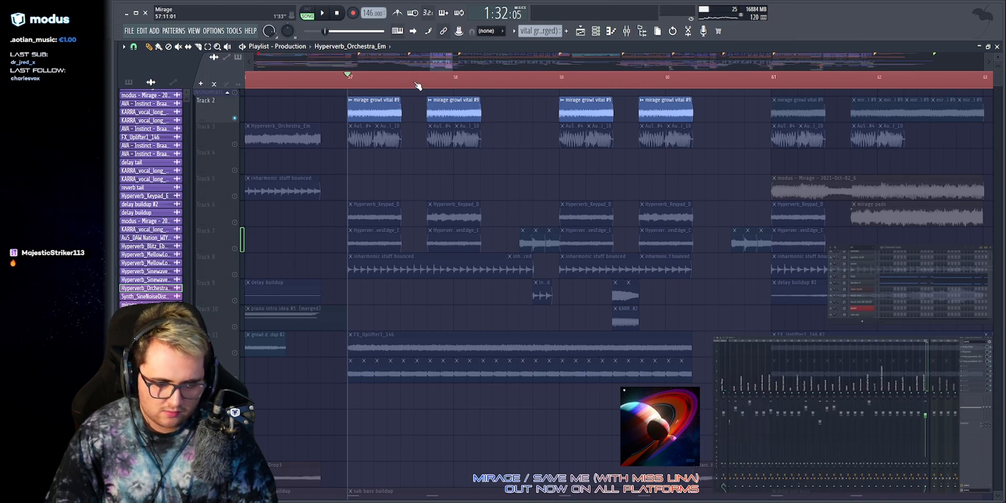
right_click(235, 118)
key(space)
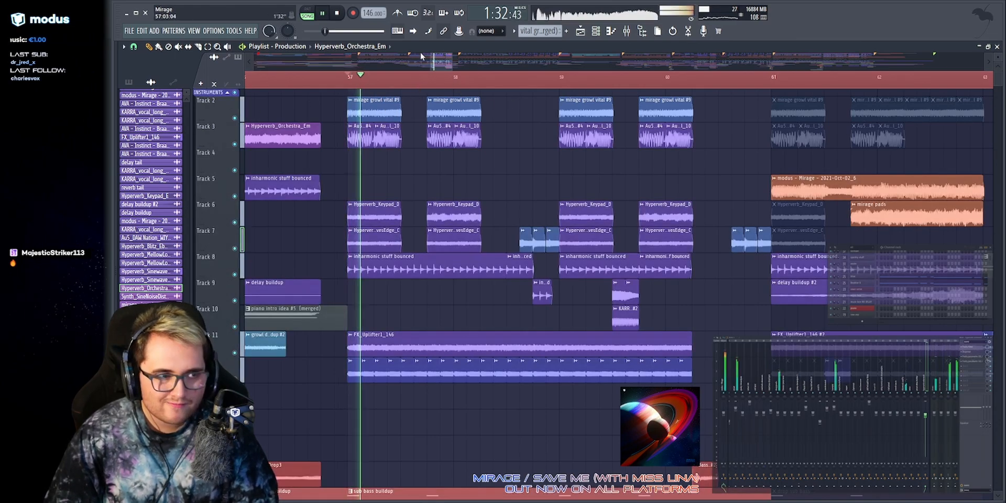
scroll(419, 54, up, 1)
scroll(513, 277, down, 7)
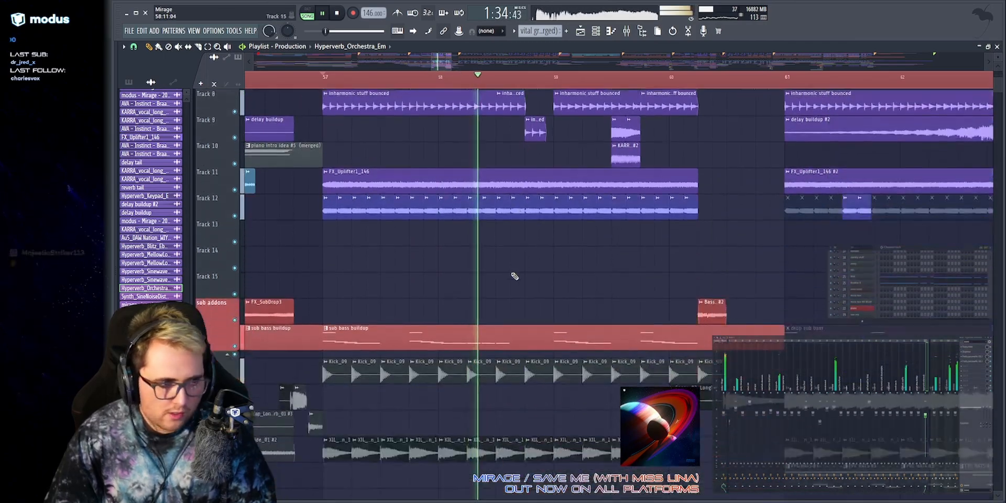
scroll(495, 283, up, 6)
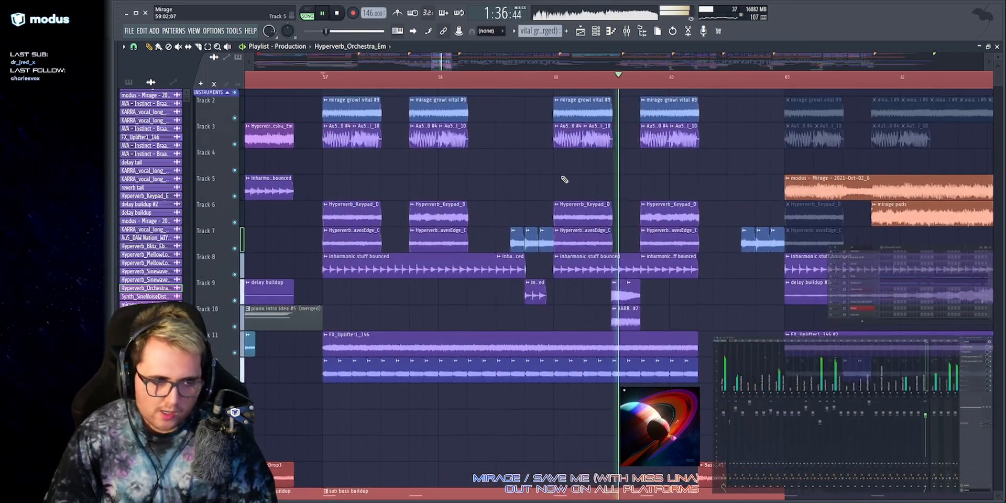
Select the KARRA vocal clips on Tracks 9 and 10 and replay the buildup from bar 59.
scroll(468, 167, up, 1)
scroll(443, 61, up, 1)
scroll(532, 197, down, 4)
drag(443, 183, 536, 222)
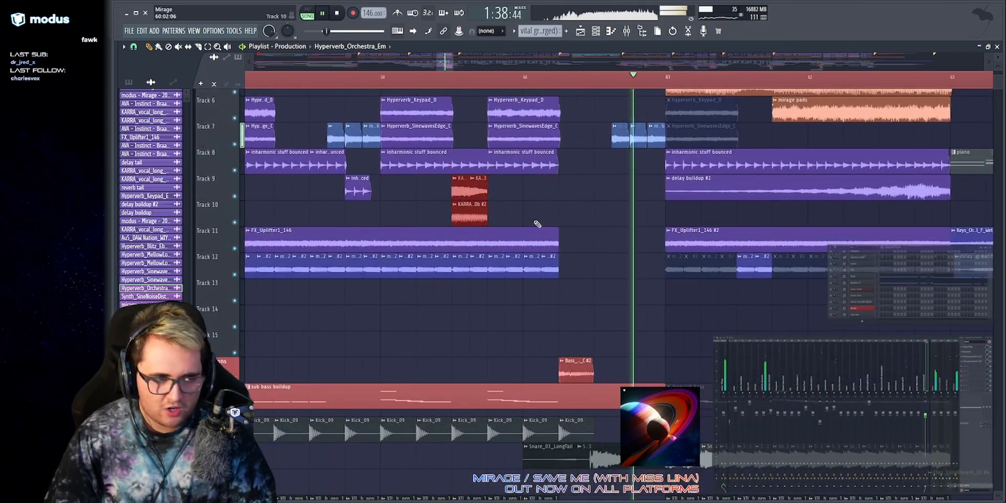
scroll(356, 84, up, 3)
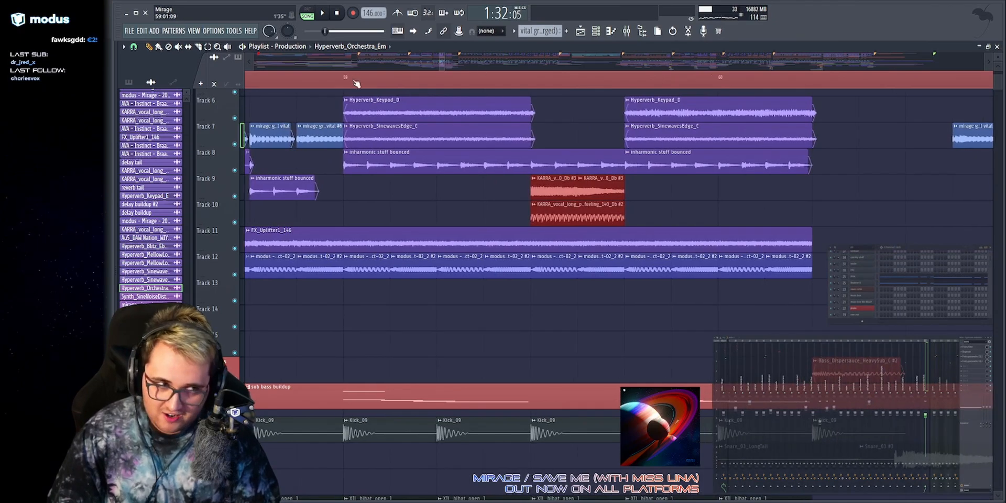
scroll(345, 79, down, 2)
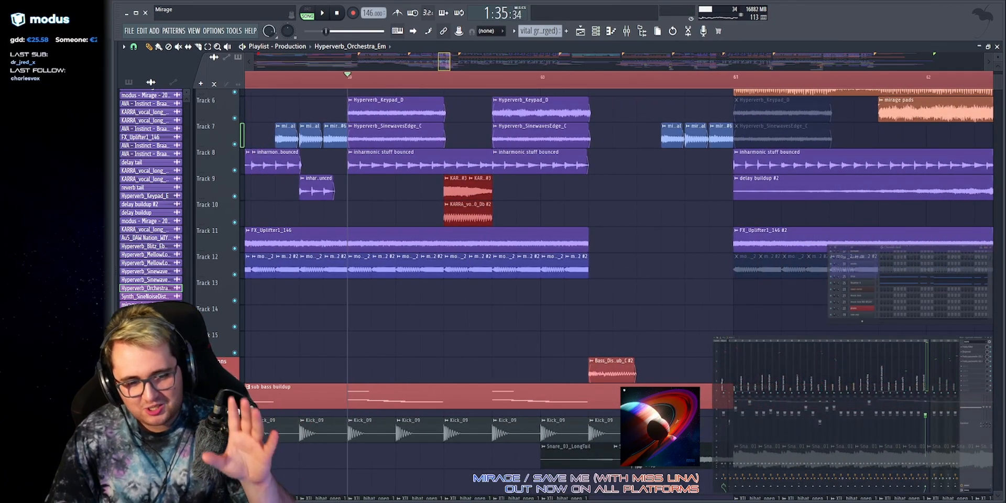
key(space)
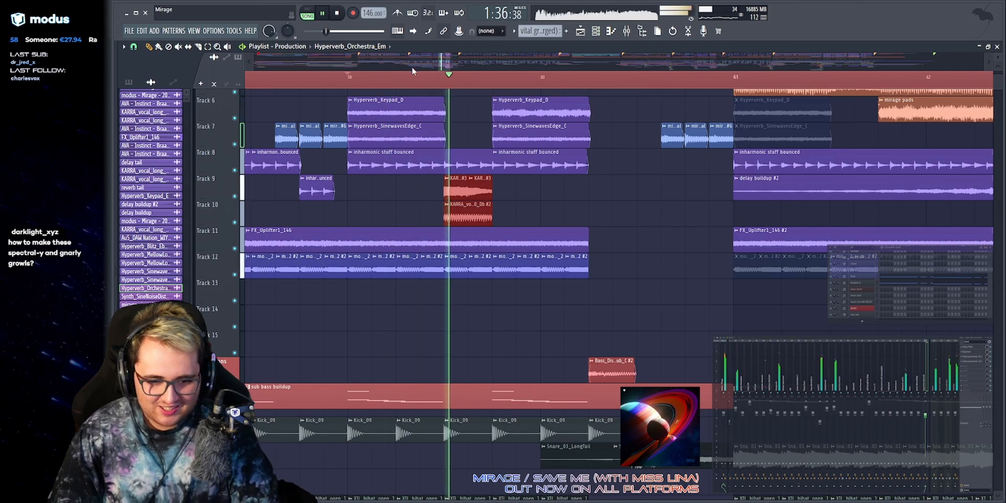
Stop playback before bar 61 and open the razor layer's Vital synth.
key(space)
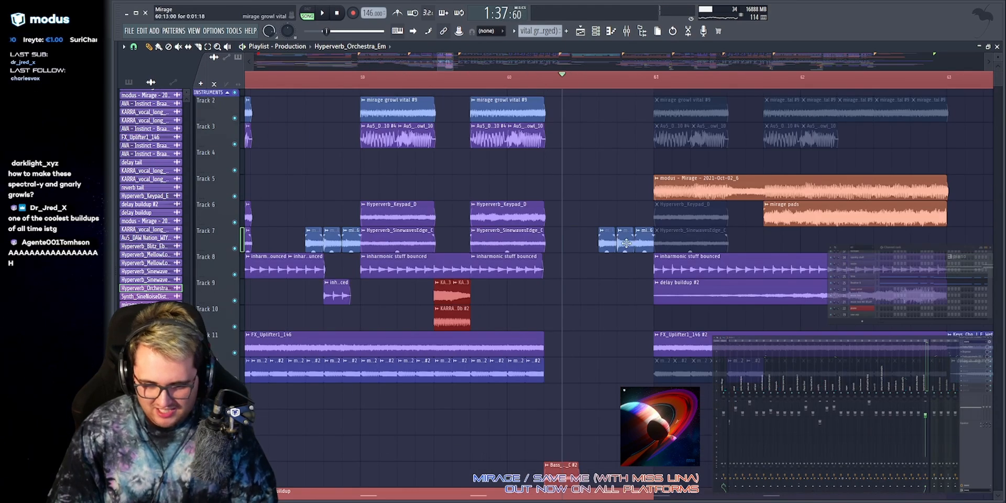
scroll(549, 67, down, 2)
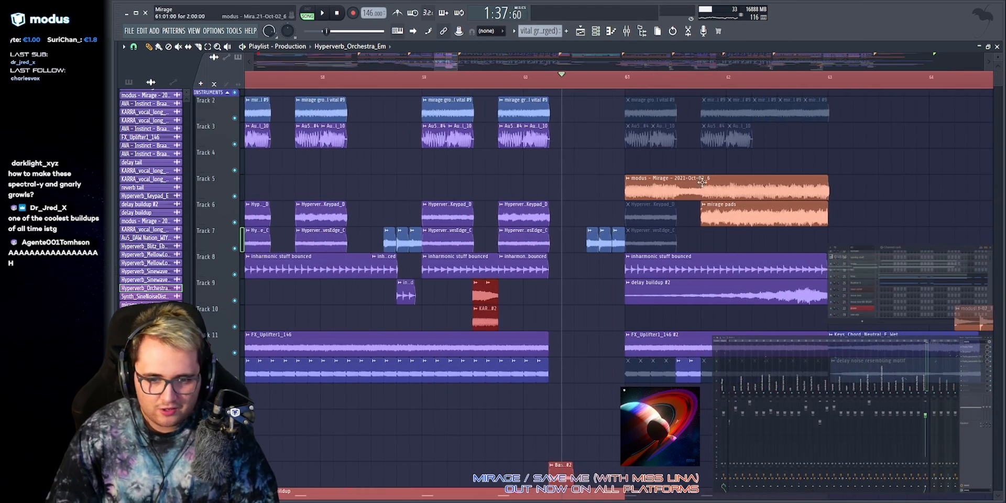
click(867, 280)
drag(613, 61, 539, 63)
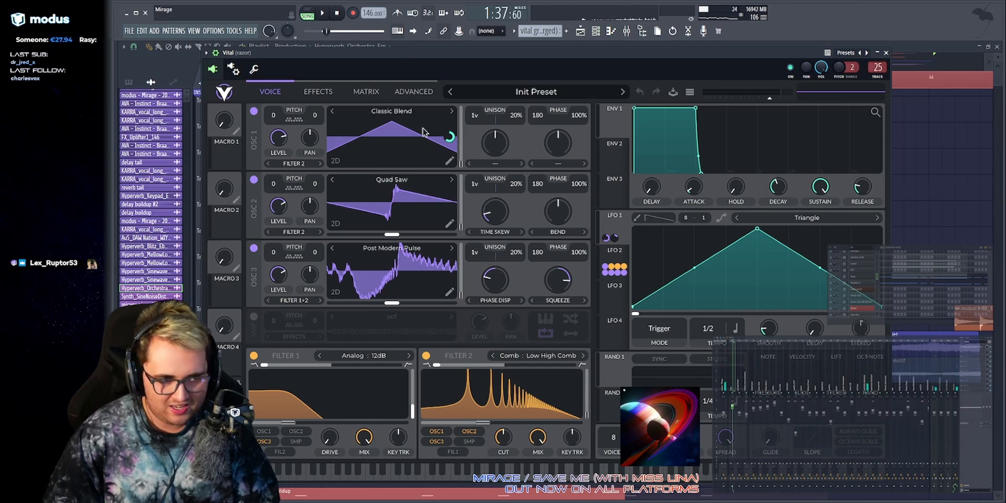
Go through the razor patch's effects and voice pages in Vital while playing notes on it.
click(565, 302)
click(592, 295)
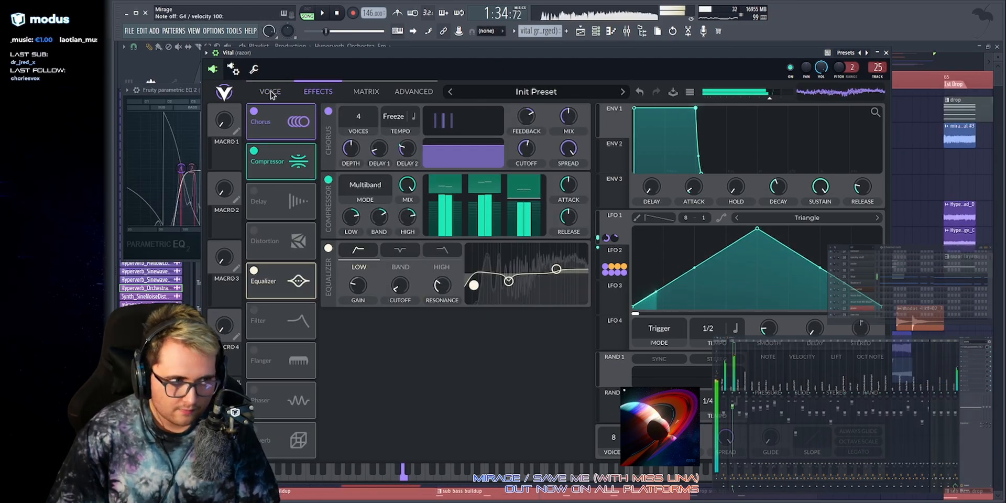
click(270, 92)
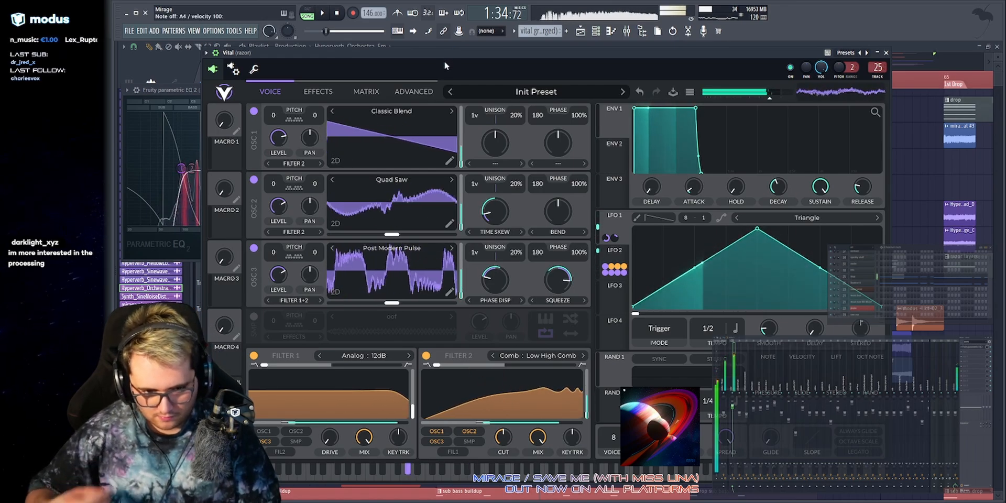
click(324, 97)
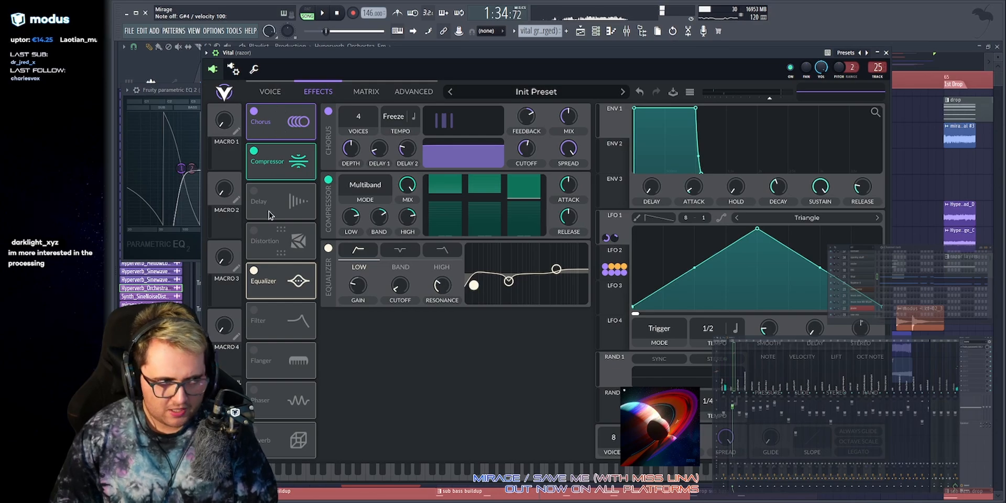
right_click(967, 291)
scroll(892, 252, down, 2)
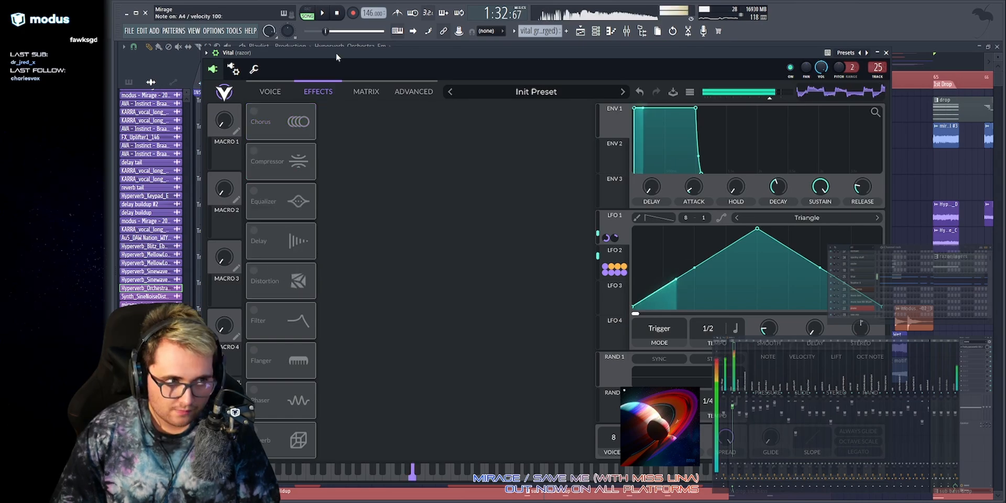
Switch the razor patch's Low High Comb filter off and back on to compare the sound.
key(space)
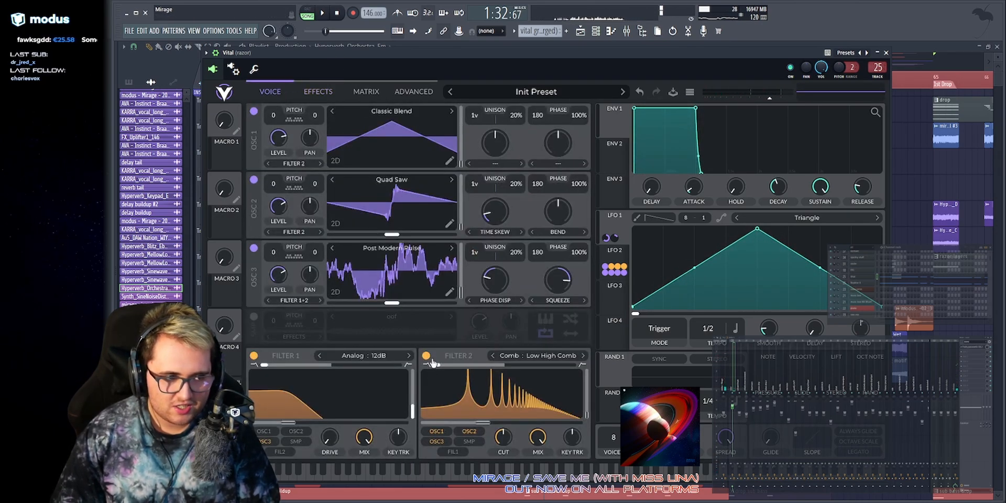
click(428, 357)
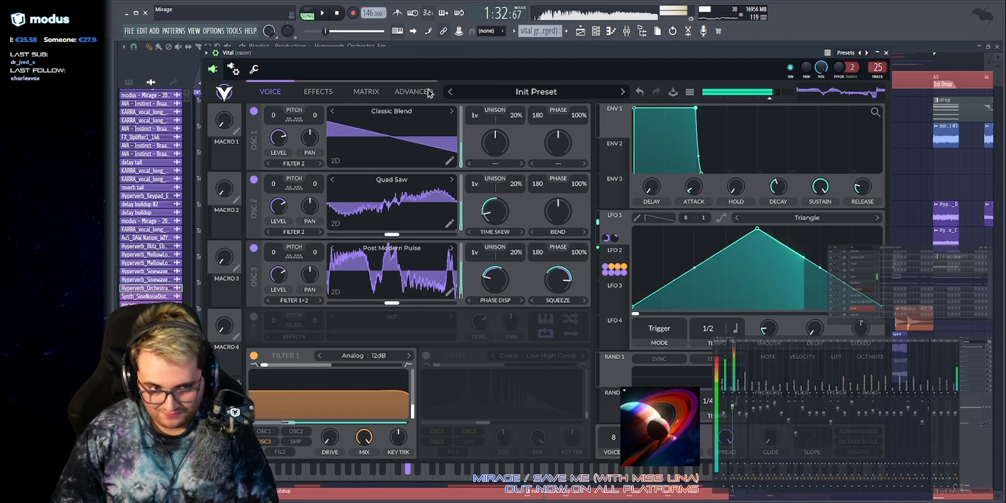
click(426, 355)
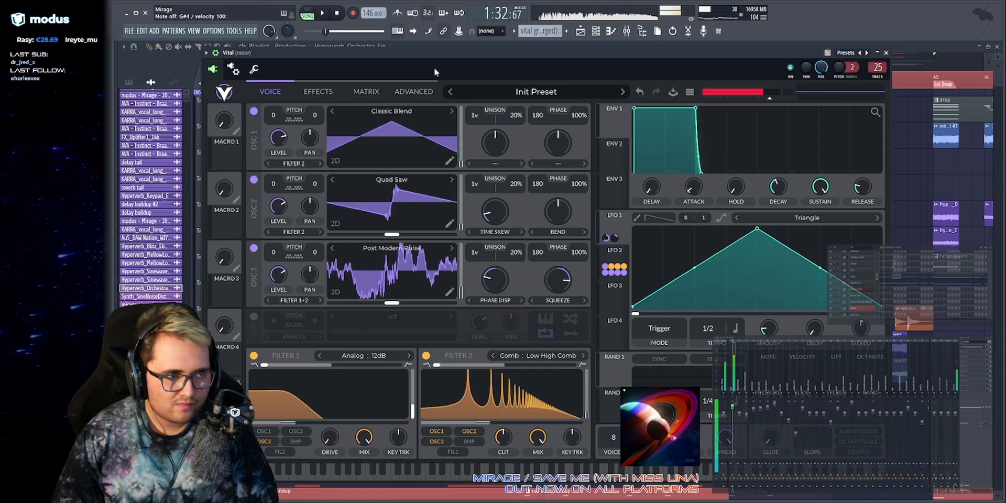
Turn on the Chorus, Compressor and Equalizer one at a time in the razor patch's effects and close Vital.
click(318, 92)
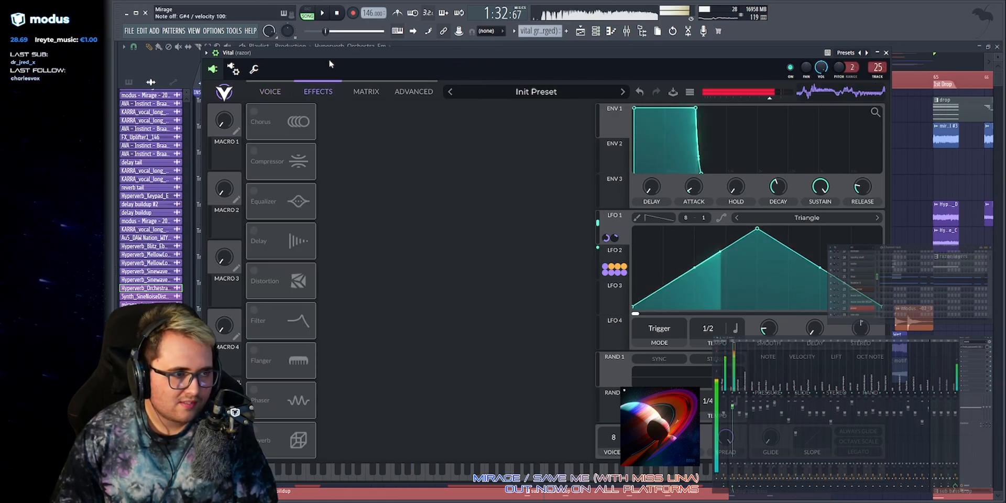
click(255, 113)
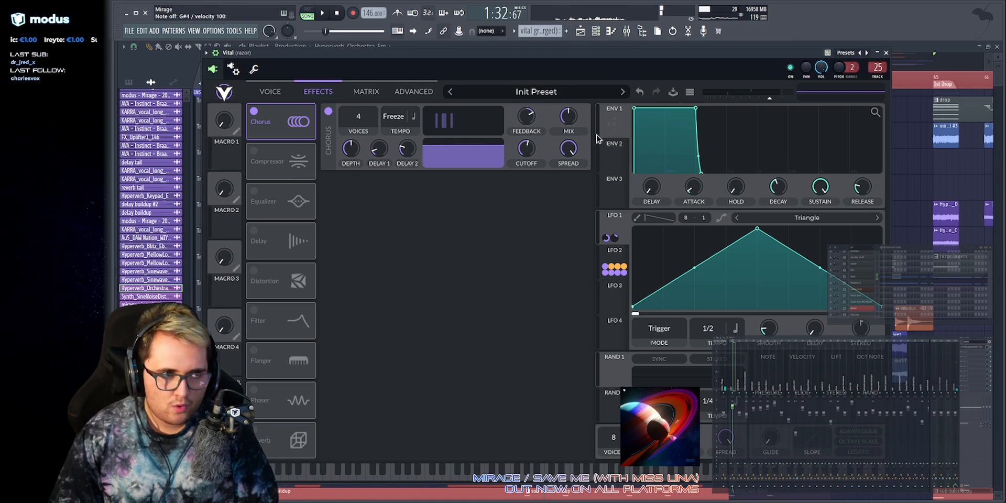
click(254, 150)
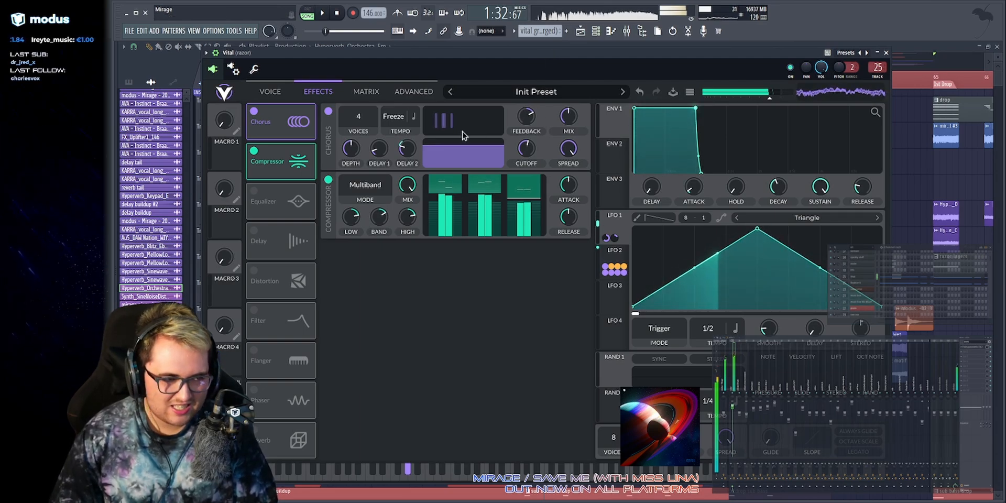
click(254, 191)
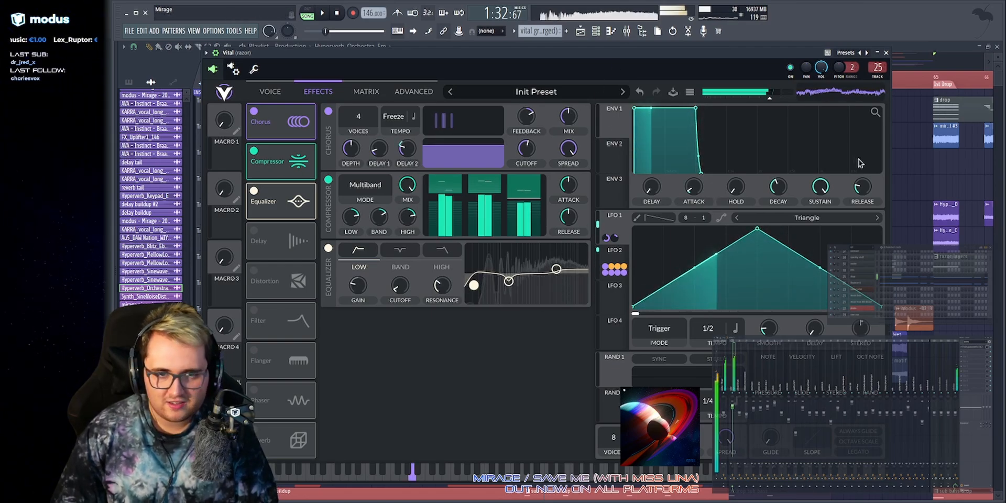
click(886, 52)
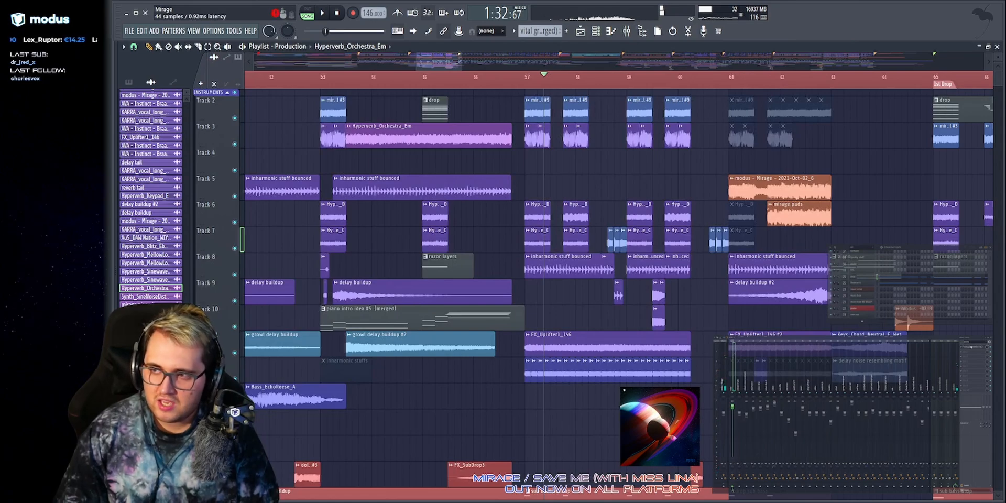
Try raising the dipped high-frequency band in the razor track's Fruity parametric EQ 2, undo it and close the equalizer.
click(971, 347)
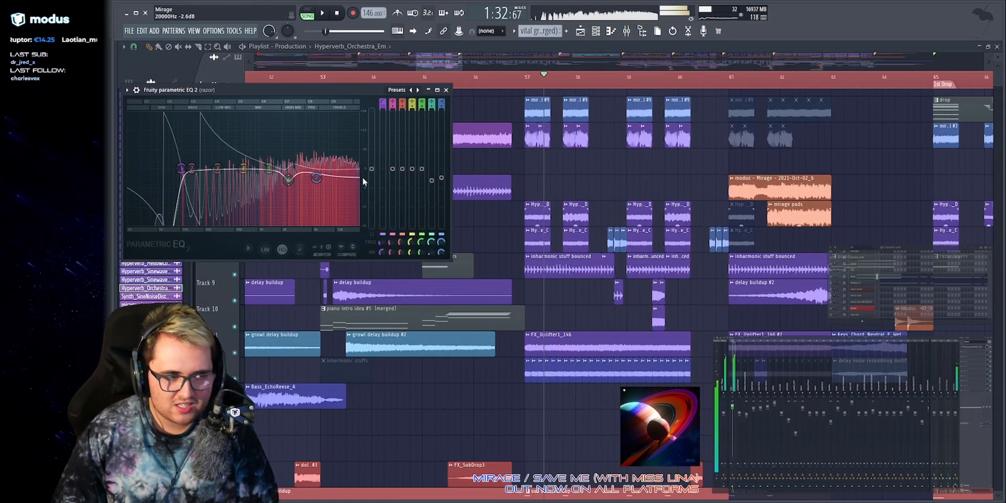
drag(288, 179, 288, 133)
key(ctrl+z)
click(446, 90)
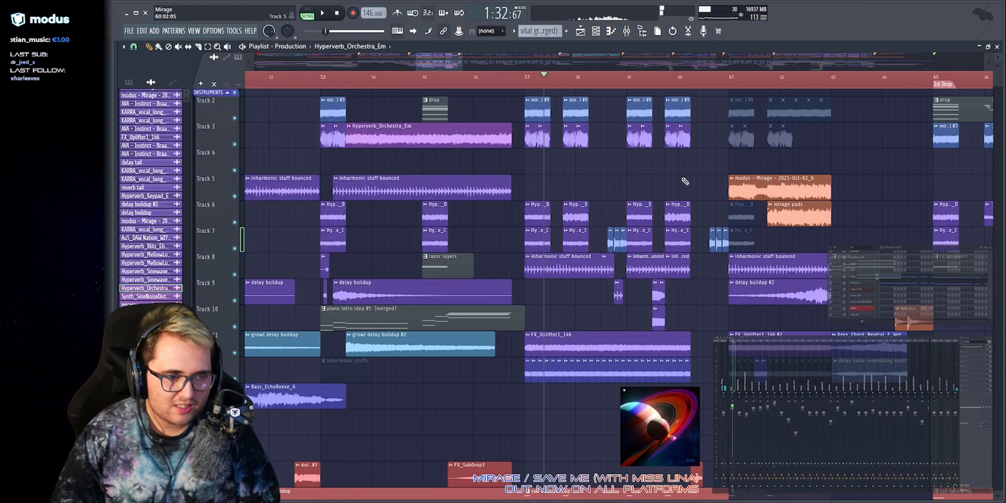
Play the buildup from bar 57 and stop playback after bar 61.
key(space)
drag(443, 61, 455, 62)
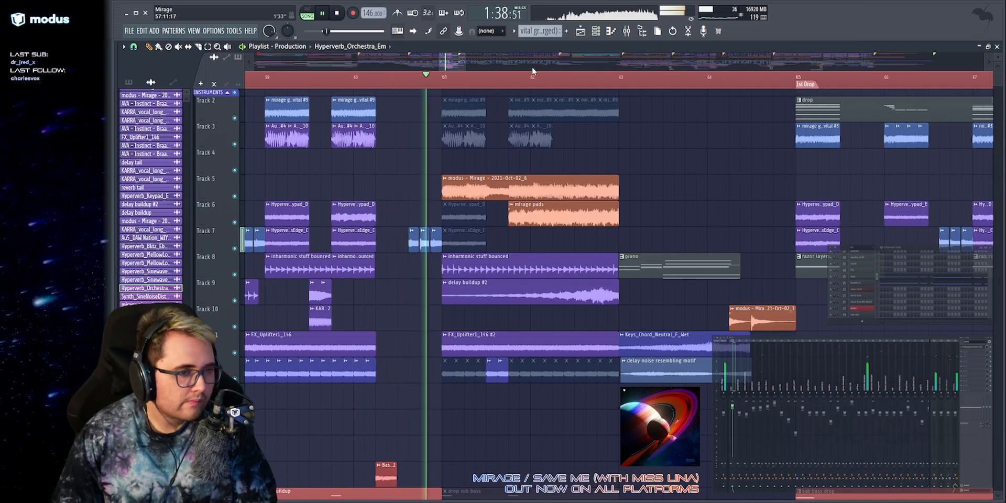
scroll(532, 67, up, 5)
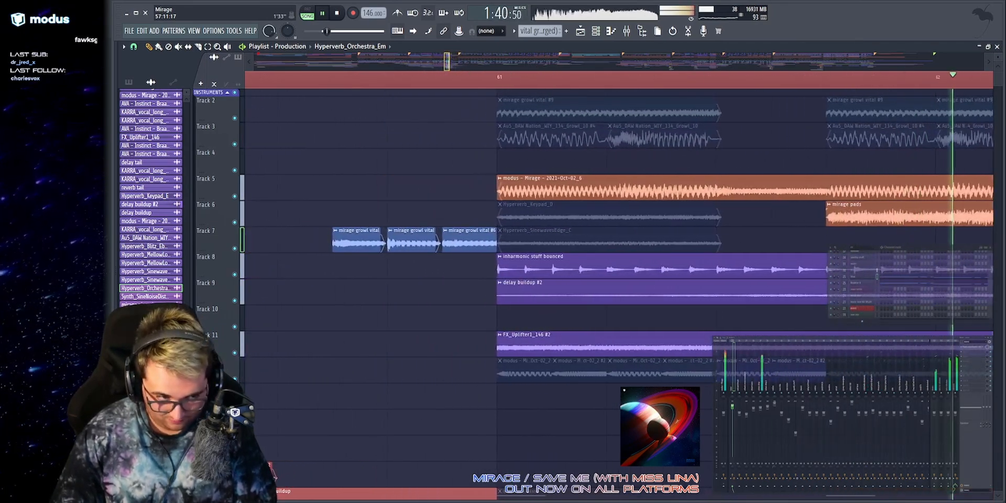
scroll(447, 63, down, 1)
key(space)
Solo Track 7 and play its three mirage growl clips just before bar 61.
click(443, 81)
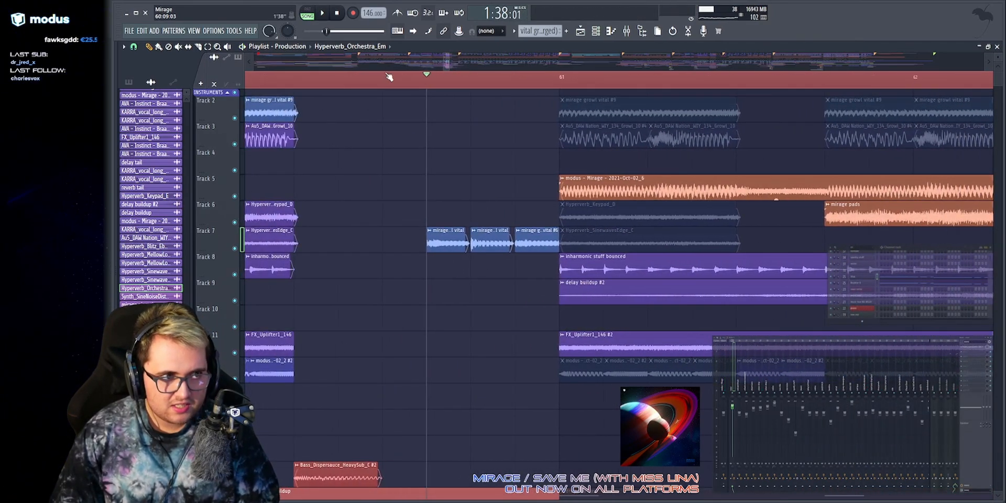
right_click(235, 249)
key(space)
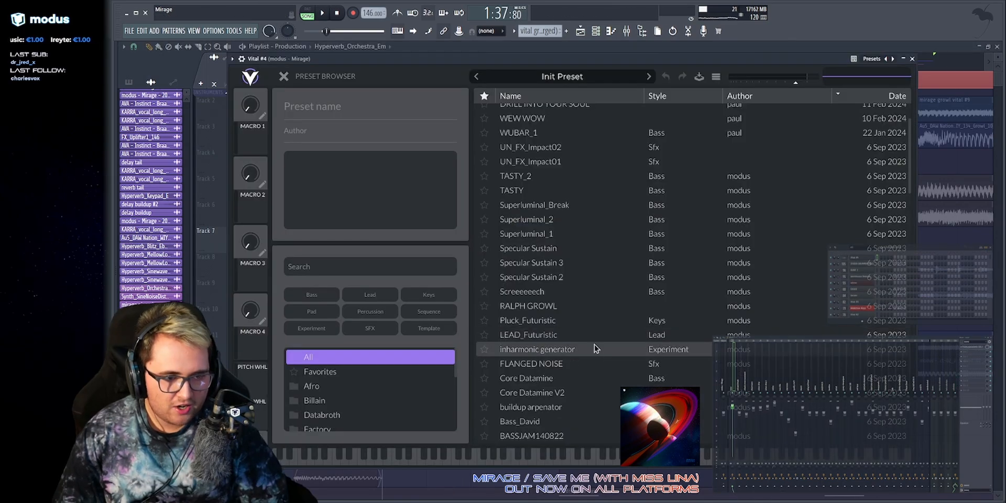
Load the inharmonic generator preset in Vital #4, check the channel's detailed settings and return to the synth's voice page.
click(594, 347)
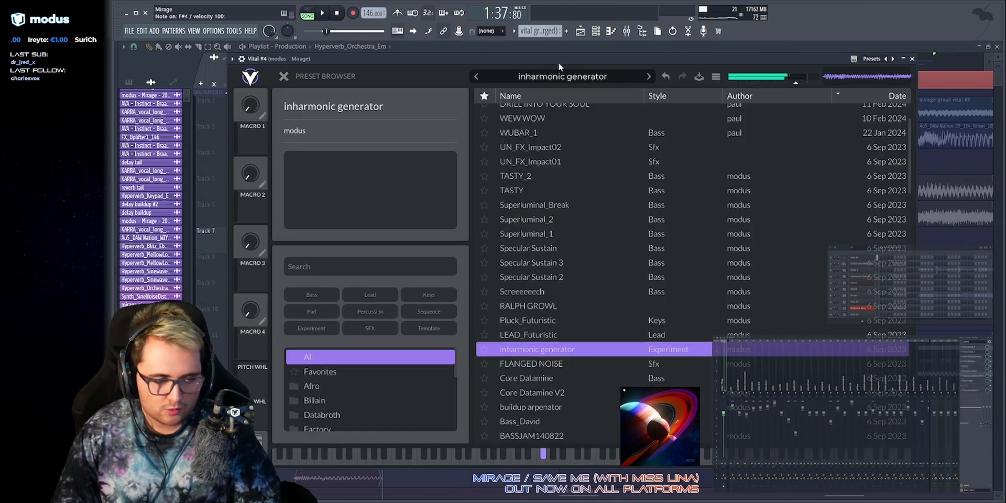
click(557, 78)
click(242, 59)
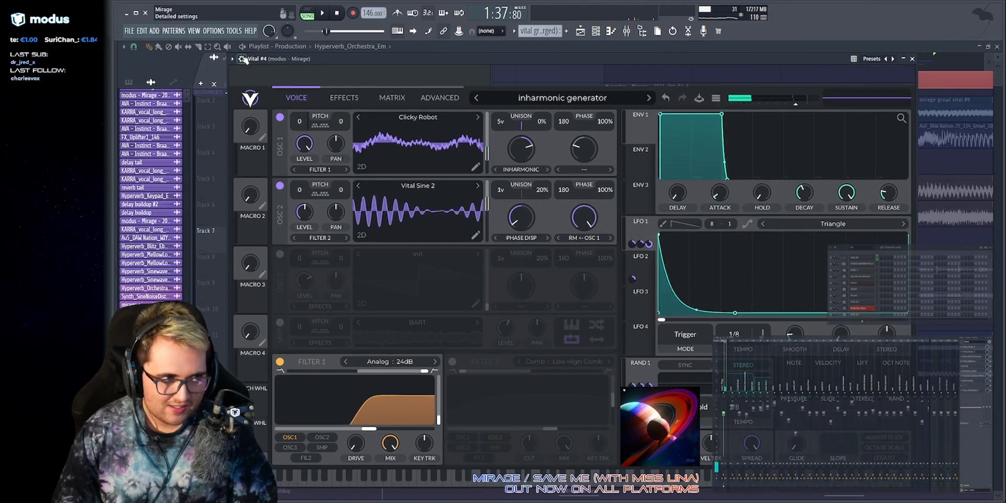
click(279, 75)
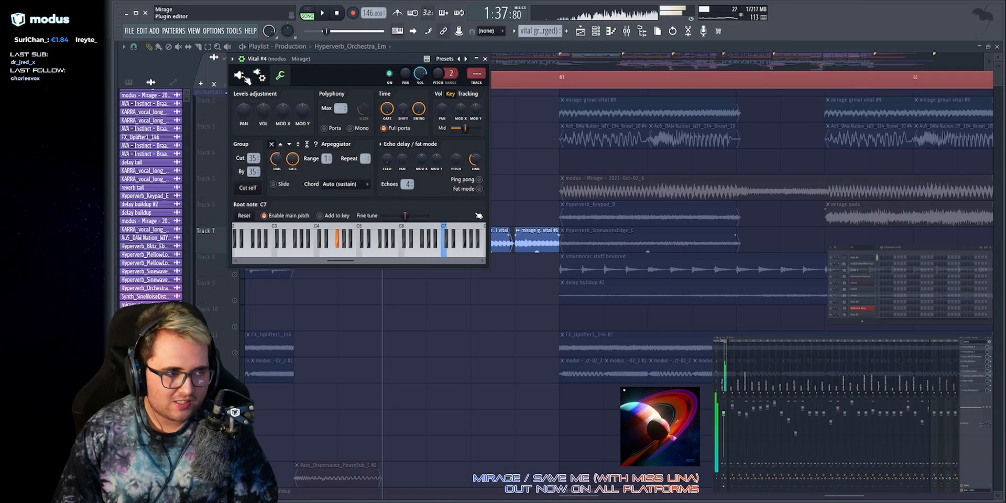
click(240, 76)
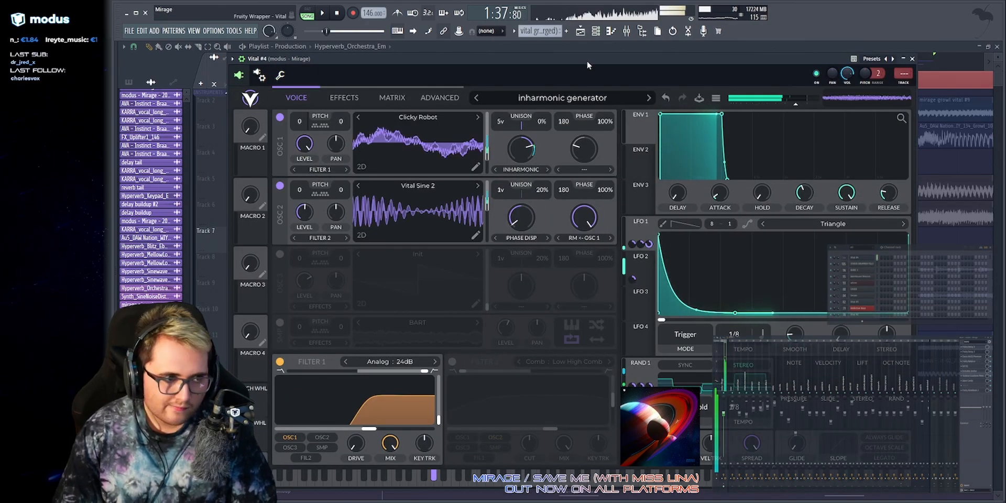
drag(587, 62, 588, 55)
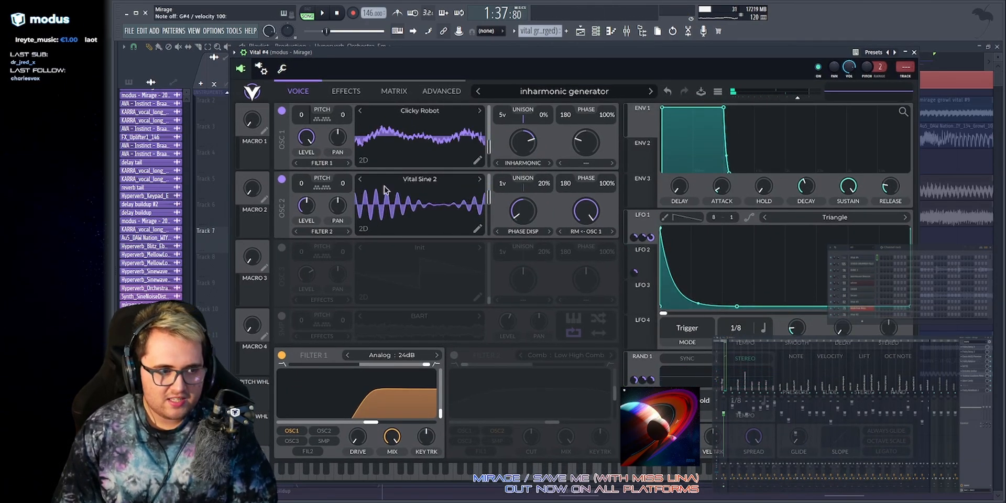
Switch oscillators 1 and 2 off and back on in turn to compare the Clicky Robot and Vital Sine 2 sounds.
click(281, 180)
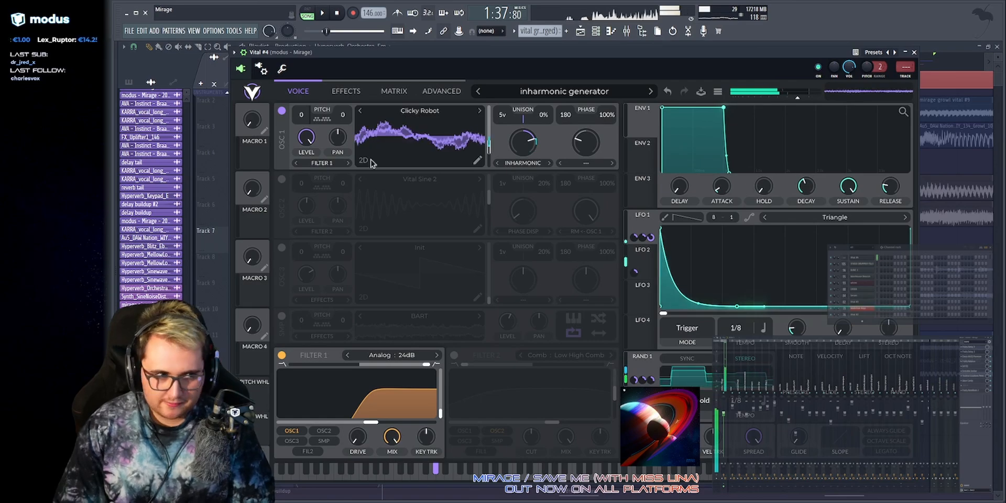
click(281, 111)
click(281, 179)
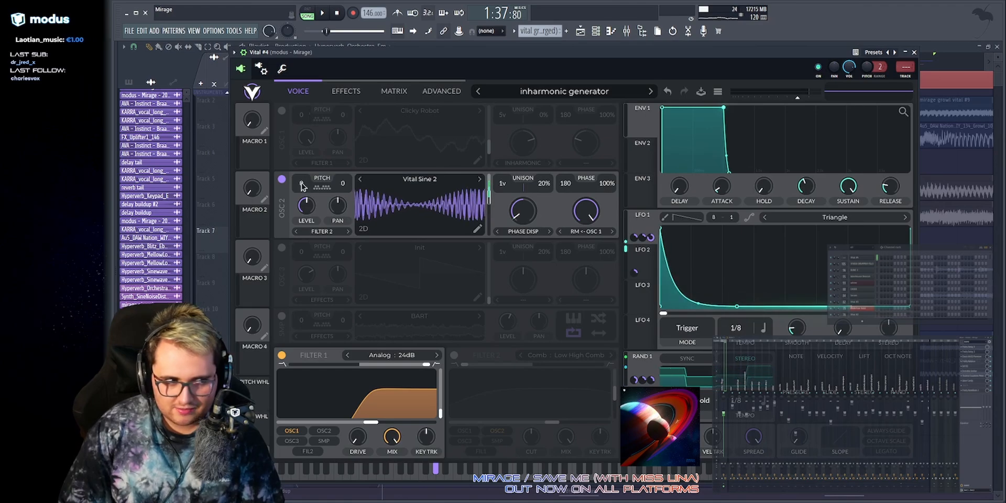
click(282, 111)
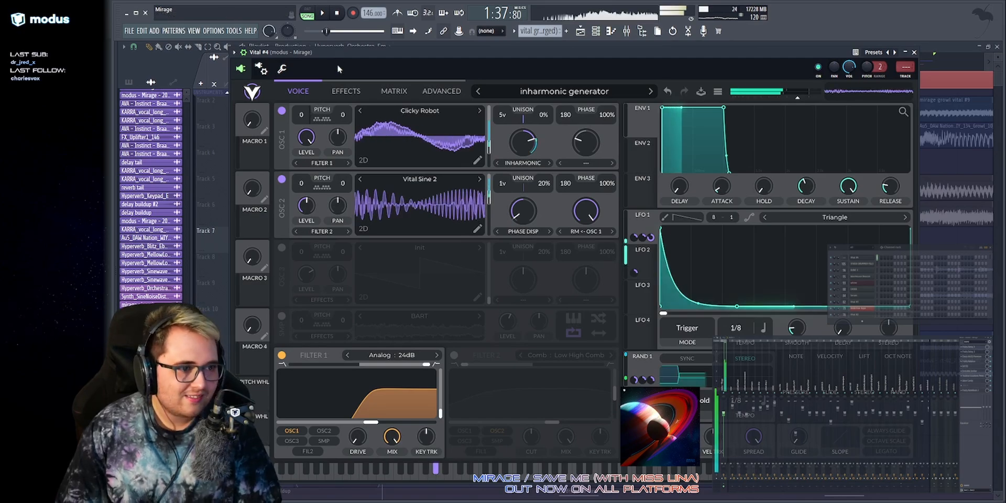
click(282, 180)
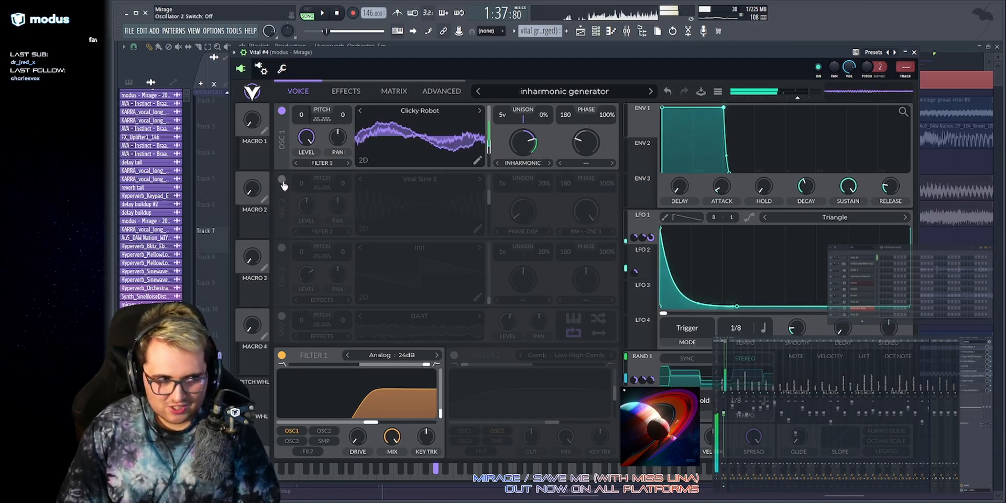
click(282, 181)
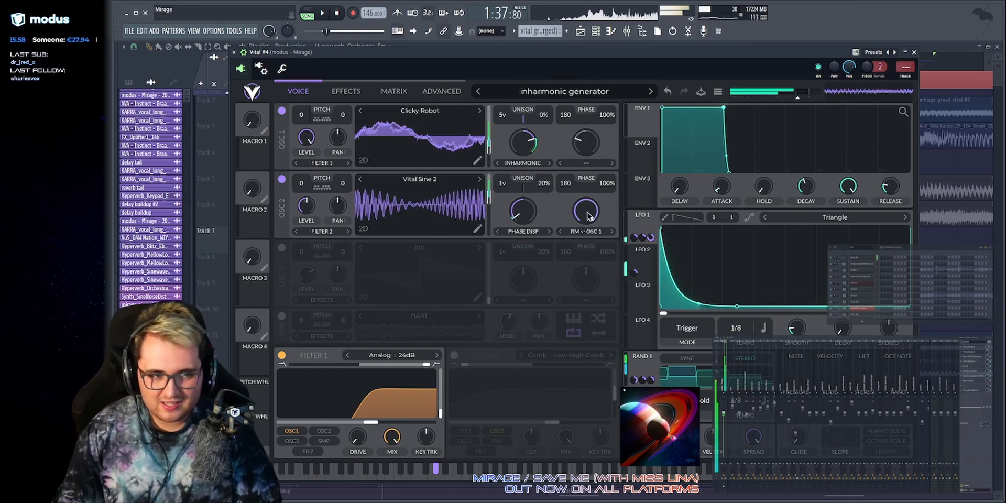
drag(588, 216, 621, 236)
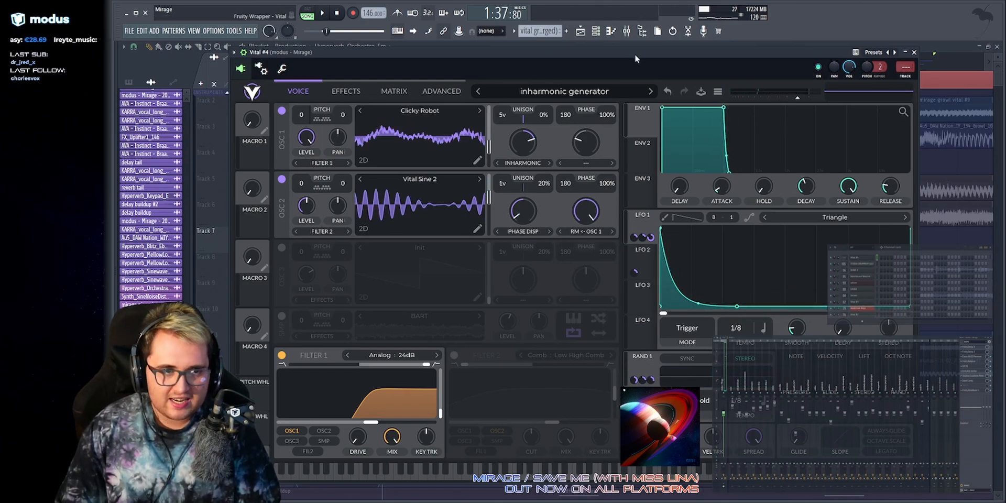
Play notes on the patch and switch Random 1's Stereo option off and back on to compare.
drag(634, 55, 459, 42)
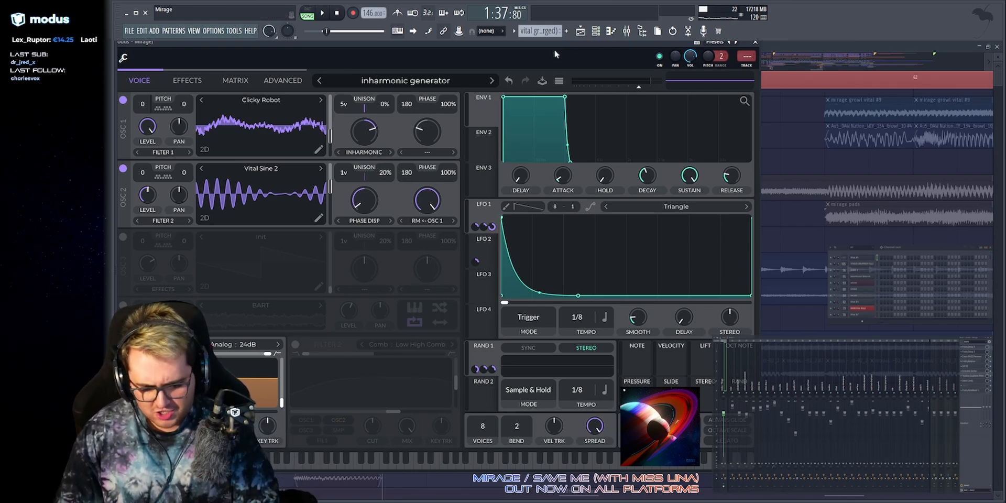
key(b)
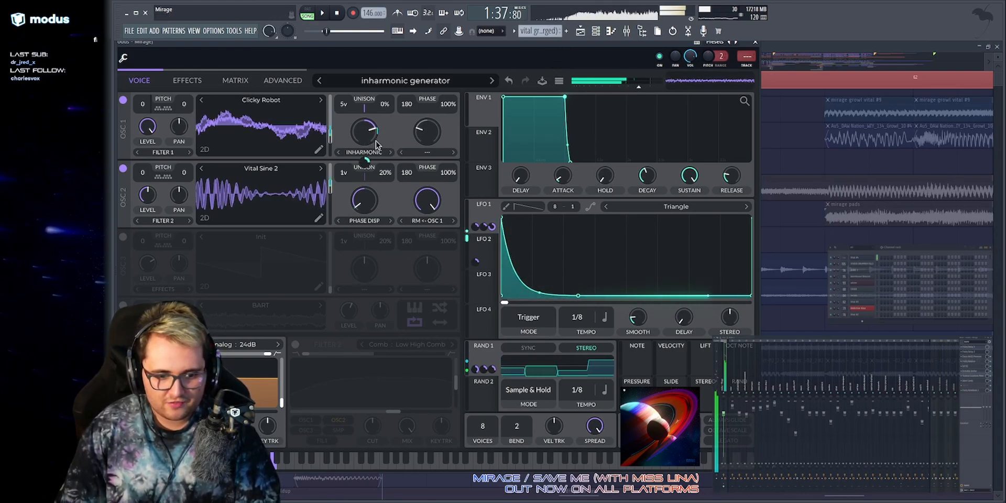
click(585, 350)
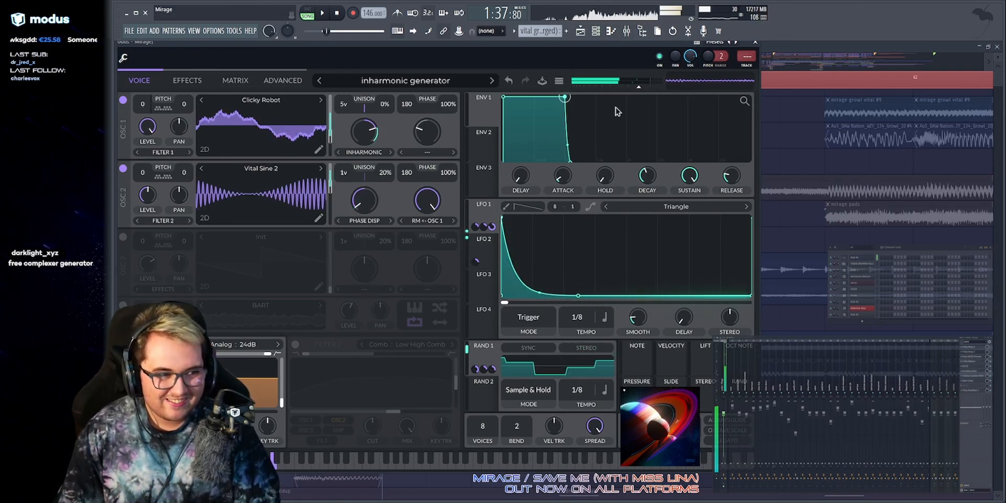
click(585, 348)
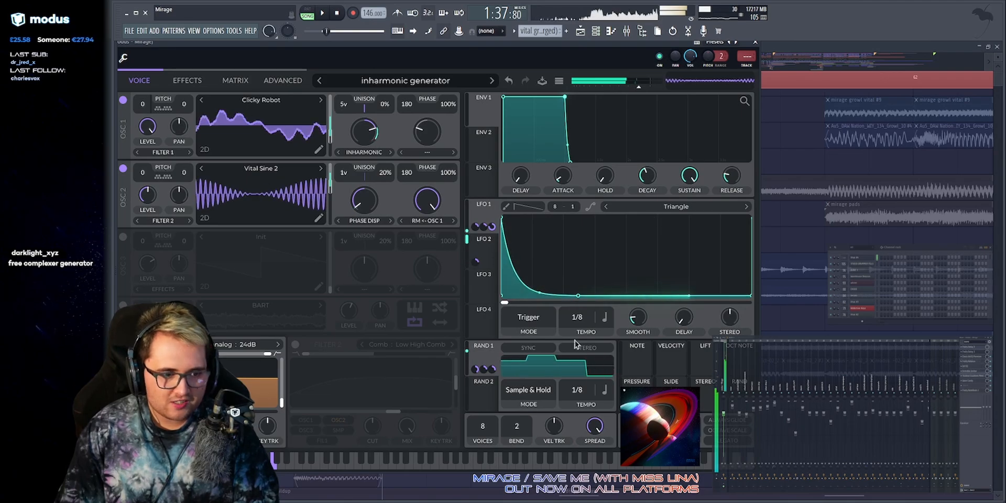
drag(379, 45, 453, 45)
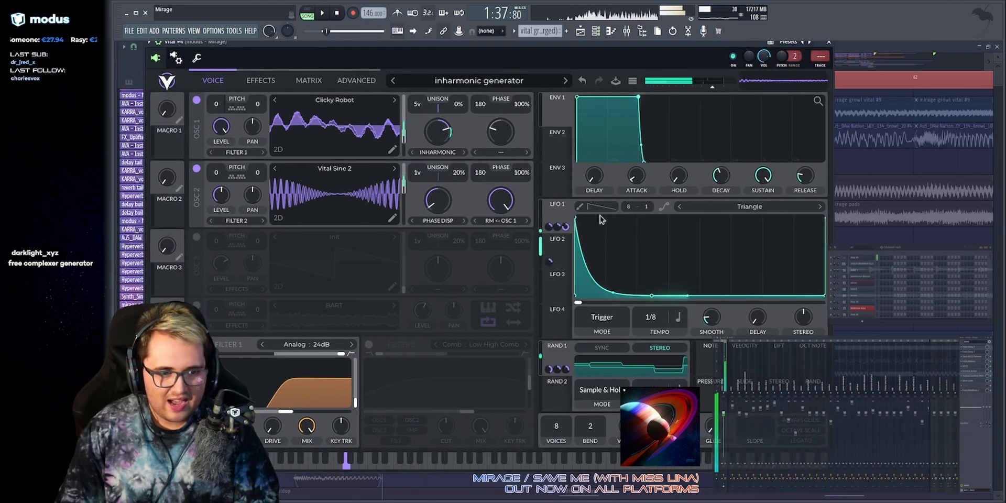
Turn off the patch's Chorus and move the Distortion and Filter effects directly after it in the effects chain.
click(261, 80)
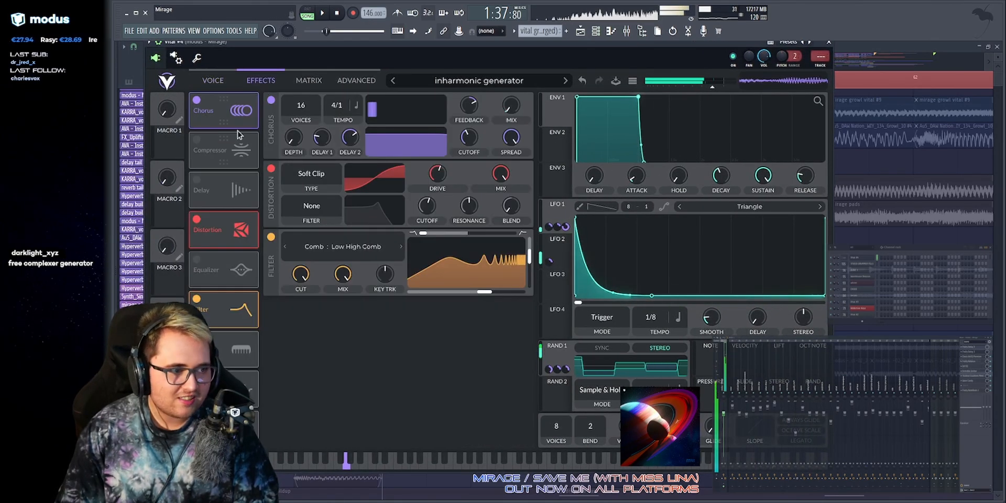
click(197, 101)
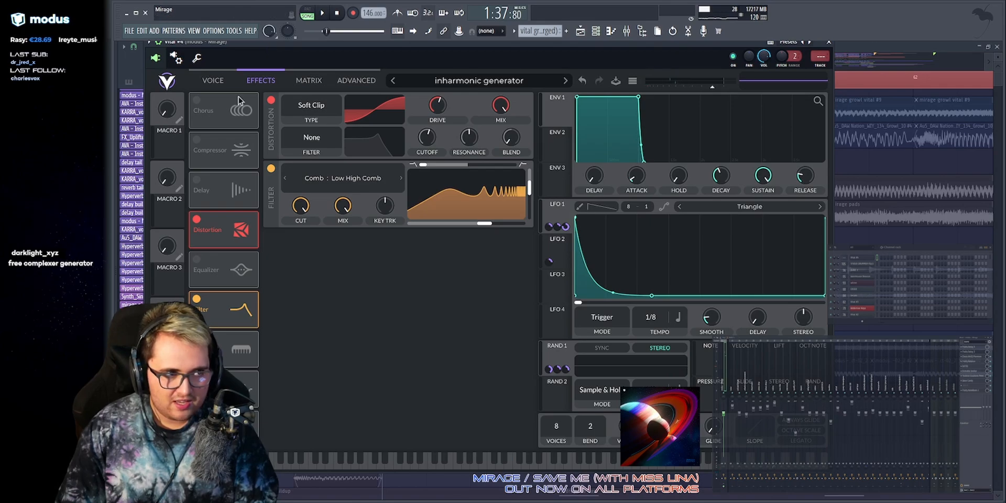
drag(211, 226, 224, 155)
drag(227, 276, 242, 139)
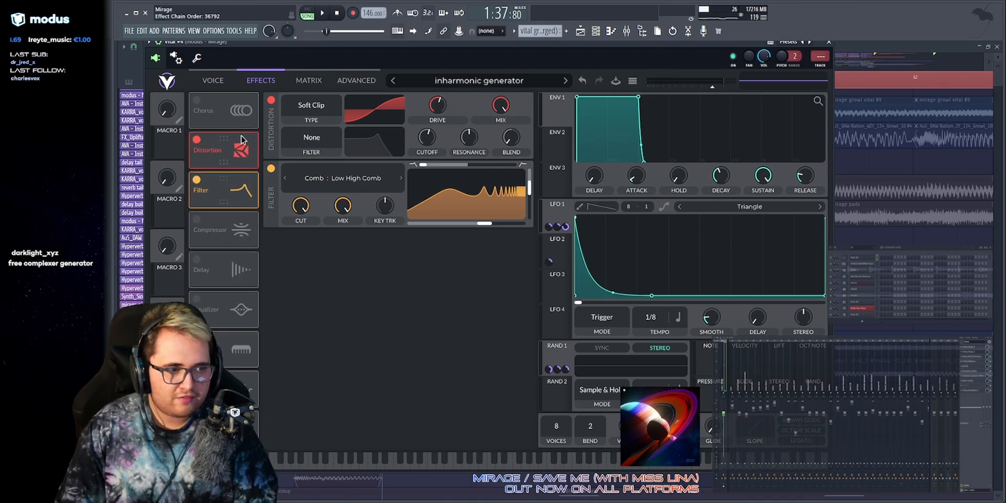
Bypass the Filter and Distortion to hear the dry sound, and re-enable them together with the Chorus.
click(196, 179)
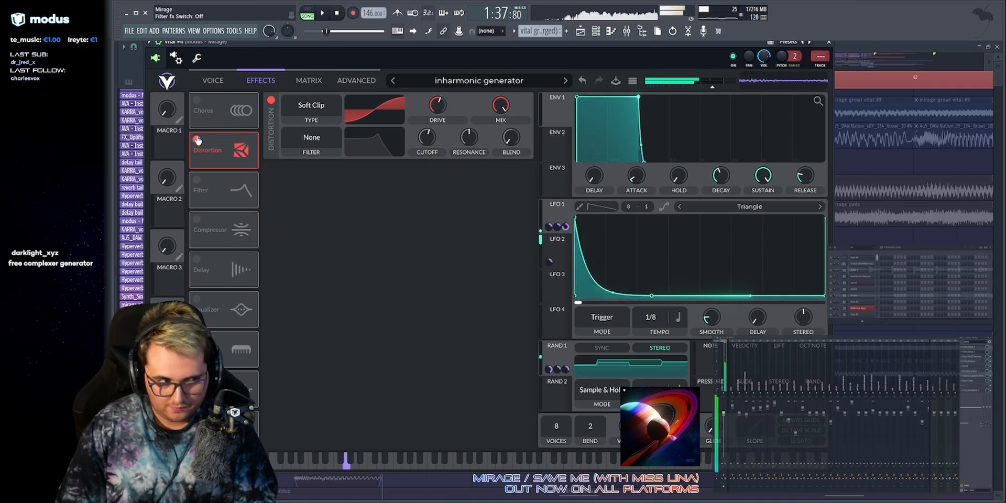
click(197, 139)
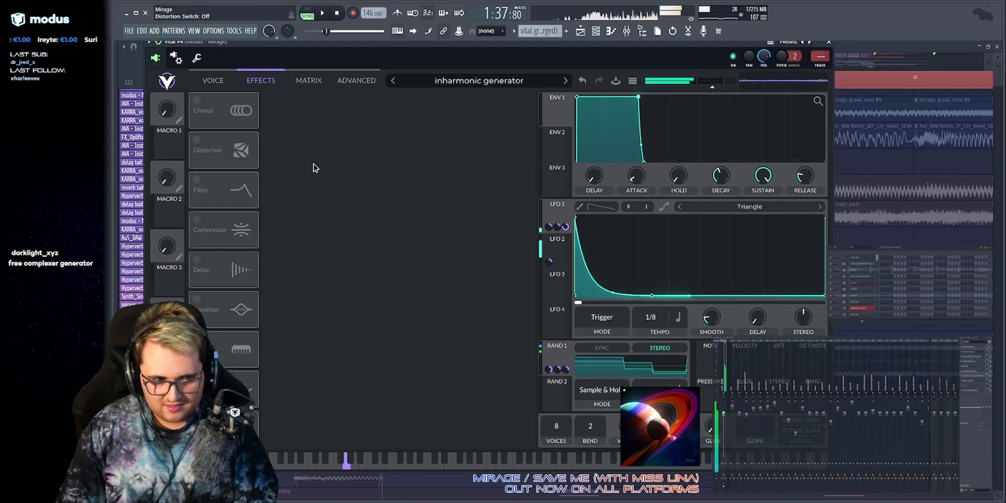
click(196, 180)
click(196, 140)
click(196, 100)
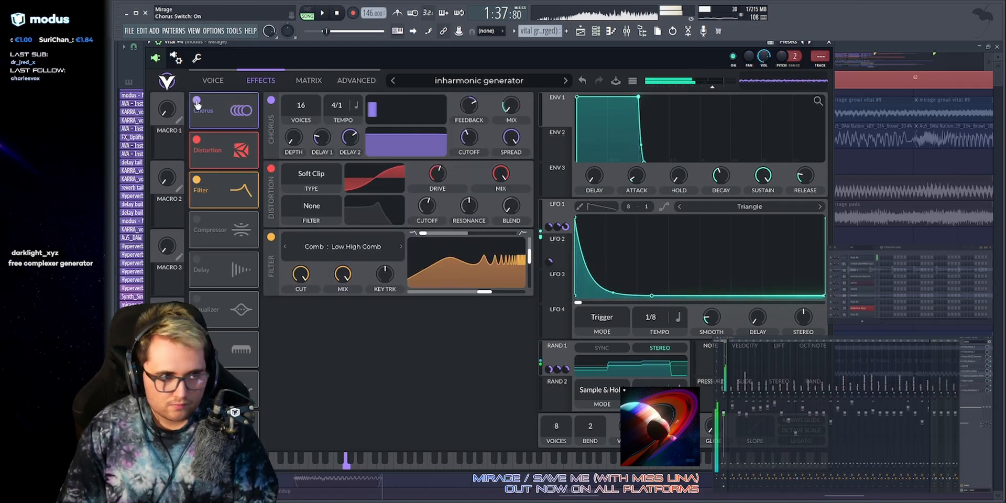
Replay the soloed Track 7 growl clips before bar 61 and open the first clip's sample settings.
click(213, 81)
right_click(853, 240)
key(space)
scroll(521, 68, down, 1)
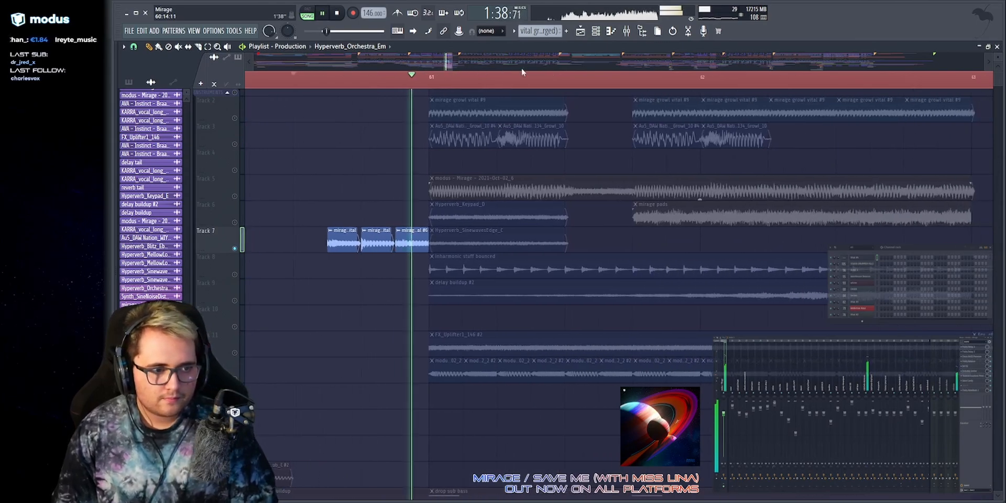
key(space)
click(324, 81)
double_click(341, 235)
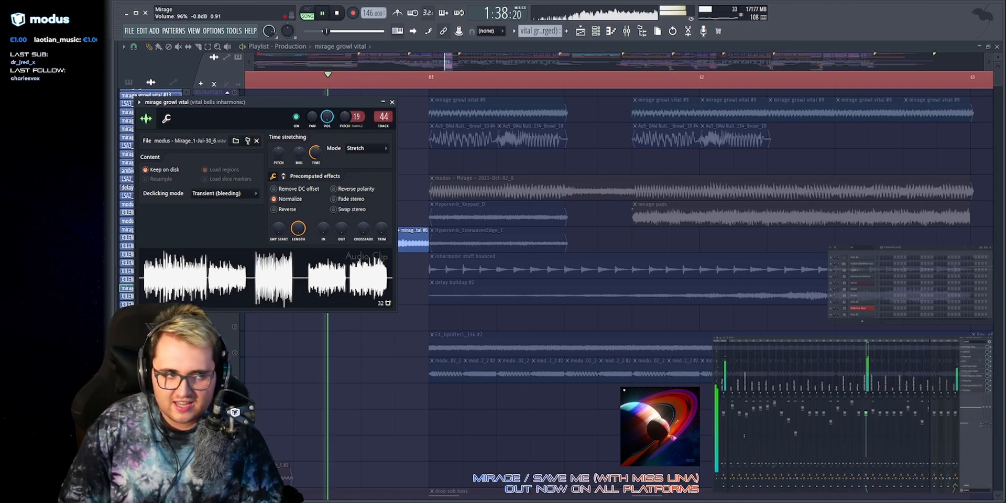
Stop playback and inspect the Tape Stop effect on the vital bells inharmonic mixer track.
key(space)
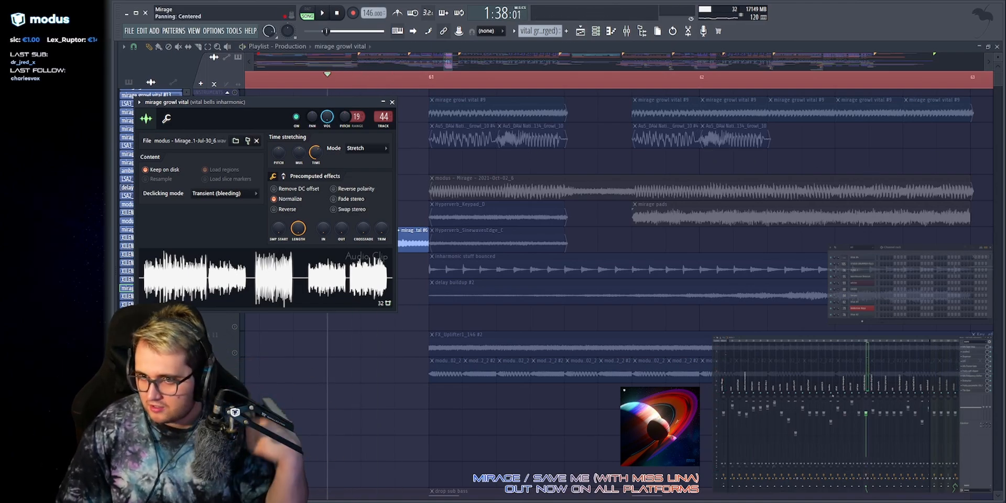
click(974, 348)
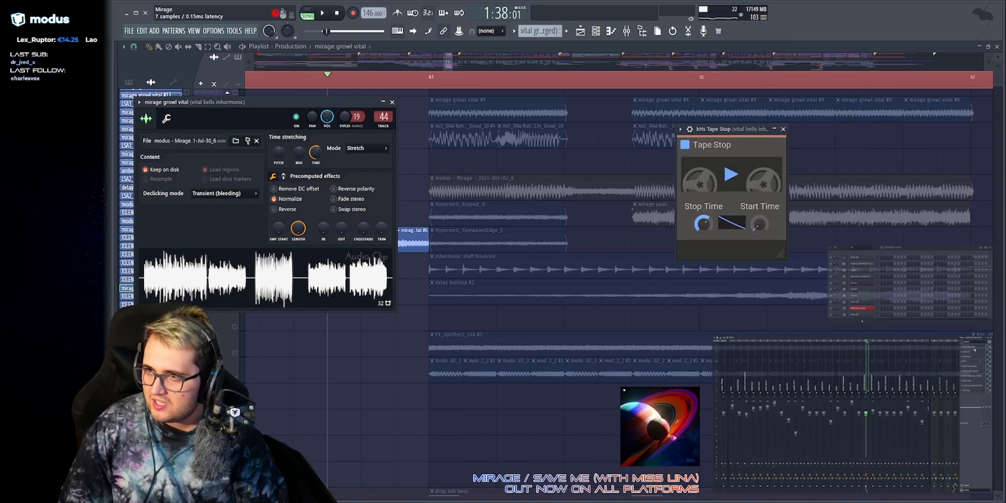
drag(722, 134, 570, 157)
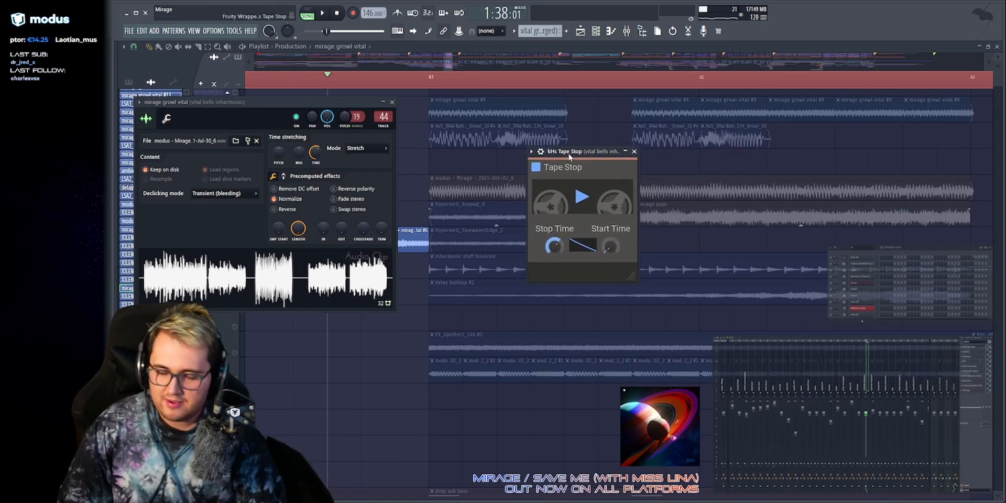
click(635, 152)
Audition soothe2 on the growl with delta listening enabled, turn delta off again and replay the clips.
click(969, 352)
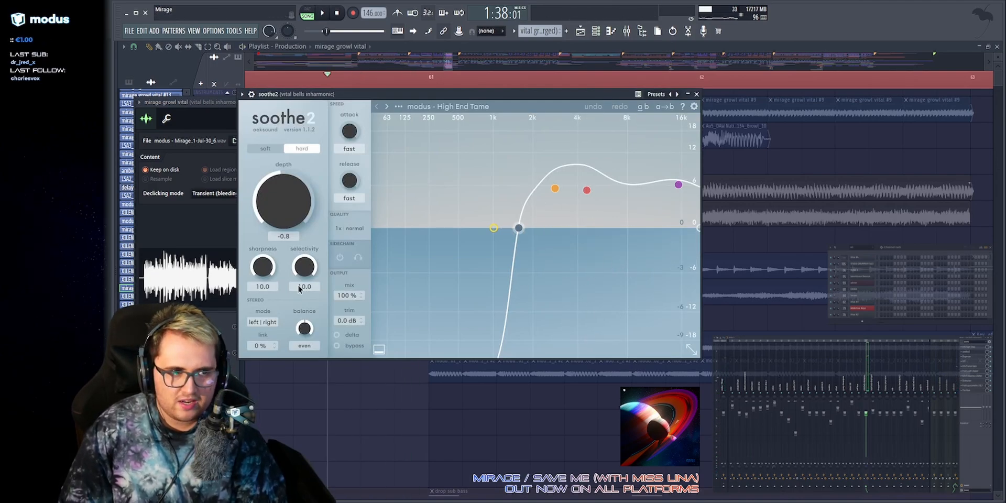
click(336, 334)
key(space)
key(space)
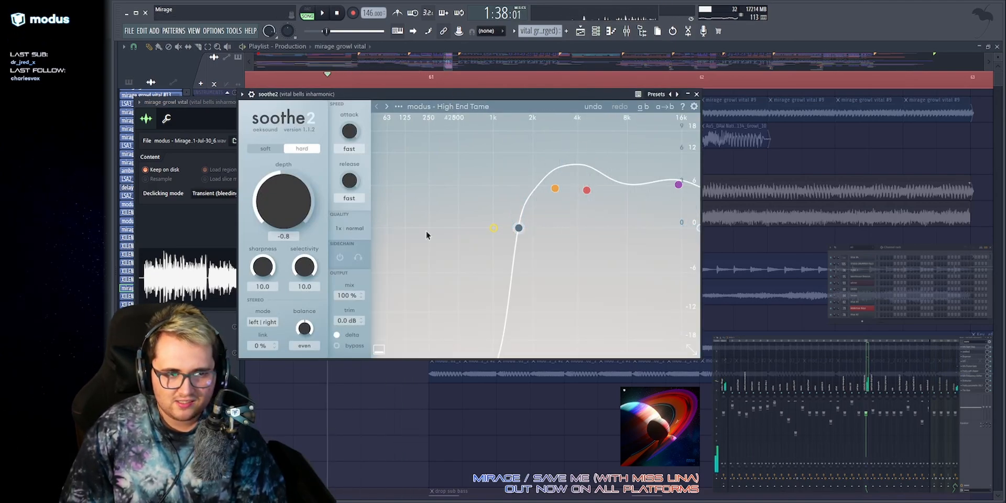
key(space)
click(354, 336)
right_click(781, 142)
key(space)
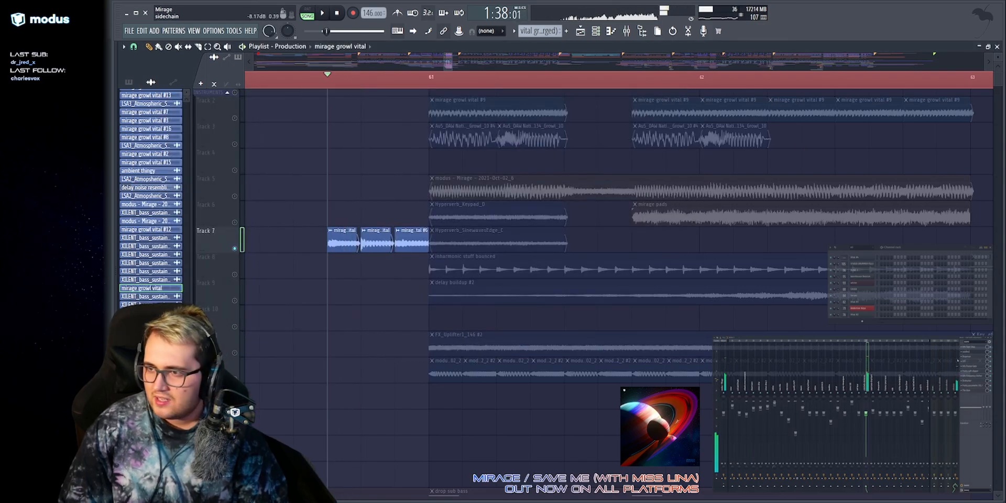
Inspect the Disperser and OTT effects on the same mixer track, auditioning the growl with OTT open.
click(968, 356)
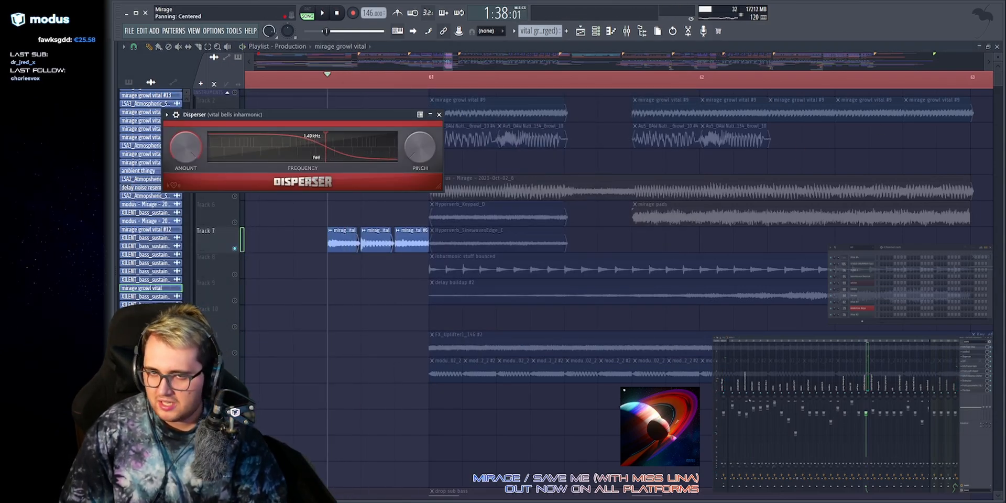
right_click(950, 153)
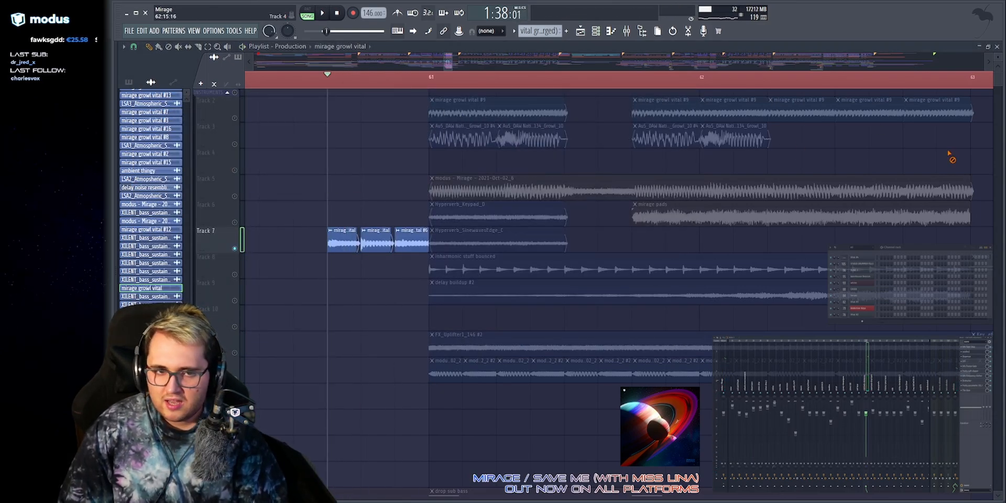
click(973, 362)
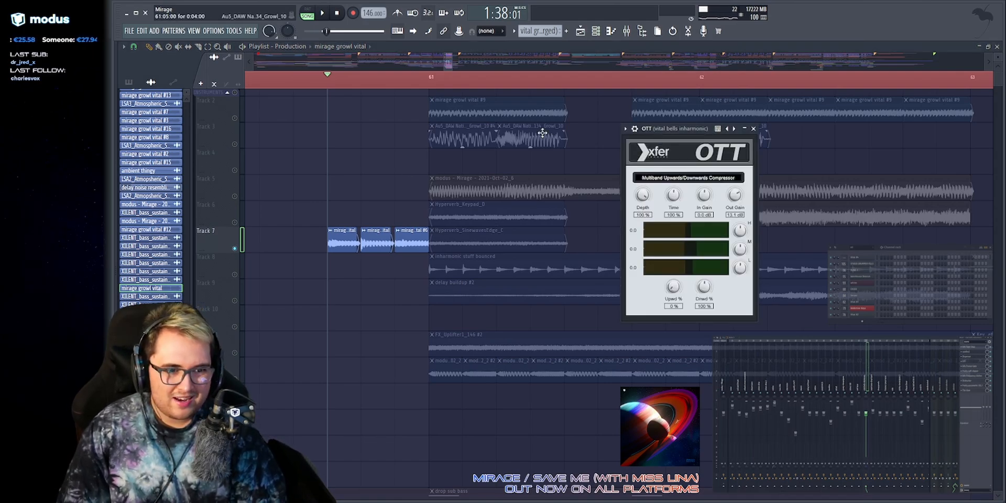
drag(654, 128, 530, 135)
key(space)
key(space)
right_click(897, 129)
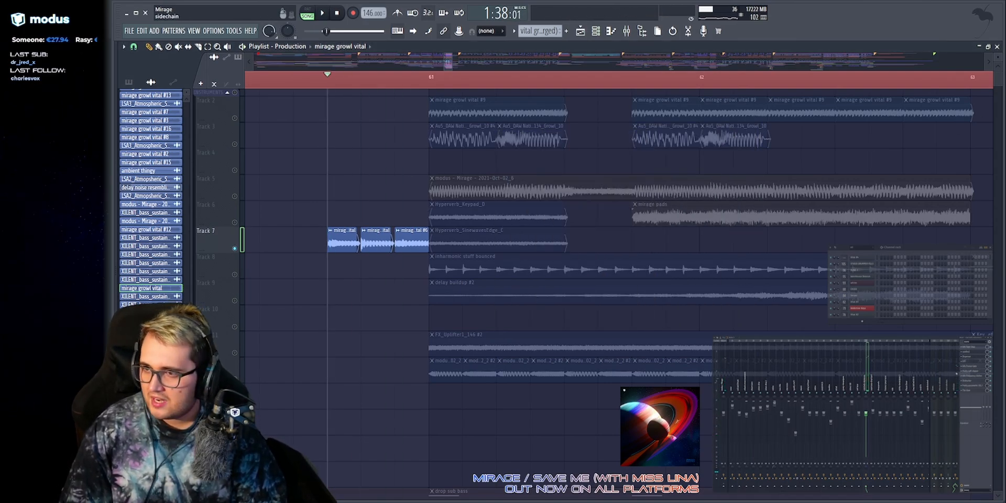
Open the Trance Gate with its wrapper settings shown and audition the gated growl clips.
click(970, 367)
key(space)
key(space)
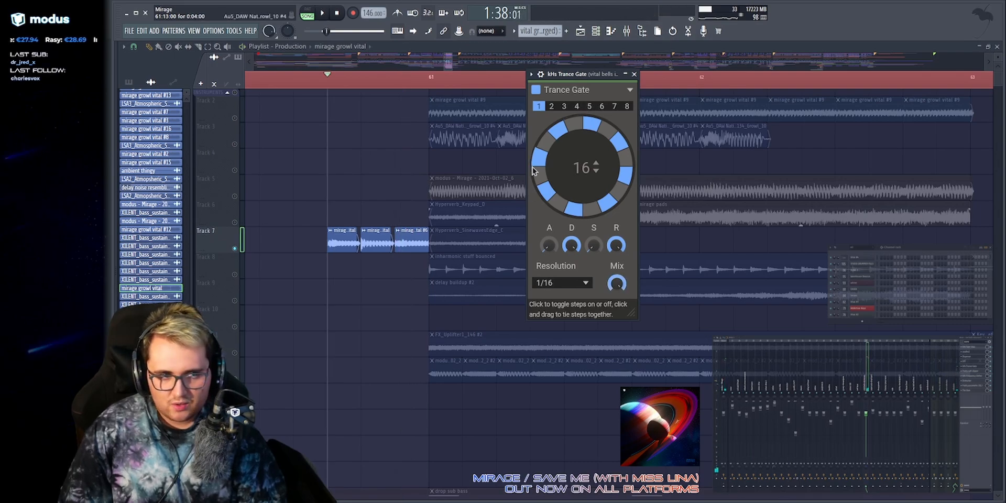
click(543, 74)
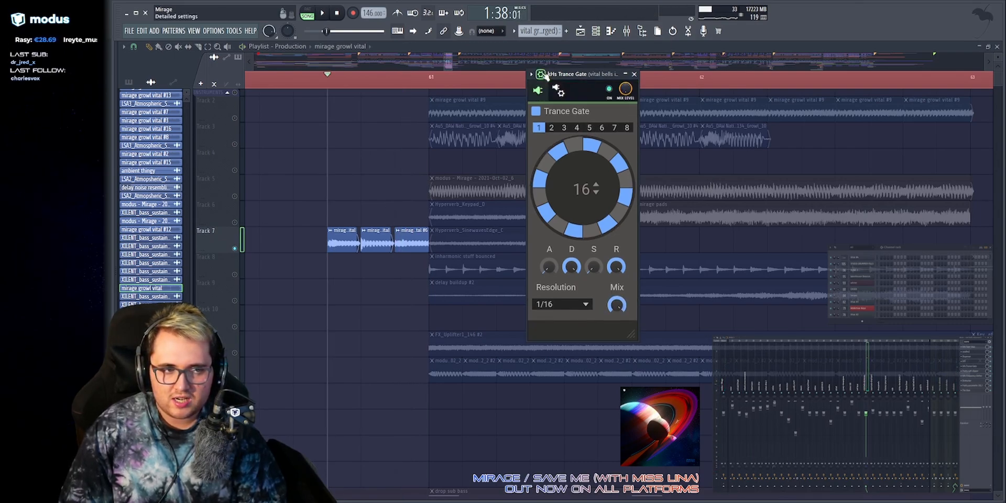
key(space)
key(space)
key(space)
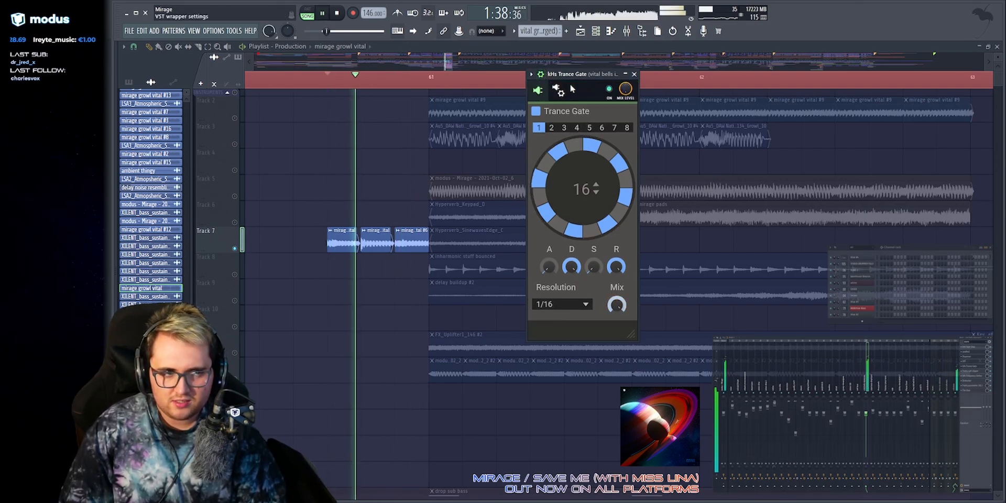
key(space)
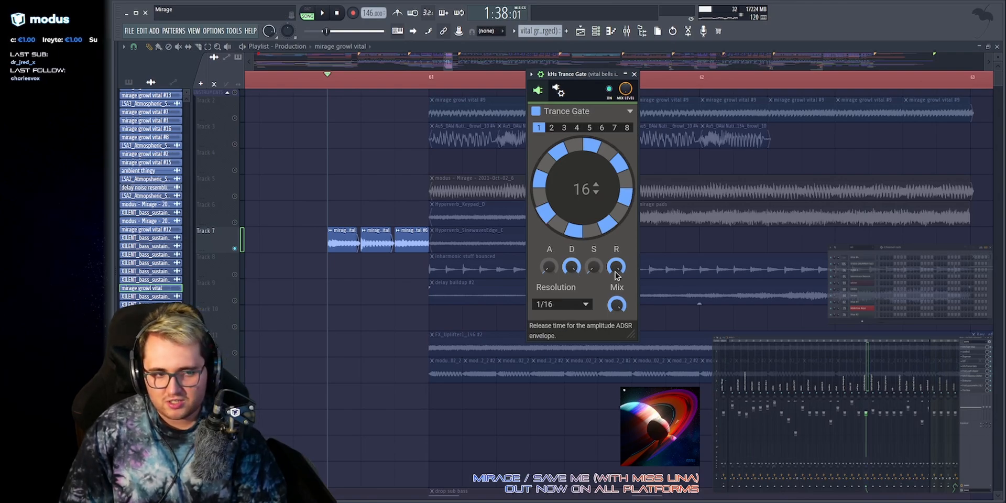
key(Escape)
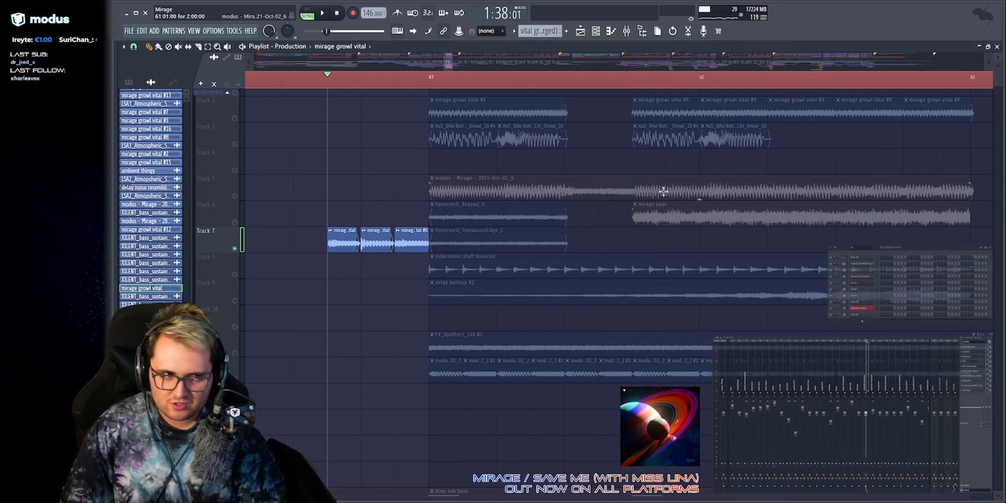
Inspect the Fruity soft clipper in the chain while playing the growl clips.
click(970, 372)
key(space)
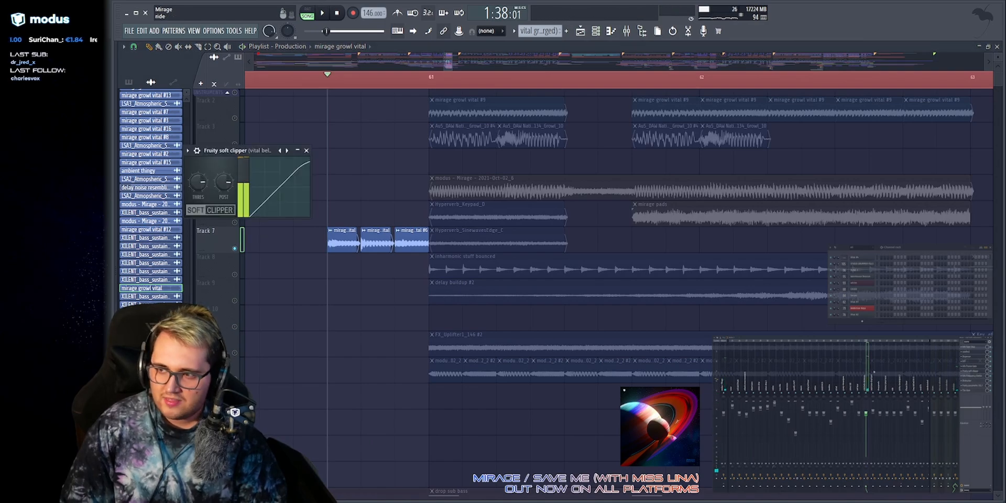
key(space)
key(Escape)
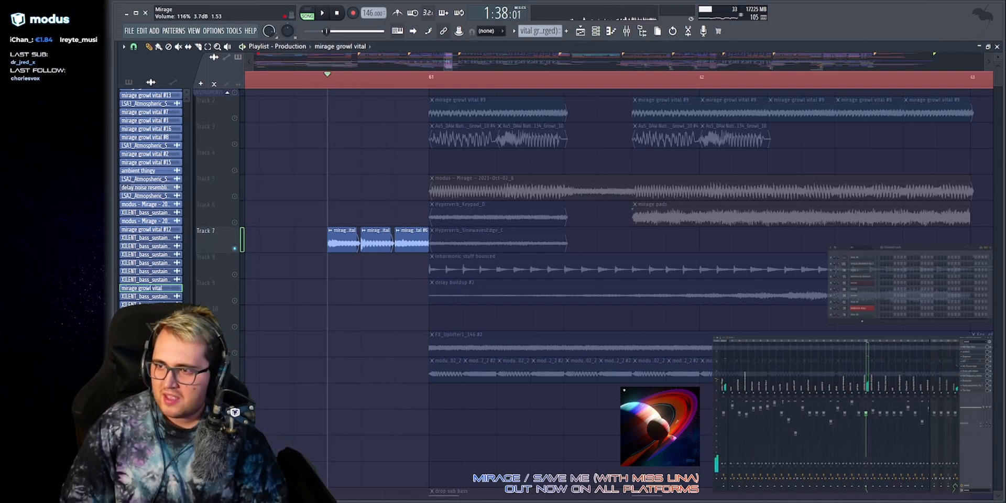
Compare the growl with the Frequency Shifter bypassed and re-enabled.
click(977, 375)
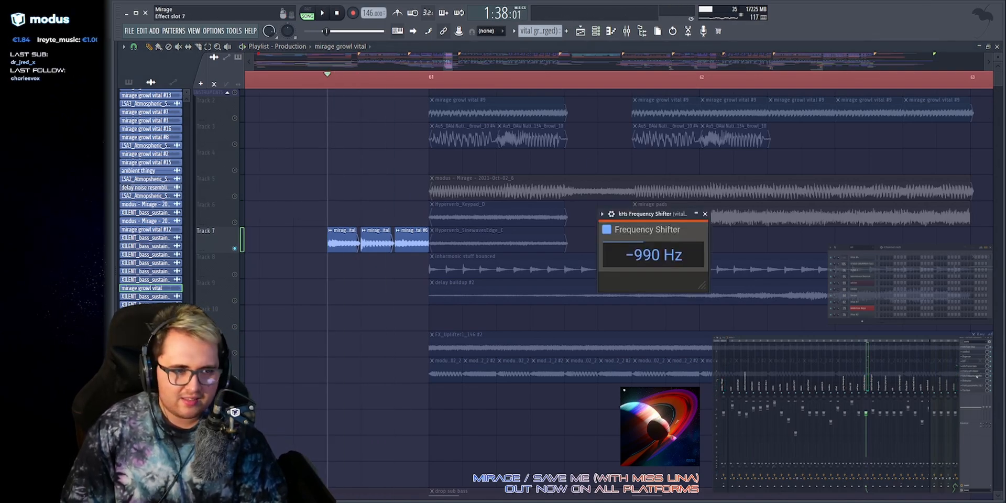
click(603, 214)
drag(641, 216, 481, 191)
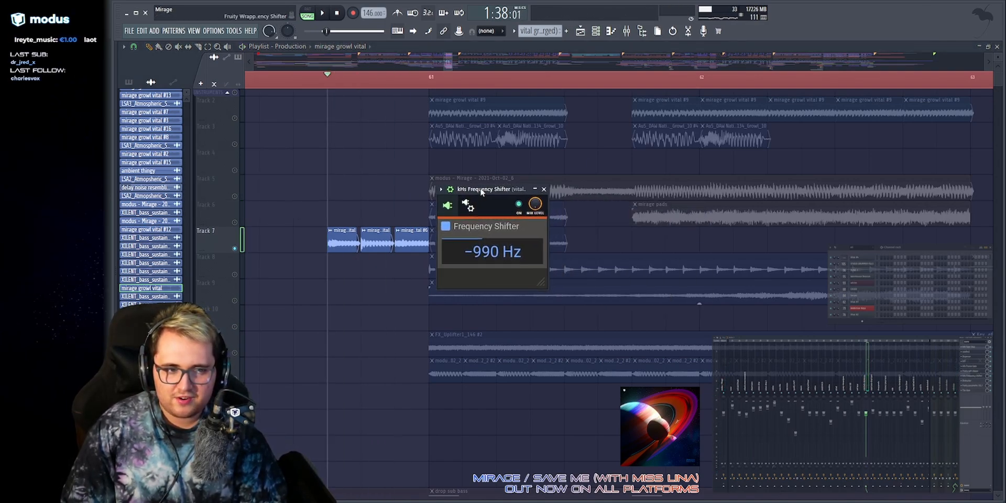
click(445, 226)
key(space)
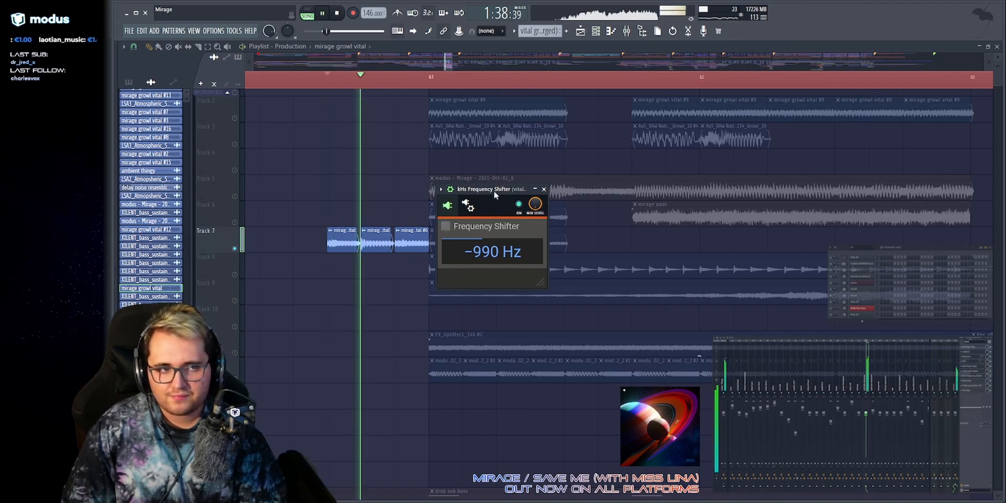
key(space)
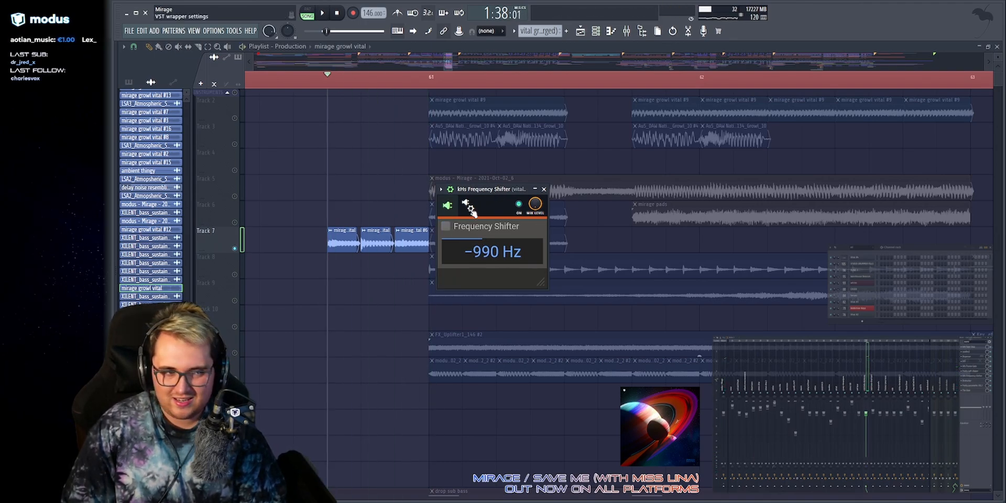
click(445, 226)
key(space)
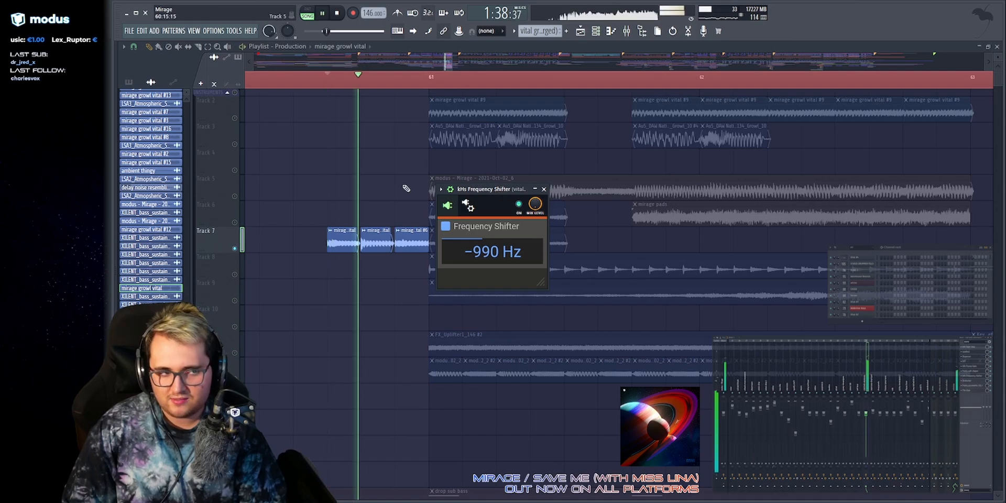
click(471, 198)
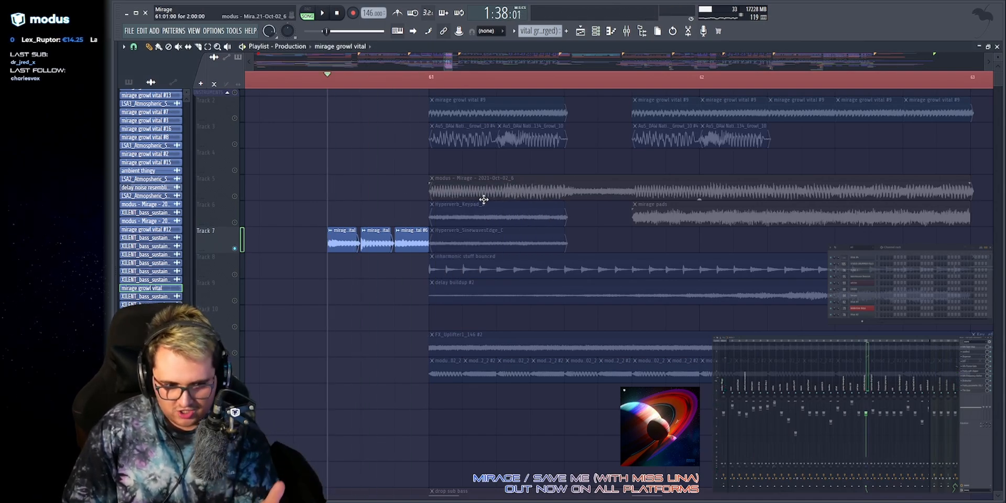
Compare the growl with Distructor's Distortion module on and off, leaving the module on.
click(980, 382)
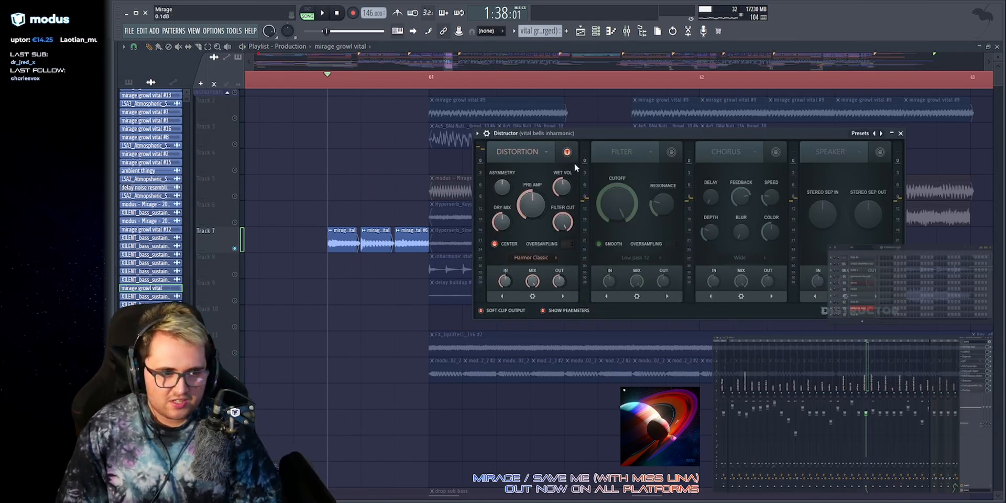
key(space)
key(space)
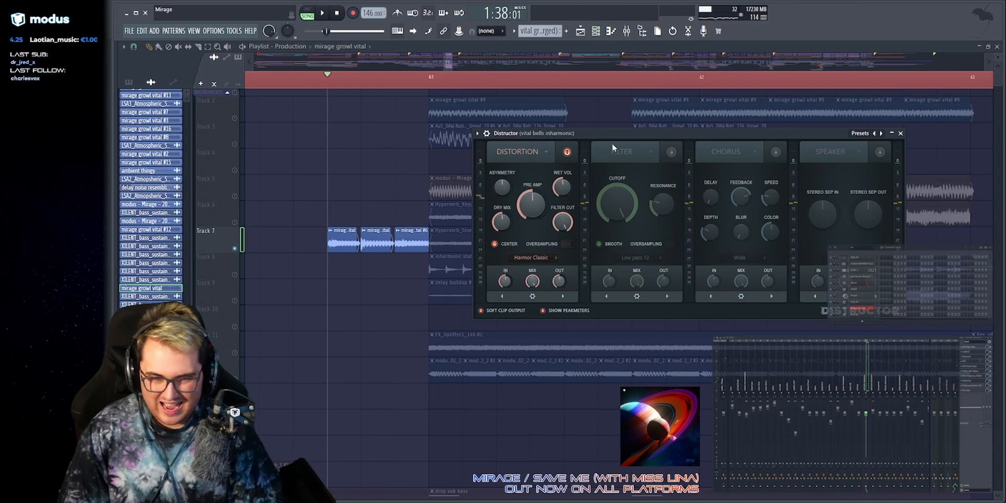
click(567, 151)
key(space)
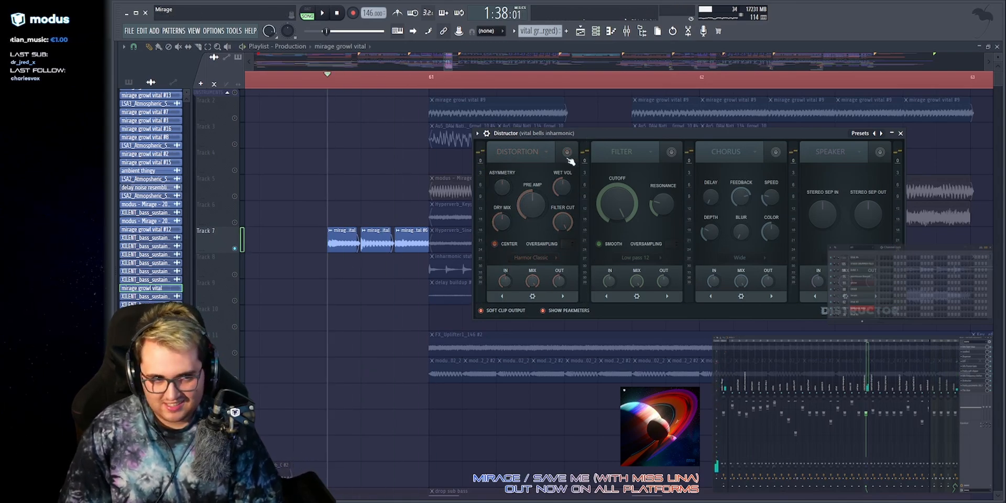
click(566, 152)
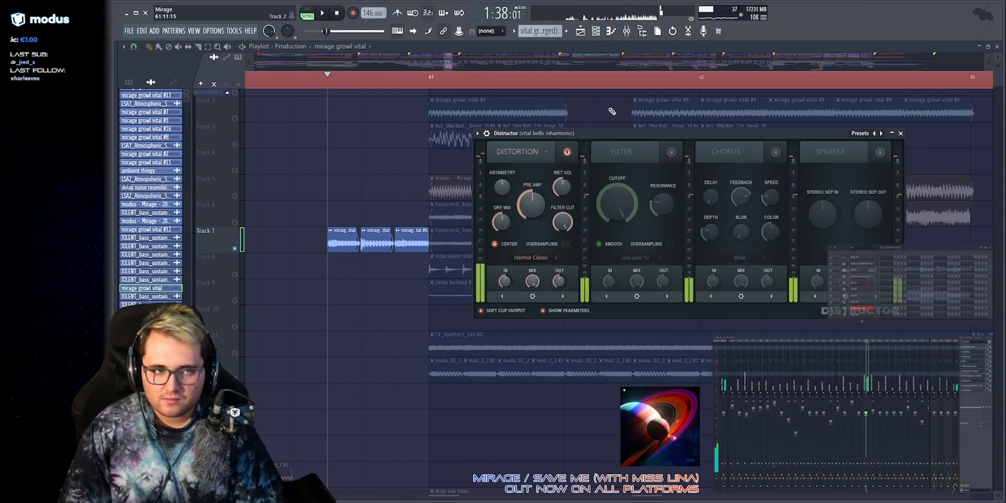
key(Escape)
Inspect the Fruity parametric EQ 2 and The Glue compressor, and replay the soloed fill.
click(977, 387)
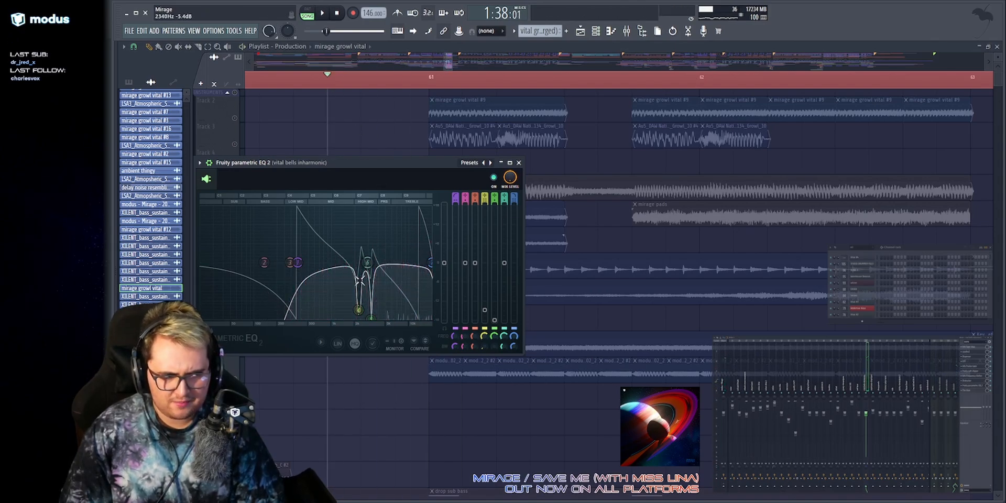
key(Escape)
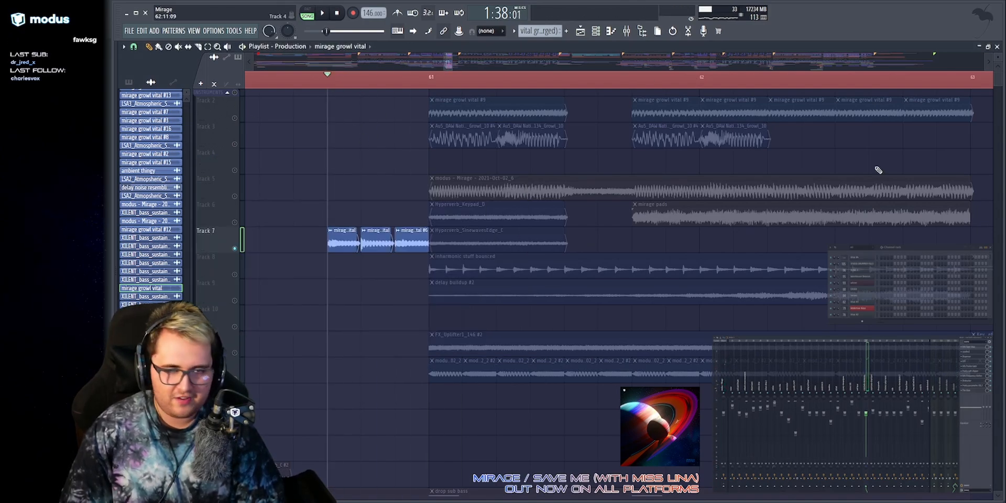
click(968, 390)
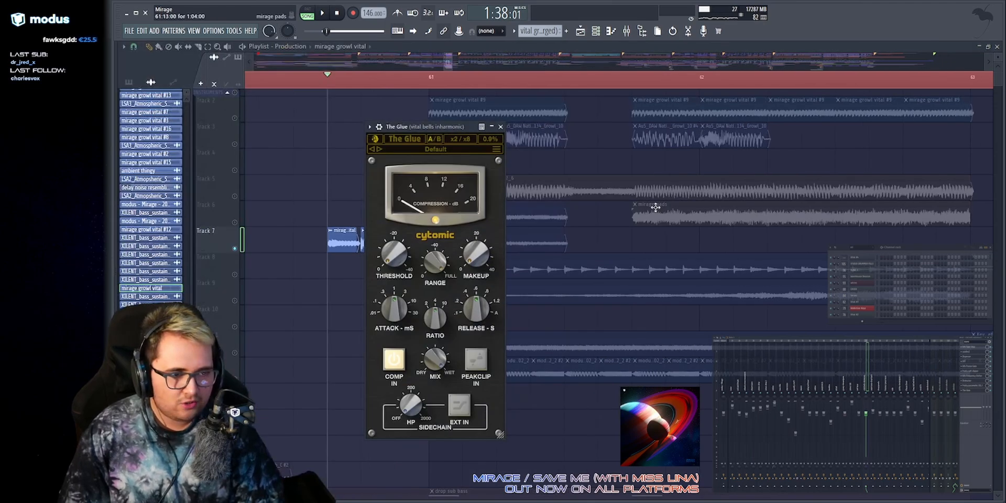
key(space)
key(space)
key(Escape)
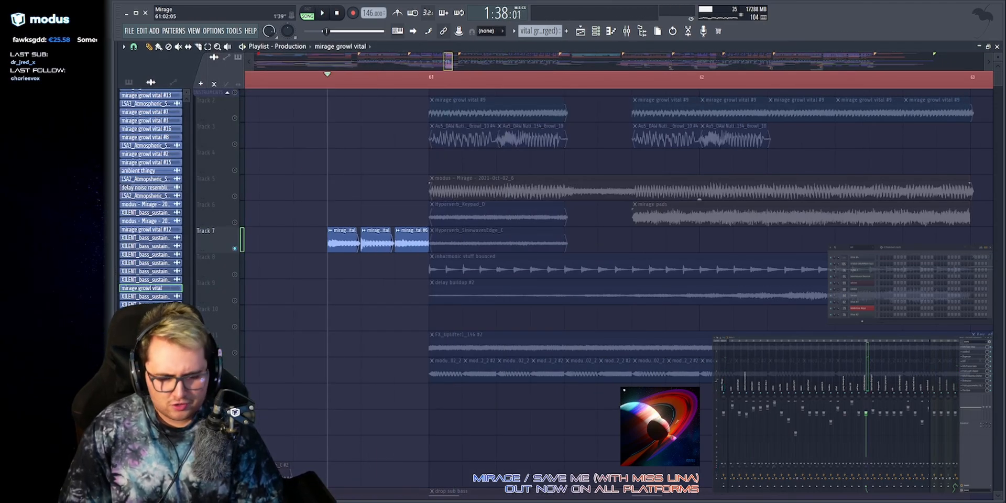
scroll(618, 236, down, 3)
key(space)
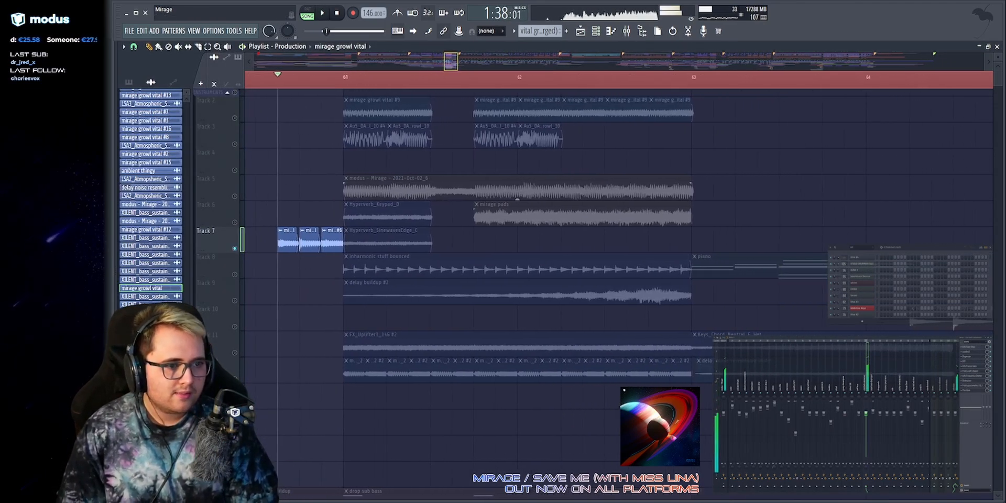
key(space)
Place the playhead at bar 81, clear the solo through the Instruments group and play the section.
click(398, 187)
drag(450, 62, 477, 69)
click(487, 78)
right_click(235, 92)
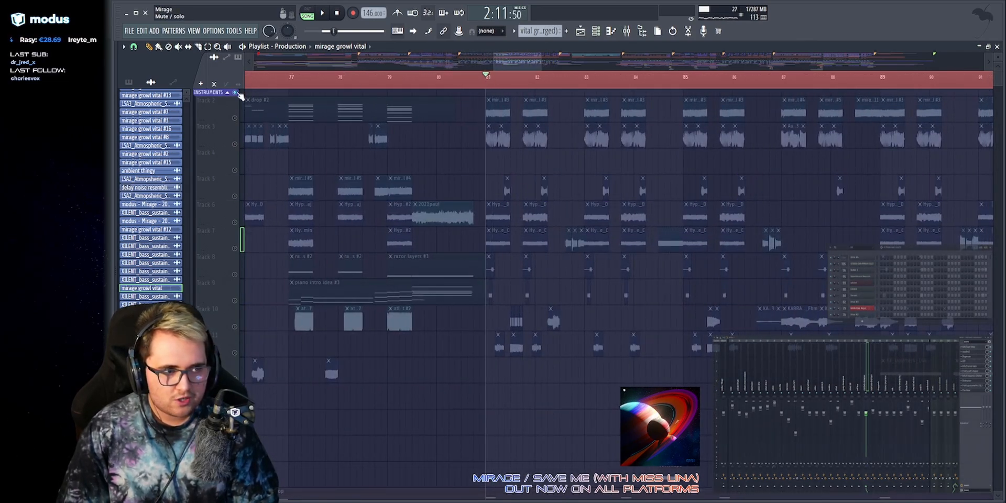
right_click(235, 92)
key(space)
Return to bar 61, solo Track 5 and play its modus - Mirage - 2021-Oct-02_6 clip.
drag(517, 62, 455, 67)
scroll(346, 93, up, 1)
right_click(235, 195)
key(space)
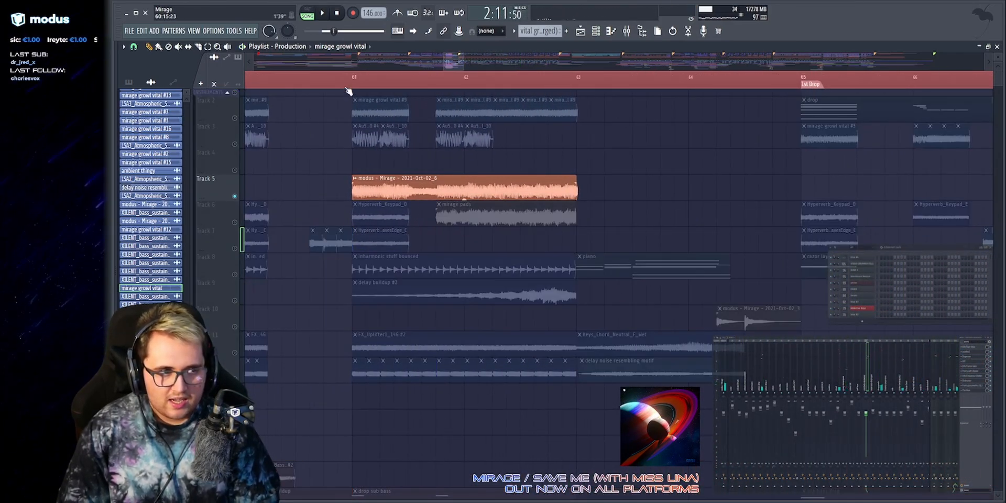
scroll(384, 65, up, 1)
key(space)
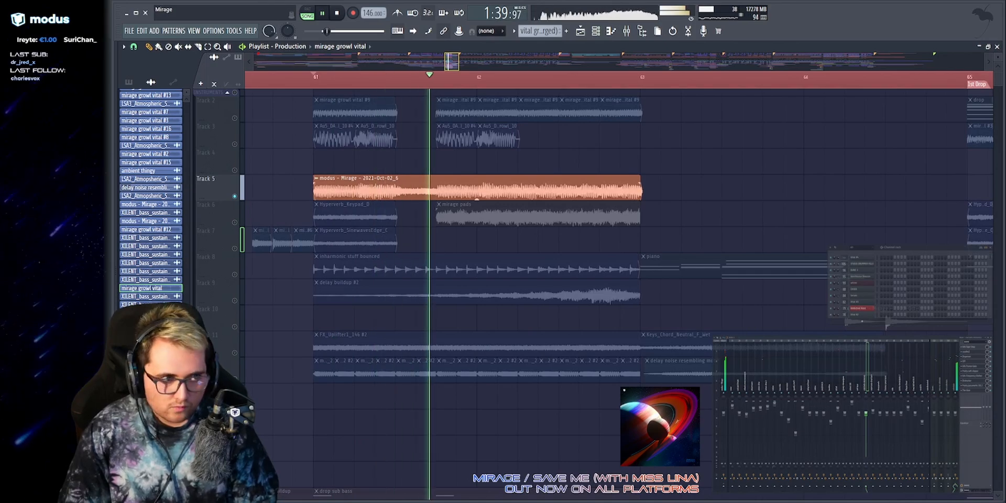
Stop playback and replay the soloed Track 5 clip from bar 61.
key(space)
scroll(301, 86, down, 3)
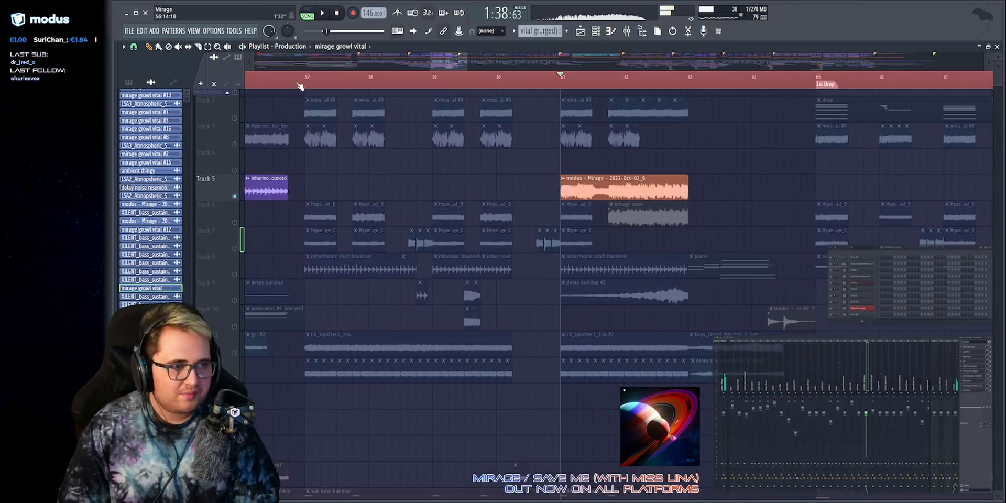
scroll(361, 61, up, 1)
click(402, 76)
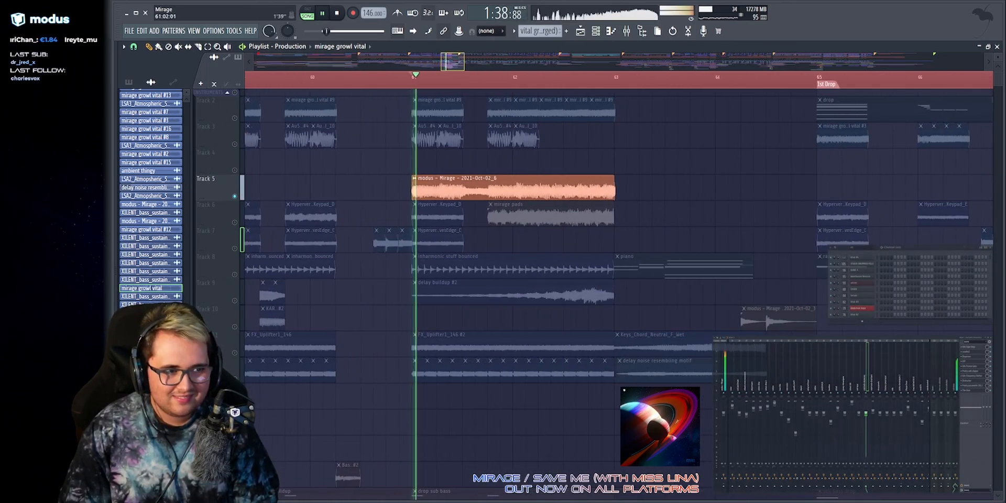
Place the playhead at bar 81, clear the Track 5 solo and play the section with all instruments.
scroll(401, 76, down, 4)
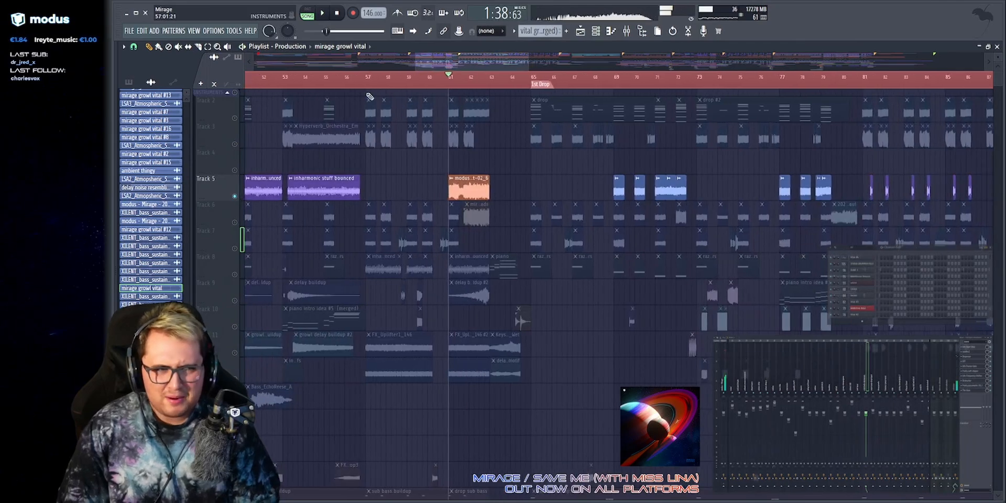
mouse_move(368, 92)
mouse_down()
mouse_move(466, 225)
mouse_move(505, 226)
mouse_up()
ctrl+click(524, 175)
scroll(462, 79, down, 1)
scroll(473, 106, right, 5)
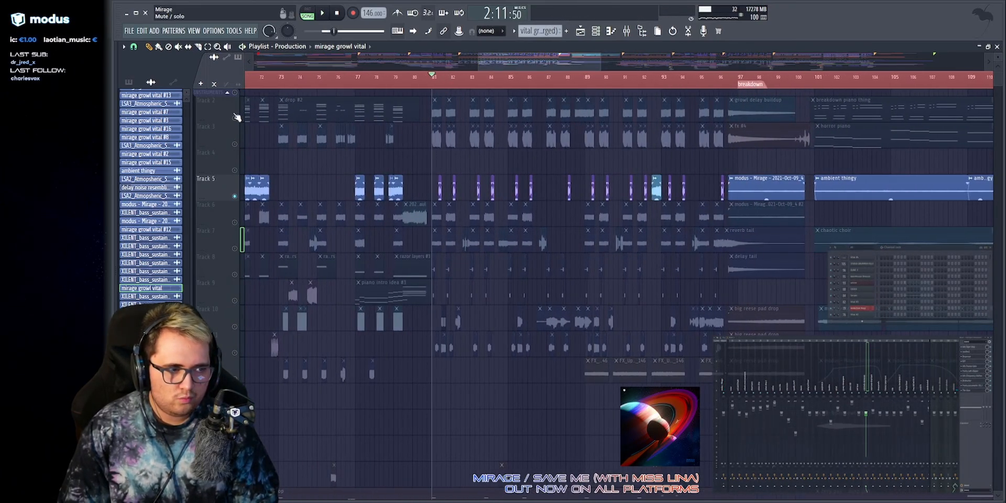
key(space)
scroll(483, 58, up, 3)
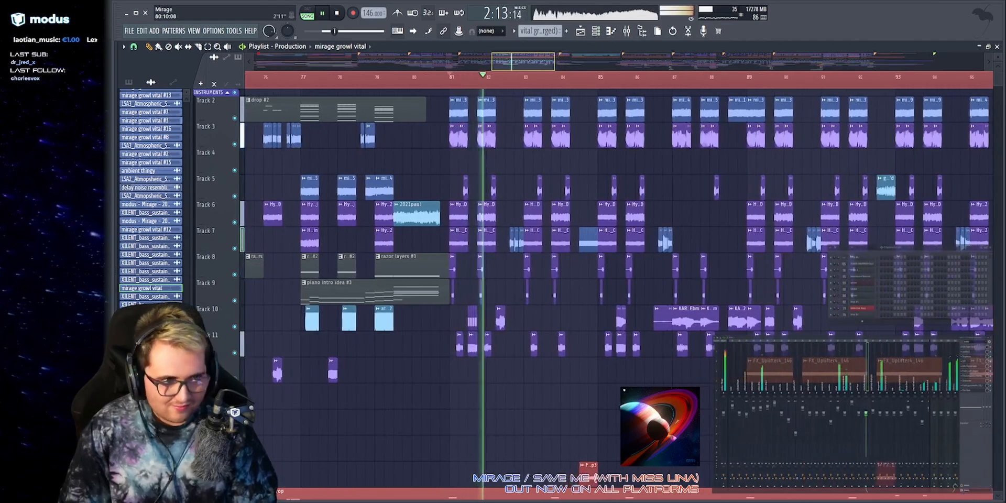
Play the full arrangement from the 1st buildup marker at bar 49 and again from bar 57.
scroll(524, 79, down, 5)
scroll(564, 79, up, 4)
key(space)
click(564, 86)
key(space)
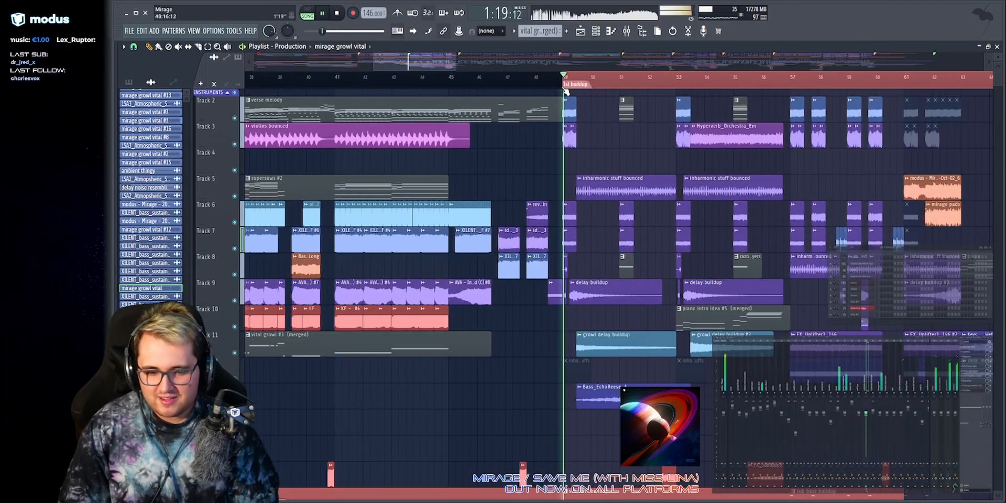
scroll(545, 63, right, 3)
click(725, 79)
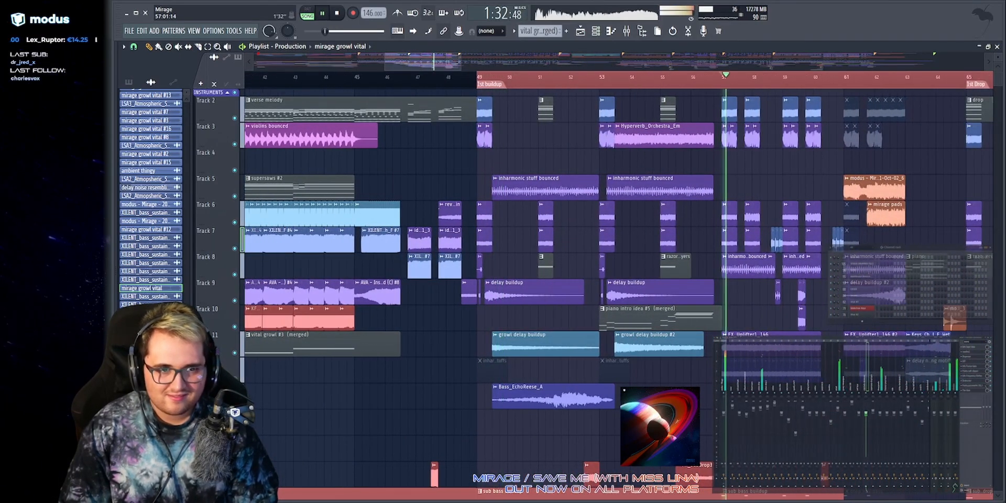
Play the piano and Keys_Chord_Neutral_F_Wet transition leading into the 1st Drop with all instruments.
drag(422, 62, 459, 66)
scroll(584, 62, up, 2)
click(451, 78)
scroll(416, 281, down, 5)
scroll(444, 321, up, 4)
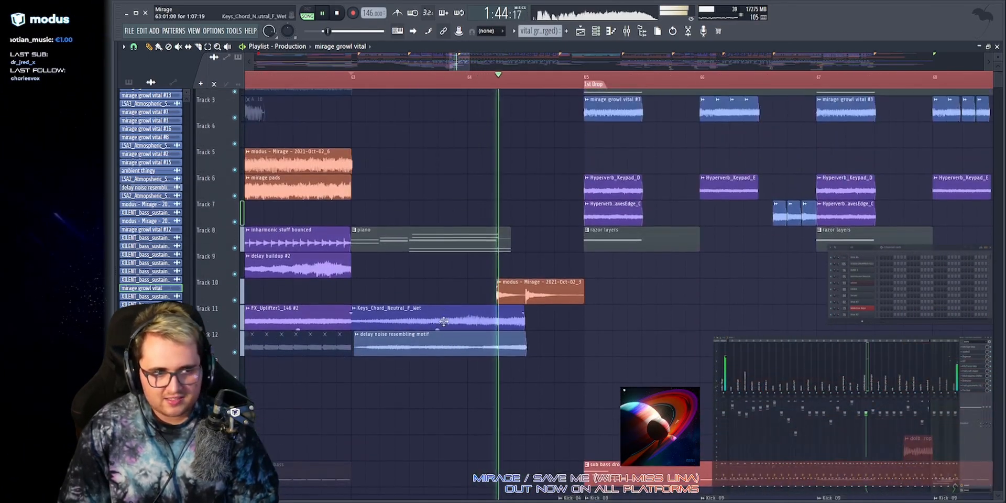
scroll(541, 259, up, 1)
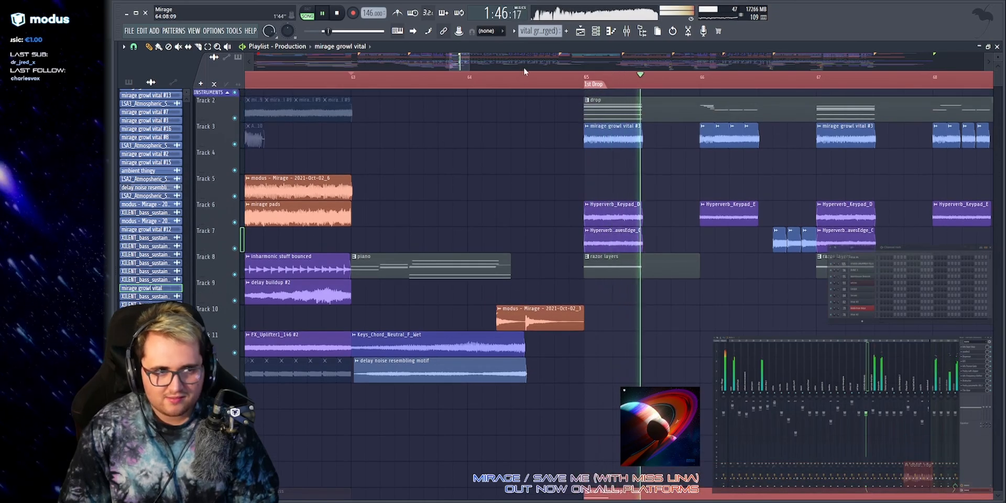
Solo Track 2 and play its drop pattern from the 1st Drop marker at bar 65.
drag(462, 64, 468, 63)
click(331, 77)
key(space)
right_click(235, 118)
key(space)
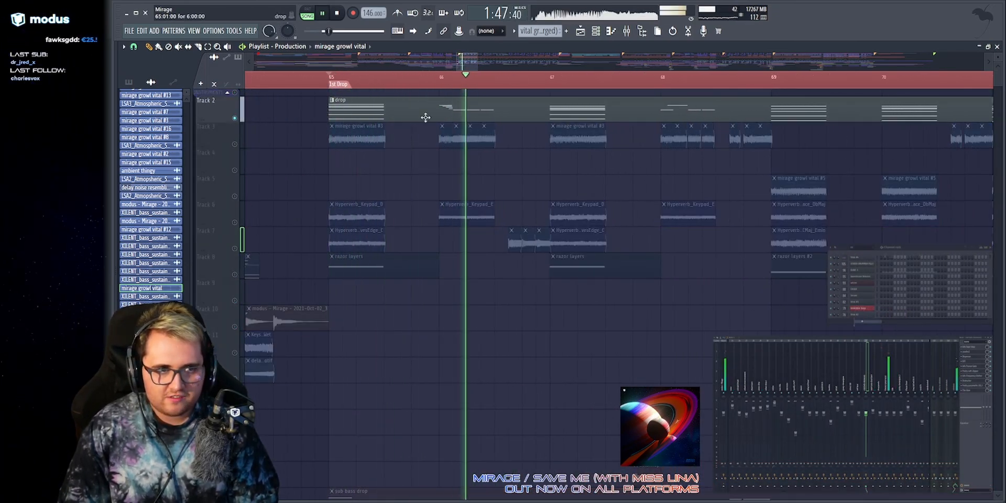
Stop at bar 66, select the drop pattern and open its FamousSpearReese Patcher instrument.
key(space)
click(441, 77)
click(445, 105)
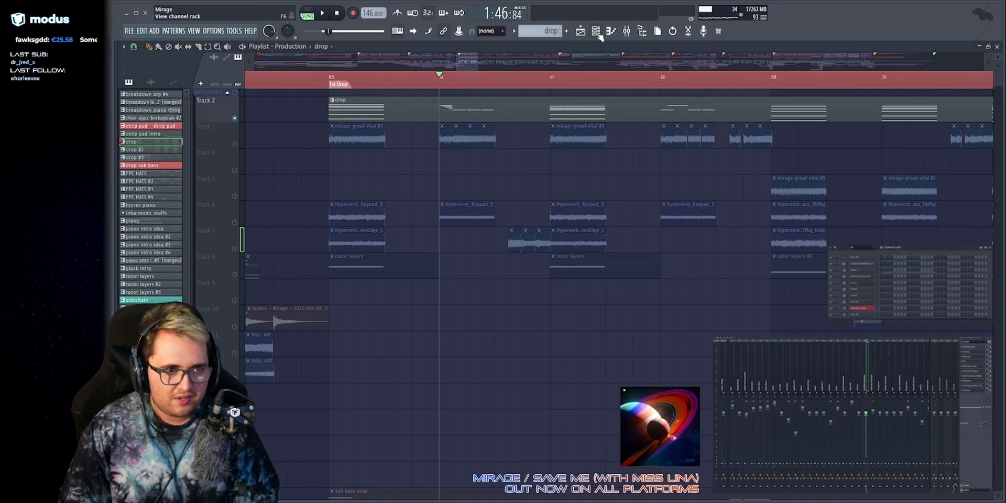
scroll(871, 303, down, 3)
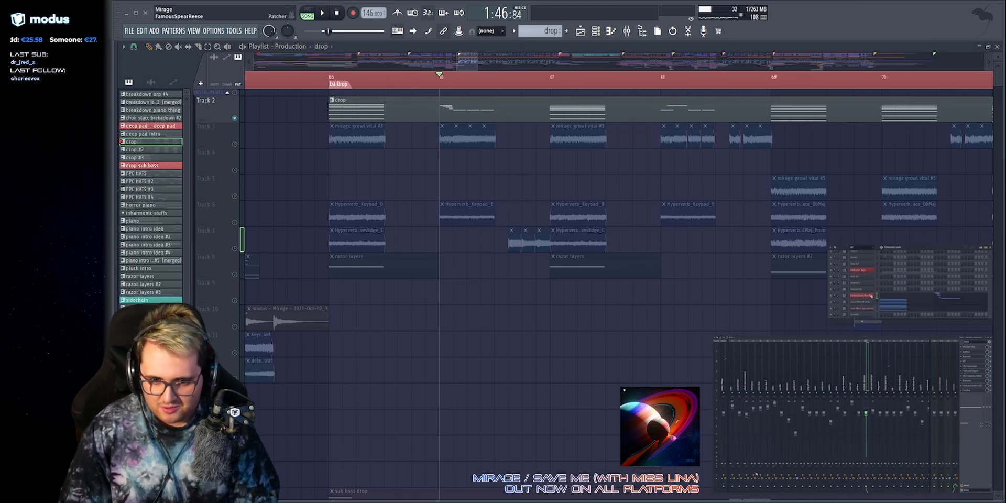
click(868, 296)
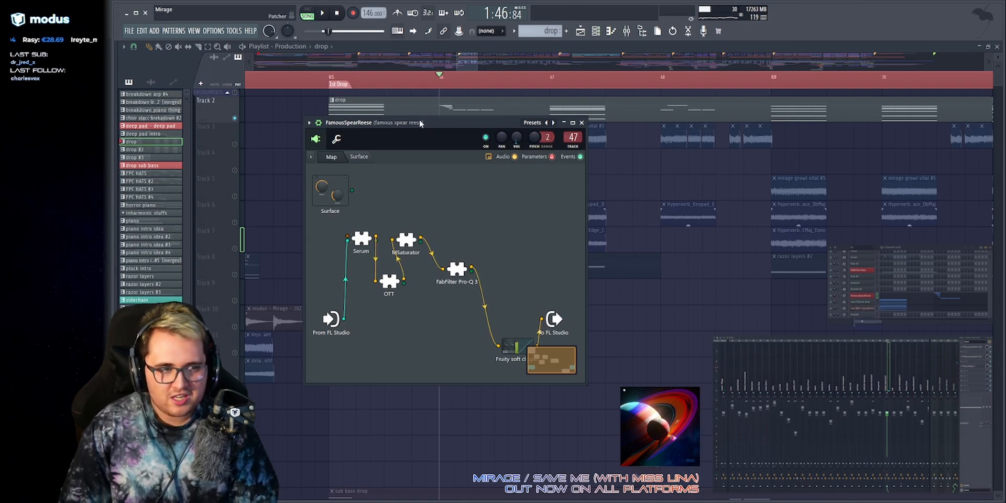
Inspect Serum's oscillators and its Hyper/Dimension effect inside the FamousSpearReese patch, and close Serum.
drag(420, 123, 403, 88)
double_click(344, 204)
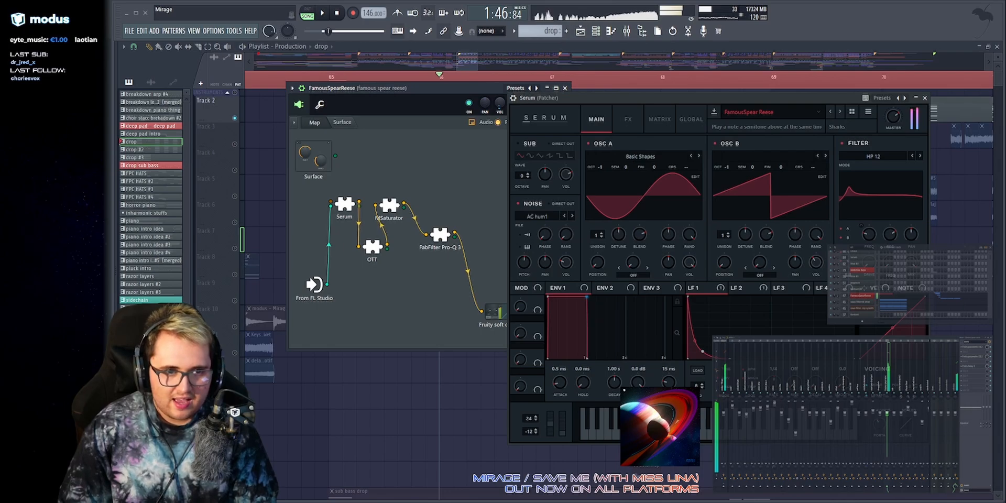
click(715, 143)
click(715, 143)
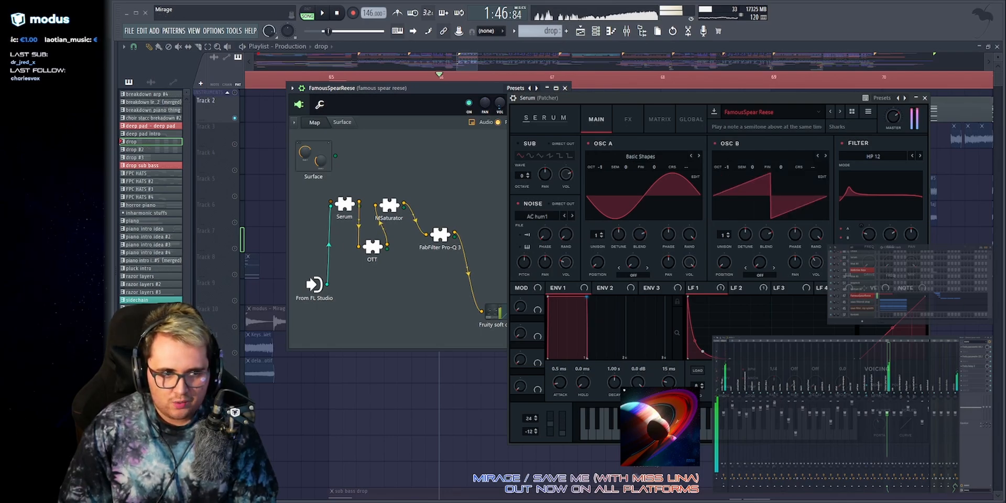
click(628, 119)
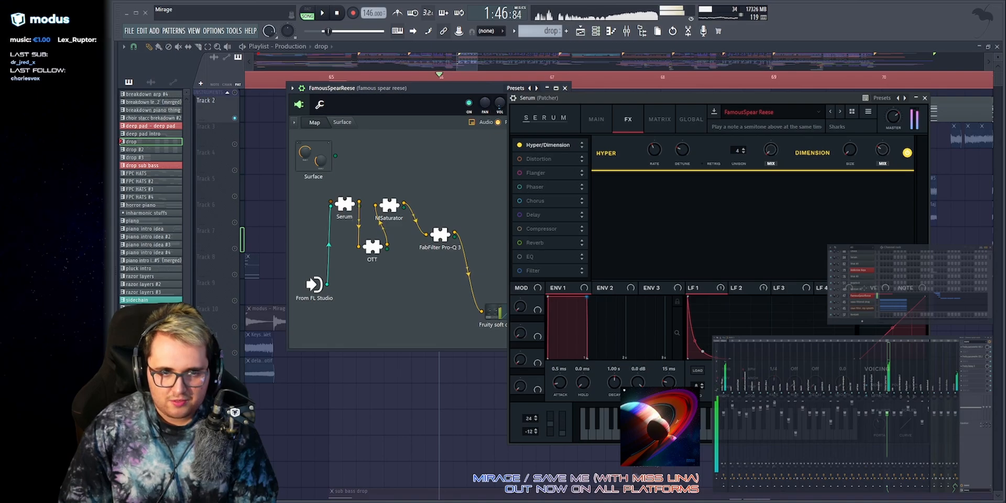
click(924, 98)
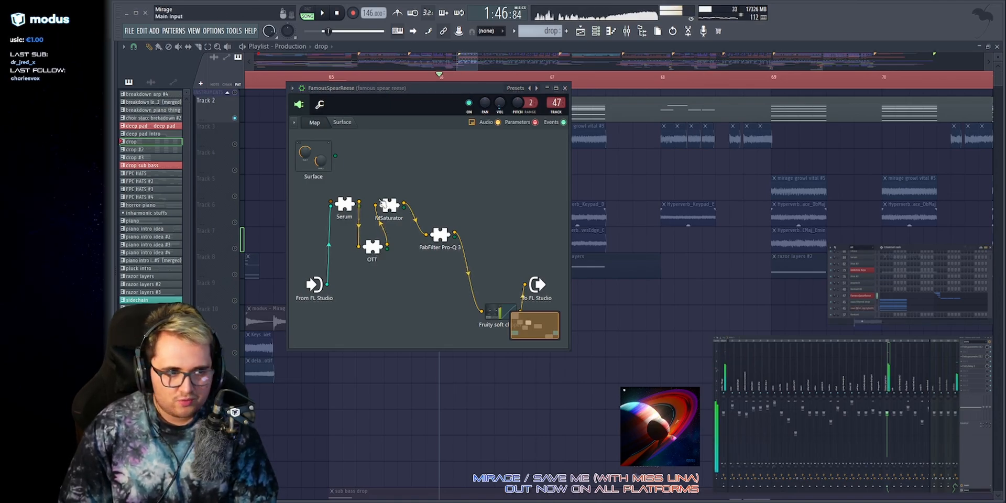
Compare the reese with MSaturator bypassed and back in the Patcher chain, inspect its two Fruity parametric EQ 2 instances and close the plugin windows.
drag(383, 205, 407, 201)
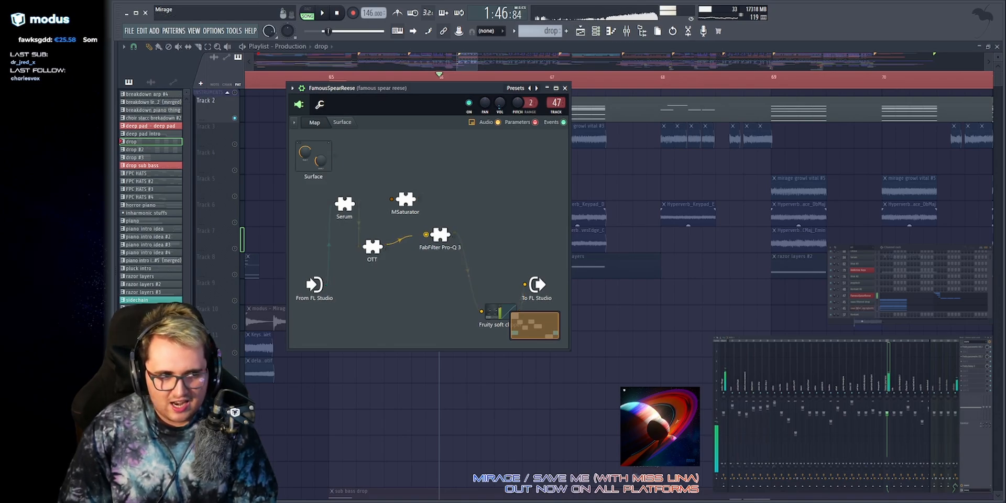
drag(418, 218, 426, 234)
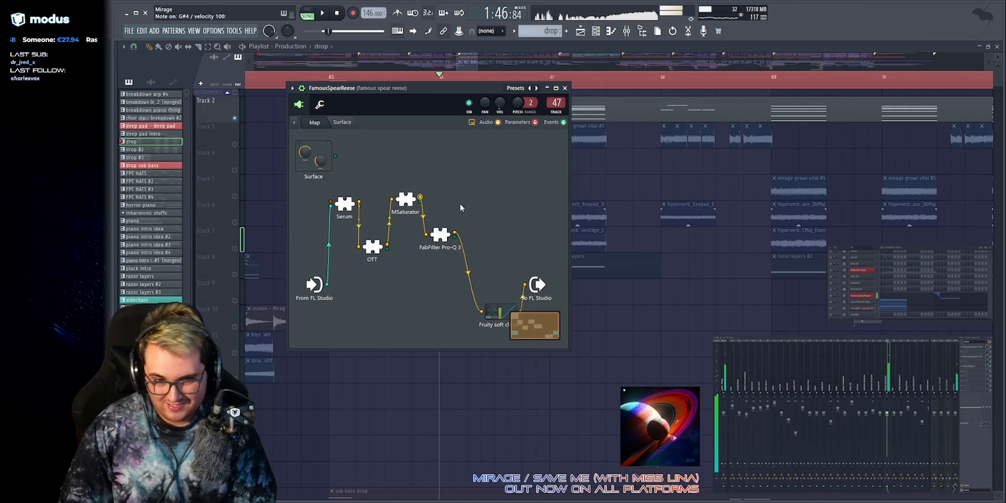
click(973, 346)
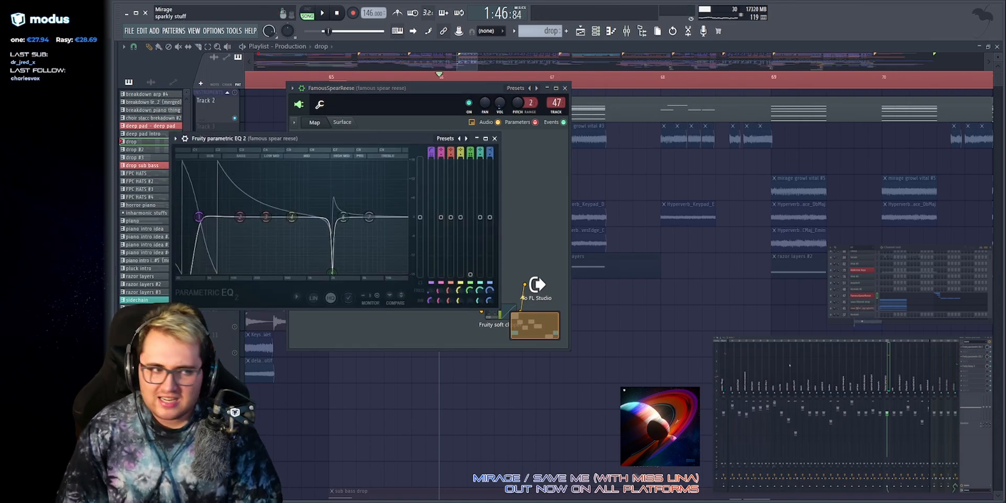
click(971, 357)
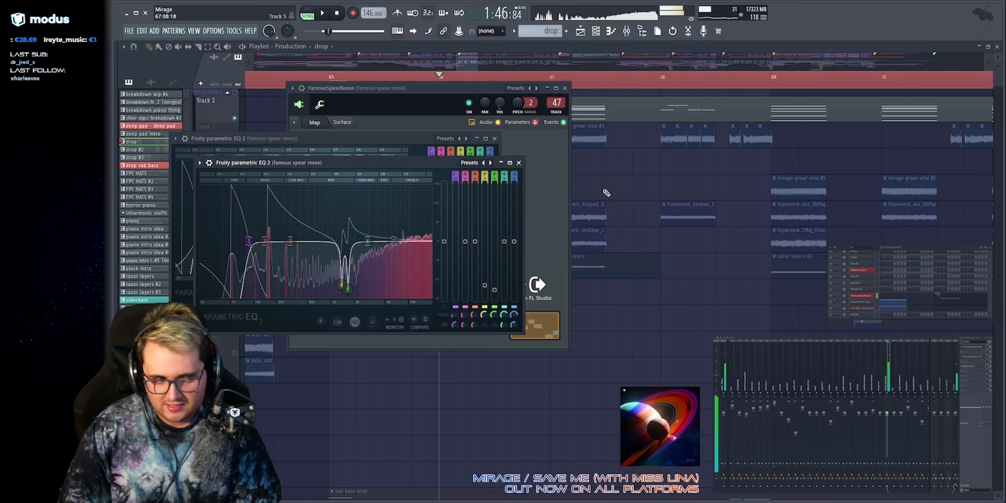
right_click(635, 185)
scroll(489, 277, down, 4)
scroll(489, 277, up, 5)
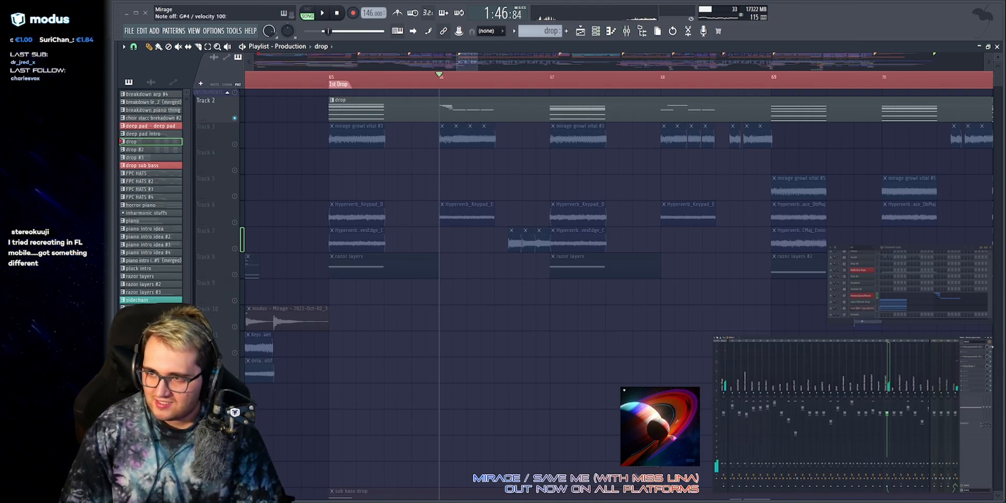
Play the soloed Track 2 through the drop, drop #3 and drop #2 patterns from bar 66 to about bar 79.
key(space)
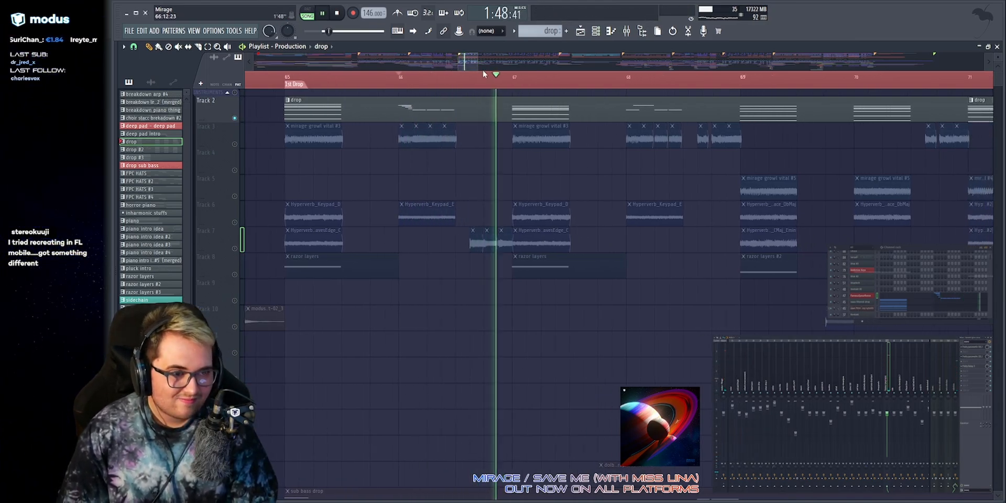
click(451, 106)
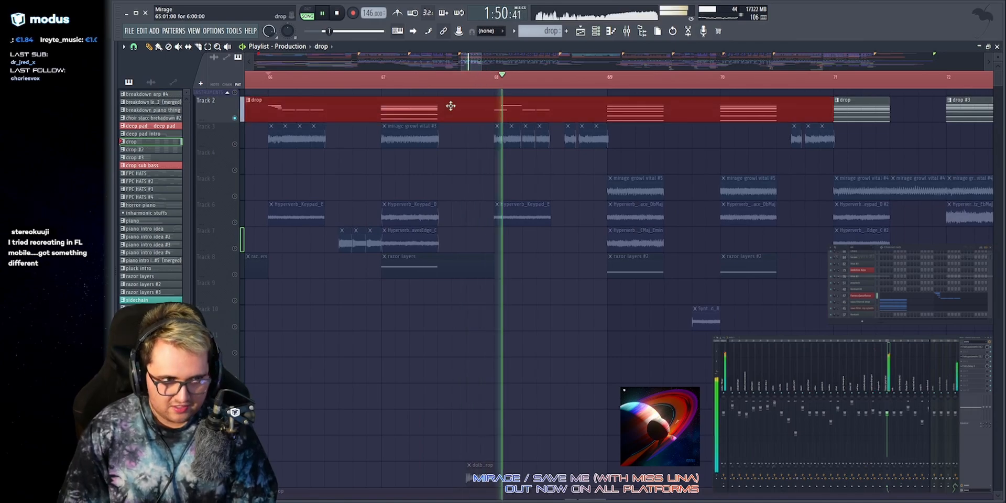
click(497, 101)
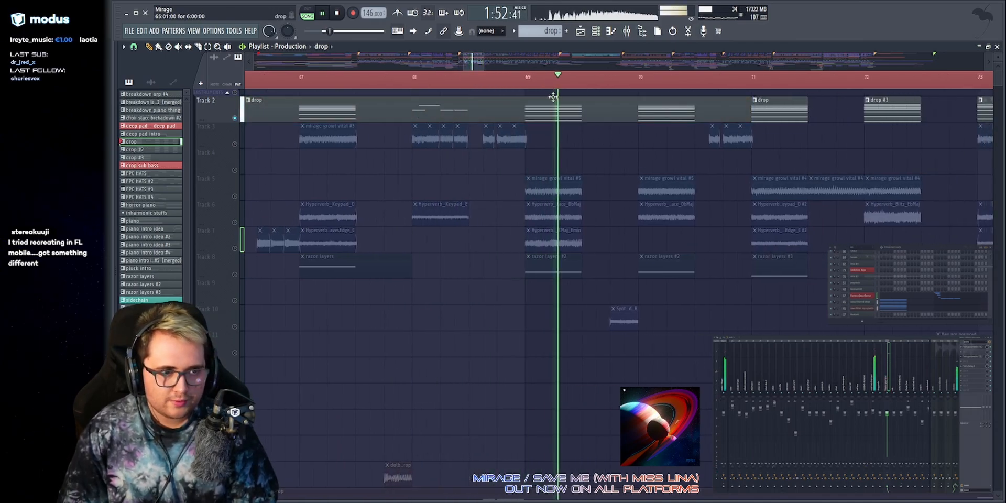
scroll(543, 65, down, 1)
ctrl+click(588, 108)
ctrl+click(617, 155)
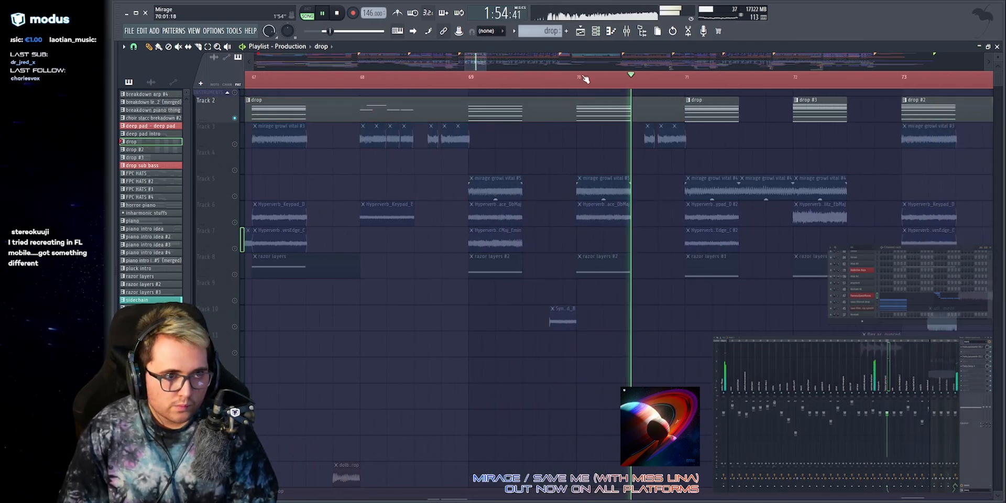
scroll(586, 79, down, 7)
scroll(569, 139, up, 6)
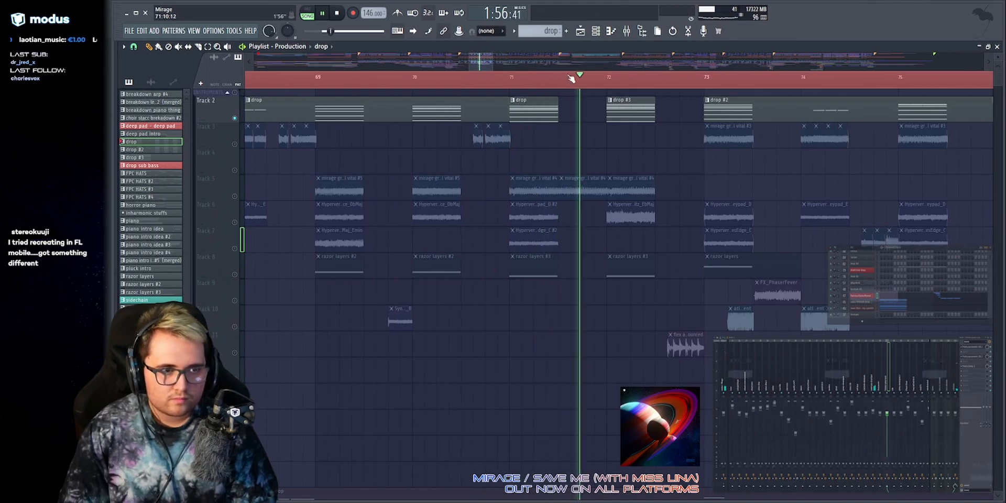
scroll(572, 79, down, 5)
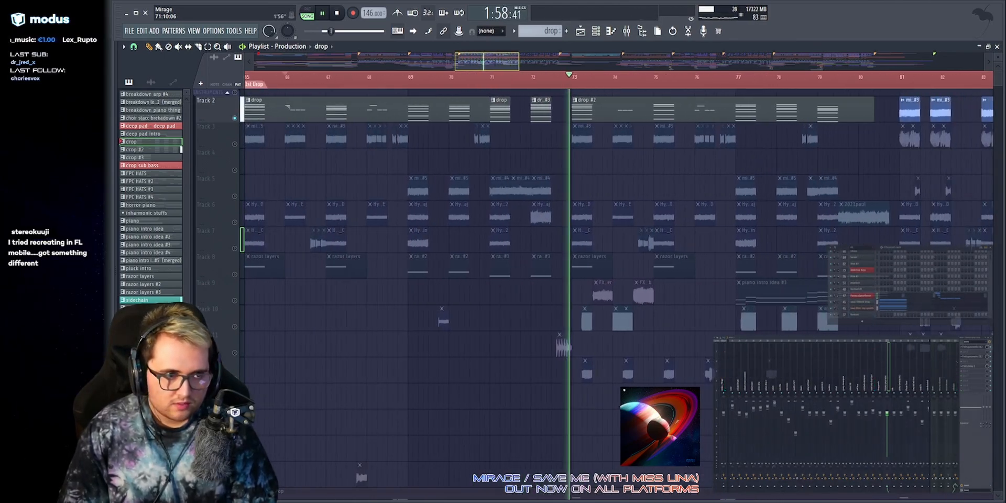
scroll(559, 80, up, 4)
scroll(559, 80, down, 3)
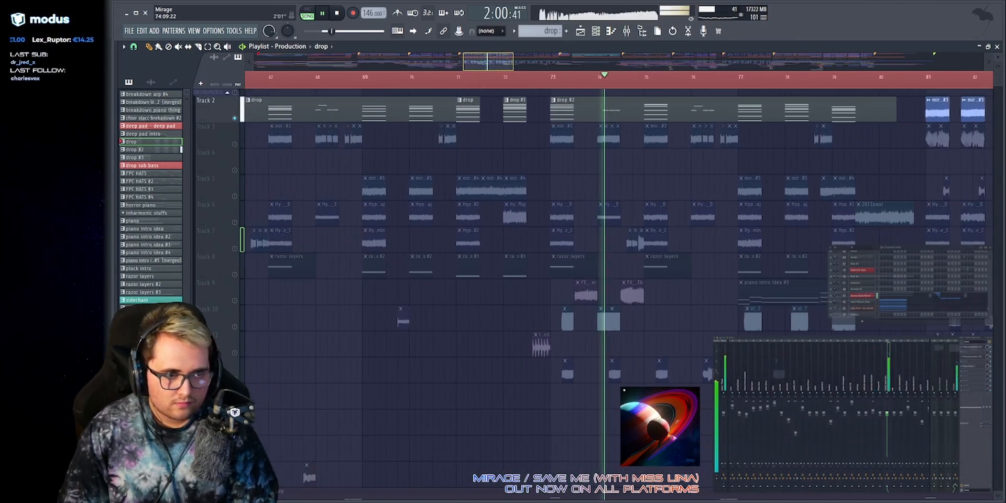
scroll(494, 70, up, 3)
scroll(501, 64, up, 1)
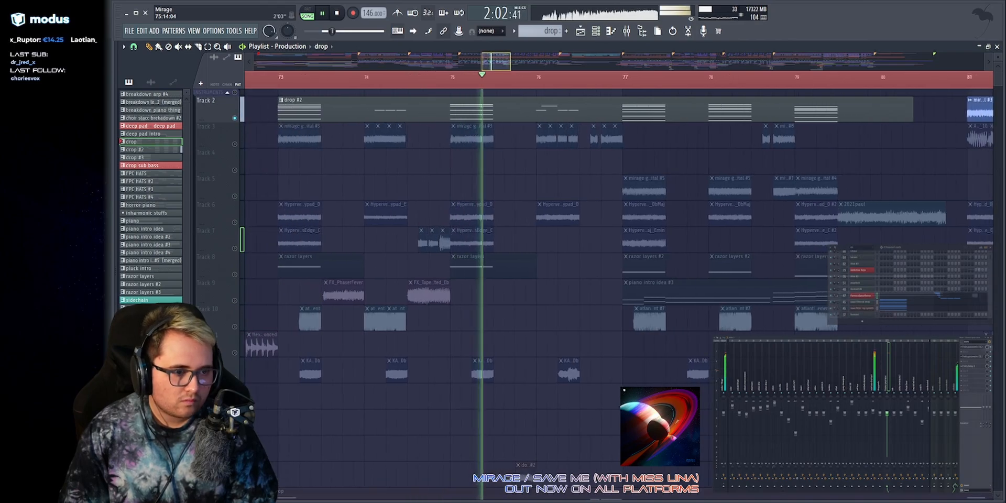
scroll(501, 64, down, 3)
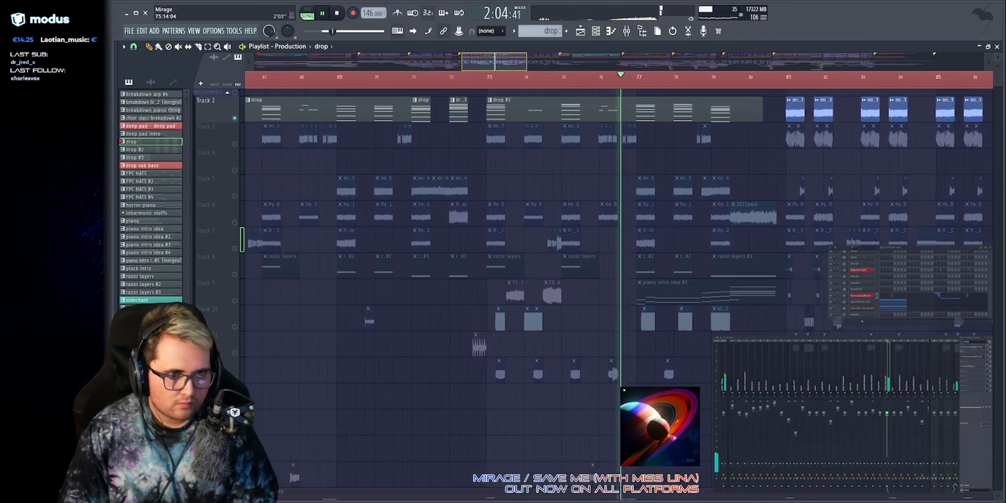
scroll(502, 61, up, 4)
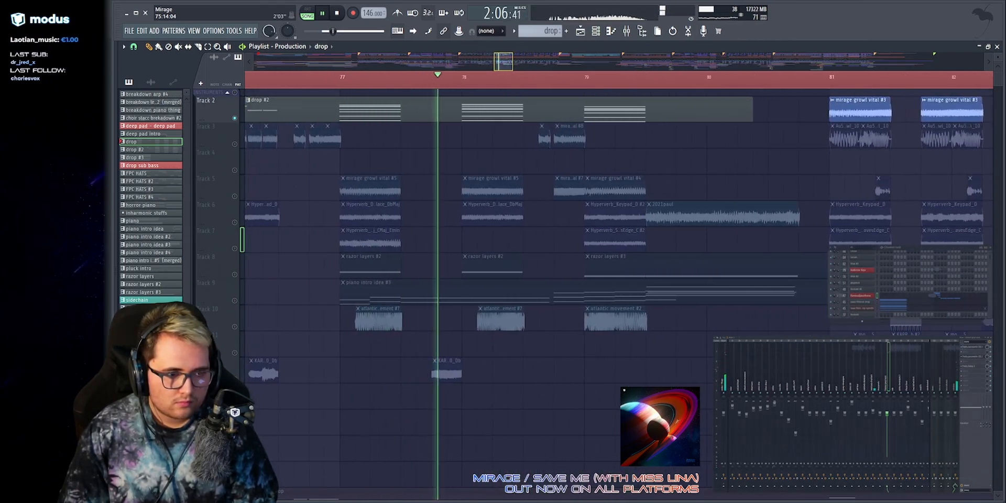
scroll(502, 61, down, 3)
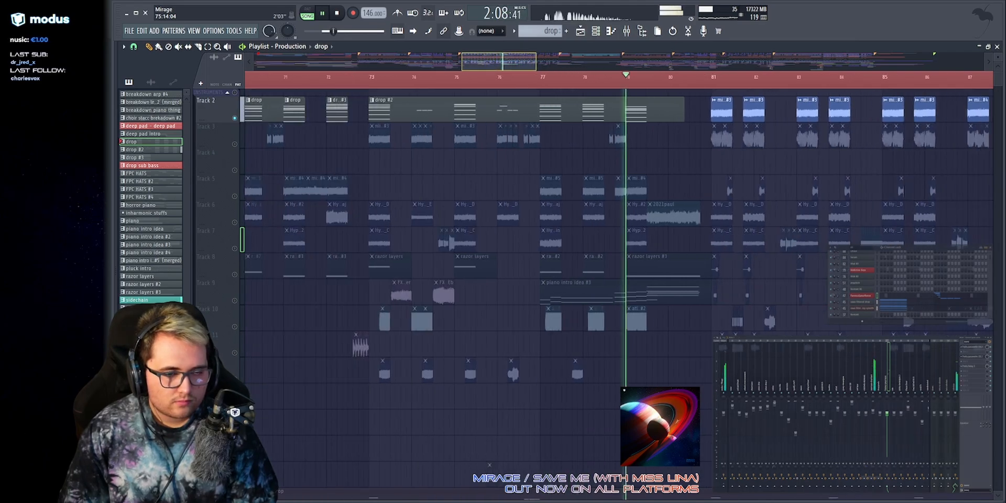
Solo Track 3, play it from bar 65 and select its mirage growl vital clips in bars 65 to 67.
ctrl+click(234, 145)
scroll(471, 62, up, 2)
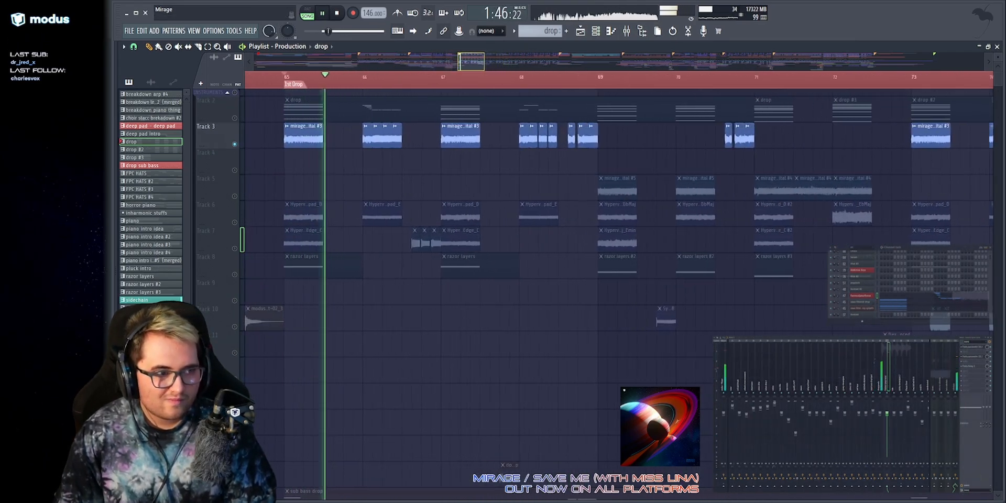
drag(471, 62, 465, 66)
drag(296, 131, 727, 147)
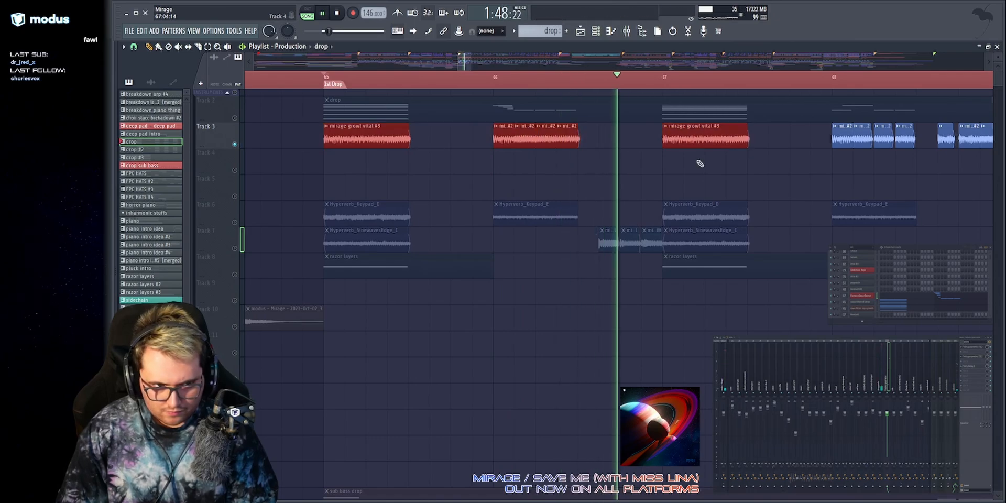
Stop playback, clear the clip selection and audition each oscillator of Vital's Specular Sustain growl patch separately, ending with all three enabled.
ctrl+click(700, 163)
key(space)
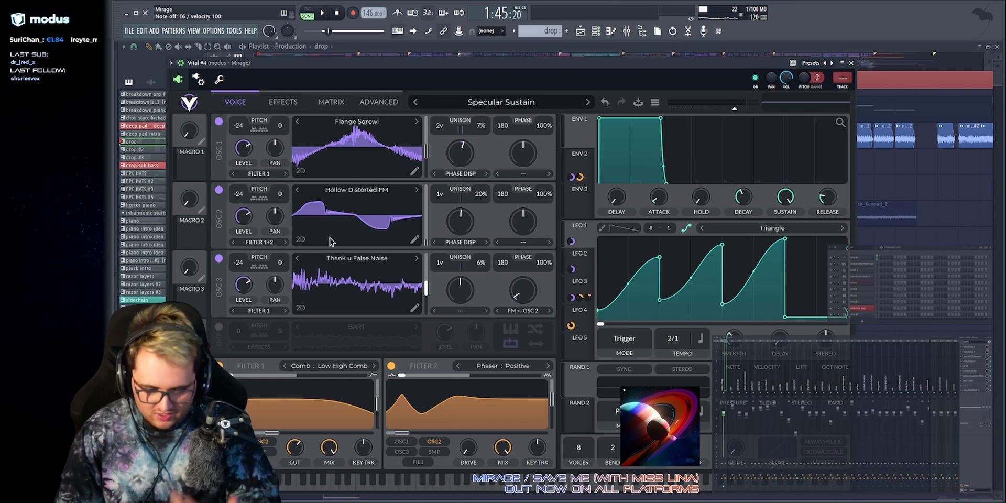
click(219, 259)
click(219, 190)
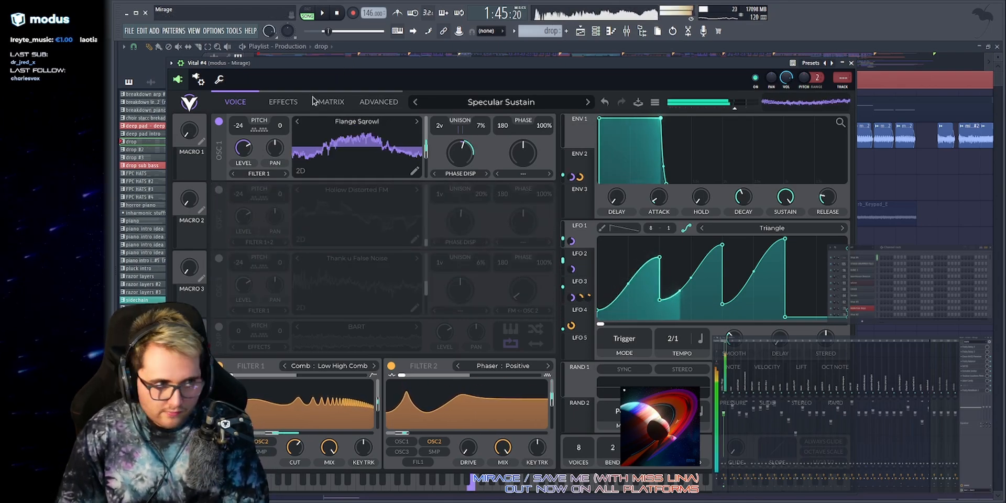
click(219, 190)
click(220, 121)
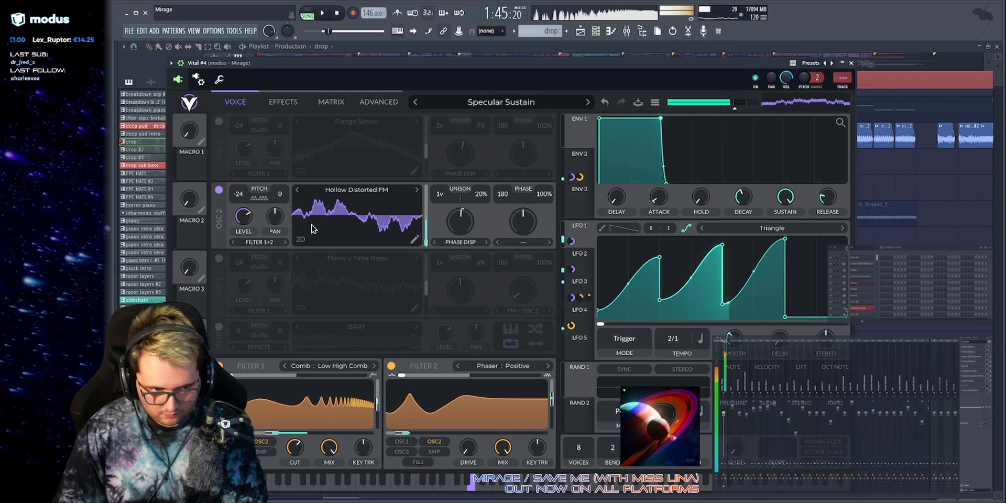
click(219, 190)
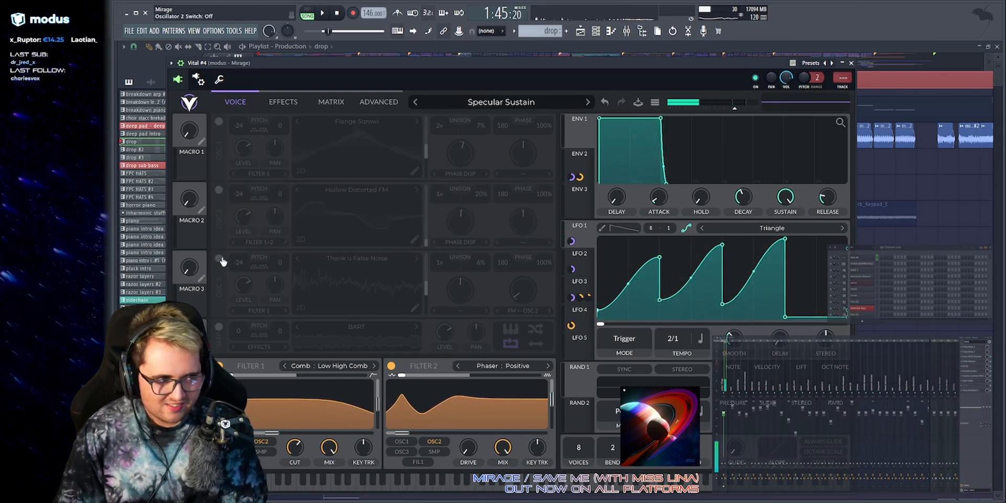
click(219, 258)
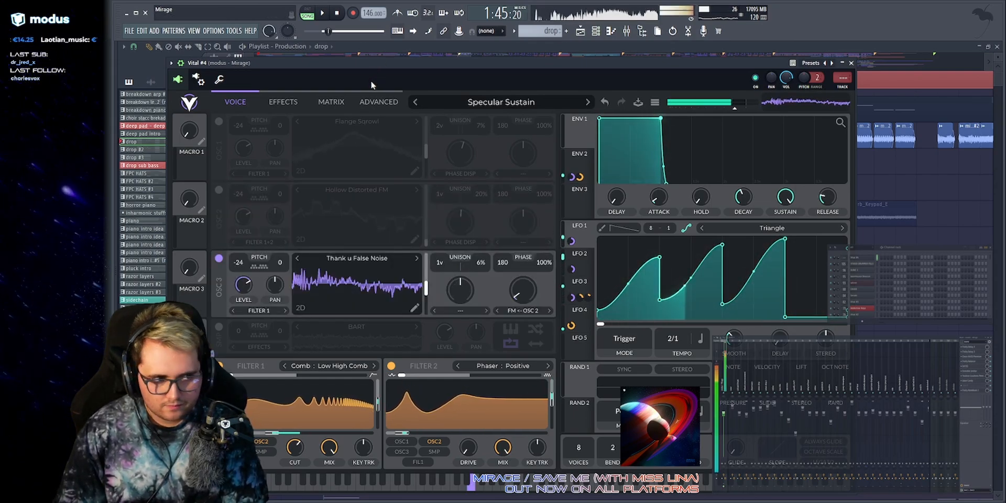
click(219, 190)
click(219, 122)
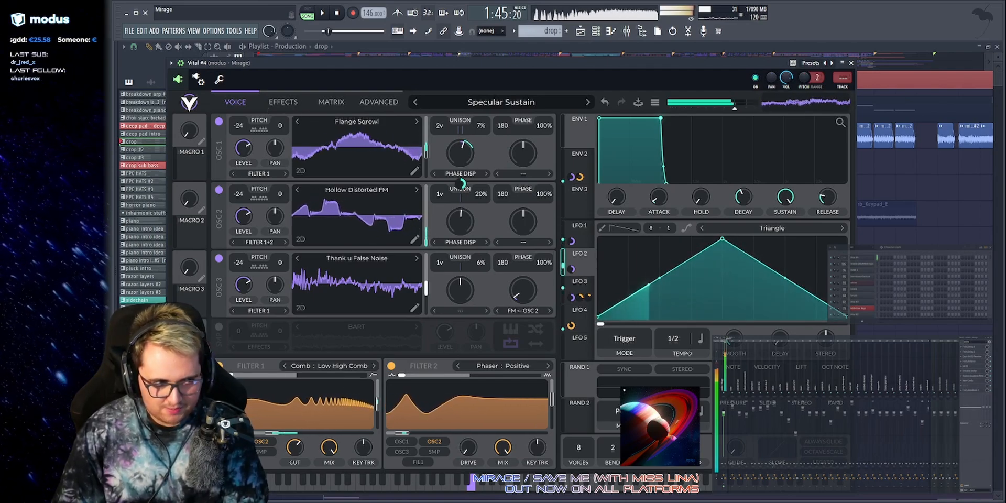
Compare the growl with Filter 1 (Low High Comb) and Filter 2 (Positive Phaser) each bypassed and switched back on.
click(221, 366)
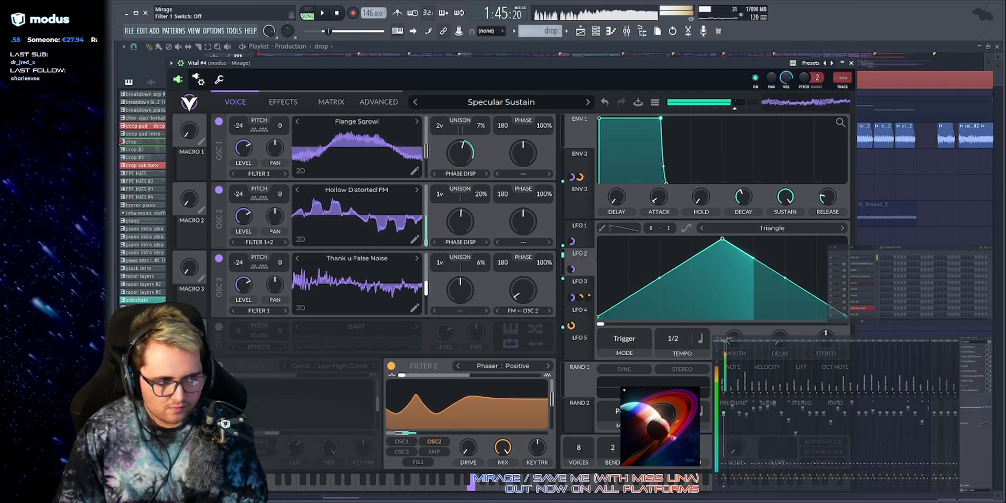
click(223, 365)
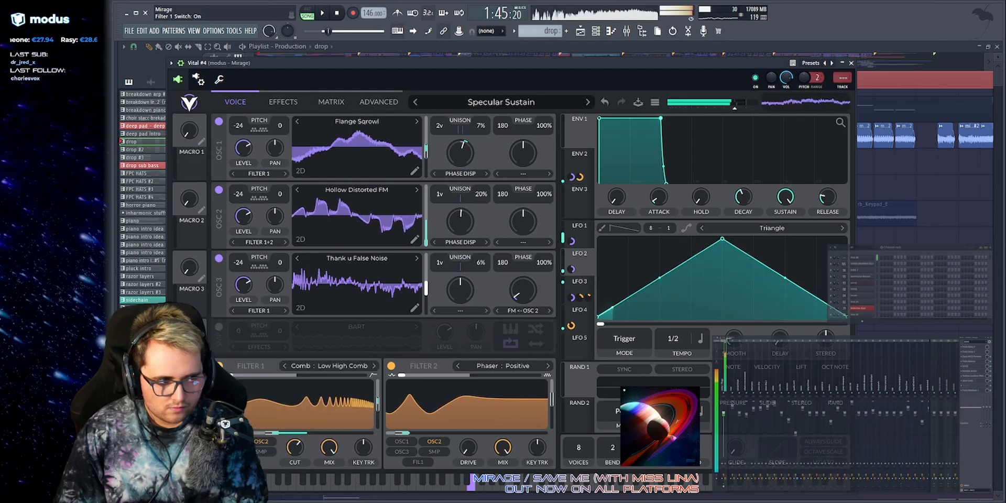
click(391, 365)
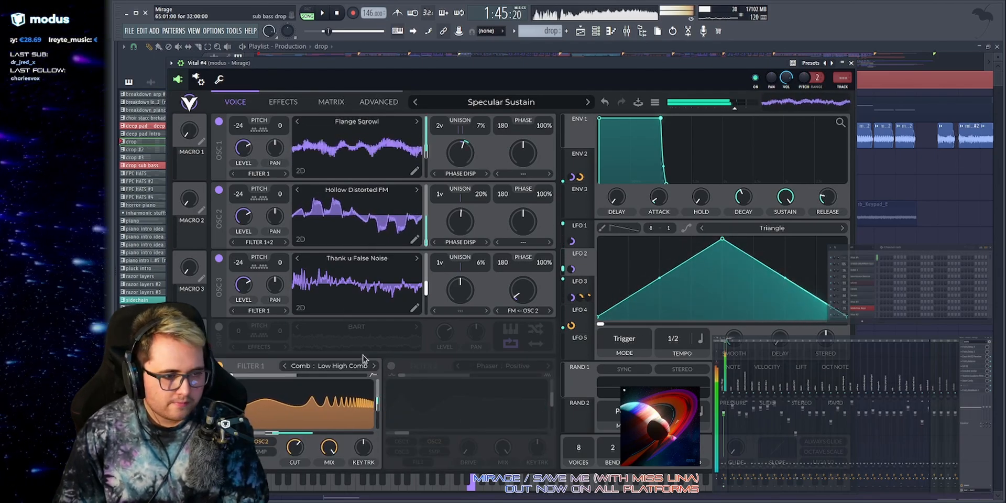
click(391, 366)
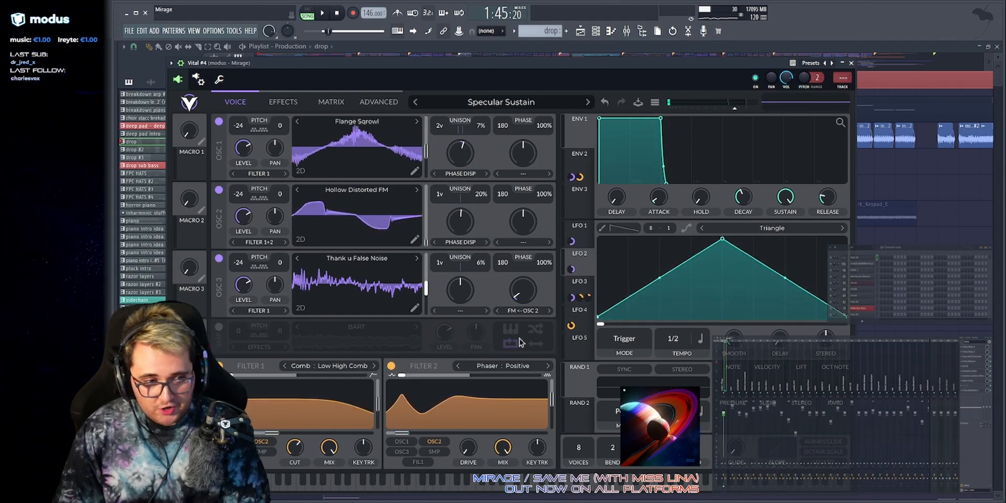
click(391, 366)
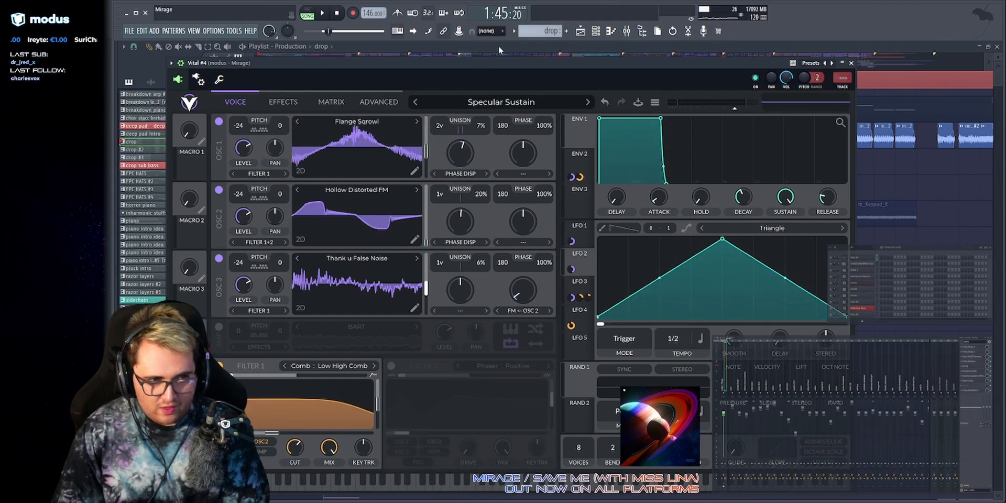
click(391, 366)
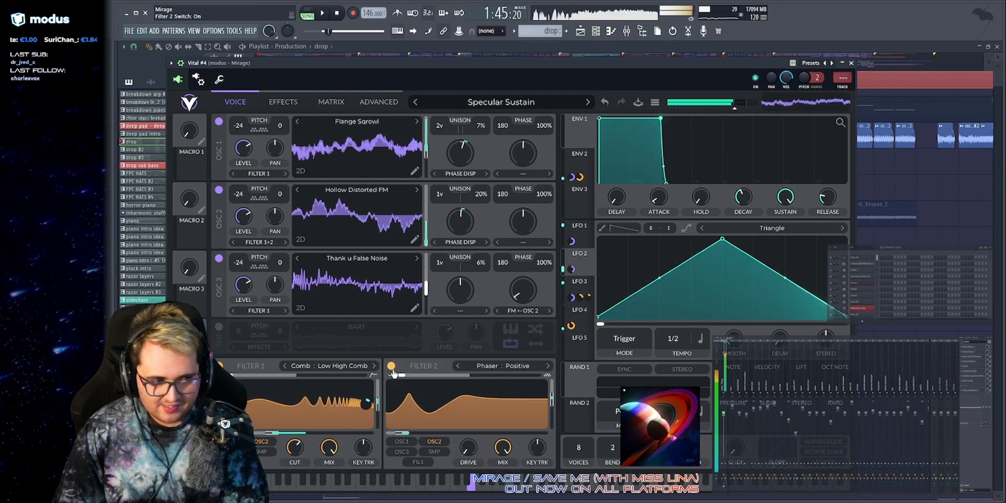
Bypass Vital's Compressor, Distortion and Equalizer, audition the growl while re-enabling them one at a time, and close the plugin.
click(284, 103)
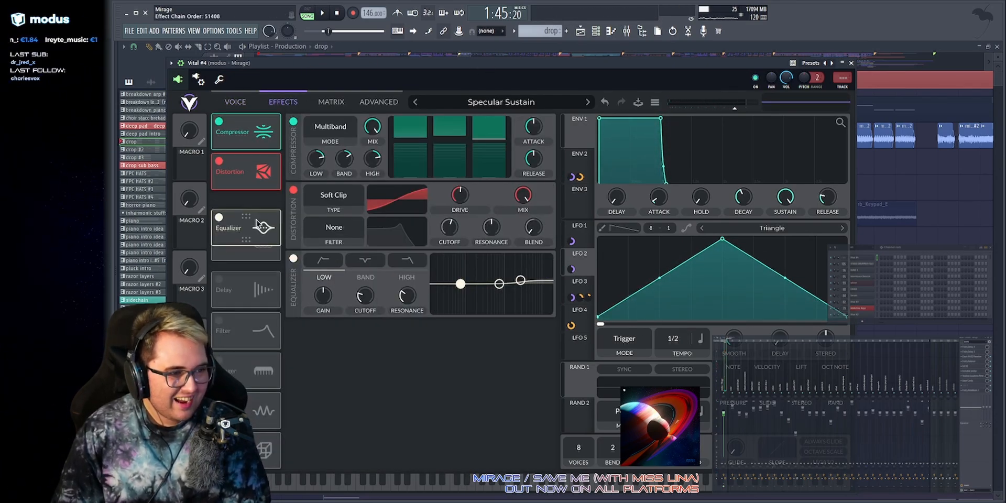
click(219, 121)
click(219, 161)
click(219, 202)
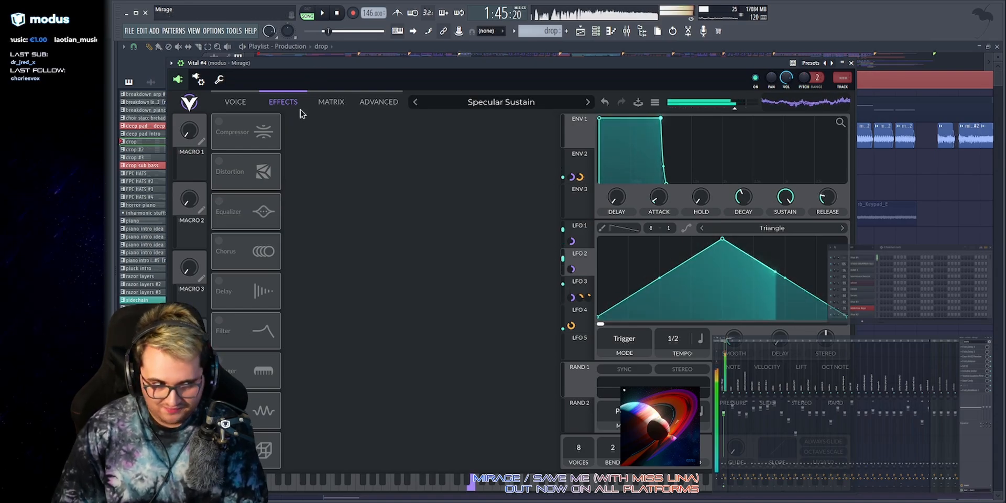
click(219, 202)
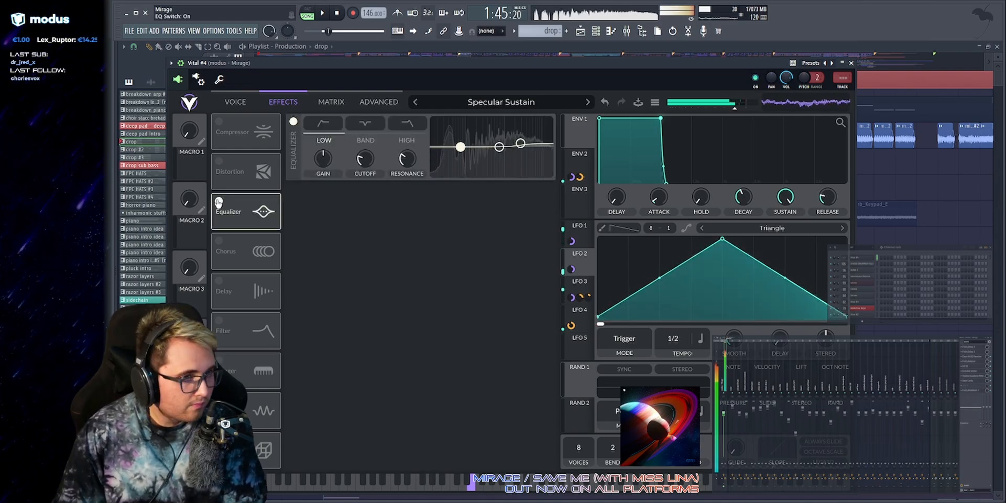
click(218, 161)
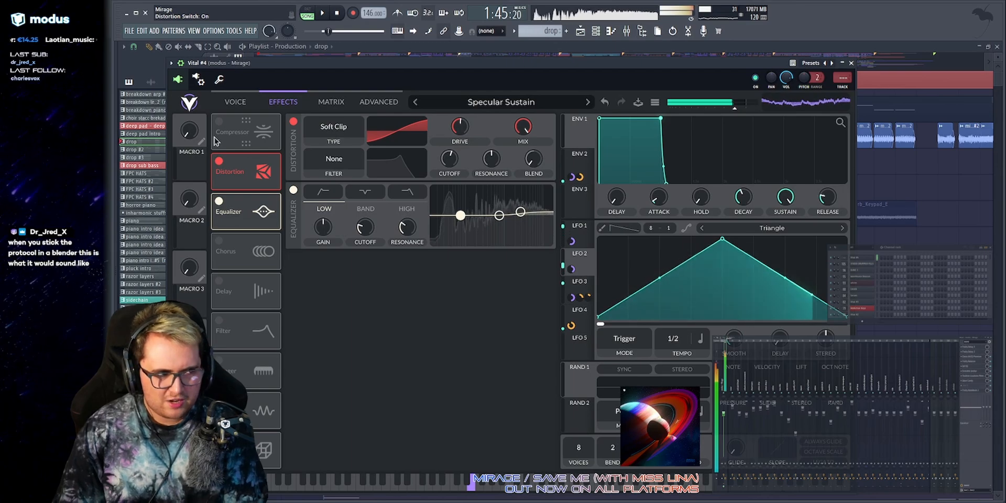
click(218, 122)
click(851, 63)
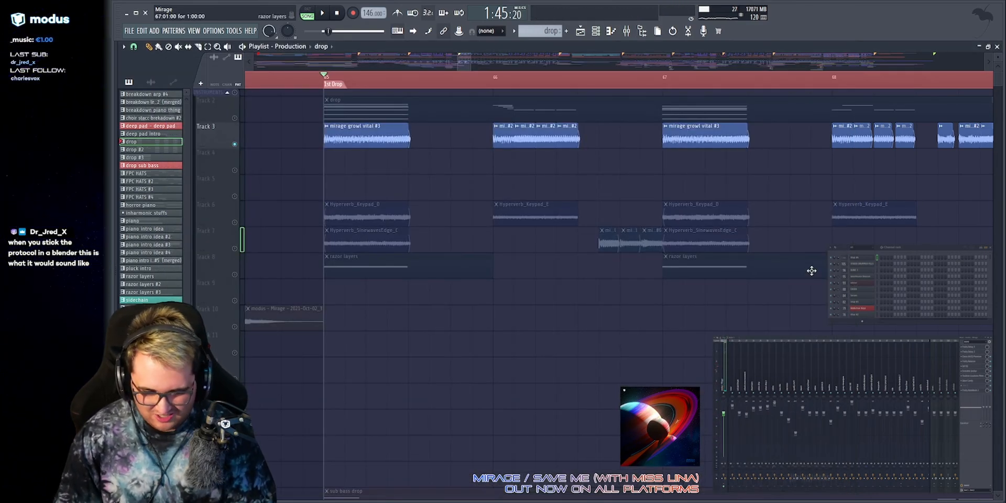
Play the soloed Track 3 growls from bar 65 into bar 68 and select the mirage growl vital #2 clips in bar 68.
key(space)
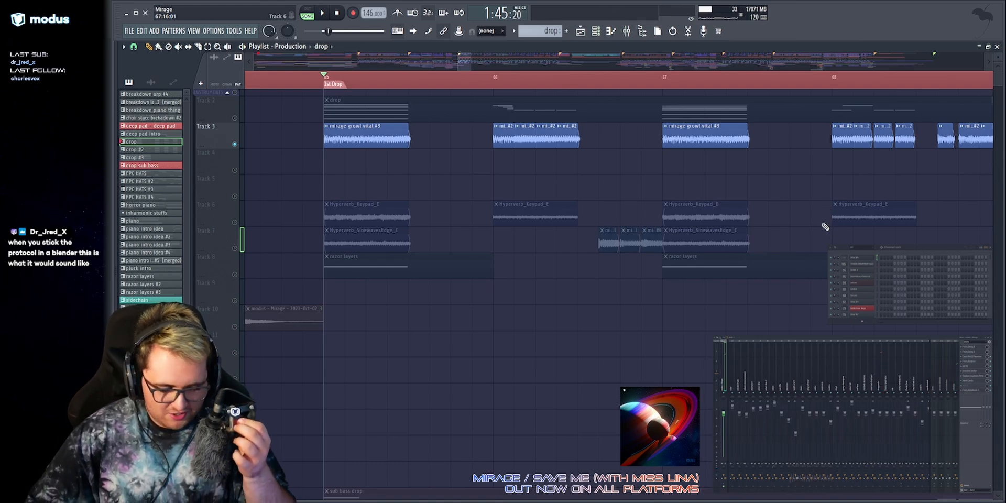
key(space)
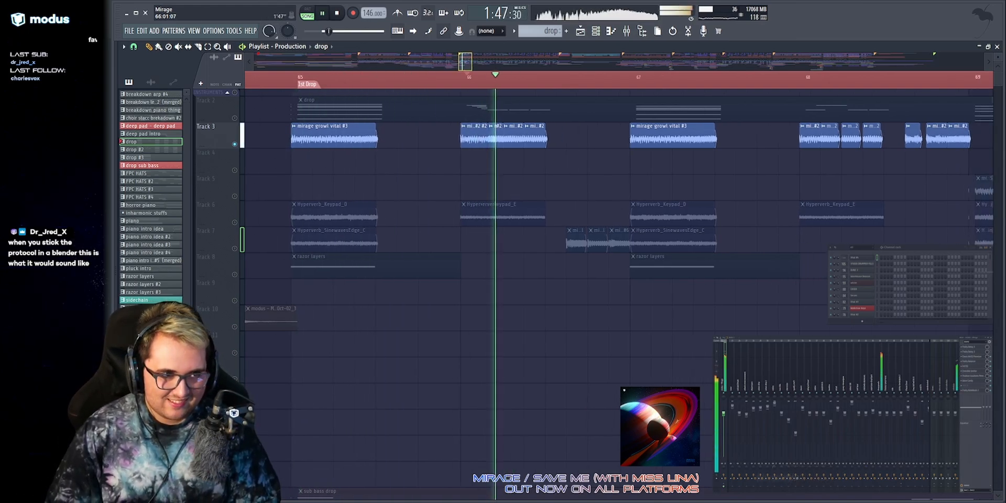
key(space)
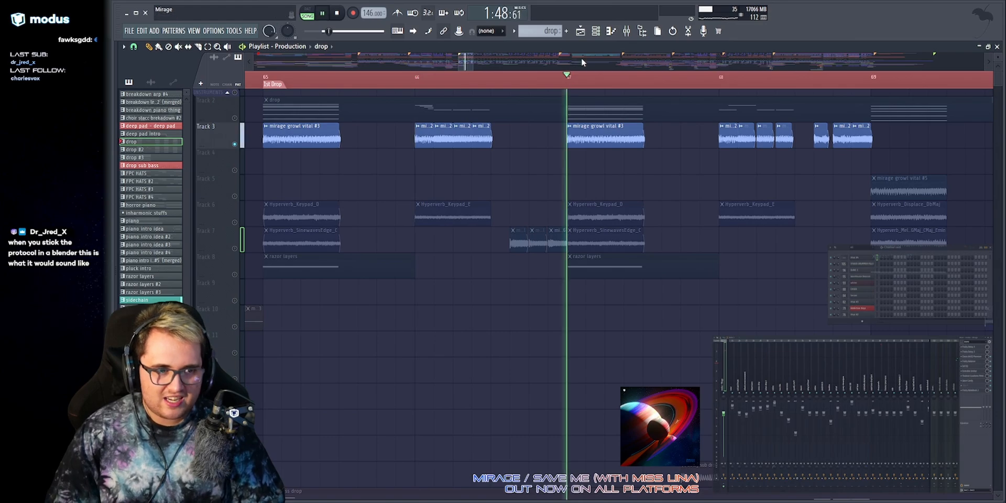
scroll(613, 125, down, 1)
scroll(655, 131, up, 3)
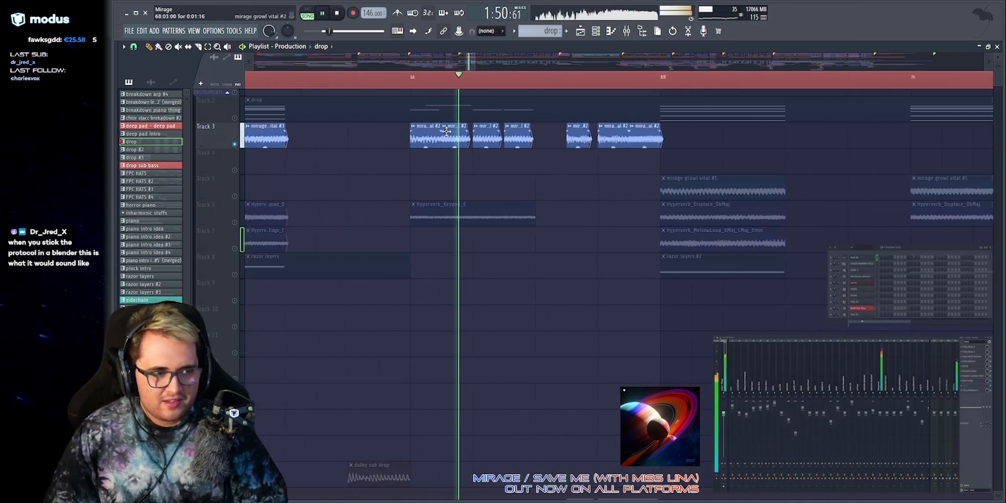
key(space)
drag(391, 152, 371, 153)
ctrl+click(680, 138)
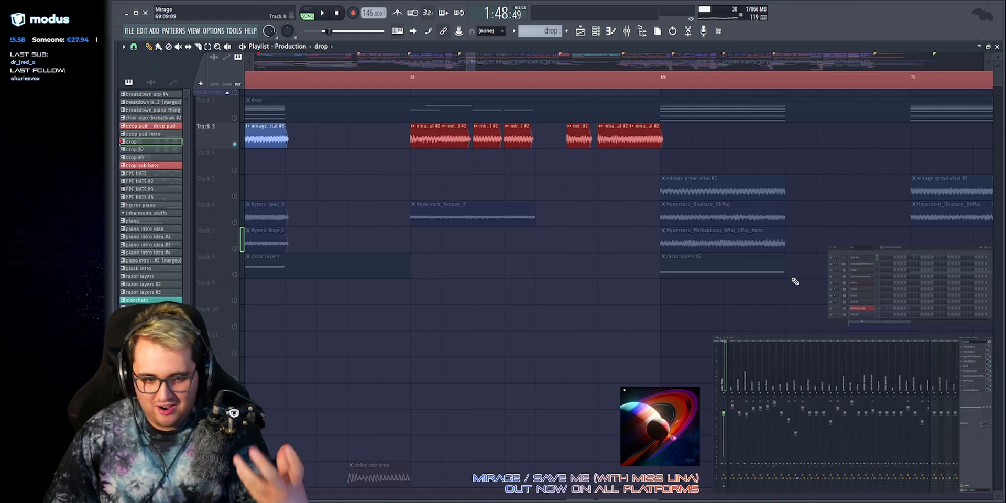
Clear the clip selection and replay the Track 3 growls from the 1st Drop marker at bar 65.
click(594, 209)
scroll(563, 143, down, 3)
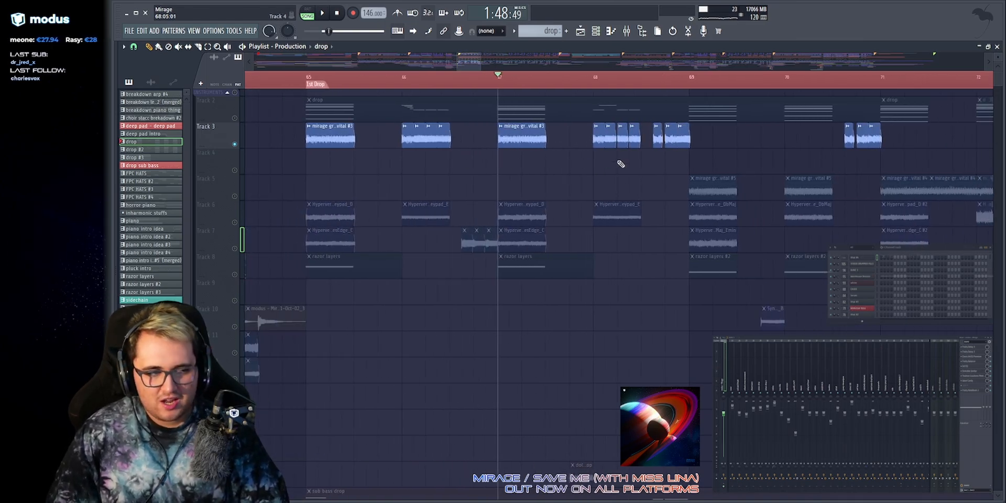
key(space)
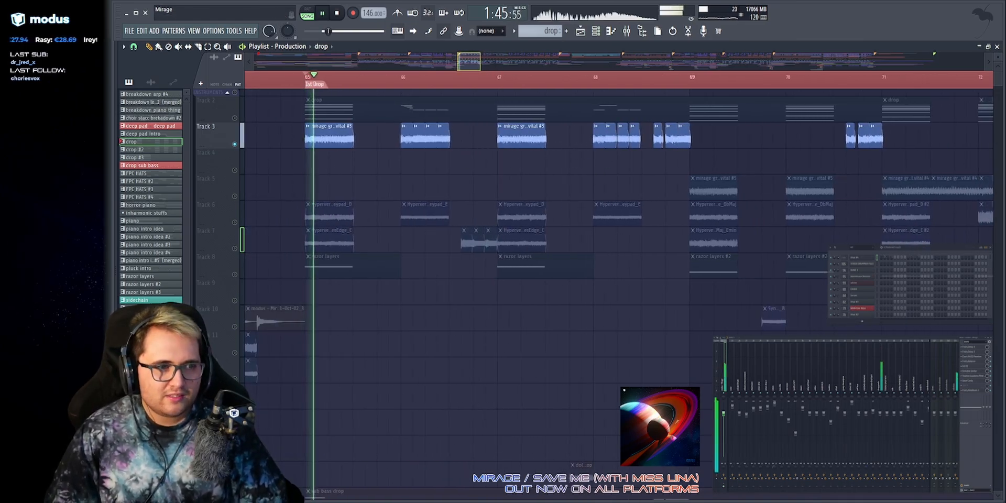
scroll(382, 55, up, 1)
scroll(377, 54, down, 1)
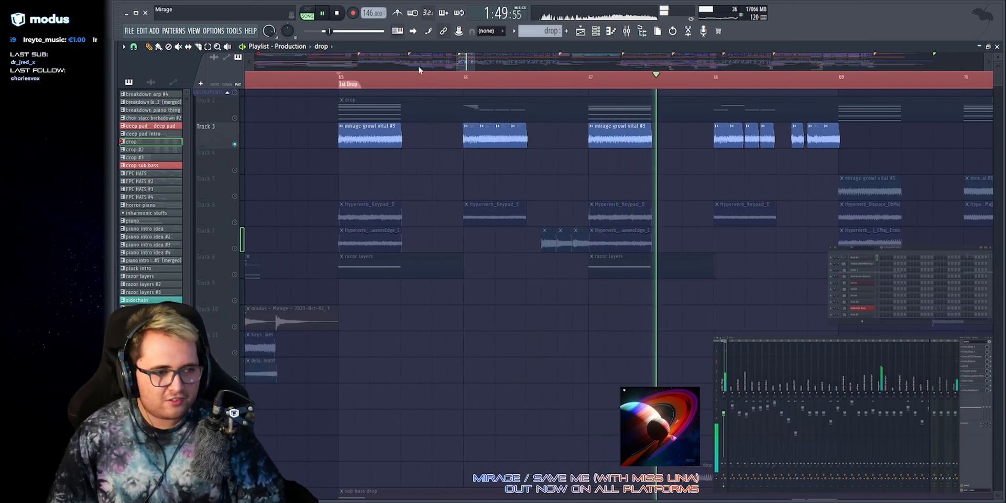
scroll(272, 170, down, 2)
Solo Tracks 6 and 7 together and play their Hyperverb layers from bar 65.
right_click(235, 170)
key(space)
click(235, 196)
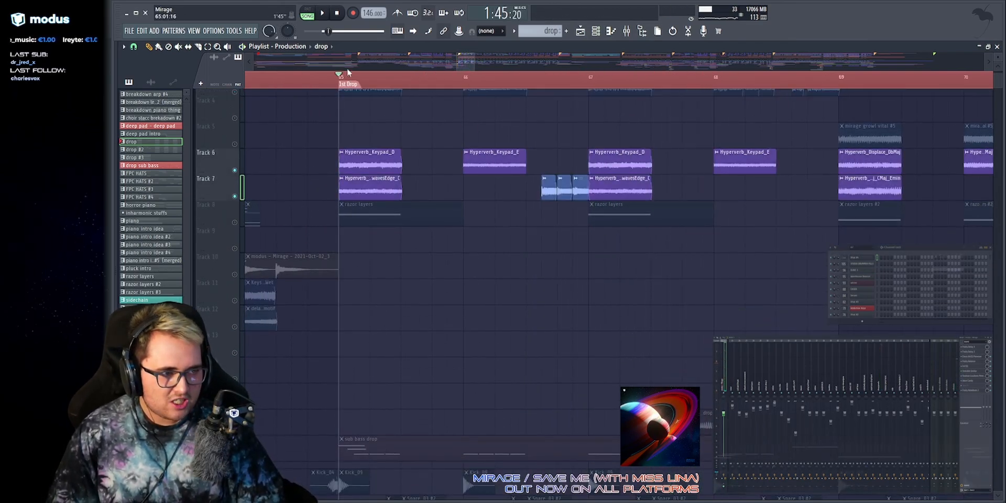
scroll(315, 192, up, 1)
key(space)
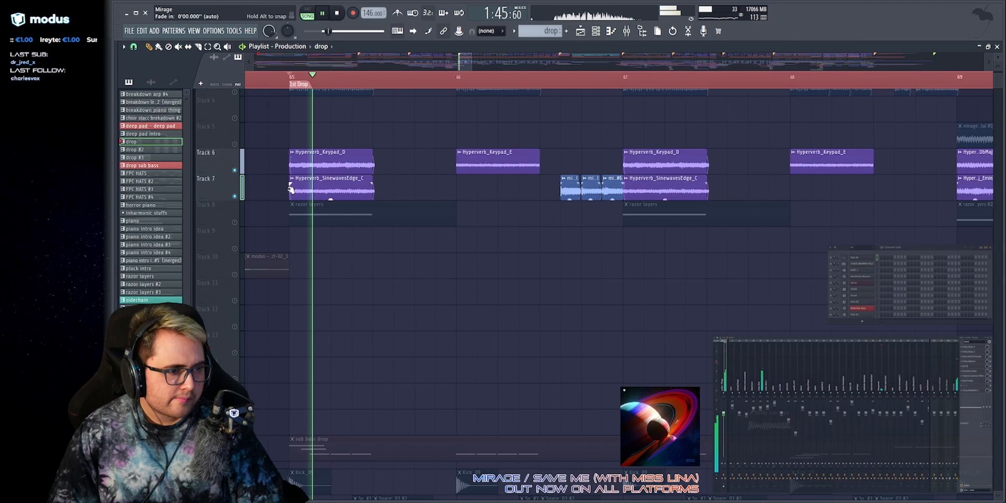
Solo Track 8, play it from bar 65 and select its razor layers pattern.
right_click(235, 223)
key(space)
key(space)
key(space)
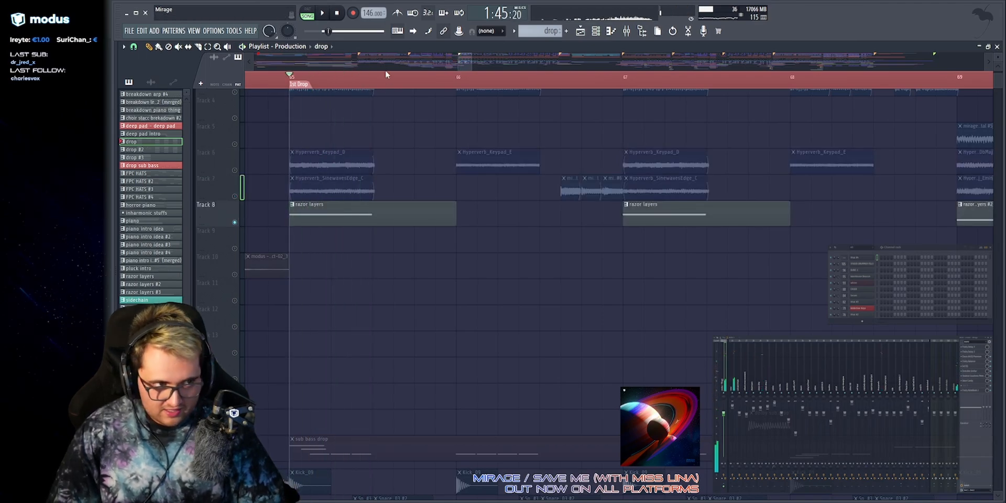
click(336, 207)
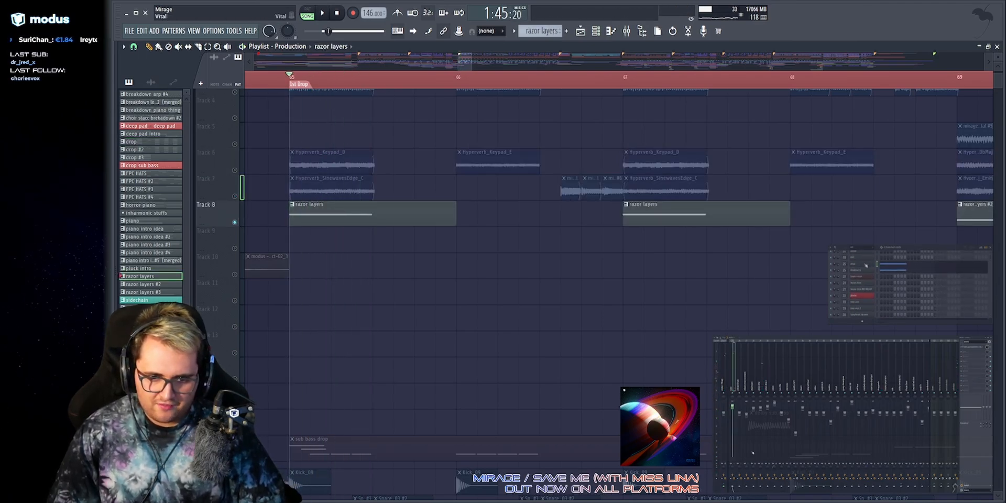
Audition the razor layers channels in the channel rack and open the razor Vital instrument briefly before closing it.
click(864, 264)
click(863, 271)
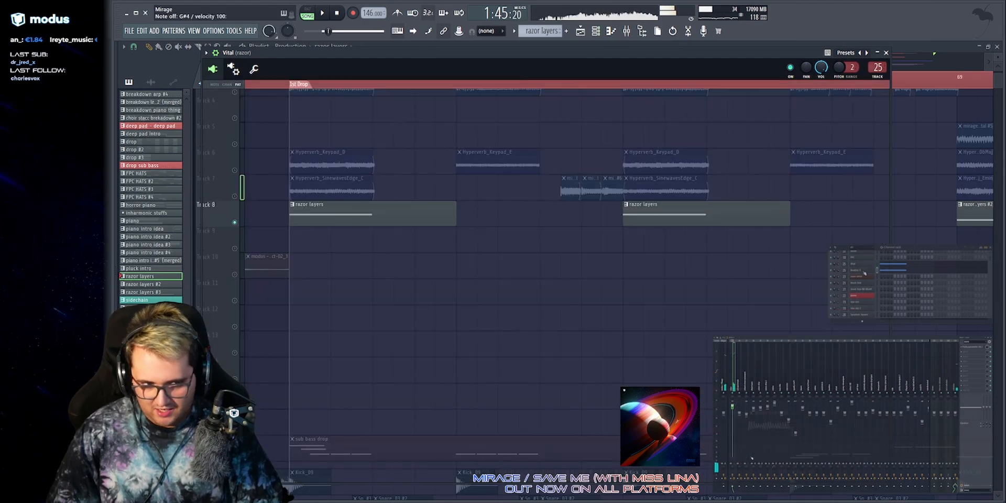
key(Escape)
Play the soloed razor layers track from the start of the 1st Drop.
key(space)
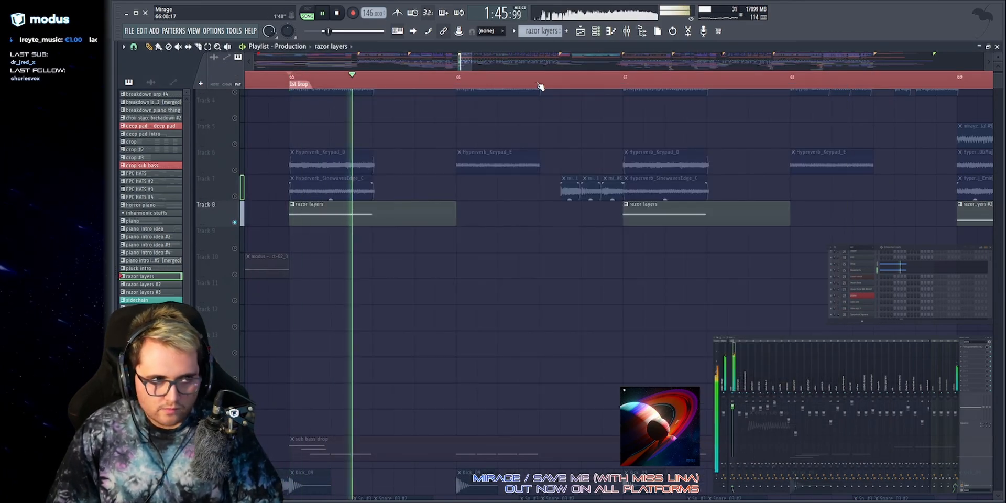
scroll(550, 60, down, 1)
key(space)
scroll(513, 241, down, 5)
scroll(511, 244, up, 5)
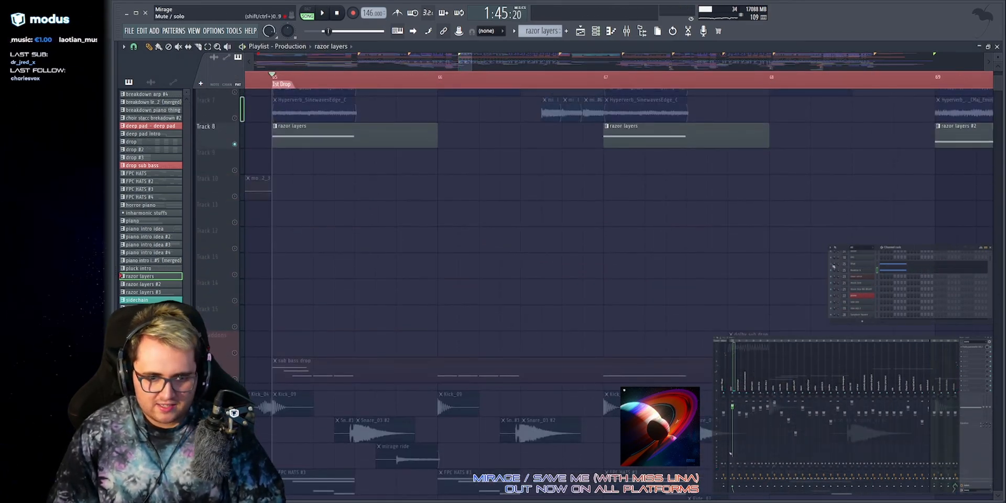
key(space)
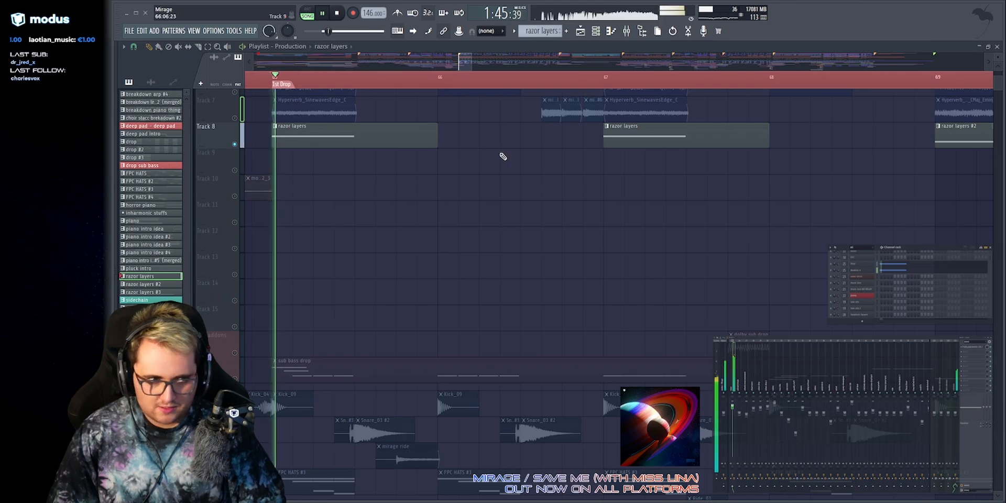
Solo the whole instruments group in place of the razor layers track and play the drop.
drag(472, 63, 492, 66)
scroll(332, 220, up, 3)
key(space)
right_click(235, 94)
key(space)
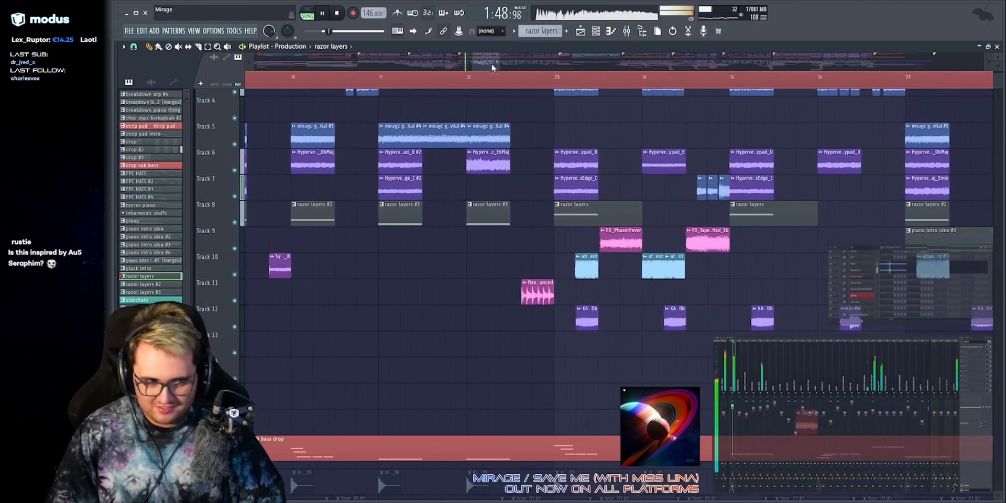
Play the soloed instruments around bar 72, up to the flex arp bounced clip on Track 11.
click(455, 79)
ctrl+scroll(470, 77, up, 5)
scroll(495, 90, up, 2)
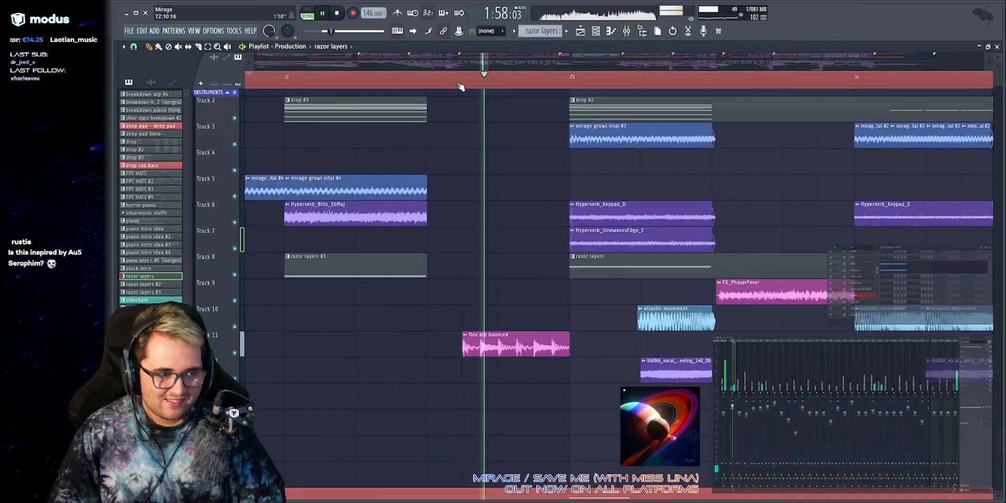
key(space)
ctrl+scroll(481, 210, up, 1)
scroll(483, 218, down, 4)
Point out the flex arp bounced clip with selection boxes and play the passage through bar 73.
ctrl+drag(370, 211, 495, 265)
ctrl+click(476, 178)
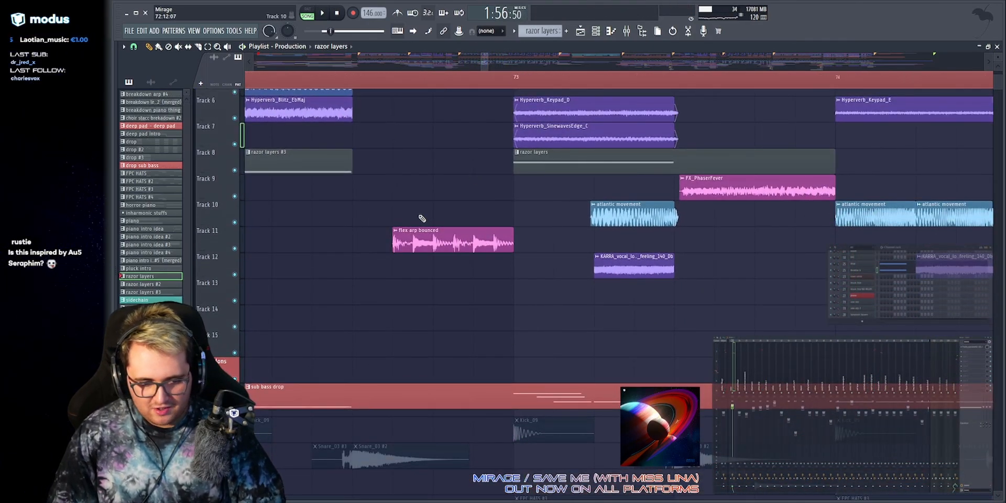
ctrl+drag(369, 202, 476, 255)
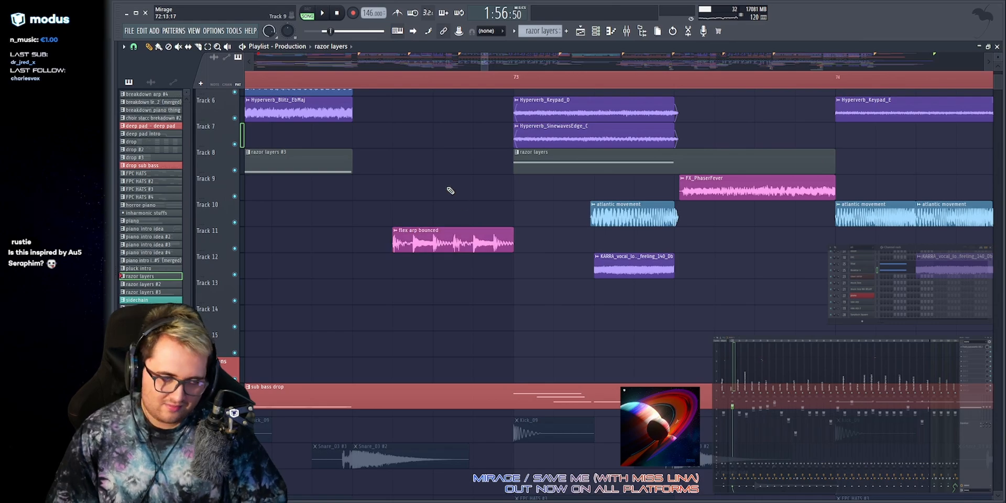
ctrl+scroll(495, 240, up, 3)
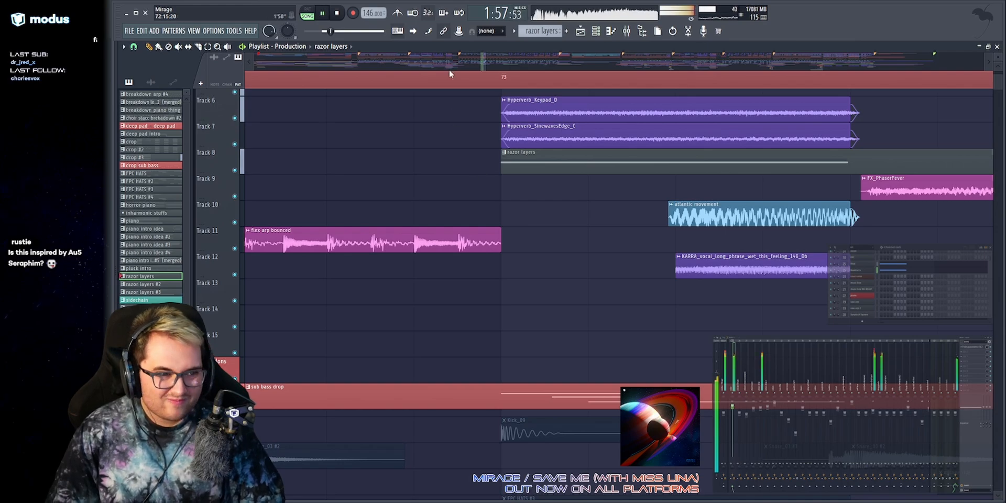
ctrl+scroll(449, 74, down, 5)
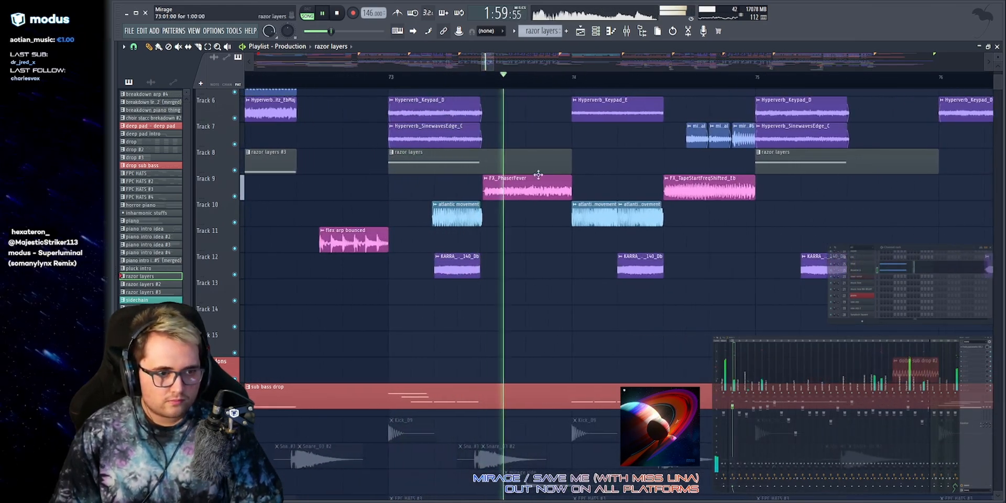
Stop playback, open the FX_PhaserFever clip's settings, locate its sample in the browser, and close both.
key(space)
double_click(367, 184)
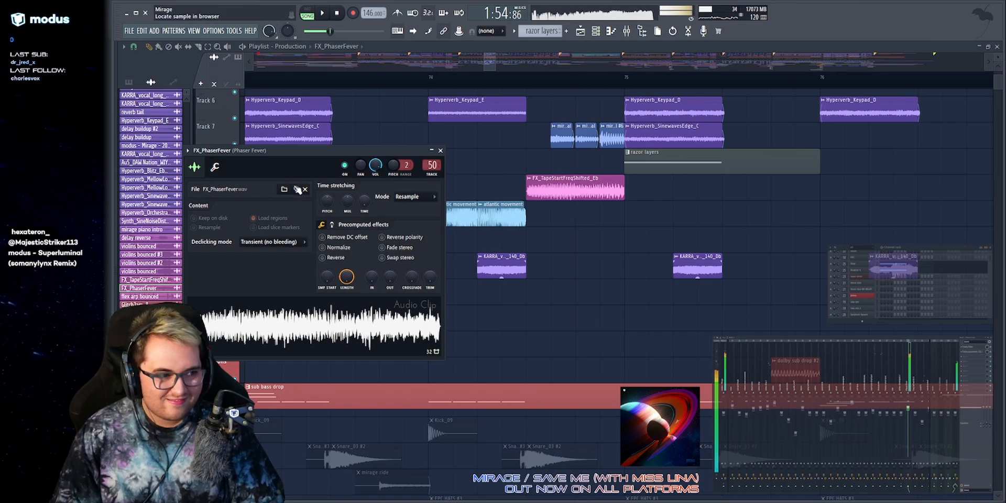
key(alt+F8)
scroll(178, 209, up, 5)
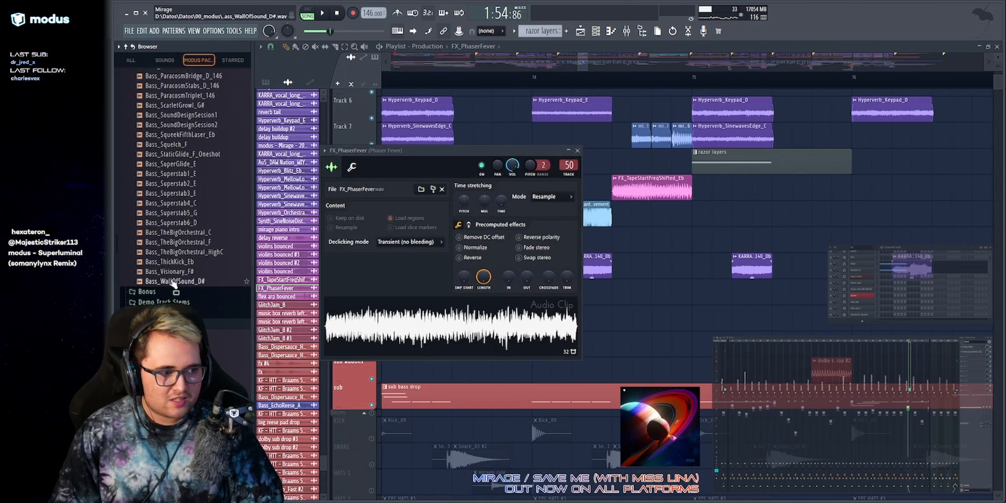
key(alt+F8)
key(Escape)
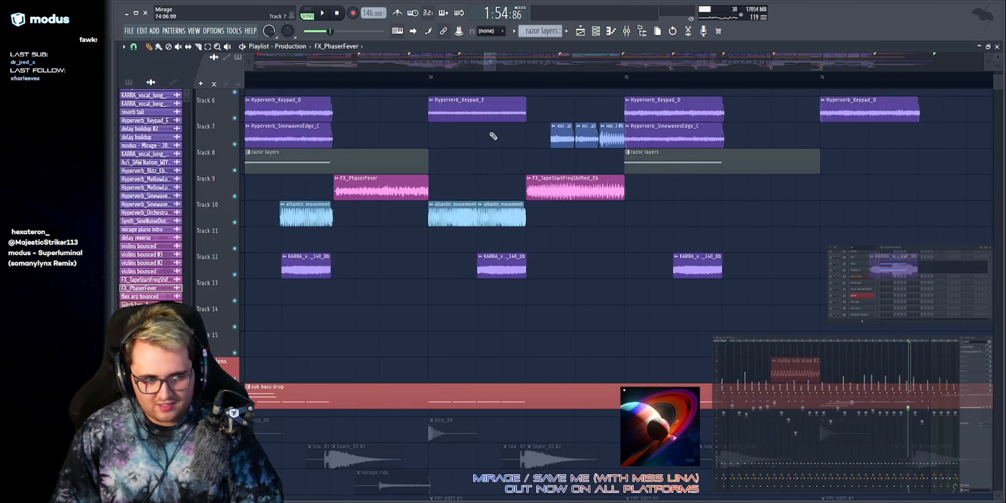
Play the drop from bar 74 through the razor layers and growl section after bar 77.
drag(528, 83, 524, 72)
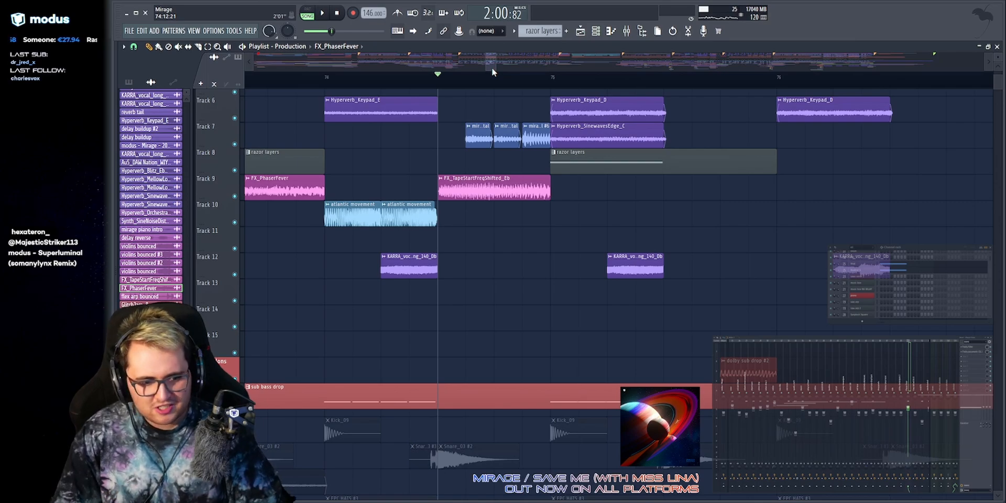
scroll(492, 72, down, 3)
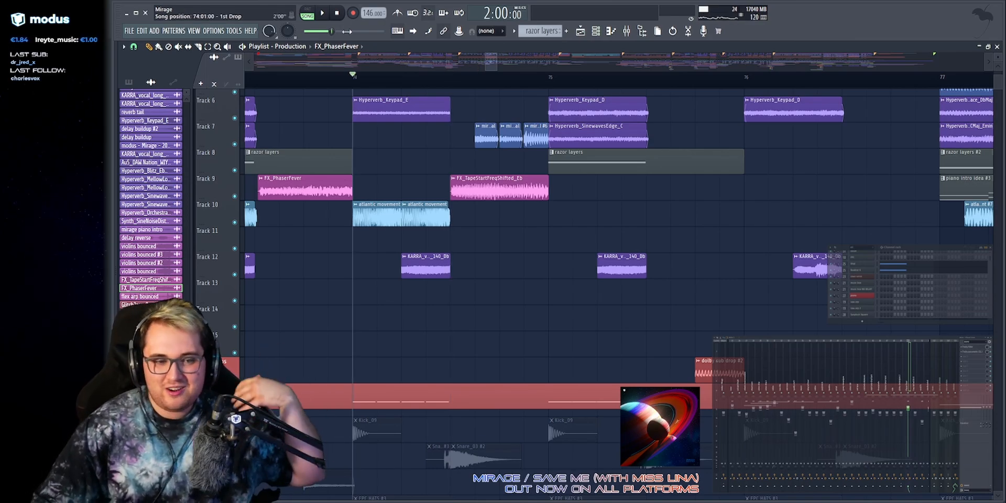
key(space)
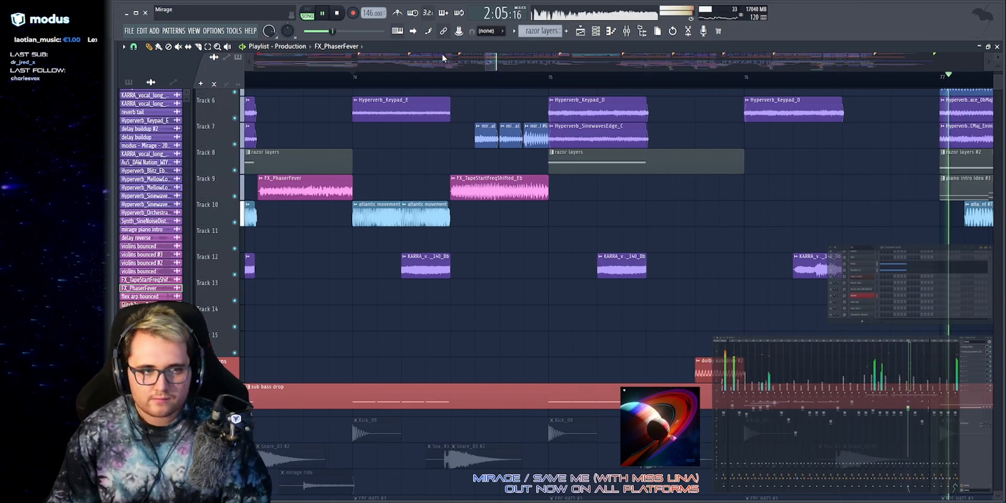
scroll(490, 62, down, 3)
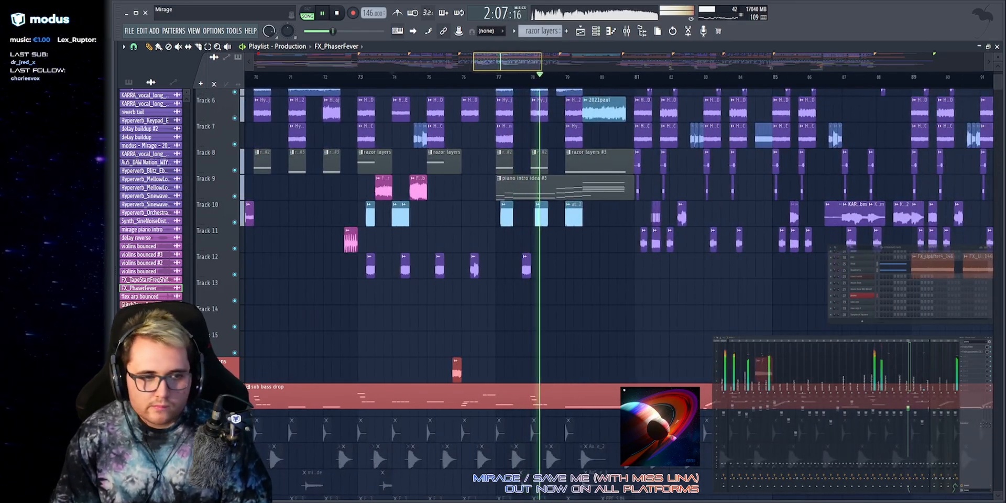
scroll(489, 62, up, 3)
scroll(443, 260, up, 4)
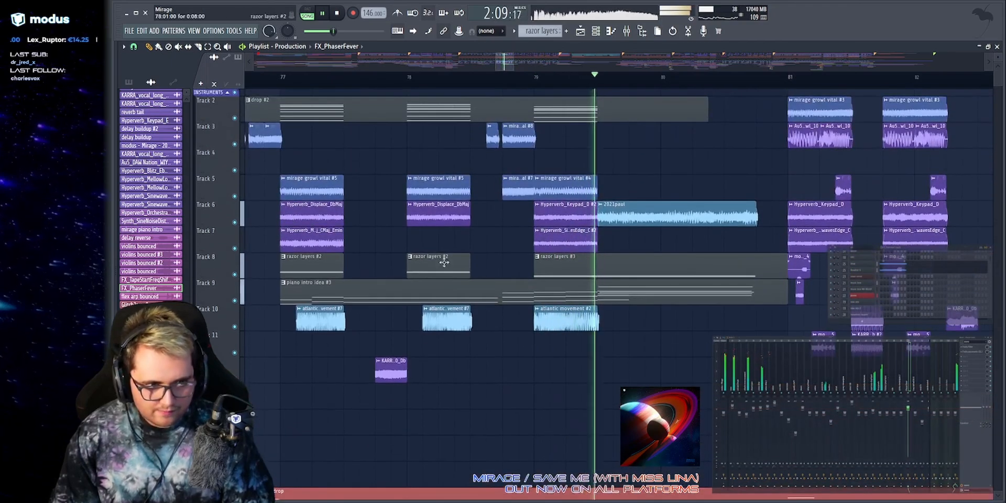
key(space)
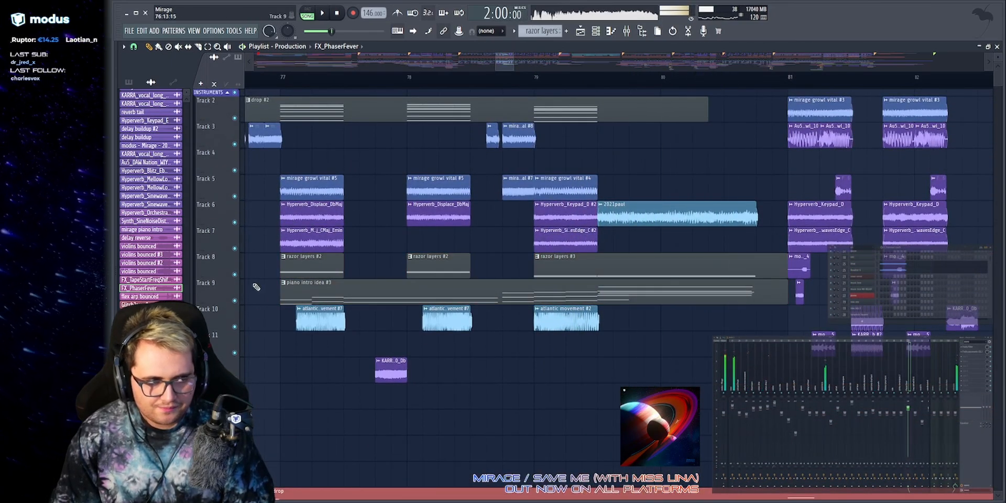
Select the piano intro idea #3 clip on Track 9, play its section, and clear the selection.
click(270, 300)
key(space)
scroll(514, 122, down, 3)
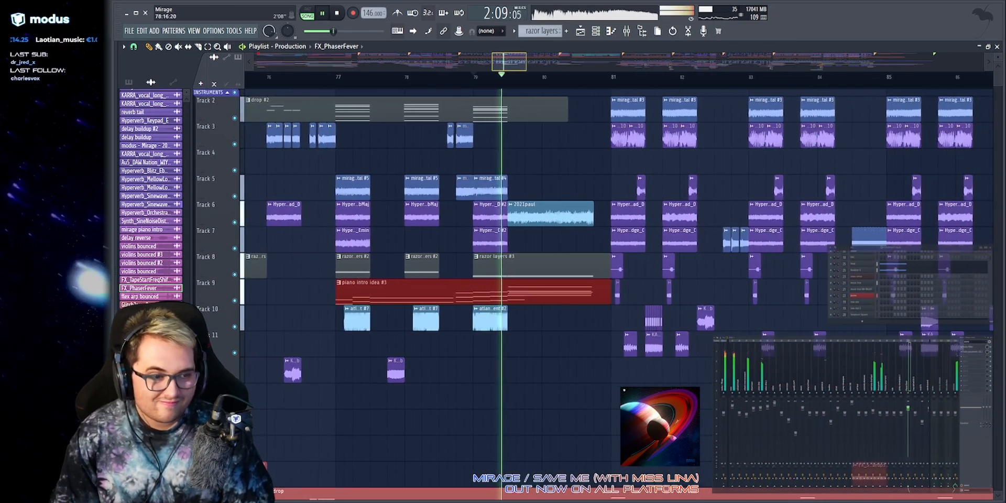
key(ctrl+d)
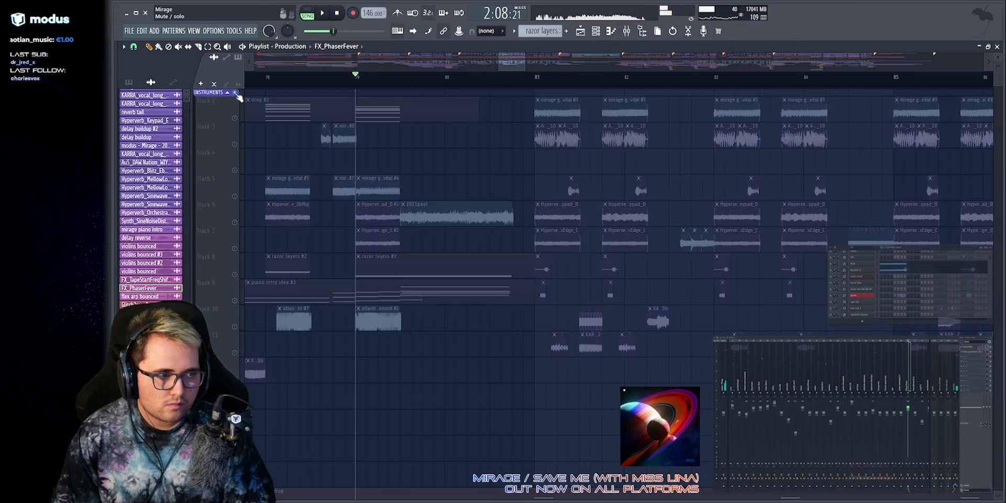
Play the second half of the drop from bar 81 and look over its layered clips.
key(space)
drag(507, 60, 510, 63)
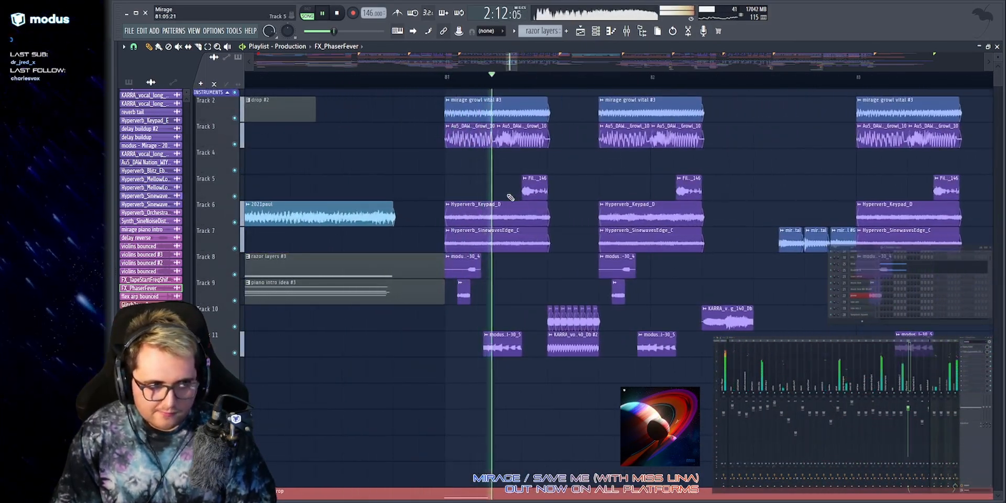
scroll(492, 227, down, 6)
scroll(456, 282, up, 5)
scroll(474, 299, up, 2)
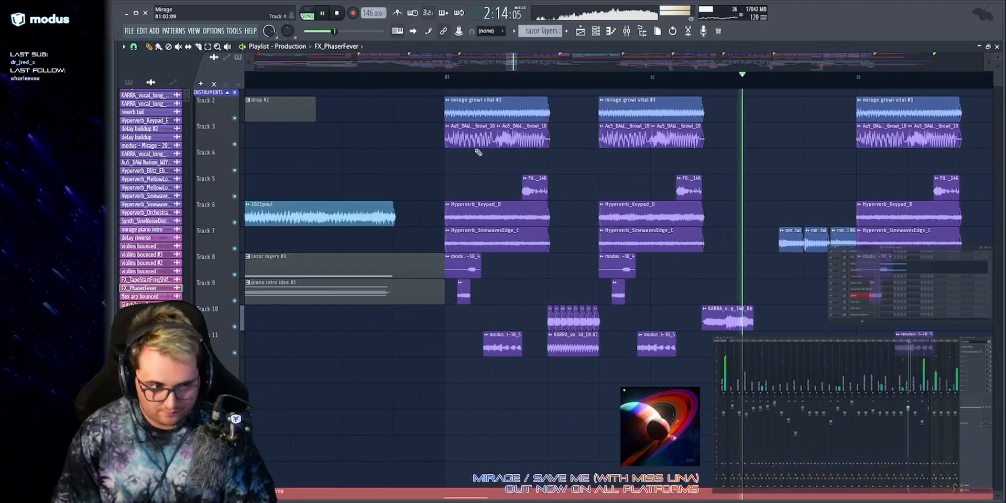
Restart playback just before bar 81 with the following four bars in view.
drag(511, 62, 515, 62)
key(space)
click(364, 80)
key(space)
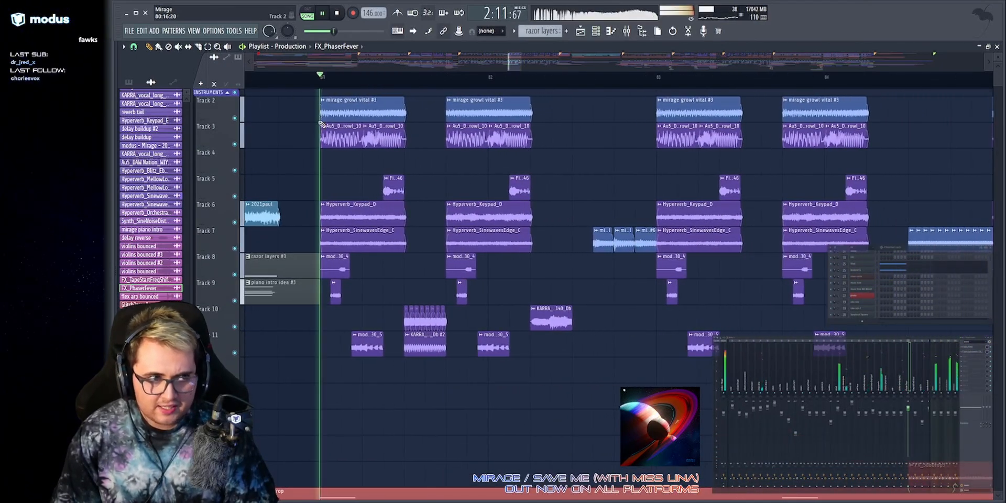
Box-select the layered clips from bar 81, ending with the mirage growl vital #3 clips on Track 2, and clear the selection.
drag(292, 100, 532, 148)
drag(306, 178, 539, 244)
ctrl+click(561, 209)
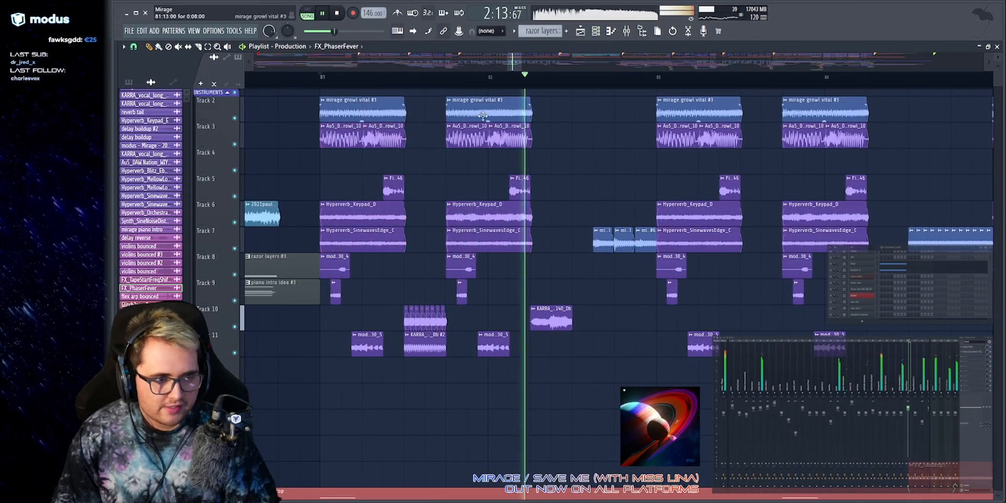
drag(561, 209, 441, 267)
drag(439, 107, 543, 136)
ctrl+click(543, 138)
drag(317, 106, 822, 109)
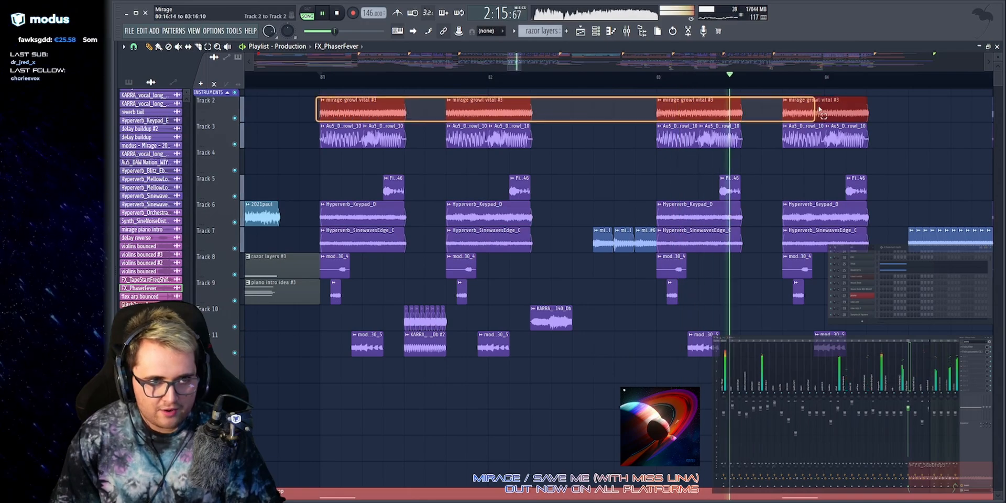
ctrl+click(762, 106)
Solo Track 2 and play the mirage growl vital #3 clips from bar 81.
key(space)
right_click(235, 118)
key(space)
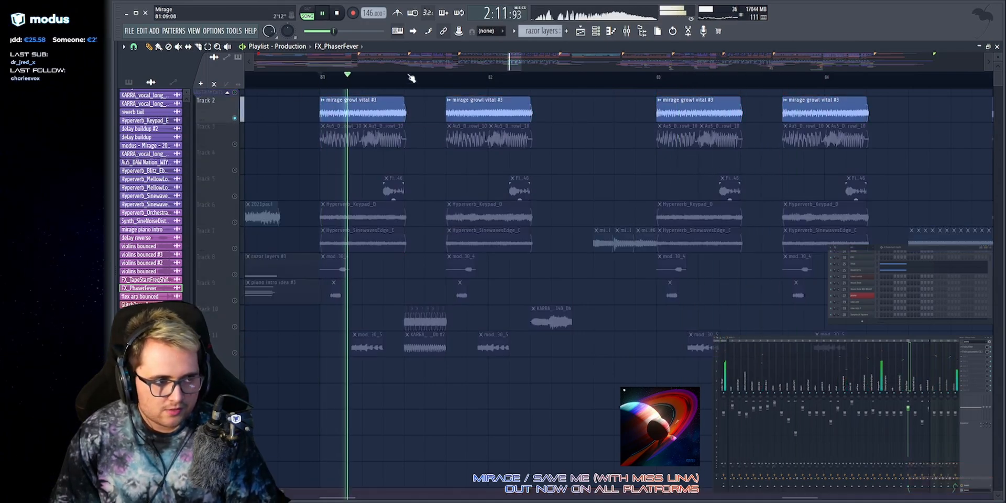
Solo Tracks 10 and 11 together and play their vocal and texture clips from bar 81.
scroll(306, 226, down, 4)
click(235, 222)
click(235, 248)
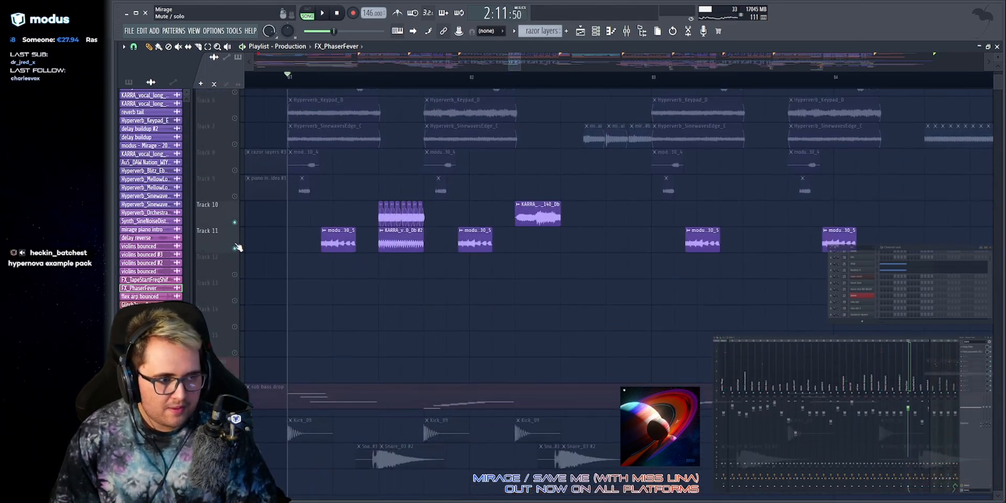
key(space)
mouse_move(513, 62)
mouse_down()
mouse_move(512, 78)
mouse_move(518, 62)
mouse_up()
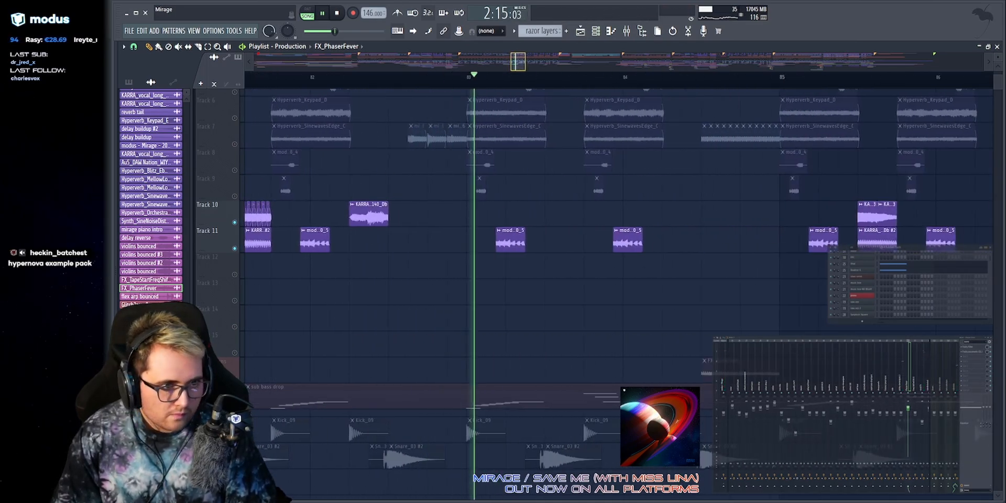
Inspect the settings of the modus - Mirage - 2021-Jul-30_5 clip on Track 11, close them, and replay Tracks 10 and 11.
key(space)
double_click(315, 241)
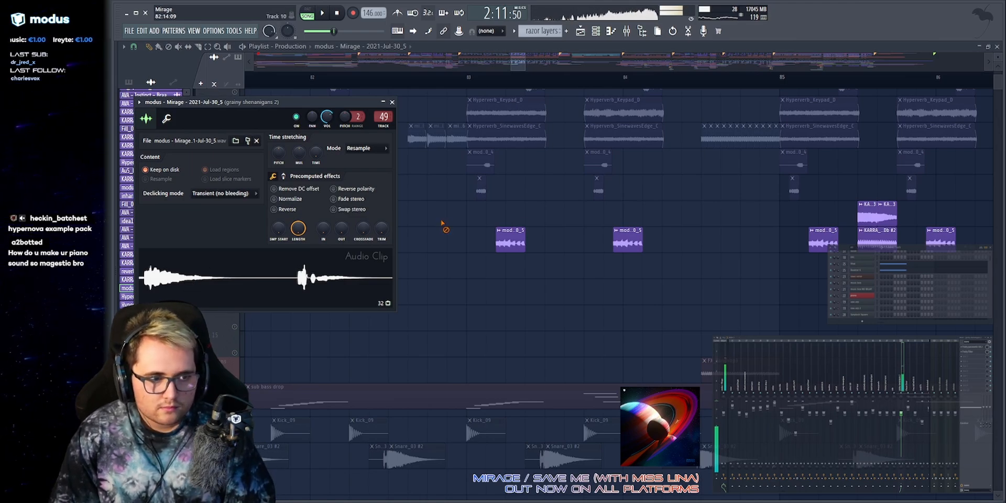
click(392, 102)
drag(517, 62, 513, 69)
key(space)
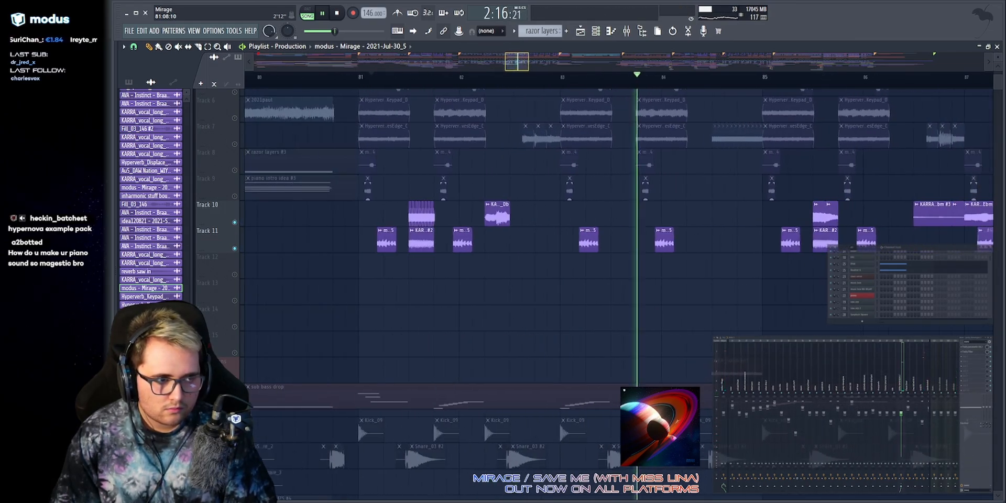
key(space)
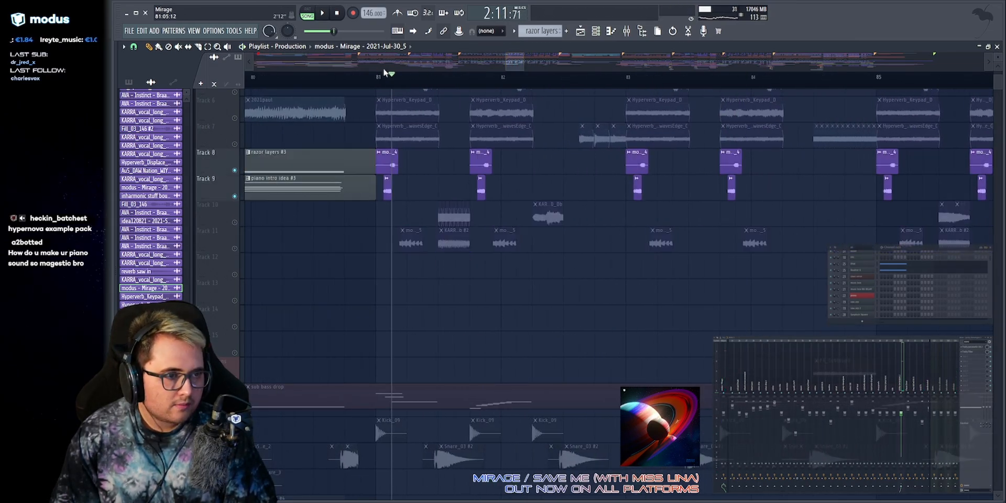
Play the soloed clips of Tracks 8 and 9 from bar 81 and again around bar 82.
click(378, 75)
key(space)
scroll(414, 87, up, 3)
key(space)
key(space)
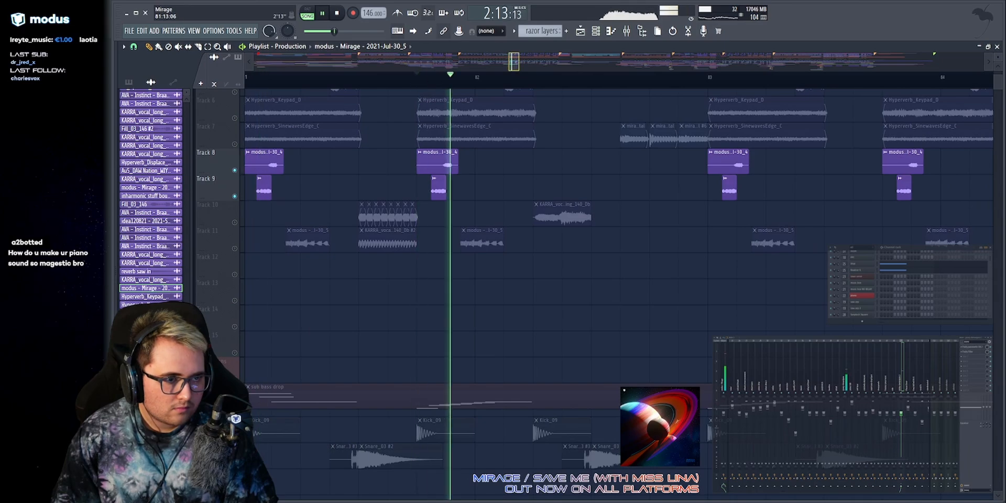
key(space)
Enable Tracks 8 to 11 together and play their combined layers from bar 81.
scroll(346, 85, down, 2)
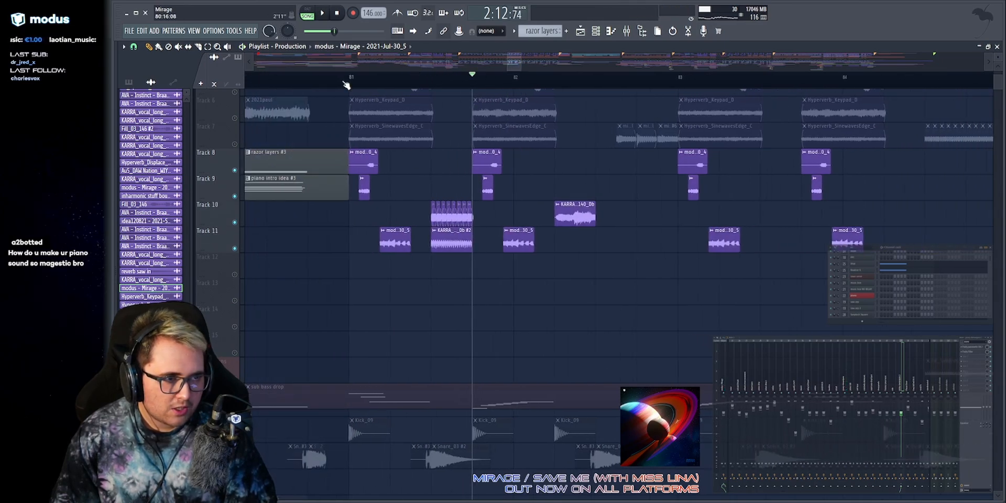
scroll(405, 69, down, 4)
key(space)
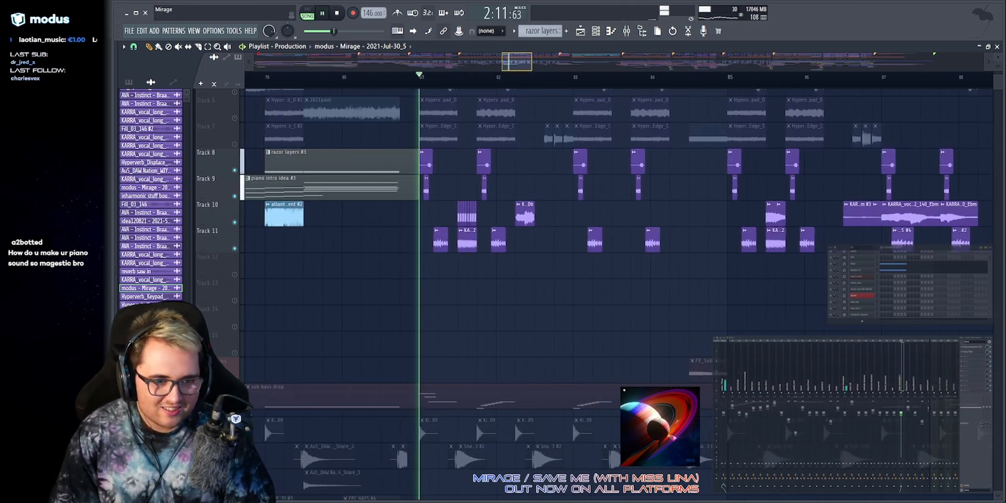
Keep playing the combined layers of Tracks 8 to 11 through to about bar 89, covering the Track 10 vocal phrases.
scroll(405, 69, up, 2)
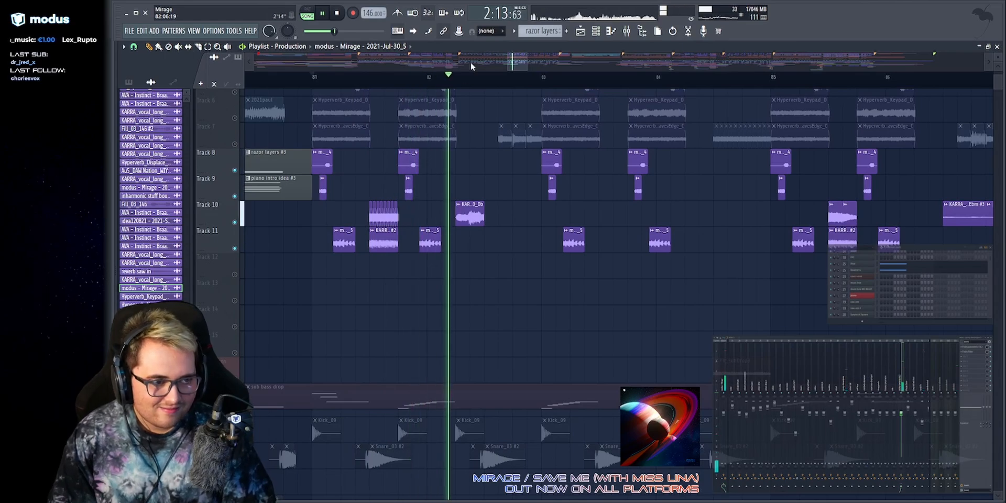
drag(470, 62, 519, 62)
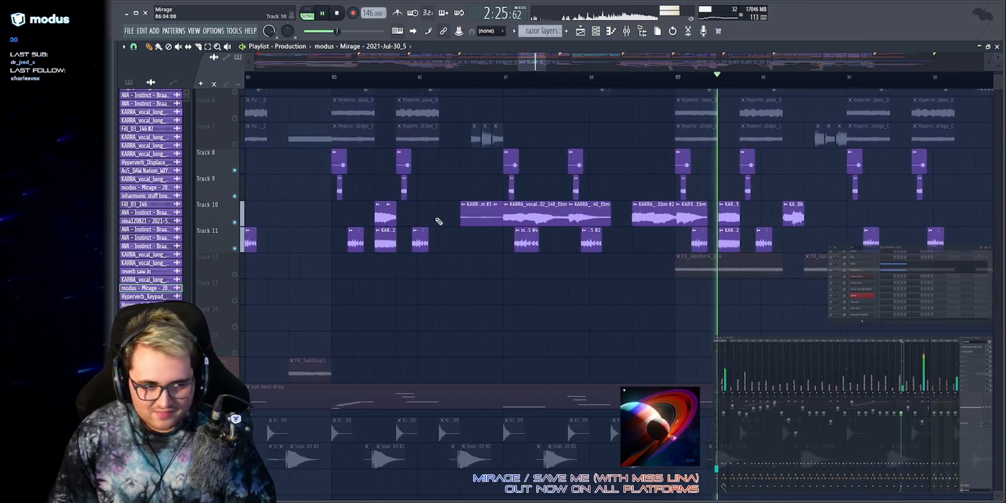
drag(436, 219, 710, 218)
key(space)
ctrl+click(621, 171)
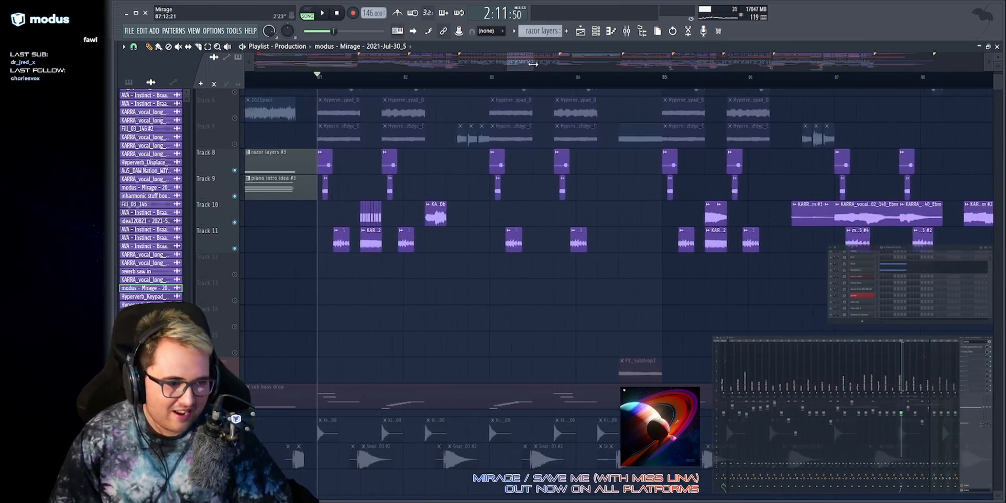
Replay the long KARRA vocal clips on Track 10 from between bars 86 and 87 with Tracks 8 to 11 enabled.
drag(532, 63, 544, 63)
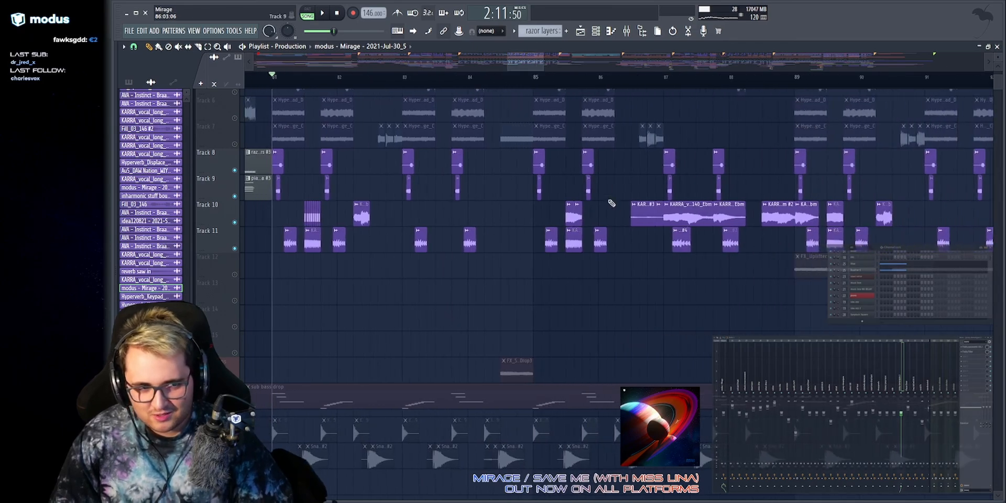
drag(837, 225, 823, 226)
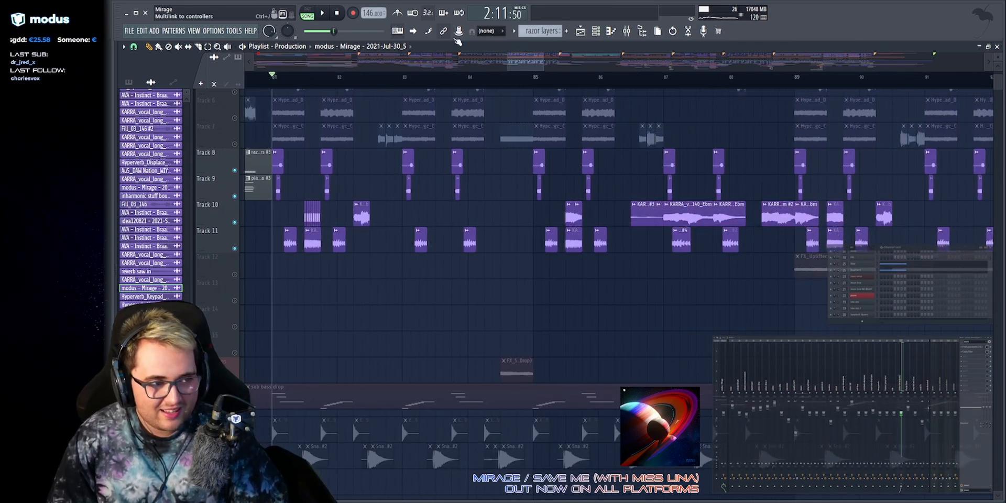
click(639, 77)
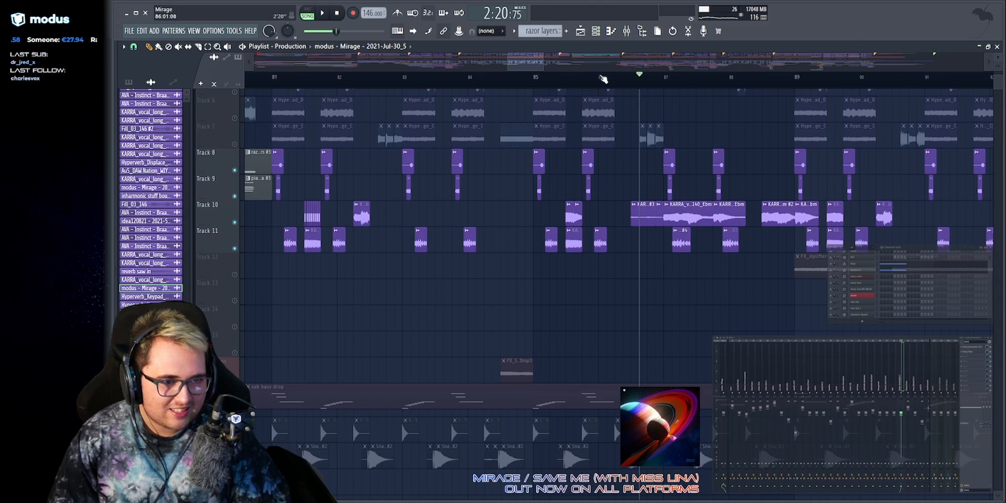
scroll(603, 78, up, 1)
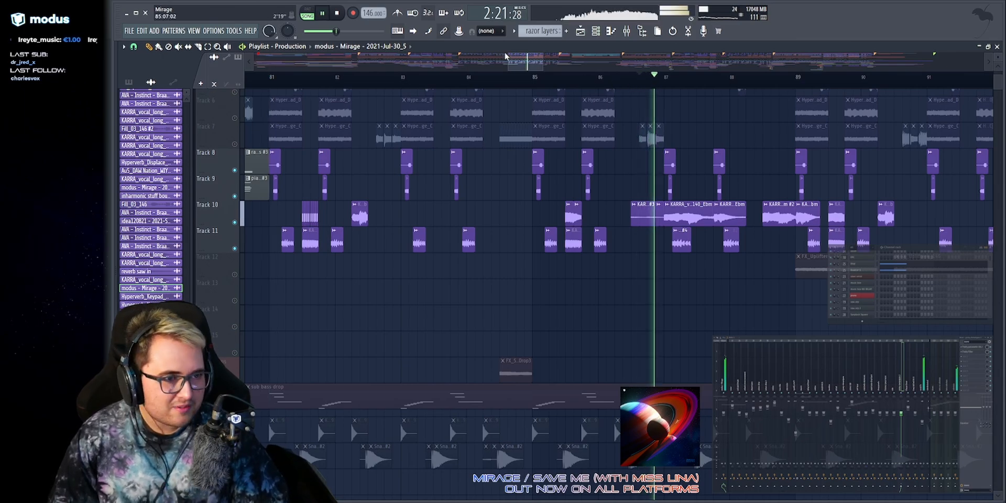
scroll(486, 59, up, 1)
key(space)
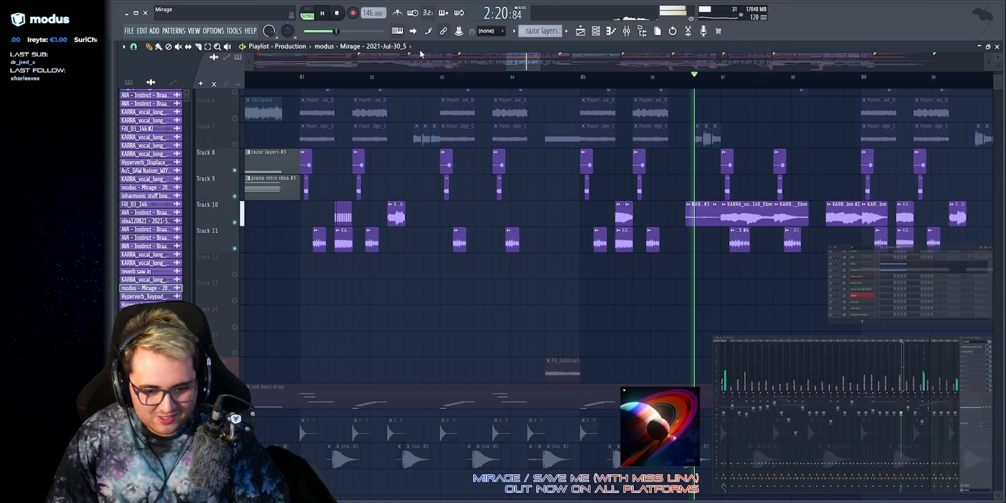
key(space)
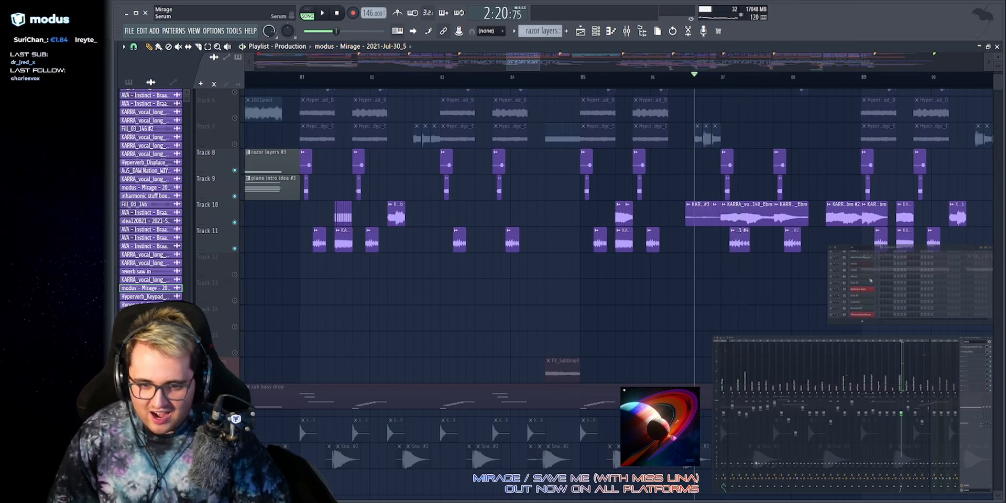
Open the Addictive Keys bass piano instrument, play notes on it, and close it.
click(866, 290)
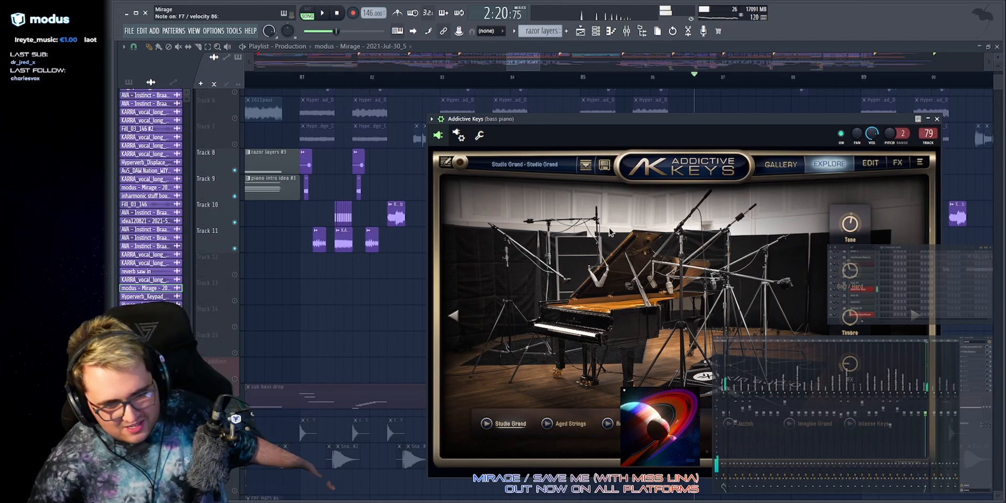
key(Escape)
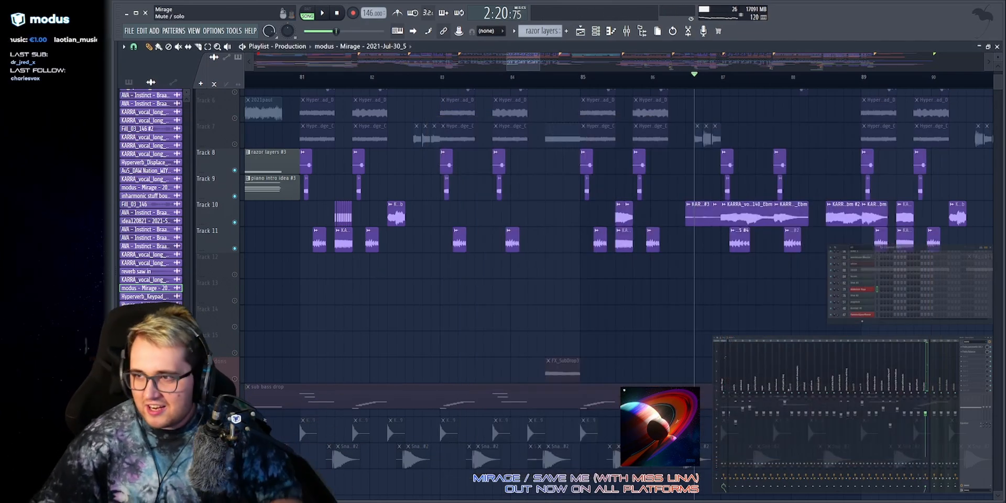
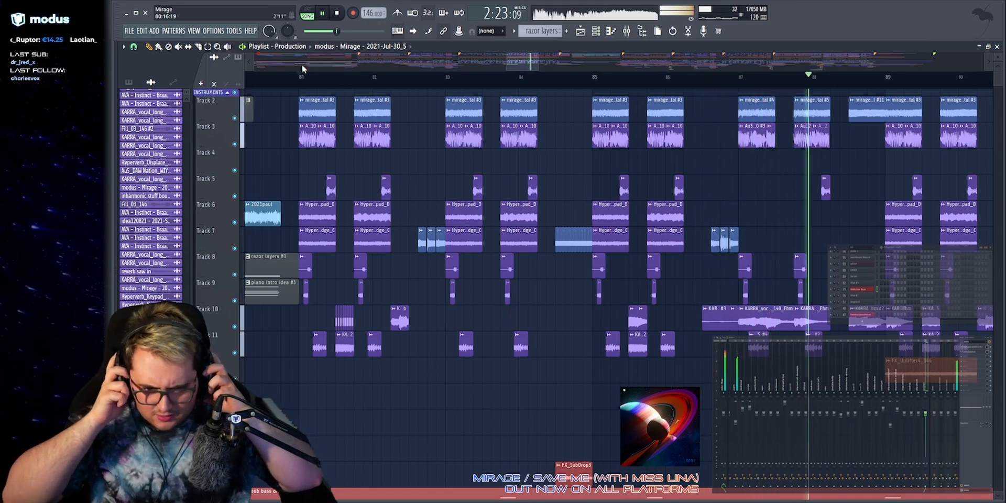
Play the drop with all instrument tracks enabled on past bar 92, then stop playback.
mouse_move(524, 62)
mouse_down()
mouse_move(536, 71)
mouse_move(544, 60)
mouse_up()
scroll(557, 242, down, 3)
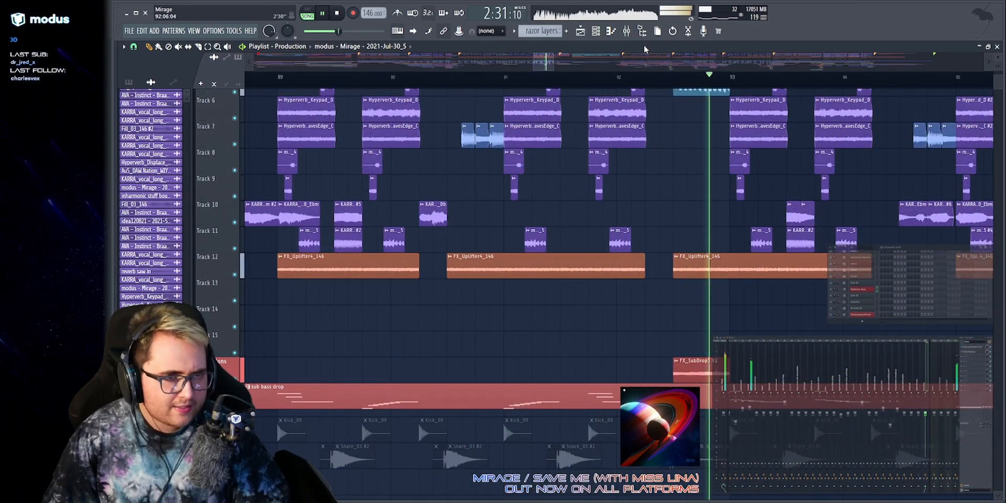
drag(543, 61, 525, 61)
scroll(595, 103, up, 4)
key(space)
Solo the sub addons track and play its FX_SubDrop3 clip from halfway through bar 84.
click(326, 78)
scroll(316, 137, down, 4)
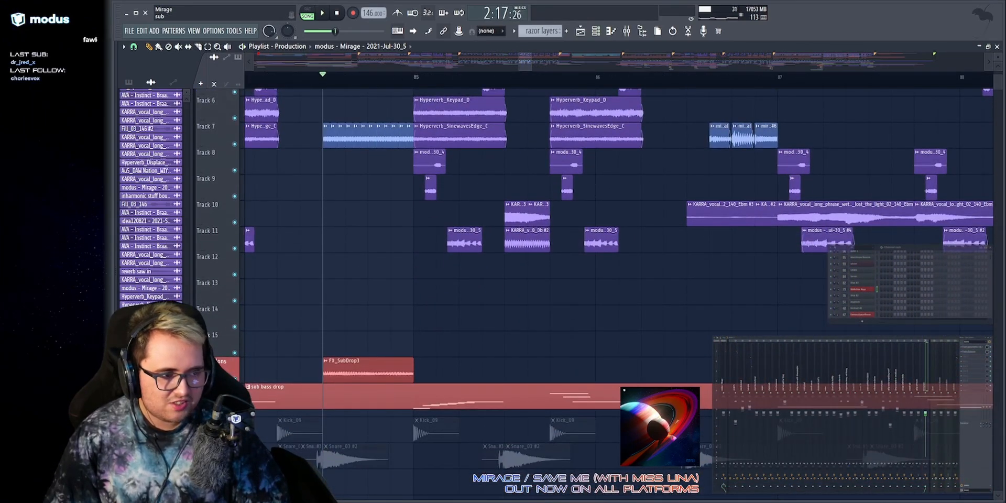
right_click(234, 379)
key(space)
scroll(325, 283, up, 4)
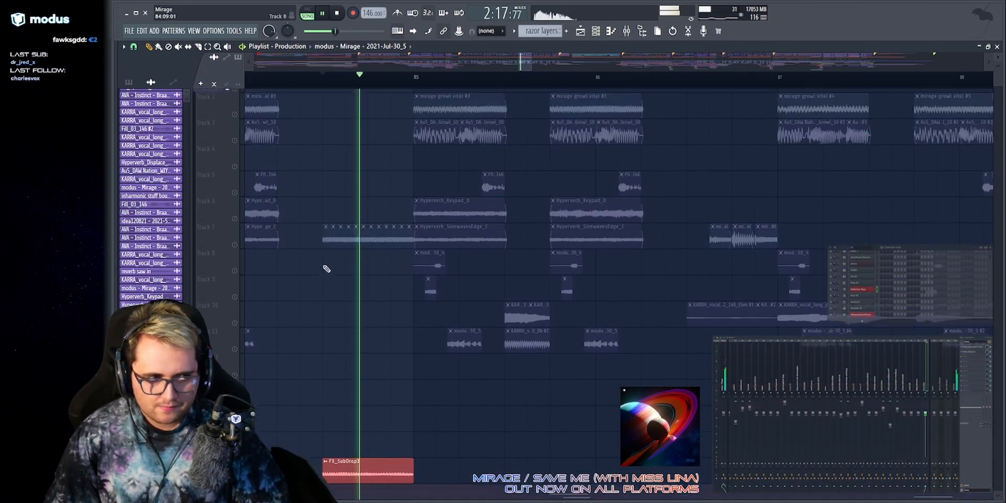
Solo Track 7 and play its chopped mirage growl vital clips leading into bar 85.
key(space)
right_click(234, 248)
scroll(430, 74, up, 4)
key(space)
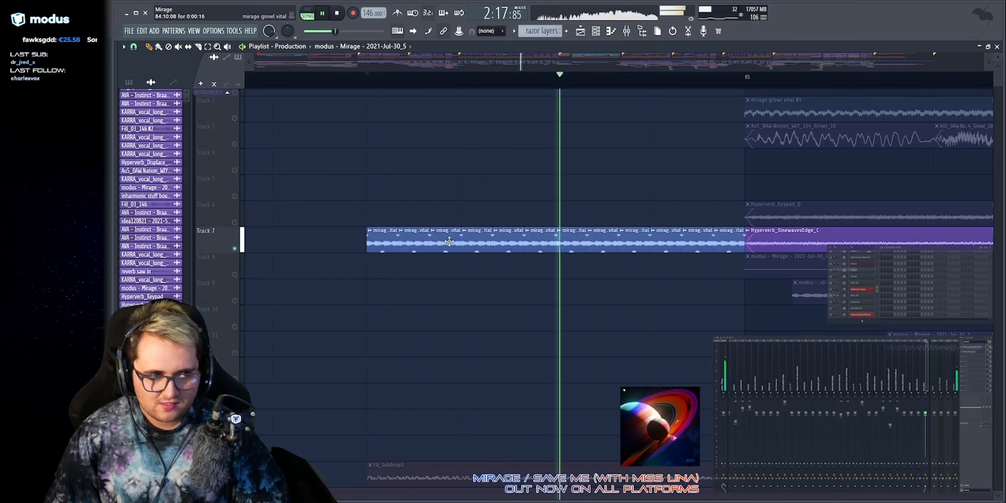
key(space)
Open the kHs Tape Stop effect on the growl's mixer channel and play the Track 7 chops with it in view.
double_click(476, 248)
key(Escape)
mouse_move(520, 62)
mouse_down()
mouse_move(507, 61)
mouse_move(521, 62)
mouse_up()
click(974, 347)
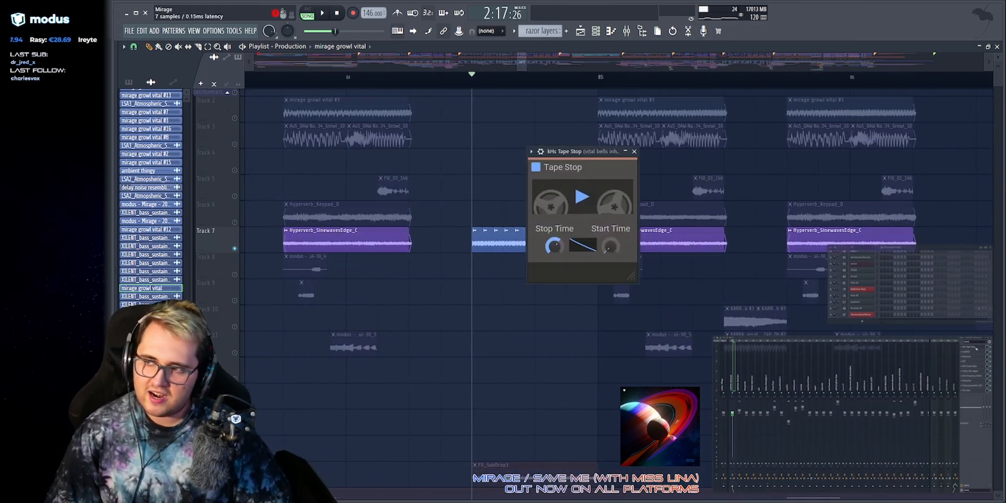
drag(580, 153, 401, 110)
key(space)
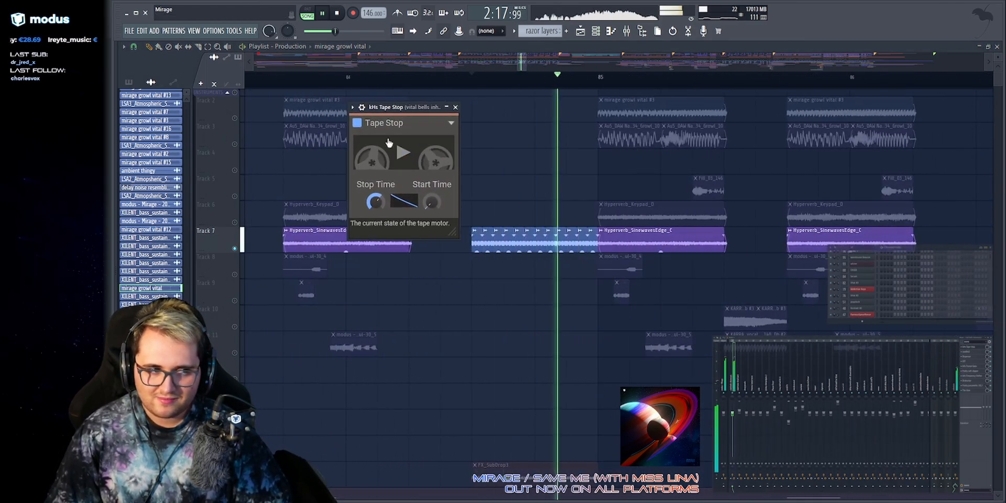
click(535, 61)
key(space)
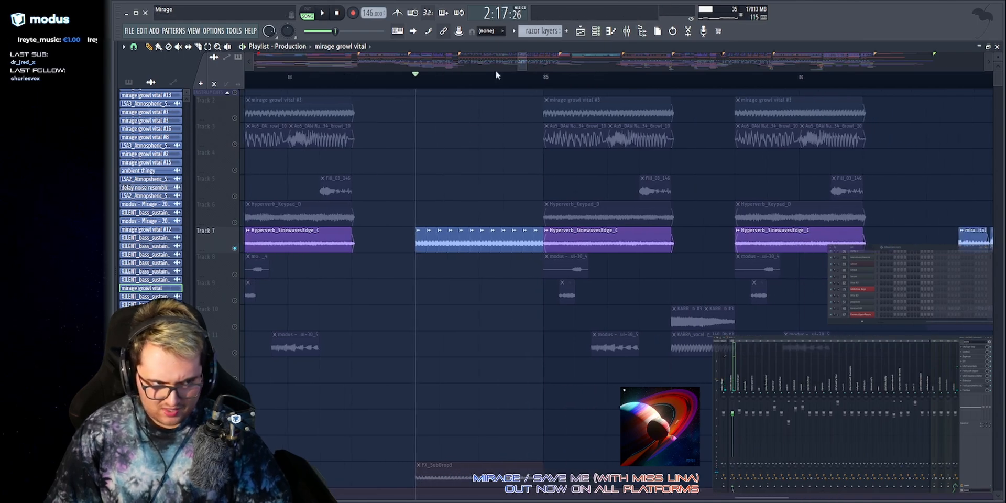
Unsolo Track 7 and play the full mix twice from the FX_SubDrop3 clip before bar 85.
right_click(235, 249)
key(space)
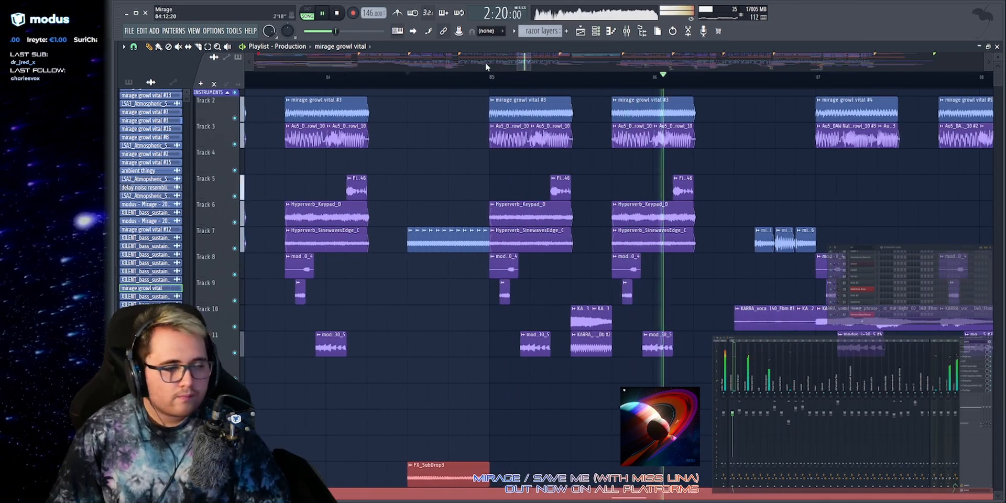
key(space)
scroll(485, 115, up, 3)
scroll(419, 139, down, 2)
drag(306, 163, 476, 364)
ctrl+click(457, 301)
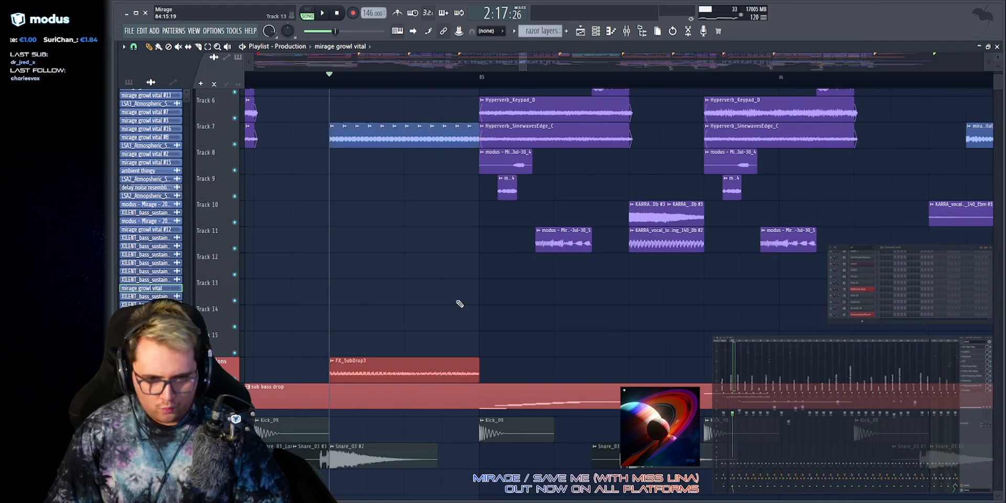
key(space)
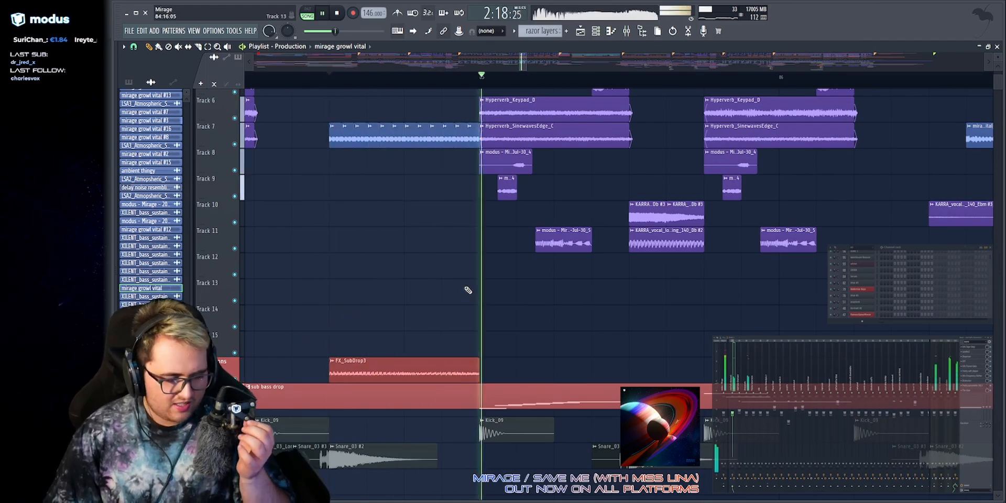
Stop playback and solo the SNARE track at the drum clips around bar 87.
scroll(571, 61, down, 3)
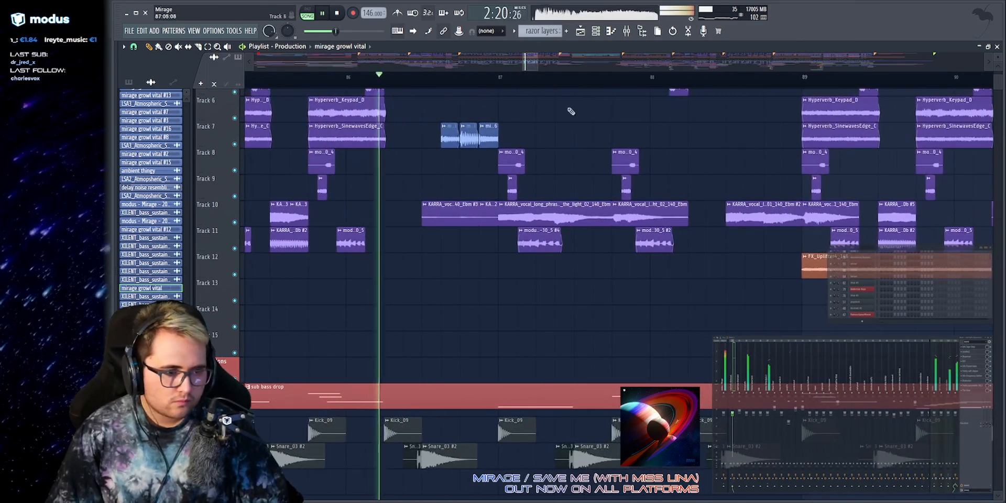
scroll(599, 192, down, 5)
scroll(600, 190, down, 3)
scroll(579, 162, down, 5)
drag(527, 65, 528, 65)
scroll(579, 163, up, 3)
key(space)
scroll(529, 61, up, 2)
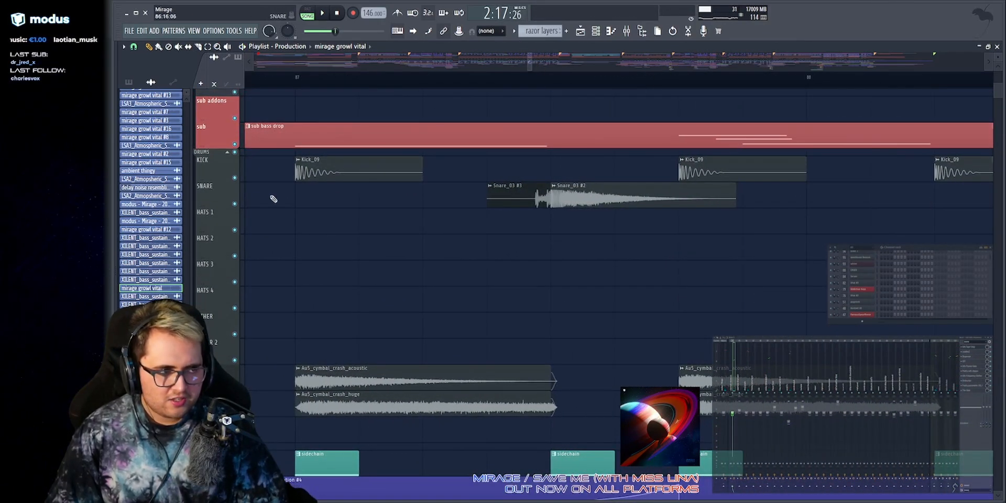
ctrl+click(234, 203)
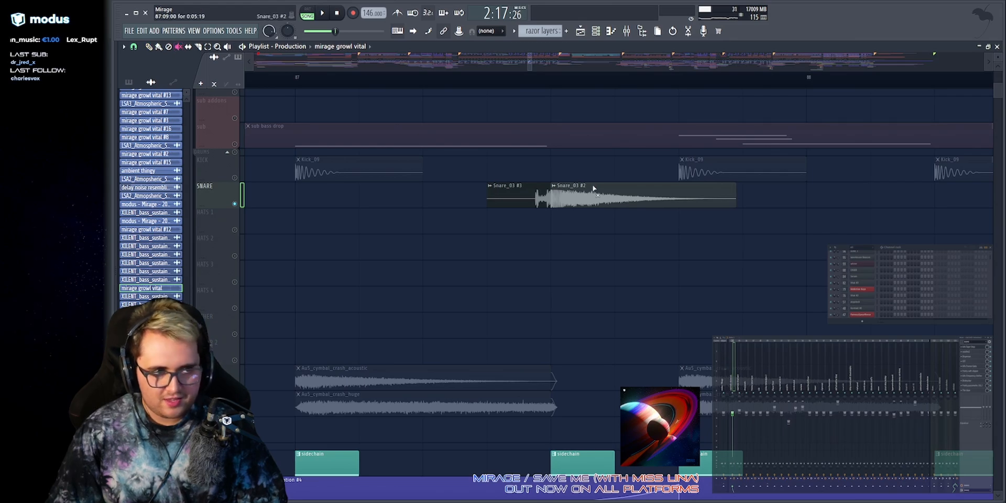
Compare the Snare_03 #3 and Snare_03 #2 clips by muting them and playing the layers, leaving both unmuted.
key(space)
key(space)
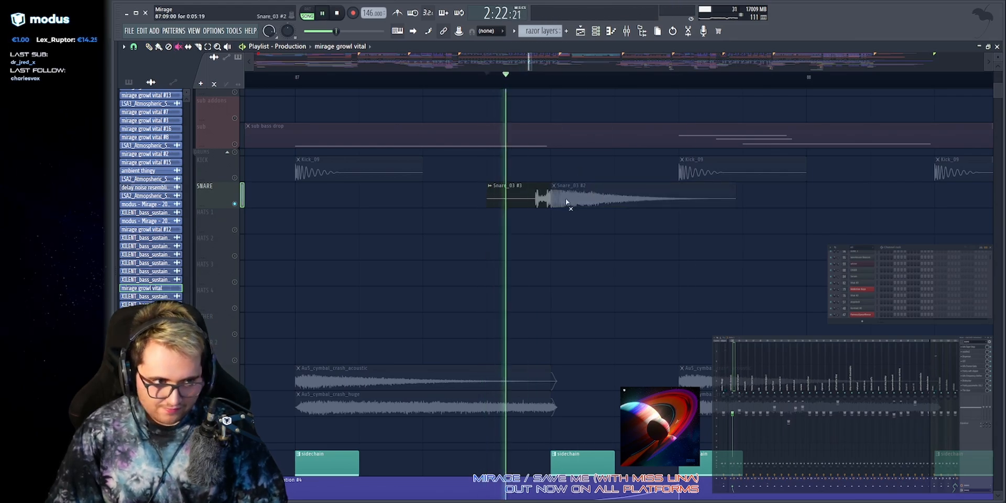
key(space)
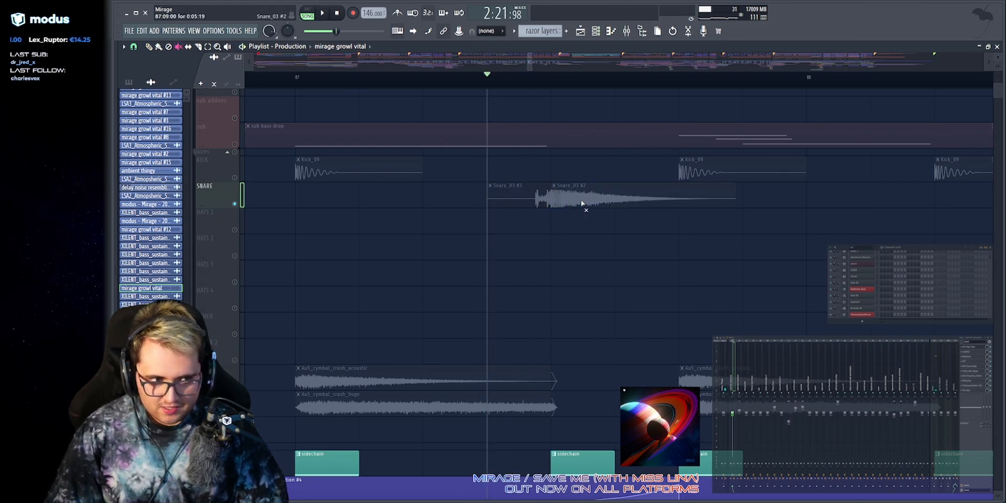
click(525, 198)
key(space)
key(space)
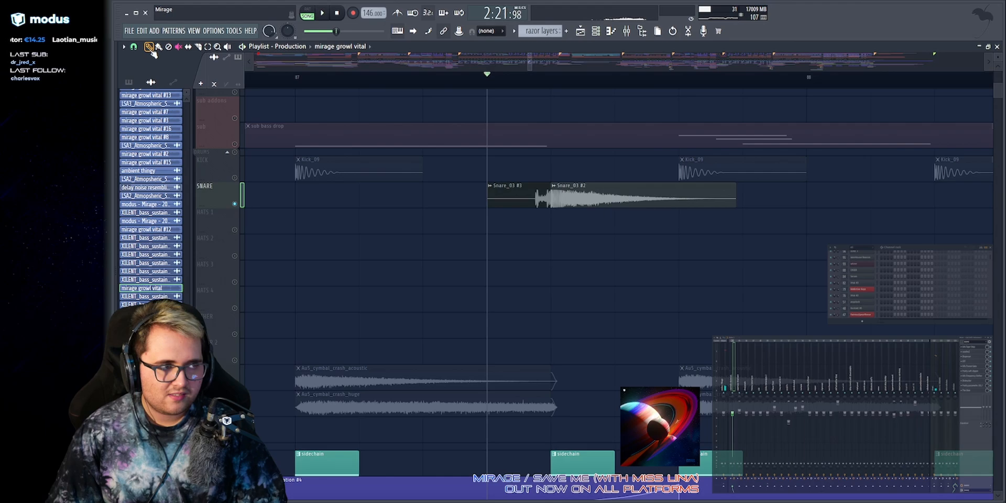
Unsolo the SNARE track and play the full mix onward from around bar 87 into the breakdown at bar 97.
right_click(235, 205)
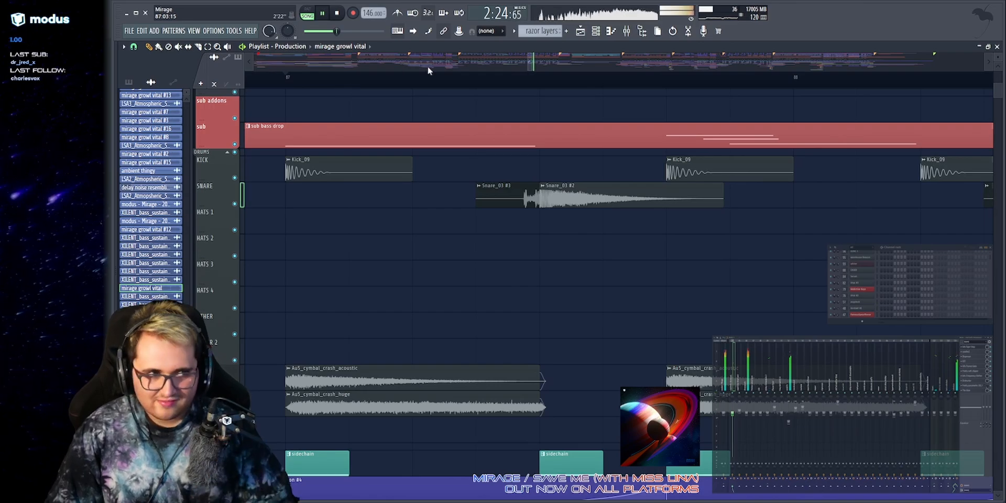
scroll(429, 71, down, 5)
scroll(432, 73, up, 2)
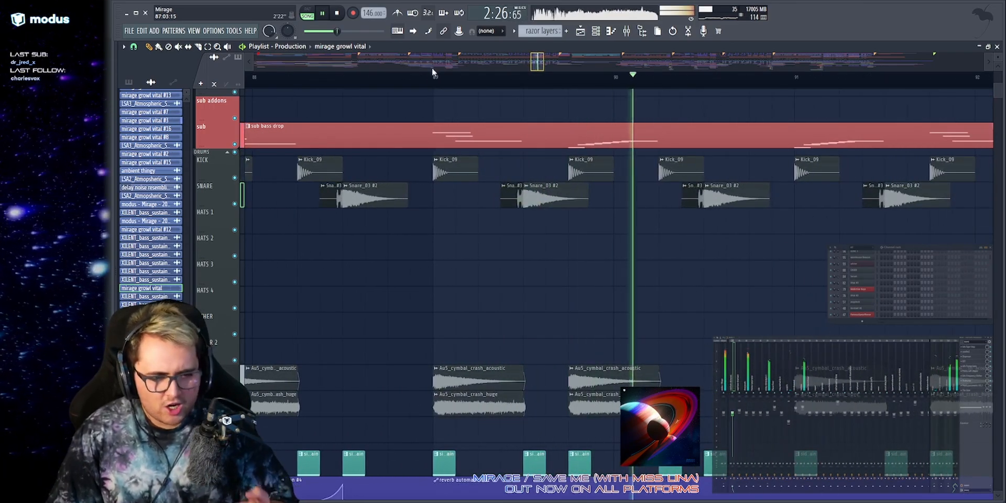
scroll(545, 175, up, 5)
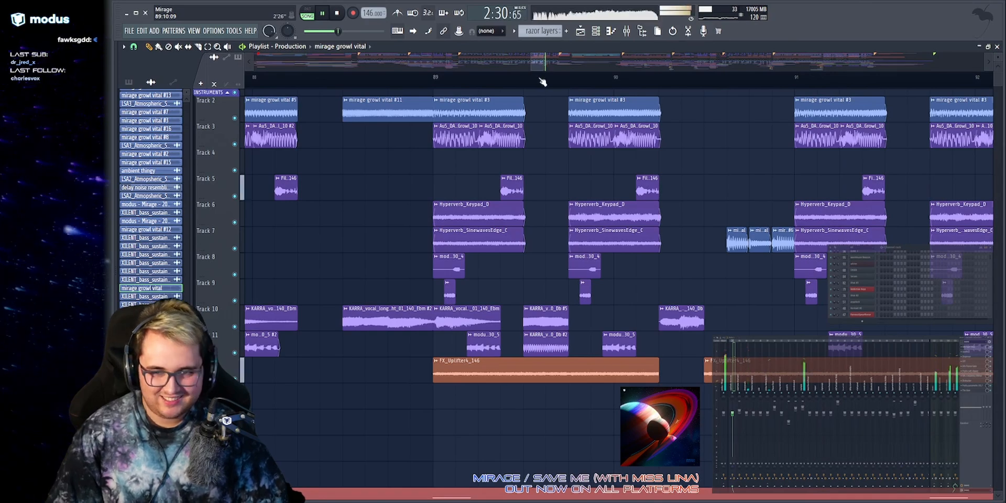
click(536, 58)
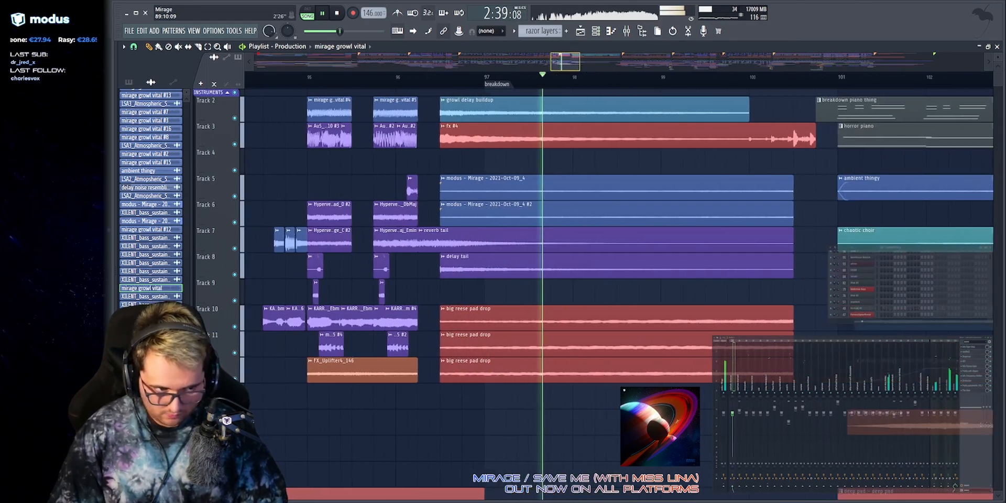
Stop playback and solo Track 12 to isolate its big reese pad drop clip at the breakdown.
scroll(364, 294, down, 3)
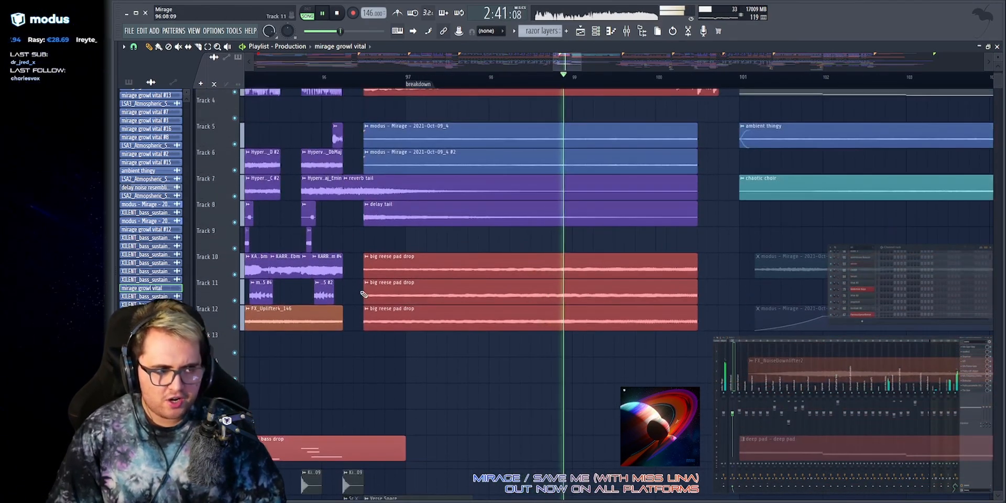
drag(382, 252, 536, 335)
ctrl+click(728, 253)
key(space)
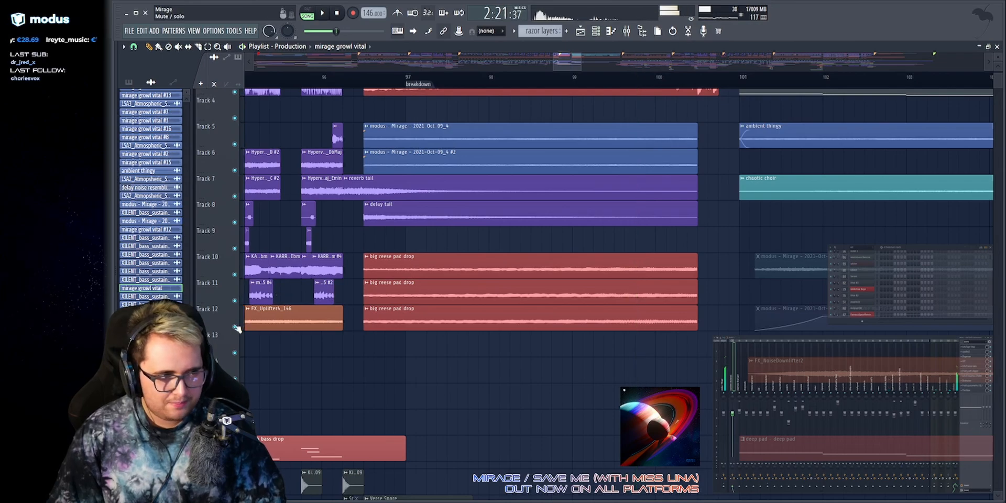
right_click(235, 327)
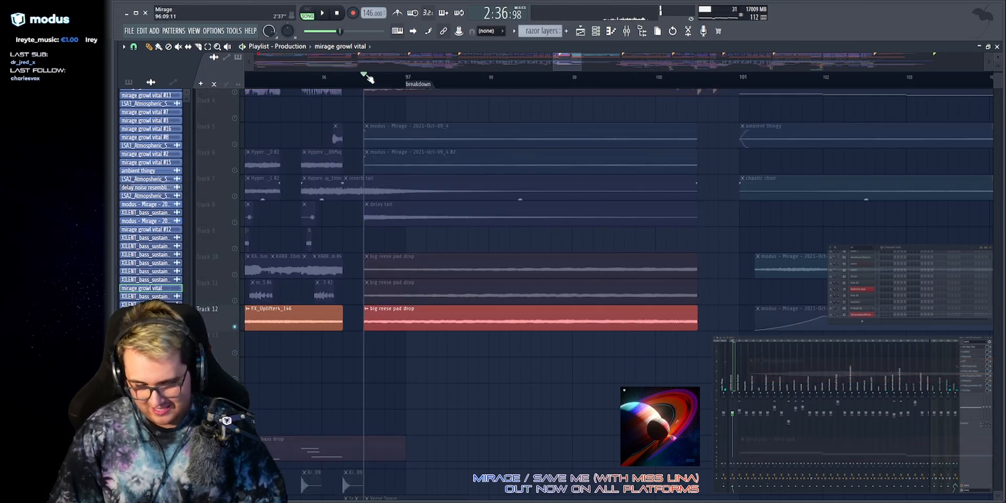
Play the big reese pad drop clips on Tracks 12, 11 and 10 one at a time, and inspect the clip's sample settings.
key(space)
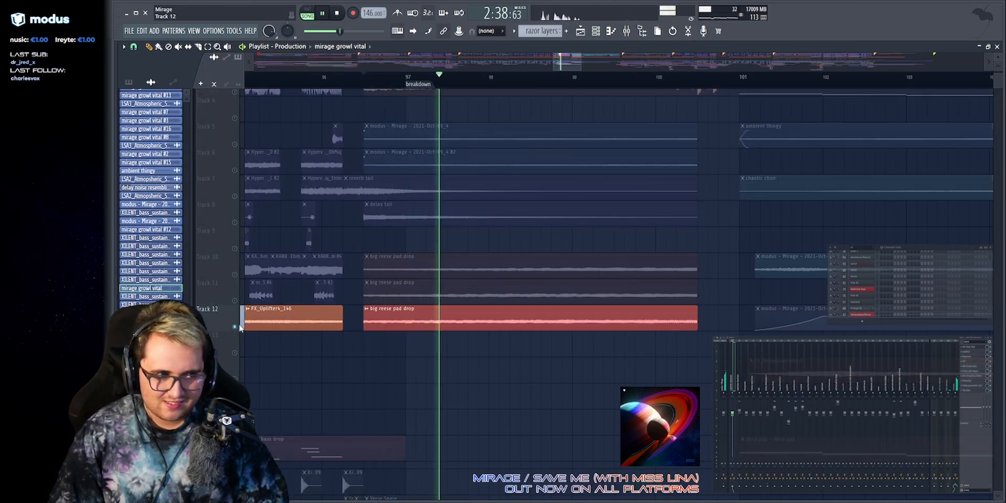
right_click(235, 301)
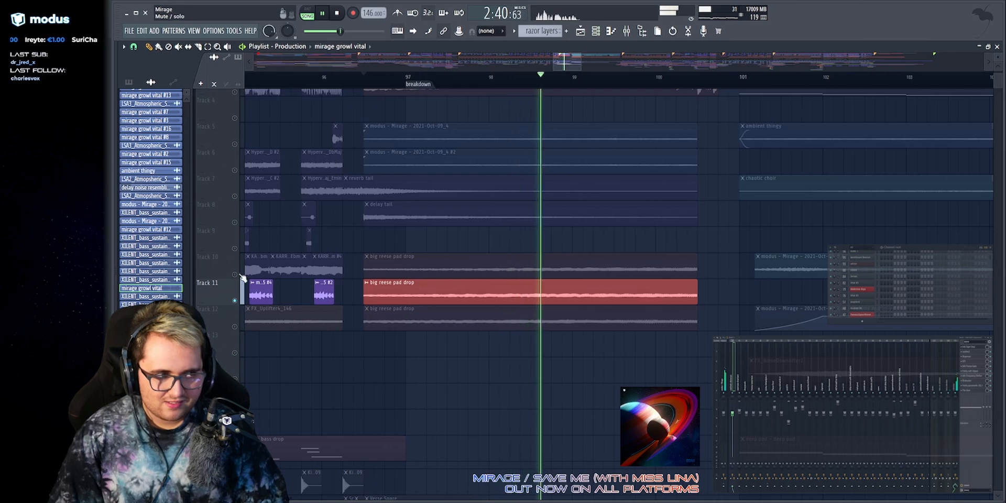
right_click(237, 275)
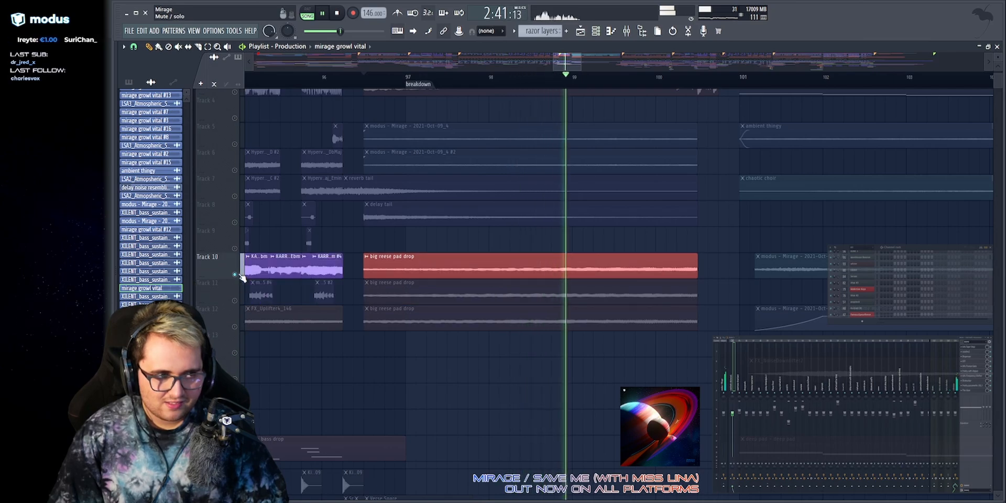
key(space)
double_click(523, 253)
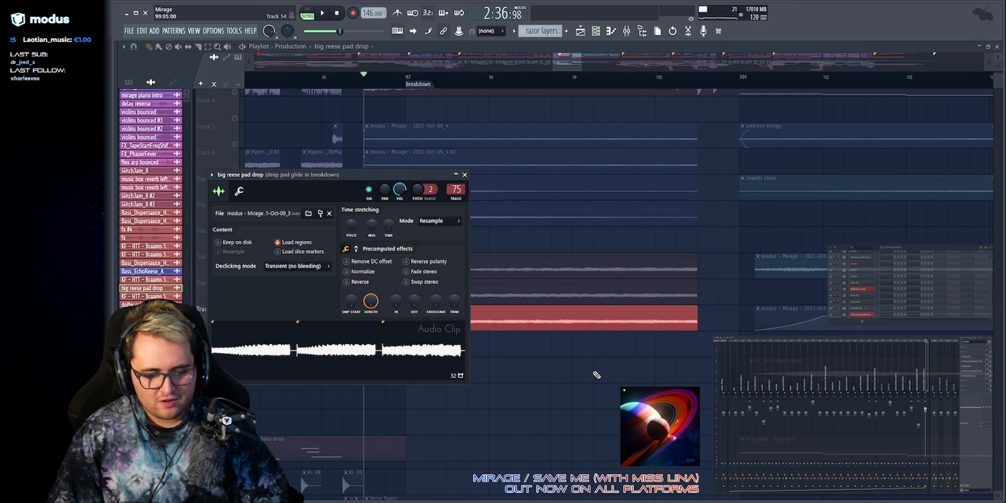
key(Escape)
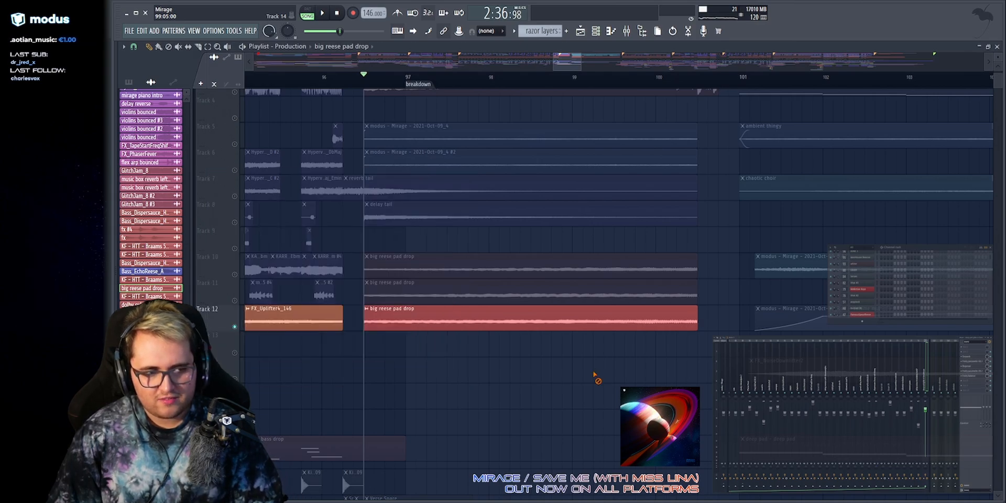
Enable Tracks 10 and 11 alongside Track 12 and play the three big reese pad drop layers together.
click(235, 274)
click(234, 301)
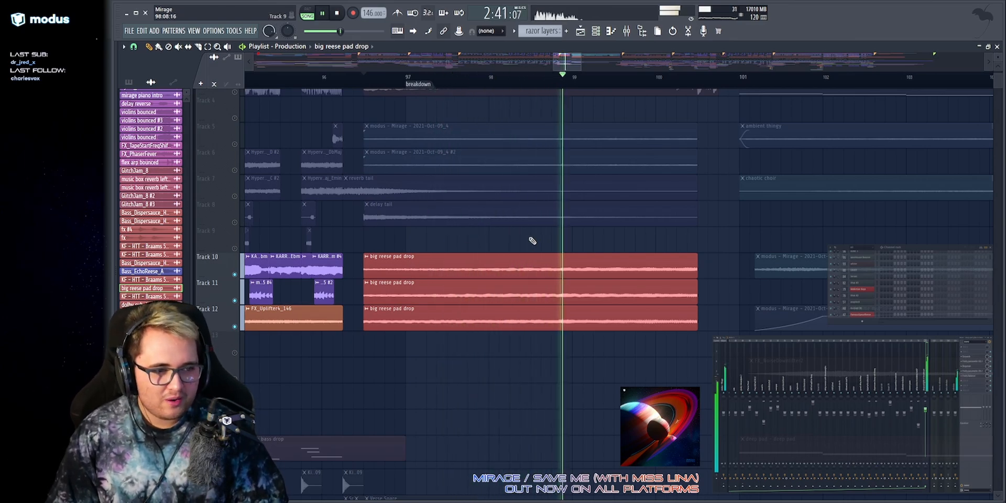
key(space)
Solo Track 8 and play its delay tail clip going into the breakdown.
right_click(235, 221)
key(space)
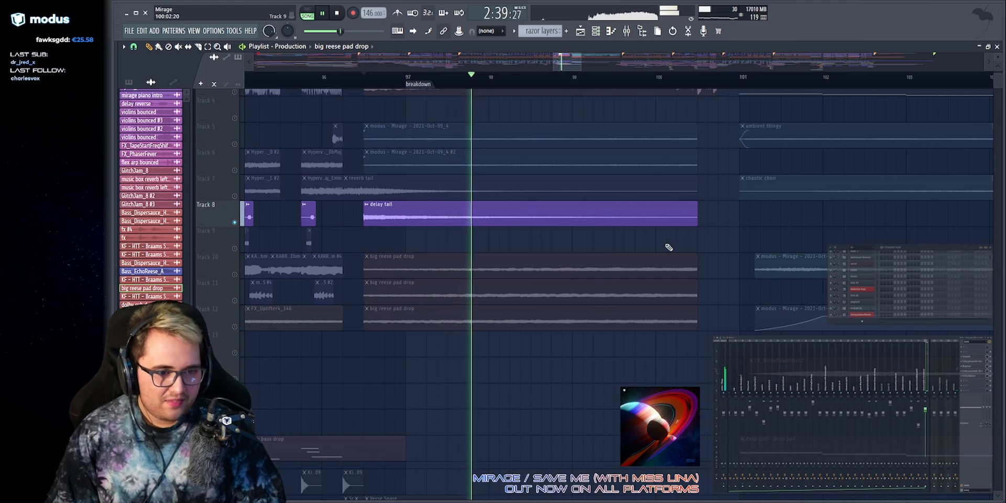
scroll(568, 61, down, 2)
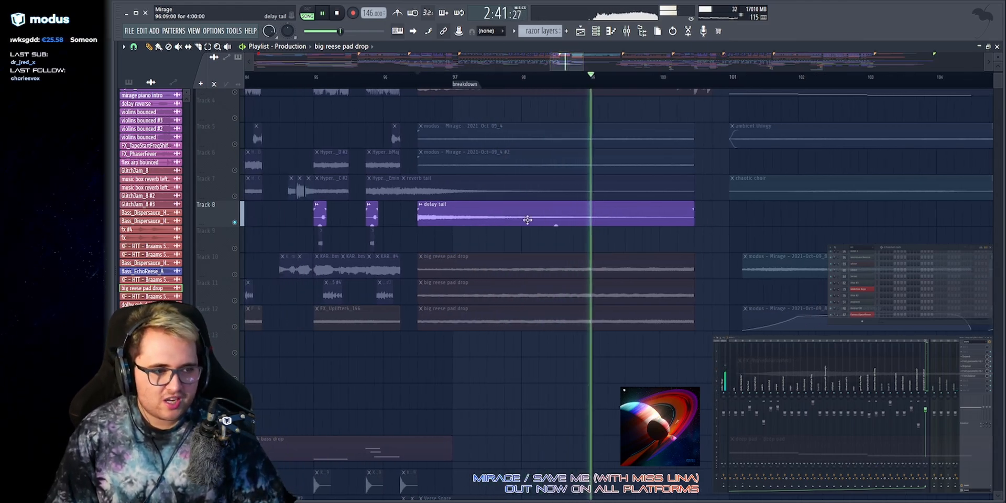
key(space)
Solo Track 7 to hear the reverb tail clip, and enable Track 8 to layer the delay tail with it.
right_click(235, 196)
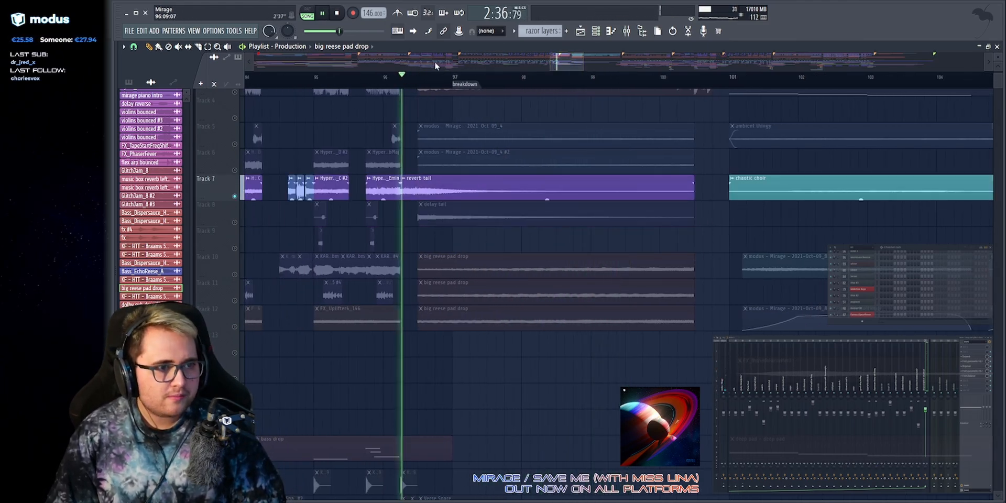
scroll(435, 61, up, 2)
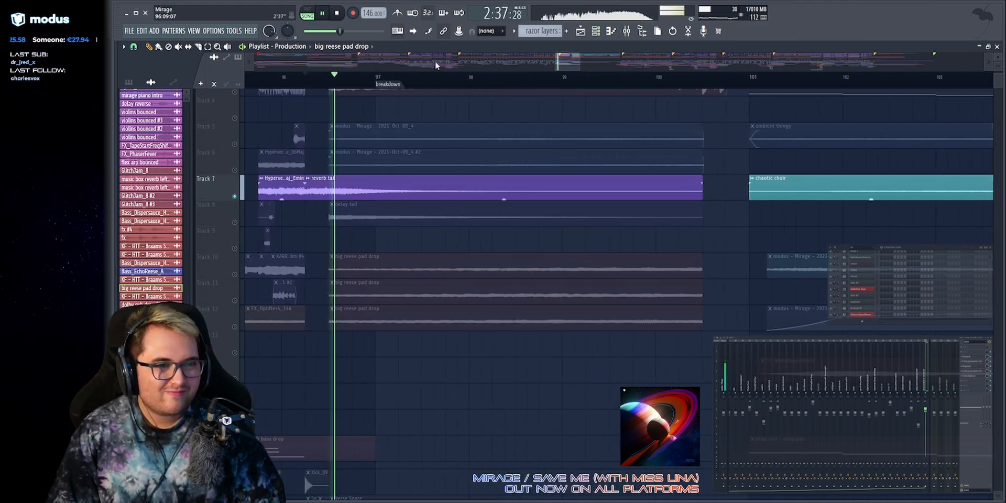
click(235, 223)
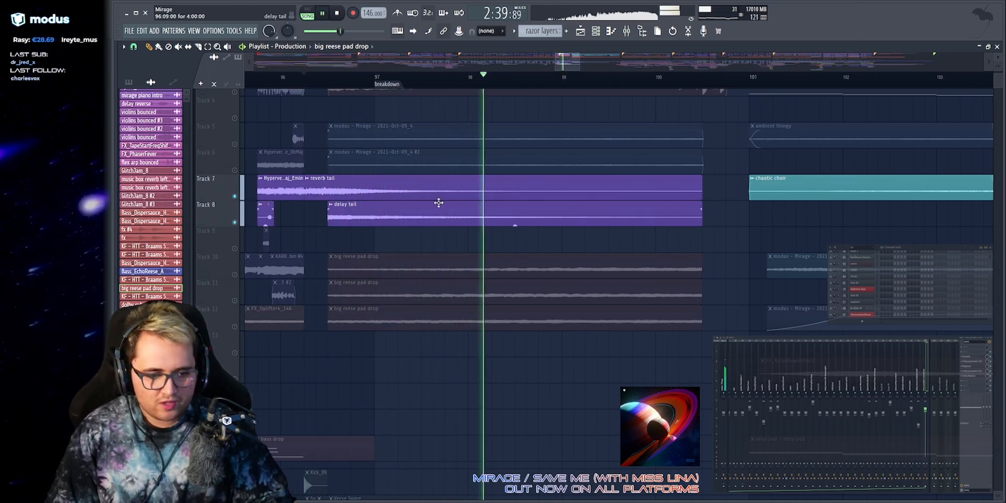
scroll(230, 234, up, 2)
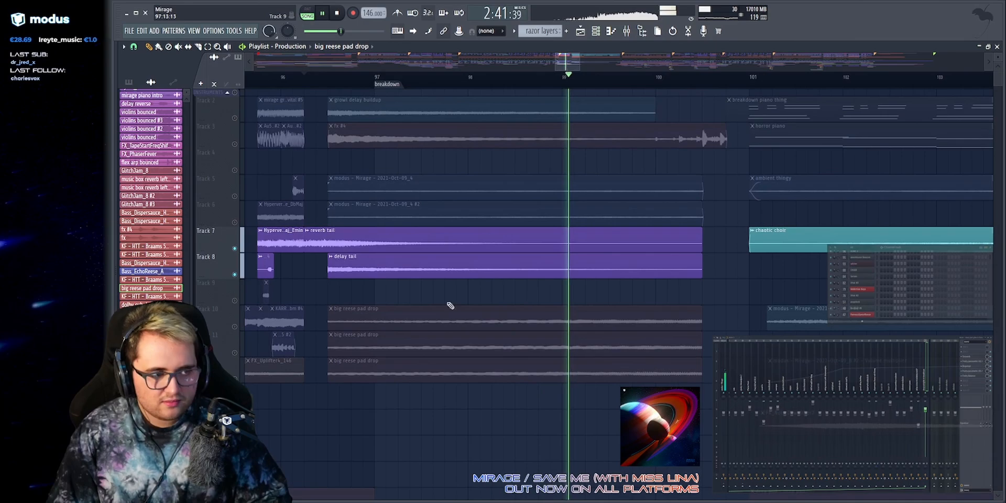
Play Tracks 5 and 6 alone to hear their two modus - Mirage - 2021-Oct-09_4 ambient clips, and stop playback.
click(235, 222)
click(235, 196)
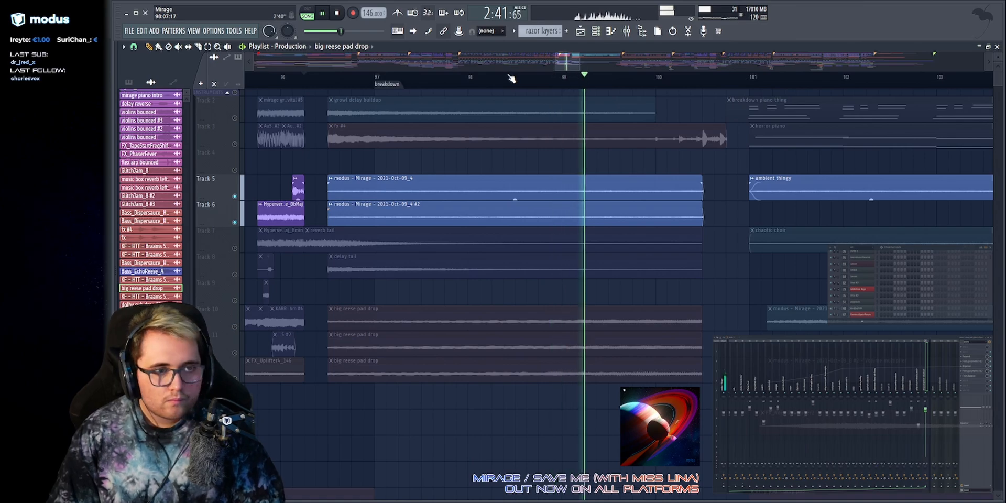
key(space)
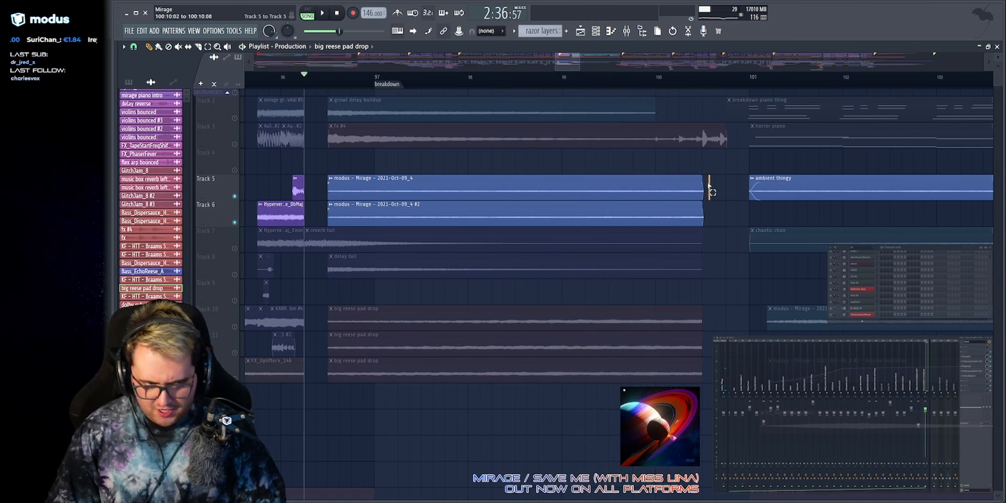
Open the modus - Mirage - 2021-Oct-09_4 clip's settings and view the effect in slot 2 of its mixer track.
drag(709, 186, 650, 209)
ctrl+click(631, 171)
double_click(627, 181)
key(space)
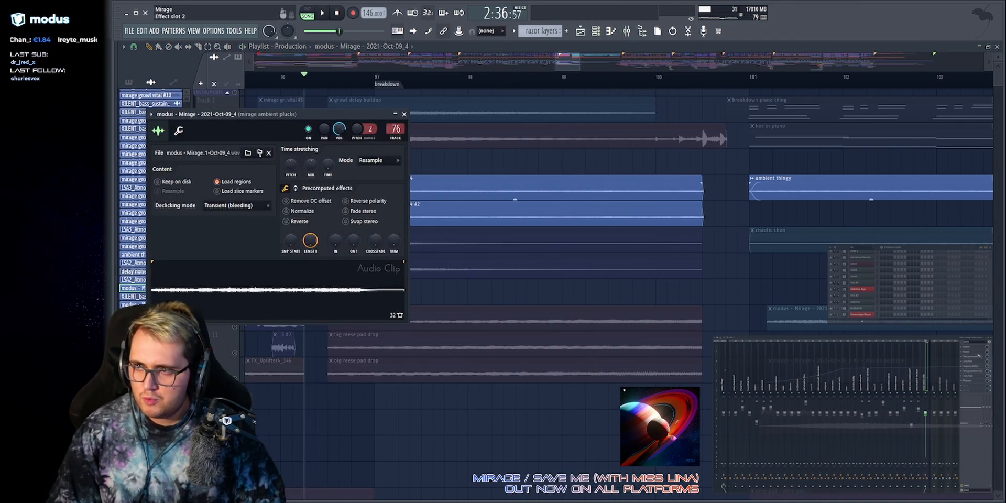
click(979, 353)
drag(639, 102, 621, 106)
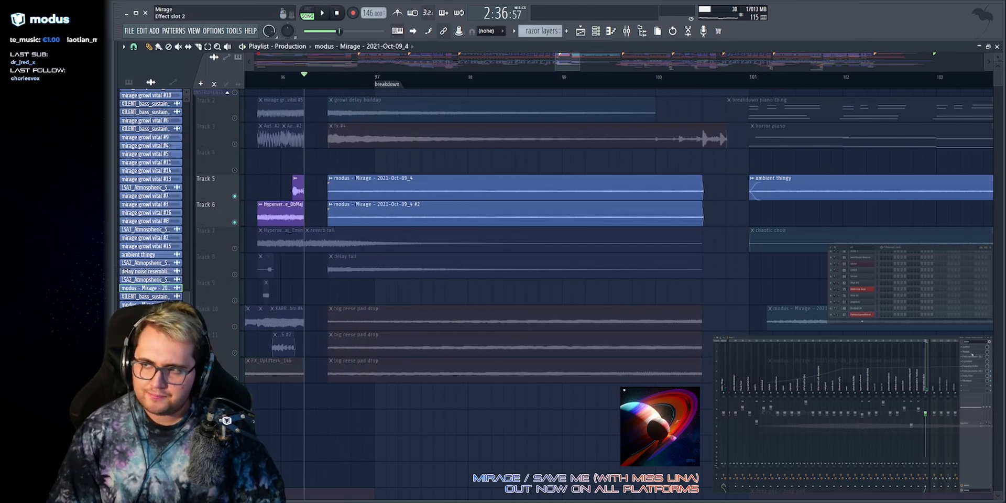
Inspect the Moodal and Crystallizer effects on the mirage ambient plucks mixer track, closing each one.
click(969, 368)
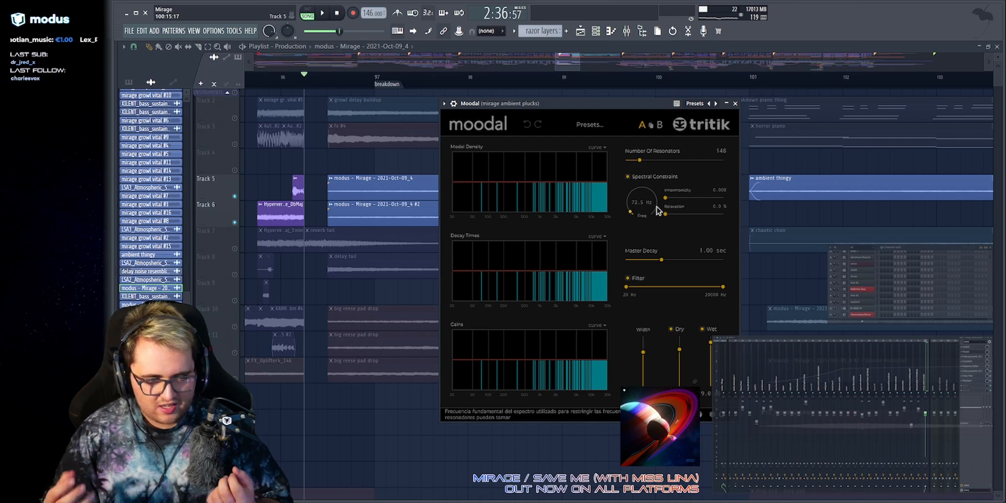
click(735, 103)
key(space)
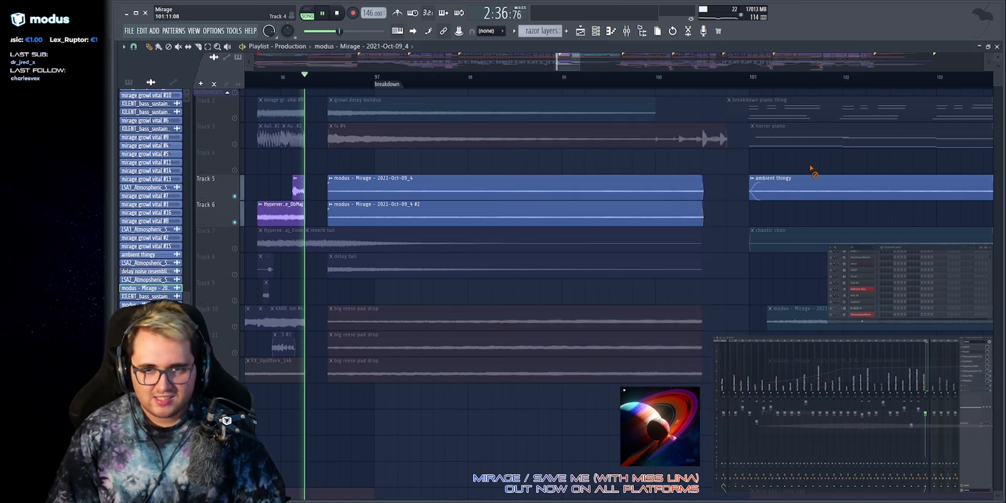
key(space)
click(969, 362)
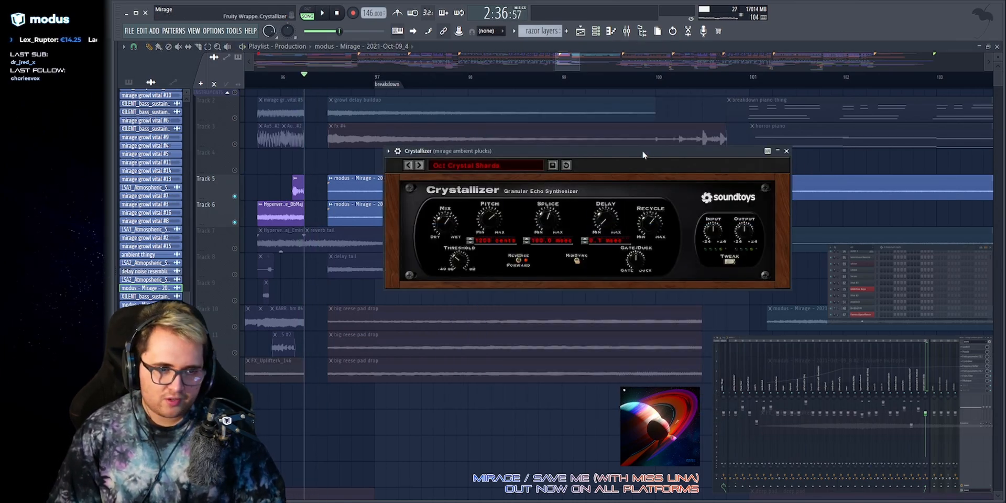
click(786, 151)
Inspect the Frequency Shifter settings on the mirage ambient plucks mixer track and close the effect.
click(968, 366)
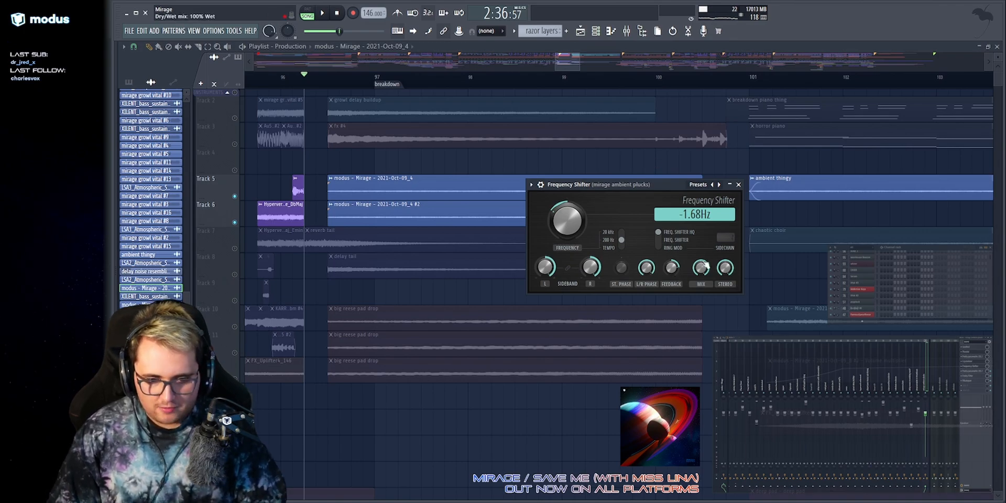
key(Escape)
key(space)
key(space)
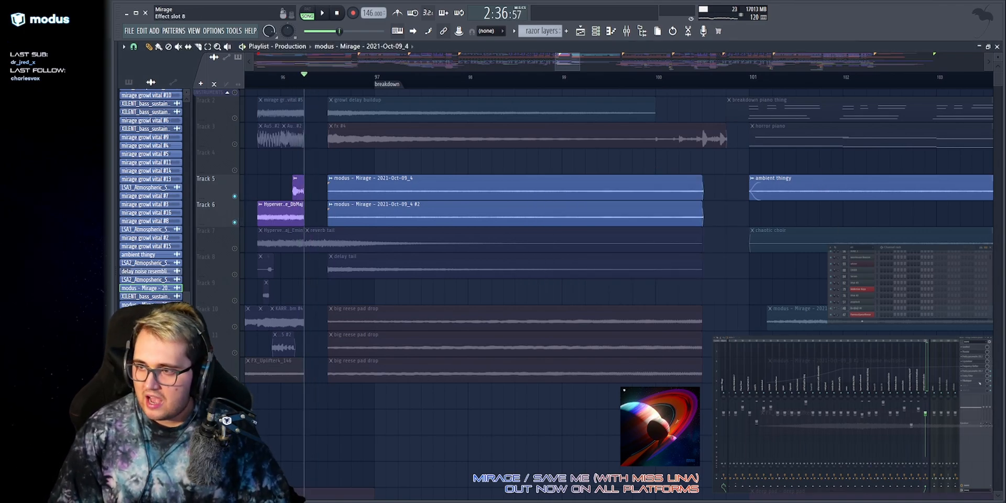
View the effect in slot 8 of the ambient plucks track, and play the soloed ambient layers through the breakdown.
click(971, 381)
key(space)
key(Escape)
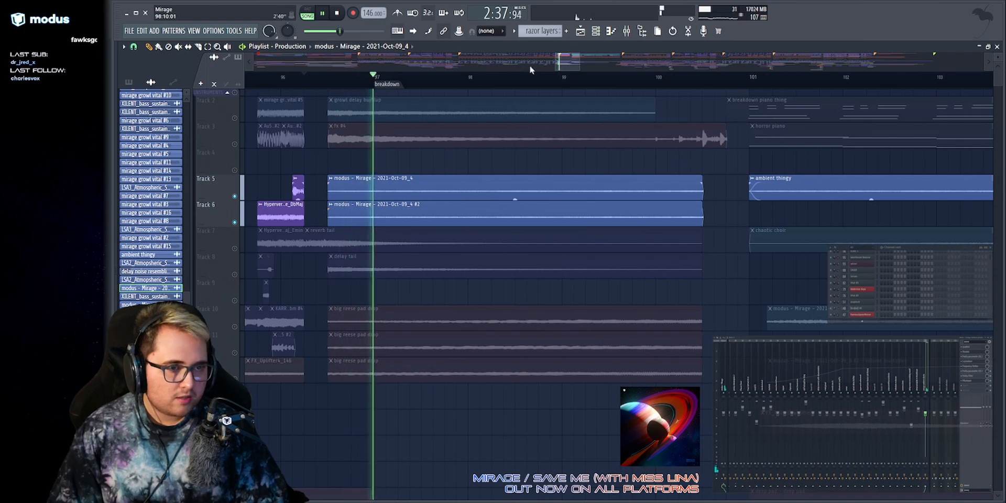
drag(556, 61, 557, 61)
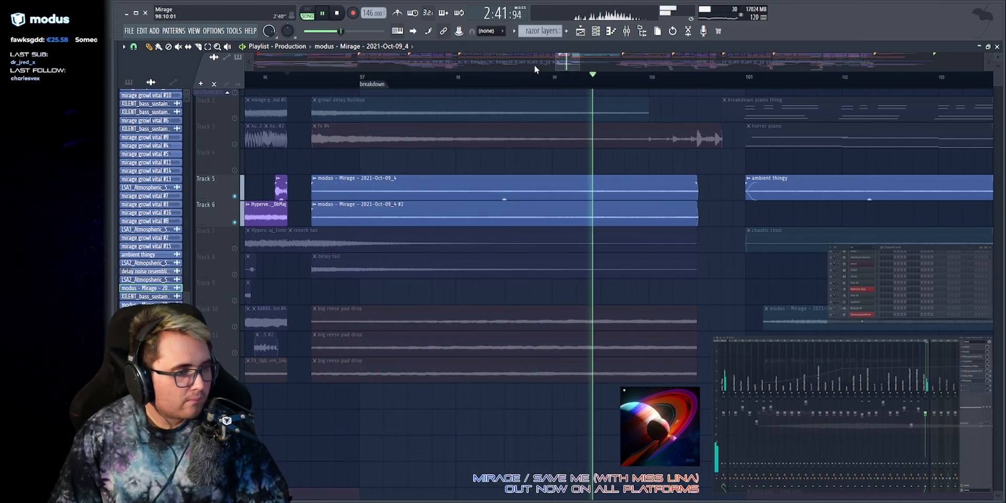
key(space)
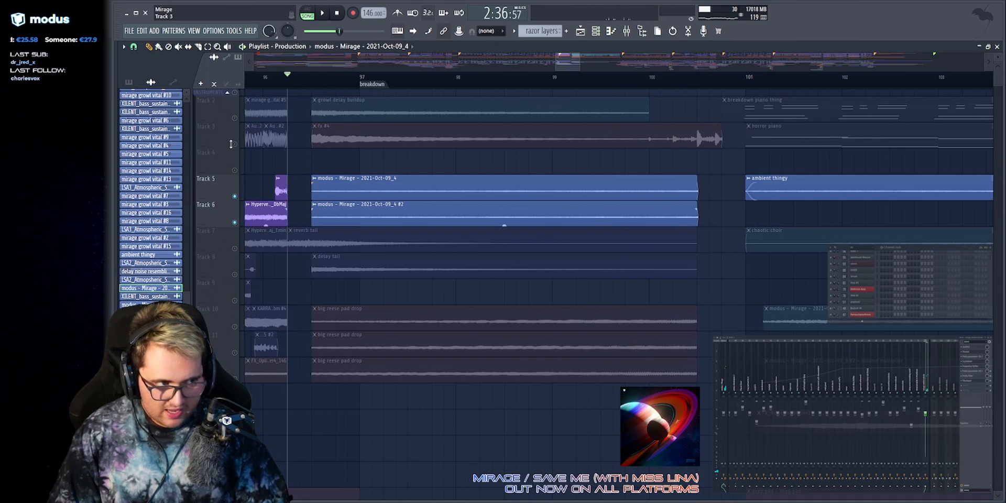
Solo Track 3 and play its fx #4 clip, skipping ahead to just before bar 100 for the ending hits.
right_click(234, 144)
key(space)
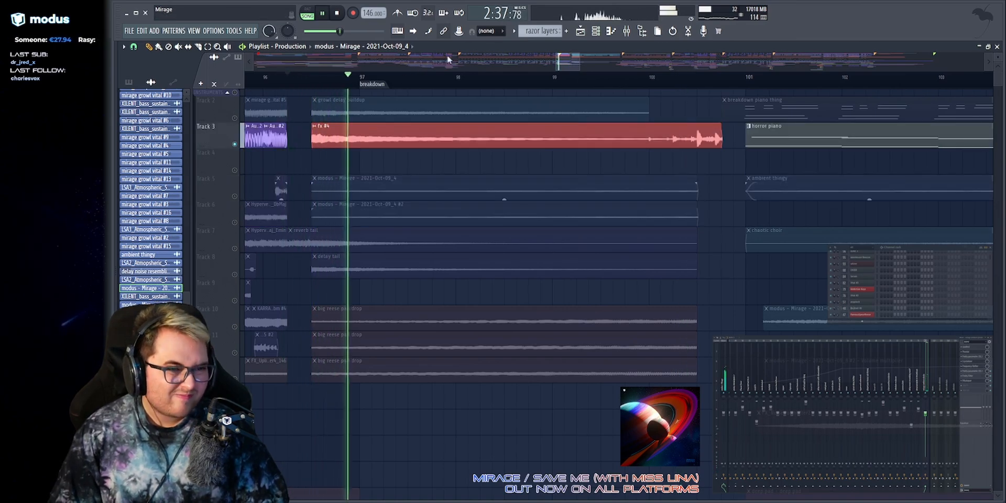
click(629, 81)
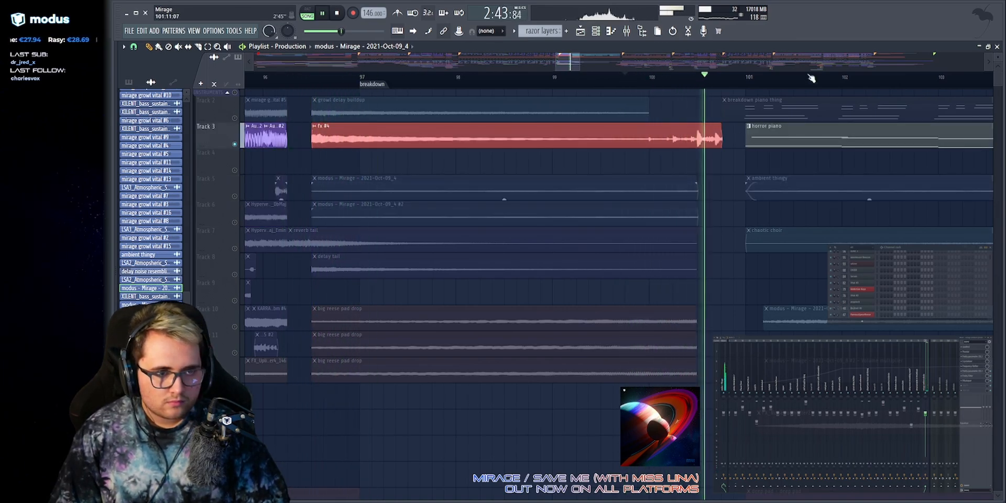
key(space)
Solo Track 2 and play the growl delay buildup clip from its start between bars 96 and 97.
right_click(234, 118)
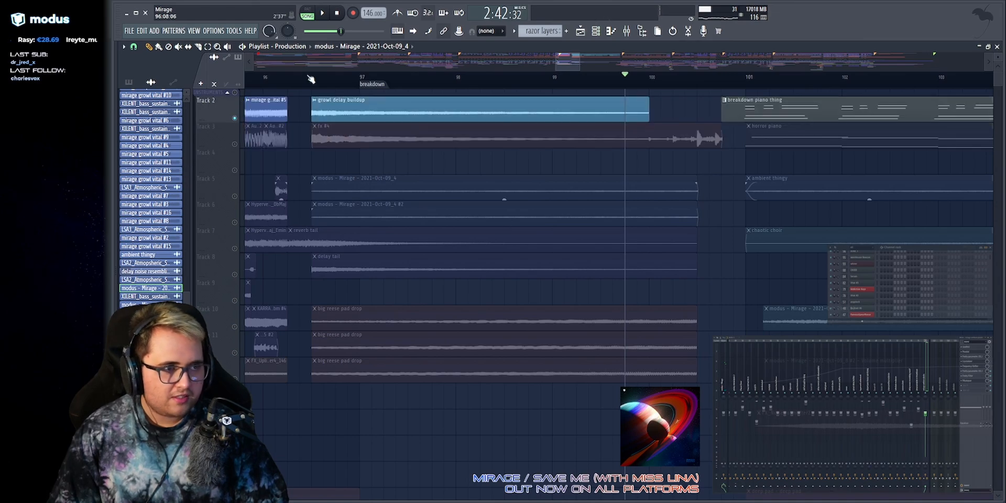
click(310, 80)
key(space)
scroll(305, 116, down, 1)
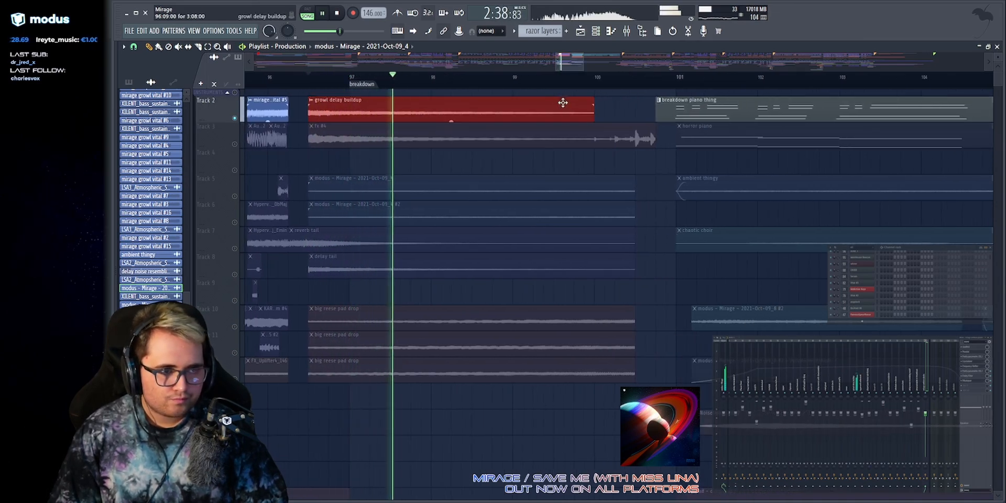
drag(575, 61, 581, 64)
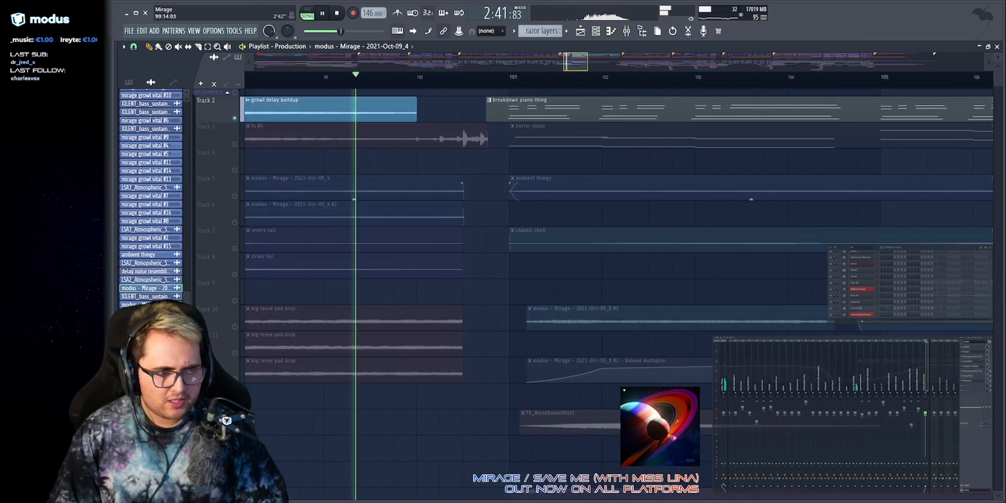
key(space)
Enable Track 3 alongside Track 2 and play from around bar 100 into the breakdown piano thing and horror piano patterns.
click(235, 144)
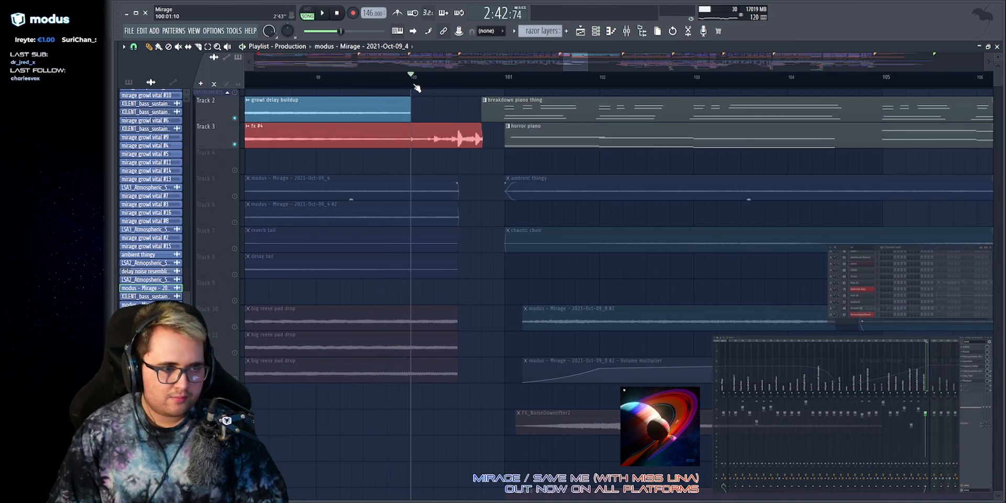
key(space)
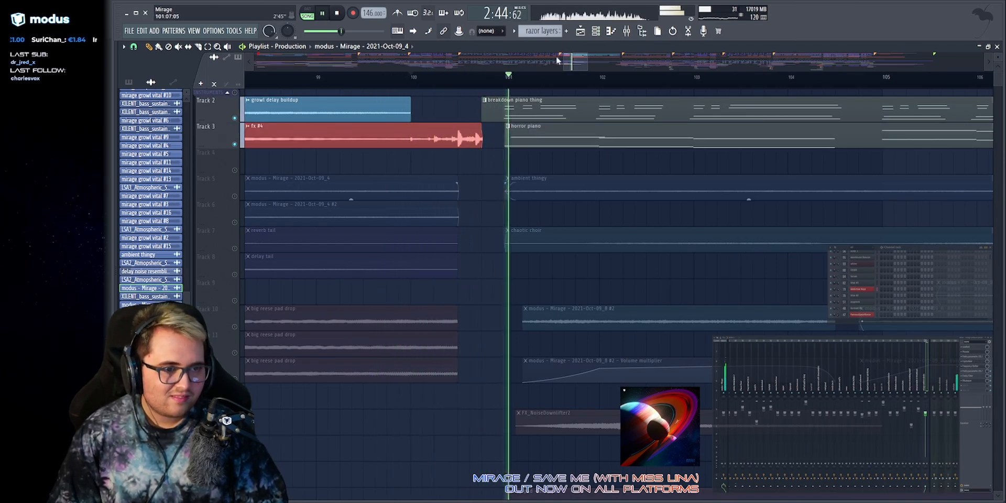
drag(575, 62, 594, 57)
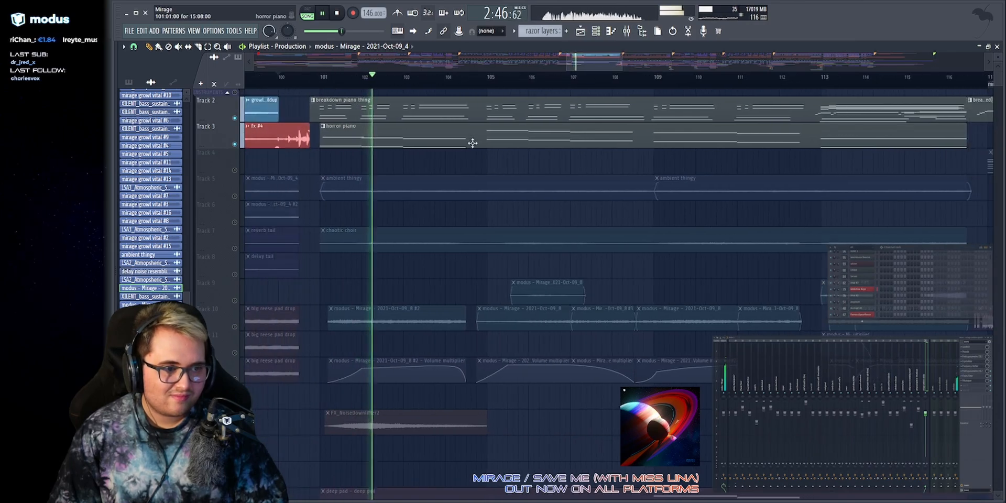
Select the horror piano pattern, stop playback, solo Track 3 and place the playhead just before bar 101.
click(473, 143)
drag(326, 140, 408, 133)
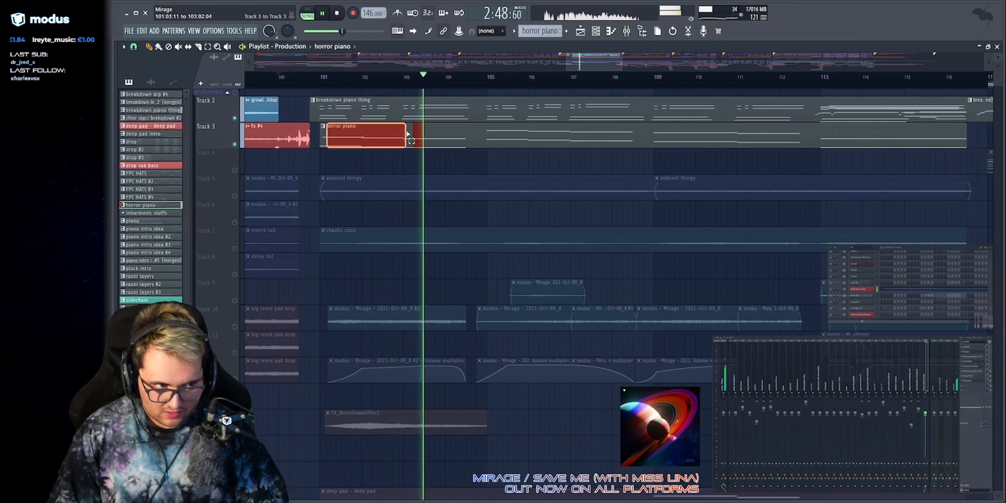
key(space)
right_click(235, 145)
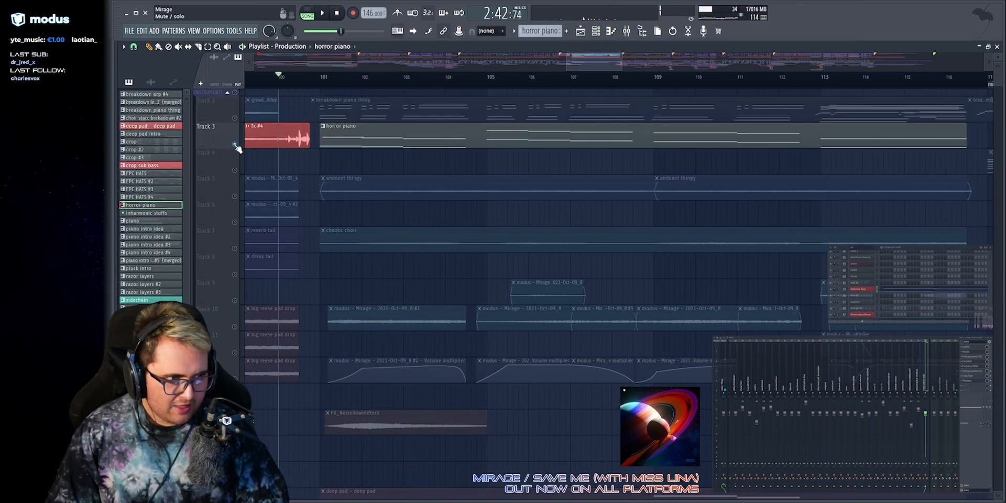
click(315, 77)
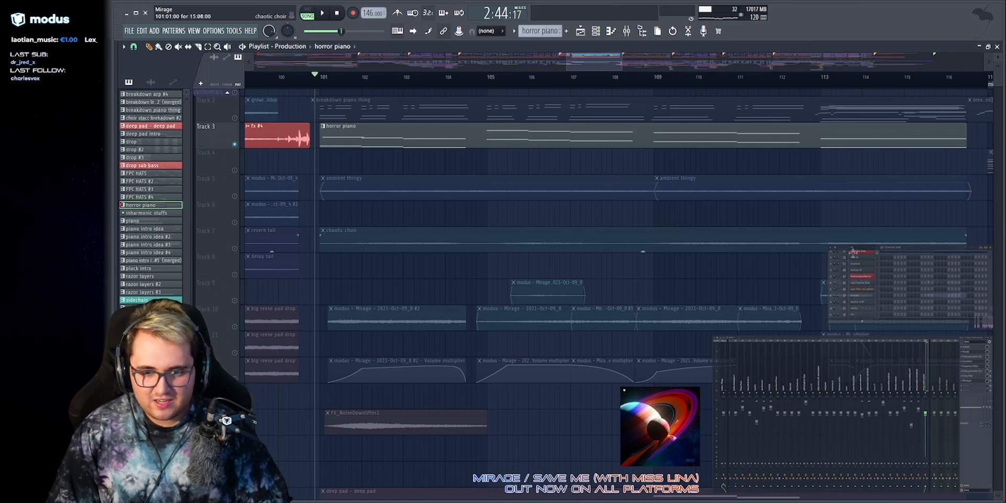
Open the horror piano notes and their Addictive Keys instrument with the Prepared Horror preset, and play the pattern.
click(912, 294)
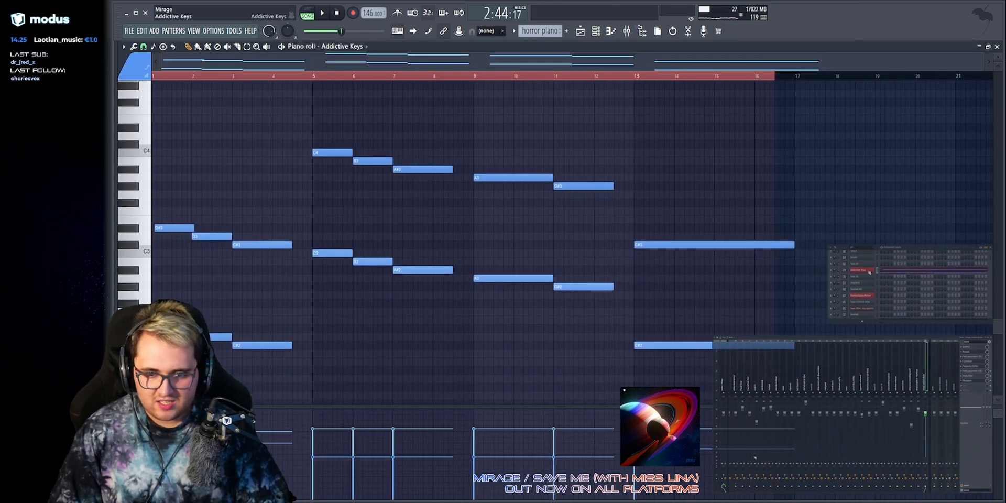
click(870, 271)
click(486, 436)
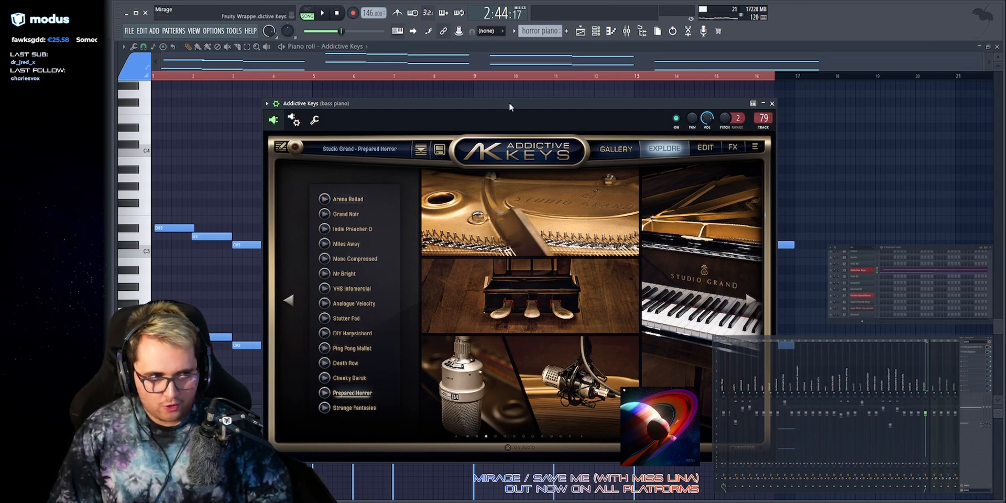
key(space)
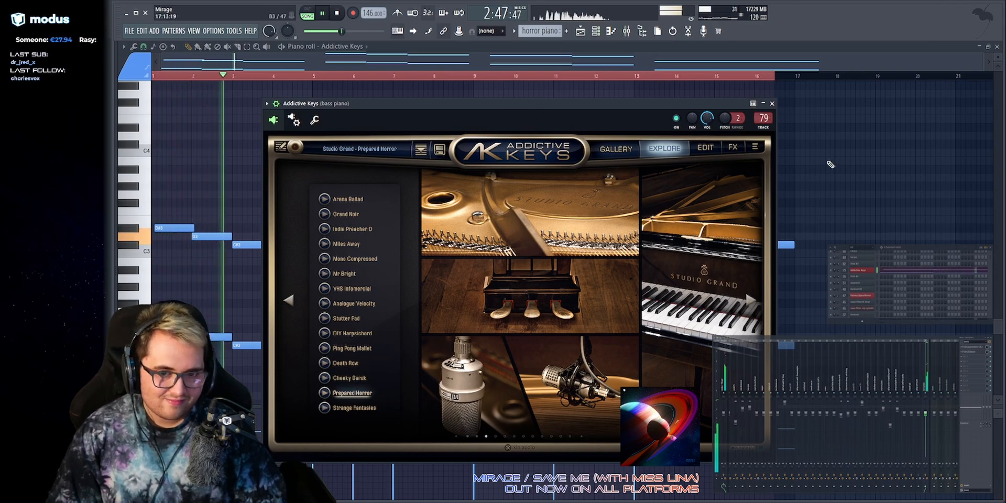
key(Escape)
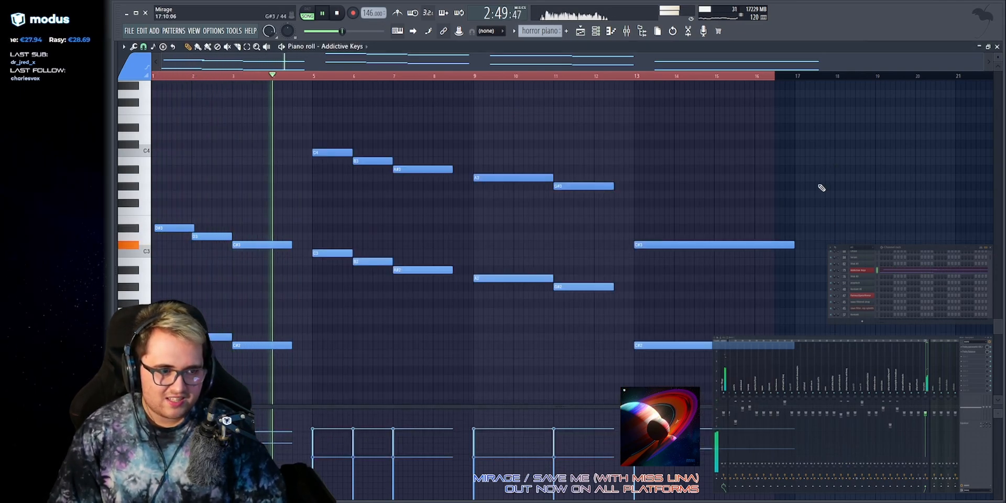
Return to the playlist and play the breakdown piano thing and horror piano patterns together from just before bar 101.
key(space)
key(F5)
key(space)
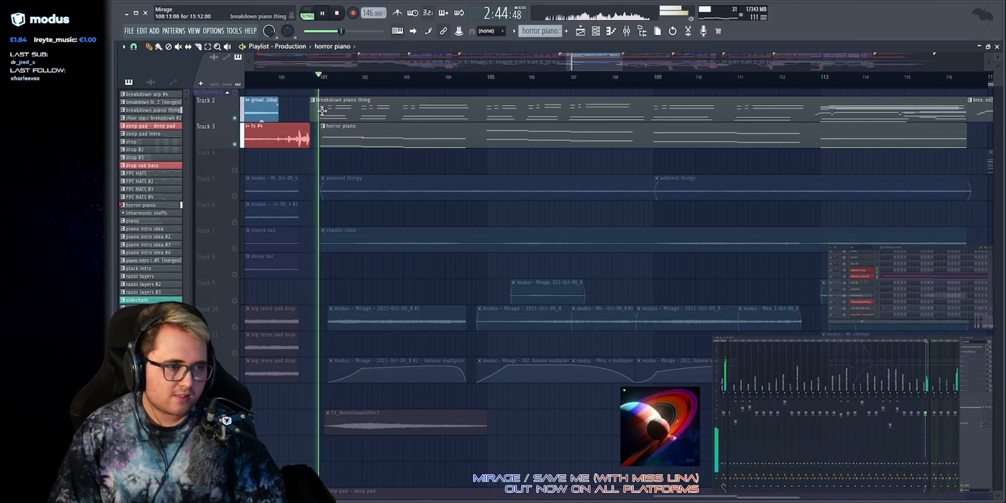
scroll(344, 68, up, 1)
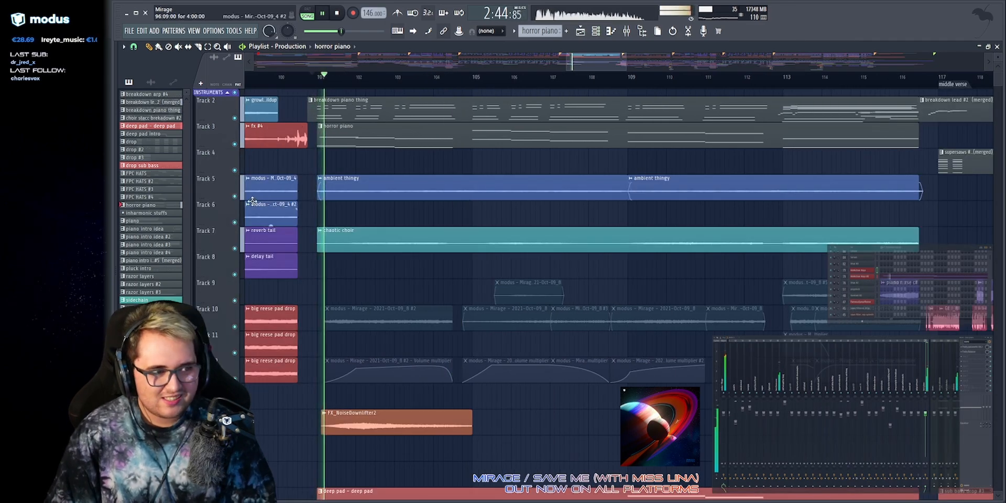
Solo Track 5 and play the ambient thingy clips from just before bar 101.
key(space)
right_click(234, 197)
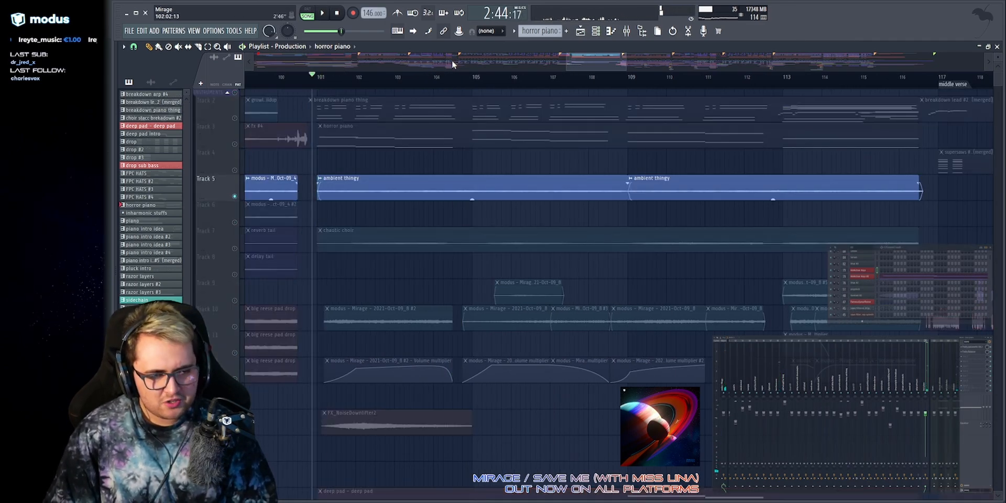
key(space)
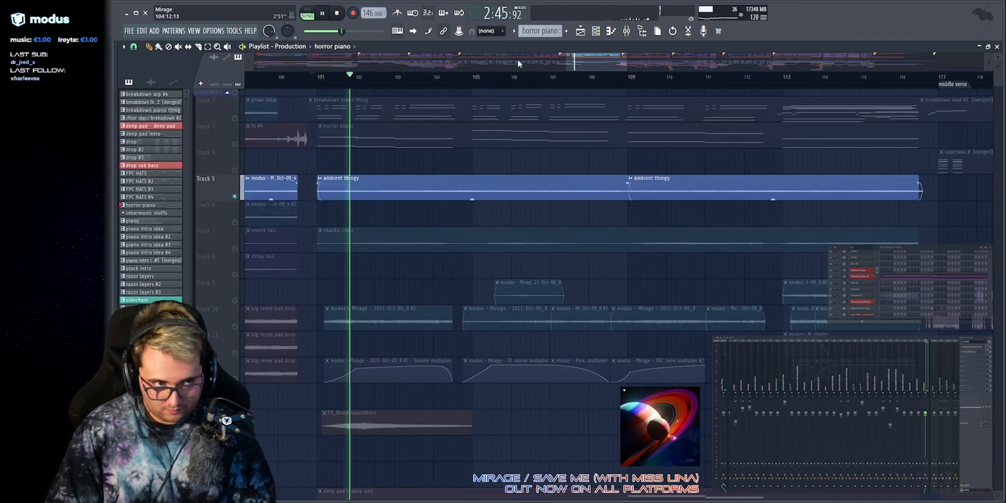
drag(568, 63, 547, 62)
drag(455, 177, 358, 191)
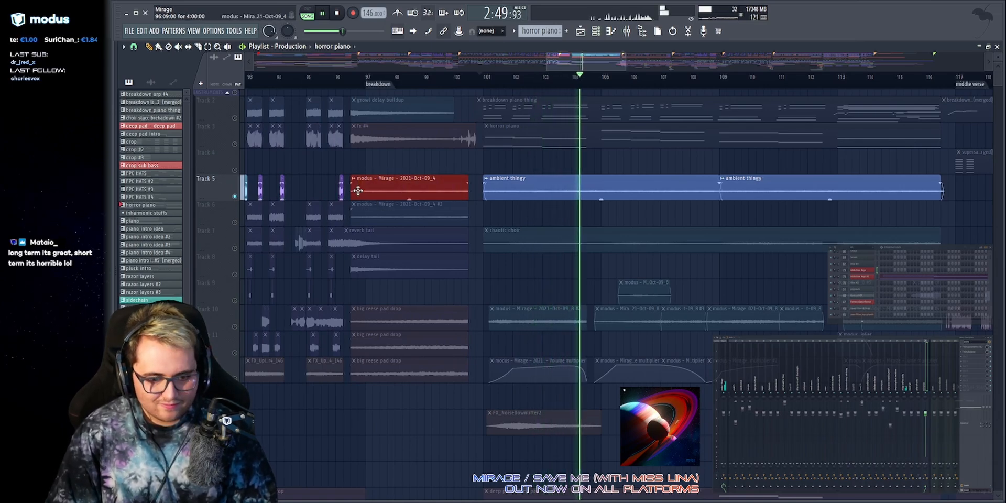
Solo Track 7, play the chaotic choir clip from just before bar 101 and inspect its audio clip settings.
ctrl+click(384, 161)
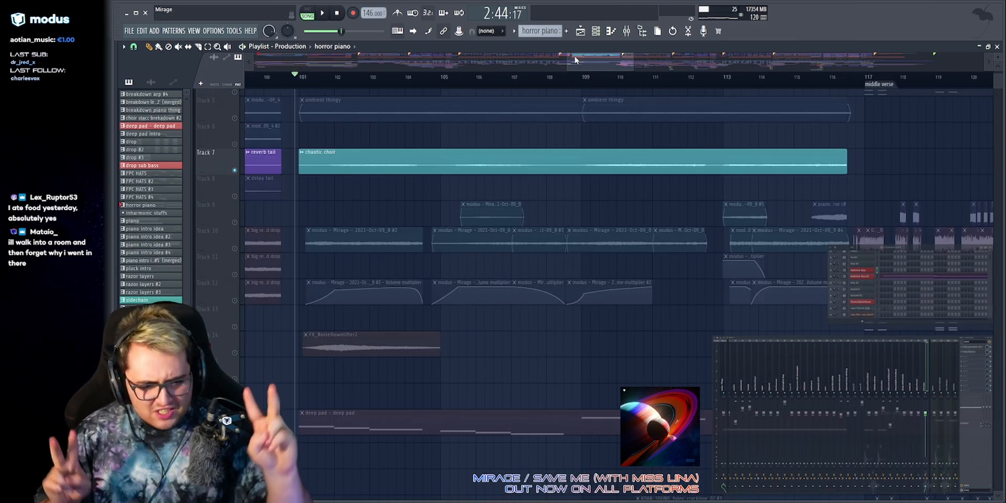
key(space)
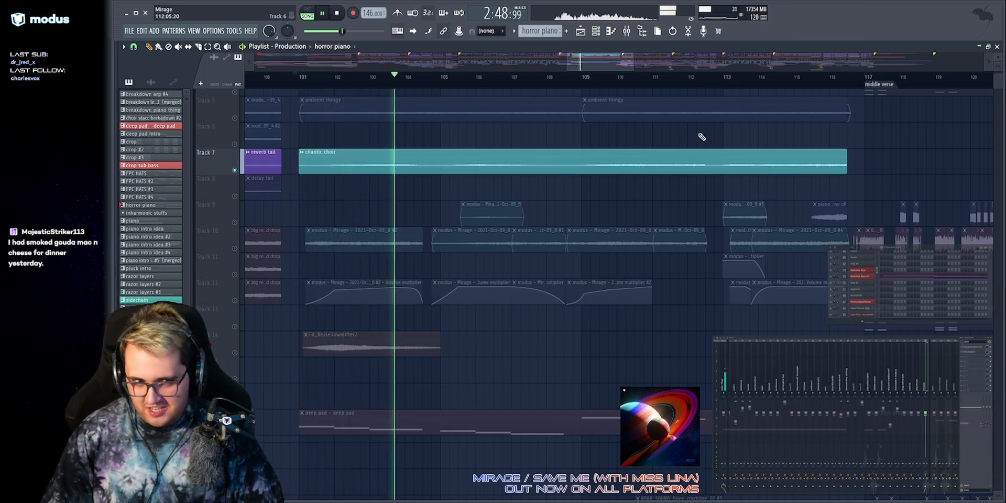
double_click(730, 165)
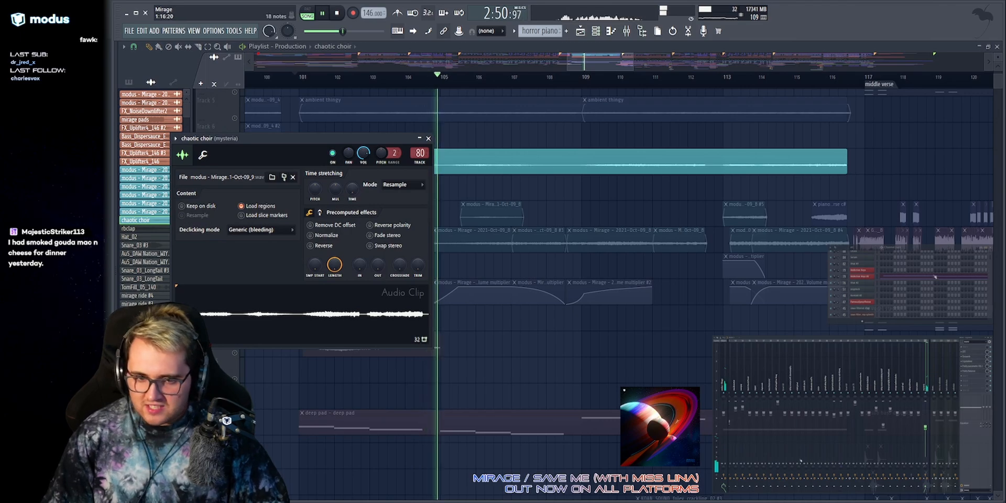
scroll(864, 261, up, 3)
key(Escape)
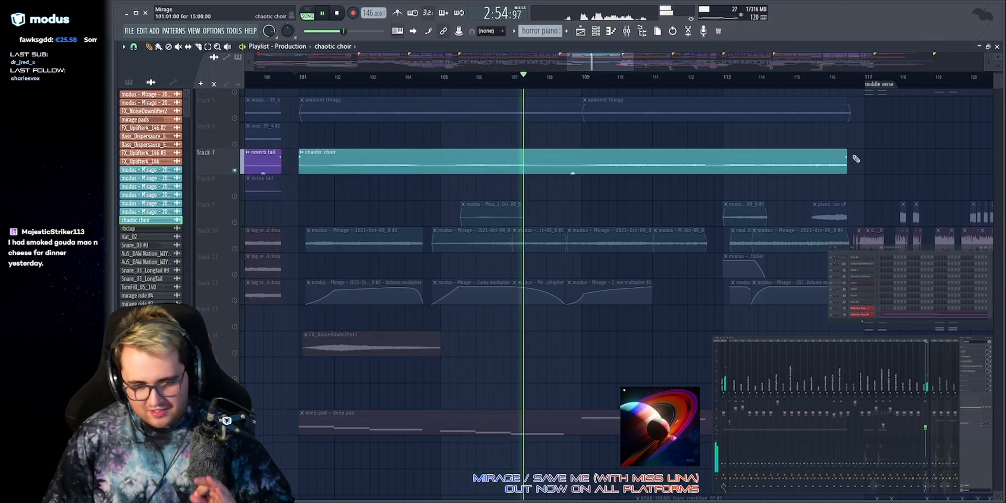
Stop playback and load Mysteria.nki from the Mysteria library into a new Kontakt instance.
key(space)
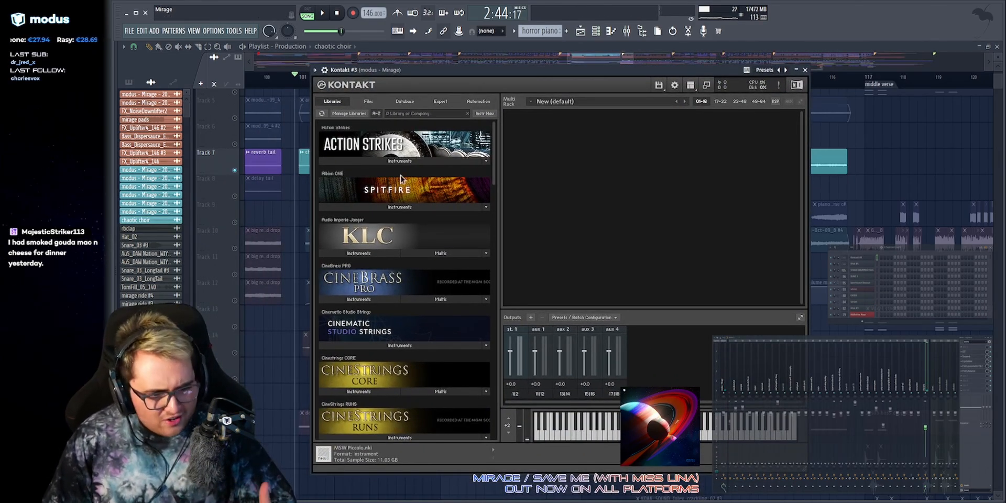
scroll(426, 182, down, 5)
scroll(427, 182, down, 6)
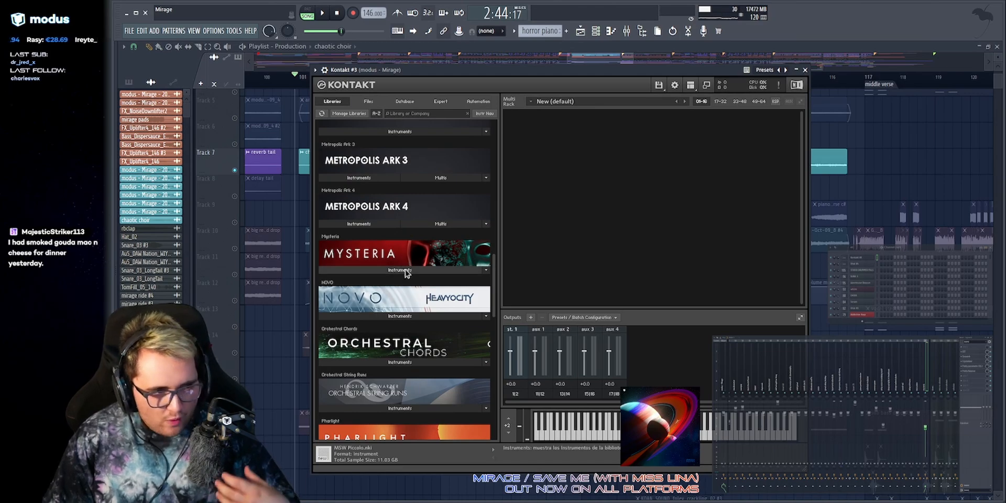
click(400, 269)
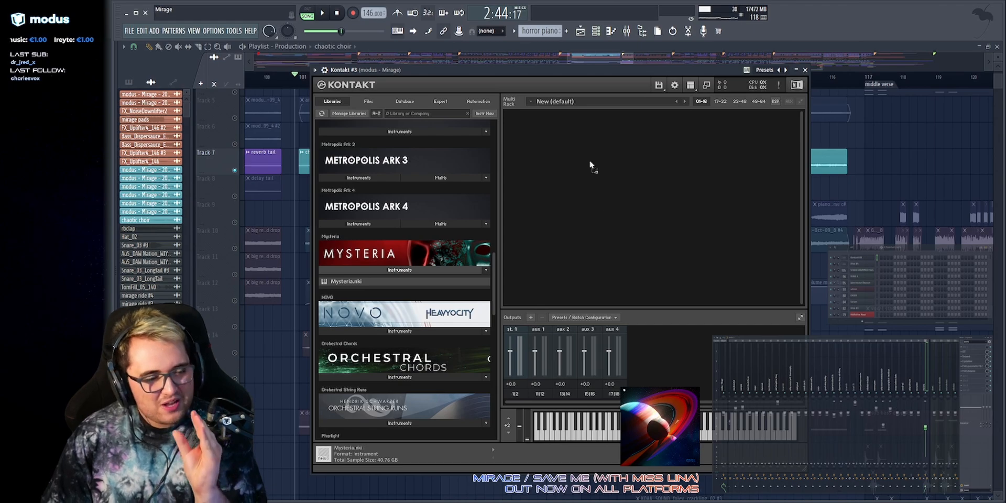
drag(607, 199, 606, 199)
drag(743, 70, 620, 68)
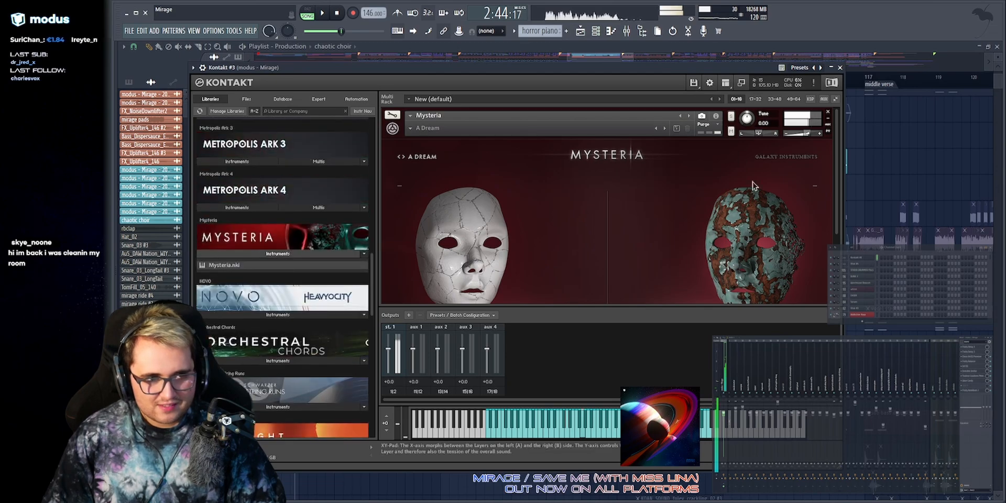
Examine Mysteria's mask interface and browse its Main Presets list.
scroll(638, 231, down, 3)
scroll(633, 234, up, 3)
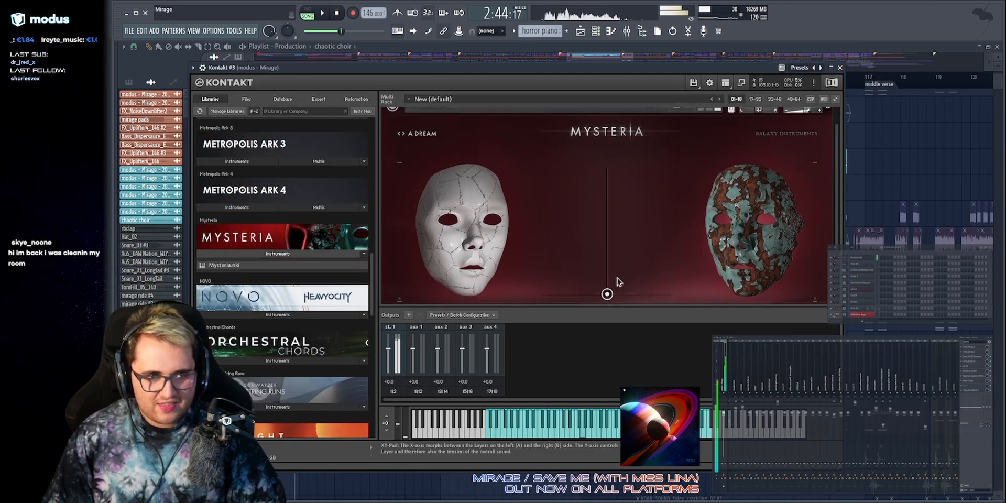
scroll(527, 199, up, 1)
click(414, 153)
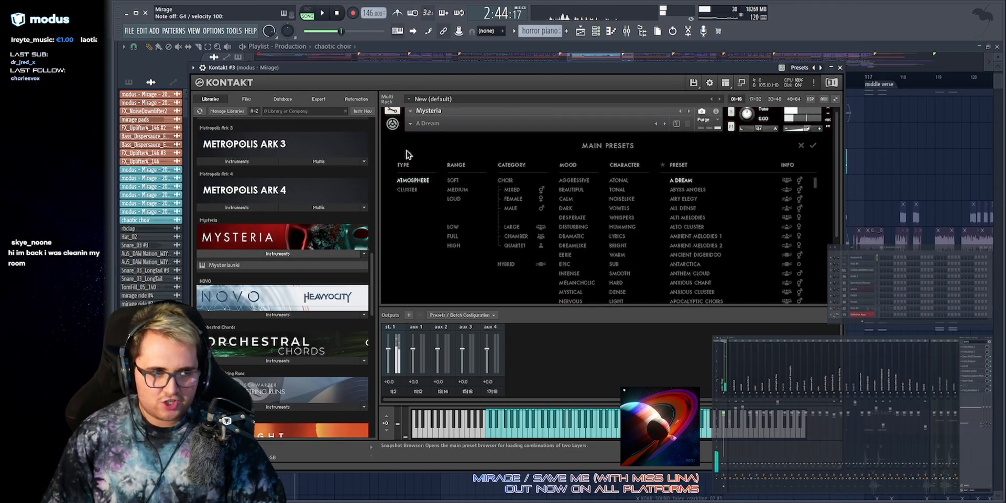
scroll(765, 187, up, 1)
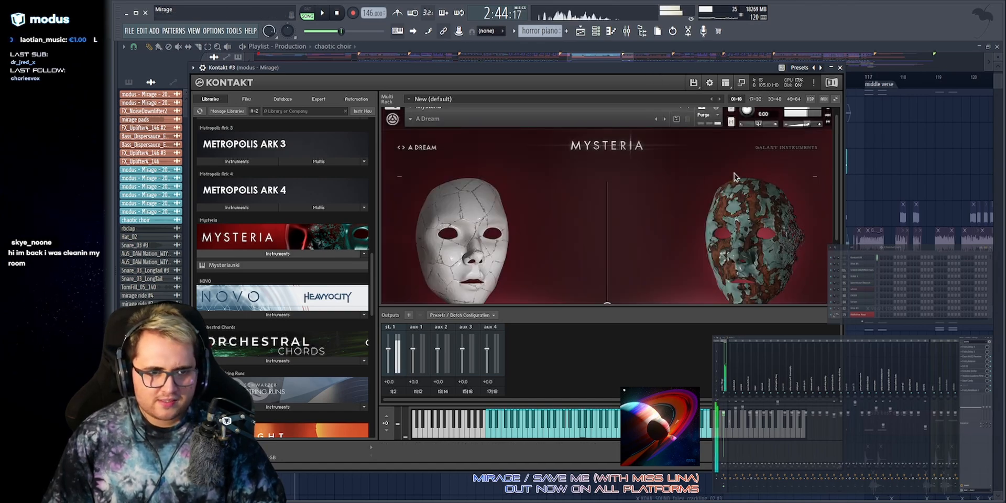
Audition the morph between the A Dream and Specters layers on Mysteria's XY pad, and undo adding the Kontakt instance.
scroll(697, 199, down, 2)
scroll(657, 213, up, 1)
scroll(605, 267, down, 1)
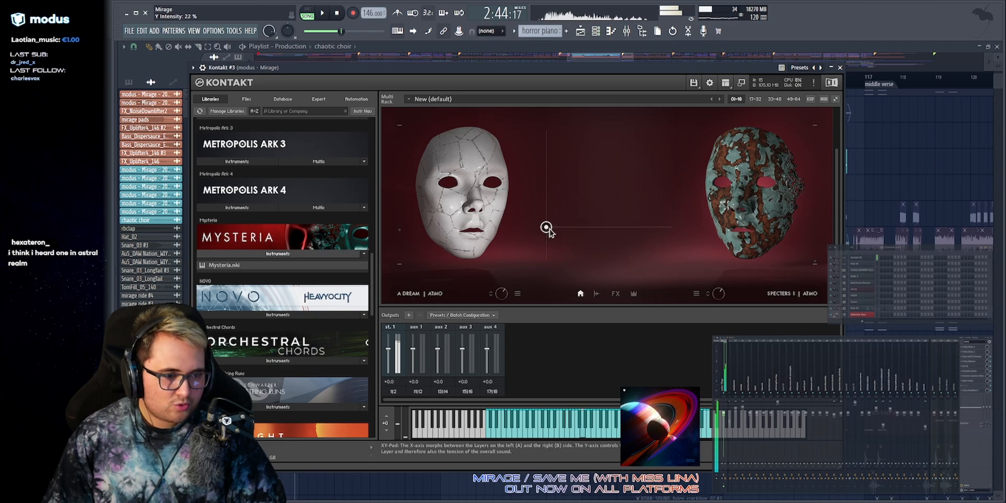
drag(593, 257, 605, 246)
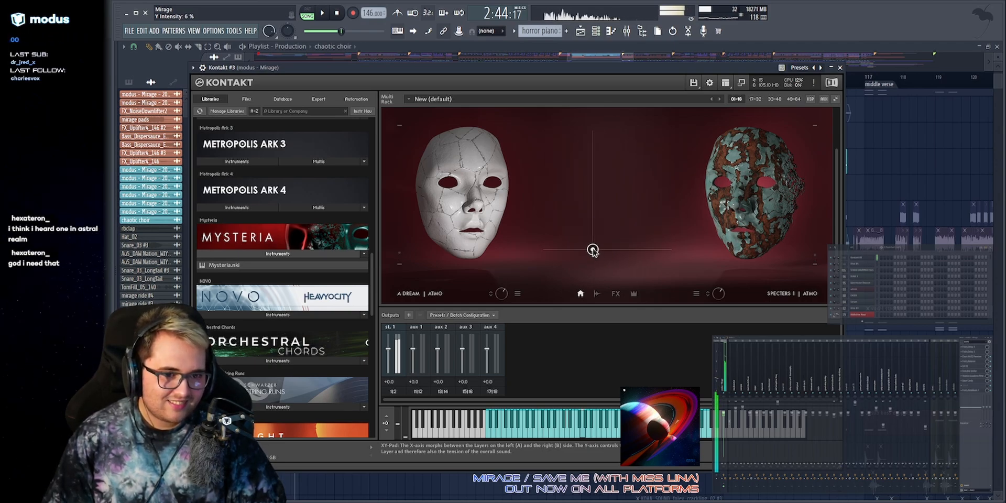
drag(582, 241, 581, 239)
scroll(751, 245, down, 1)
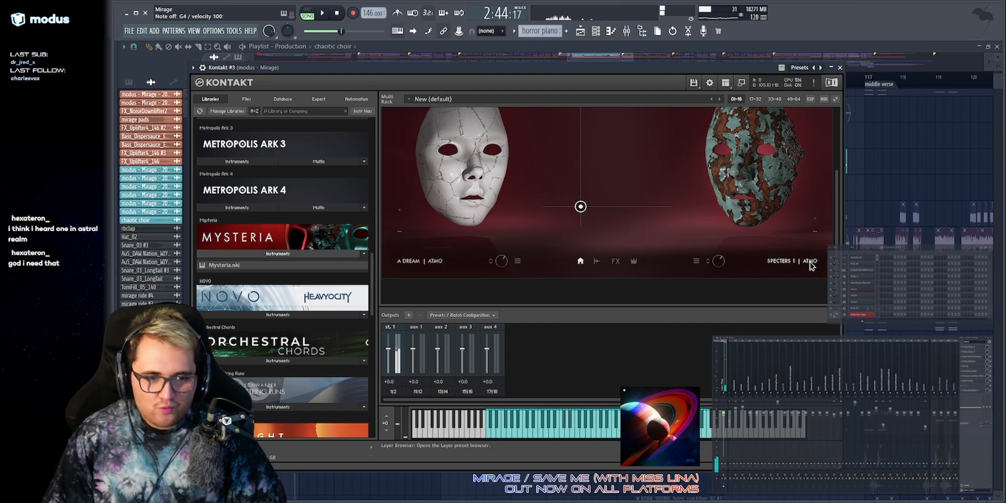
scroll(796, 258, up, 1)
scroll(762, 237, up, 2)
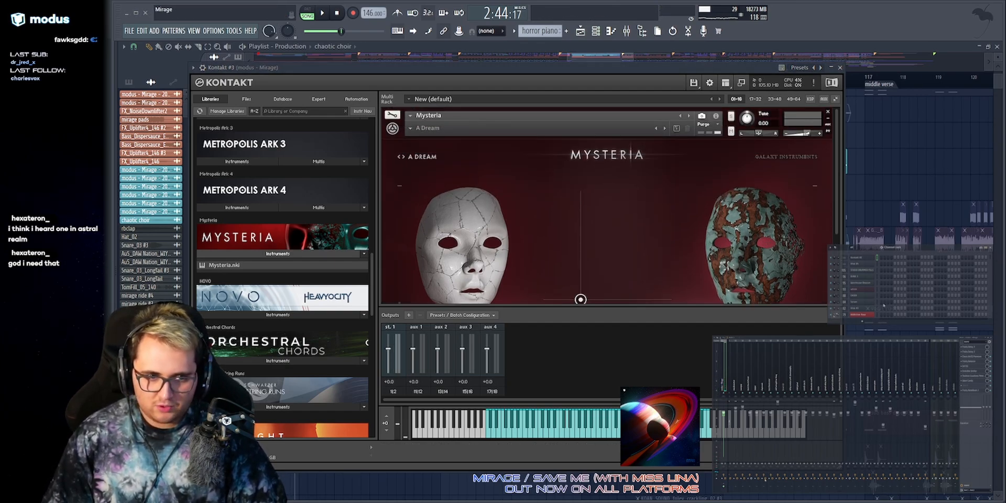
key(ctrl+z)
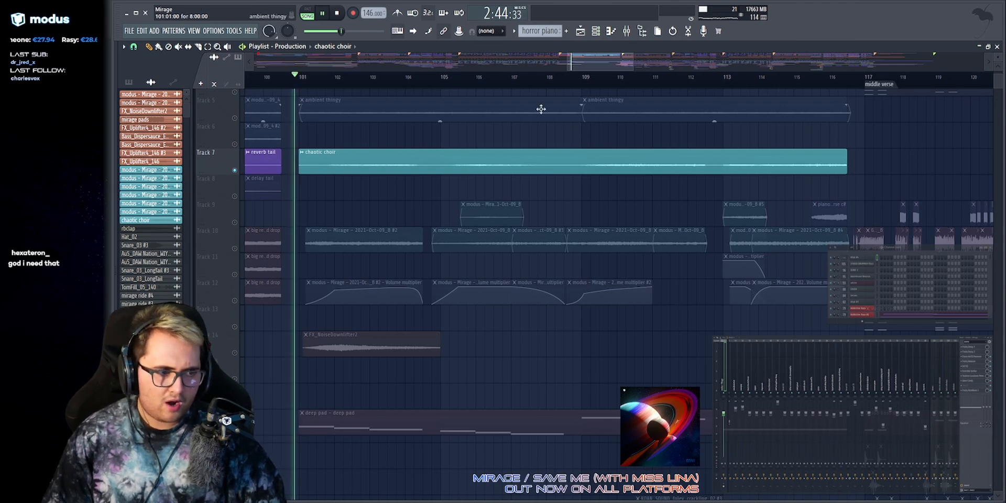
Isolate Tracks 9, 10 and 12 and unmute their modus - Mirage audio and volume multiplier clips between bars 101 and 117.
ctrl+click(234, 248)
click(234, 223)
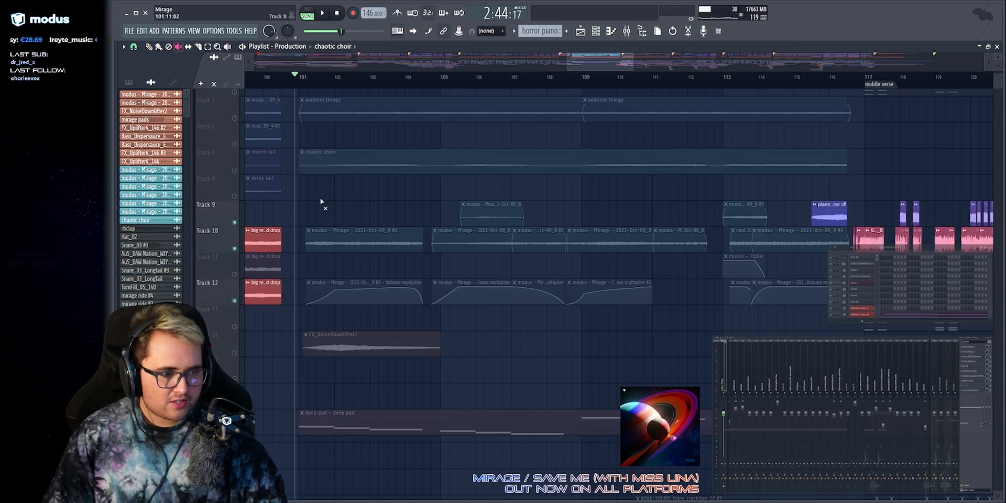
drag(318, 206, 851, 249)
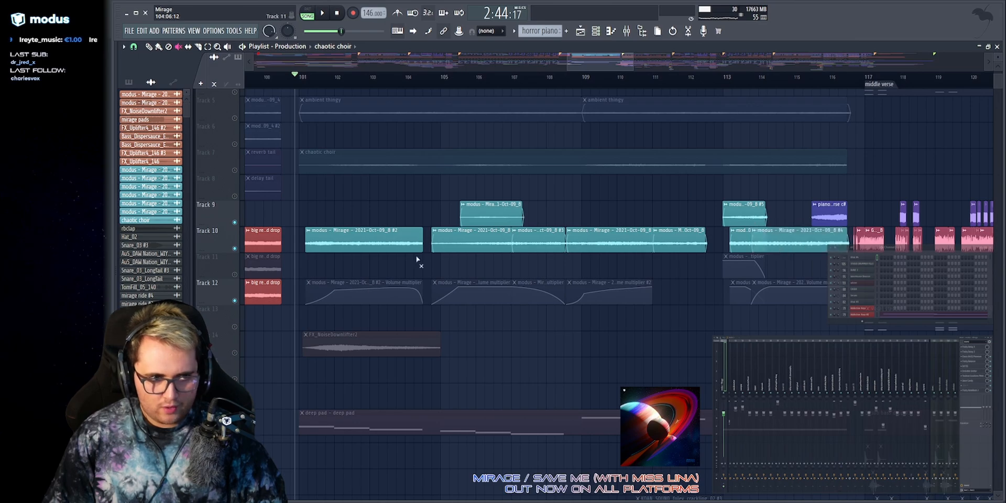
drag(328, 292, 786, 289)
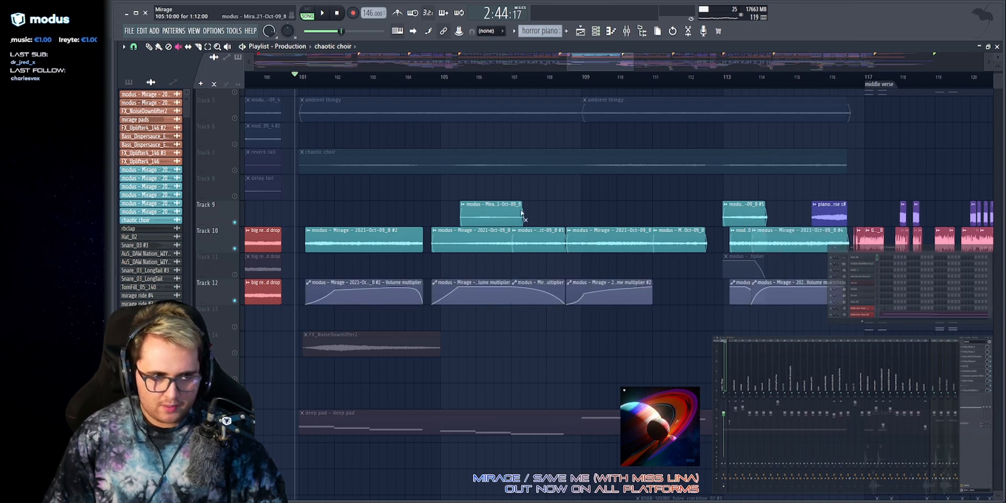
Solo Track 9, enable Tracks 10, 11 and 12 with it, and play their clips from just before bar 101.
right_click(234, 170)
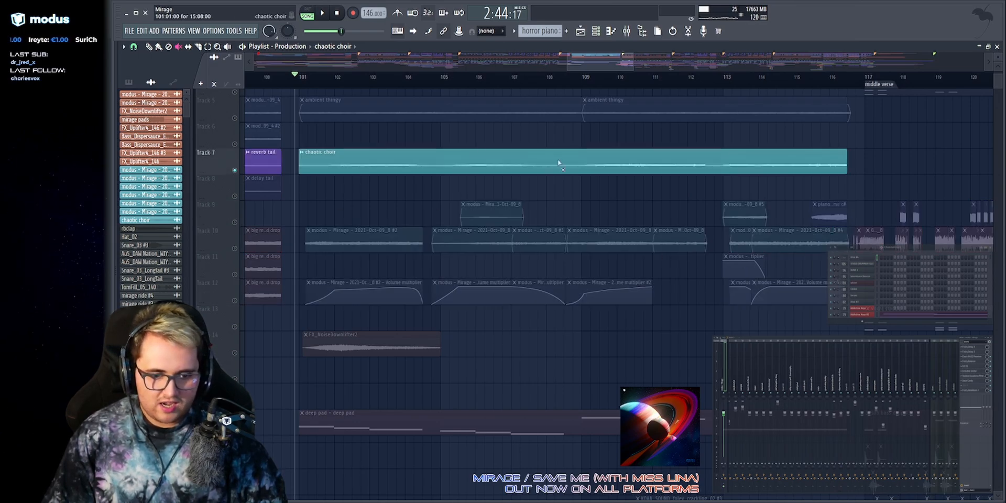
right_click(235, 222)
click(235, 248)
click(234, 275)
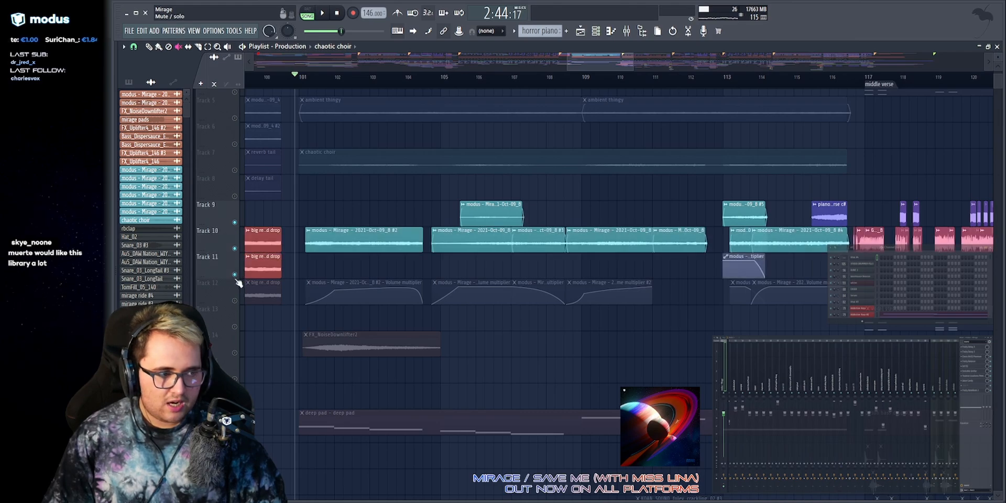
click(235, 300)
key(space)
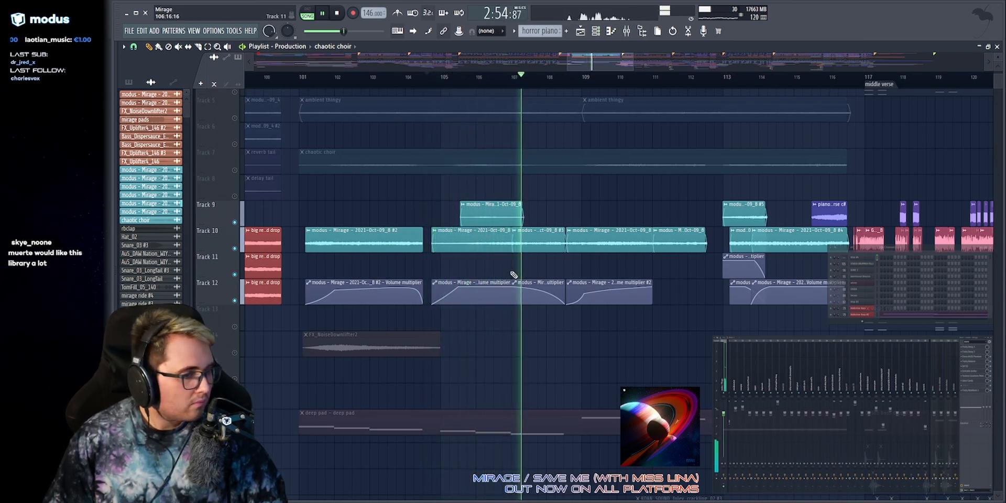
key(space)
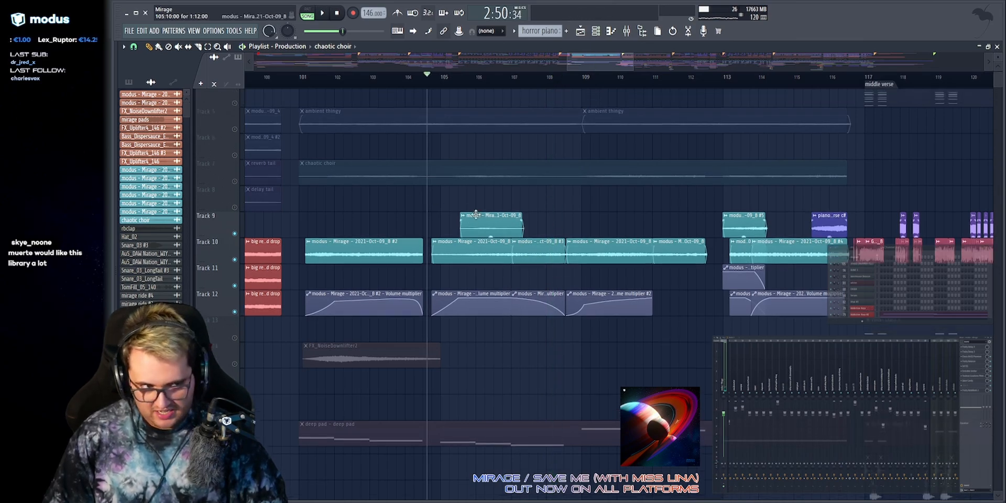
Place the playhead just before bar 107 and solo Track 3 with the horror piano pattern.
scroll(557, 216, up, 2)
scroll(543, 271, down, 4)
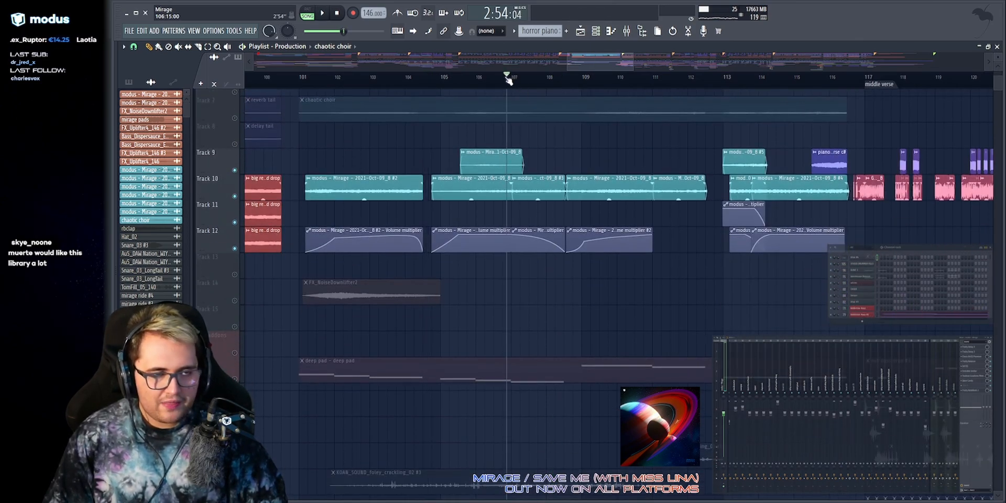
scroll(566, 193, up, 5)
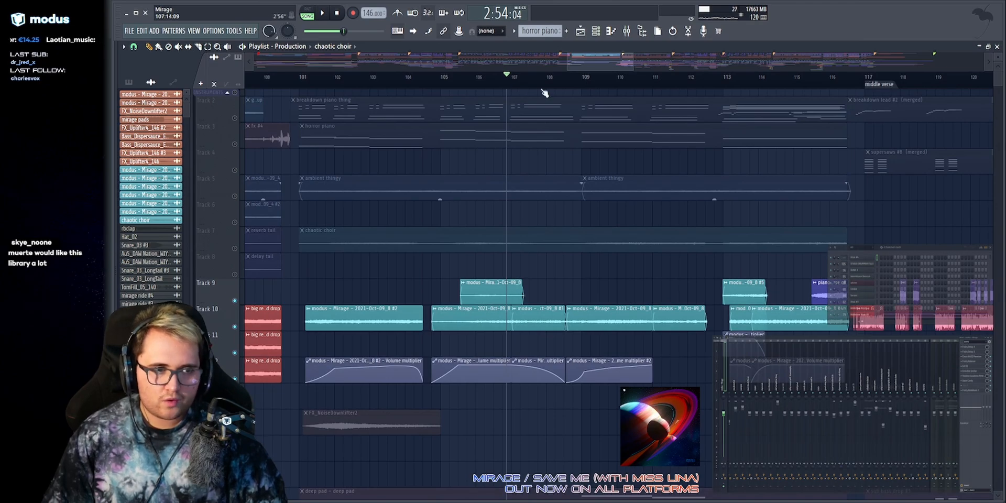
right_click(235, 144)
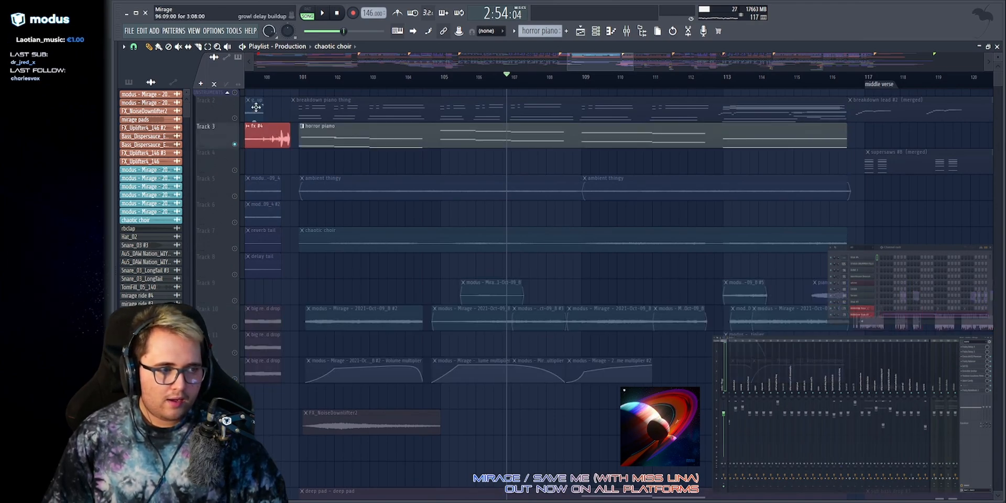
Solo Track 2 with the breakdown piano thing pattern and play it from around bar 107.
right_click(235, 118)
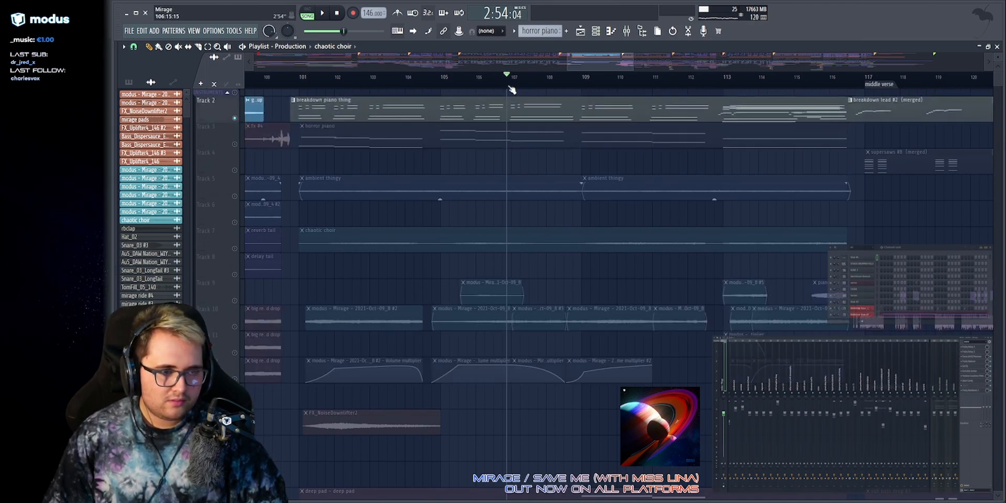
scroll(524, 86, up, 3)
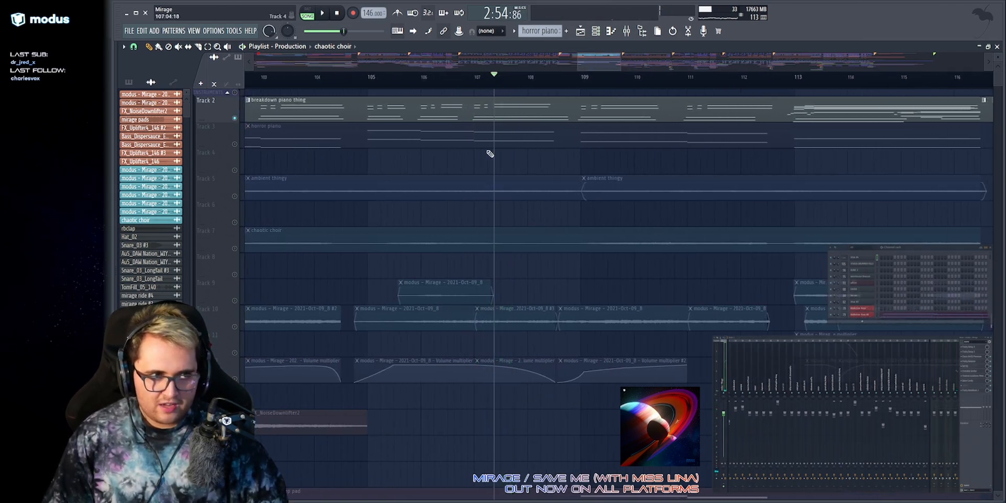
key(space)
scroll(255, 147, down, 6)
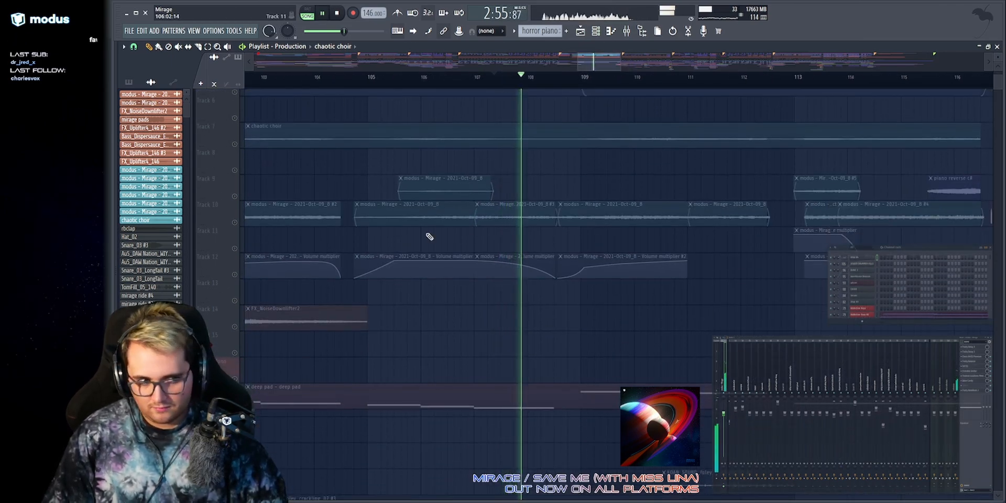
Solo Track 10 and play its modus - Mirage clips from around bar 107.
key(space)
click(236, 172)
key(space)
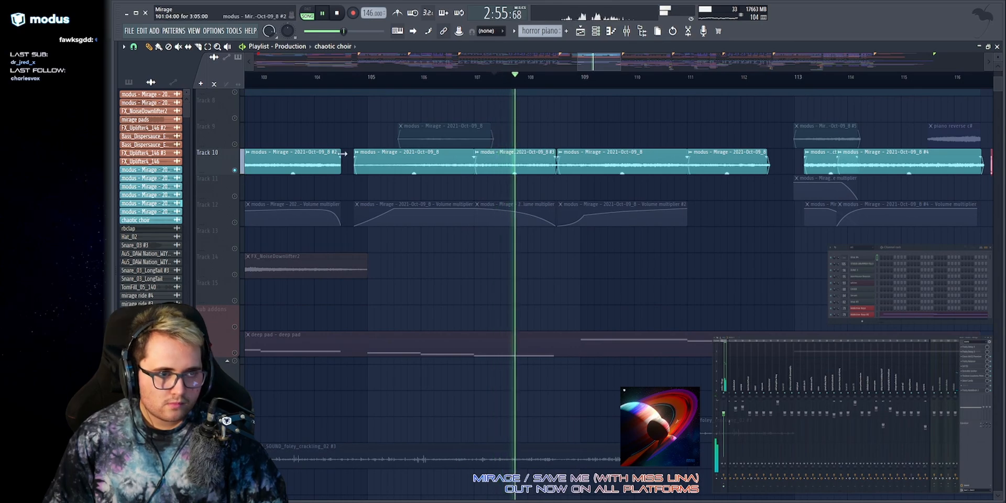
key(space)
key(space)
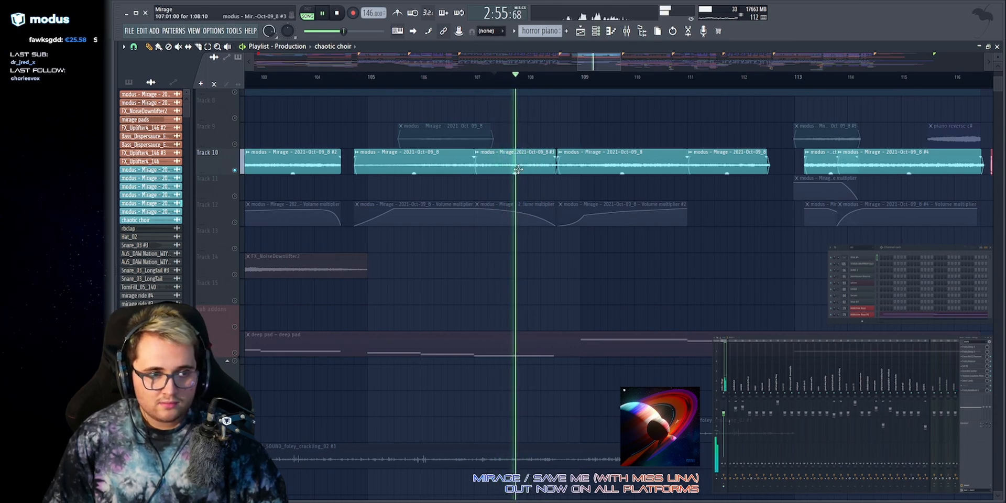
scroll(286, 160, up, 3)
key(space)
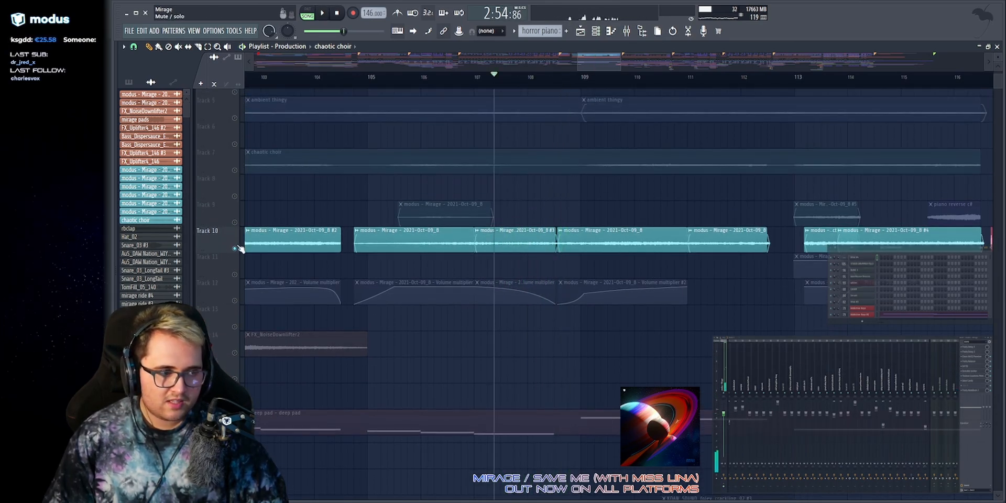
Turn off the solo, mute the modus - Mirage audio and volume multiplier clips on Tracks 9 to 12 between bars 101 and 117, and play from bar 101.
right_click(236, 249)
scroll(547, 72, down, 3)
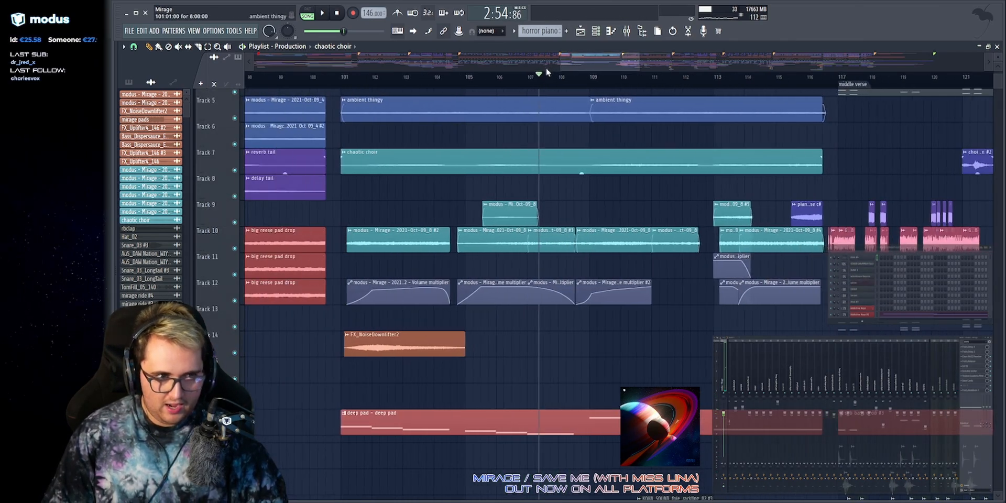
click(178, 46)
mouse_move(366, 199)
mouse_down()
mouse_move(483, 274)
mouse_move(707, 355)
mouse_move(756, 359)
mouse_move(404, 203)
mouse_move(384, 207)
mouse_up()
key(alt+m)
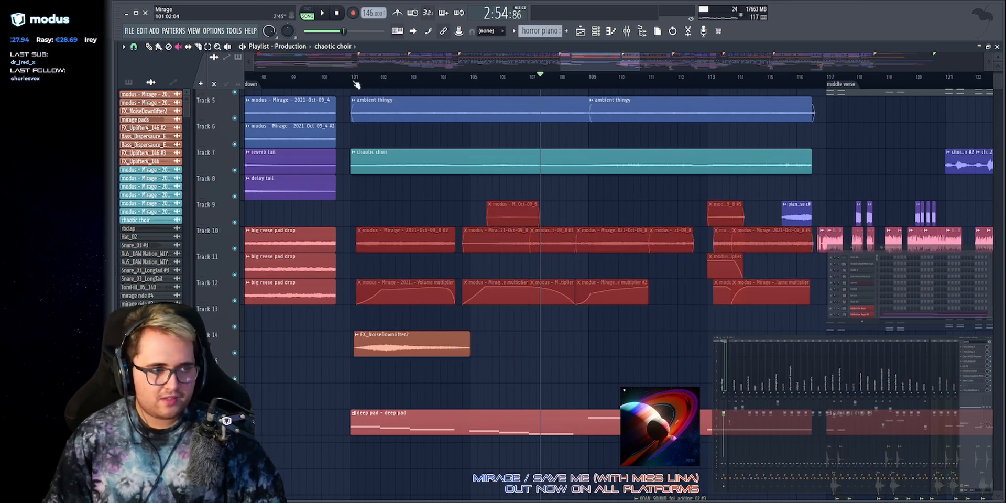
click(148, 47)
key(space)
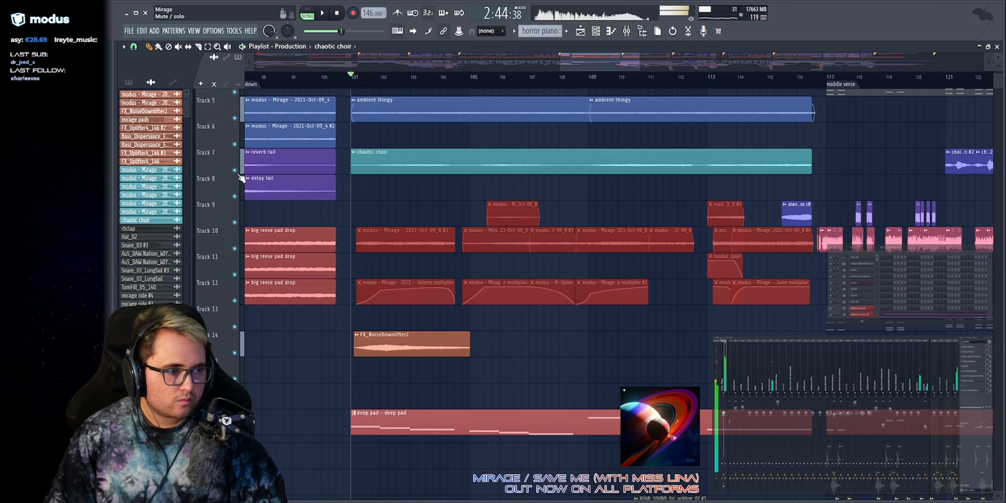
Solo Track 7, inspect the chaotic choir clip's settings and the Toraverb on its mixer track, and close both.
right_click(235, 170)
key(space)
double_click(451, 154)
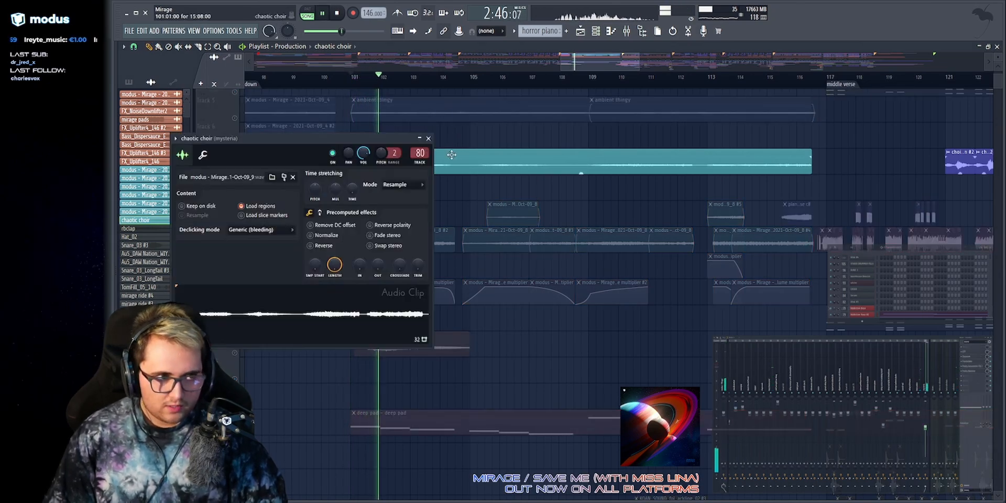
click(973, 358)
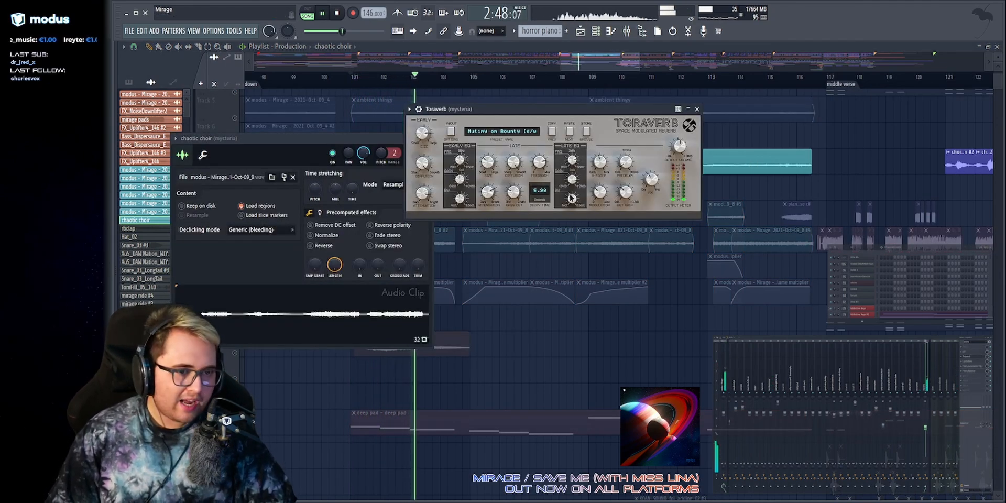
key(Escape)
key(Escape)
Open the Crystallizer on the mysteria mixer track and audition its Mix amount while the chaotic choir plays from bar 101.
click(969, 361)
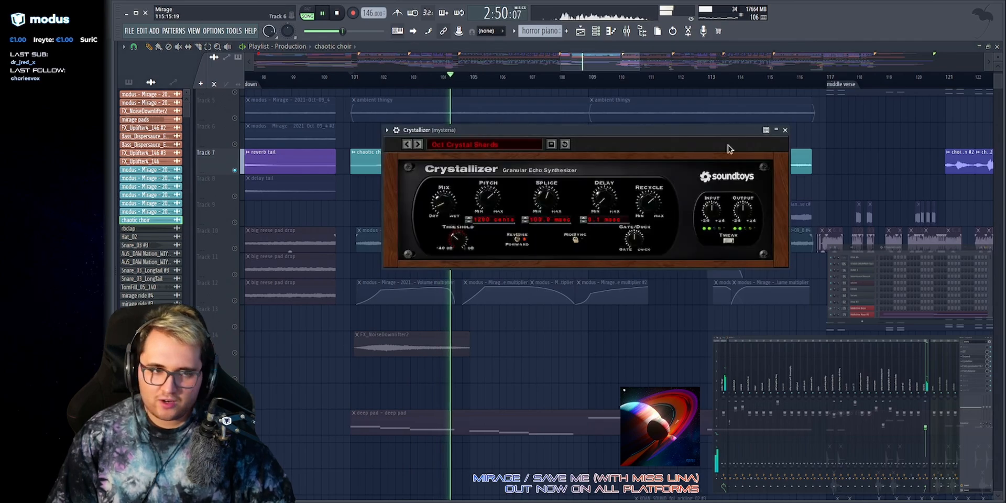
drag(611, 131, 575, 122)
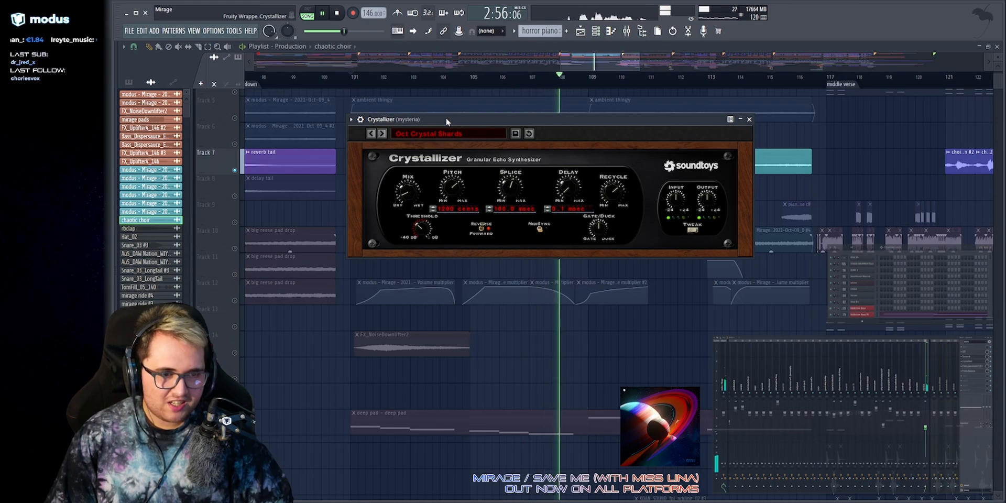
key(space)
key(space)
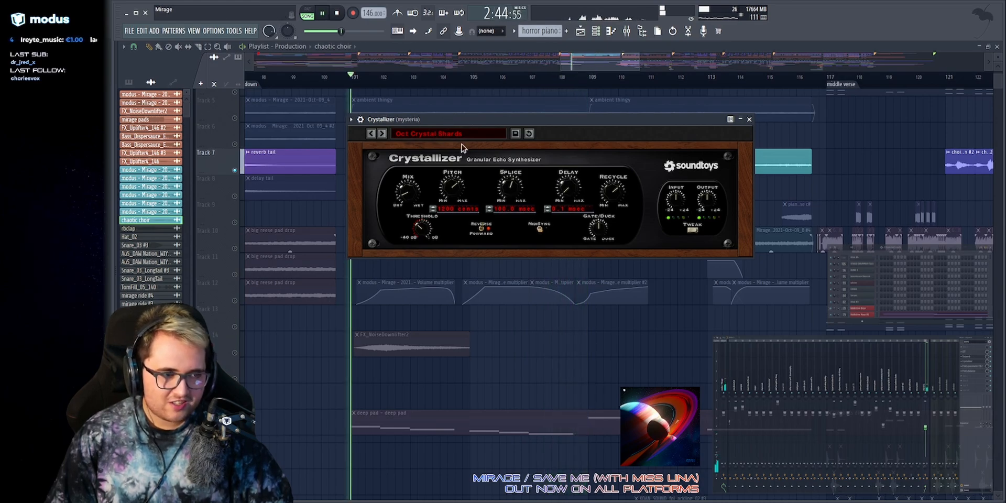
drag(414, 187, 428, 159)
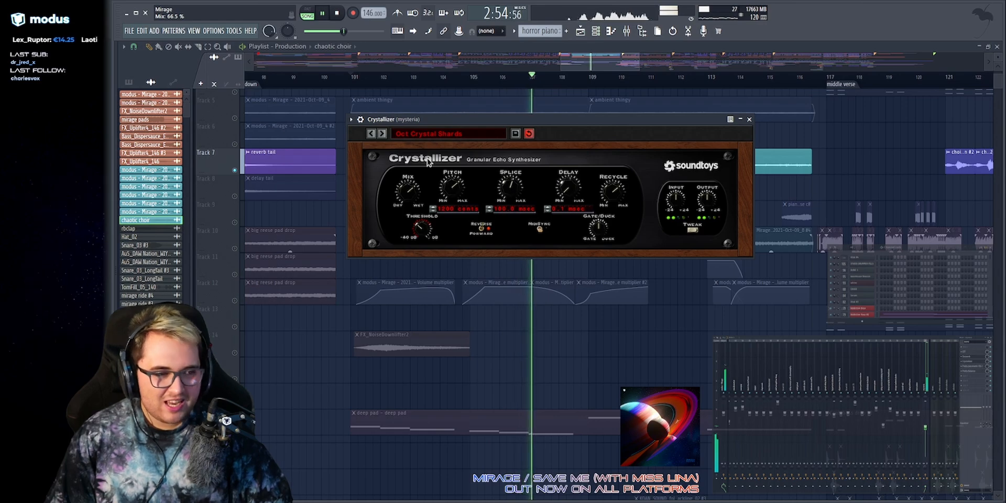
drag(427, 158, 418, 197)
click(749, 119)
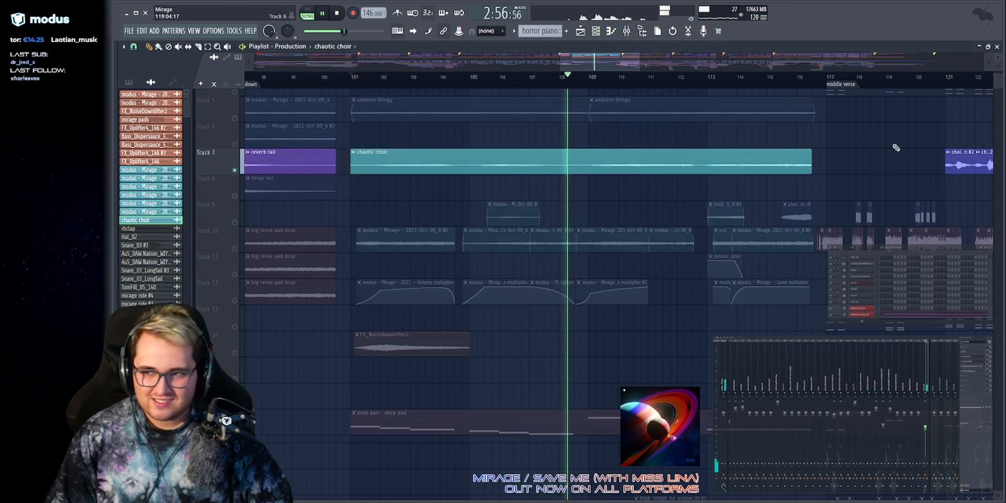
Play the chaotic choir while inspecting Fruity parametric EQ 2 and OTT on the mysteria mixer track, and close both plugins.
key(space)
click(973, 366)
key(space)
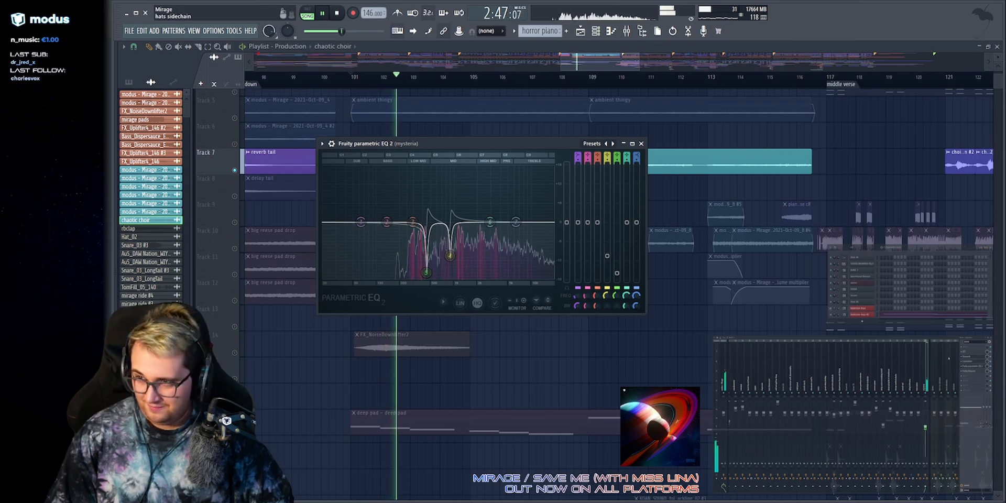
click(965, 351)
key(alt+F8)
key(alt+F8)
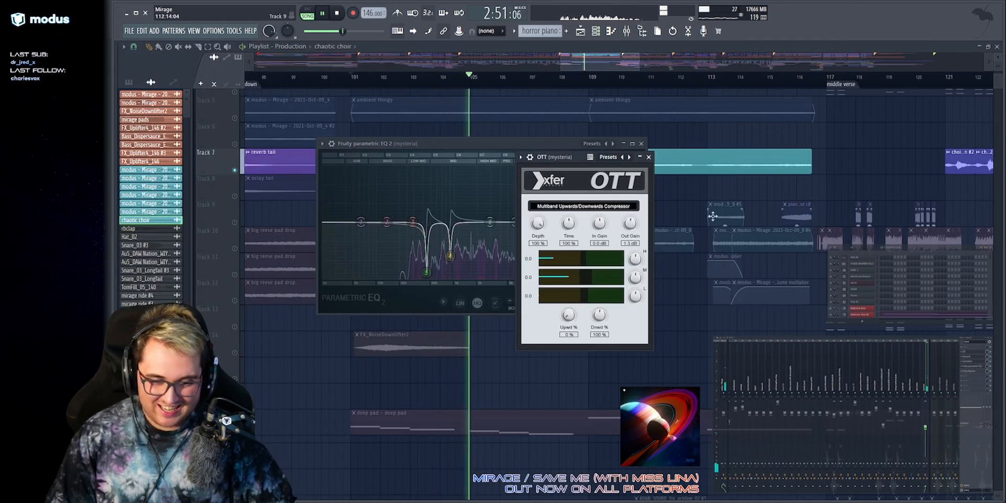
key(F12)
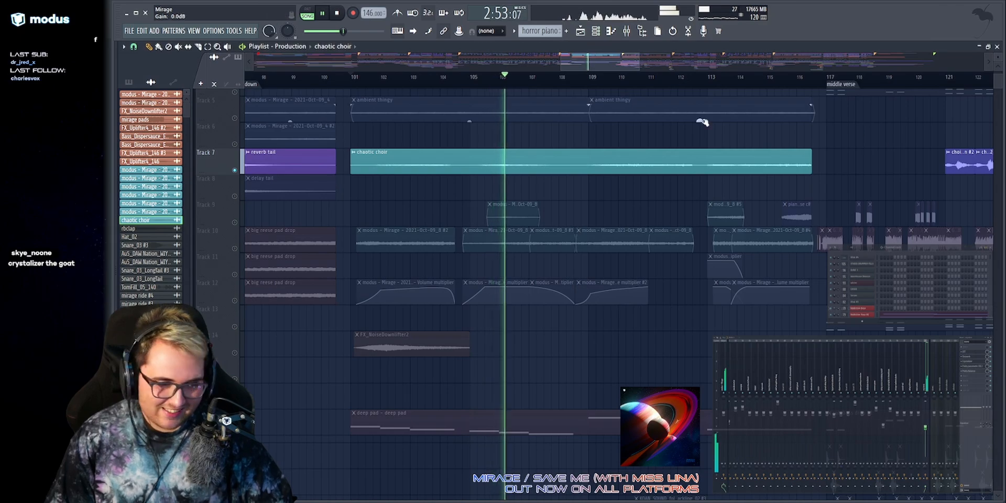
Turn off Track 7's solo and play the full breakdown from bar 101 with the modus clips muted.
scroll(533, 92, up, 3)
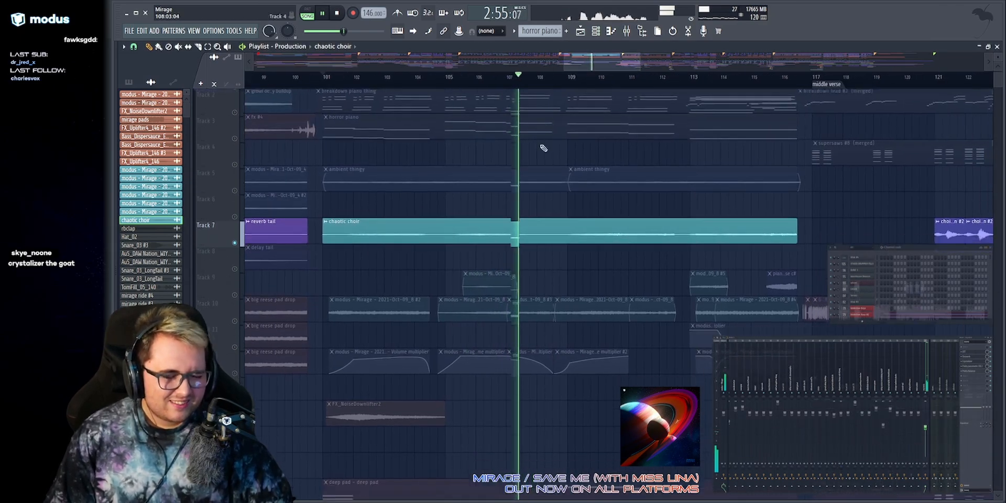
scroll(543, 148, down, 5)
key(space)
scroll(362, 310, up, 5)
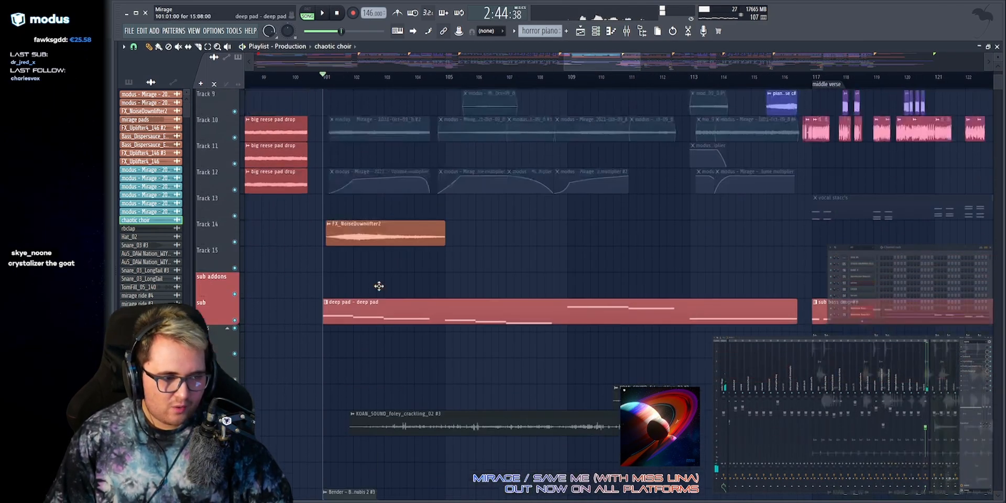
ctrl+click(397, 210)
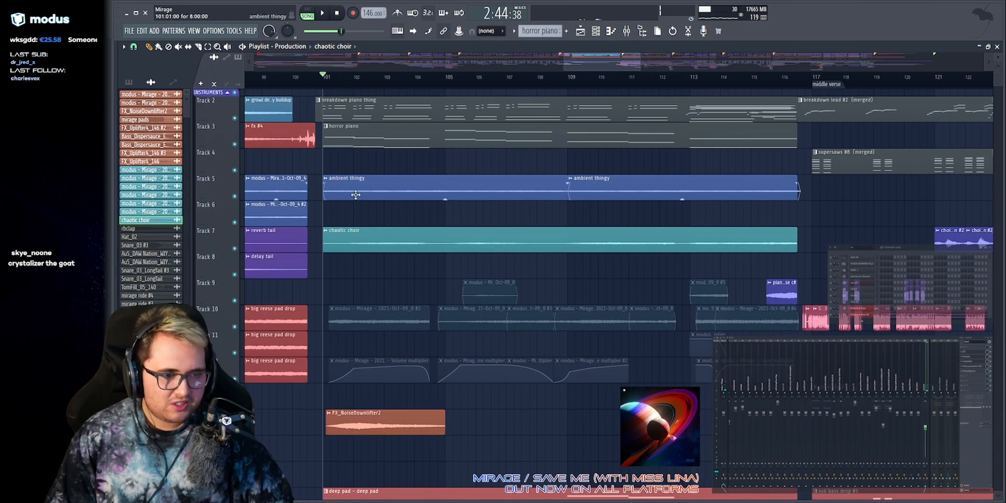
drag(355, 193, 699, 191)
ctrl+click(642, 165)
drag(330, 135, 363, 141)
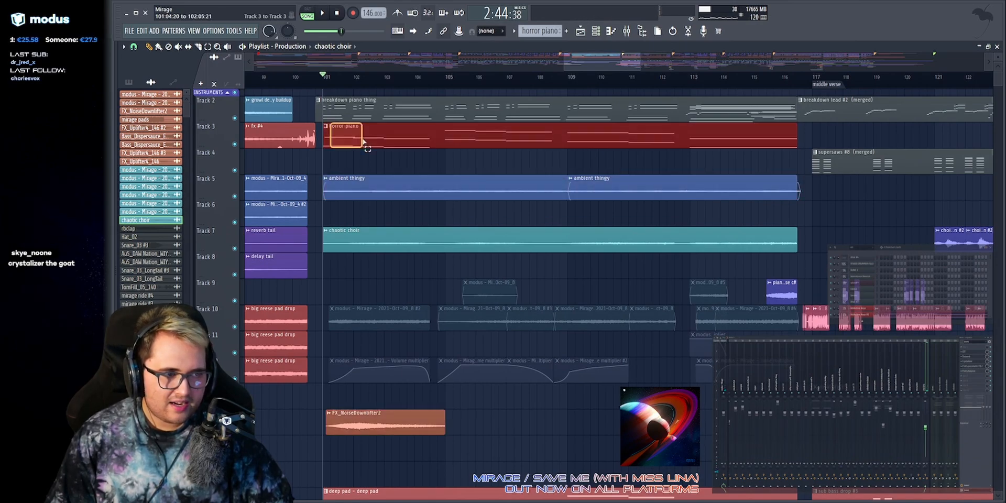
click(449, 158)
key(space)
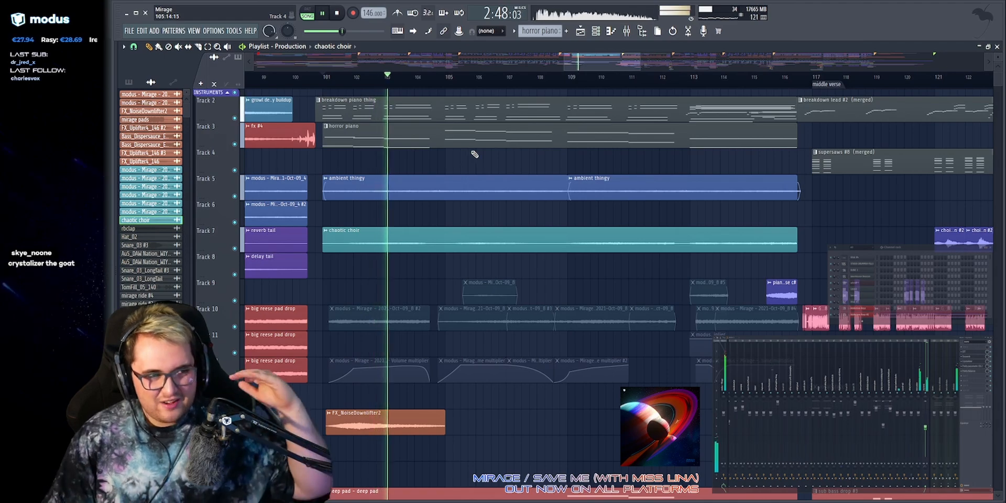
key(space)
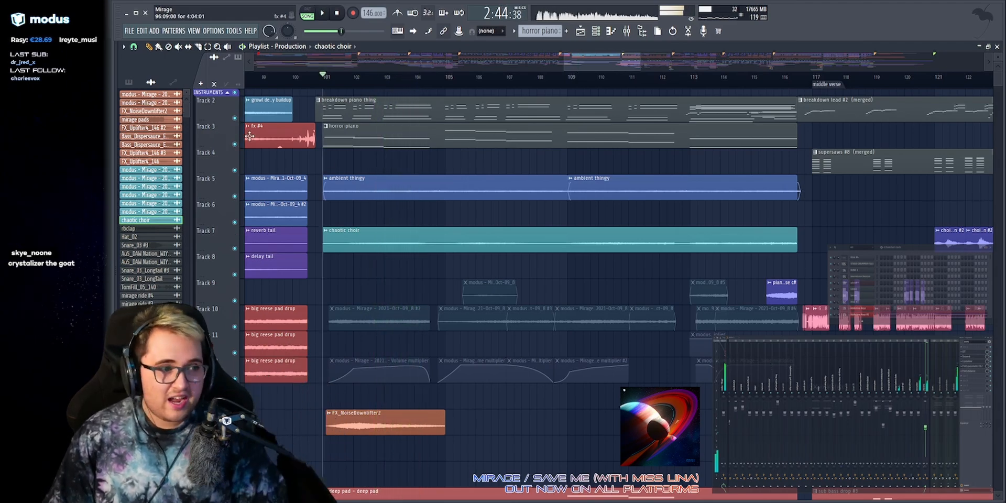
Solo Track 3 and open the horror piano pattern's Addictive Keys #2 notes in the piano roll.
right_click(235, 144)
double_click(370, 131)
scroll(375, 68, down, 2)
scroll(399, 157, up, 3)
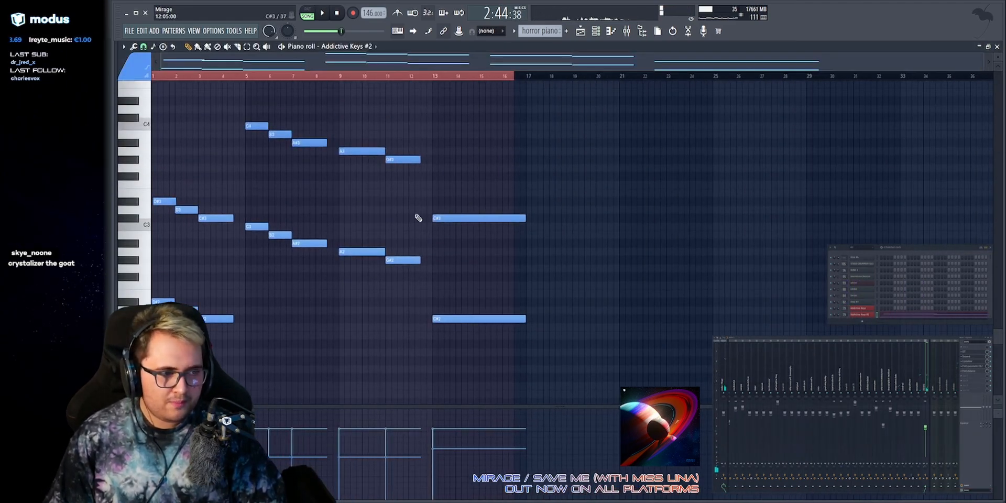
Try the horror piano notes between bars 5 and 13 an octave lower, and move them back up.
drag(255, 112, 424, 274)
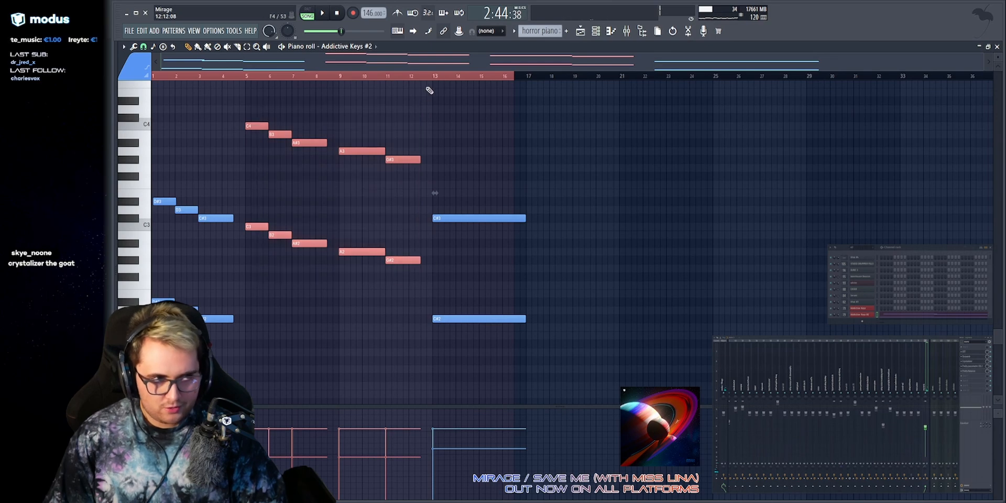
scroll(433, 66, up, 3)
key(ctrl+Down)
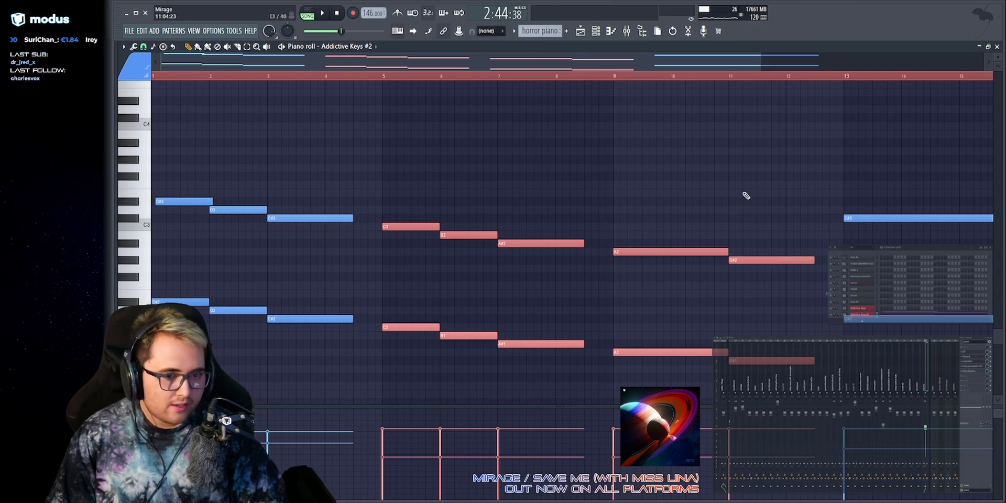
key(ctrl+Up)
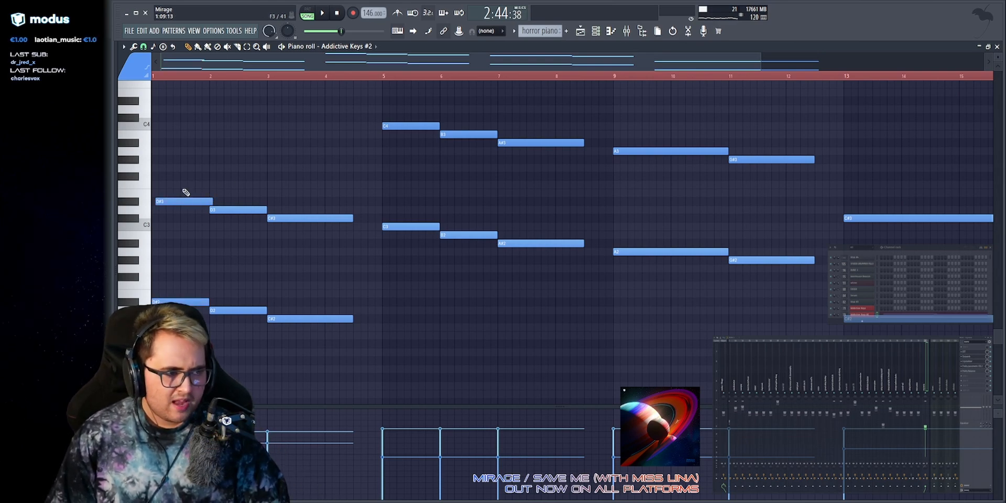
Examine the horror piano's ending by highlighting the G# notes at bar 11 and the C# notes at bar 13.
drag(752, 140, 734, 121)
drag(740, 81, 731, 80)
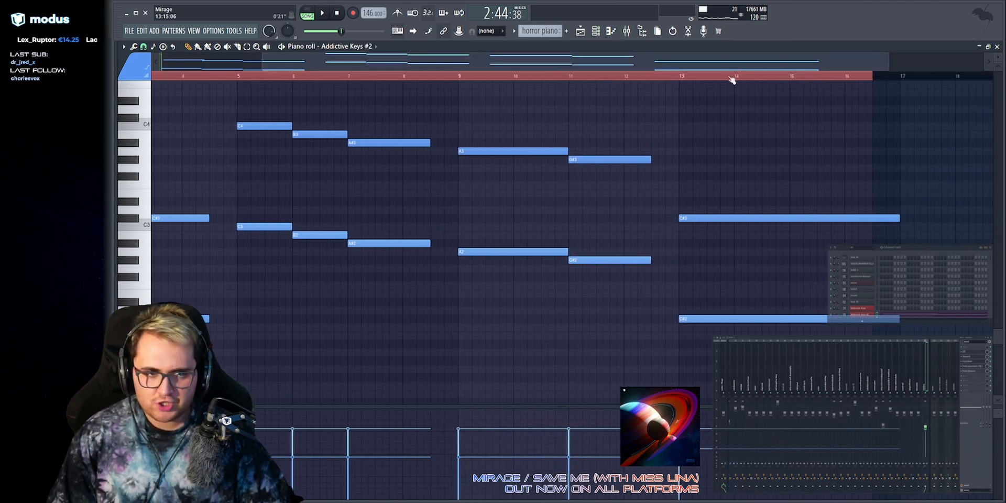
drag(601, 156, 637, 299)
drag(579, 116, 631, 285)
drag(579, 131, 650, 281)
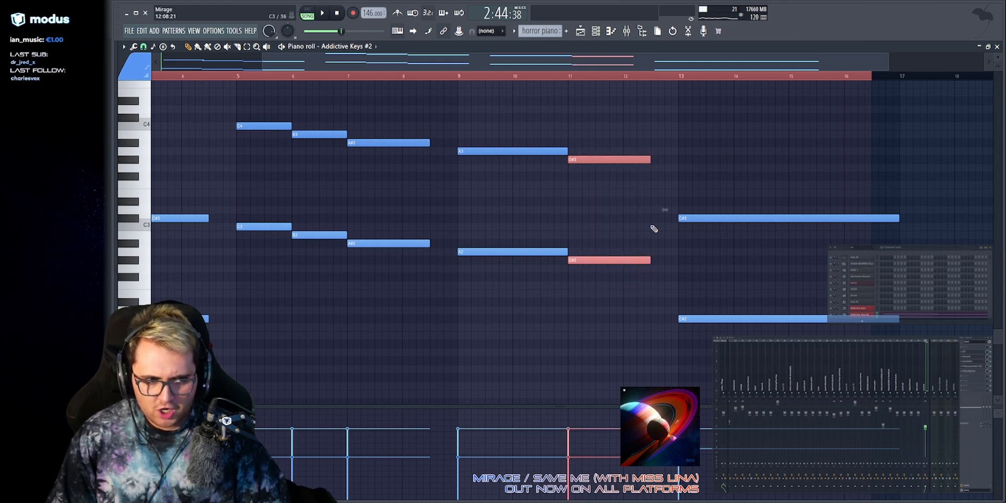
drag(685, 165, 905, 346)
ctrl+click(906, 346)
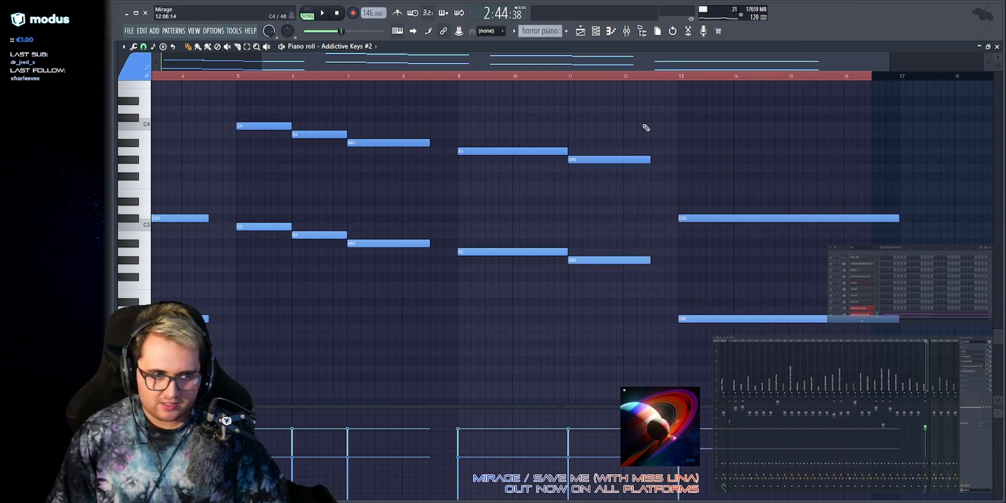
drag(587, 159, 645, 266)
drag(686, 188, 897, 372)
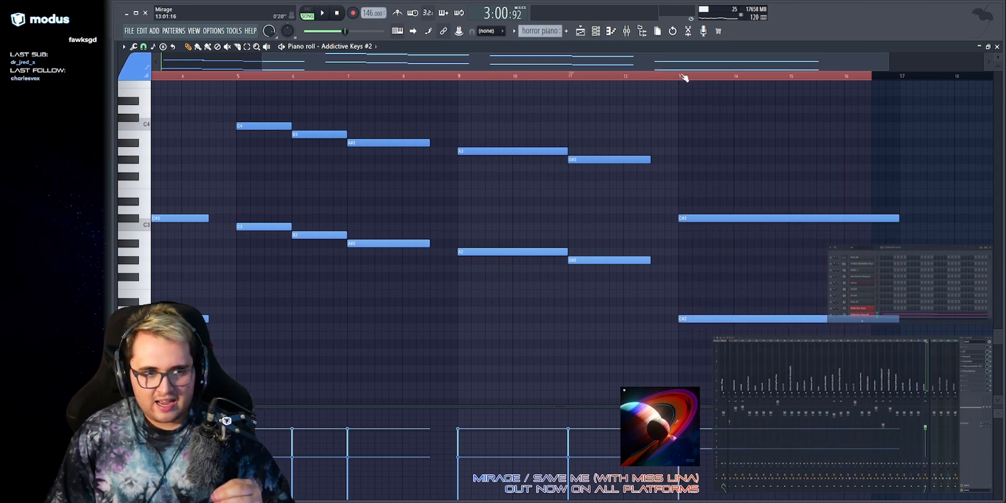
Return to the playlist and play the intro from bar 13.
click(582, 32)
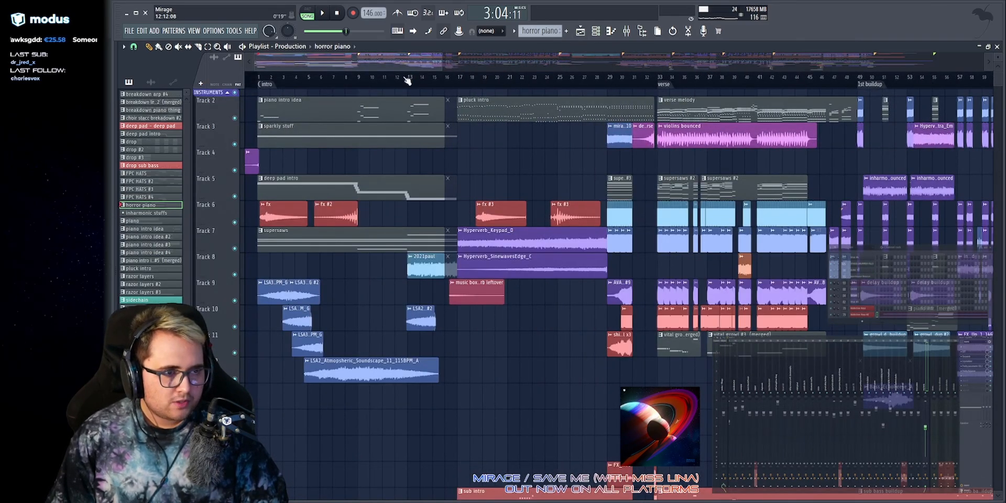
click(406, 78)
key(space)
scroll(405, 82, up, 4)
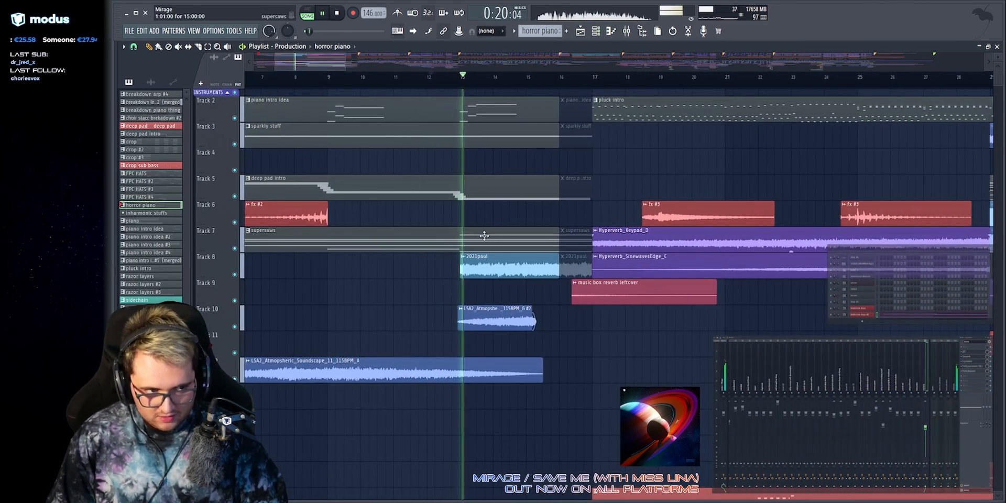
Return to the breakdown at bar 101, solo Tracks 2 and 3, and open the horror piano pattern's notes.
scroll(414, 65, down, 6)
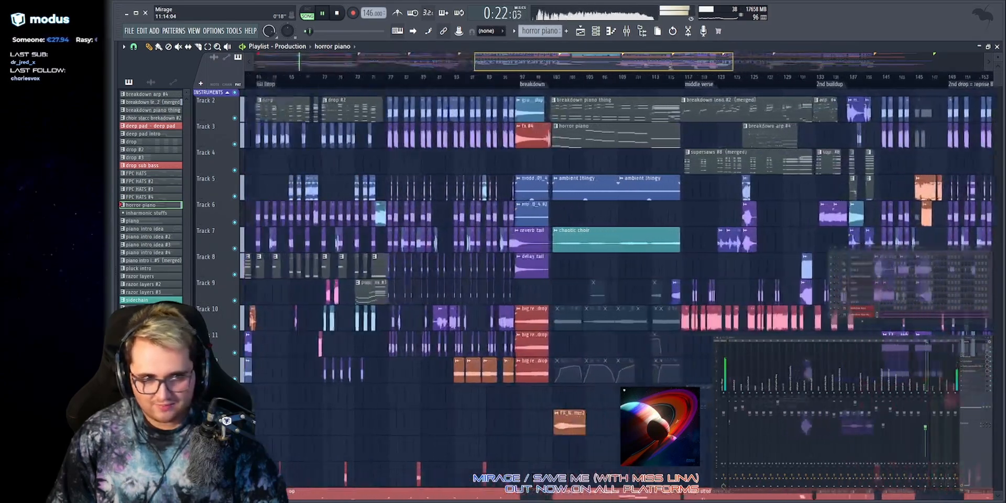
scroll(404, 64, up, 5)
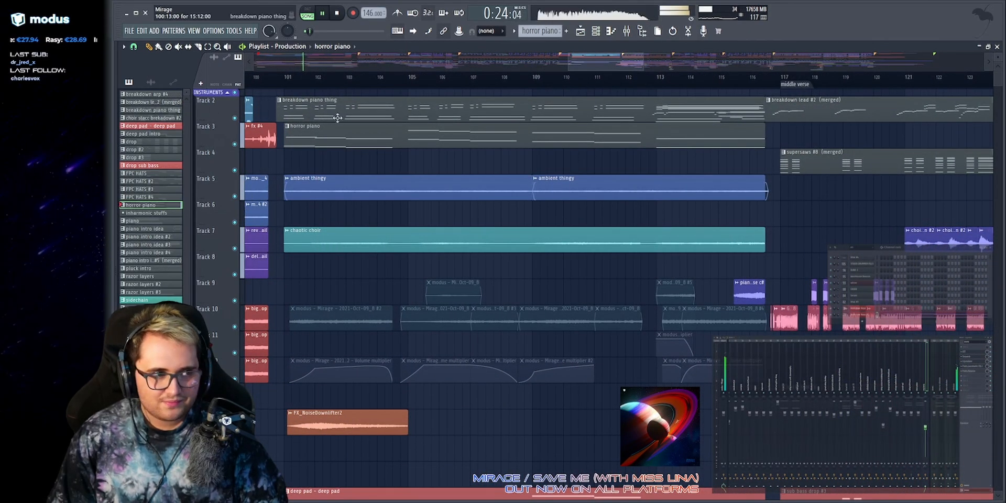
right_click(235, 144)
click(234, 118)
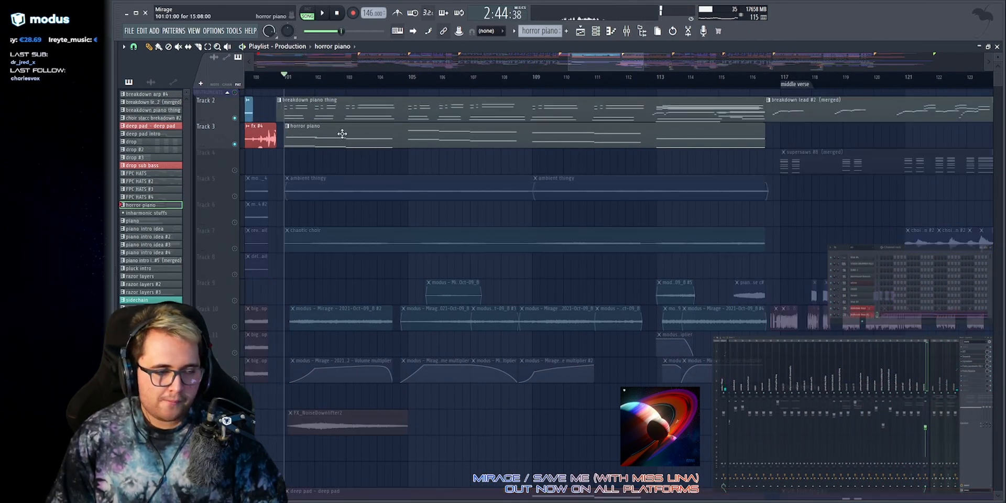
double_click(310, 145)
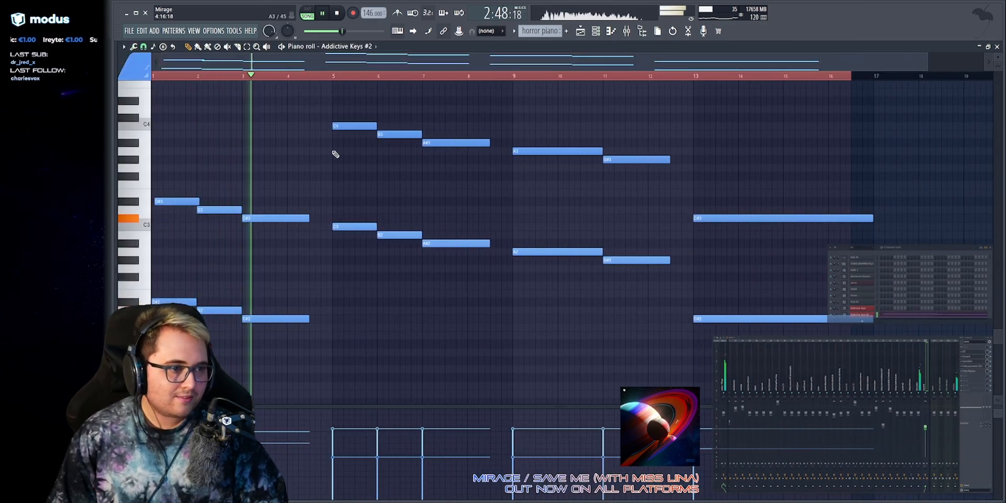
Examine the horror piano's descending line during playback by highlighting its notes at bars 5, 7 and 11.
drag(677, 114, 606, 270)
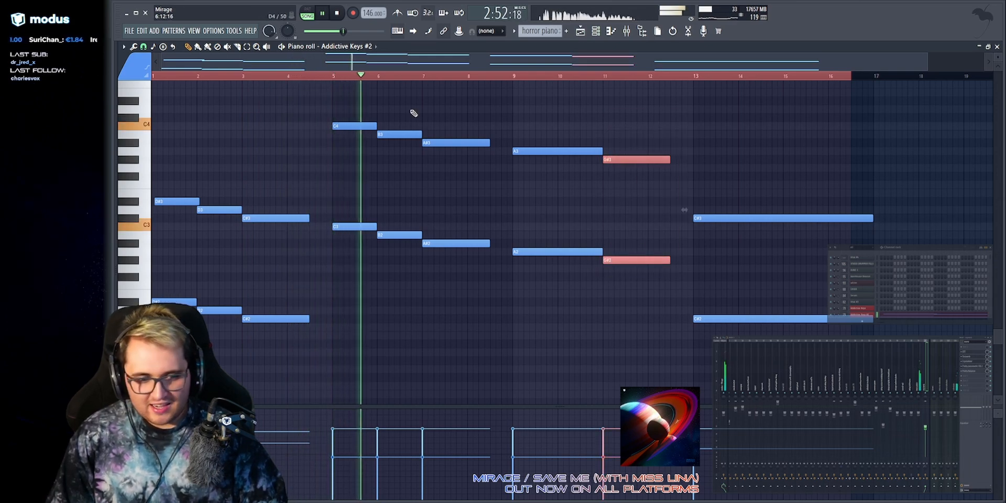
drag(352, 97, 410, 246)
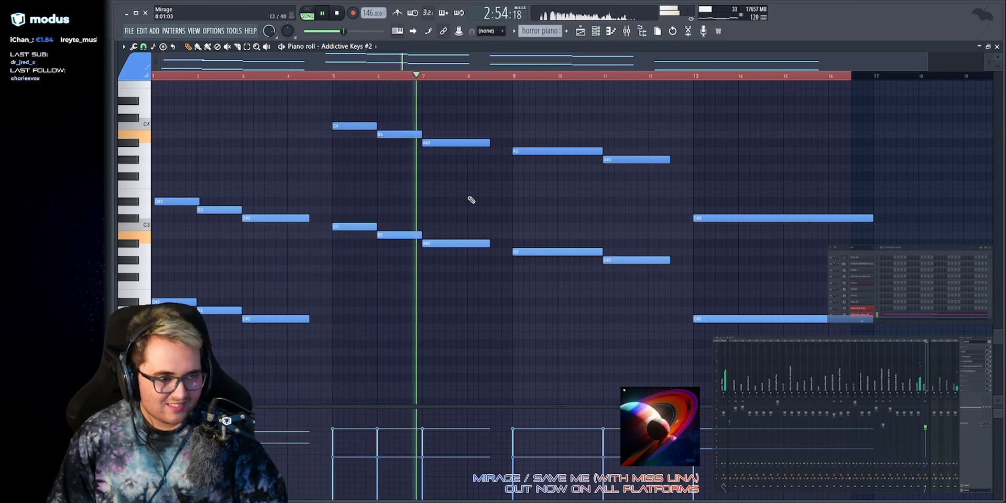
drag(469, 113, 447, 246)
scroll(472, 197, up, 5)
key(ctrl+d)
scroll(485, 189, down, 4)
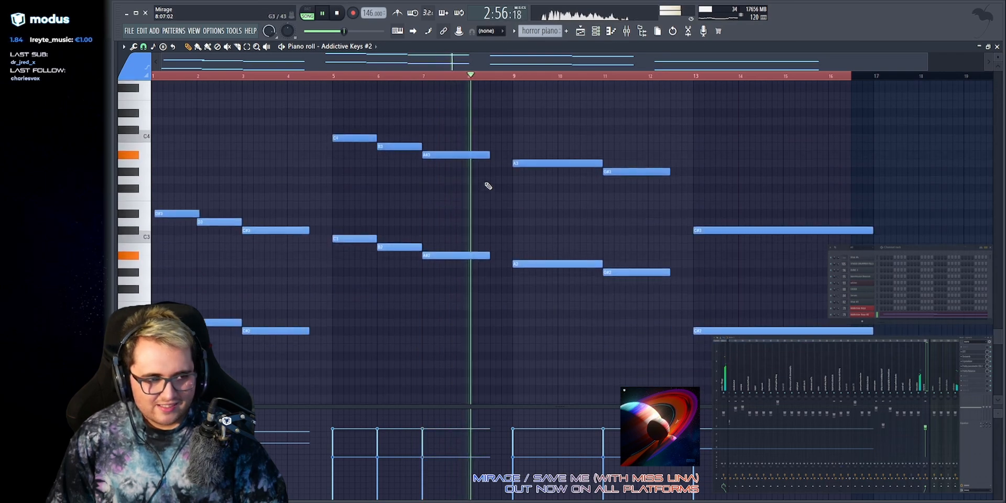
scroll(485, 178, up, 3)
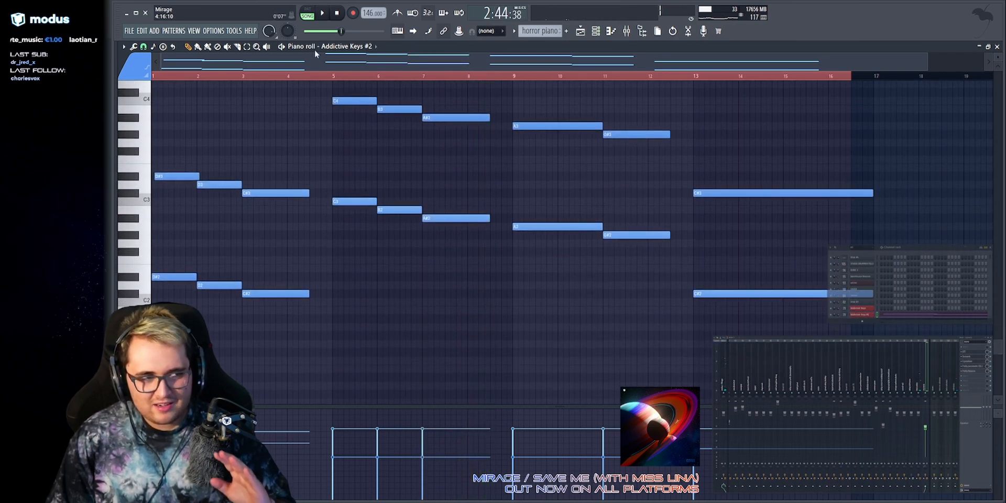
Highlight the C4 note at bar 5 and play the horror piano from there.
scroll(394, 184, up, 2)
click(352, 151)
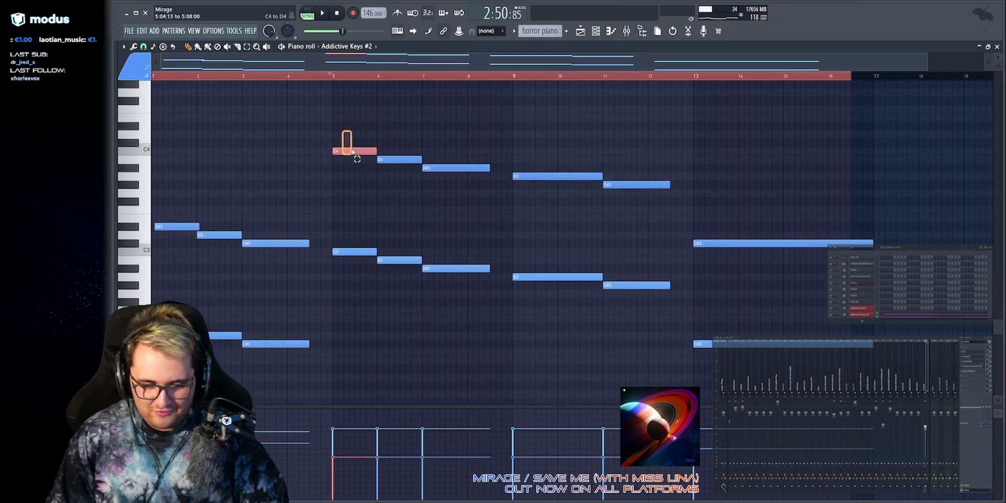
key(space)
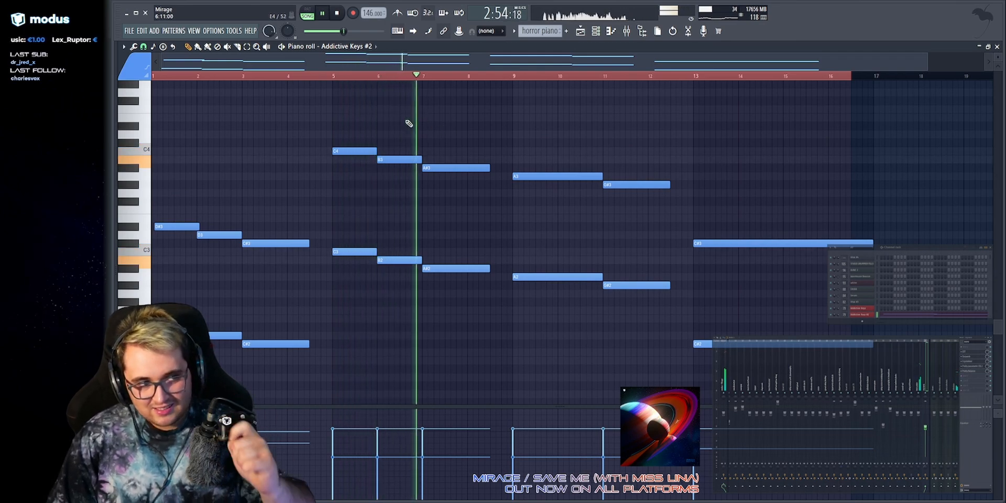
scroll(493, 72, up, 3)
scroll(547, 132, up, 2)
key(space)
click(521, 77)
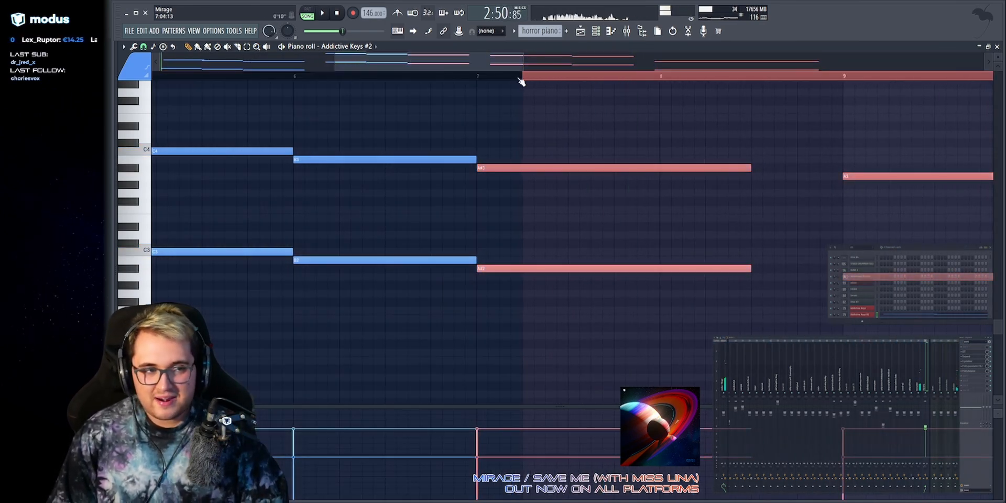
drag(521, 77, 258, 77)
scroll(486, 101, down, 4)
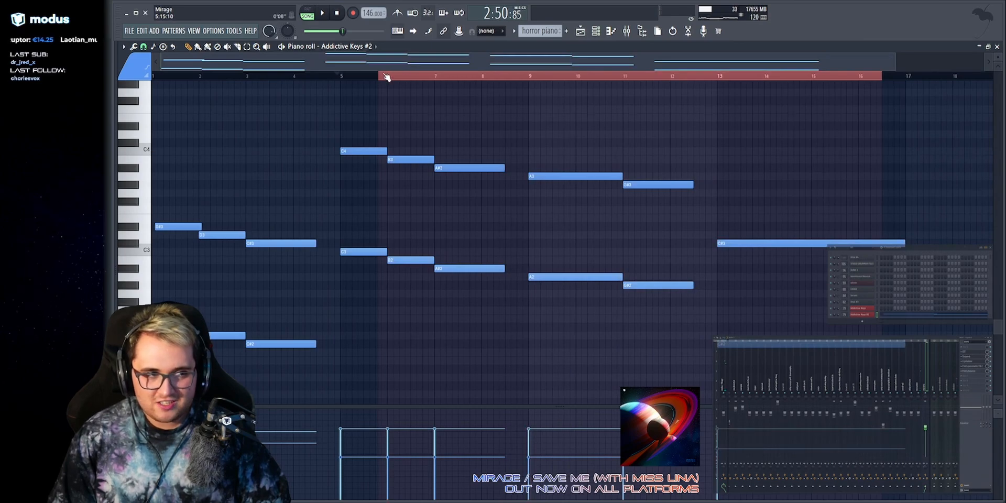
drag(386, 77, 152, 77)
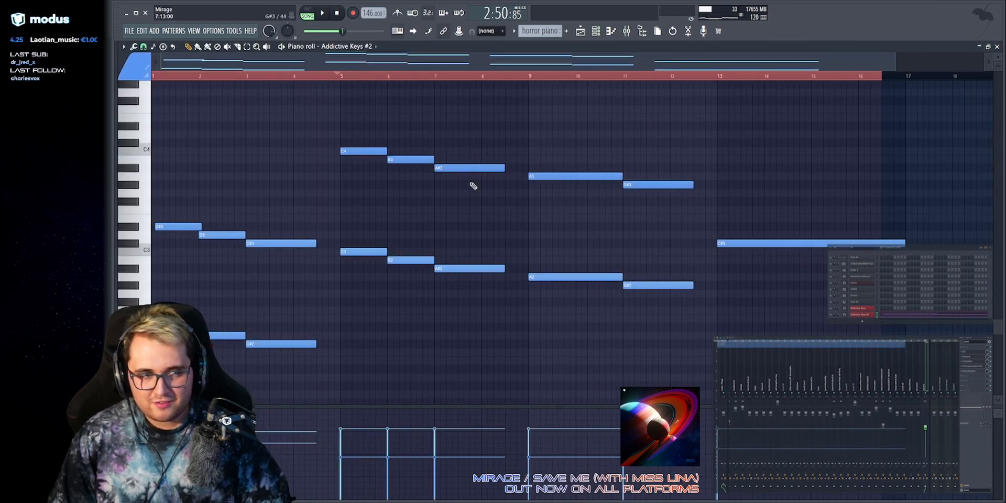
Compare the horror piano's A# notes at bar 7 with the C# notes at bar 13 by highlighting each pair.
drag(448, 130, 503, 336)
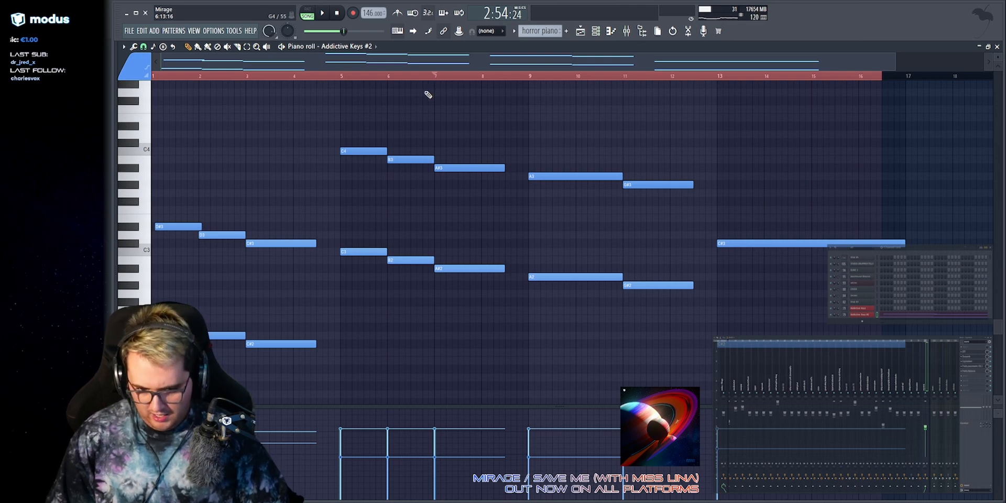
drag(450, 131, 497, 270)
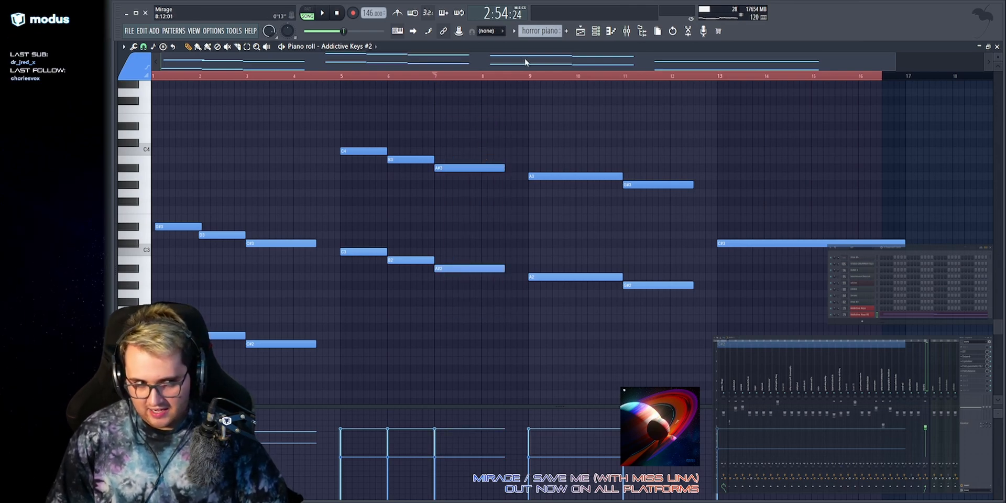
drag(728, 217, 892, 394)
key(space)
ctrl+click(737, 199)
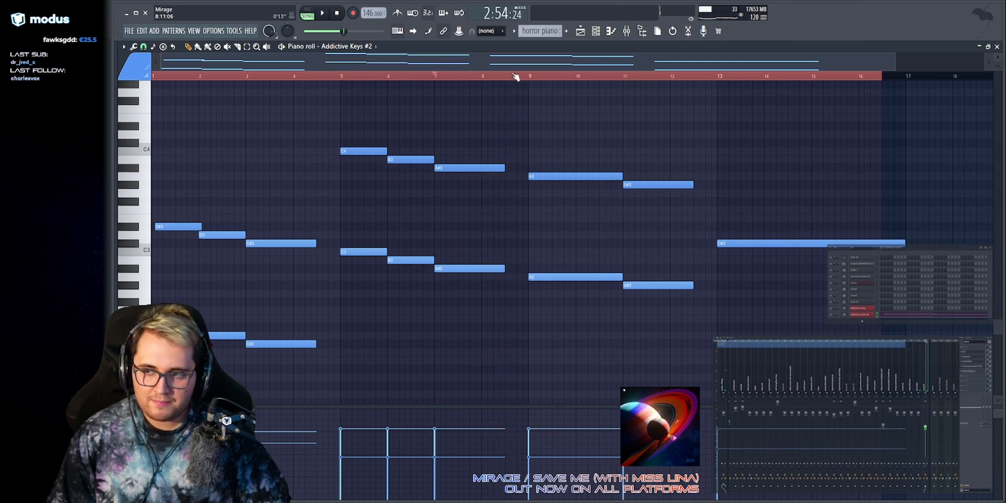
Play the horror piano from bar 7, highlighting the G# notes at bar 11 and the C# notes at bar 13.
key(space)
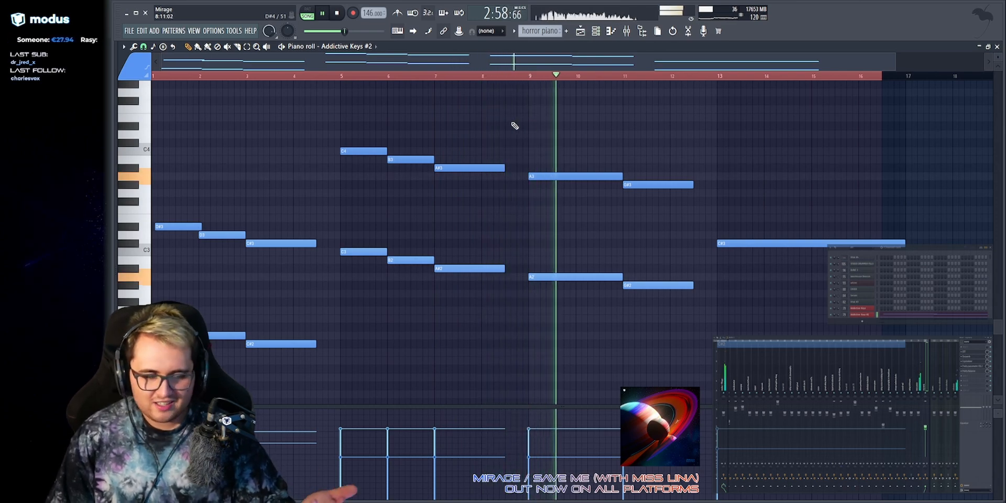
drag(558, 64, 631, 73)
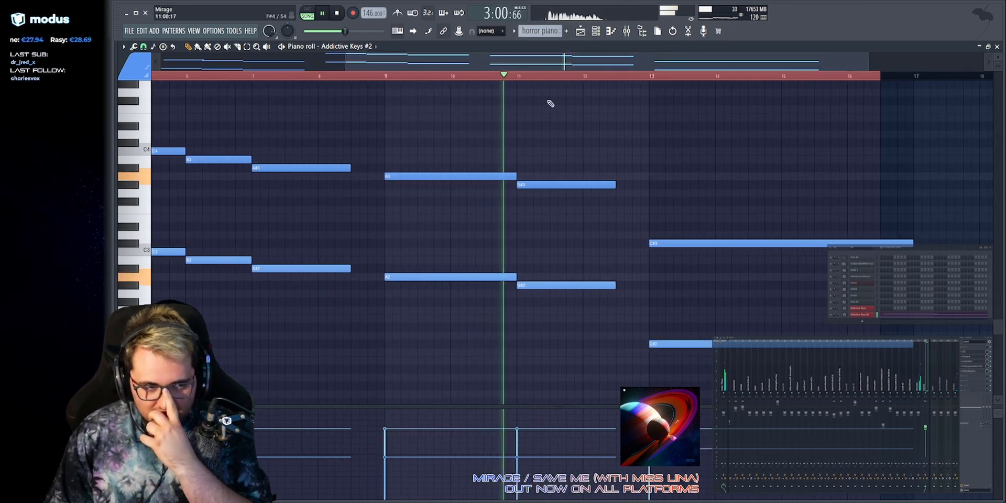
drag(530, 165, 598, 312)
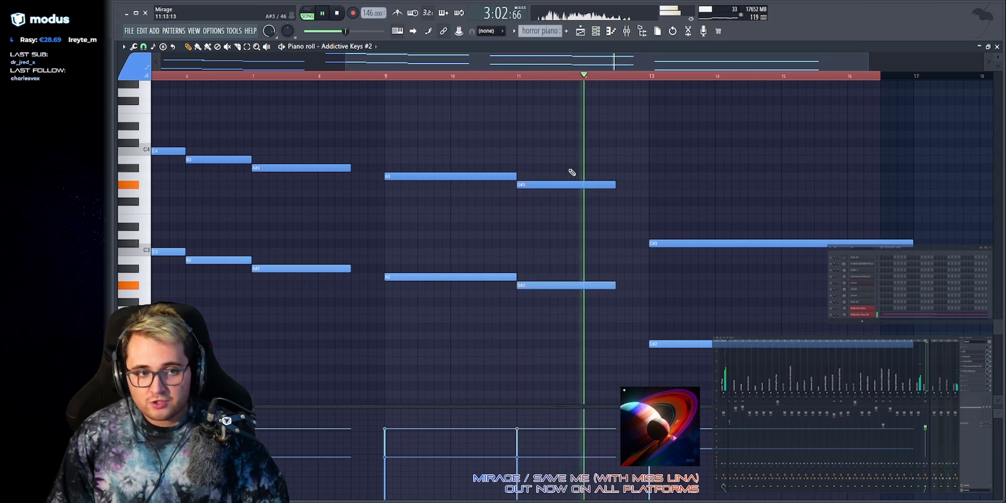
drag(639, 205, 885, 404)
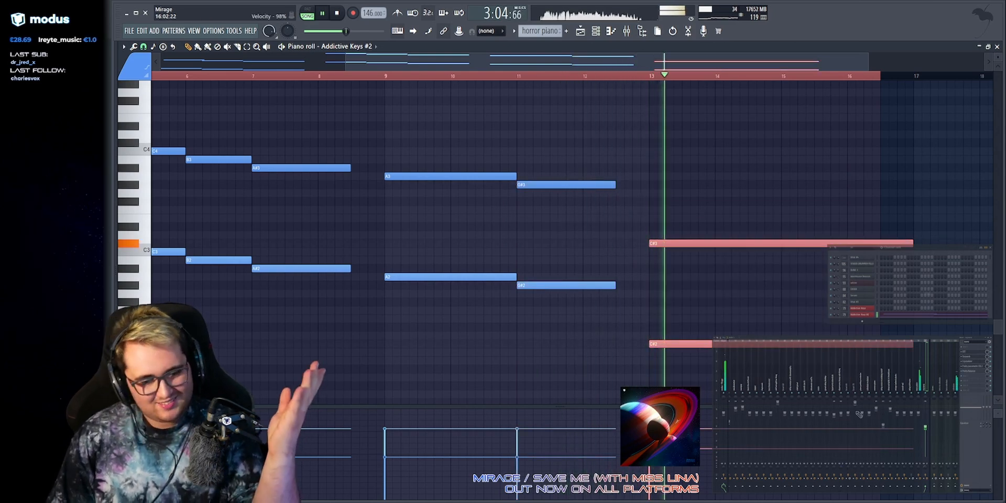
click(781, 253)
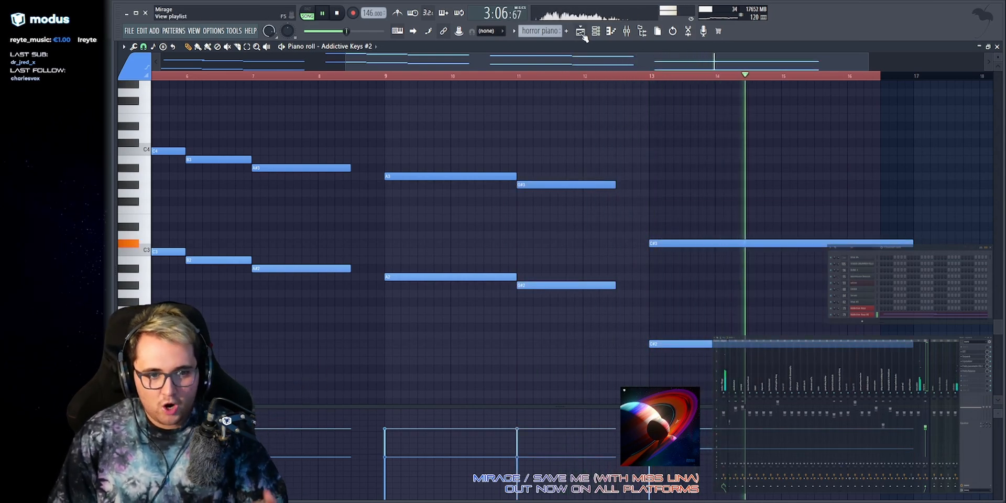
Return to the playlist and play the end of the two soloed piano tracks from about bar 113.
click(583, 34)
scroll(471, 239, up, 3)
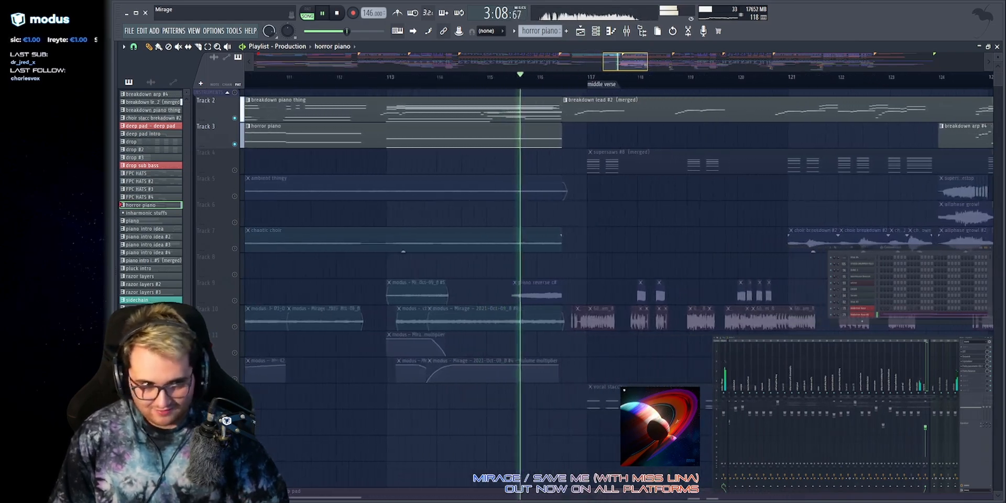
key(space)
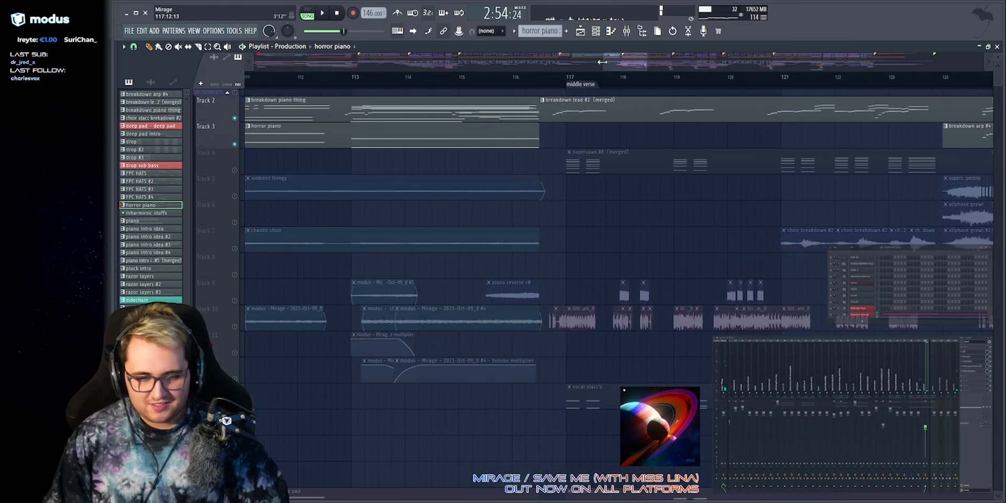
scroll(496, 67, down, 3)
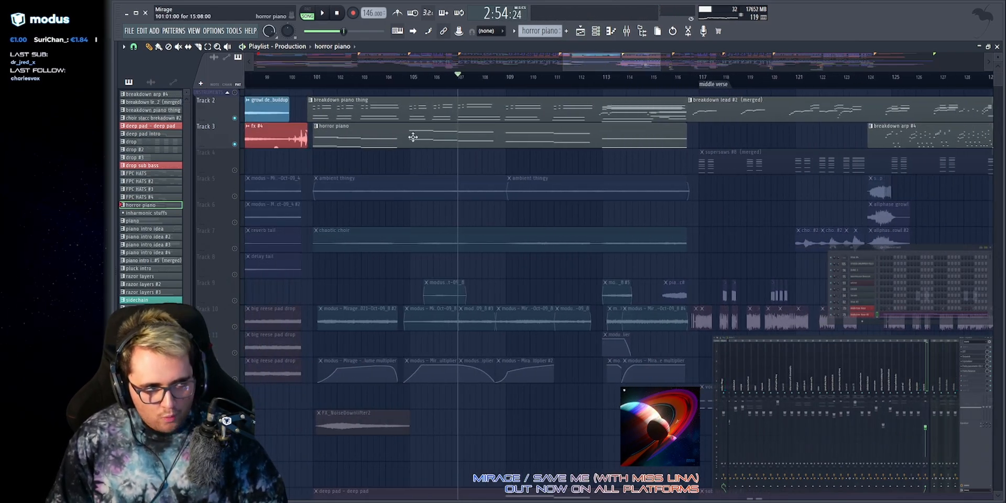
drag(594, 132, 710, 144)
ctrl+click(710, 143)
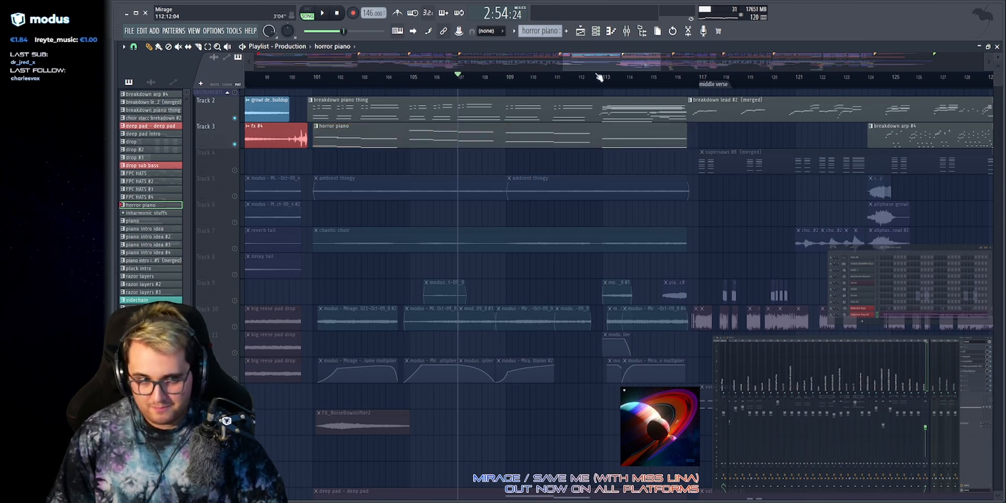
scroll(601, 69, up, 2)
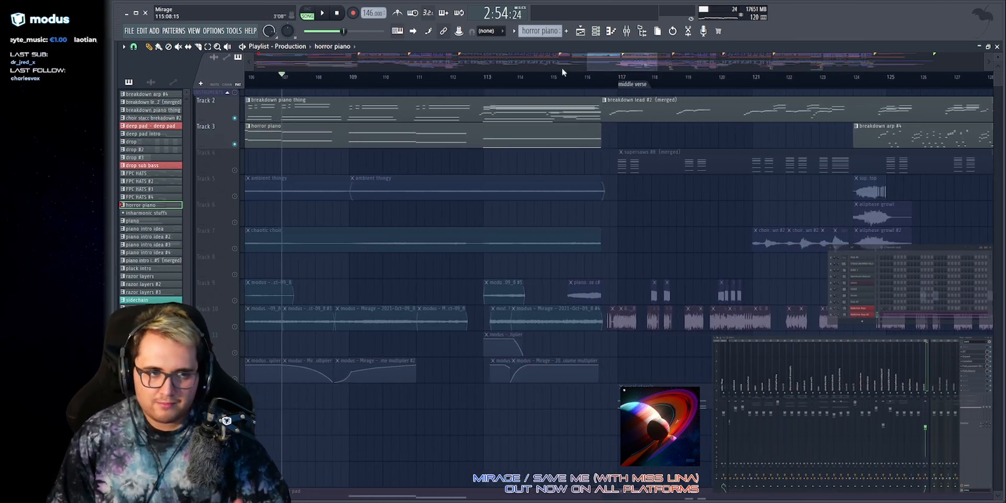
key(space)
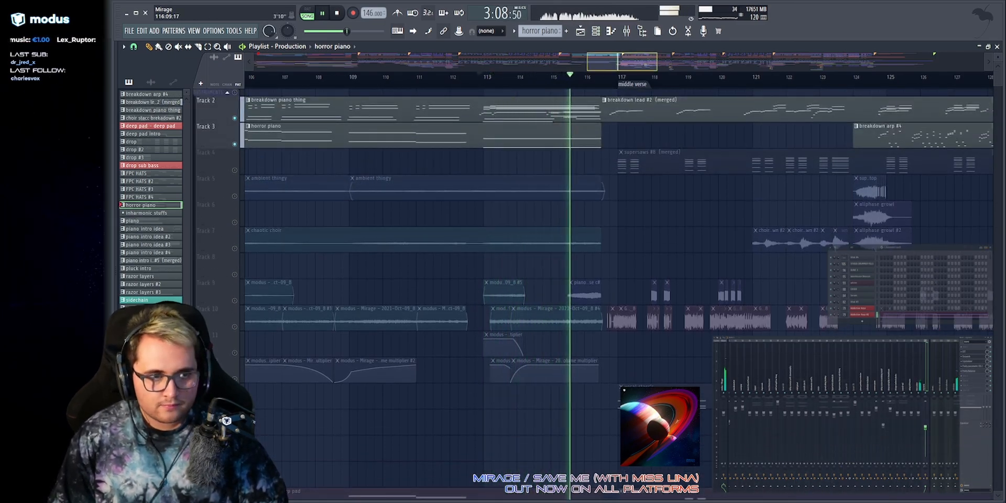
drag(587, 62, 602, 62)
key(space)
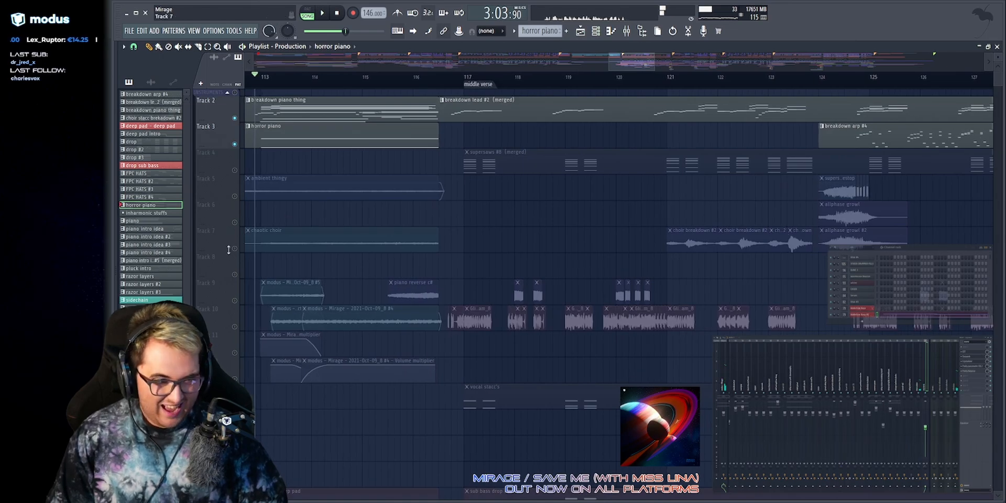
Bring all tracks back in and play the full arrangement before the middle verse.
right_click(234, 302)
right_click(235, 301)
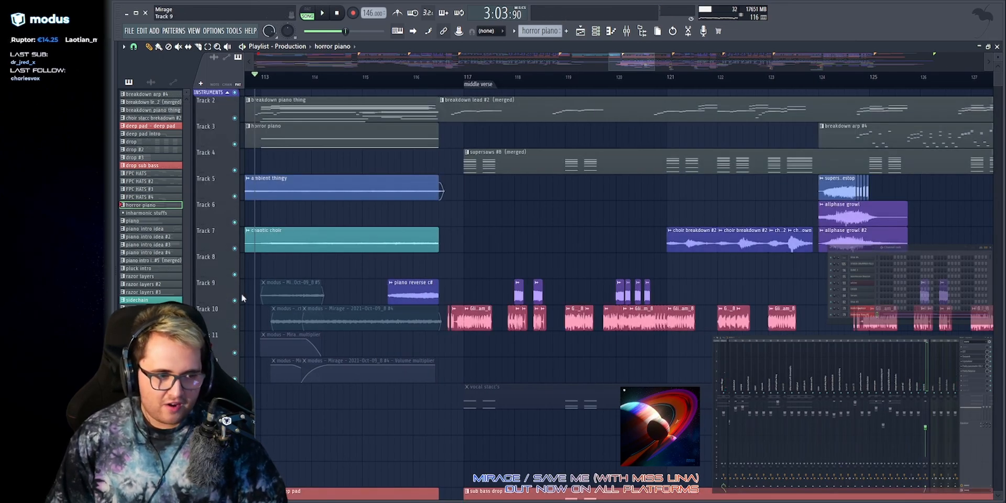
key(space)
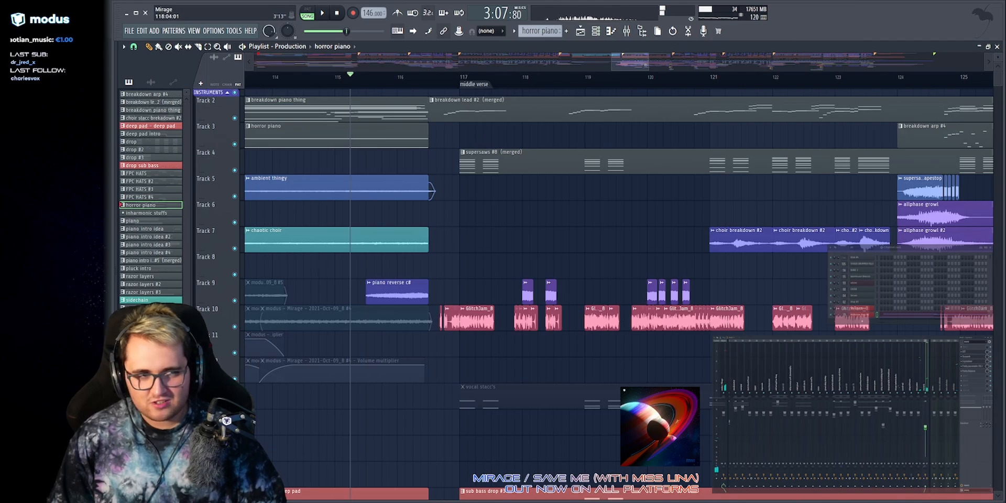
Examine the middle verse clips and play the transition into them from about bar 115.
scroll(534, 209, down, 8)
scroll(726, 119, up, 1)
drag(871, 91, 629, 343)
ctrl+click(685, 161)
drag(659, 61, 592, 71)
scroll(639, 96, up, 3)
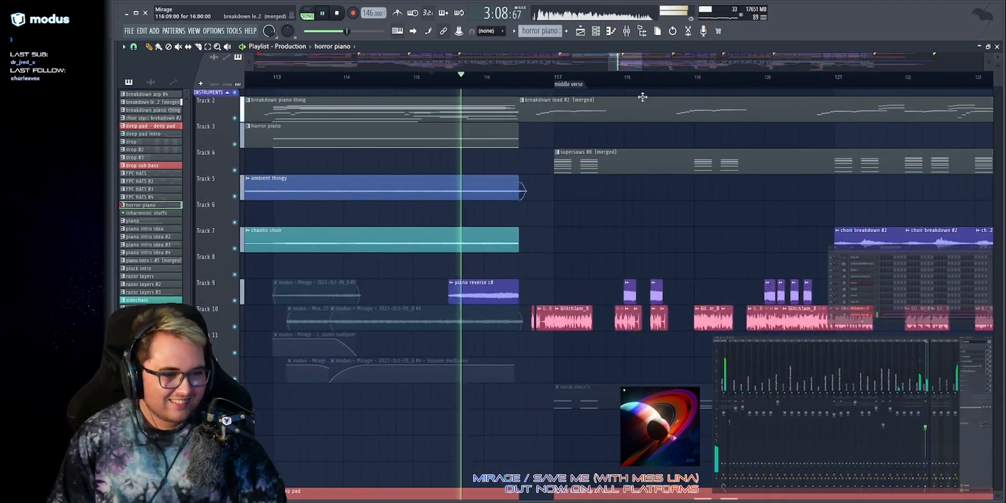
scroll(527, 177, up, 2)
key(space)
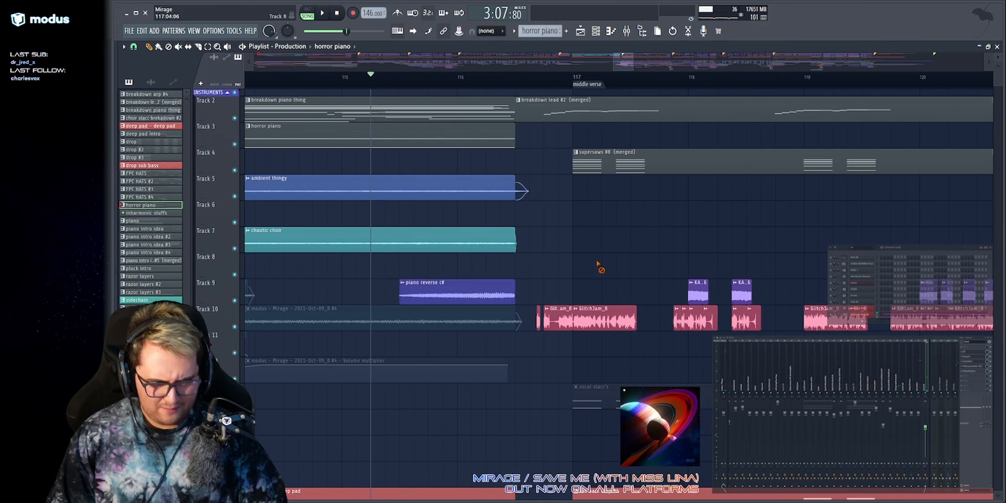
Solo Track 9 to hear the piano reverse c# clip, and unsolo it to play the full mix toward the middle verse.
right_click(234, 301)
key(space)
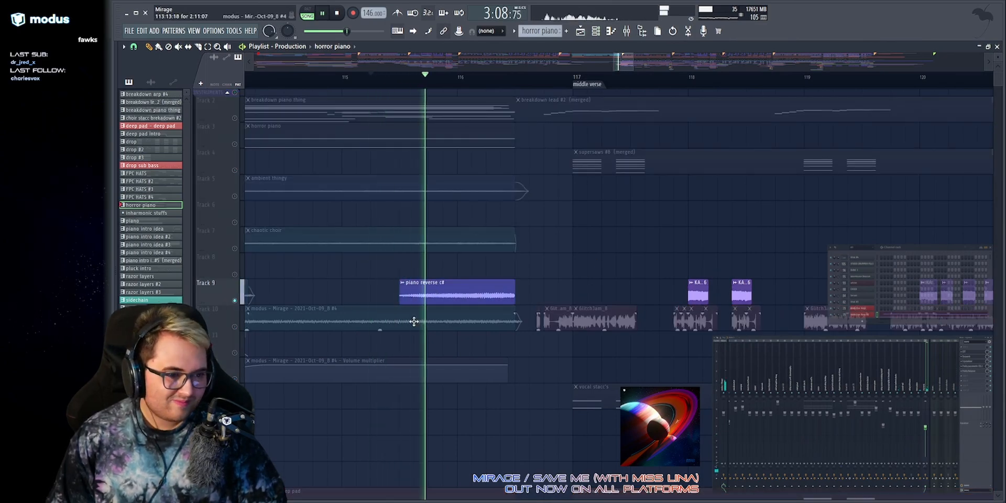
key(space)
right_click(235, 301)
key(space)
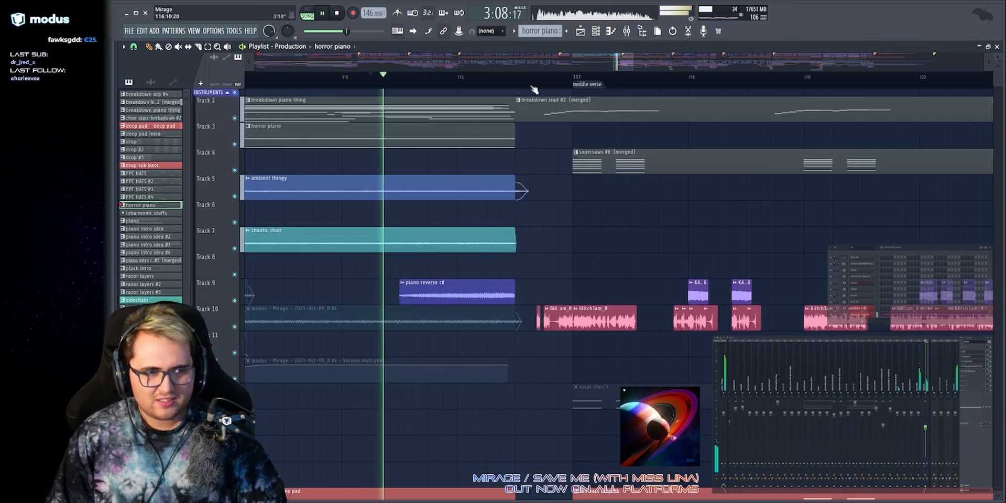
drag(624, 61, 629, 62)
key(space)
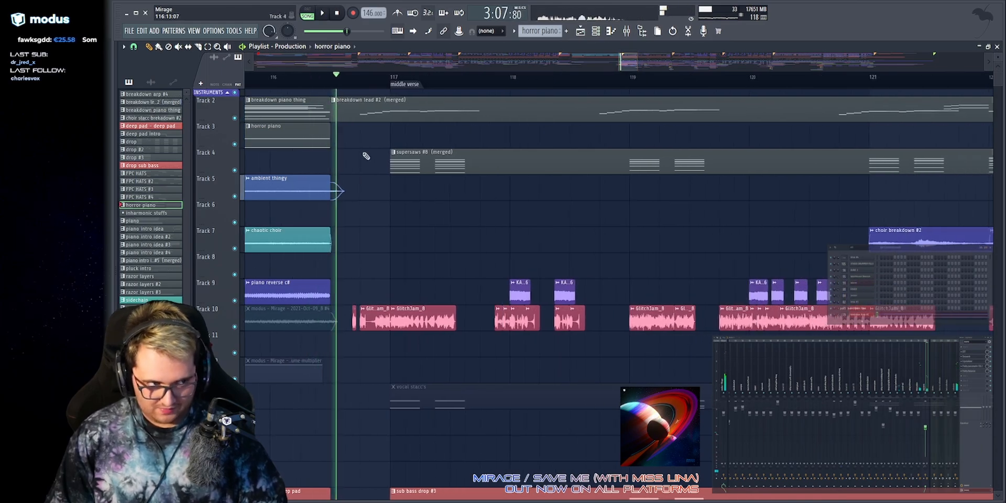
Save the project and play the full mix from just before bar 117 into the middle verse.
click(345, 77)
key(ctrl+s)
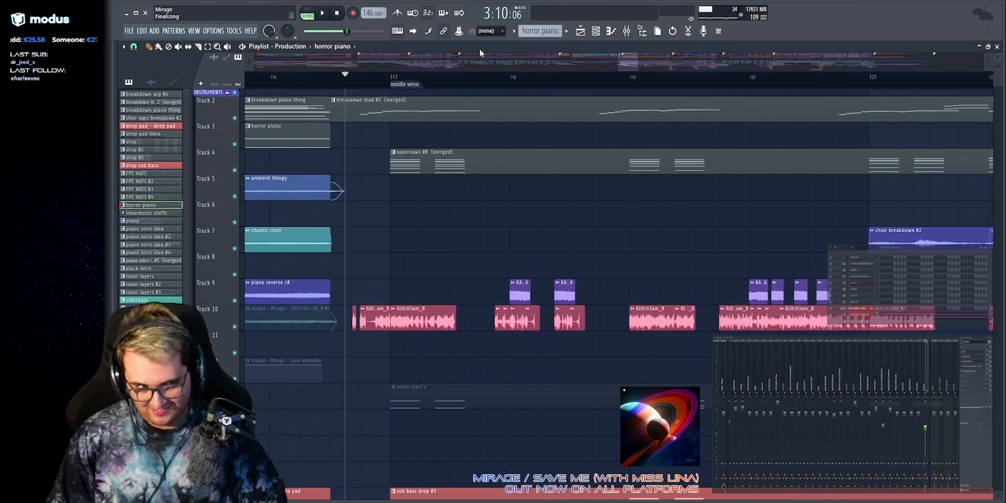
key(space)
scroll(460, 57, down, 2)
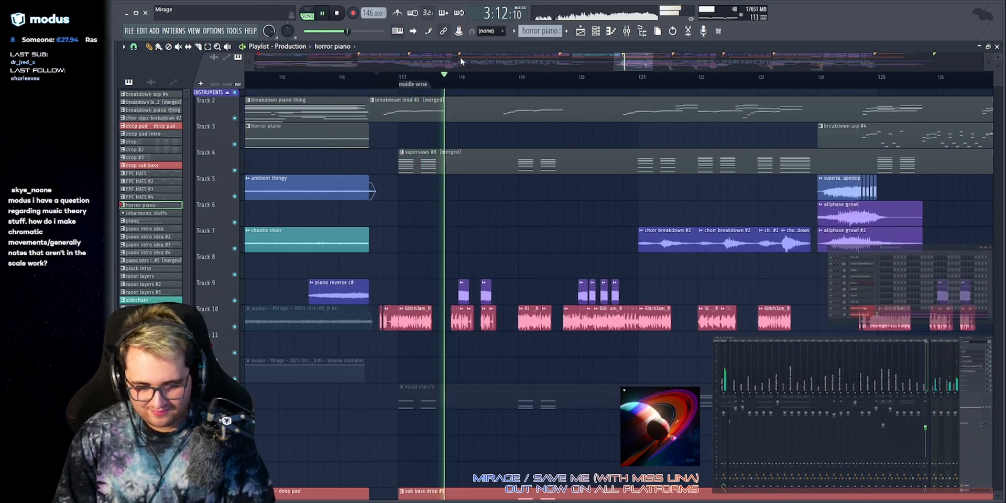
key(space)
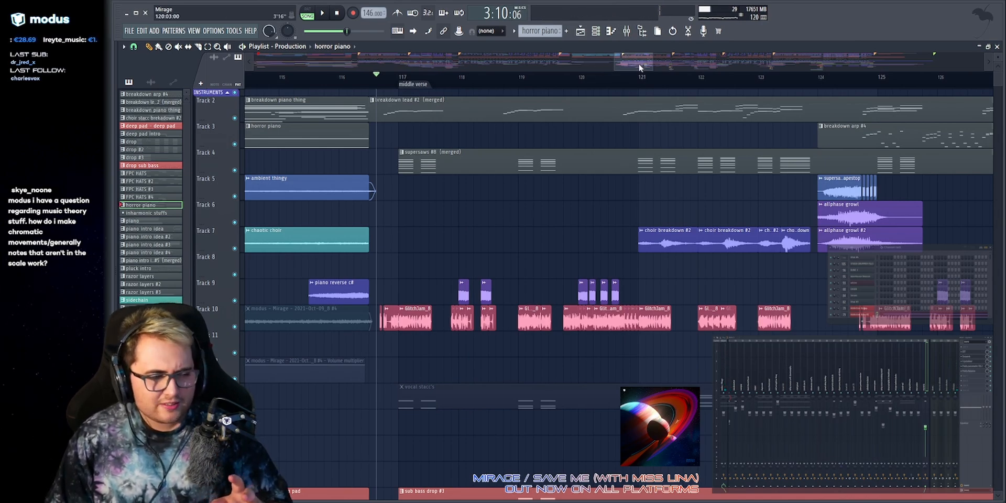
key(space)
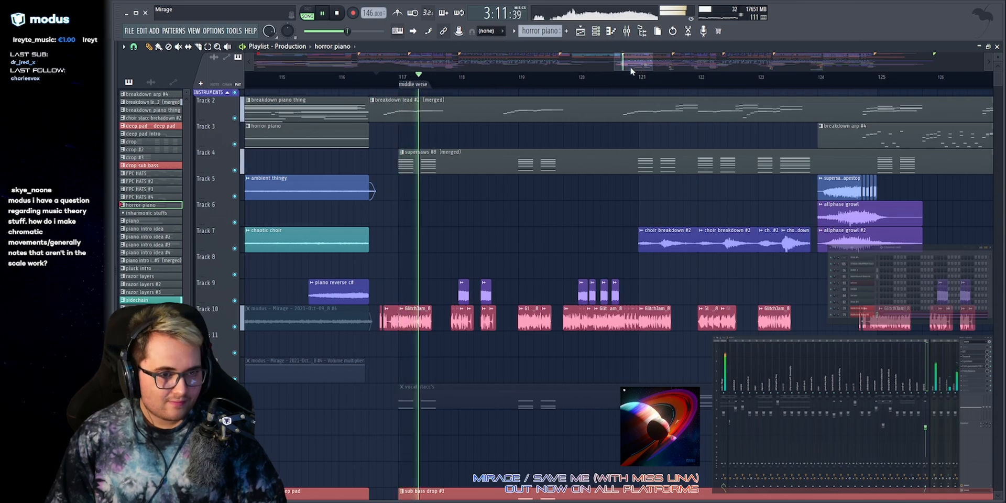
scroll(636, 61, down, 2)
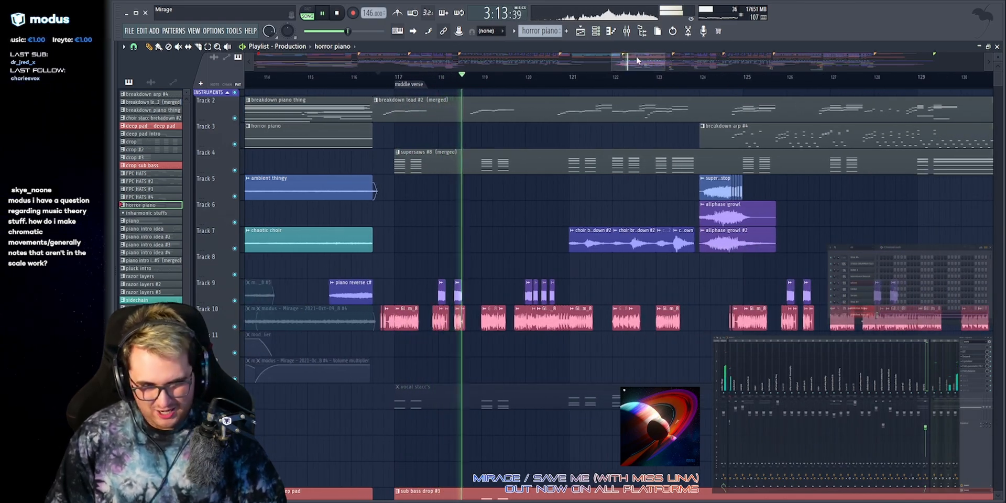
key(space)
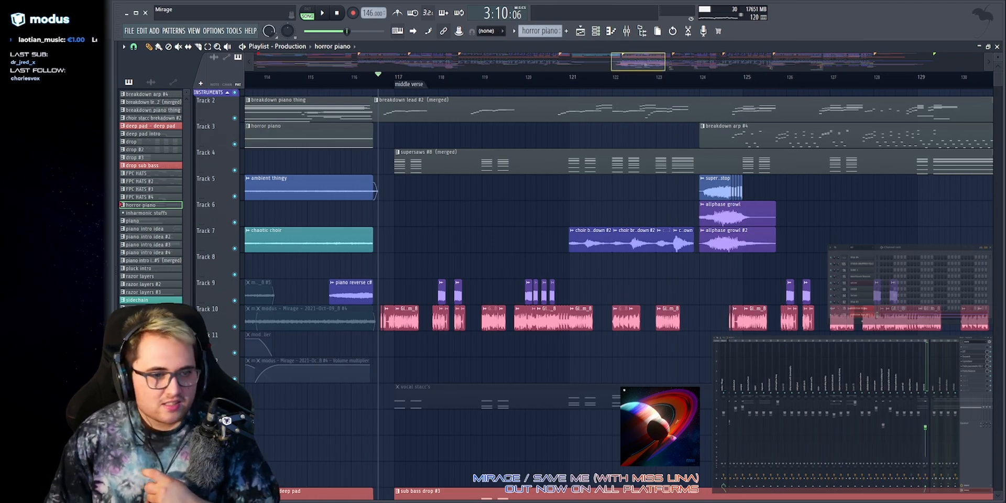
Place the playhead just before bar 101, examine the horror piano notes in the piano roll, and return to the playlist.
scroll(376, 97, left, 6)
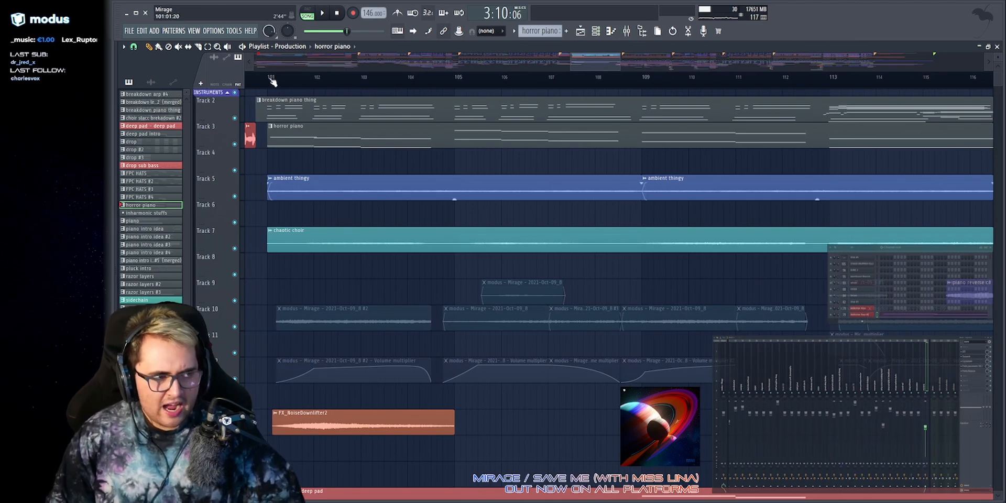
drag(272, 79, 262, 79)
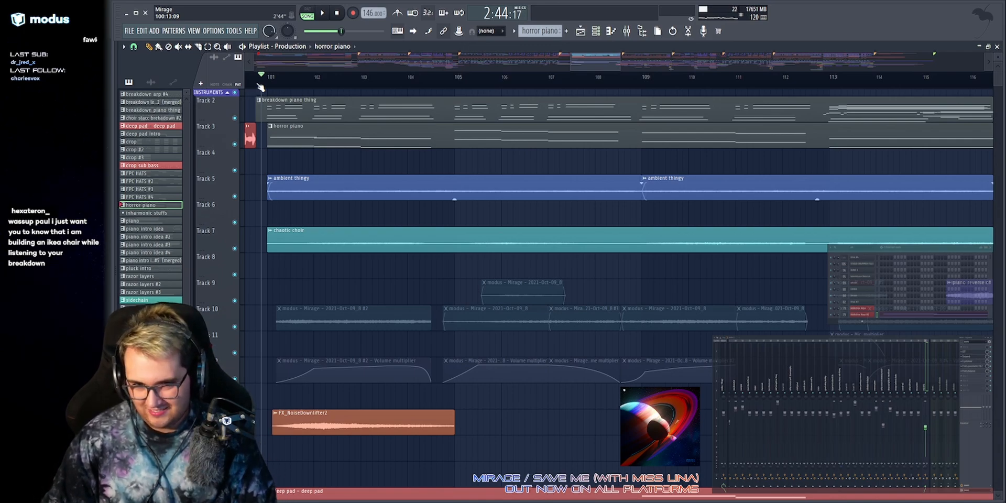
double_click(386, 111)
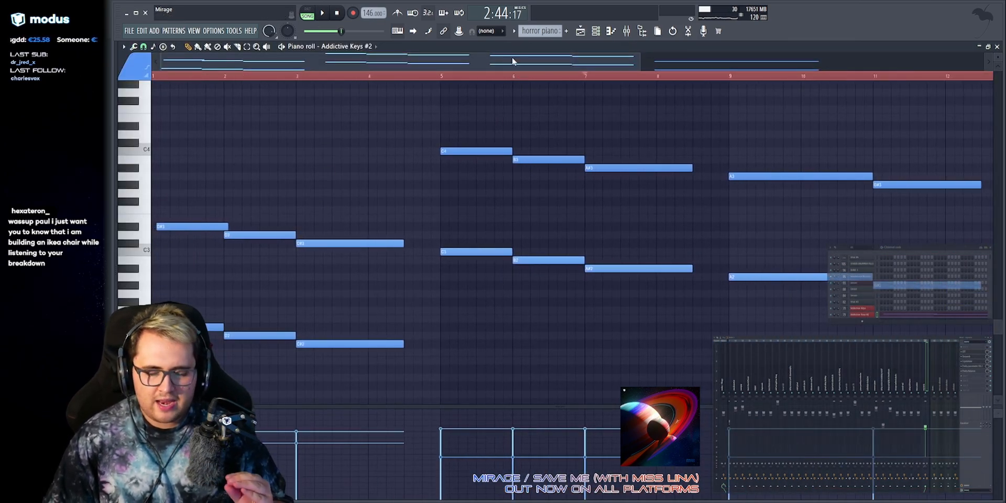
click(580, 31)
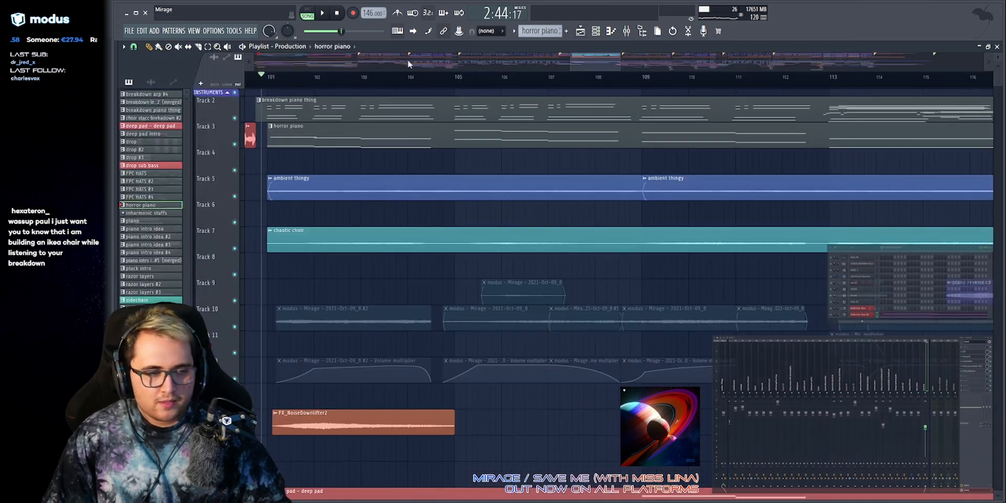
Examine the horror piano clip and play the full breakdown opening from just before bar 101.
scroll(286, 67, left, 1)
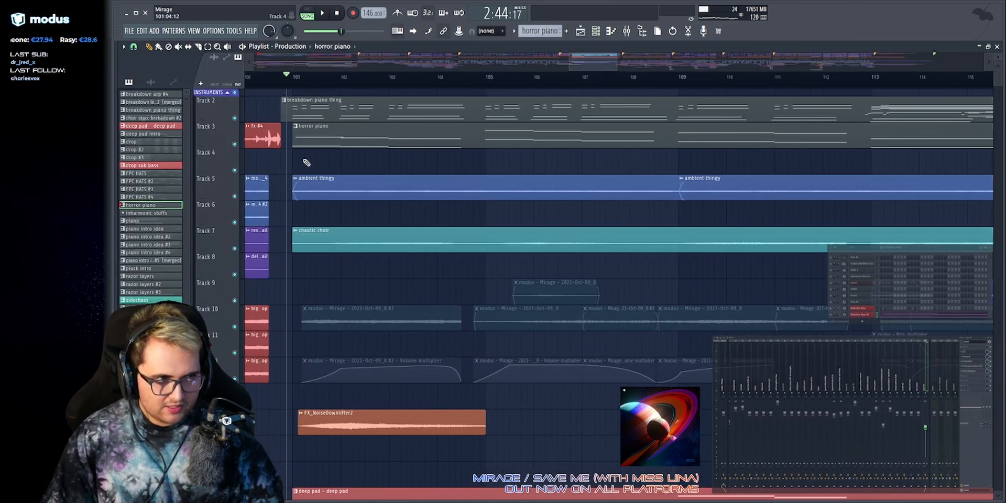
scroll(283, 129, up, 3)
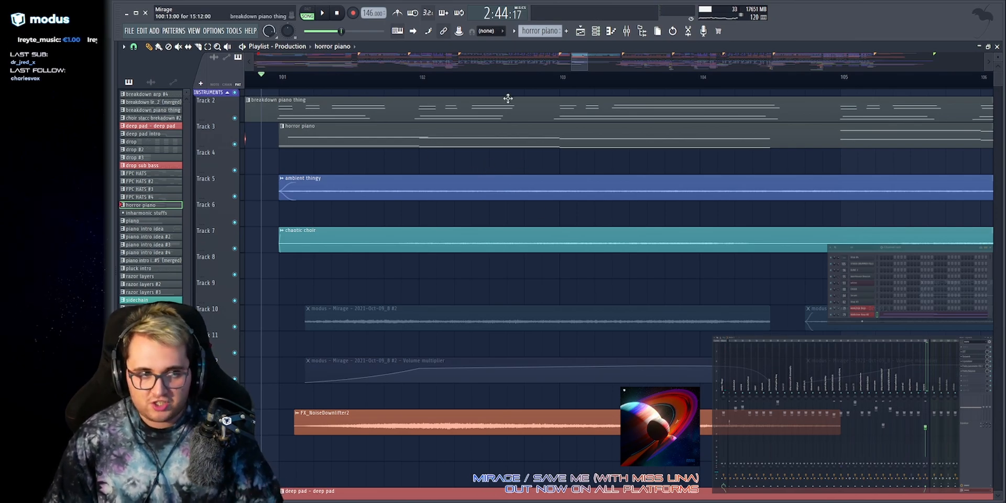
scroll(557, 69, left, 1)
scroll(426, 106, up, 1)
drag(309, 143, 477, 138)
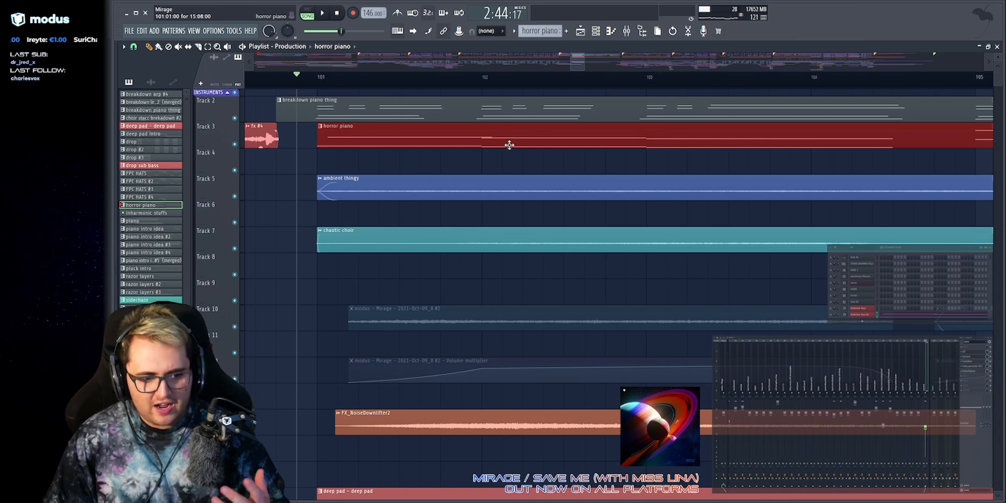
key(space)
click(540, 168)
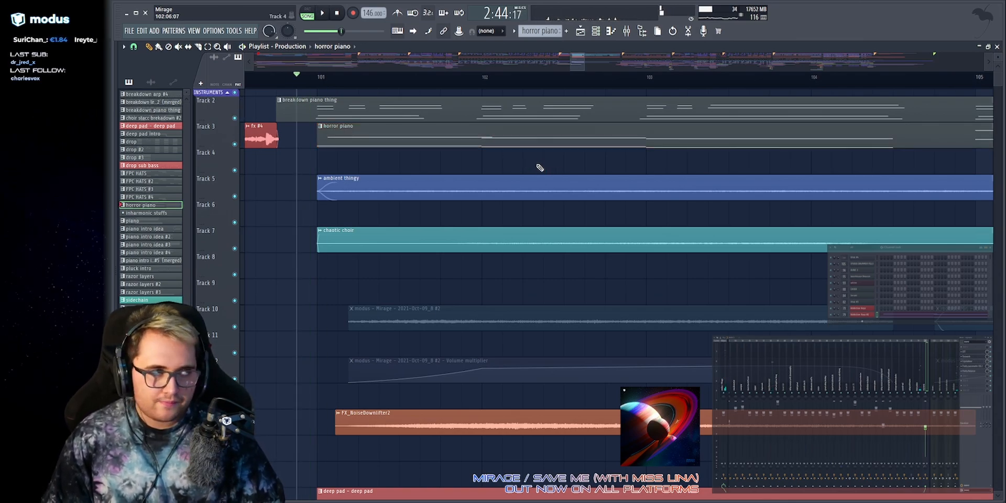
key(space)
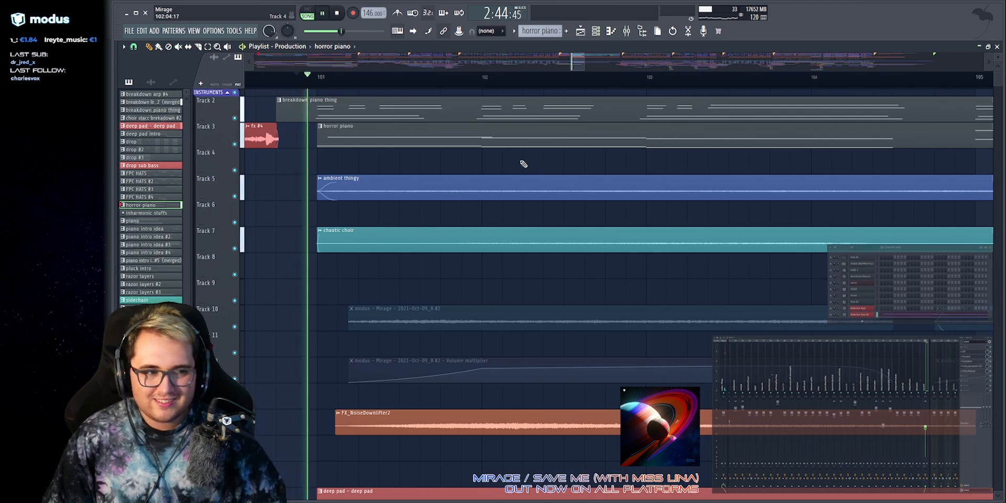
scroll(431, 175, down, 1)
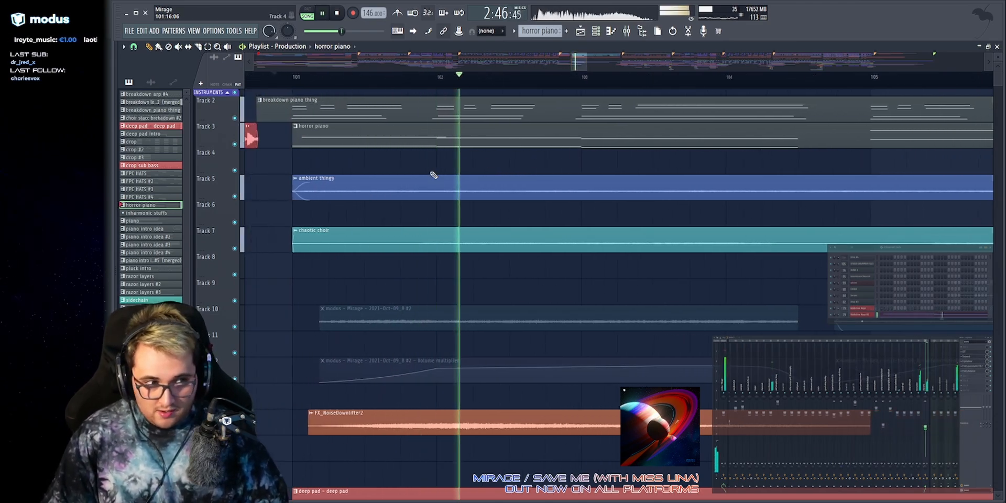
key(space)
Place the playhead shortly after bar 102, look into the breakdown piano thing pattern, and return to the playlist.
click(470, 78)
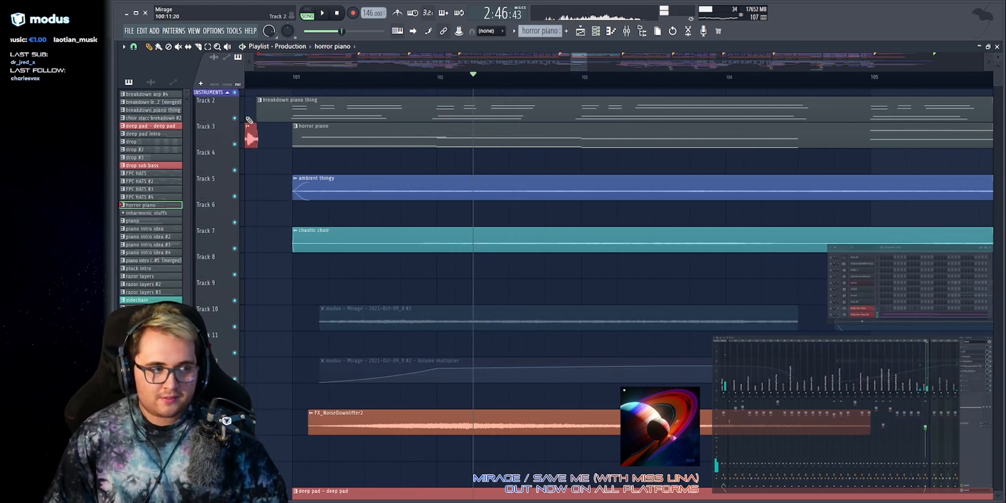
double_click(448, 99)
click(580, 35)
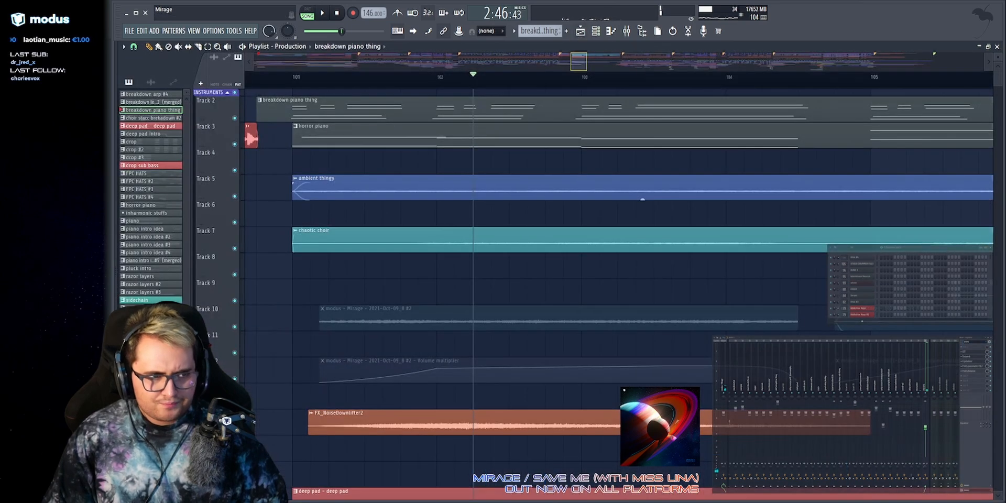
Solo Track 3 with the horror piano and re-enable Track 2 so both piano tracks sound together.
right_click(235, 144)
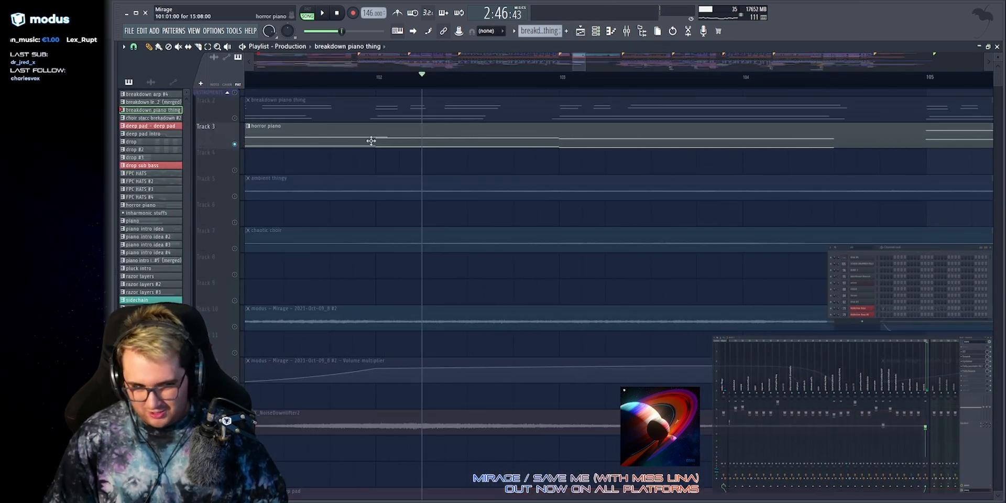
key(space)
key(space)
click(235, 118)
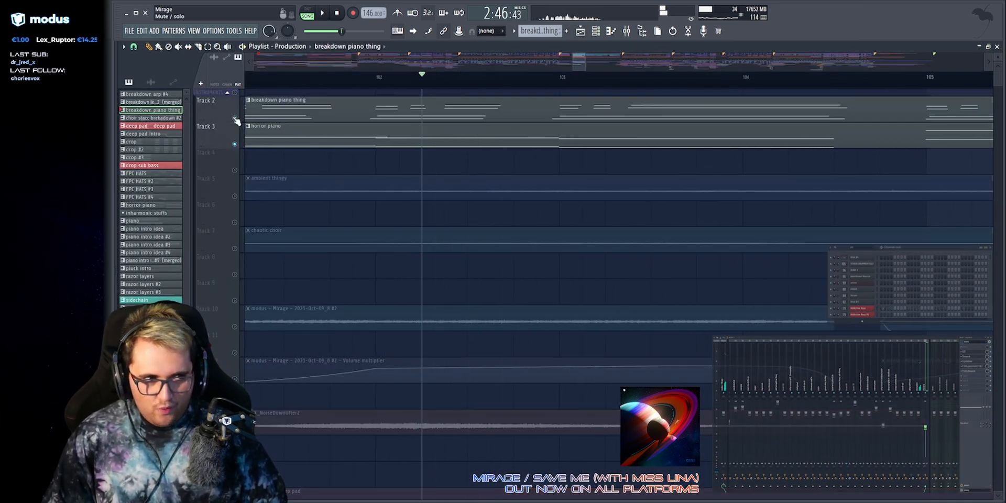
Audition the two soloed piano clips just after bar 102 with the Playback tool.
click(394, 87)
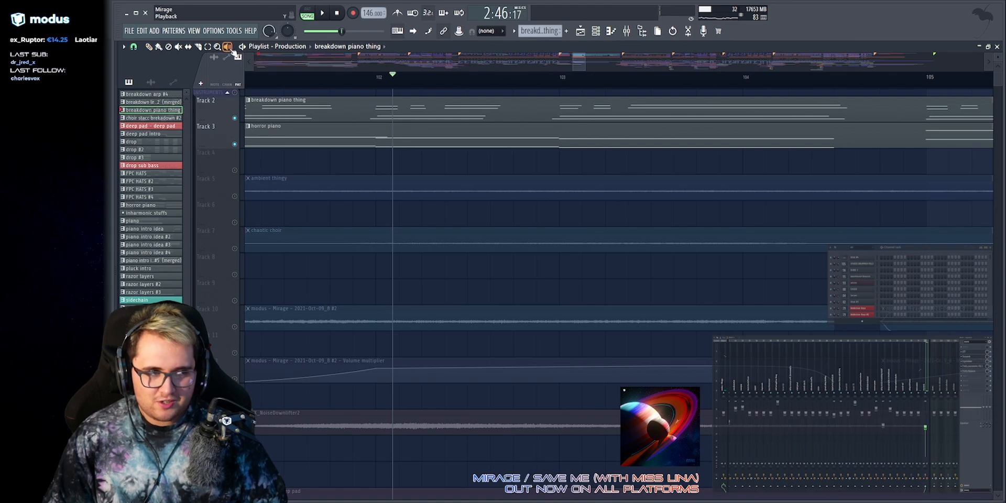
right_click(388, 109)
click(386, 109)
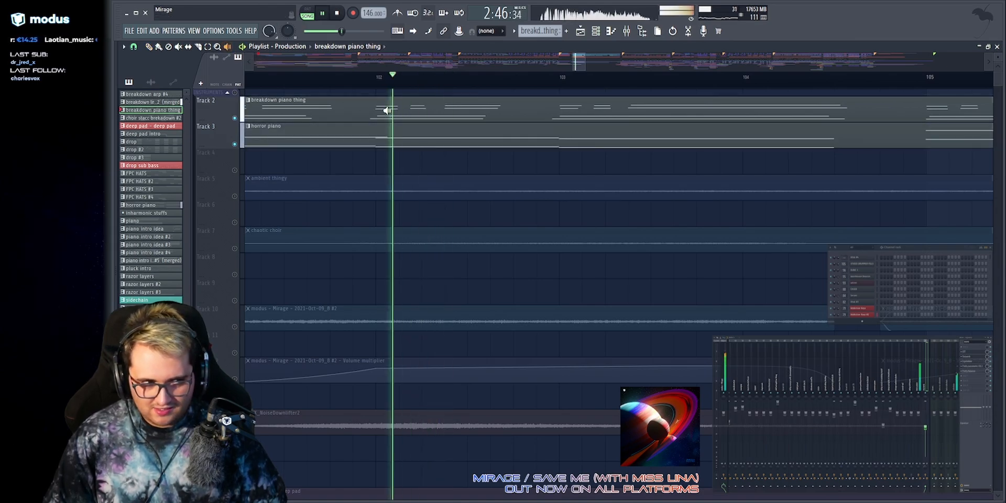
click(150, 46)
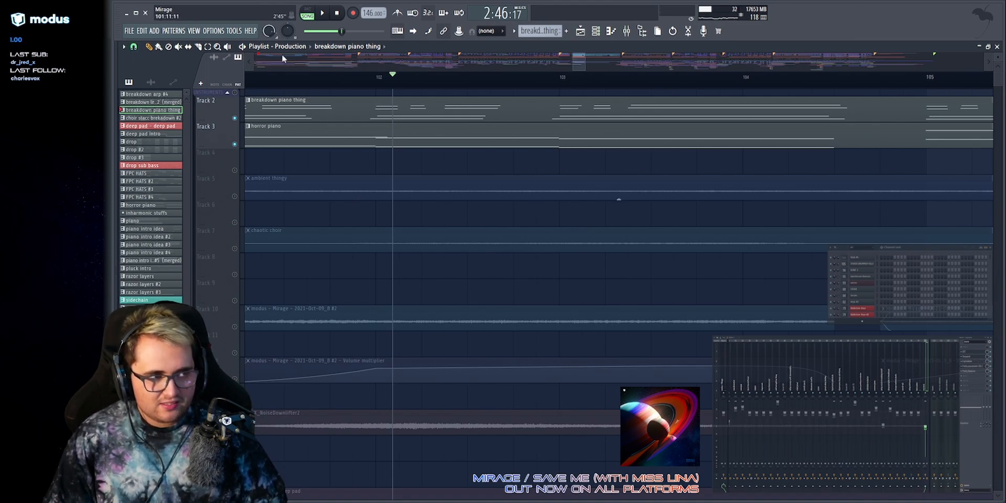
right_click(395, 113)
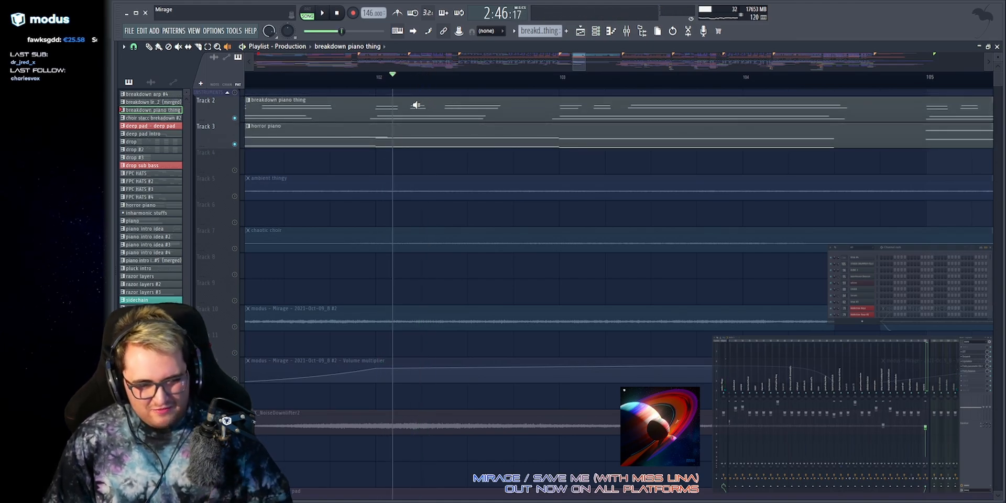
Examine the horror piano line and play both soloed pianos from just after bar 102 past bar 103.
scroll(518, 63, down, 1)
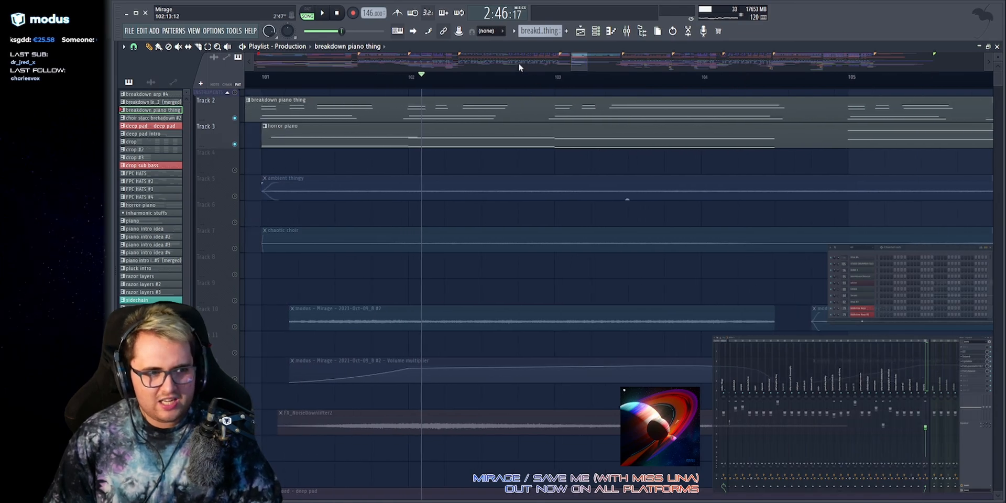
click(422, 138)
drag(557, 138, 802, 141)
key(space)
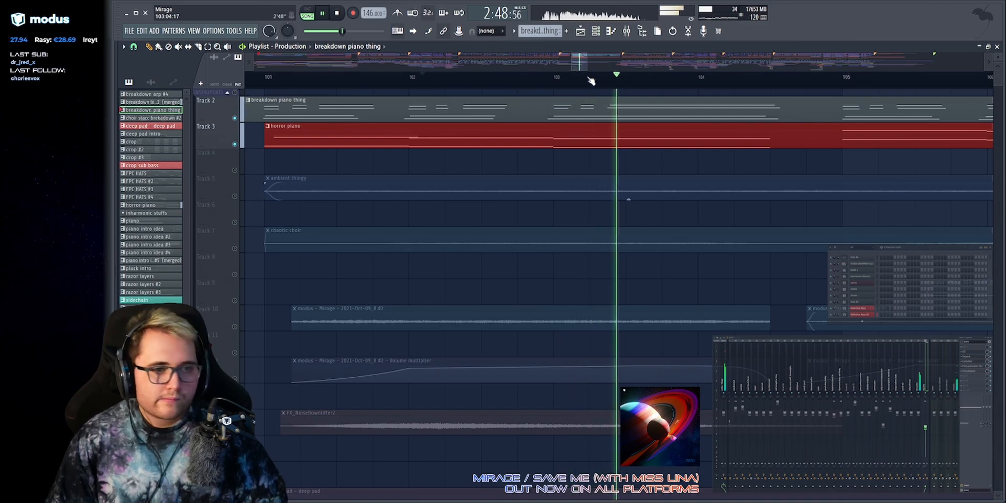
key(space)
Examine the breakdown piano thing clip and replay the two pianos, restarting from just before bar 102.
scroll(585, 63, up, 1)
drag(364, 101, 816, 119)
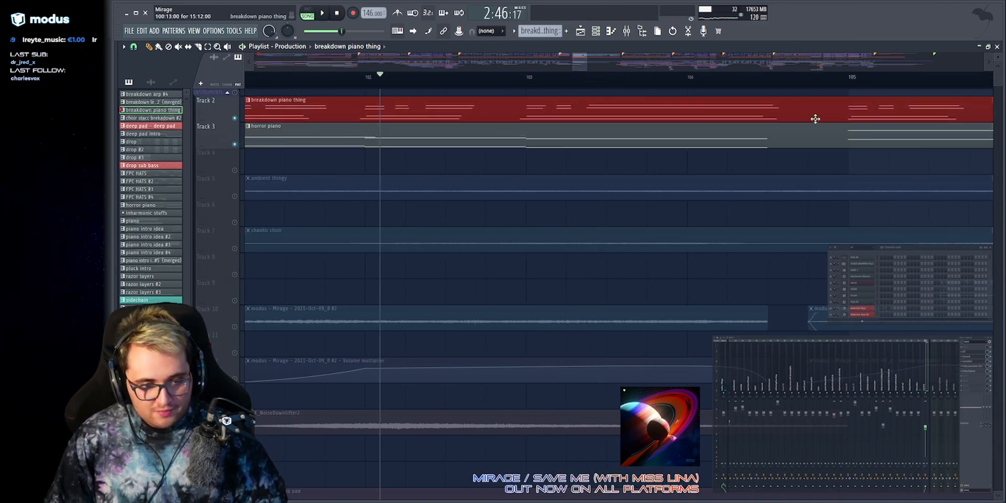
click(589, 175)
key(space)
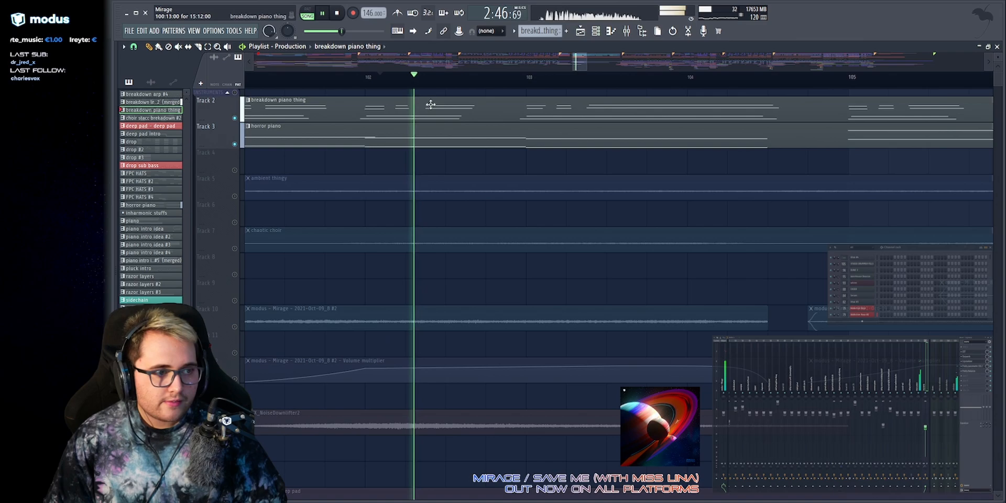
click(347, 82)
key(space)
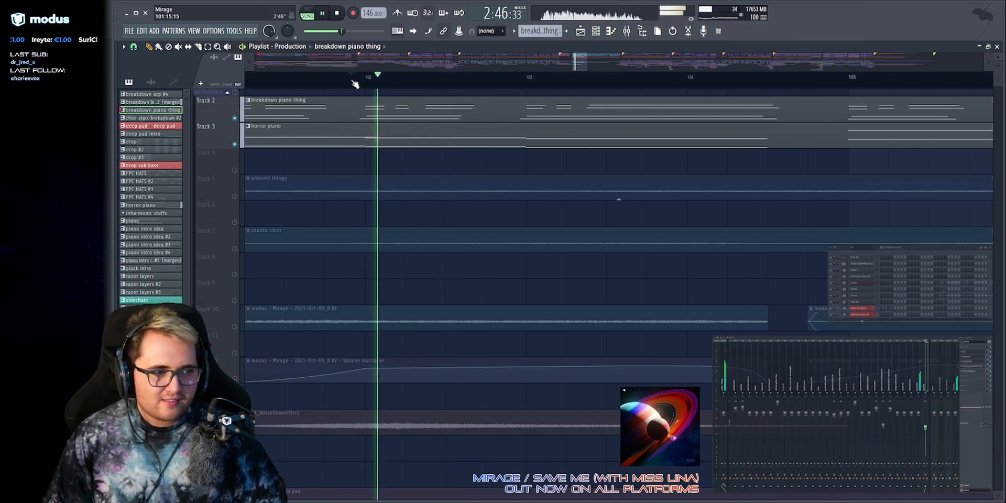
Play the two soloed piano tracks from just before bar 101 through to bar 105.
scroll(384, 64, down, 1)
drag(580, 62, 579, 63)
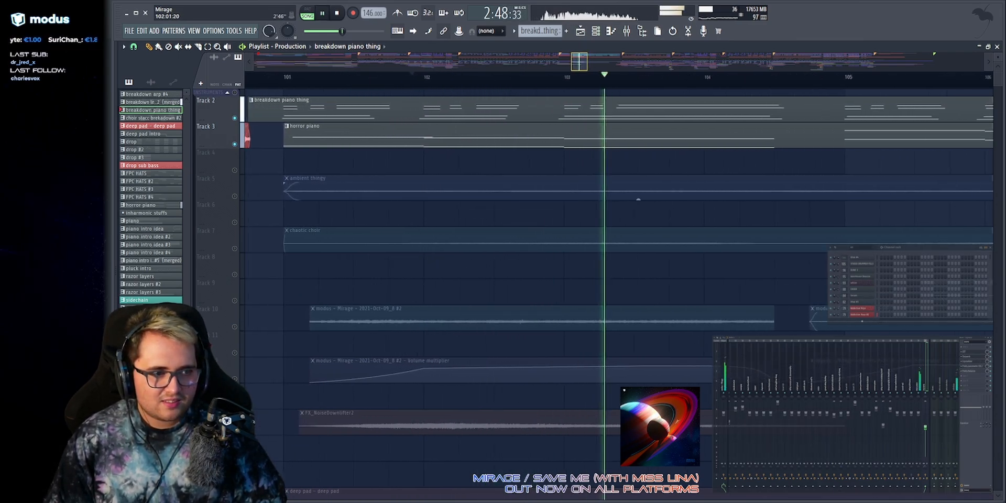
click(273, 81)
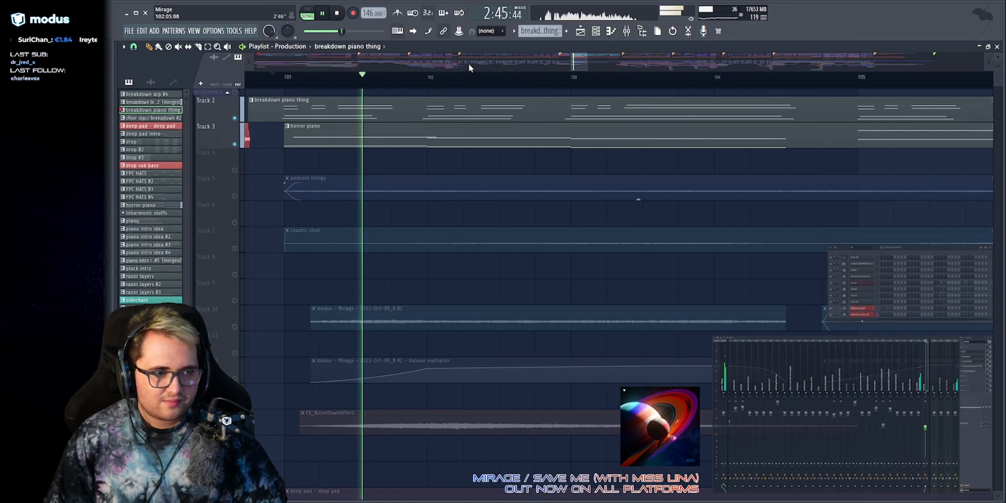
scroll(468, 64, up, 1)
drag(581, 61, 583, 63)
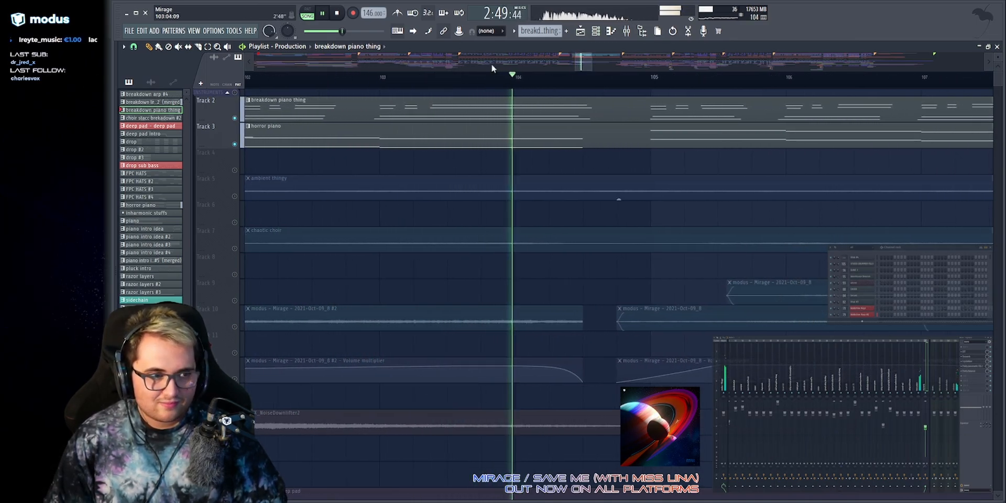
scroll(483, 57, down, 1)
scroll(483, 55, up, 1)
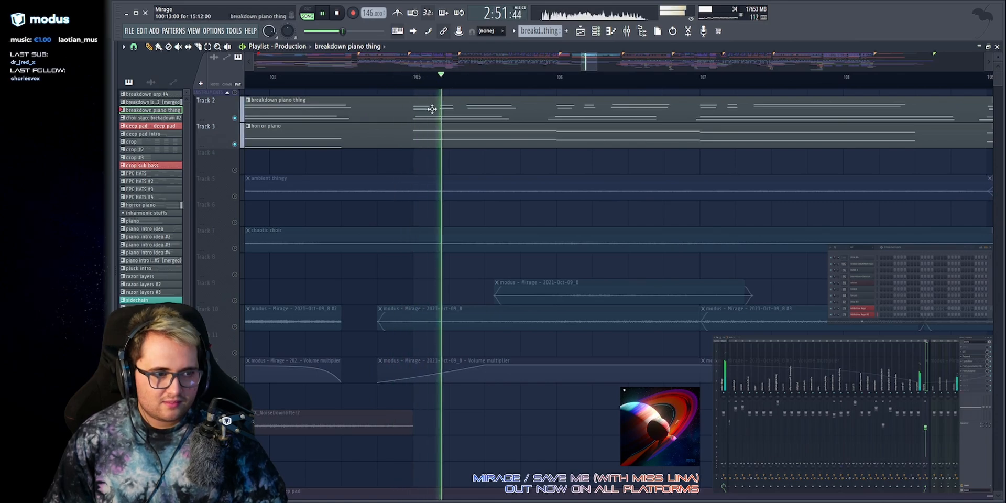
Play the two pianos from just before bar 105, examine their clips together, and place the playhead at bar 106.
click(414, 78)
mouse_move(414, 79)
mouse_down()
mouse_move(511, 78)
mouse_move(406, 95)
mouse_up()
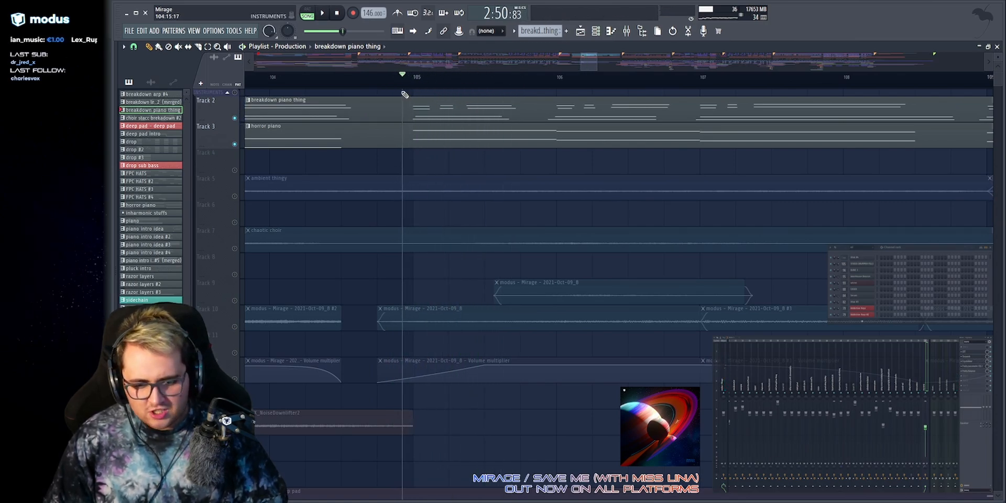
key(space)
drag(505, 124, 644, 135)
key(space)
drag(502, 104, 637, 140)
click(505, 78)
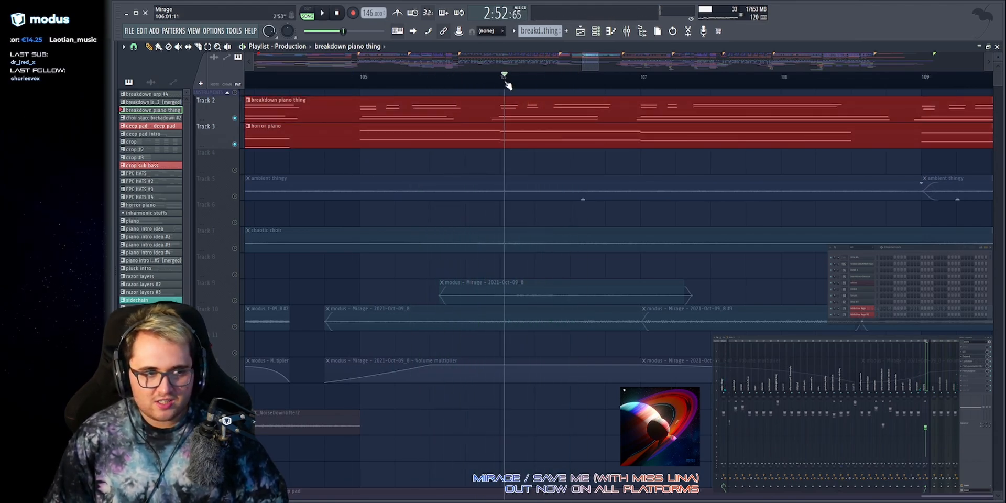
Play the two soloed pianos from bar 106, and replay them from just before bar 105 past bar 106.
key(space)
scroll(543, 60, up, 1)
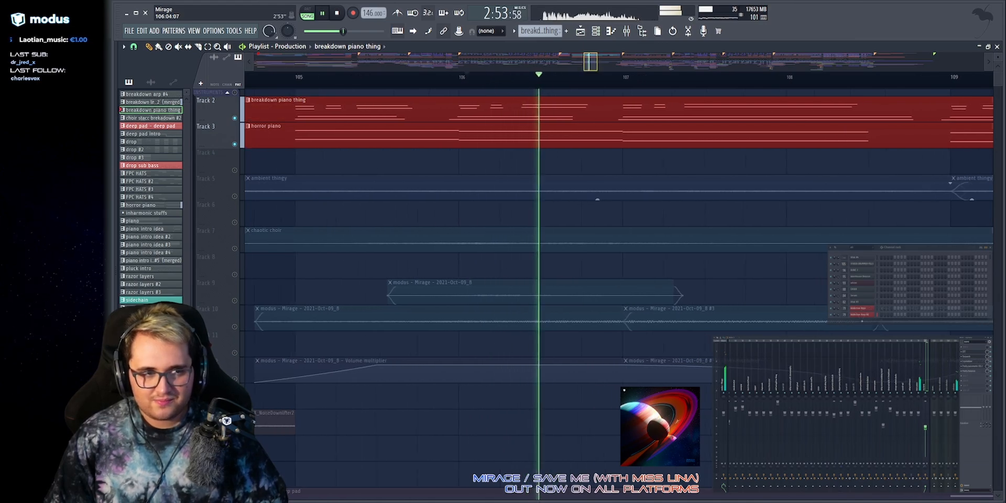
key(space)
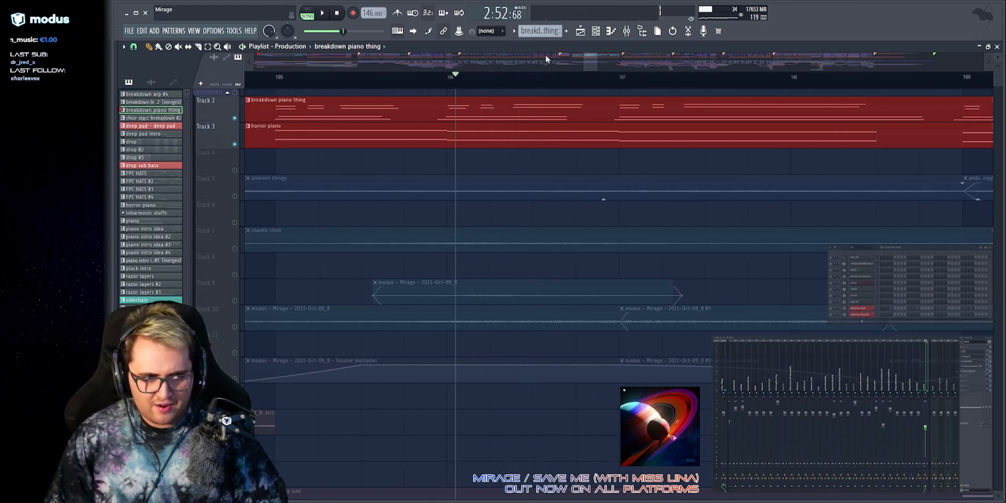
scroll(516, 54, down, 1)
drag(409, 80, 359, 97)
key(space)
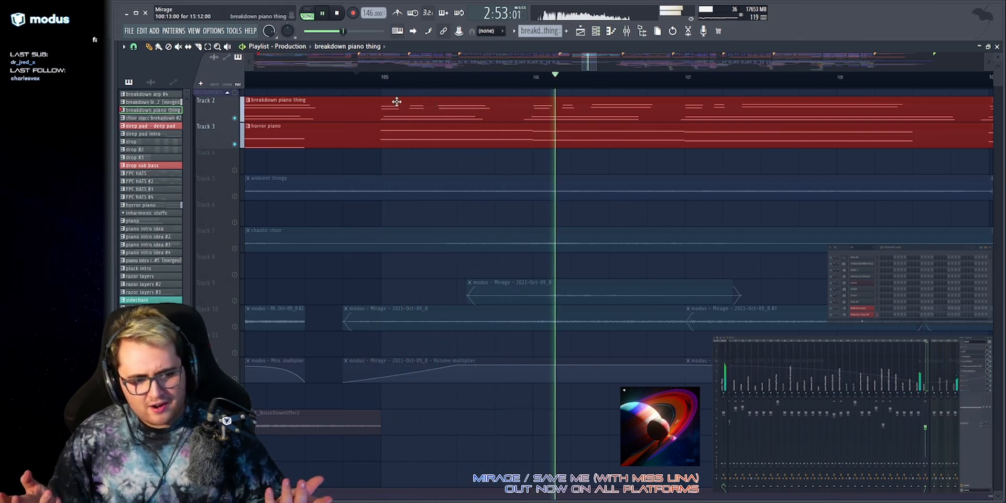
key(space)
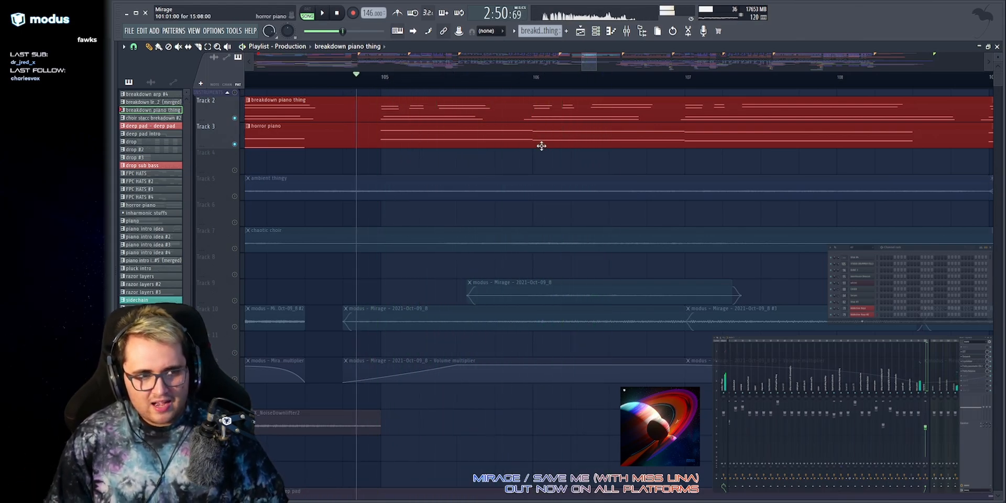
Clear the clip selection and play the two pianos twice more from just before bar 105.
click(553, 90)
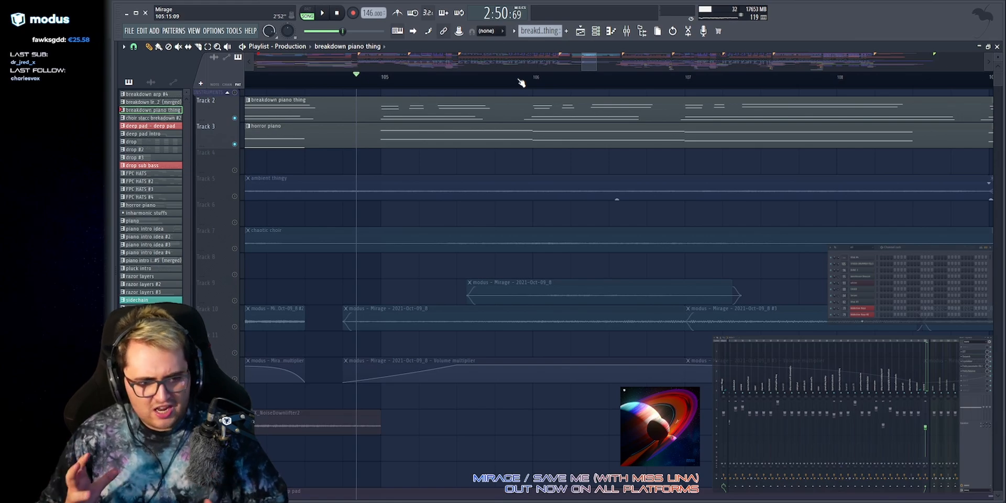
key(space)
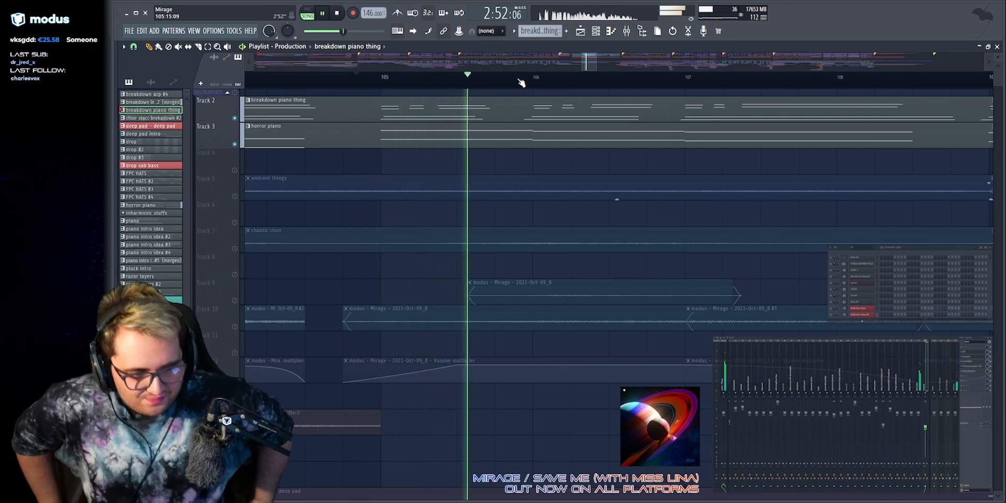
key(space)
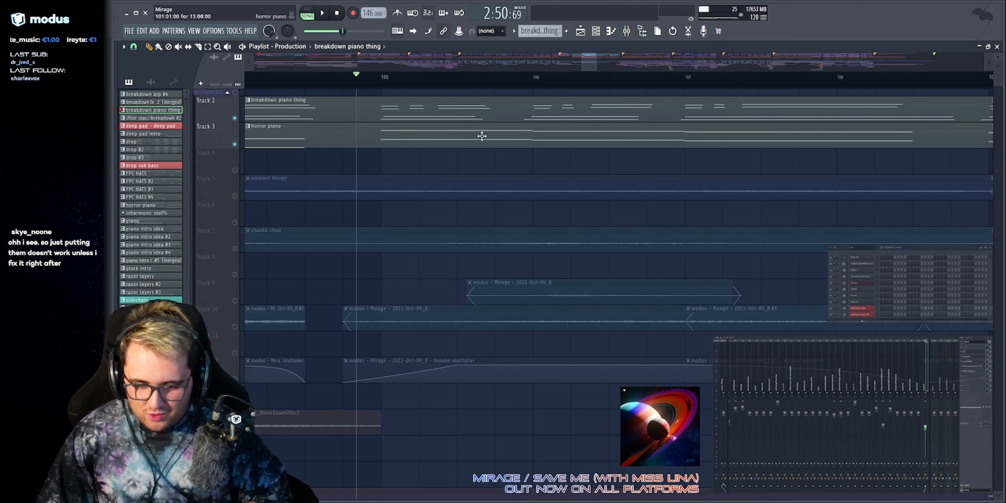
key(space)
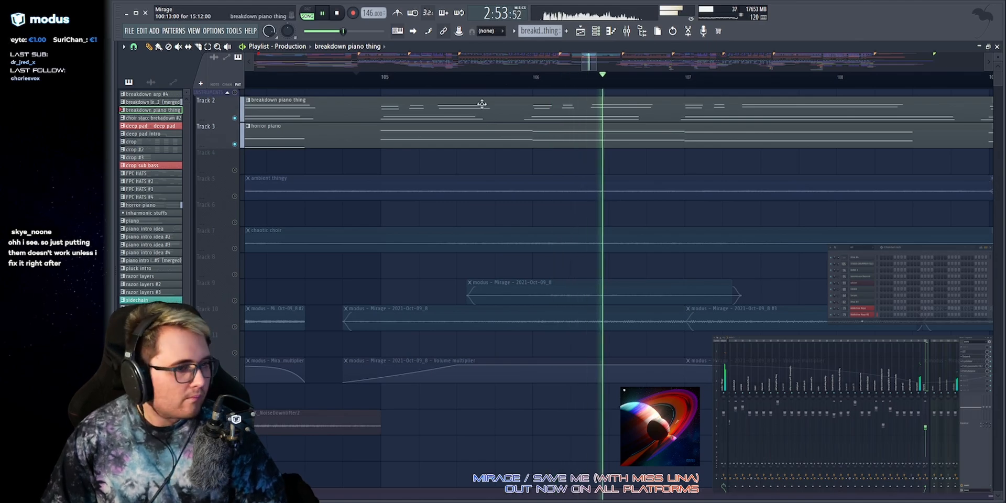
key(space)
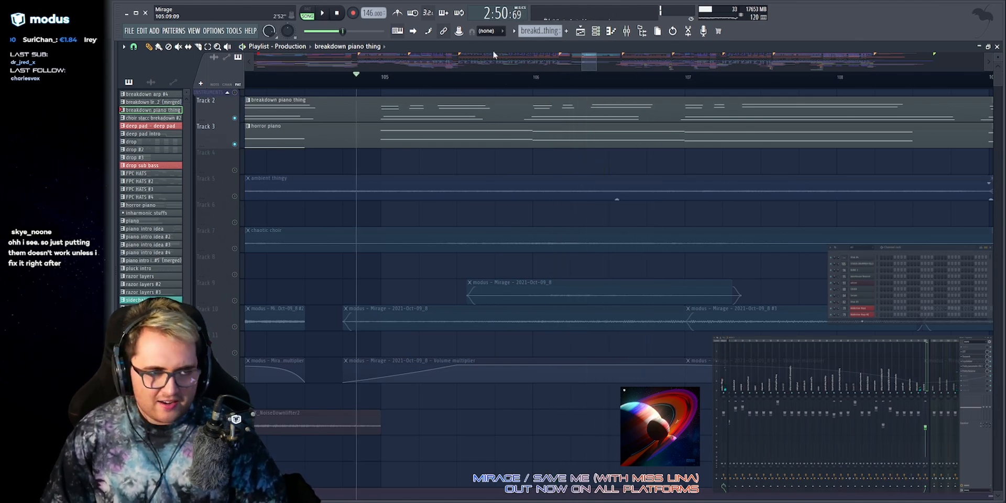
Play the two pianos from just before bar 105 past bar 107 while following both clips.
scroll(498, 55, down, 5)
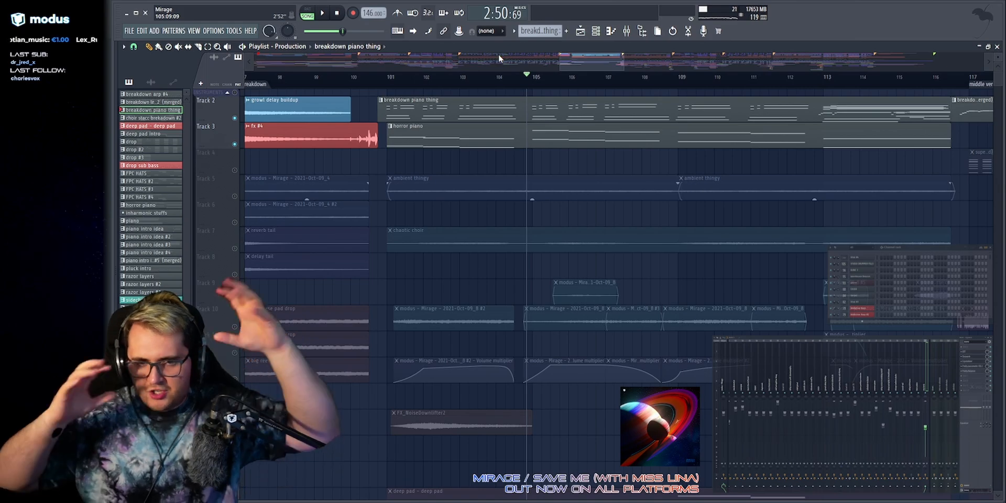
key(space)
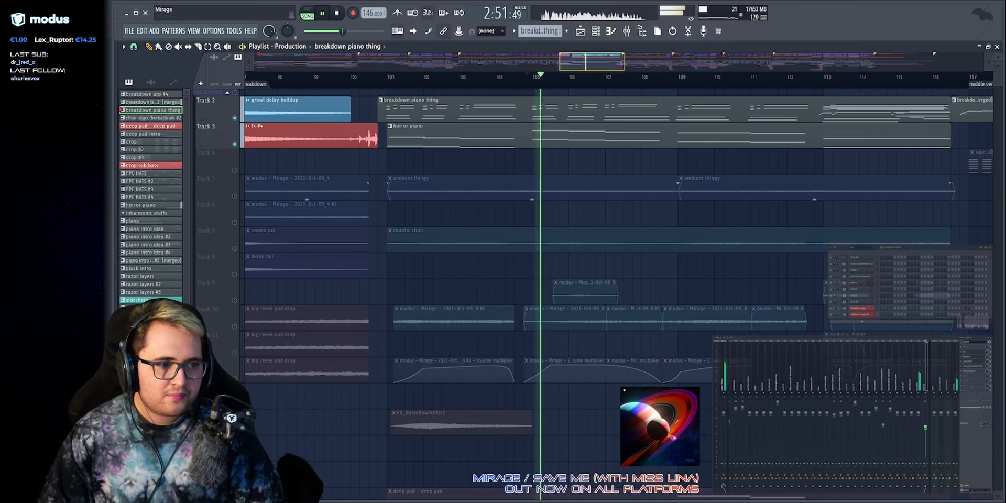
scroll(617, 61, up, 2)
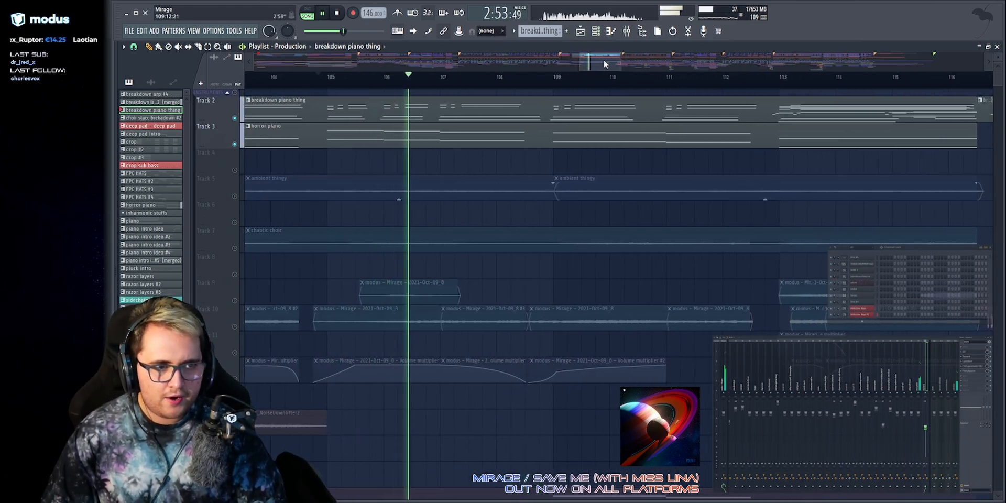
scroll(603, 61, down, 4)
scroll(603, 61, up, 1)
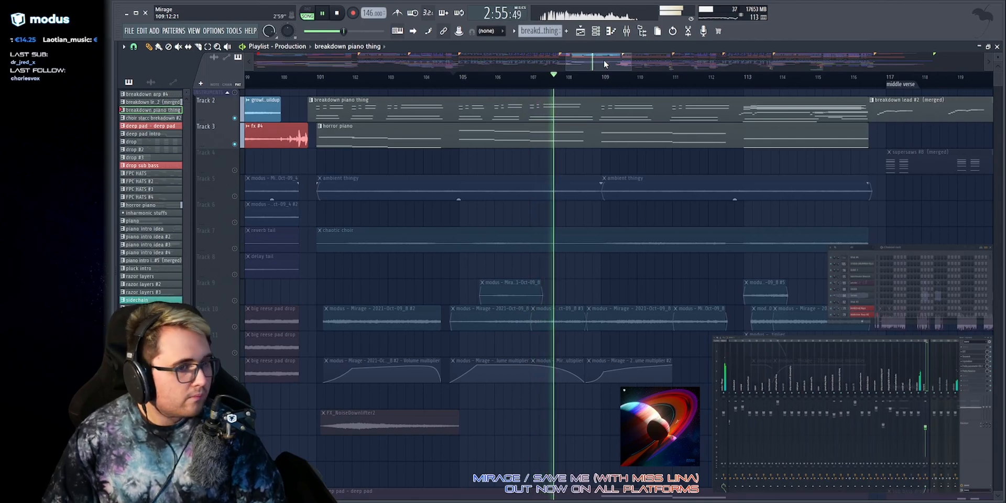
scroll(603, 61, up, 3)
key(space)
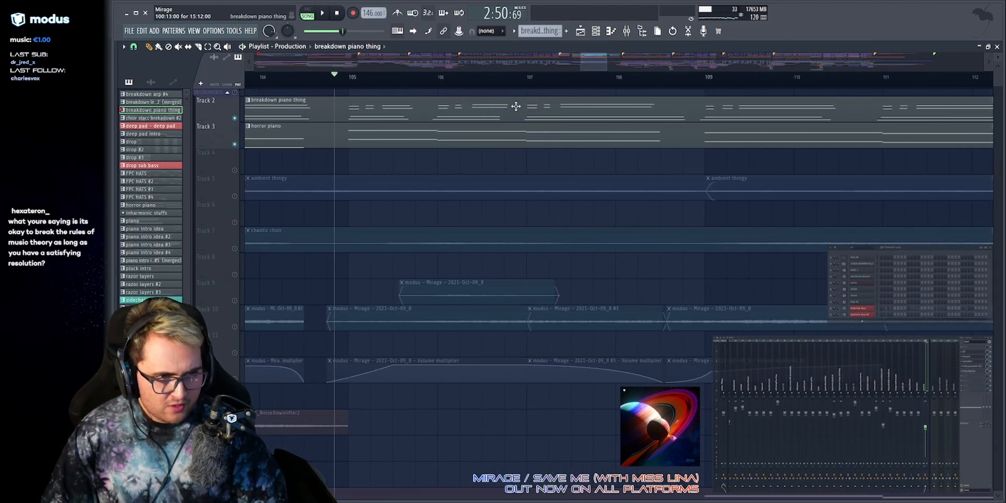
Replay the two pianos from just before bar 105, and set the playhead at bar 107 using the Playback tool.
scroll(593, 61, up, 1)
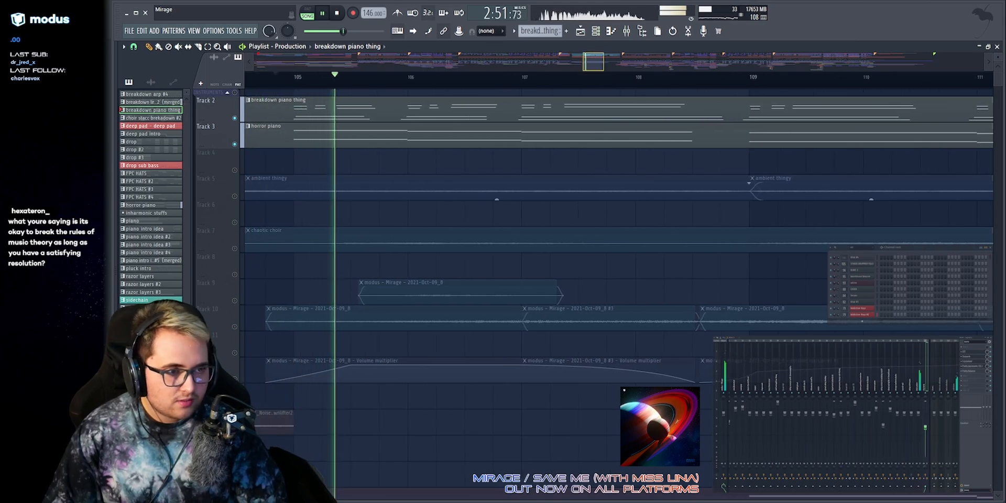
scroll(597, 251, up, 3)
scroll(465, 167, up, 2)
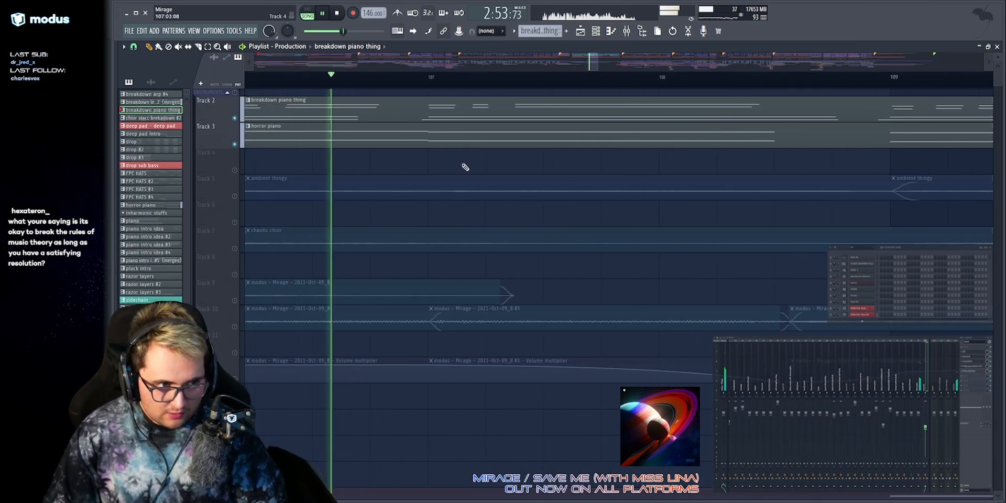
click(227, 47)
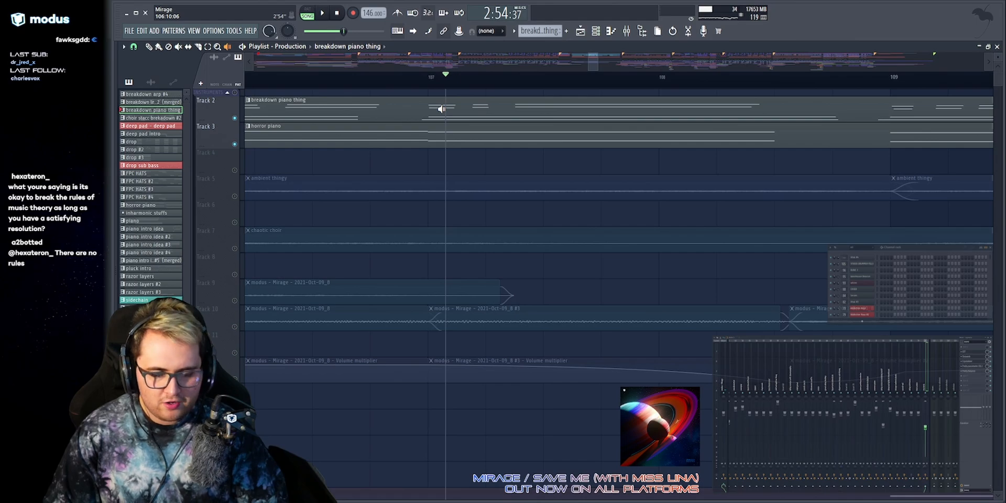
click(442, 109)
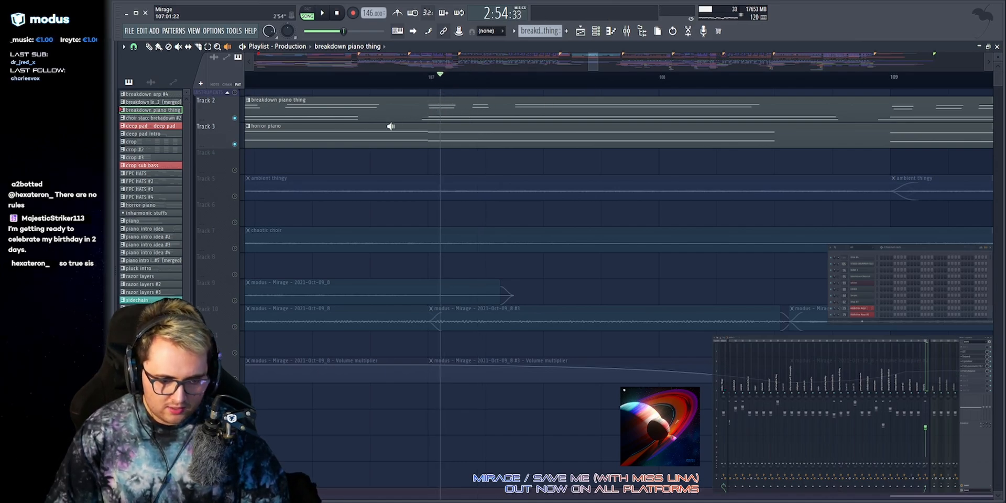
Play the two pianos from bar 107 and move the playhead to just before bar 109.
key(space)
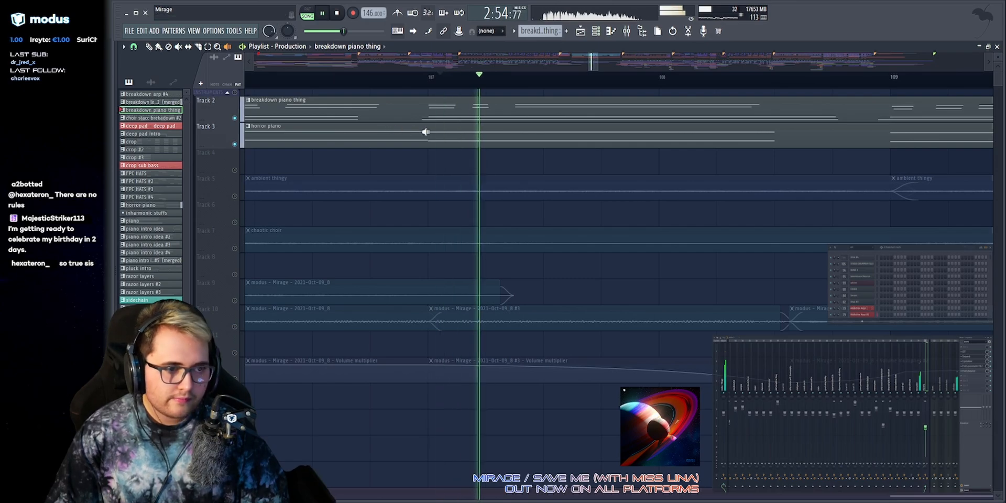
drag(596, 62, 603, 62)
key(space)
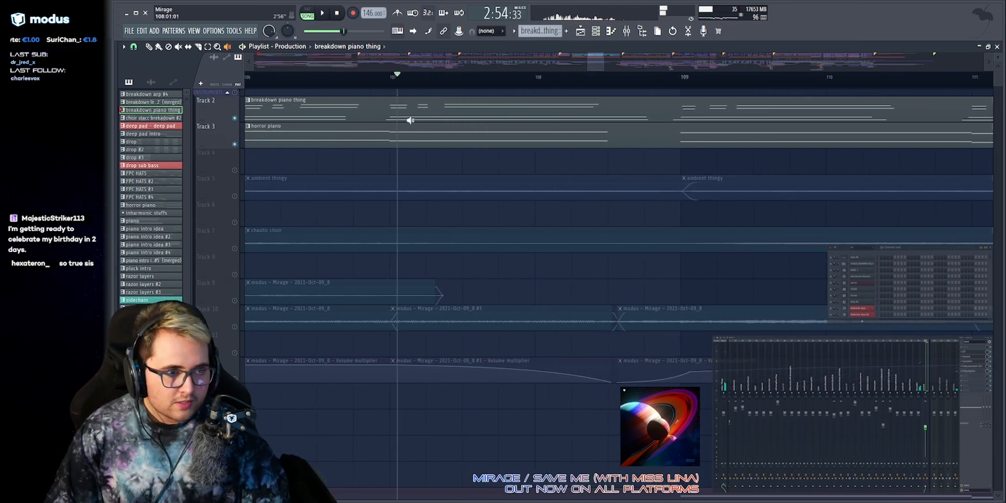
drag(410, 120, 636, 173)
scroll(587, 79, down, 1)
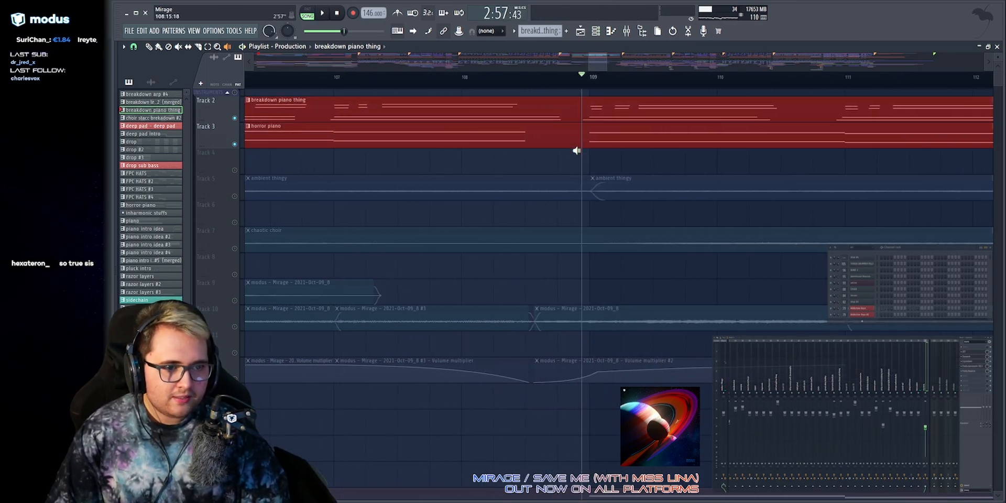
Clear the clip selection and play the two pianos twice from just before bar 109, continuing past bar 111.
drag(596, 69, 600, 68)
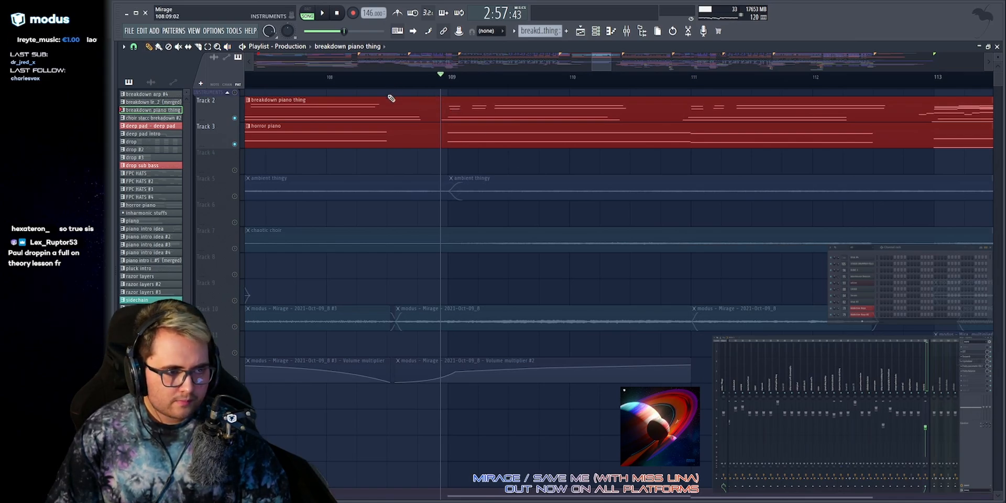
key(ctrl+d)
key(space)
drag(592, 63, 611, 63)
key(space)
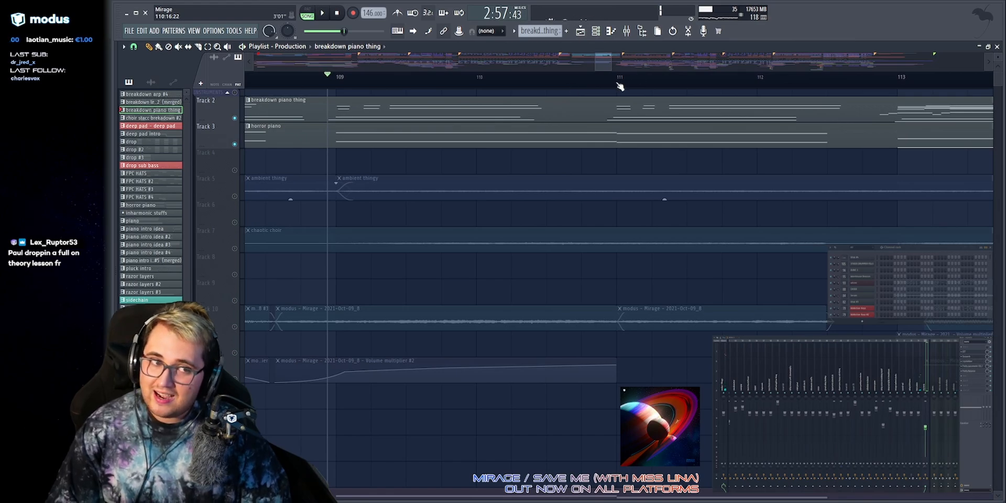
key(space)
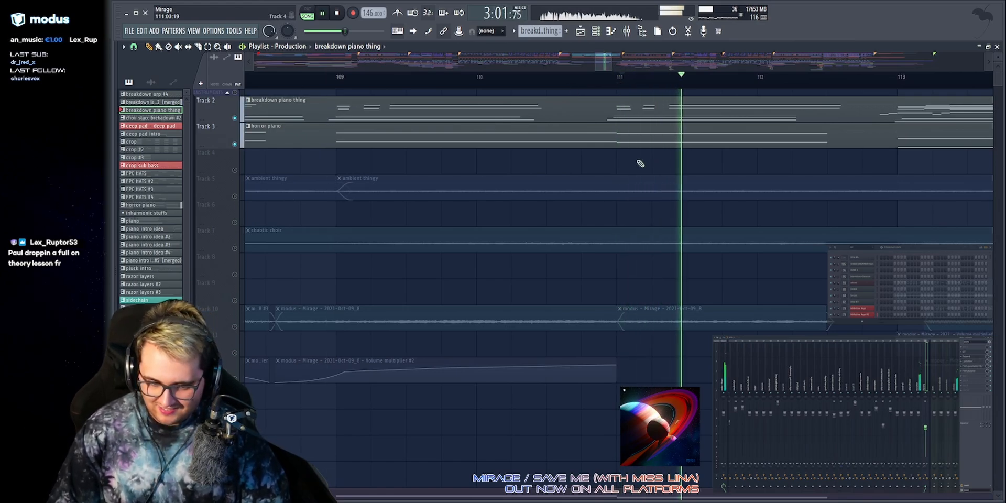
key(space)
Place the playhead just before bar 109 again and play both pianos past the middle of bar 112.
scroll(563, 65, down, 1)
click(358, 79)
key(space)
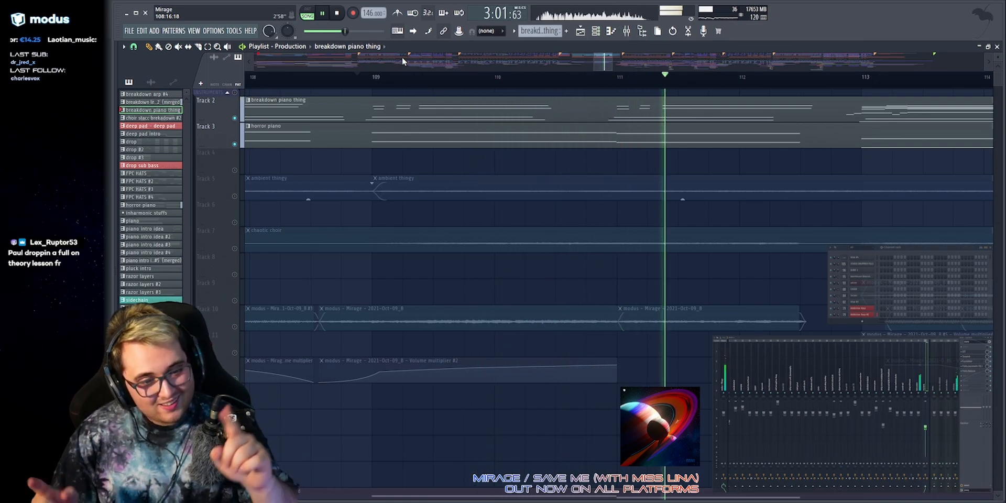
drag(612, 61, 620, 61)
ctrl+drag(524, 137, 545, 111)
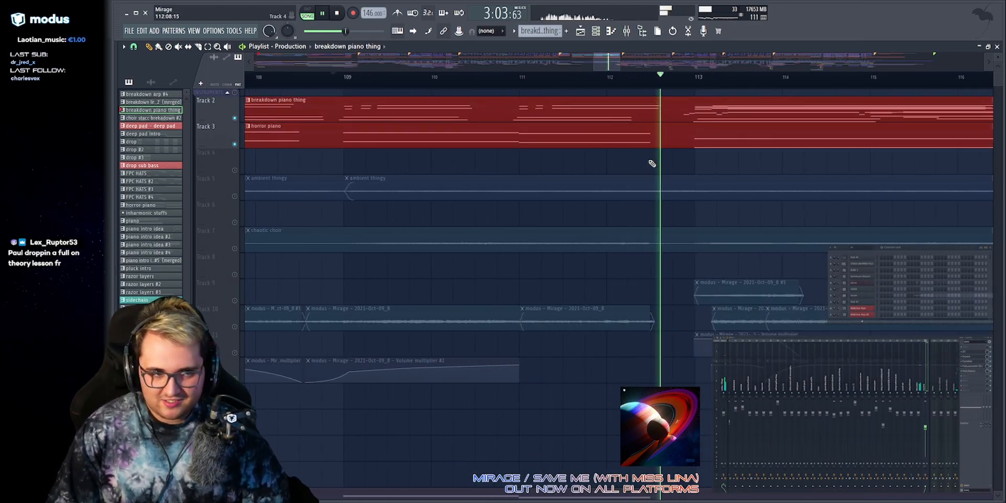
ctrl+click(651, 161)
key(space)
Reposition the playhead near the end of the breakdown and play on toward the middle verse.
mouse_move(614, 64)
mouse_down()
mouse_move(630, 63)
mouse_move(606, 59)
mouse_up()
click(589, 79)
key(space)
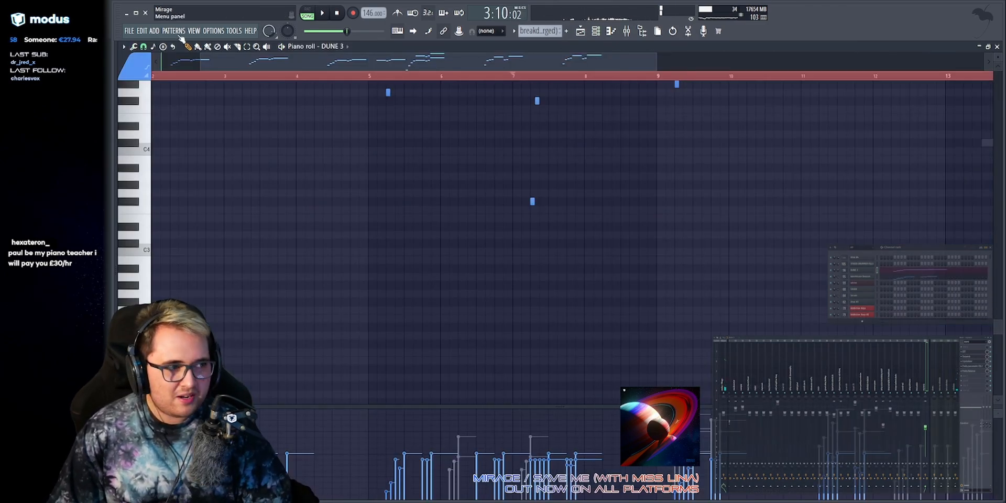
Inspect the Fruity Filter on the dune pluck breakdown channel and play the breakdown lead #2 (merged) pattern.
scroll(390, 97, up, 9)
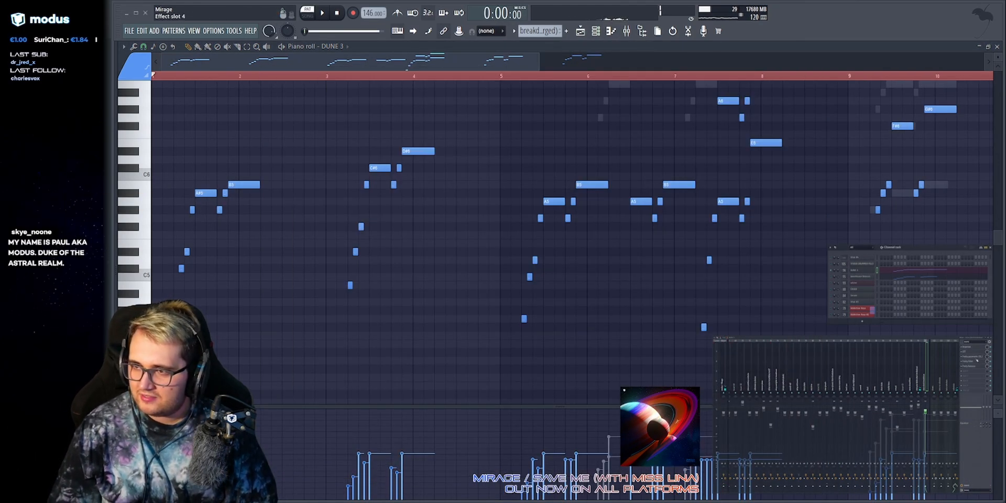
click(973, 366)
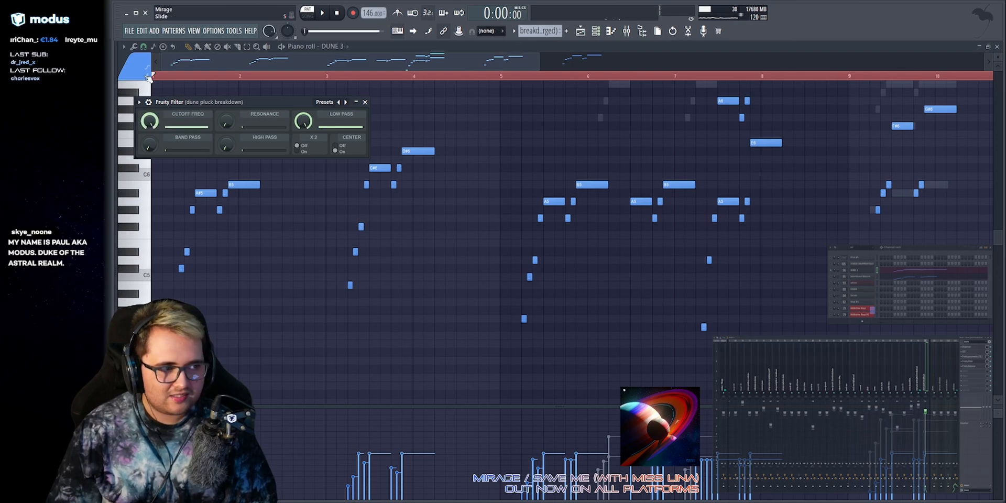
key(Escape)
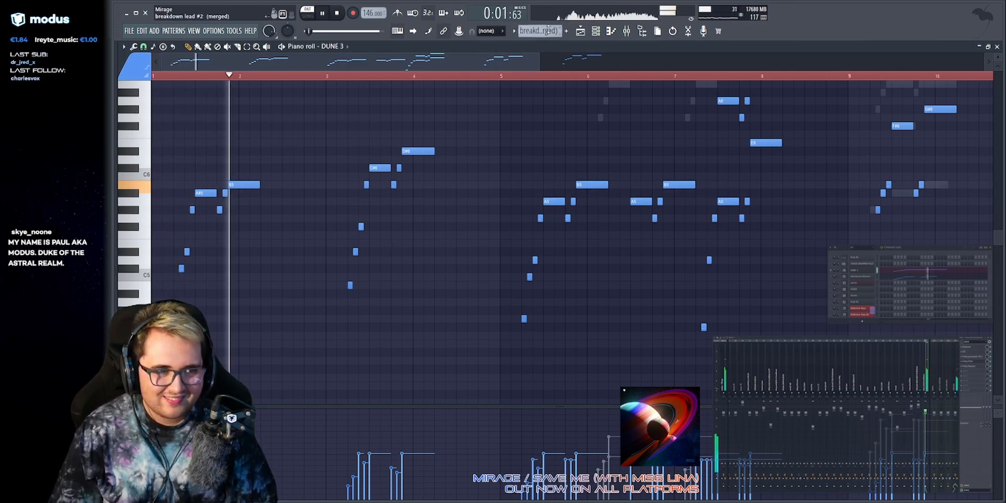
key(space)
Solo Track 2 in the playlist and play the breakdown lead from just before bar 117.
key(F5)
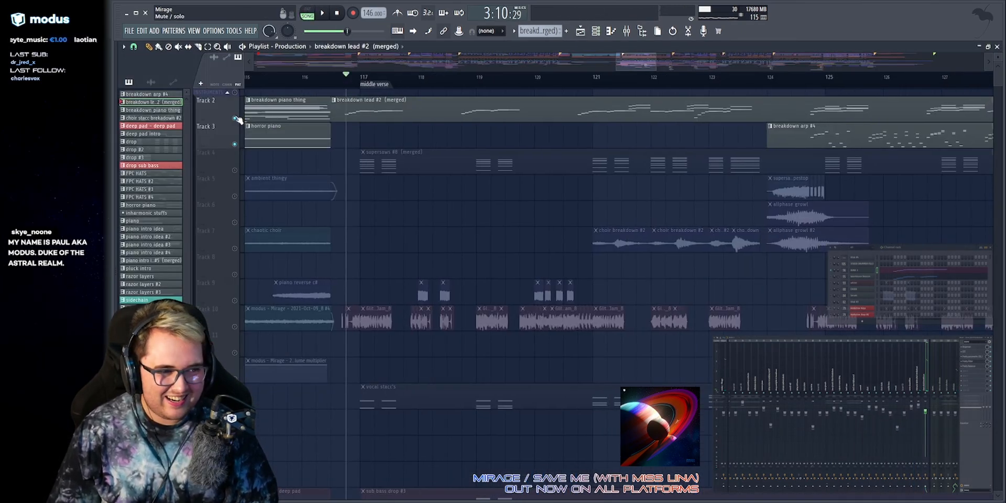
right_click(235, 118)
key(space)
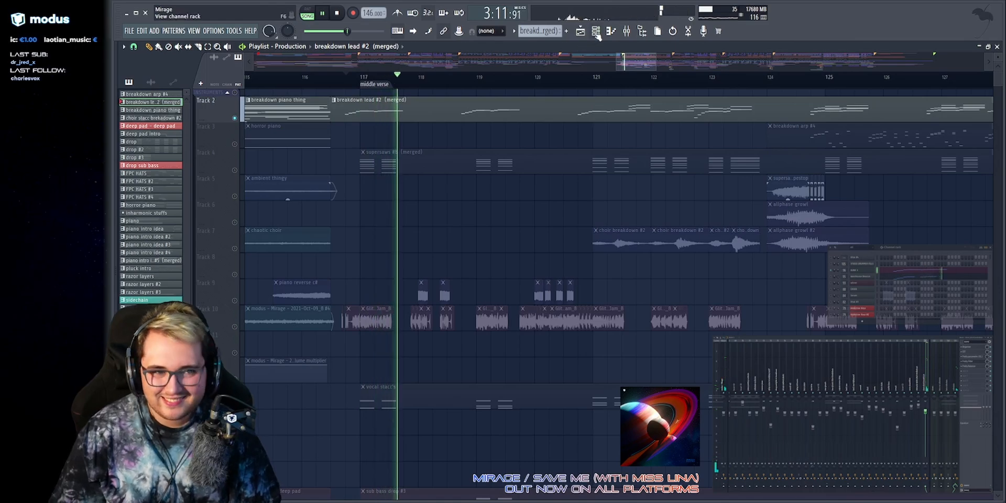
Examine the dune pluck breakdown's DUNE 3 patch and its notes in the piano roll during playback.
click(861, 272)
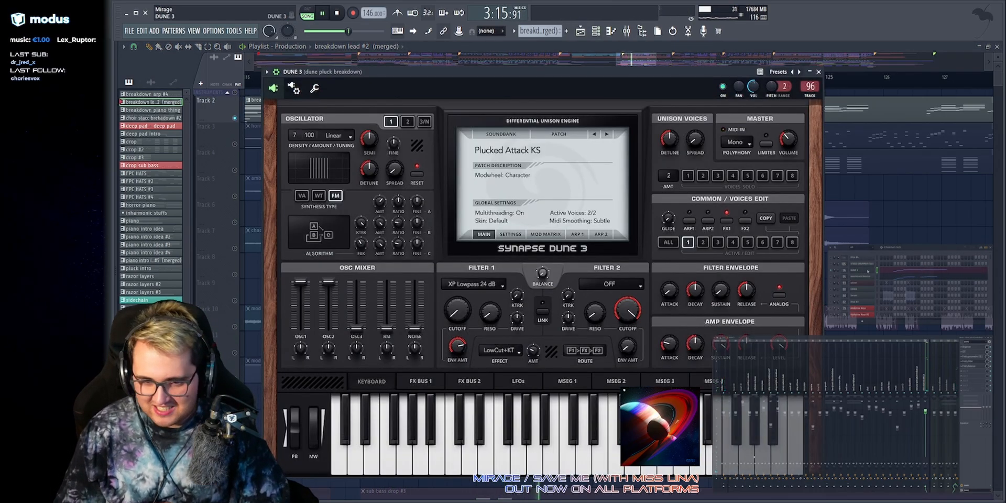
key(F7)
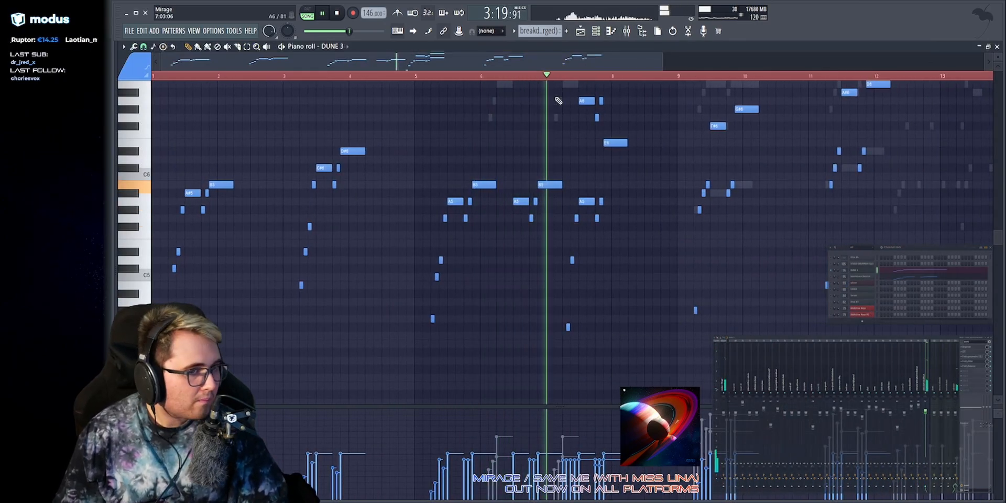
scroll(581, 182, up, 5)
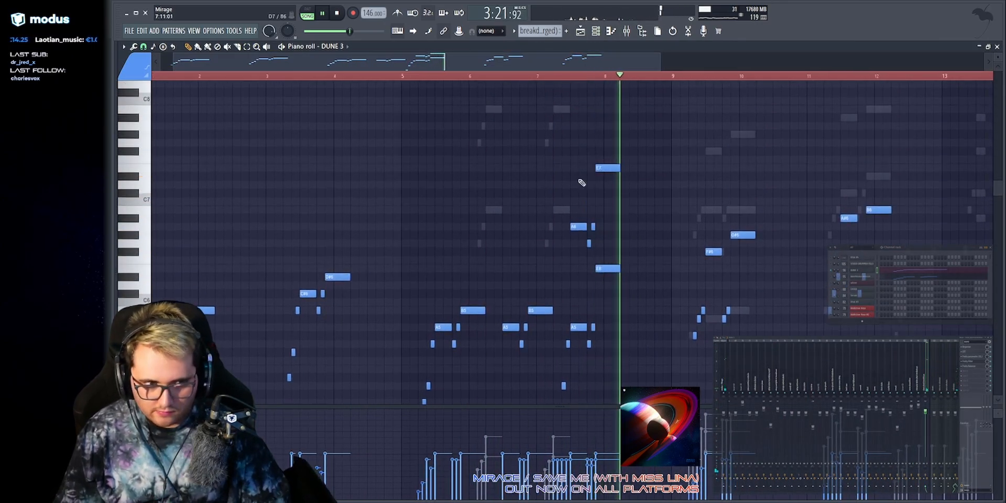
Inspect the sinewave glide pluck breakdown channel's FLEX patch Warehouse Beacon and examine its notes in the piano roll.
click(580, 32)
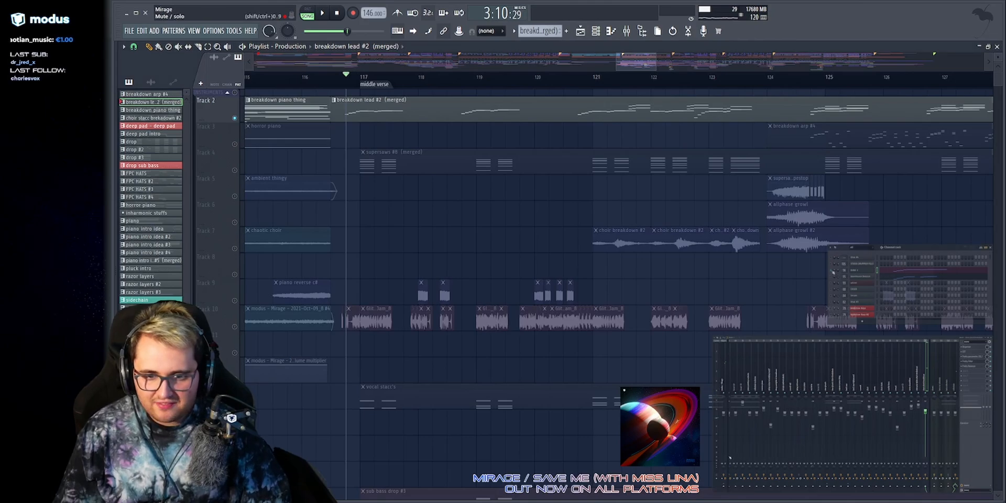
click(865, 277)
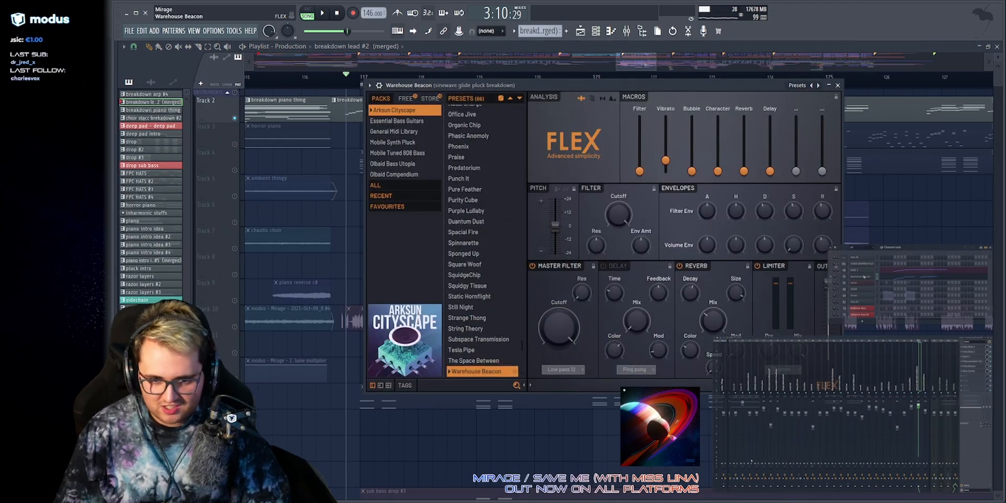
click(888, 276)
drag(354, 64, 324, 65)
scroll(338, 49, down, 3)
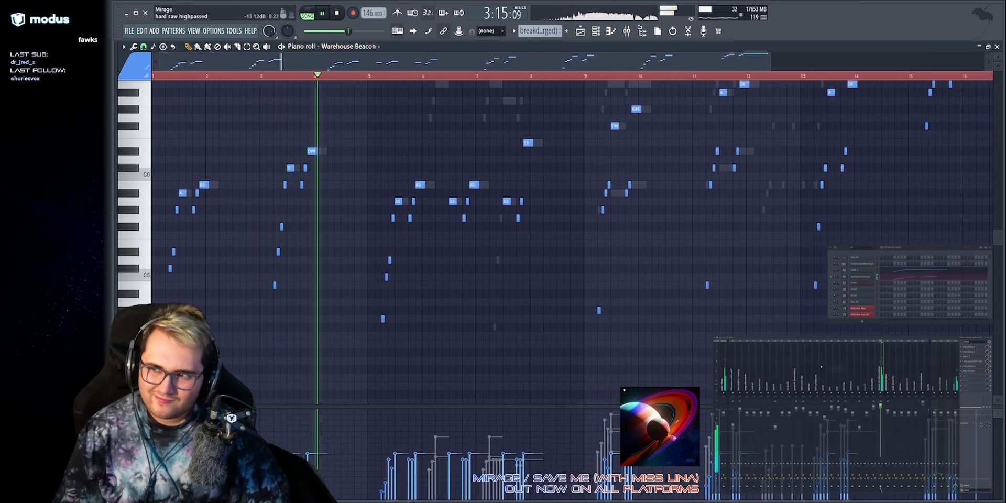
Inspect the Fruity Delay 3 and dblue Crusher effects on the sinewave glide pluck breakdown mixer track during playback.
click(975, 348)
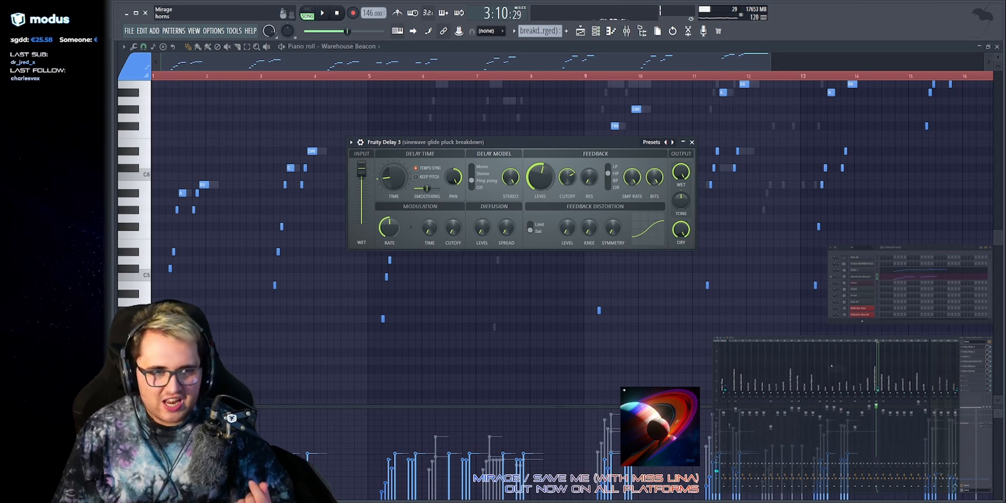
drag(617, 146, 643, 165)
key(space)
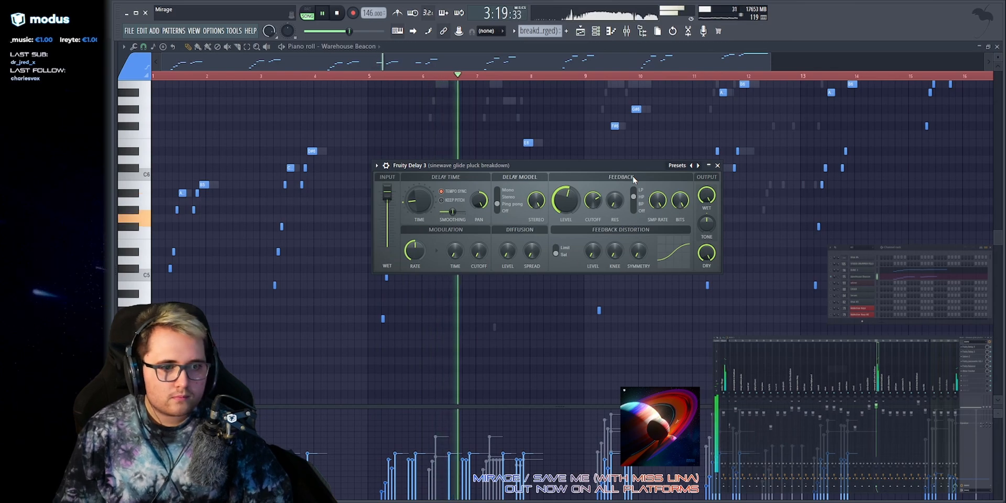
key(Escape)
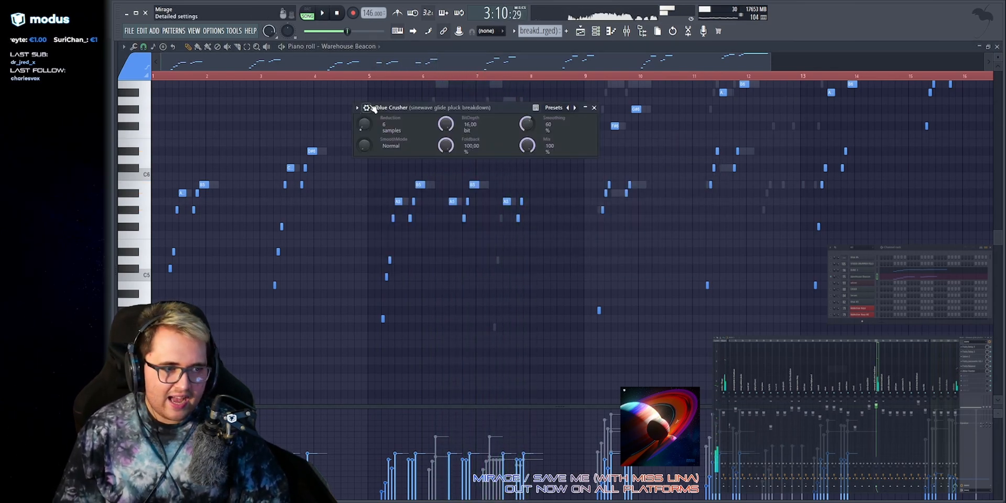
key(Escape)
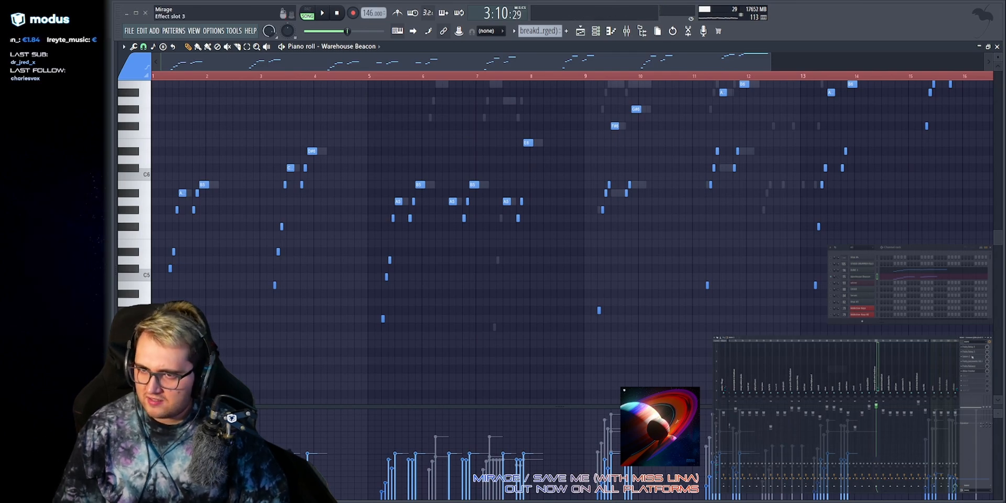
Compare the two Fruity Delay 3 instances on the sinewave glide pluck breakdown track while playing the lead.
key(space)
drag(771, 62, 515, 62)
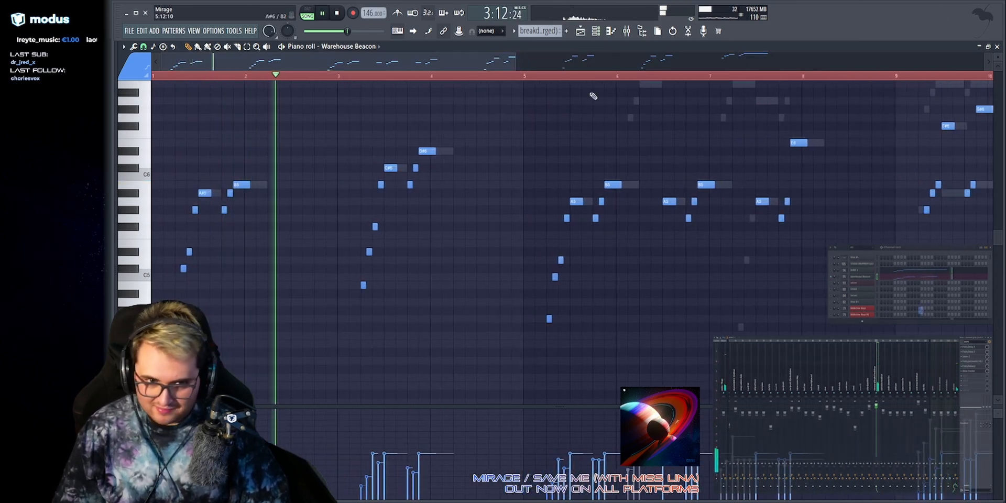
click(969, 348)
drag(566, 199, 565, 182)
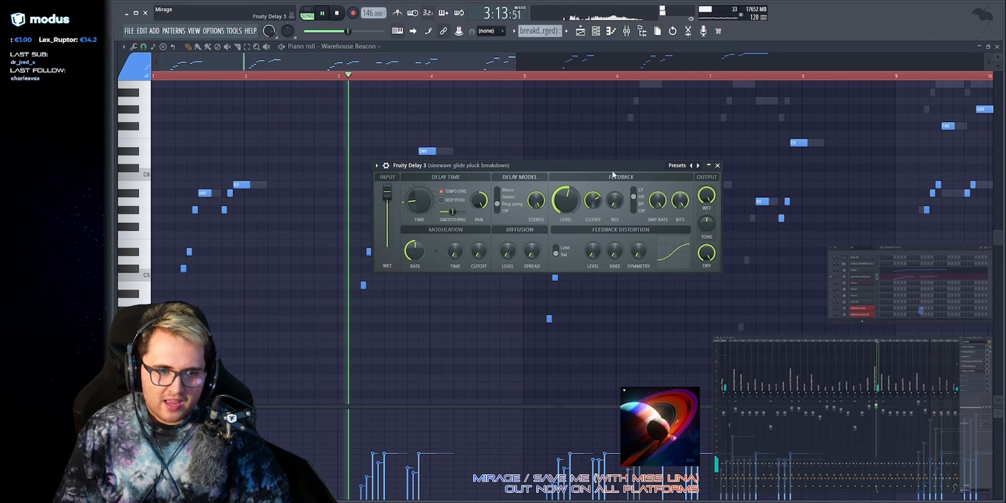
click(972, 352)
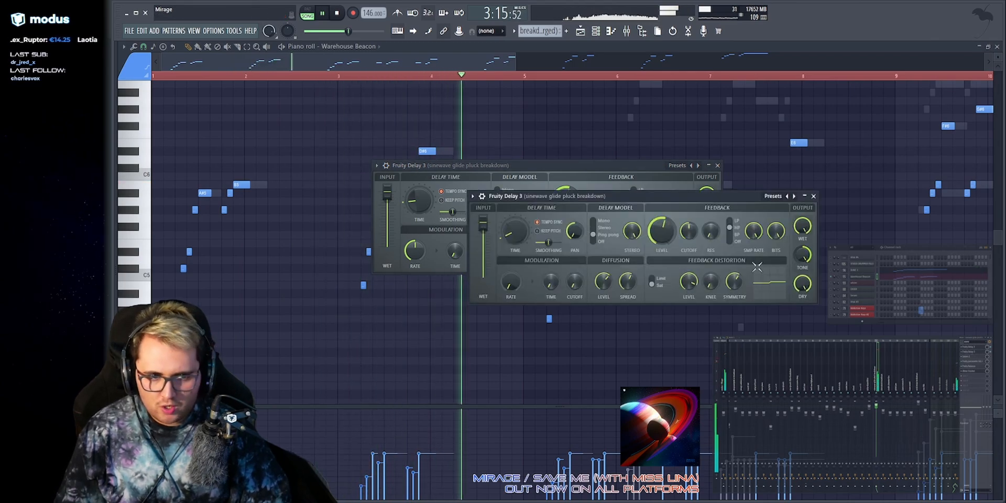
key(space)
drag(714, 196, 515, 158)
key(space)
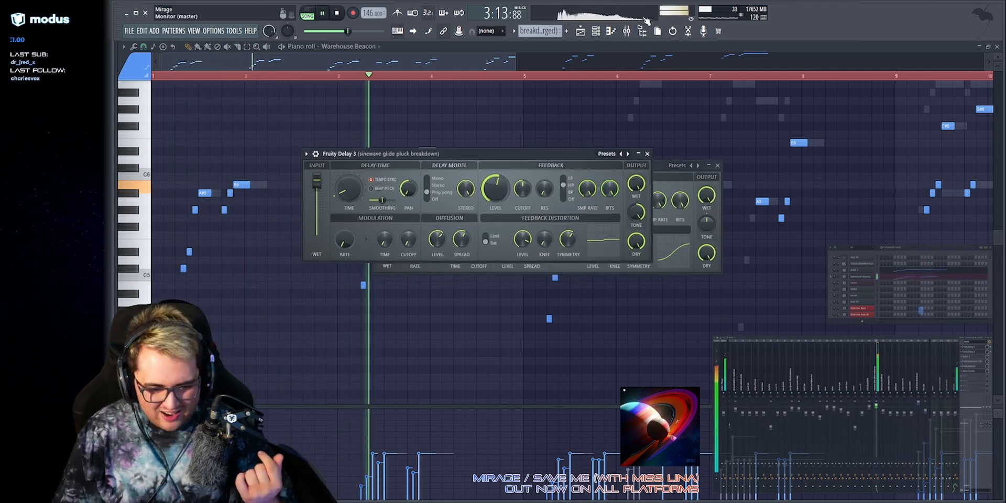
right_click(854, 121)
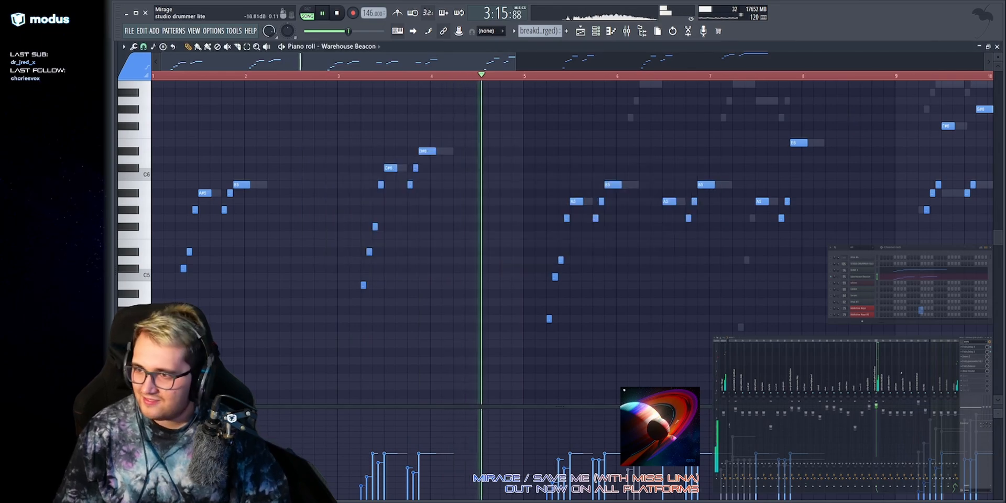
Examine the Saturn 2 distortion on the sinewave glide pluck breakdown track while playing the lead.
key(space)
click(972, 357)
key(space)
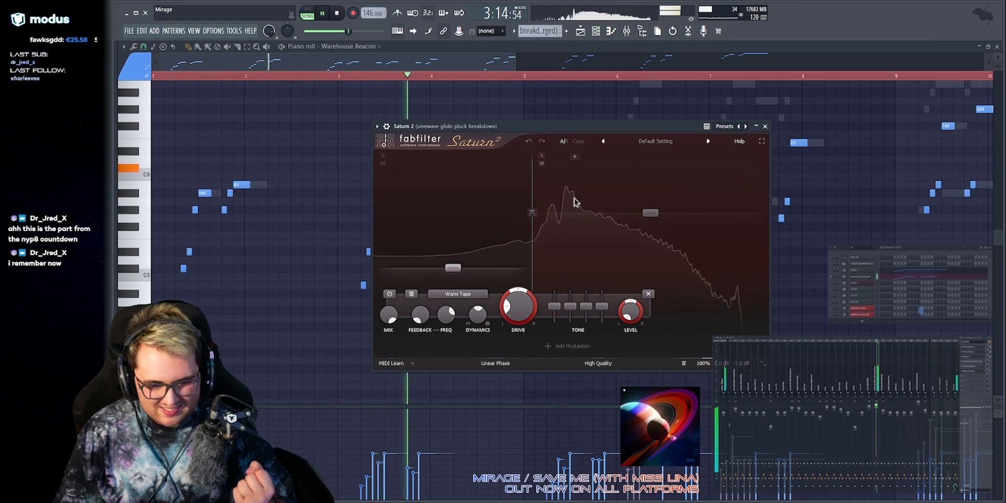
click(765, 127)
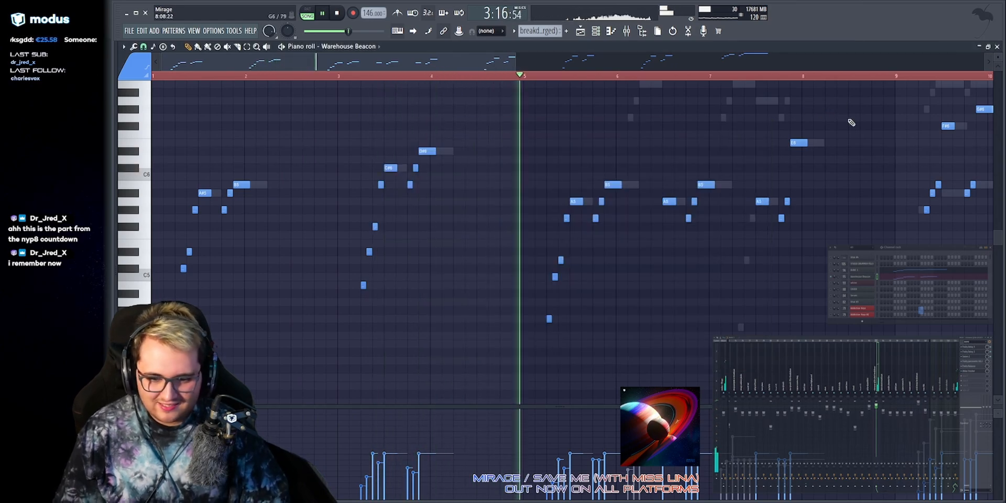
key(space)
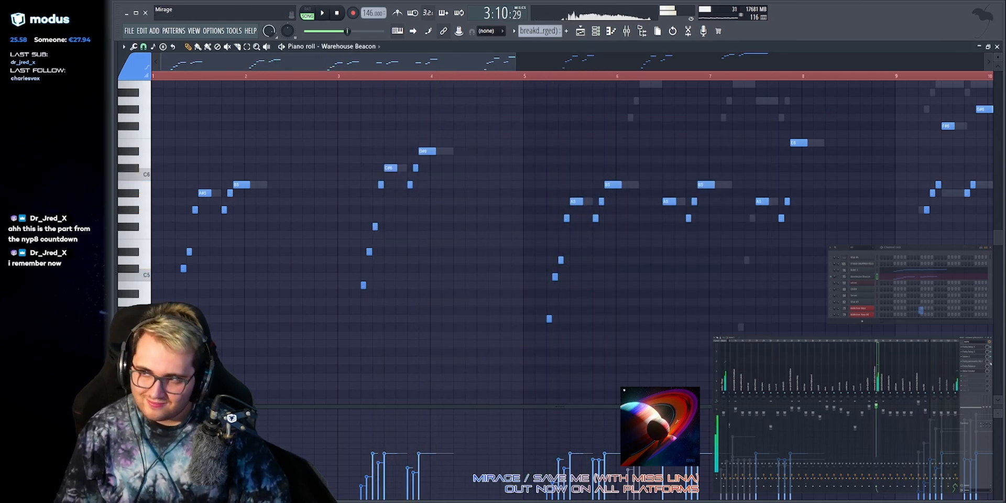
Examine the Fruity Parametric EQ 2 curve on the sinewave glide pluck breakdown track during playback.
click(970, 362)
key(space)
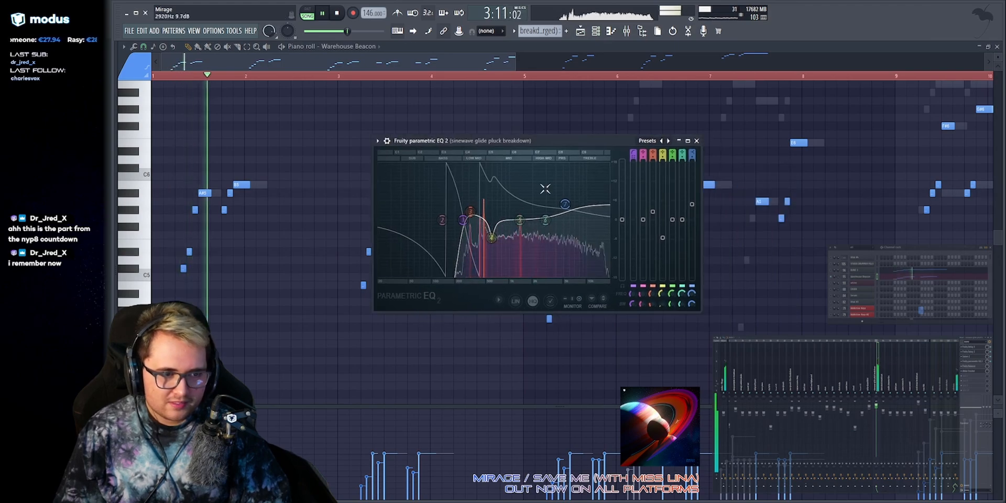
drag(669, 158, 577, 139)
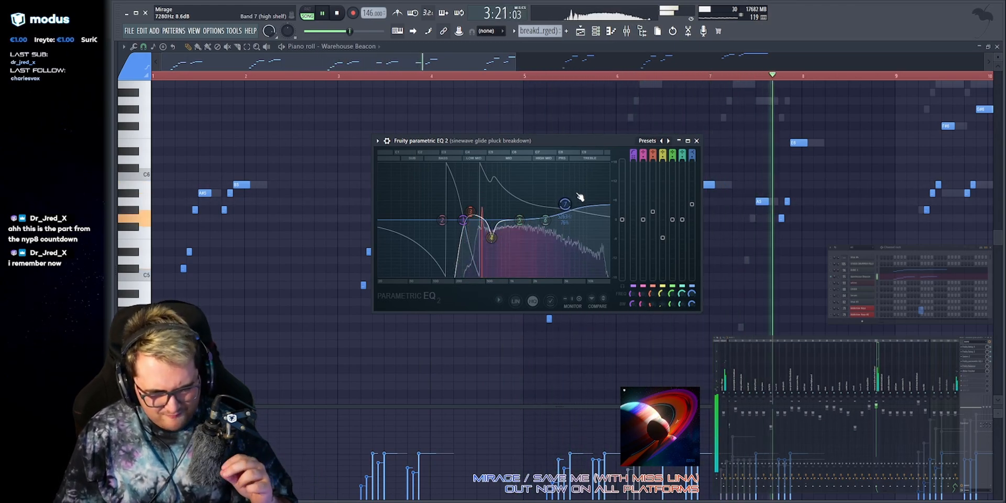
key(space)
key(Escape)
Check the Fruity Balance and dblue Crusher effects on the sinewave glide pluck breakdown track during playback.
click(985, 366)
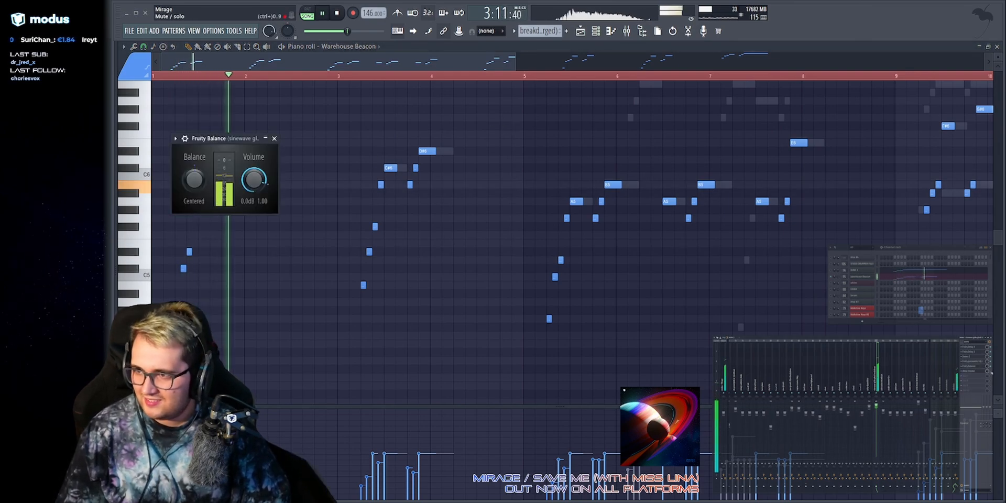
click(978, 373)
key(space)
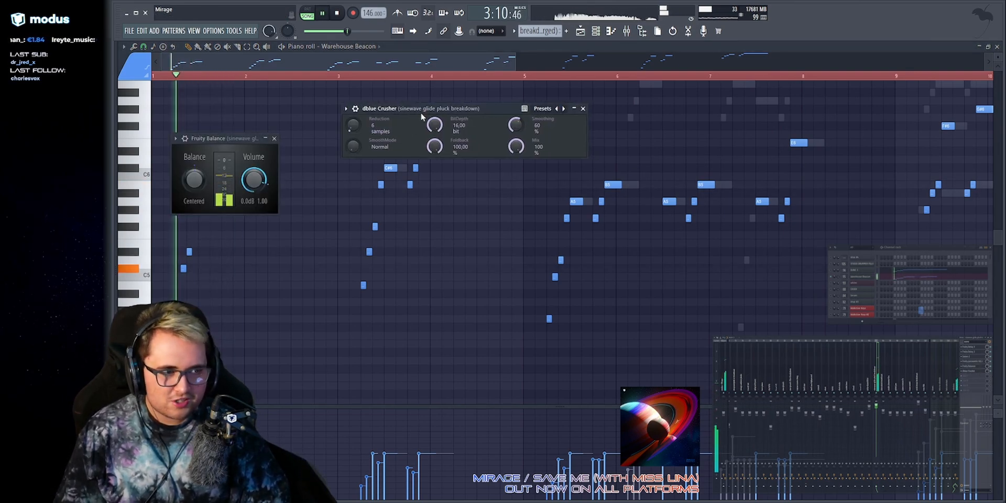
key(Escape)
key(Escape)
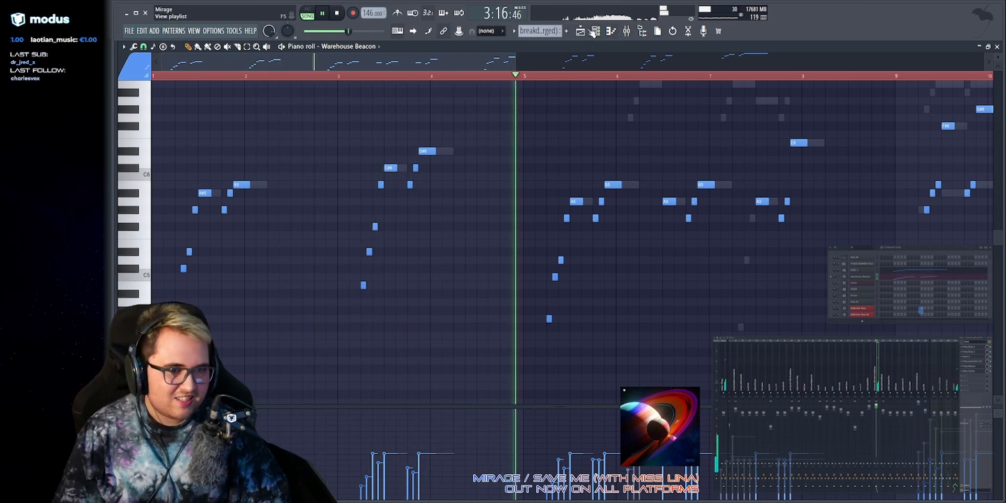
Solo Track 4 in the playlist and play the supersaws #8 (merged) pattern from just before bar 117.
key(F5)
key(space)
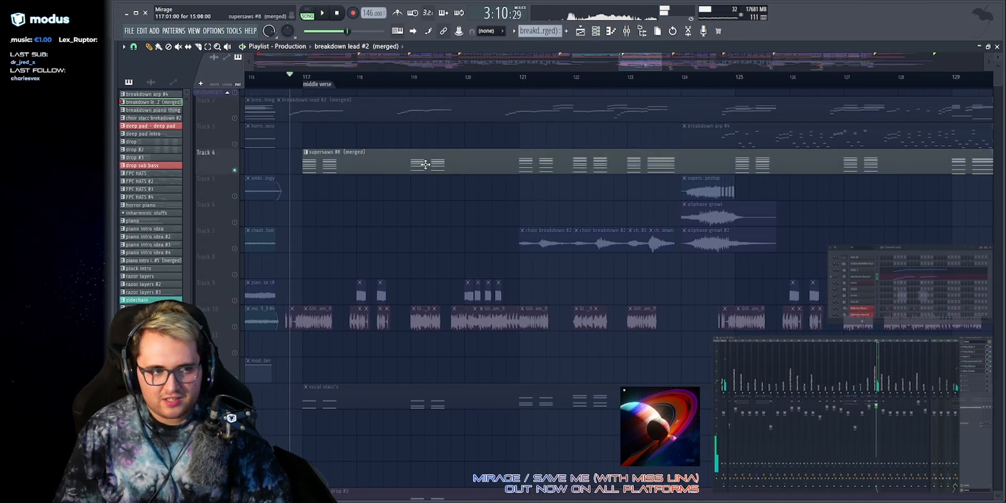
click(425, 165)
key(space)
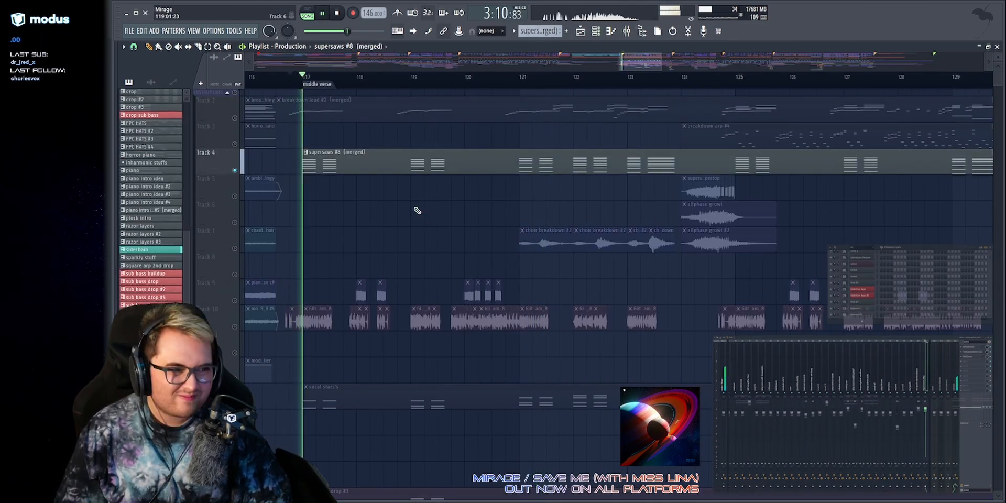
key(space)
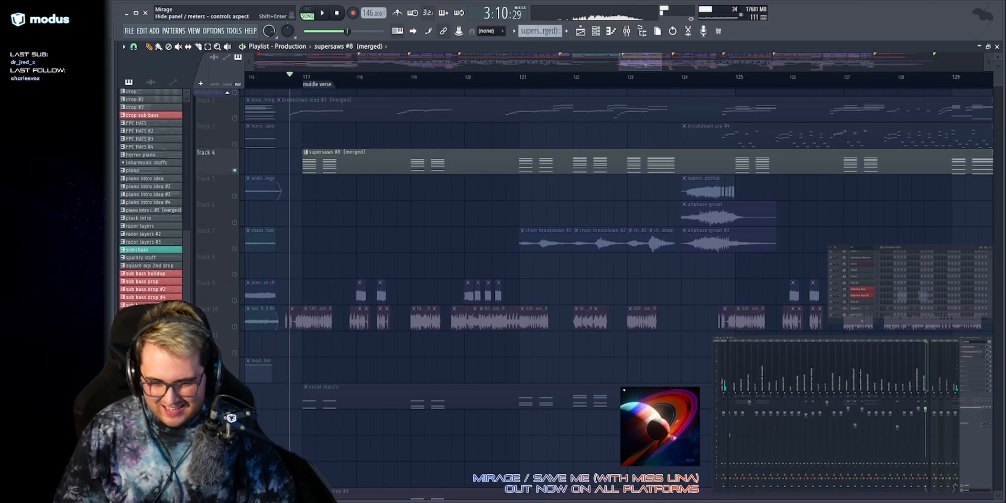
Audition the saws verse channel's Sylenth1 patch and place the playhead shortly after bar 117.
scroll(898, 278, up, 3)
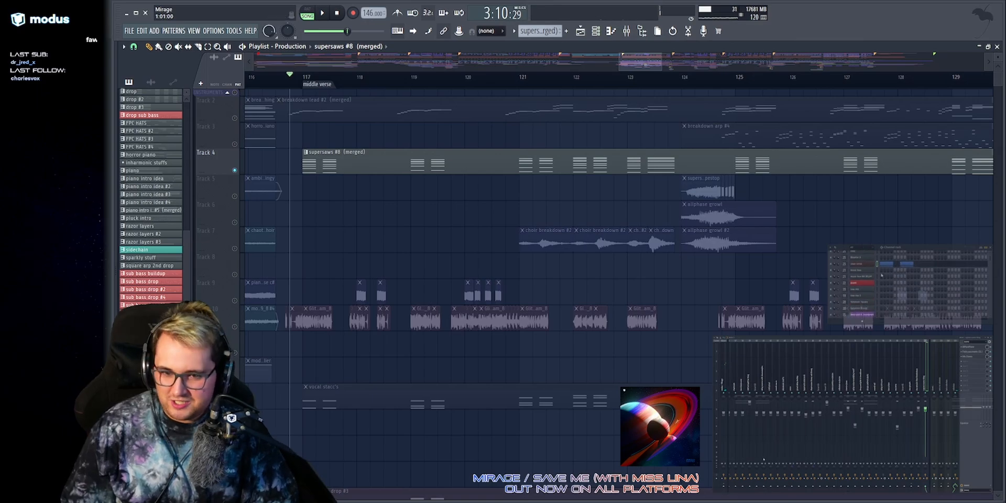
click(870, 264)
key(b)
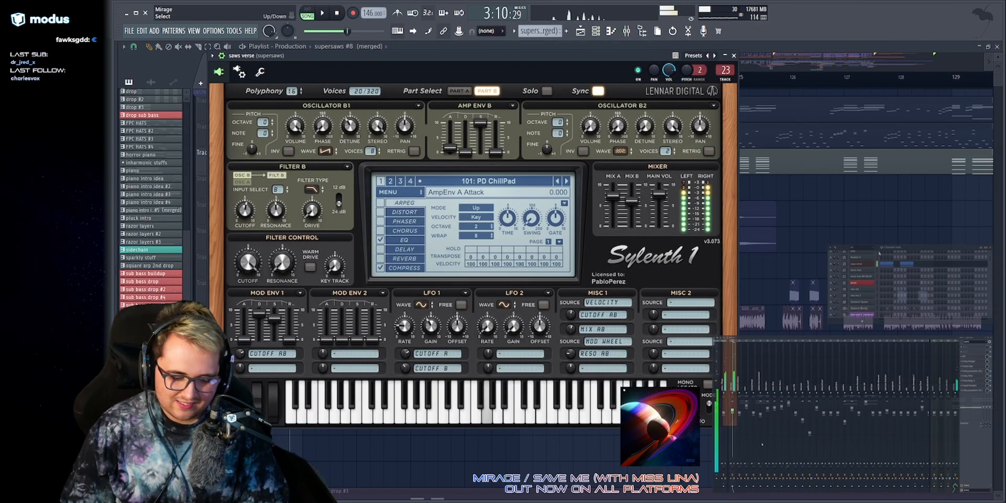
key(Escape)
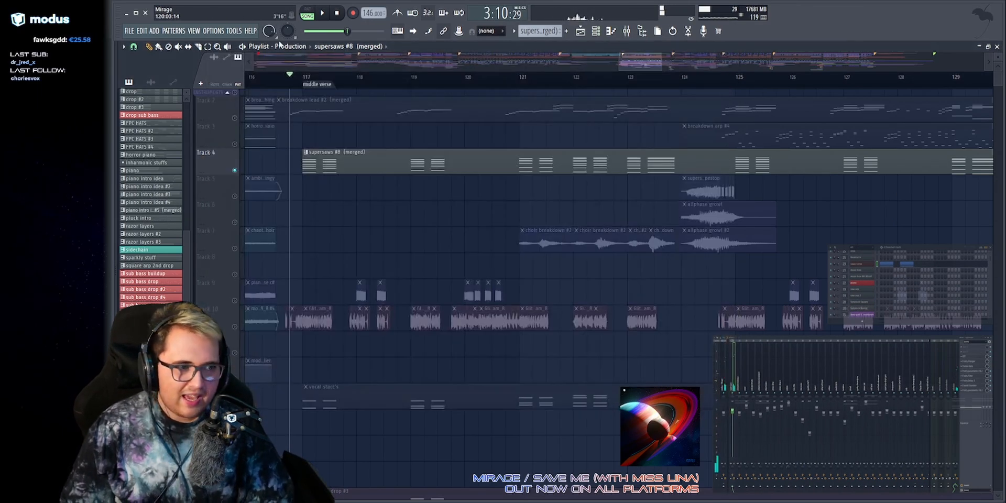
click(335, 78)
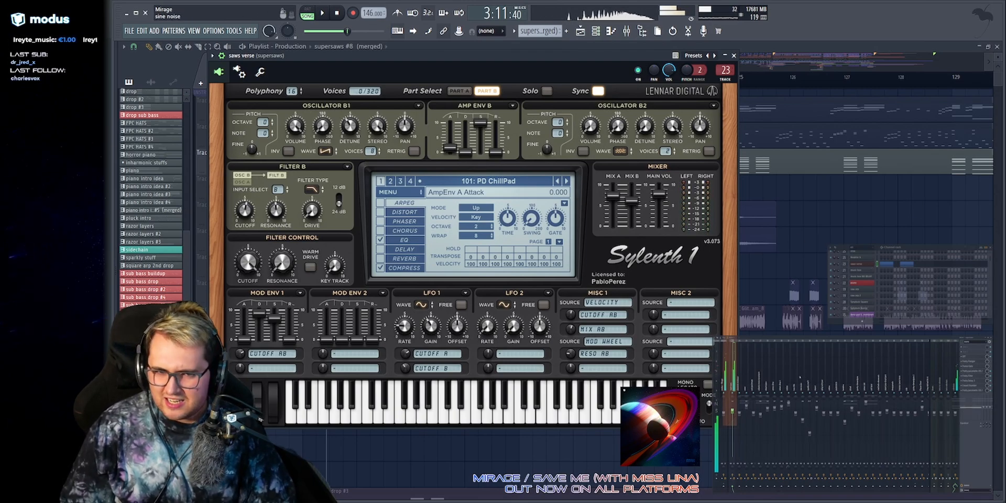
Examine the Crowd Chamber effect with its Fat Pack preset on the supersaws mixer track.
click(971, 387)
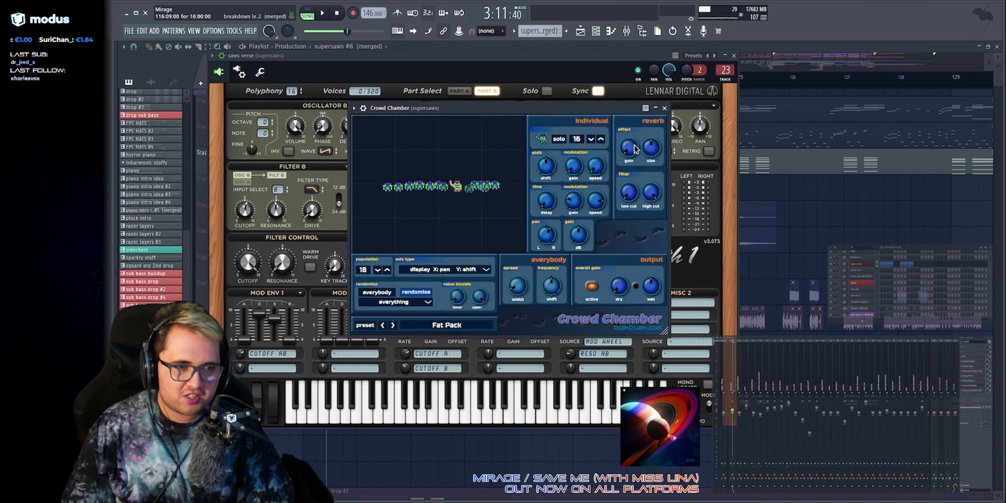
drag(524, 107, 502, 112)
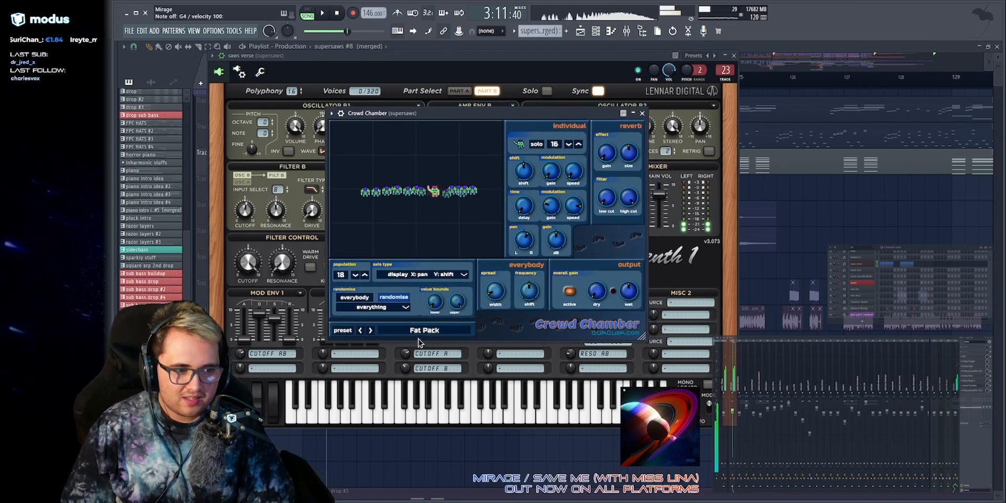
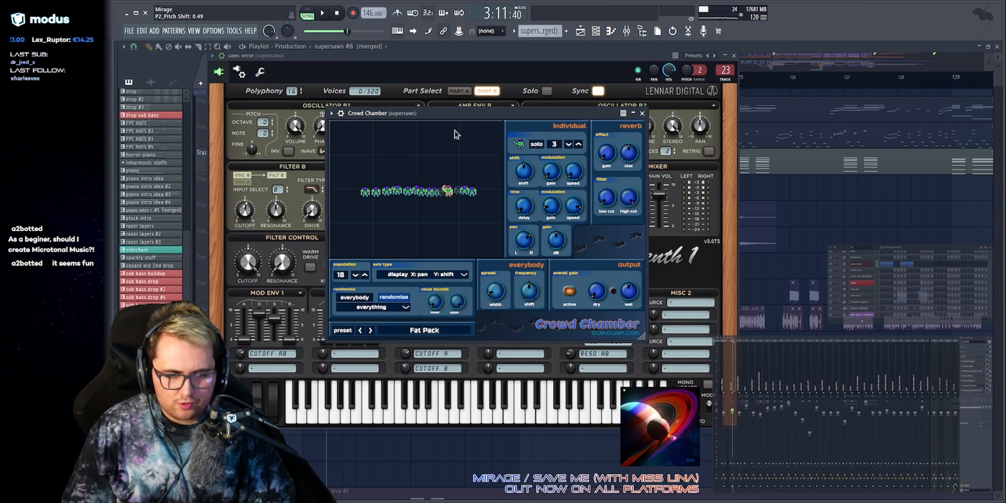
right_click(813, 243)
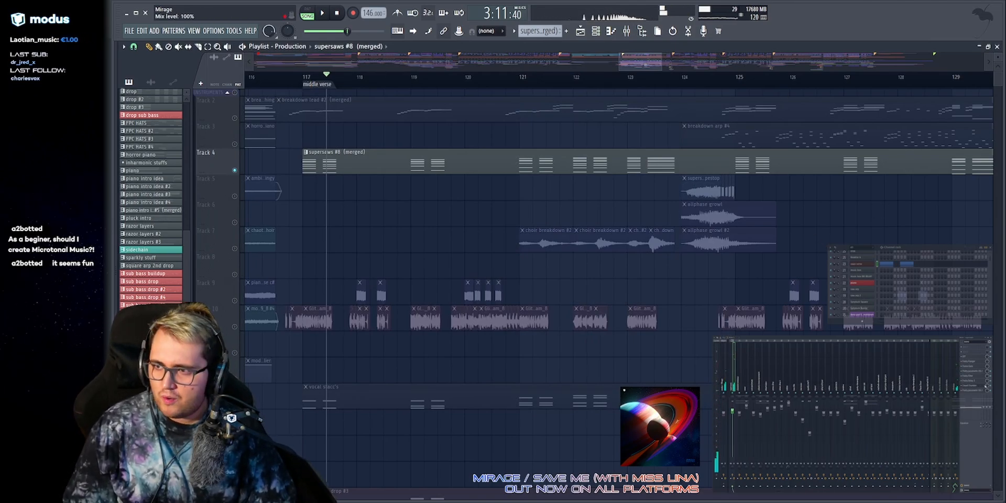
Show Crowd Chamber's detailed plugin settings on the supersaws track and replay the supersaws #8 pattern from just before bar 117.
click(971, 385)
click(340, 113)
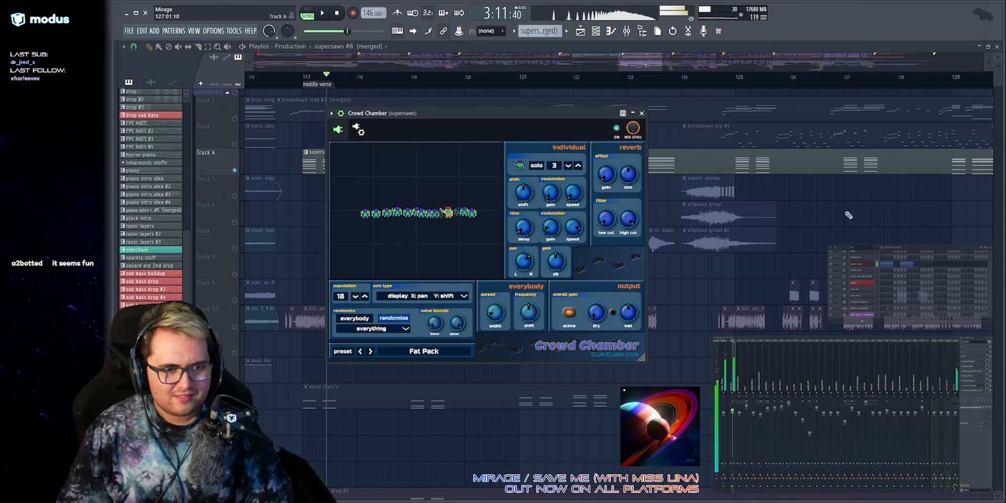
click(641, 113)
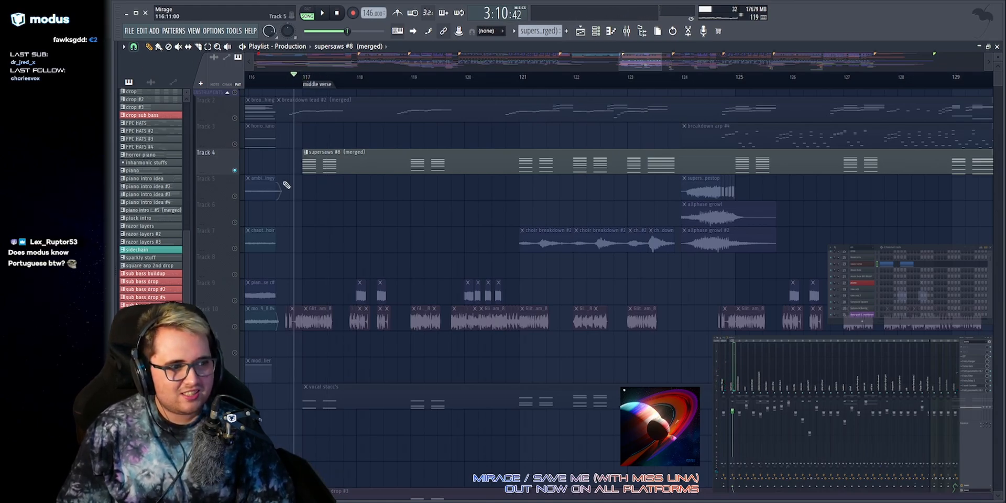
key(space)
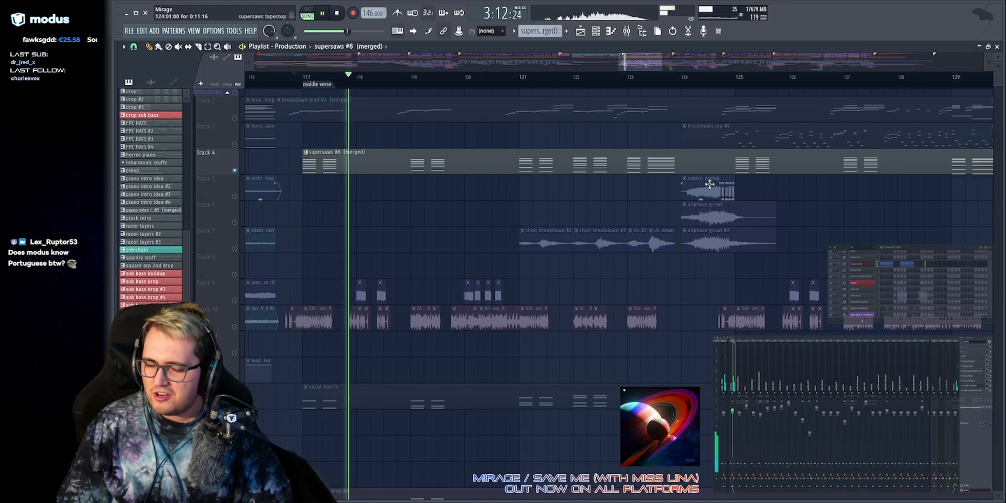
key(space)
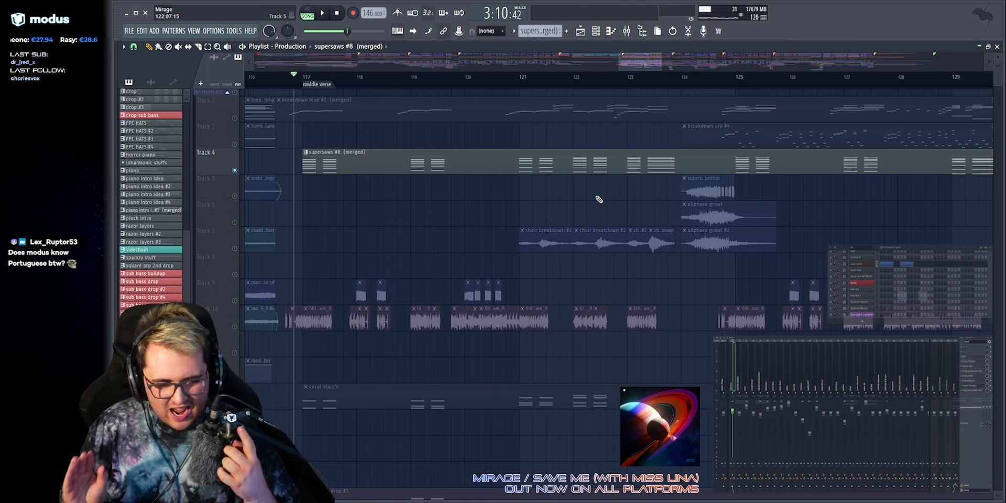
Solo Track 10 in the playlist and play the GlitchJam_8 clips from just before bar 117.
key(space)
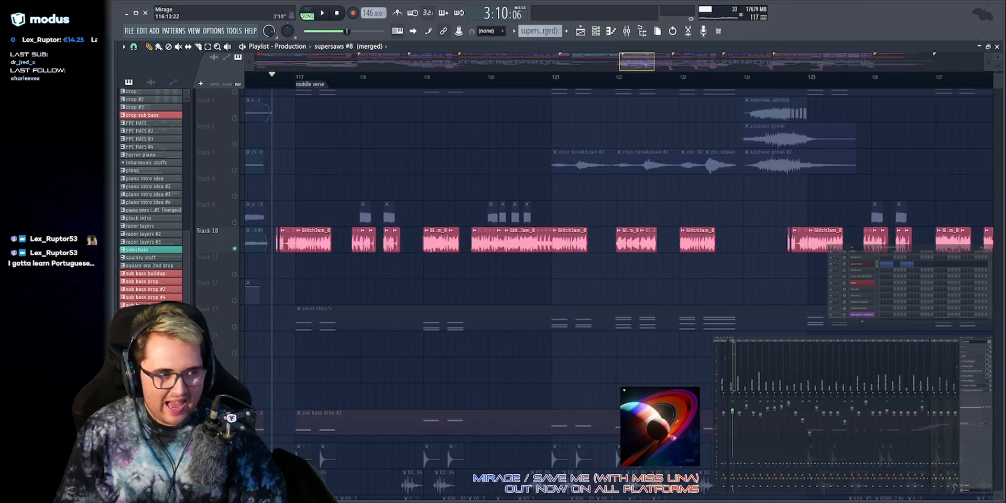
scroll(317, 80, up, 5)
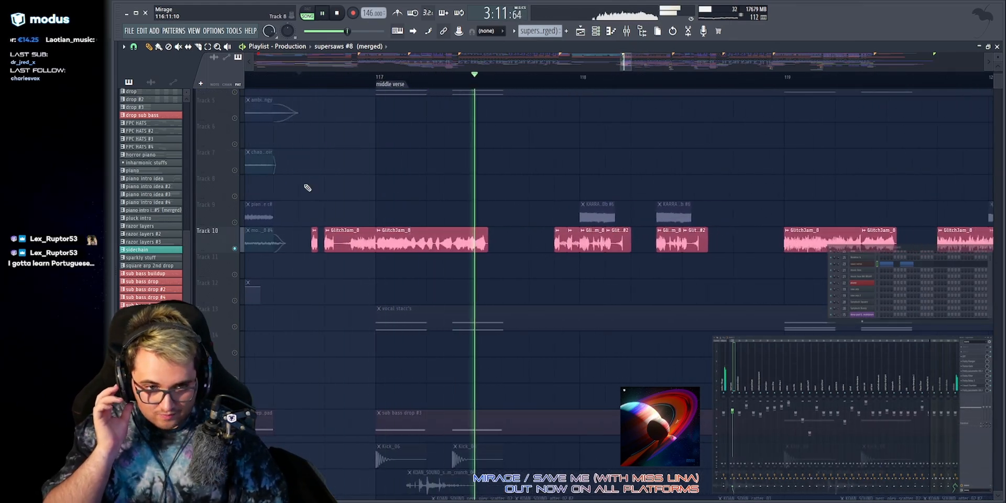
key(space)
Examine the GlitchJam_8 clip's sample settings, including the reversed audio, while auditioning it around bar 117.
double_click(419, 234)
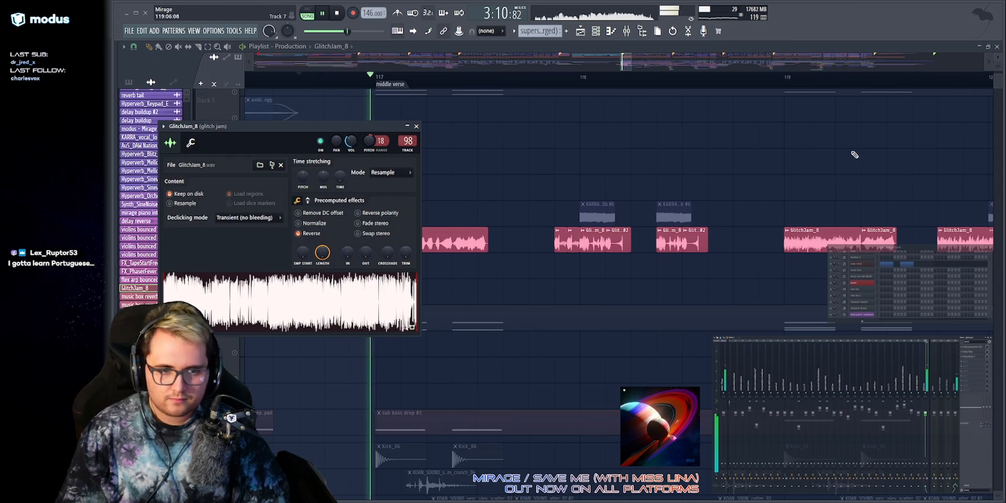
key(Escape)
key(space)
double_click(399, 244)
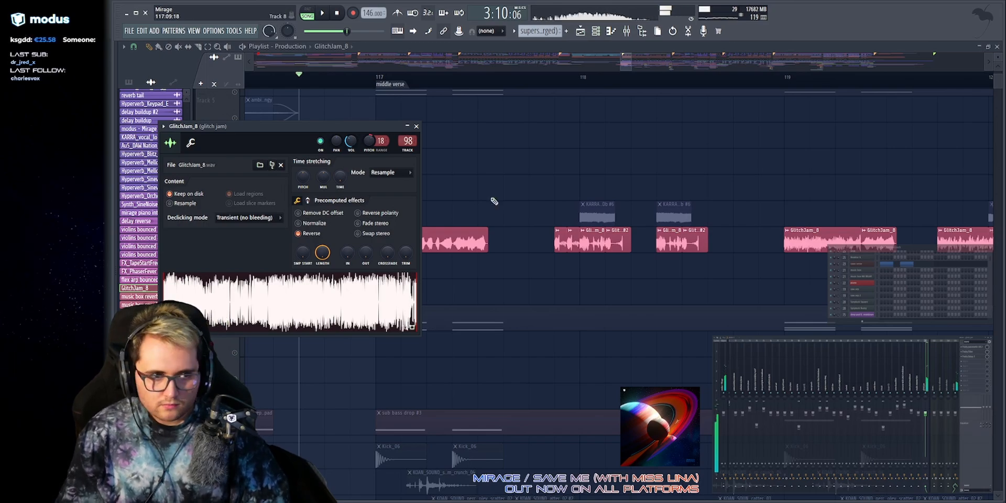
key(Escape)
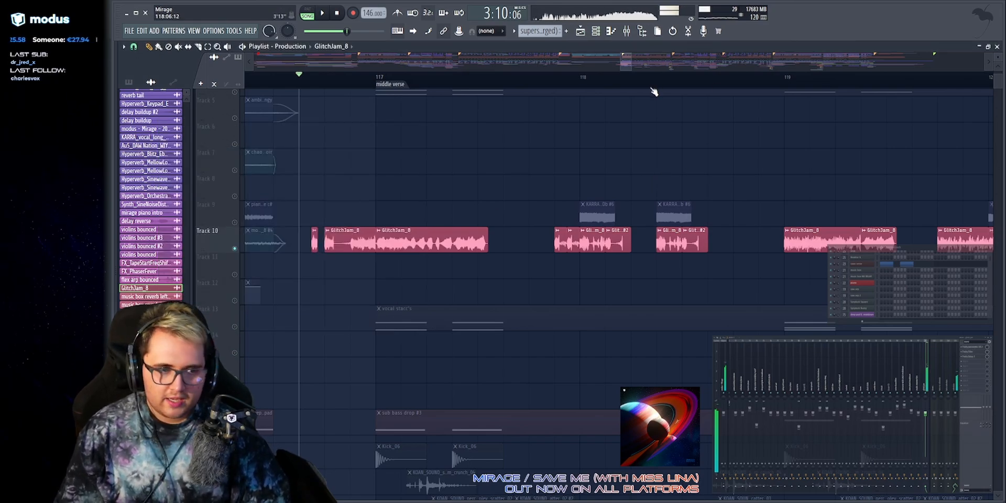
Examine the Fruity parametric EQ 2 curve on the glitch jam mixer track.
click(973, 346)
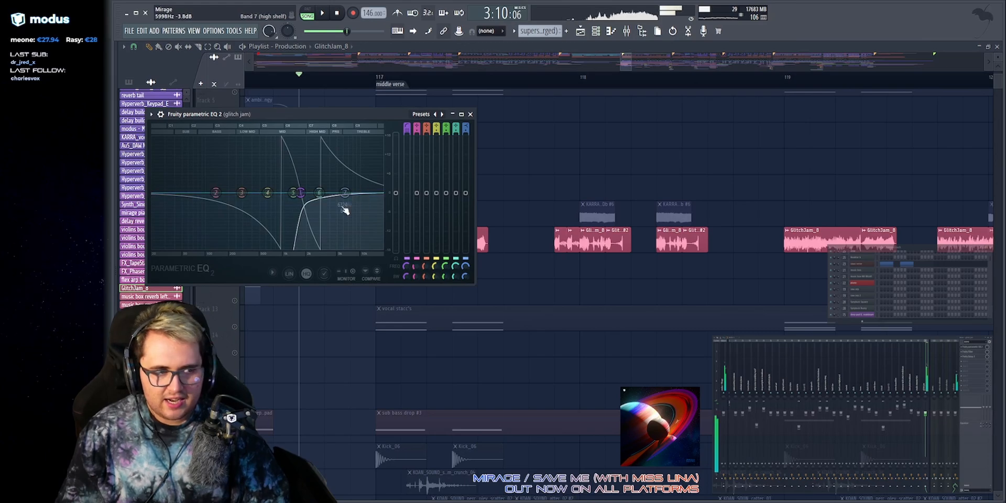
key(Escape)
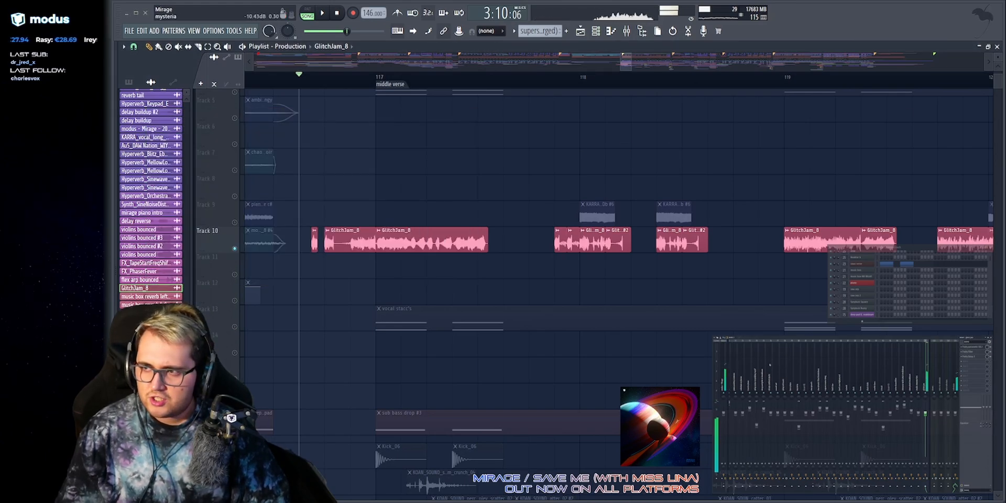
click(978, 347)
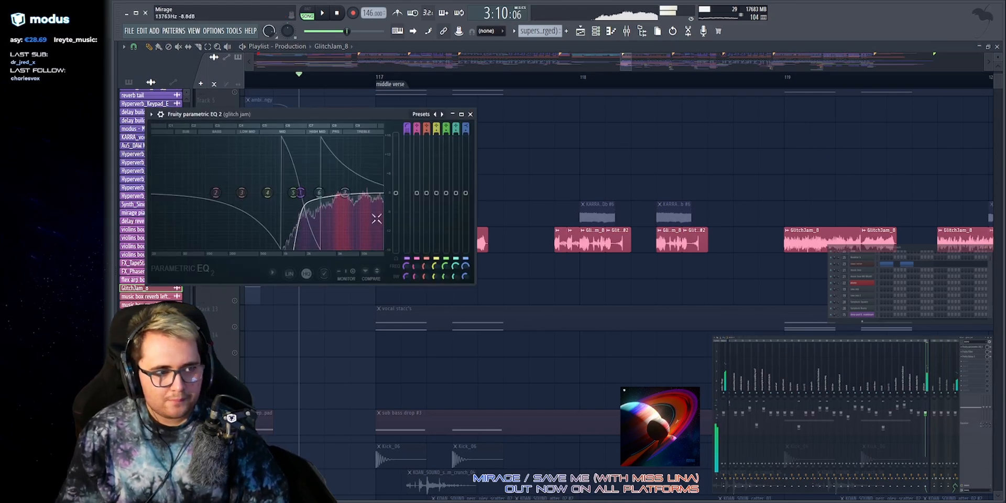
key(Escape)
Replay the GlitchJam_8 clips on Track 10 from just before bar 117 into bar 118.
scroll(579, 65, down, 3)
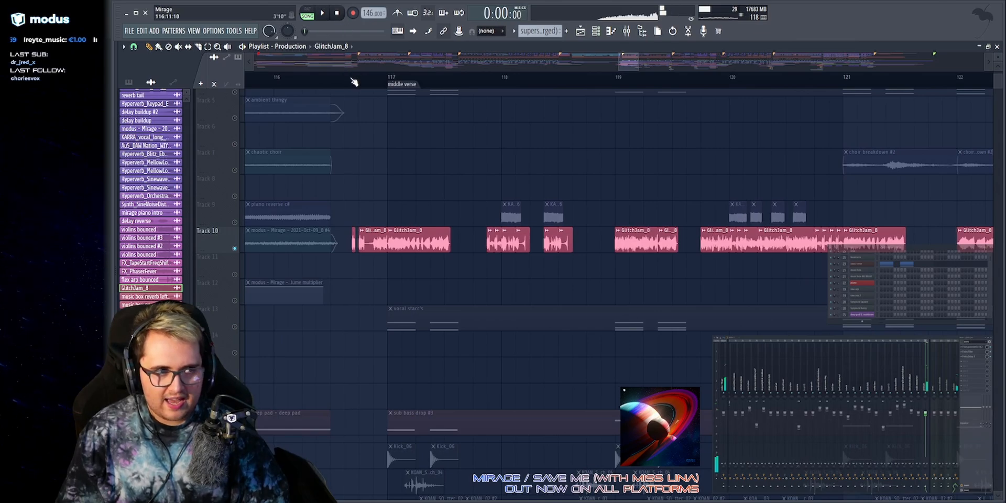
scroll(414, 189, up, 3)
scroll(414, 172, down, 4)
scroll(388, 153, up, 2)
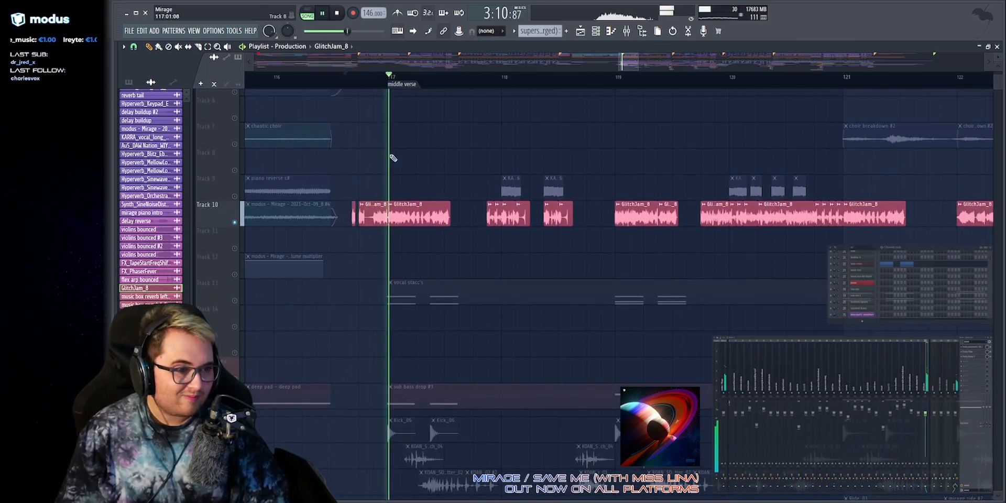
scroll(532, 169, up, 2)
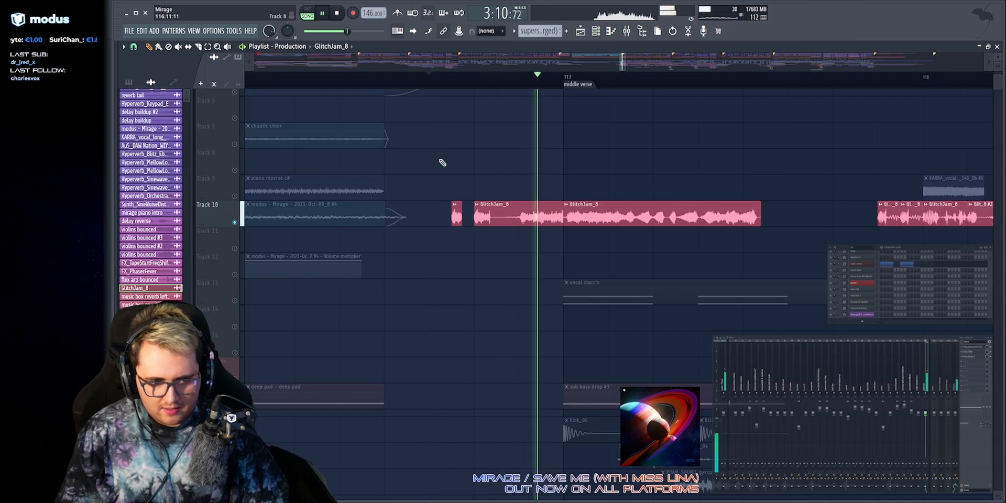
scroll(516, 63, down, 3)
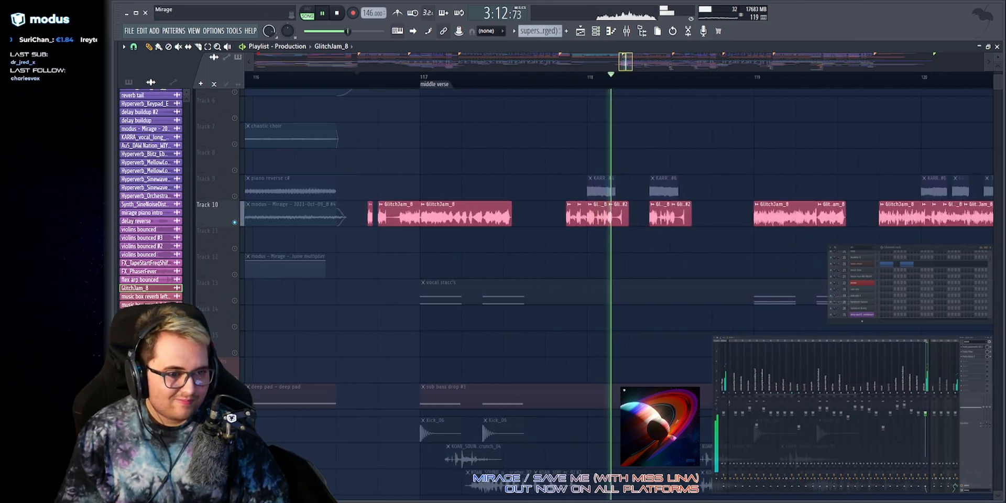
scroll(487, 84, up, 1)
key(space)
Inspect and audition the chopped GlitchJam_8 clips on Track 10 around bar 118, playing on into bar 119.
scroll(461, 83, up, 3)
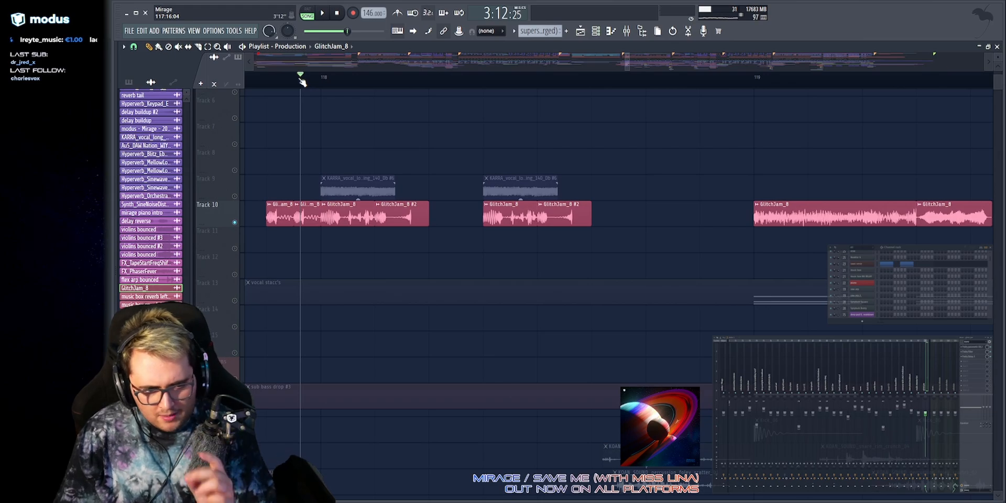
key(space)
key(space)
scroll(500, 79, down, 3)
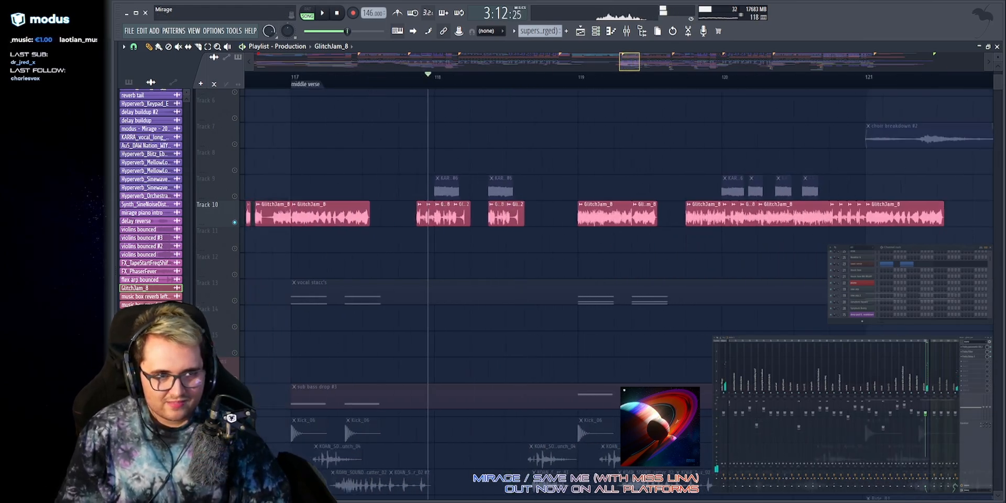
scroll(442, 67, up, 3)
key(space)
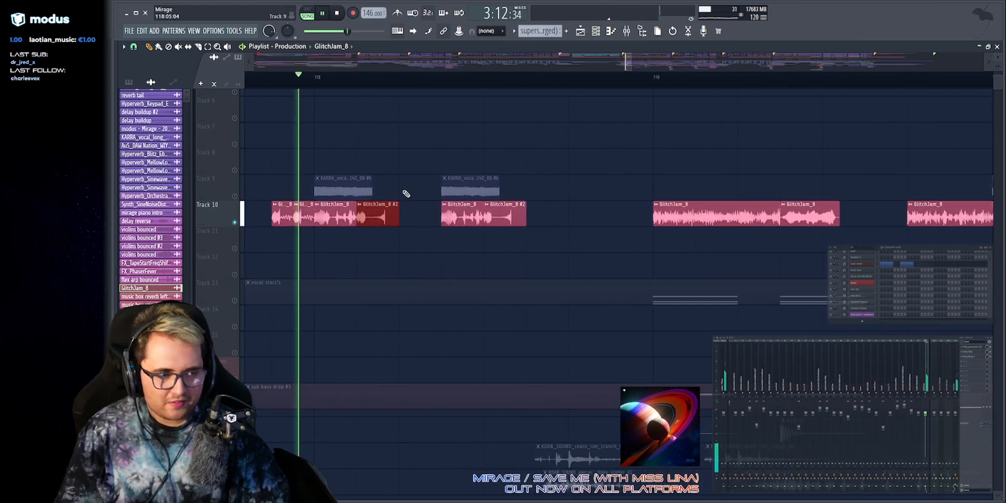
key(space)
scroll(405, 82, down, 1)
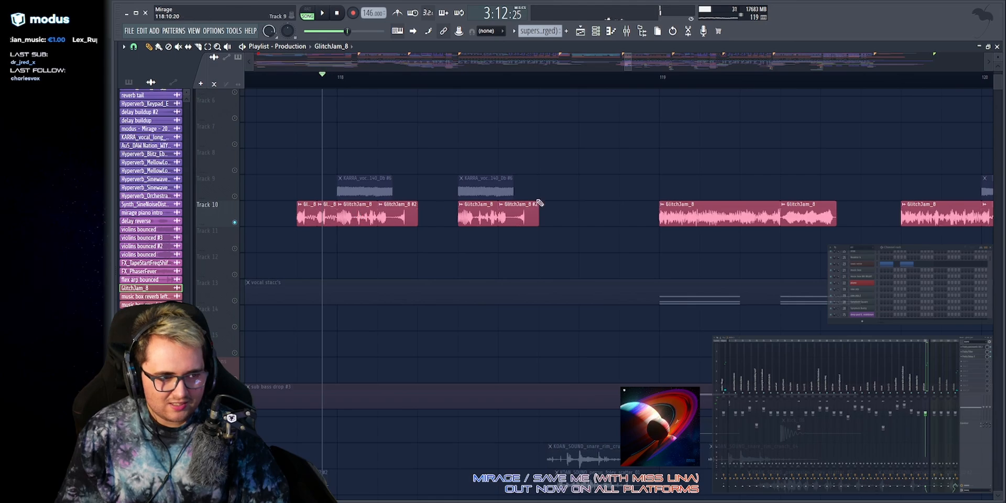
key(space)
scroll(429, 220, down, 3)
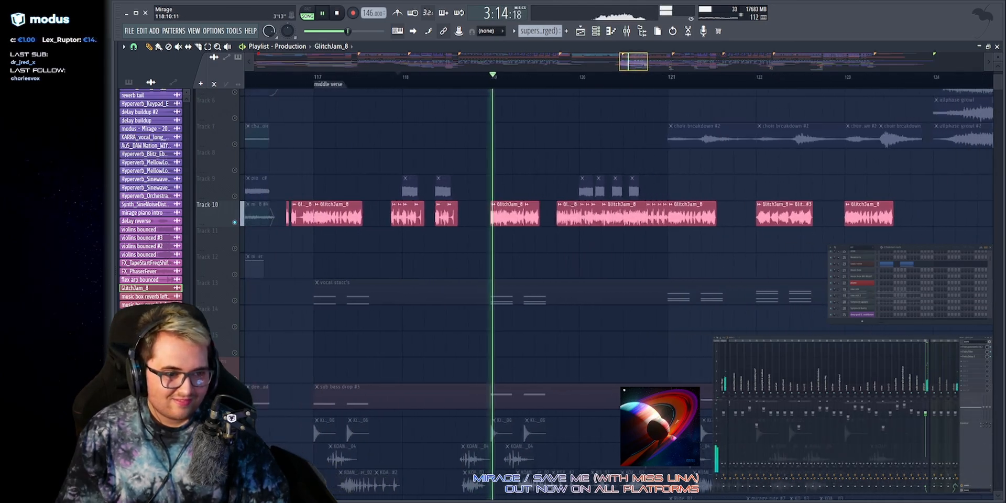
Solo Track 9 and play its vocal chop clips around bar 118.
scroll(324, 220, up, 3)
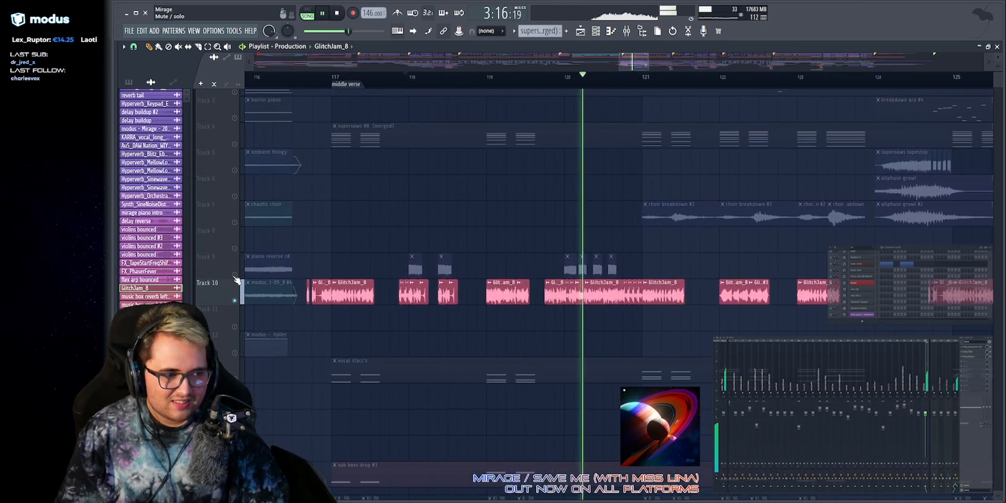
click(234, 277)
key(space)
key(space)
scroll(422, 64, up, 2)
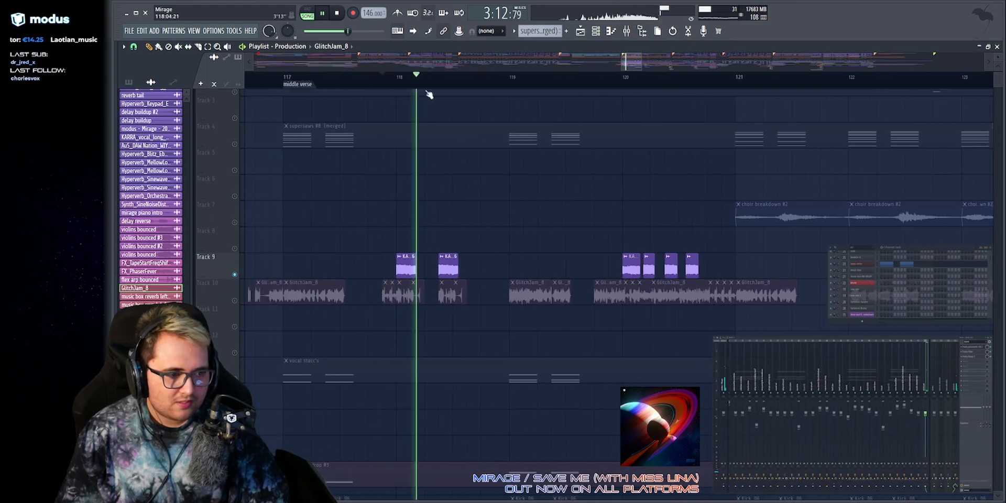
Solo Track 13 and play the vocal stacc's pattern from bar 117.
scroll(387, 197, down, 5)
click(235, 250)
key(space)
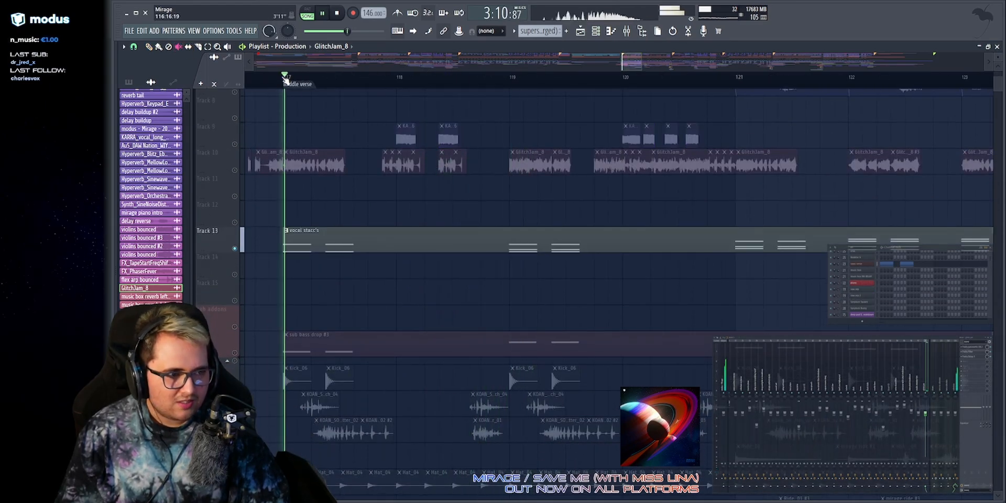
key(space)
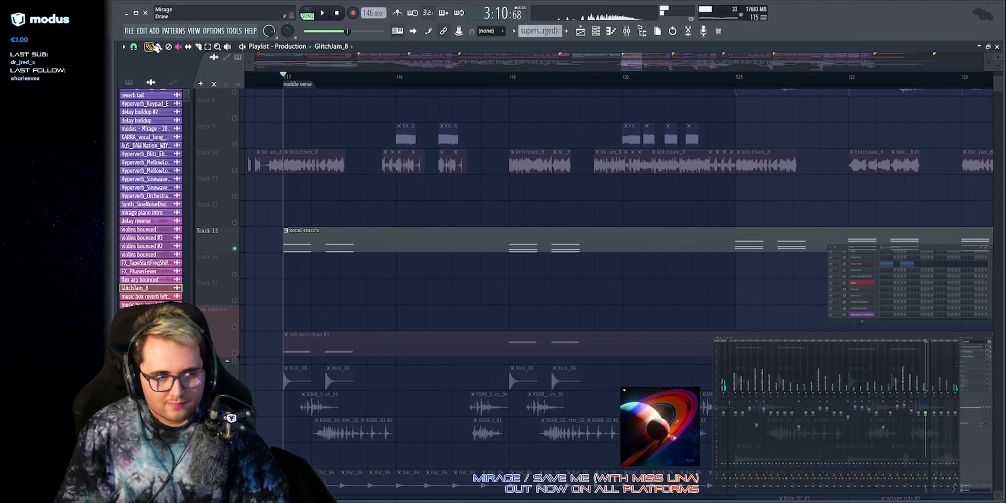
Show the vocal stacc's pattern's notes in the piano roll and play them through.
scroll(352, 83, down, 4)
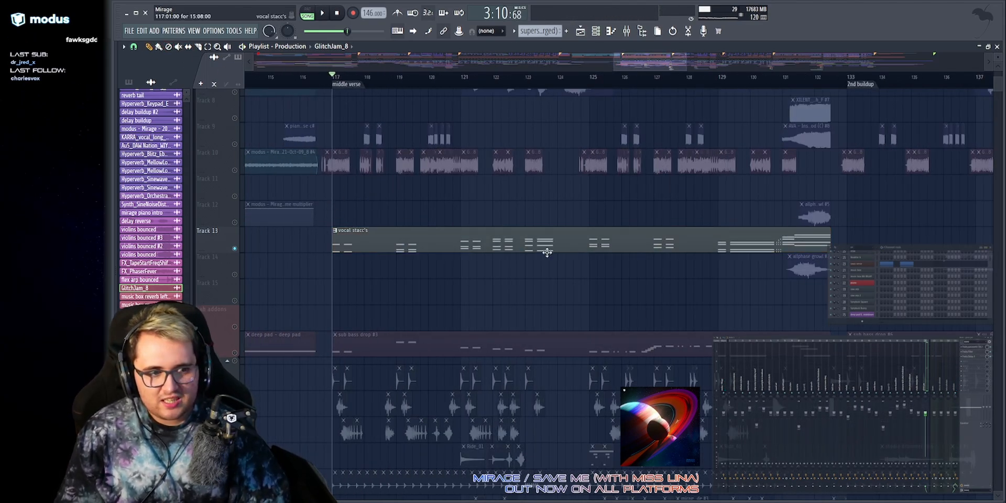
key(space)
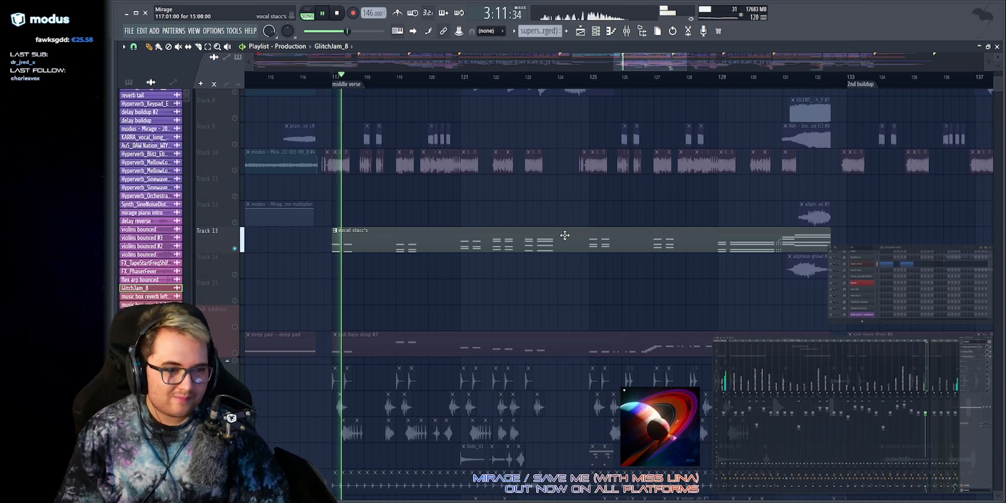
double_click(564, 235)
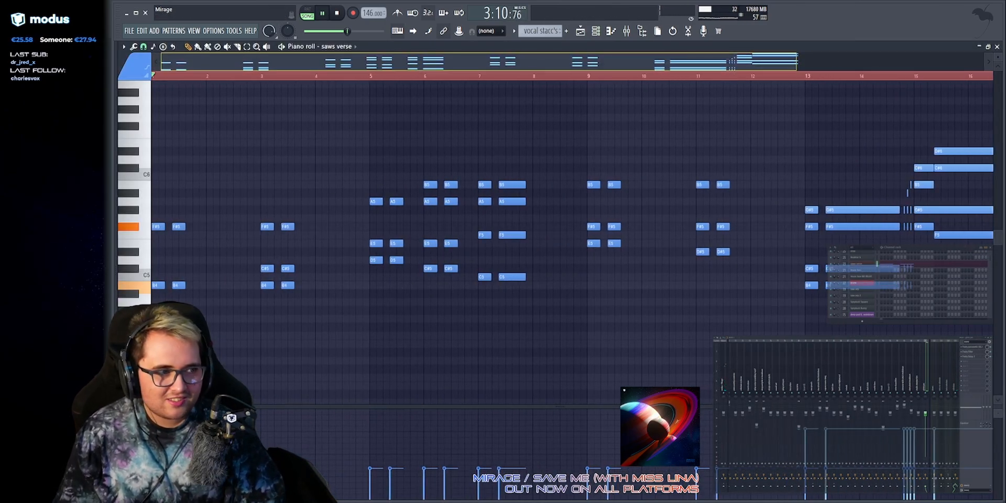
key(space)
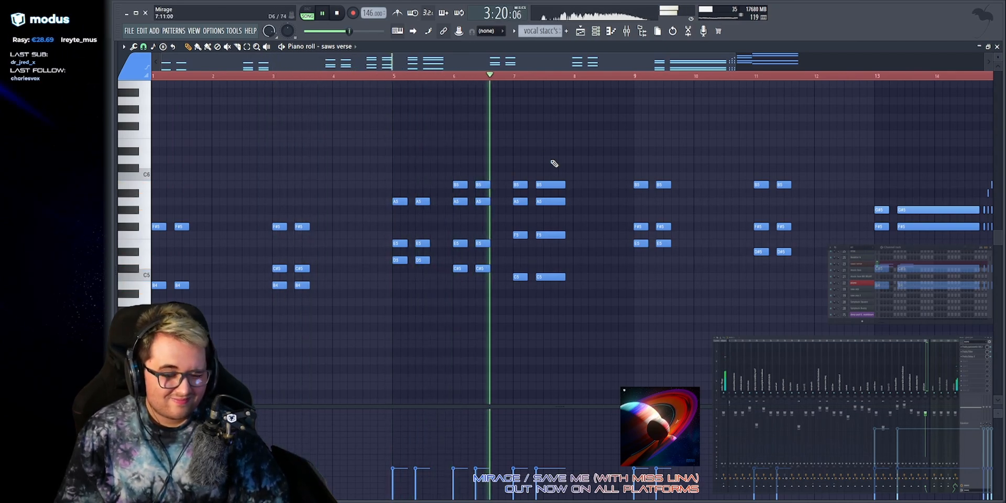
Mute the vocal stacc's clip on Track 13 and play the middle verse with the other tracks enabled.
scroll(608, 171, down, 3)
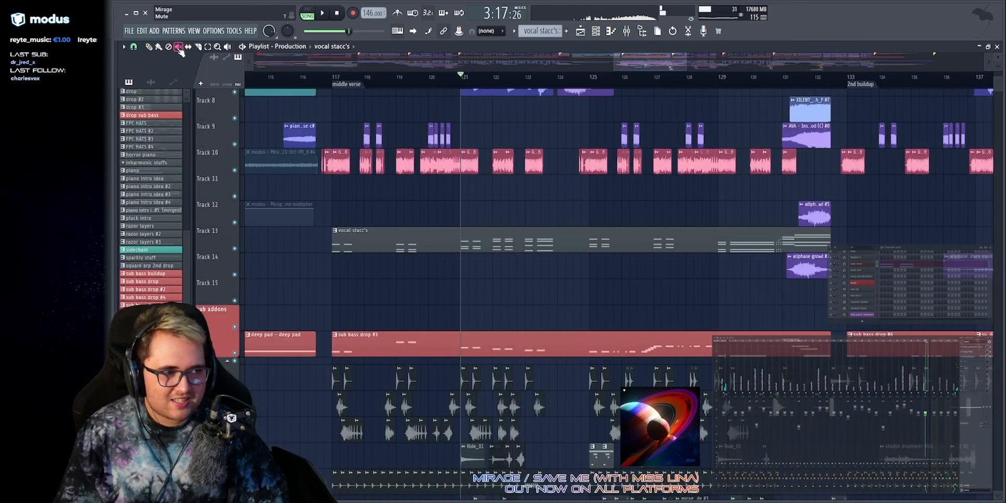
click(417, 230)
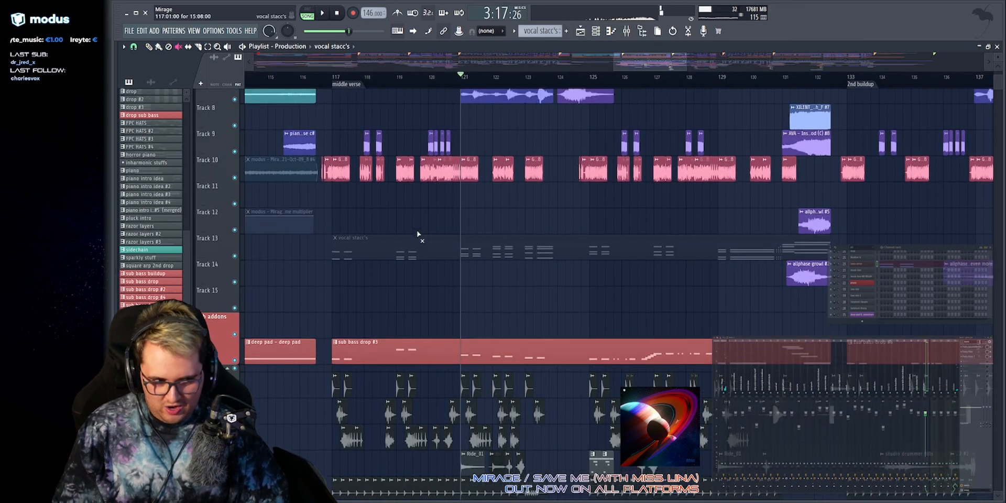
scroll(398, 199, up, 6)
key(space)
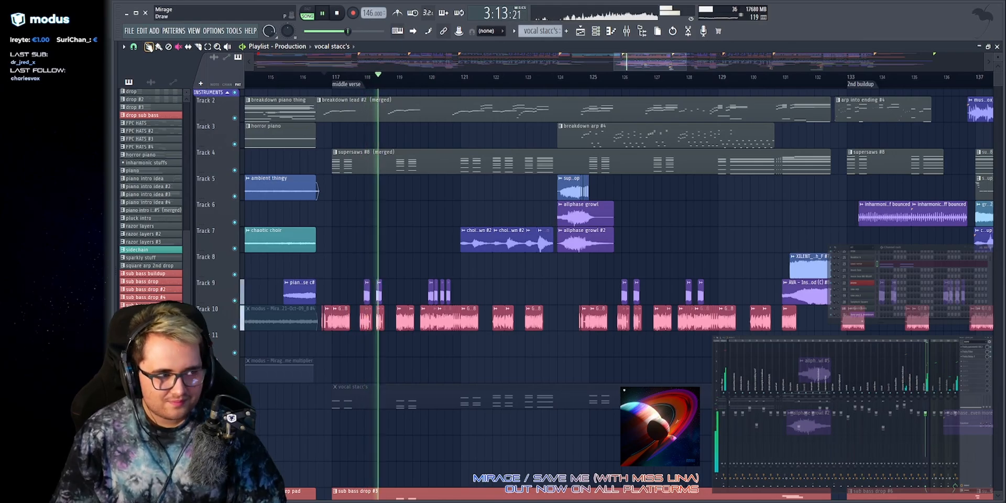
Solo the KICK track and play its Kick_06 clips from around bar 117.
scroll(445, 210, down, 7)
key(space)
scroll(490, 64, up, 5)
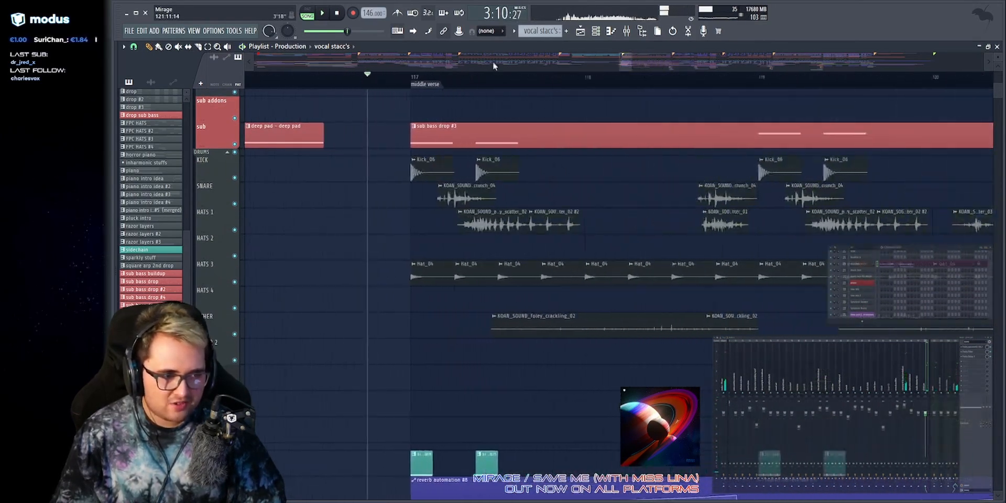
right_click(234, 177)
key(space)
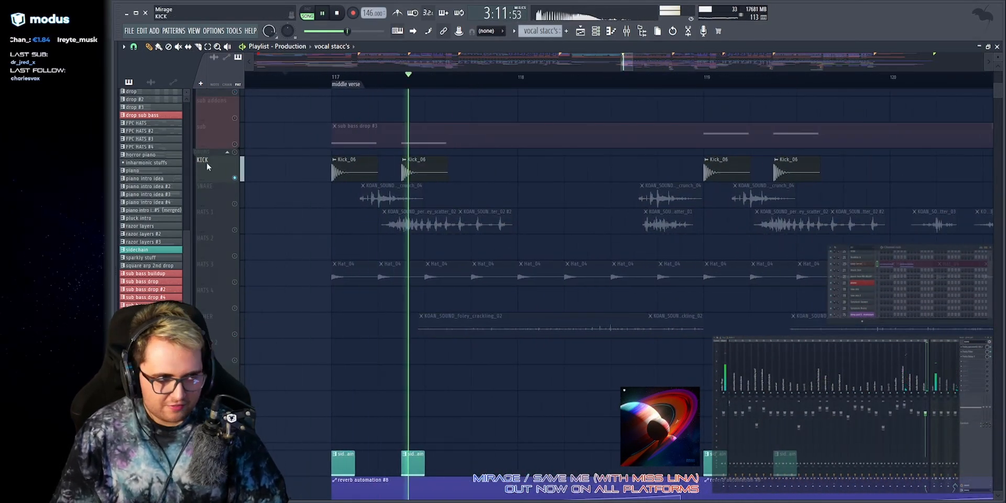
Listen to the SNARE and HATS 1 tracks together in solo from the middle verse marker at bar 117.
key(space)
click(234, 231)
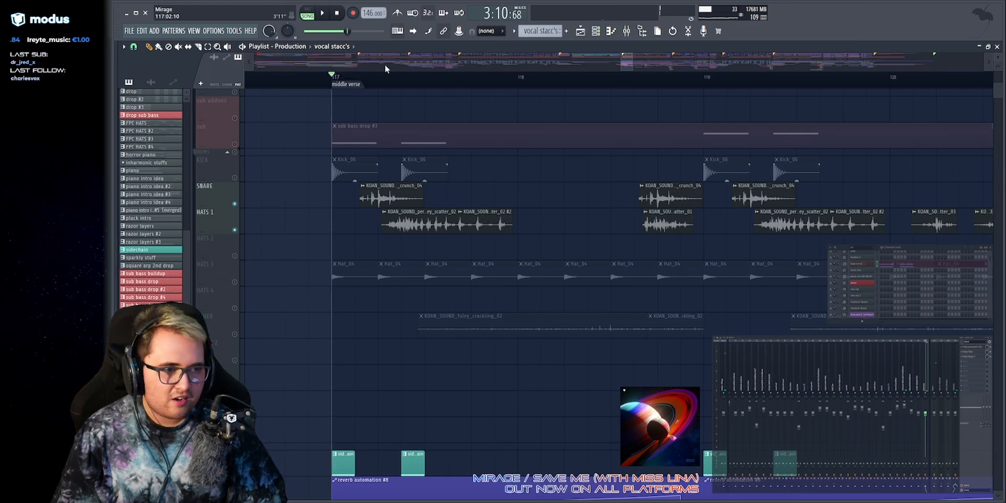
key(space)
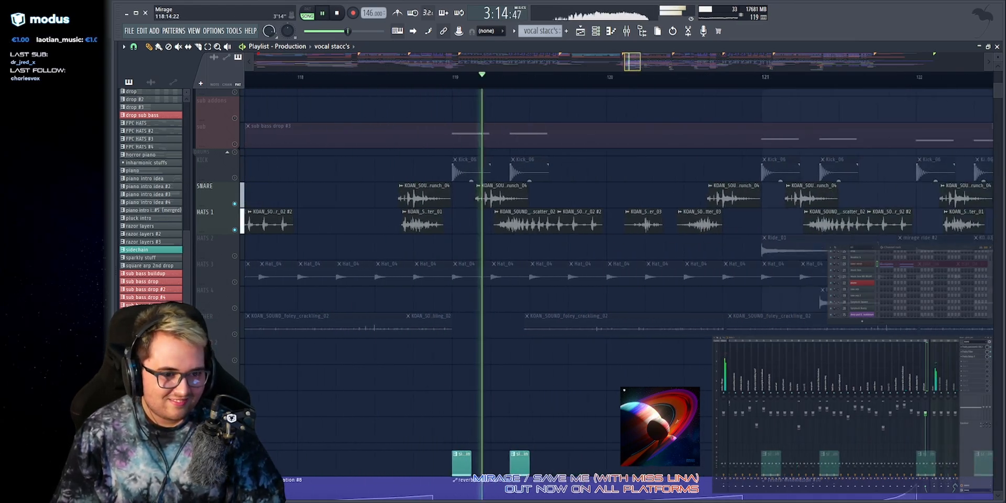
scroll(544, 63, down, 3)
key(space)
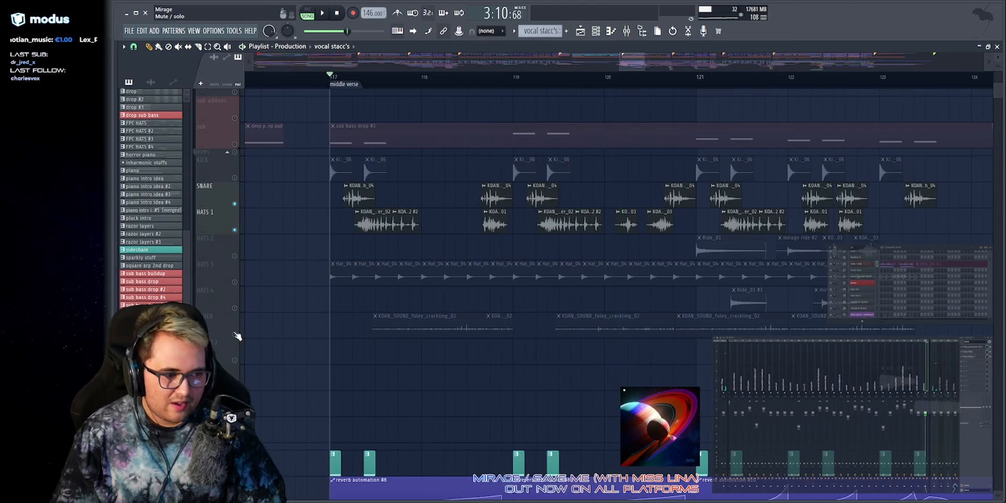
Listen to the foley crackling clips of the OTHER track in solo through the middle verse.
scroll(237, 335, down, 4)
key(space)
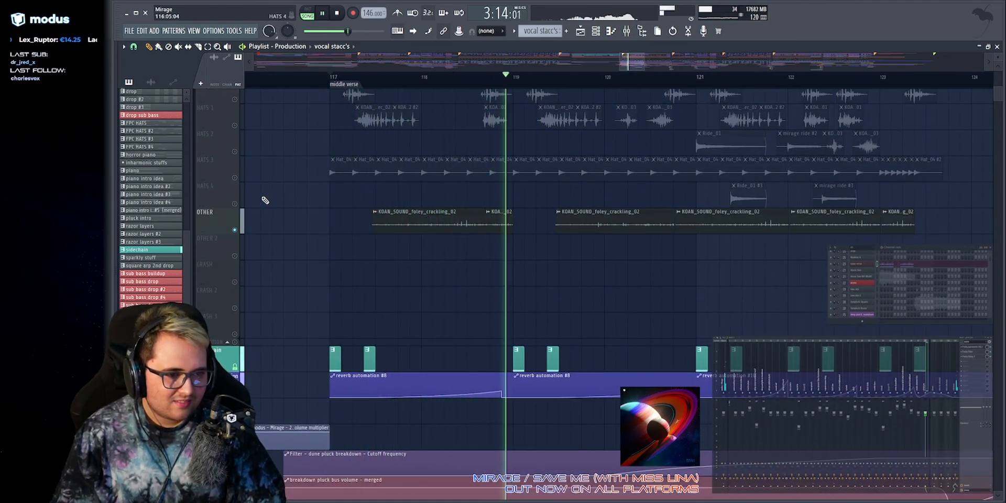
key(space)
Take the OTHER track out of solo and play the middle verse with all tracks.
right_click(235, 230)
scroll(426, 218, up, 15)
key(space)
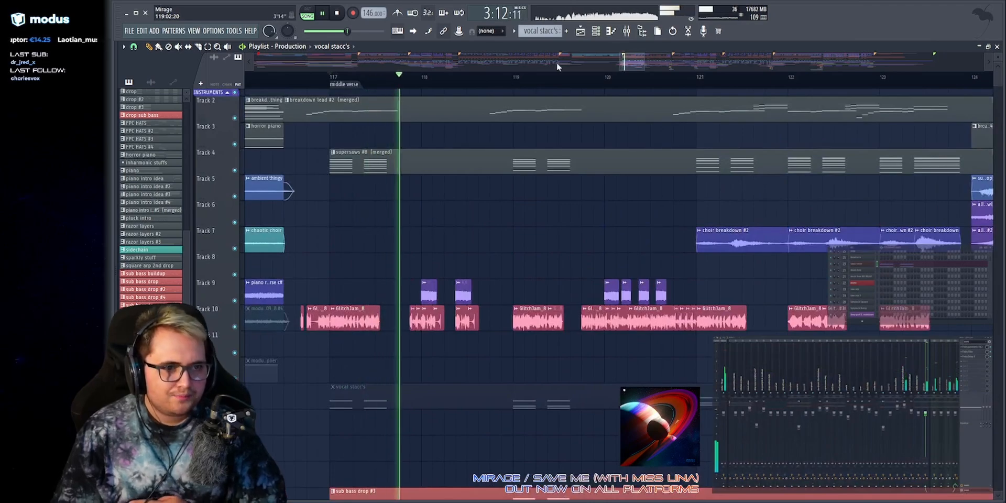
scroll(556, 61, down, 2)
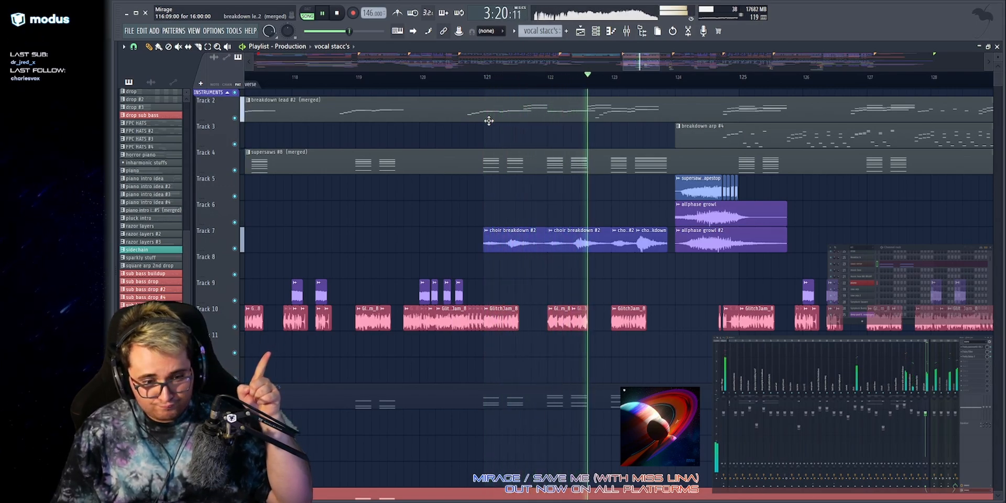
key(space)
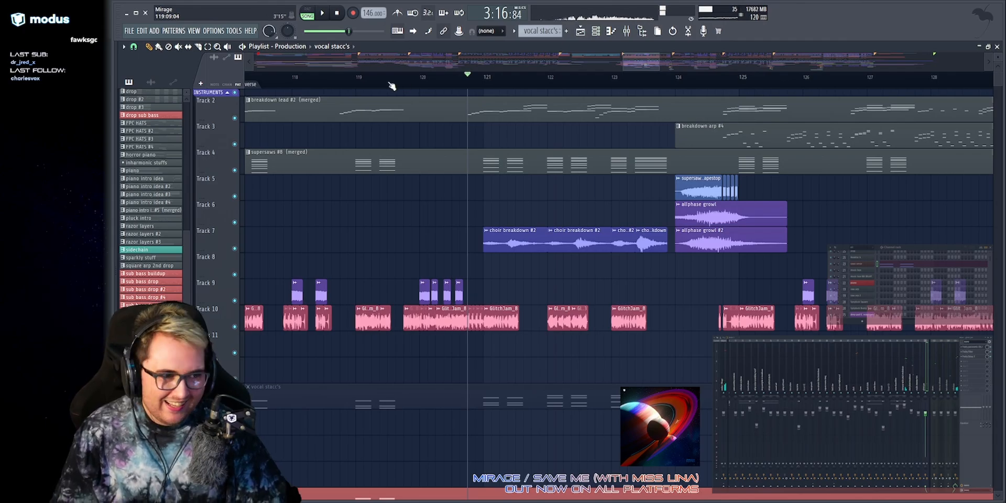
Play the middle verse again from shortly before bar 119 with all tracks.
click(330, 84)
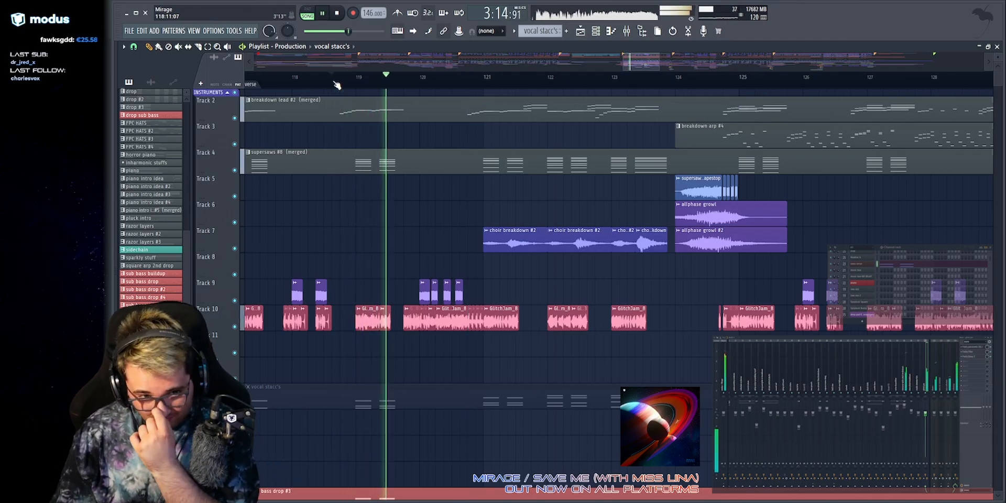
key(space)
scroll(432, 85, down, 2)
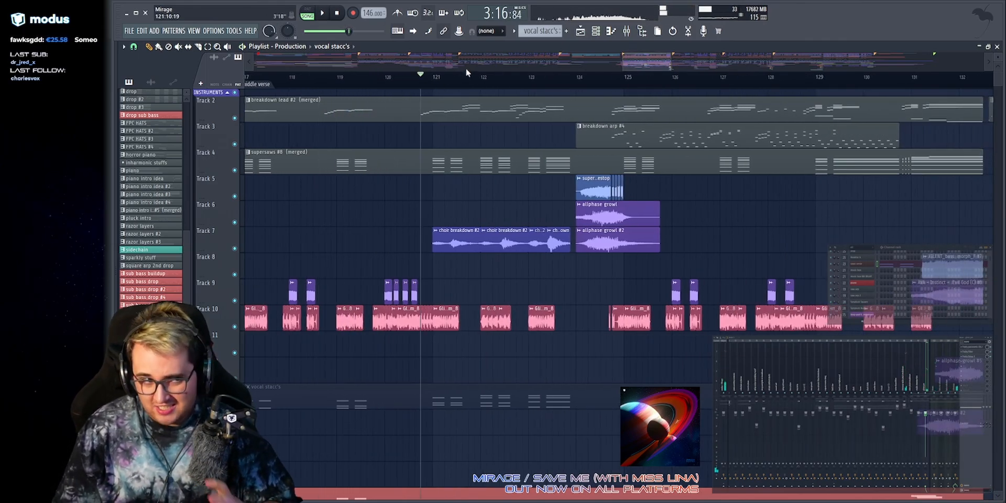
Go to the 2nd verse key change section and play it from bar 177.
drag(647, 62, 833, 62)
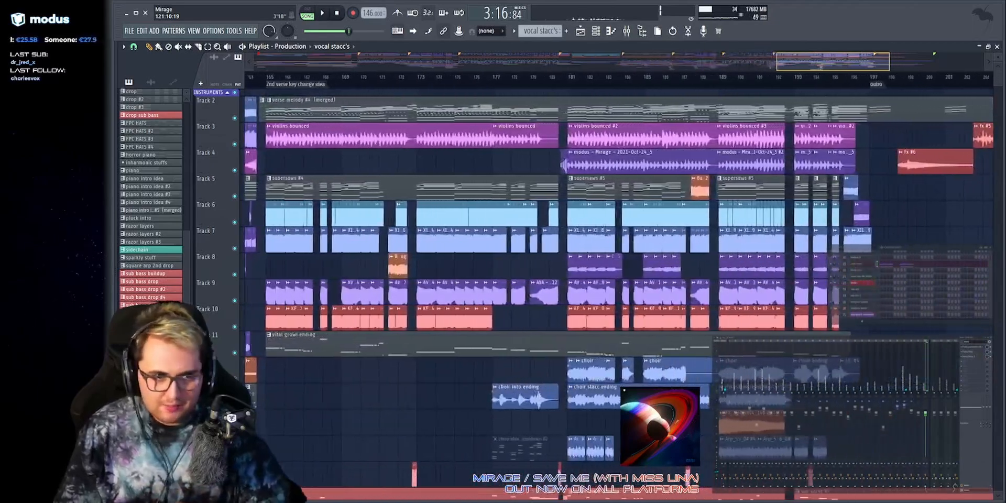
scroll(474, 79, up, 2)
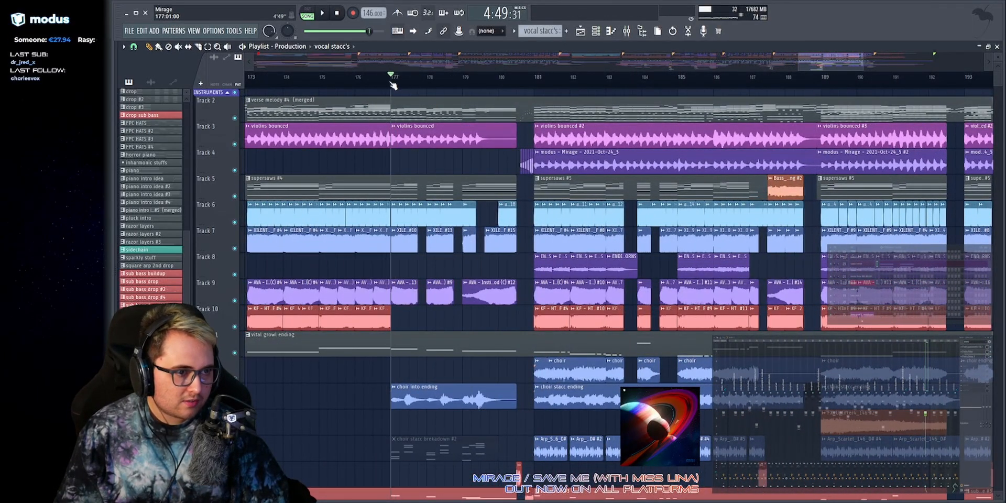
key(space)
scroll(393, 65, up, 1)
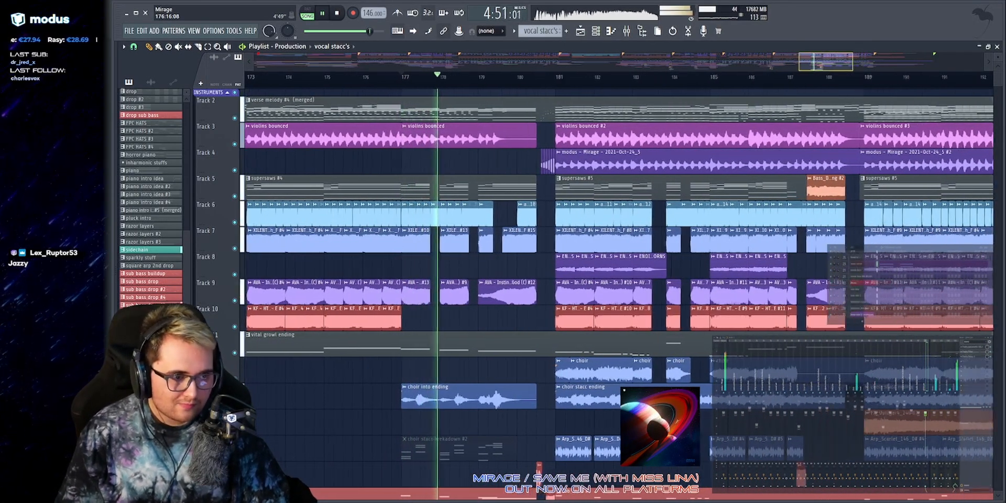
scroll(394, 64, up, 2)
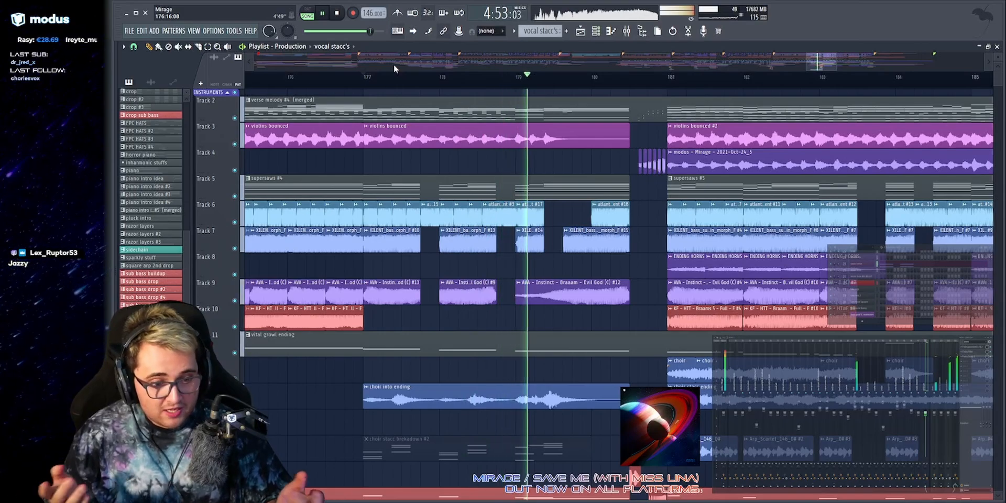
key(space)
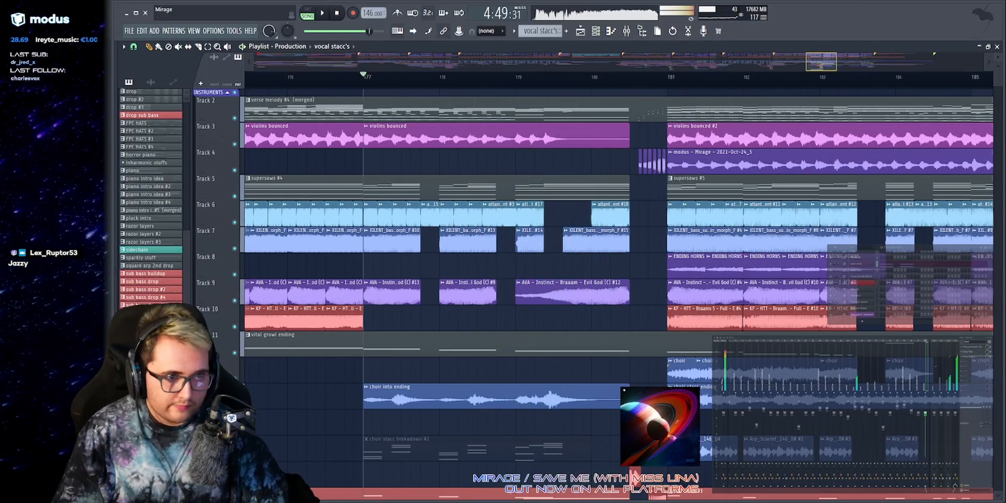
Play the breakdown from bar 101 and select the horror piano clip on Track 3.
drag(394, 64, 400, 77)
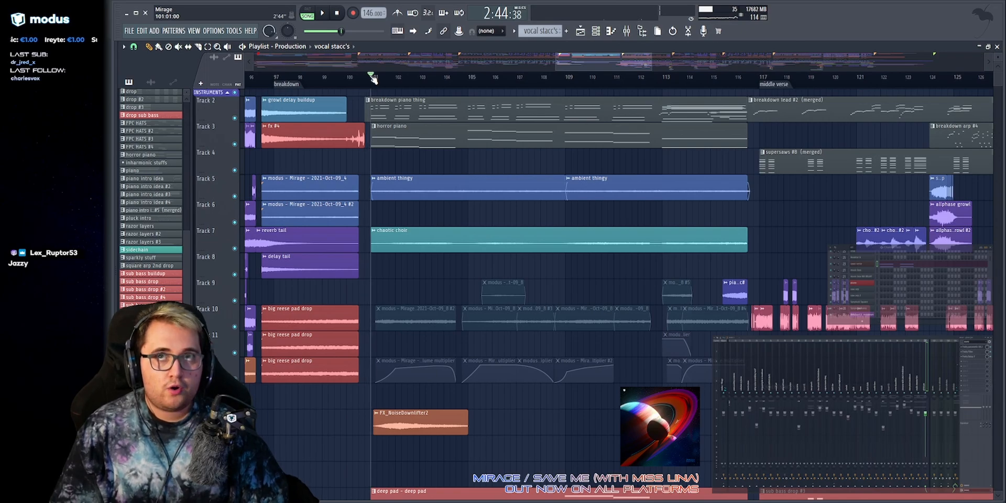
key(space)
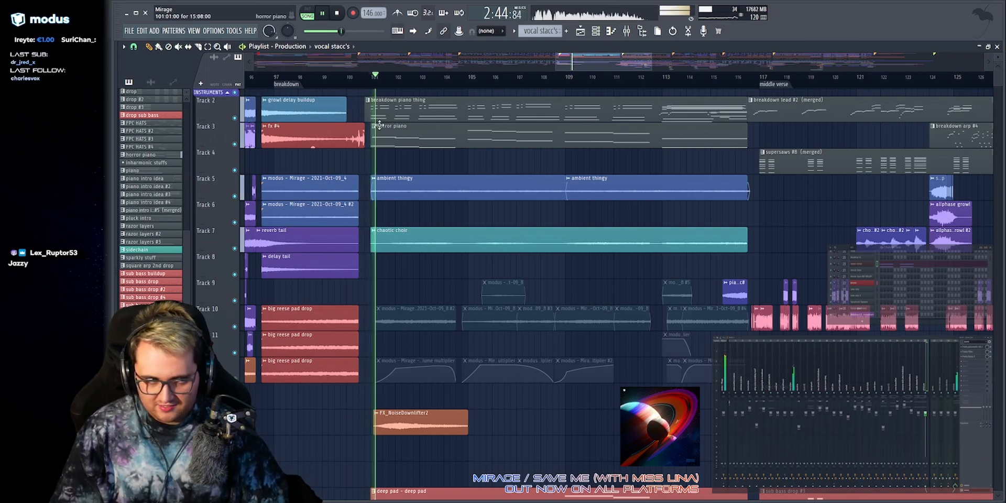
drag(373, 125, 445, 148)
key(space)
drag(608, 63, 630, 58)
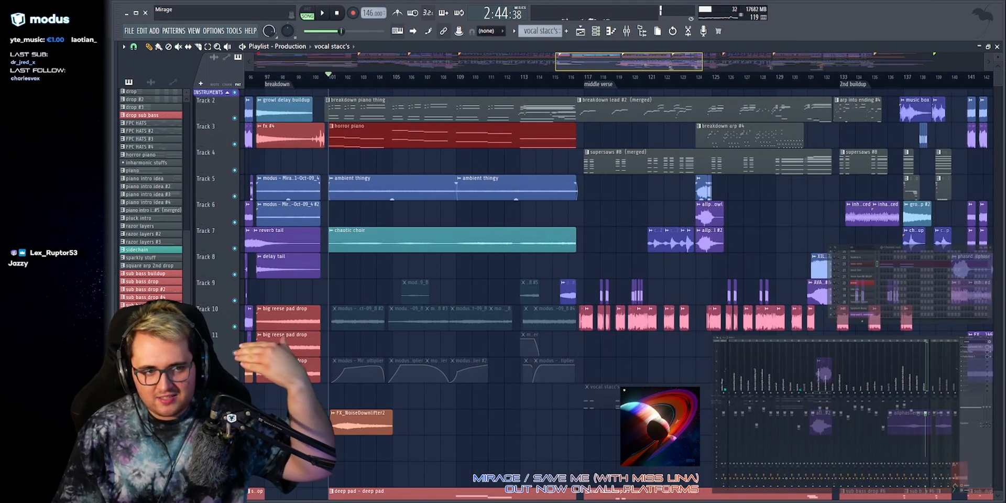
Play the middle verse from just before bar 121, and again from just before bar 117.
drag(631, 58, 646, 66)
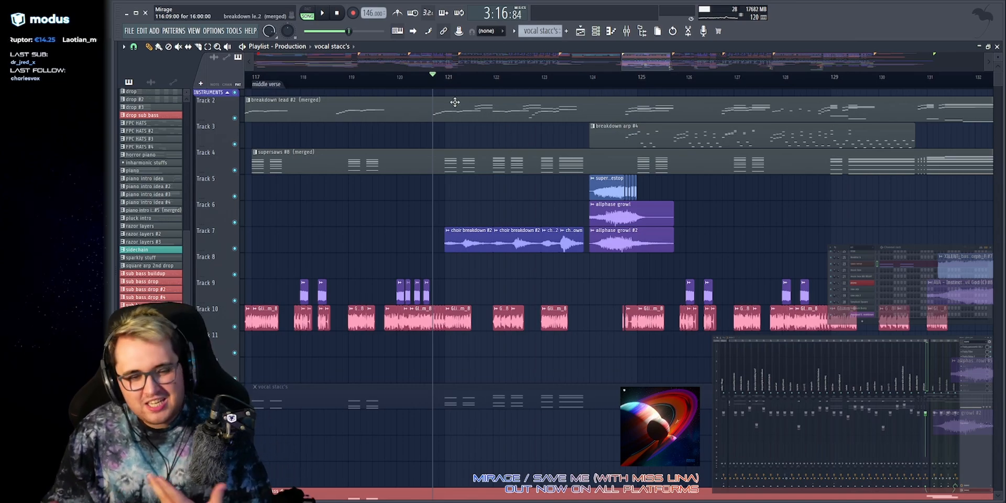
key(space)
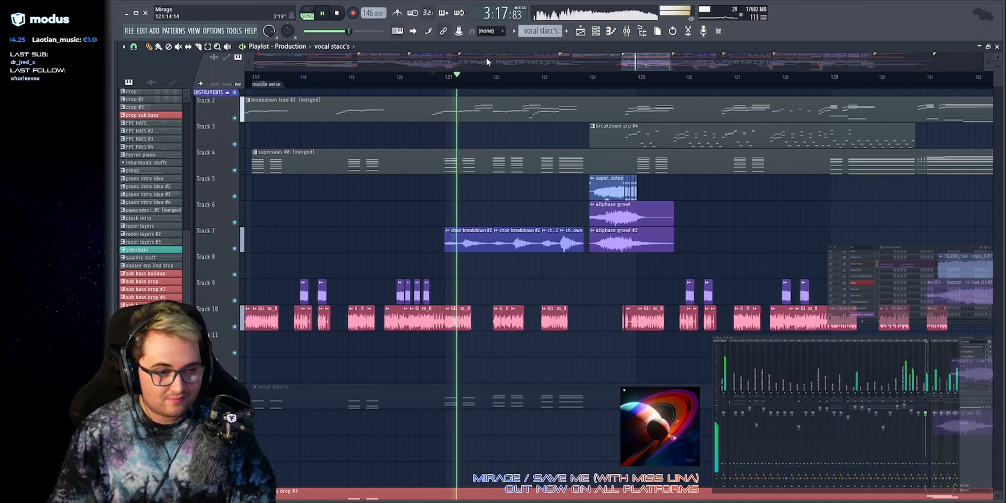
drag(646, 59, 619, 62)
click(434, 78)
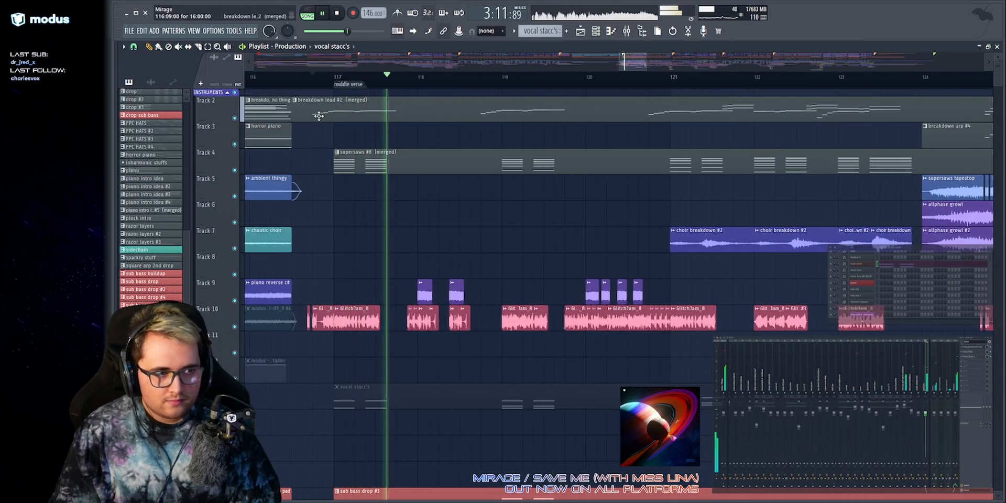
key(space)
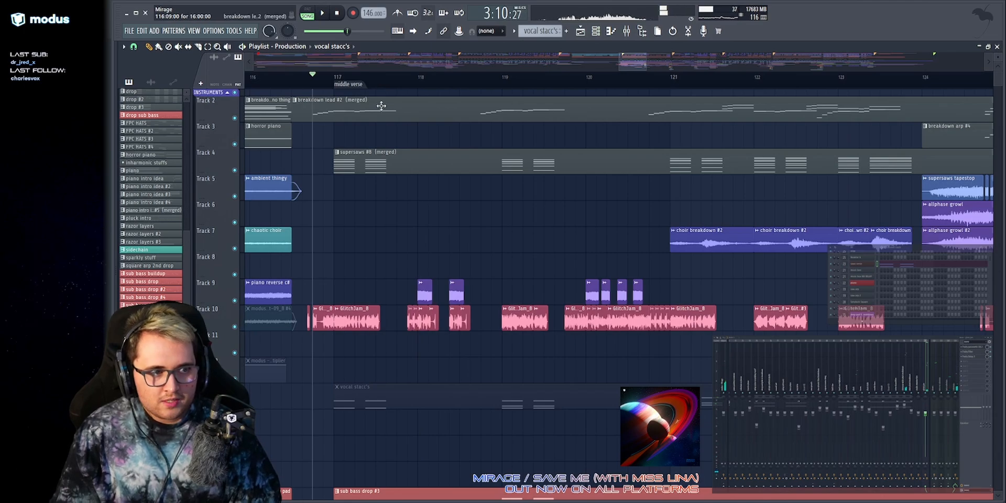
Solo Track 2 and listen to the breakdown lead #2 clip from just before bar 121.
right_click(234, 119)
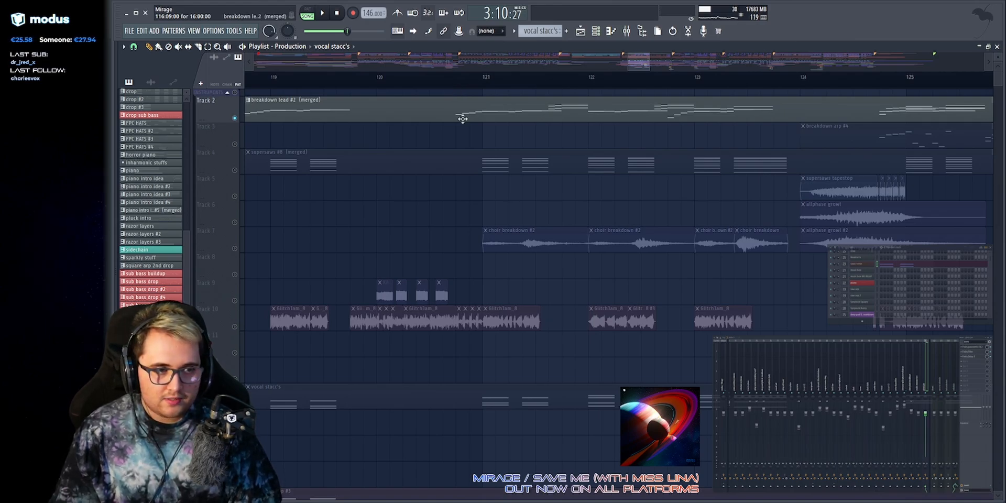
click(457, 80)
key(space)
key(space)
drag(627, 61, 627, 61)
drag(462, 109, 497, 113)
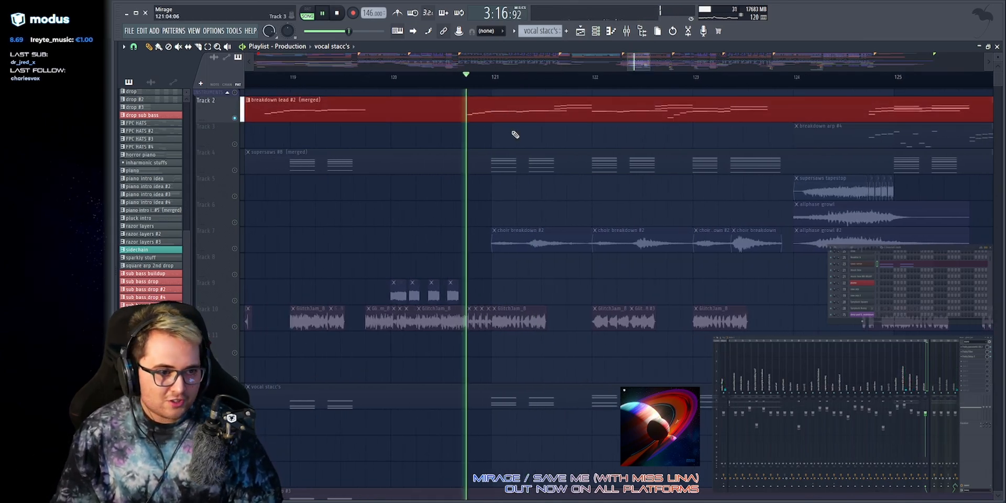
key(ctrl+d)
Compare the soloed breakdown lead's phrase starting just before bar 117 with the one starting just before bar 121.
drag(627, 62, 612, 62)
key(space)
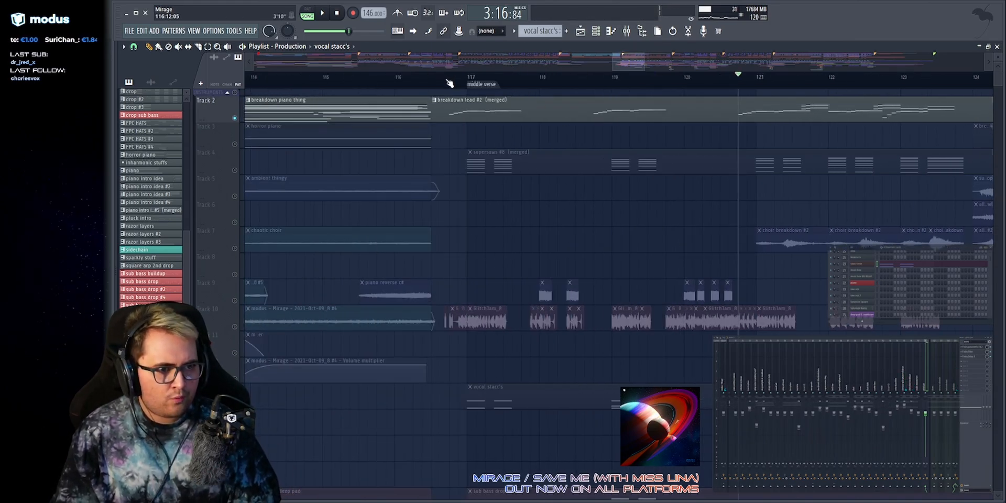
key(space)
drag(612, 62, 636, 62)
key(space)
click(651, 79)
key(space)
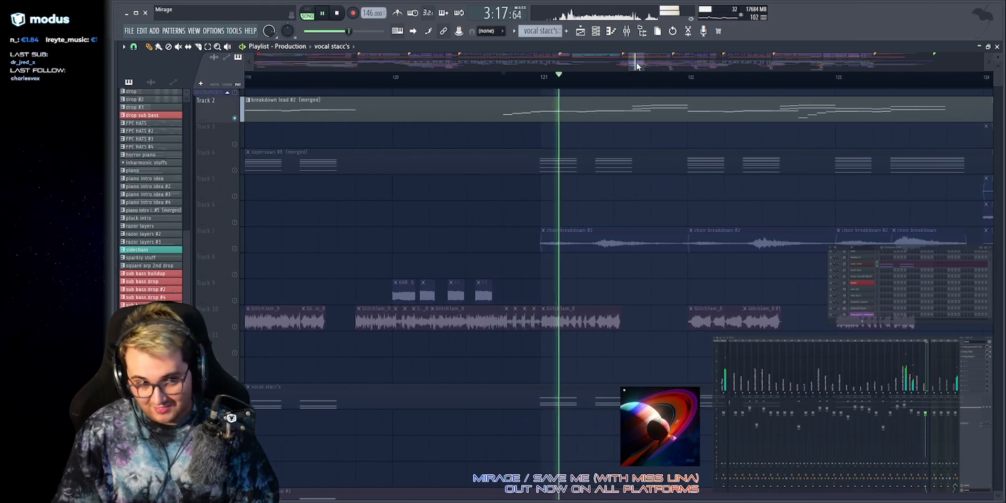
key(space)
Take Track 2 out of solo and play all tracks together from just before bar 121.
right_click(235, 170)
right_click(235, 170)
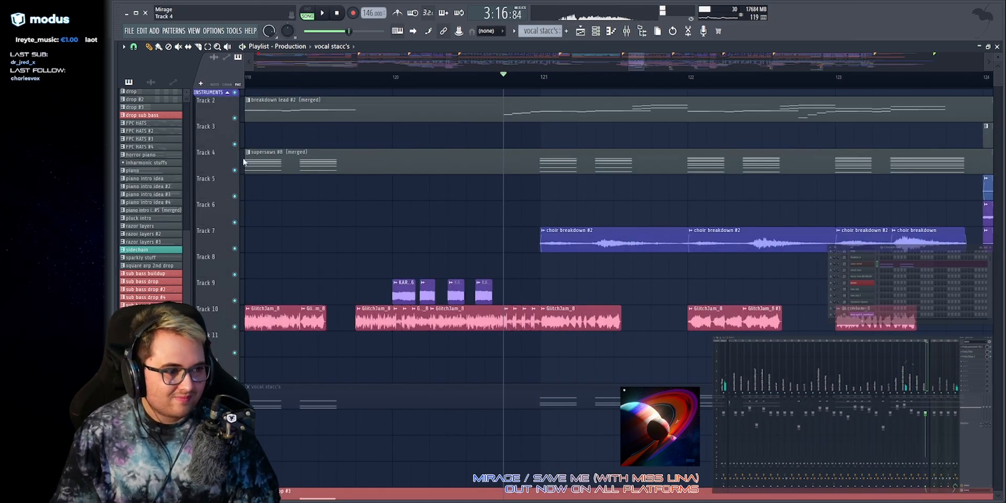
key(space)
drag(636, 62, 640, 62)
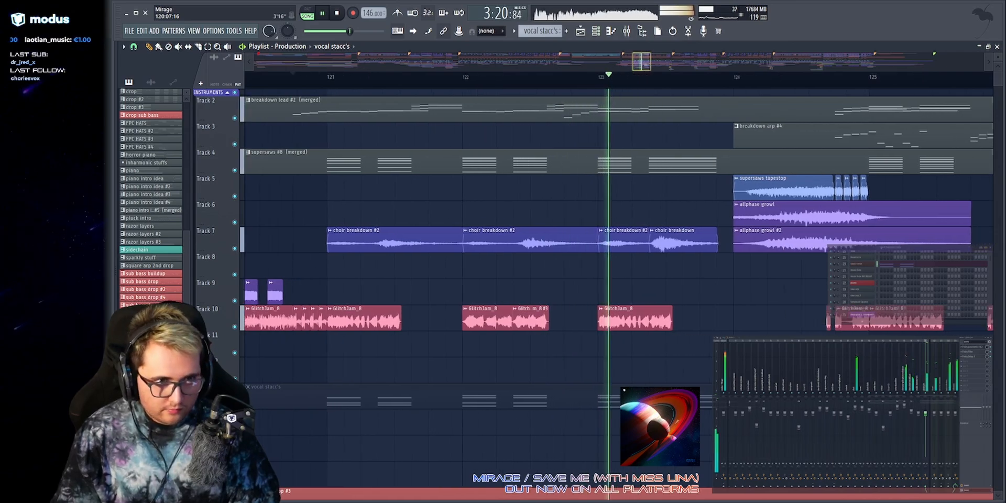
key(space)
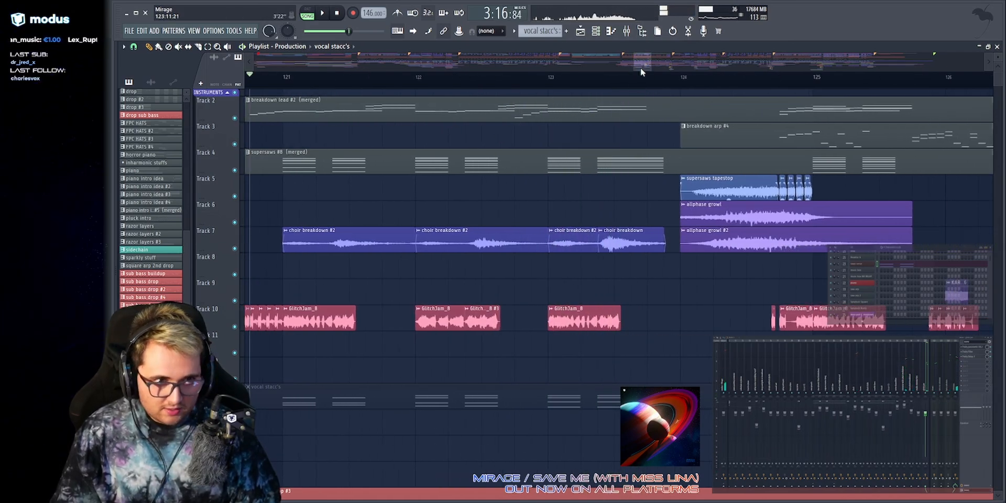
Play the transition into bar 124 with all tracks, starting from the middle of bar 122.
key(space)
scroll(542, 62, down, 1)
scroll(542, 62, down, 2)
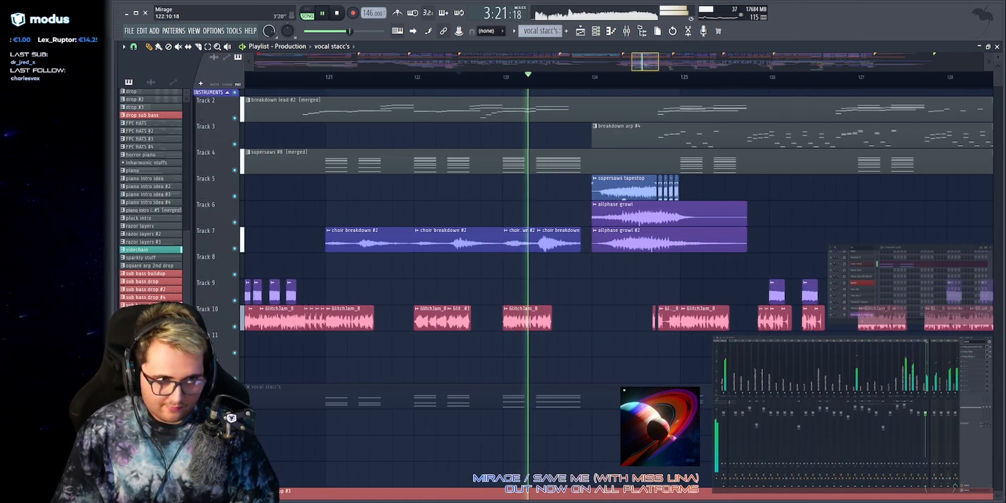
scroll(542, 62, up, 1)
scroll(542, 61, down, 1)
scroll(541, 61, up, 1)
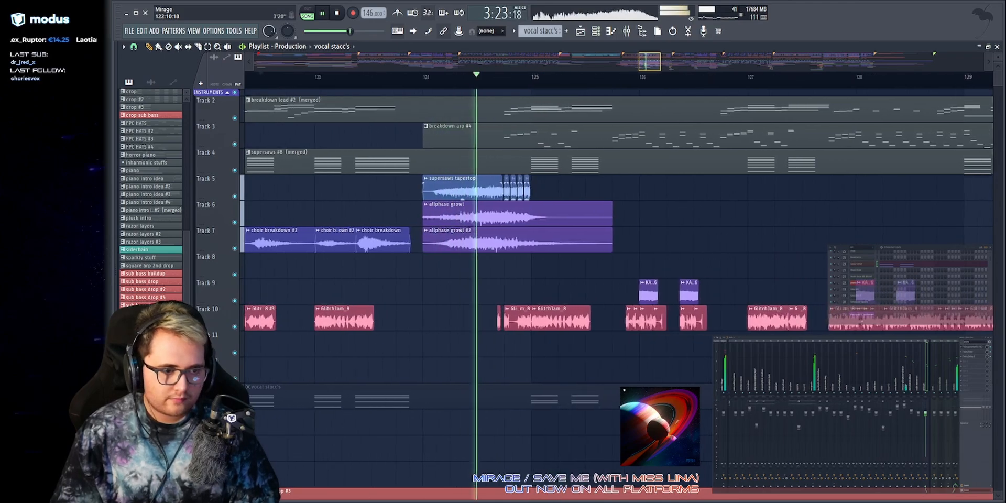
Point out the supersaws tapestop and allphase growl clips at bar 124, and play the lead-in from the end of bar 122.
key(space)
drag(414, 179, 587, 255)
key(ctrl+d)
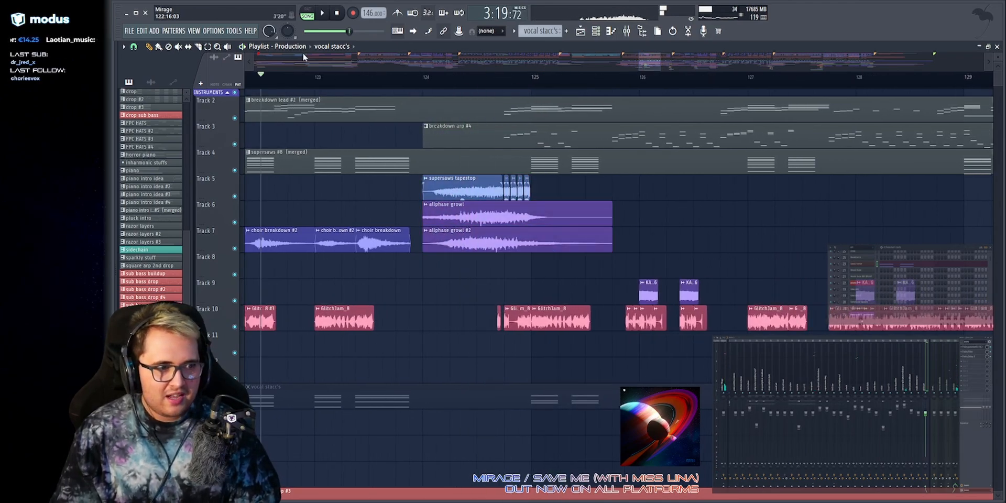
key(space)
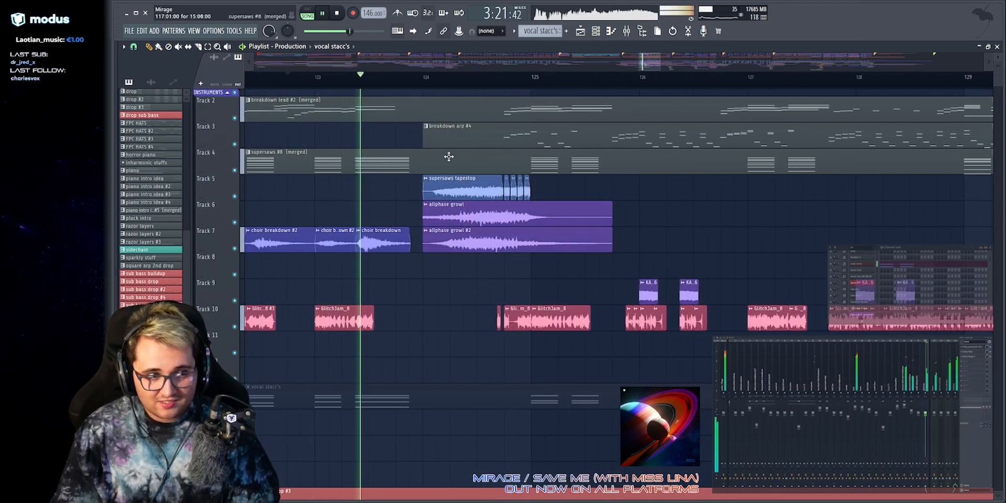
key(space)
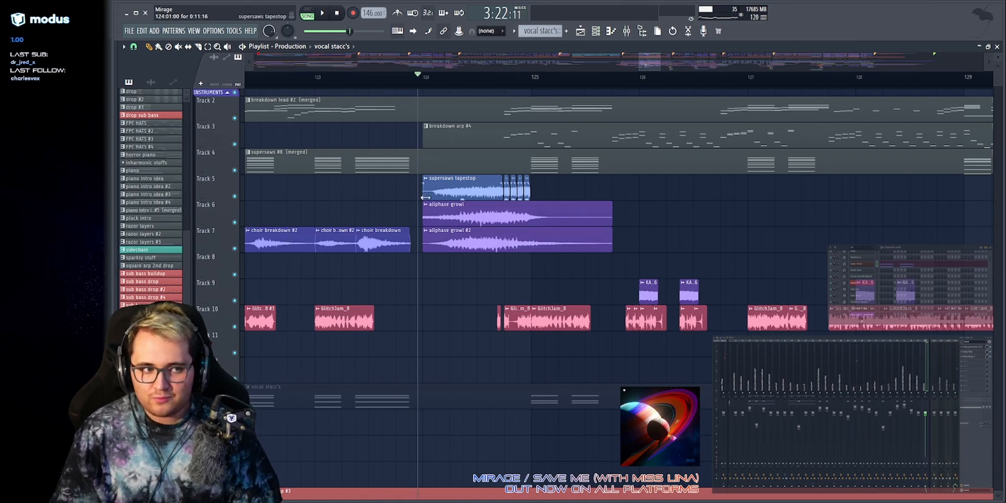
Play the supersaws tapestop and both allphase growl clips from just before bar 124.
drag(426, 198, 572, 243)
key(space)
key(ctrl+d)
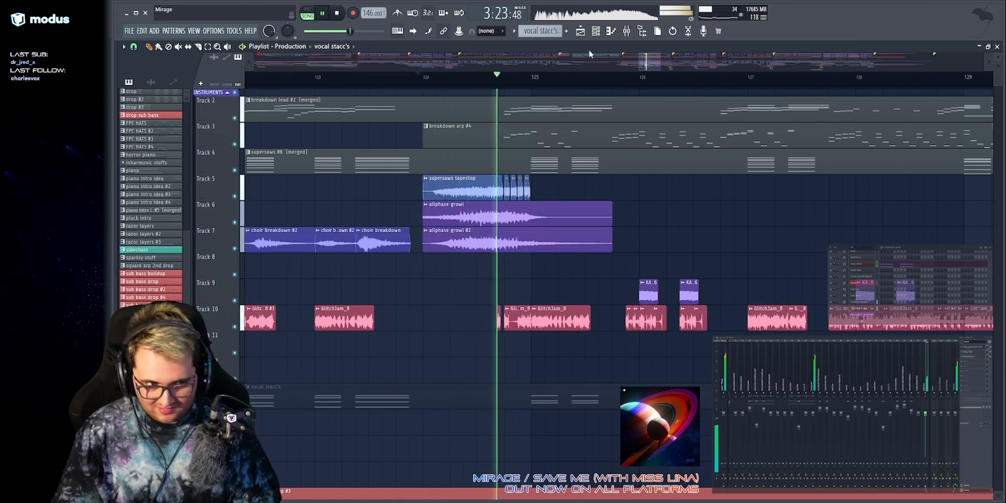
scroll(590, 54, up, 3)
key(space)
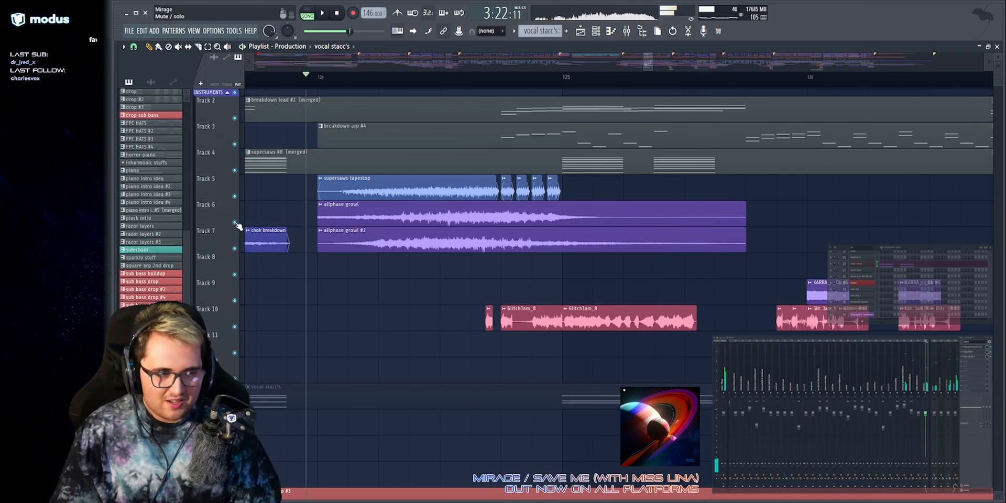
Solo Track 6 and play the allphase growl clip from bar 124 on its own.
right_click(235, 223)
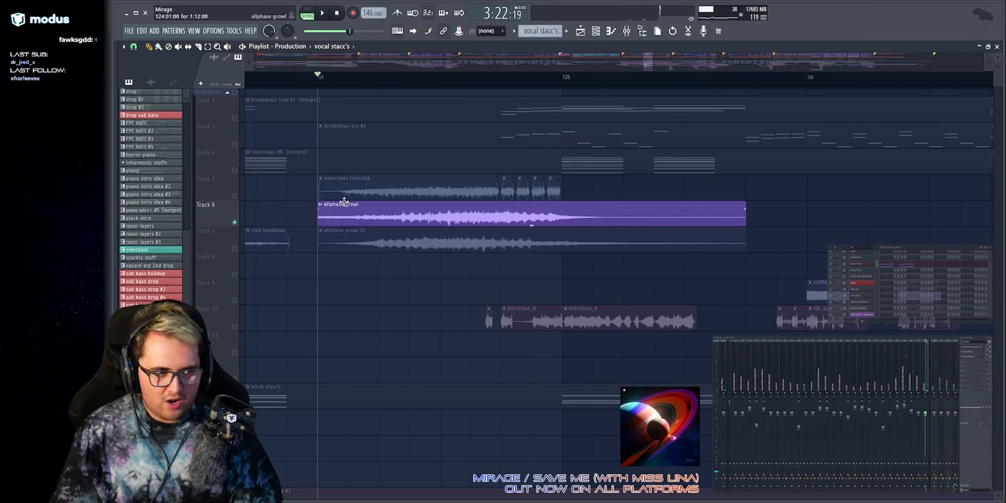
key(space)
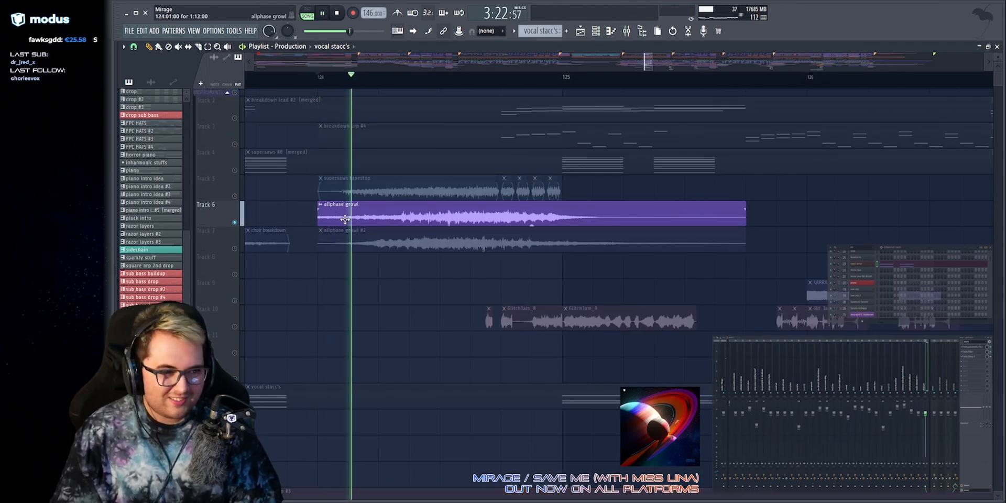
key(space)
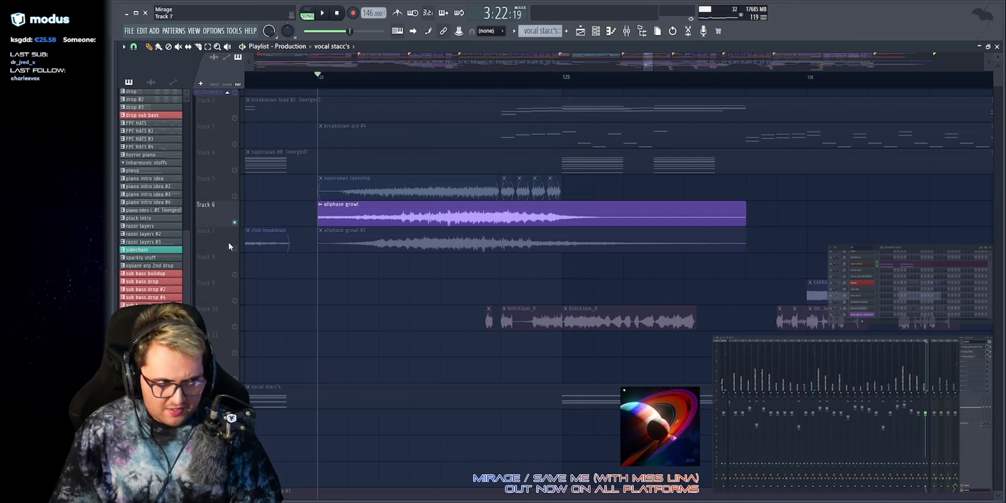
Solo Track 7, open the allphase growl #2 clip's sample settings and audition it.
right_click(236, 248)
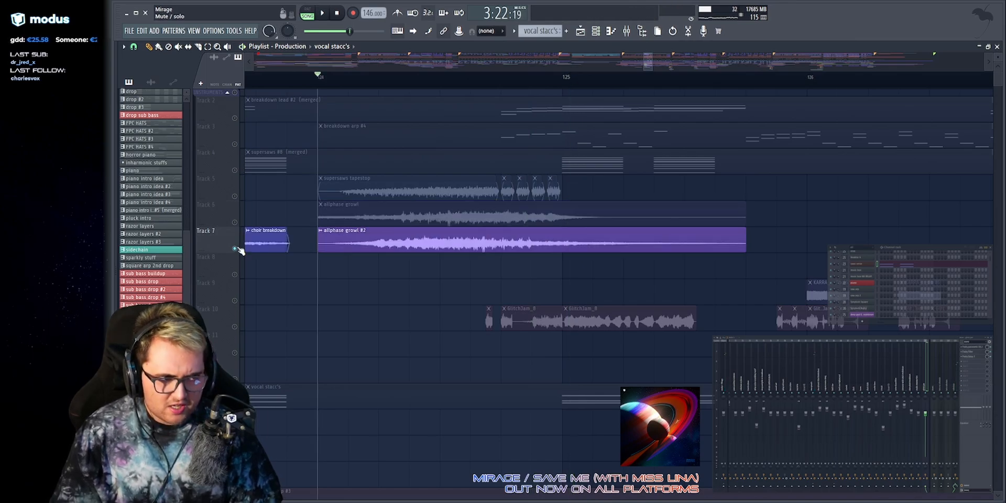
double_click(381, 240)
key(space)
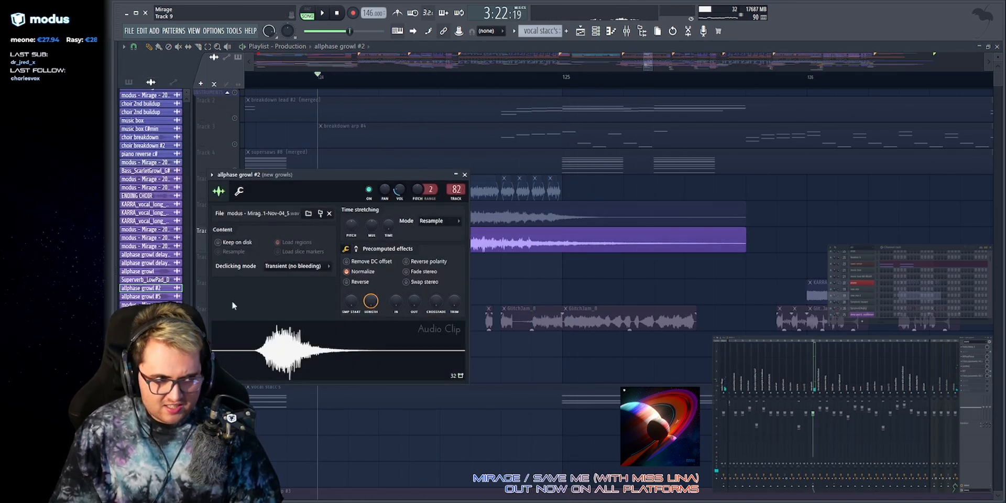
Browse the Basses and FX folders of the Hypernova Samplepack, and close the browser and the clip settings.
click(113, 222)
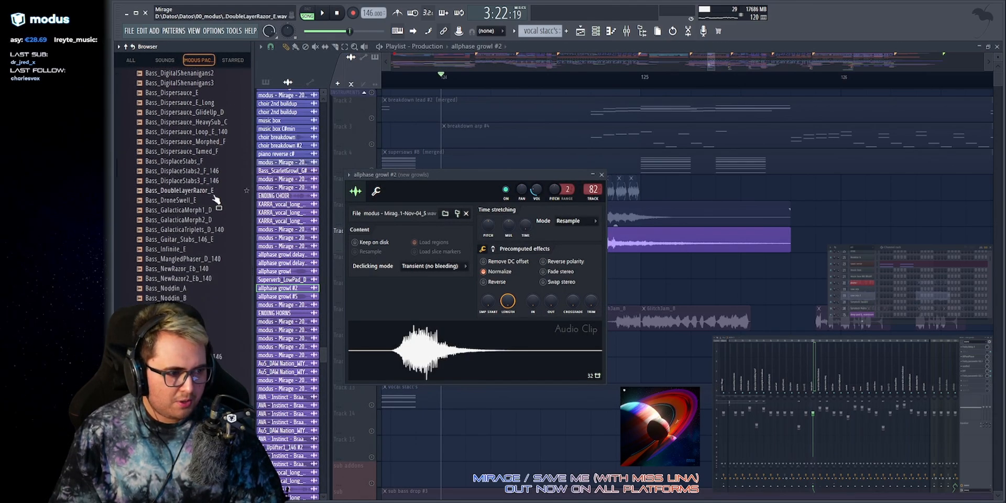
click(149, 97)
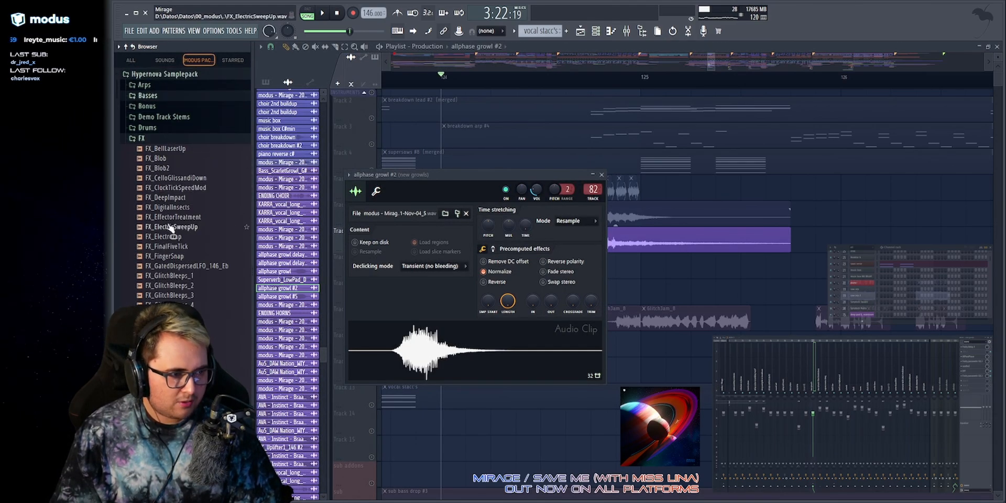
scroll(170, 226, down, 4)
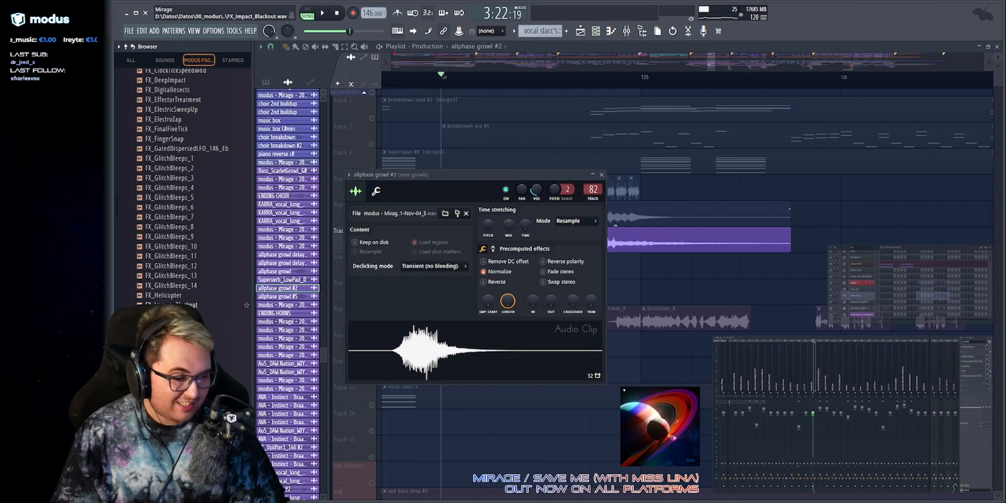
key(alt+F8)
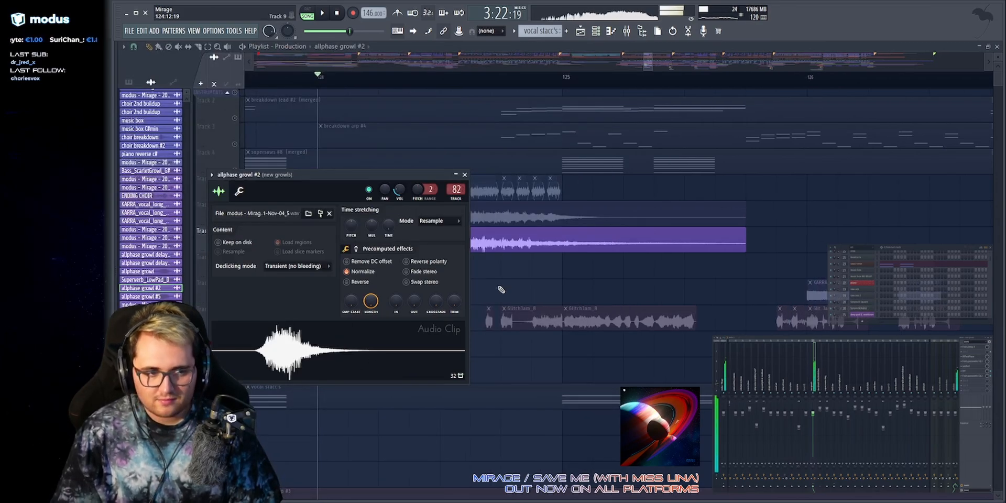
key(Escape)
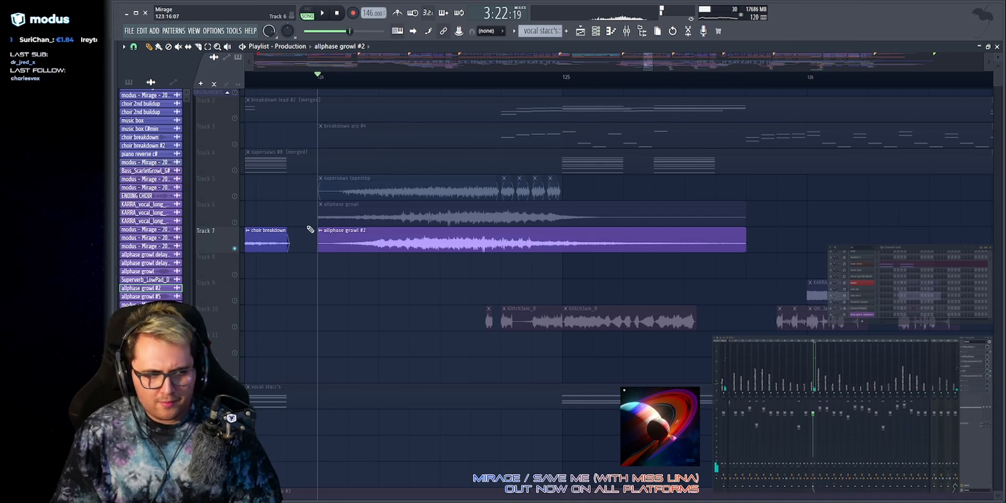
Solo Track 6 to replay allphase growl, add Track 7 to the solo and highlight its allphase growl #2 clip.
click(231, 222)
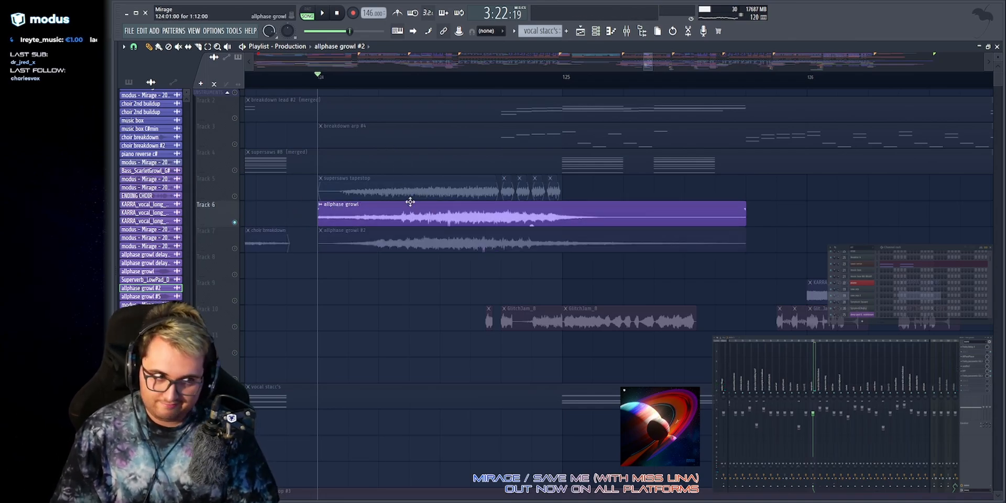
key(space)
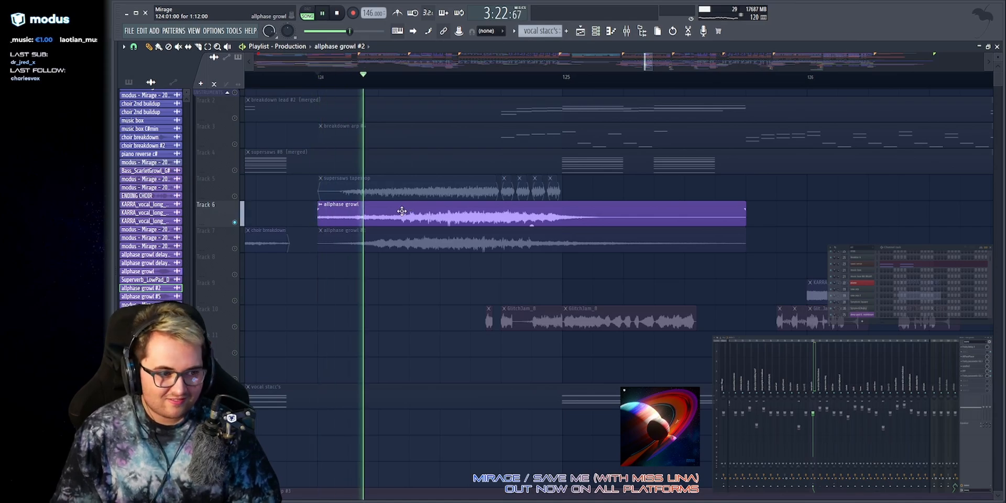
click(234, 249)
drag(312, 244, 399, 245)
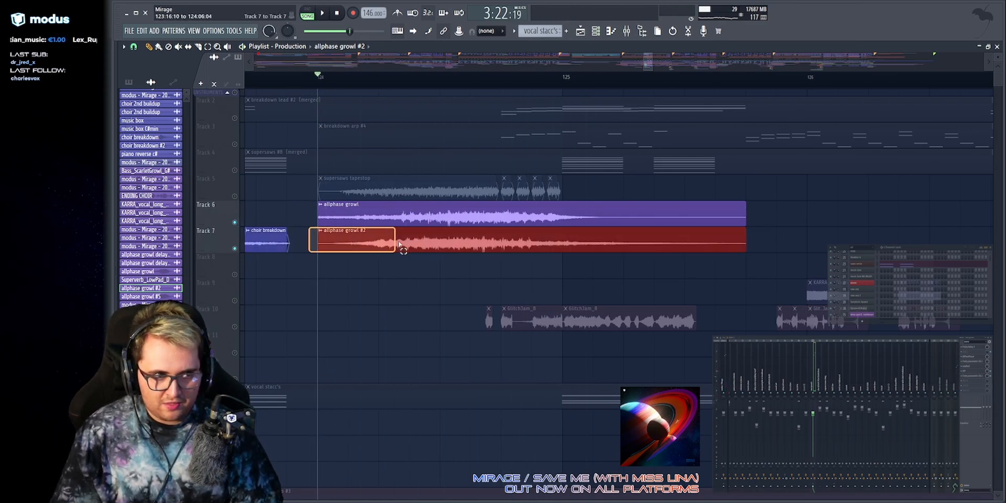
Highlight the allphase growl clip on Track 6 and play both growl layers together from bar 124.
click(437, 209)
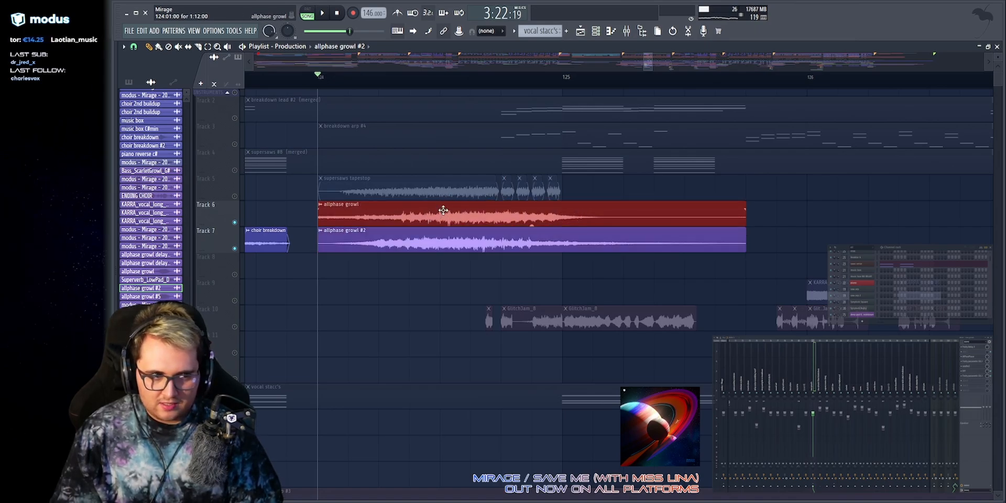
click(408, 299)
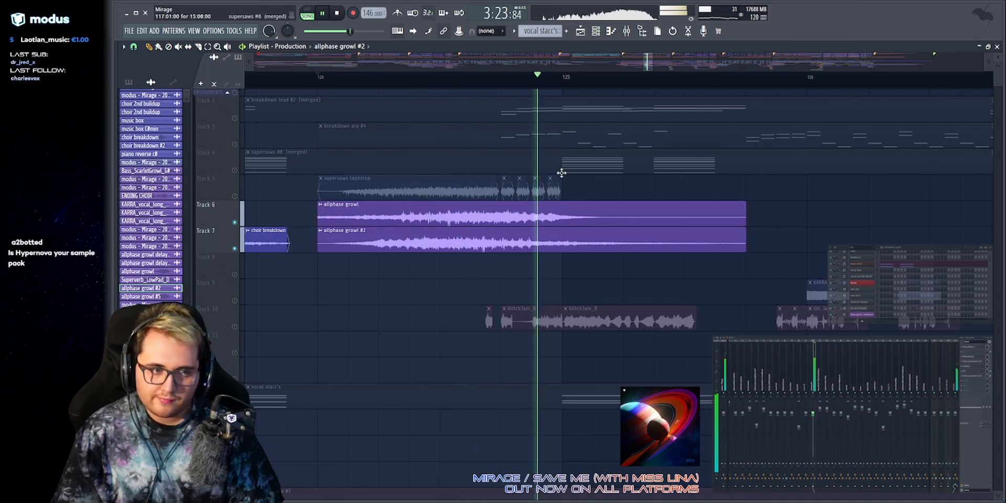
key(space)
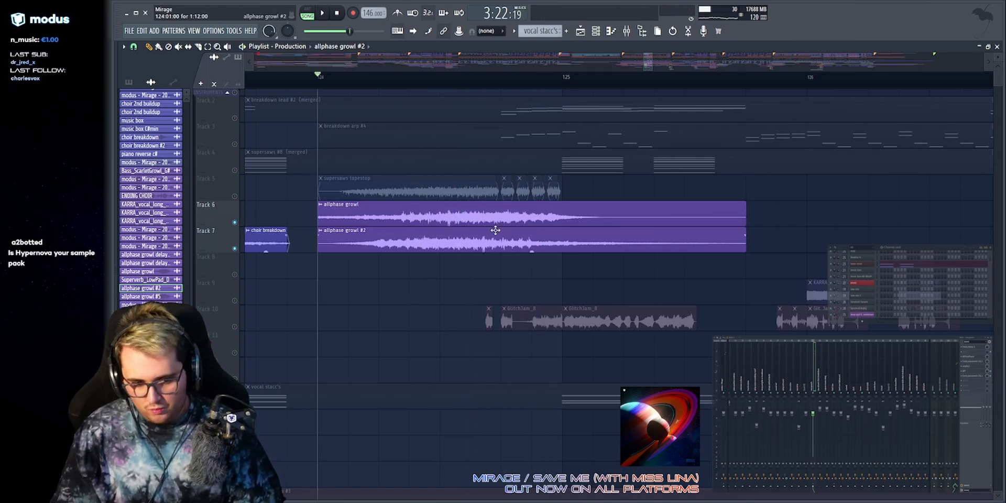
key(space)
key(space)
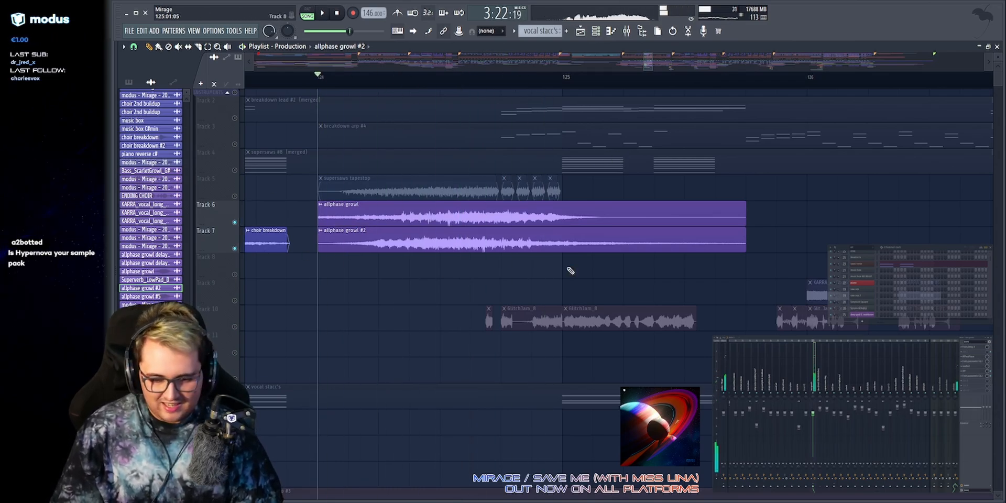
Solo Track 5, highlight all its supersaws tapestop clips and play them from bar 124.
right_click(238, 197)
drag(283, 190, 599, 187)
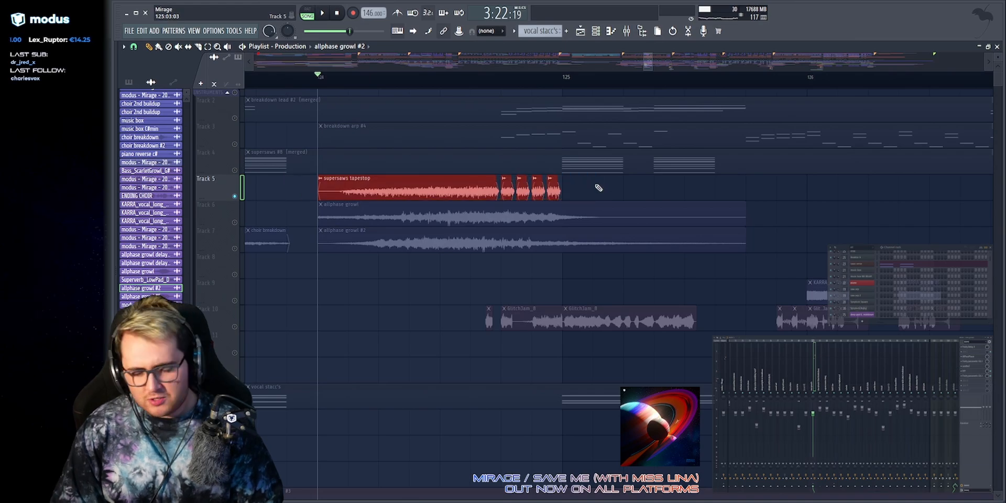
ctrl+click(598, 188)
key(space)
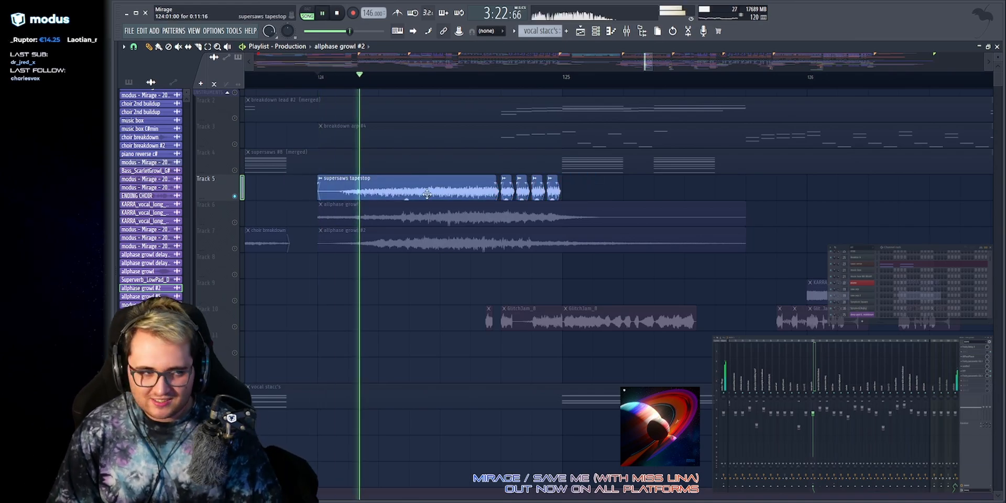
key(space)
Open the supersaws tapestop clip's sample settings, turn off Reverse to demonstrate the original sample, and close the settings.
click(425, 192)
click(425, 192)
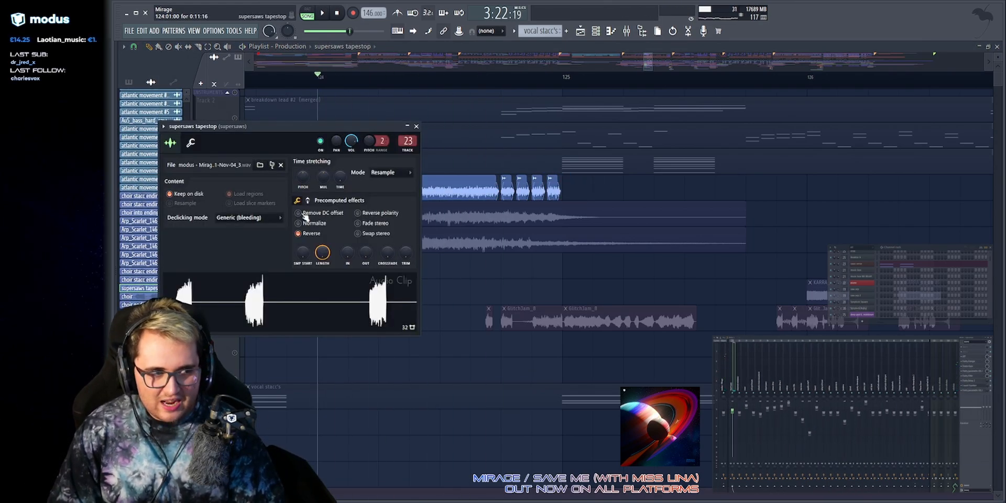
click(318, 237)
key(alt+F8)
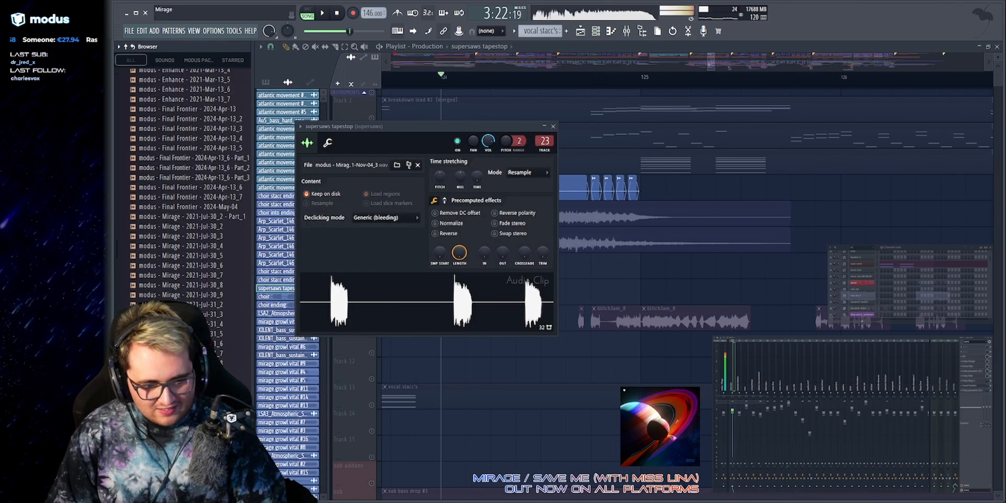
key(alt+F8)
key(Escape)
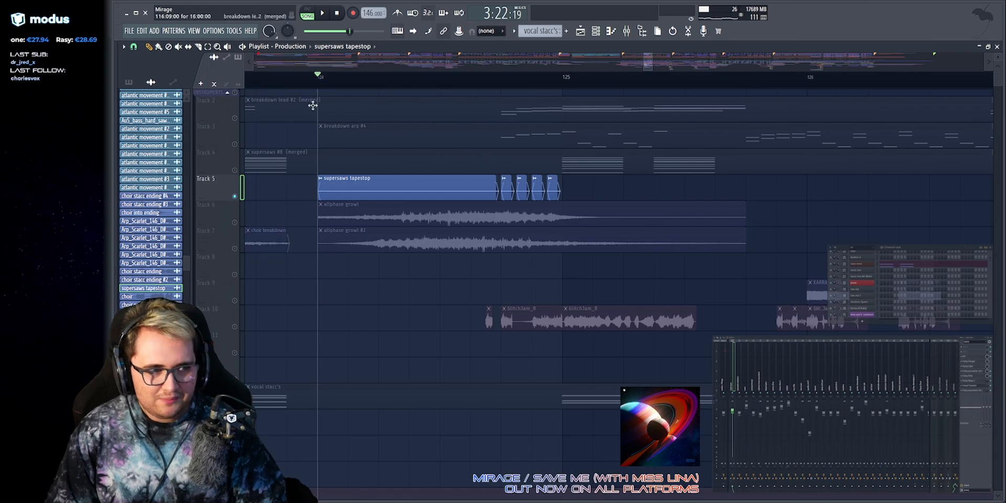
Turn Reverse back on for the supersaws tapestop clip and close its settings.
double_click(362, 207)
double_click(467, 191)
click(329, 235)
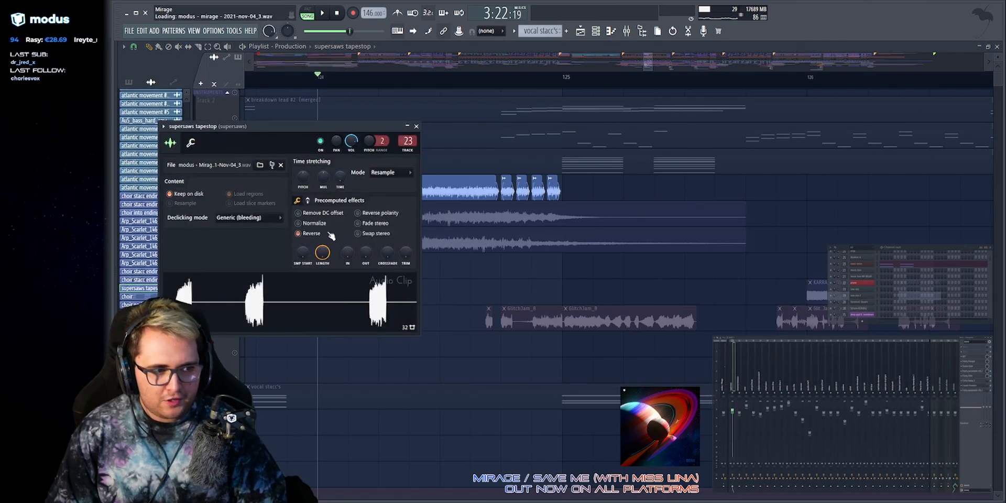
key(Escape)
Play the reversed supersaws tapestop from bar 124 while locating its volume automation on Track 56.
key(space)
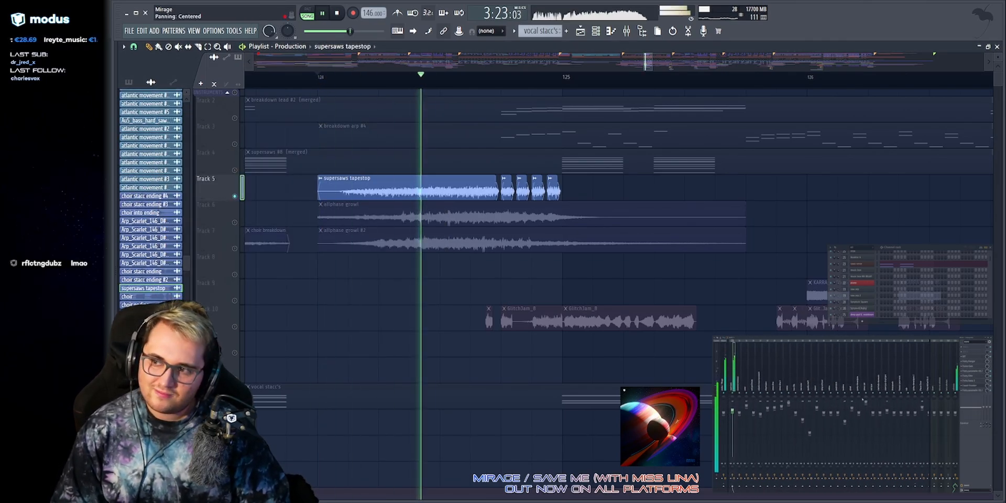
scroll(536, 218, down, 12)
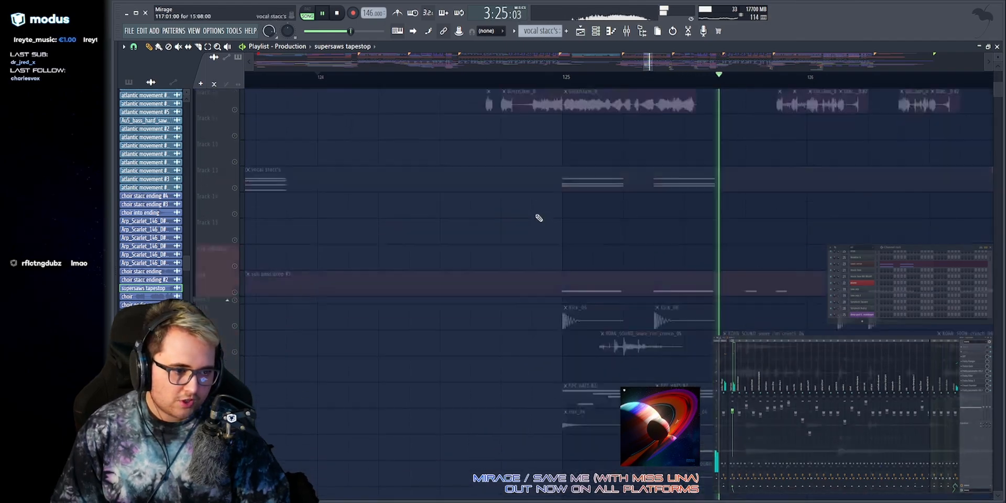
scroll(551, 217, down, 4)
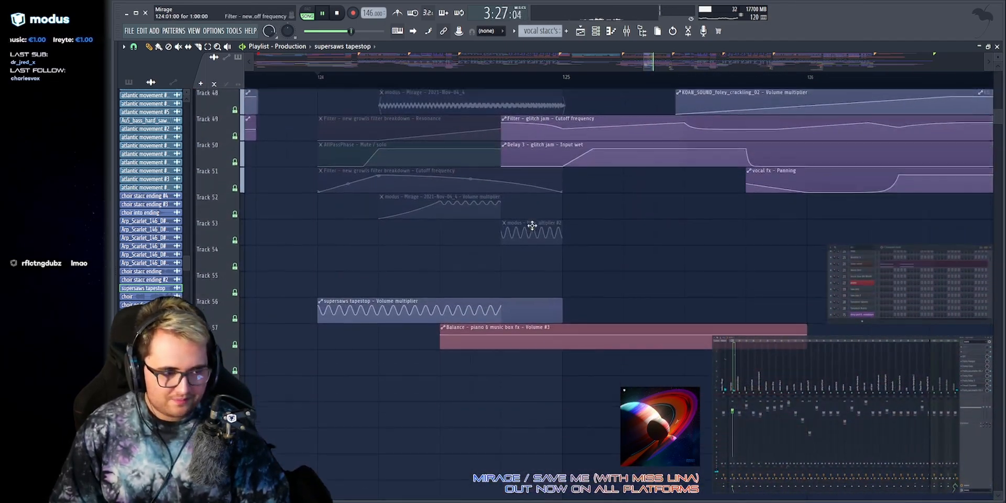
key(space)
Highlight the supersaws tapestop volume multiplier automation on Track 56 and play the passage it shapes from bar 124.
drag(292, 212, 605, 195)
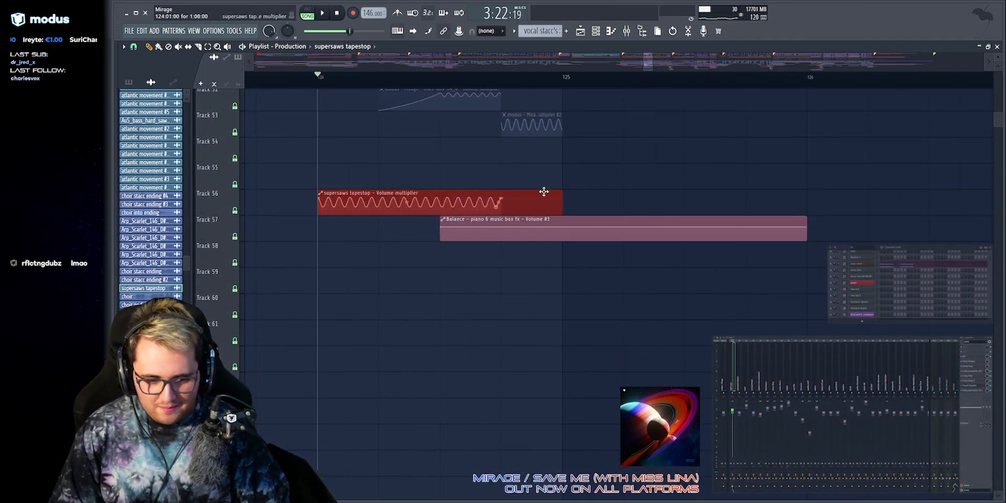
scroll(499, 255, up, 3)
key(space)
scroll(499, 255, down, 3)
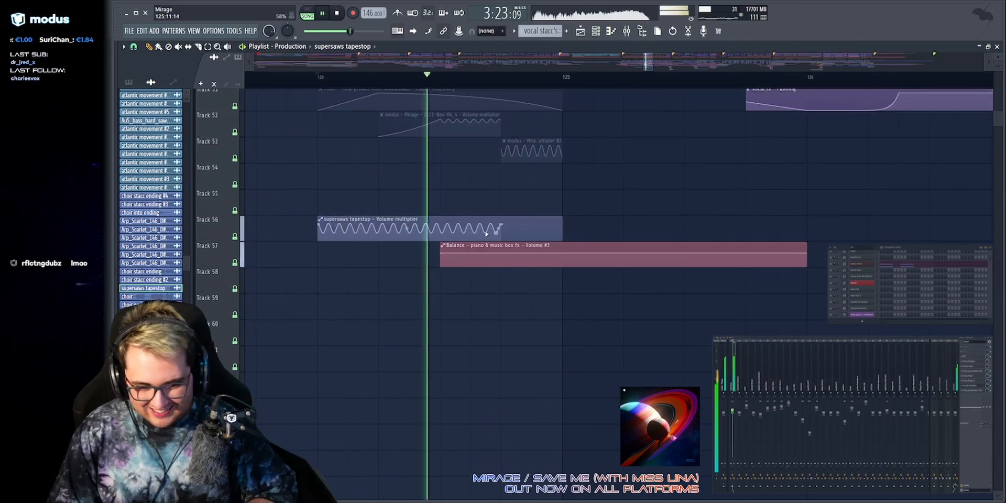
scroll(529, 258, up, 7)
key(space)
Highlight the four short supersaws tapestop slices before bar 125 on Track 5 and play through them.
scroll(524, 231, up, 10)
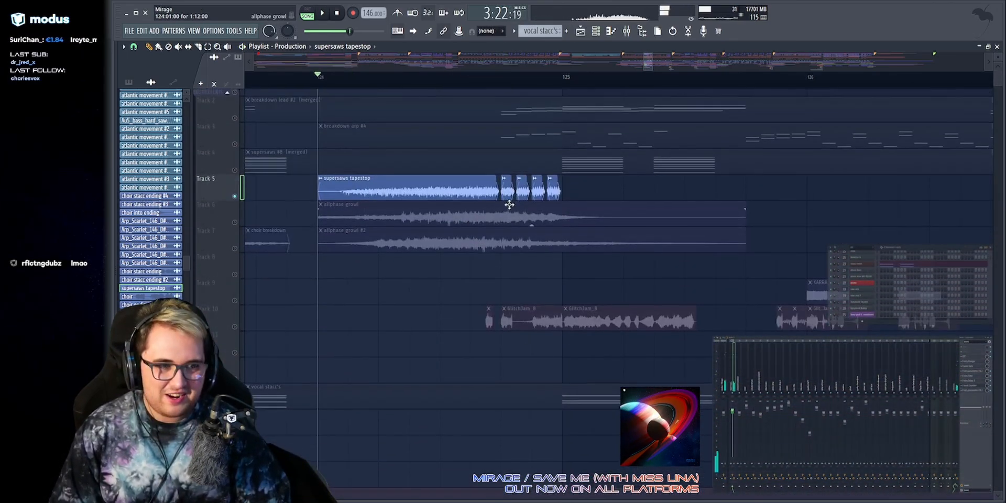
scroll(556, 103, up, 4)
drag(780, 199, 530, 181)
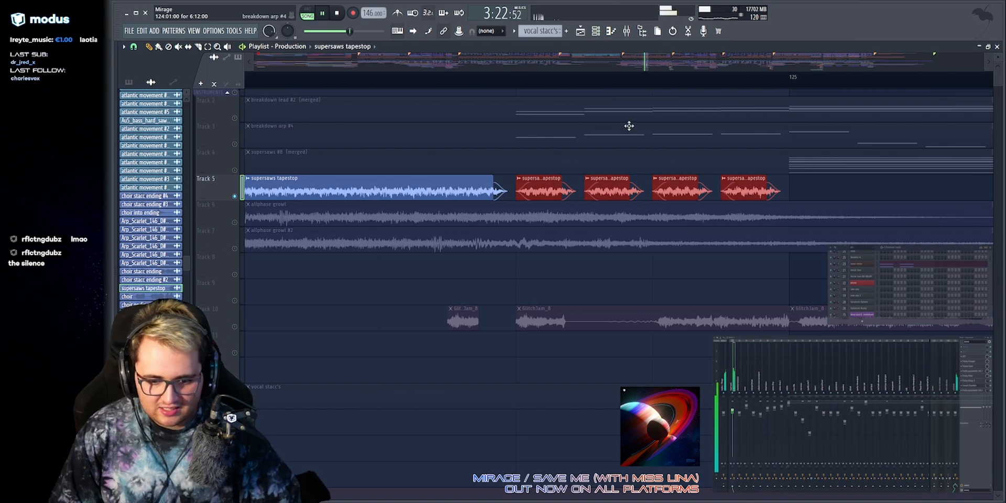
scroll(521, 53, down, 4)
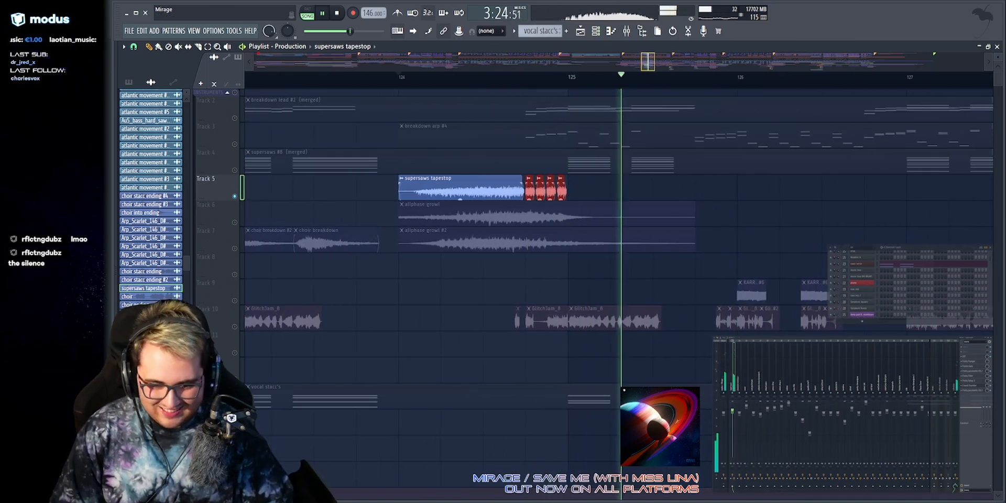
key(space)
Add Tracks 6 and 7 to the Track 5 solo and play the tapestop and both growls together from bar 124.
drag(643, 62, 645, 62)
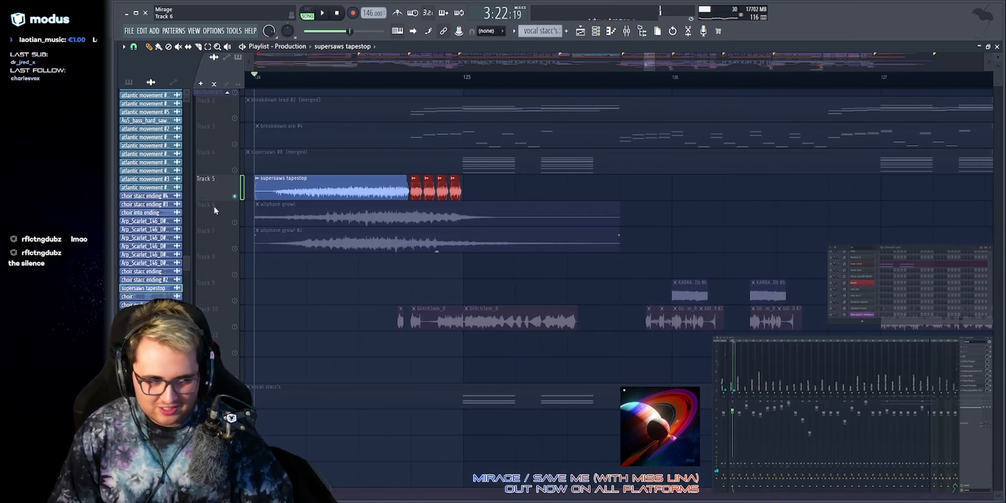
click(234, 222)
click(235, 248)
click(548, 192)
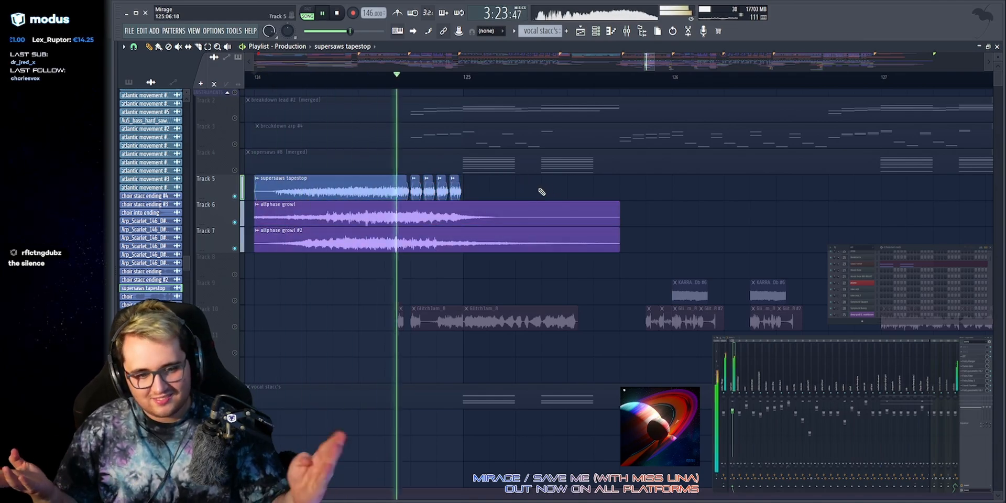
key(space)
Take Tracks 5 to 7 out of solo and play the full arrangement from bar 124.
scroll(650, 61, down, 1)
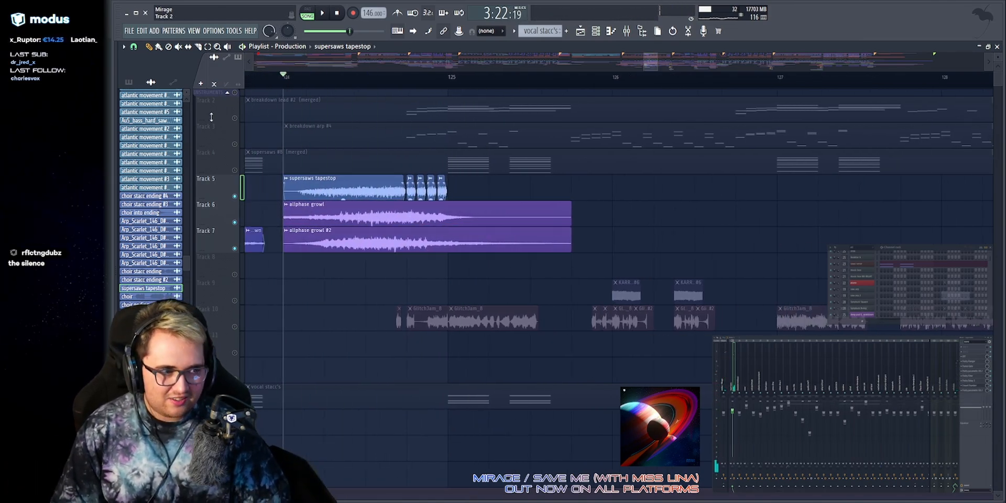
click(235, 118)
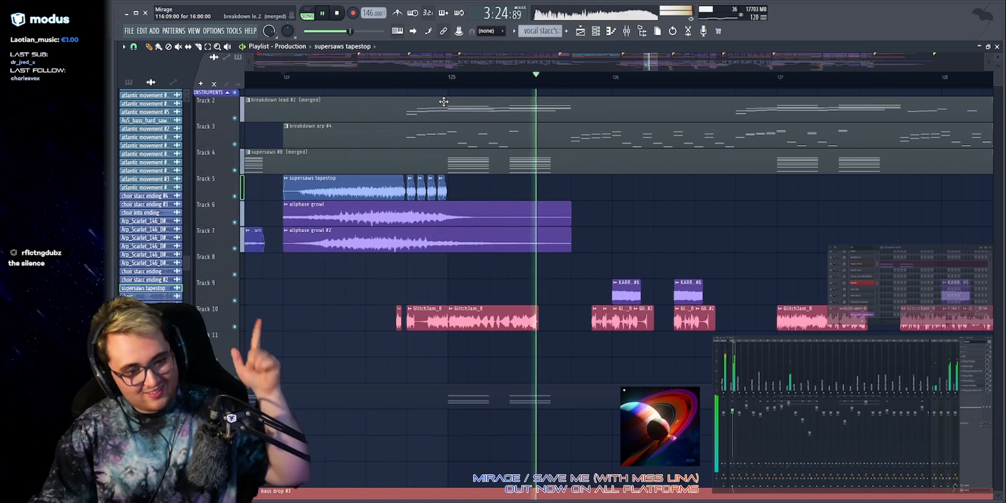
Play the full arrangement from midway through bar 124 into the start of the 2nd buildup.
scroll(416, 89, down, 5)
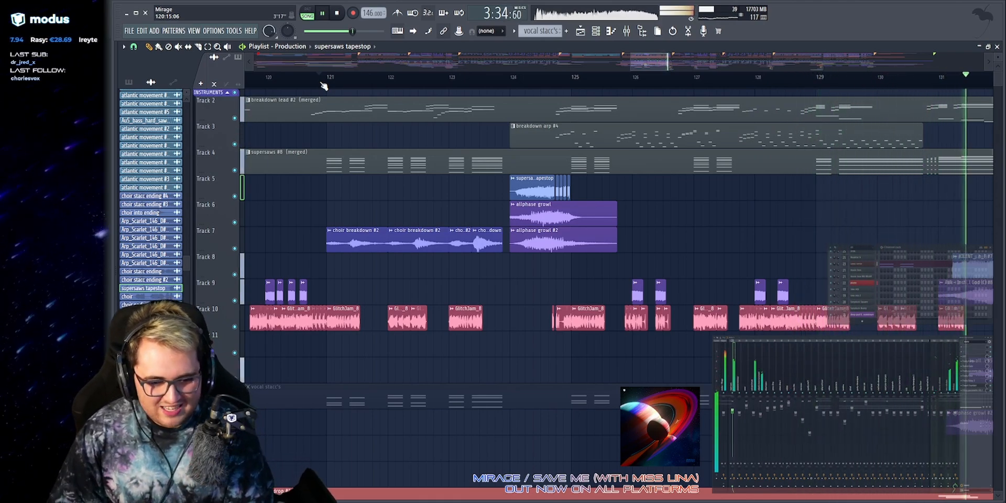
click(443, 78)
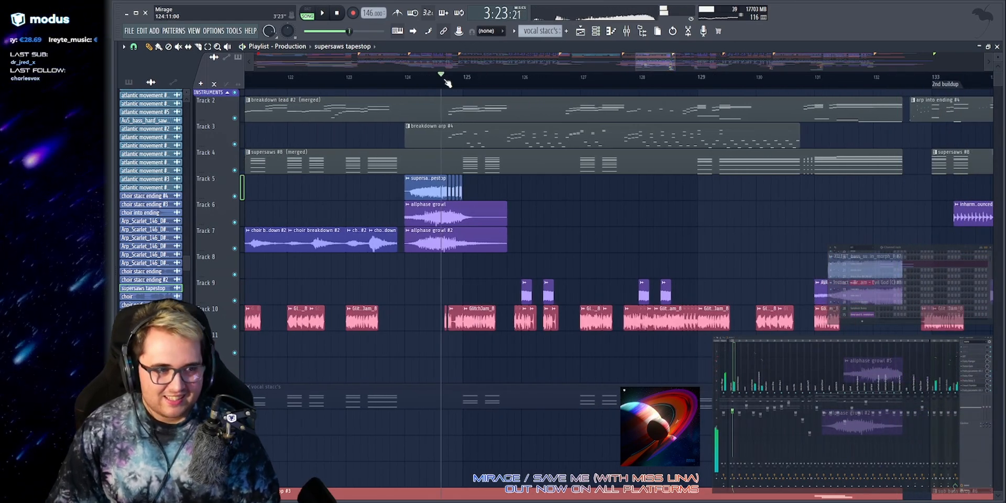
key(space)
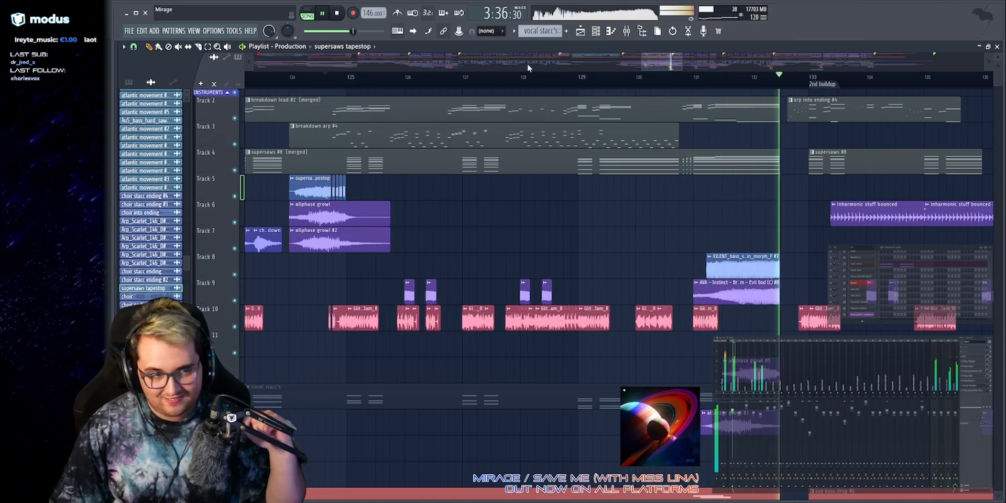
scroll(532, 131, down, 3)
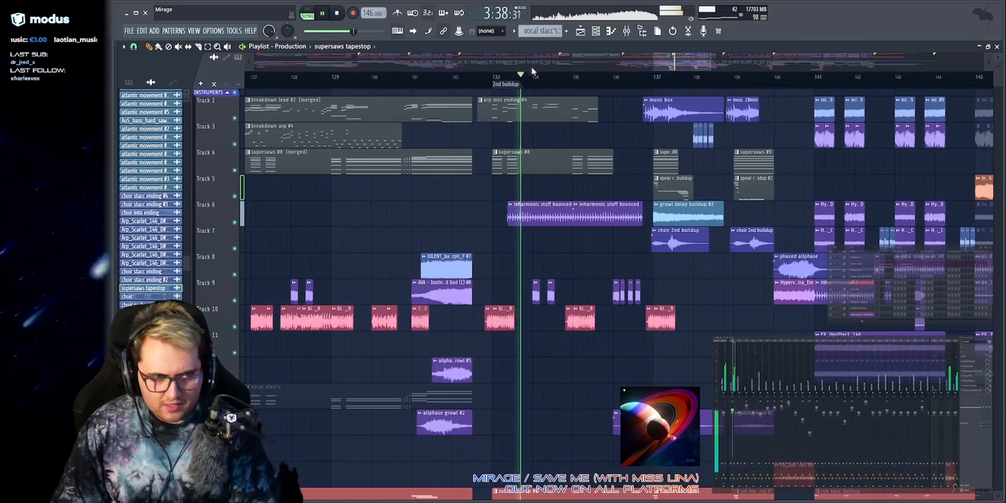
key(space)
scroll(543, 104, up, 1)
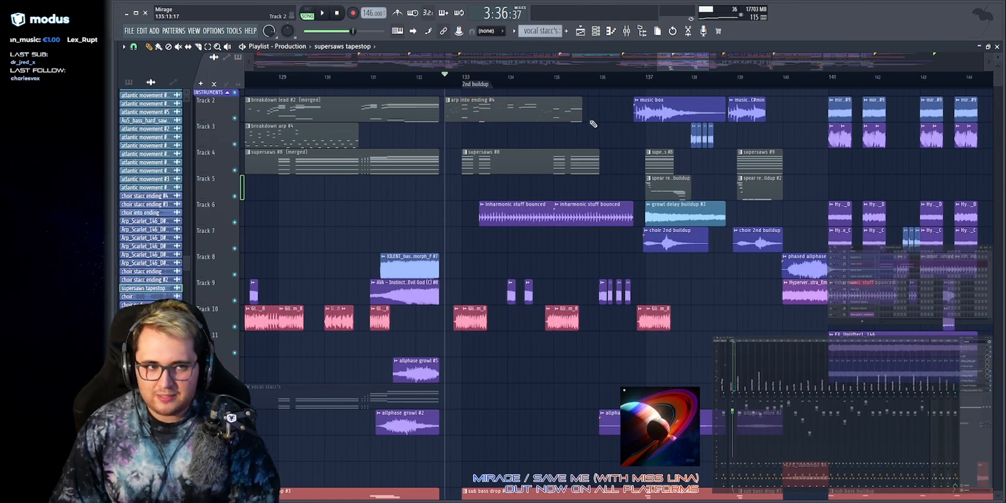
Play the opening of the 2nd buildup from just before bar 133 and highlight the arp into ending #4 clip on Track 2.
key(space)
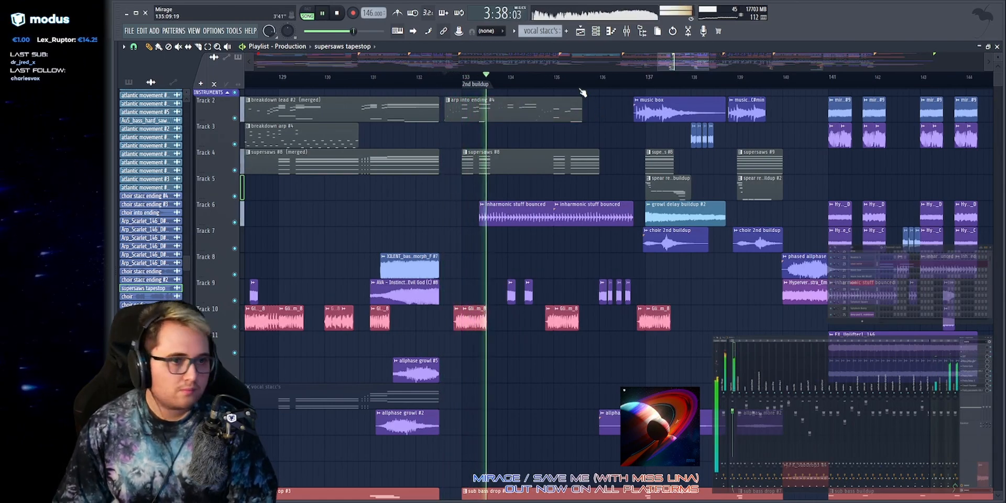
click(578, 117)
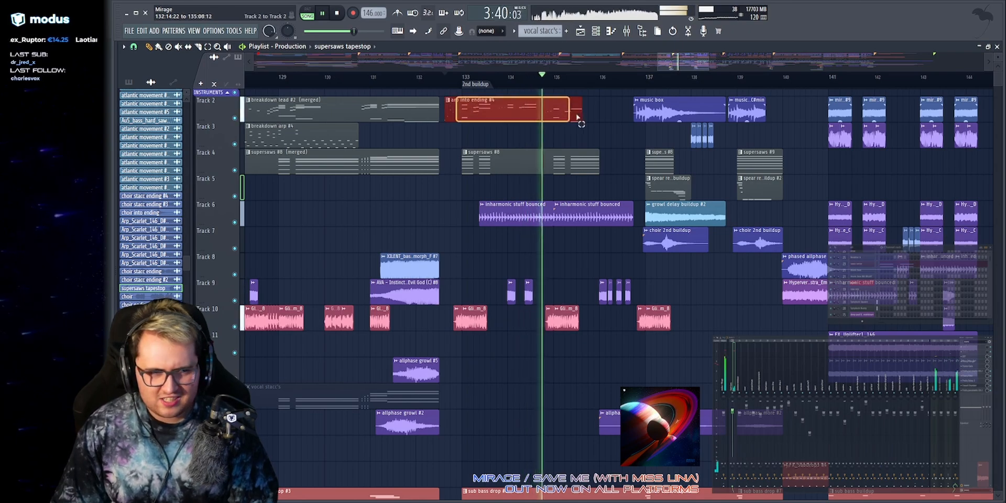
drag(577, 117, 583, 118)
ctrl+click(596, 119)
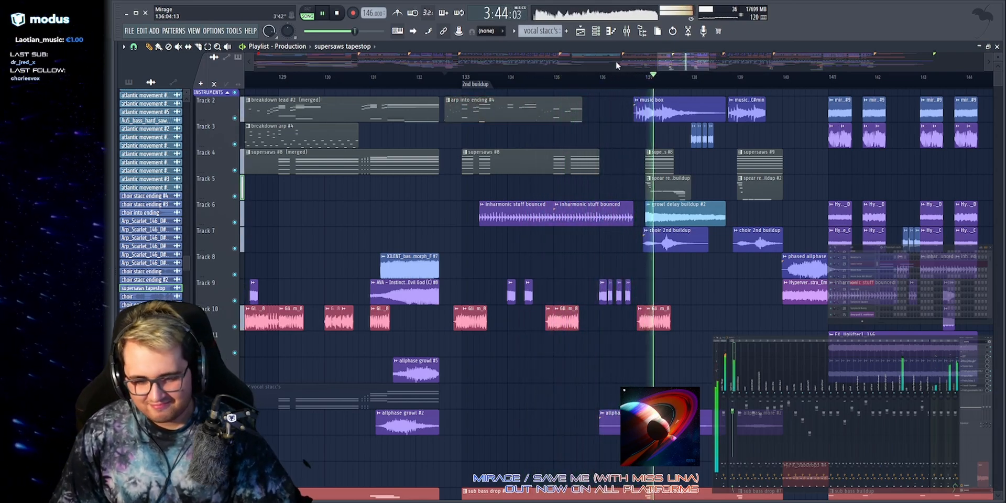
key(space)
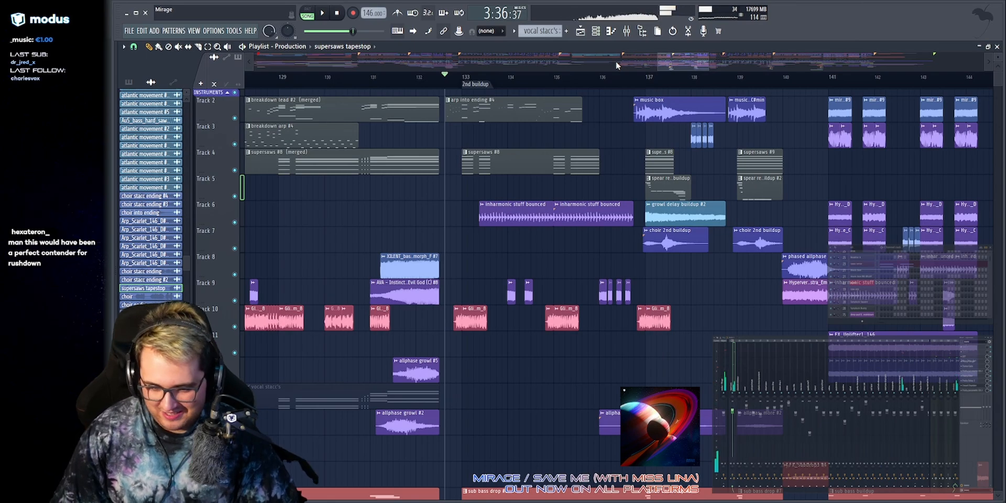
Replay the 2nd buildup opening in context, and solo Track 2 to hear the start of the arp into ending #4 clip.
key(space)
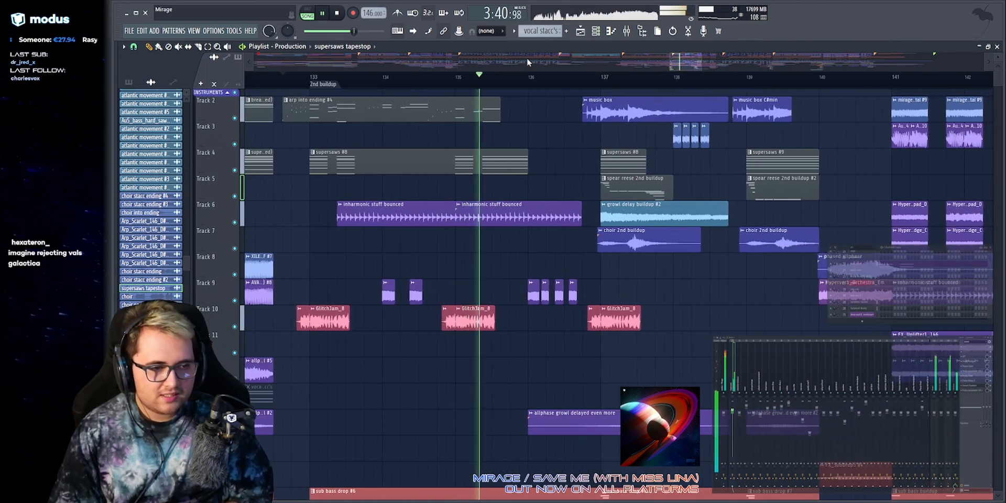
scroll(314, 102, up, 2)
key(space)
right_click(235, 119)
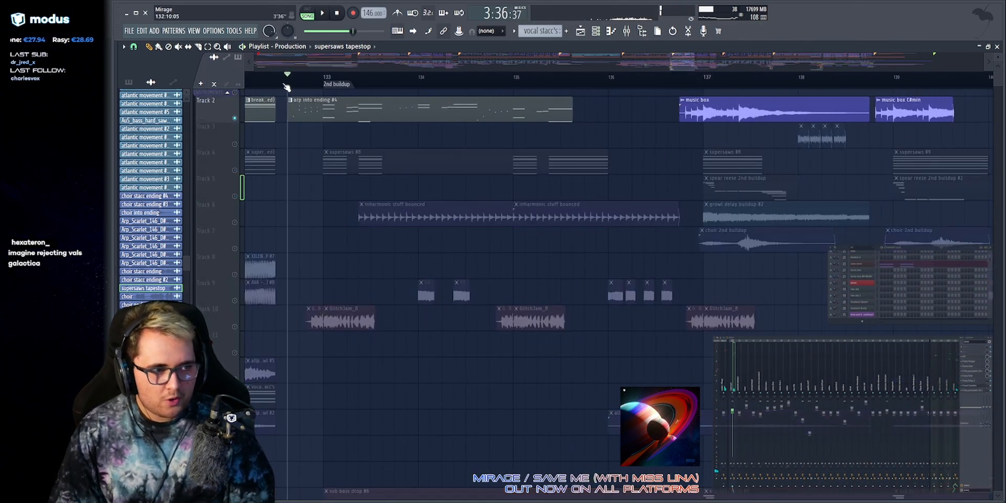
key(space)
key(space)
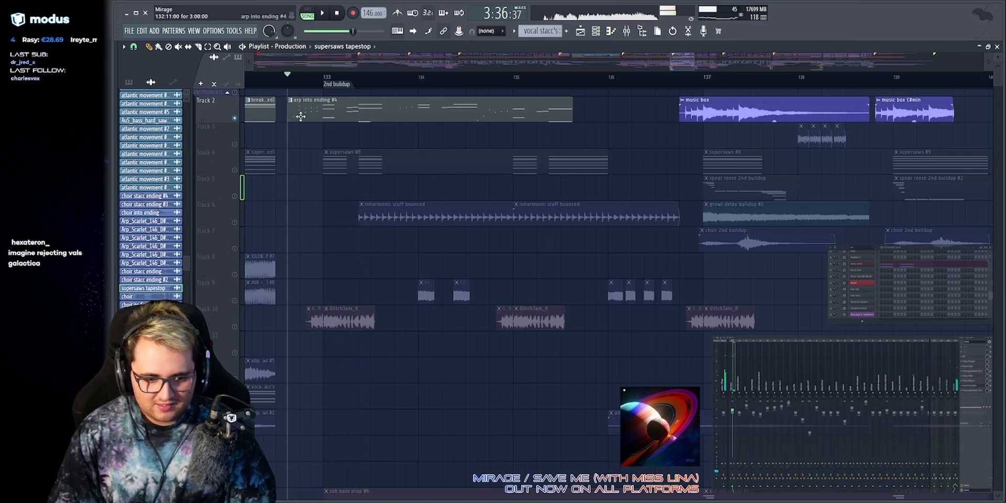
Play the breakdown lead #2 clip around bar 124 with Track 2 soloed, for comparison with the buildup arp.
scroll(419, 75, down, 5)
scroll(390, 82, up, 2)
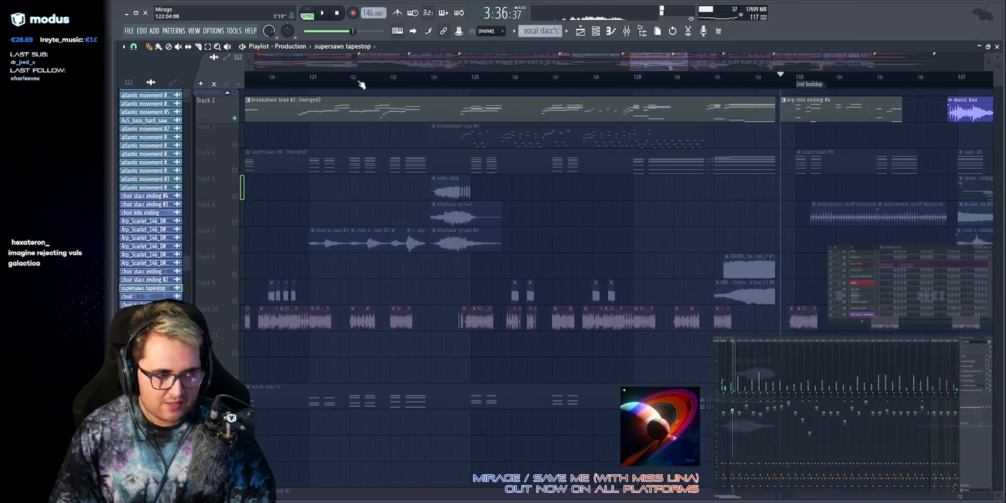
key(space)
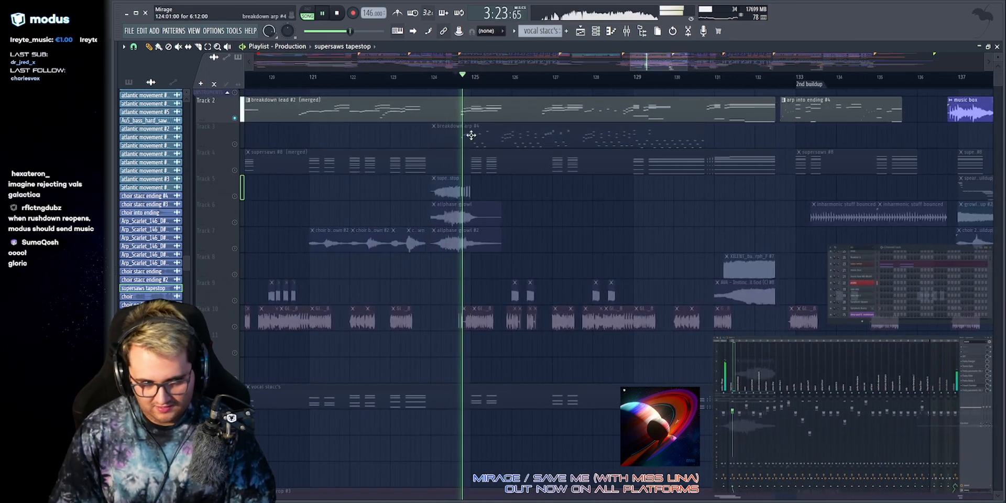
Return to the 2nd buildup, play the soloed arp into ending #4 clip and highlight it on Track 2.
drag(631, 62, 664, 62)
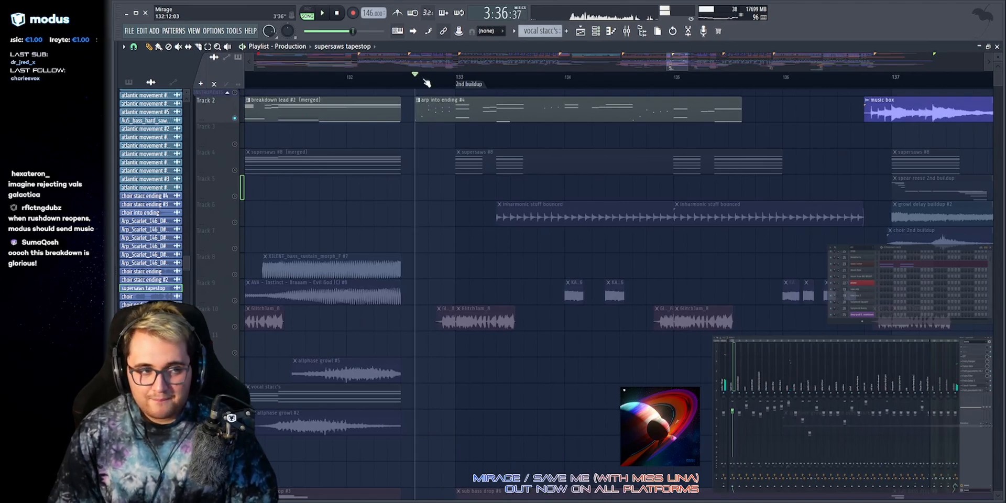
key(space)
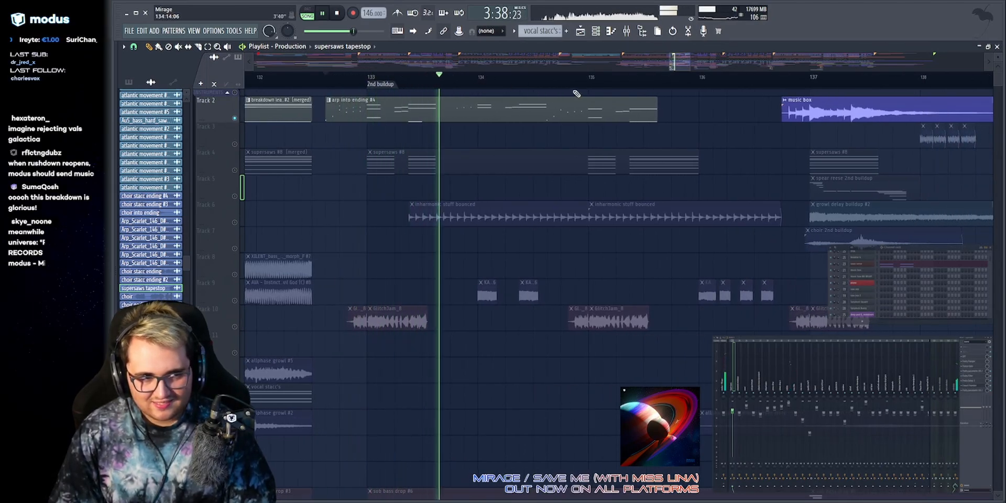
click(505, 110)
key(space)
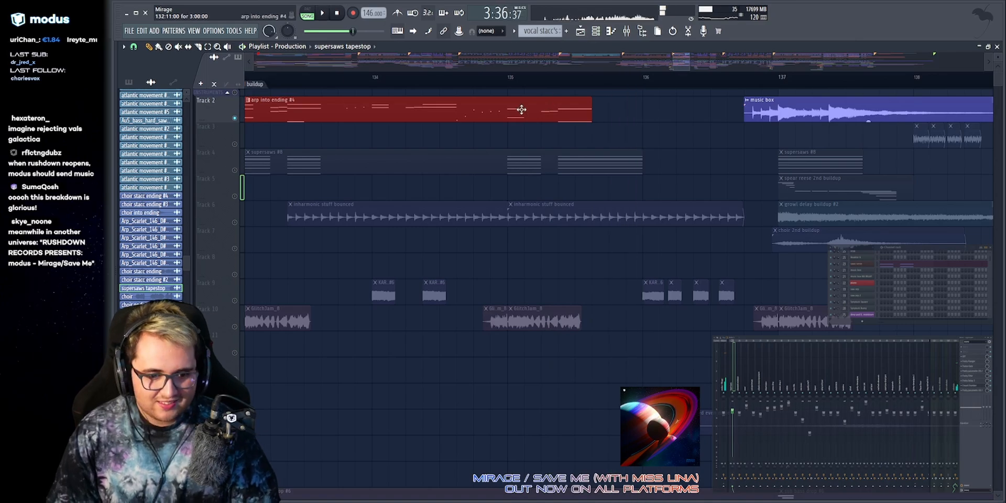
click(616, 124)
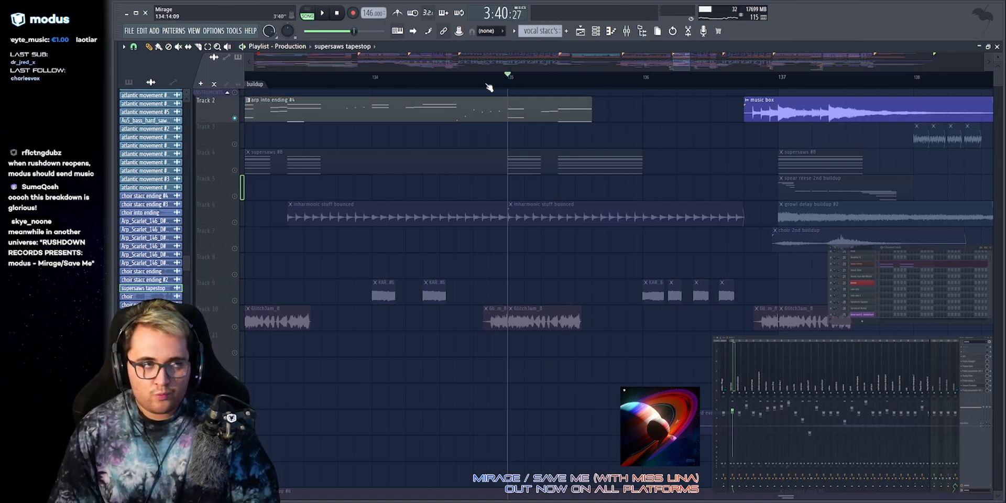
Take Track 2 out of solo and play the full 2nd buildup from bar 135 past bar 137.
key(space)
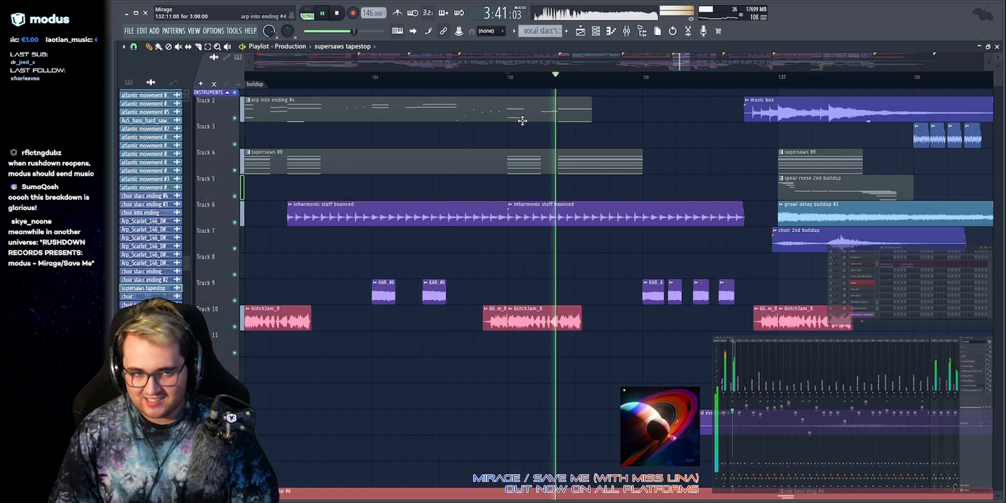
scroll(601, 55, down, 1)
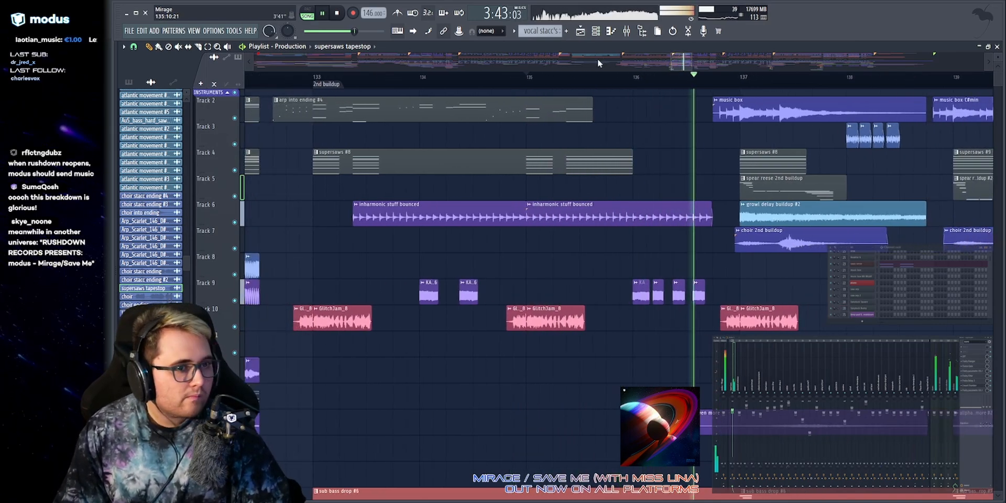
drag(598, 59, 608, 63)
ctrl+click(444, 107)
ctrl+click(707, 114)
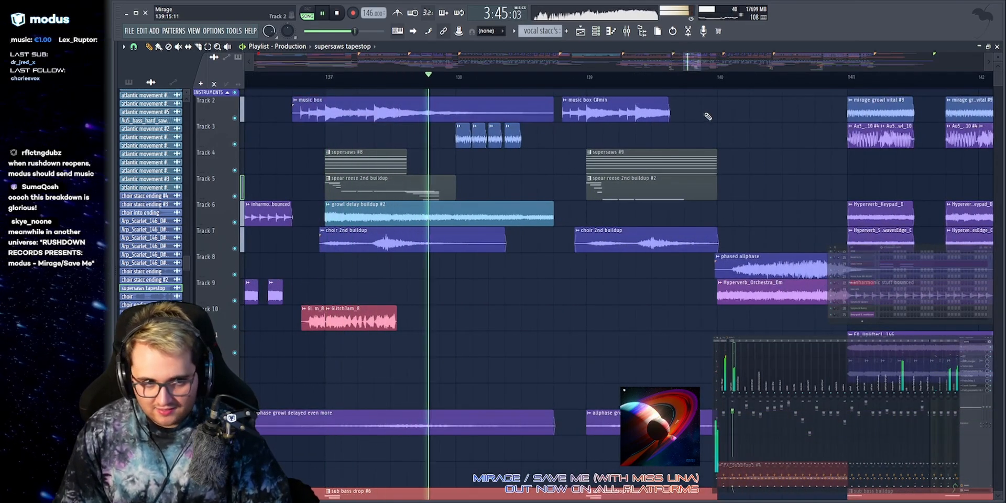
drag(692, 60, 696, 62)
key(space)
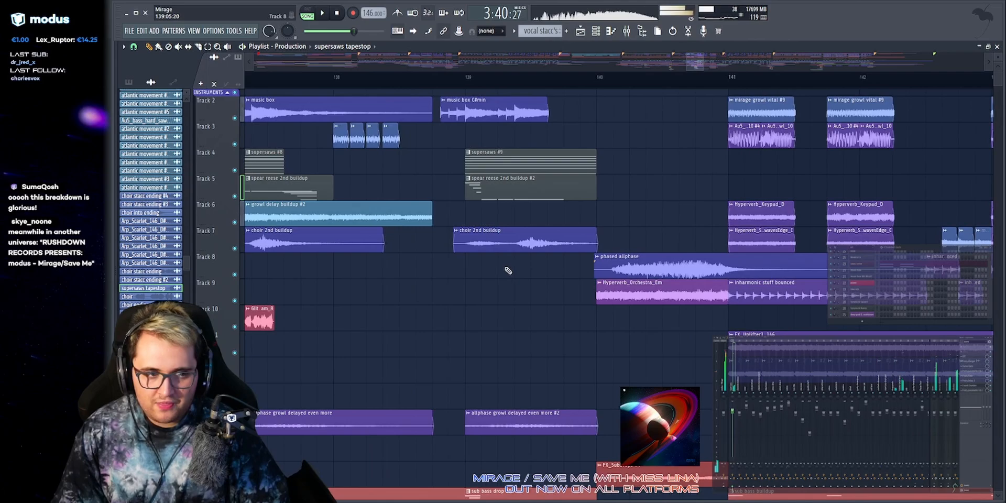
Highlight the second choir 2nd buildup clip on Track 7 and play its passage in context from just before bar 139.
ctrl+click(520, 234)
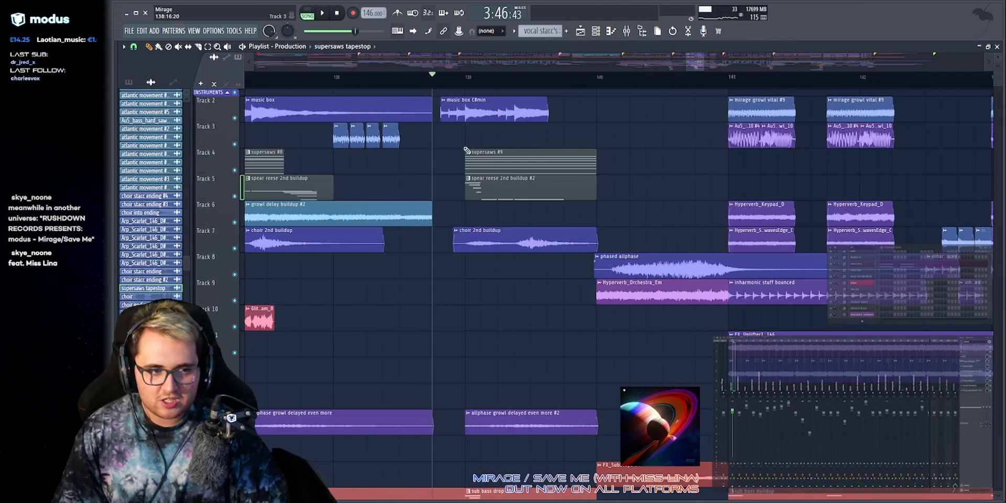
key(space)
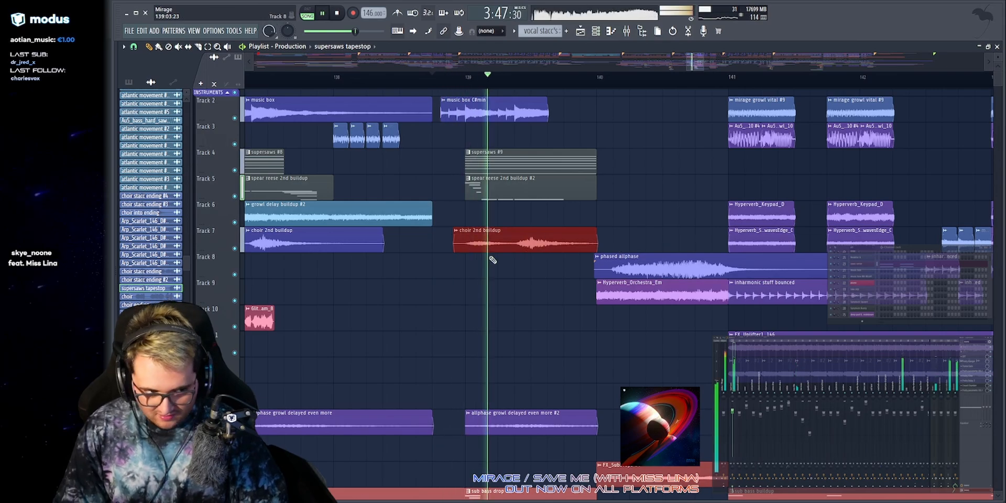
click(544, 236)
key(space)
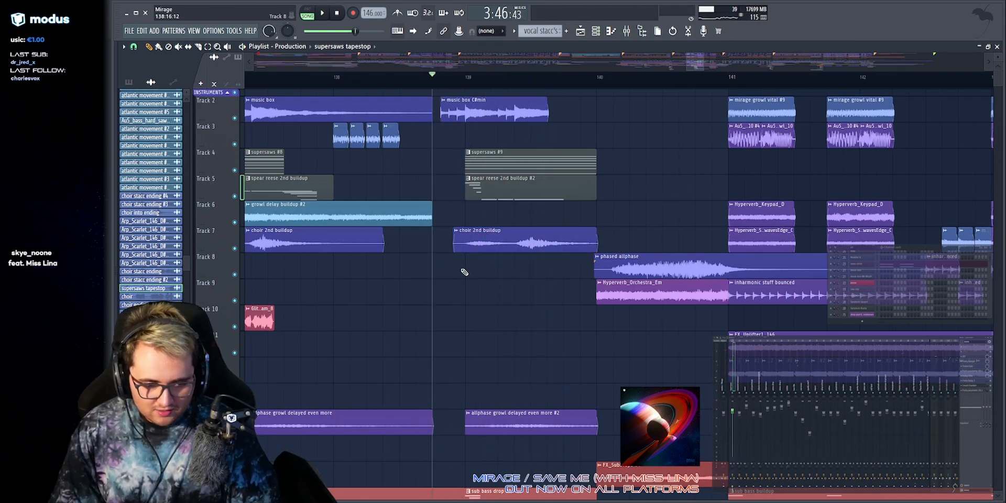
key(space)
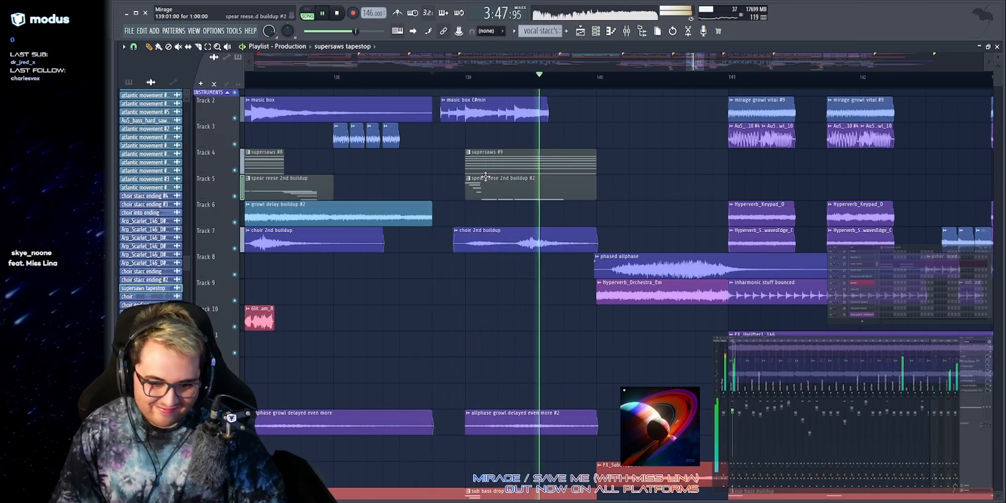
key(space)
Solo Track 7 and play both choir 2nd buildup clips from just before bar 137.
scroll(367, 157, down, 3)
scroll(283, 247, up, 2)
right_click(235, 248)
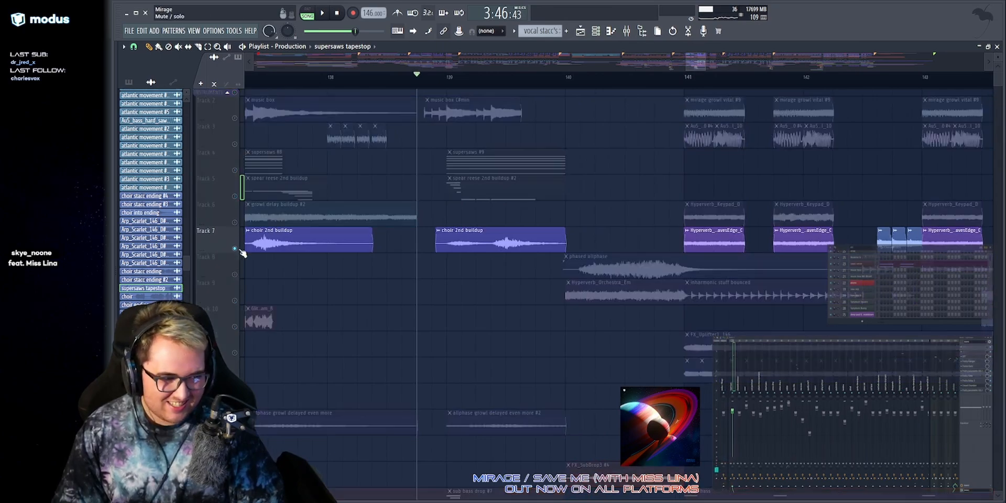
scroll(367, 241, down, 1)
scroll(367, 157, down, 1)
click(362, 79)
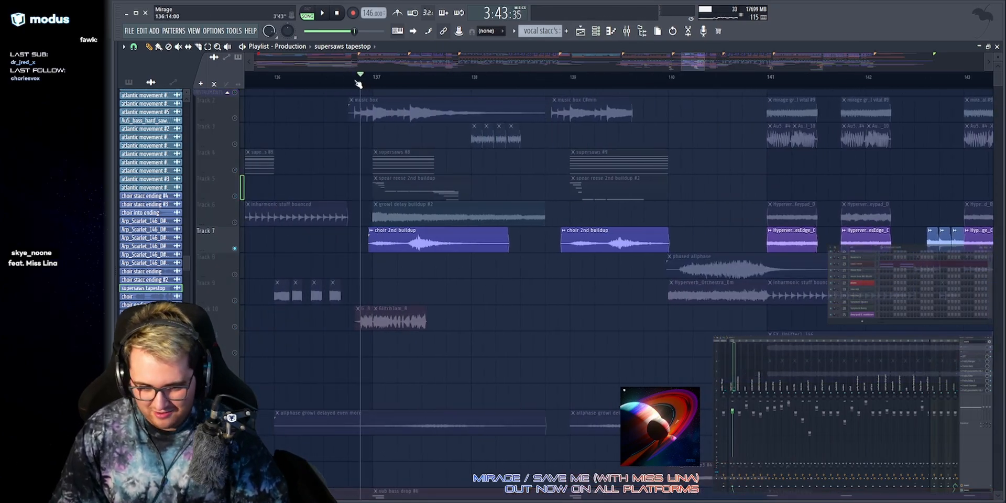
key(space)
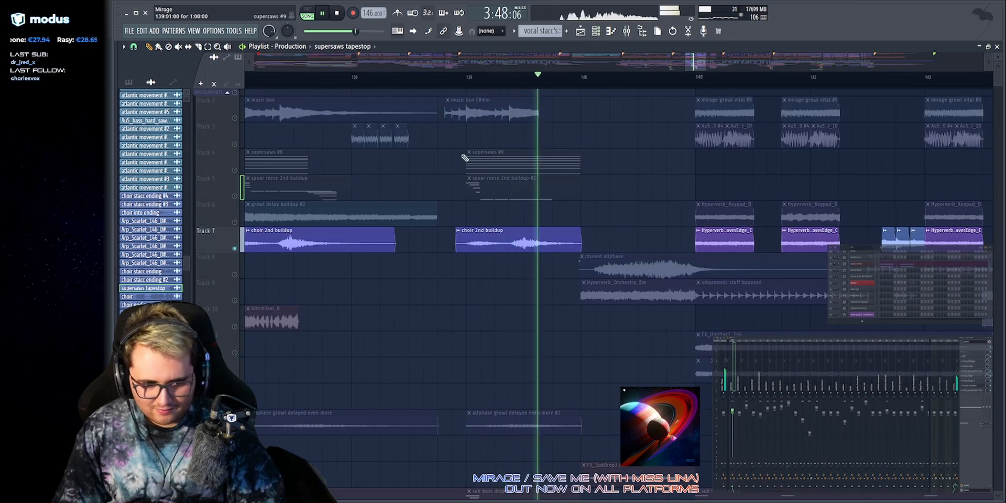
Take Track 7 out of solo and play the full 2nd buildup from just before bar 137 past bar 139.
right_click(235, 248)
key(space)
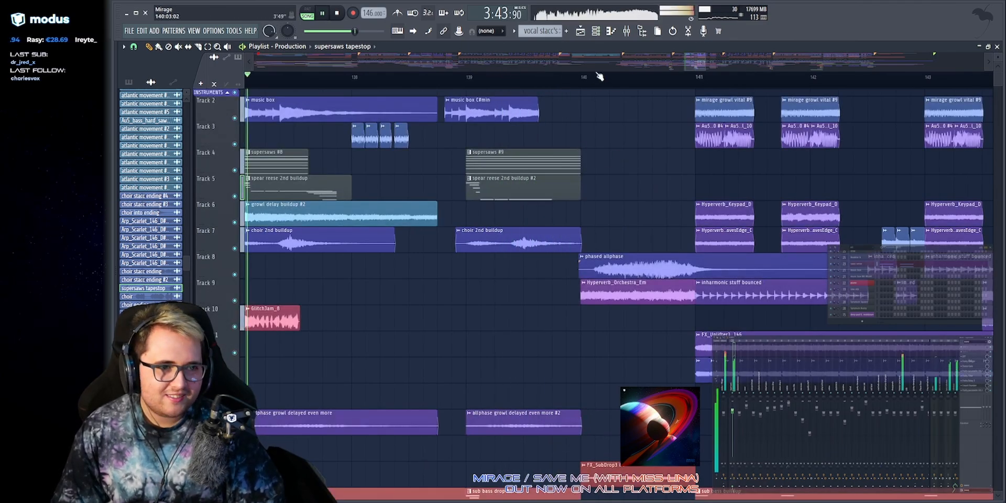
scroll(598, 75, down, 1)
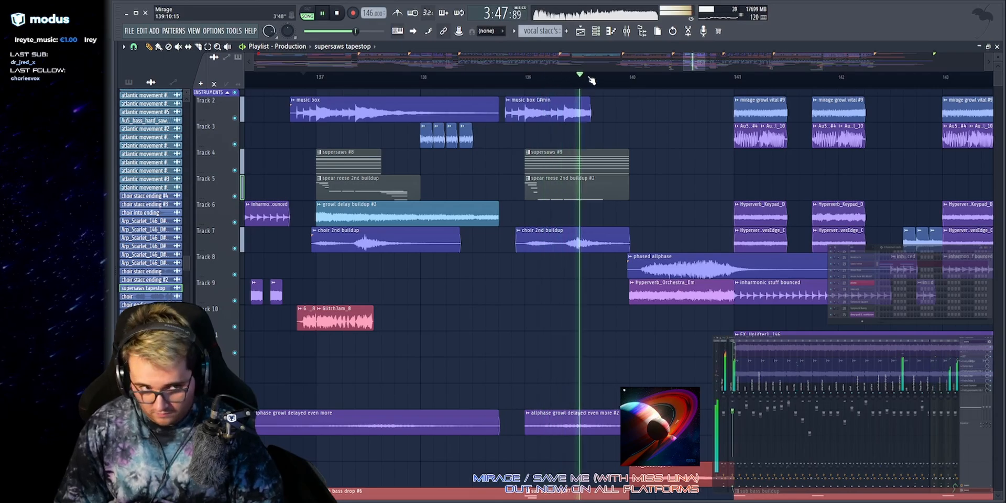
scroll(591, 80, up, 2)
key(space)
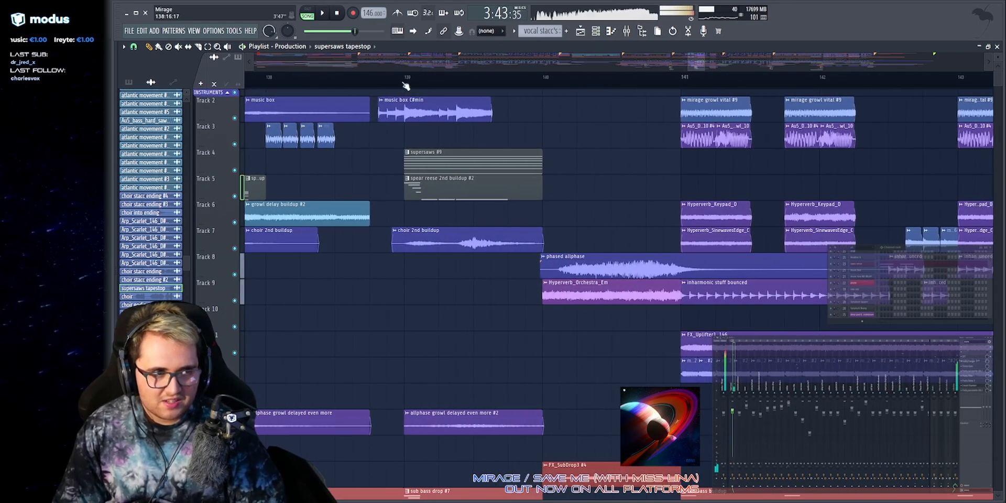
Go back to the breakdown and replay the transition from just before bar 124 with all tracks audible.
scroll(406, 85, down, 3)
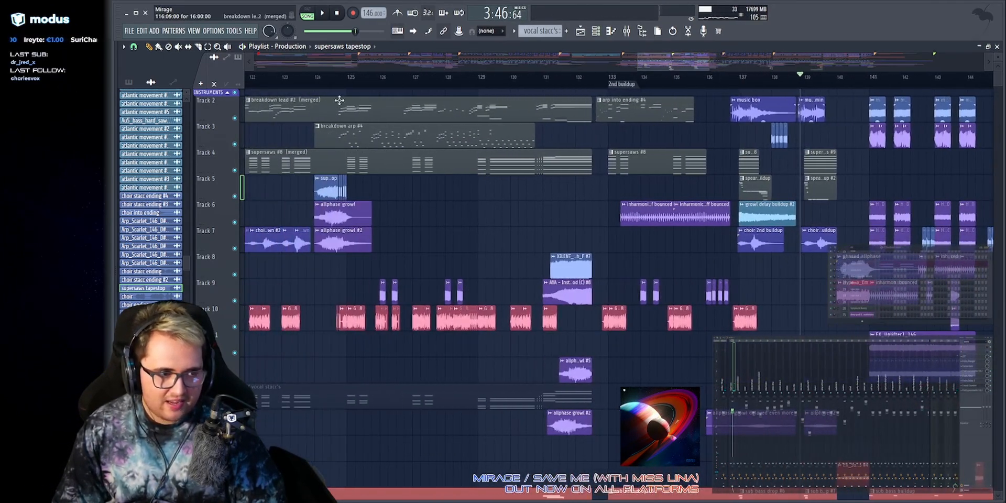
key(space)
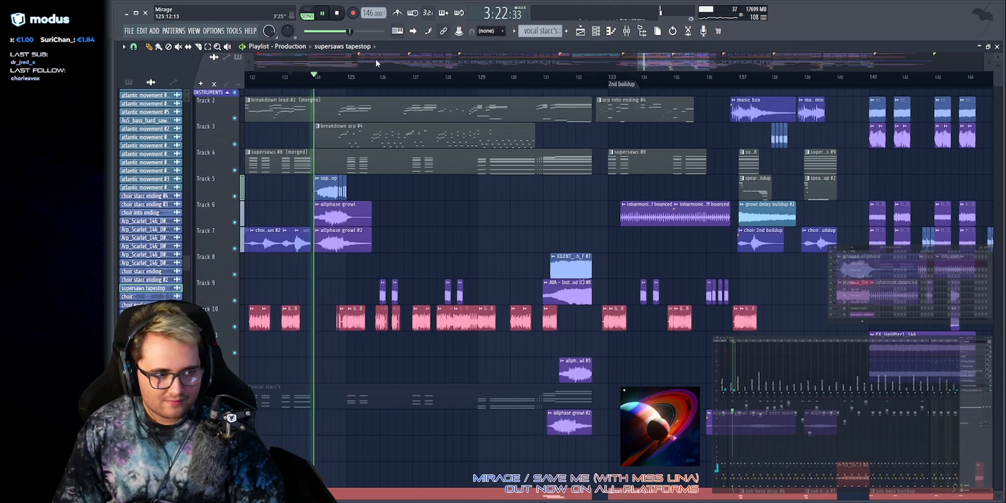
scroll(381, 58, up, 3)
key(space)
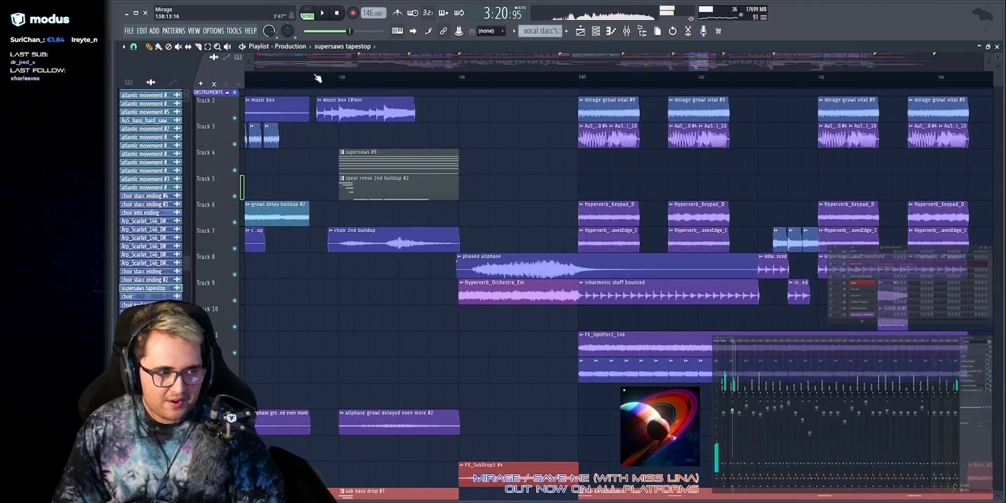
Play the passage after bar 140 and view the channel settings of the phased allphase clip on Track 8.
scroll(474, 136, up, 2)
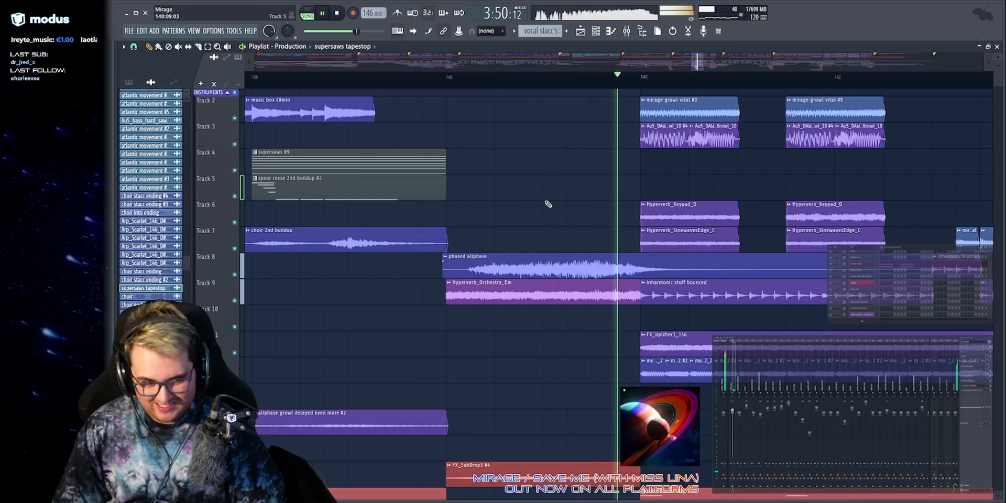
key(space)
click(553, 271)
double_click(553, 271)
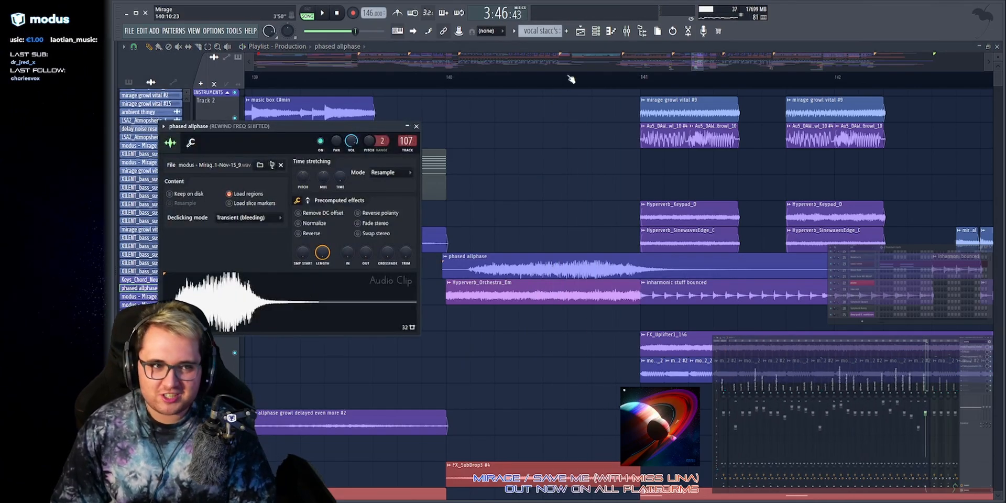
click(416, 126)
Solo Tracks 5 to 7 in the breakdown and play the supersaws tapestop and allphase growl clips from bar 124.
scroll(416, 157, down, 4)
scroll(416, 157, left, 10)
scroll(416, 157, up, 1)
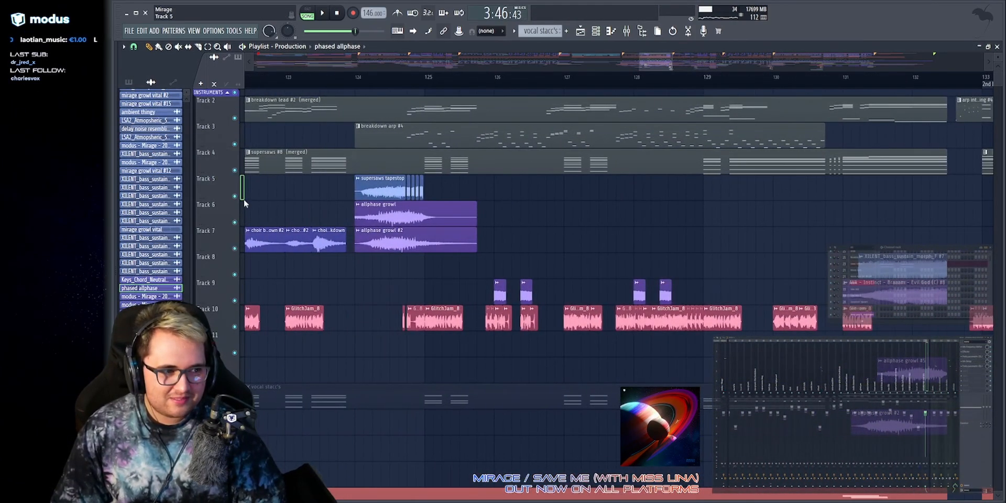
drag(235, 196, 237, 255)
click(355, 84)
key(space)
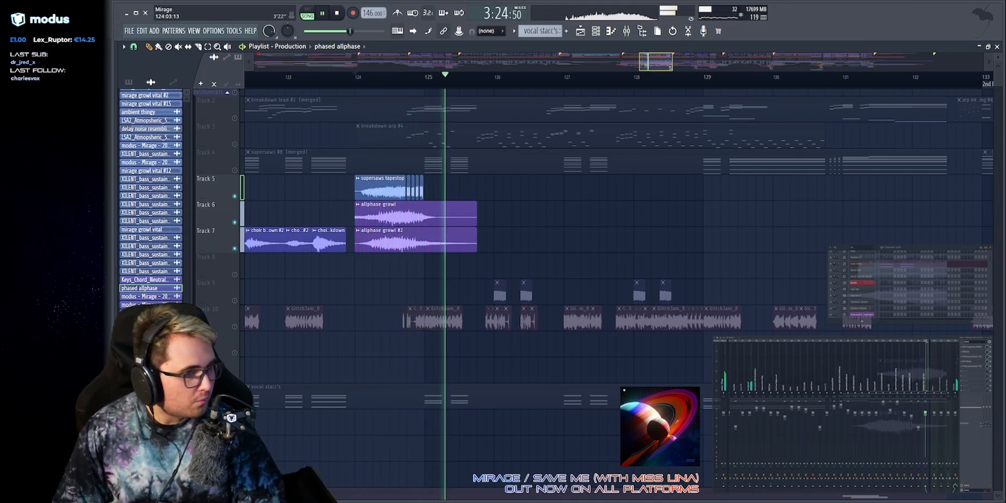
scroll(368, 84, down, 5)
key(space)
Solo Track 8, play the phased allphase clip from bar 140 and open its channel settings.
scroll(650, 85, up, 6)
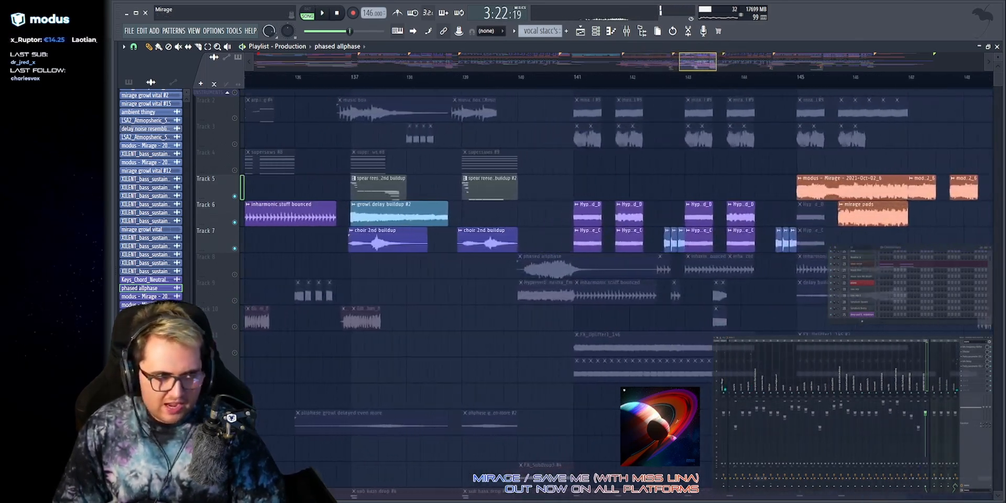
scroll(649, 85, down, 6)
scroll(922, 84, up, 5)
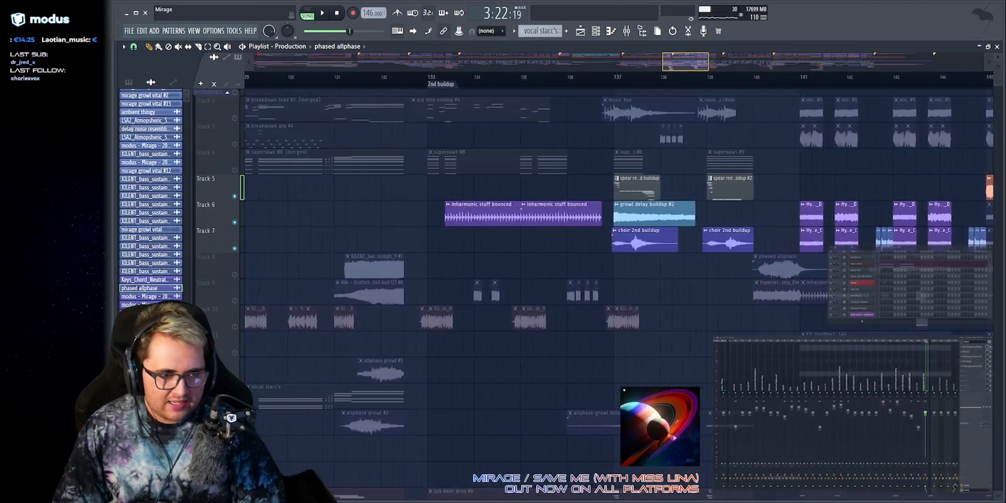
scroll(690, 85, down, 4)
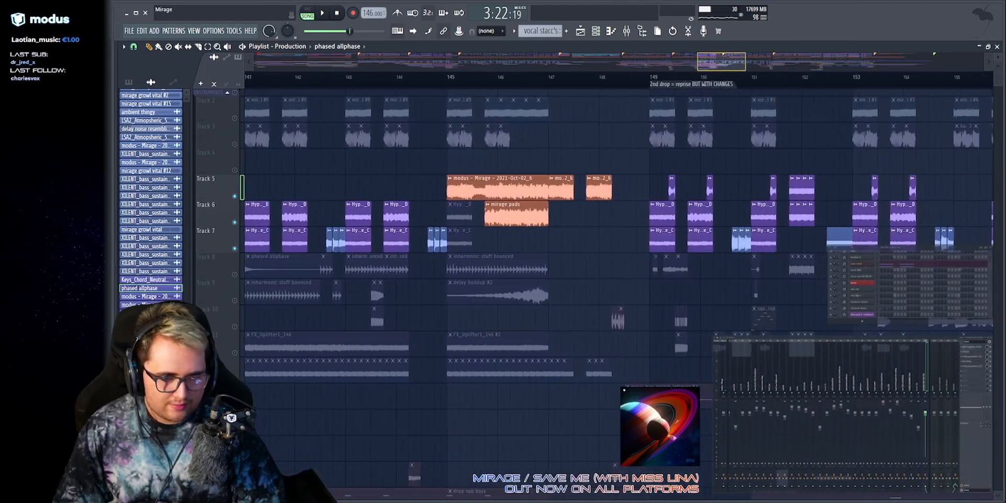
scroll(367, 84, up, 3)
scroll(433, 117, up, 3)
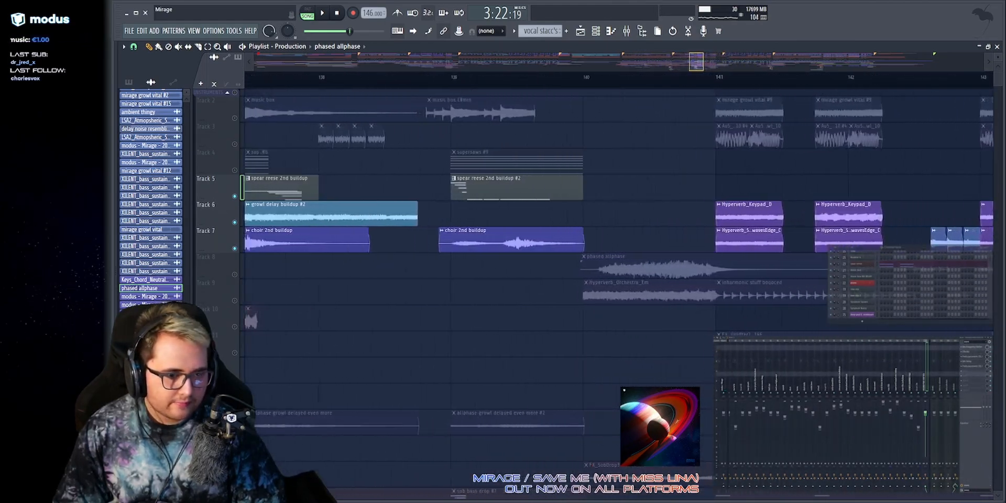
scroll(525, 66, down, 1)
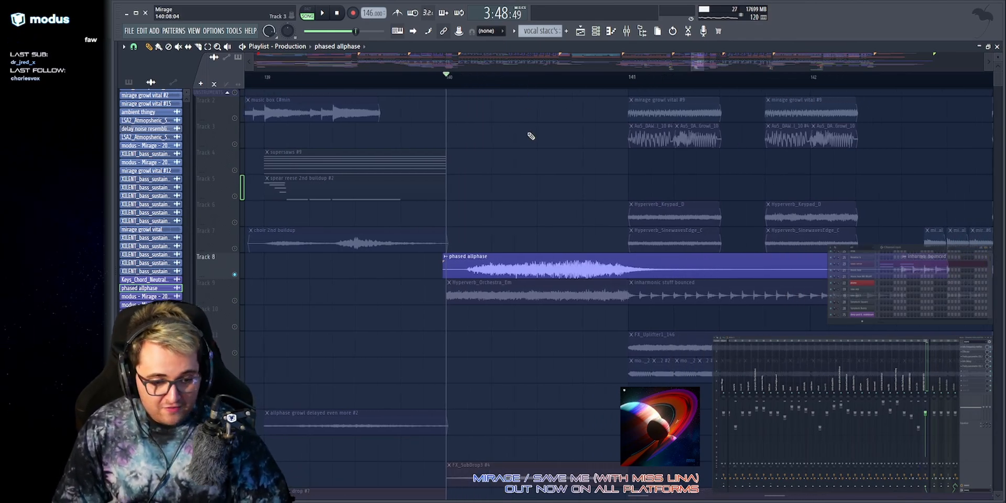
key(space)
double_click(529, 265)
key(space)
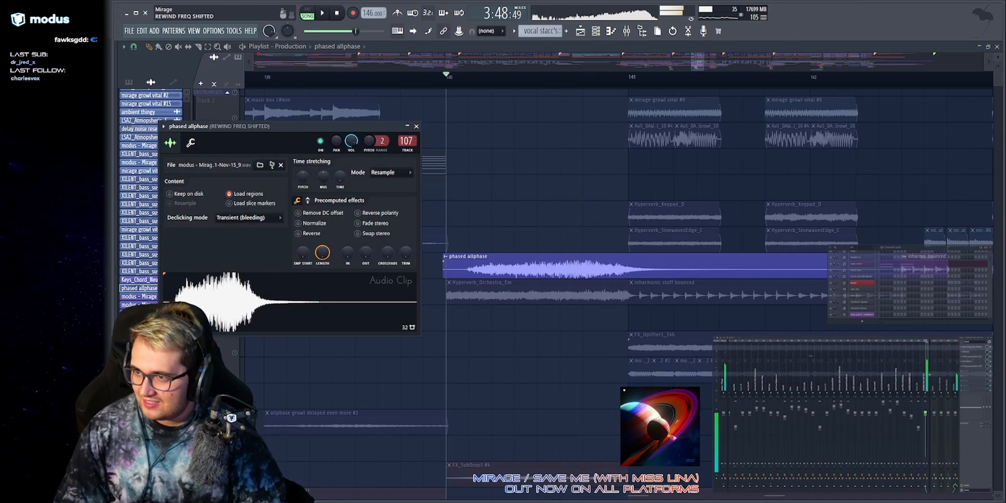
Show the Effector on the REWIND FREQ SHIFTED mixer track and play the phased allphase clip through it.
click(974, 351)
drag(737, 113, 598, 103)
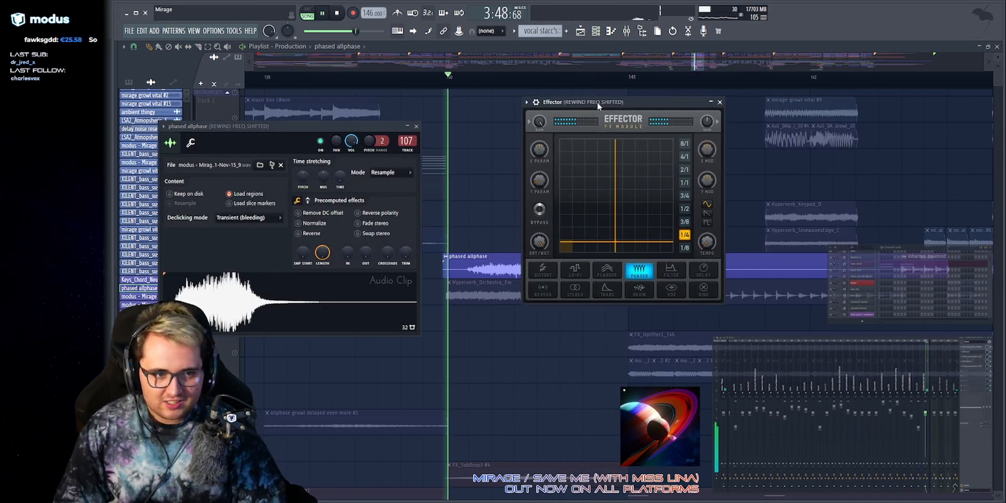
key(space)
key(space)
key(F12)
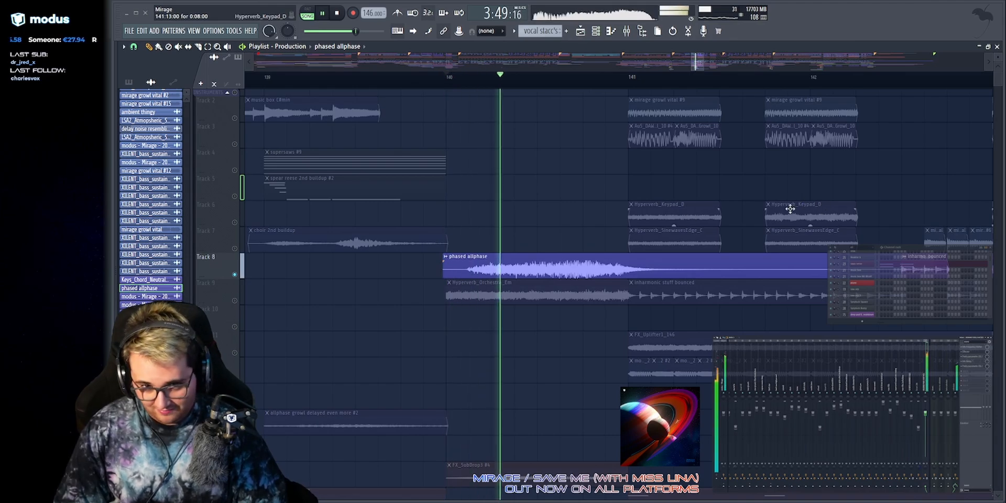
key(space)
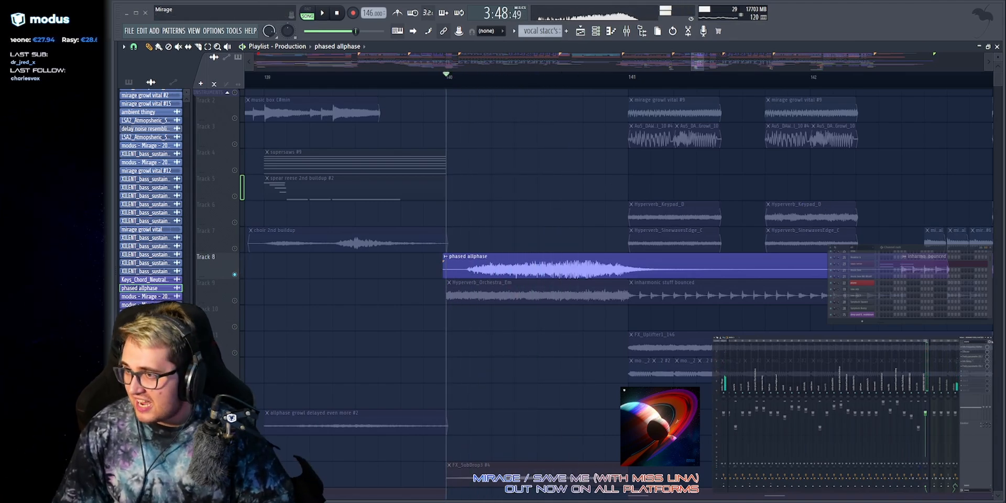
View the kHs Frequency Shifter on the REWIND FREQ SHIFTED mixer track and replay the phased allphase clip from bar 140.
click(975, 348)
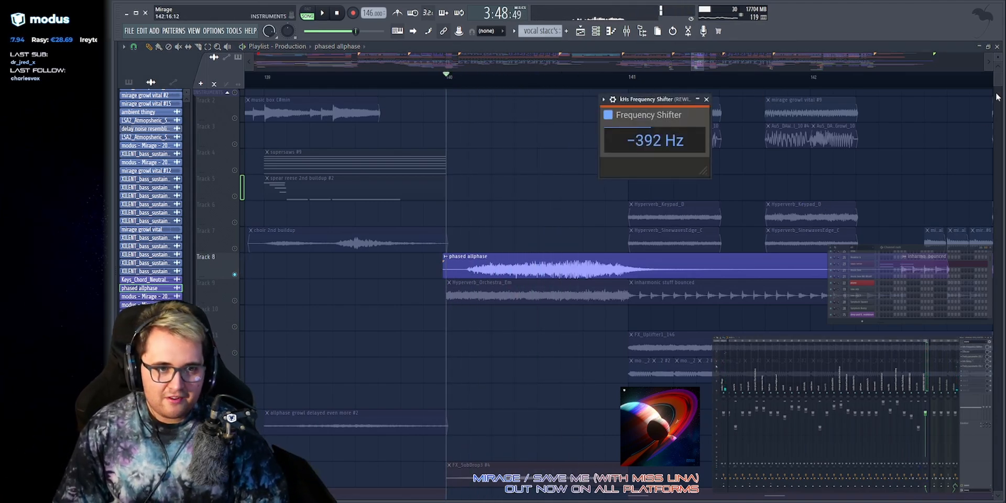
key(Escape)
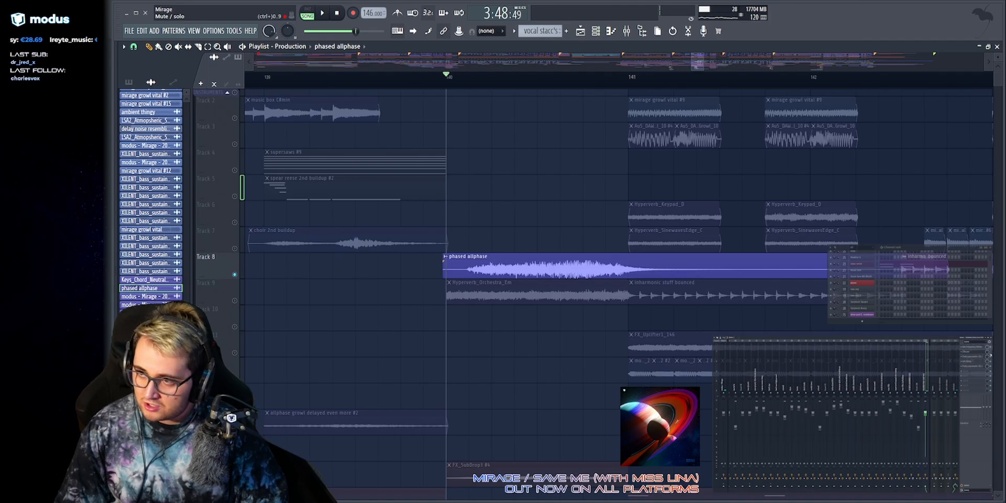
click(968, 347)
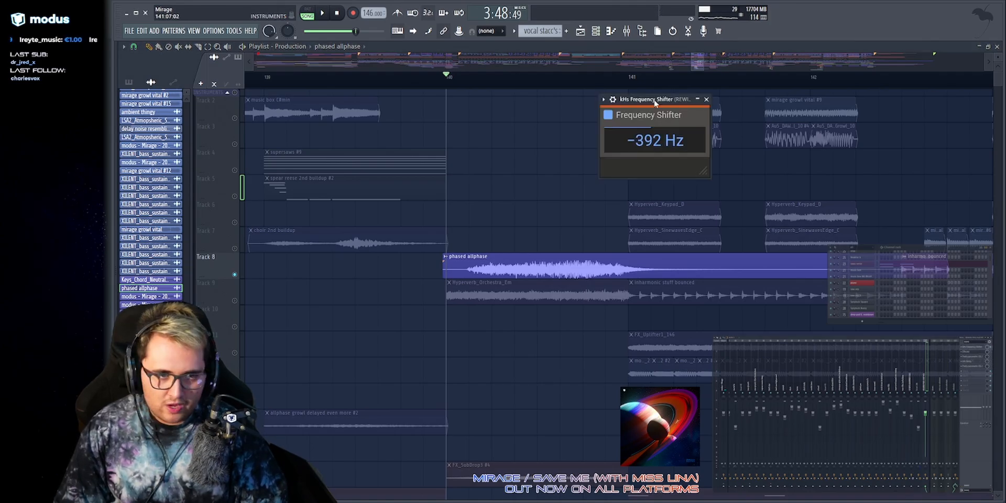
key(space)
key(Escape)
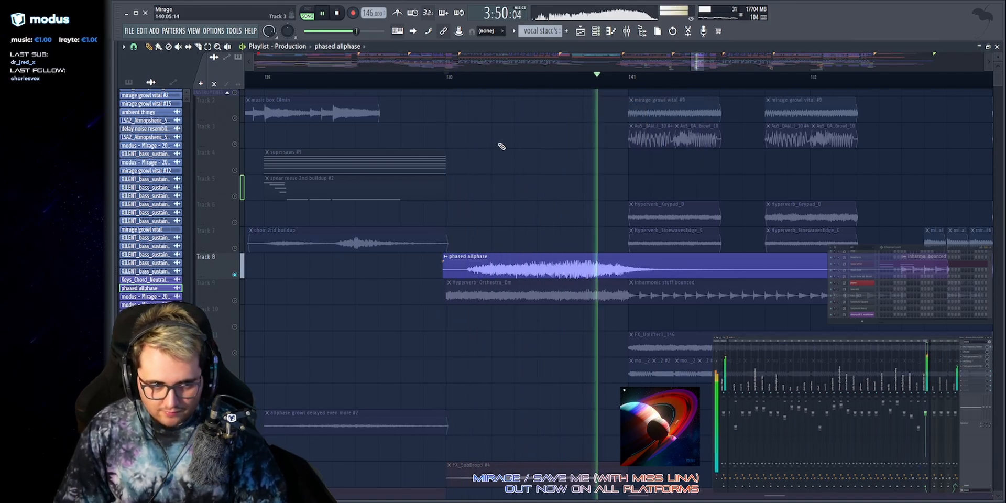
key(space)
Examine the automation clips at bar 140 on about Tracks 48 to 58 while replaying the soloed passage.
scroll(570, 167, down, 15)
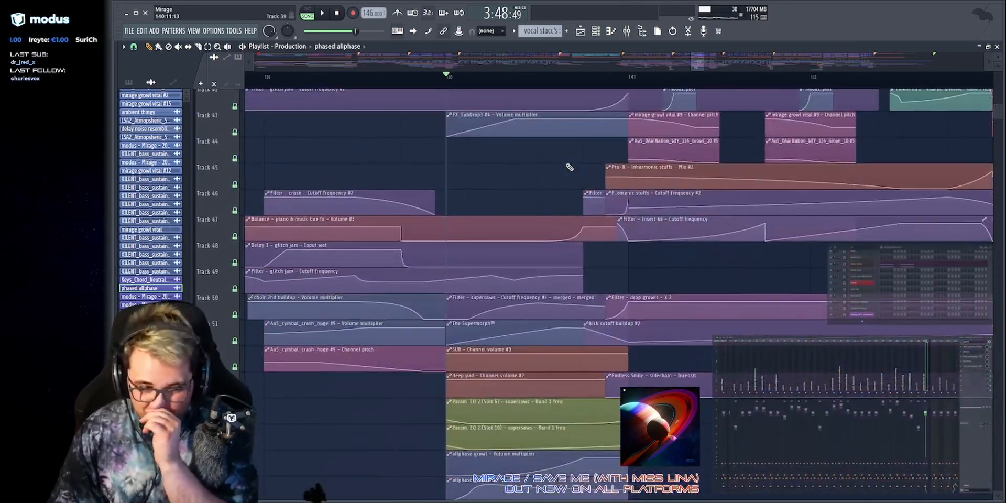
scroll(569, 168, down, 4)
scroll(654, 222, up, 5)
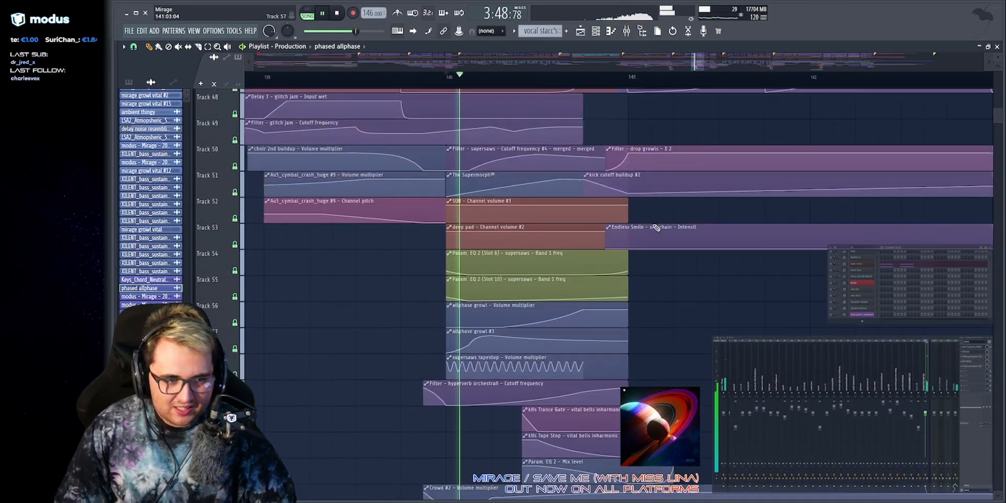
key(space)
scroll(562, 242, down, 4)
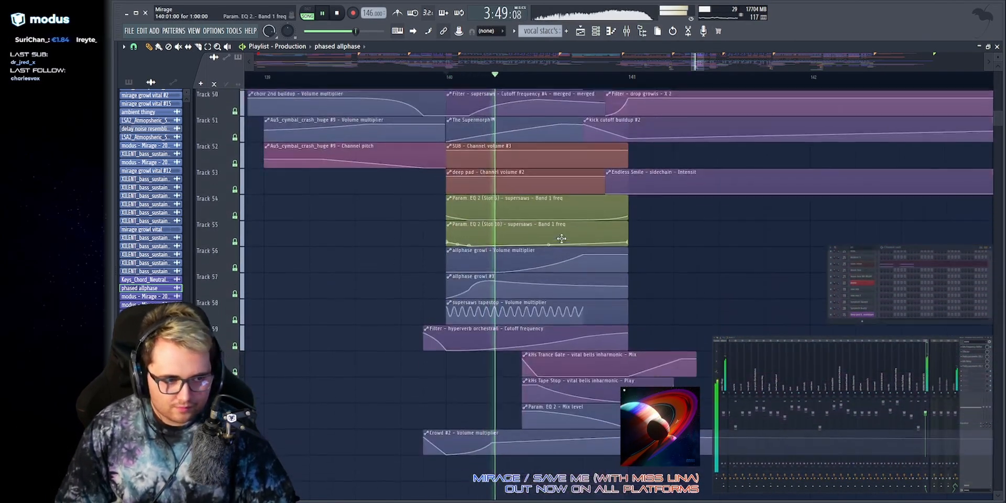
scroll(595, 263, down, 2)
key(space)
scroll(557, 234, up, 4)
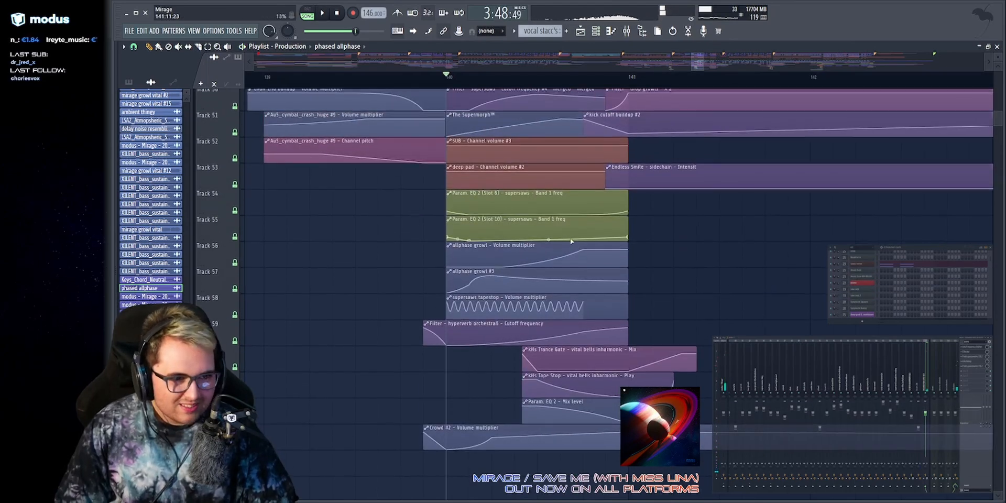
scroll(552, 235, down, 3)
key(space)
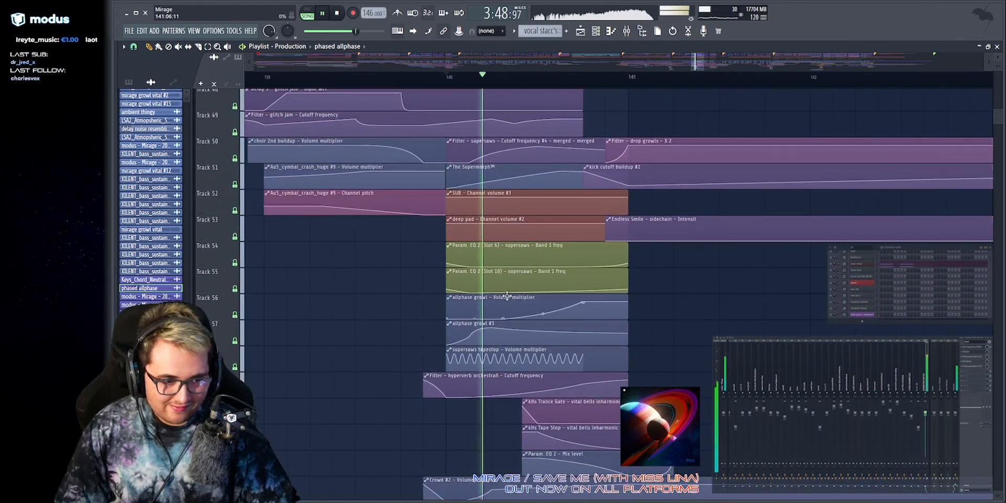
key(space)
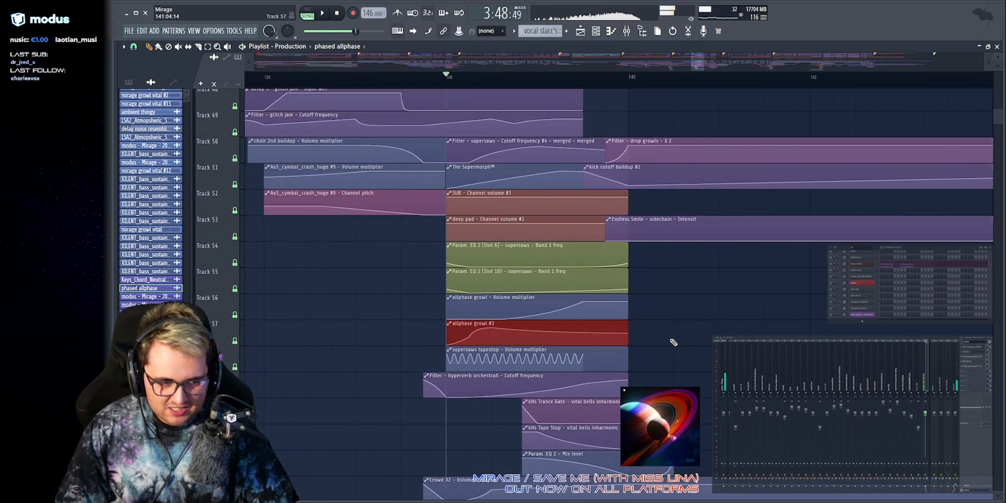
Replay the passage and inspect The Supermorph automation clip on Track 51, bringing it in front of the overlapping clip.
scroll(673, 336, up, 4)
key(space)
key(space)
scroll(676, 330, down, 3)
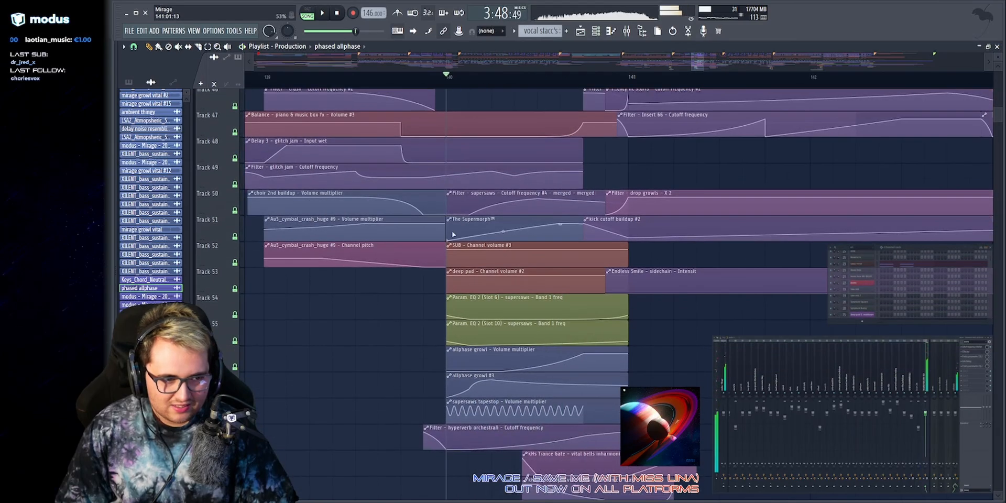
drag(449, 218, 477, 229)
scroll(596, 202, up, 3)
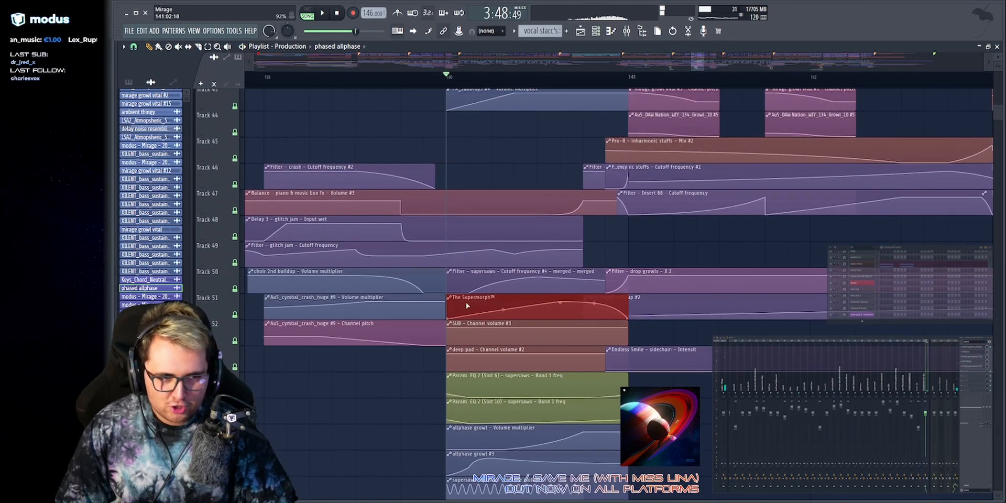
scroll(474, 226, down, 5)
Play from bar 140 with the kHs Frequency Shifter open alongside its Shift automation clip on Track 34.
scroll(464, 186, up, 19)
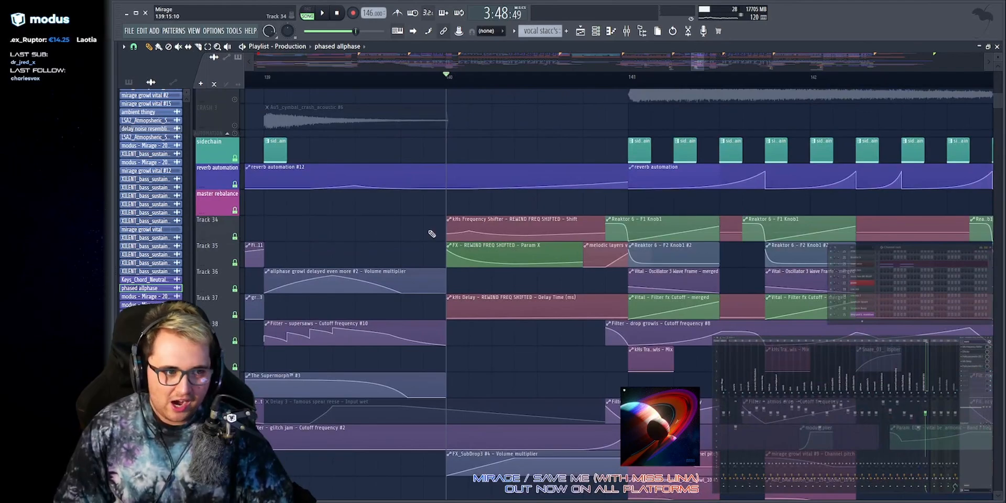
key(space)
key(space)
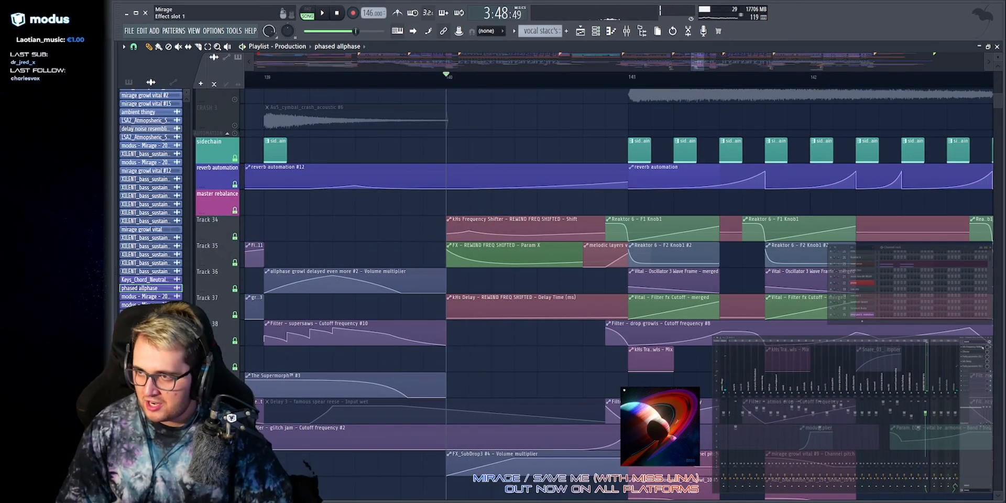
click(983, 347)
key(space)
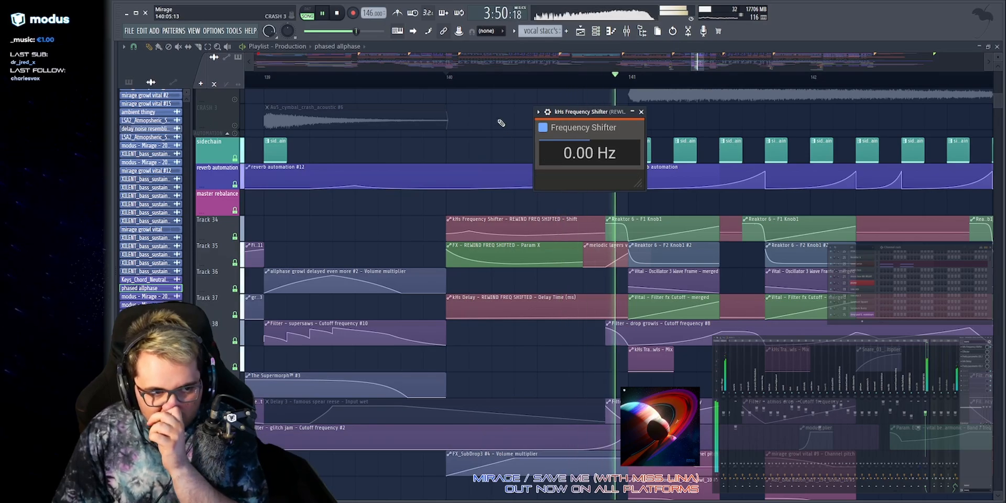
key(space)
key(Escape)
Reopen the Effector on the REWIND FREQ SHIFTED mixer track and watch its phaser automation during playback from bar 140.
scroll(554, 197, up, 20)
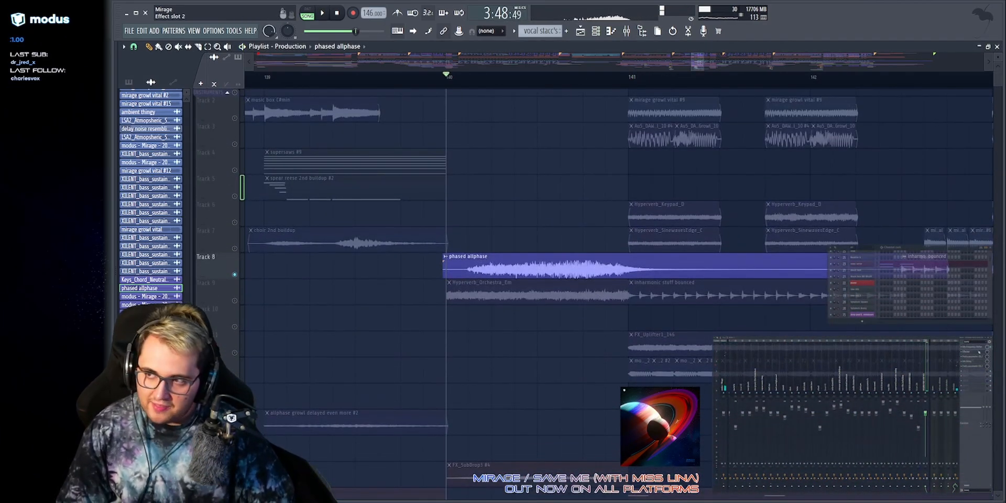
click(973, 353)
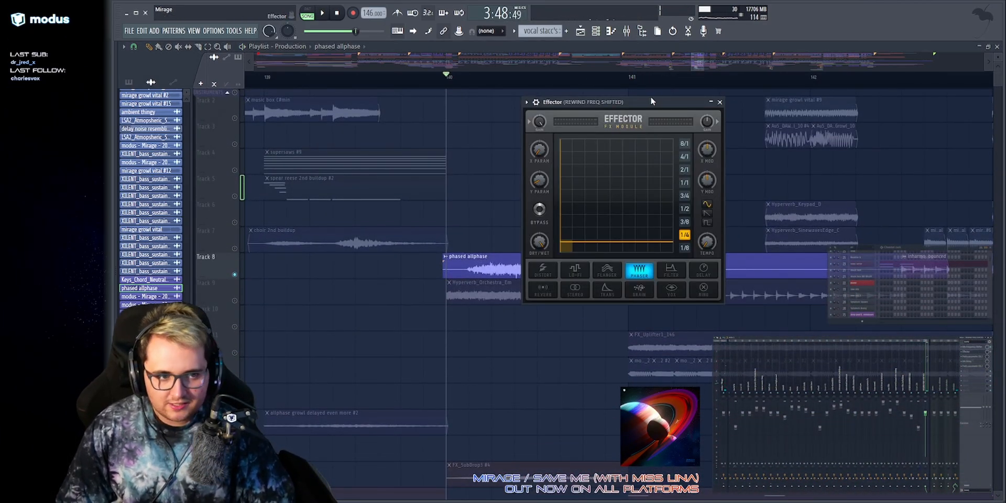
key(space)
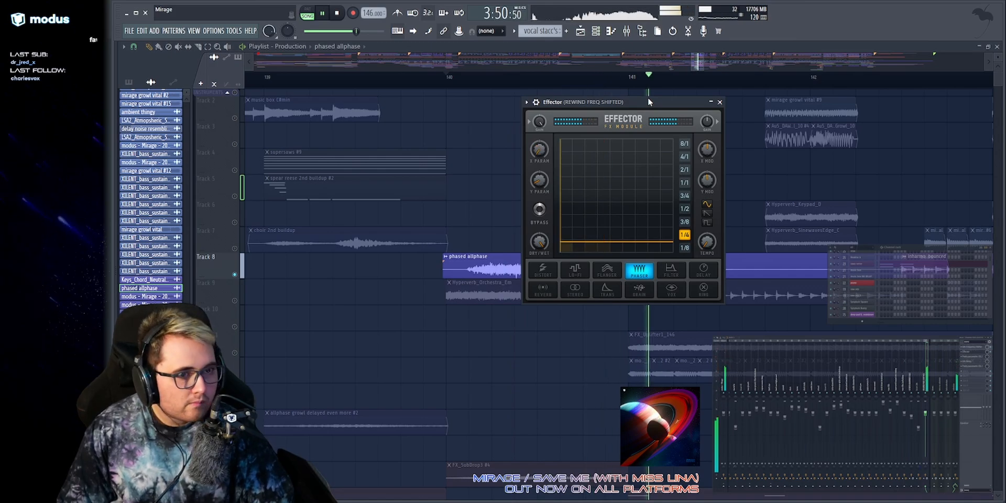
key(space)
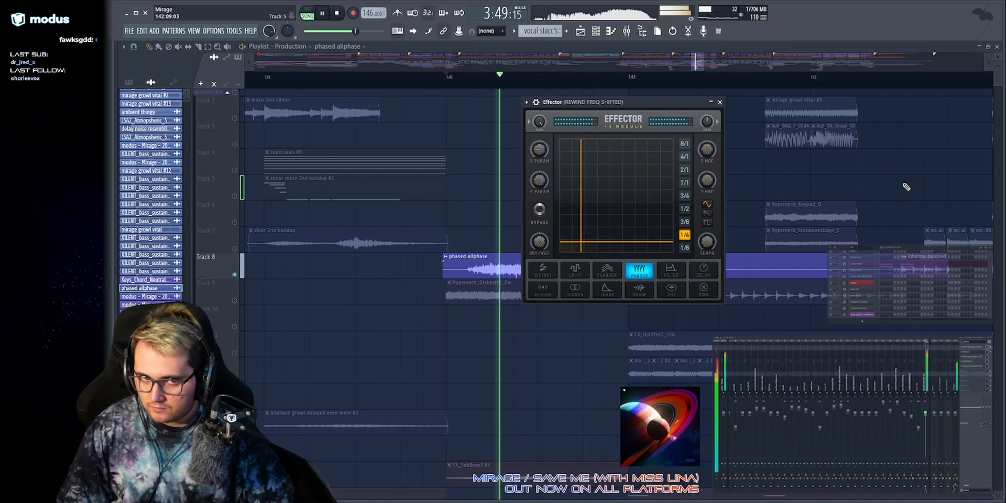
key(Escape)
key(space)
Show the Fruity parametric EQ 2 on the REWIND FREQ SHIFTED mixer track while playing the phased allphase clip.
click(974, 357)
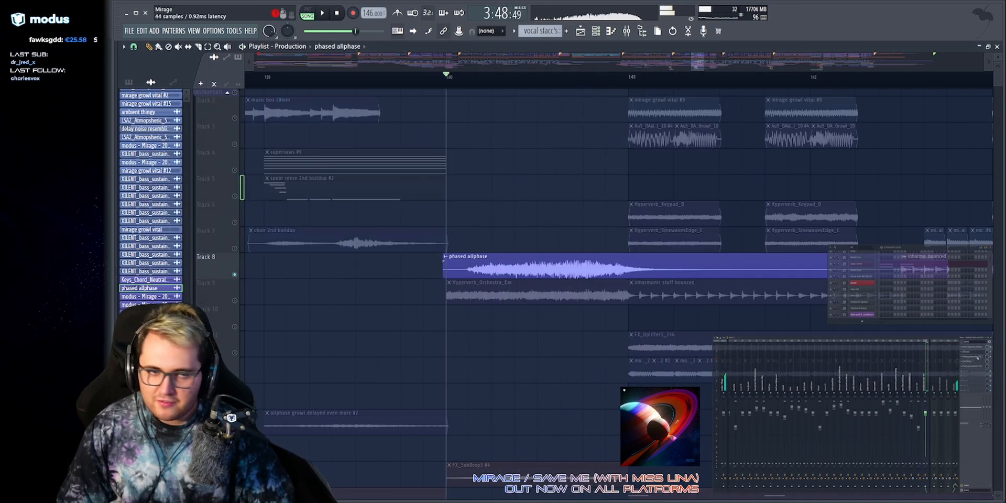
key(space)
key(space)
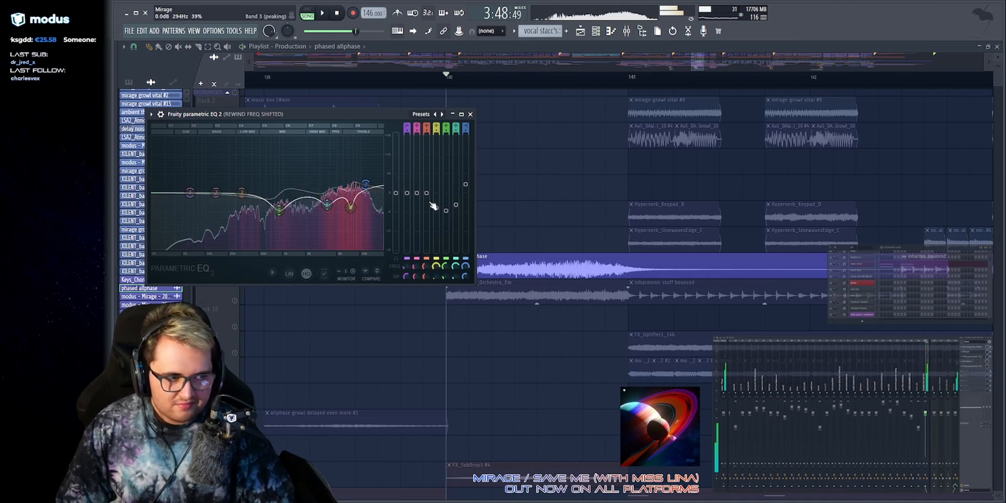
key(Escape)
key(space)
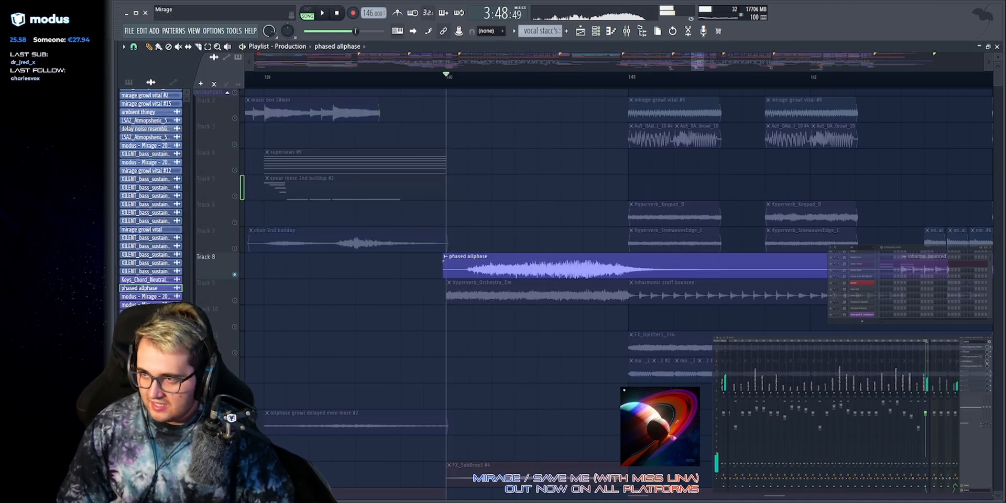
Show the kHs Delay on the REWIND FREQ SHIFTED mixer track and watch its delay time during playback from bar 140.
click(974, 361)
drag(693, 141, 584, 114)
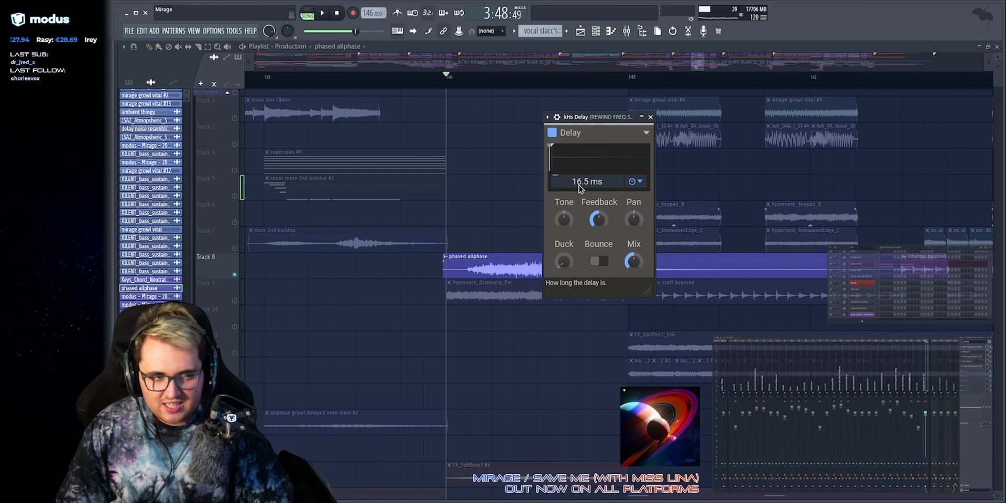
drag(608, 120, 599, 119)
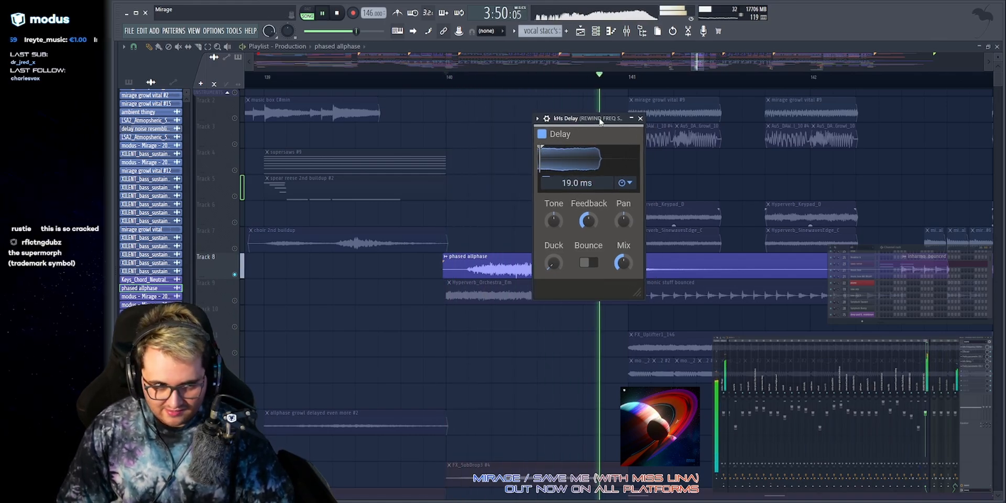
drag(572, 121, 559, 119)
key(space)
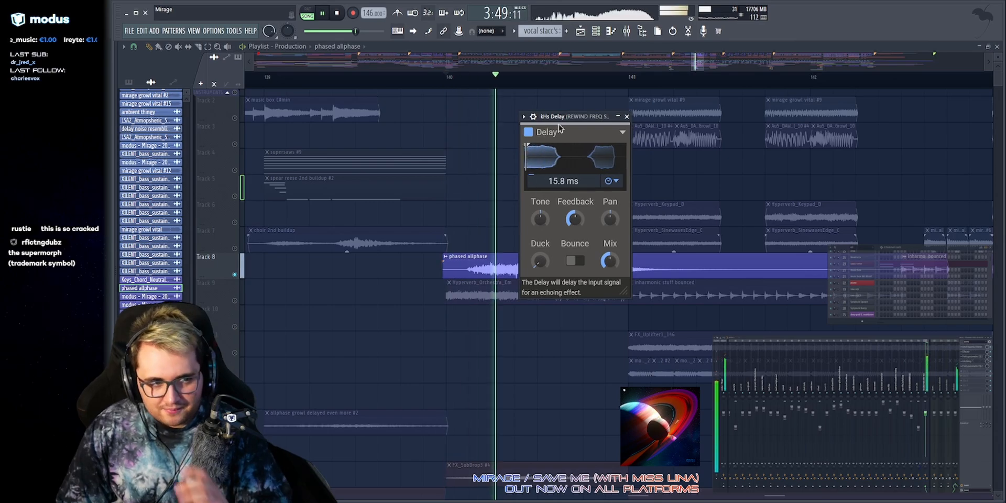
key(space)
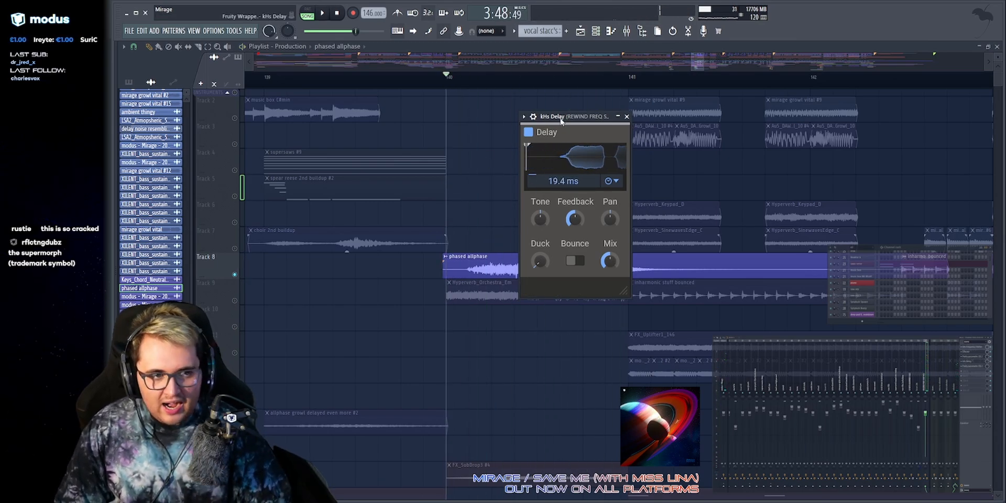
scroll(487, 196, down, 5)
key(Escape)
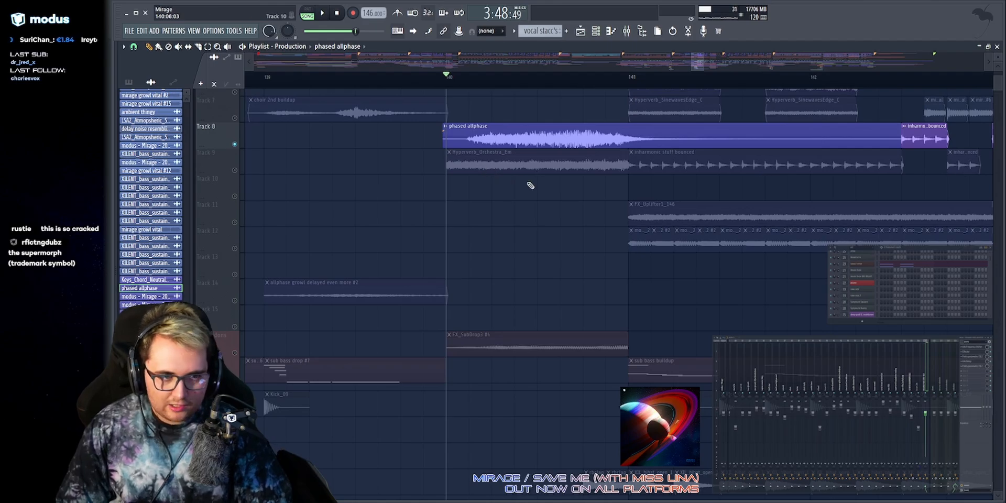
Mute The Supermorph automation clip on Track 51 and play the passage from bar 140 without it.
scroll(671, 285, down, 20)
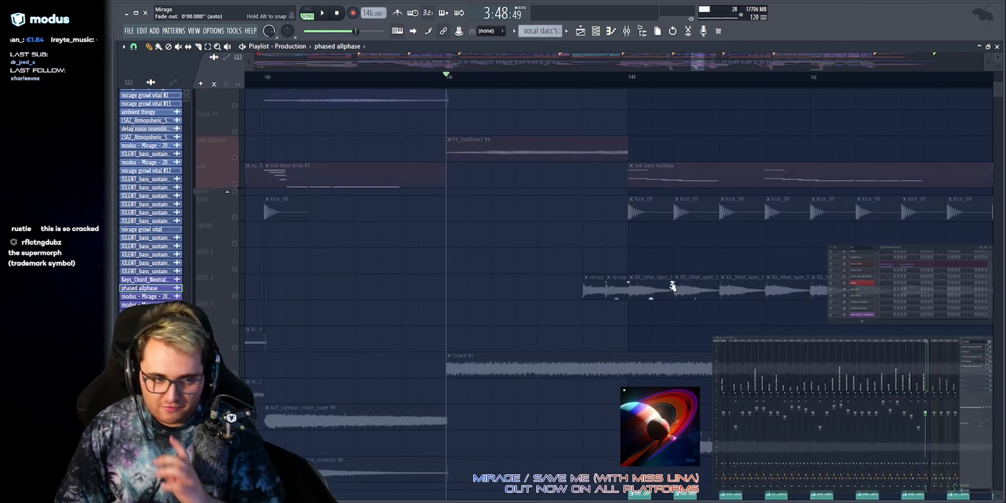
scroll(682, 299, down, 4)
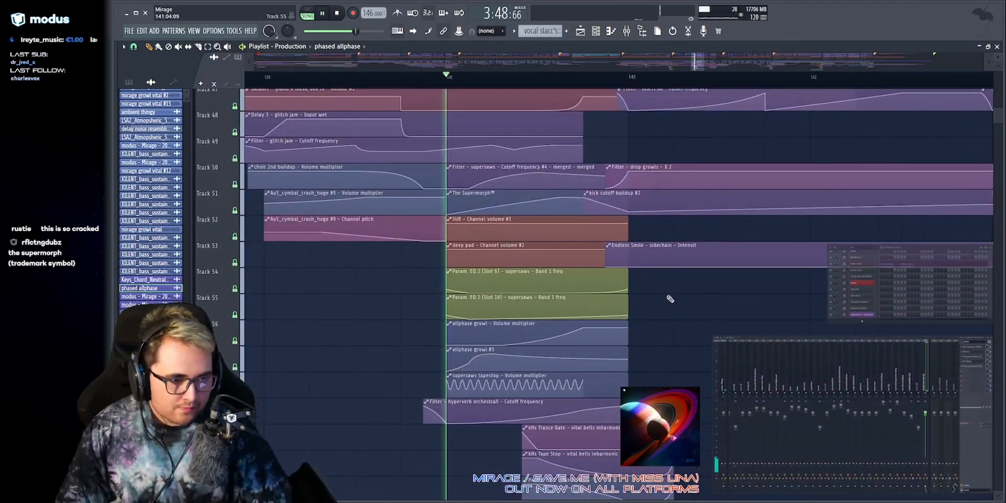
key(space)
key(space)
scroll(543, 282, up, 4)
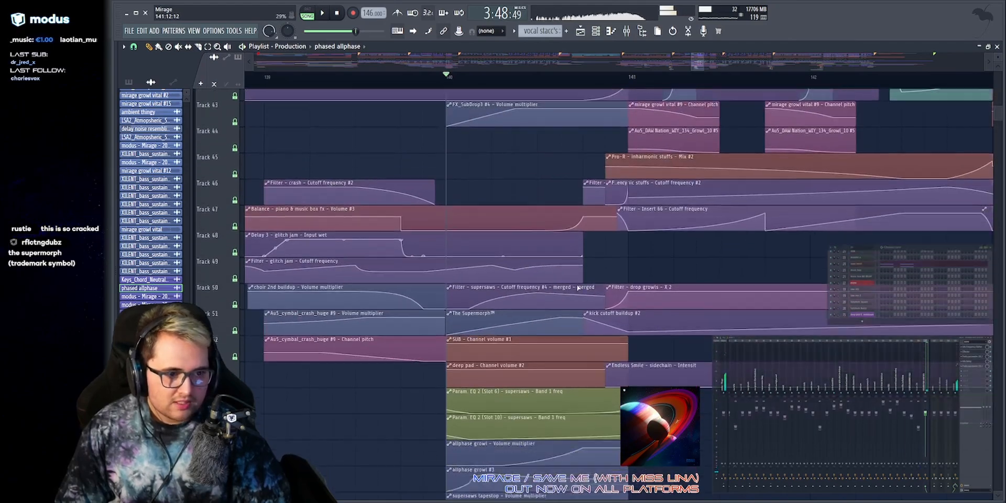
scroll(579, 288, down, 3)
key(space)
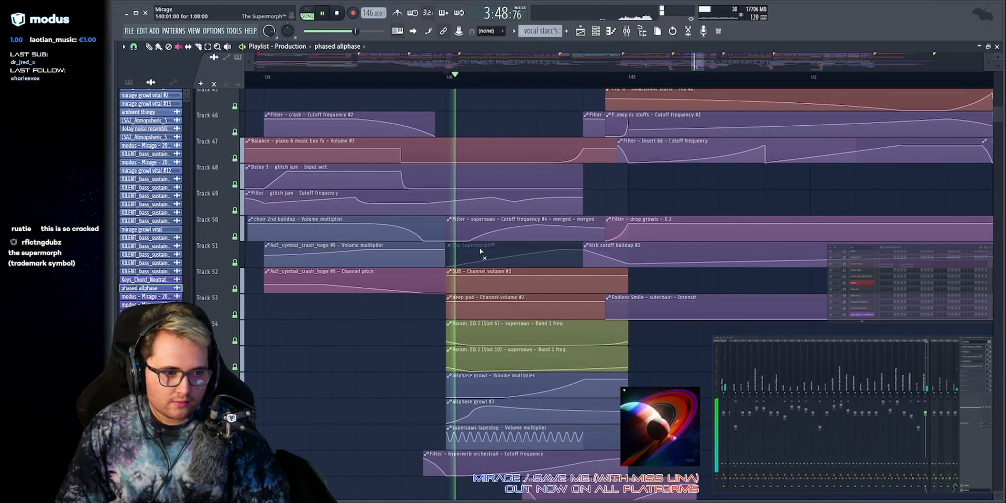
key(space)
Mute the kHs Delay Delay Time automation clip on Track 37 and play from bar 140.
scroll(500, 254, down, 5)
scroll(482, 245, down, 4)
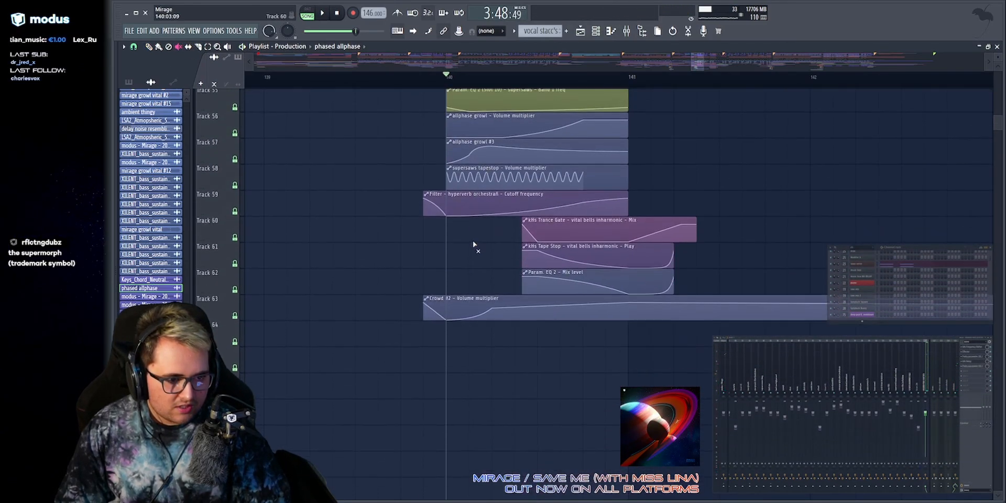
scroll(474, 240, up, 3)
scroll(478, 245, up, 18)
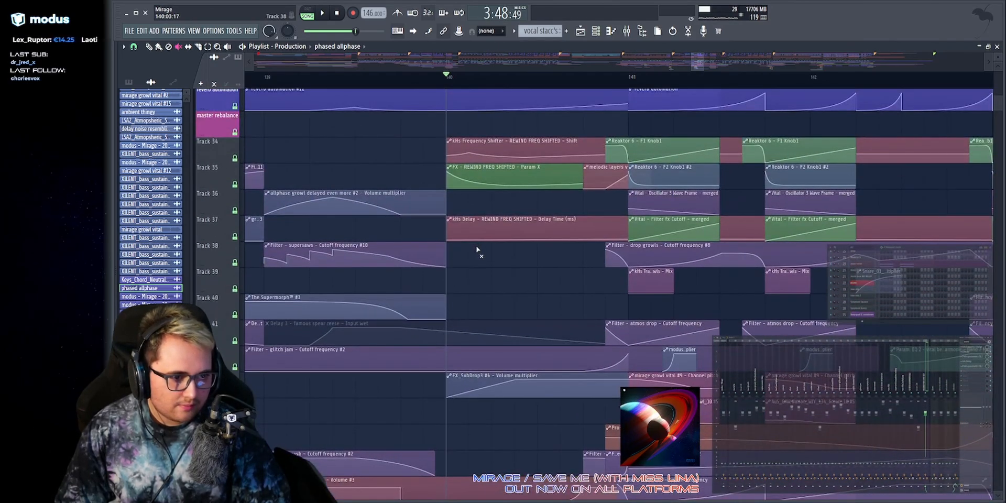
click(485, 232)
key(space)
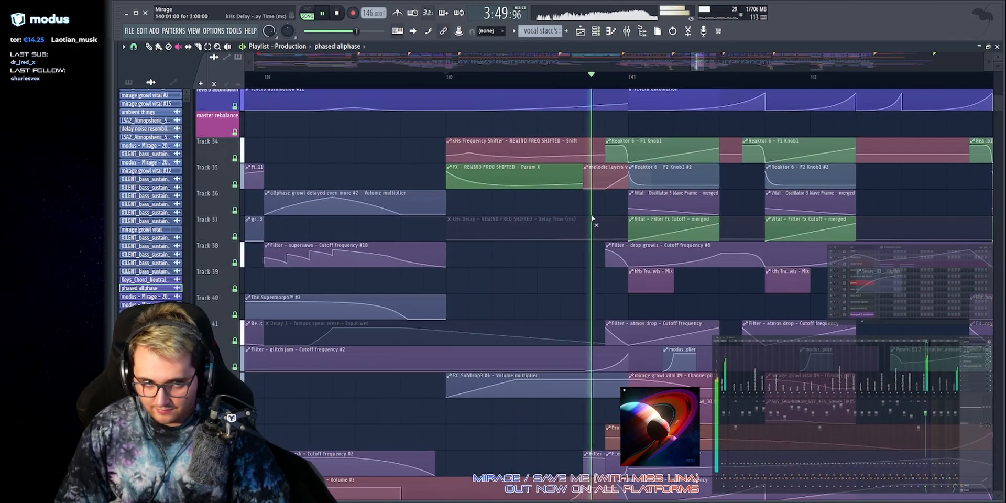
key(space)
Open the kHs Delay on the REWIND FREQ SHIFTED mixer track and listen to the passage without its delay time automation.
click(974, 353)
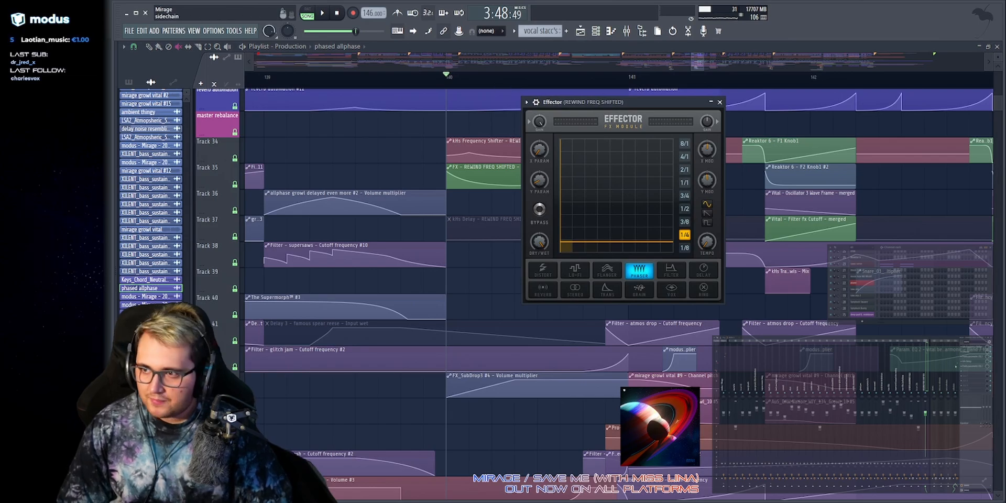
click(966, 362)
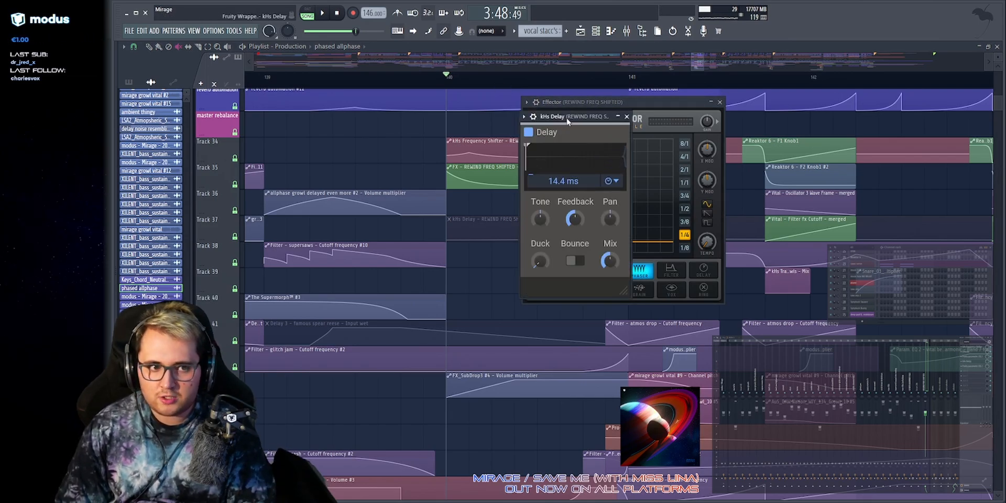
key(space)
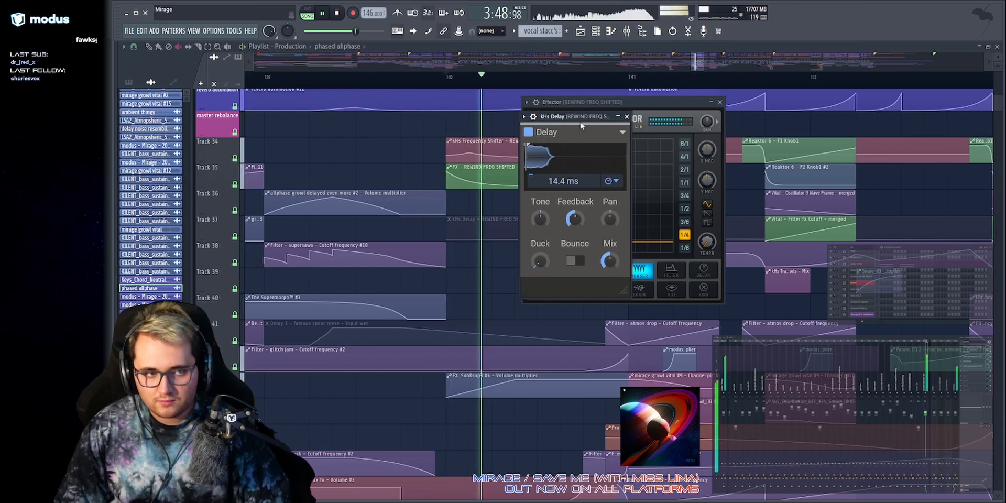
key(space)
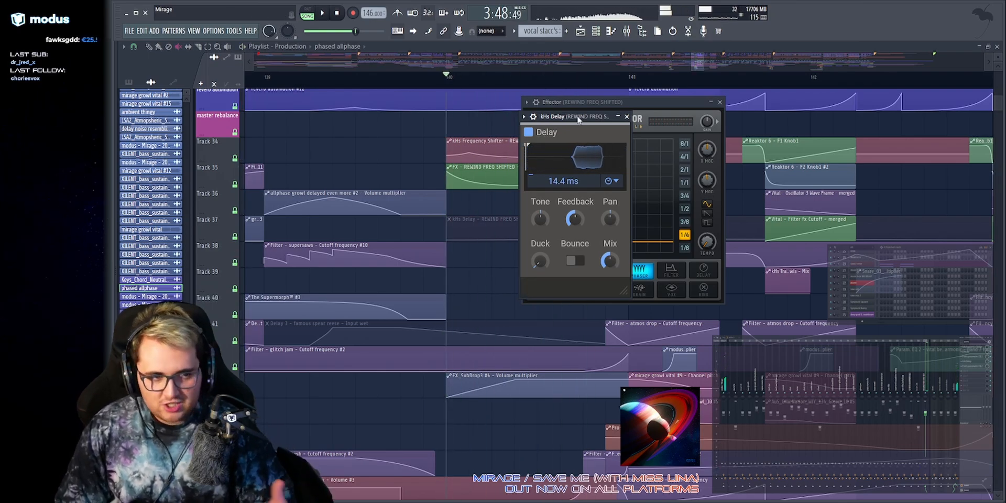
key(space)
key(space)
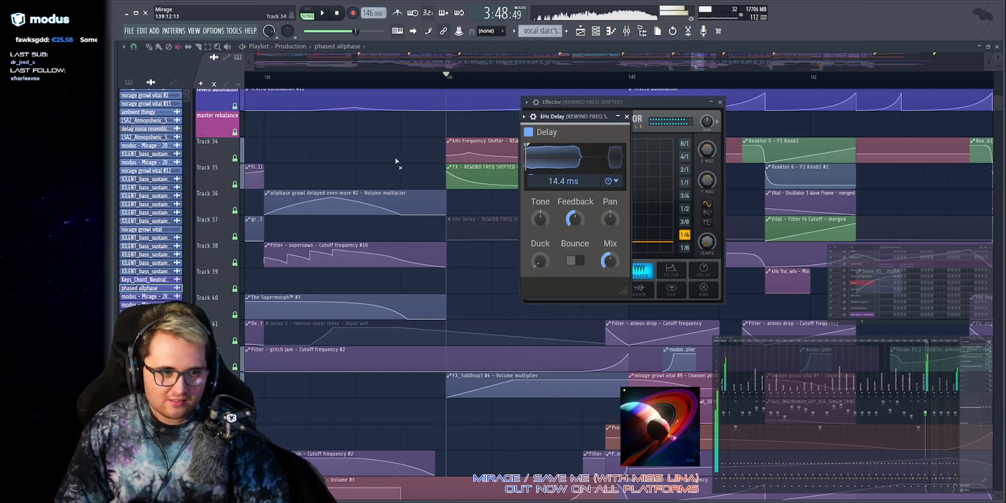
Unmute the kHs Delay Delay Time clip on Track 37 and replay the passage with the kHs Delay open.
click(396, 158)
click(481, 237)
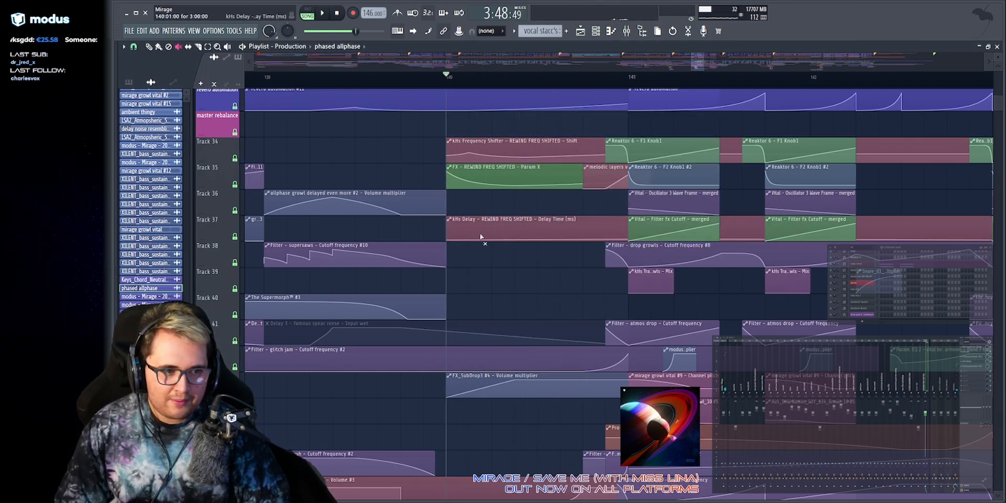
click(972, 363)
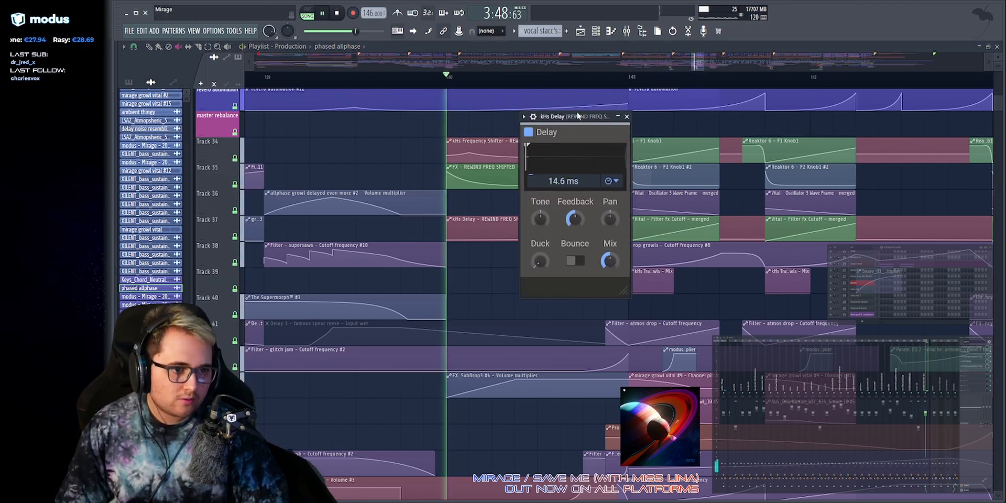
click(627, 117)
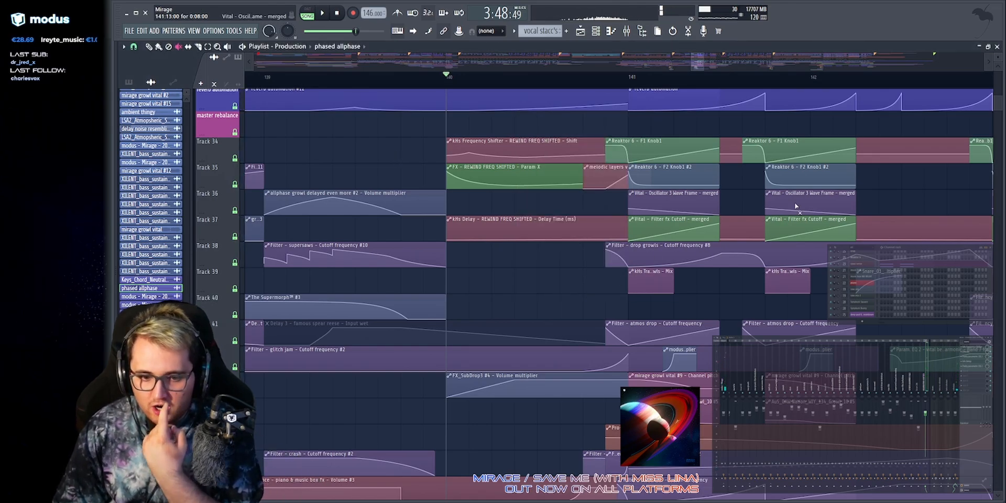
Return to the phased allphase clip and take Track 8 out of solo so all playlist tracks are active.
scroll(540, 277, up, 10)
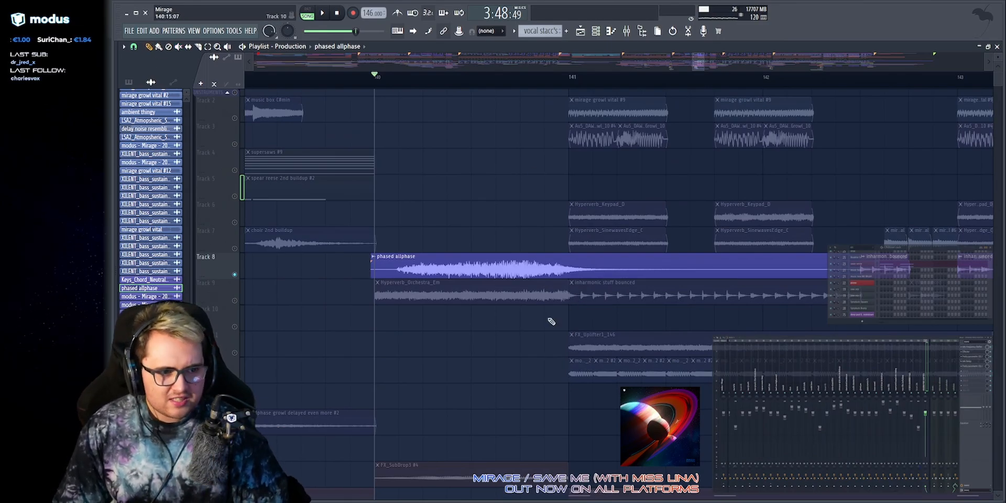
scroll(512, 303, down, 12)
scroll(498, 321, up, 12)
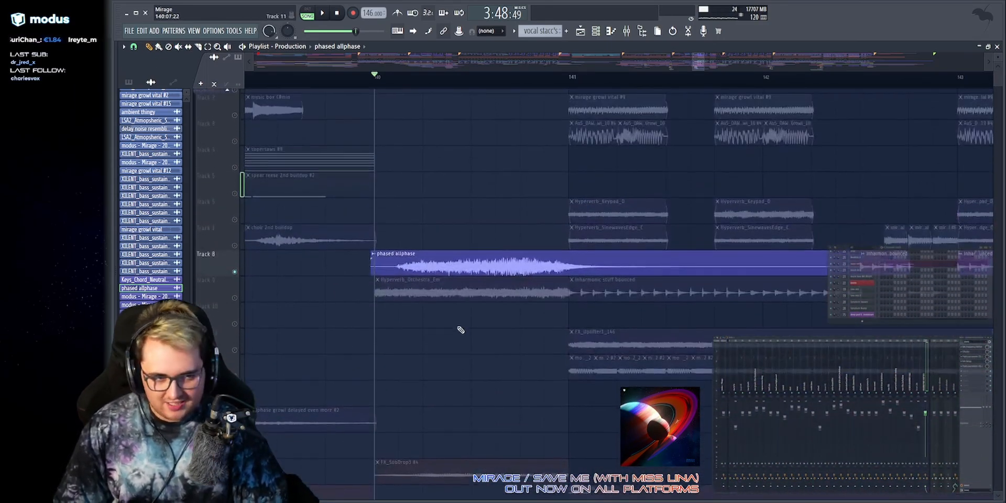
scroll(480, 61, down, 2)
click(235, 92)
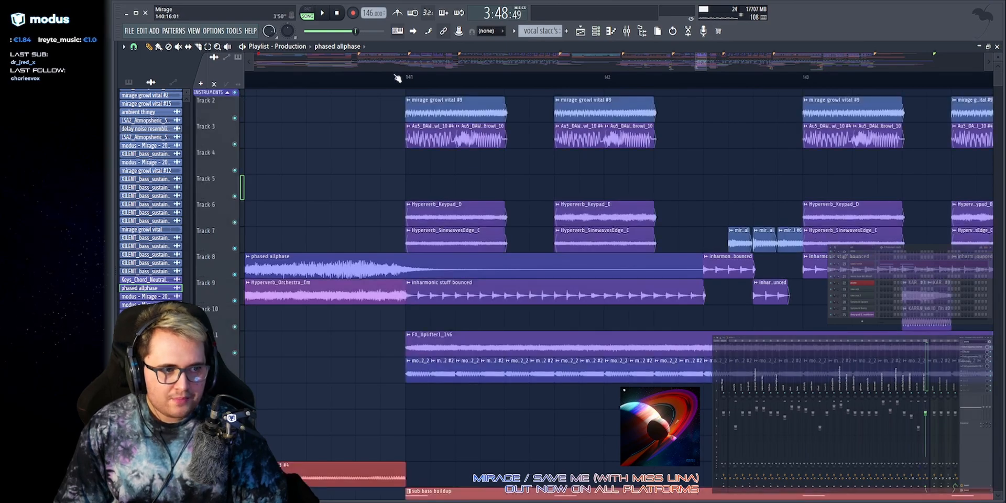
Loop the first mirage growl hit at bar 141, narrow the time selection to the very start of the bar, and play it.
drag(406, 81, 505, 90)
right_click(522, 116)
scroll(519, 100, up, 4)
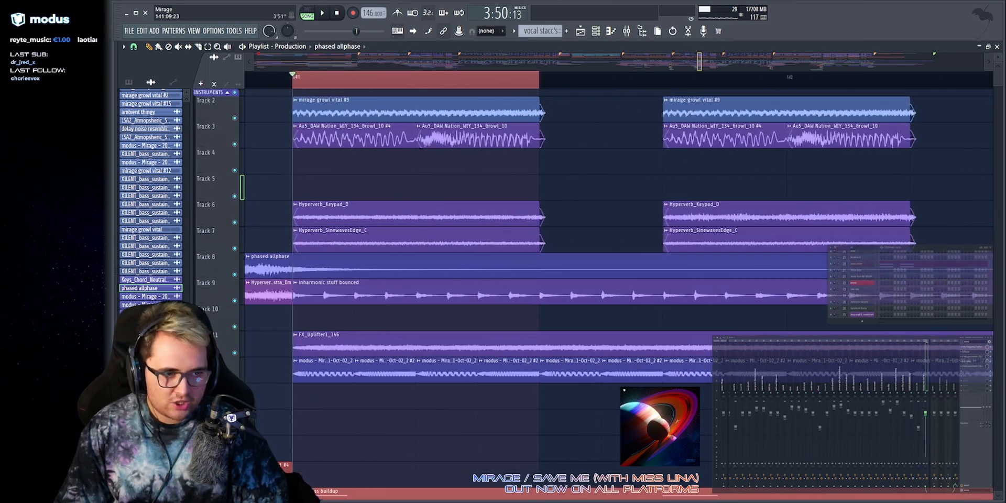
key(space)
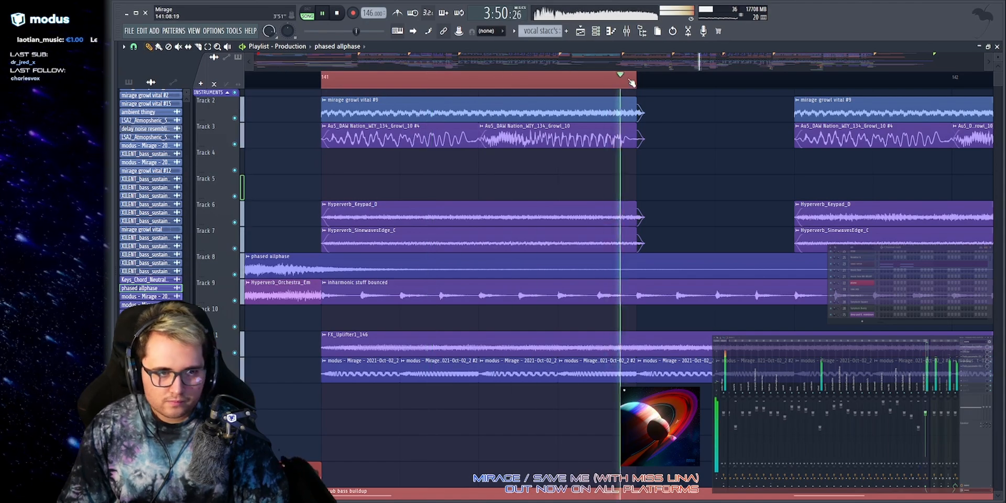
drag(322, 80, 324, 105)
key(space)
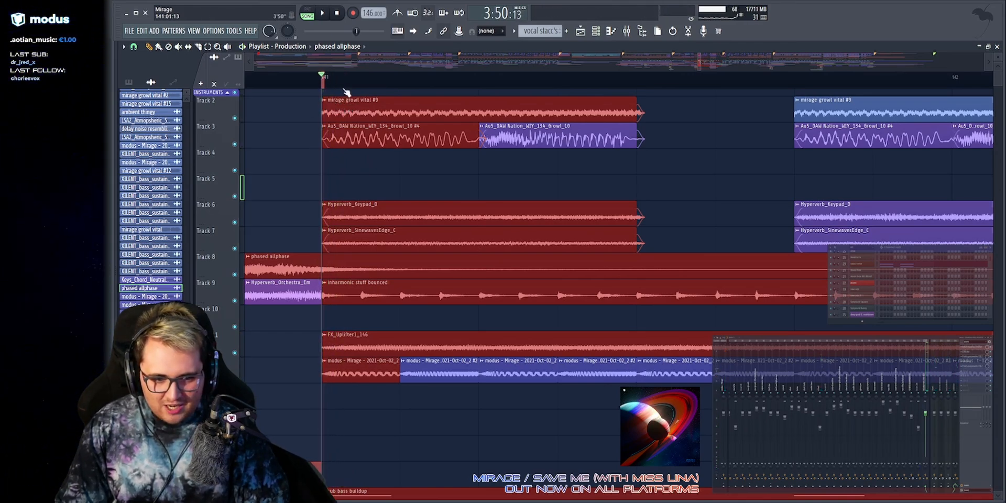
Clear the time selection and play the full arrangement from bar 140.
ctrl+click(361, 76)
scroll(362, 76, down, 4)
click(377, 76)
key(space)
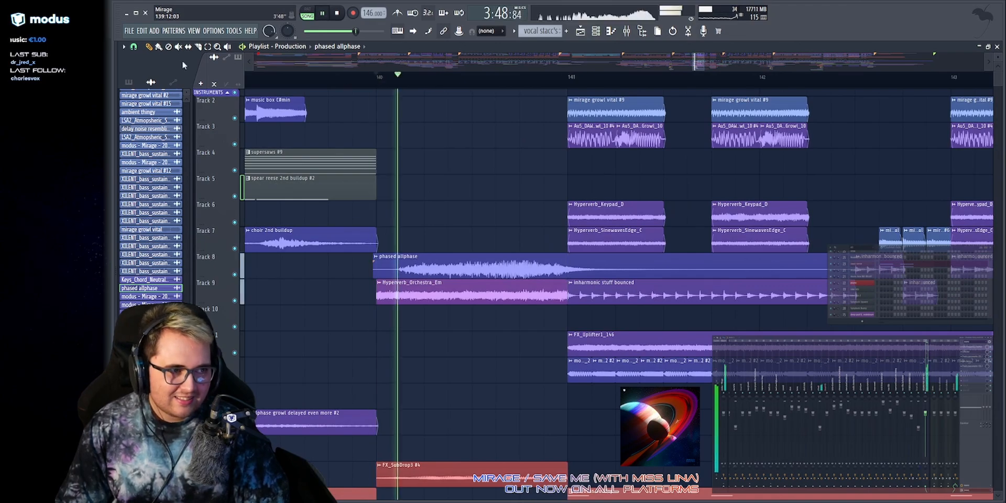
key(space)
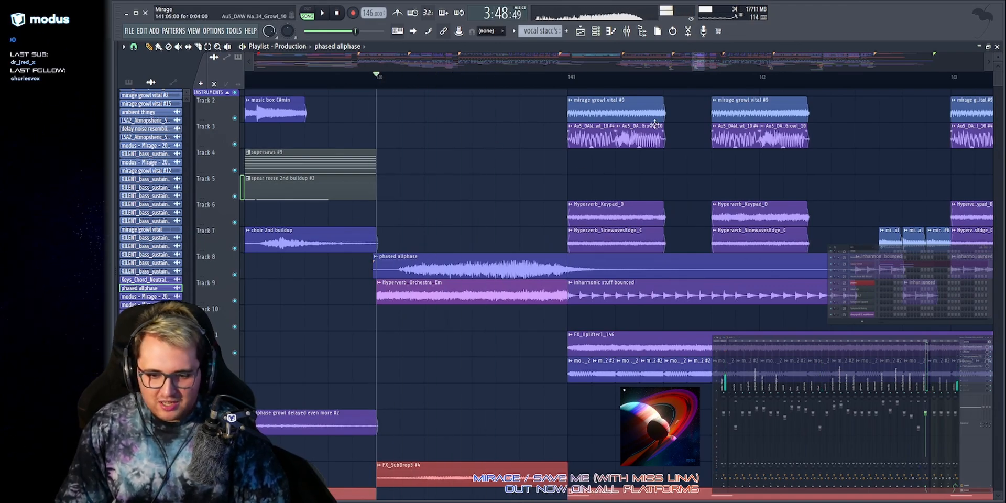
key(space)
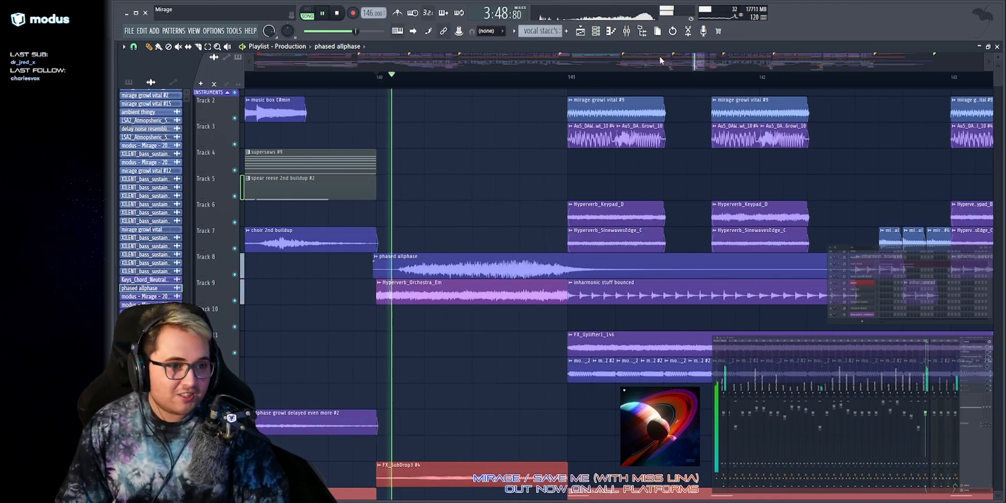
drag(705, 62, 709, 62)
key(space)
Select the kHs Delay Delay Time automation clip on Track 37 and look over the surrounding tracks.
scroll(546, 235, down, 9)
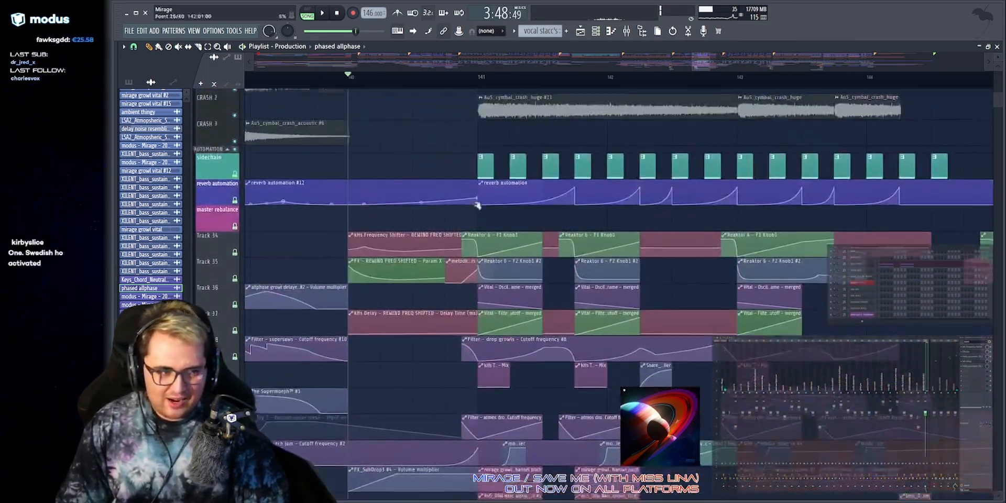
drag(323, 335, 468, 336)
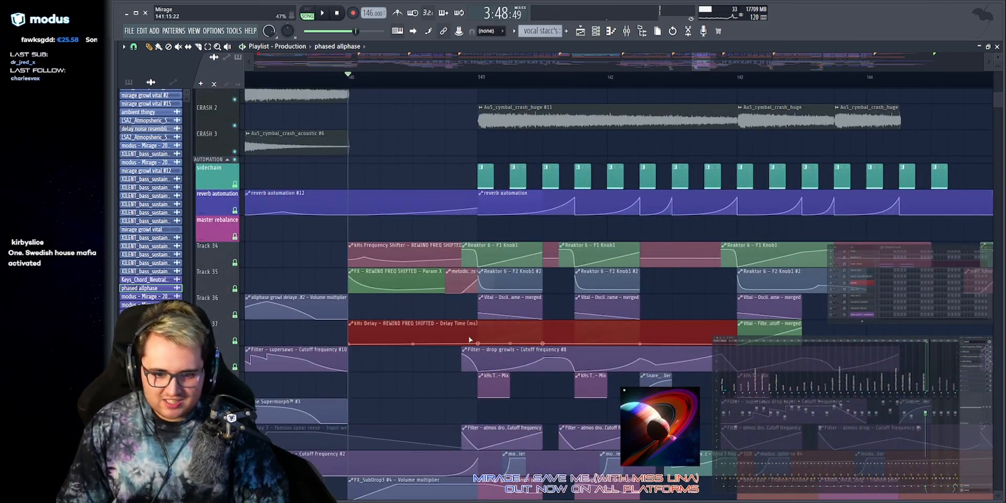
scroll(455, 287, up, 8)
scroll(415, 175, up, 2)
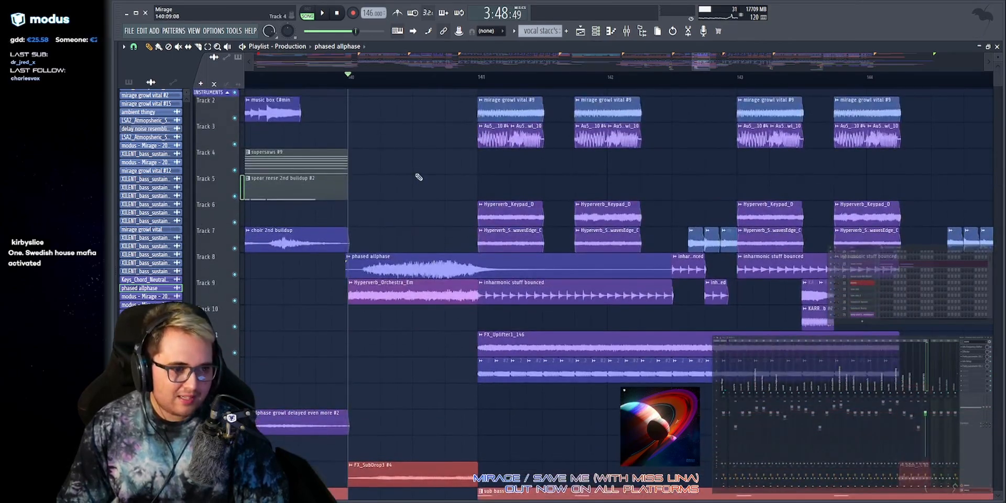
scroll(447, 241, down, 4)
scroll(447, 240, up, 5)
Play from bar 140 with all tracks and follow the arrangement past bar 145 towards the 2nd drop marker.
key(space)
scroll(436, 249, down, 6)
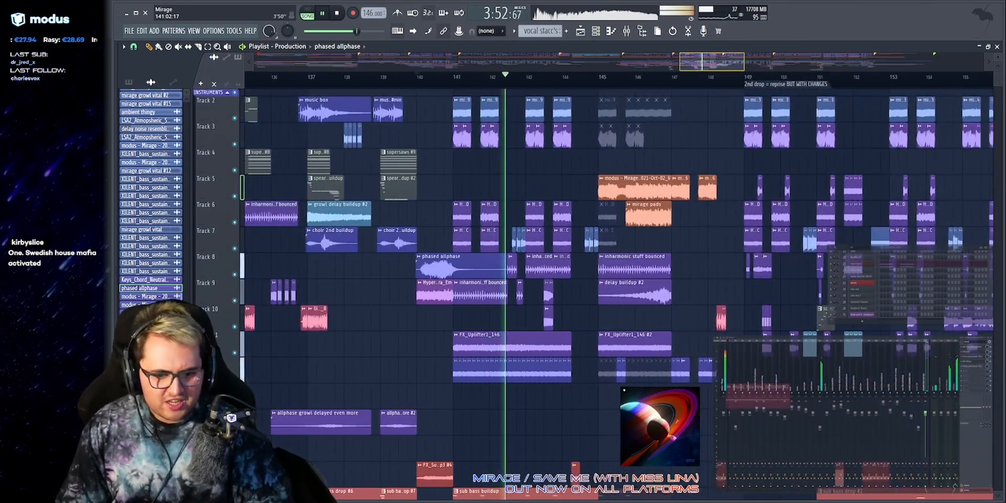
scroll(499, 58, up, 2)
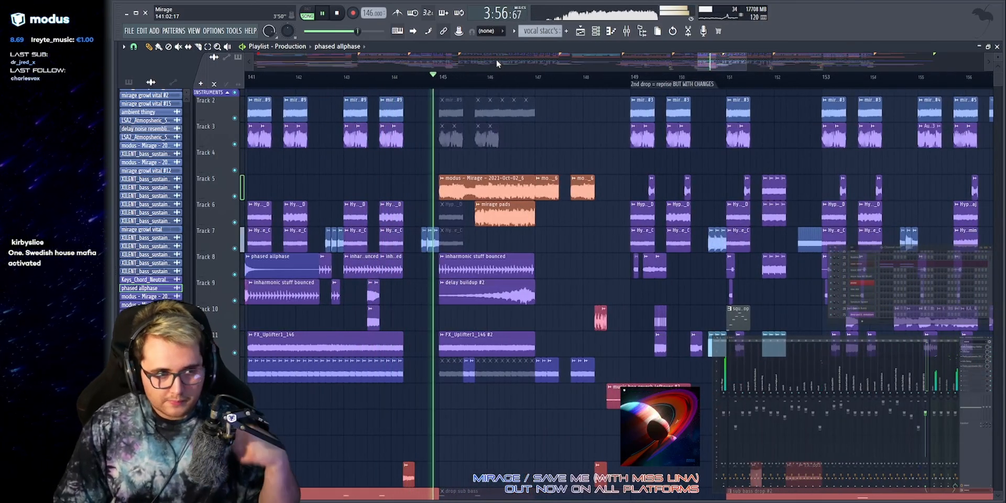
scroll(495, 58, up, 1)
scroll(531, 77, up, 3)
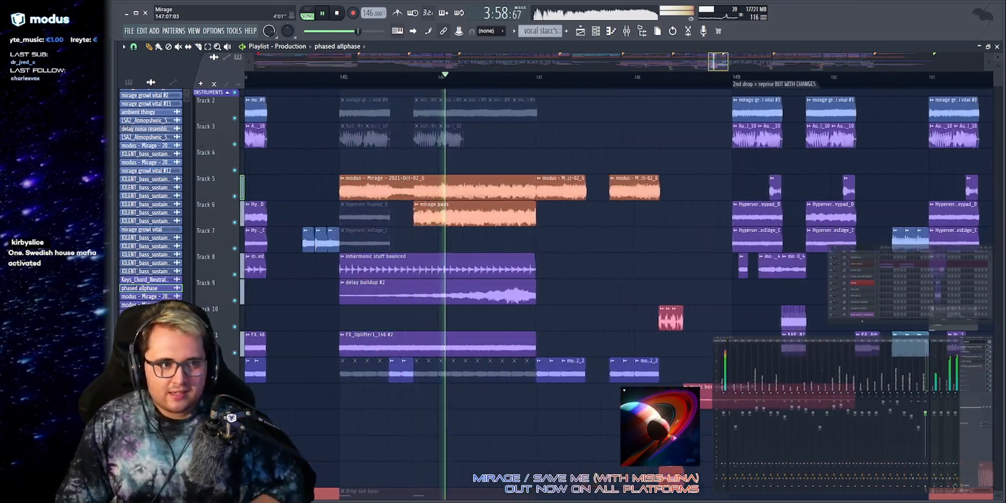
Play all tracks from bar 147 into the opening bars of the 2nd drop.
drag(574, 160, 705, 367)
ctrl+click(758, 229)
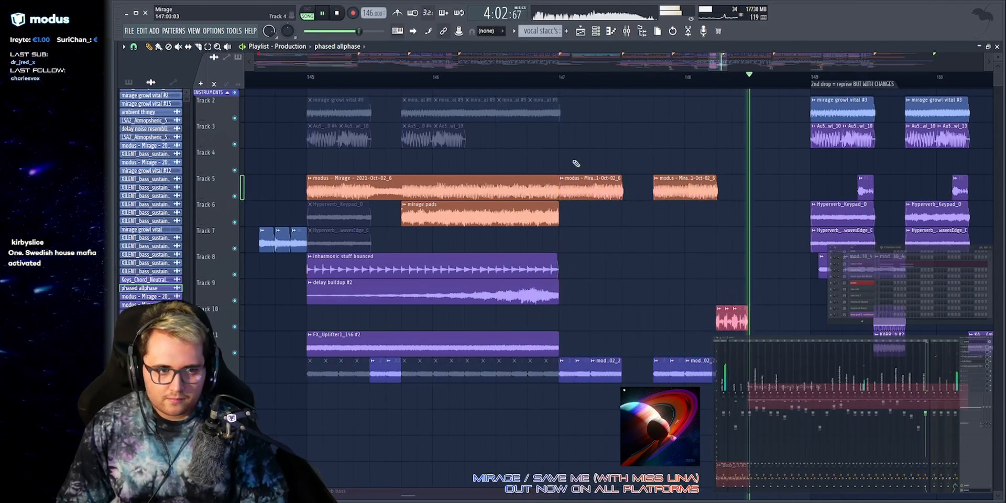
key(space)
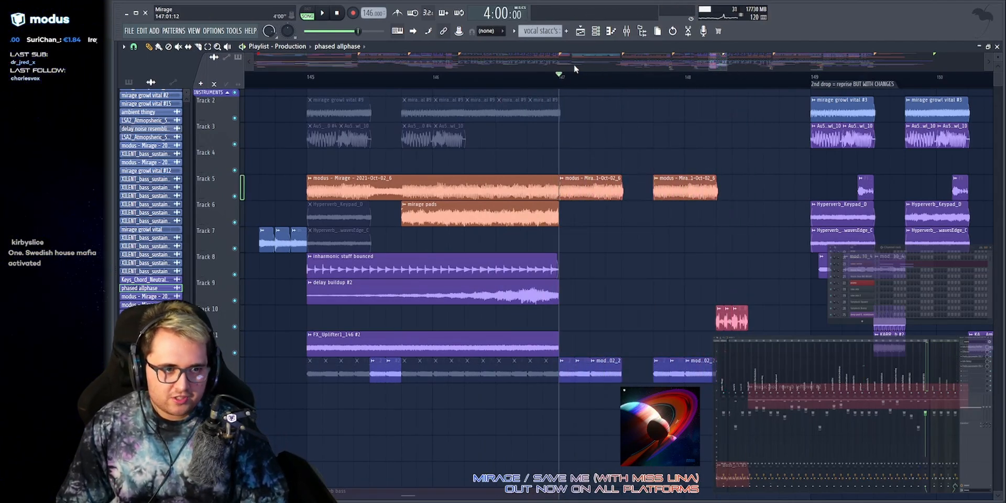
key(space)
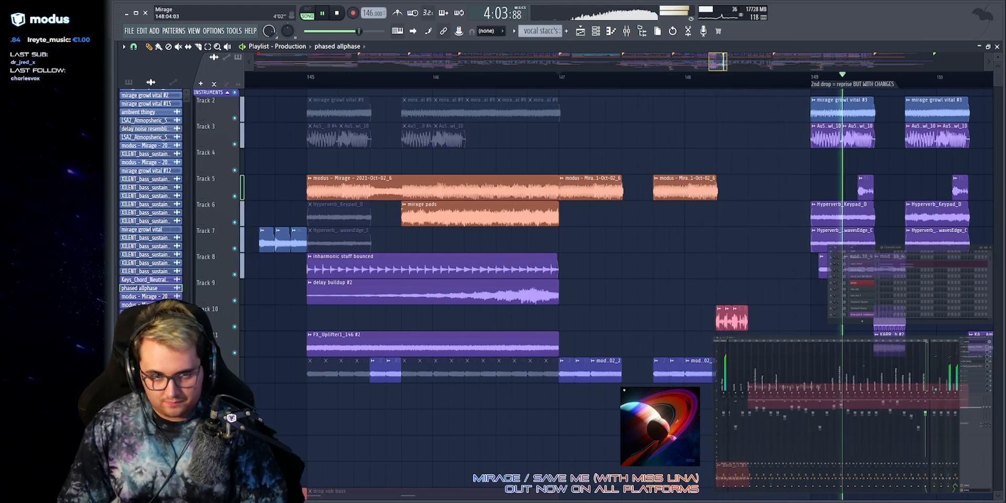
scroll(650, 150, down, 3)
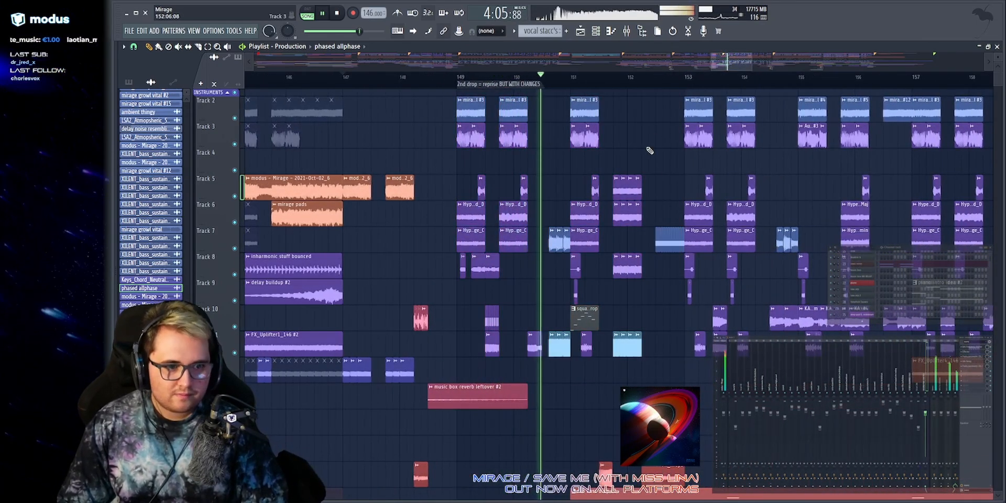
scroll(517, 137, up, 3)
key(space)
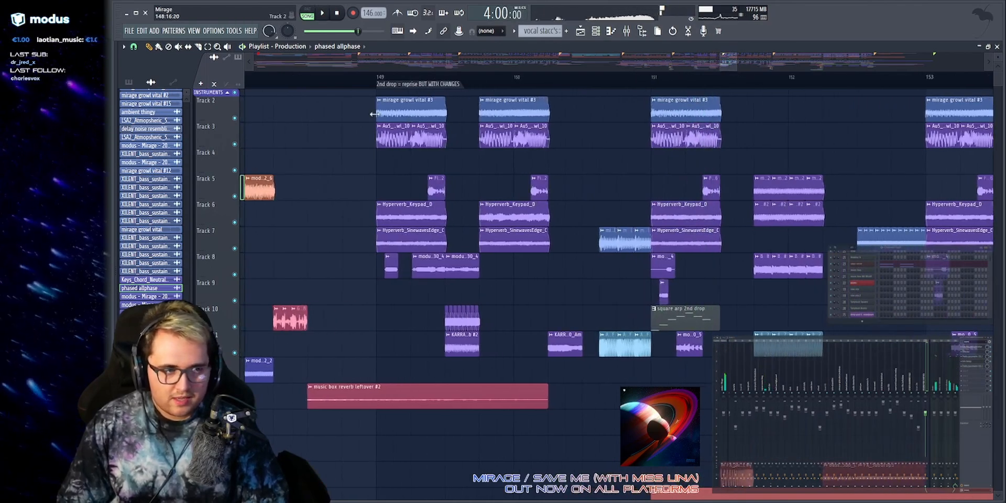
Play the 2nd drop from just before its marker at bar 149.
drag(362, 108, 413, 87)
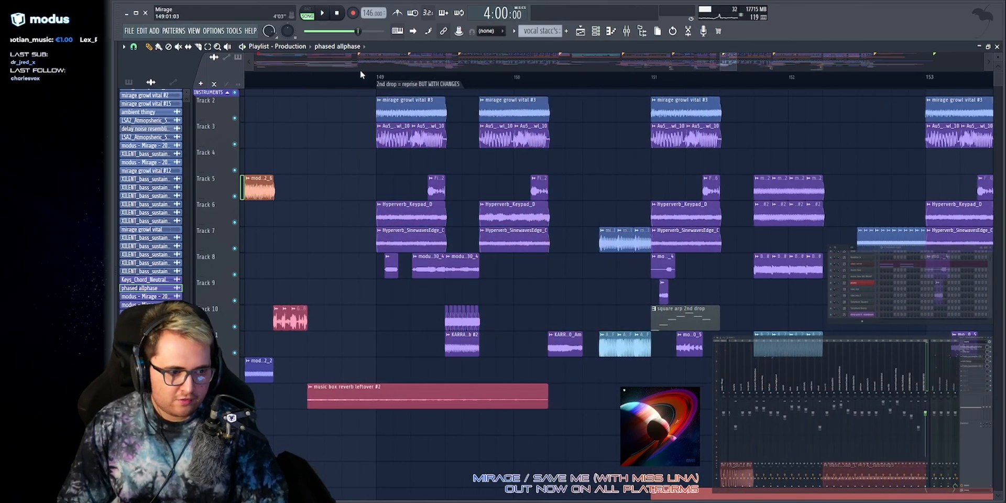
scroll(360, 71, up, 1)
key(space)
scroll(485, 58, down, 2)
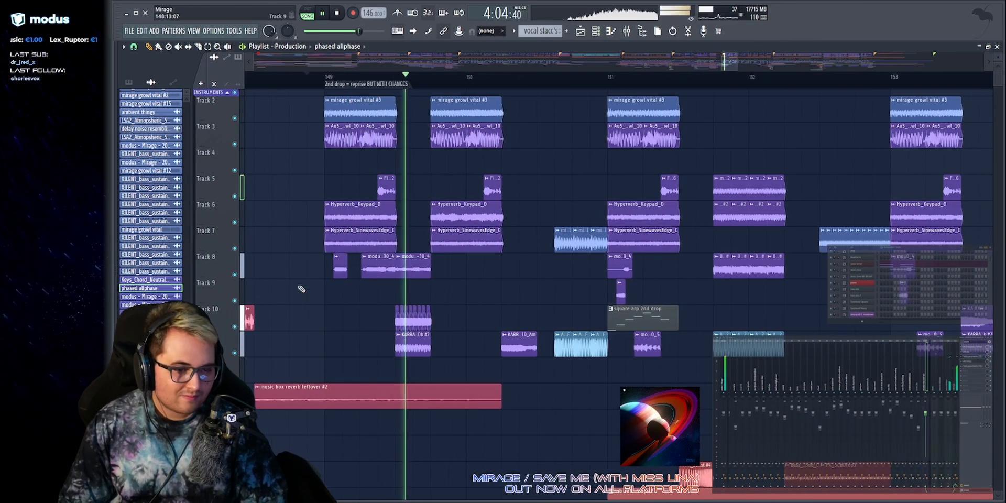
Highlight the mirage growl vital fill clips on Track 7 before bar 151, clear the selection, and stop playback.
scroll(485, 64, up, 1)
scroll(488, 136, down, 3)
drag(492, 157, 560, 166)
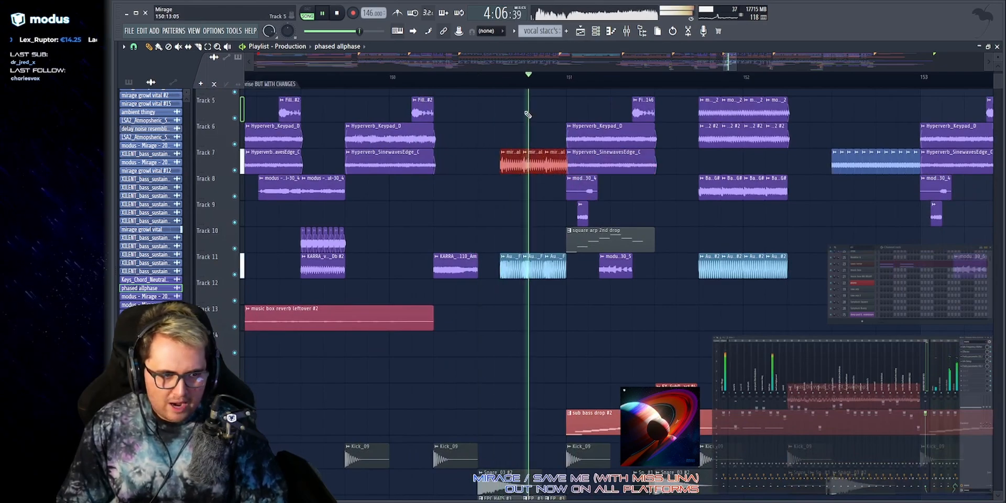
ctrl+click(528, 112)
scroll(551, 64, up, 3)
key(space)
Audition the fill before bar 151 by soloing the mirage growl clips on Track 7 and the bass saw clips on Track 11 in turn.
right_click(235, 171)
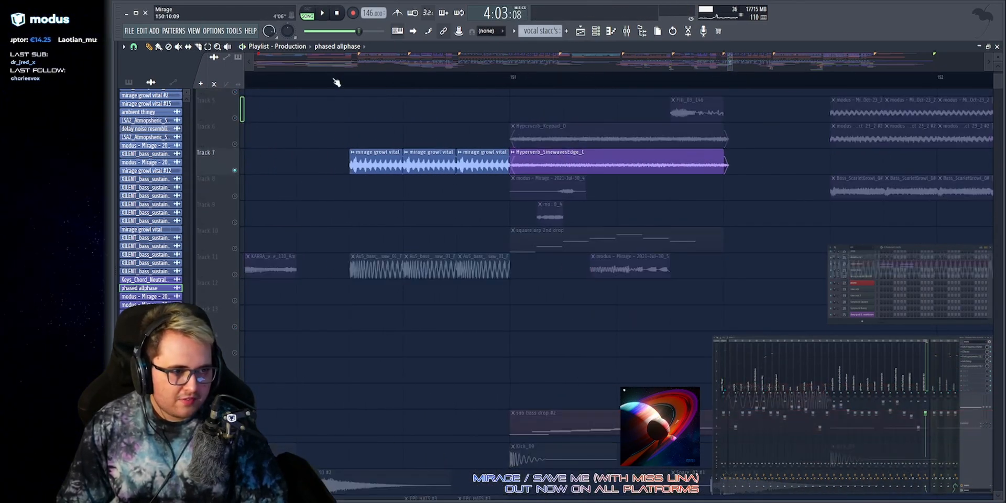
click(337, 78)
key(space)
key(space)
right_click(235, 274)
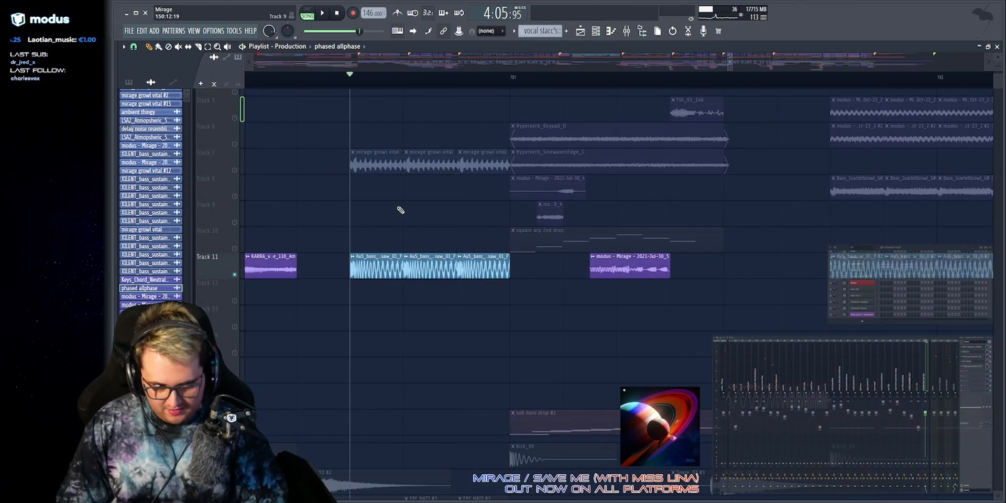
key(space)
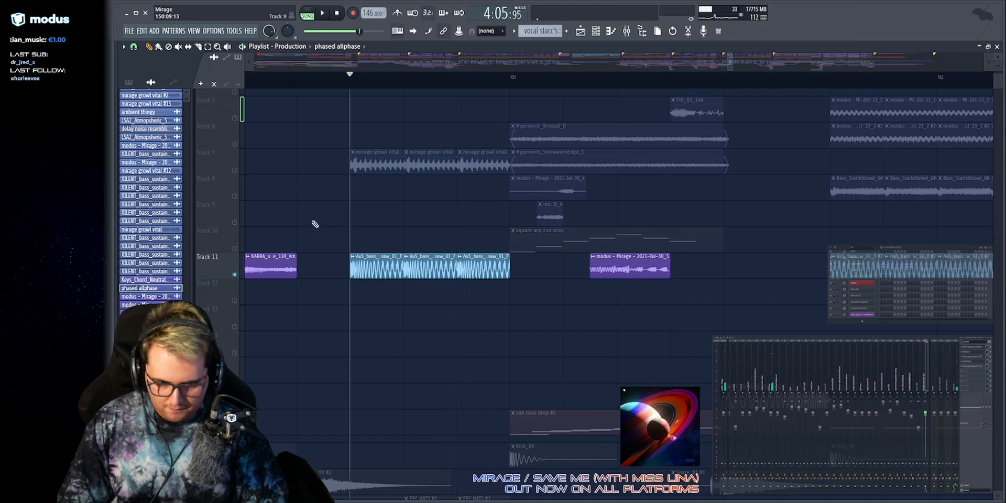
Play the fill with Tracks 7 and 11 soloed together.
right_click(235, 170)
key(space)
click(234, 275)
key(space)
key(space)
scroll(344, 236, down, 5)
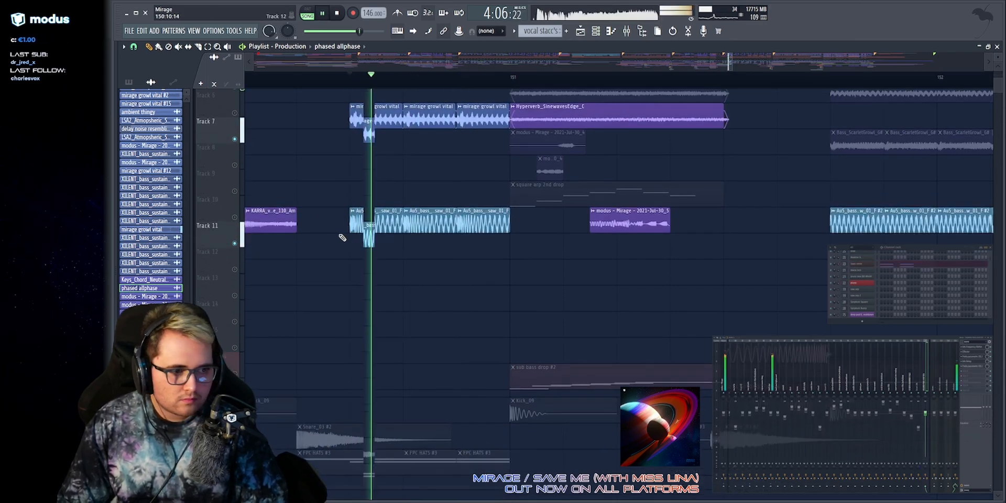
key(space)
Solo the HATS 1 track and play its FPC HATS #3 clips before bar 151.
scroll(252, 299, up, 6)
right_click(234, 308)
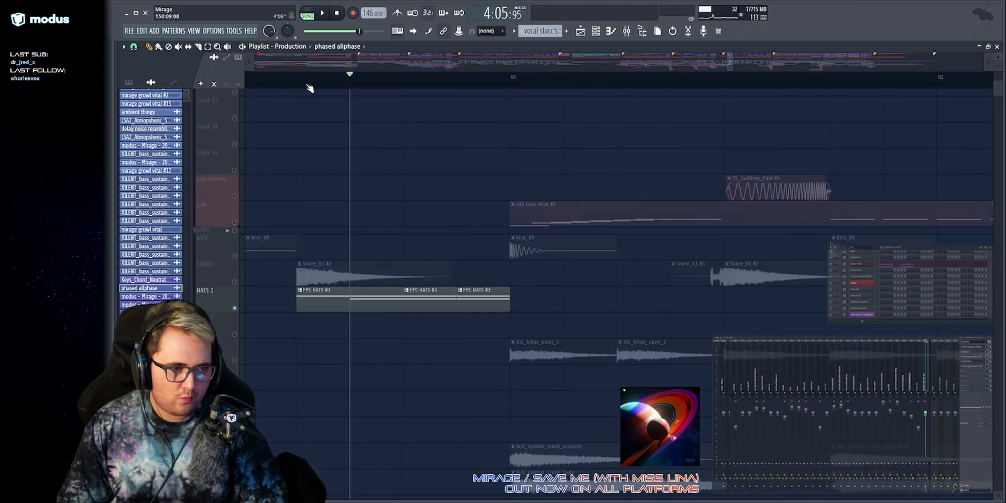
key(space)
key(space)
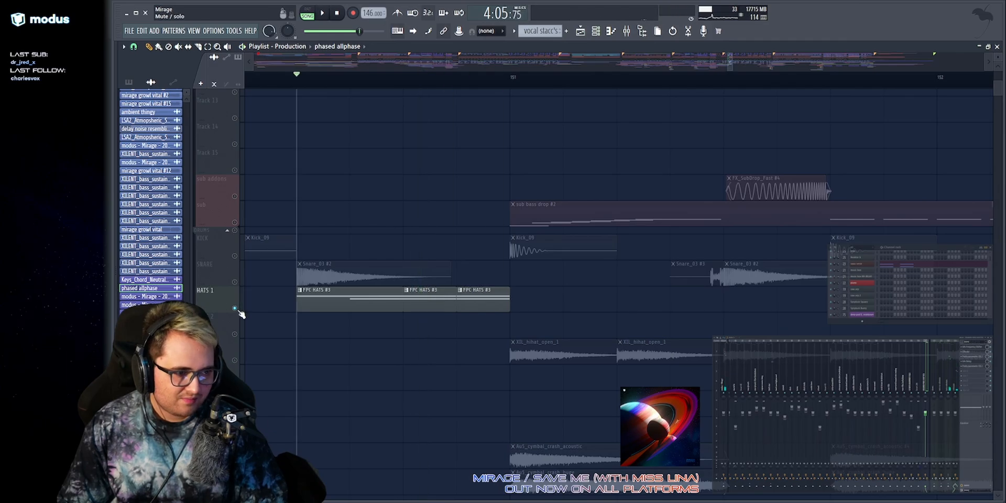
Restore all tracks and play the full fill in context into bar 151.
right_click(235, 308)
key(space)
key(space)
key(space)
scroll(514, 323, up, 4)
scroll(511, 320, down, 3)
scroll(511, 320, up, 3)
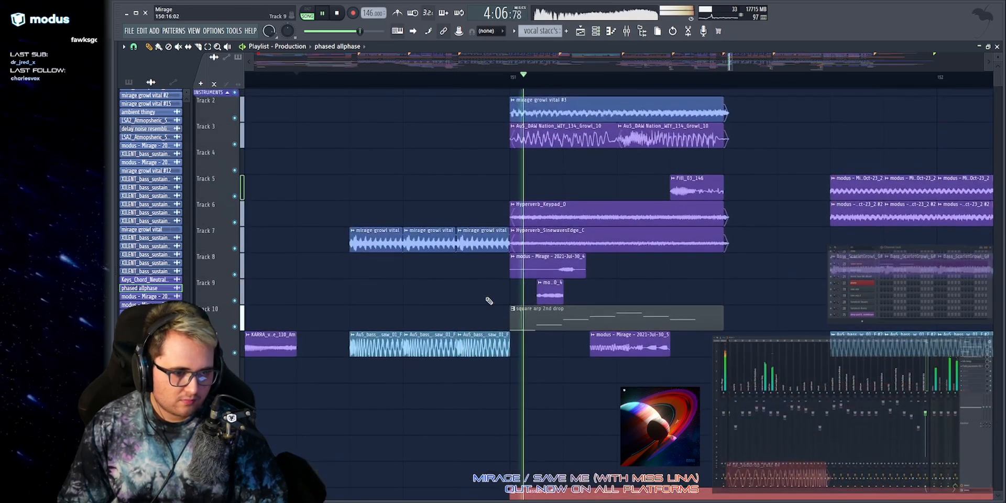
key(space)
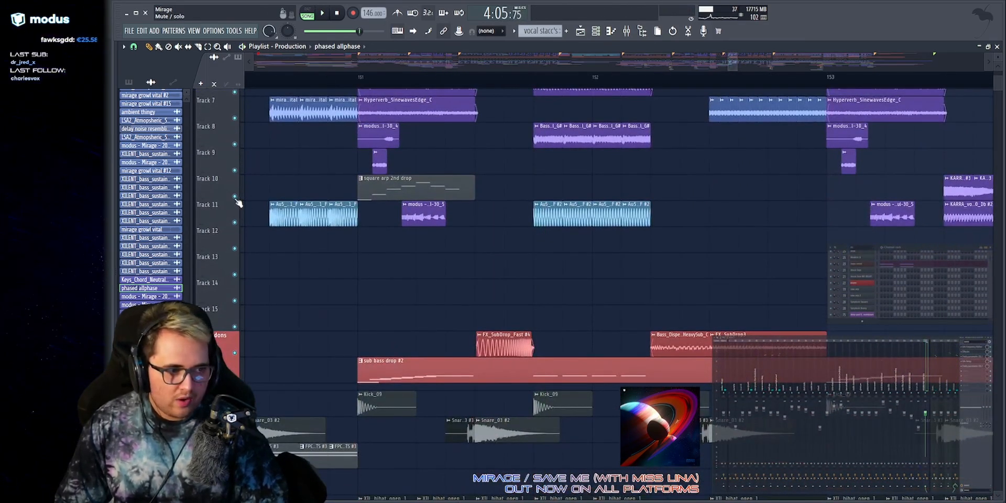
Solo the square arp 2nd drop pattern on Track 10, examine its Serum patch, and replay the pattern from bar 151.
right_click(235, 197)
key(space)
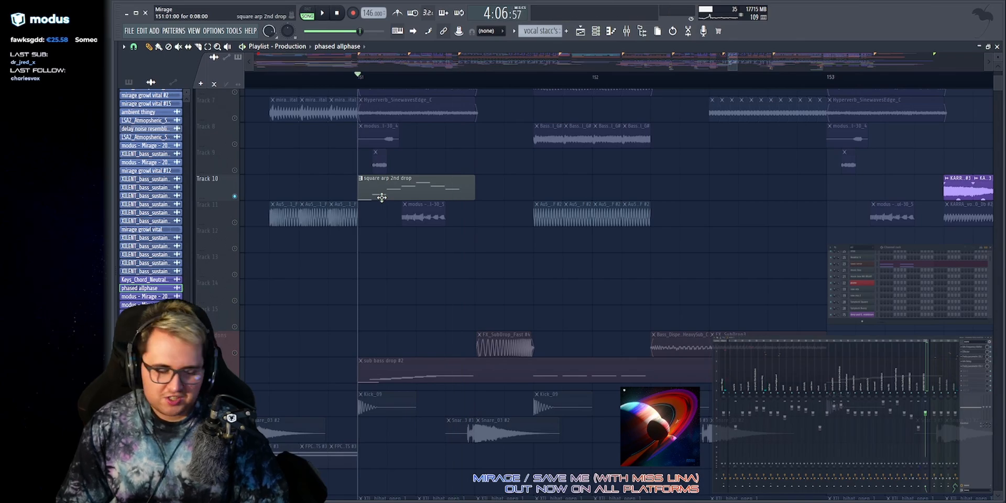
click(361, 178)
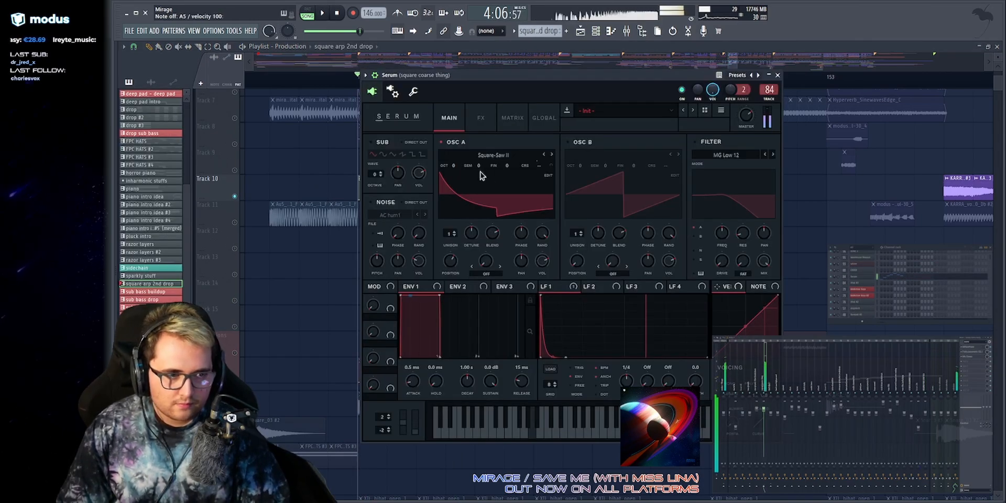
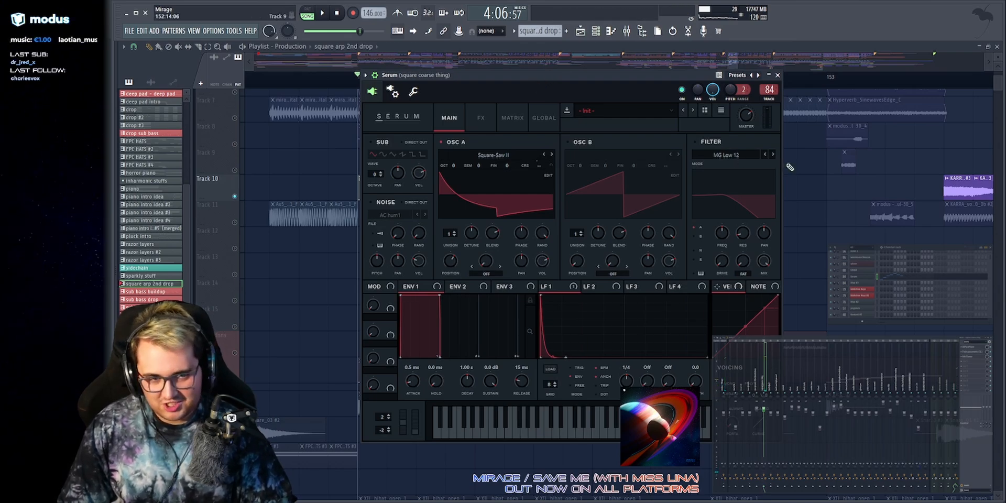
click(778, 75)
click(357, 78)
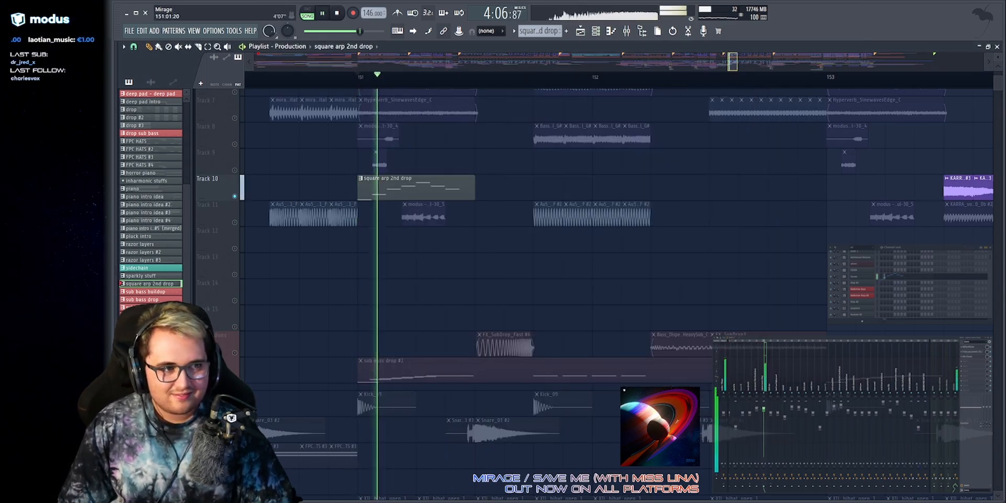
scroll(451, 157, down, 2)
key(space)
Unsolo Track 10 and play the full arrangement from bar 151.
right_click(234, 197)
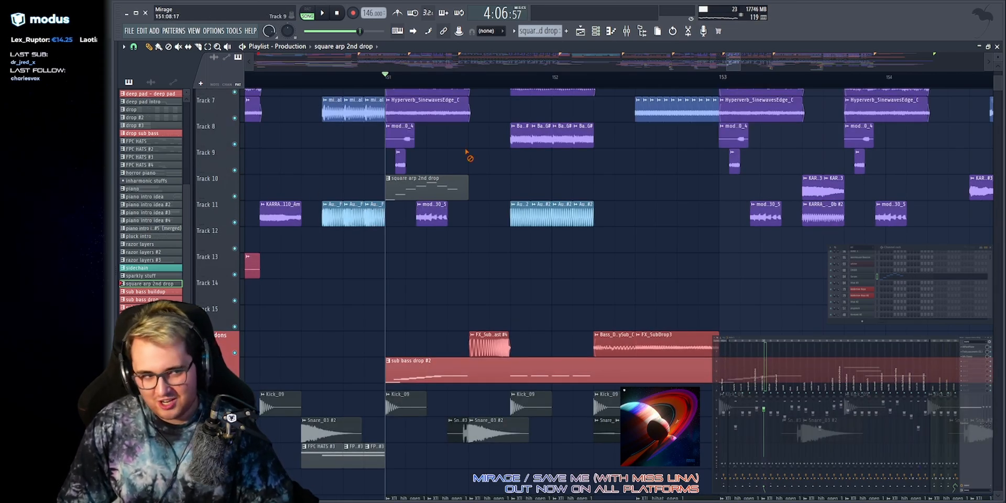
key(space)
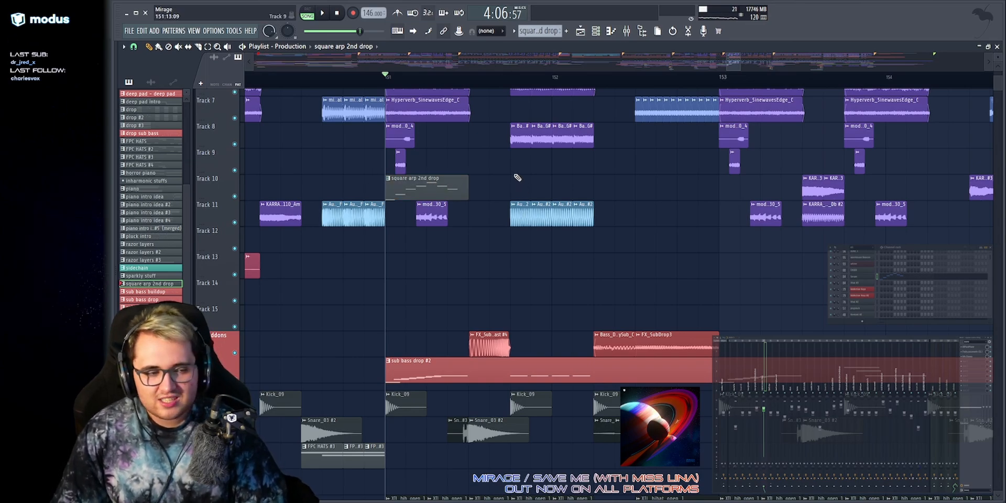
key(space)
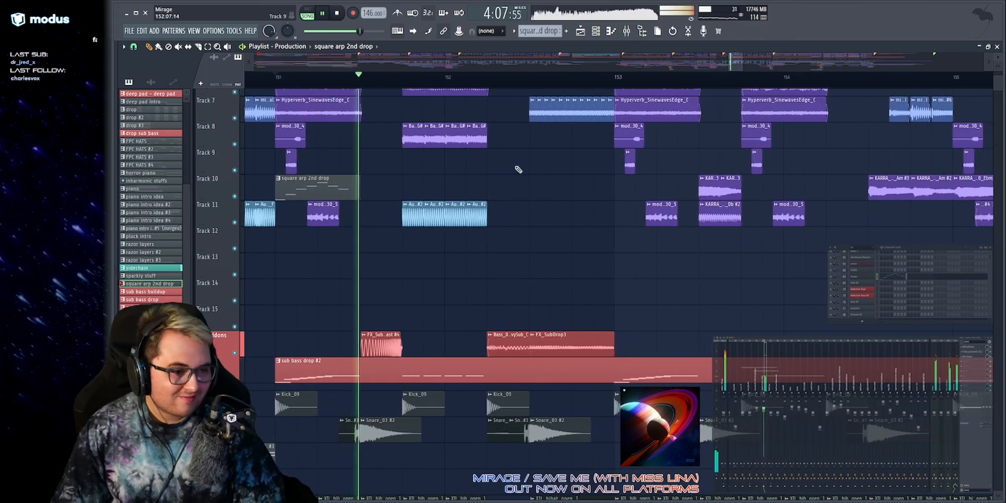
Highlight the bass stab clips on Tracks 5, 6, 8 and 11 around bar 152, clear the selection, and look them over.
scroll(512, 168, up, 3)
drag(507, 165, 406, 377)
key(space)
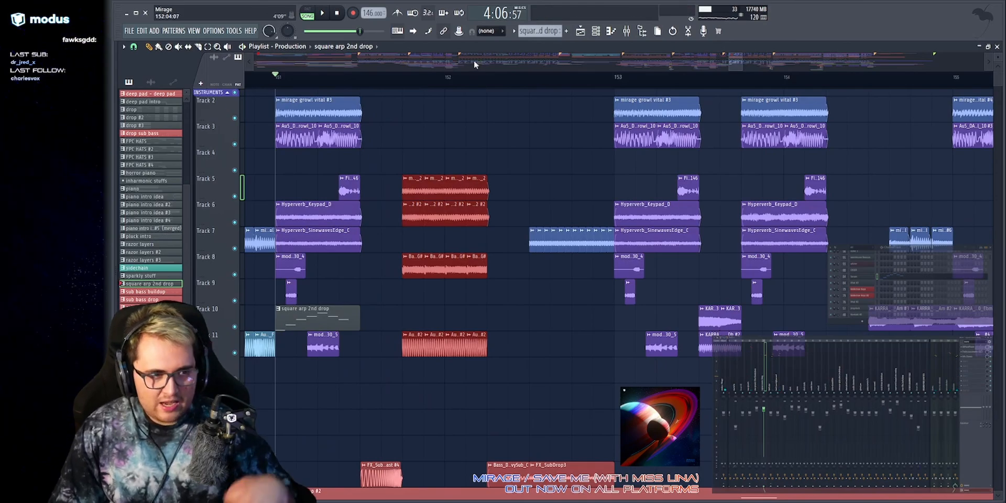
scroll(473, 112, up, 3)
ctrl+click(472, 120)
scroll(478, 60, up, 2)
scroll(514, 183, down, 3)
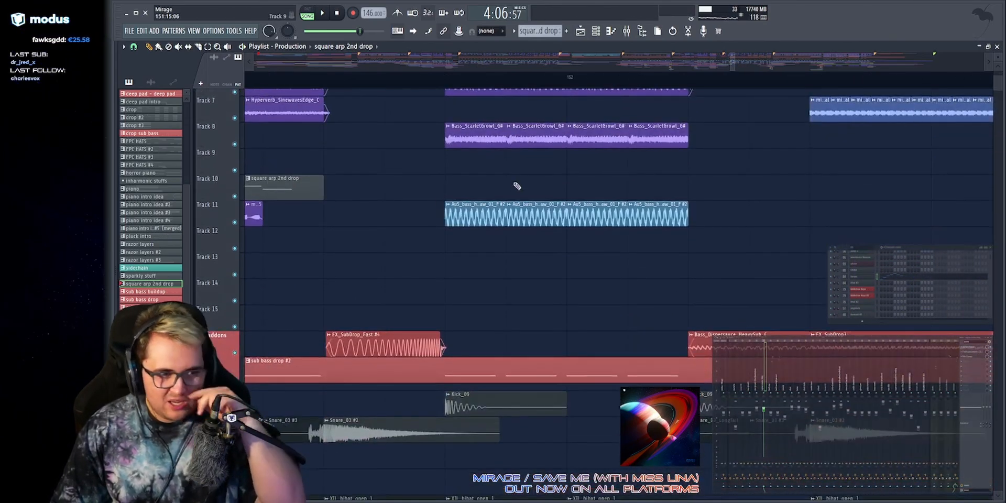
scroll(517, 185, up, 3)
Solo Track 11 and play its four bass saw clips around bar 152.
right_click(235, 327)
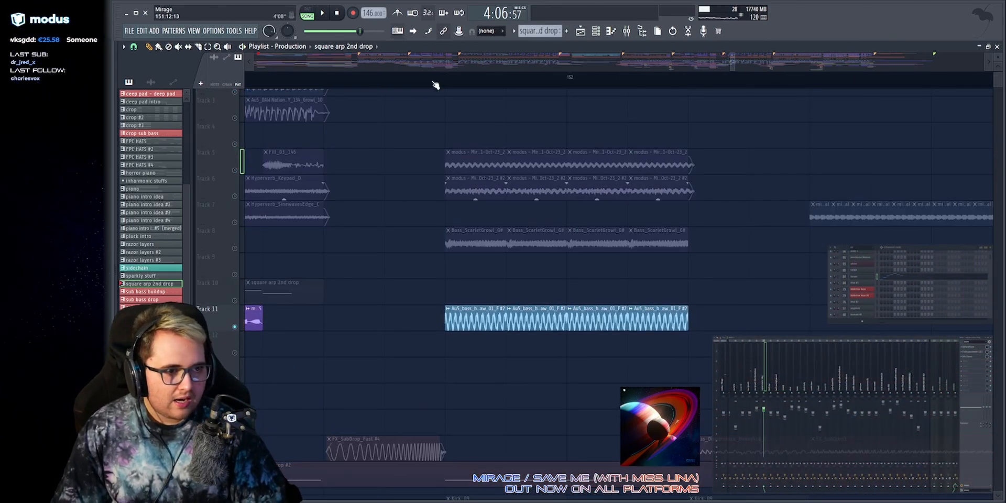
key(space)
scroll(425, 64, down, 2)
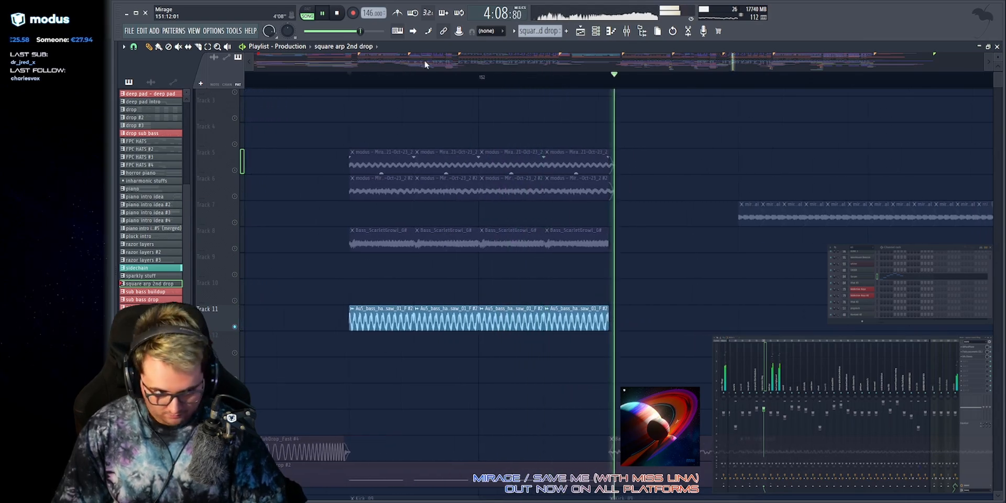
key(space)
drag(305, 317, 582, 326)
ctrl+click(580, 77)
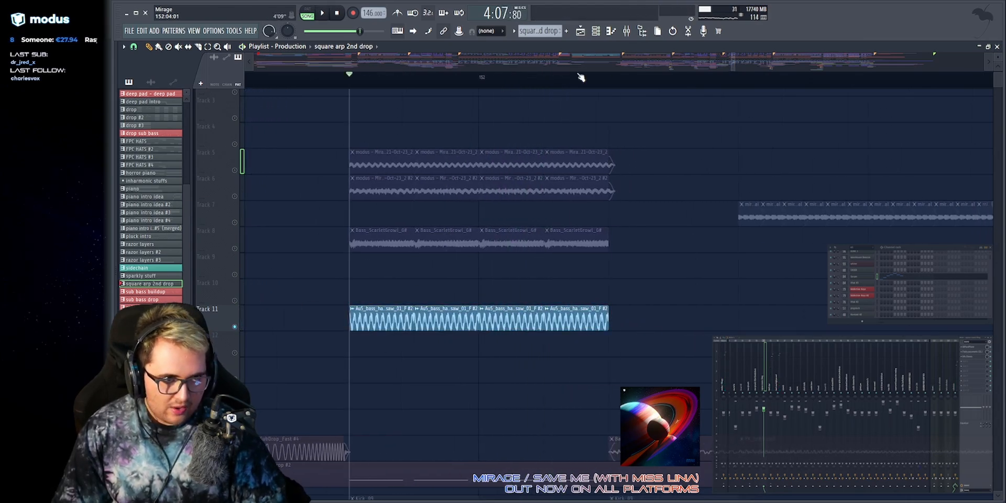
key(space)
Solo Track 8 and play its Bass_ScarletGrowl_G# clips.
right_click(236, 248)
key(space)
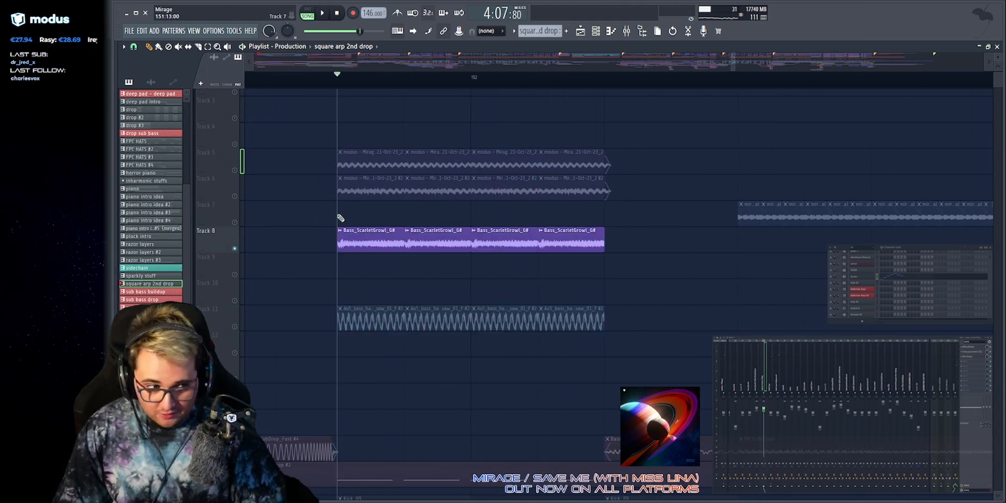
key(space)
key(space)
Open the Bass_ScarletGrowl_G# sample's settings, close them, and replay the soloed clips.
click(340, 238)
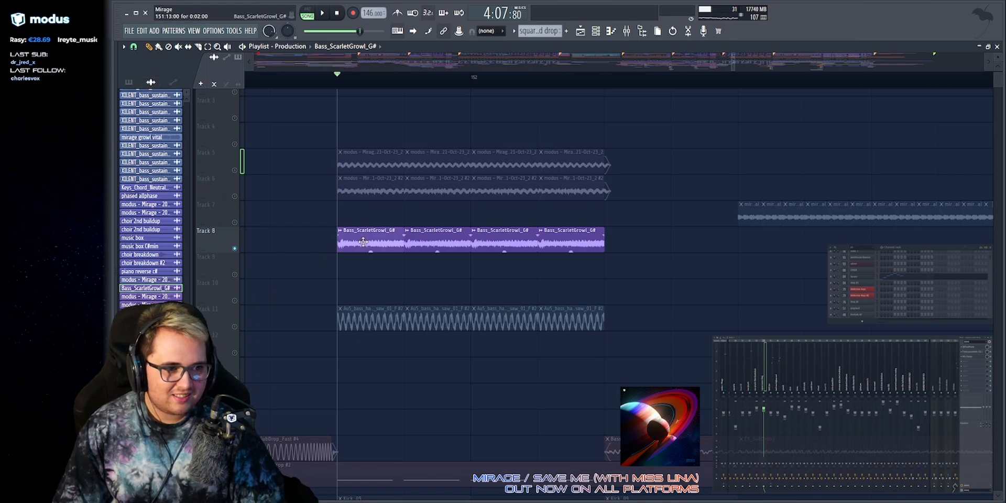
double_click(363, 242)
key(Escape)
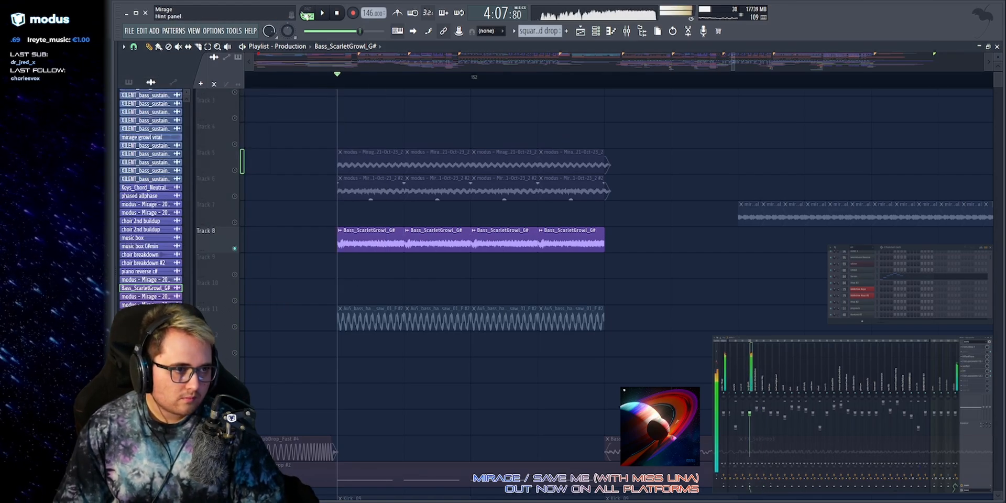
key(space)
scroll(305, 163, up, 1)
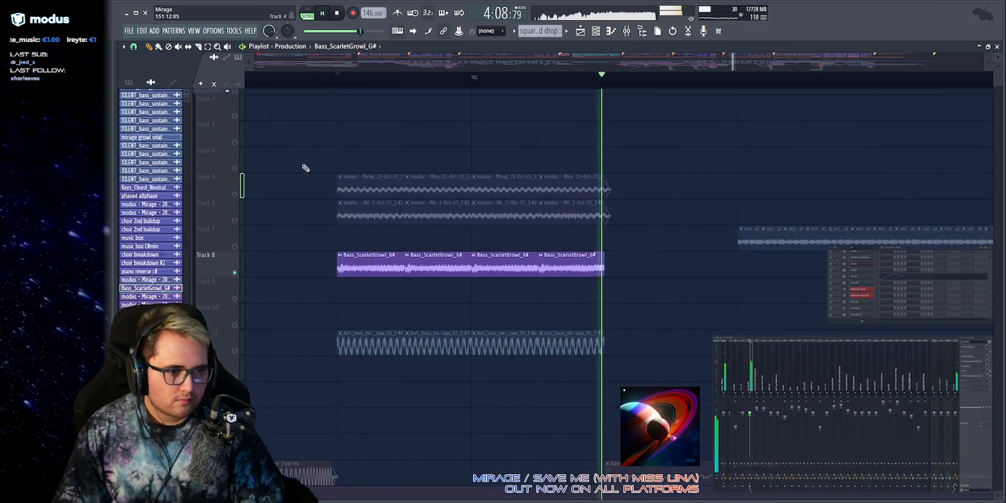
key(space)
Solo Track 6 and play its modus - Mirage bass clips around bar 152.
click(236, 223)
scroll(506, 58, up, 1)
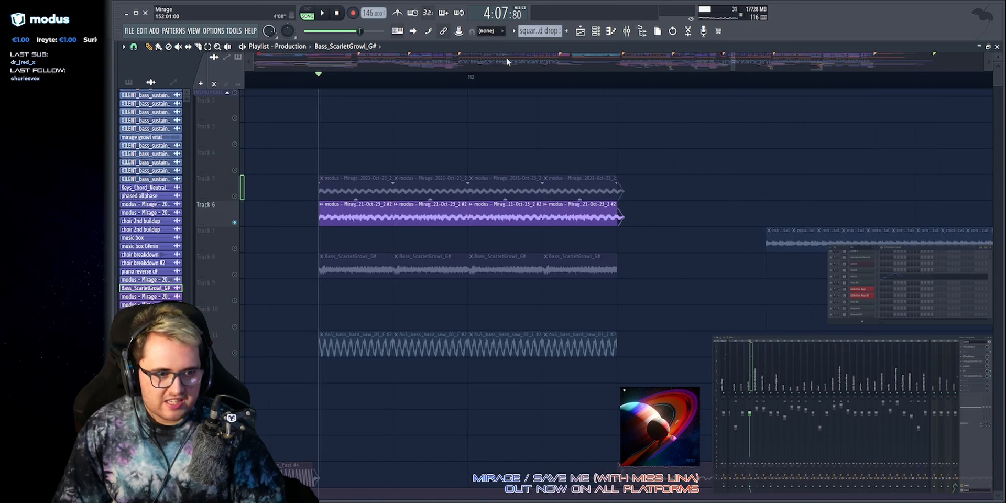
drag(313, 149, 654, 210)
right_click(655, 208)
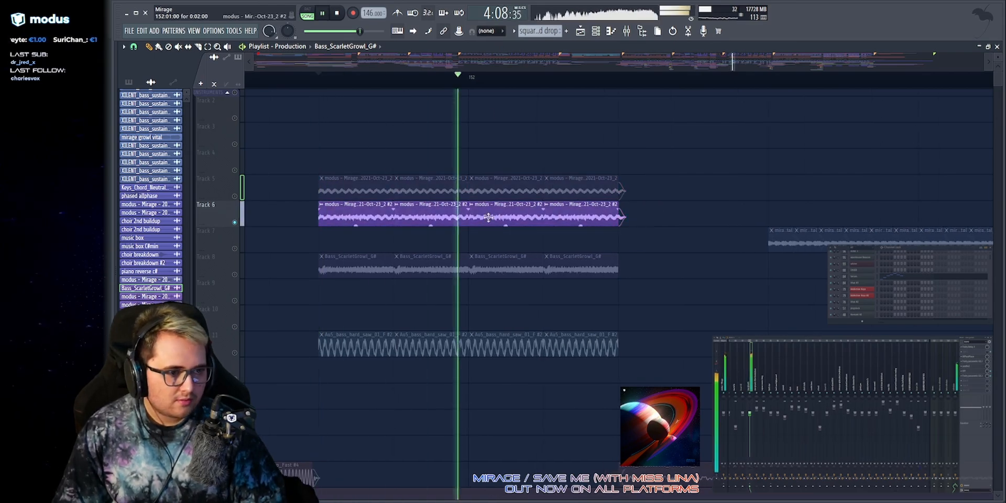
click(235, 195)
click(234, 220)
key(space)
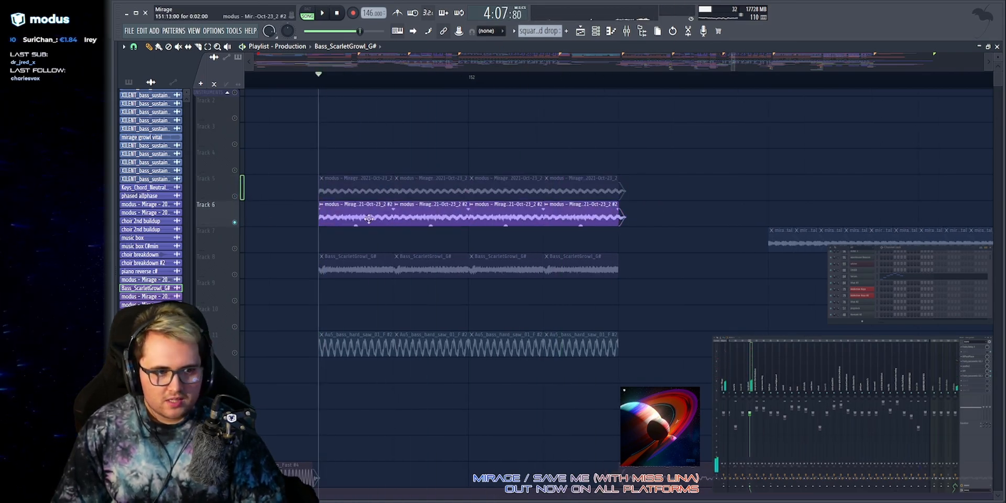
Open the Vital synth of the square coarse thing channel, set the playhead to bar 152, and play test notes.
click(865, 283)
key(t)
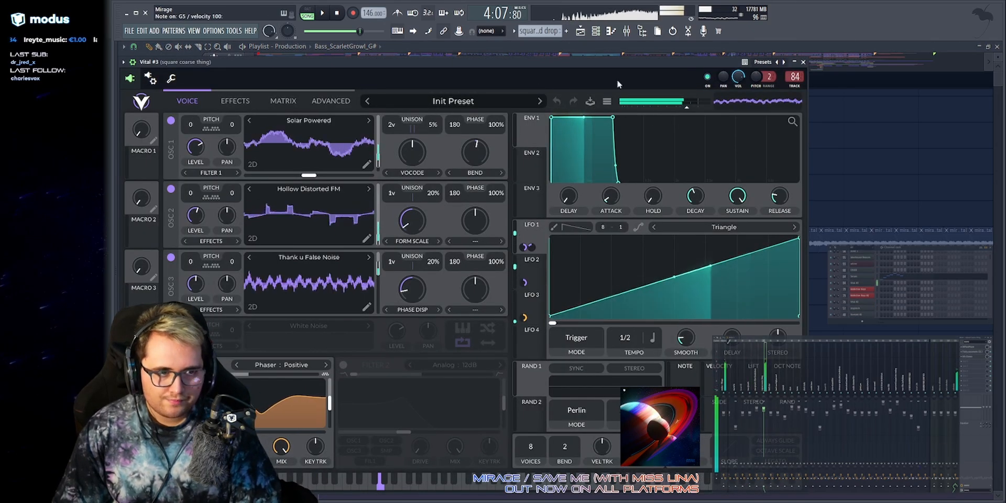
right_click(903, 128)
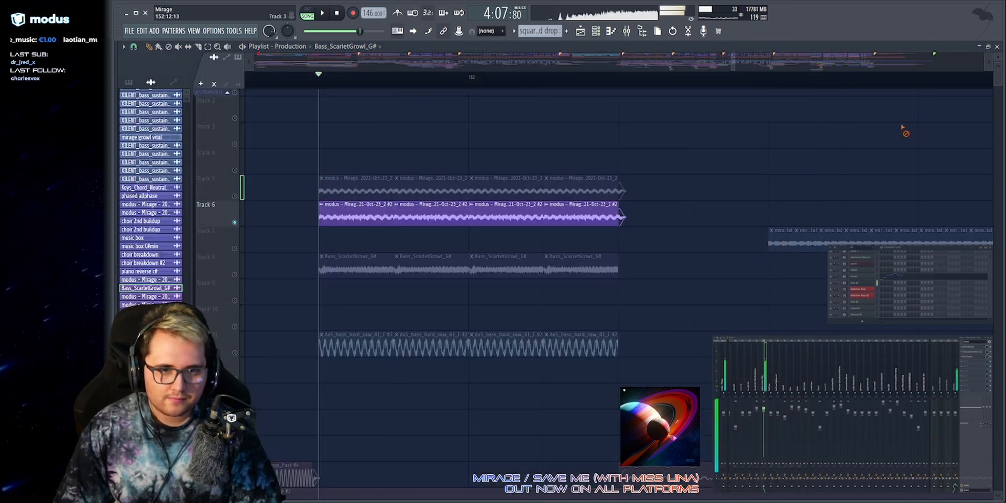
click(469, 77)
click(867, 284)
key(t)
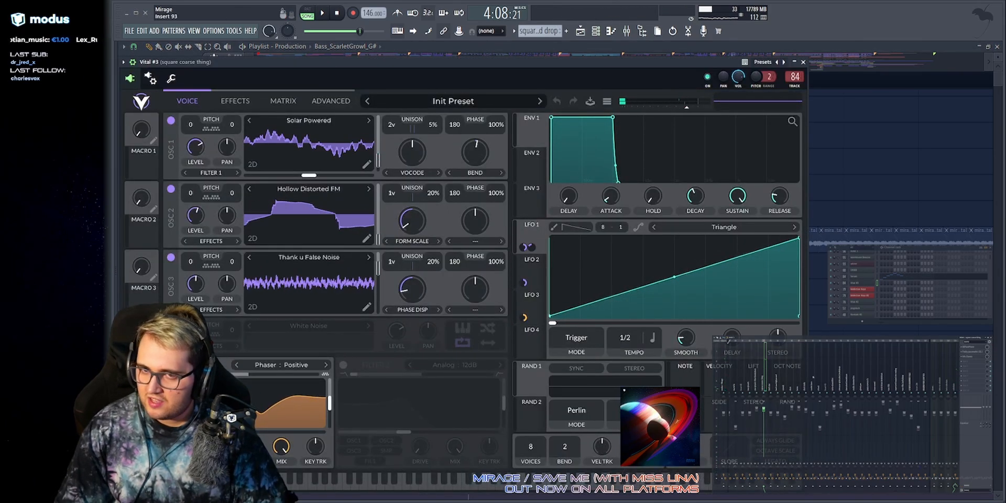
key(h)
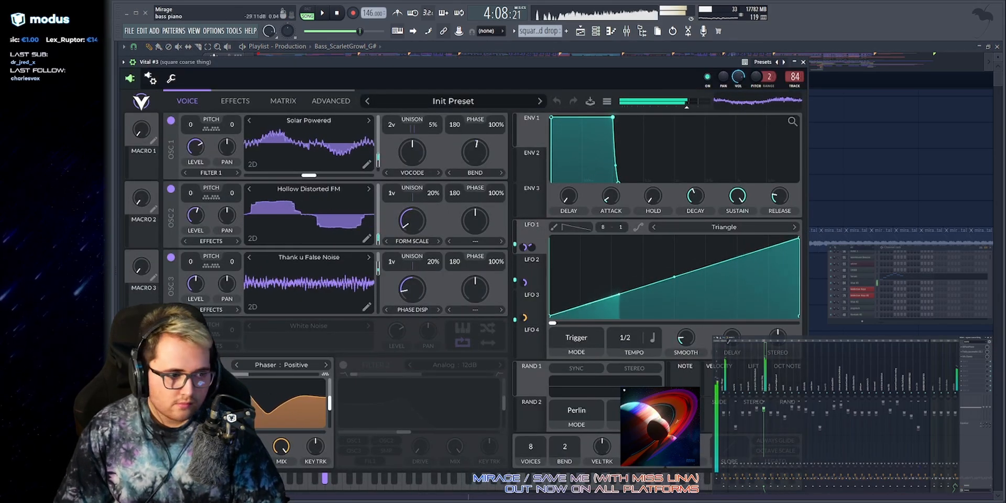
key(alt+F8)
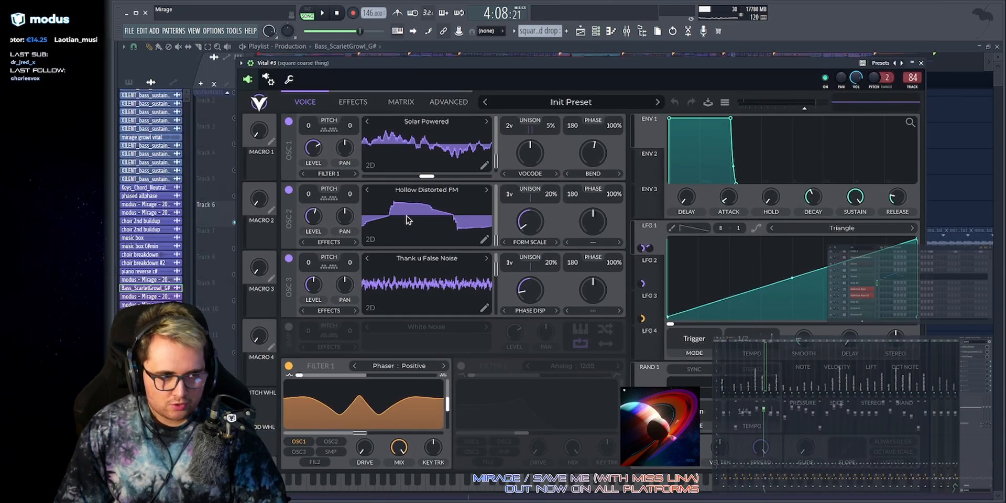
Switch off oscillators 3 and 2 in Vital and play notes to hear the Solar Powered oscillator alone.
click(288, 258)
click(289, 189)
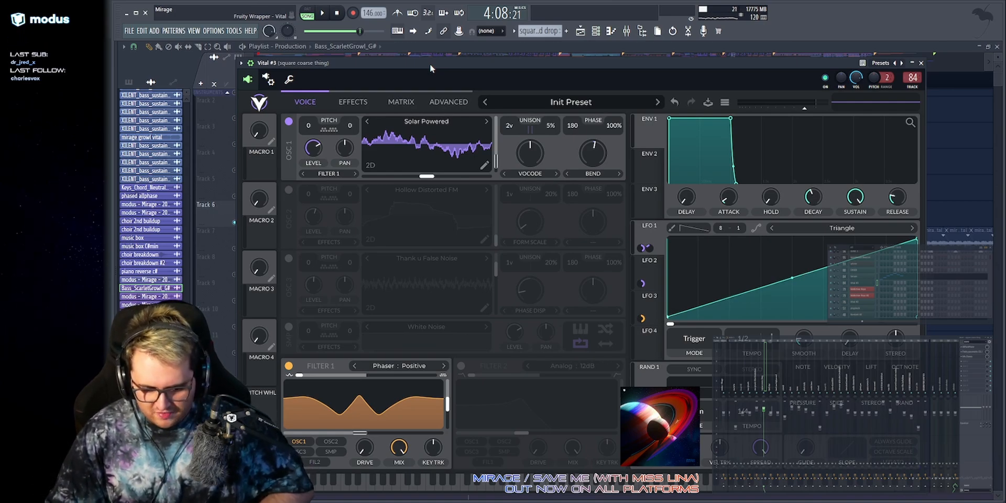
key(b)
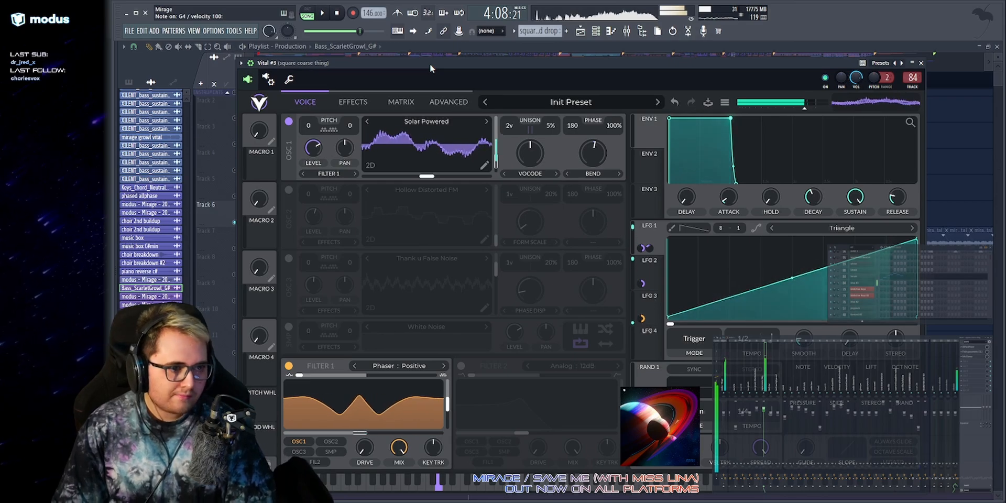
key(h)
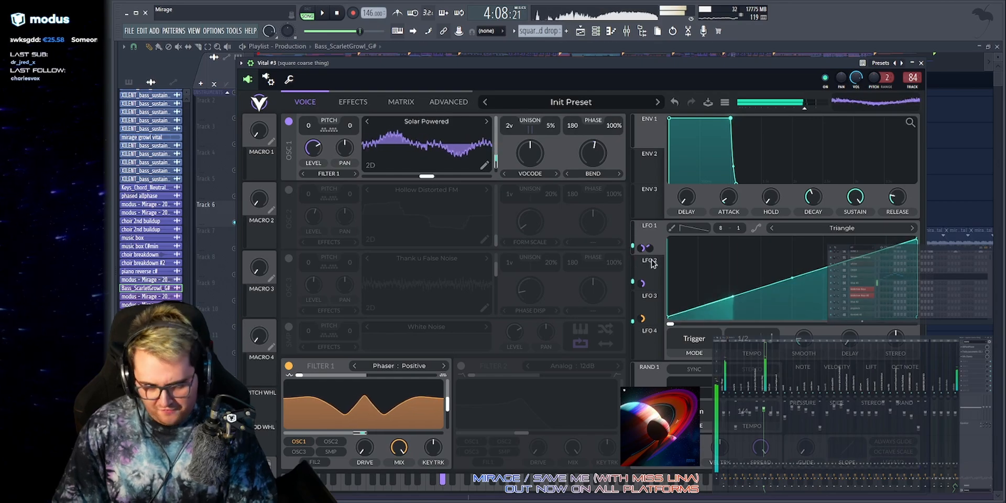
Show the LFO 3, LFO 2 and LFO 1 shapes in turn and glance at the effects page while a note sounds.
click(650, 296)
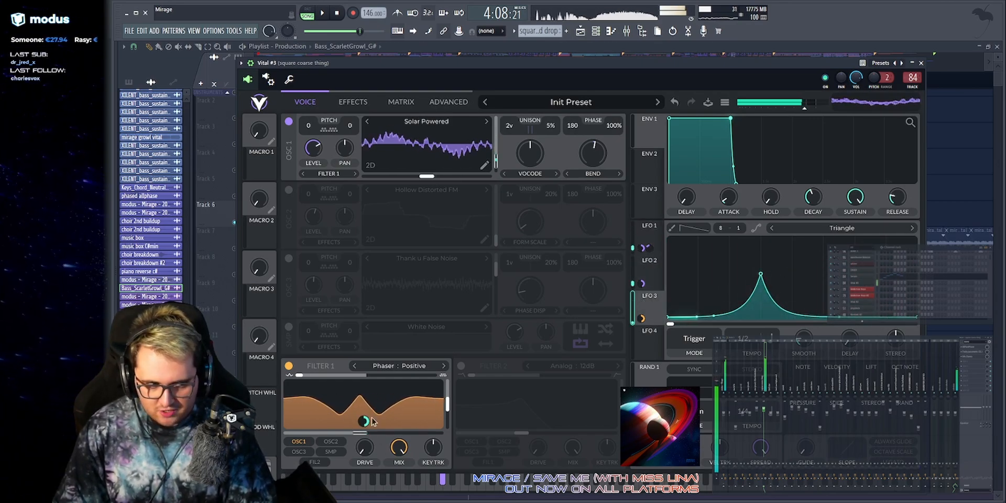
click(651, 271)
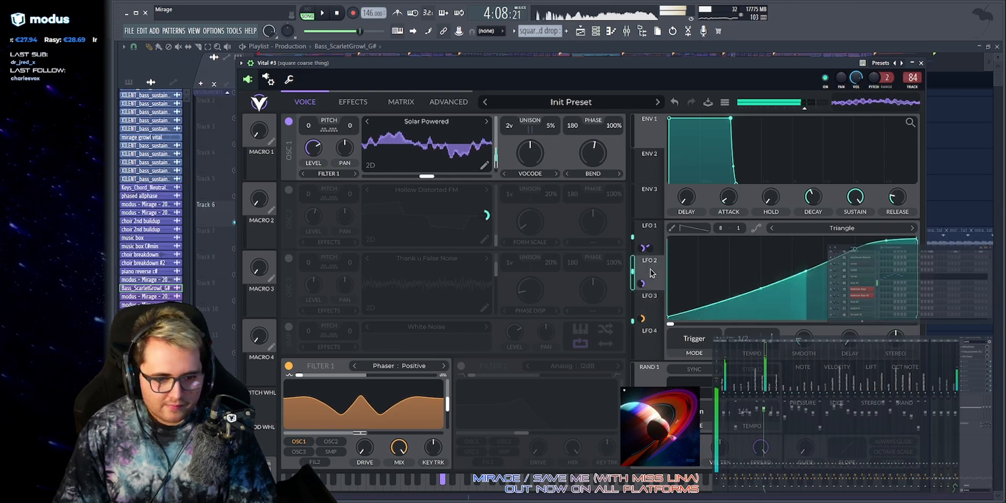
click(659, 239)
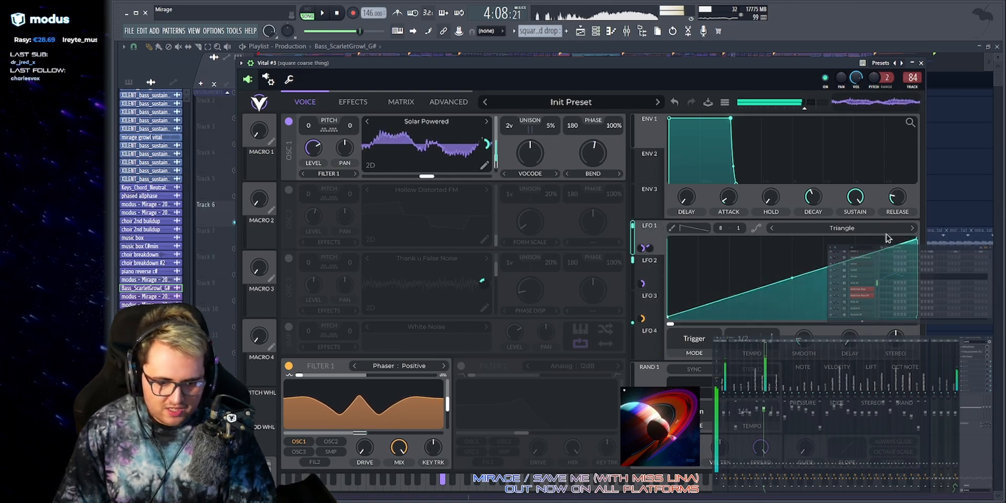
drag(513, 61, 466, 45)
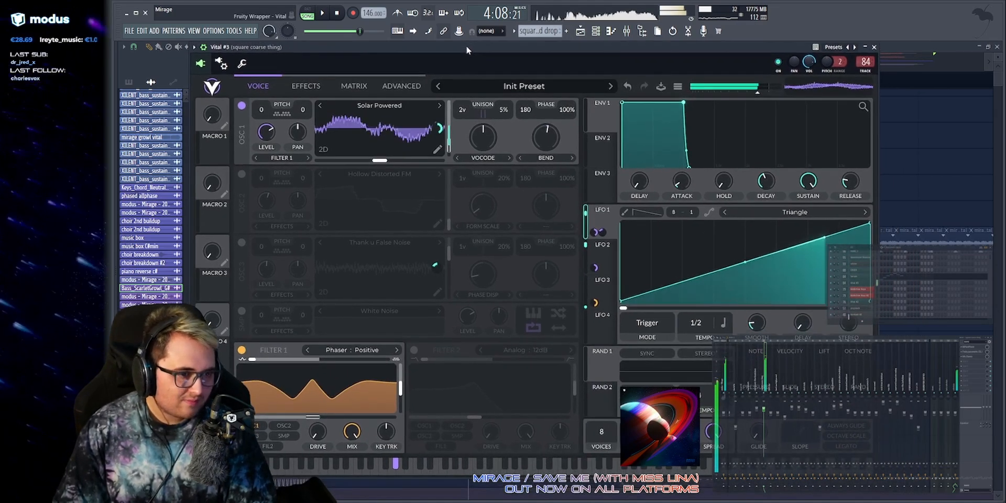
click(298, 86)
click(259, 89)
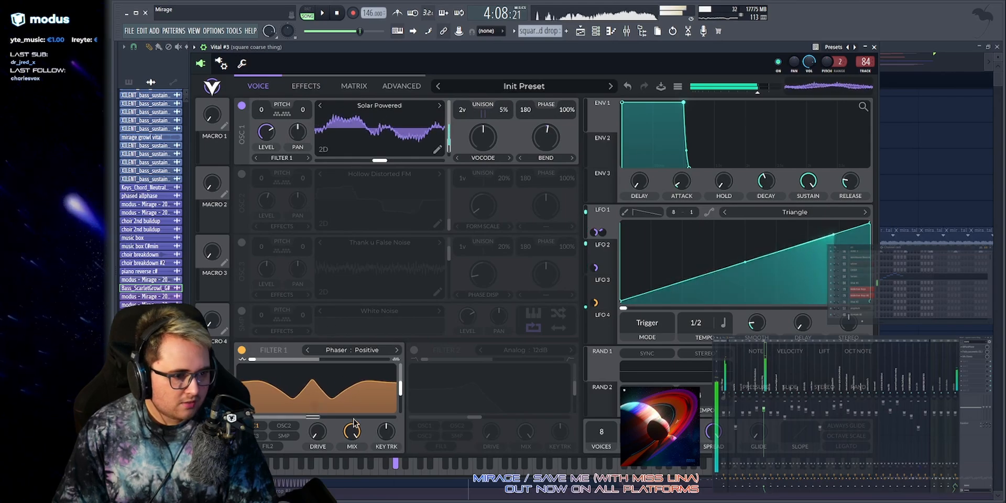
Swap oscillator 1 for oscillator 2 to hear the Hollow Distorted FM wavetable alone.
click(242, 174)
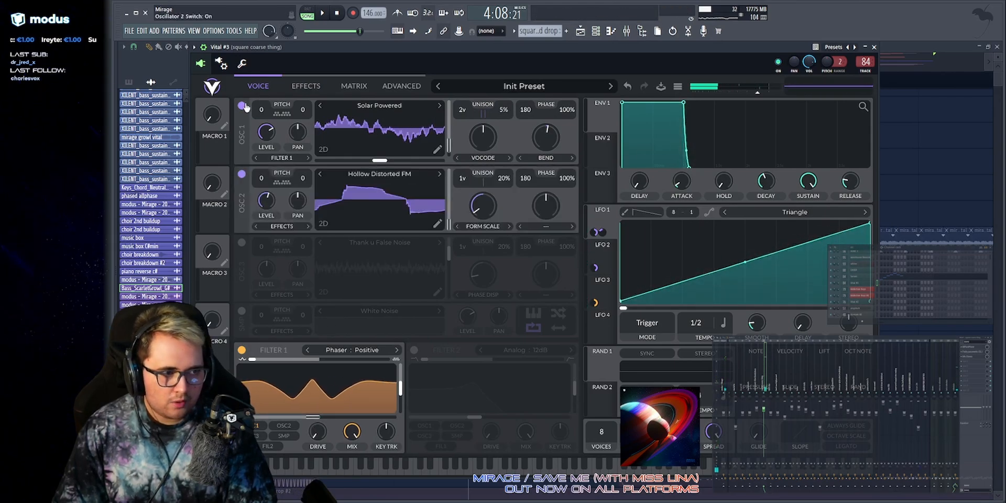
click(241, 105)
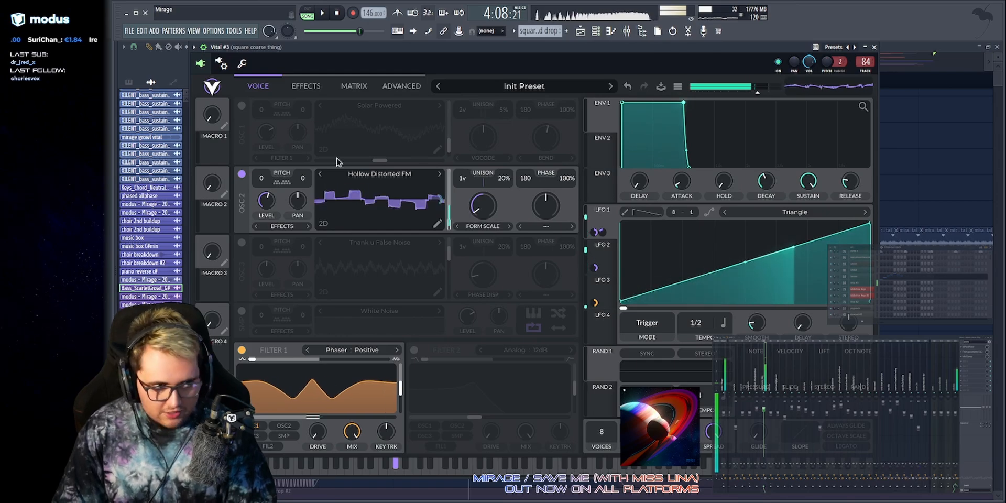
drag(420, 47, 445, 47)
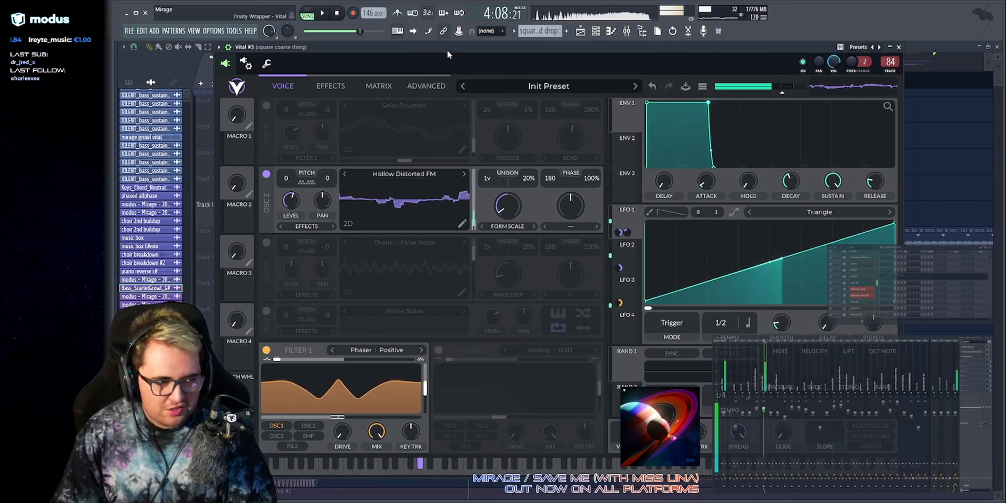
Audition the Thank u False Noise oscillator alone, and switch oscillators 2 and 1 back on.
click(267, 175)
click(267, 242)
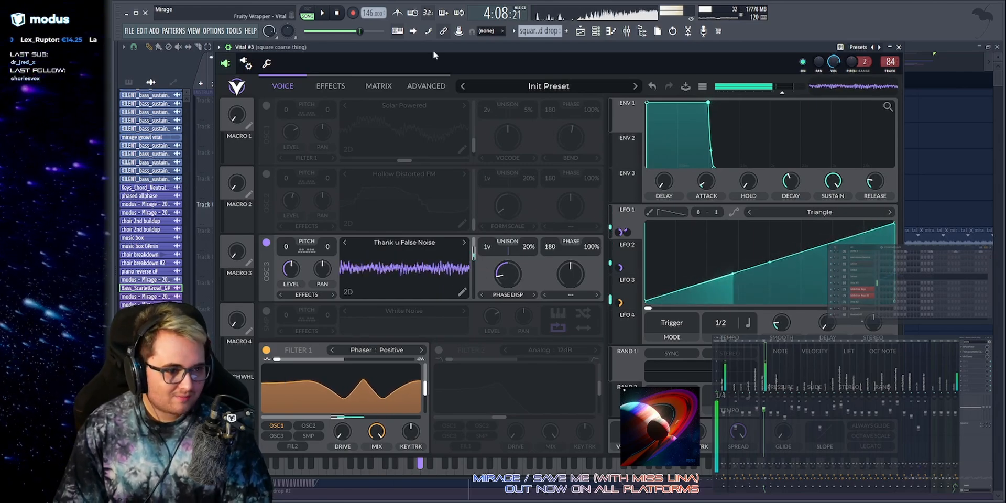
click(267, 174)
click(266, 105)
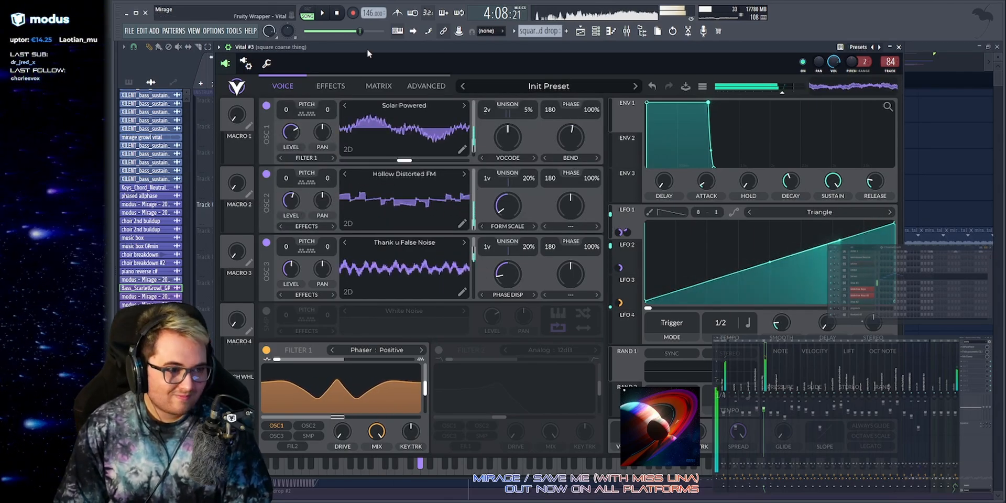
Switch off the compressor among Vital's effects and return to the voice page.
click(331, 86)
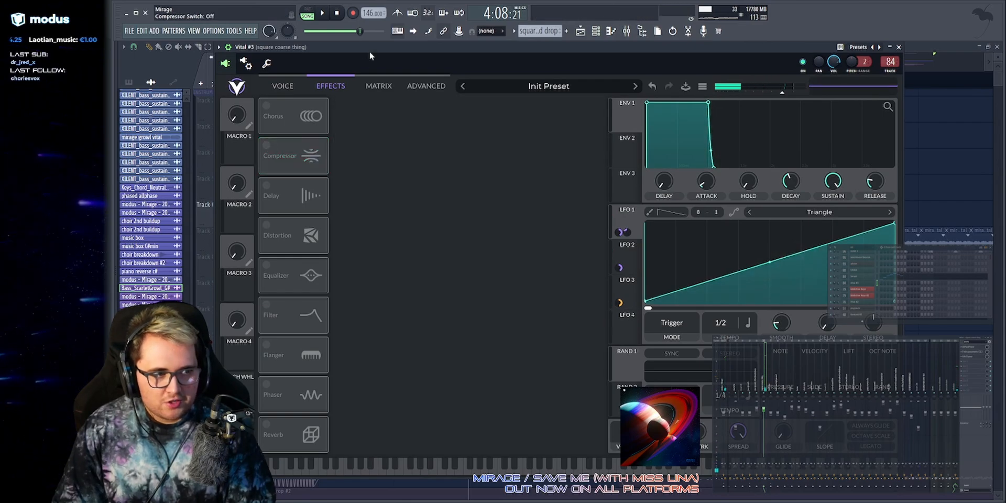
click(266, 146)
click(278, 87)
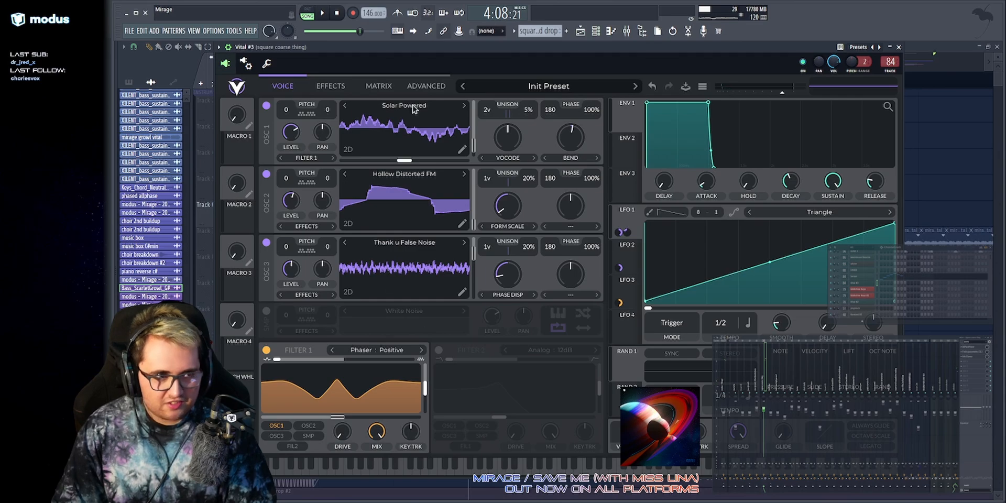
Mute oscillators 3 and 2 to compare with oscillator 1 alone, re-enable both, and close Vital.
click(266, 242)
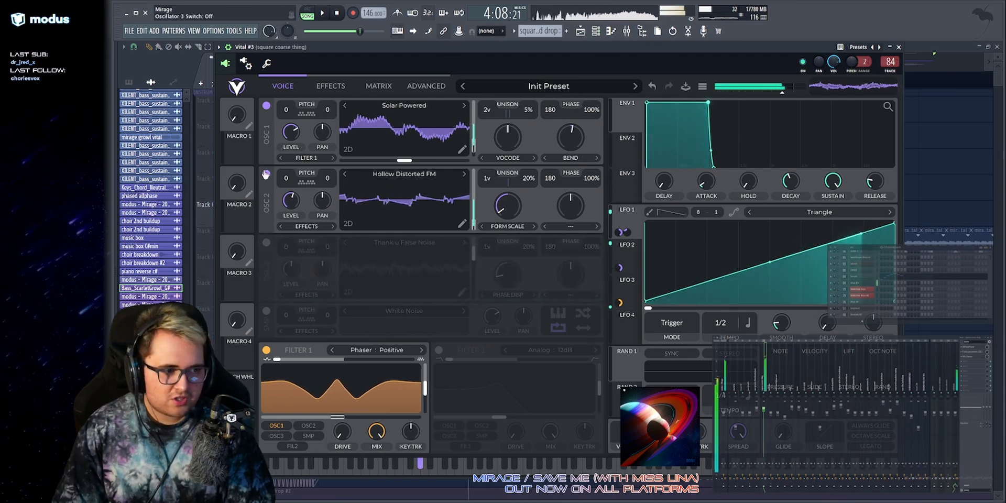
click(266, 174)
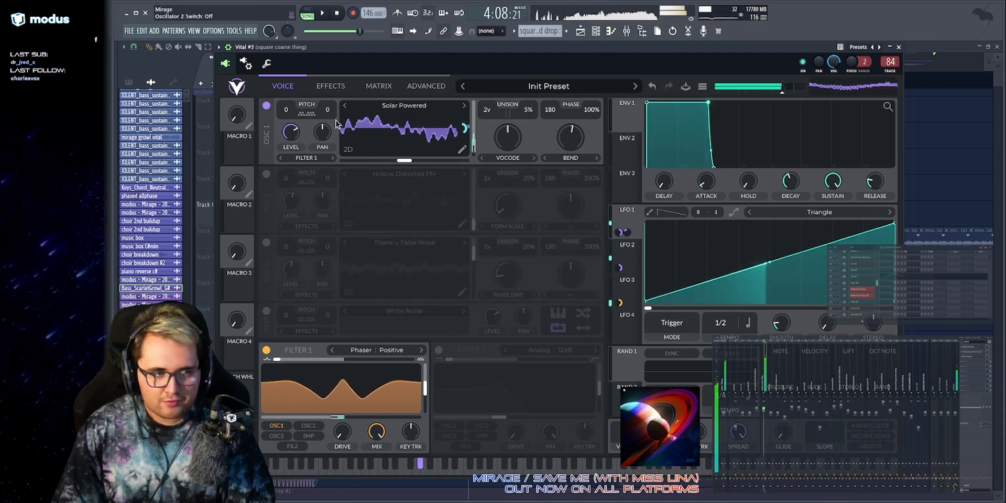
click(266, 175)
click(267, 242)
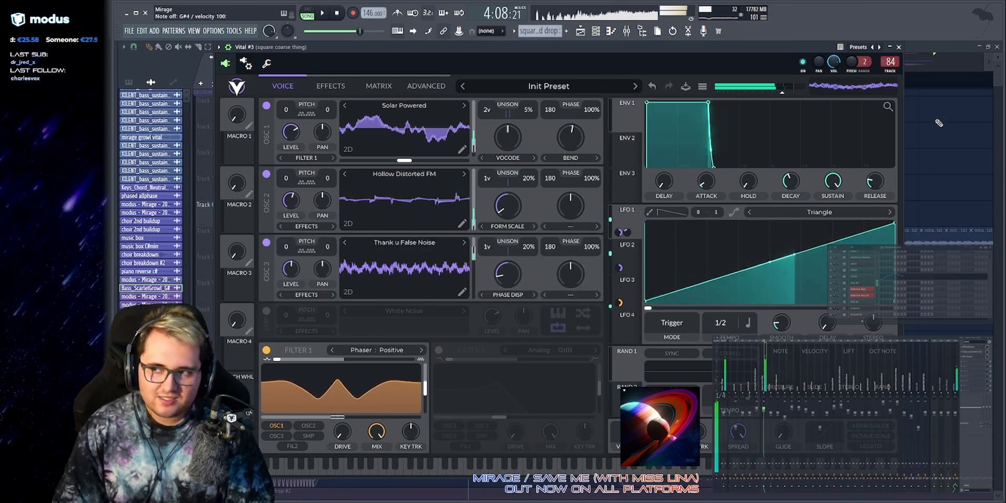
key(Escape)
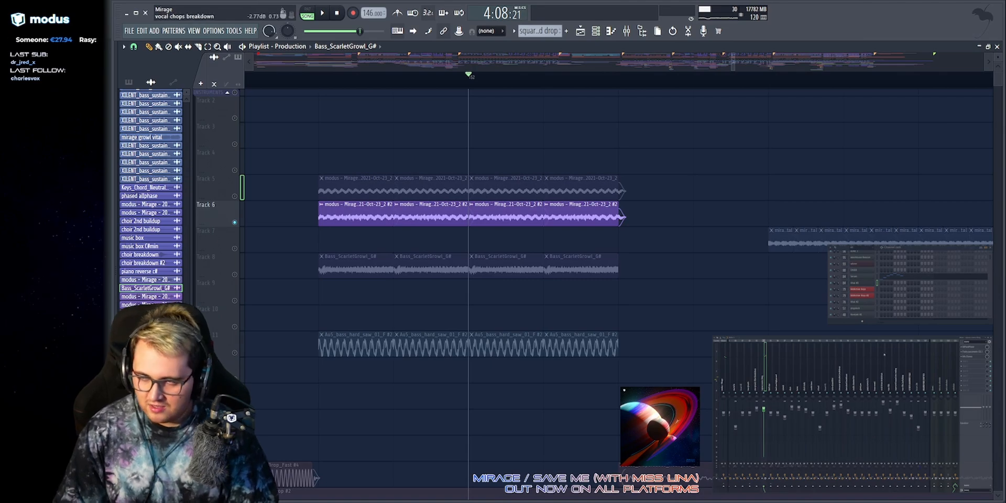
Inspect the AllPassPhase and Fruity parametric EQ 2 effects on the square coarse thing mixer track, and close them.
click(976, 347)
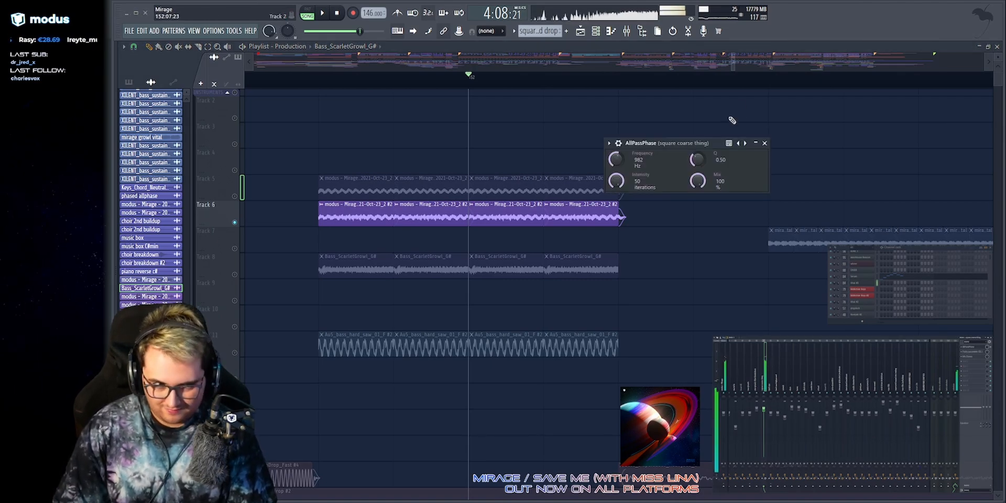
drag(617, 146, 636, 137)
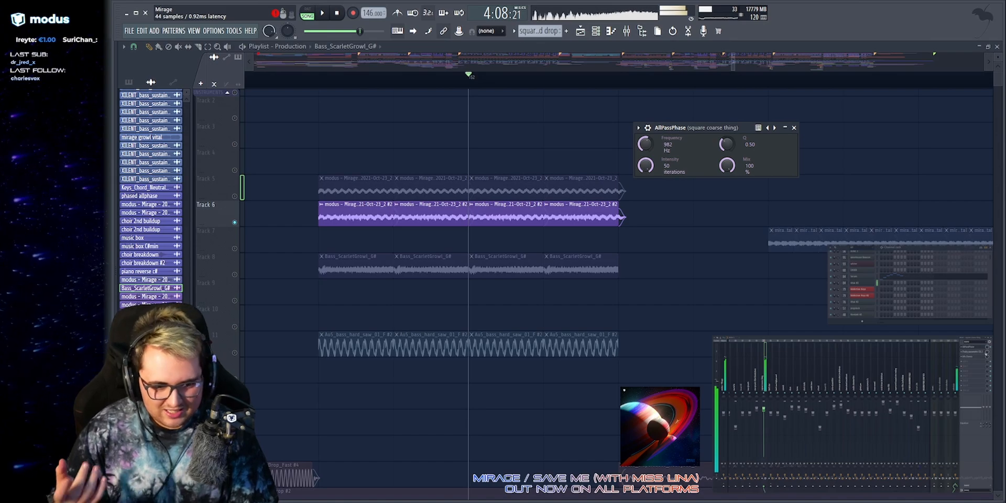
click(983, 352)
drag(834, 149, 790, 145)
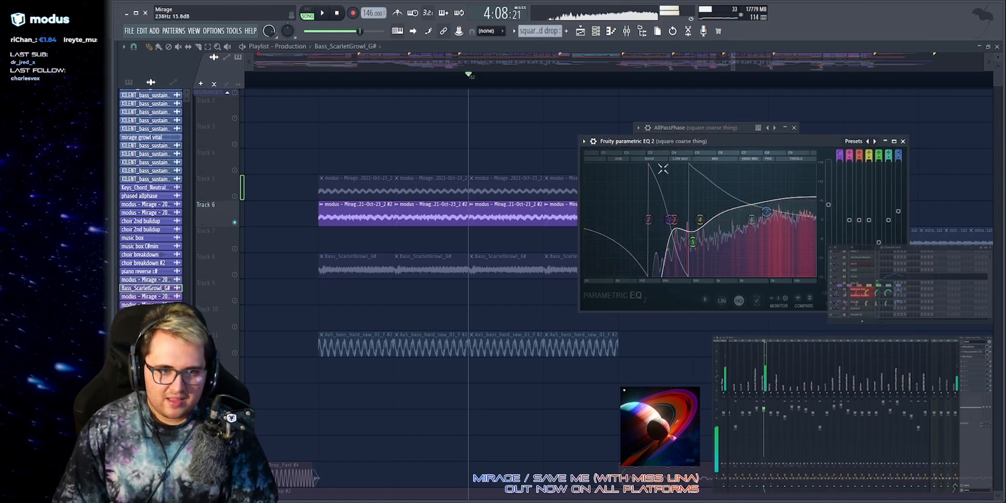
right_click(538, 142)
Replay the soloed Track 6 clips from their start before bar 152.
key(space)
click(318, 77)
scroll(408, 166, down, 3)
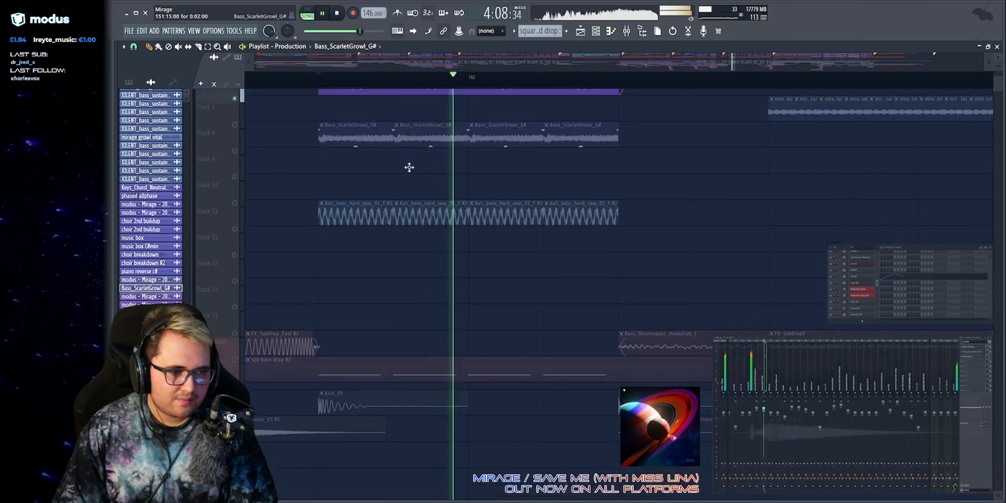
key(space)
Solo the sub track and play it, and return the solo to Track 6 and replay its clips.
scroll(411, 164, up, 3)
scroll(461, 167, down, 6)
click(235, 198)
scroll(400, 192, up, 6)
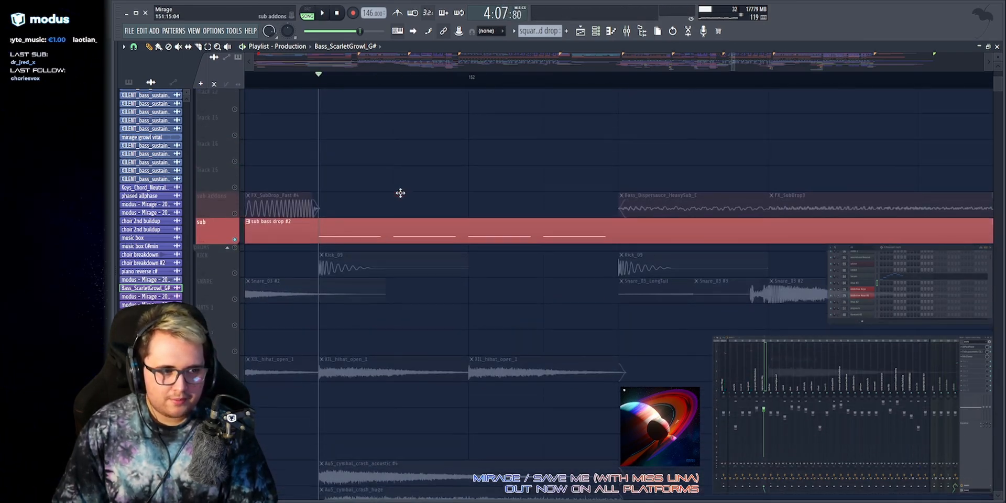
key(space)
key(space)
click(235, 222)
key(space)
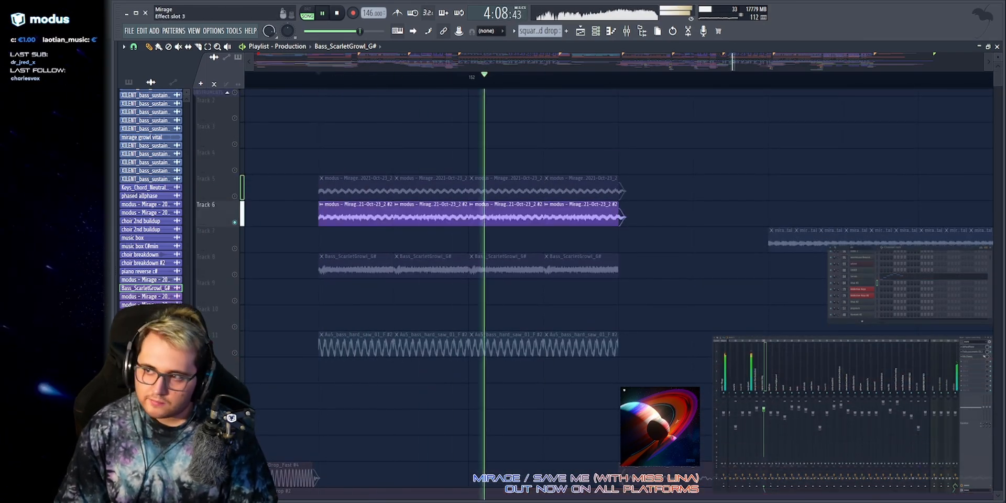
Open the kHs Chorus effect on the square coarse thing mixer track during playback, and close it.
click(979, 358)
key(space)
key(space)
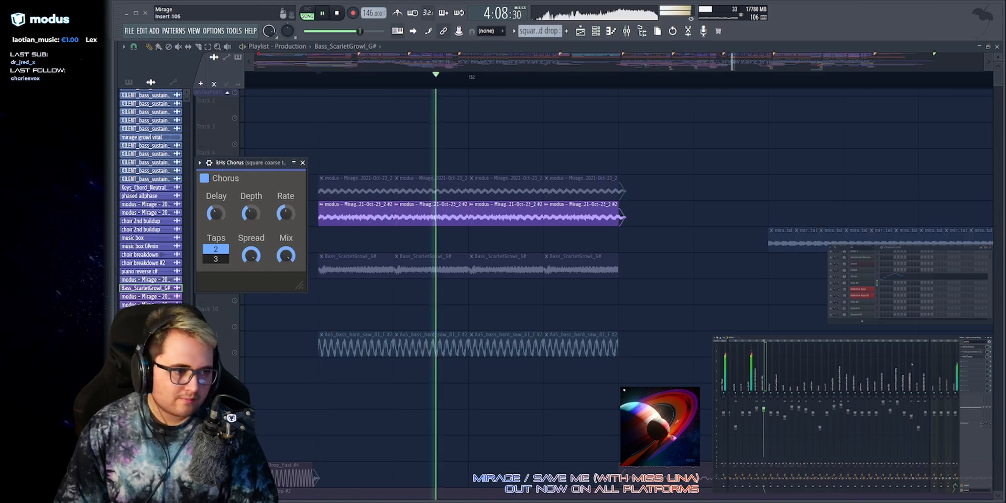
click(302, 162)
key(space)
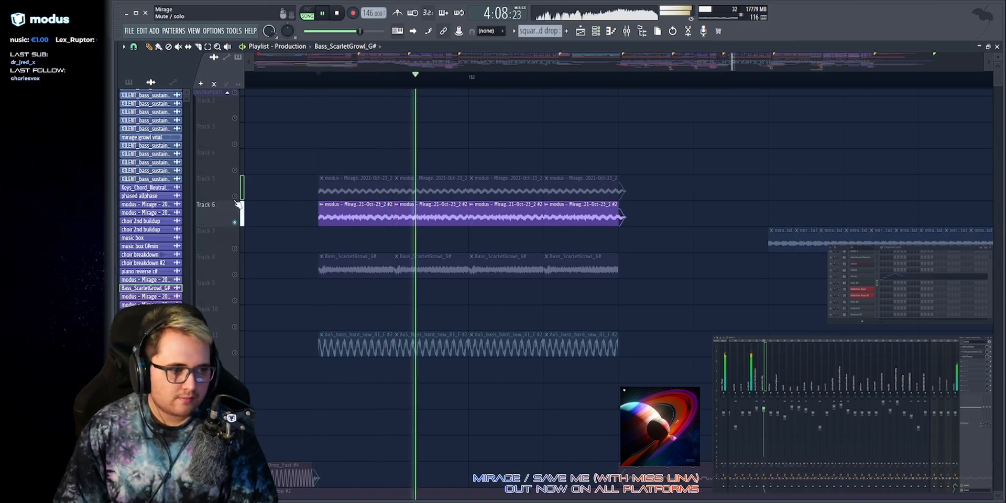
Unmute Track 5 and Track 8 alongside Track 6 and play the layered bass clips from their start.
key(space)
click(235, 196)
key(space)
key(space)
click(235, 275)
key(space)
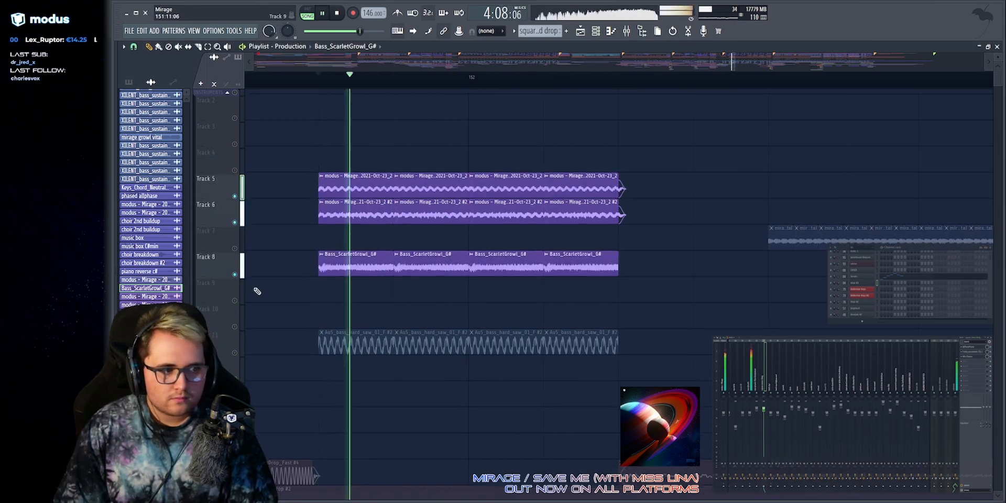
Add Track 11's bass saw clips to the unmuted layers and play the combined bass sound.
scroll(256, 290, down, 5)
key(space)
click(236, 222)
key(space)
key(space)
Solo Track 11, release the solo so all tracks are audible, and play the full mix through bar 152.
right_click(235, 222)
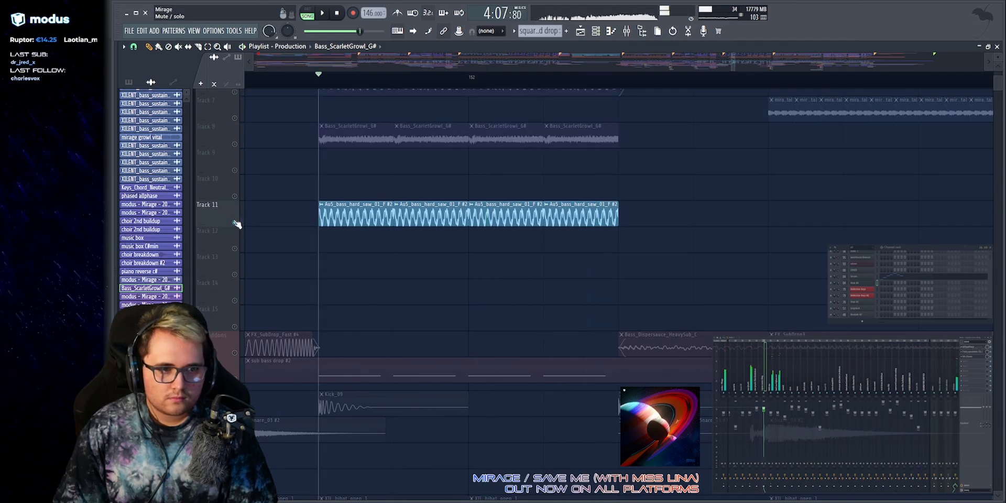
right_click(234, 222)
key(space)
scroll(353, 77, down, 3)
scroll(460, 191, up, 5)
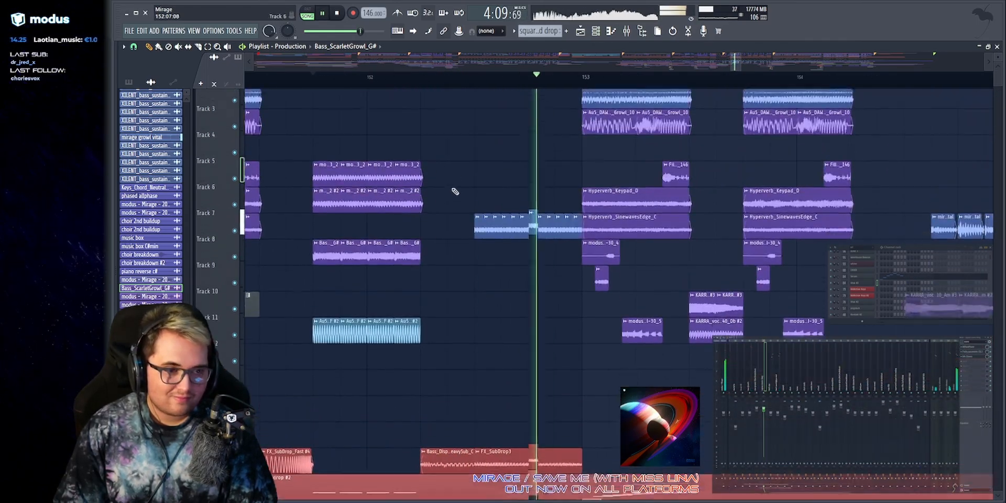
Follow the 2nd drop's playback, highlight the clips from bar 155 to bar 160, and clear the selection.
scroll(466, 78, down, 2)
scroll(467, 77, down, 4)
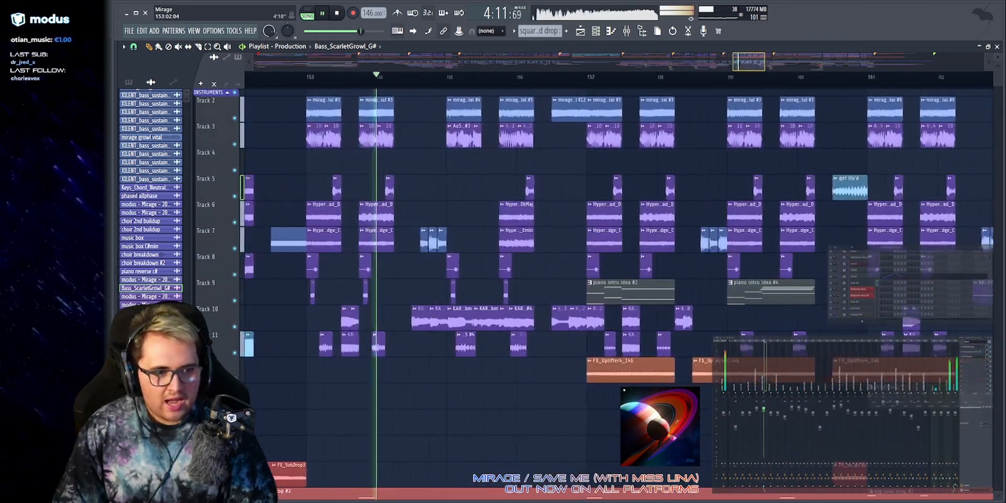
drag(422, 96, 730, 433)
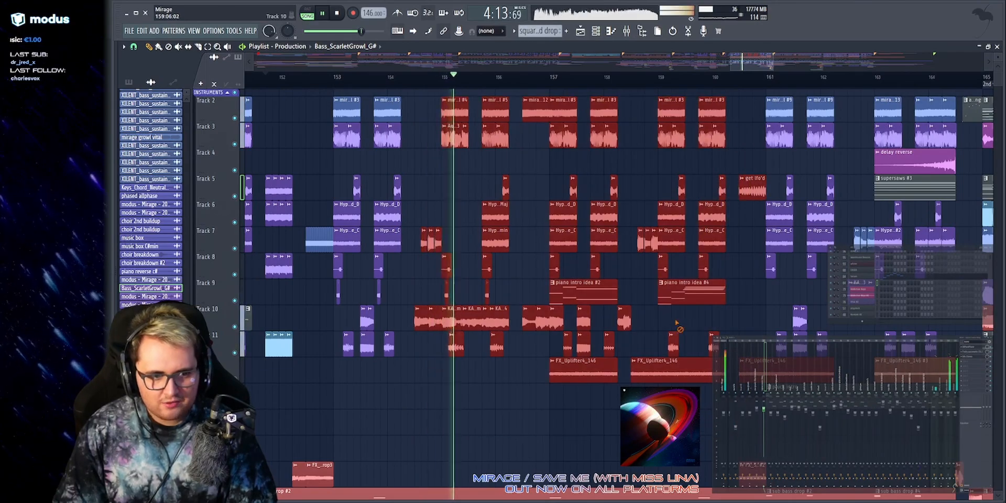
click(675, 311)
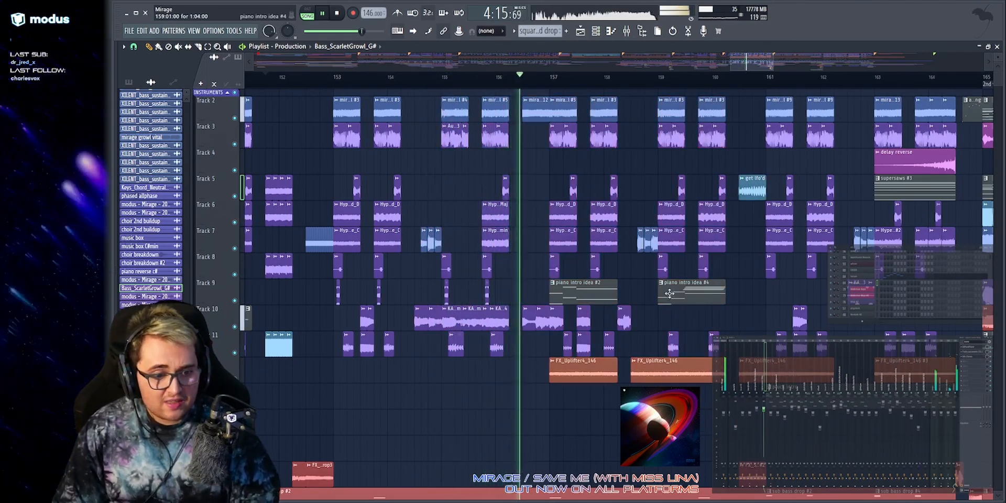
Open the sample browser beside the playlist, close it, and follow the playback past bar 161.
key(alt+F8)
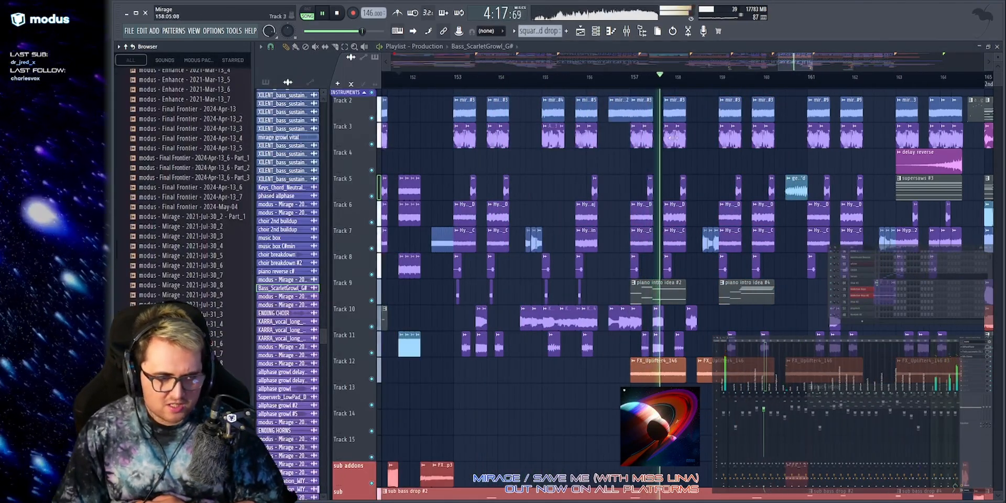
click(126, 47)
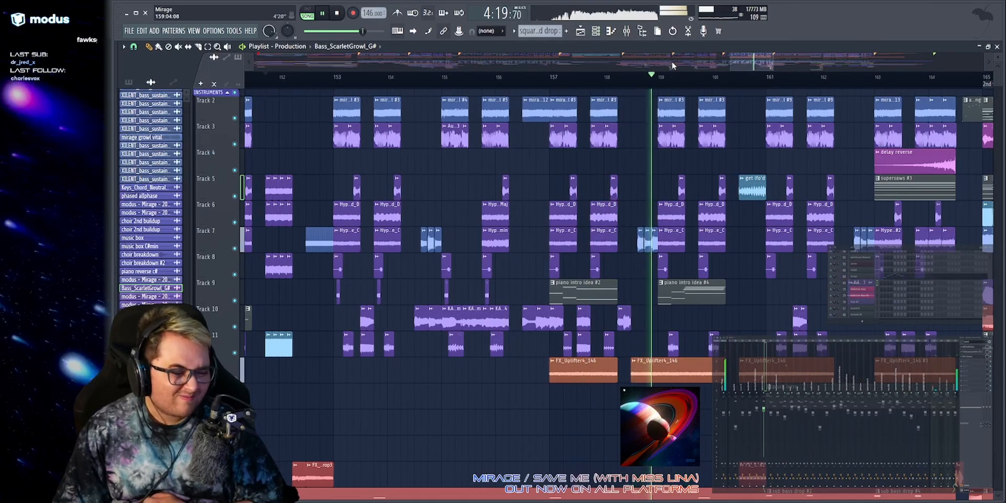
scroll(671, 61, up, 1)
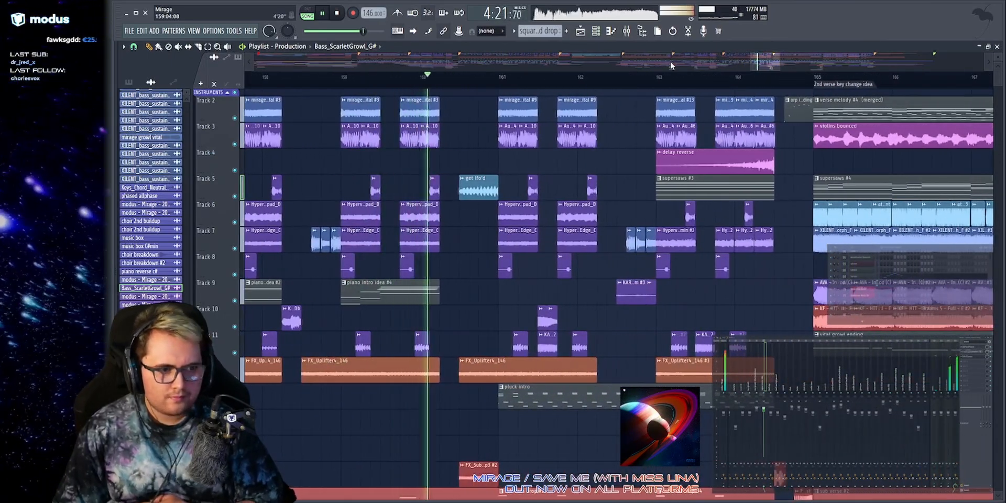
scroll(671, 61, up, 2)
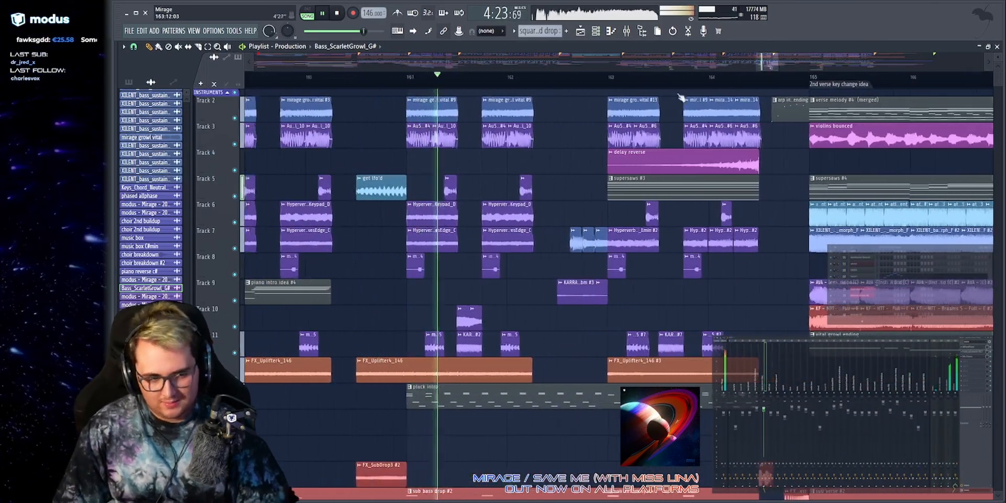
Select the pluck intro clip, solo Track 13 to play it from bar 161, and release the solo.
scroll(576, 199, down, 5)
drag(372, 271, 897, 253)
click(899, 257)
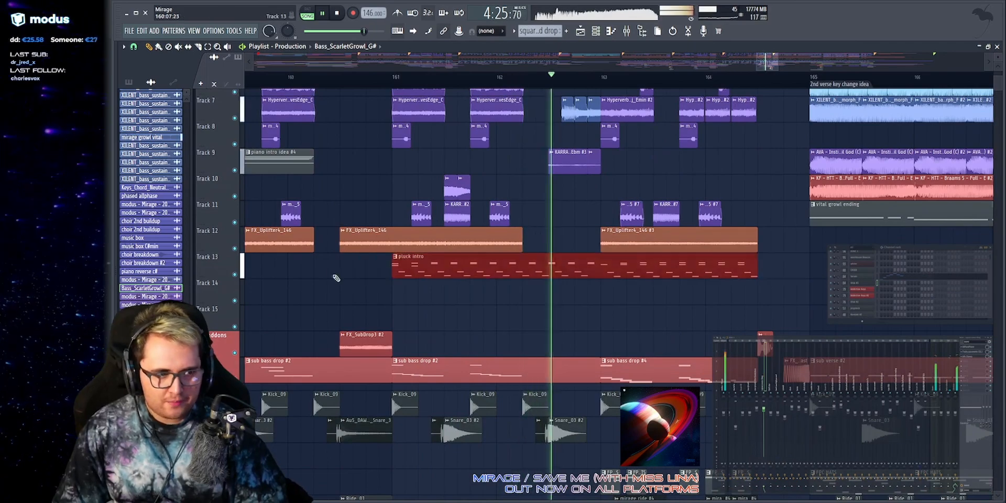
right_click(235, 274)
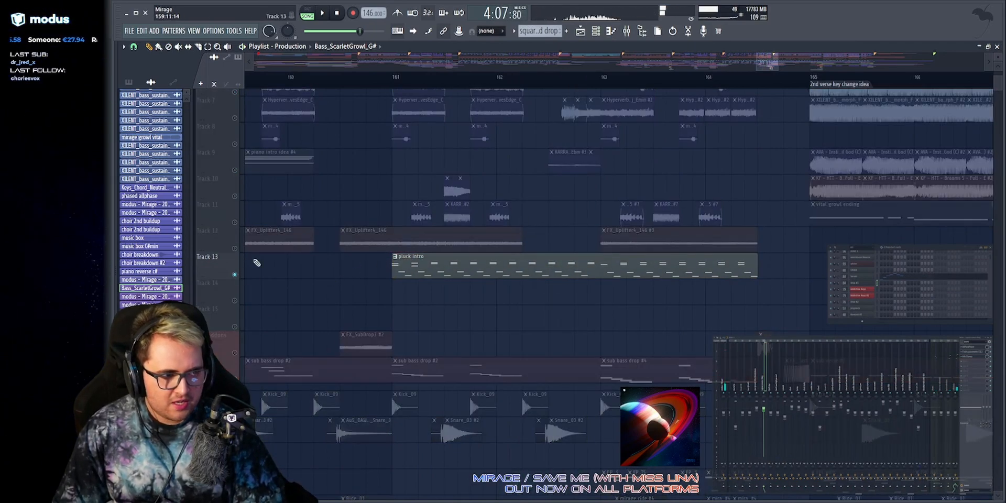
click(381, 81)
key(space)
click(307, 272)
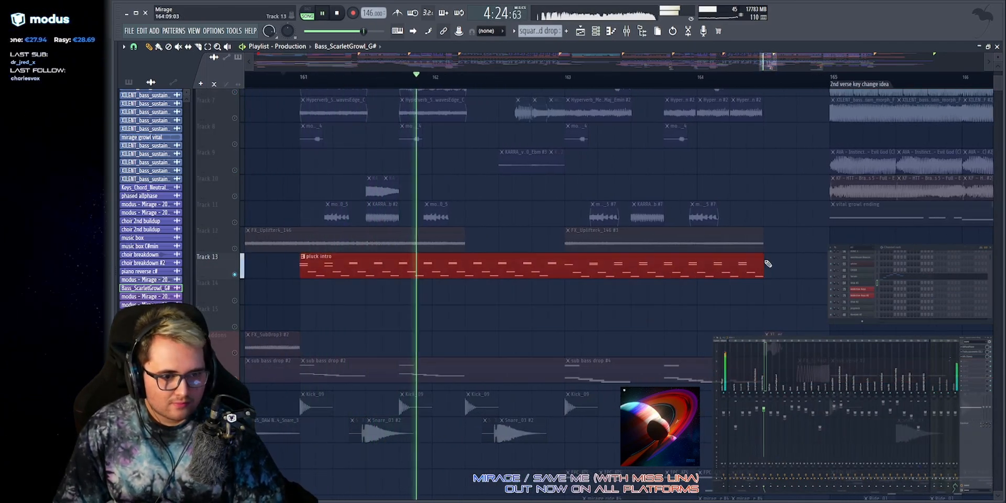
ctrl+click(810, 250)
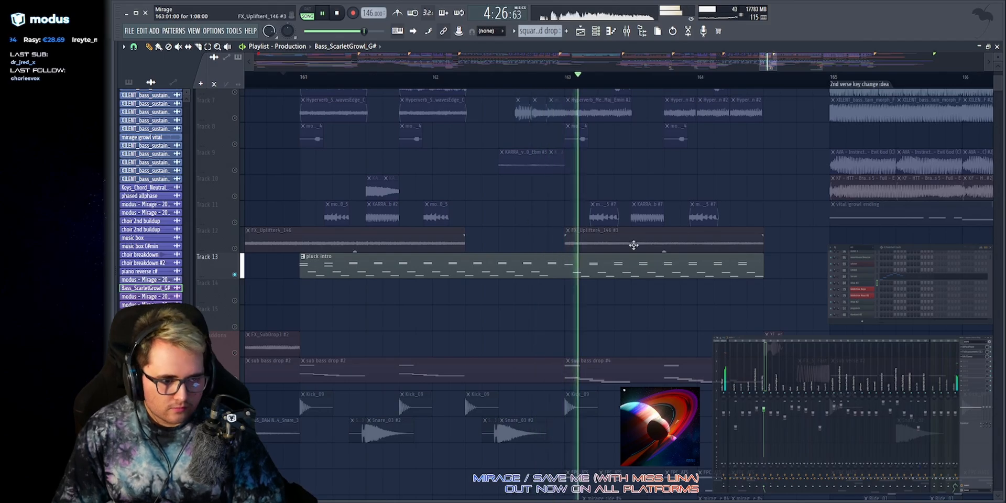
drag(777, 62, 778, 63)
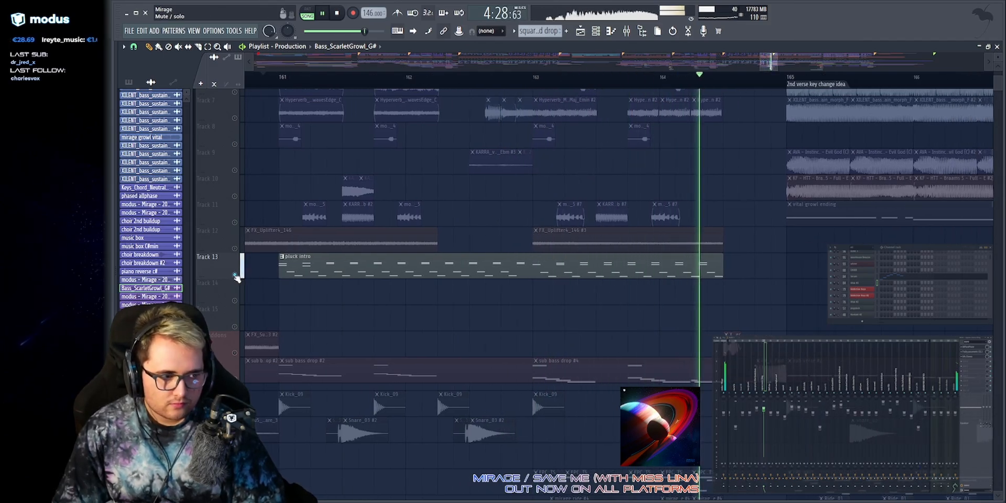
Examine the drum and automation tracks around bars 161 to 164 during full playback, and follow the song into the 2nd verse key change idea.
scroll(315, 325, down, 10)
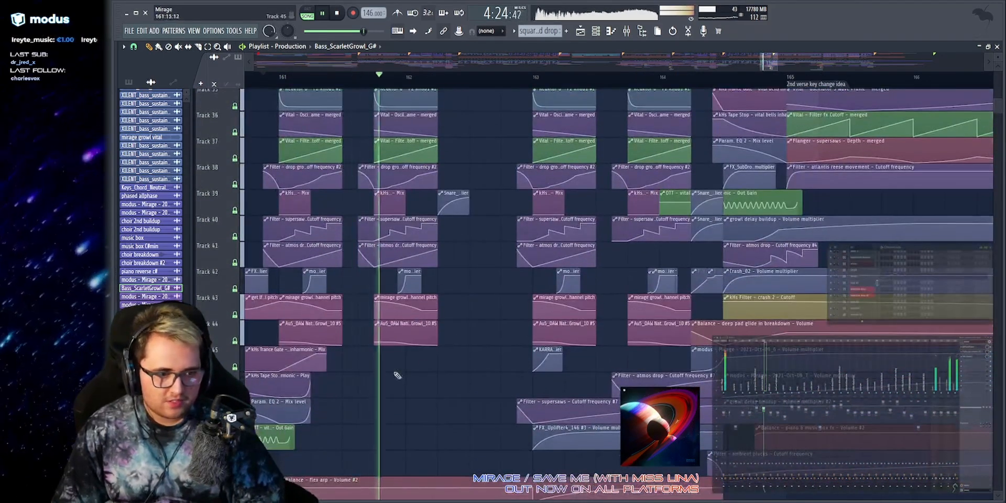
scroll(502, 347, up, 8)
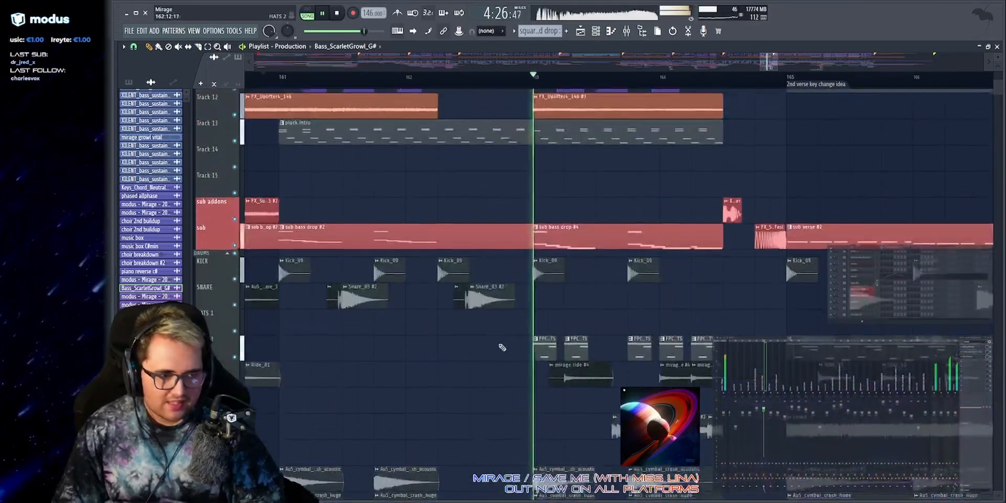
scroll(502, 348, down, 7)
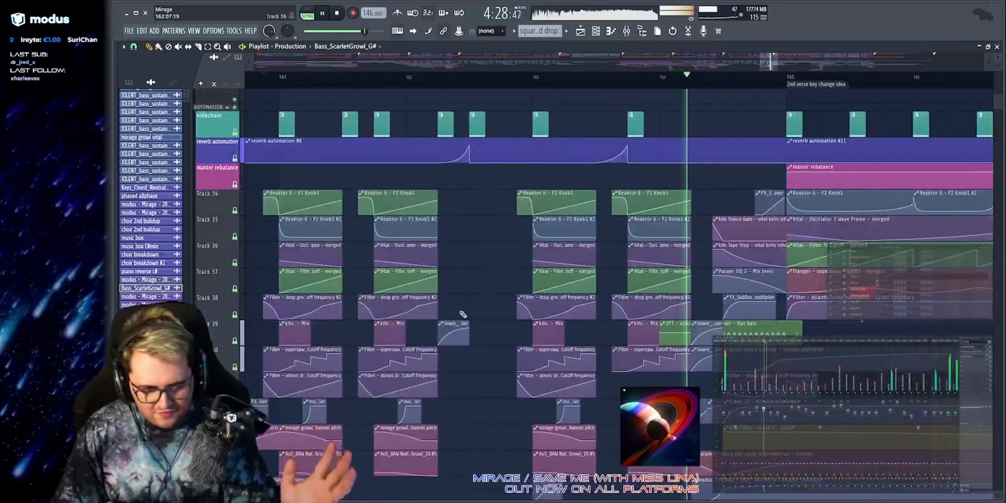
scroll(560, 58, down, 3)
scroll(578, 211, up, 9)
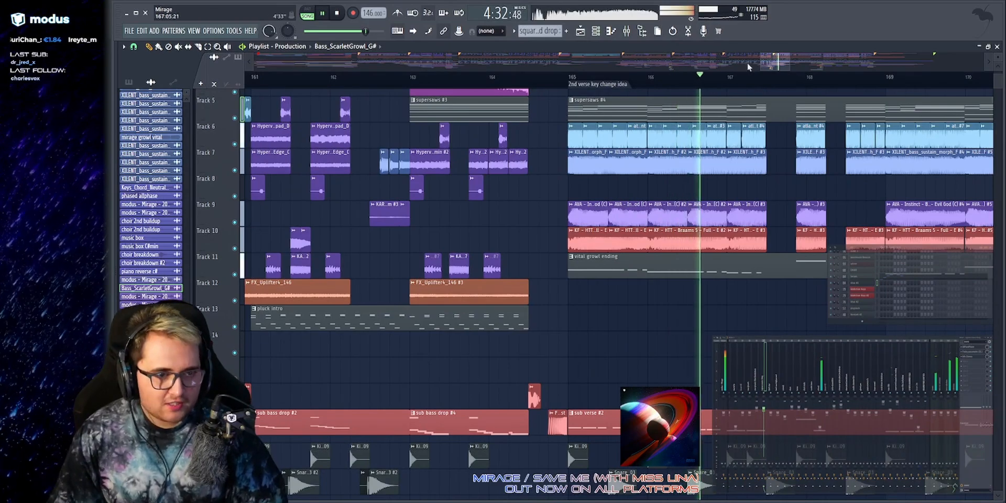
scroll(749, 66, down, 3)
scroll(543, 110, up, 3)
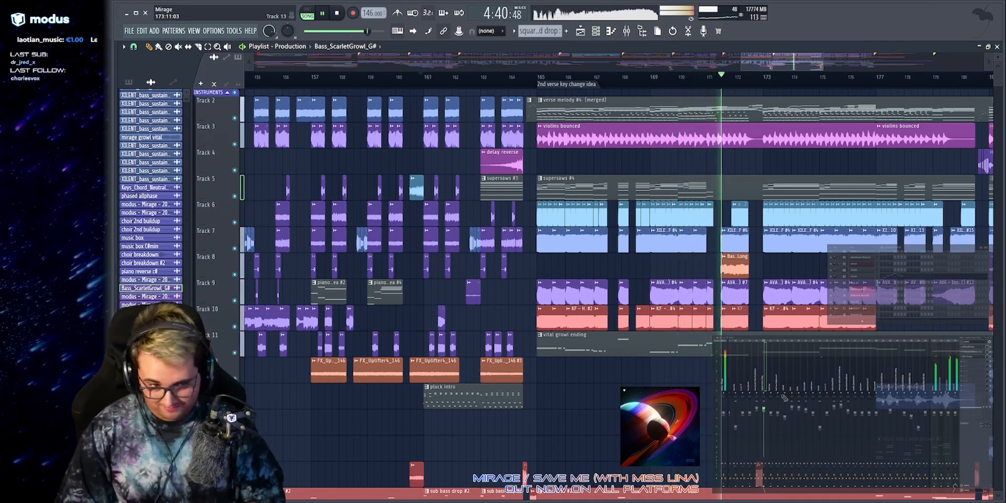
Stop playback, solo Track 2, and open the verse melody #4 (merged) clip from bar 171 in the piano roll.
key(space)
scroll(800, 75, up, 3)
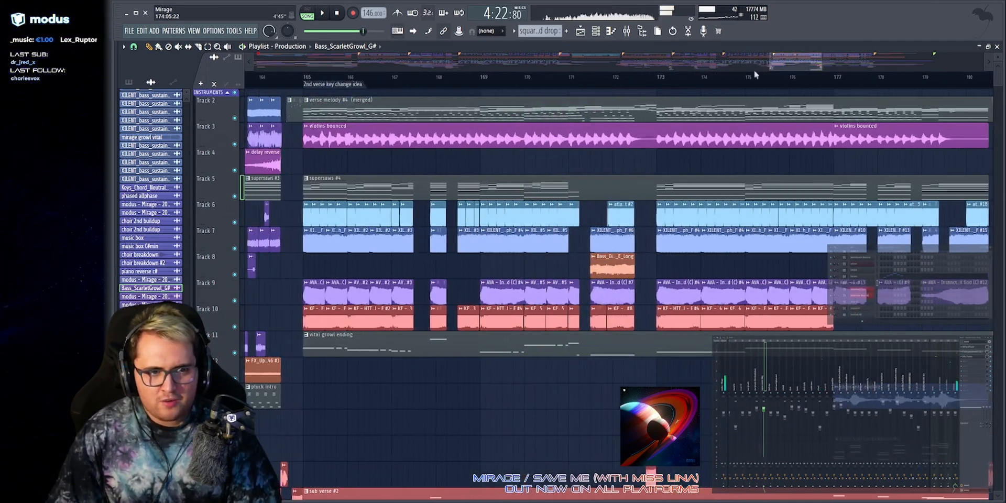
right_click(234, 118)
click(569, 77)
double_click(568, 109)
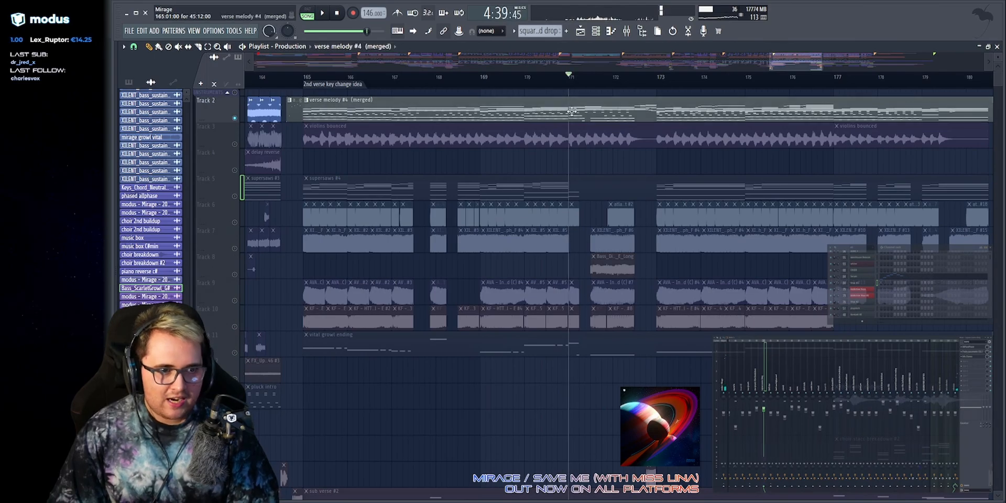
Play the music box melody, stop it, and select the rising high notes leading through bar 7.
scroll(469, 64, down, 2)
key(space)
scroll(613, 208, up, 3)
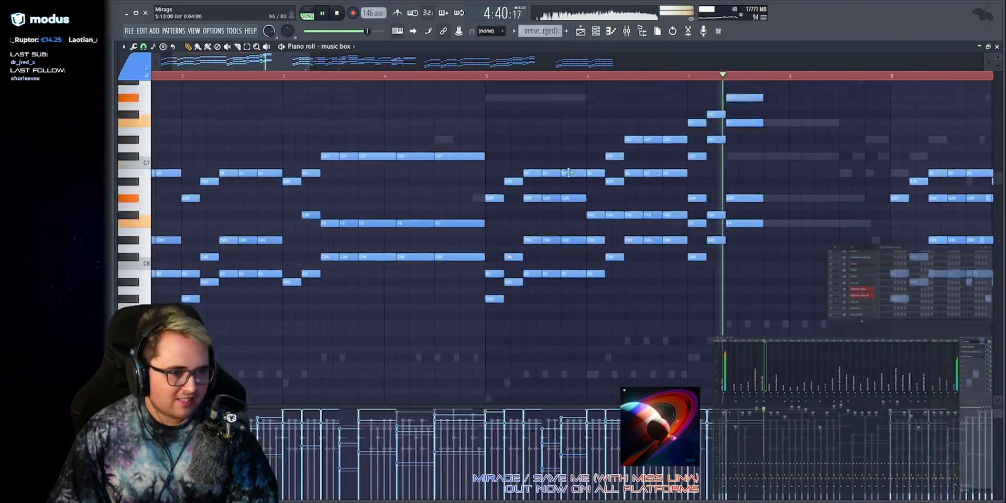
scroll(613, 208, up, 4)
key(space)
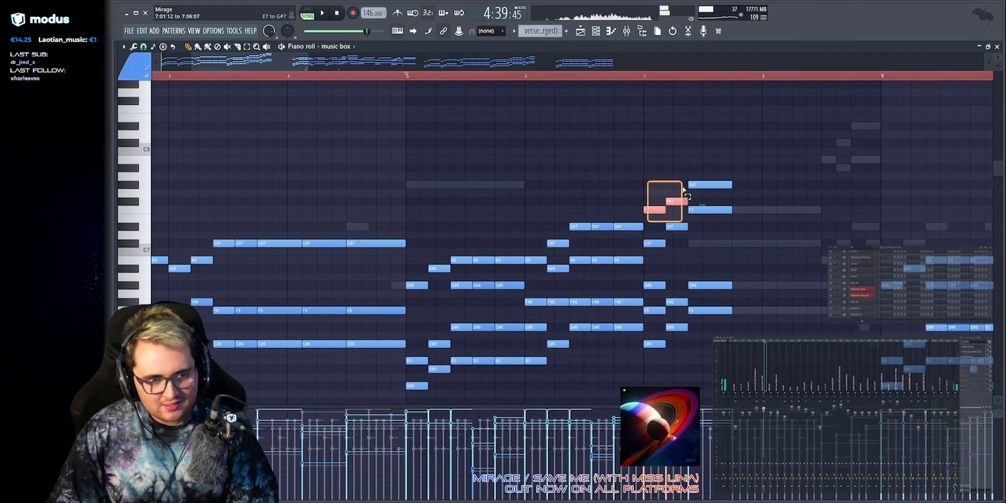
drag(743, 146, 656, 257)
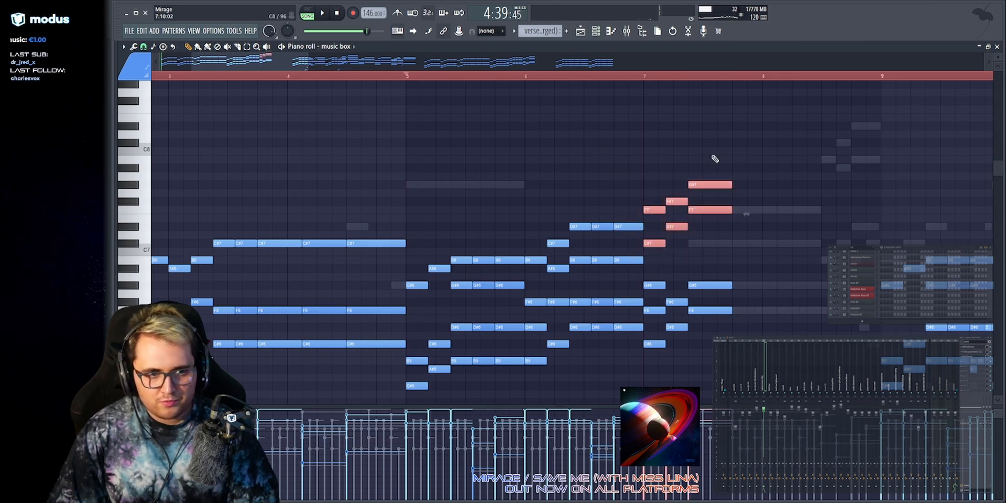
drag(715, 158, 636, 279)
Play the music box pattern from its beginning in pattern mode and examine its notes up to bar 10.
key(space)
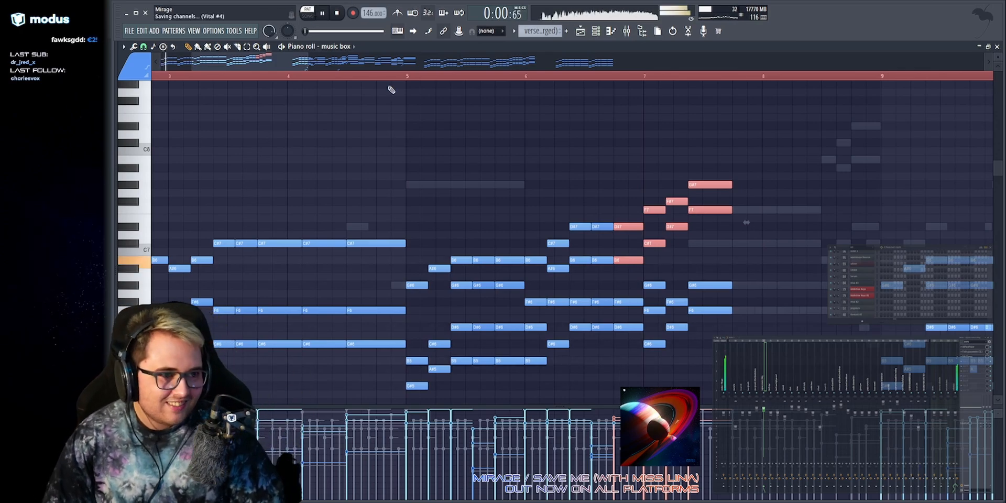
scroll(397, 73, down, 2)
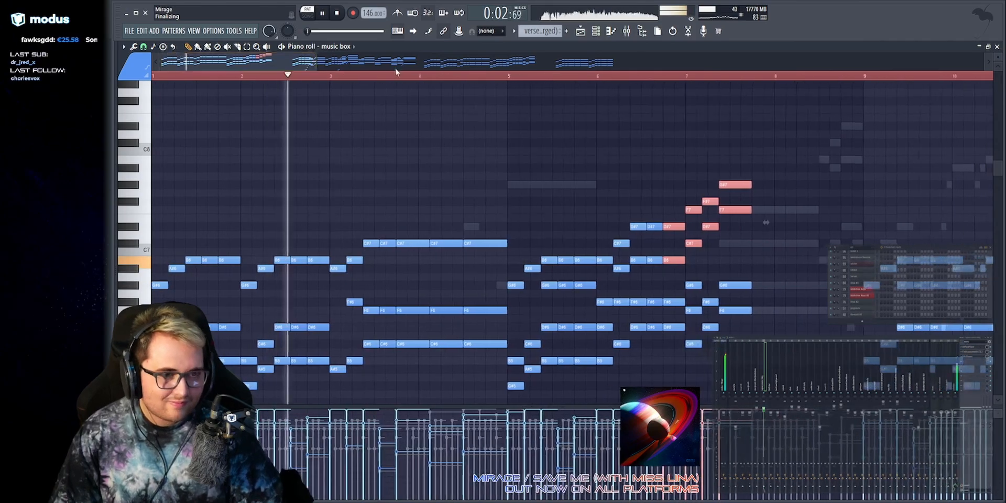
scroll(477, 152, down, 3)
scroll(476, 152, down, 2)
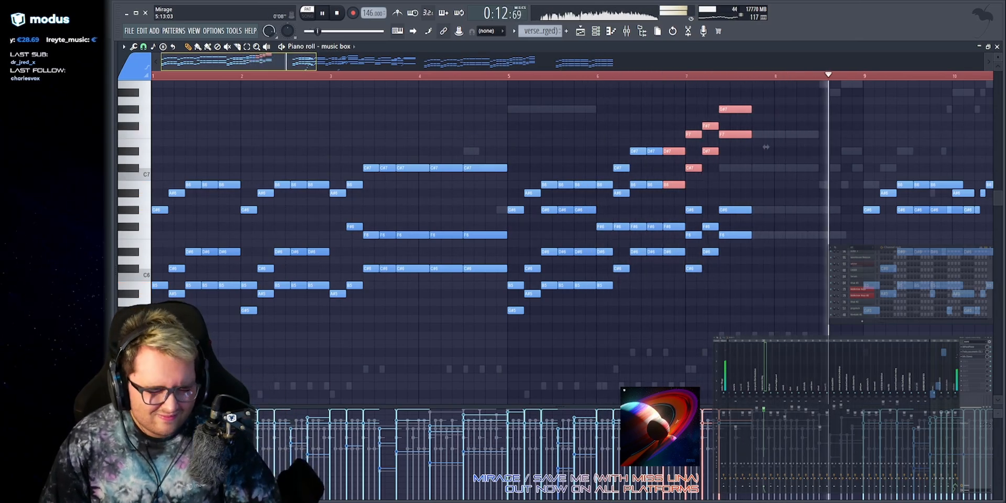
scroll(545, 122, up, 4)
scroll(546, 122, down, 3)
scroll(479, 54, up, 1)
scroll(542, 182, up, 4)
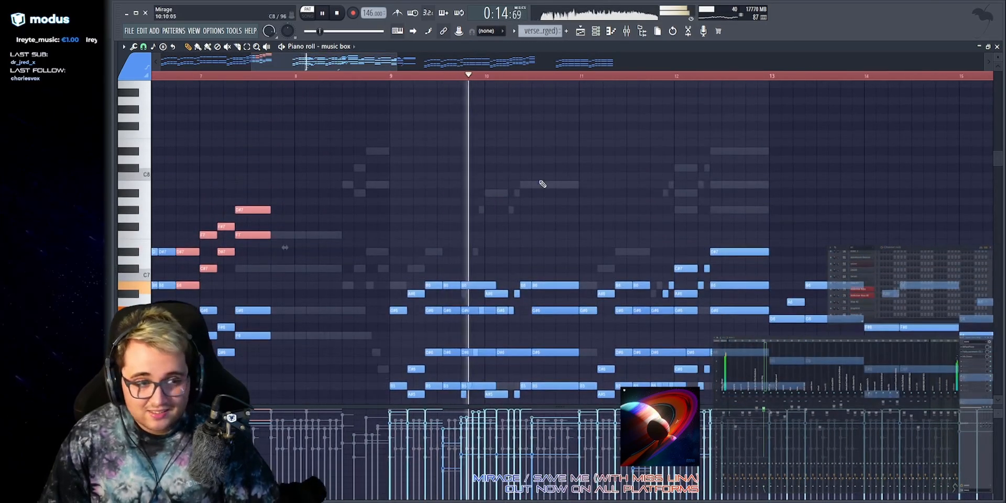
Switch the piano roll to the piano channel and select its high note groups up to bar 12.
right_click(542, 184)
right_click(542, 183)
drag(562, 159, 459, 258)
right_click(458, 255)
ctrl+drag(447, 155, 570, 277)
right_click(566, 254)
ctrl+drag(661, 226, 734, 144)
scroll(588, 64, up, 1)
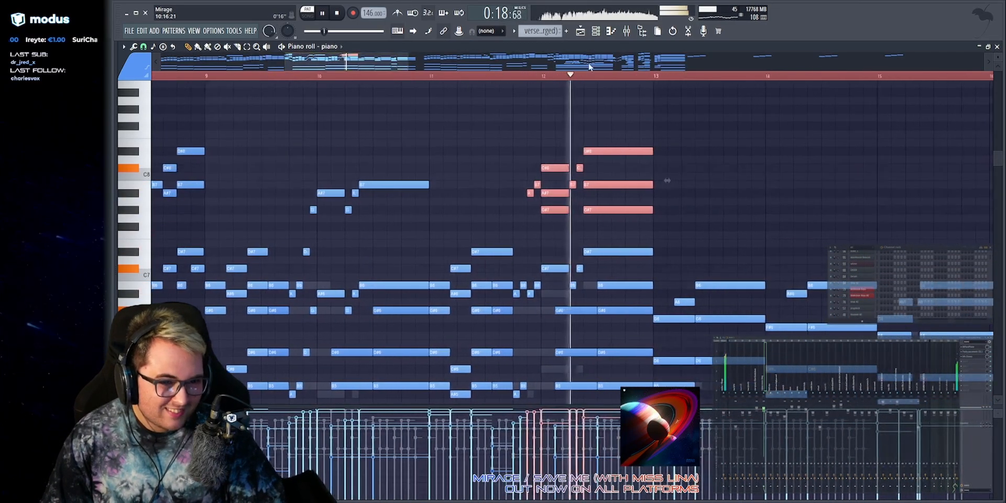
Replay the piano part from about bar 9 and examine its high and low notes through bar 13.
key(space)
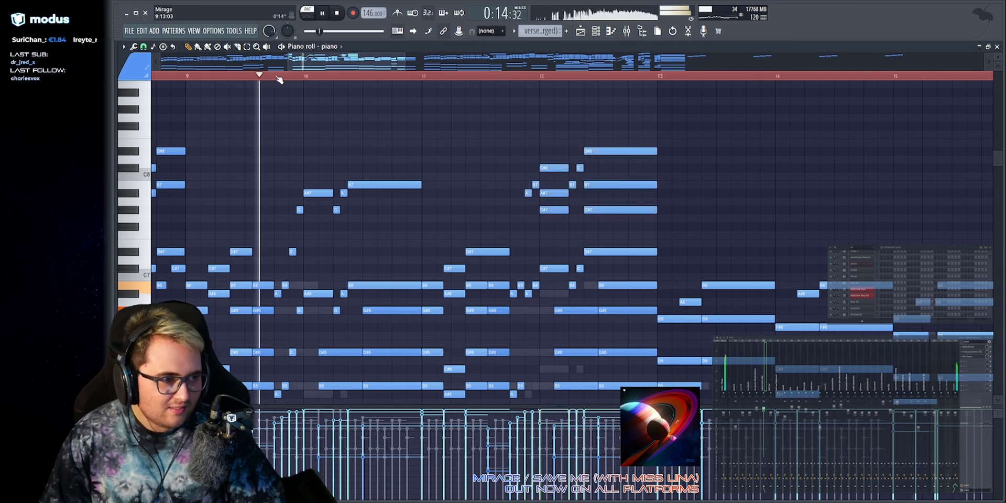
scroll(326, 79, up, 1)
scroll(323, 115, down, 3)
scroll(335, 182, up, 3)
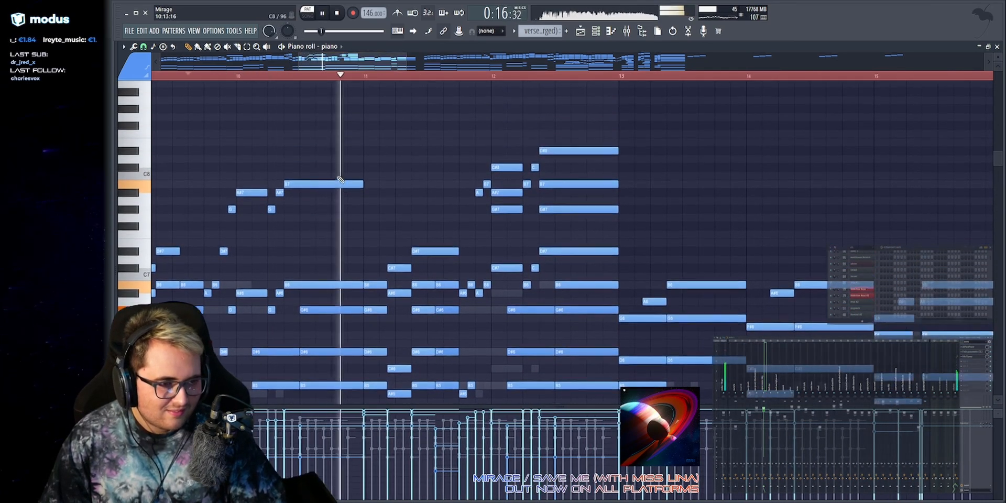
scroll(340, 179, down, 4)
scroll(375, 171, up, 3)
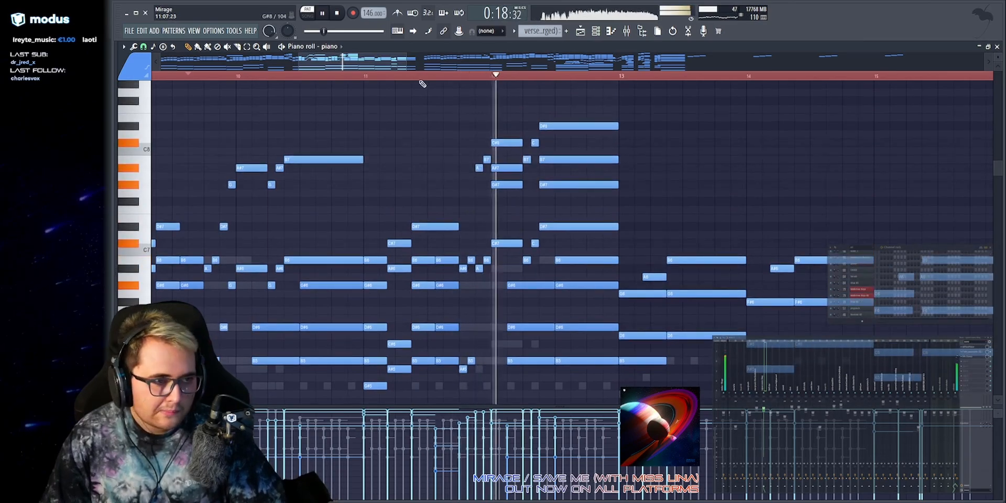
scroll(420, 79, down, 1)
scroll(435, 115, down, 6)
scroll(503, 158, up, 4)
scroll(504, 147, down, 6)
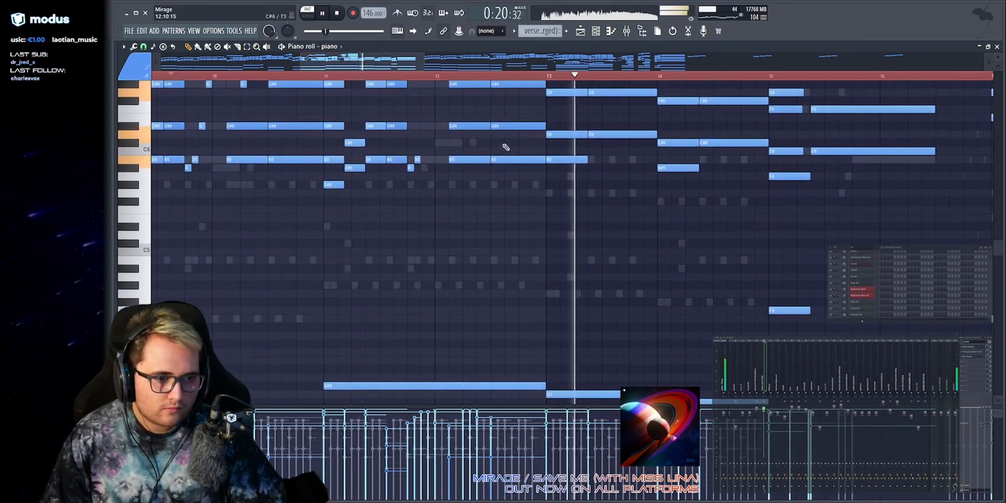
Select the piano chord and melody notes from bar 13 through bar 16 during playback.
scroll(505, 147, up, 3)
scroll(467, 117, right, 2)
drag(395, 88, 753, 318)
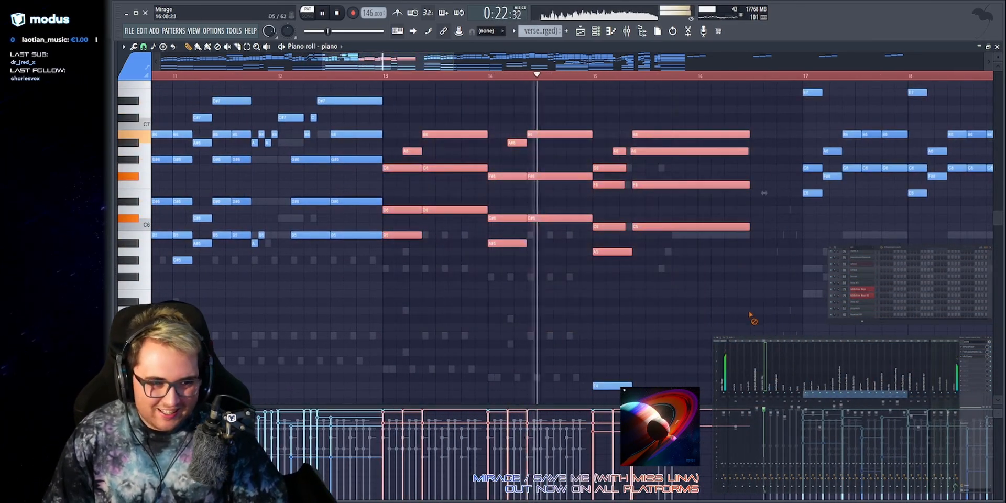
Return to the playlist, release the Track 2 solo, and play the full mix from bar 177.
key(F5)
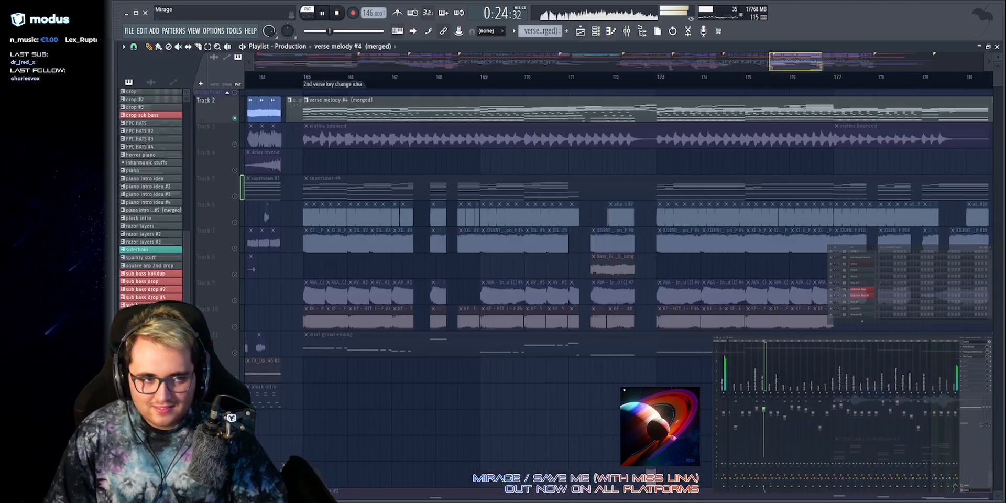
drag(796, 61, 816, 61)
key(space)
scroll(544, 79, up, 1)
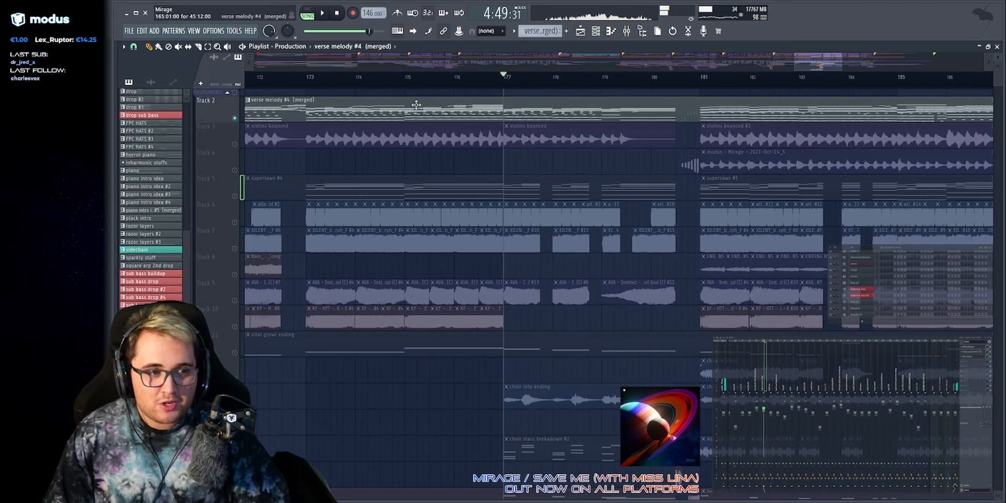
right_click(235, 118)
key(space)
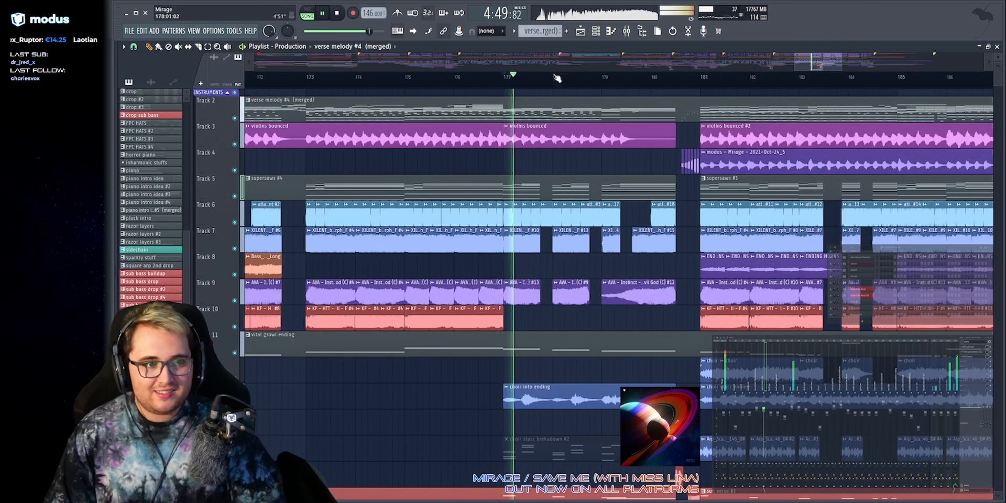
Solo Track 13 and audition the "choir into ending" clip from bar 177.
scroll(567, 136, down, 4)
scroll(582, 197, down, 5)
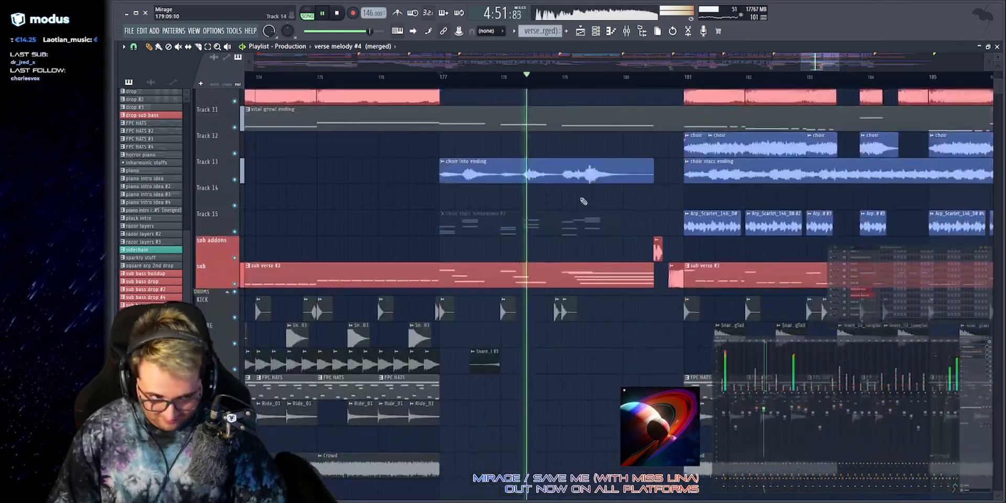
scroll(583, 200, up, 7)
scroll(540, 202, down, 5)
key(space)
right_click(235, 222)
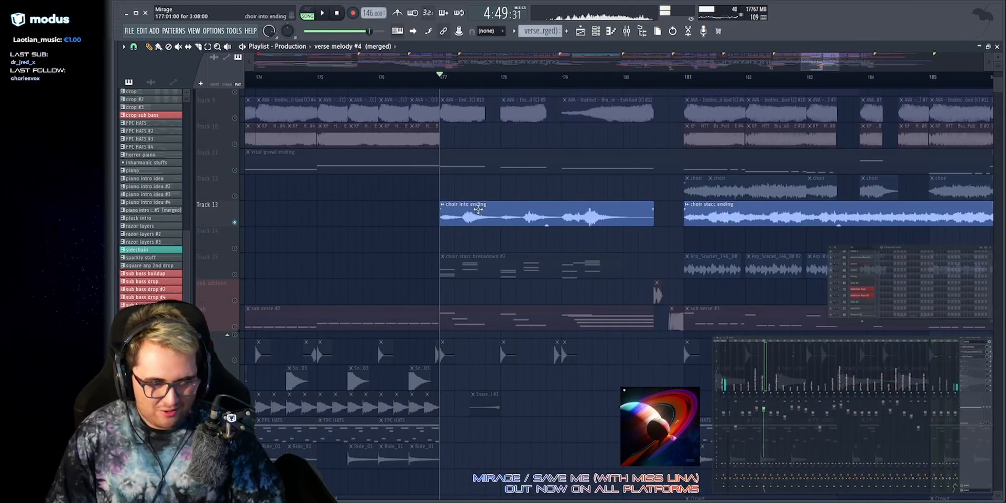
key(space)
scroll(527, 223, up, 5)
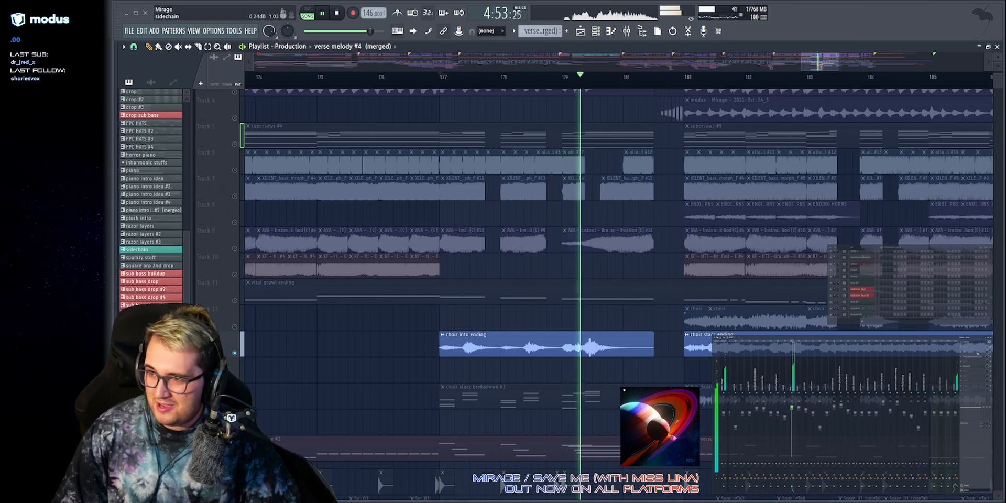
click(978, 354)
key(Escape)
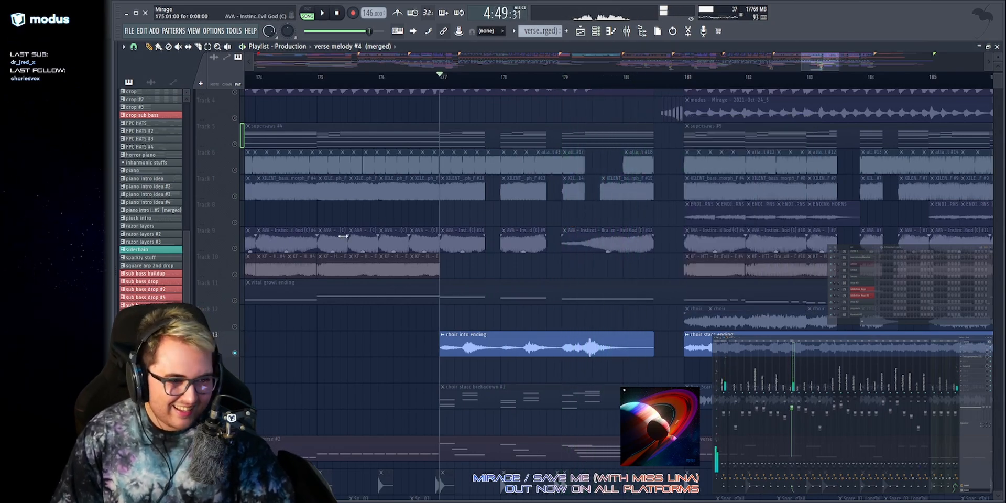
scroll(393, 158, up, 2)
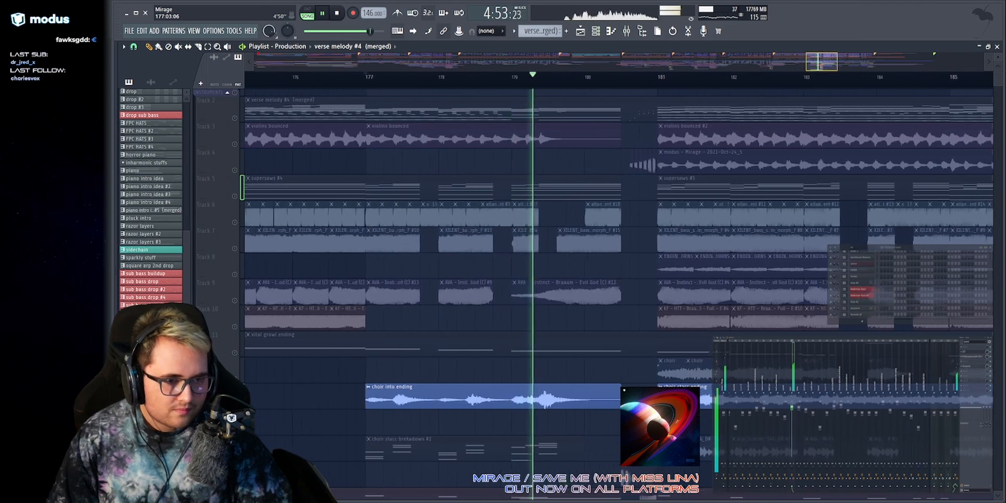
Release the Track 13 solo and play the full mix from bar 177 into the final section past bar 189.
key(space)
click(239, 94)
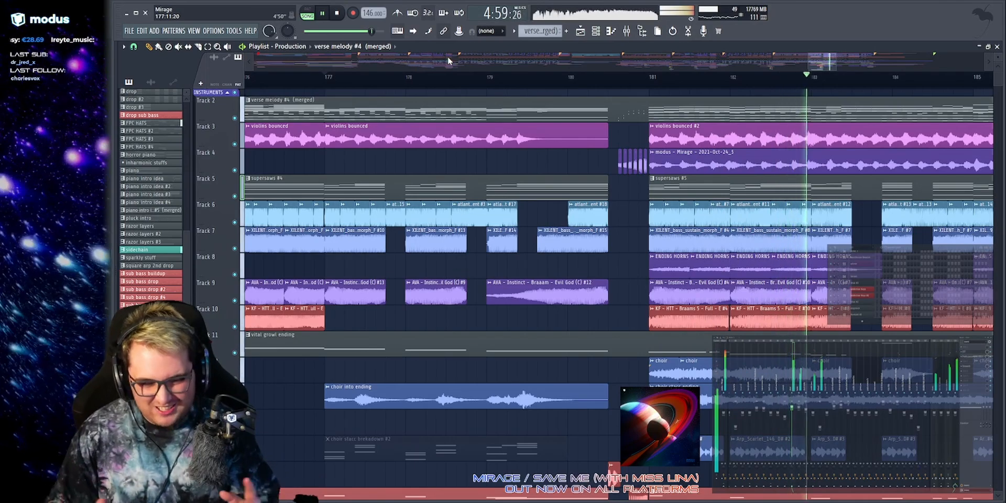
drag(824, 62, 840, 61)
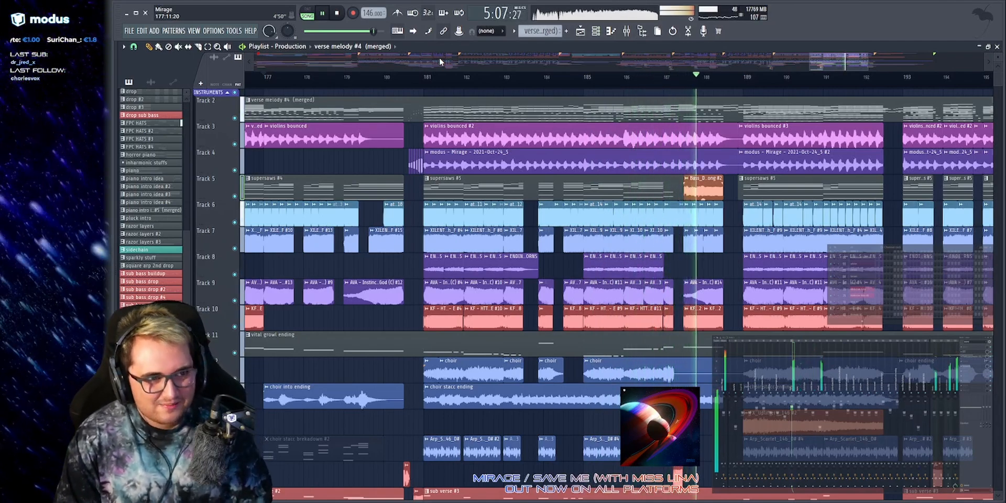
key(space)
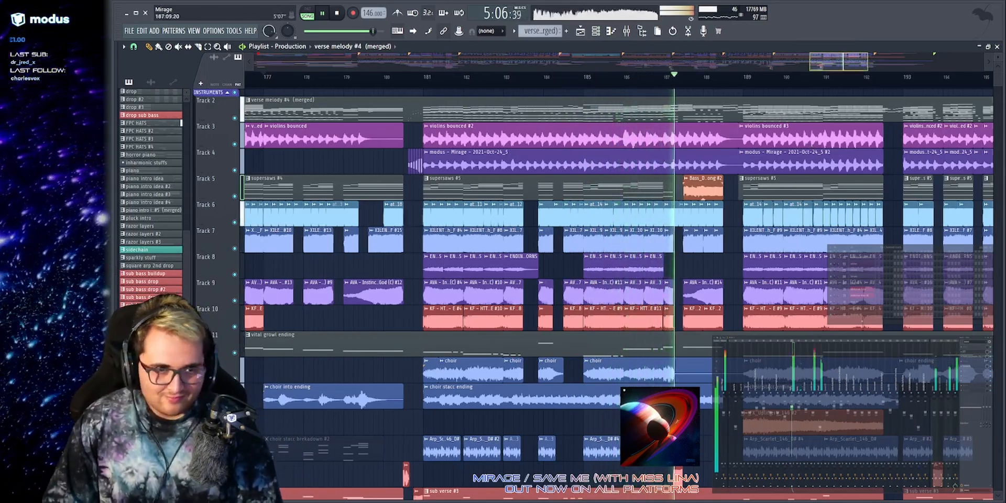
scroll(702, 63, up, 1)
scroll(702, 63, down, 2)
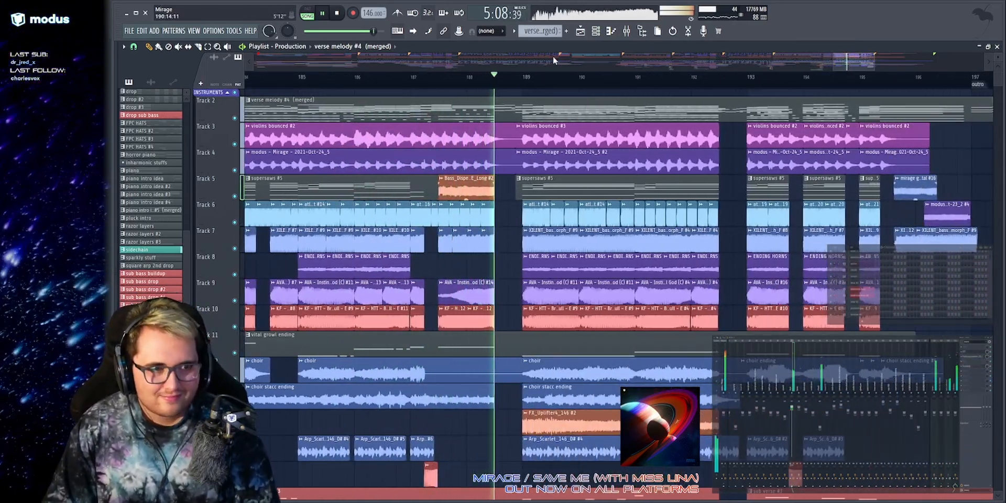
drag(554, 58, 552, 63)
drag(852, 62, 852, 57)
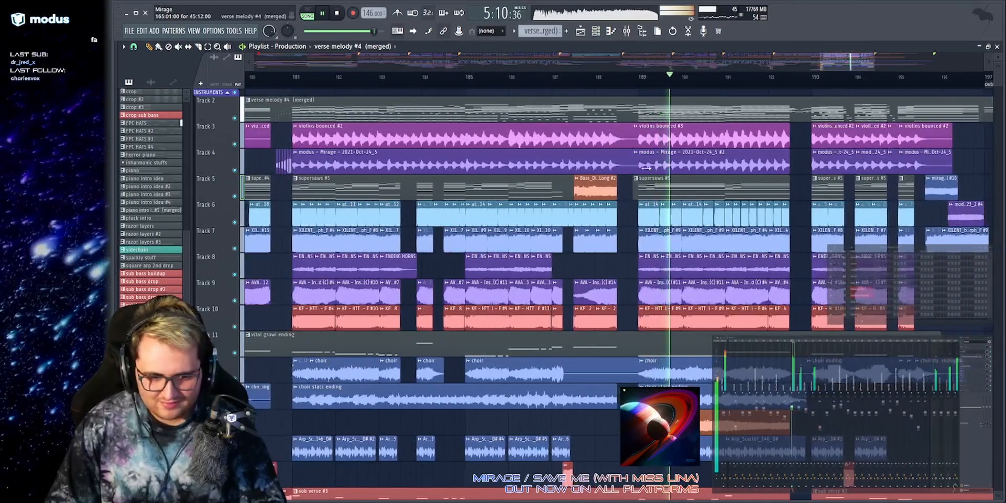
key(space)
Solo Track 15 and audition the Arp_Scarlet clips from just before bar 181.
scroll(626, 267, down, 10)
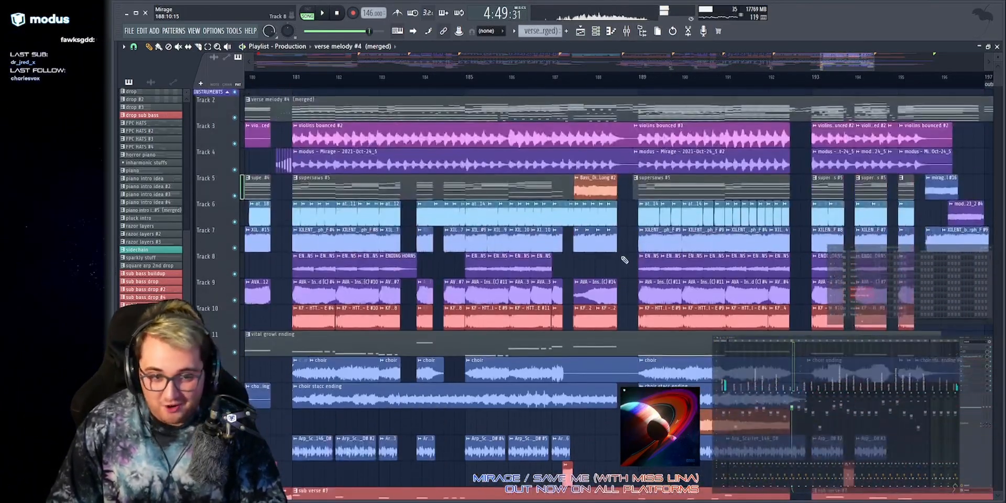
scroll(605, 253, up, 8)
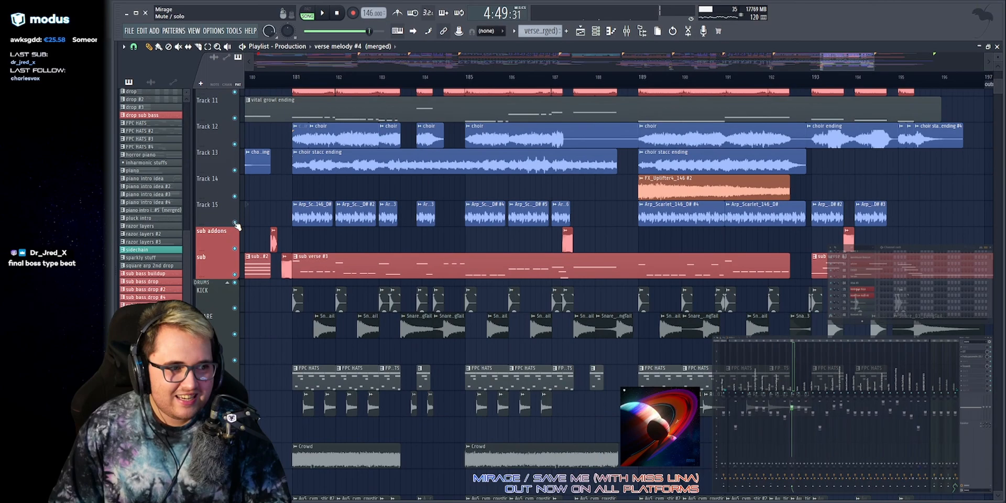
right_click(235, 223)
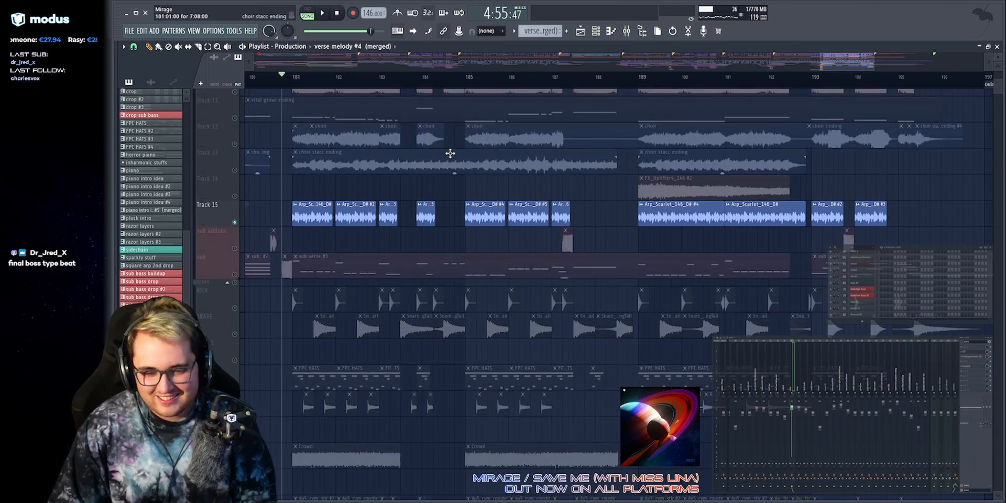
scroll(461, 58, up, 3)
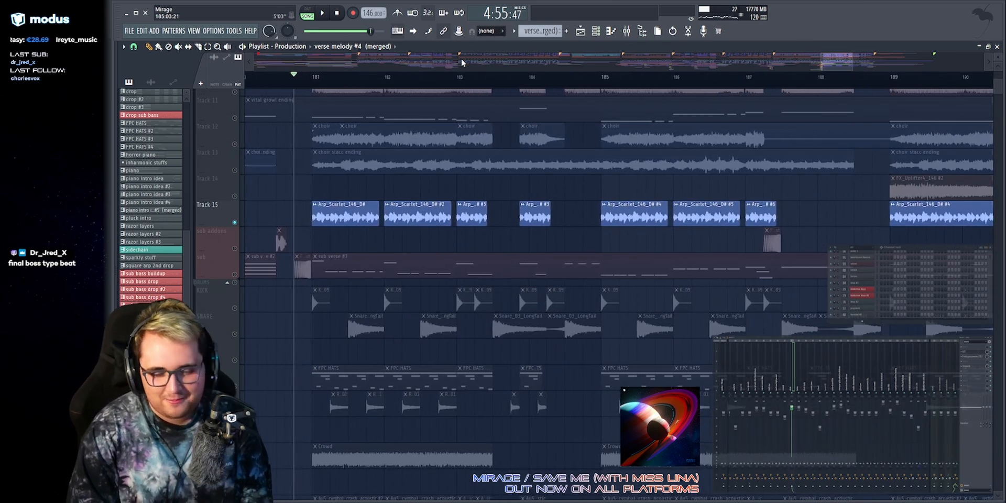
key(space)
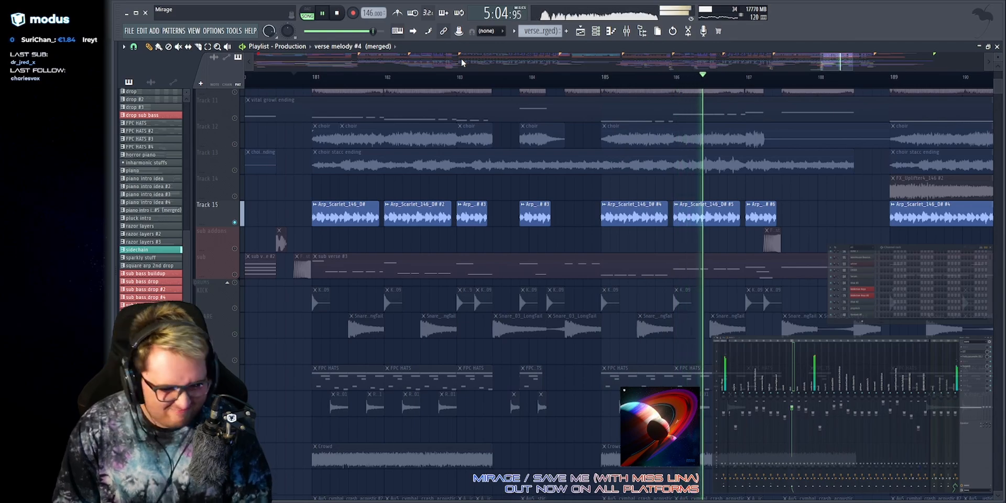
key(space)
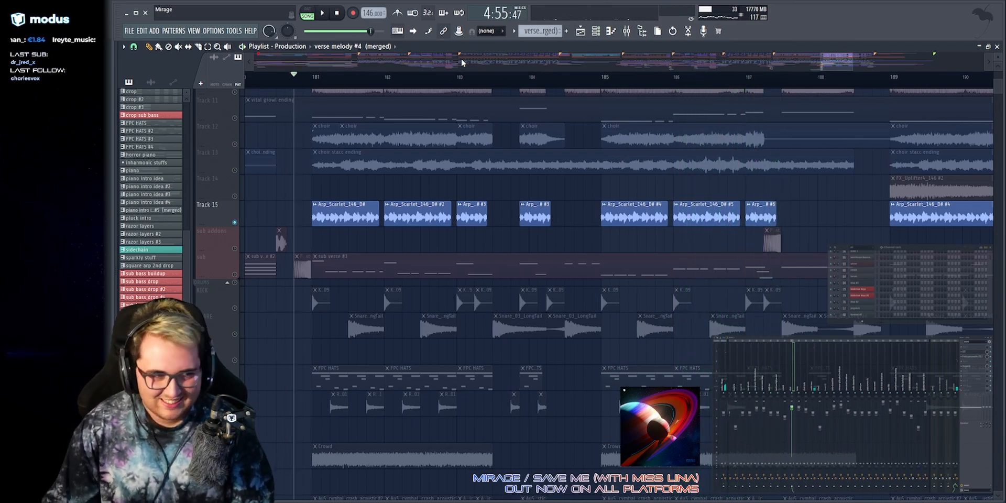
Switch the solo to Track 13 and play the "choir stacc ending" clip from just before bar 181.
scroll(508, 178, up, 3)
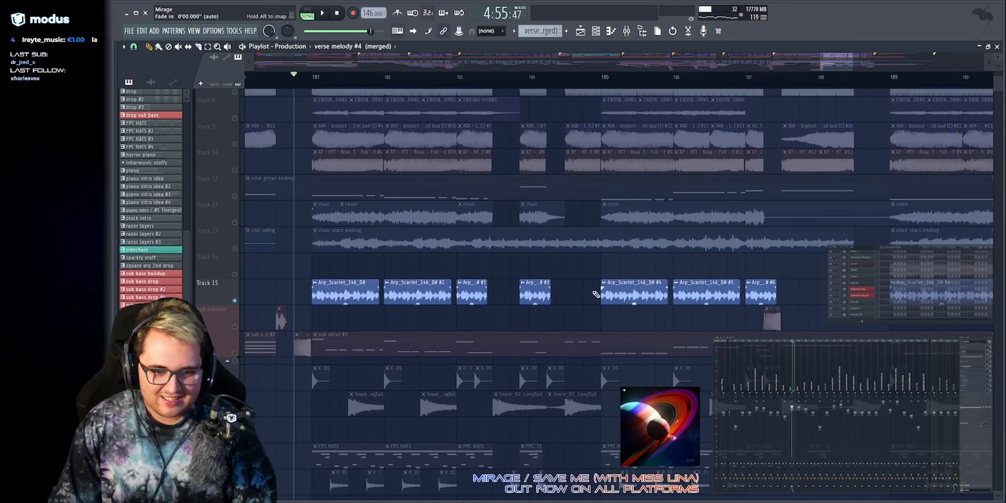
scroll(472, 337, down, 2)
right_click(235, 196)
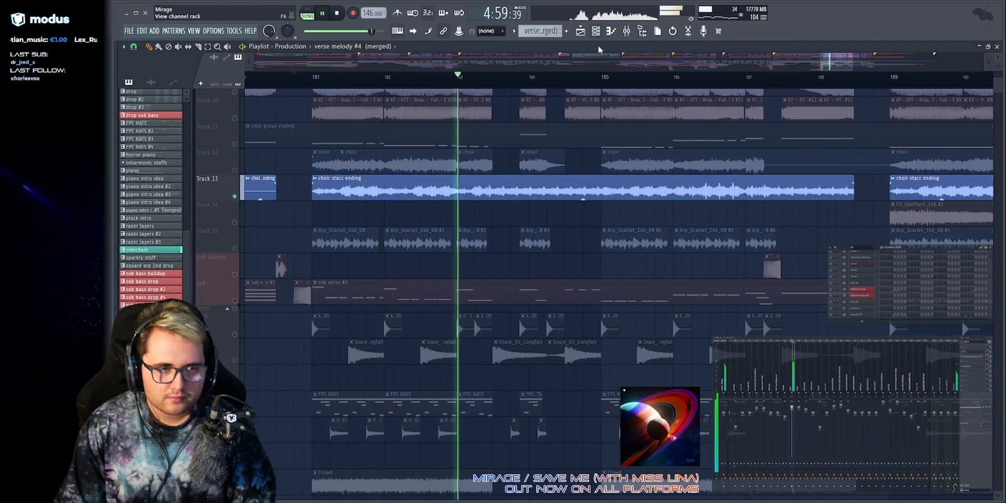
key(space)
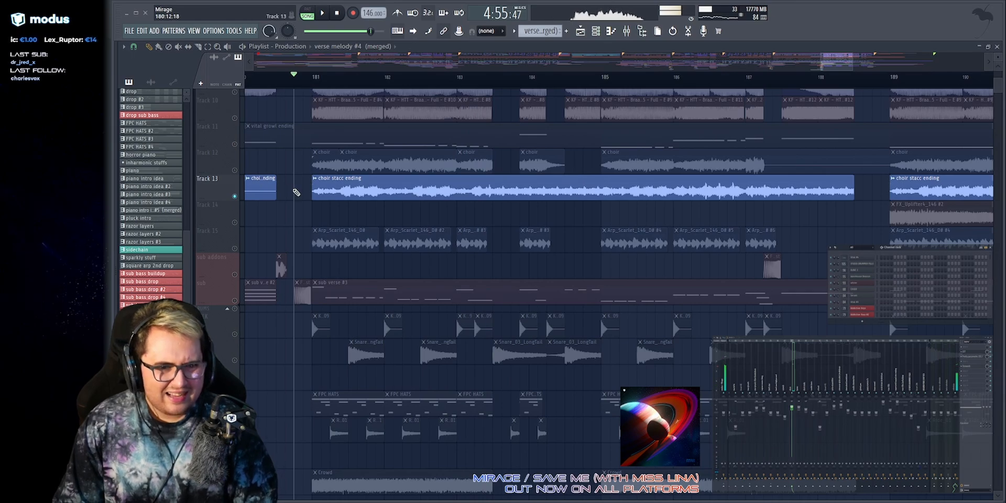
Point out the full length of the "choir stacc ending" clip and replay it soloed from just before bar 181.
drag(295, 197, 870, 200)
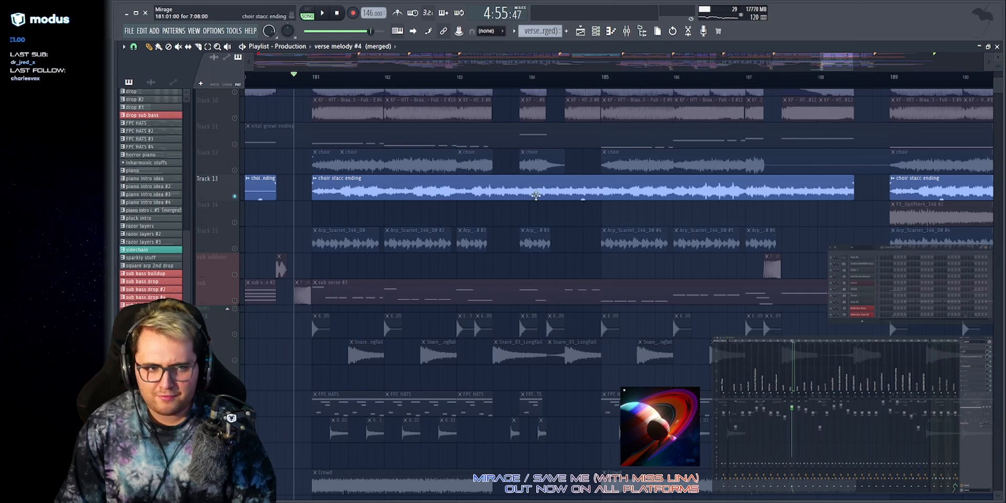
scroll(615, 137, up, 4)
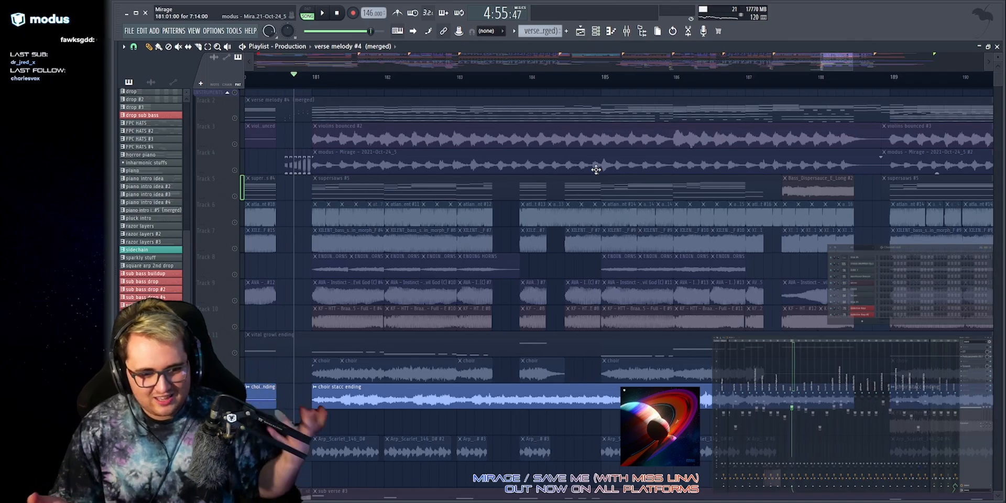
scroll(596, 169, down, 4)
key(space)
scroll(548, 173, down, 1)
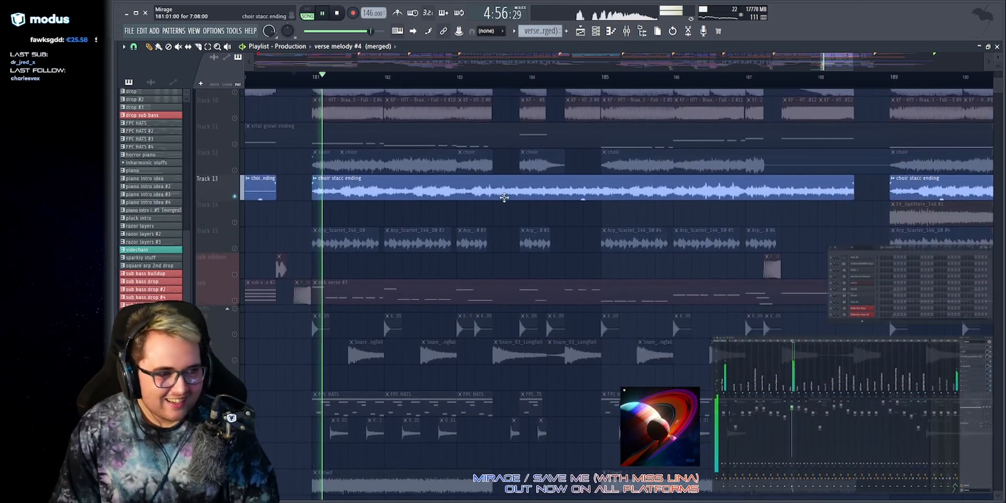
scroll(298, 235, up, 3)
scroll(249, 279, down, 1)
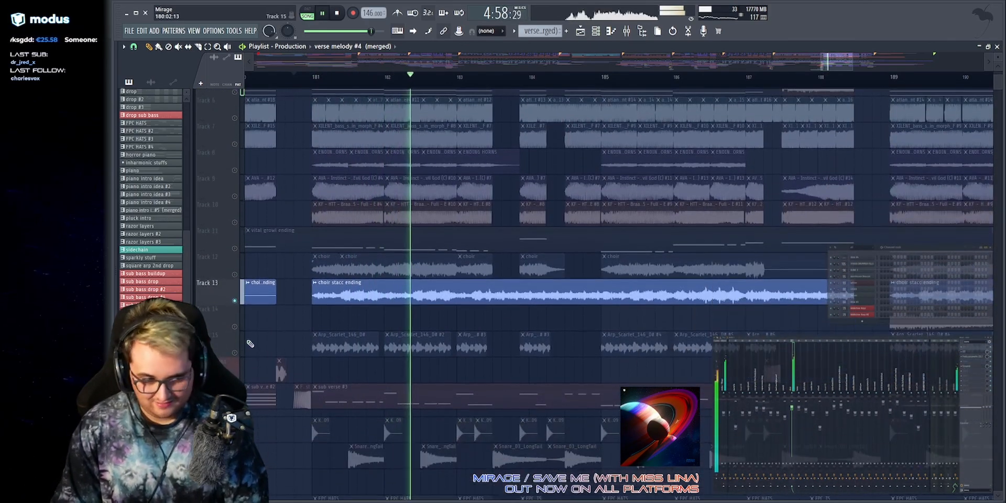
key(space)
Solo Track 12, play its choir clips from bar 181, and compare them with the choir clips on Track 13.
click(237, 276)
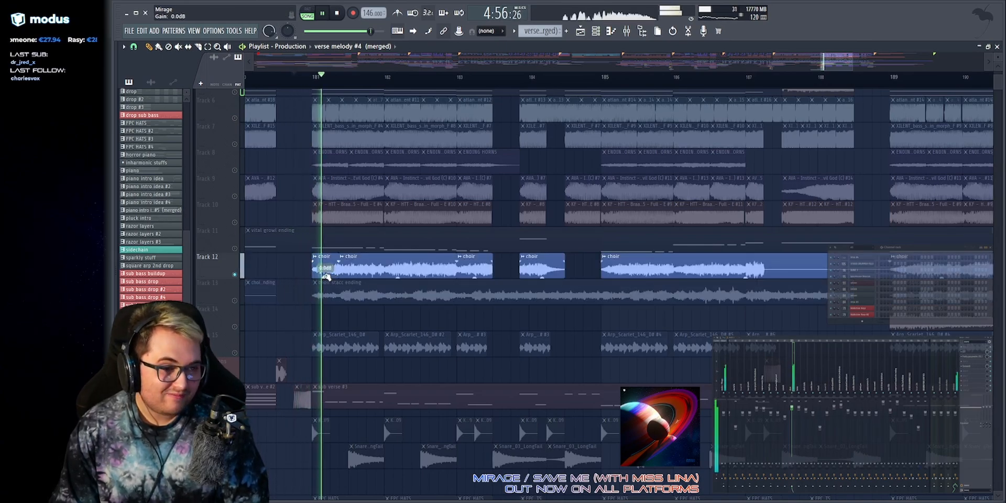
scroll(324, 261, down, 1)
scroll(324, 261, down, 1)
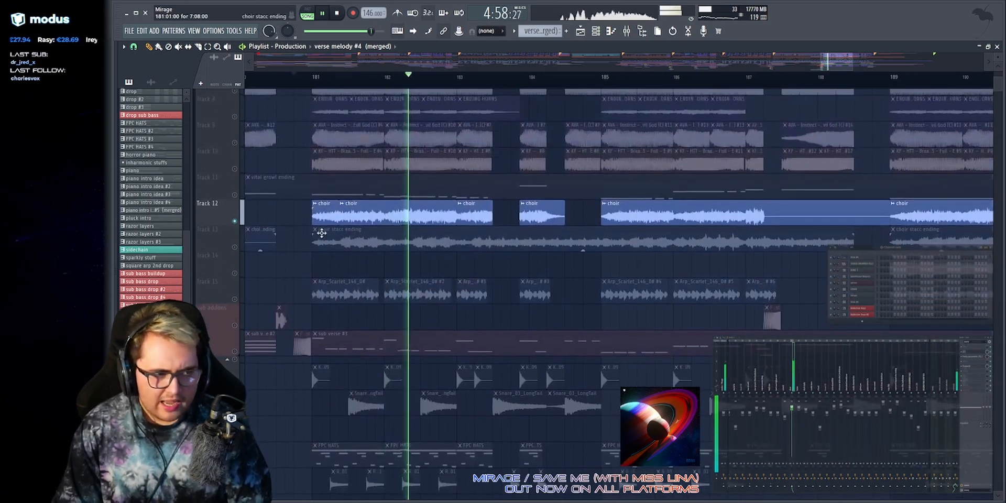
drag(299, 215, 623, 219)
drag(297, 246, 628, 246)
ctrl+click(283, 236)
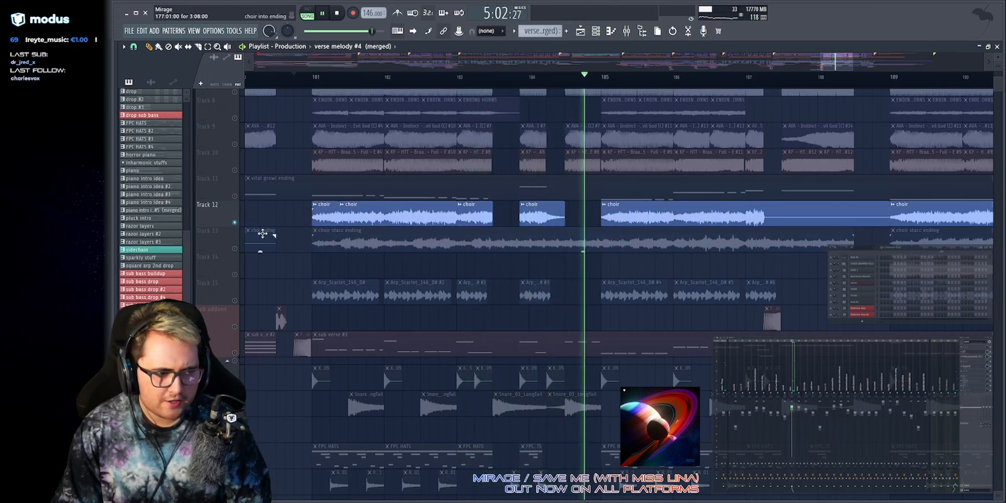
key(space)
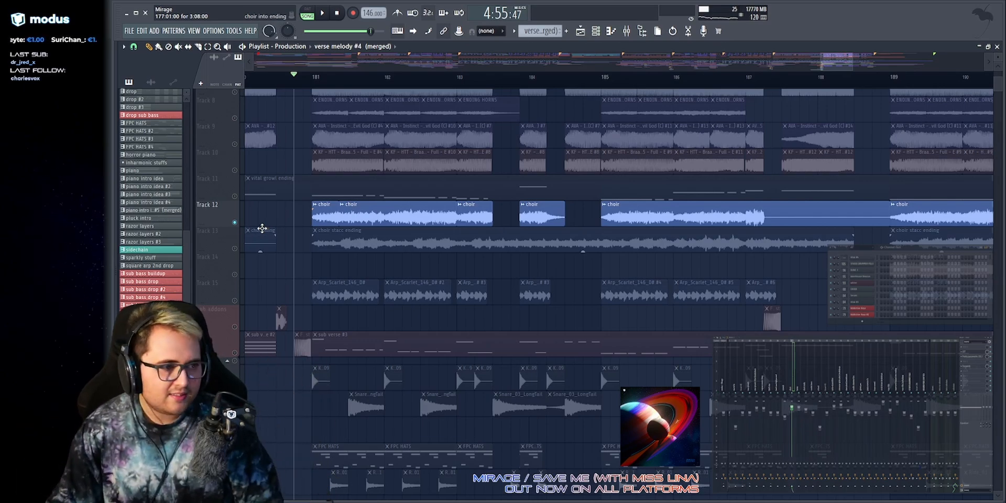
Add Track 13 and the arp clips on Track 15 to the soloed Track 12 and play the layers together from bar 181.
click(234, 248)
key(space)
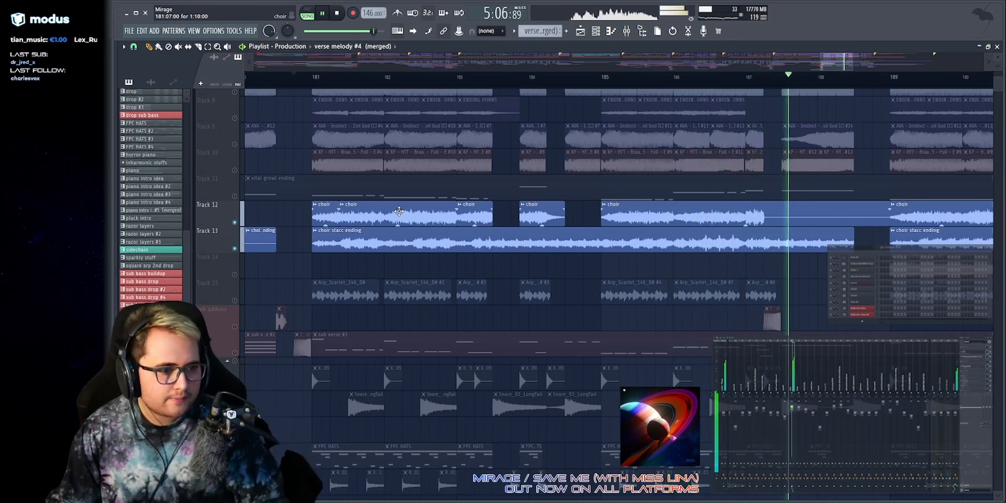
key(space)
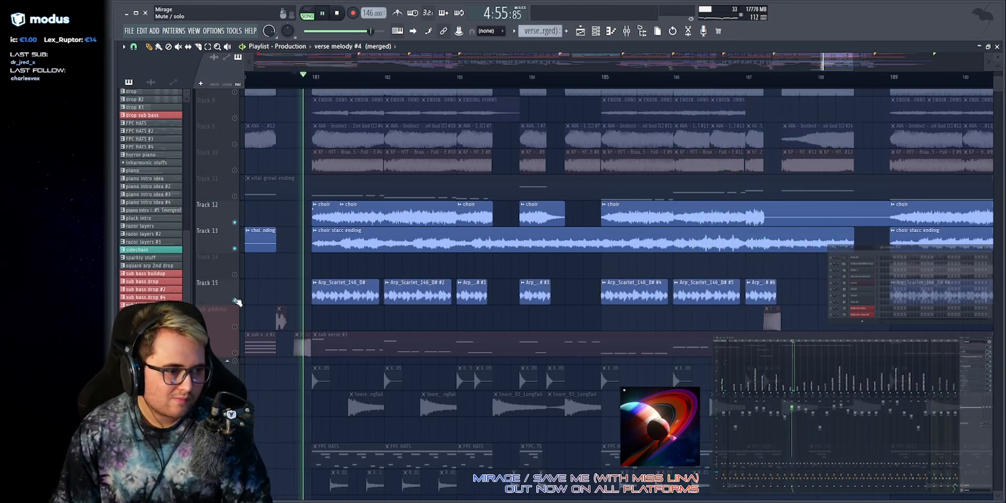
scroll(314, 247, down, 4)
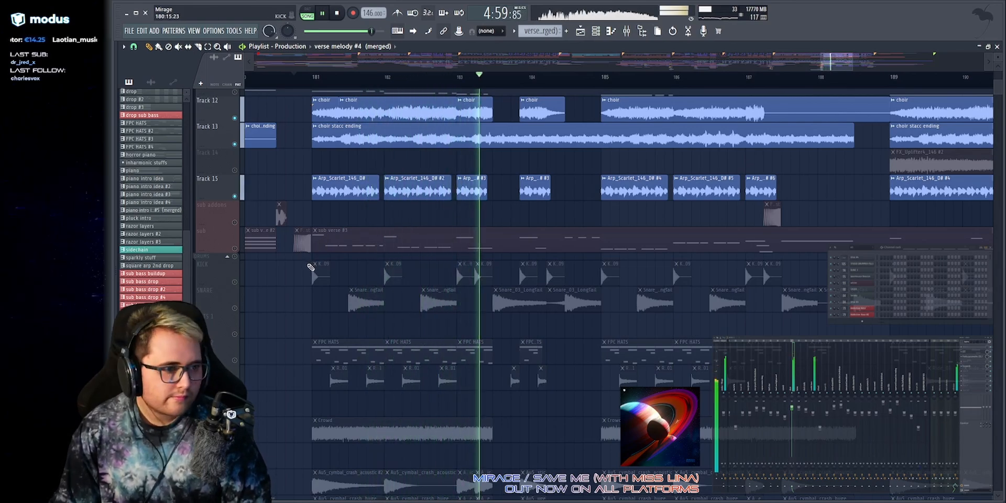
scroll(237, 252, up, 3)
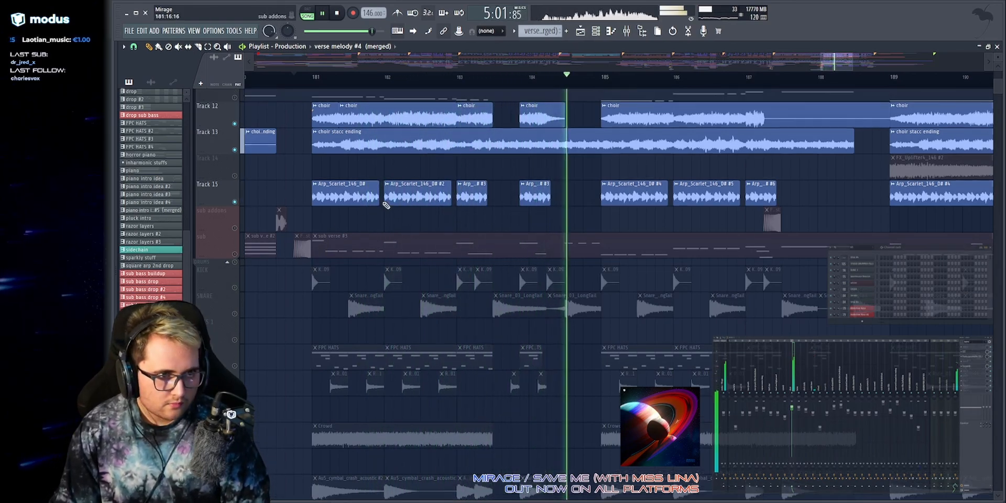
scroll(588, 152, down, 3)
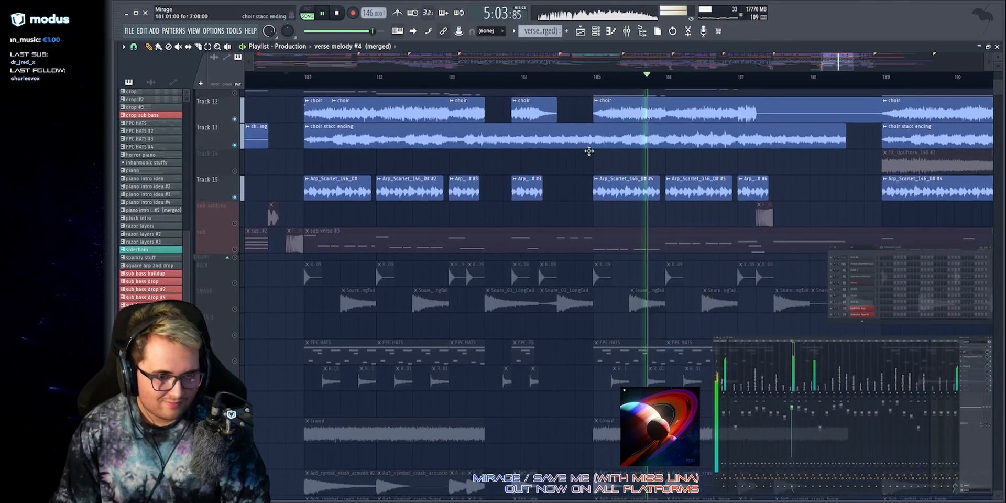
scroll(628, 141, up, 1)
ctrl+click(629, 136)
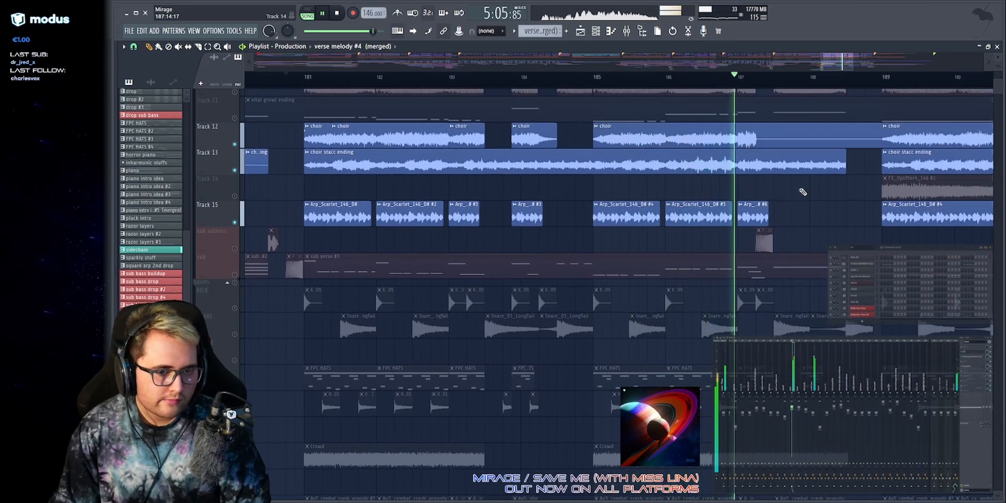
Solo the sub track and play the "sub verse #3" clip from just before bar 181.
scroll(791, 197, down, 4)
click(236, 173)
key(space)
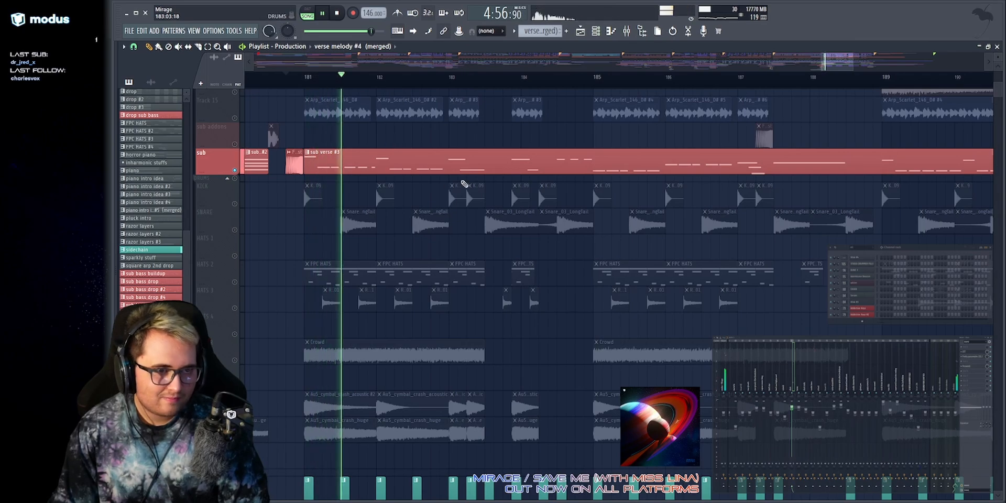
scroll(461, 189, up, 8)
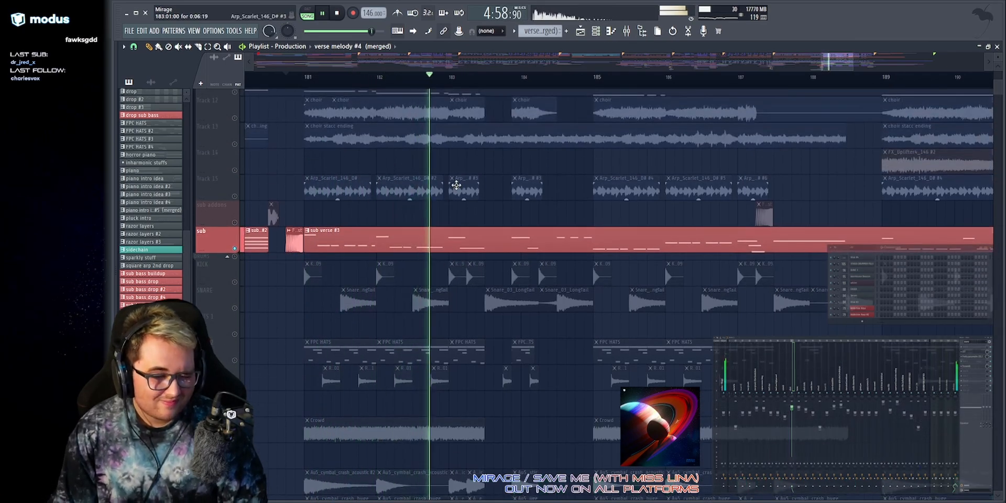
Add Tracks 15, 13 and 12 to the soloed sub track and play the layers together from bar 181.
click(235, 326)
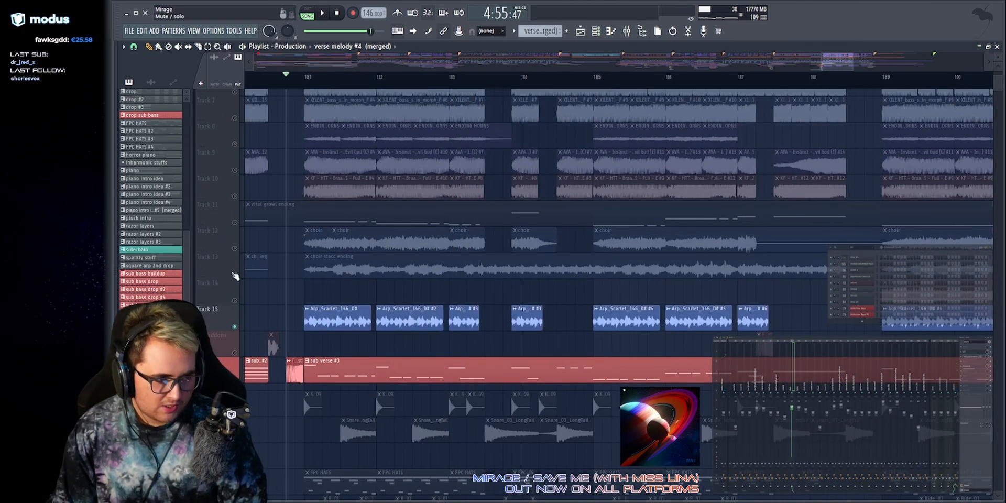
click(234, 274)
click(234, 249)
key(space)
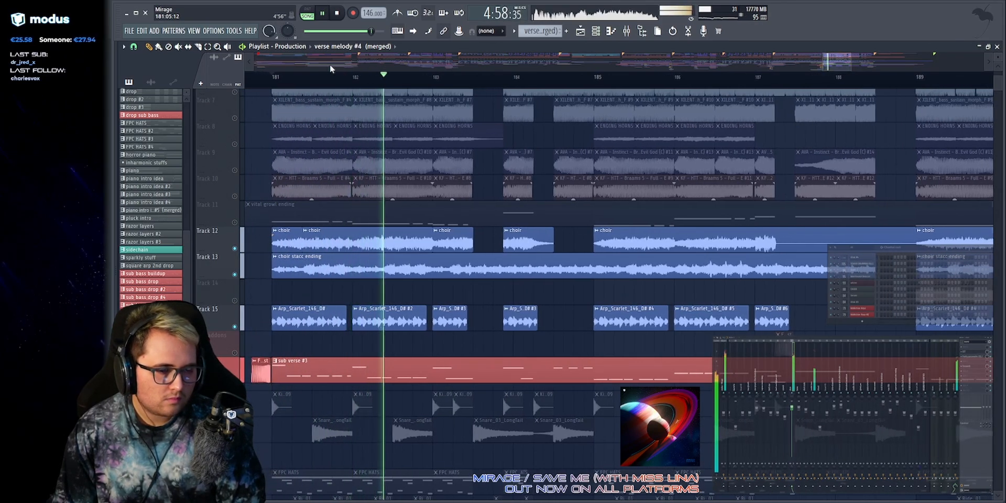
key(space)
Solo Track 11 and play its vital growl clips from the final section and from the verse at bar 33.
right_click(239, 224)
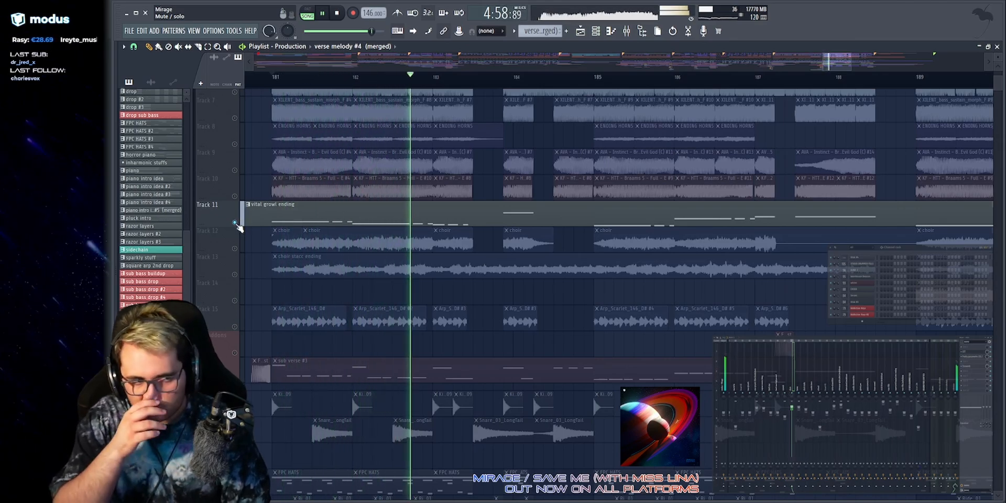
key(space)
scroll(457, 62, down, 6)
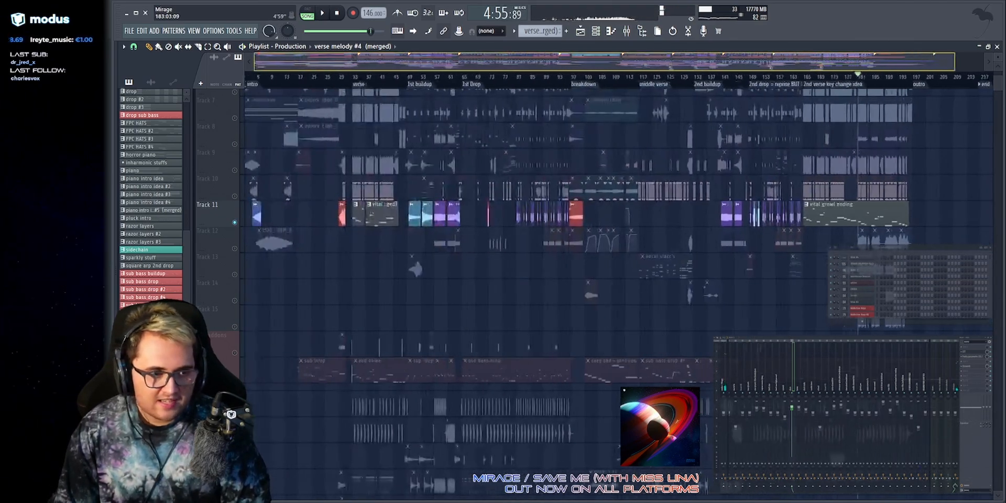
scroll(464, 79, up, 3)
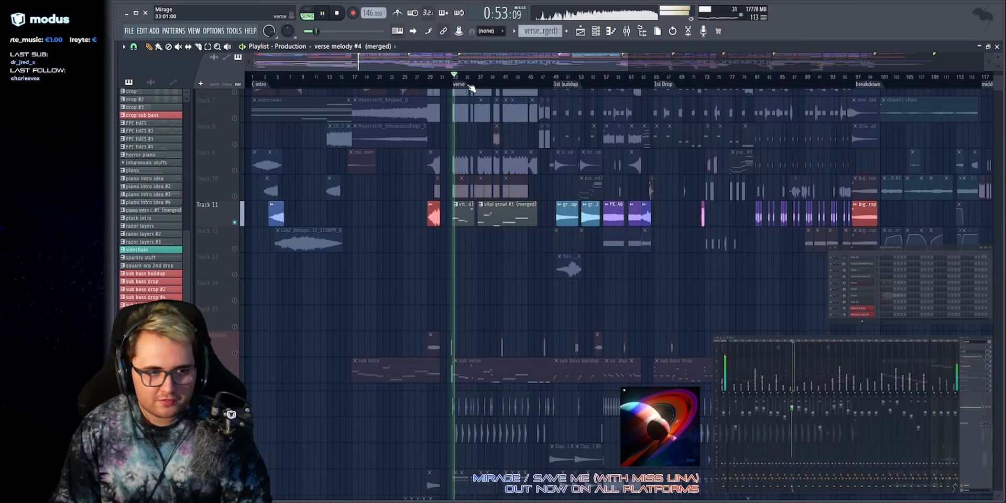
drag(484, 67, 796, 68)
key(space)
Play the soloed "vital growl ending" clip from the 2nd verse key change at bar 165 and from bar 181.
scroll(458, 86, up, 2)
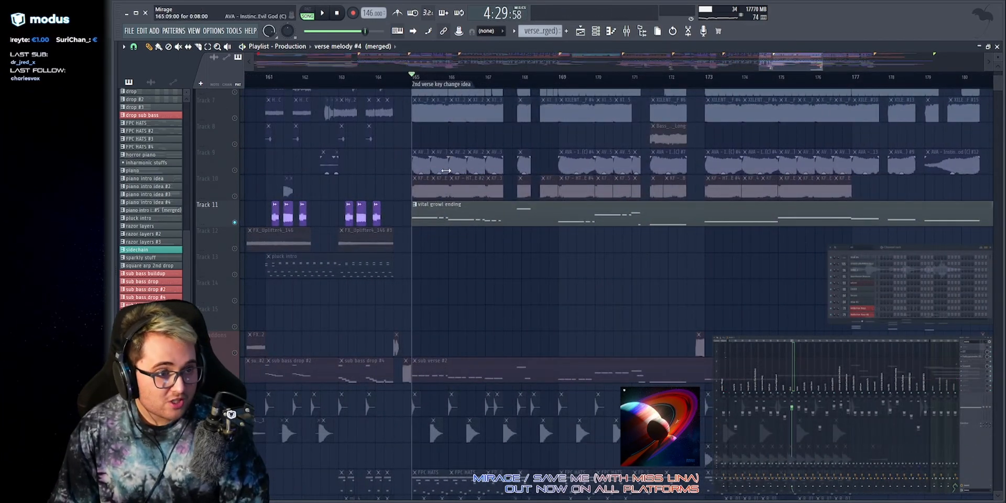
scroll(427, 92, right, 5)
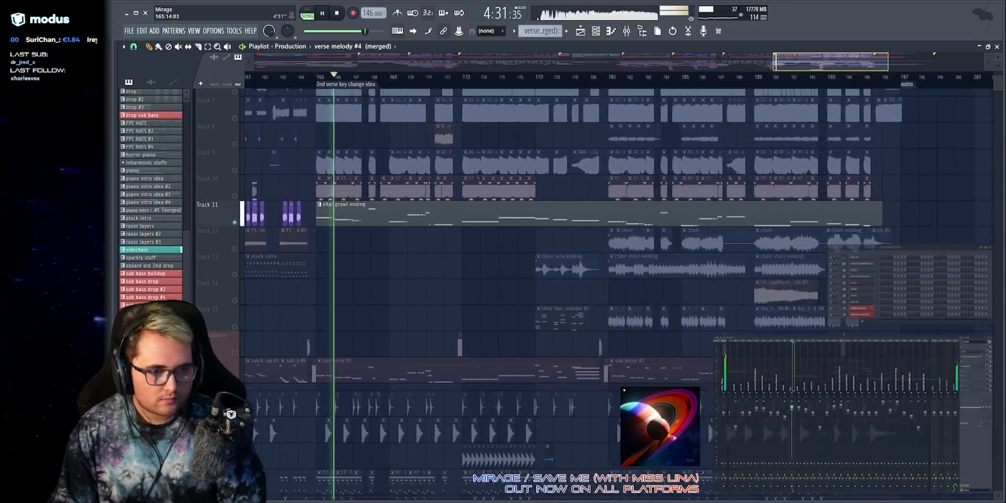
scroll(474, 84, up, 2)
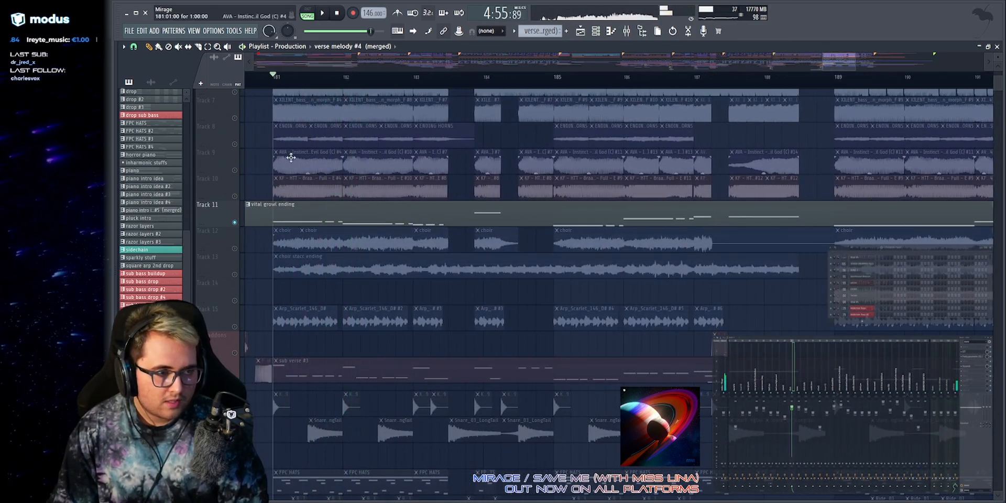
key(space)
Solo Track 10 and Track 9 one after the other and compare their layers from bar 181.
scroll(249, 266, up, 3)
drag(237, 277, 236, 244)
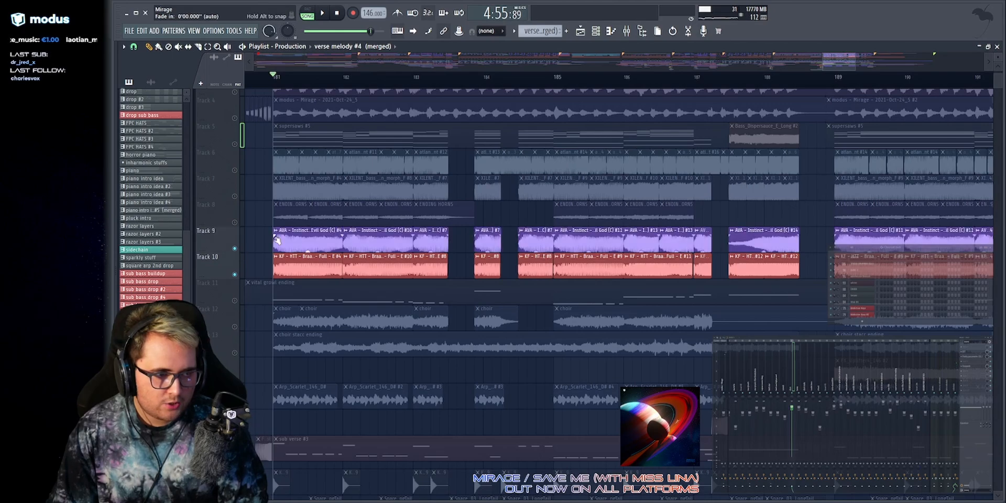
click(237, 274)
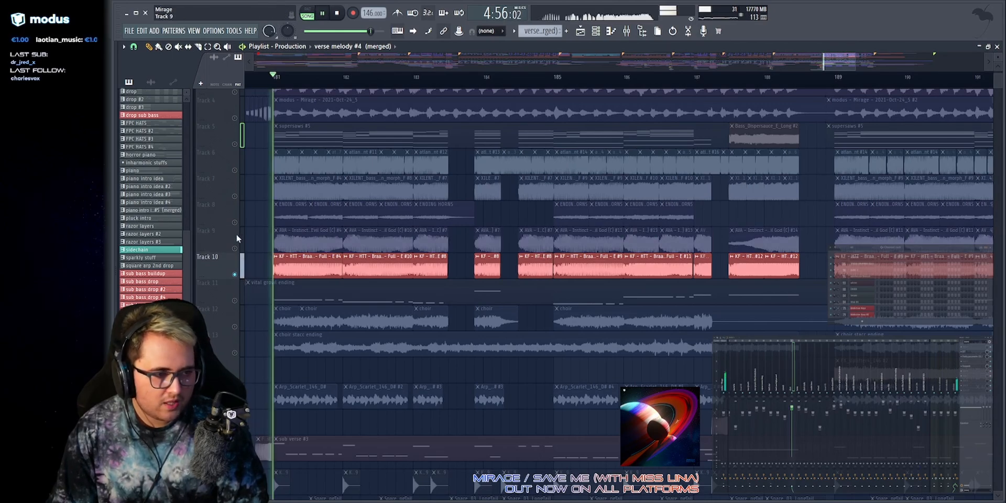
key(space)
click(235, 250)
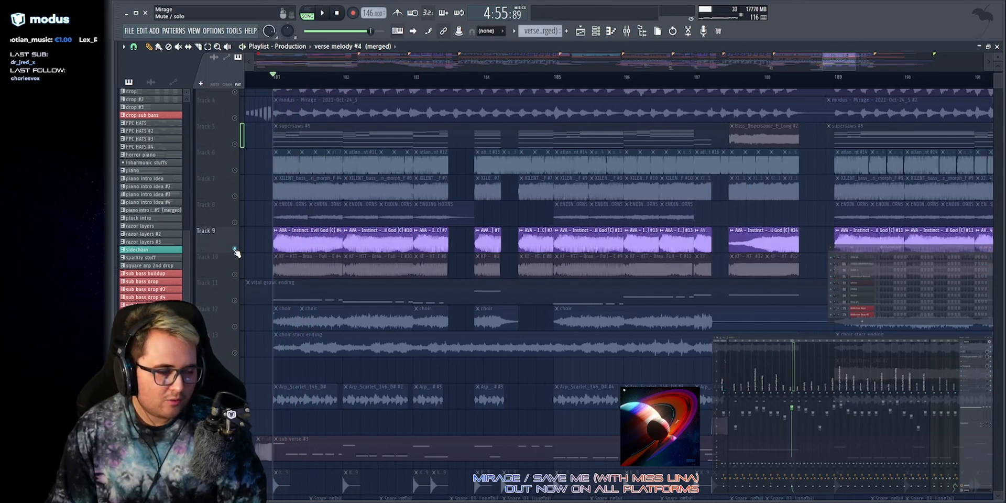
key(space)
Solo Track 8, play its ENDING HORNS clips from bar 181, and select the first group of them.
click(235, 222)
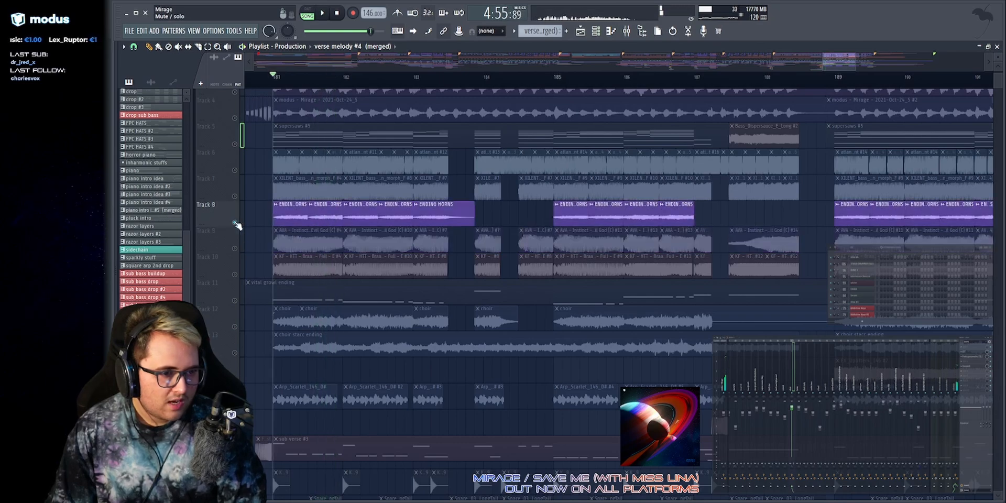
scroll(386, 61, up, 3)
key(space)
scroll(384, 74, down, 1)
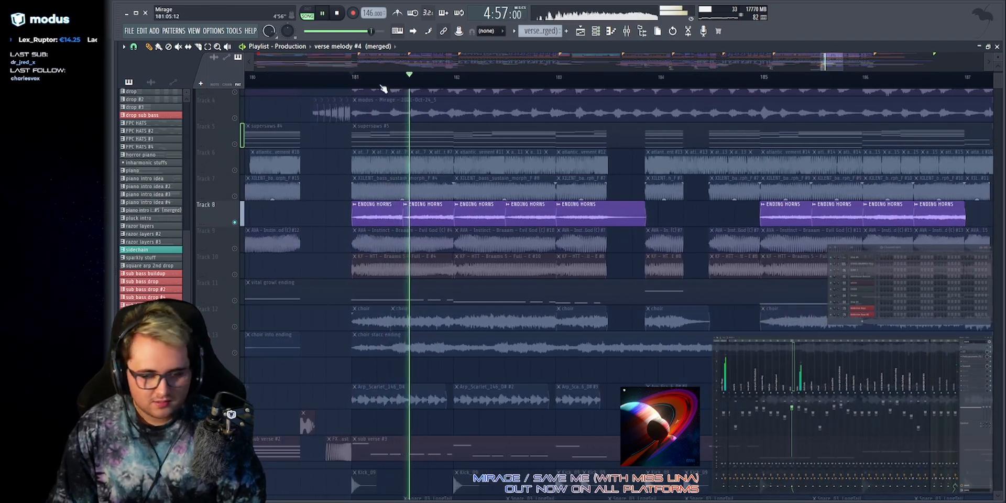
key(space)
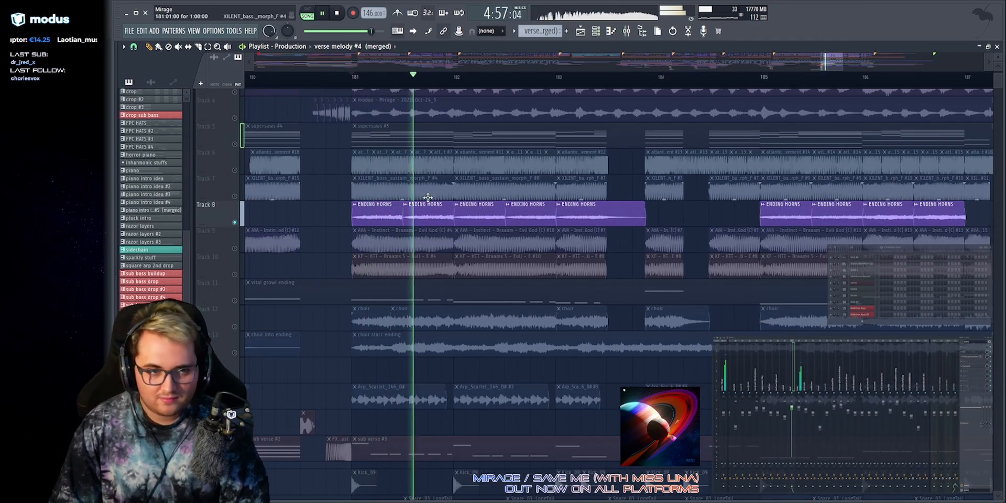
key(space)
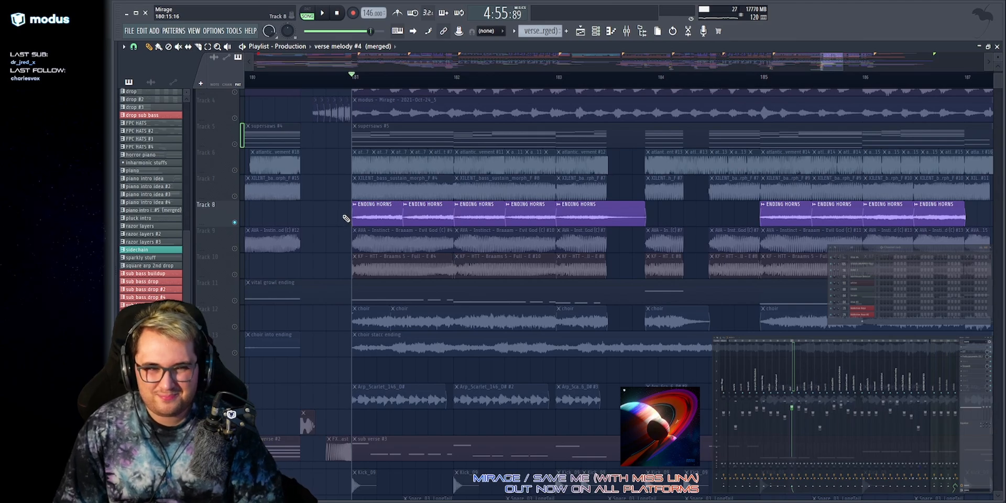
drag(342, 219, 702, 230)
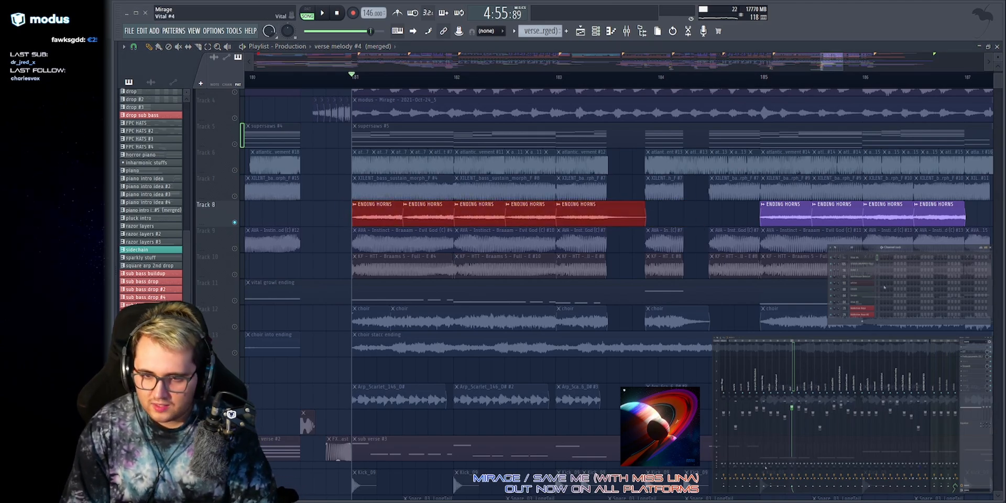
Browse the Kontakt libraries to FORZO and load its VI Full Ensemble instrument.
double_click(631, 206)
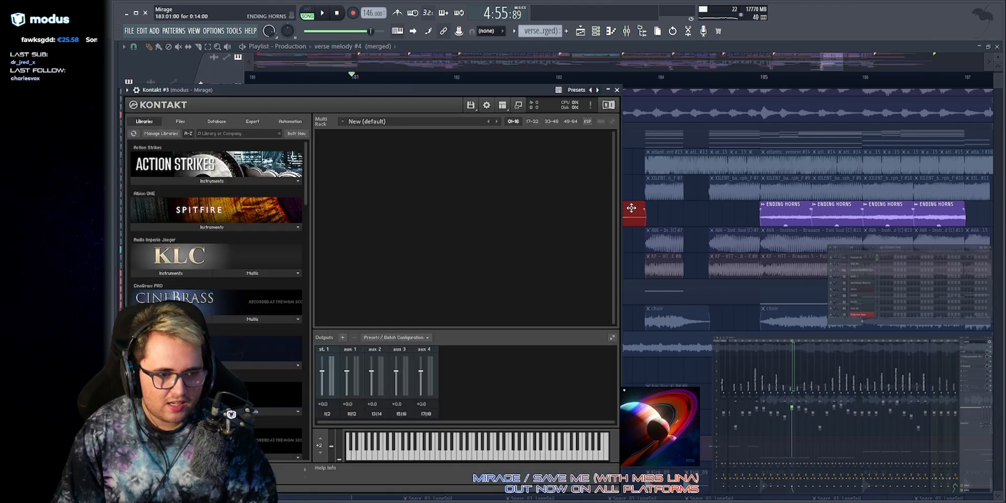
scroll(245, 251, down, 5)
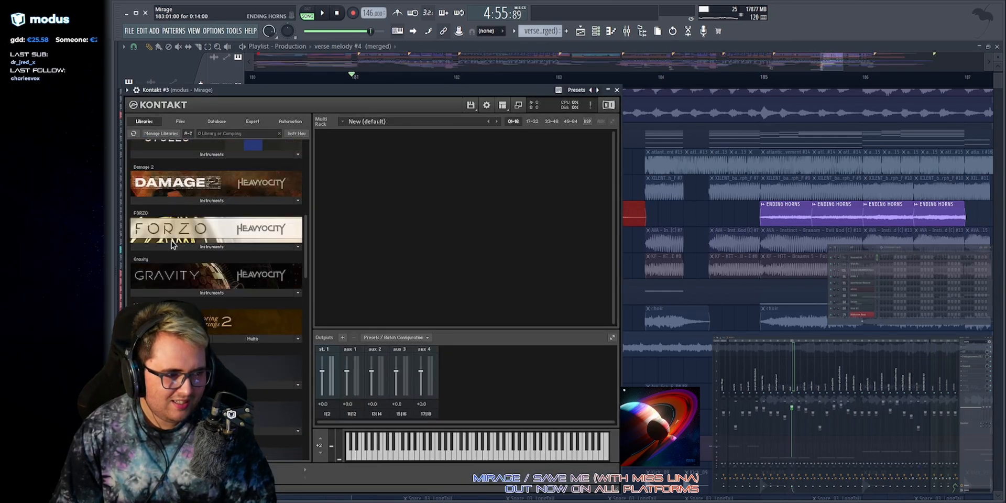
click(202, 245)
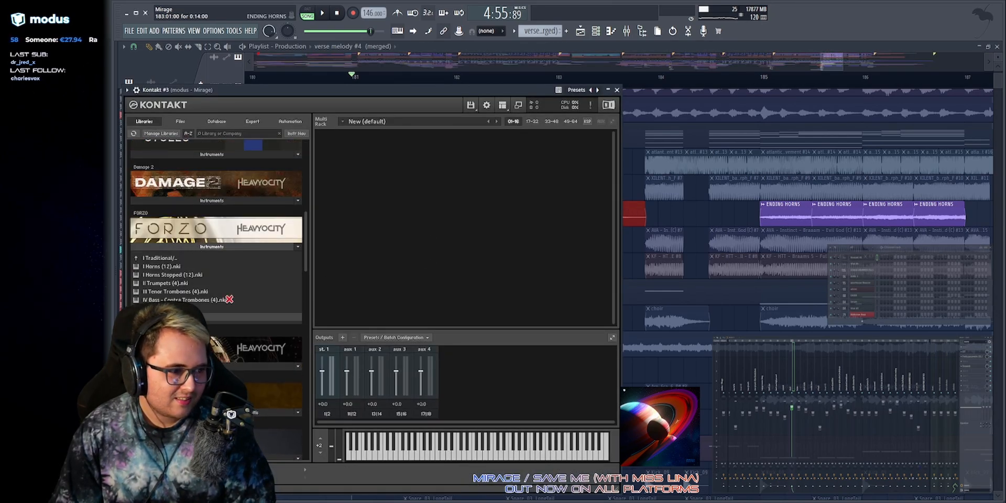
drag(417, 267, 384, 90)
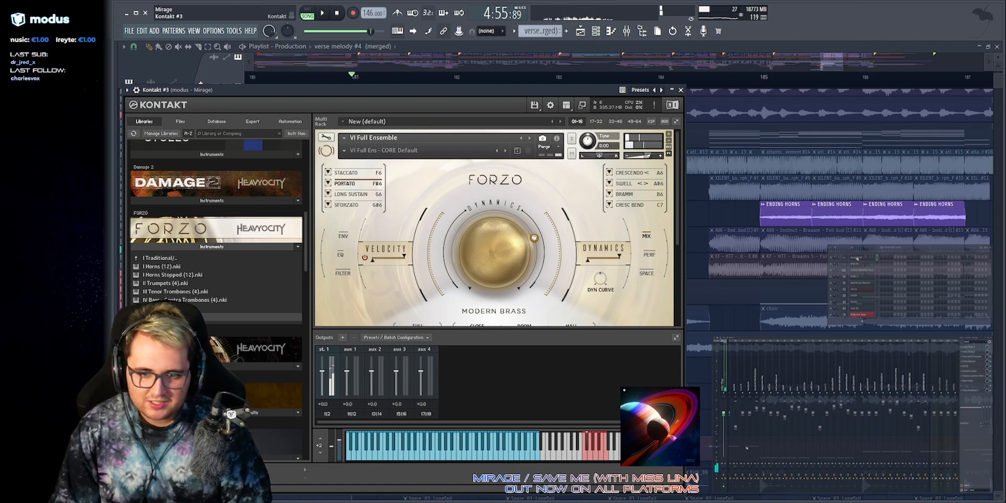
Return to the playlist and play the soloed ENDING HORNS clips from bar 181, bar 185 and bar 189.
click(720, 236)
key(space)
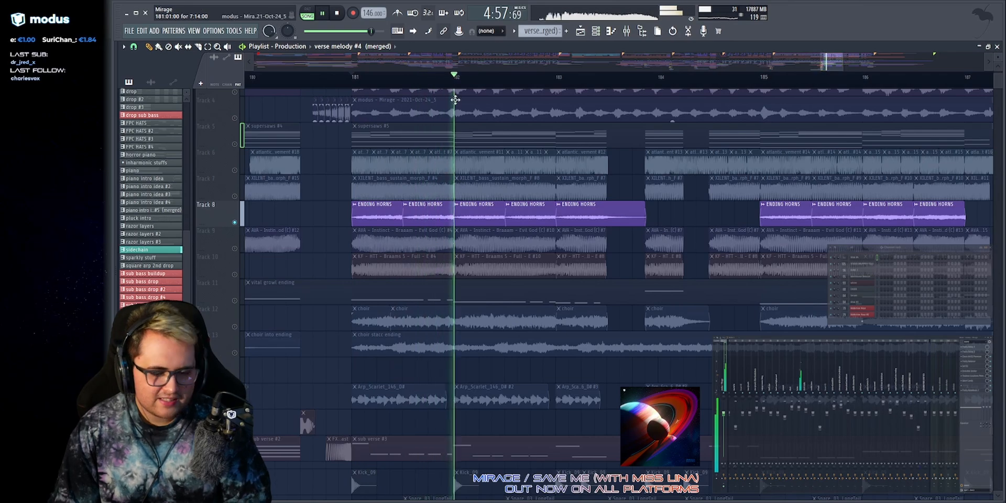
drag(832, 62, 839, 55)
click(770, 76)
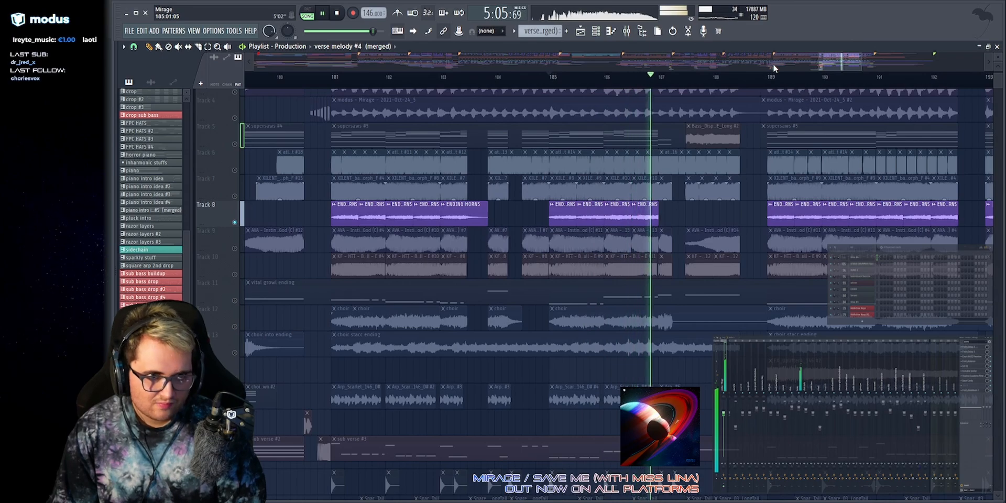
click(713, 76)
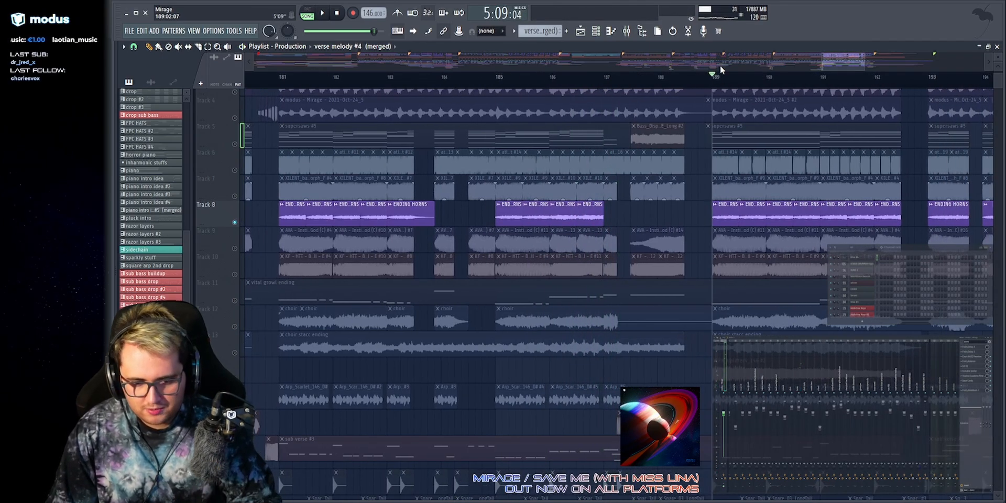
key(space)
scroll(652, 63, up, 2)
scroll(356, 171, down, 3)
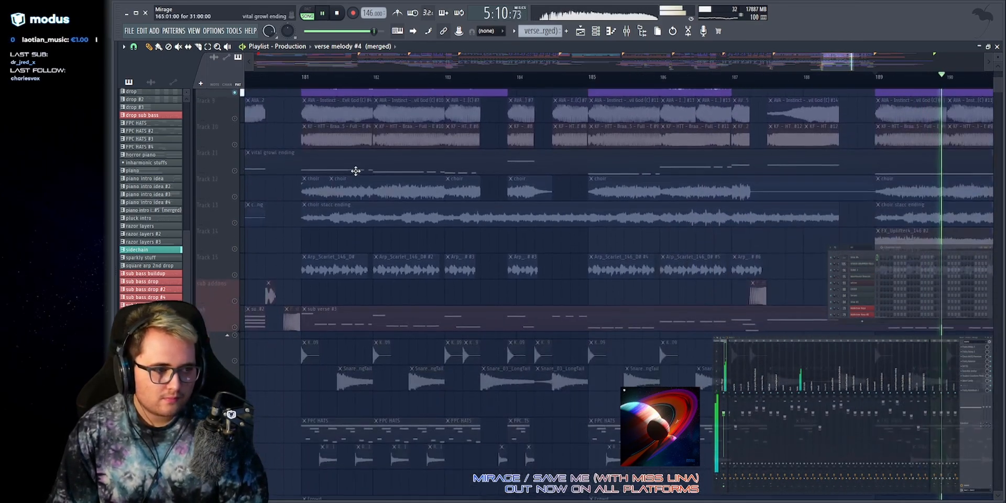
key(space)
Add the choir clips on Tracks 12 and 13 to the soloed Track 8 and play them together from bar 181.
scroll(355, 171, up, 3)
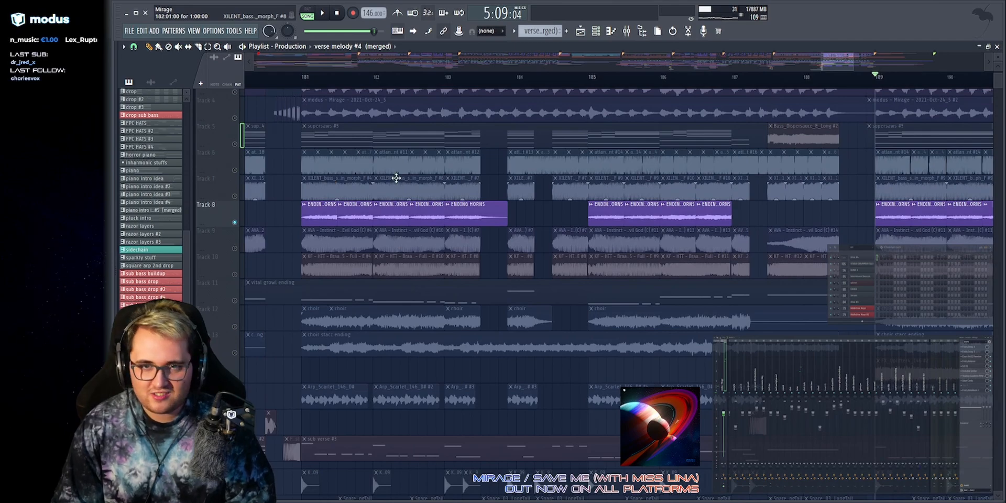
scroll(287, 160, down, 3)
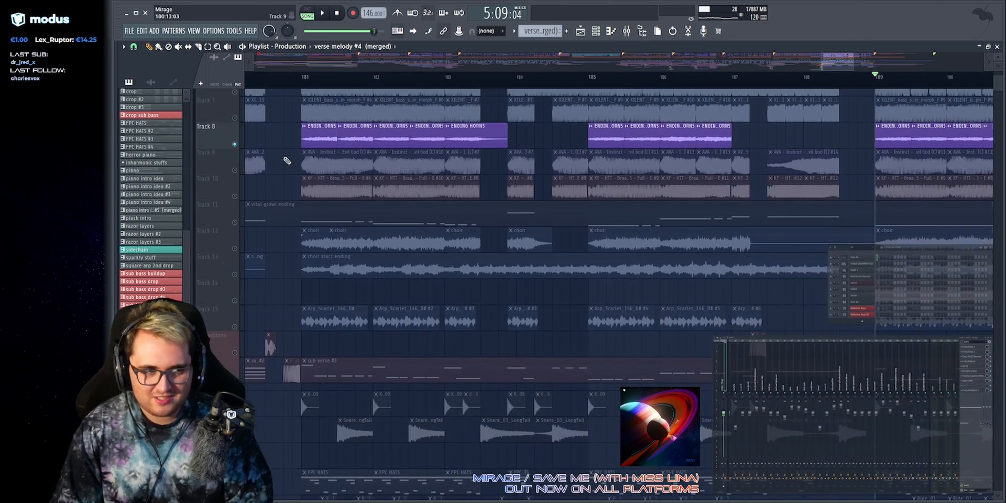
scroll(310, 76, up, 2)
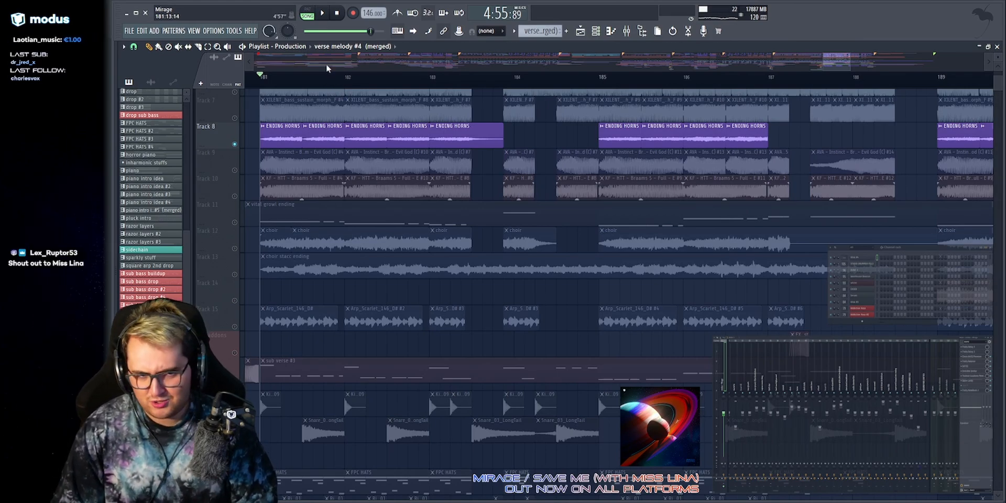
scroll(307, 70, up, 1)
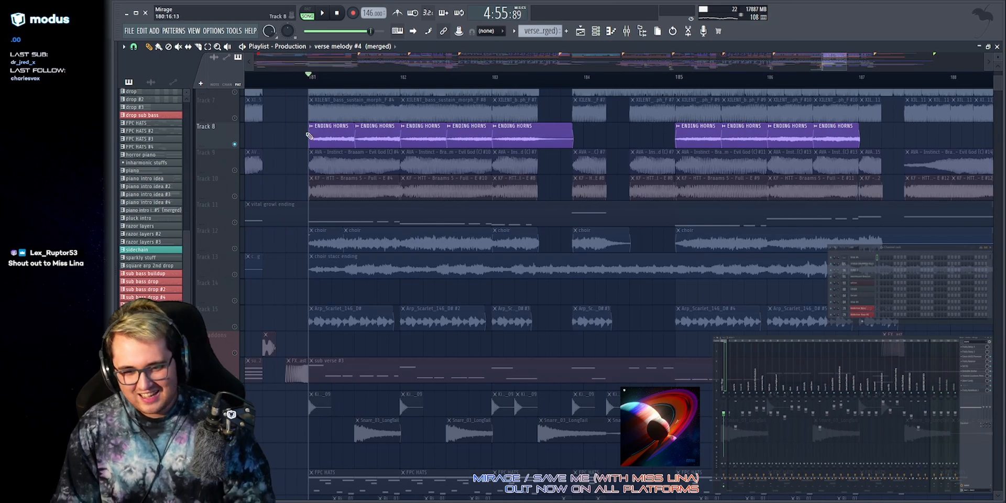
click(234, 250)
click(235, 274)
key(space)
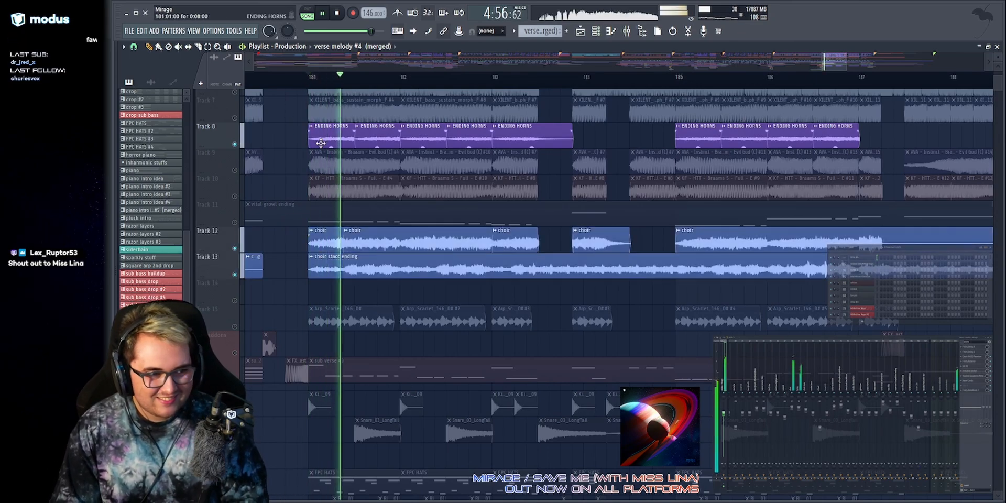
Unmute the braam layers on Tracks 9 and 10 while the ending section plays.
scroll(294, 212, up, 2)
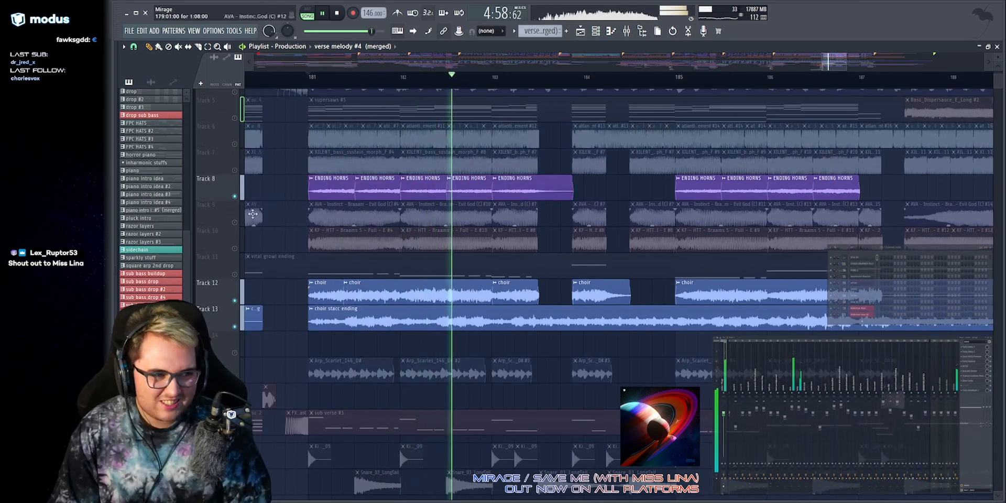
click(235, 222)
click(235, 248)
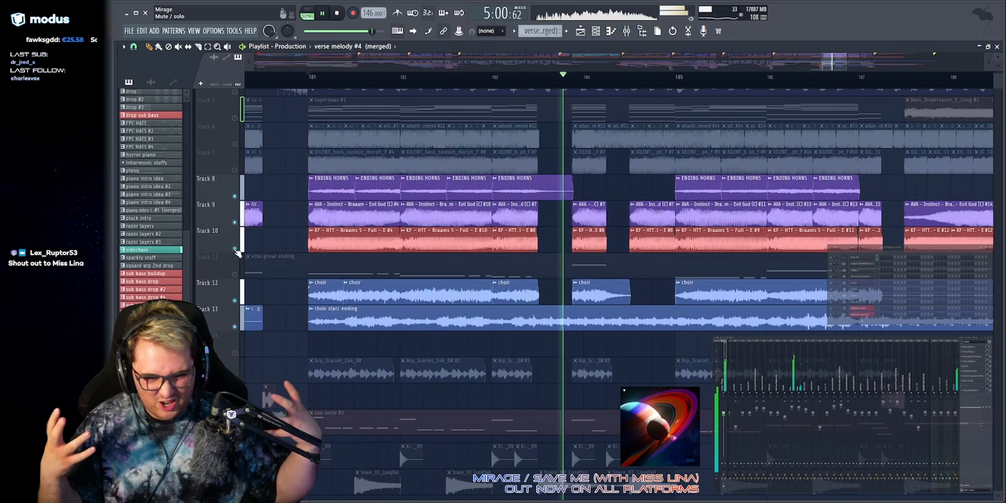
scroll(250, 227, down, 6)
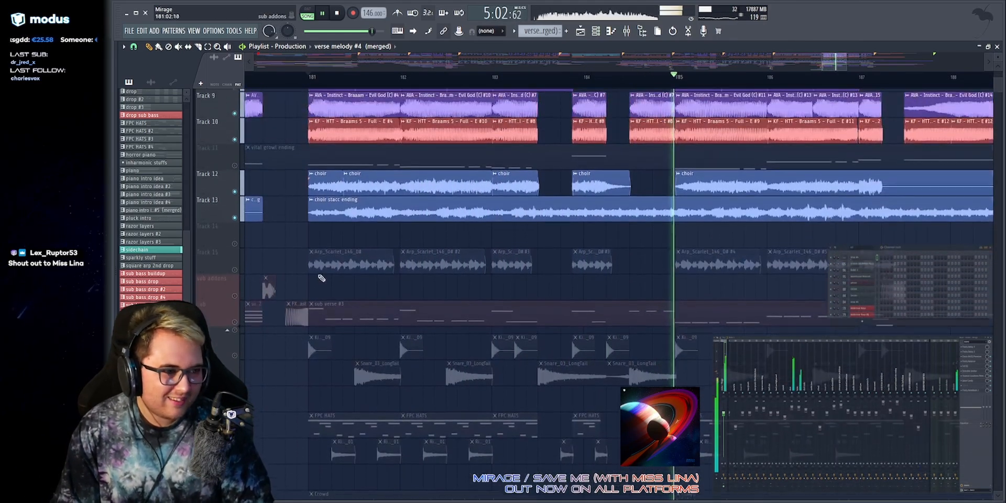
Unmute the Arp_Scarlet clips on Track 15 and the sub track, and replay the ending from bar 181.
click(235, 222)
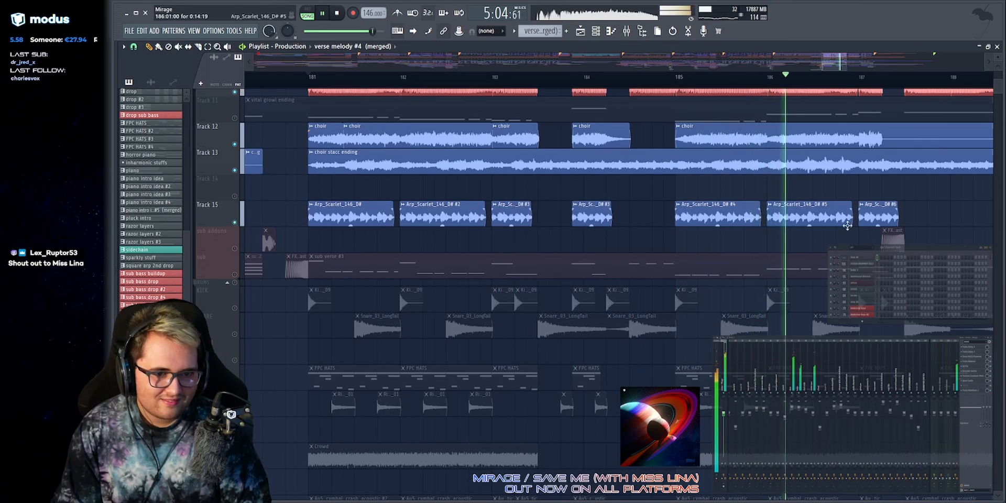
key(space)
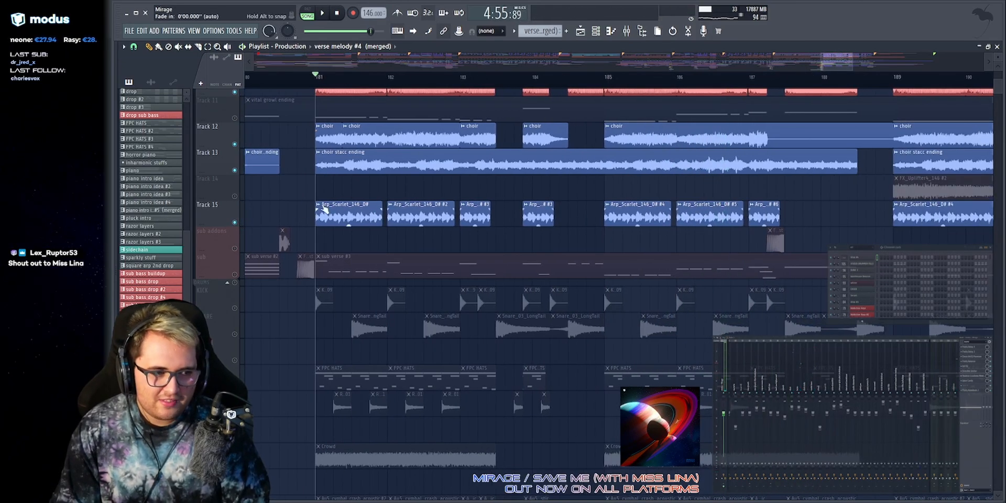
click(235, 274)
scroll(238, 278, up, 6)
key(space)
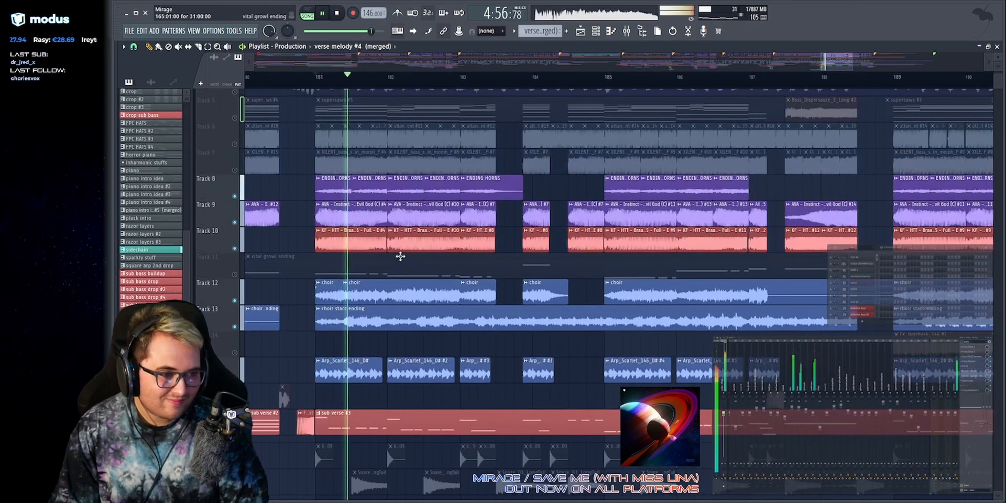
Unmute Tracks 7, 6 and 5 one by one to bring in the bass layers and supersaws during playback.
scroll(238, 252, up, 3)
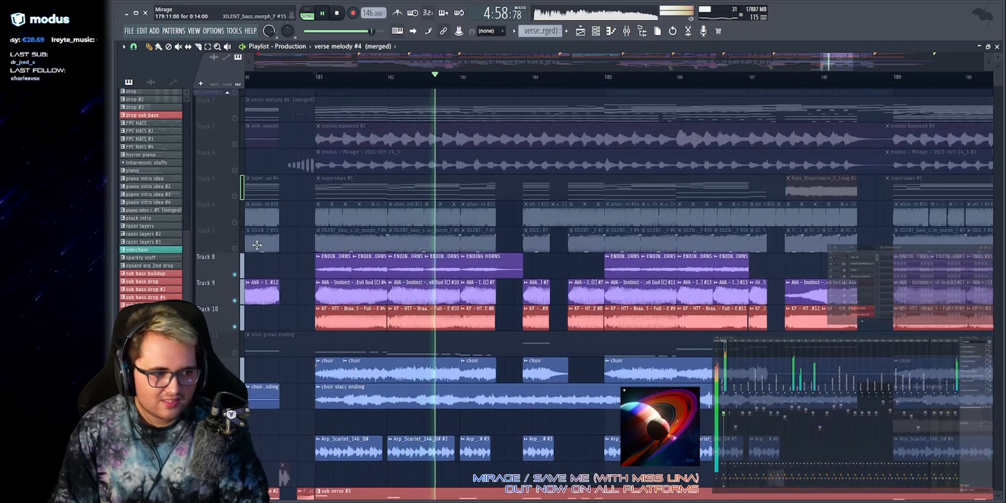
click(234, 249)
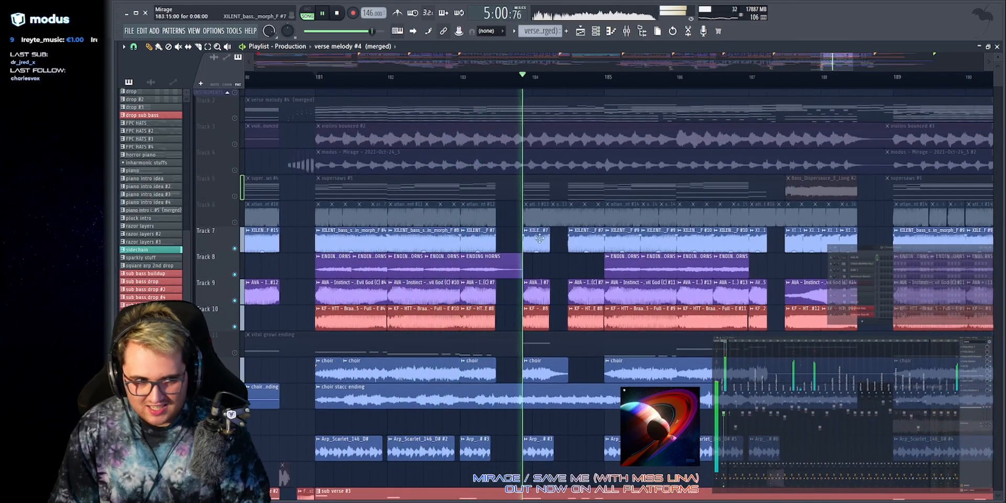
click(235, 223)
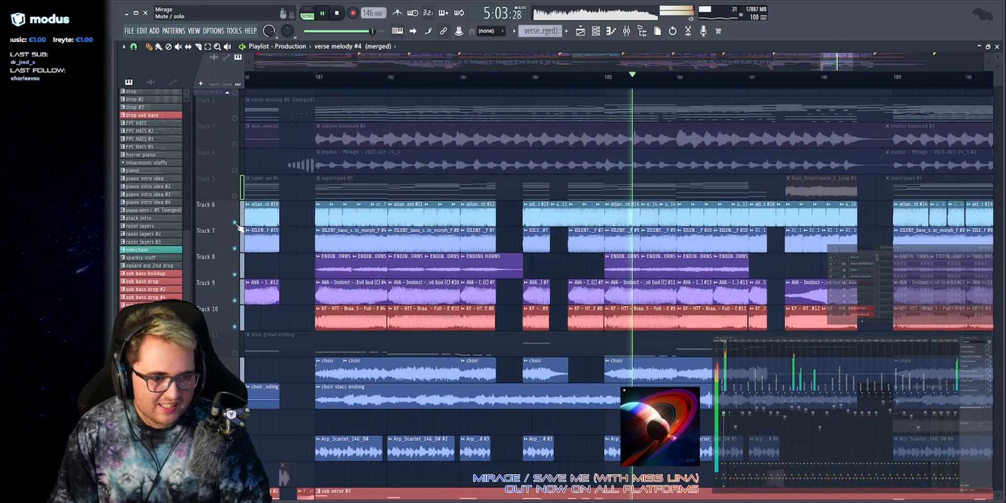
click(235, 197)
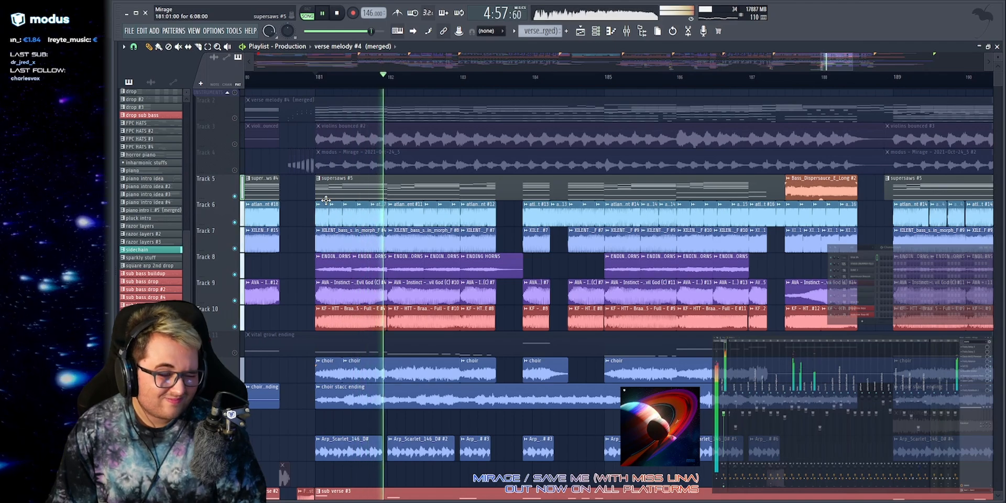
Solo Track 4 to audition it, and switch the solo to the bounced violins on Track 3, playing from bar 181.
key(space)
right_click(234, 170)
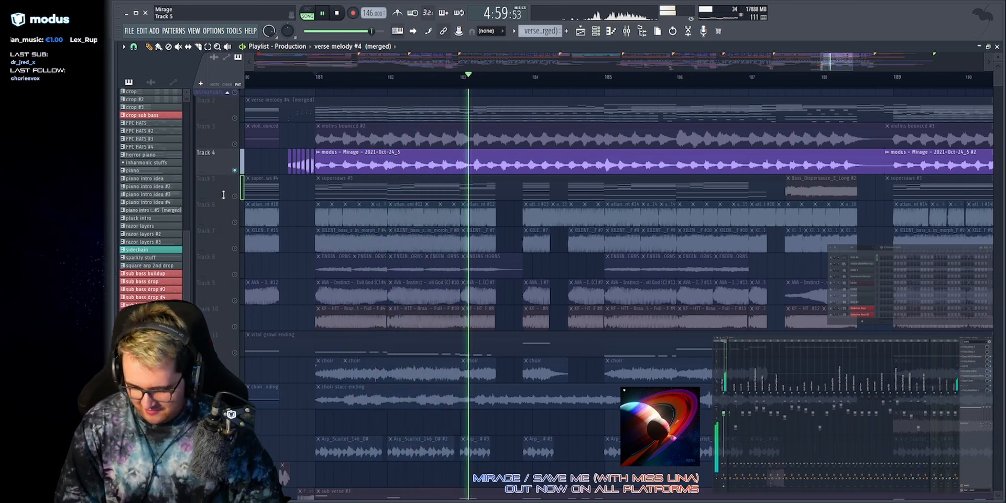
right_click(235, 144)
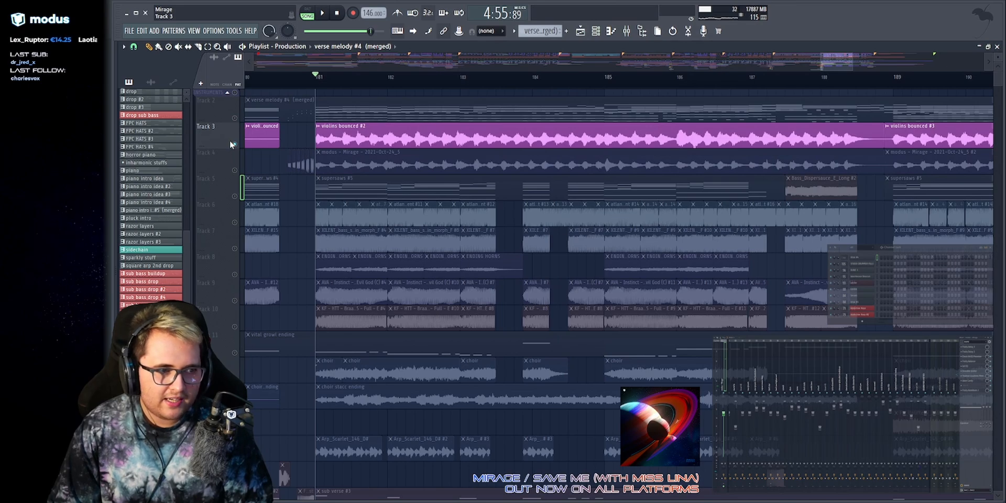
key(space)
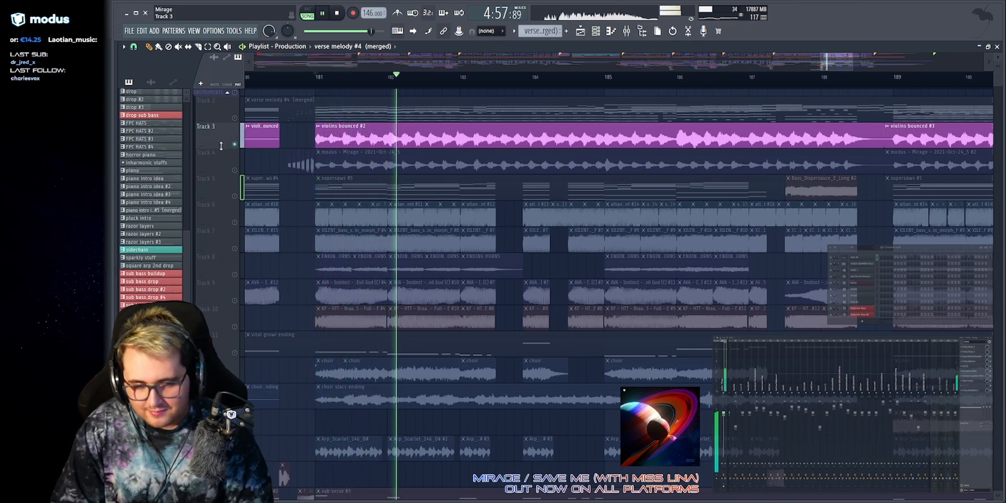
Unmute Track 4 alongside the violins on Track 3 and audition the two layers together.
key(space)
click(235, 171)
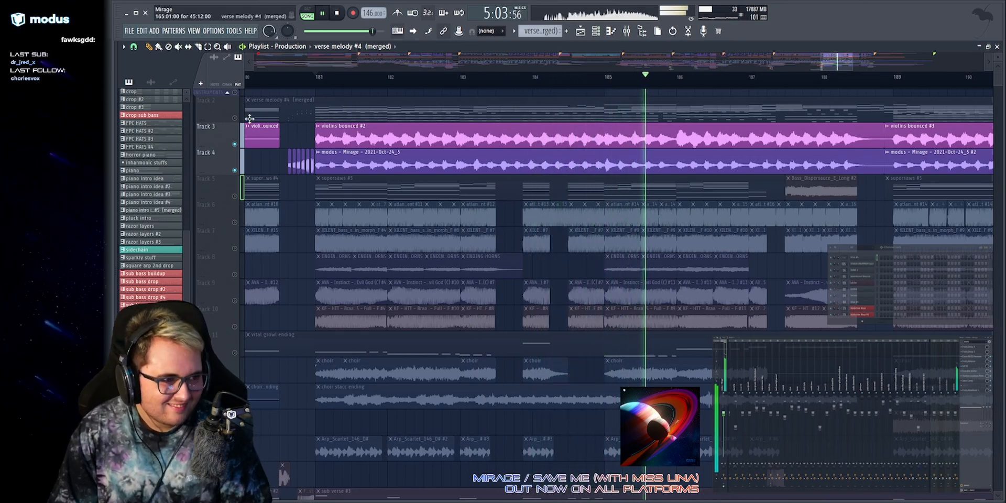
key(space)
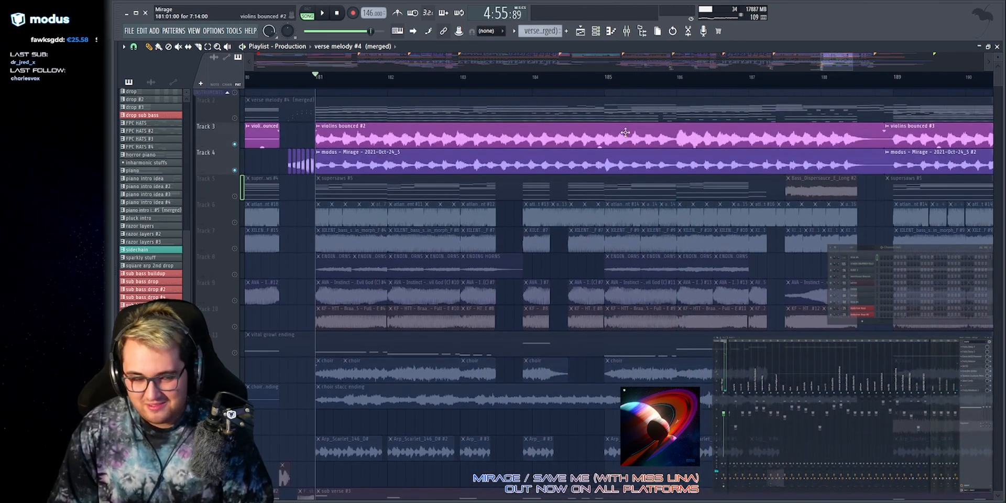
Play from bar 181 and unmute the ending horns on Track 8 and the choir layers on Tracks 12 and 13.
scroll(444, 219, down, 3)
key(space)
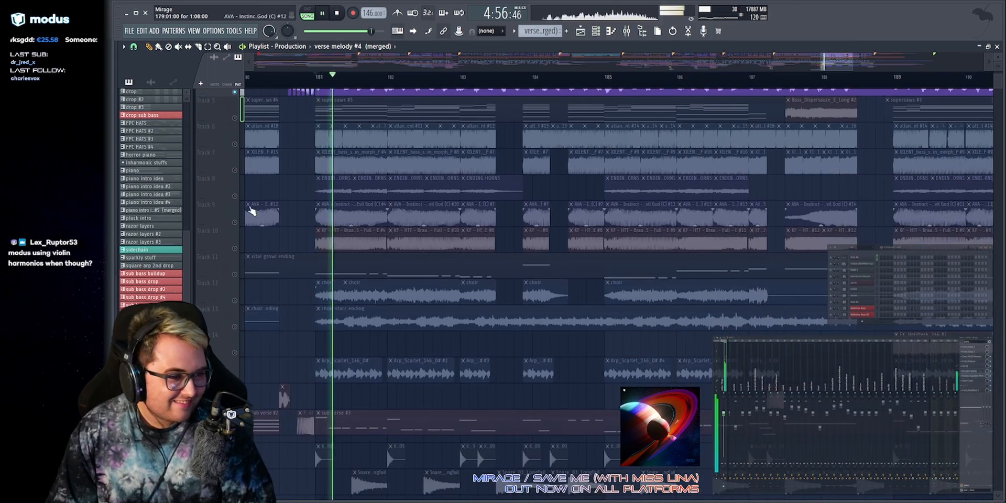
click(234, 196)
click(234, 301)
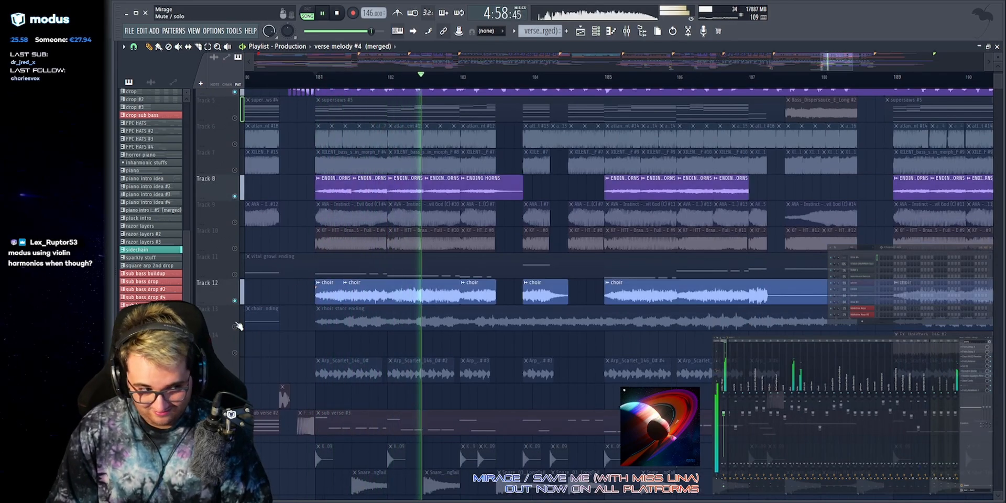
click(234, 326)
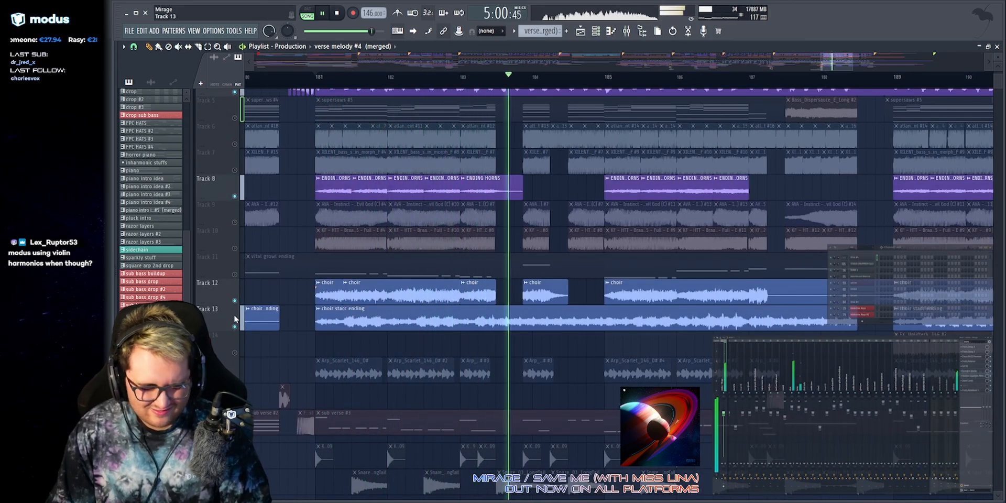
Unmute the braams on Tracks 9 and 10 and audition them with the violins, horns and choirs.
scroll(529, 281, up, 2)
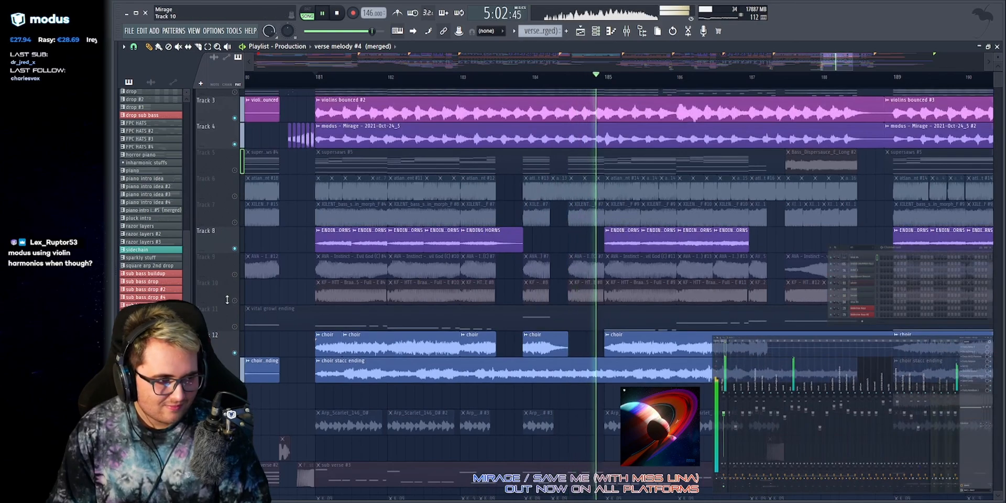
click(234, 274)
click(235, 300)
key(space)
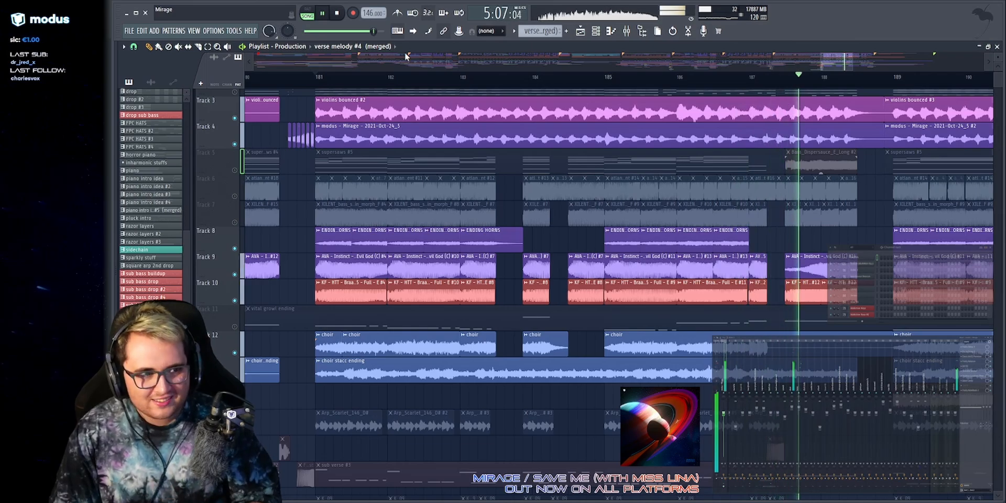
Unmute the arp on Track 15 and the sub verse track, and restart playback from bar 181.
scroll(840, 62, down, 1)
scroll(840, 62, down, 1)
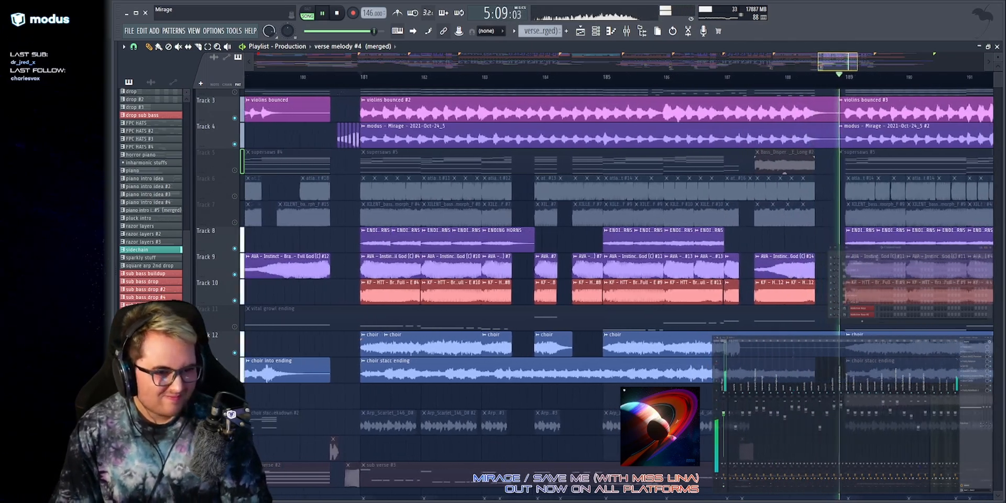
scroll(430, 105, down, 4)
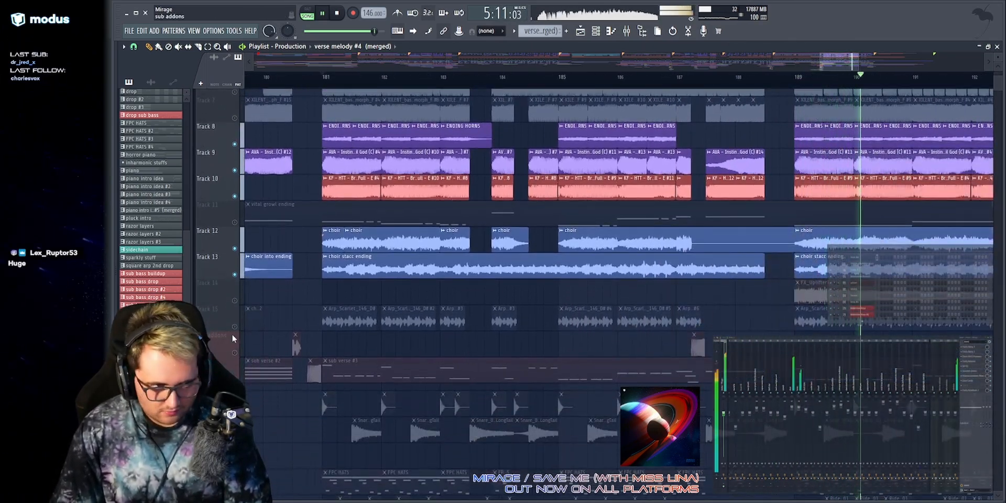
key(space)
click(234, 328)
click(238, 378)
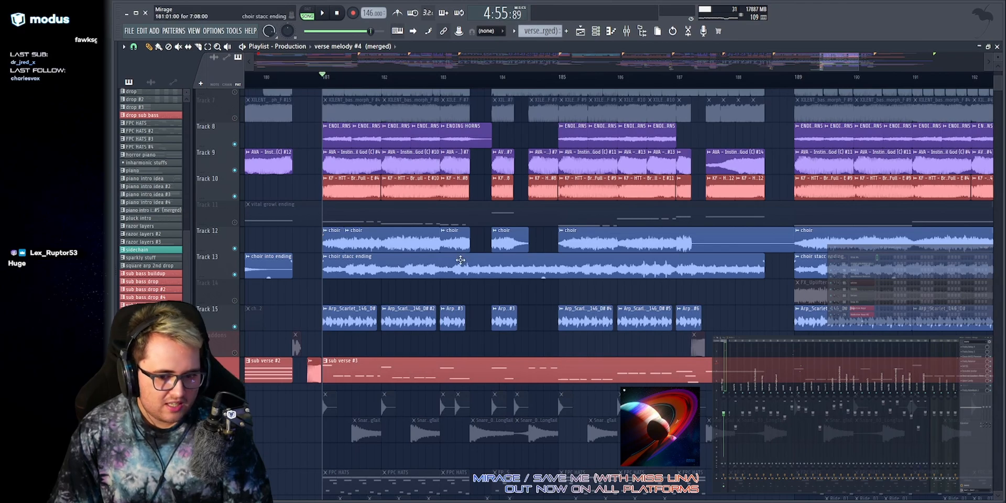
key(space)
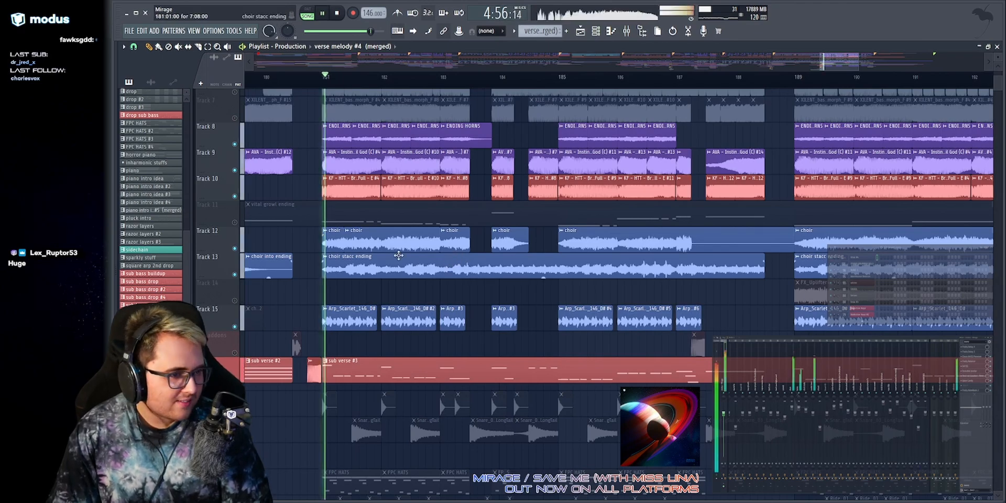
Unmute the vital growl on Track 11, the bass layers on Tracks 7 and 6, and the supersaws on Track 5.
click(234, 223)
scroll(287, 219, up, 5)
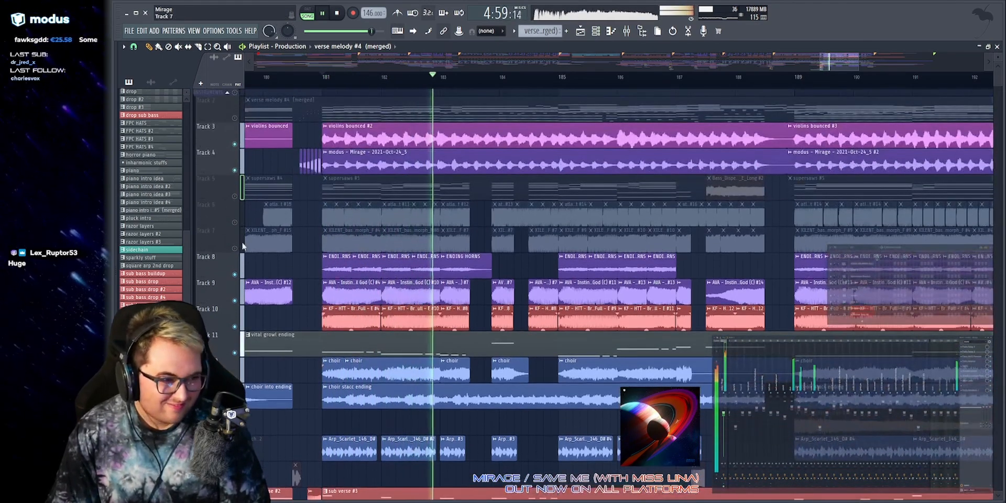
click(237, 224)
click(234, 222)
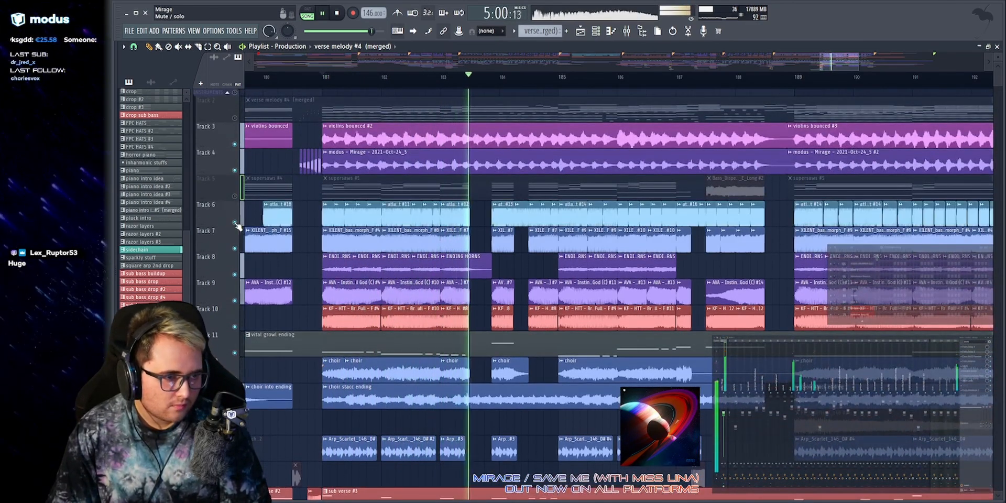
click(235, 196)
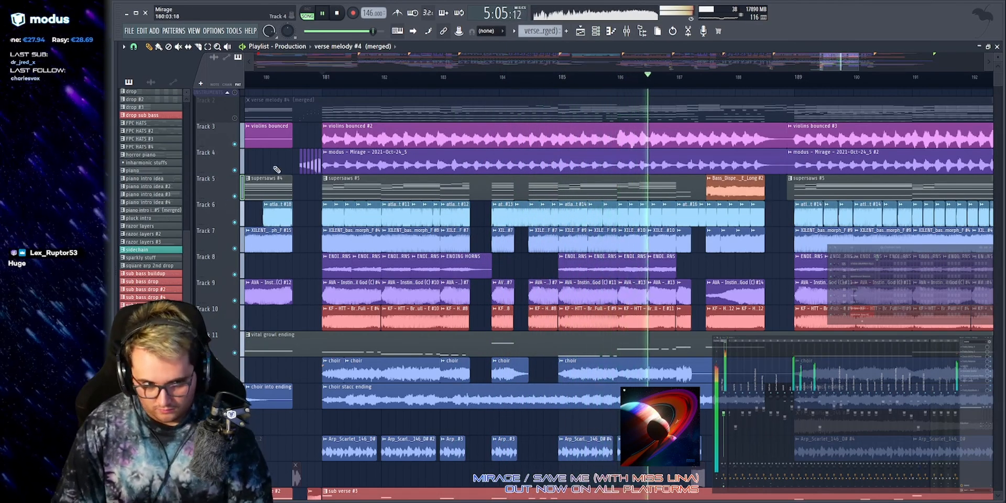
Solo the verse melody on Track 2, audition it from bar 181, and turn all tracks back on.
key(space)
ctrl+click(234, 118)
key(space)
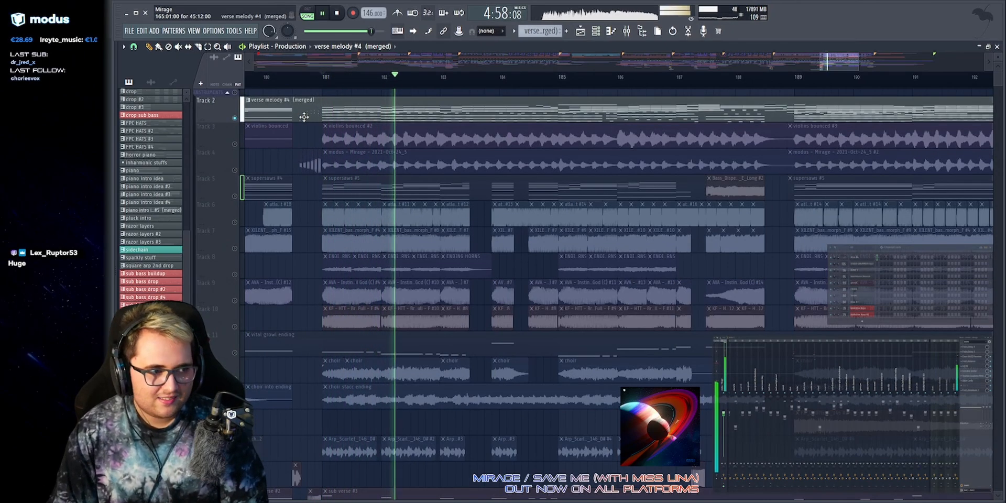
ctrl+click(235, 118)
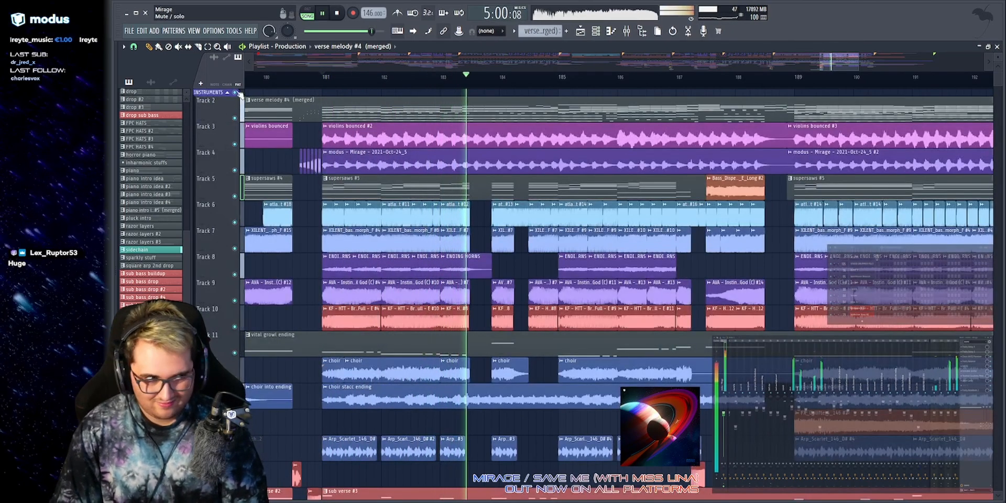
Listen to the full ending with all tracks on, replaying from bar 193 into the outro.
scroll(517, 262, down, 10)
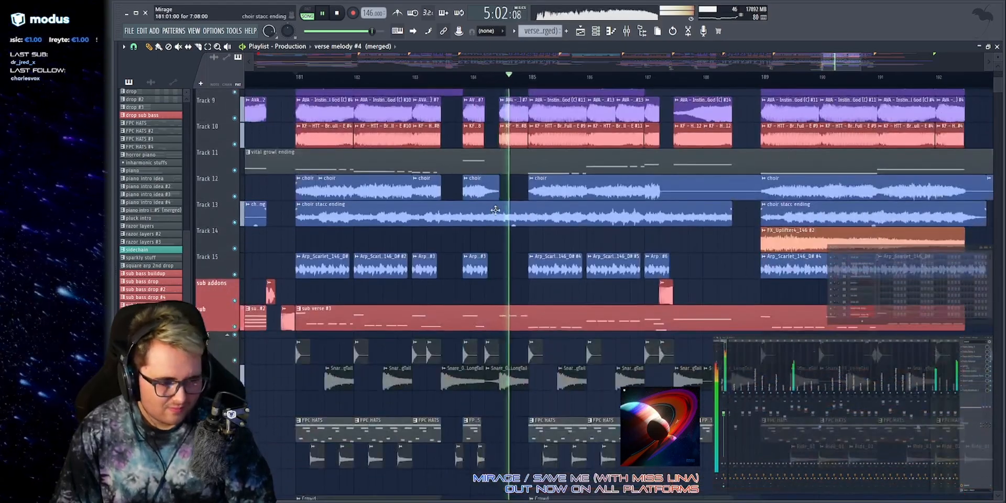
scroll(517, 262, up, 12)
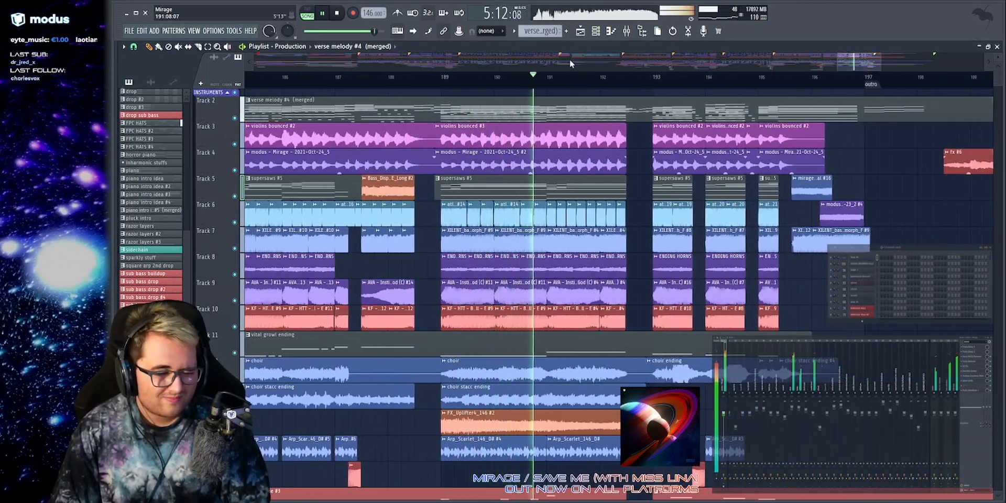
drag(570, 60, 561, 65)
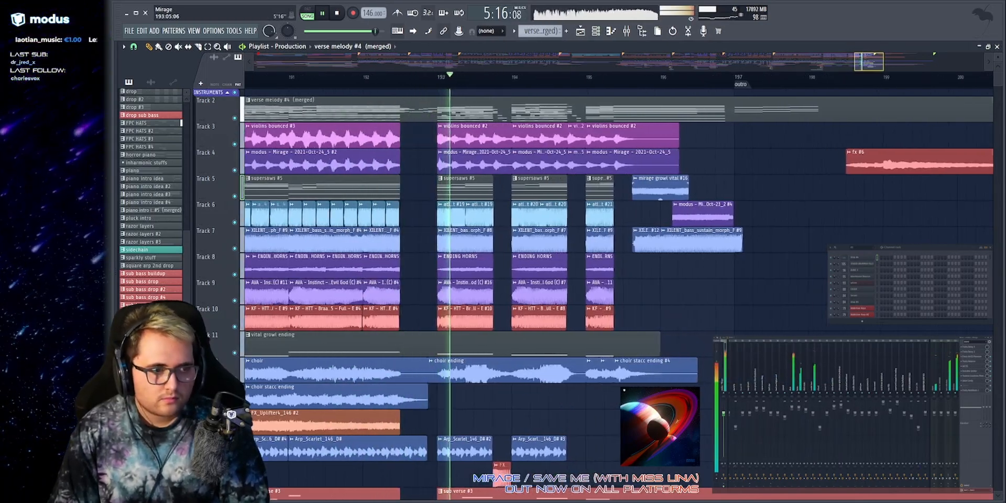
scroll(419, 82, up, 2)
drag(443, 59, 489, 62)
key(space)
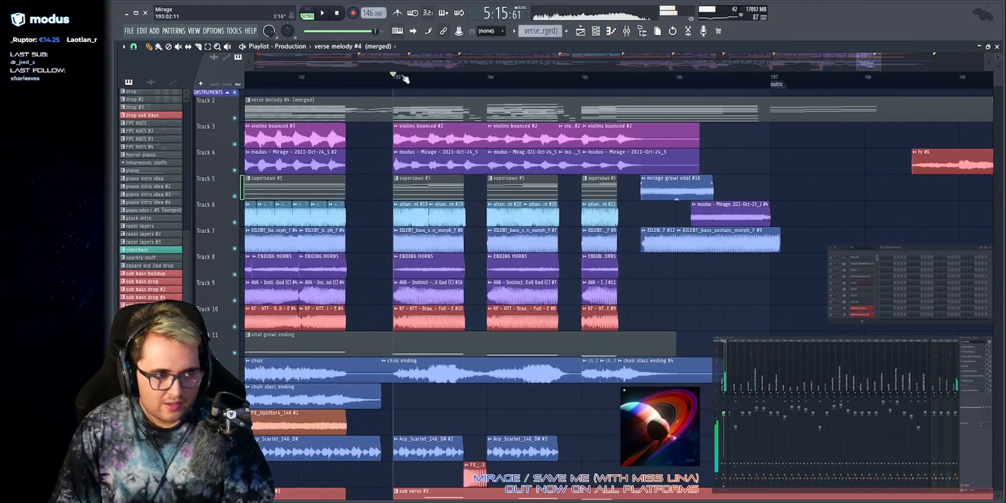
key(space)
scroll(404, 79, up, 2)
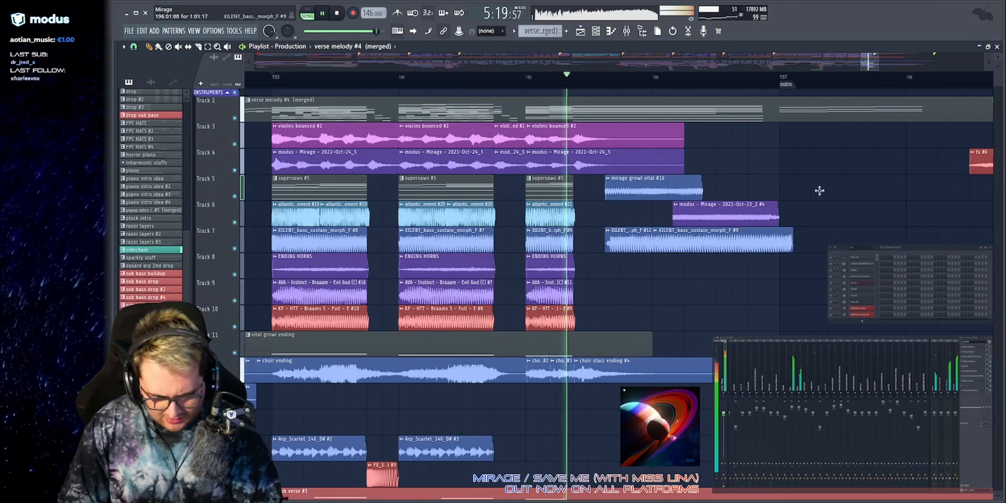
drag(870, 62, 871, 62)
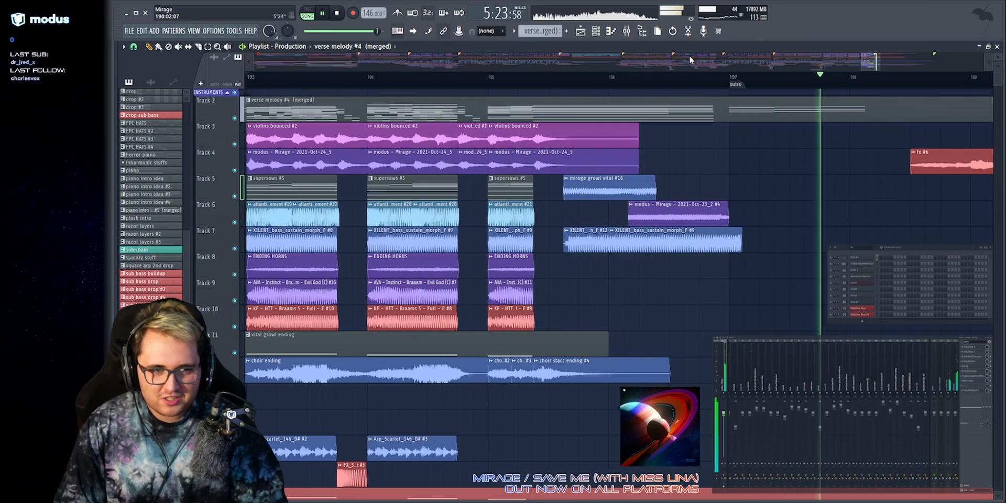
Replay the ending from bar 195 and select the growl and bass clips on Tracks 5 to 7 just before the outro.
click(489, 77)
key(space)
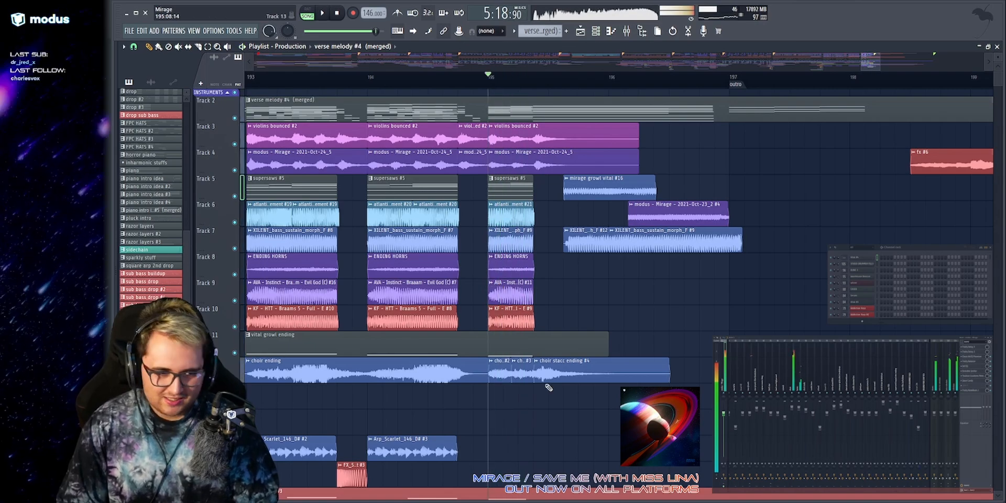
key(space)
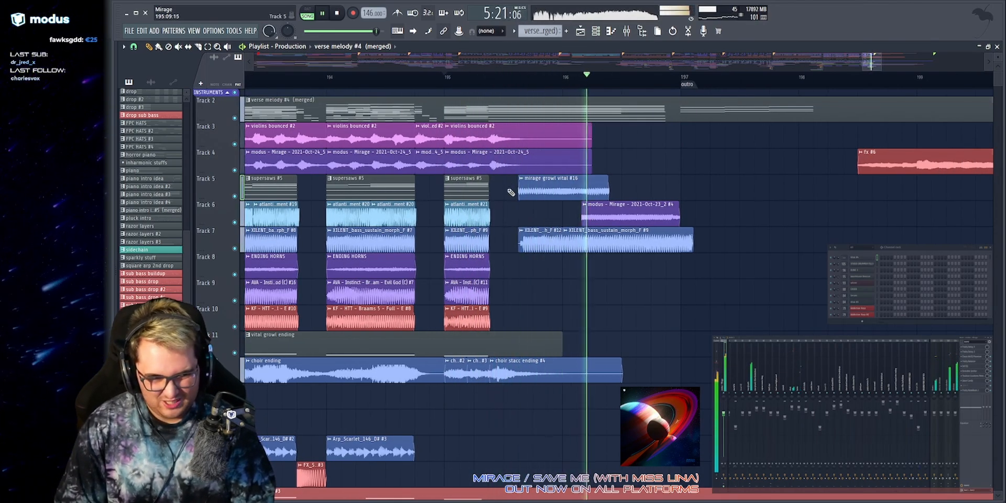
drag(512, 189, 703, 254)
key(space)
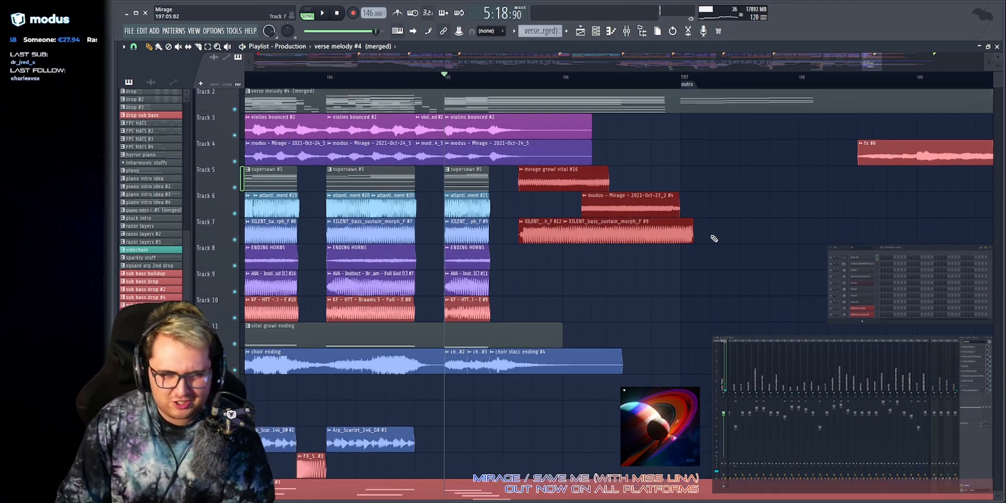
Clear the clip selection and listen again to the growl and sustained bass clips leading into the outro.
key(space)
click(772, 232)
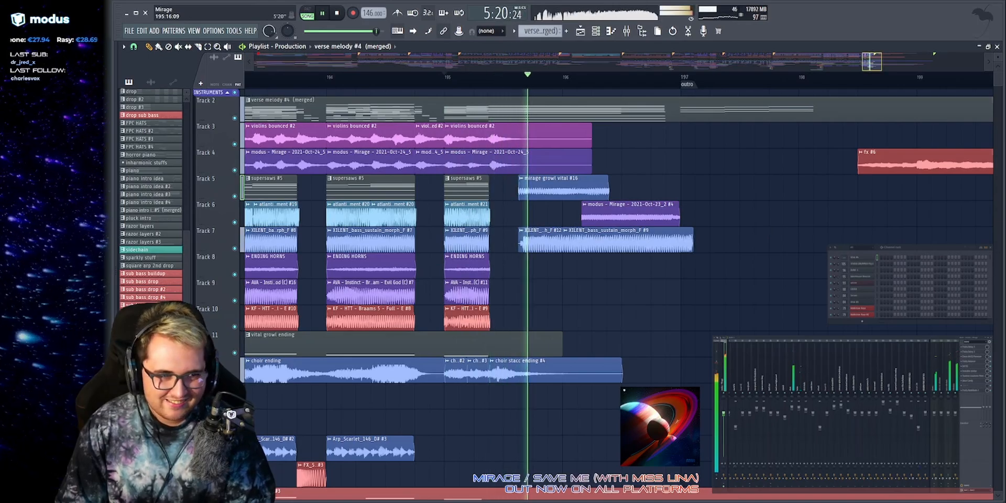
scroll(651, 193, up, 2)
scroll(707, 196, down, 2)
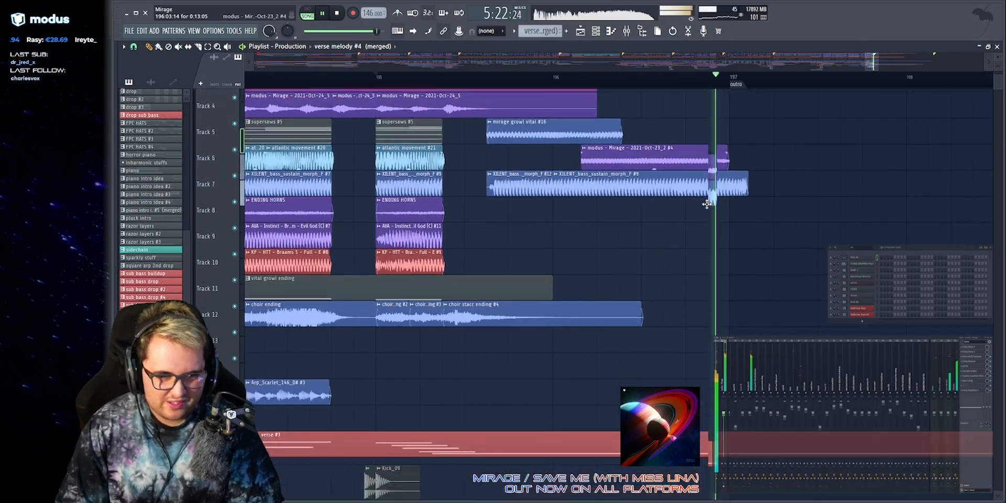
scroll(723, 178, up, 2)
key(space)
drag(871, 62, 871, 92)
scroll(430, 91, up, 2)
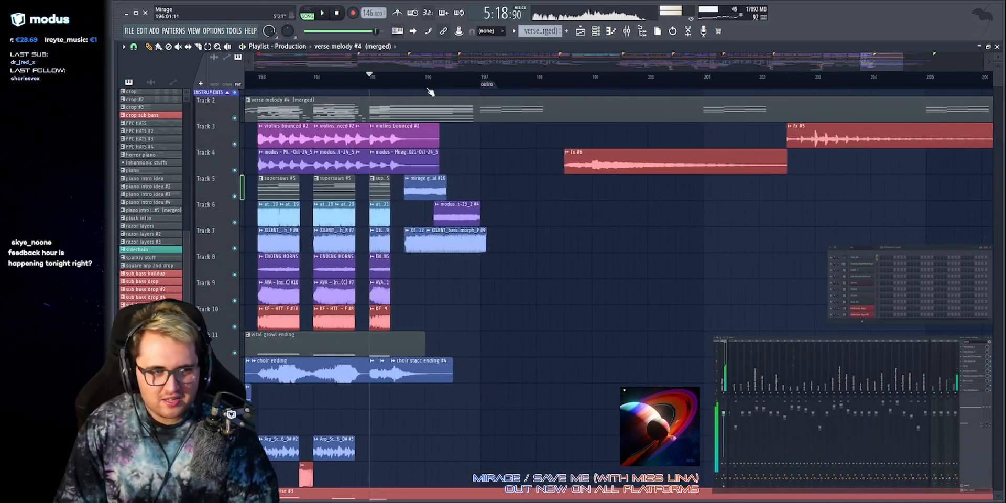
Play from the last chord hit in bar 195 through the outro, checking its fx, sub and drum tracks.
click(390, 80)
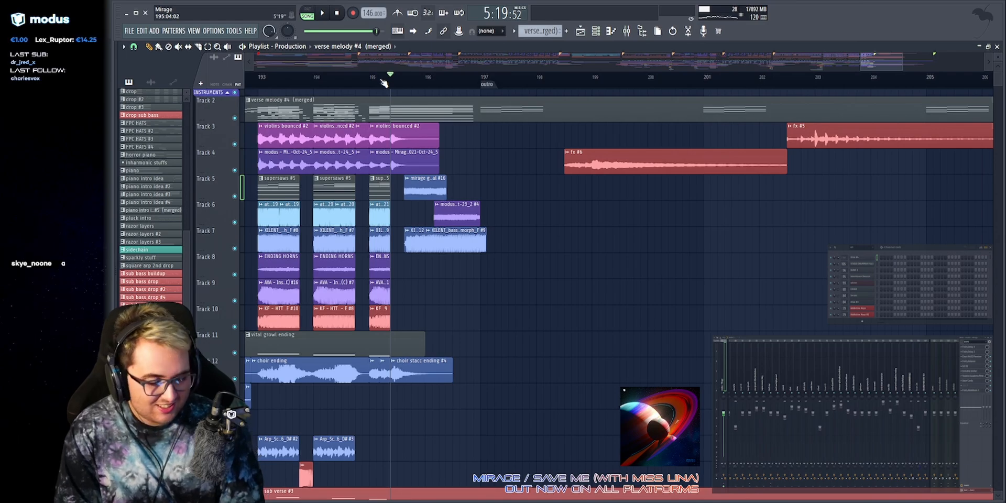
key(space)
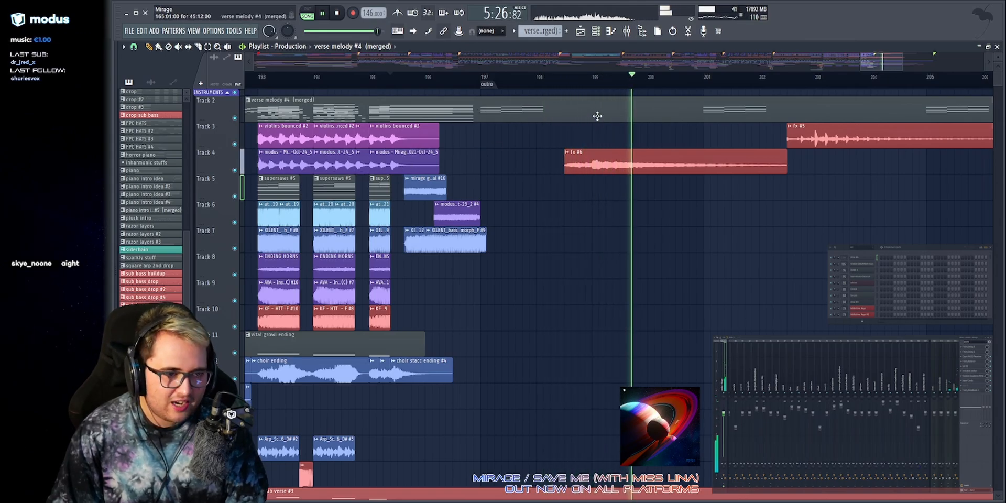
scroll(486, 263, down, 5)
scroll(486, 263, down, 4)
scroll(498, 225, up, 9)
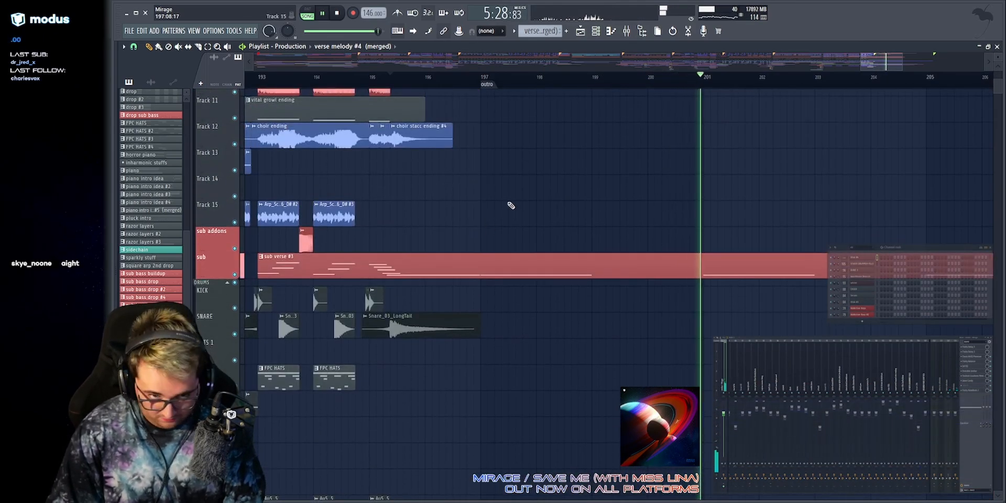
scroll(509, 187, up, 1)
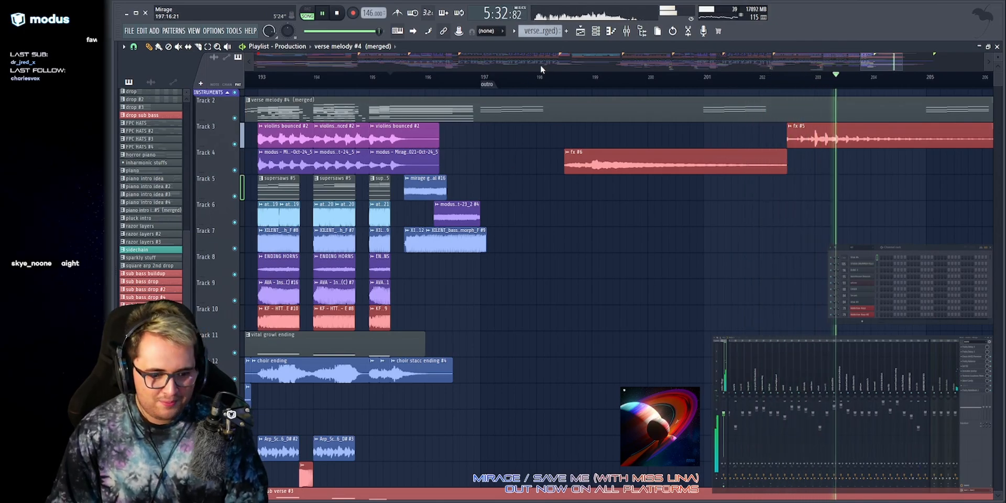
drag(537, 64, 534, 64)
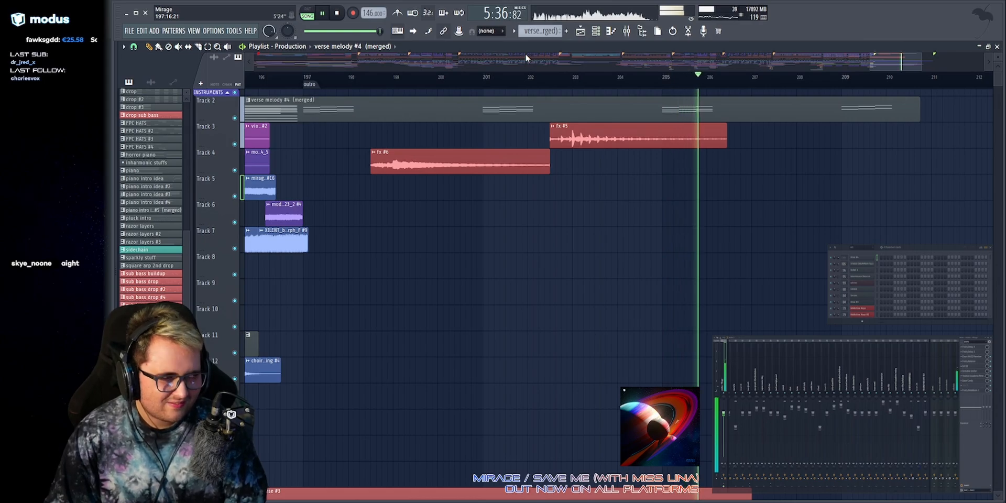
key(space)
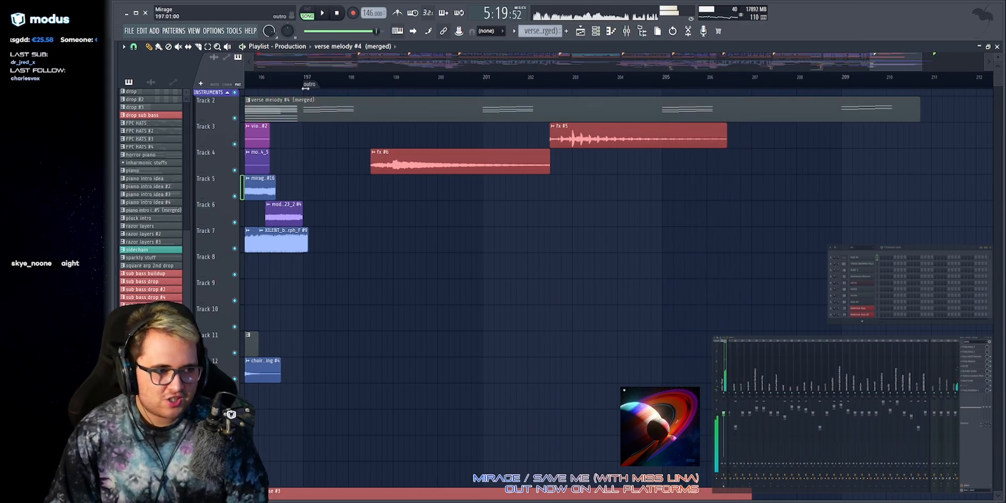
Open the verse melody #4 pattern in the piano roll and inspect its outro notes on the music box NO DELAY channel.
double_click(350, 111)
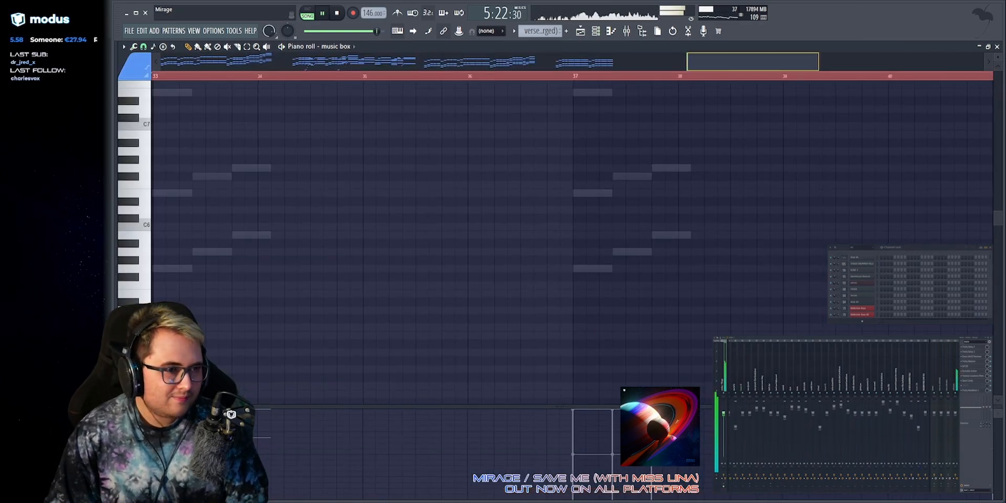
key(space)
key(space)
scroll(344, 254, up, 4)
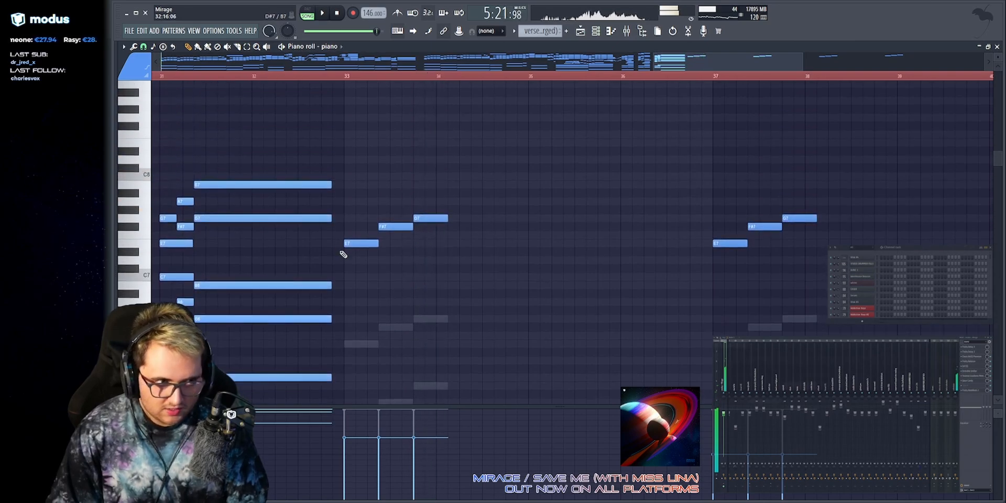
scroll(399, 236, down, 3)
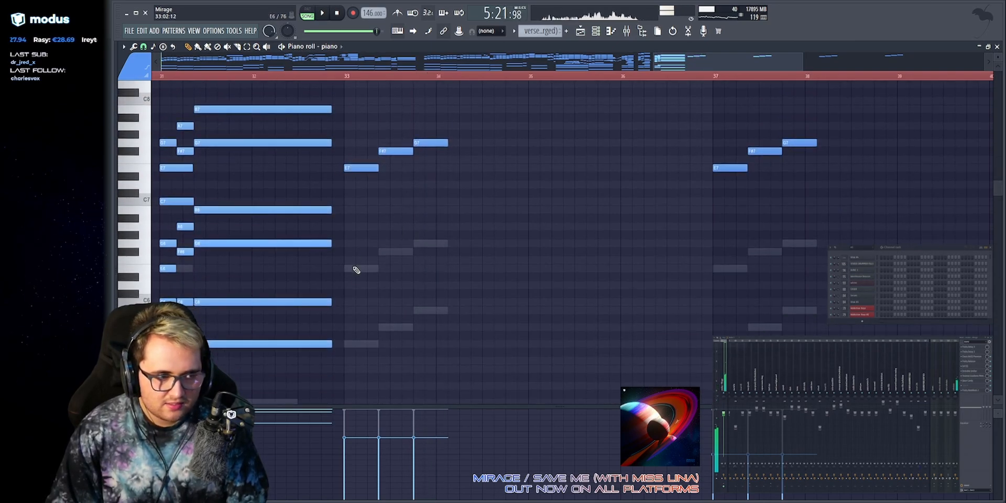
double_click(361, 267)
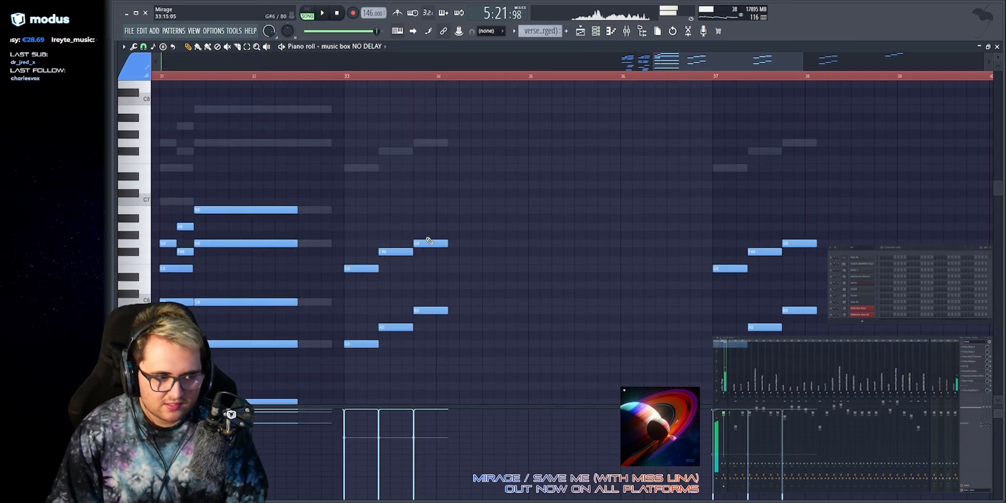
scroll(351, 157, down, 6)
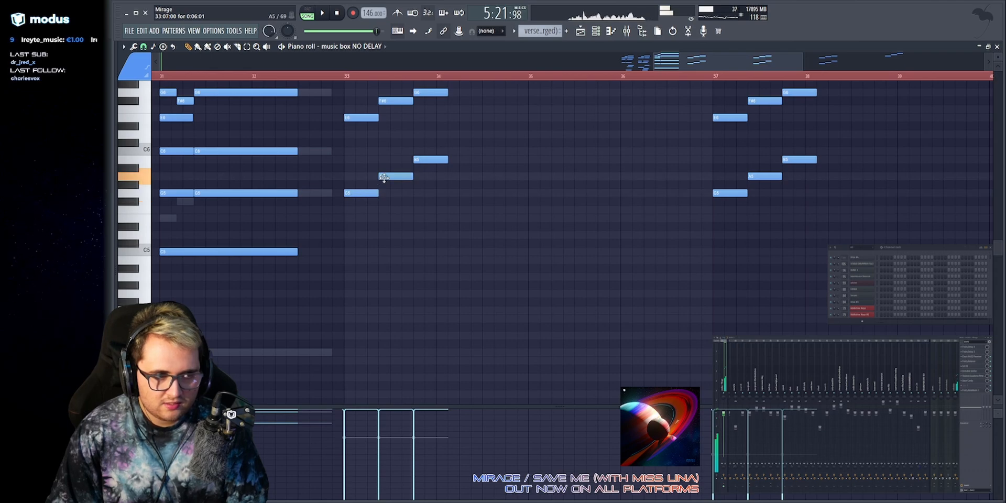
Play the music box NO DELAY notes from bar 37 and follow them to the pattern's end.
click(716, 77)
key(space)
drag(697, 62, 714, 63)
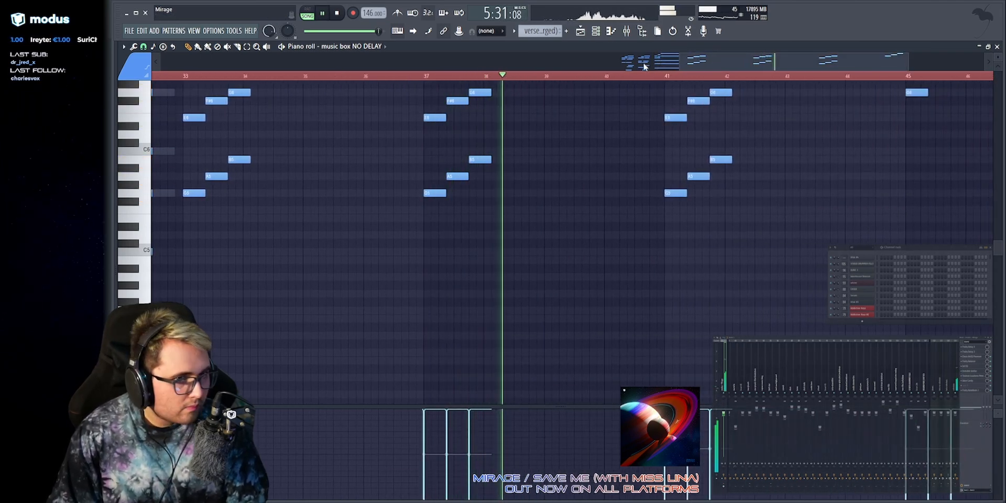
scroll(642, 67, up, 3)
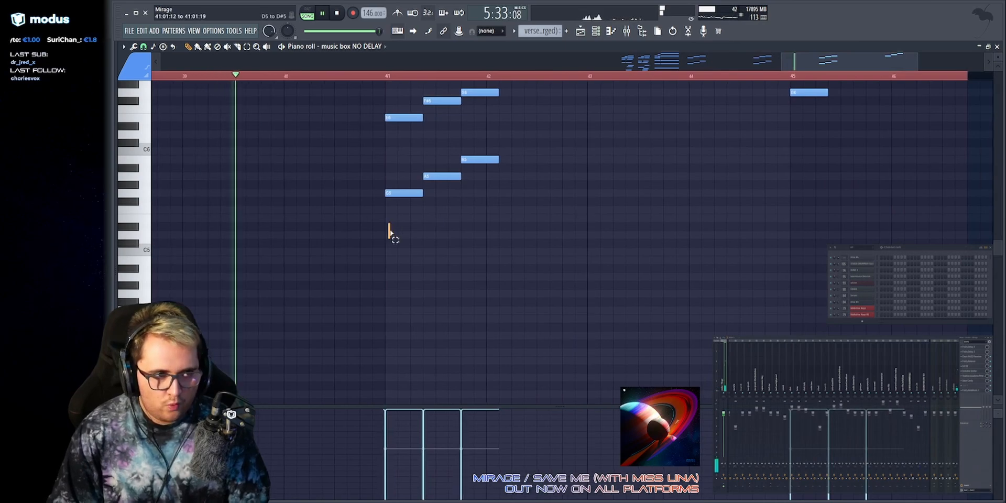
Highlight the music box note groups at bars 41 and 45 in turn to compare them, and clear the selection.
drag(388, 229, 508, 157)
scroll(508, 215, up, 4)
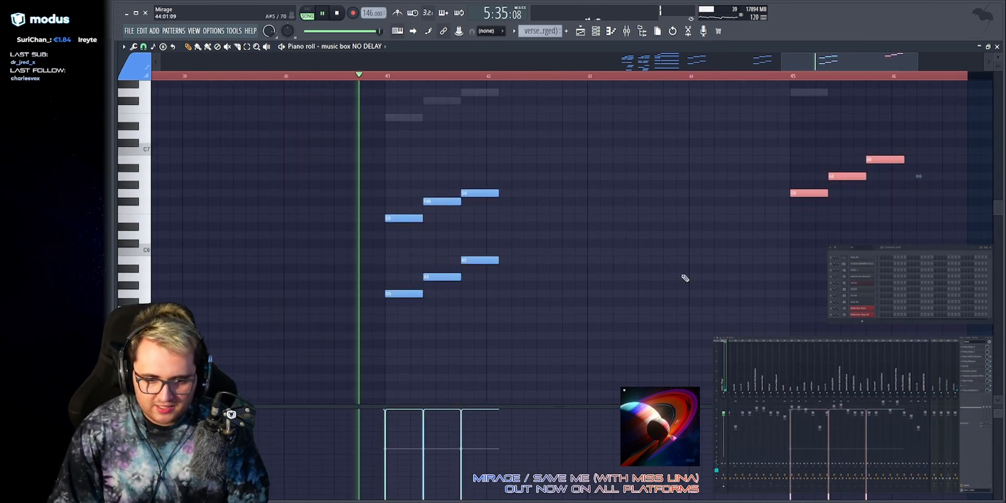
drag(398, 322, 499, 254)
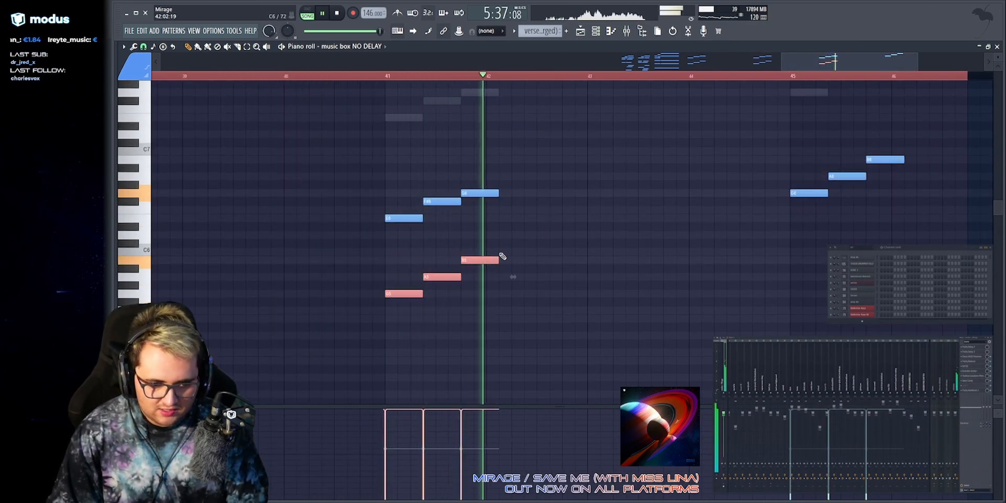
ctrl+click(640, 235)
drag(748, 231, 946, 123)
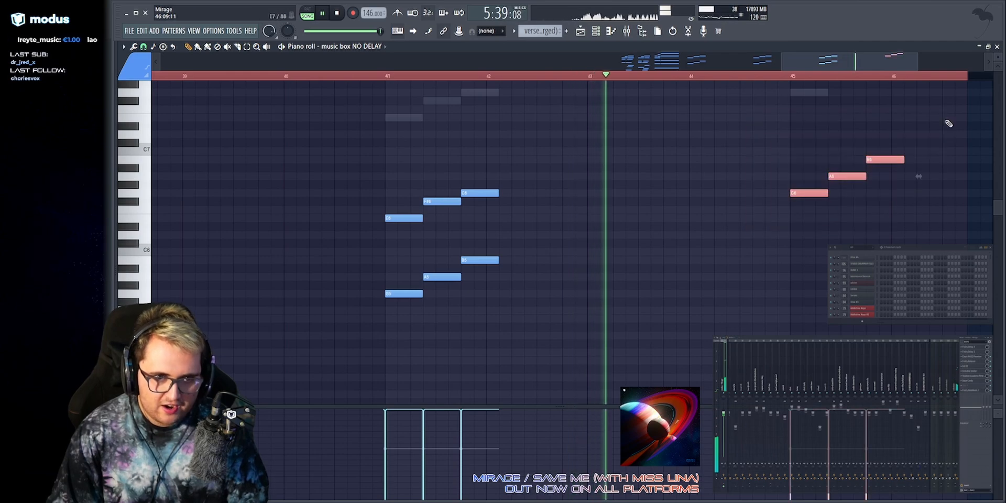
ctrl+click(946, 123)
drag(872, 64, 894, 67)
drag(624, 222, 889, 130)
ctrl+click(883, 137)
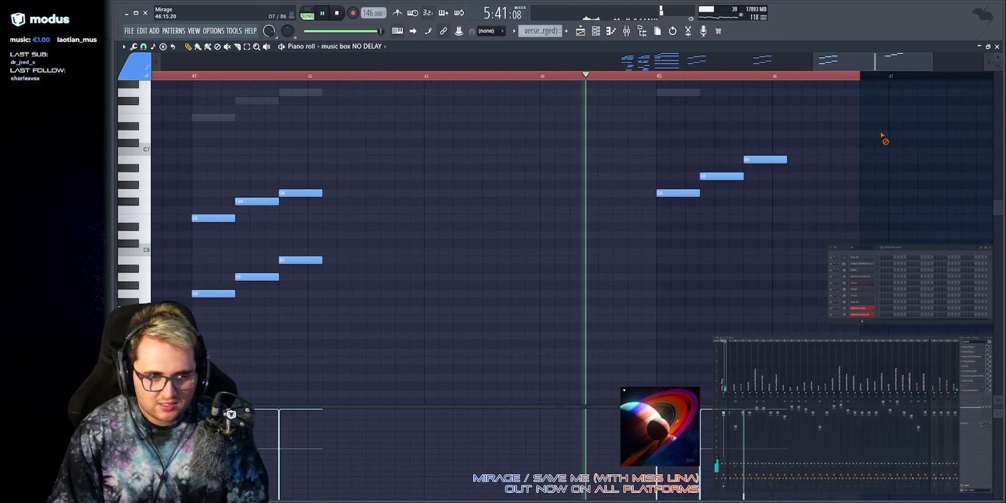
scroll(609, 170, up, 3)
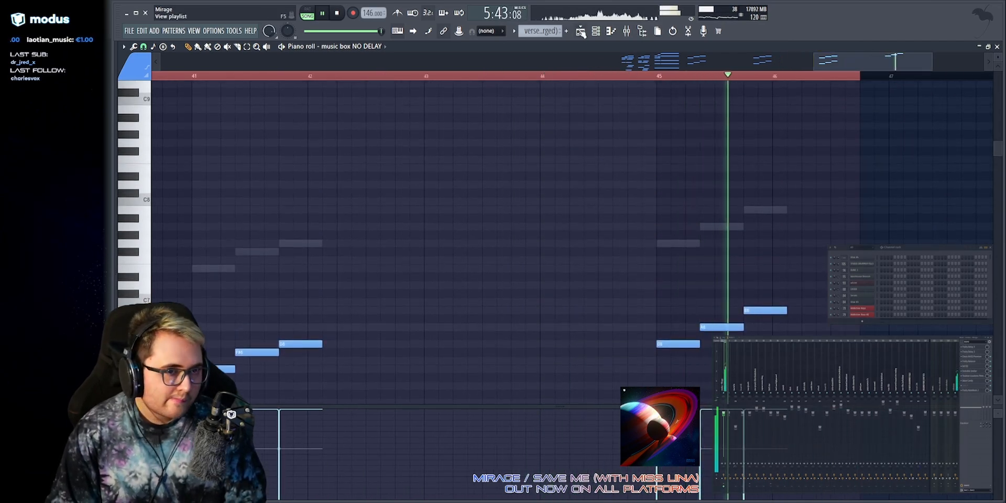
Return to the playlist to review the outro's drum and automation tracks, and save the project.
key(F5)
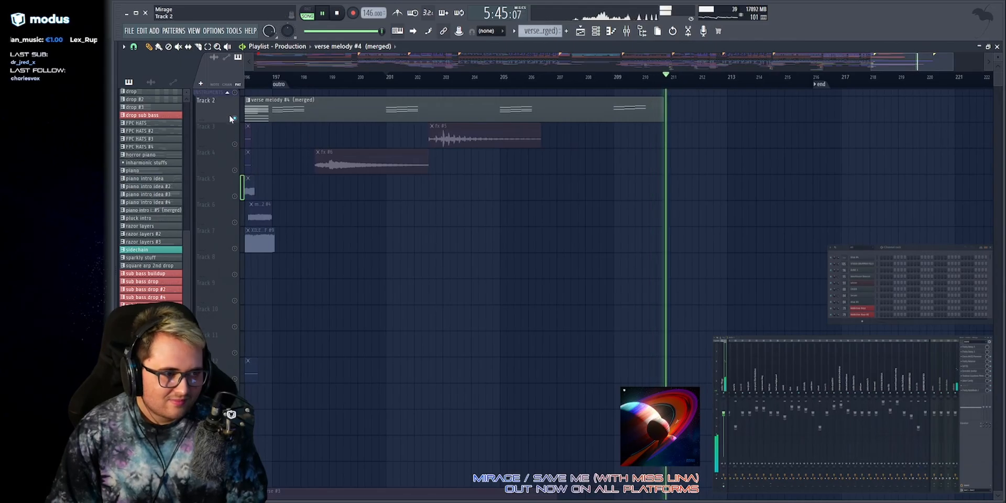
scroll(760, 261, down, 10)
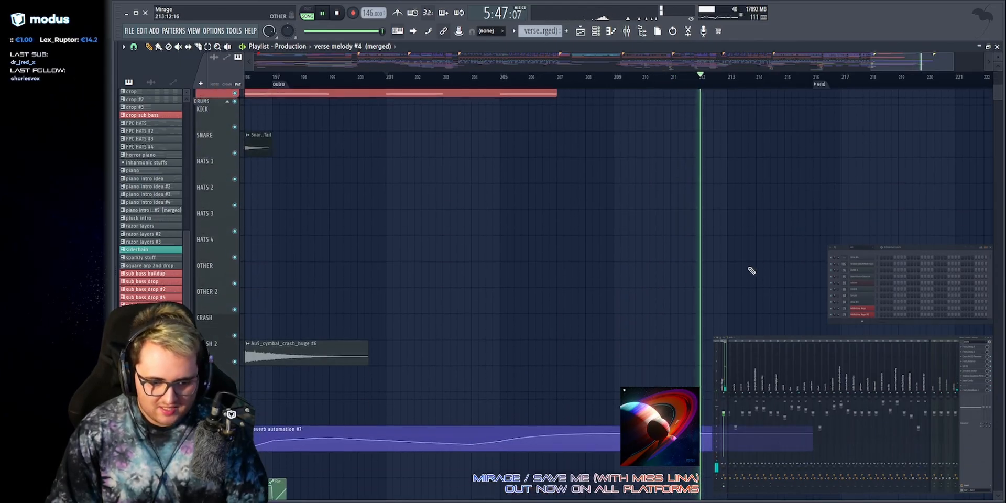
scroll(681, 243, down, 5)
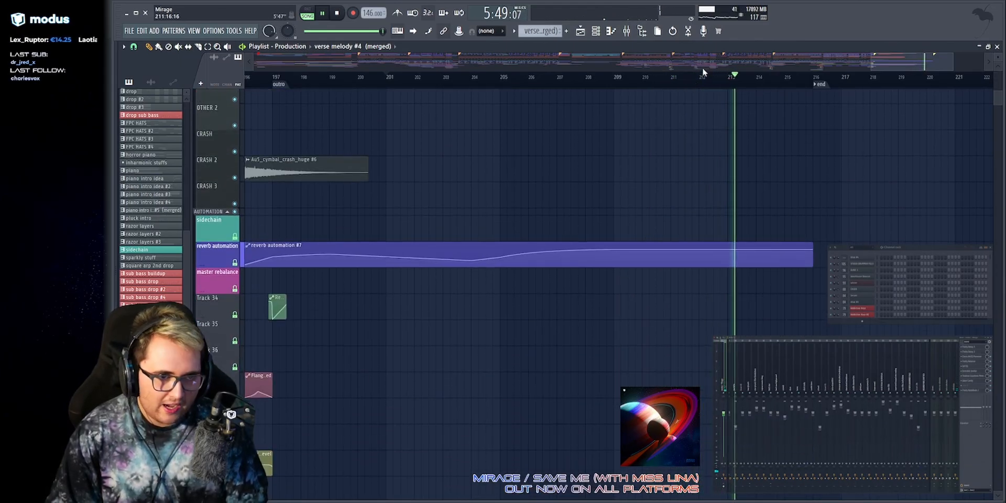
scroll(703, 66, down, 10)
key(ctrl+s)
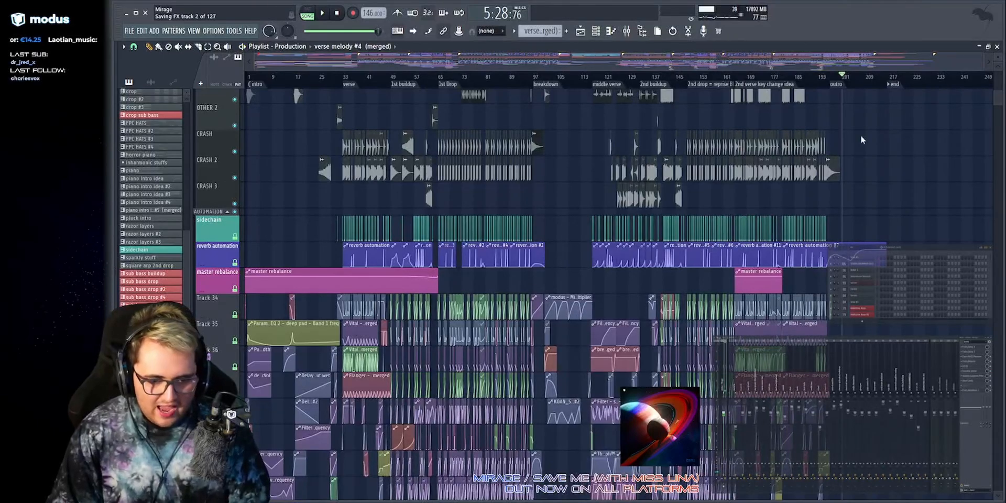
scroll(898, 221, up, 15)
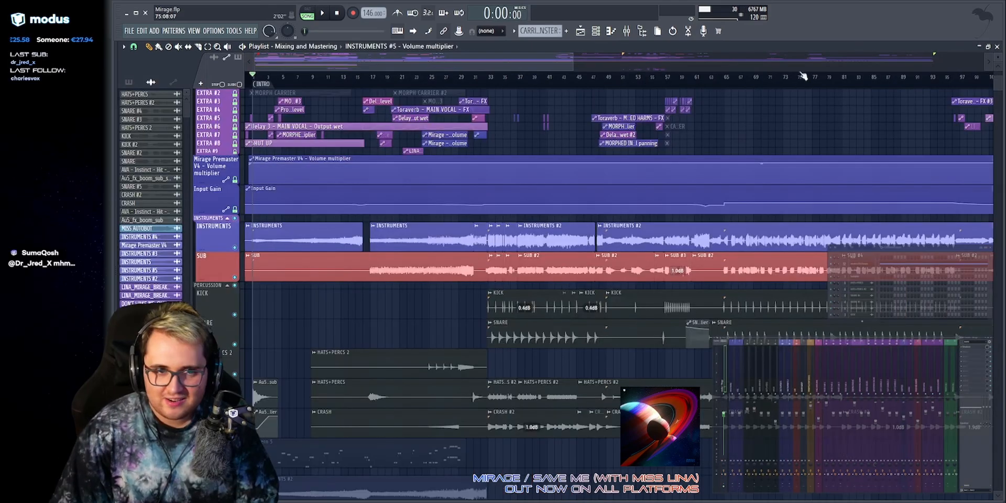
Mute the premaster volume, Input Gain, instrument, sub and percussion tracks in the Mixing and Mastering arrangement, keeping the vocal group on.
scroll(664, 218, up, 5)
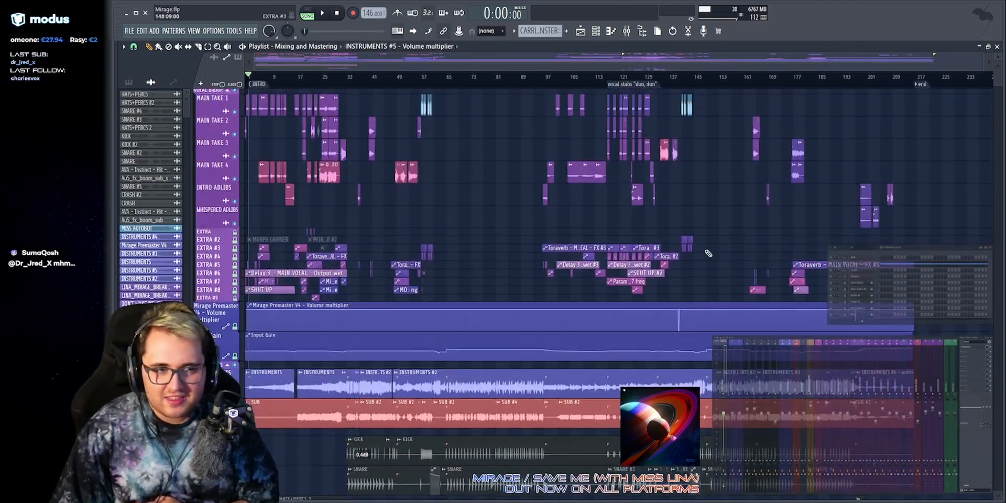
scroll(502, 205, down, 6)
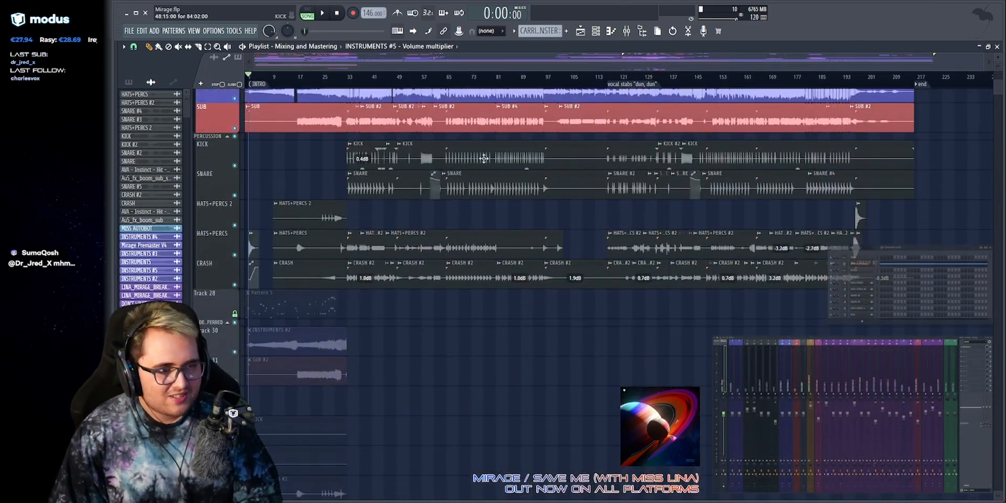
scroll(517, 190, up, 3)
drag(235, 181, 239, 274)
scroll(239, 275, down, 5)
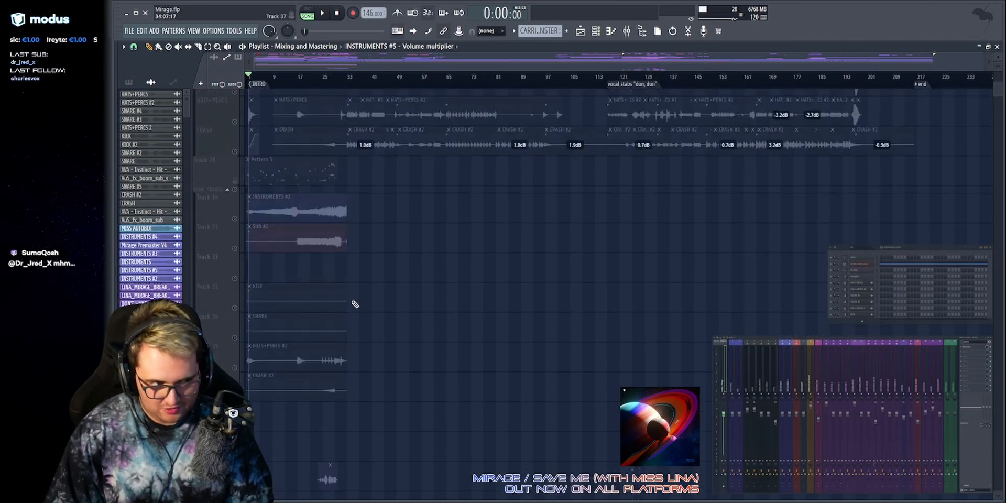
Audition the isolated vocal group from just before the INTRO marker.
scroll(351, 296, up, 10)
scroll(273, 91, up, 6)
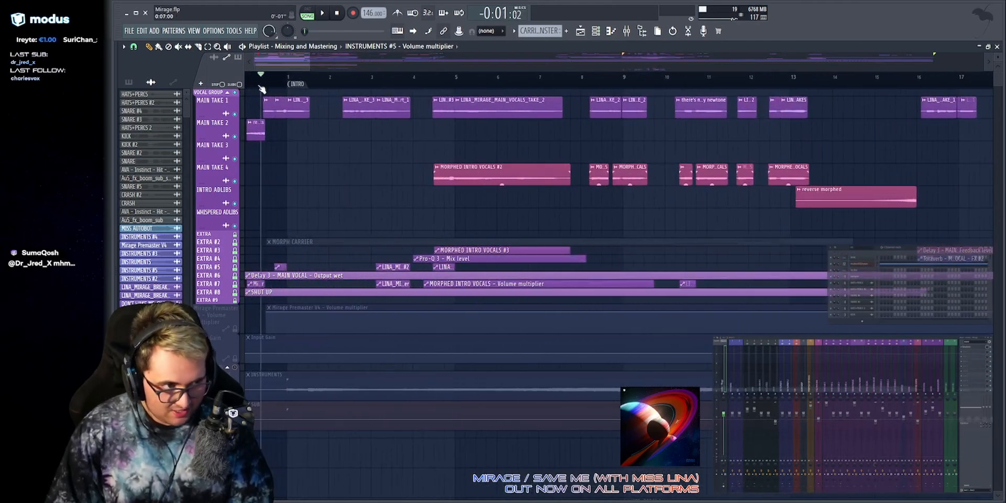
key(space)
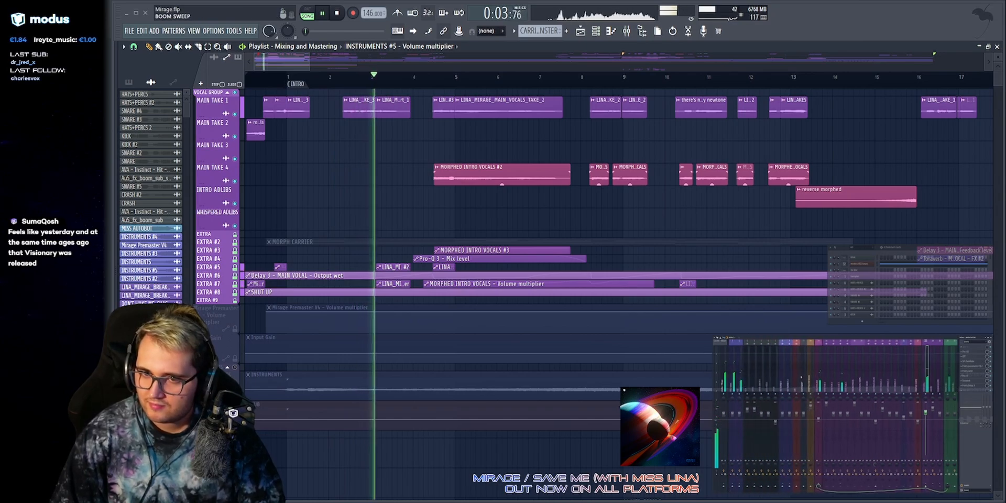
key(space)
scroll(601, 61, down, 3)
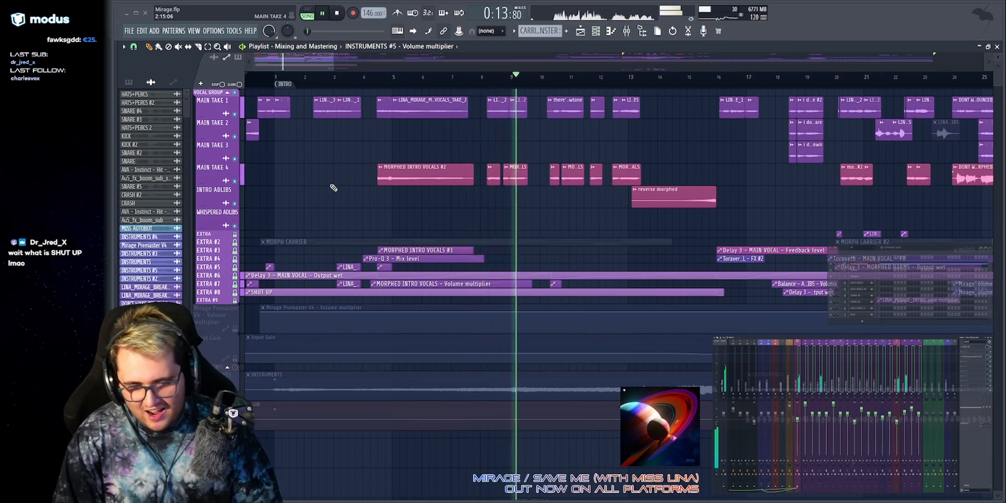
Replay the isolated vocals around bar 9, stop playback, and highlight the morphed vocal clips on MAIN TAKE 4 before clearing the selection.
key(space)
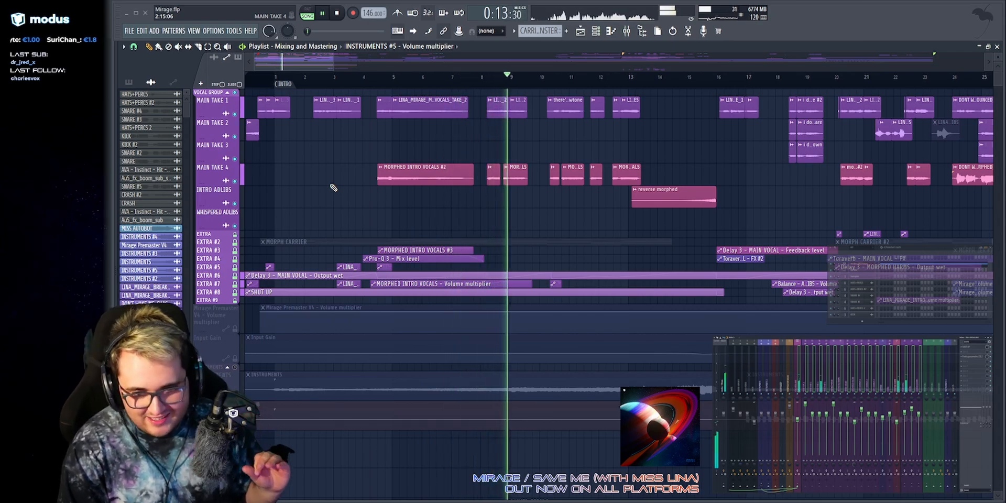
key(space)
scroll(334, 184, up, 2)
drag(304, 173, 890, 193)
ctrl+click(860, 173)
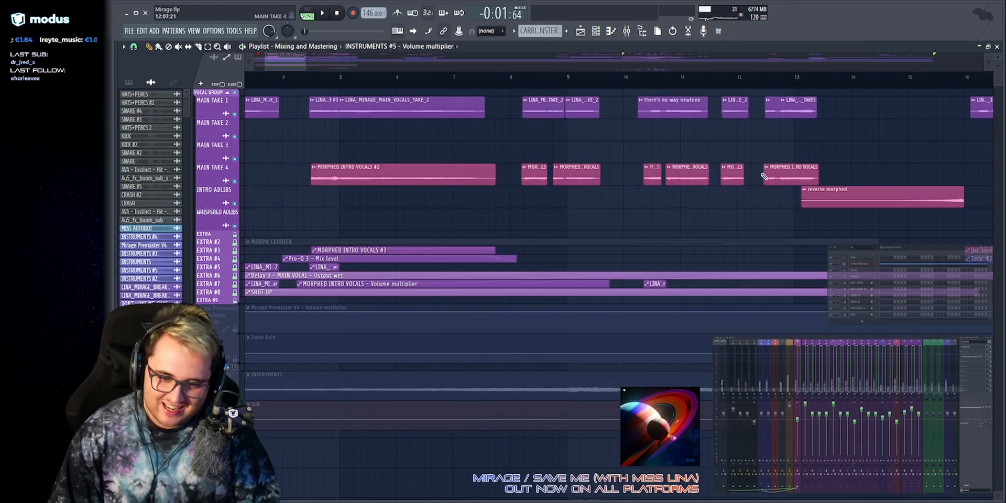
drag(838, 164, 360, 188)
ctrl+click(340, 142)
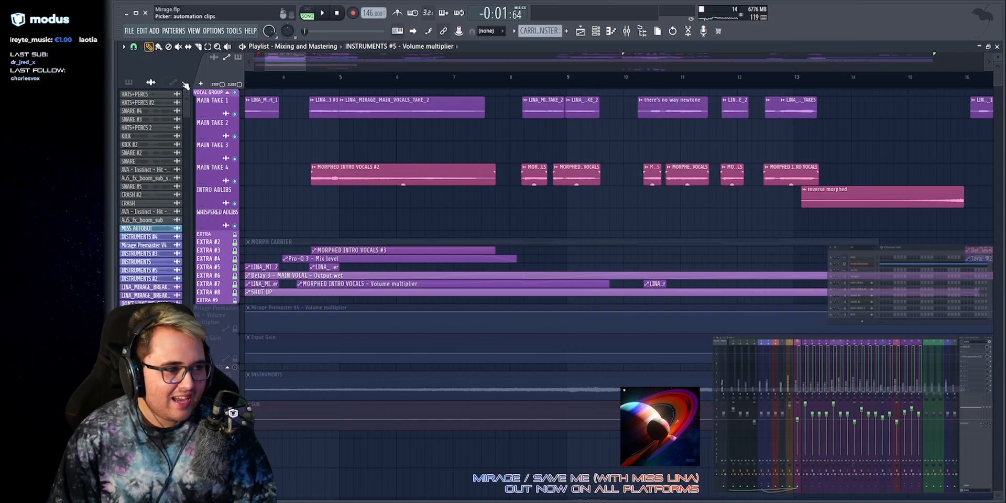
Solo MAIN TAKE 4, switch the solo to MAIN TAKE 1, and audition its dry vocals from the middle of bar 4.
ctrl+click(235, 181)
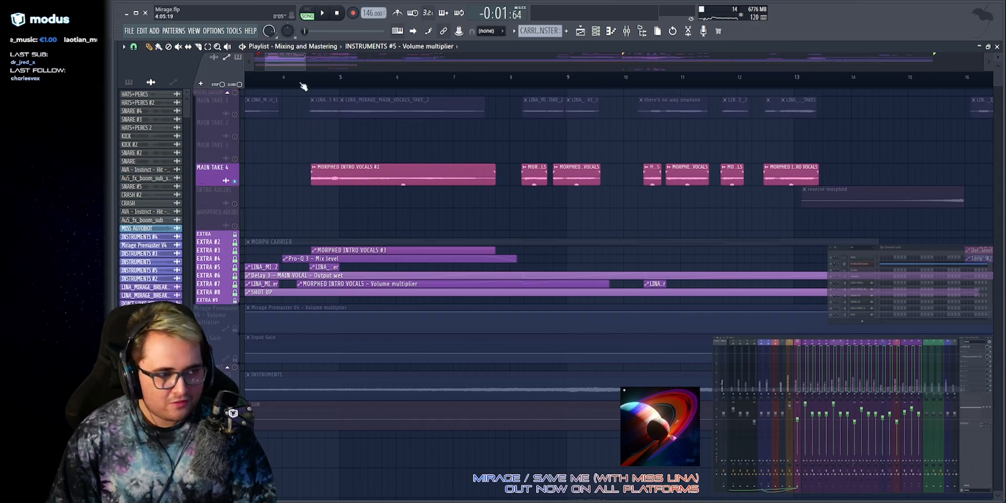
ctrl+click(235, 114)
key(space)
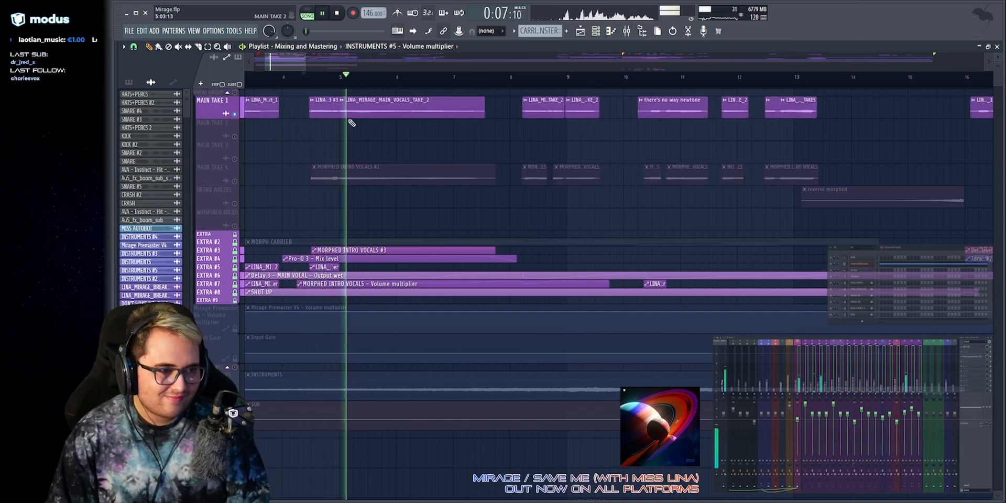
scroll(319, 61, up, 2)
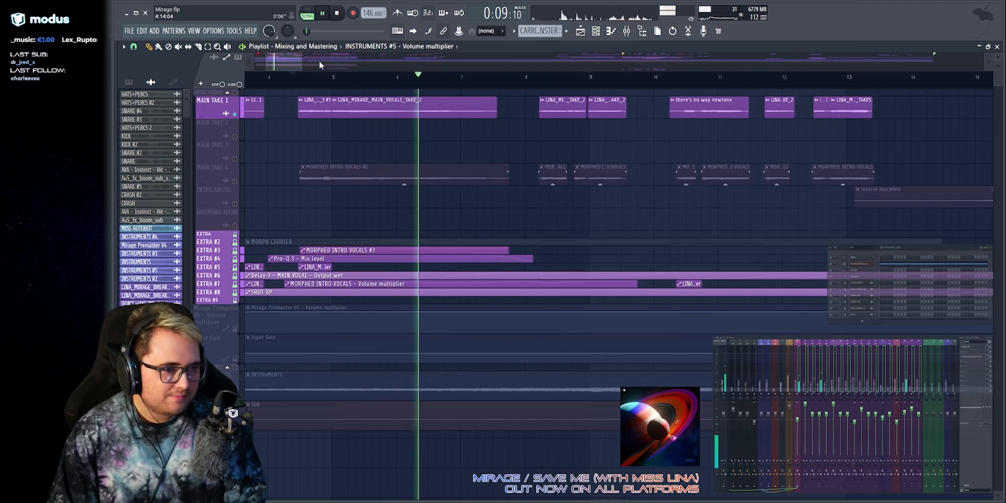
key(space)
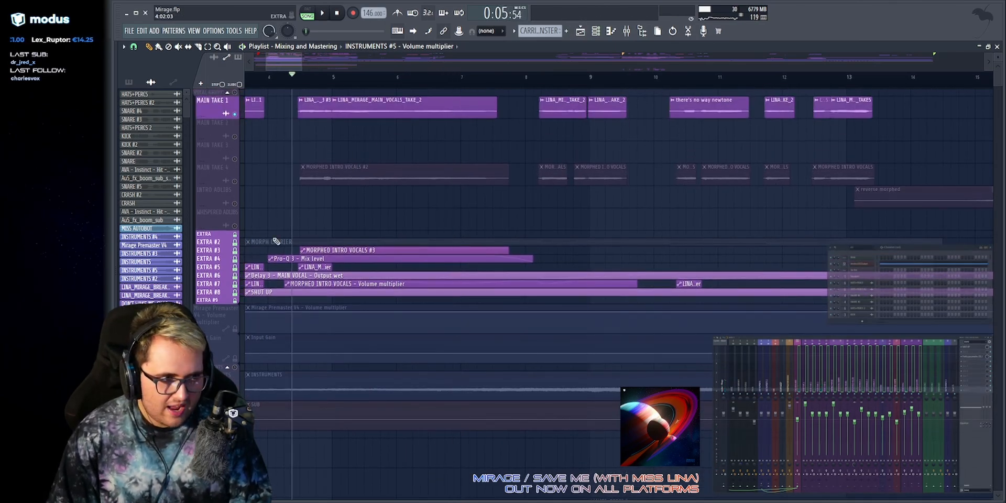
Open the MORPH CARRIER pattern in the piano roll to examine its chords, and return to the playlist.
click(302, 241)
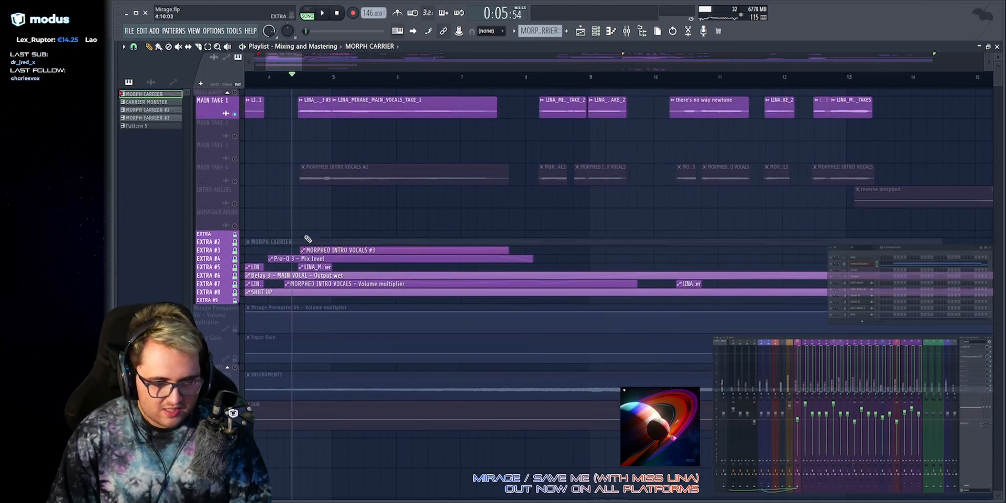
double_click(336, 240)
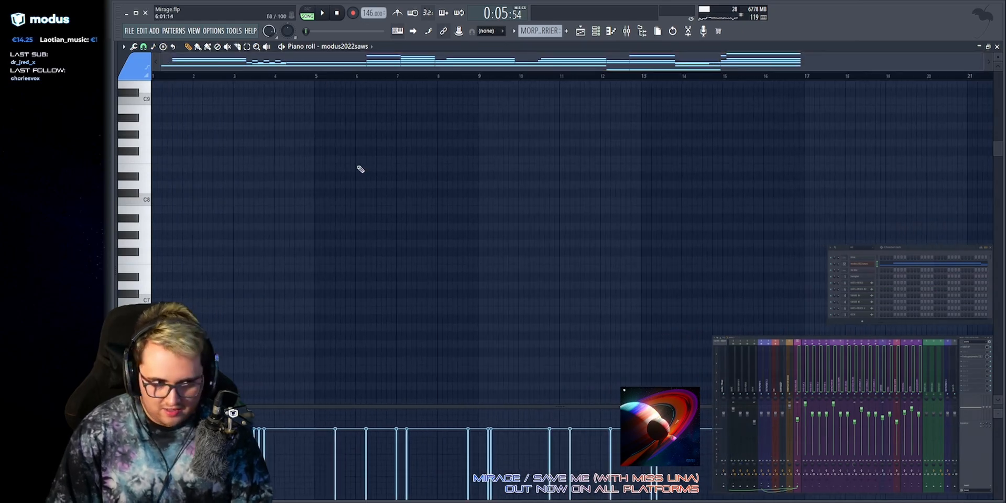
scroll(624, 225, up, 2)
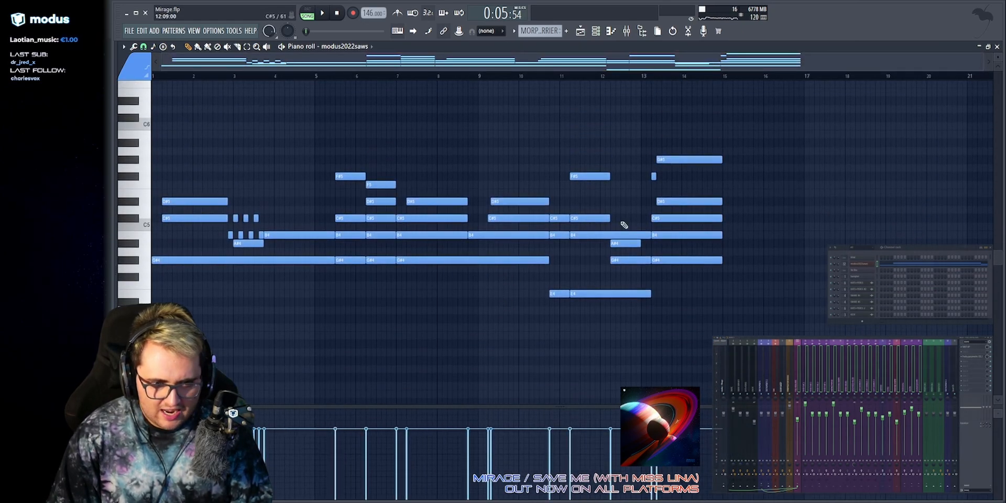
click(581, 33)
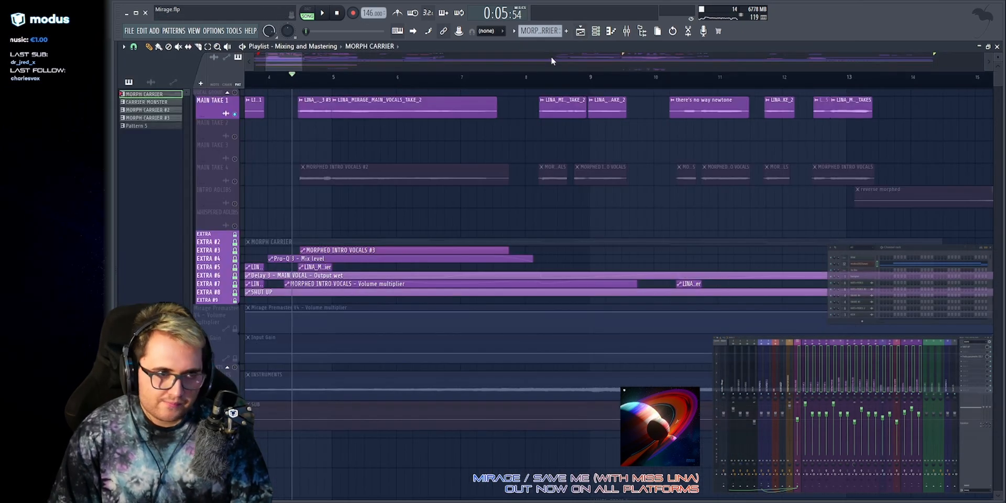
Audition the MORPH CARRIER chords on their own in pattern mode from the piano roll, and return to the playlist.
key(F7)
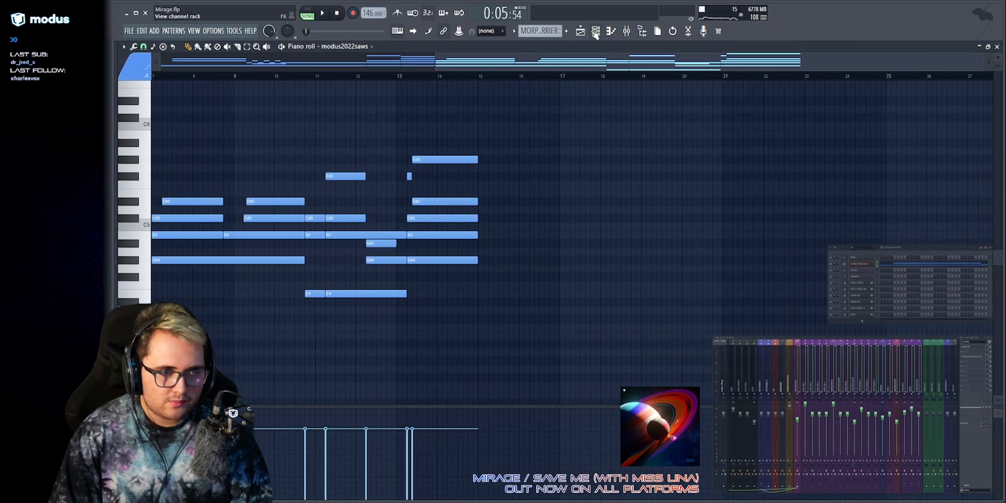
click(307, 13)
key(space)
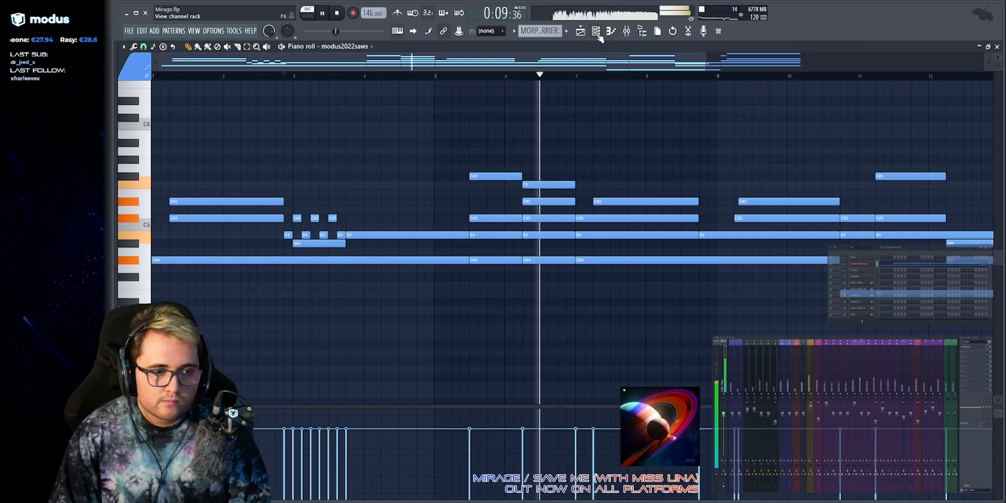
click(582, 34)
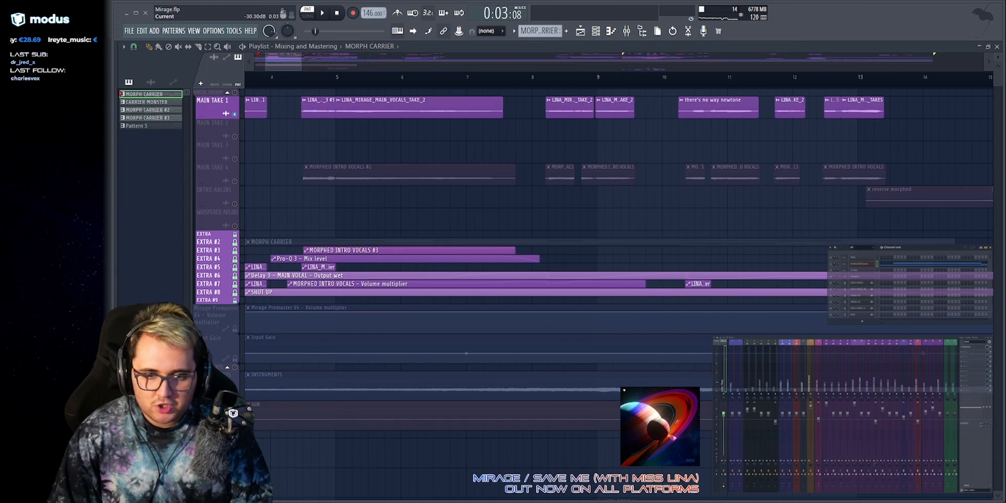
Solo MAIN TAKE 4 and audition the morphed intro vocals in song mode from the middle of bar 4.
right_click(234, 181)
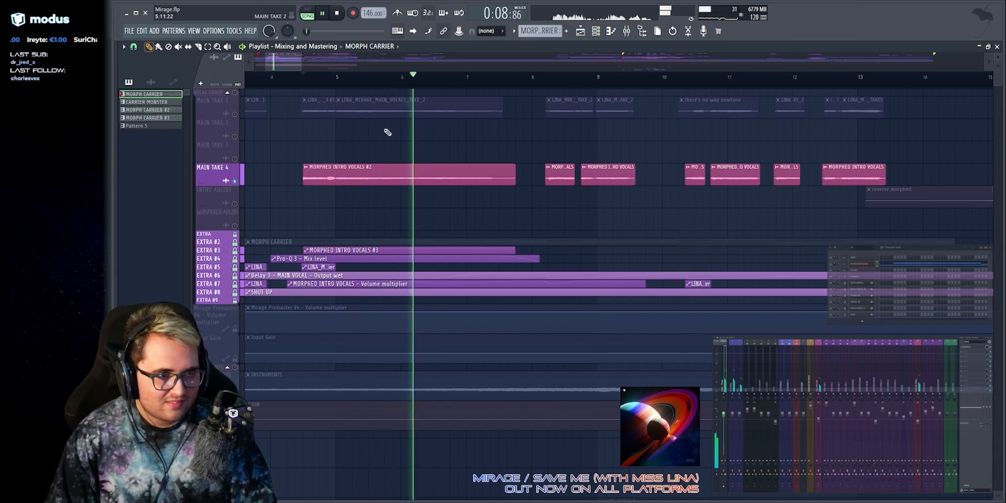
drag(281, 164, 523, 177)
ctrl+click(536, 153)
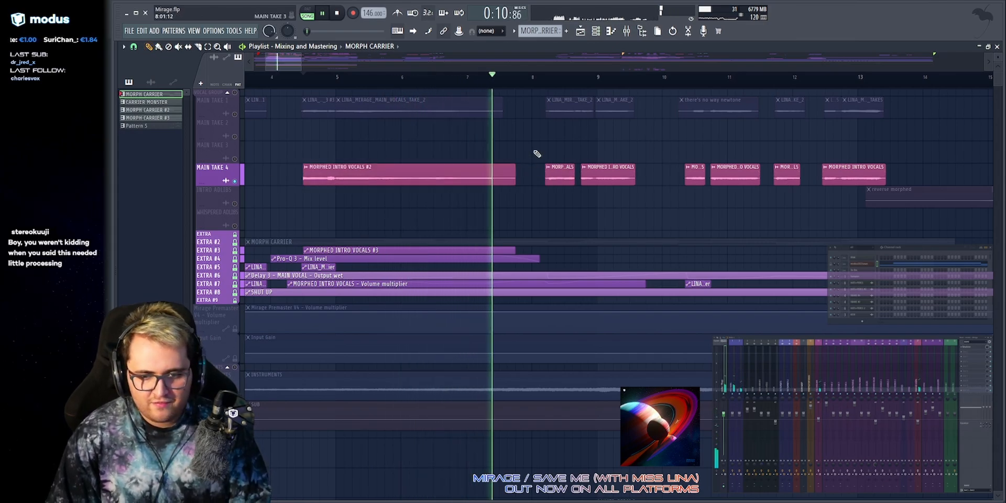
key(space)
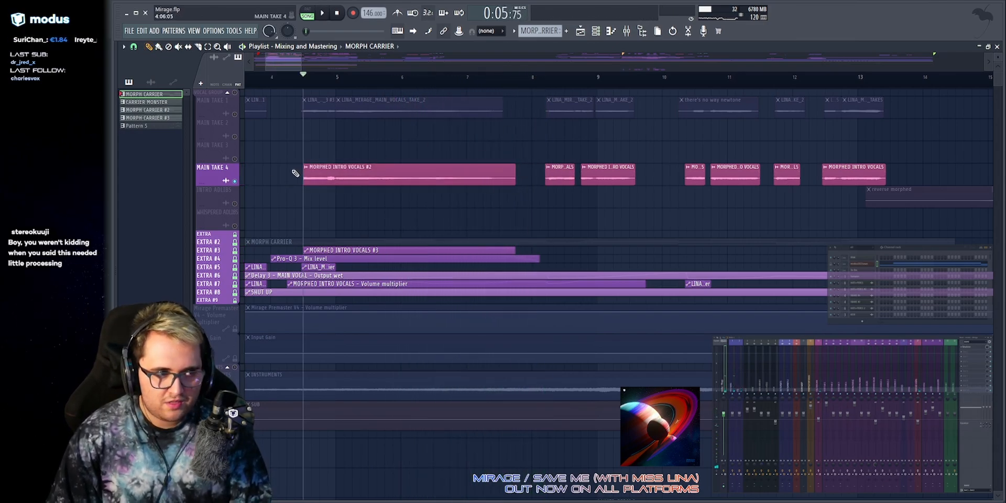
Highlight the morphed intro clips, clear the selection, and audition the whole vocal group with all its tracks back on.
drag(292, 184, 862, 162)
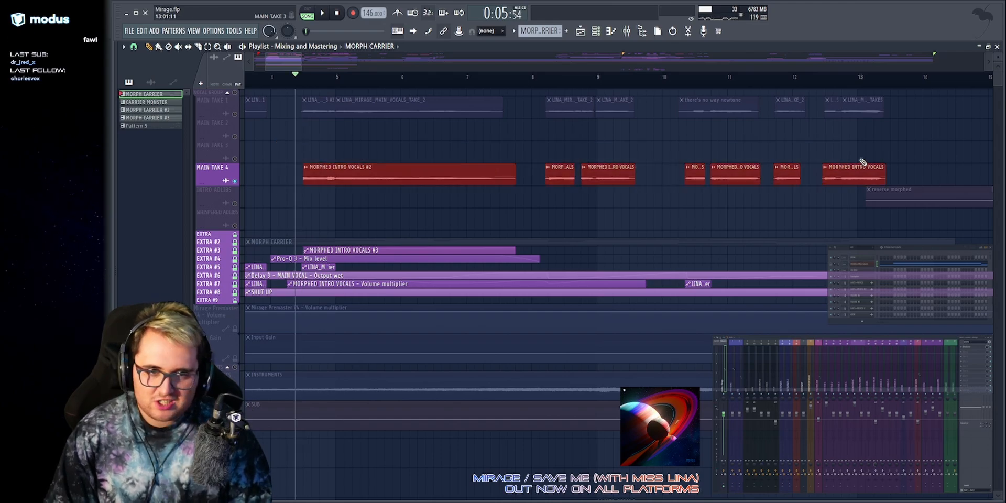
click(836, 150)
click(235, 92)
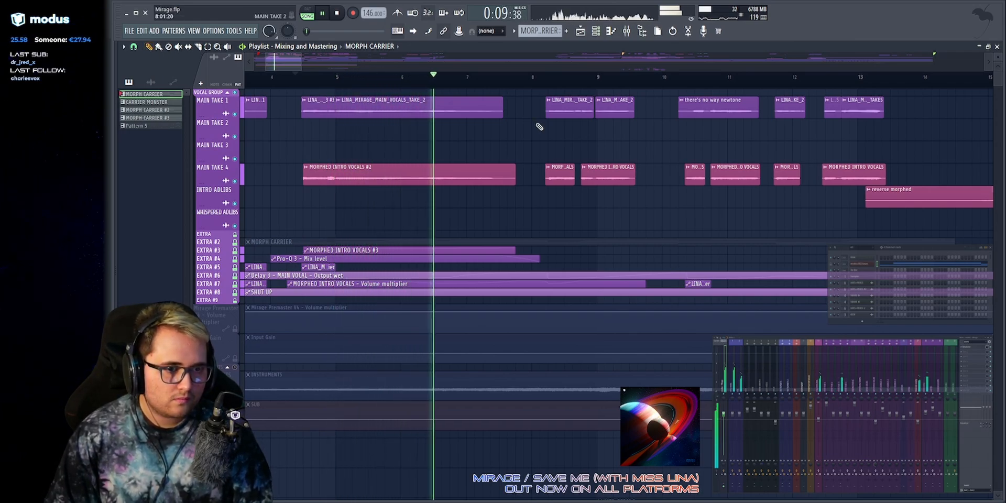
key(space)
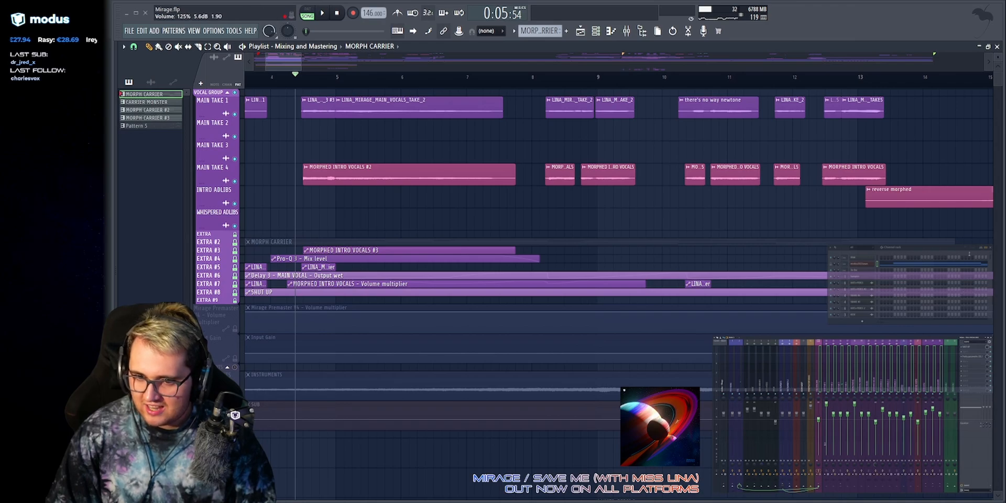
Replay the start of the morphed vocals, inspect the SHUT UP balance plugin on the full vocal bus, and close it.
click(873, 369)
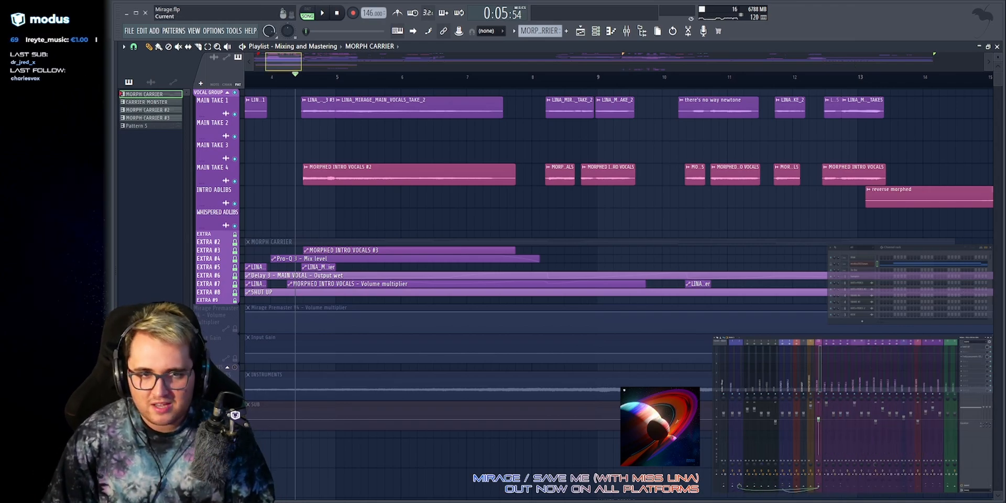
mouse_move(301, 62)
mouse_down()
mouse_move(540, 62)
mouse_move(304, 62)
mouse_up()
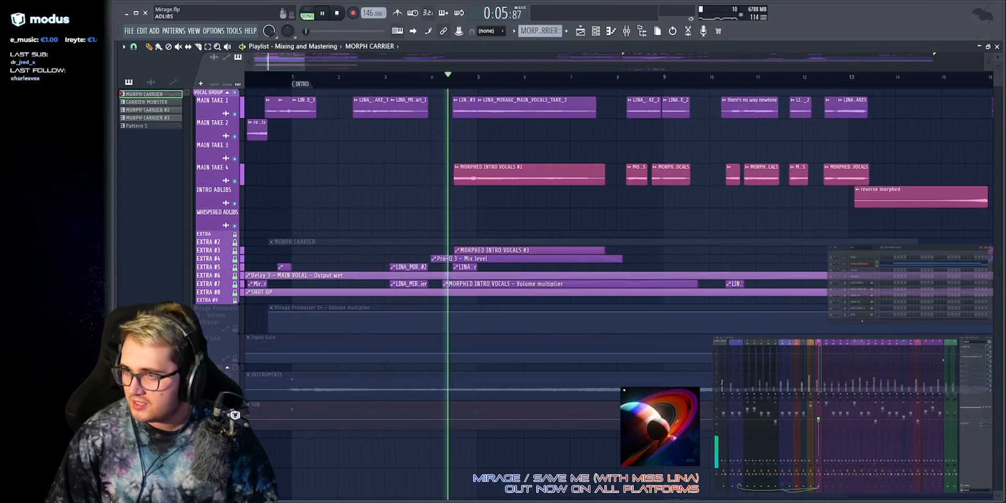
key(space)
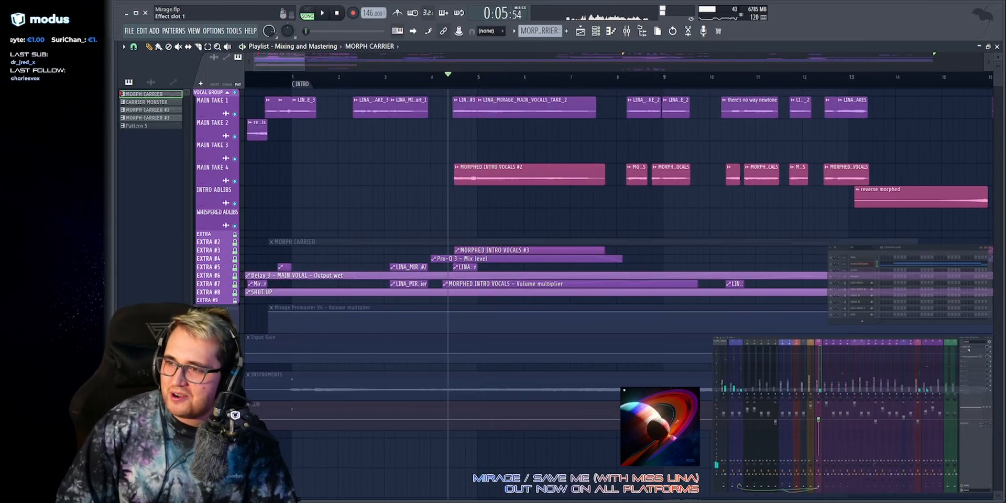
click(968, 349)
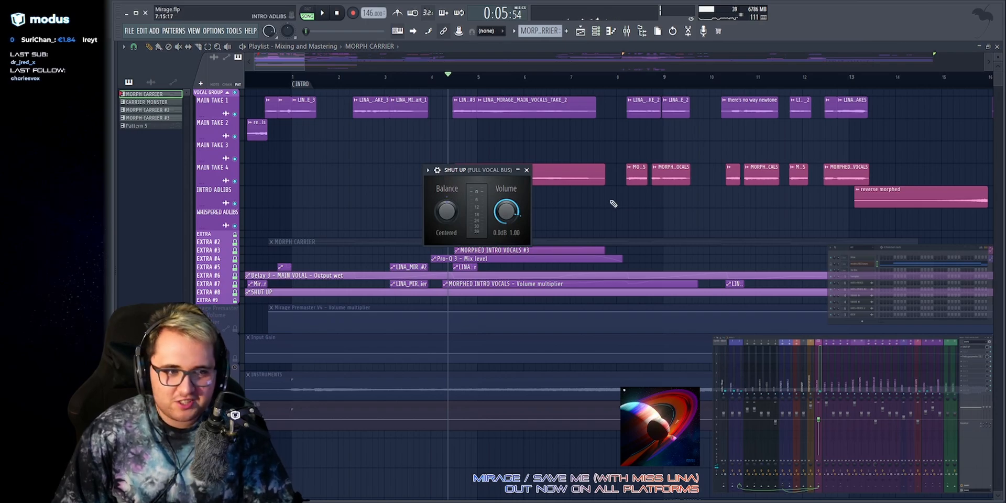
drag(465, 173, 426, 167)
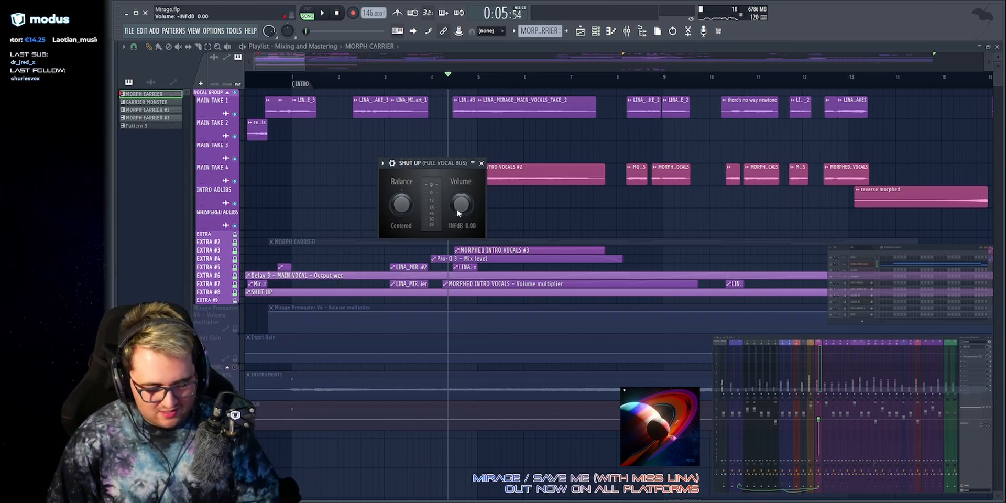
key(Escape)
Audition the vocal group around bar 15 and again from about bar 10 in the playlist.
scroll(499, 77, down, 3)
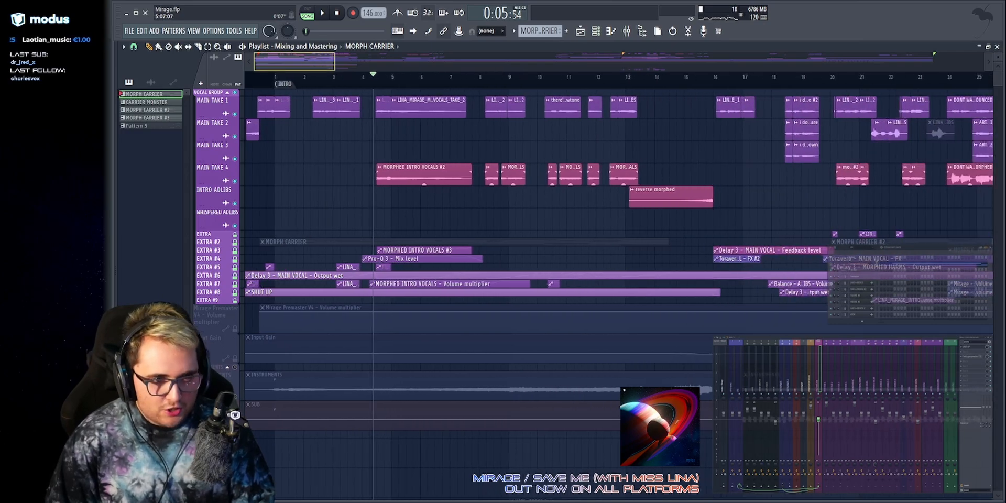
scroll(749, 105, up, 5)
click(538, 77)
key(space)
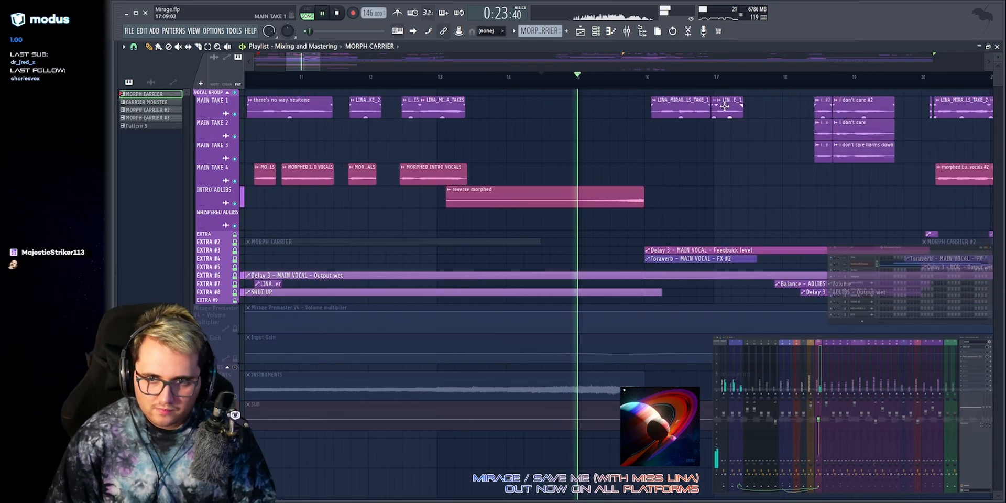
scroll(390, 83, down, 2)
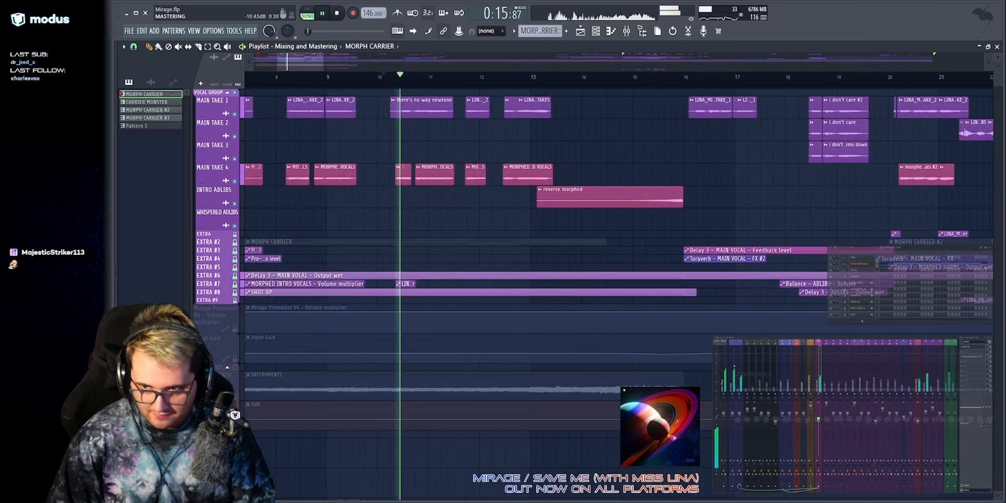
Watch the SHUT UP plugin on the full vocal bus while the vocals play past bar 18, then close it and stop playback.
click(864, 347)
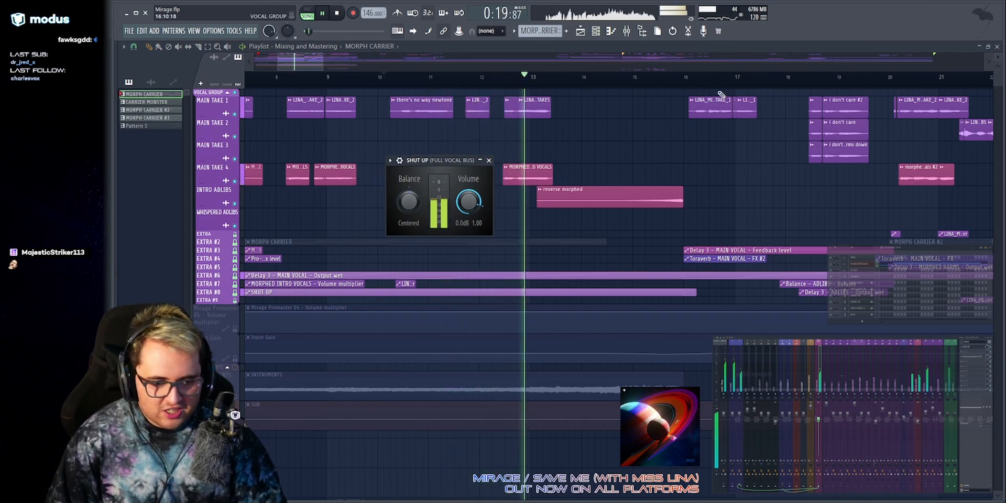
drag(430, 160, 468, 158)
drag(468, 158, 487, 158)
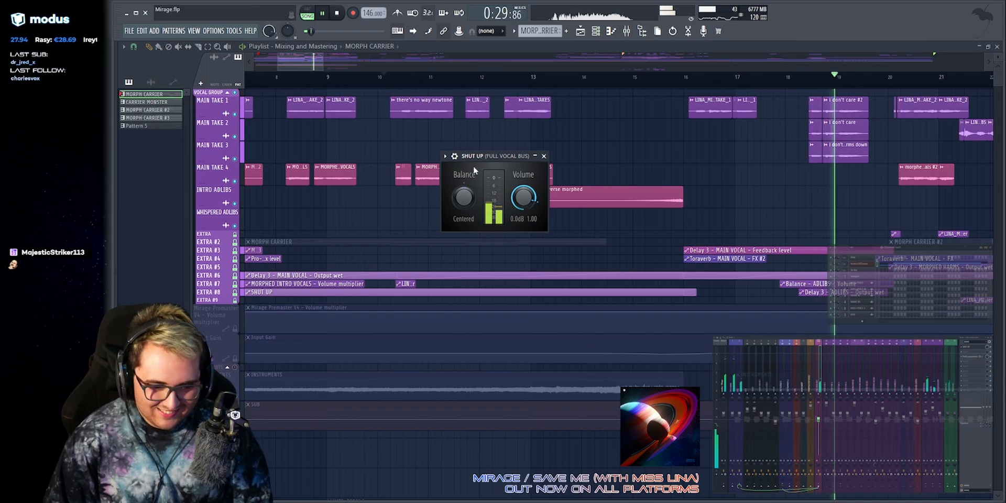
click(544, 155)
key(space)
Place the playhead just before bar 16, at the end of the reverse morphed clip, and return to the intro.
scroll(579, 69, right, 4)
scroll(554, 78, up, 1)
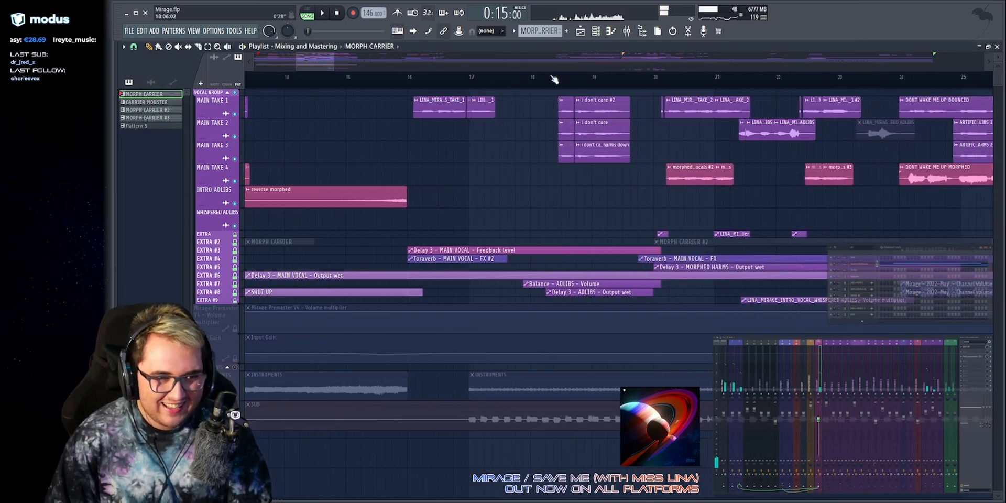
click(401, 76)
scroll(629, 68, down, 1)
scroll(630, 62, left, 4)
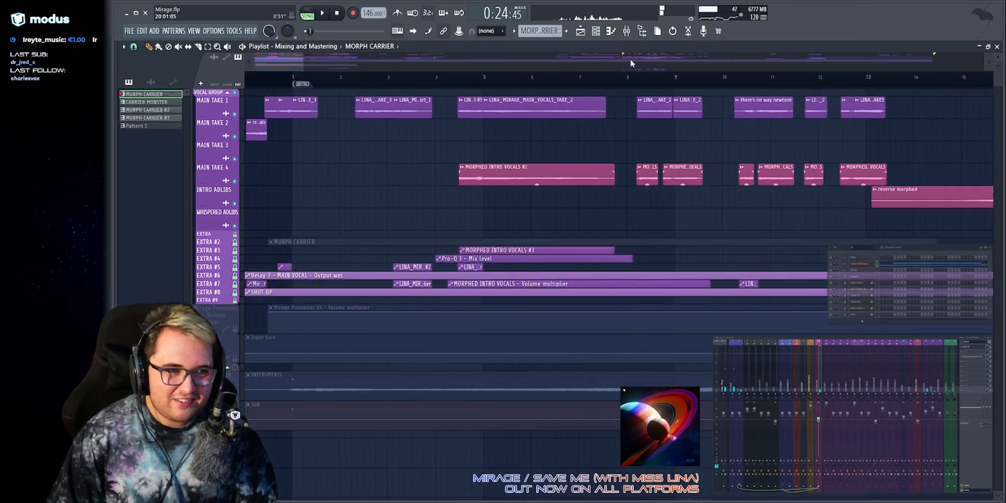
Solo MAIN TAKE 1, audition it from the intro, and open the channel settings of the MAIN_VOCALS_TAKE_2 clip.
right_click(235, 113)
key(space)
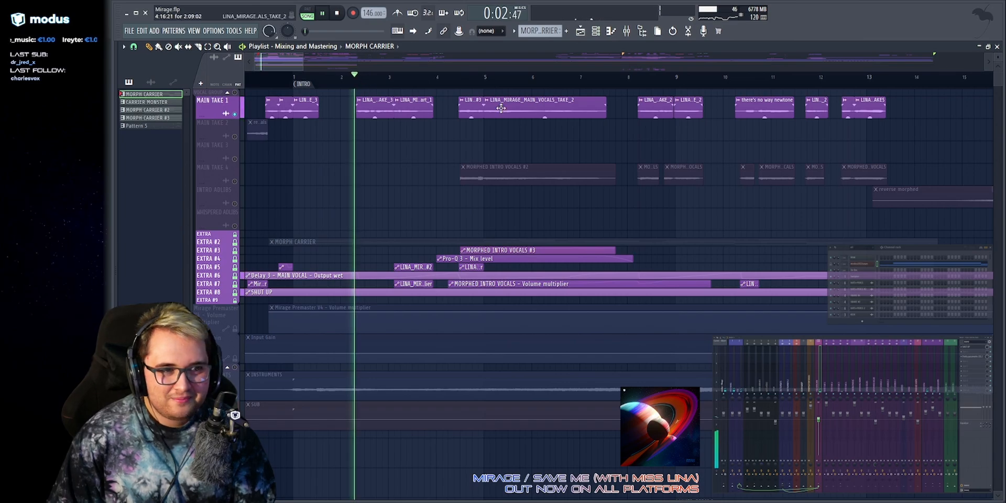
double_click(503, 107)
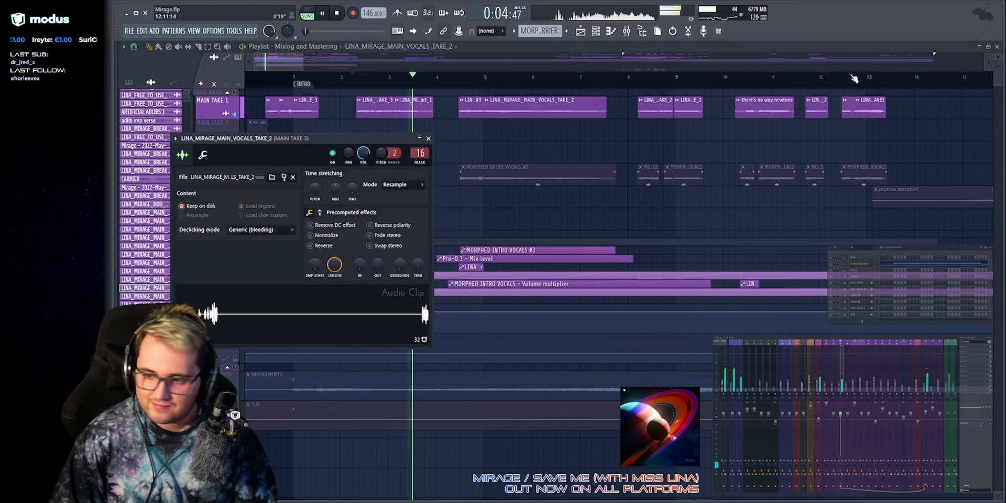
key(space)
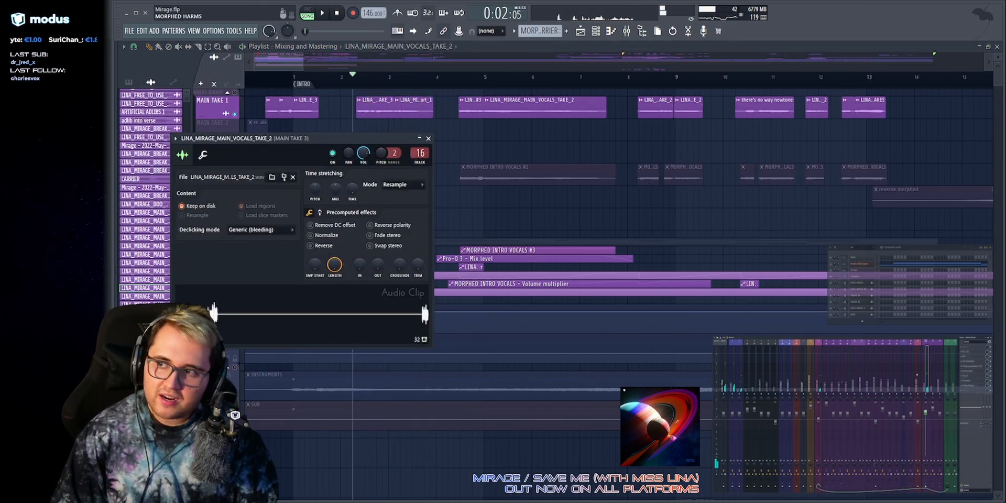
Close the vocal clip's channel settings and open the Pro-DS plugin on the MAIN VOCAL track.
key(Escape)
scroll(826, 69, down, 2)
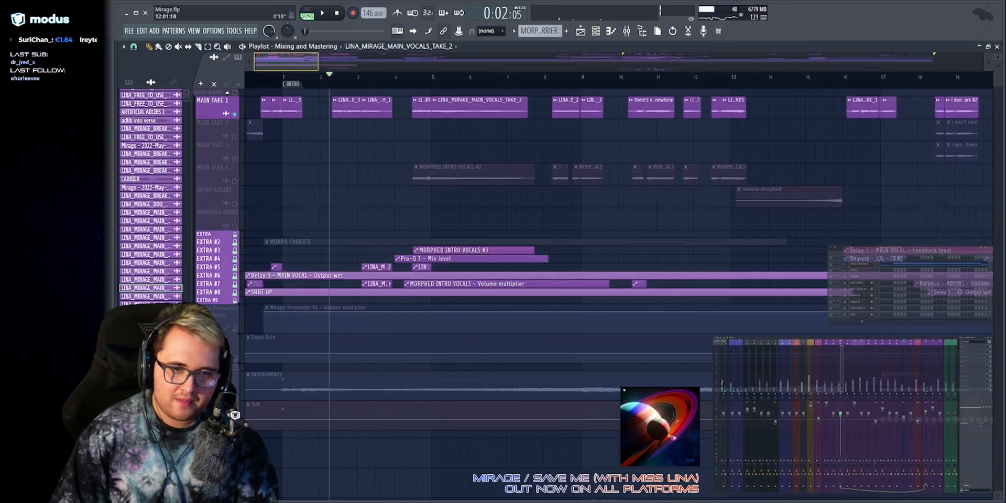
scroll(855, 68, up, 2)
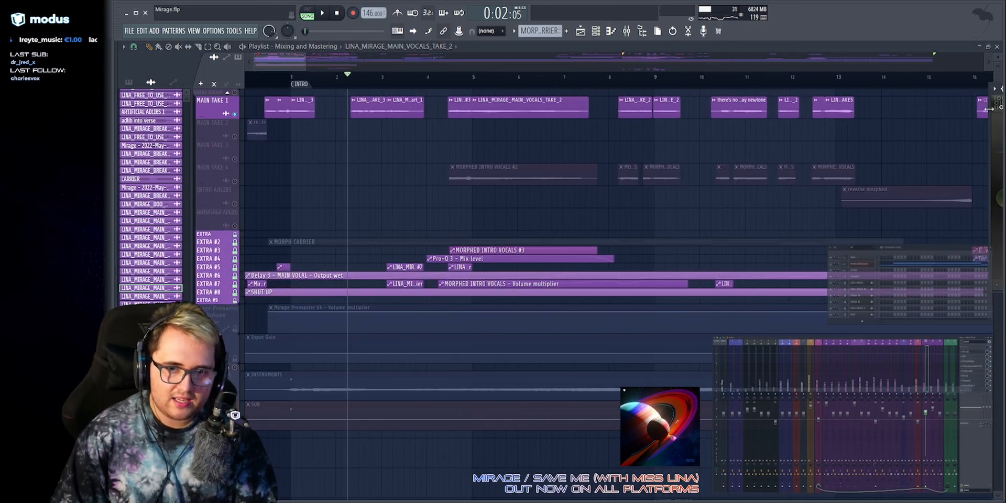
drag(998, 89, 882, 84)
drag(952, 86, 404, 94)
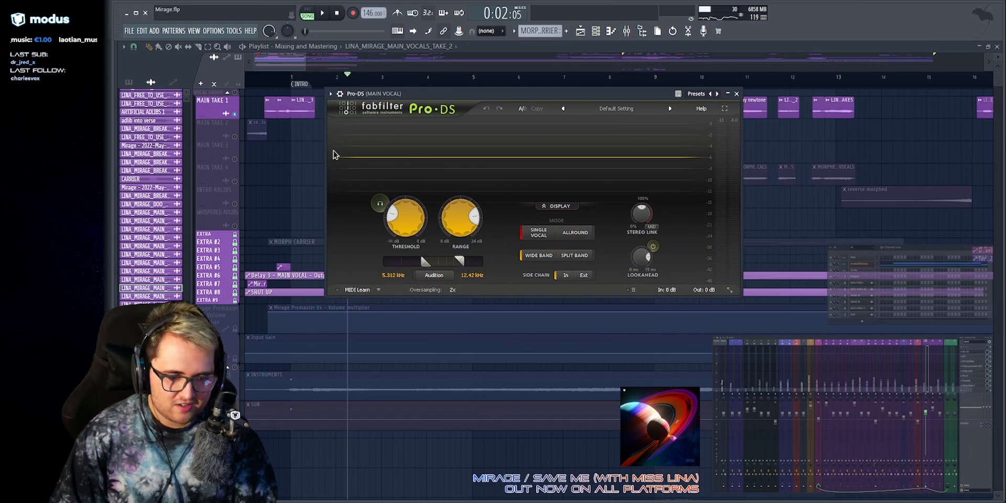
key(Escape)
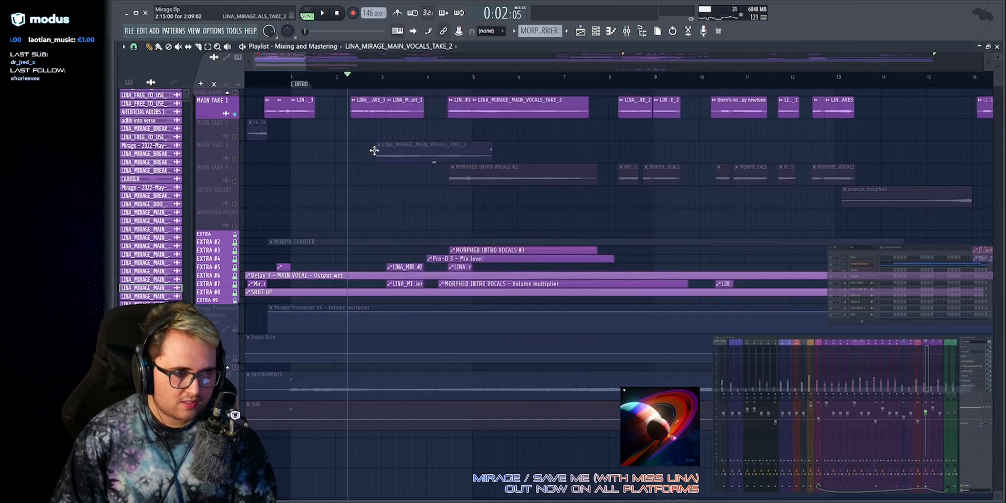
right_click(374, 151)
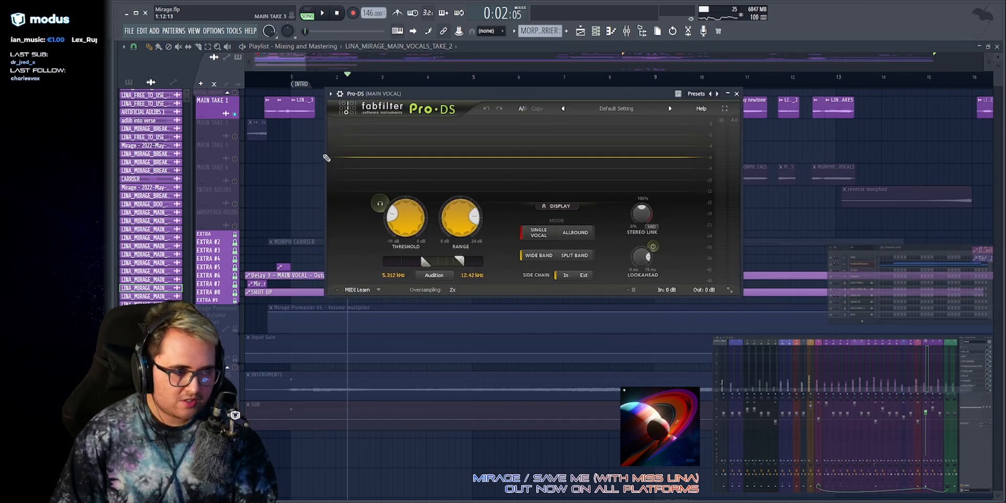
Enlarge the Pro-DS window, audition the MAIN VOCAL track from bar 2 while watching it, then close it and stop playback.
drag(324, 157, 352, 165)
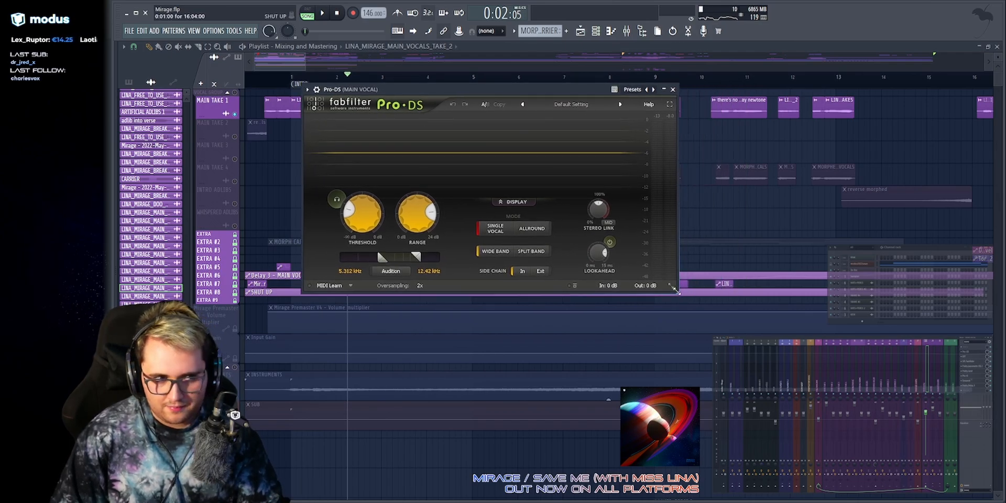
drag(676, 289, 724, 335)
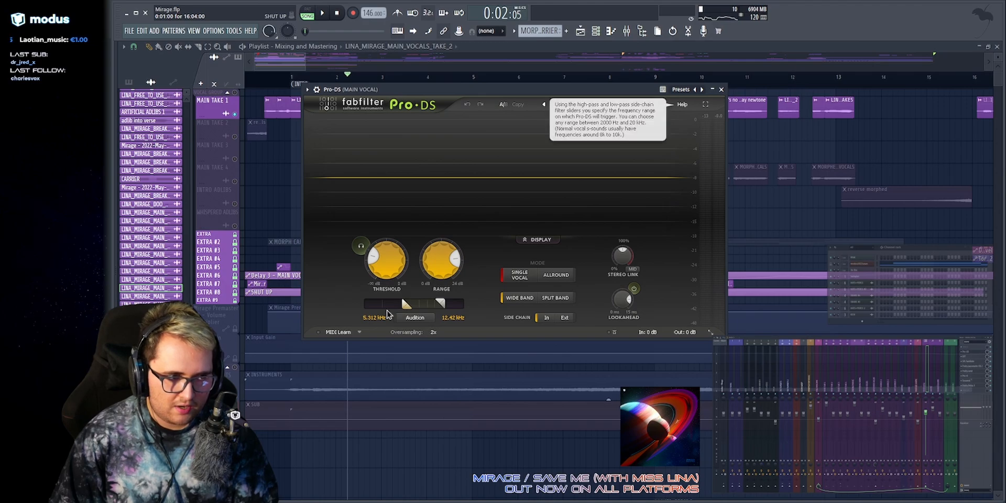
key(space)
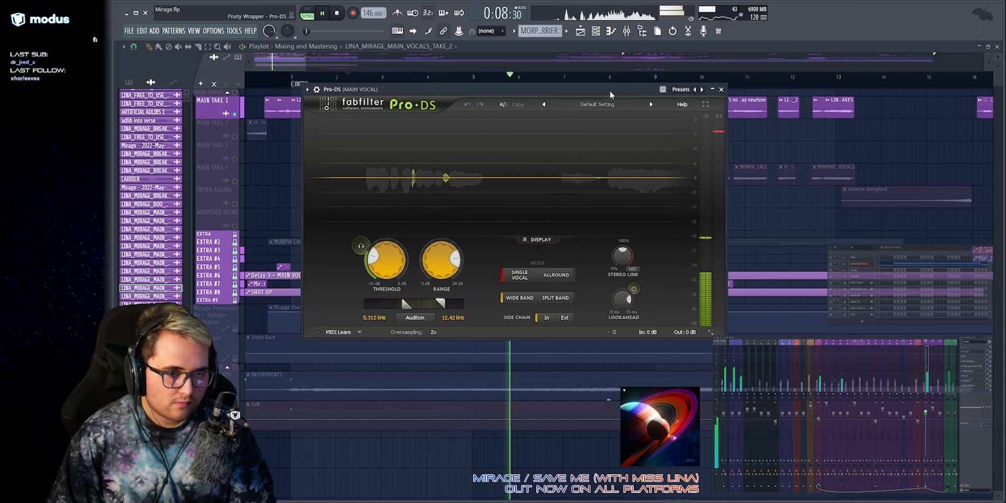
key(Escape)
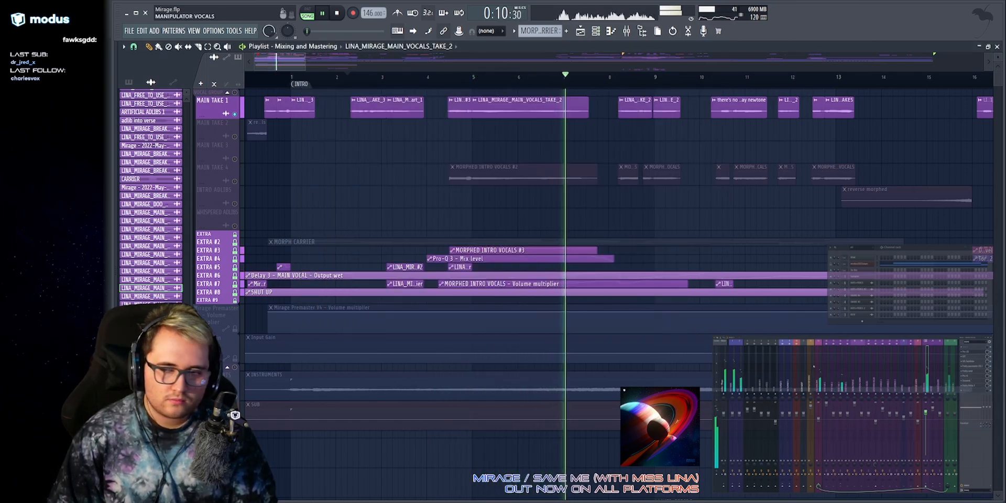
key(space)
Open OTT on the MAIN VOCAL track, move its window clear of the playlist and audition the vocals briefly.
click(966, 356)
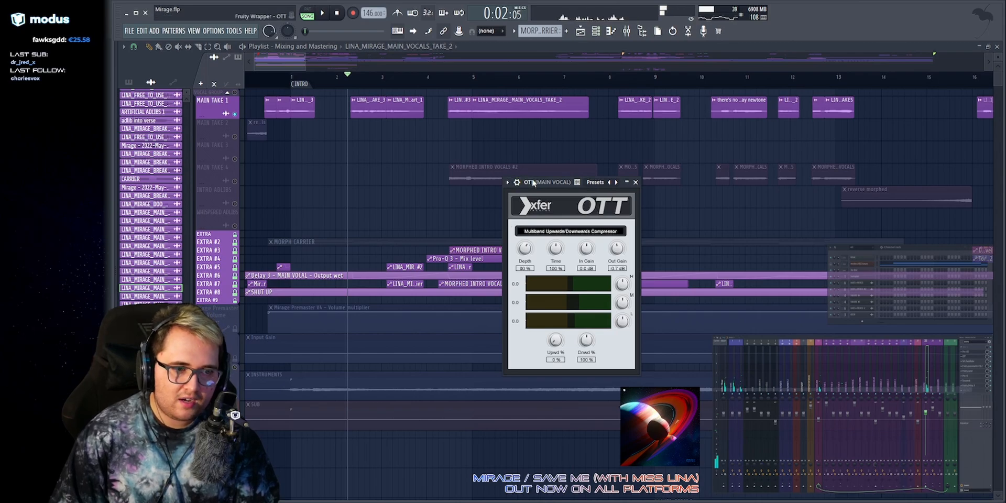
drag(532, 182, 470, 111)
key(space)
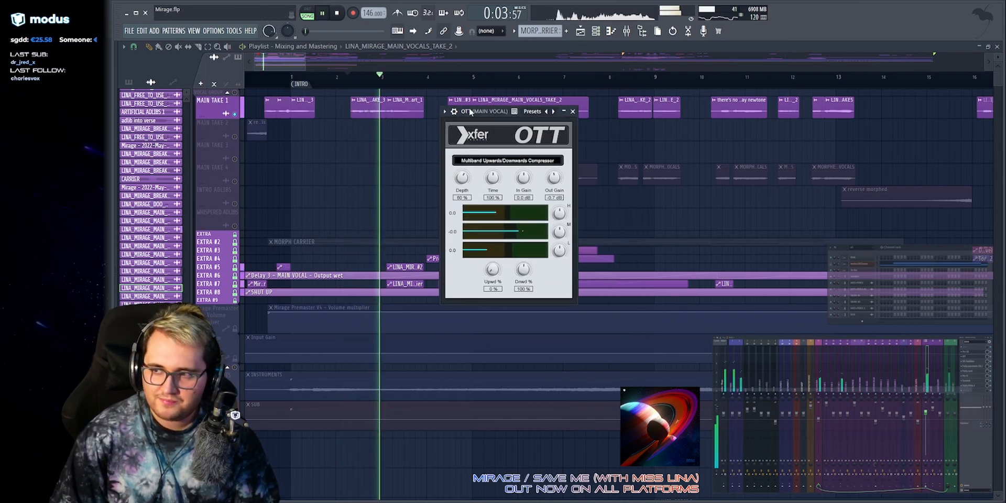
key(space)
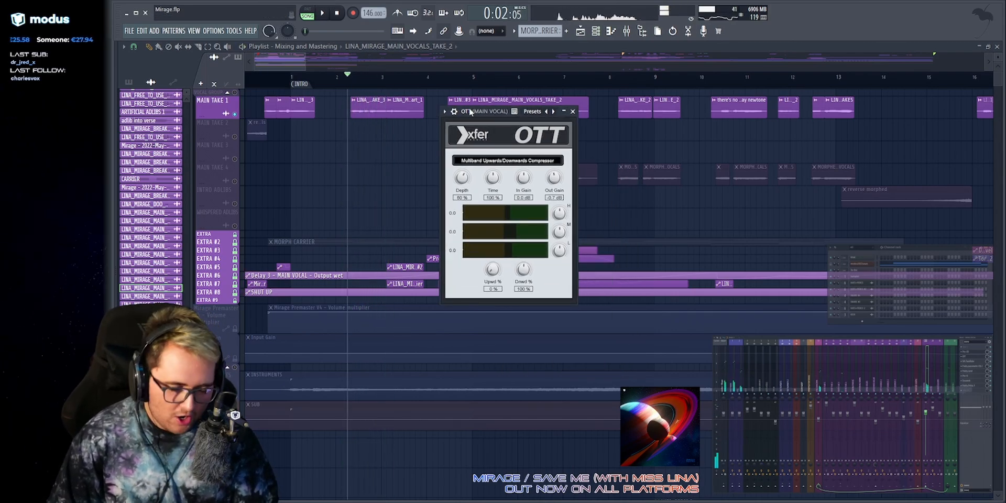
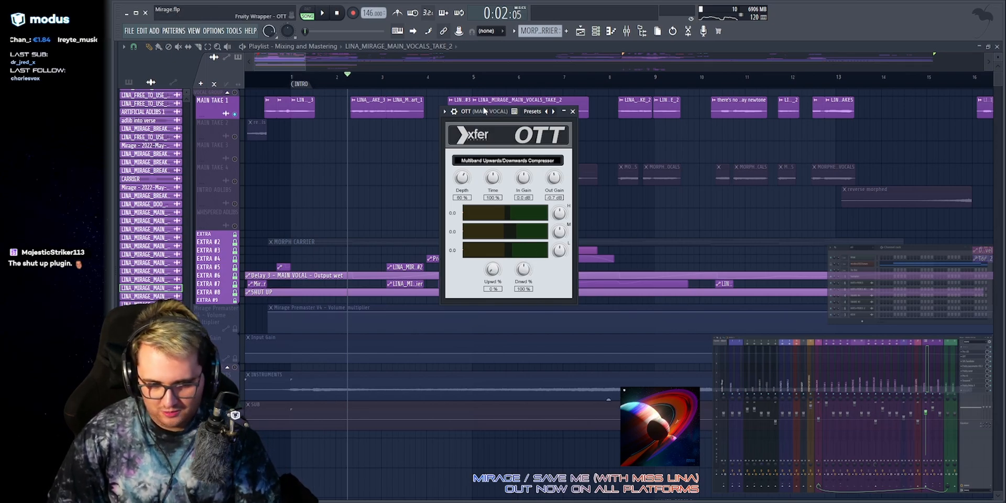
Replay the intro vocals with OTT in view, stop playback, and check OTT once more before closing it.
drag(481, 109, 431, 109)
key(space)
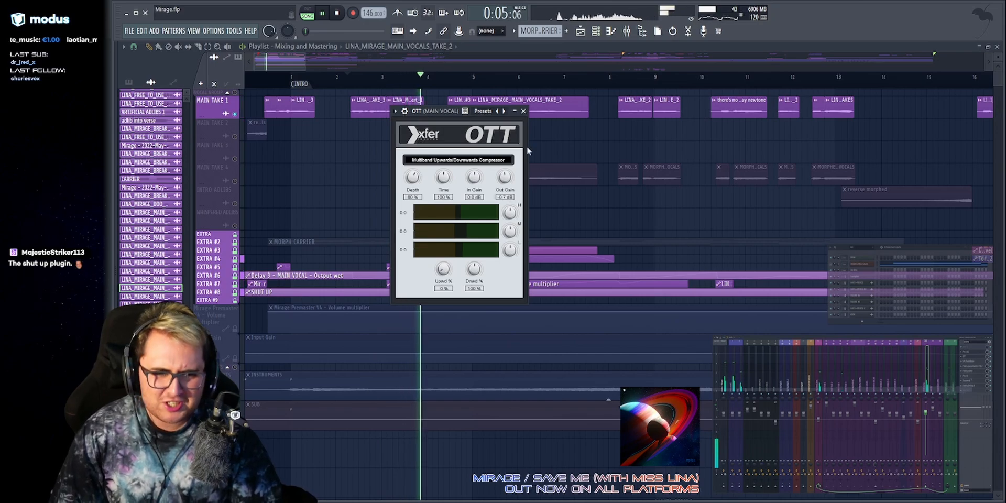
click(523, 110)
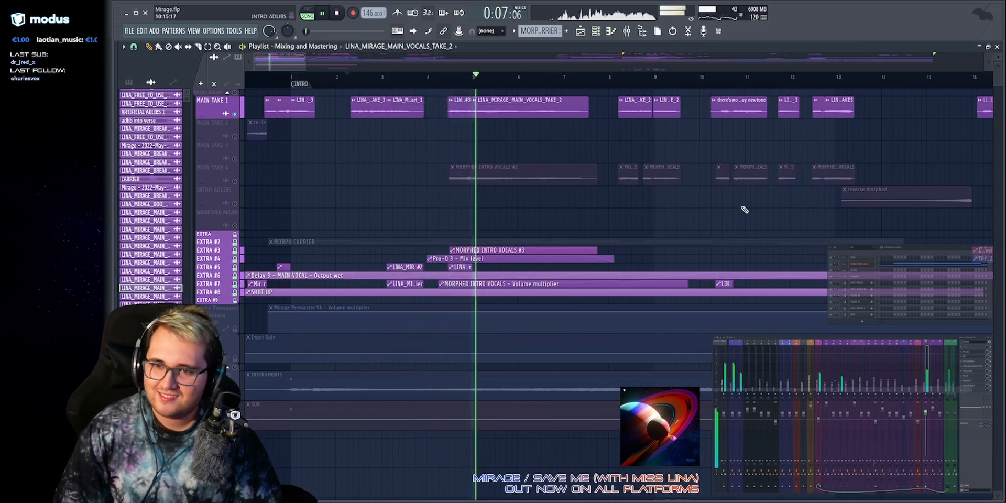
key(space)
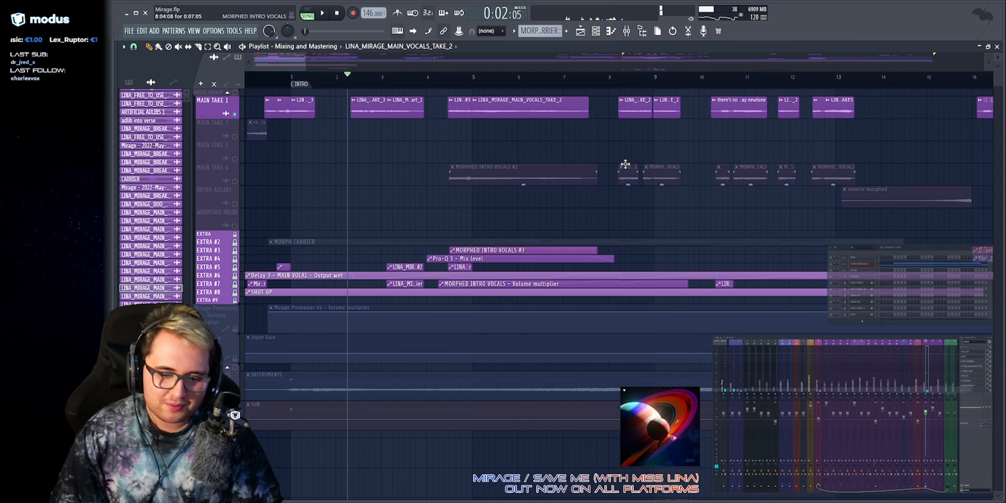
click(969, 358)
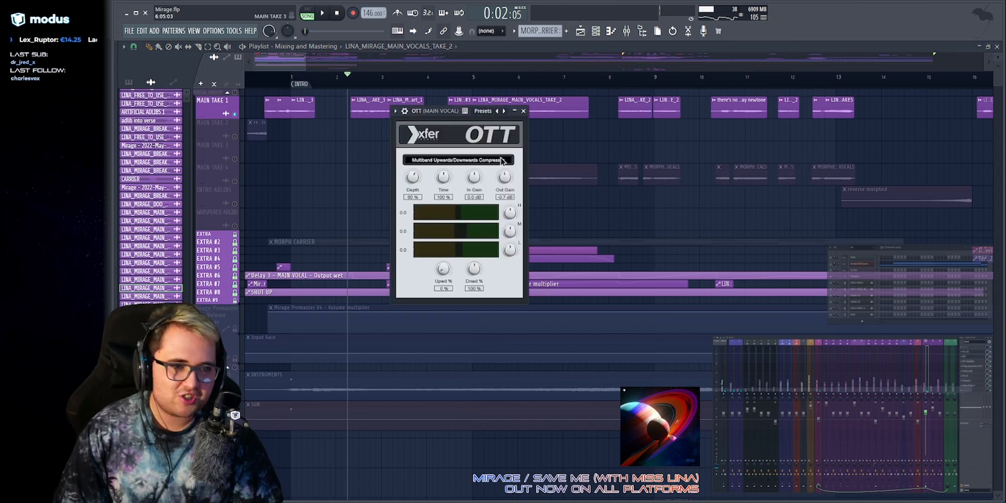
click(523, 111)
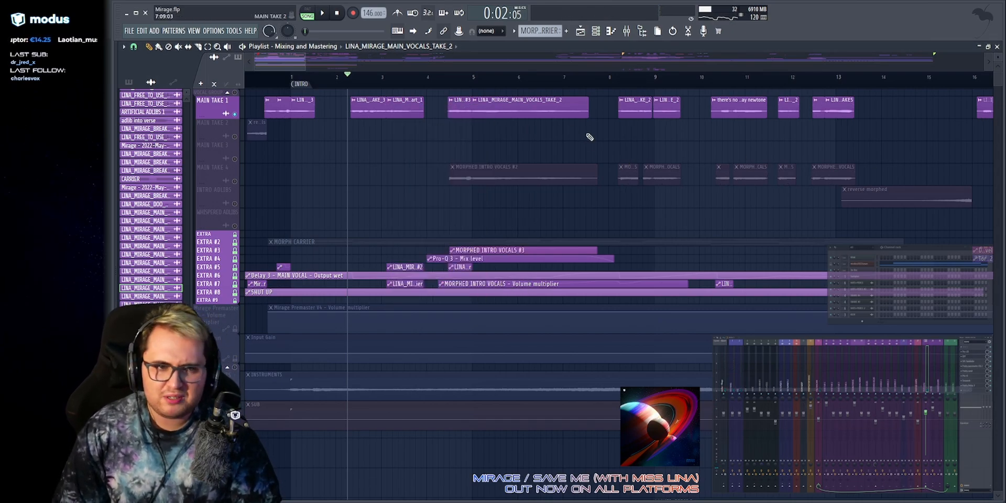
Open the SPL TwinTube on the MAIN VOCAL track and audition the intro vocals through it.
key(space)
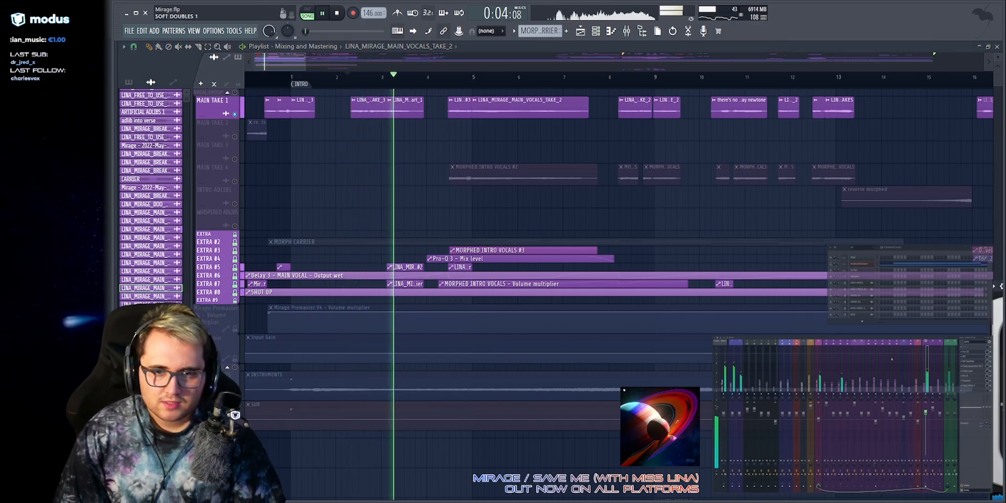
drag(992, 304, 355, 137)
key(space)
key(space)
key(space)
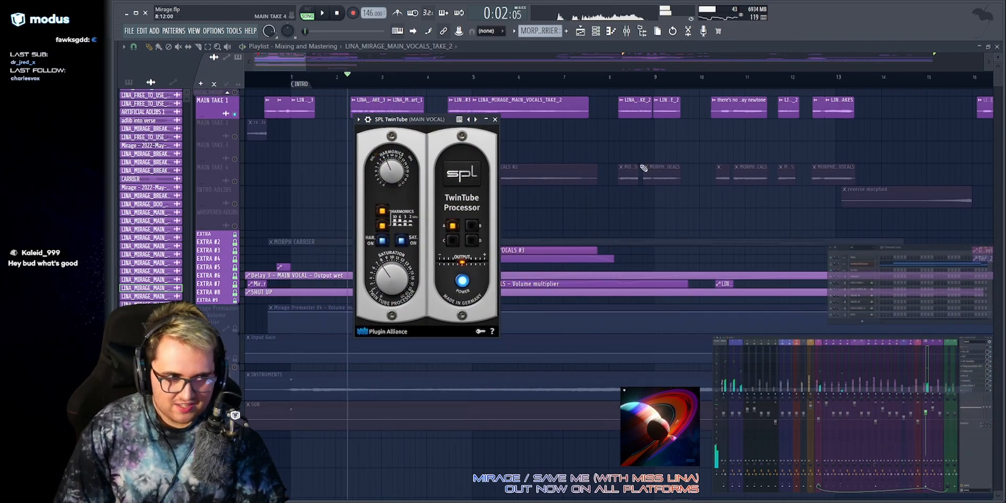
Reveal the TwinTube's plugin wrapper controls, replay the vocals with it enabled, and close the plugin.
click(369, 124)
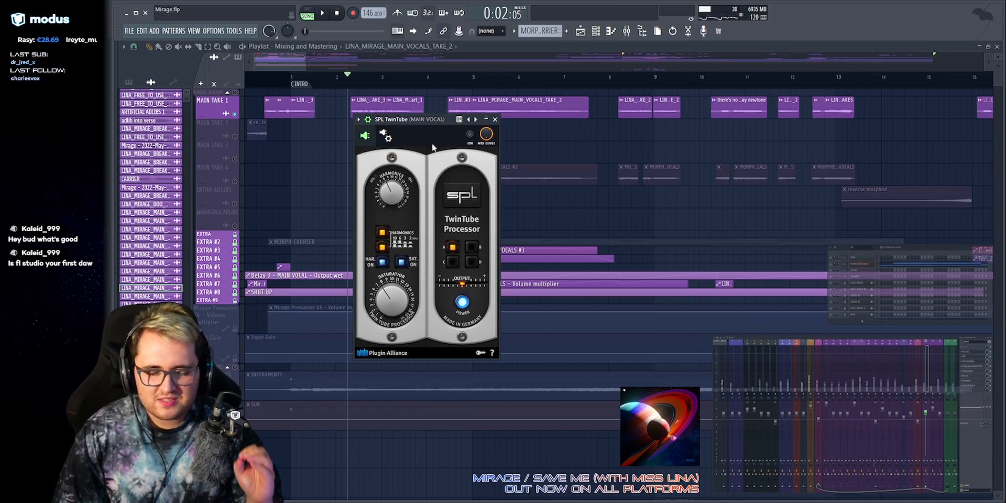
key(space)
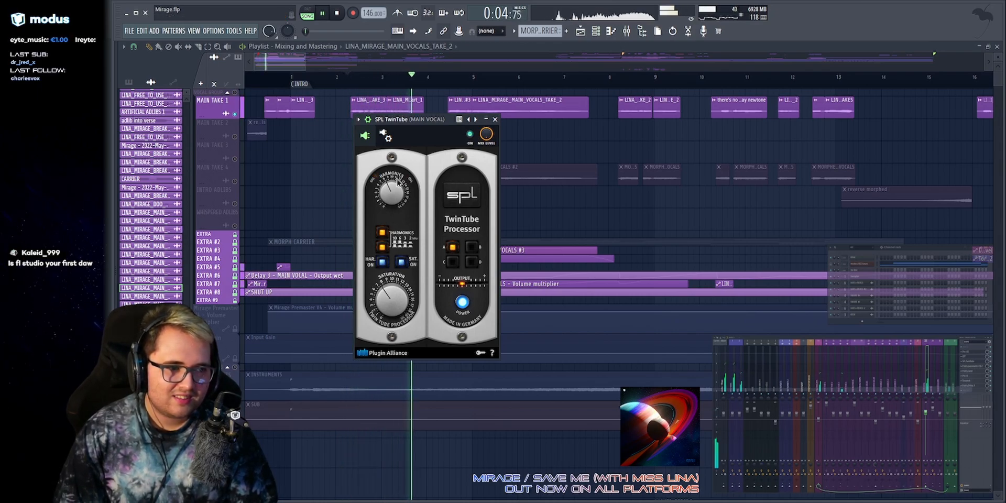
click(494, 118)
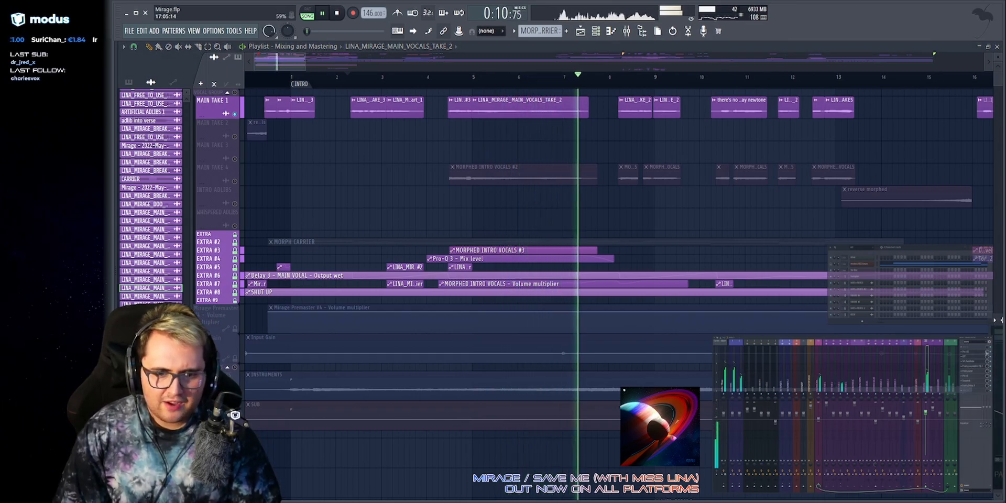
Watch the Fruity parametric EQ 2 on the MAIN VOCAL track while the vocals play, then stop playback.
click(980, 322)
drag(357, 181, 319, 95)
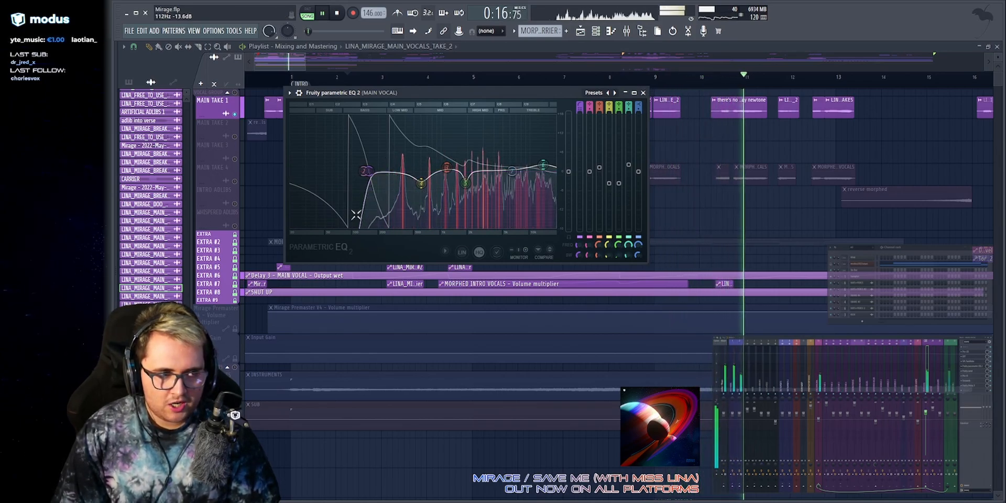
key(space)
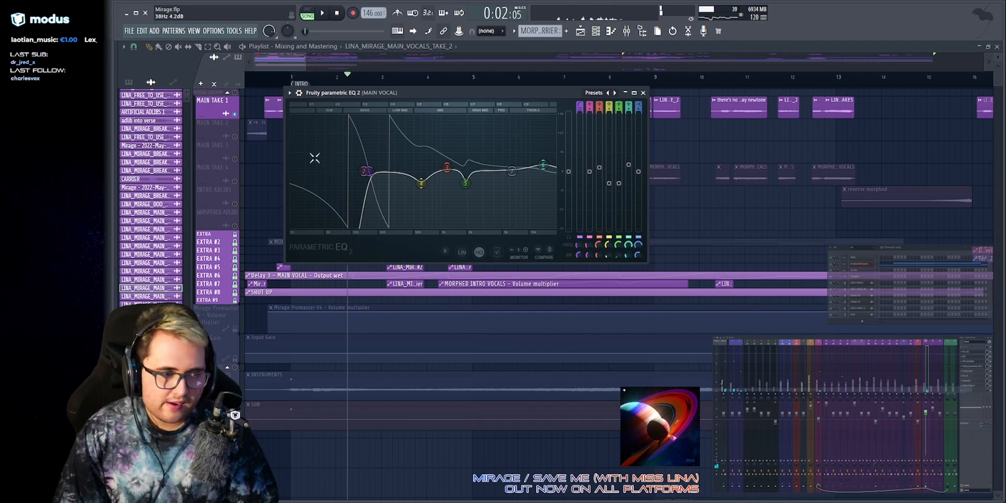
Inspect the Fruity send on the MAIN VOCAL track and look through the mixer's further tracks.
key(space)
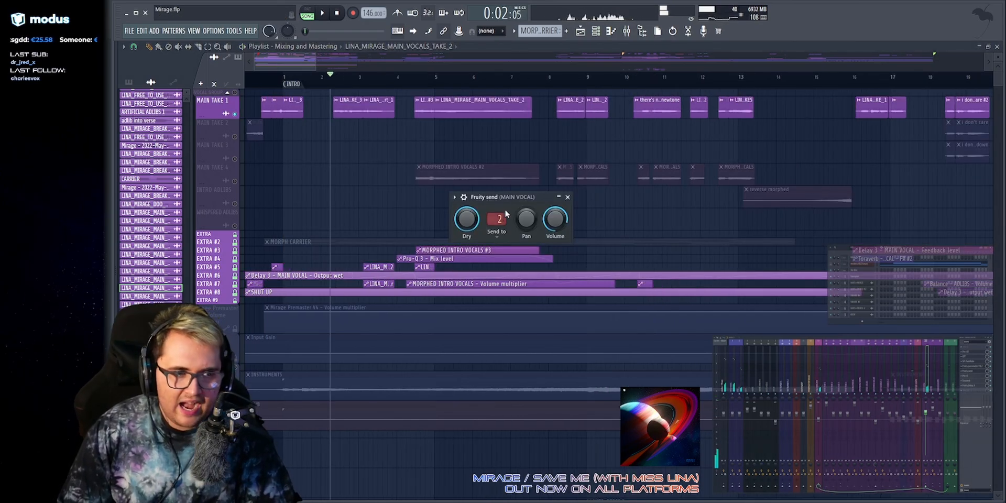
drag(497, 198, 445, 168)
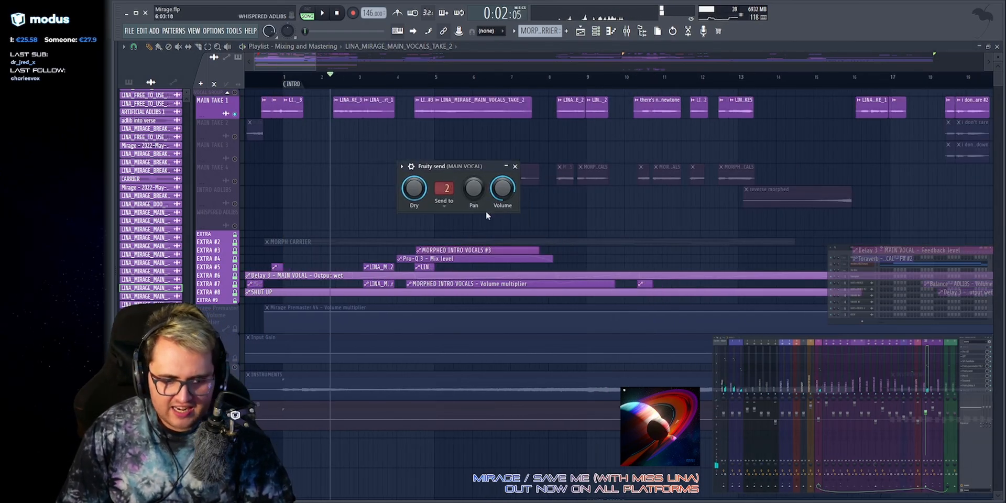
scroll(851, 360, right, 3)
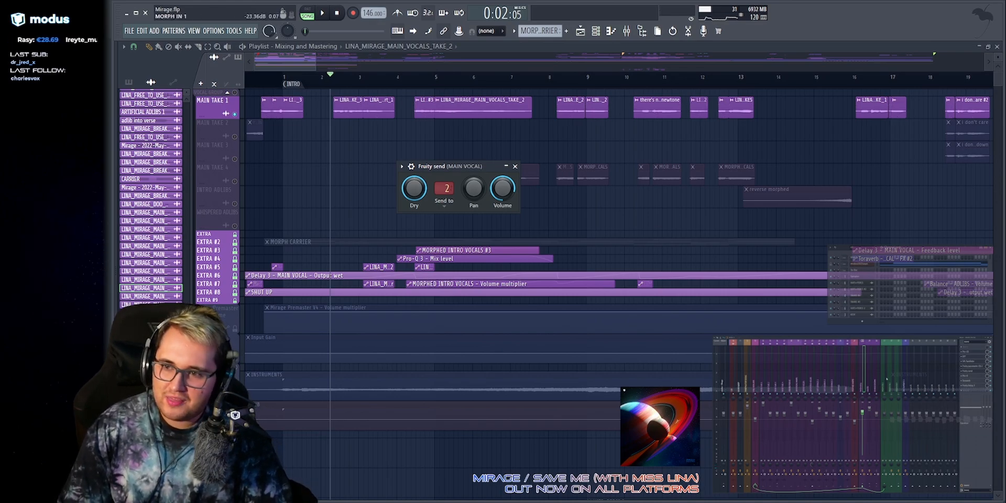
Highlight the morphed intro vocal clips on the MAIN TAKE 4 track, then clear the selection.
drag(377, 142, 856, 173)
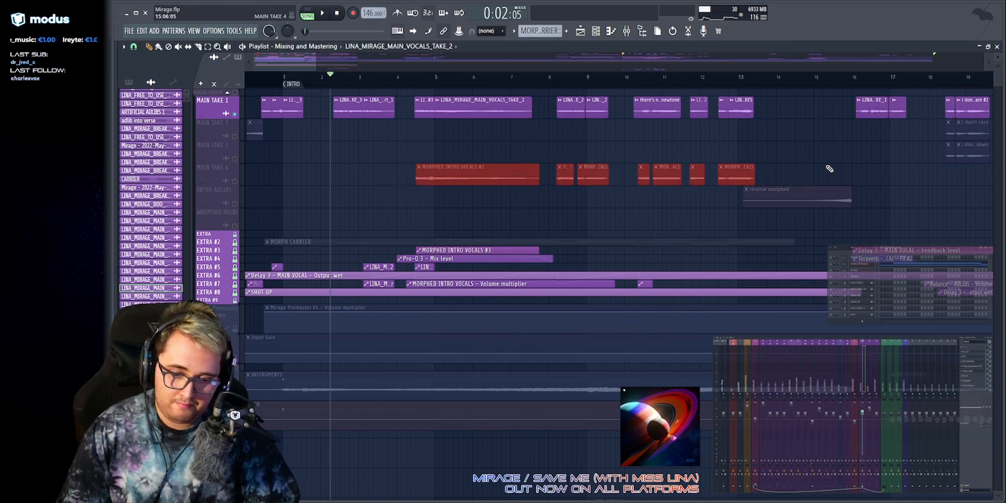
drag(791, 142, 433, 186)
ctrl+click(565, 137)
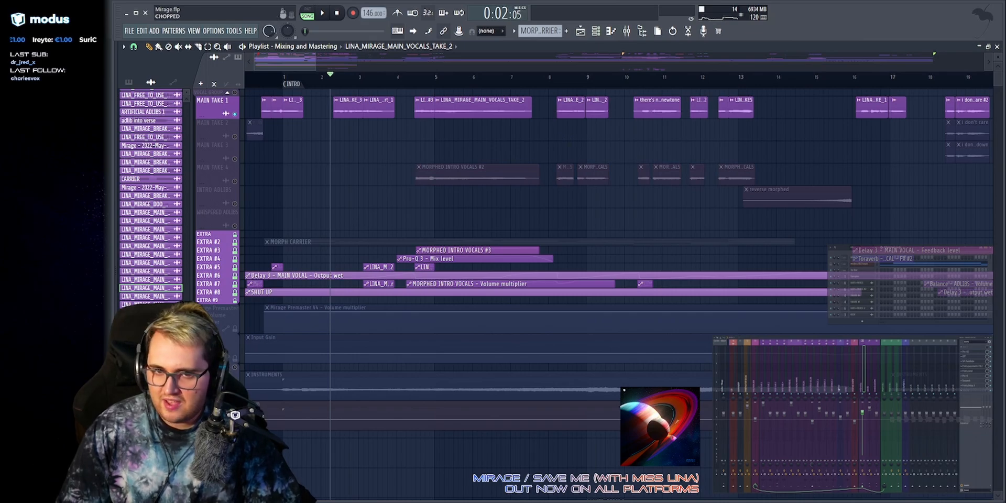
Open the soothe2 plugin on the INSTRUMENTS mixer track.
scroll(757, 373, up, 3)
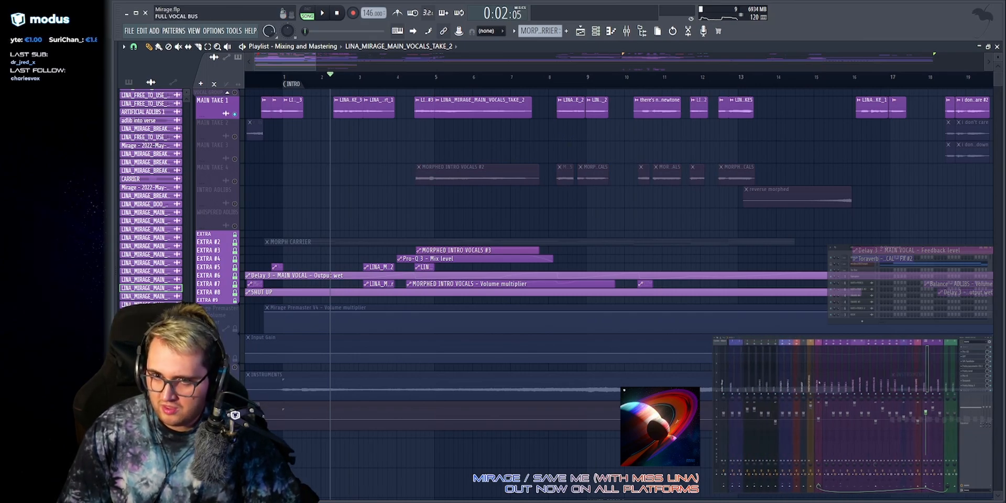
click(820, 383)
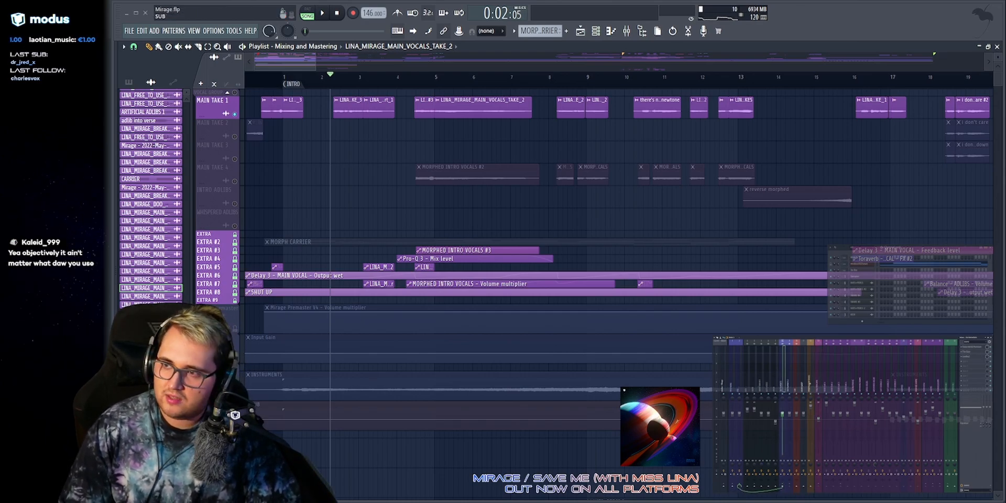
click(970, 357)
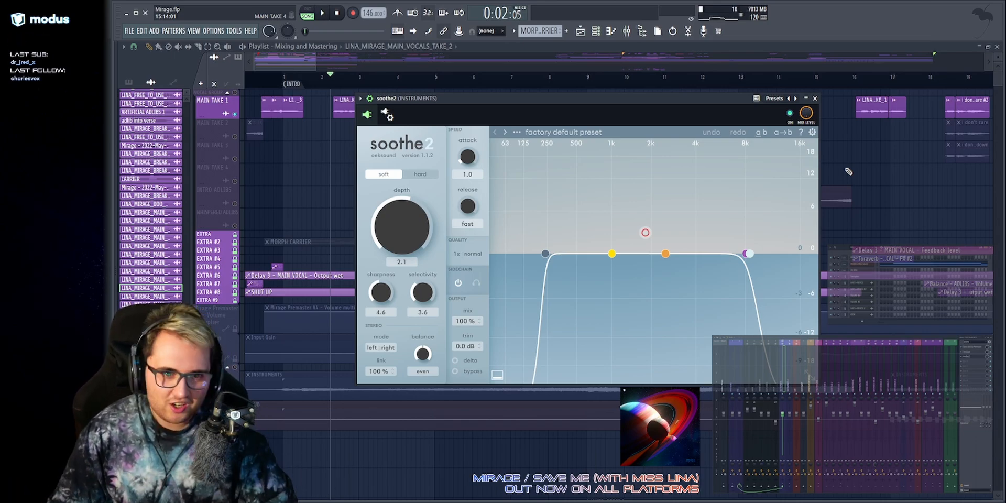
Play the intro and watch the soothe2 reduction on the INSTRUMENTS mixer track, then stop playback.
key(Escape)
key(space)
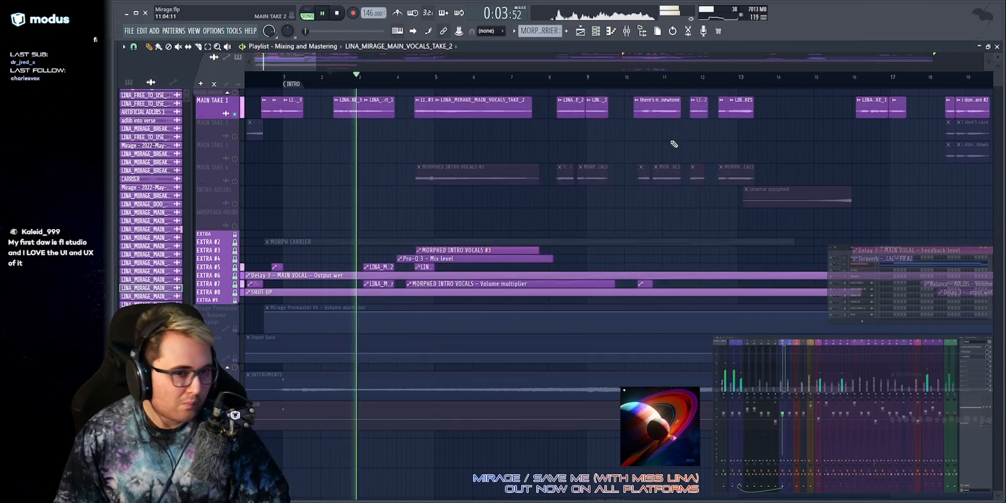
click(967, 358)
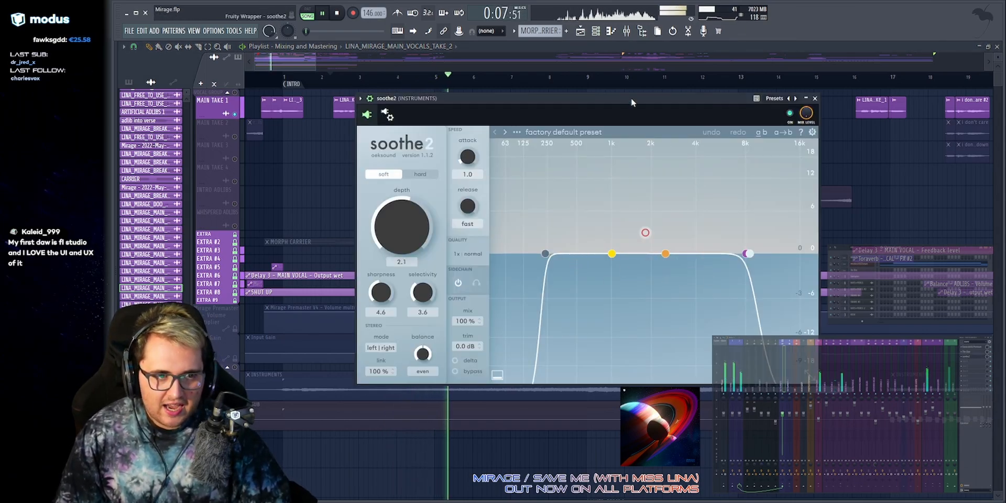
drag(631, 98, 603, 99)
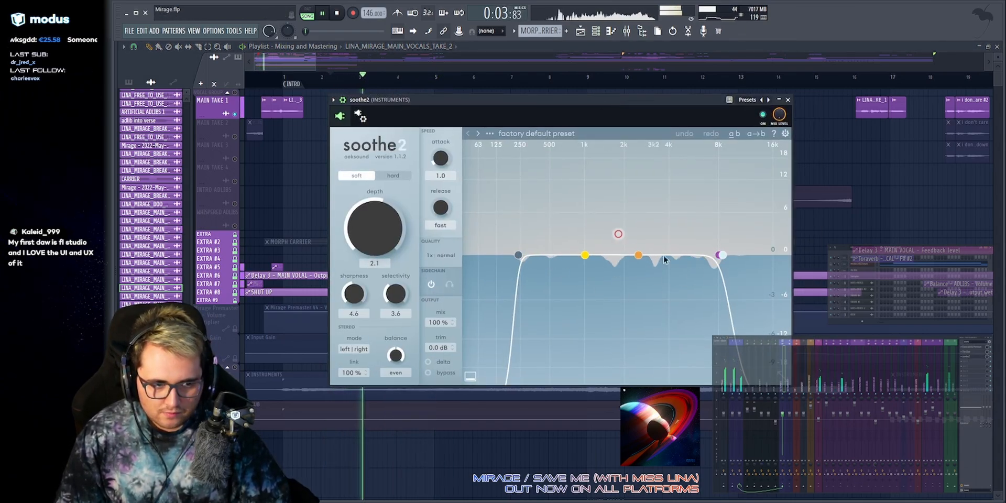
key(space)
key(space)
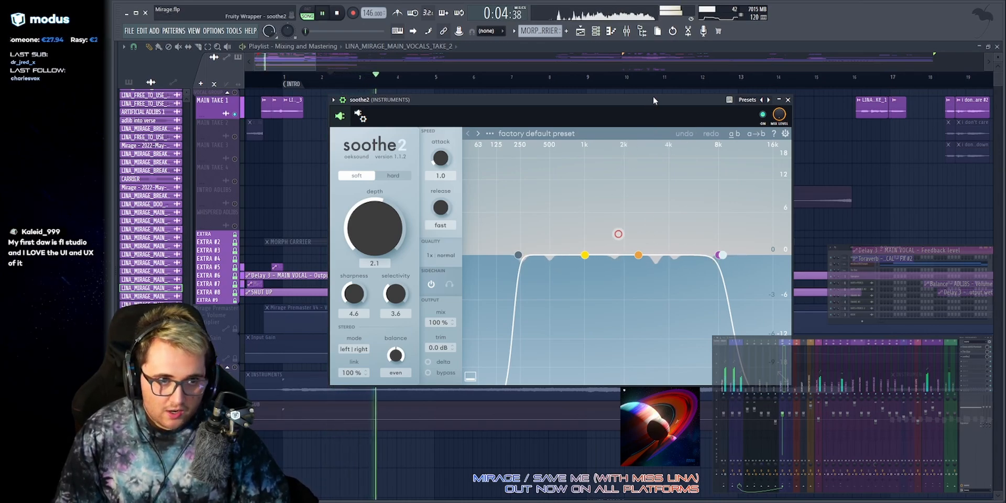
key(space)
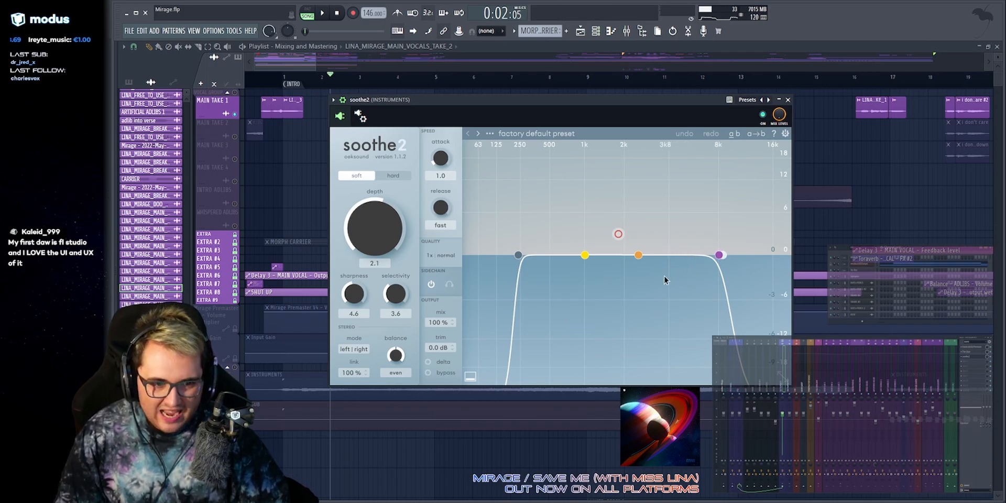
Close soothe2, unmute the INSTRUMENTS group in the playlist and play the intro's INSTRUMENTS and SUB clips.
click(787, 100)
scroll(321, 242, down, 4)
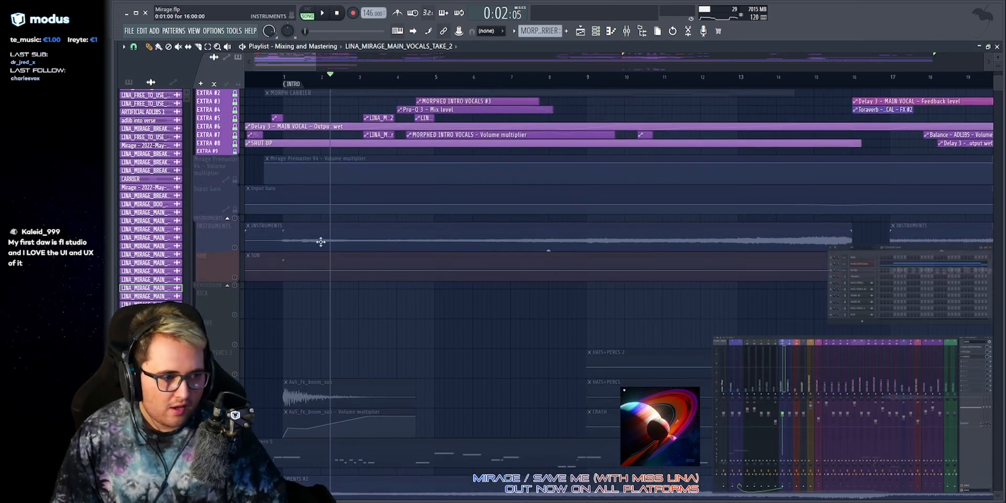
click(240, 218)
key(space)
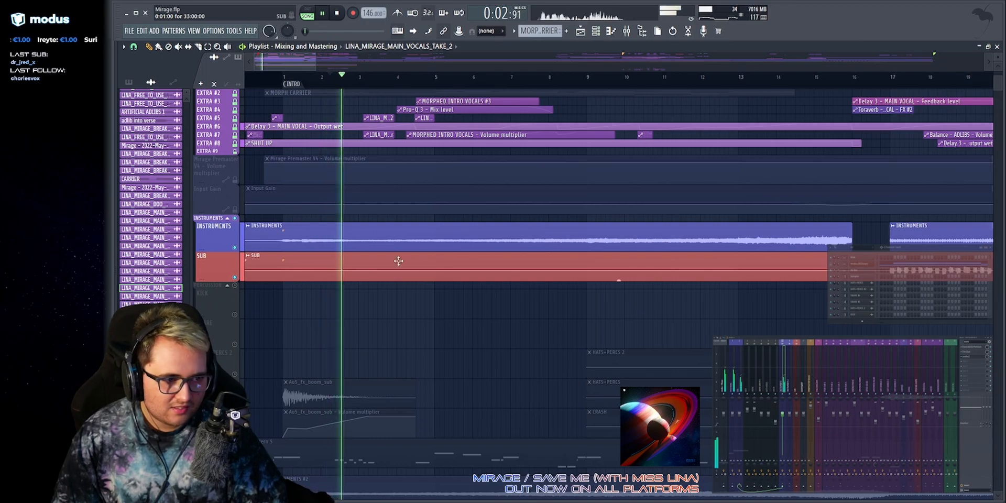
Clear the INSTRUMENTS group's isolation and solo the VOCAL GROUP tracks in the playlist.
click(235, 218)
right_click(234, 219)
scroll(311, 249, up, 5)
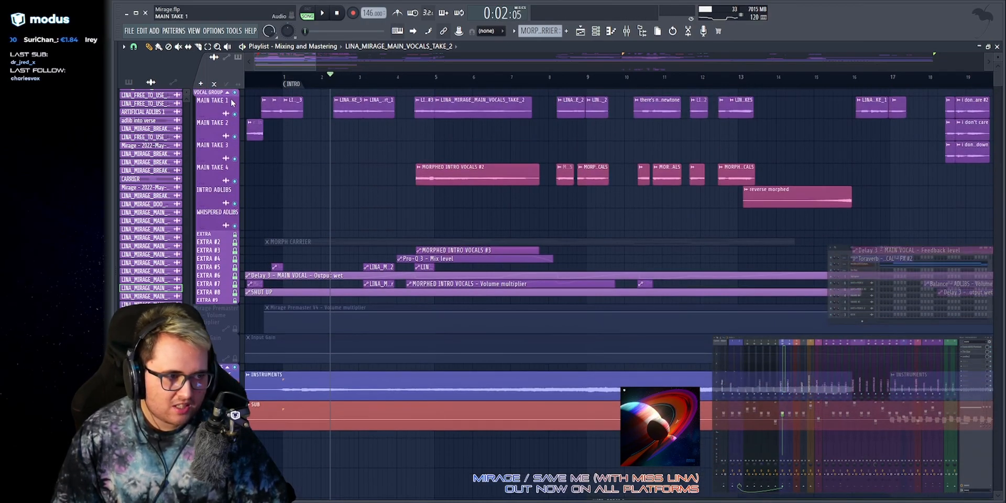
right_click(235, 93)
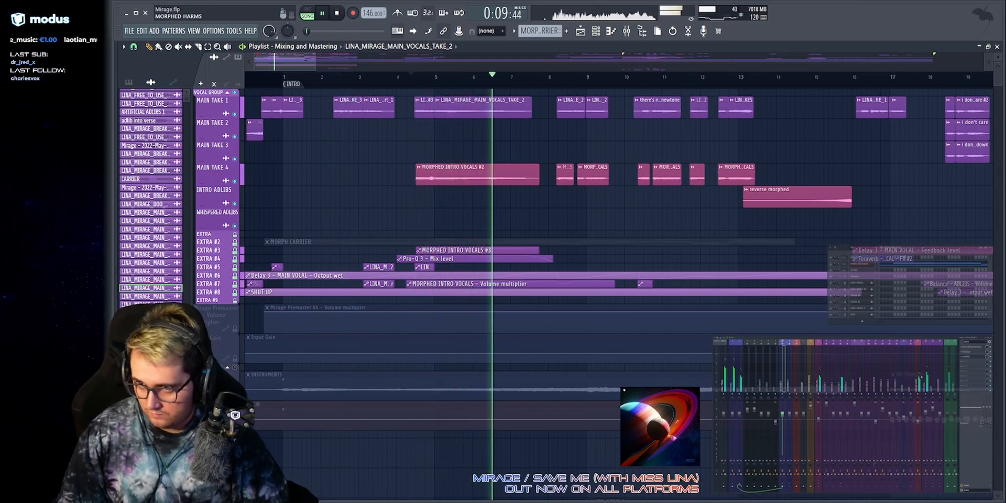
Open Pro-R on the MAIN VOCAL mixer track, inspect its reverb settings while the vocals play, and close it.
click(927, 378)
click(966, 377)
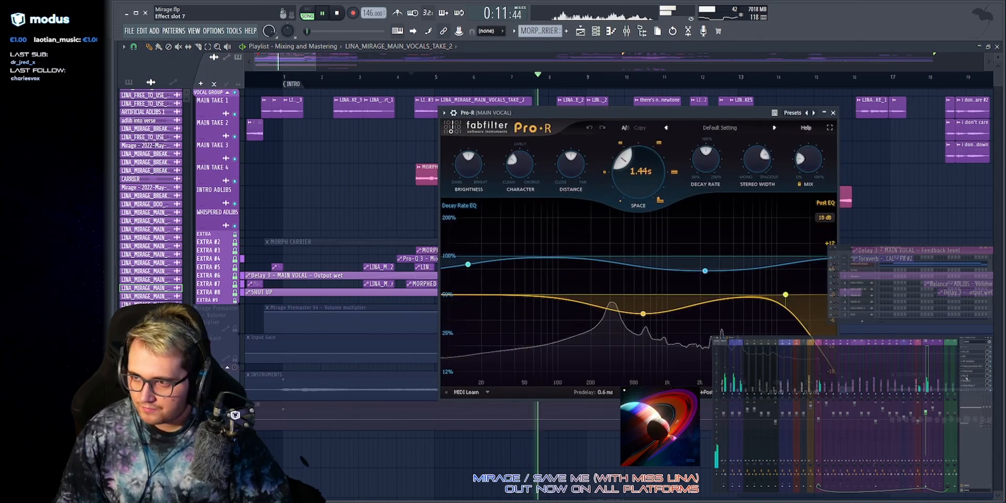
drag(665, 111, 583, 104)
mouse_move(717, 153)
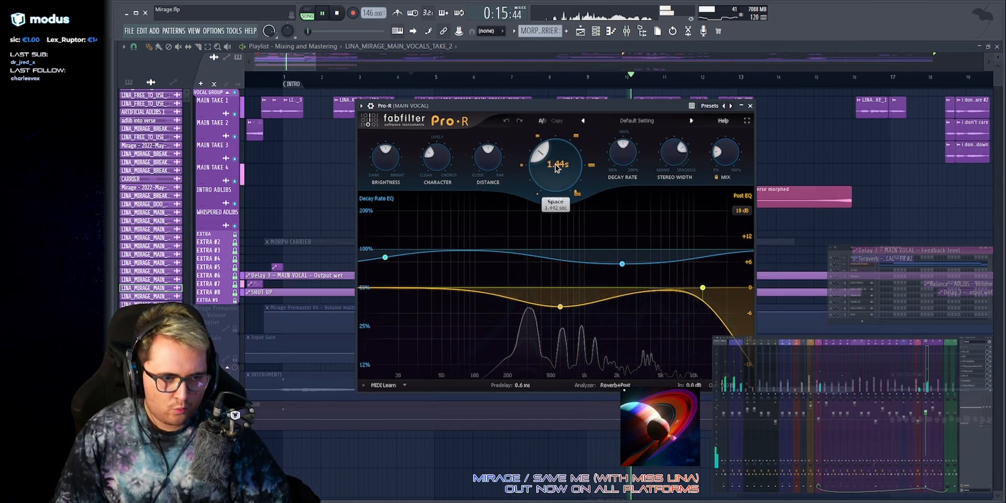
key(Escape)
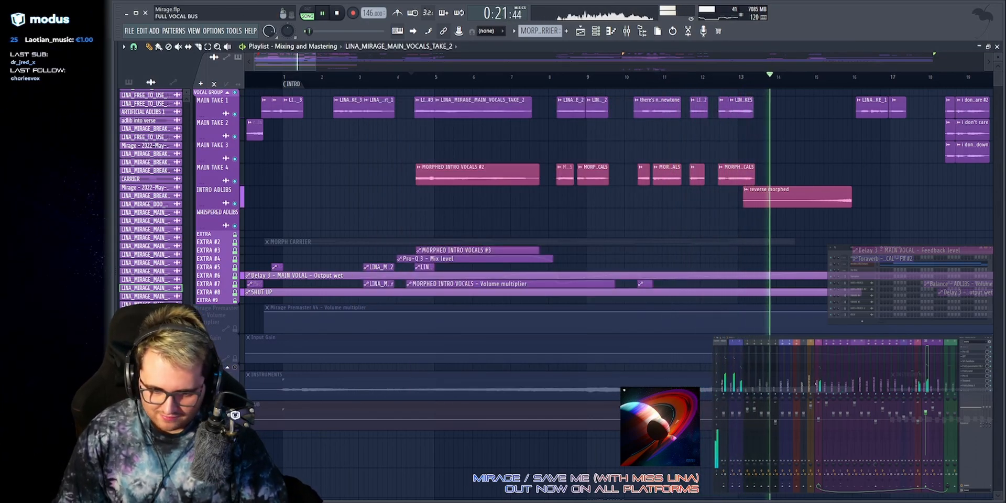
Bring the Toraverb window of the MAIN VOCAL track into view, inspect it during playback, and close it.
key(space)
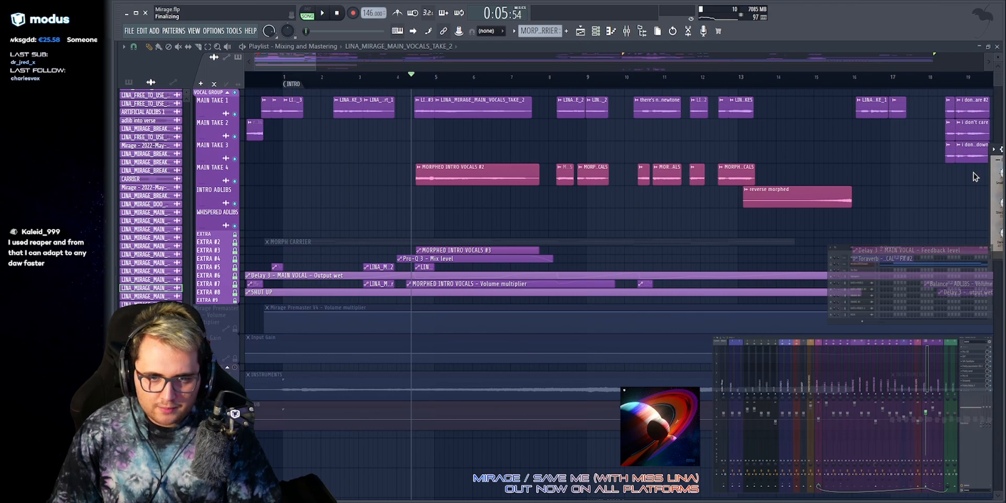
click(997, 173)
drag(988, 156, 446, 143)
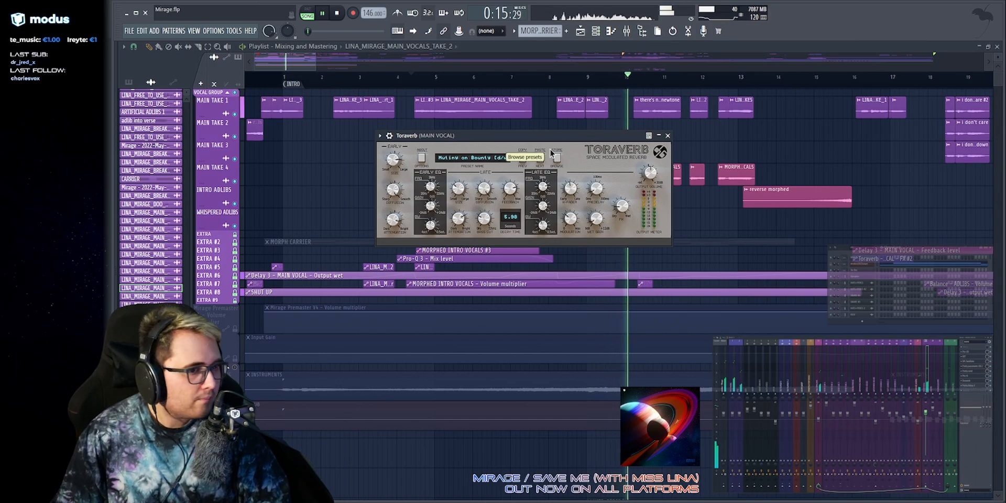
key(Escape)
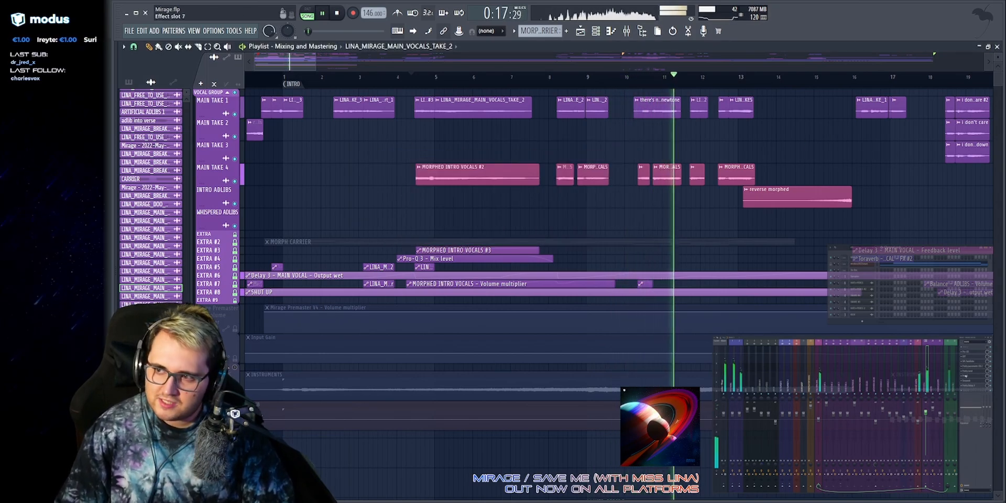
Reopen Pro-R and Toraverb on the MAIN VOCAL track to compare the two reverbs, then close both.
click(971, 376)
mouse_move(489, 153)
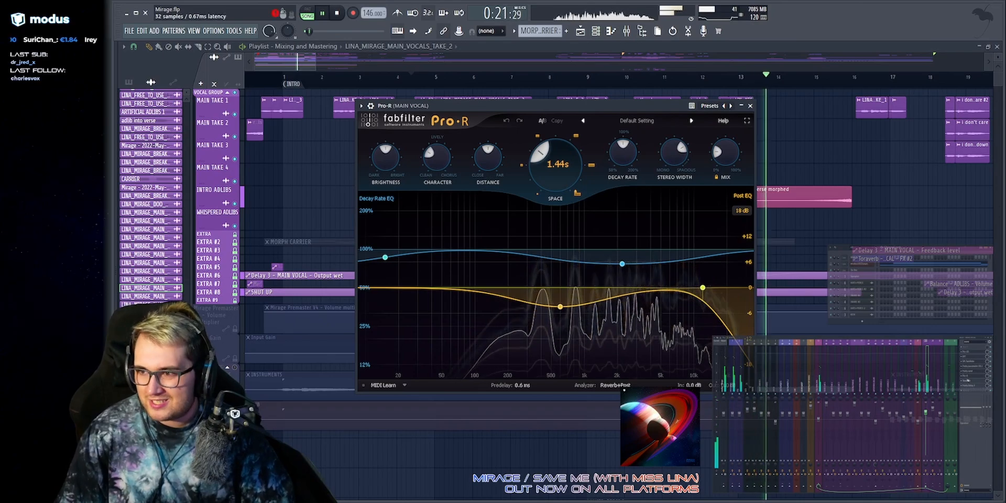
click(971, 380)
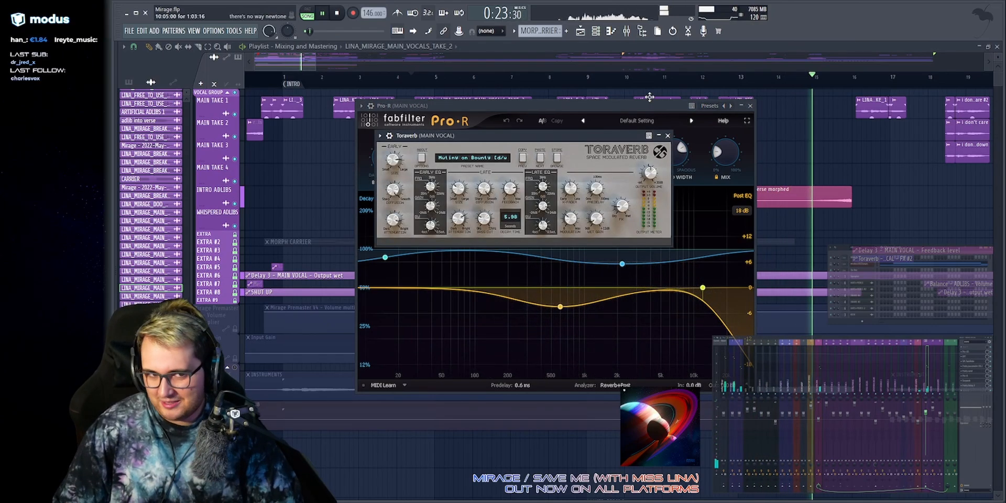
key(Escape)
key(Escape)
Inspect Fruity Delay 3 on the MAIN VOCAL track while the intro vocals play, then close it.
click(975, 386)
key(space)
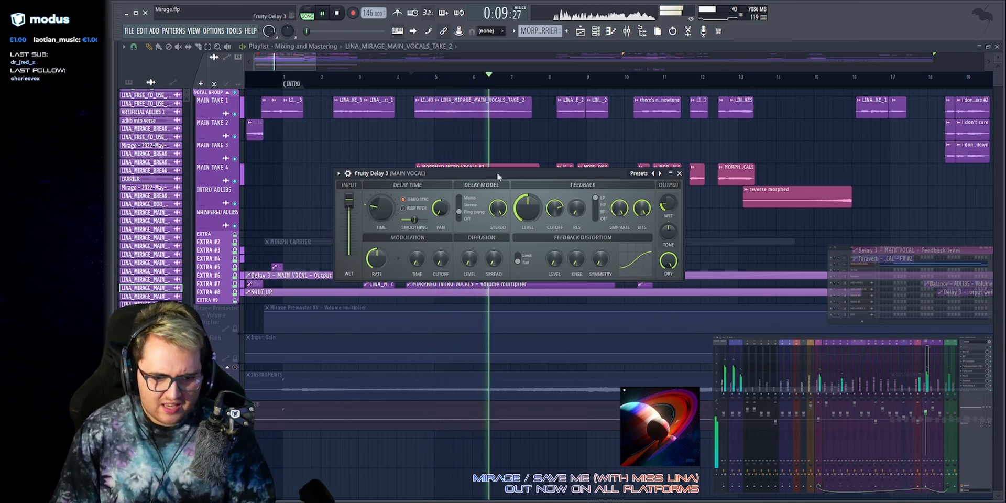
key(Escape)
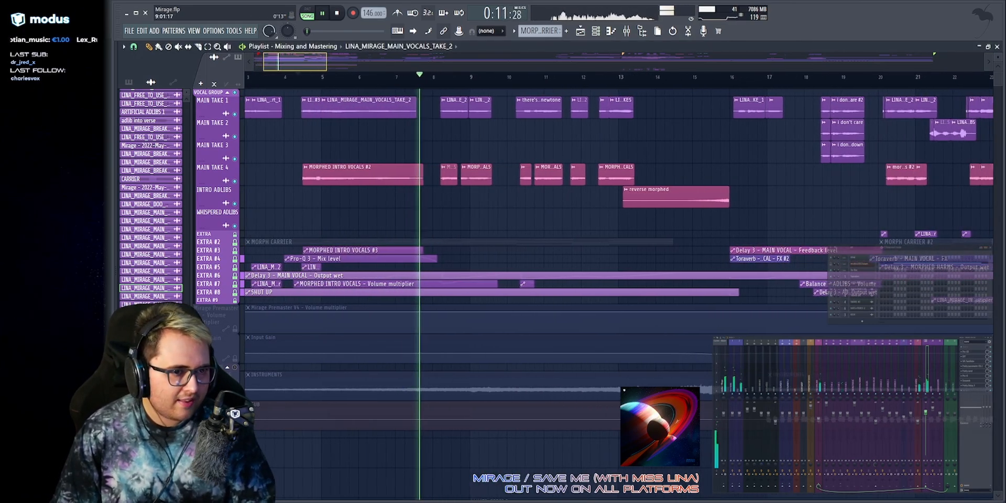
Follow the playing intro vocals along the playlist to the reverse morphed clip on the INTRO ADLIBS track.
drag(572, 69, 575, 68)
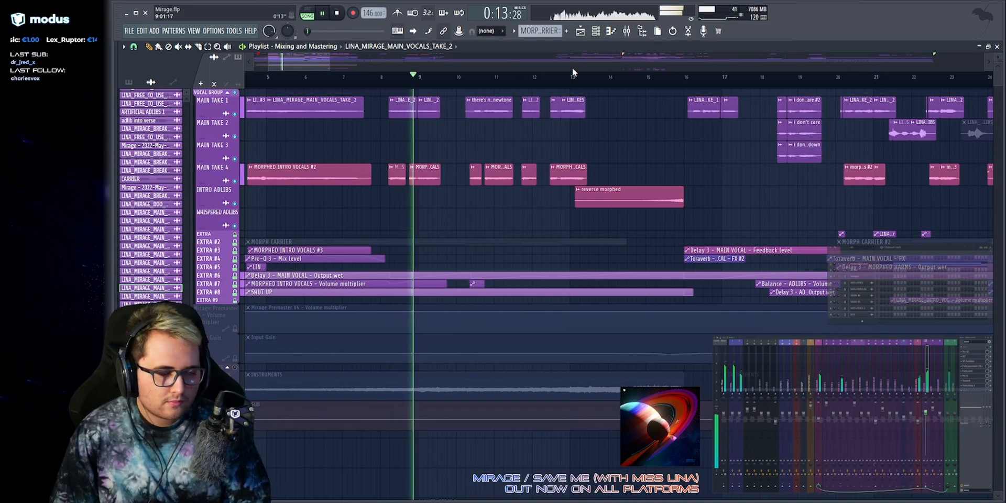
scroll(572, 68, up, 1)
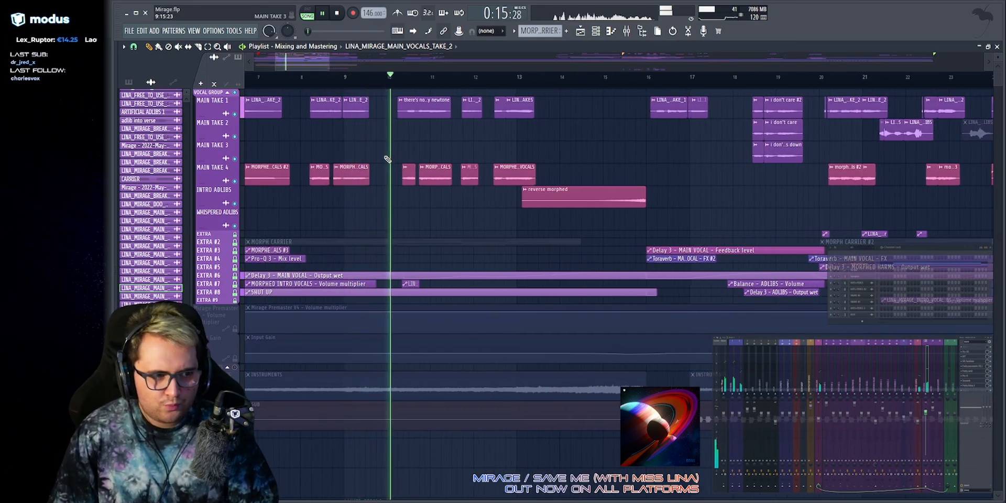
click(587, 197)
click(580, 157)
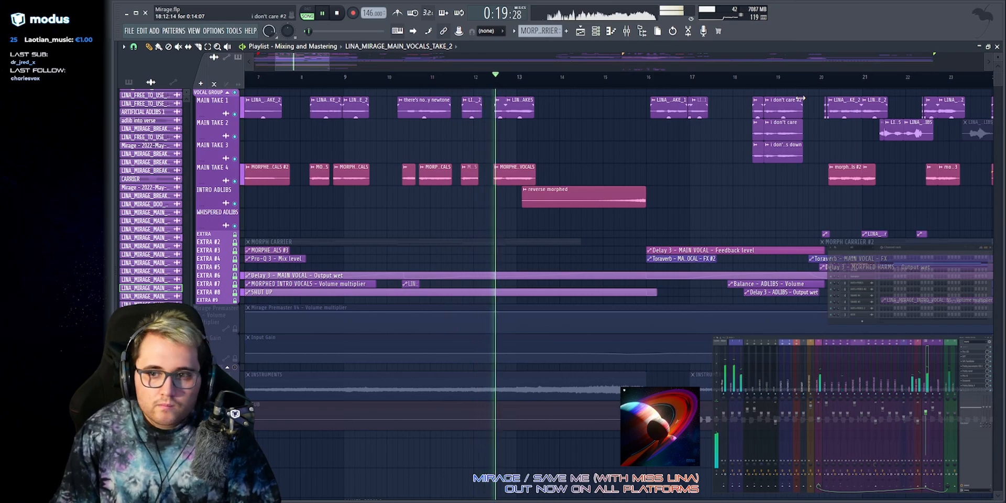
Inspect Fruity parametric EQ 2 on the FULL VOCAL BUS during playback, then stop and close it.
click(820, 385)
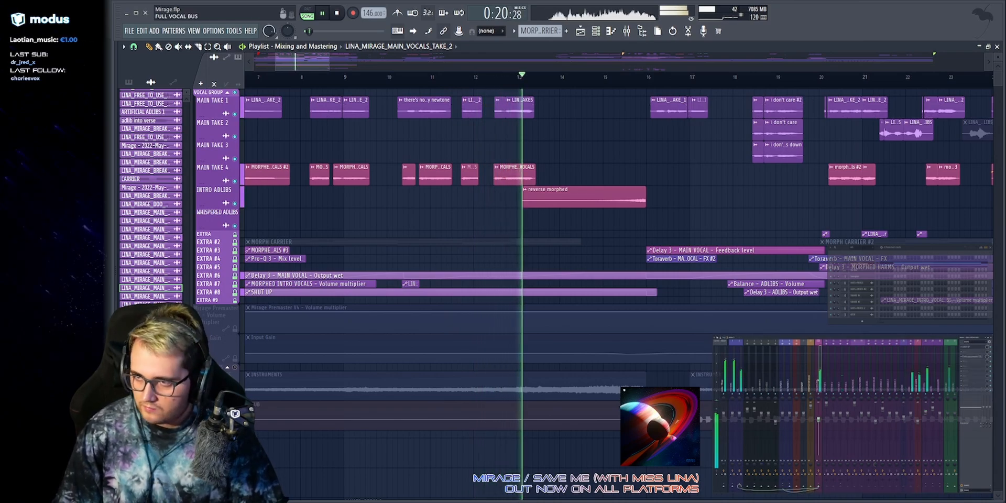
click(967, 358)
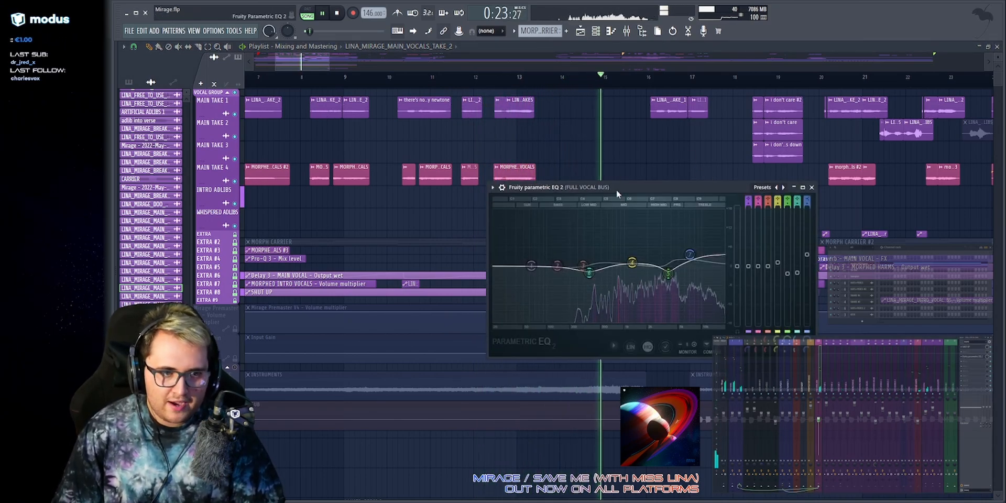
drag(616, 190, 399, 163)
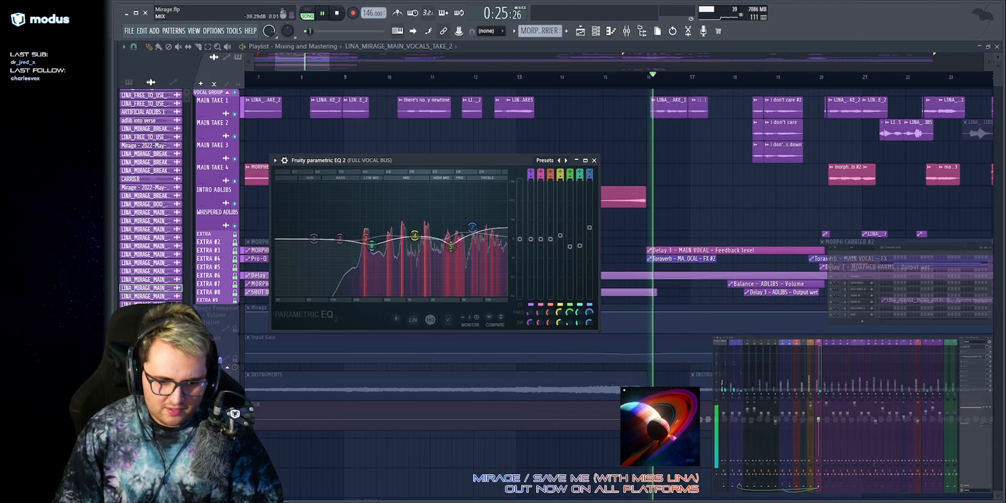
key(space)
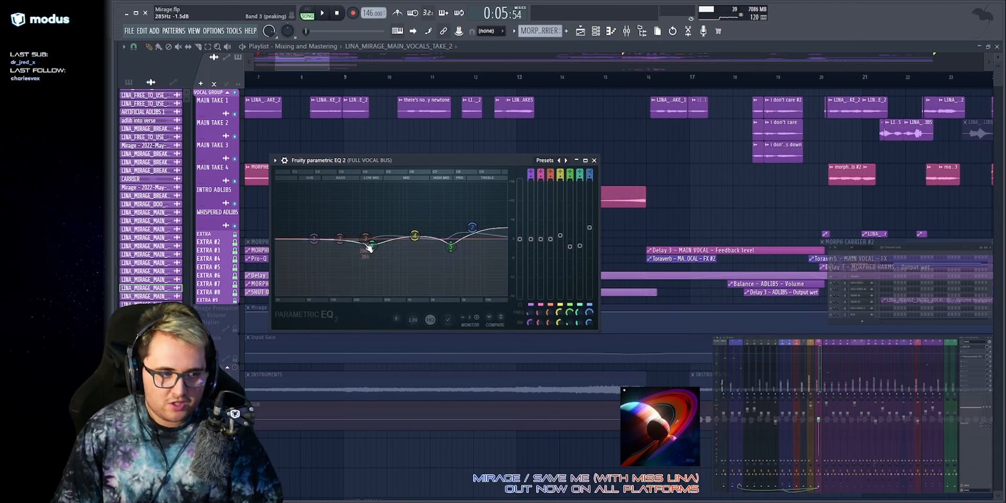
click(594, 160)
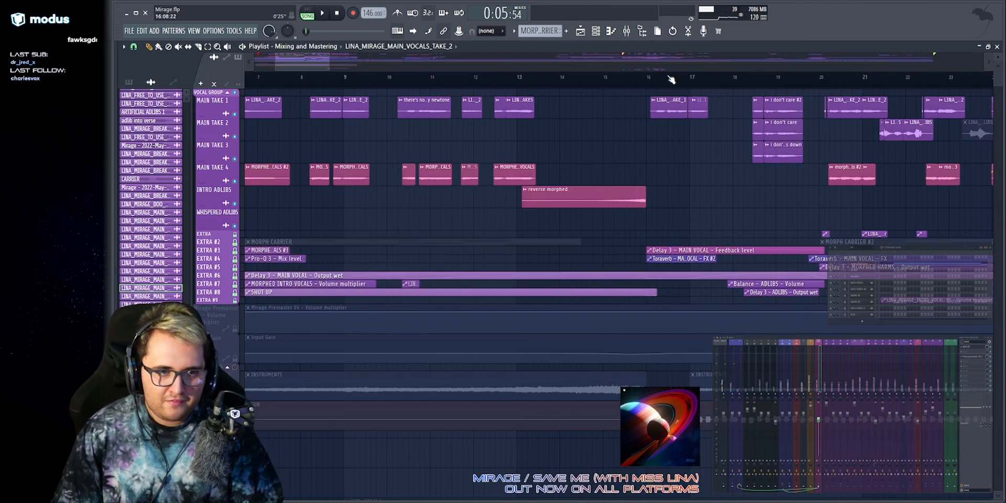
Play the buildup vocals and examine the whispered adlibs and morphed buildup vocals clips up close.
key(space)
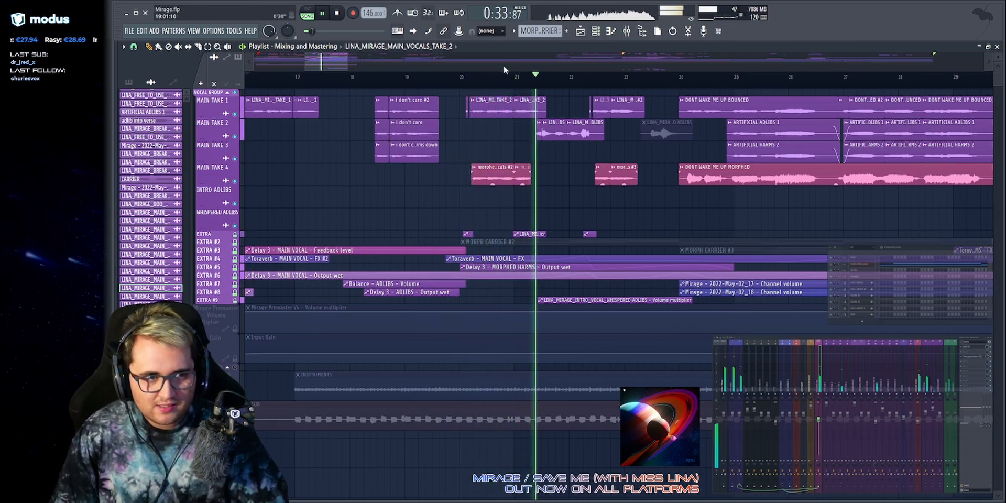
scroll(504, 65, up, 3)
scroll(535, 68, up, 3)
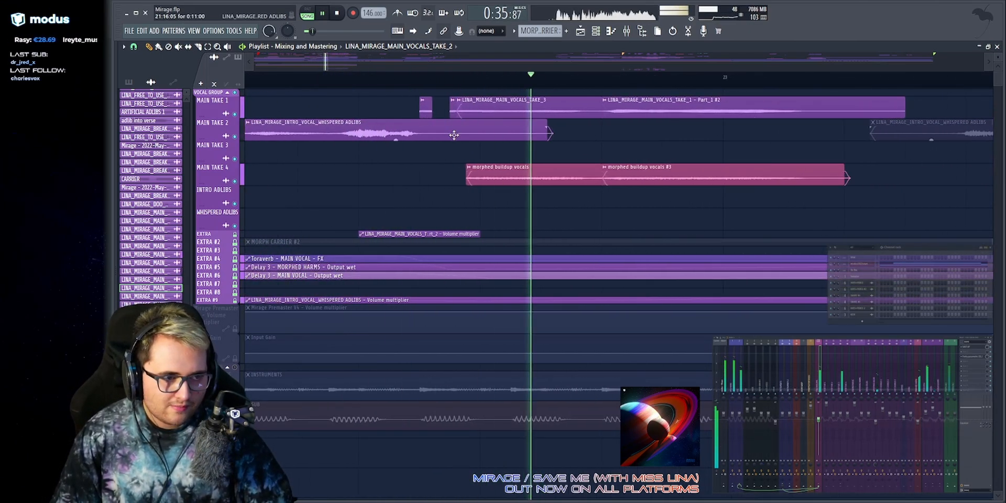
scroll(597, 61, down, 5)
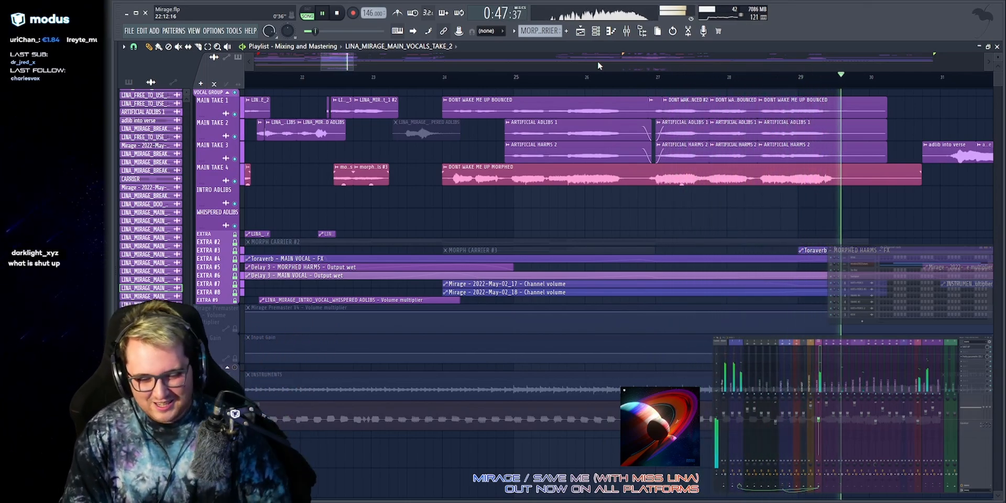
Audition the DONT WAKE ME UP BOUNCED clips on the soloed MAIN TAKE 1 track.
key(space)
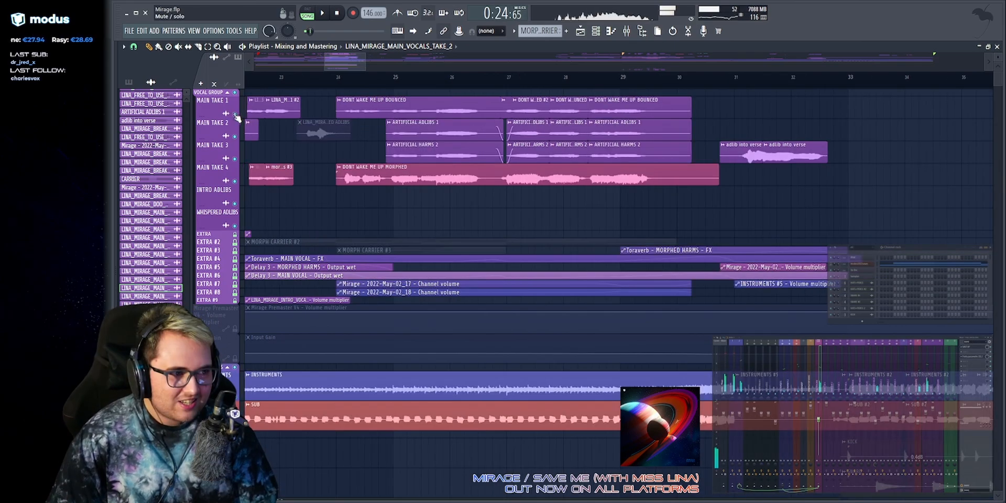
scroll(396, 67, up, 2)
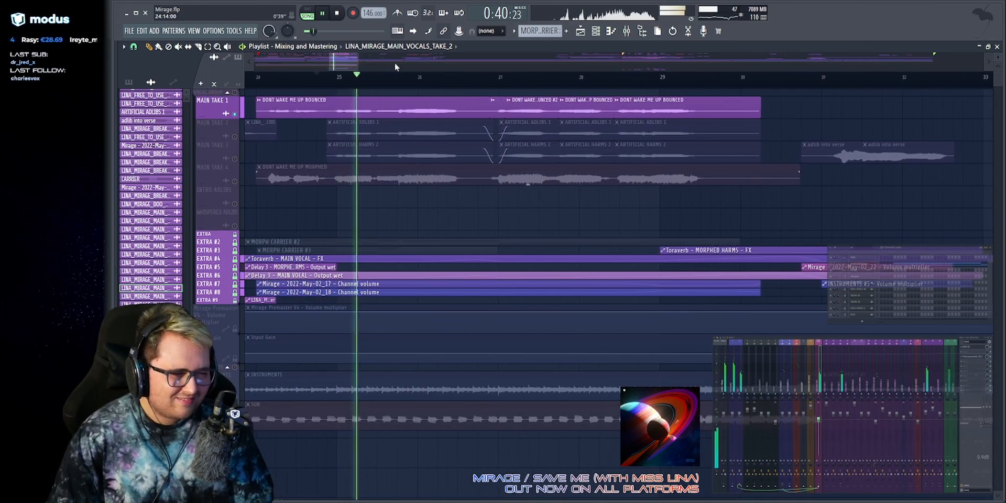
scroll(458, 133, down, 3)
scroll(378, 149, up, 3)
Solo MAIN TAKE 2 to hear ARTIFICIAL ADLIBS 1, then solo MAIN TAKE 3 to hear ARTIFICIAL HARMS 2.
right_click(234, 136)
key(space)
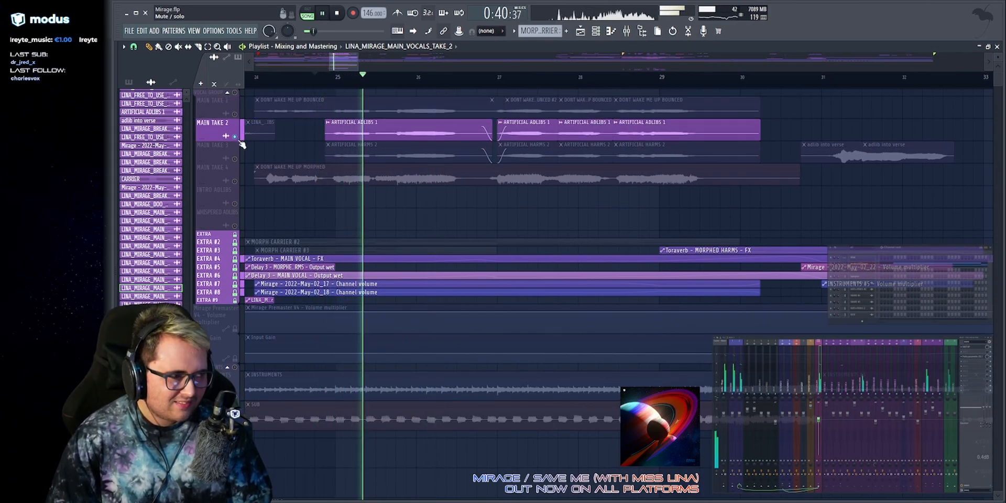
right_click(234, 159)
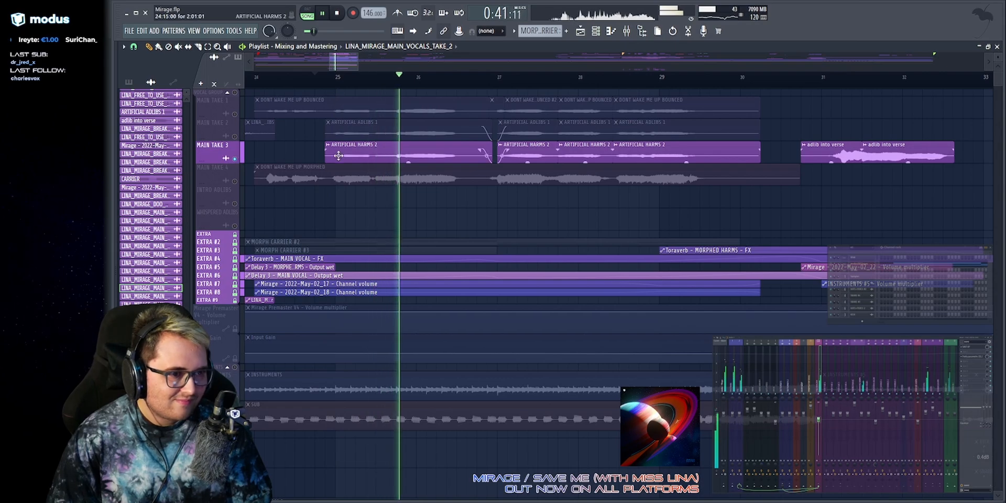
Unmute the MAIN TAKE 2 and MAIN TAKE 1 tracks to play them together with MAIN TAKE 3.
click(235, 137)
click(235, 114)
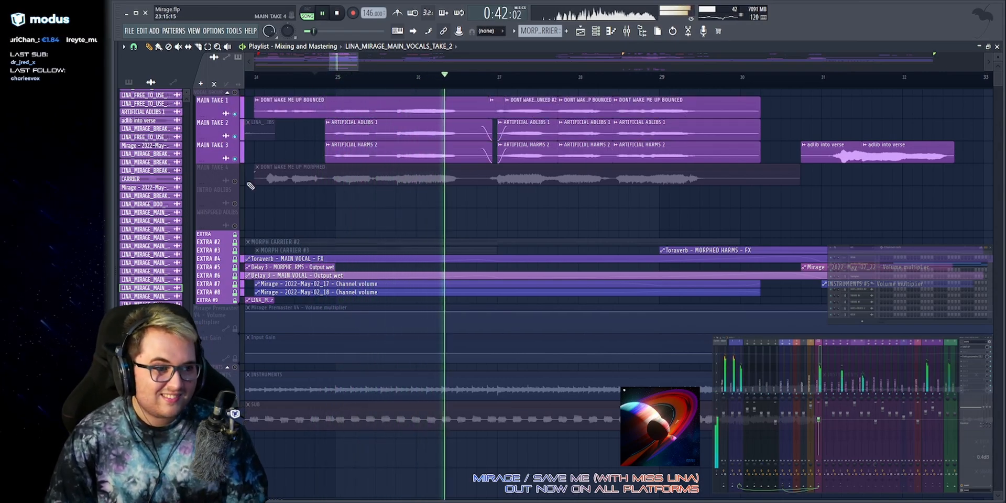
Play MAIN TAKE 1 to 3 together, then solo MAIN TAKE 4 to hear the DONT WAKE ME UP MORPHED clip.
scroll(484, 62, up, 1)
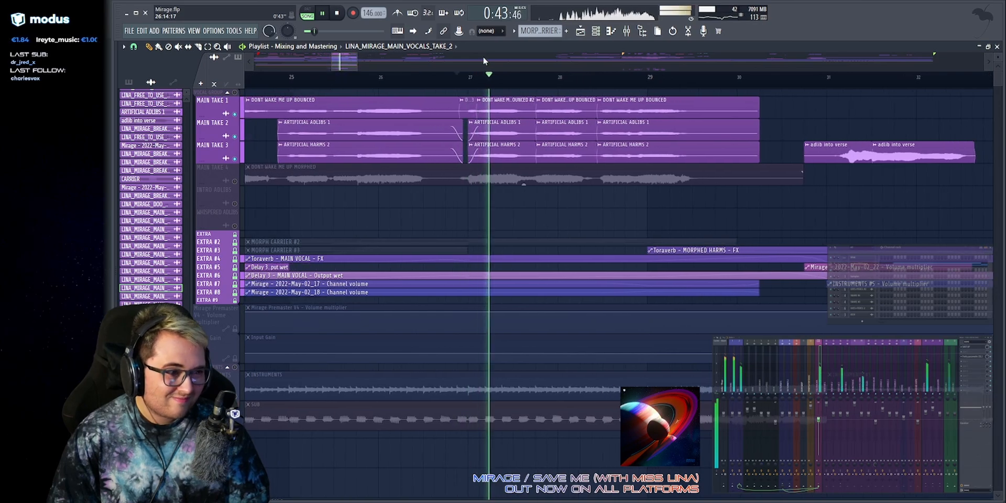
key(space)
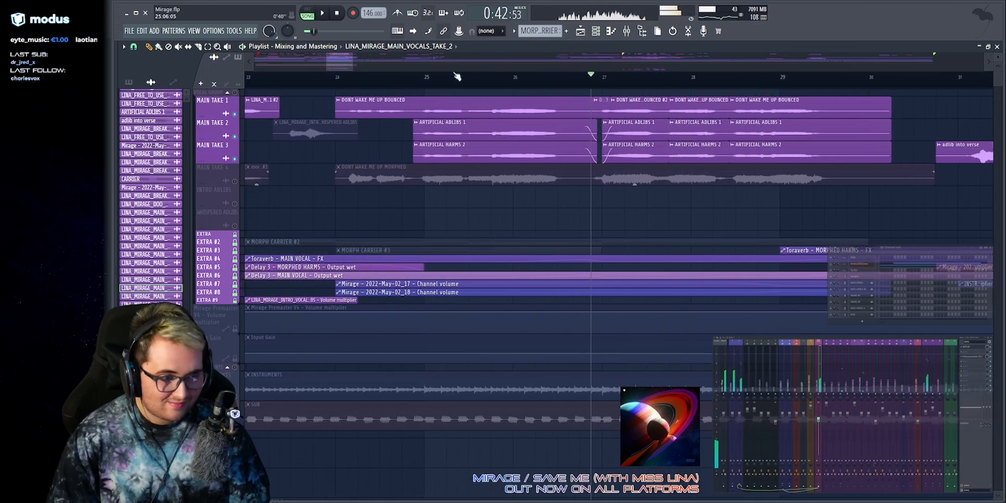
ctrl+click(234, 181)
scroll(341, 63, up, 2)
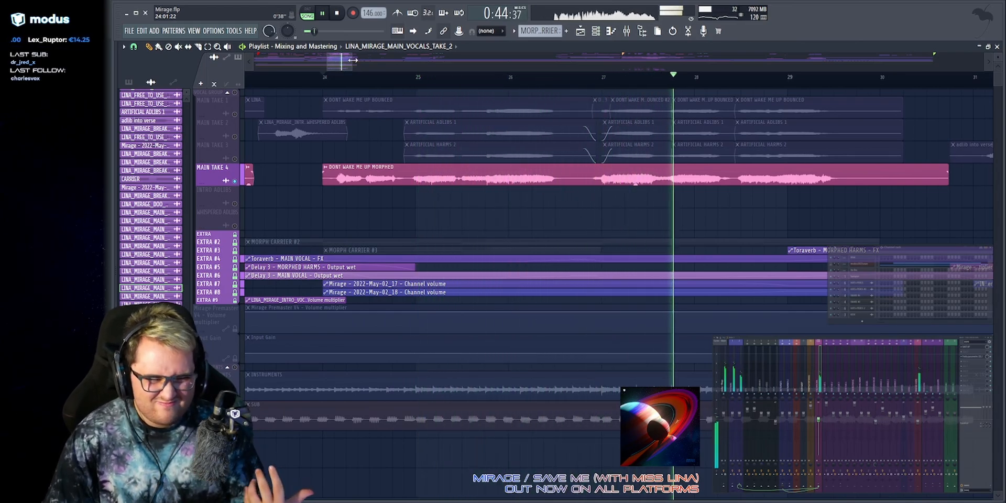
Unmute all tracks in the vocal group and play the layered buildup vocals together.
click(237, 93)
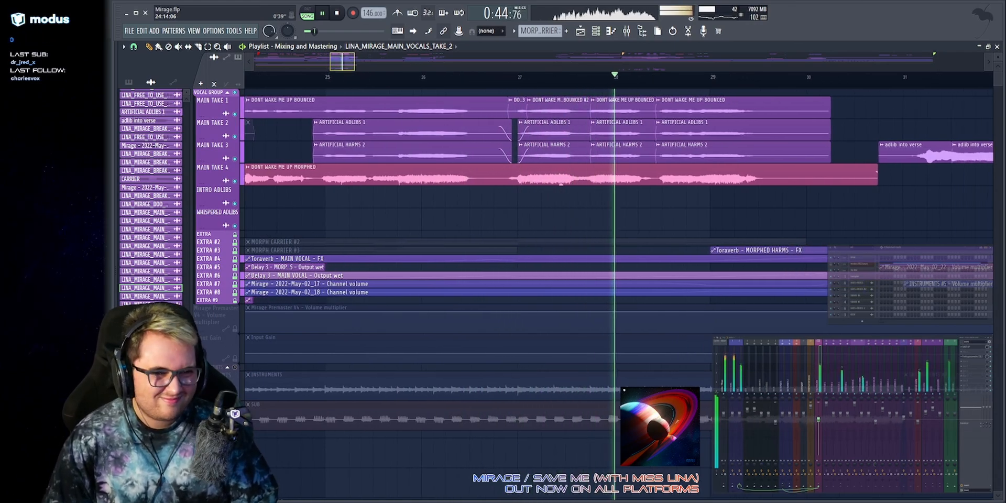
key(space)
key(space)
Bring back the instruments and percussion groups and play the buildup in full context from around bar 24.
right_click(238, 92)
scroll(337, 61, down, 2)
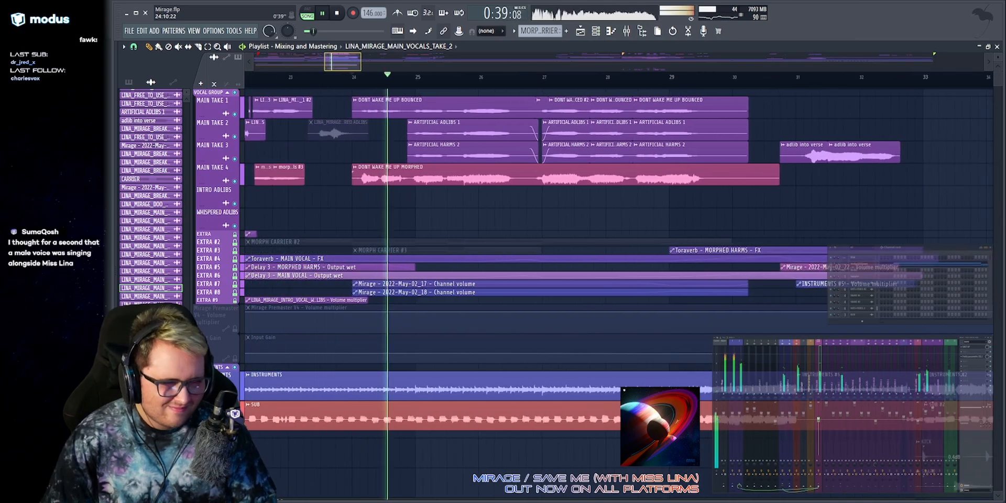
drag(338, 62, 341, 62)
scroll(443, 142, down, 3)
scroll(443, 142, down, 4)
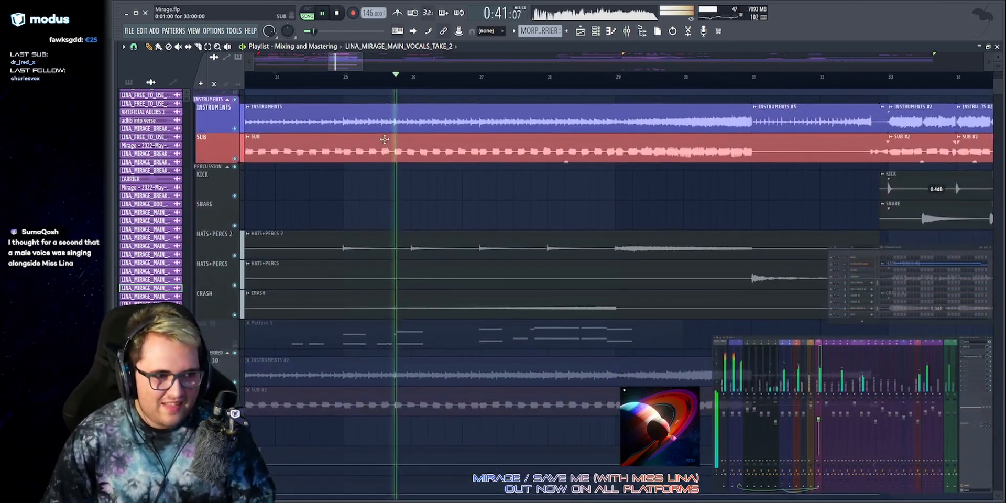
drag(347, 116, 835, 331)
ctrl+click(794, 213)
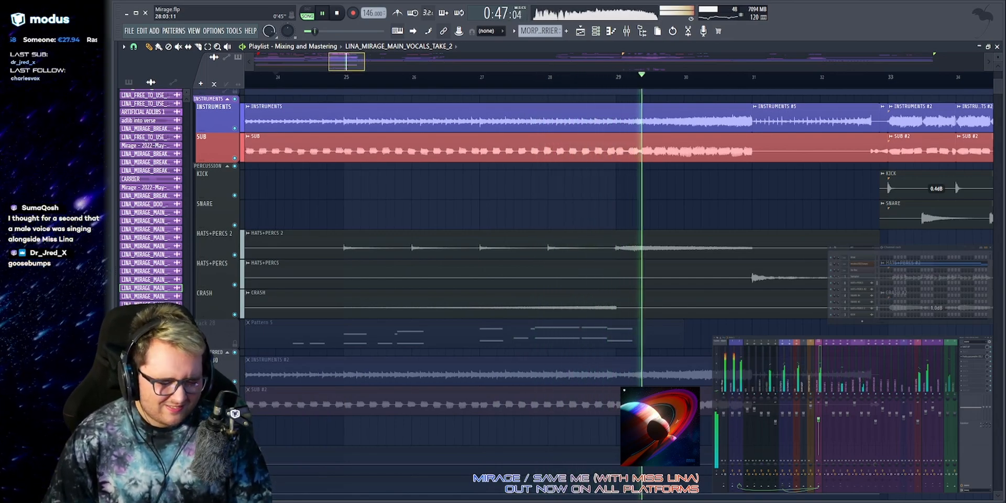
scroll(398, 73, down, 3)
scroll(403, 78, down, 2)
key(space)
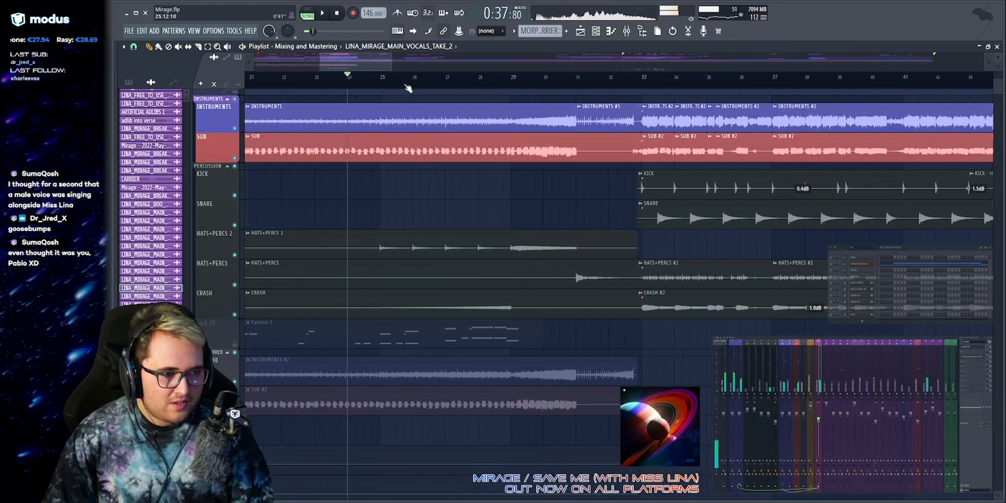
Solo the INSTRUMENTS track, then the SUB track, to hear each one going into the drop.
scroll(475, 155, up, 2)
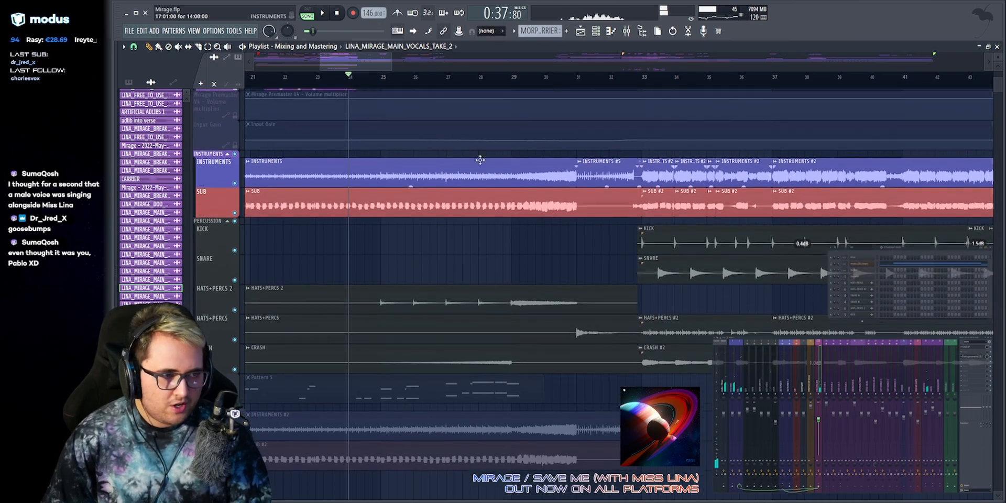
right_click(235, 188)
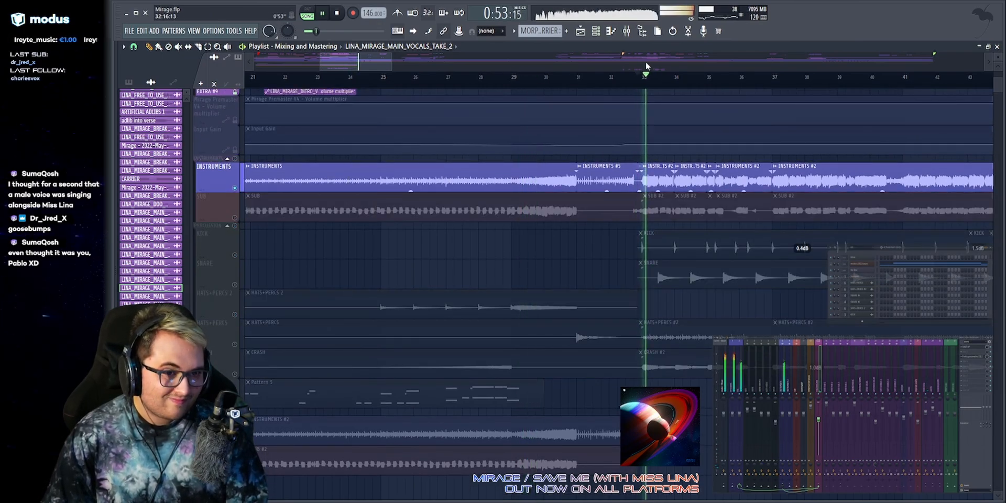
scroll(646, 61, up, 2)
drag(341, 62, 346, 61)
key(space)
right_click(235, 218)
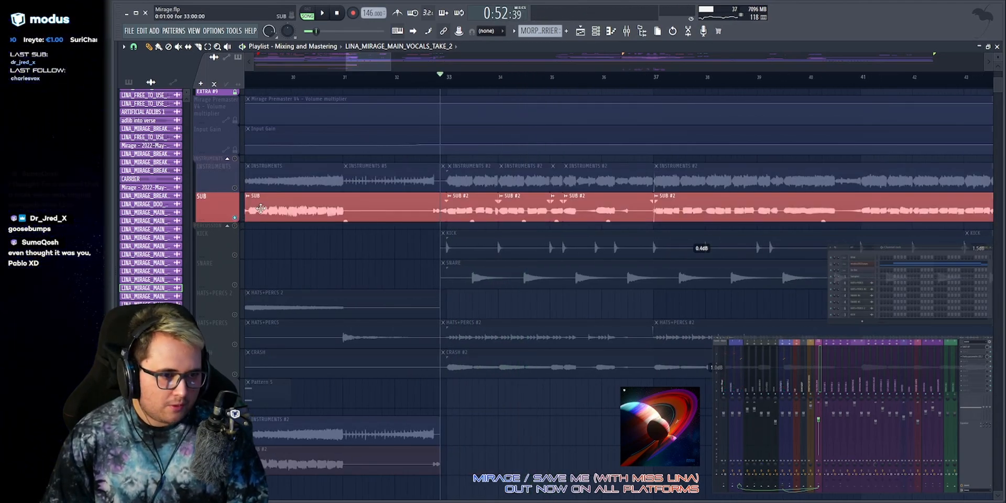
scroll(261, 208, down, 3)
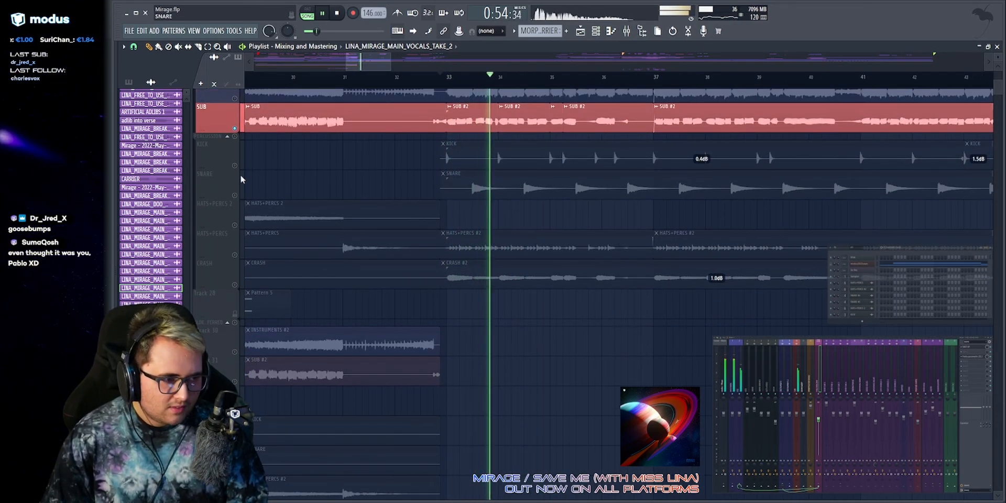
Solo the KICK track, then the SNARE track, to hear each one at the start of the drop.
right_click(235, 166)
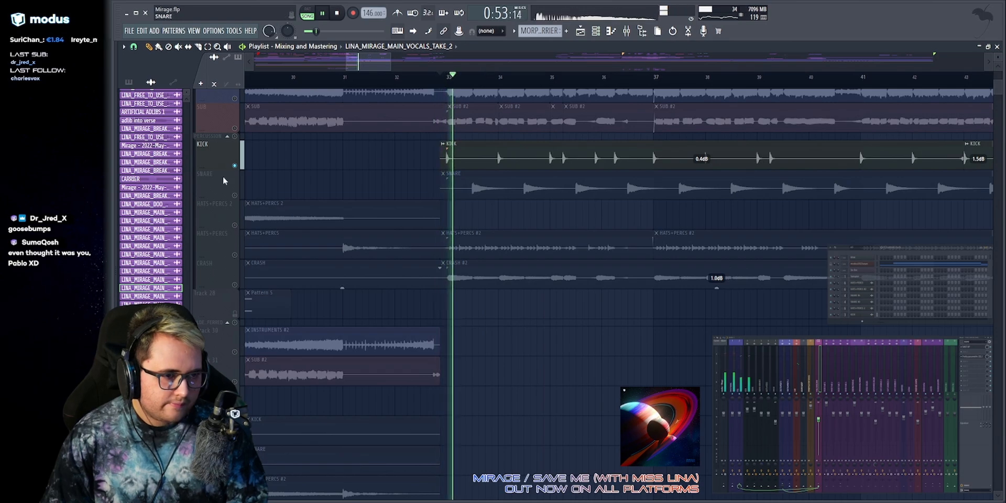
key(space)
right_click(235, 195)
scroll(315, 167, down, 3)
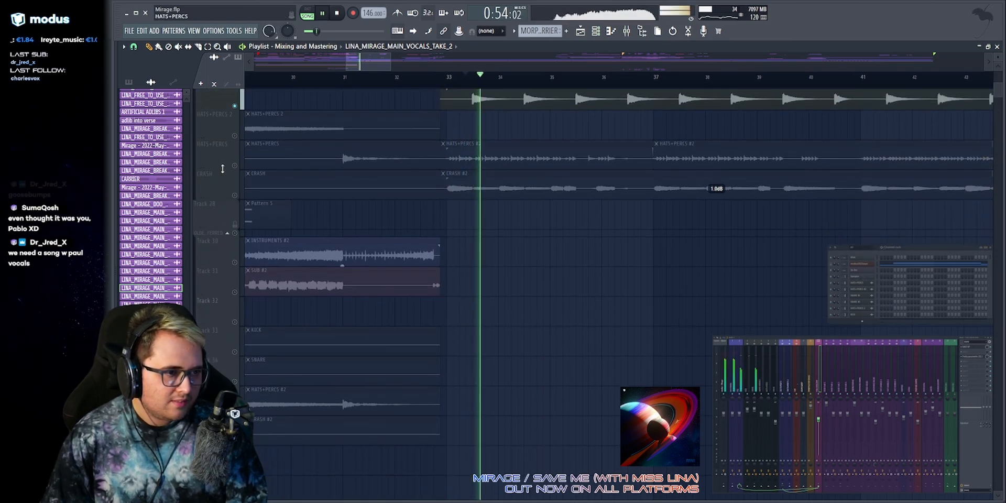
Solo the HATS+PERCS track, then the CRASH track, to hear each one in the drop.
right_click(235, 166)
key(space)
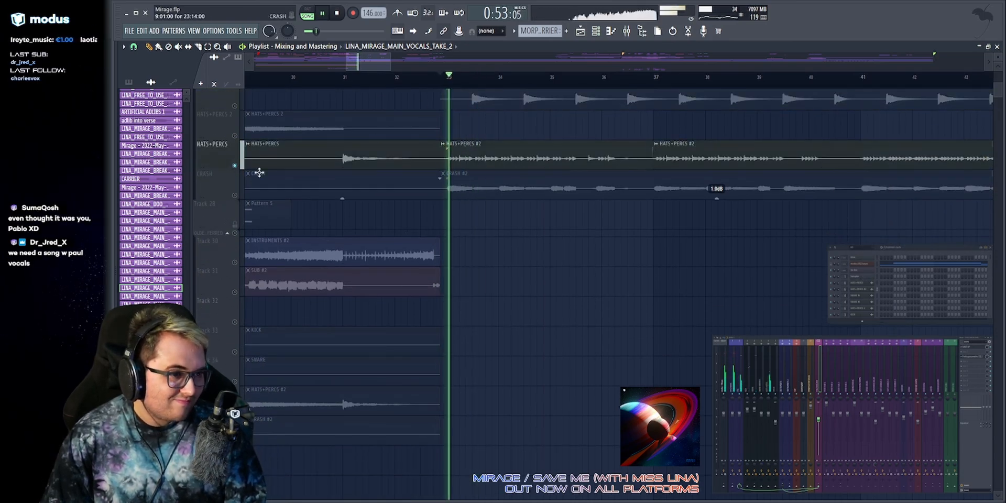
right_click(235, 195)
key(space)
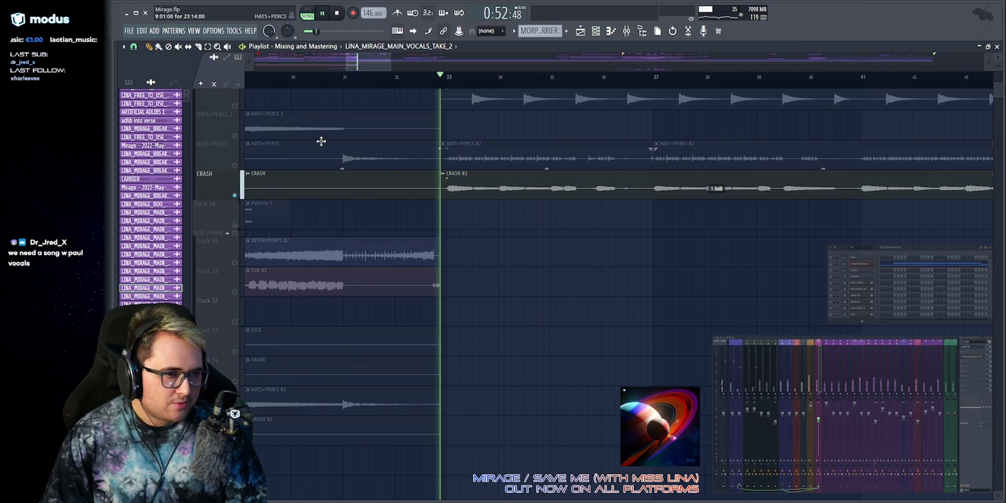
scroll(438, 189, up, 7)
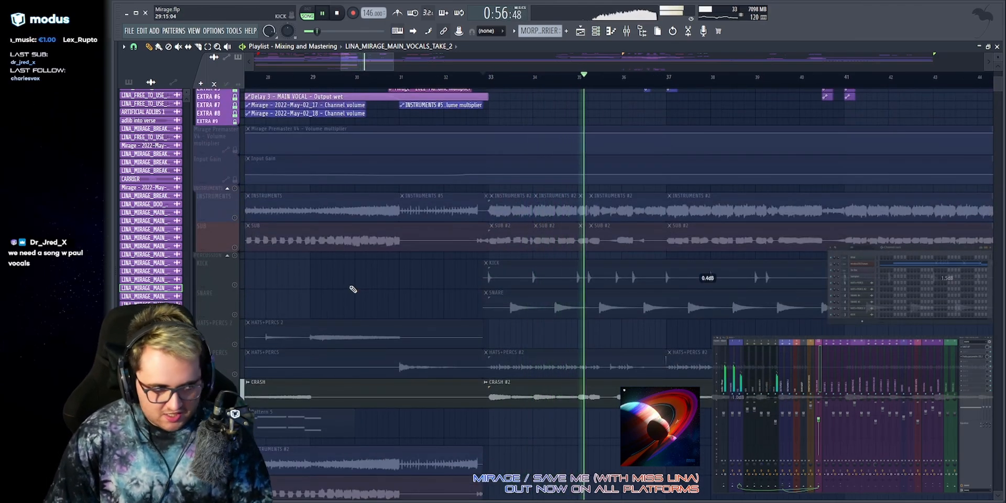
key(space)
Unmute the instruments and percussion groups and play the drop with all of their stems together.
click(235, 189)
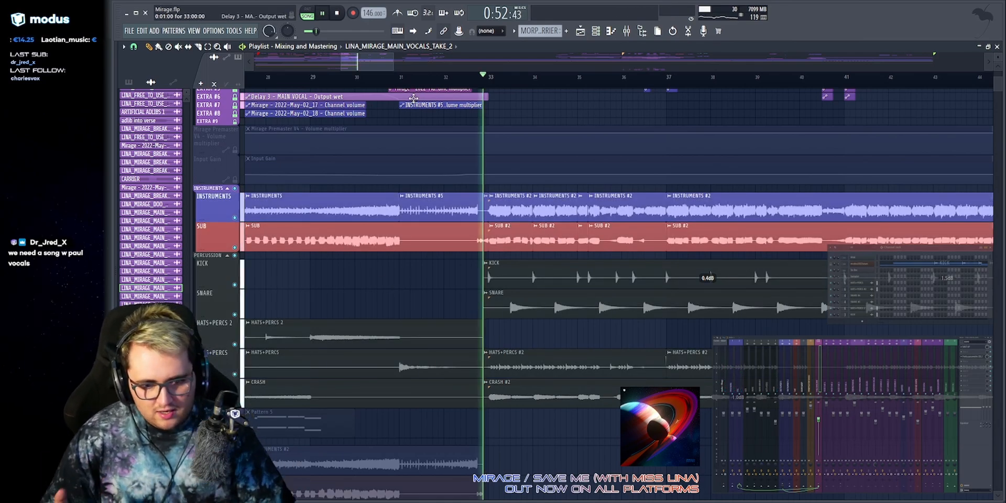
drag(439, 60, 449, 64)
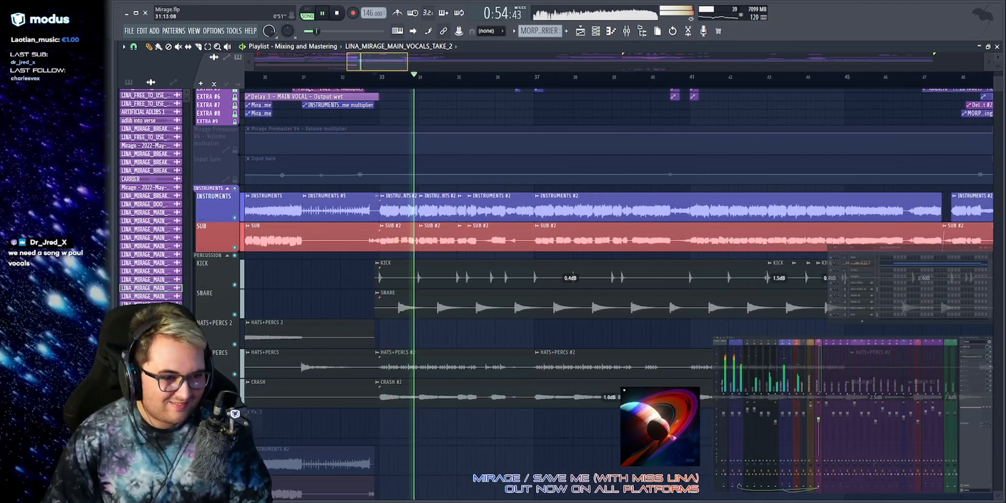
scroll(460, 171, up, 7)
scroll(461, 171, down, 6)
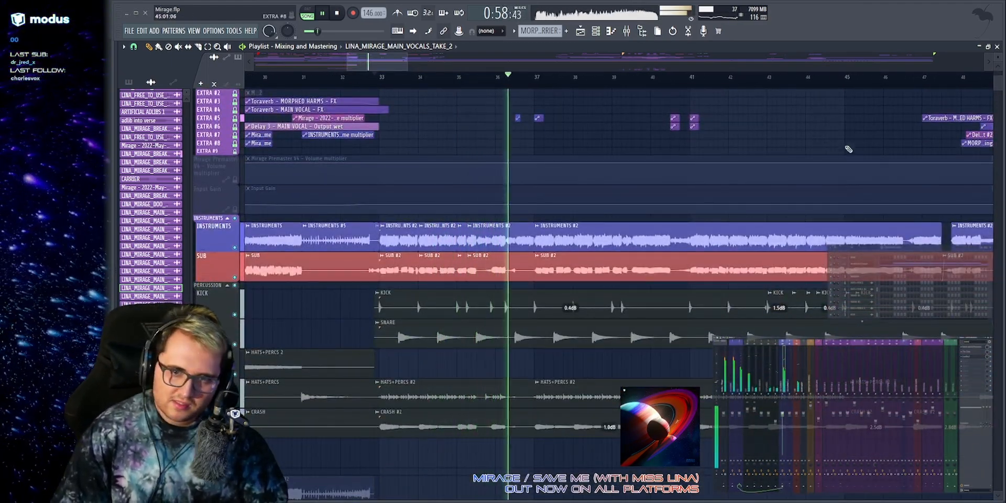
key(space)
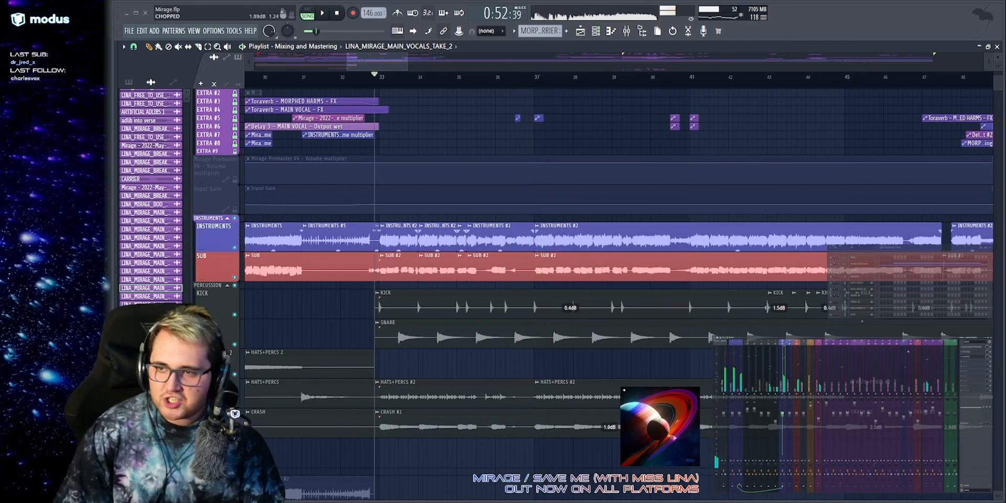
Examine the AirEQ Premium and The Glue settings on the INSTRUMENTS mixer track while playing the drop.
click(973, 346)
drag(568, 138, 418, 94)
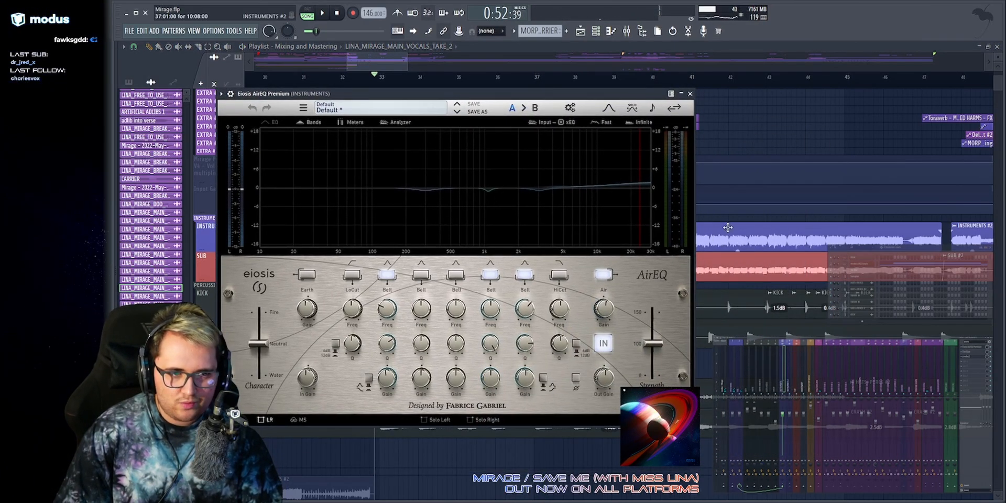
click(975, 351)
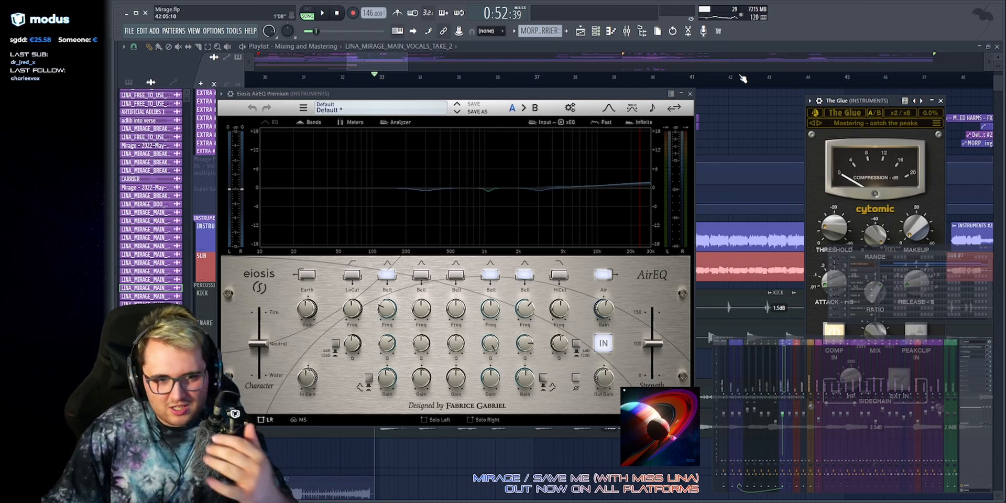
drag(844, 100, 583, 100)
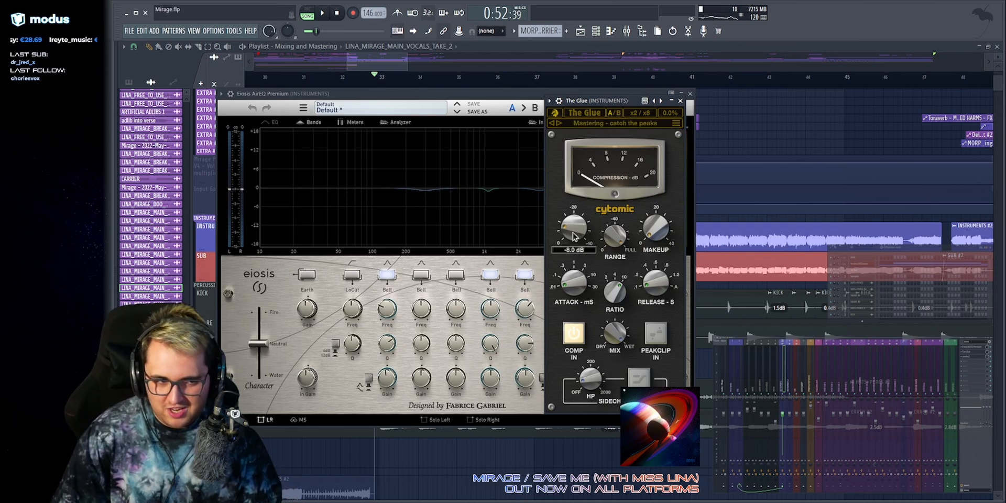
key(space)
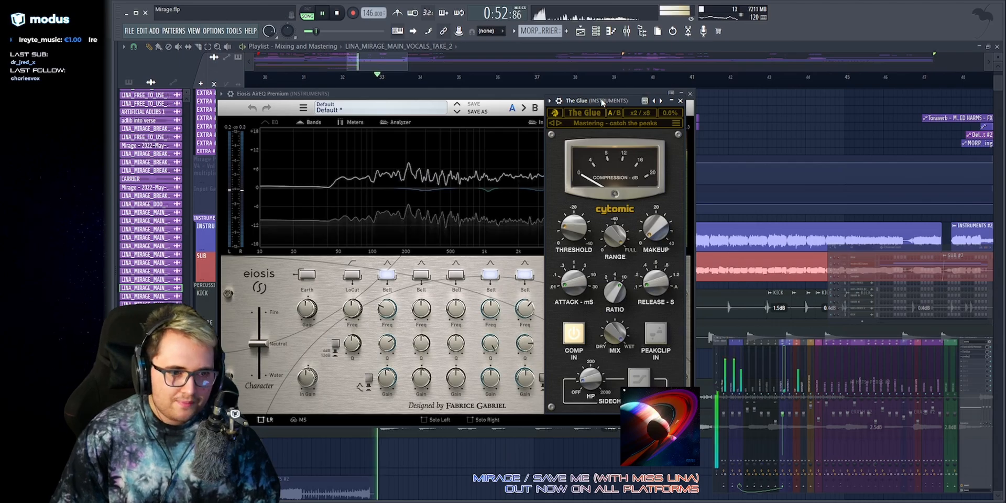
click(764, 129)
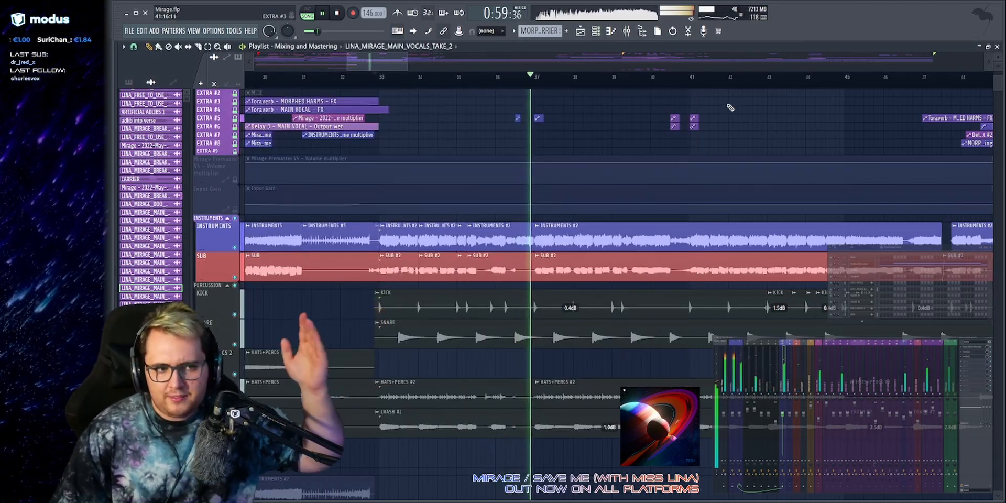
Open soothe2 on the INSTRUMENTS mixer track and watch its resonance reduction during playback of the drop.
click(969, 356)
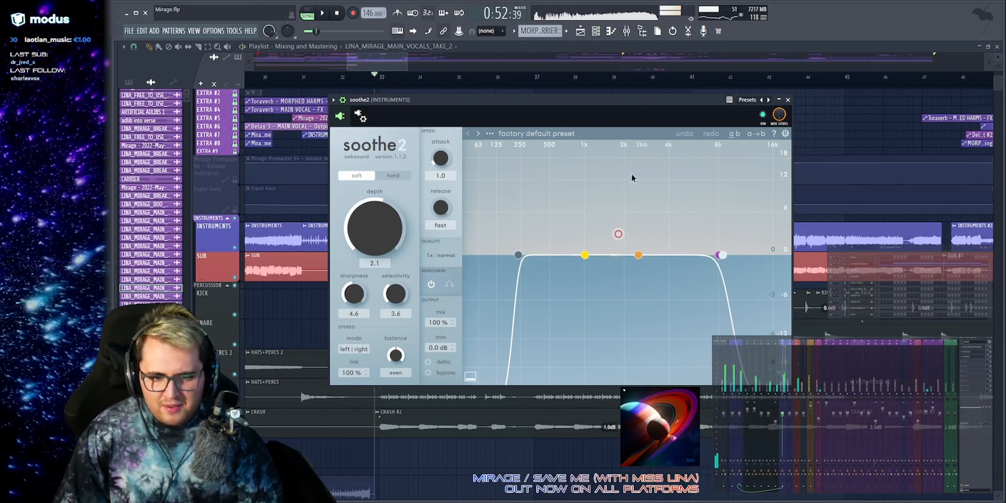
key(space)
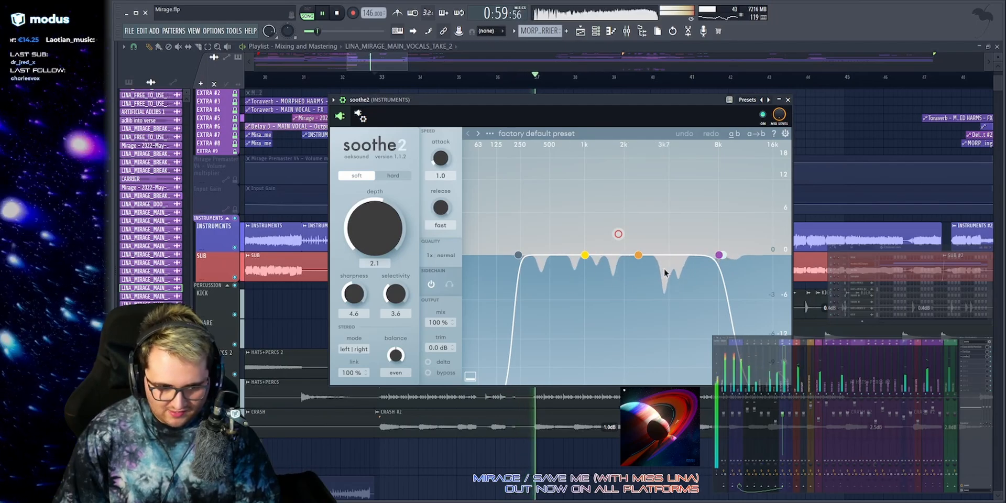
click(842, 129)
Follow the playing drop along the INSTRUMENTS and SUB clips from bar 37 onward.
scroll(566, 73, right, 2)
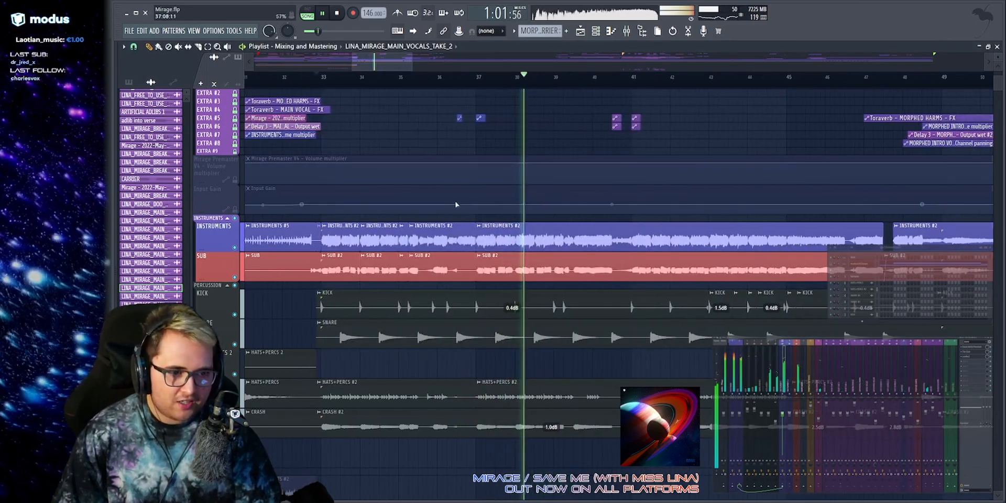
drag(484, 241, 660, 292)
key(ctrl+d)
drag(387, 62, 397, 61)
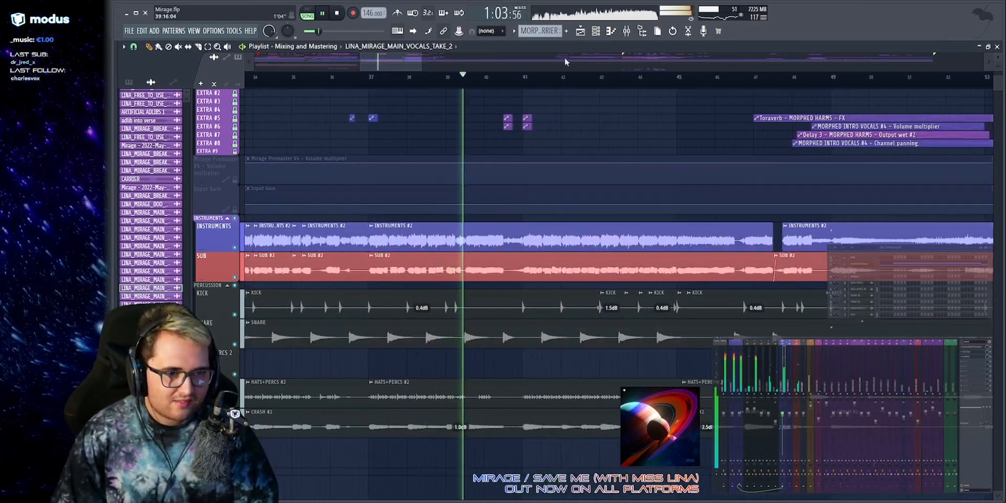
Recheck soothe2 on the INSTRUMENTS mixer track while the drop plays, then close it and stop playback.
click(964, 357)
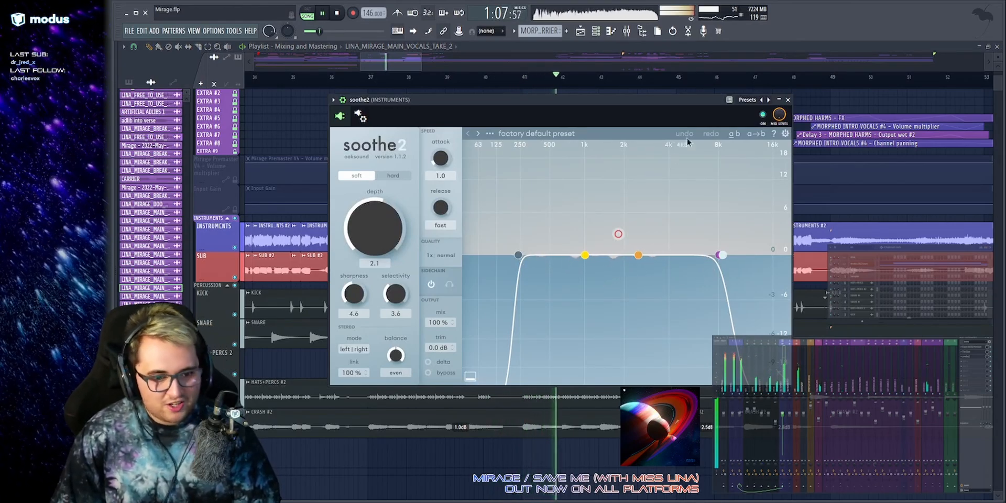
click(787, 99)
scroll(538, 94, down, 2)
scroll(540, 98, right, 4)
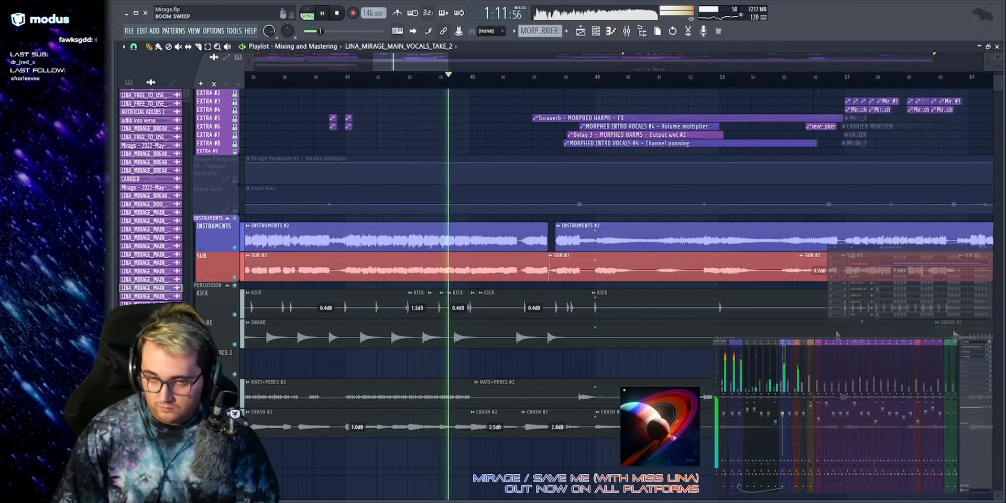
key(space)
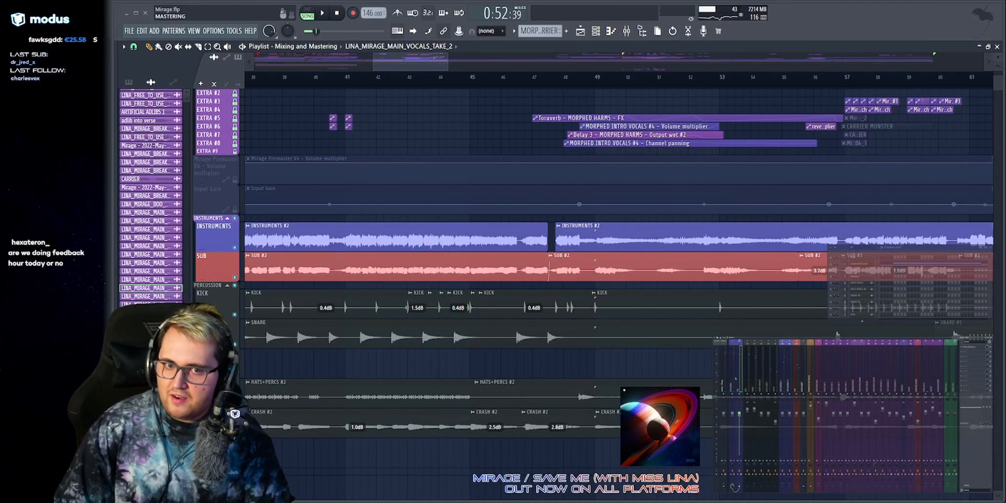
Open AirEQ Premium on the MASTERING mixer track and move its window clear of the mixer to examine the curve.
click(969, 351)
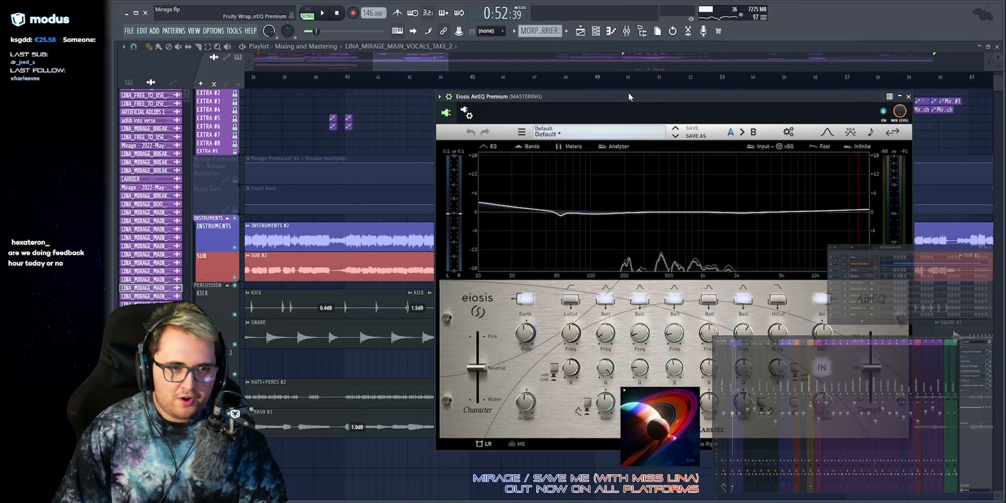
drag(629, 95, 456, 102)
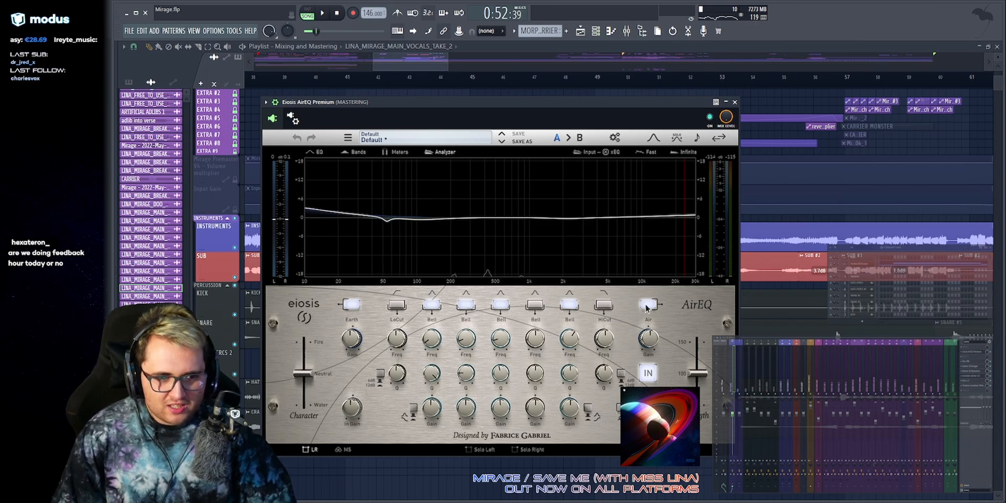
Try a different Air gain and the 100% Water character in AirEQ Premium, return Character to Neutral, and close the plugin.
drag(652, 343, 652, 315)
key(ctrl+z)
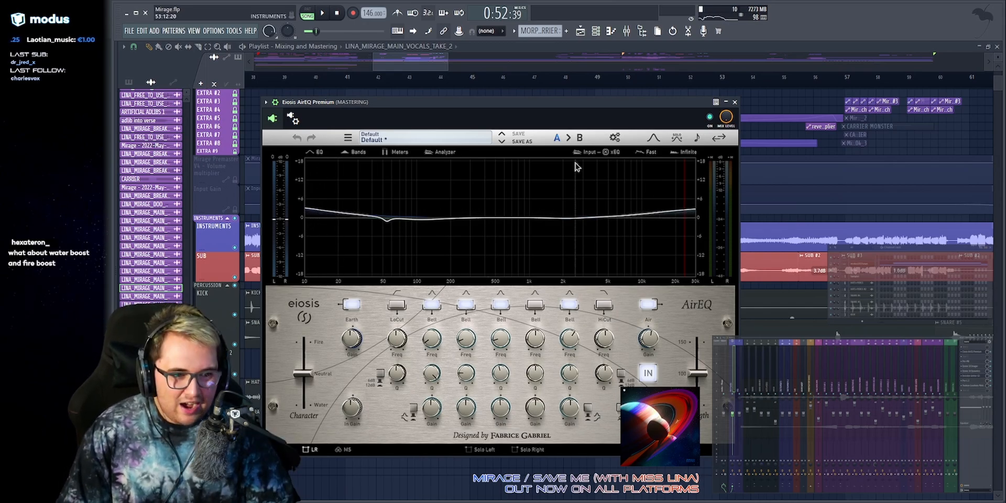
drag(424, 116, 584, 100)
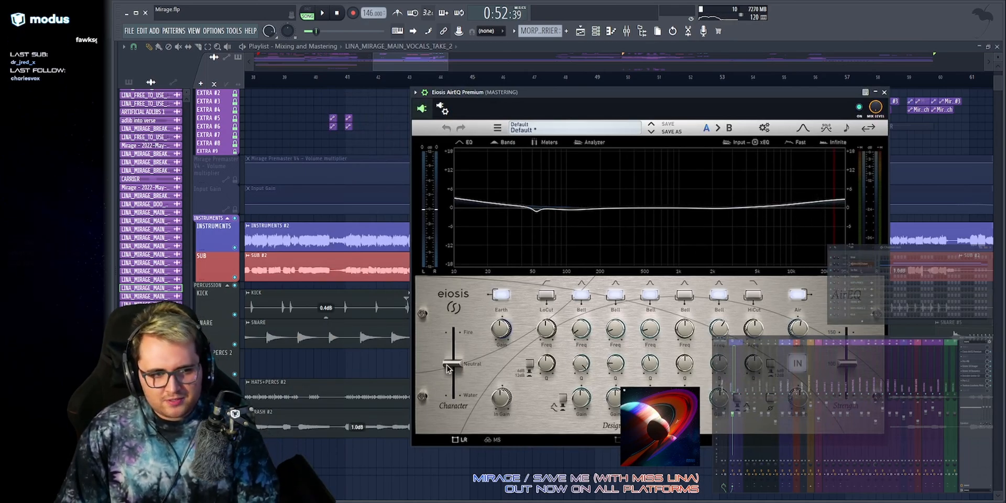
mouse_move(449, 366)
mouse_down()
mouse_move(466, 314)
mouse_move(450, 372)
mouse_up()
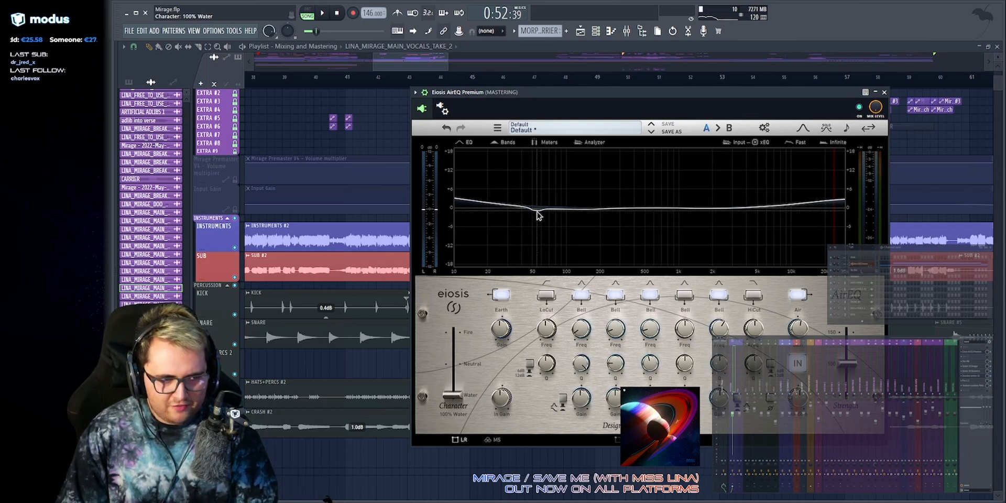
drag(456, 378, 455, 331)
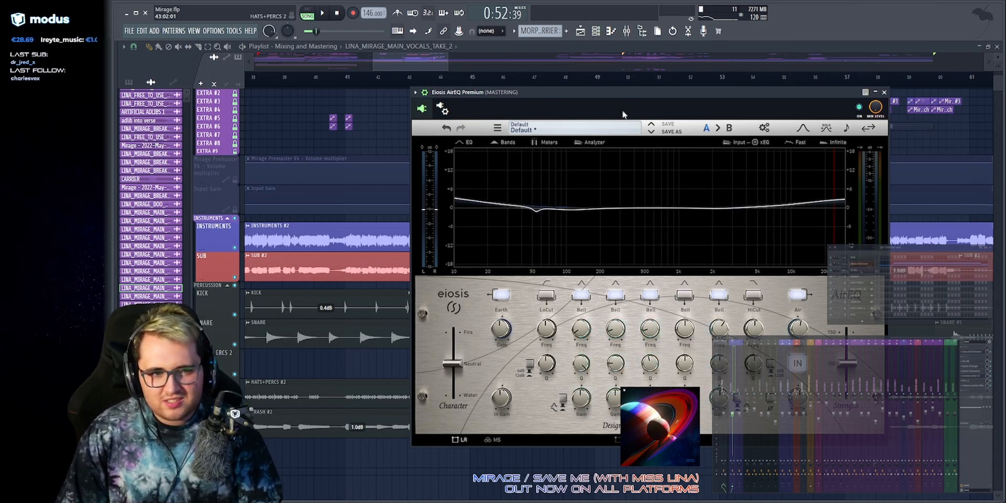
key(Escape)
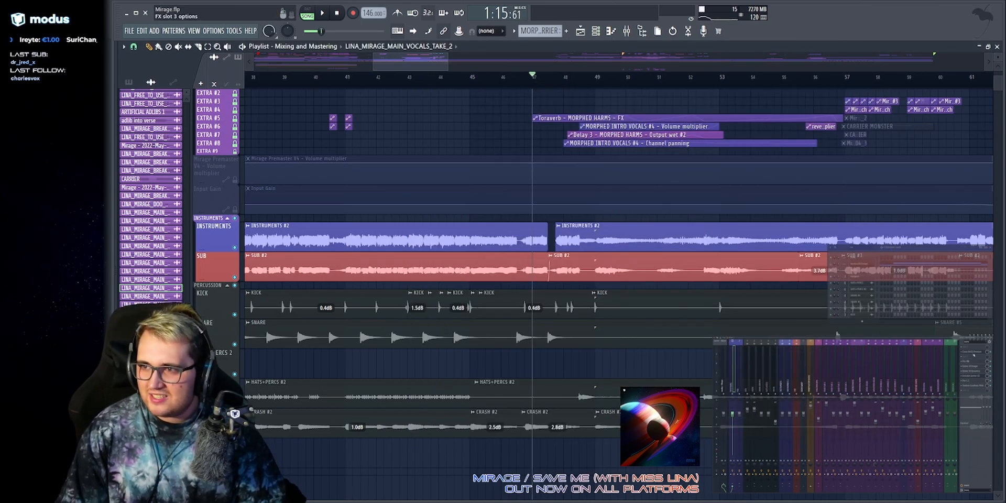
Play the drop, watch the low band's compression in Pro-MB on the MASTERING mixer track, and close the plugin.
click(974, 352)
key(Escape)
key(space)
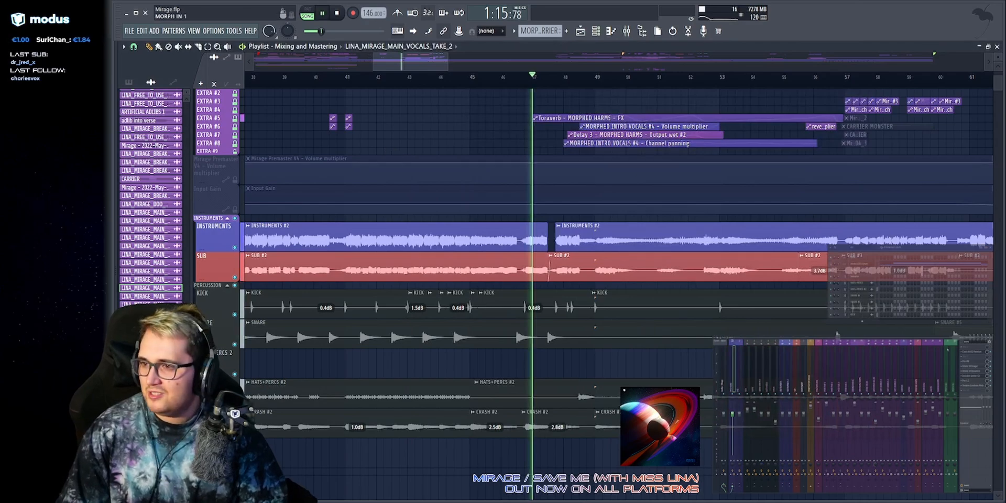
click(971, 362)
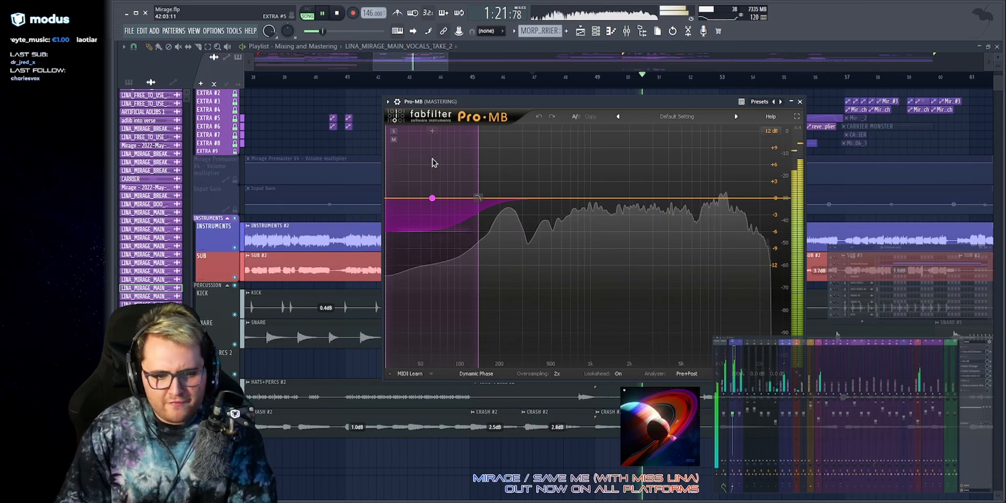
key(Escape)
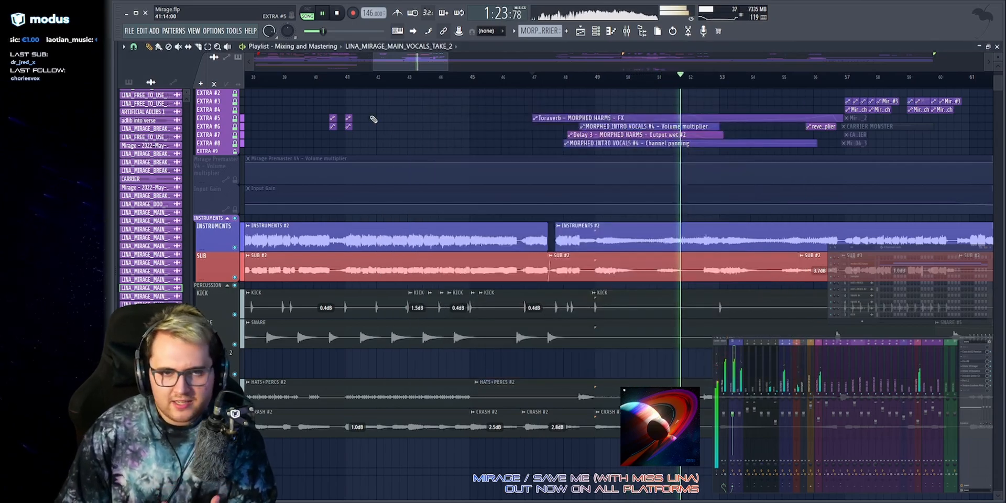
Open Ozone 10 Imager on the MASTERING mixer track and examine its crossover spectrum and stereo width bands during playback.
click(972, 366)
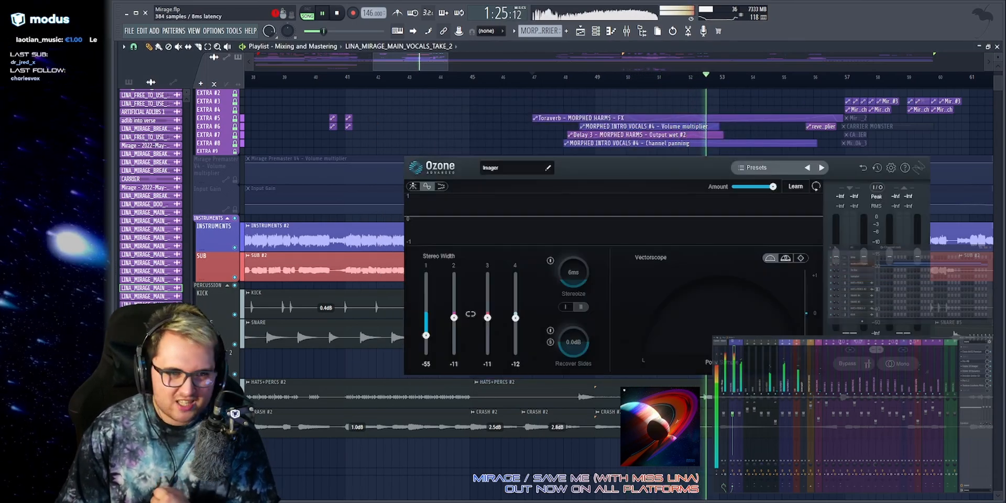
drag(636, 128, 575, 124)
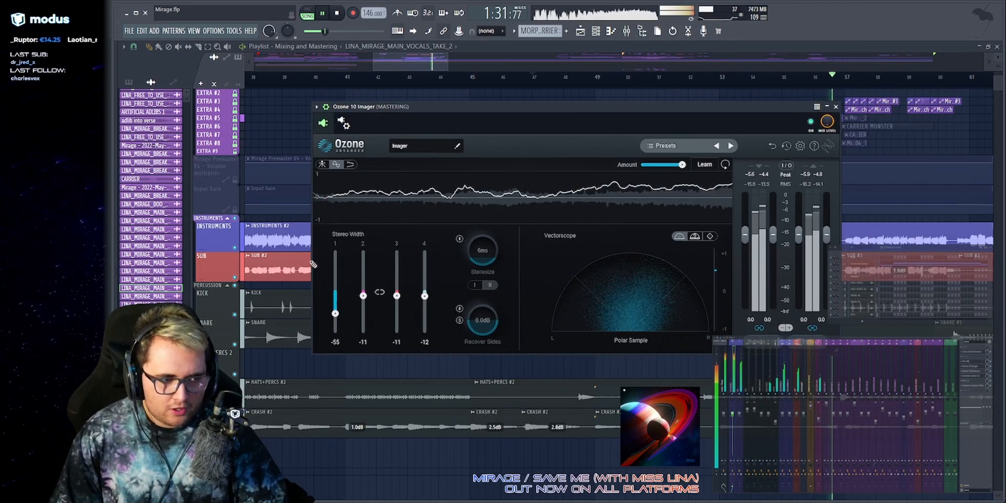
click(322, 163)
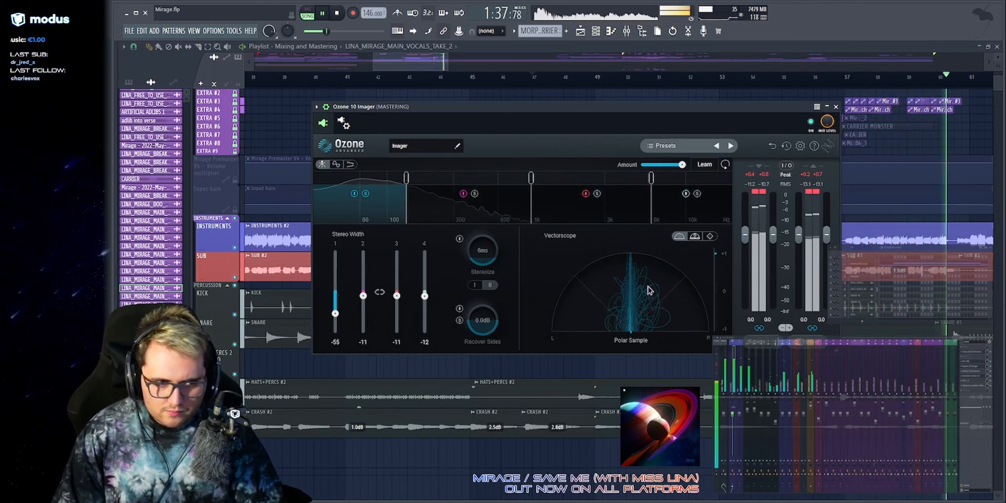
key(space)
key(space)
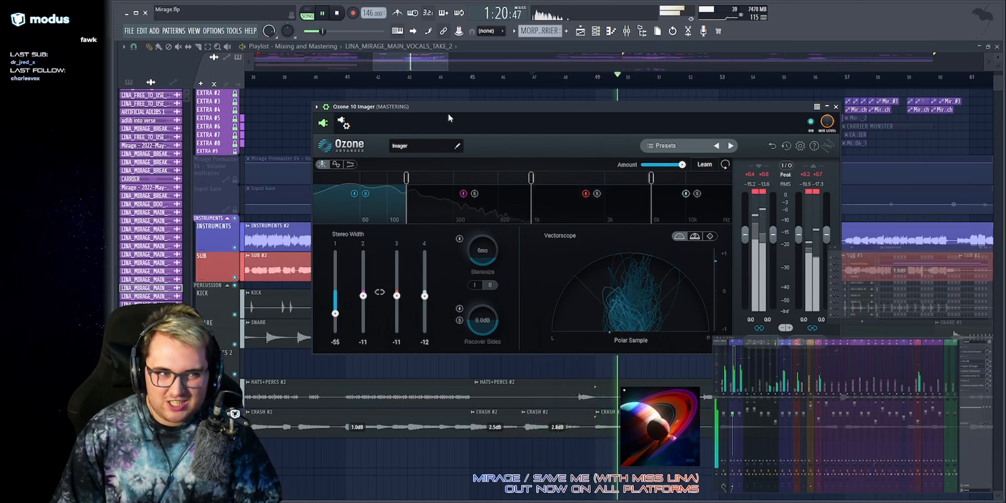
Check the lowest Imager band and the correlation trace while replaying the drop, then close the plugin and stop playback.
click(366, 194)
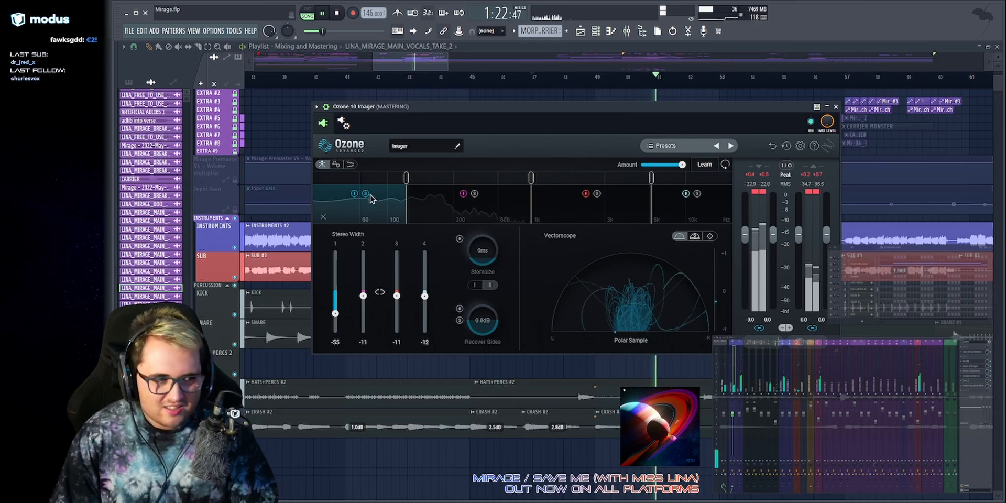
key(space)
key(space)
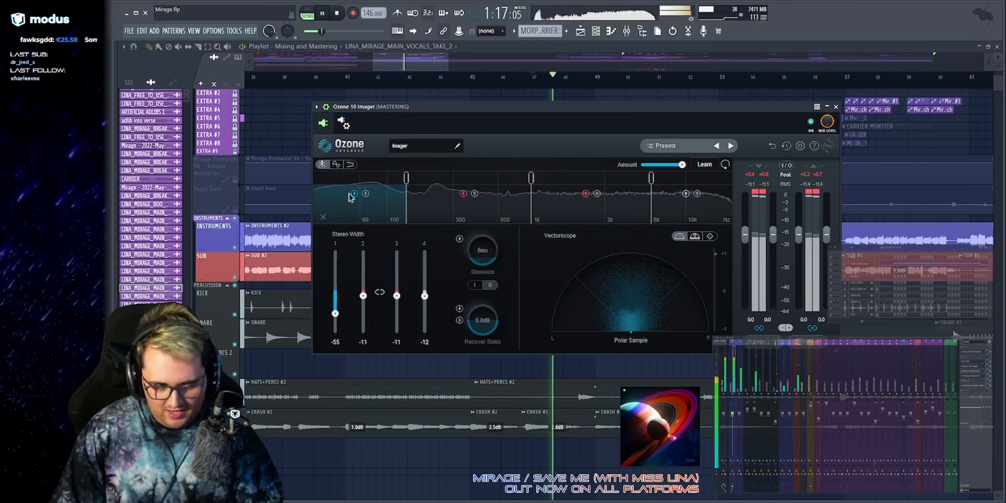
click(336, 164)
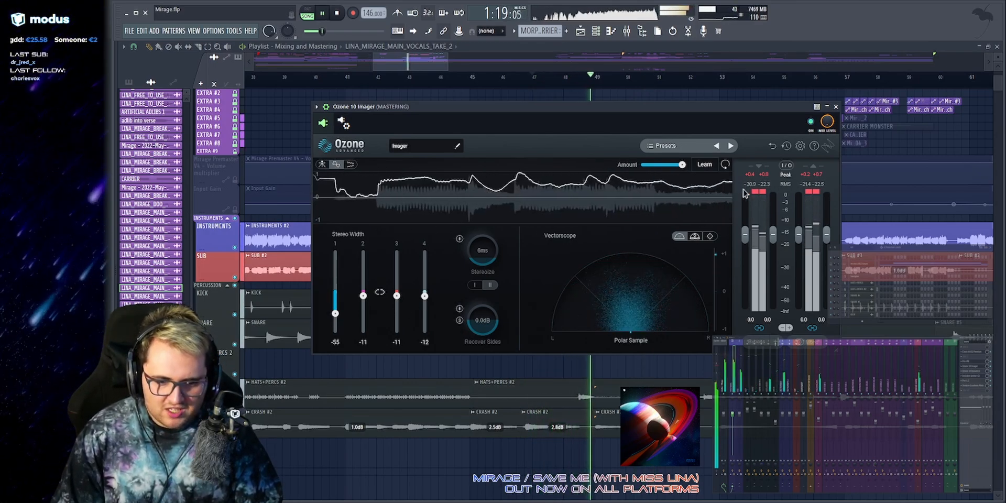
key(Escape)
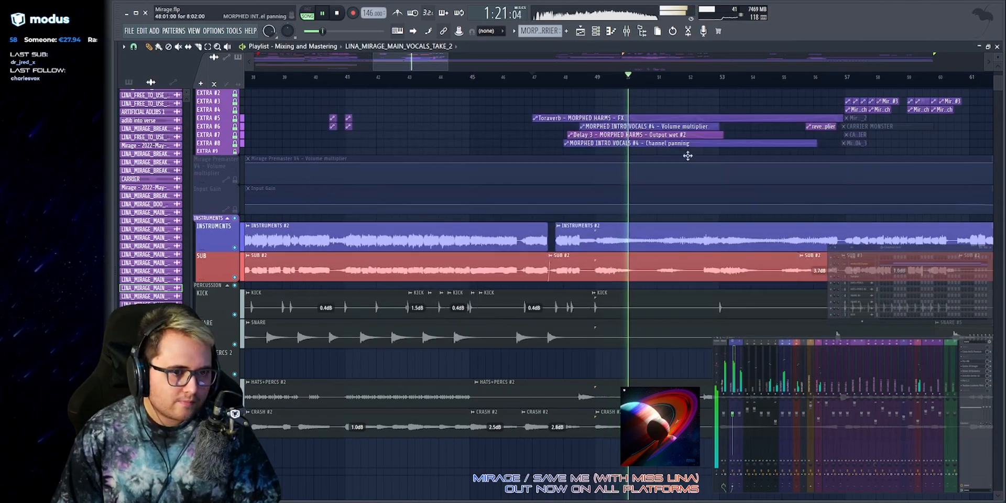
scroll(683, 162, up, 4)
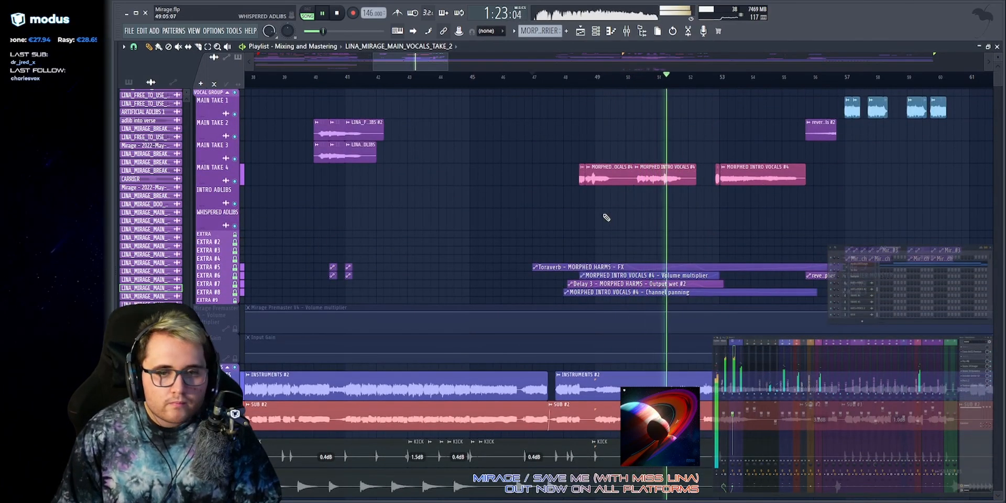
key(space)
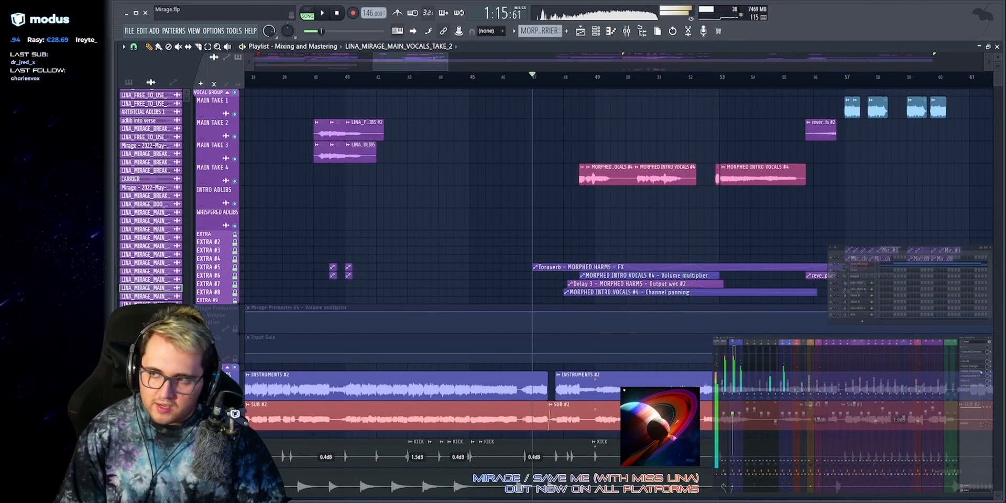
Open Ozone 10 Dynamics on the MASTERING mixer track and review bands 1 to 4 during playback, then close it and stop.
click(972, 368)
drag(512, 140, 406, 108)
key(space)
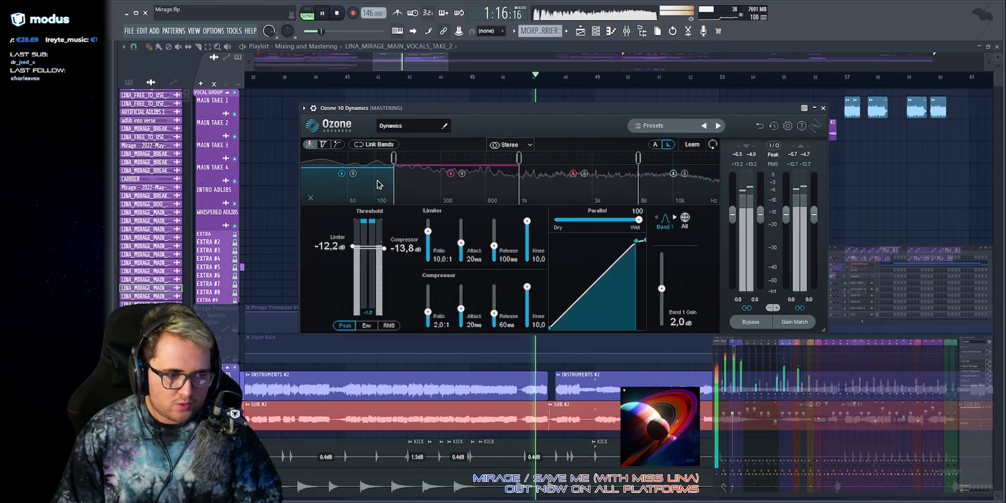
click(675, 217)
click(675, 216)
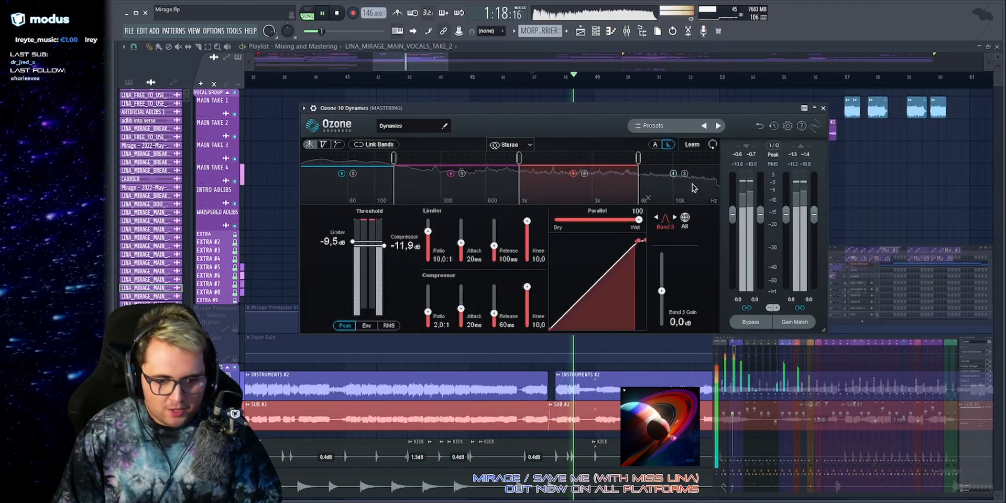
click(675, 217)
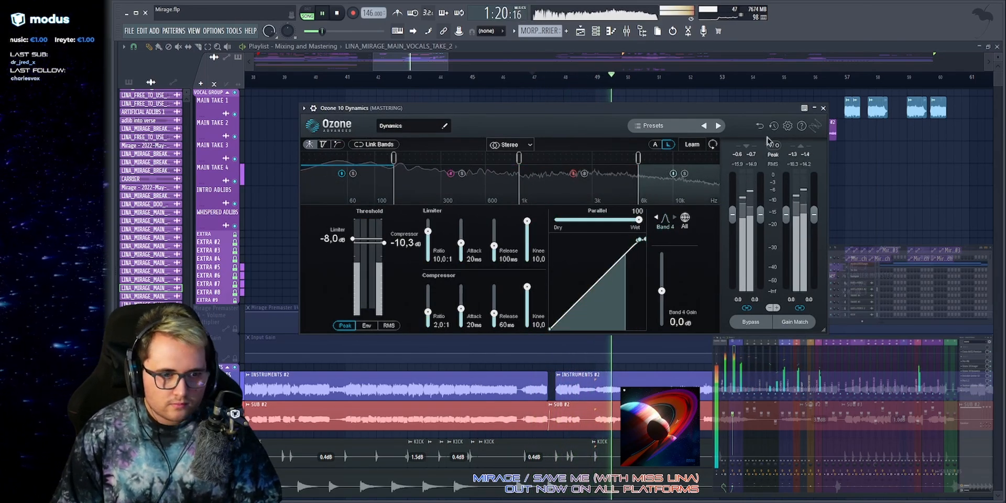
click(823, 109)
key(space)
Open Invisible Limiter G3 on the MASTERING mixer track, watch its soft and brickwall limiter reduction during playback, and close it.
click(976, 376)
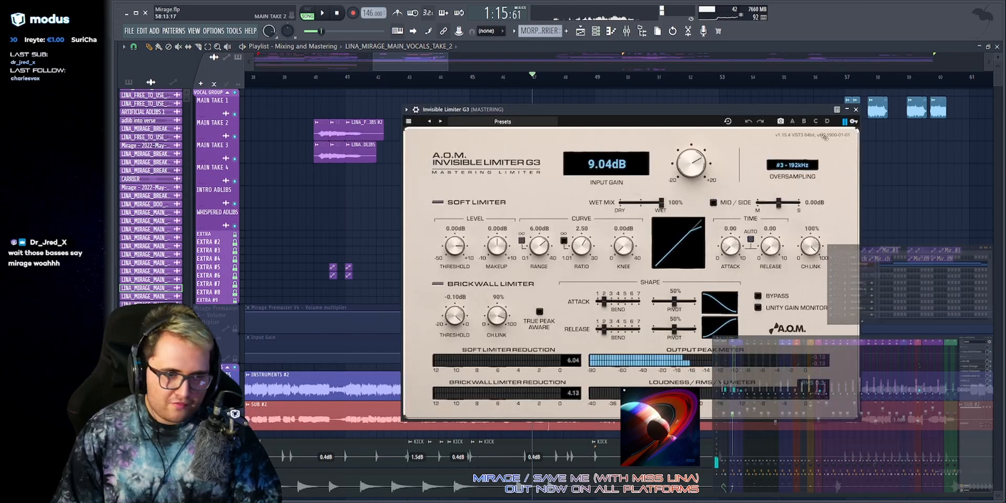
drag(663, 110, 539, 99)
key(space)
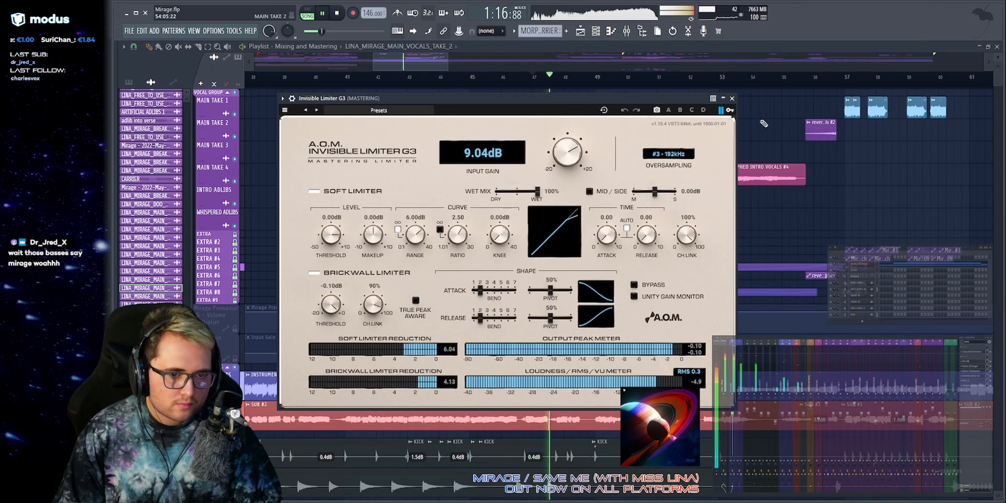
key(Escape)
Stop playback, enable the Mirage Premaster V4 volume and Input Gain automation tracks, and enlarge the Input Gain track across the whole song.
scroll(238, 155, down, 5)
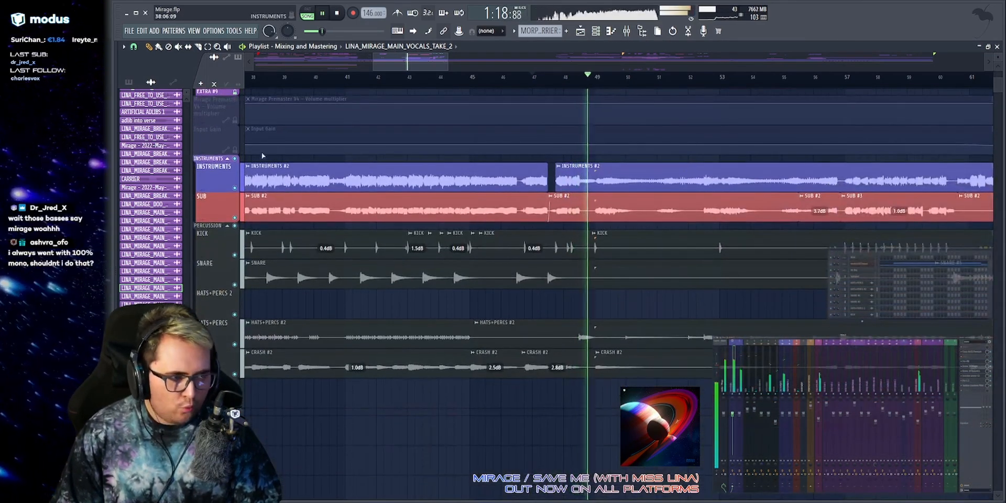
key(space)
click(236, 151)
click(236, 120)
scroll(263, 154, down, 5)
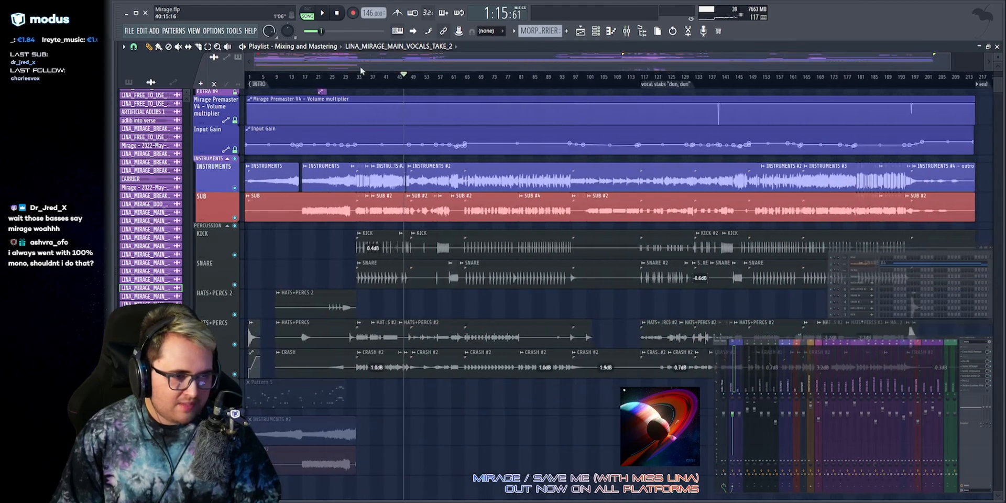
scroll(263, 154, up, 5)
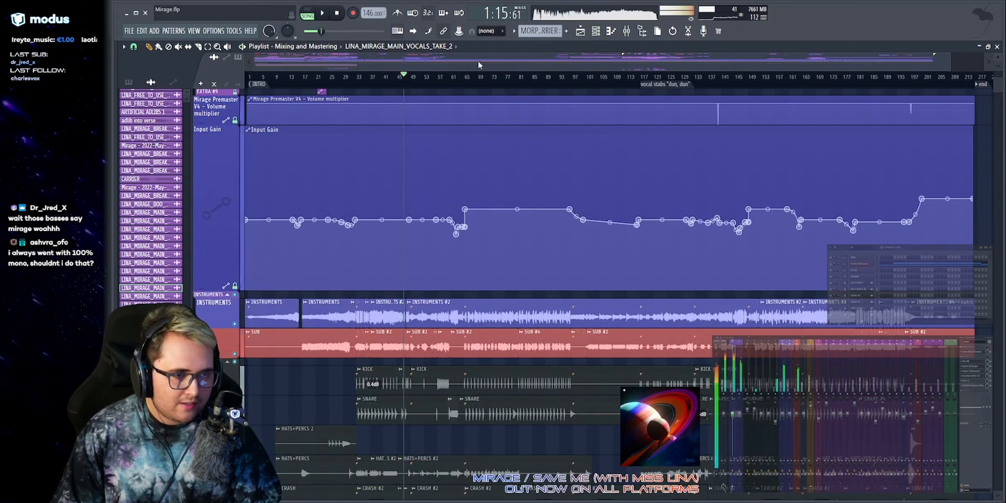
scroll(480, 62, up, 2)
scroll(481, 64, down, 2)
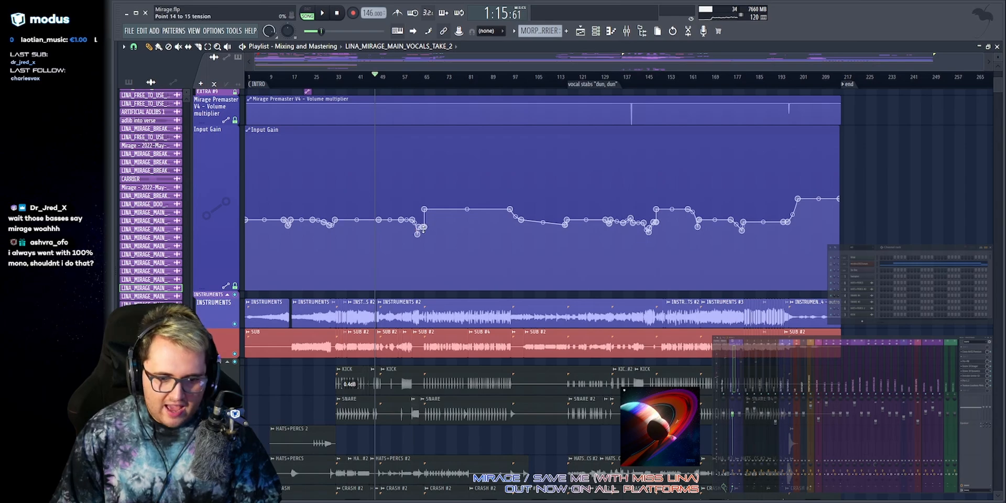
Examine how the Input Gain automation raises the level through both drops and the ending of the song.
drag(422, 206, 509, 211)
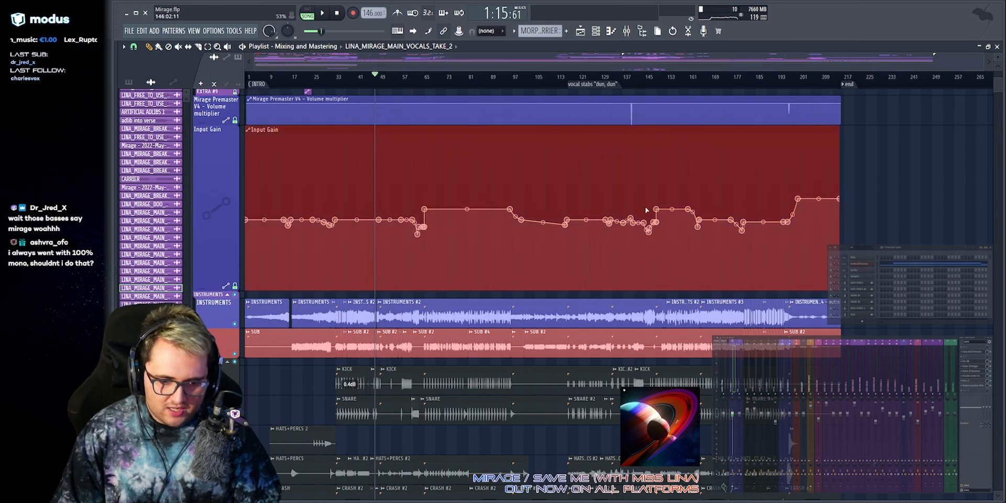
drag(656, 204, 687, 203)
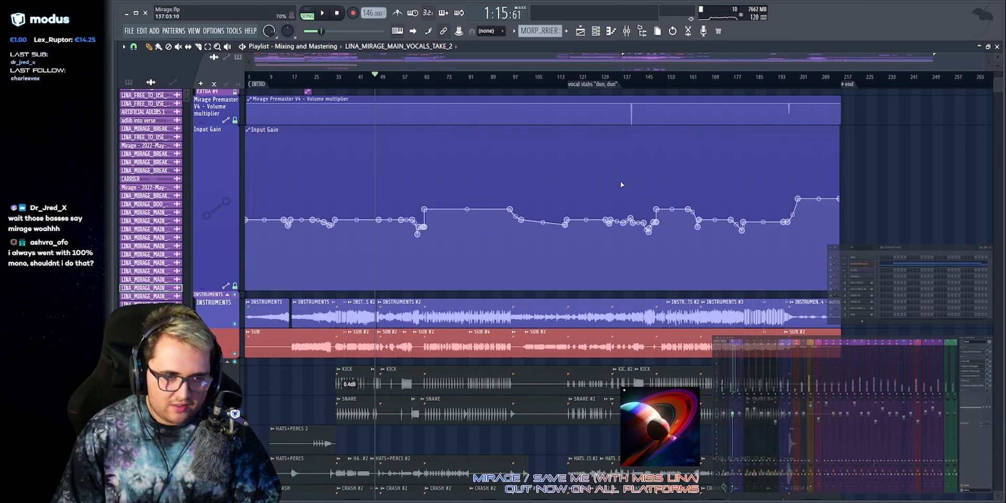
drag(429, 204, 515, 194)
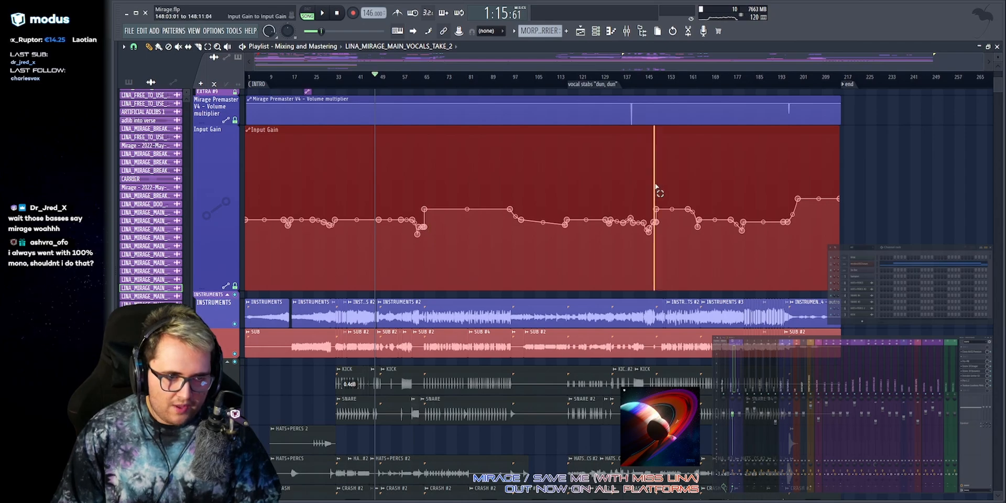
drag(656, 186, 796, 195)
ctrl+click(868, 146)
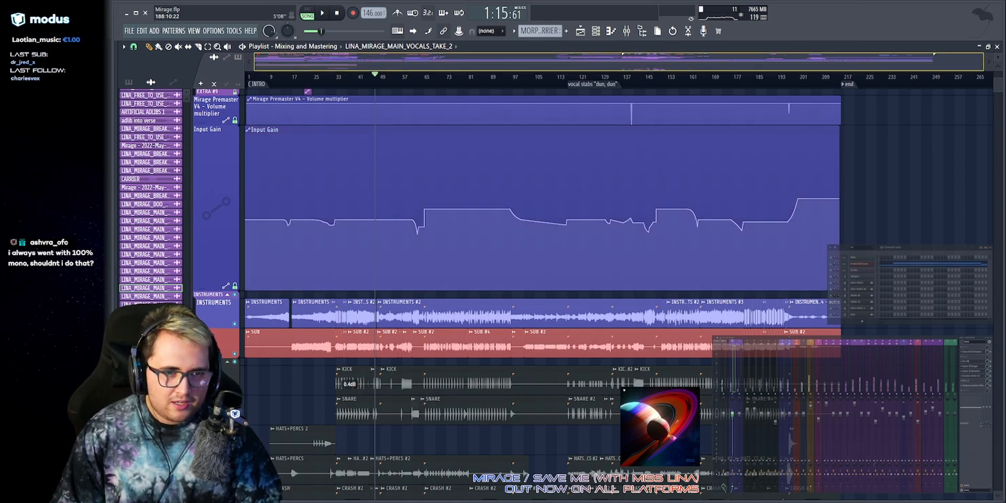
scroll(768, 210, up, 5)
drag(443, 315, 697, 342)
right_click(947, 287)
scroll(780, 65, down, 5)
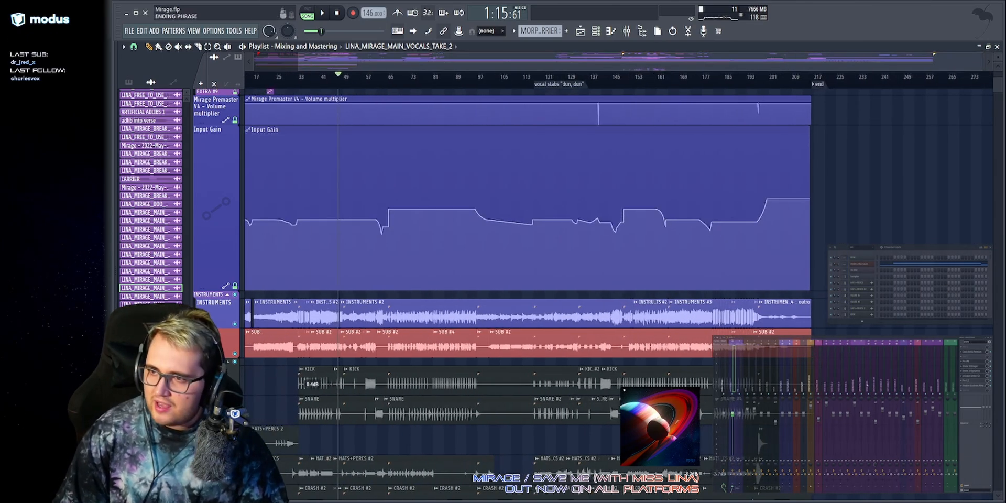
Open Pro-L 2 on the MASTERING mixer track, recheck Invisible Limiter G3, and return to Pro-L 2 to examine its limiting settings.
click(968, 380)
drag(836, 107, 518, 134)
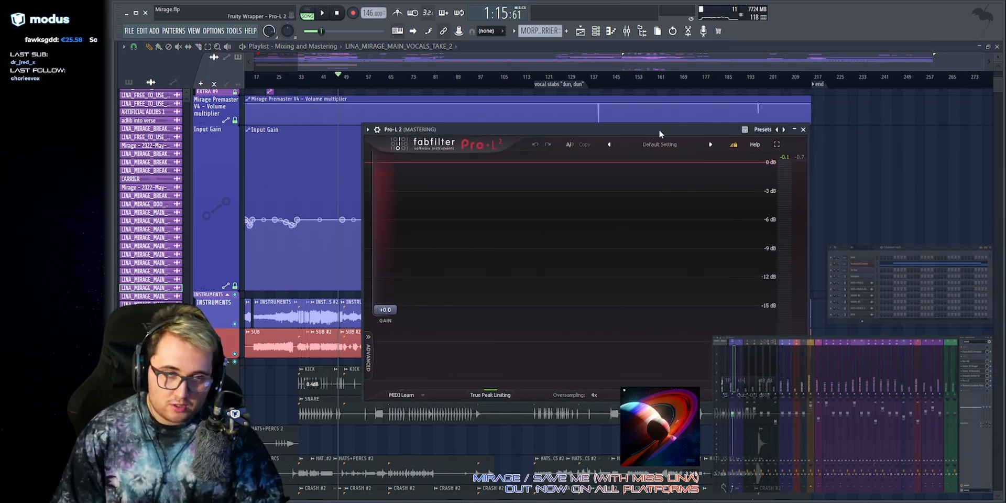
drag(659, 130, 607, 109)
click(980, 376)
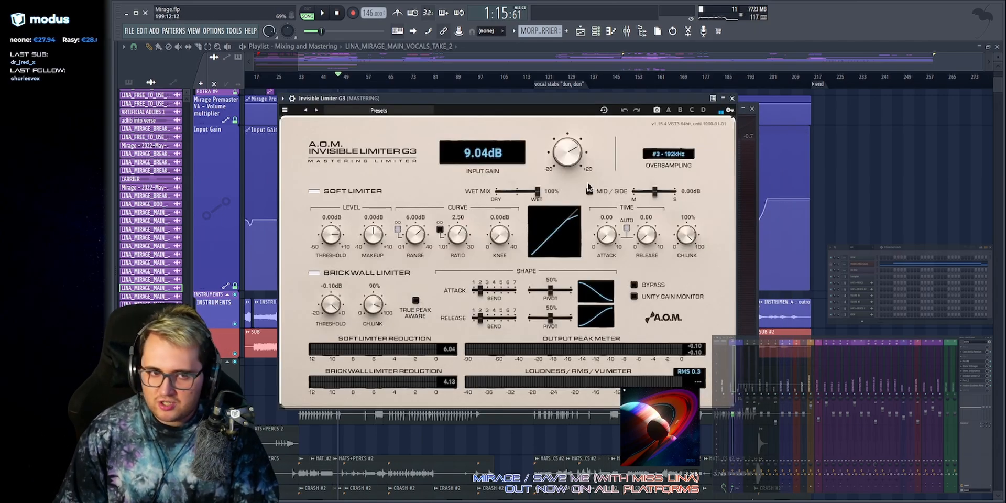
click(972, 381)
click(973, 381)
drag(656, 113, 661, 111)
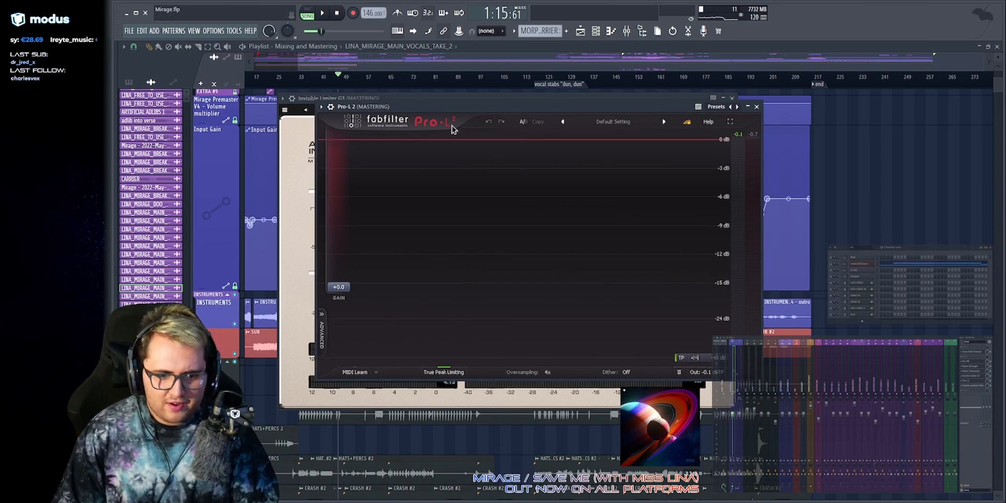
Open Youlean Loudness Meter 2 on the MASTERING mixer track, examine its loudness values, recheck Pro-L 2, and close both plugins.
click(866, 191)
click(972, 386)
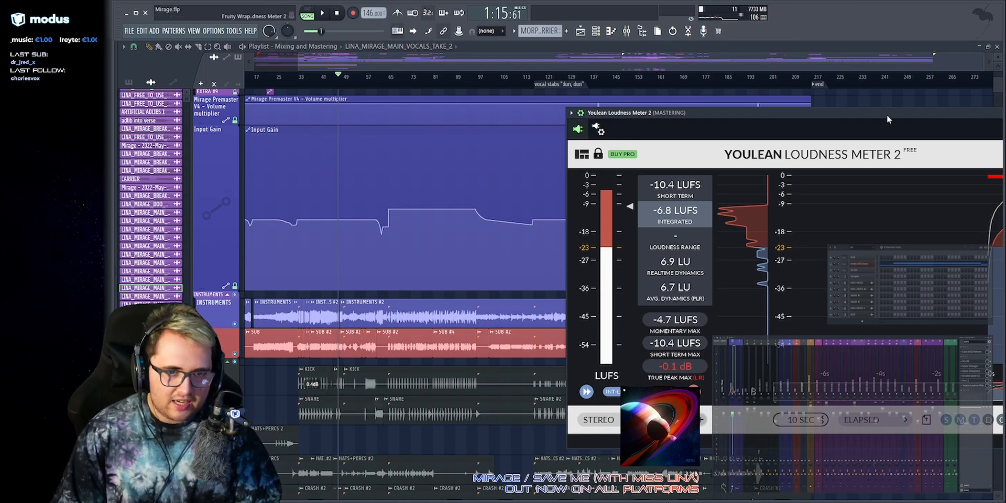
drag(887, 119, 612, 129)
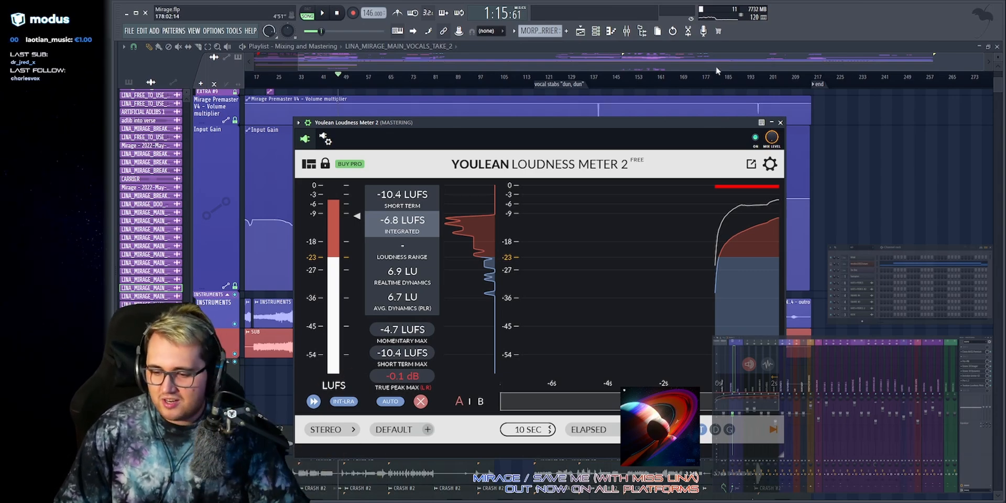
key(Escape)
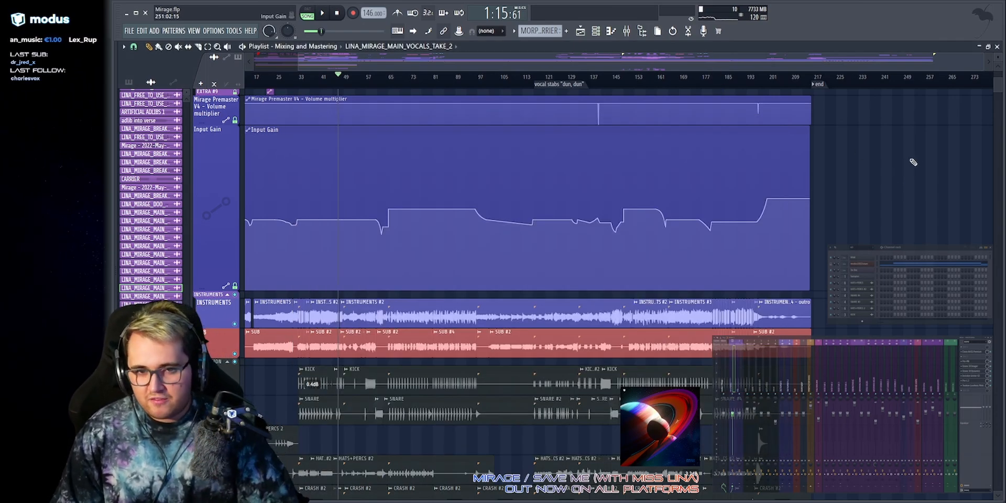
click(975, 381)
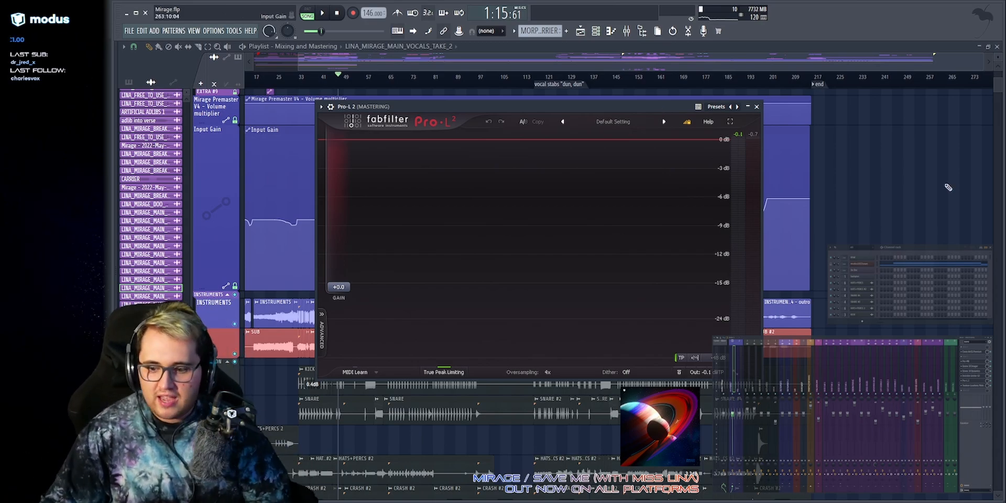
key(Escape)
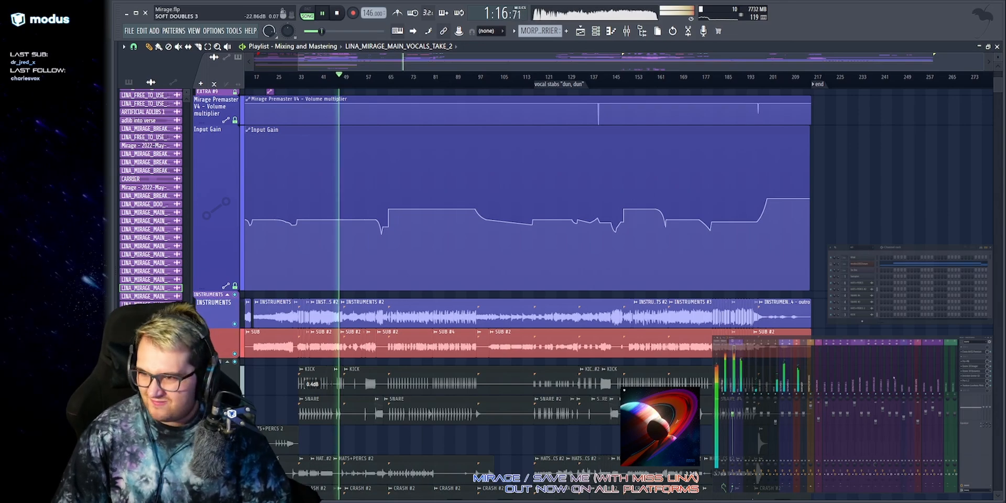
Measure the loudness of the section before the first drop and of the drop itself with Youlean Loudness Meter 2 during playback.
click(972, 387)
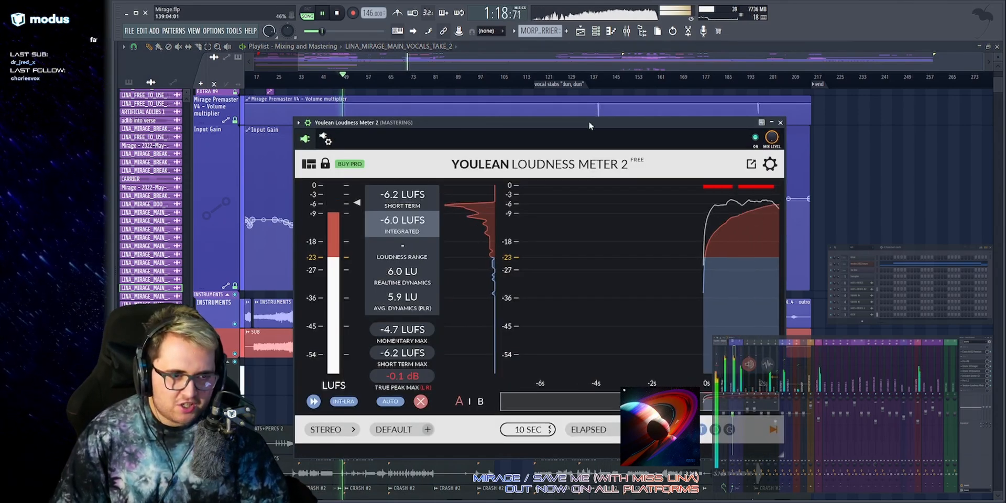
drag(590, 124, 563, 111)
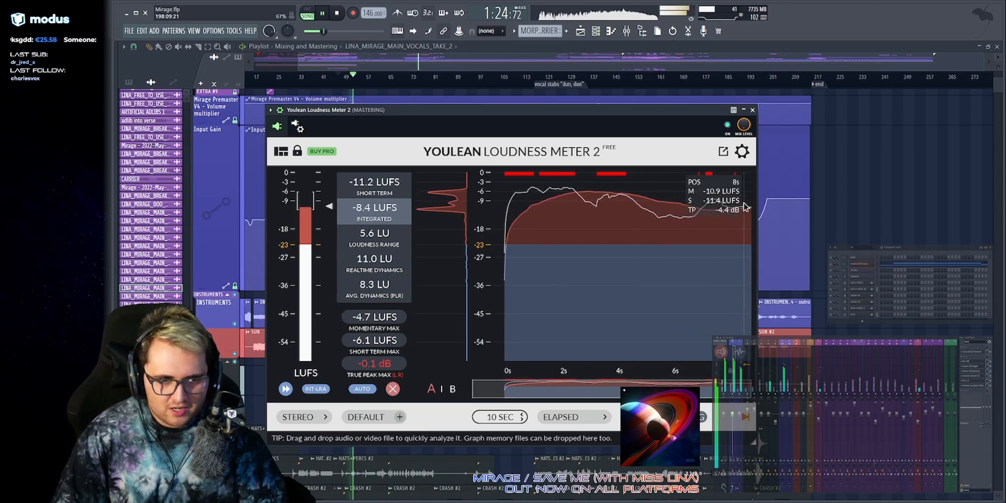
click(752, 110)
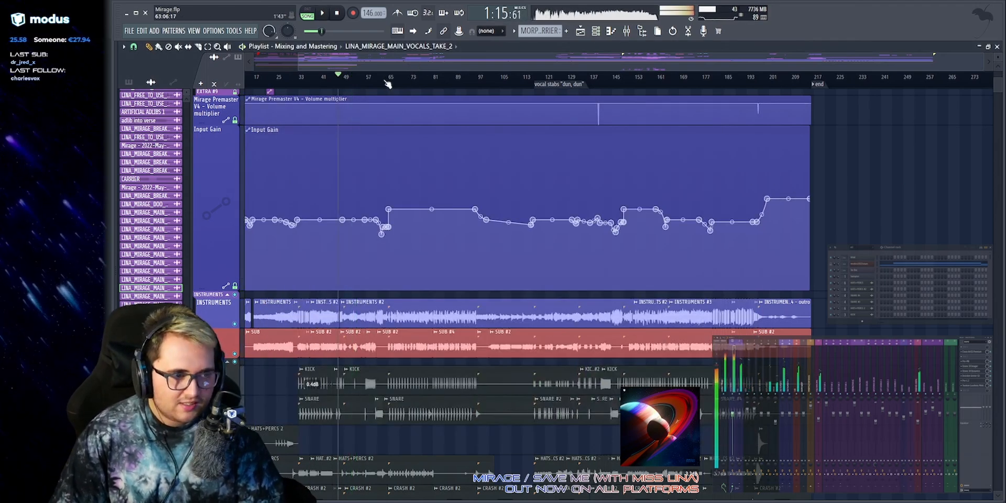
click(975, 387)
key(space)
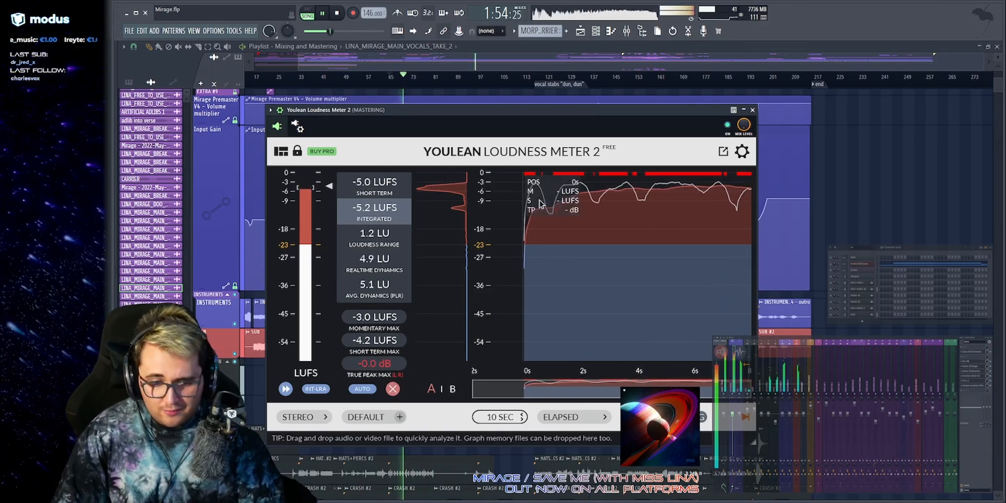
key(Escape)
Focus the playlist on the first drop from bar 65 and listen to it alongside the Input Gain automation.
scroll(557, 70, up, 4)
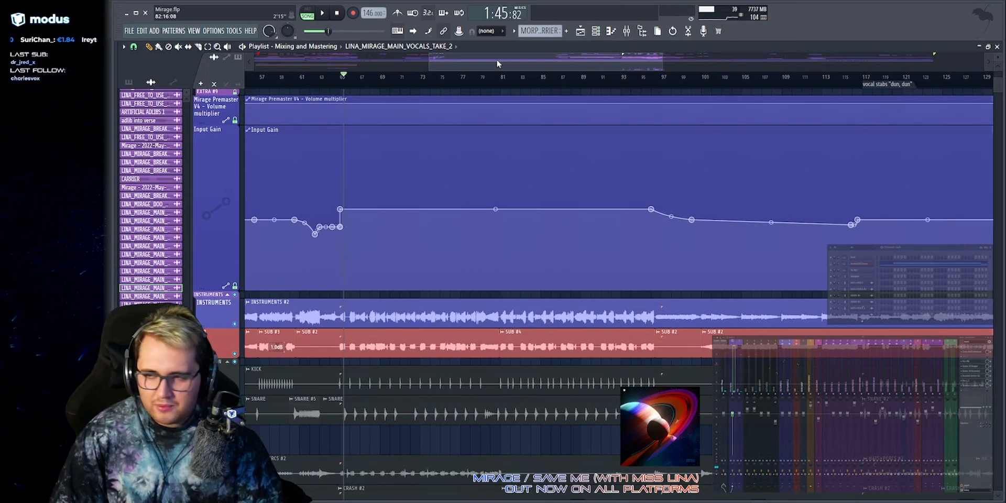
scroll(572, 62, up, 2)
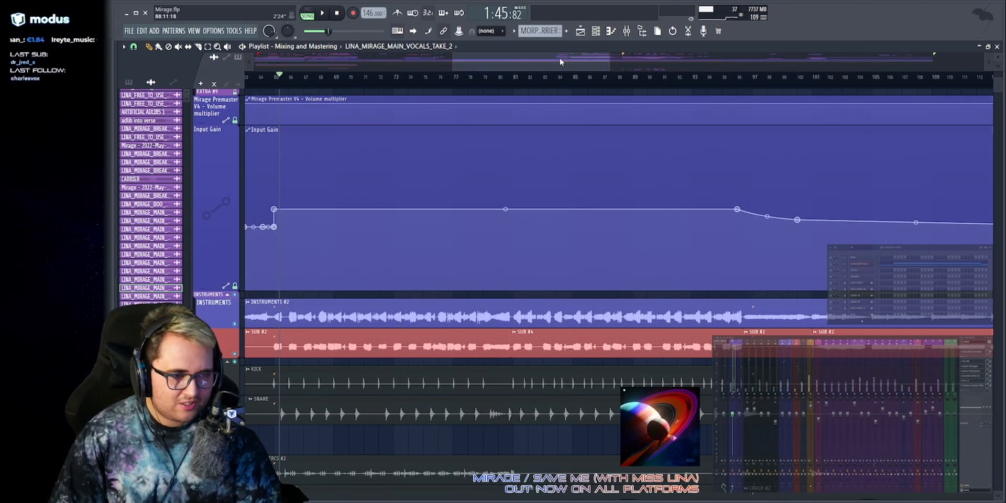
scroll(560, 59, up, 2)
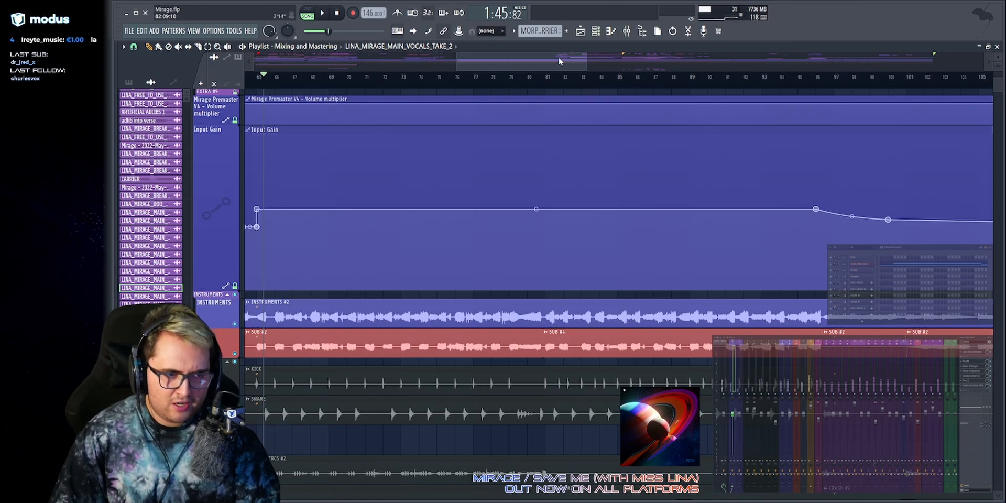
scroll(558, 57, up, 1)
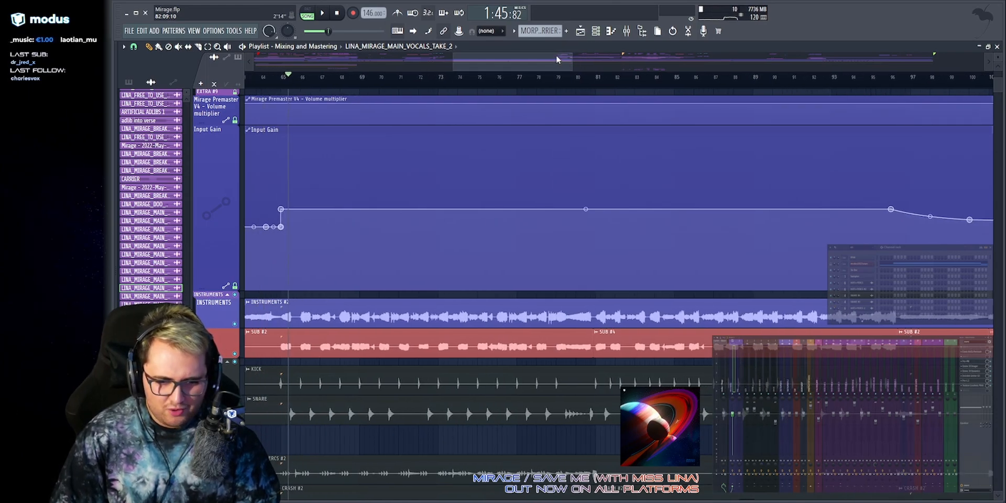
key(space)
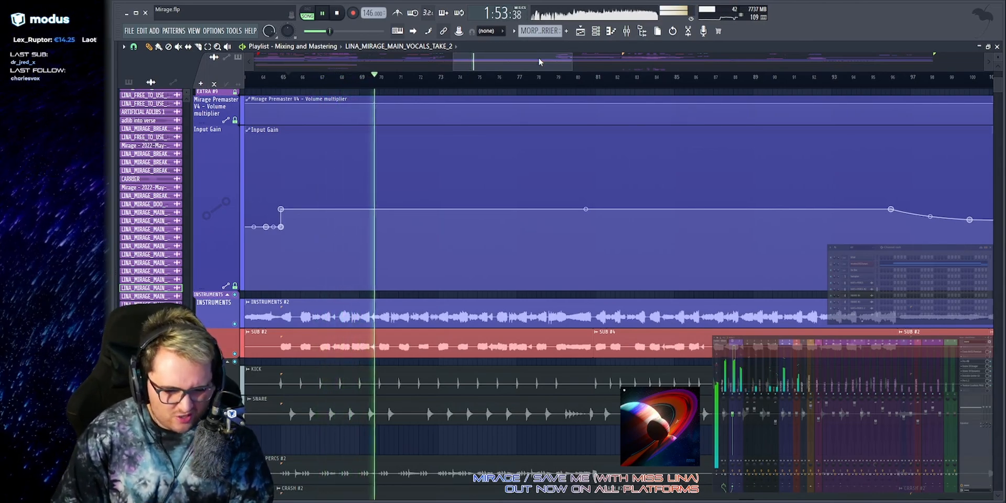
key(space)
Locate the MISS AUTOBOT clips on the MAIN TAKE 1 track at bar 57 and listen to them in the full mix.
scroll(579, 87, up, 2)
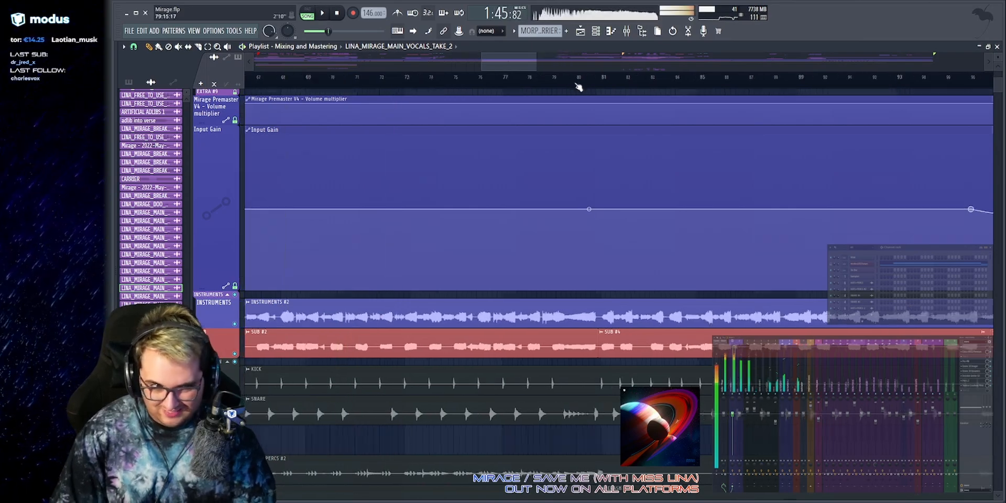
scroll(559, 112, up, 4)
scroll(570, 85, down, 3)
scroll(563, 62, up, 5)
scroll(701, 148, up, 2)
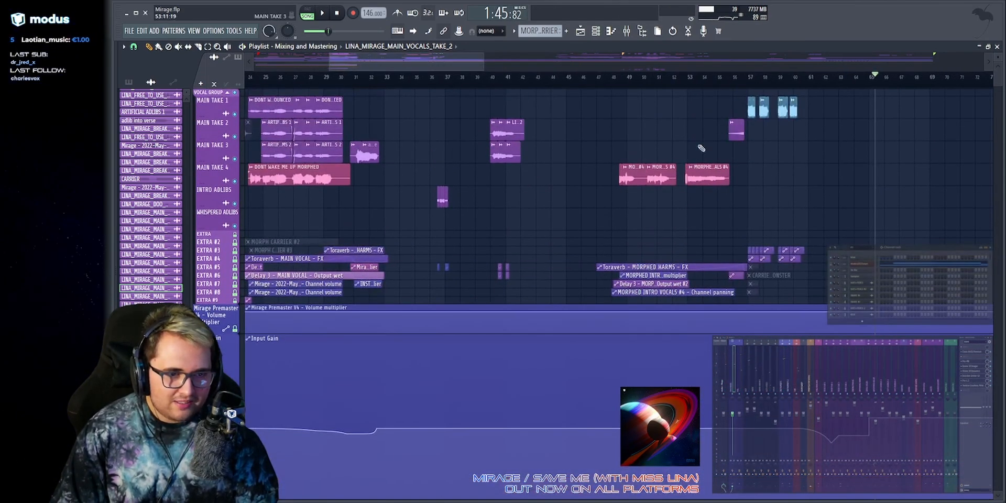
scroll(676, 94, up, 4)
scroll(501, 84, up, 2)
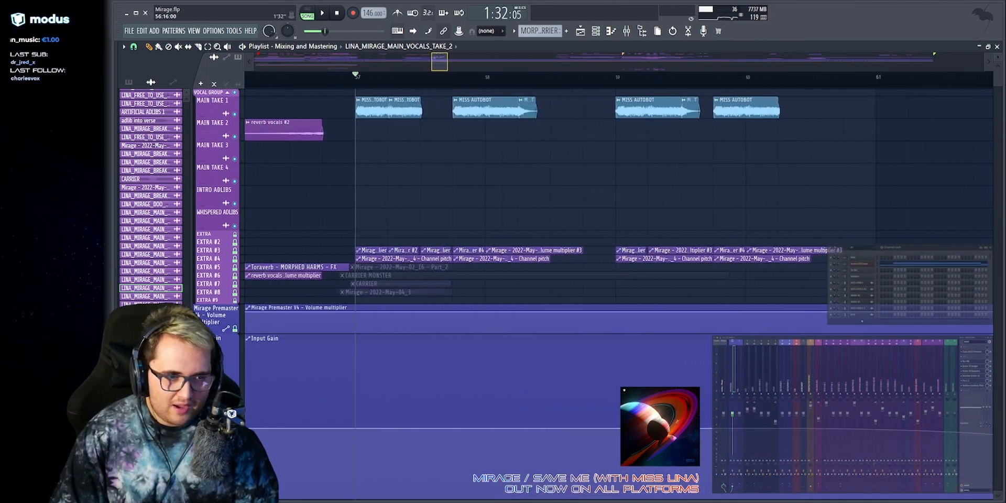
key(space)
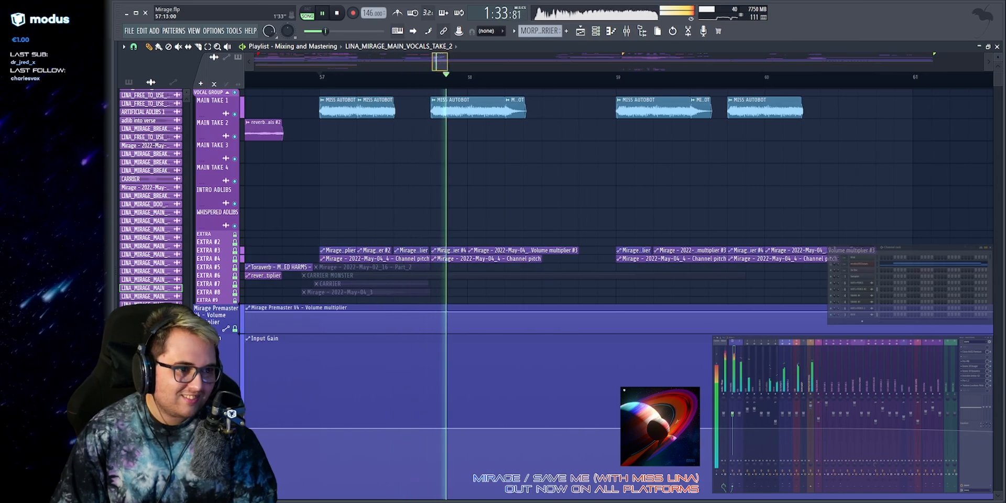
drag(438, 65, 439, 69)
key(space)
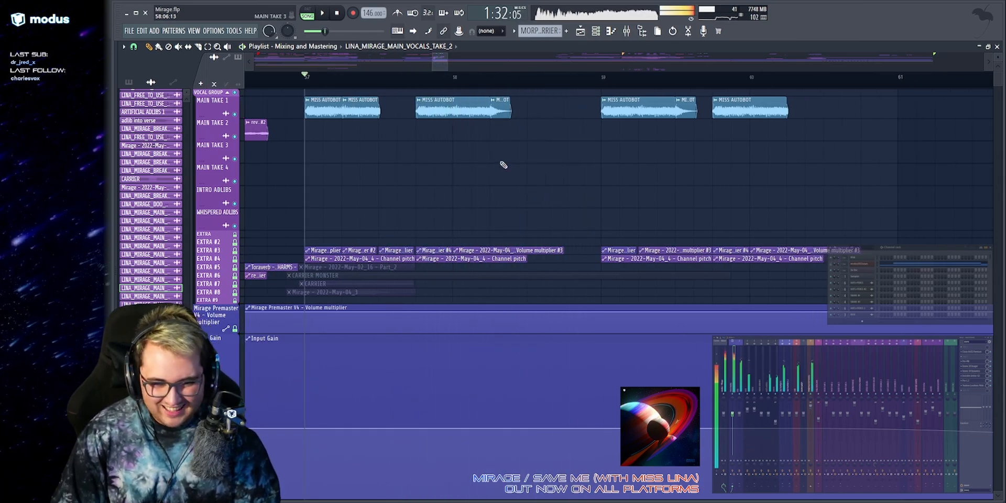
Solo the MAIN TAKE 1 track, audition the MISS AUTOBOT clips, and open the clip's channel settings.
right_click(235, 114)
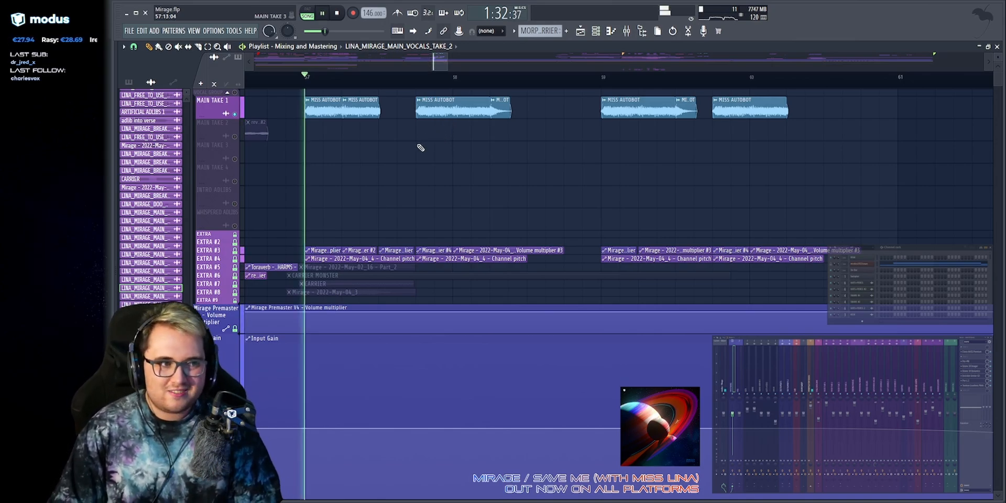
double_click(350, 116)
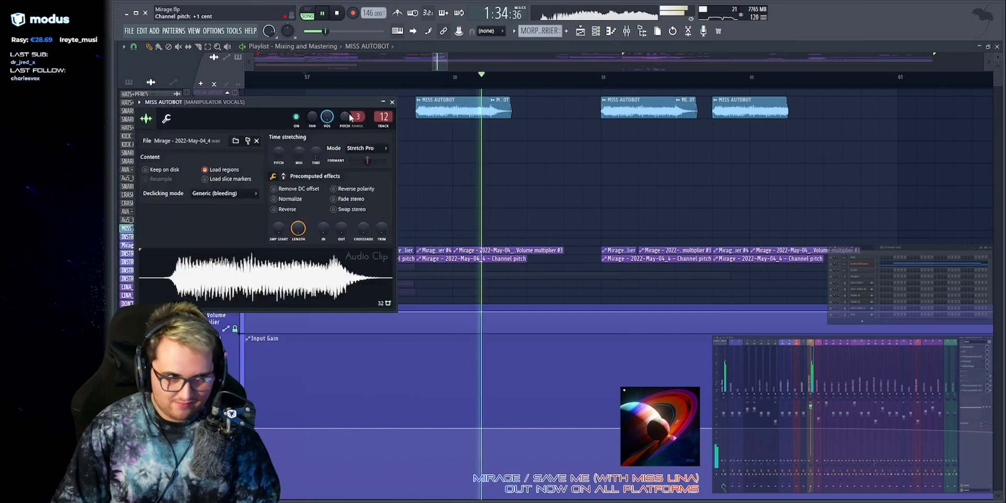
key(space)
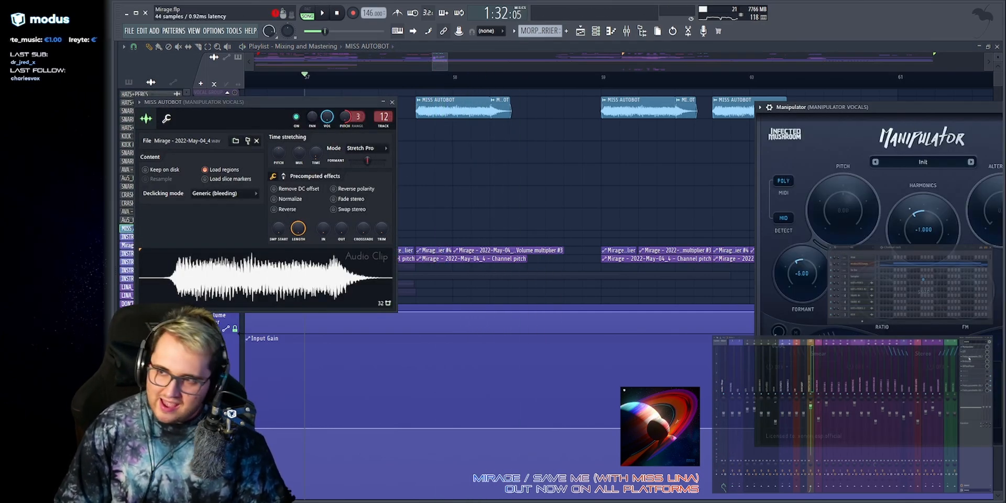
Examine Manipulator, Distructor and Fruity parametric EQ 2 on the MANIPULATOR VOCALS mixer track, and close all plugin windows.
click(965, 362)
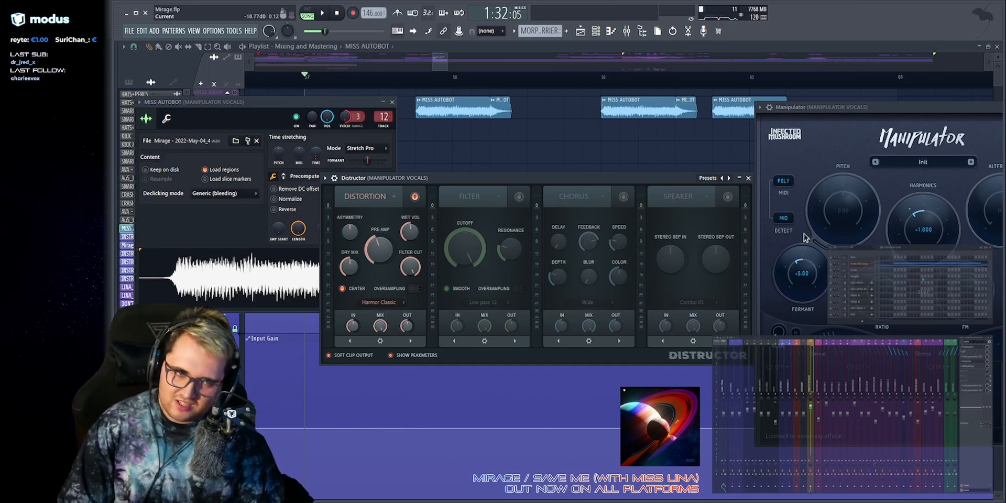
key(alt+F12)
click(981, 388)
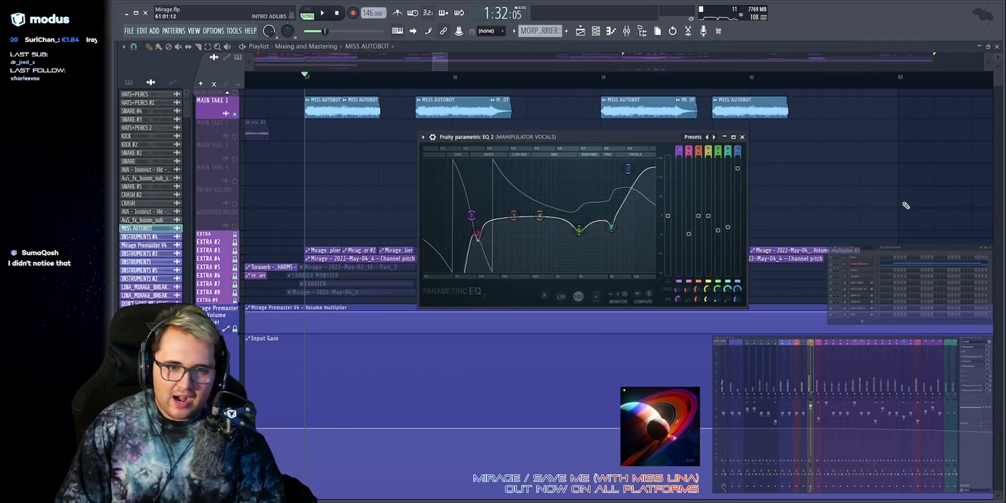
key(Escape)
click(983, 391)
key(Escape)
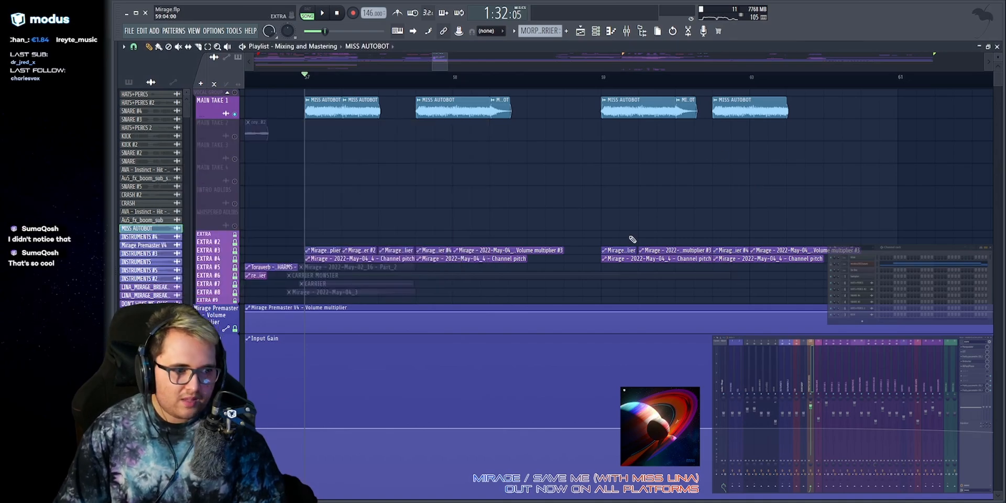
Enlarge the EXTRA #4 automation track and examine the volume multiplier and channel pitch curves of the MISS AUTOBOT clips.
drag(218, 255, 211, 425)
scroll(330, 335, down, 5)
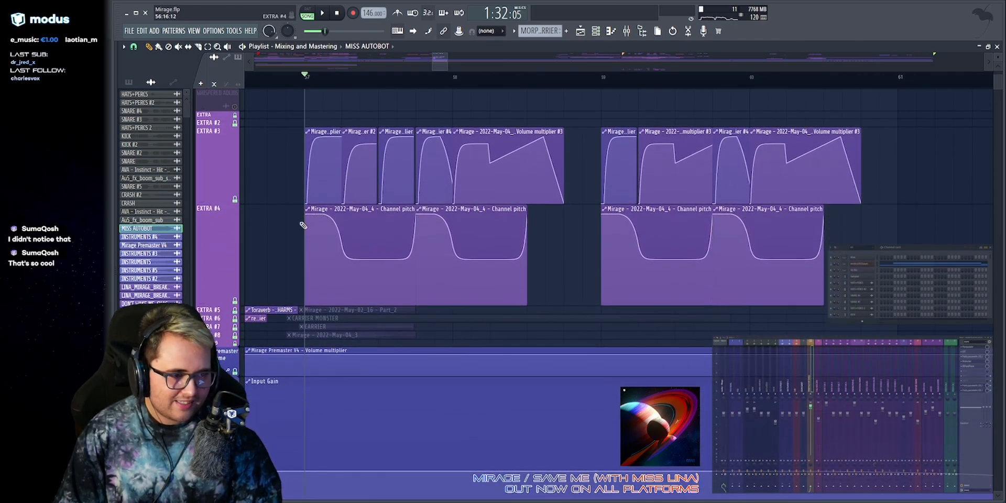
drag(301, 225, 333, 233)
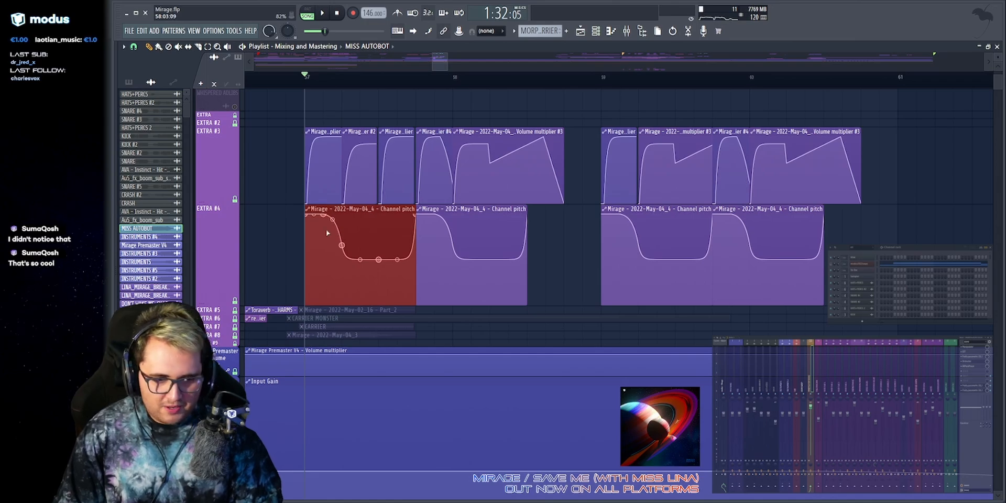
scroll(359, 261, up, 5)
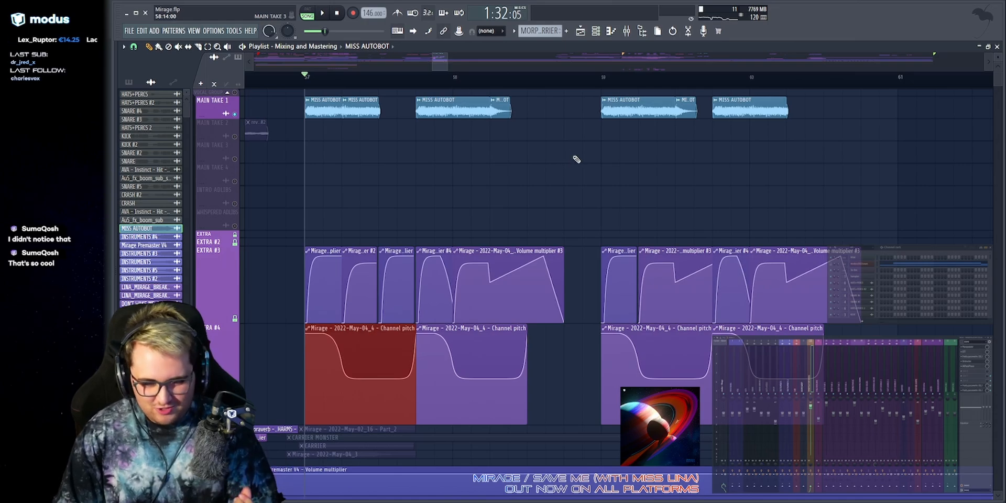
Play the soloed MISS AUTOBOT clips with their pitch and volume automation, and restart them from bar 57.
click(542, 142)
key(space)
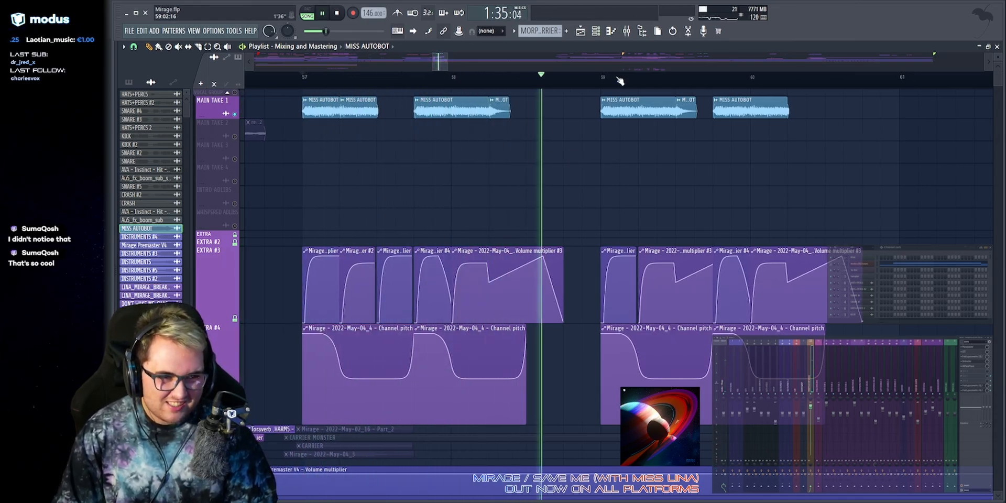
scroll(601, 59, right, 2)
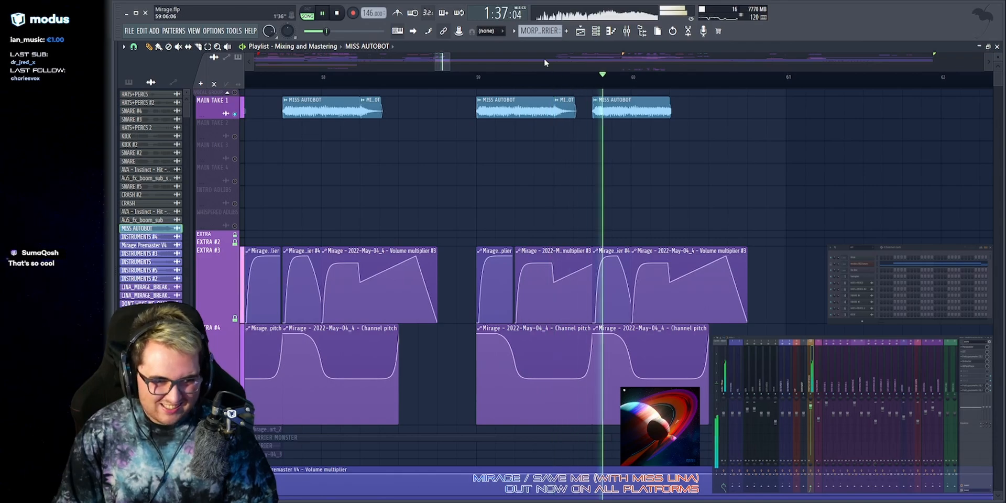
drag(443, 62, 440, 61)
click(364, 74)
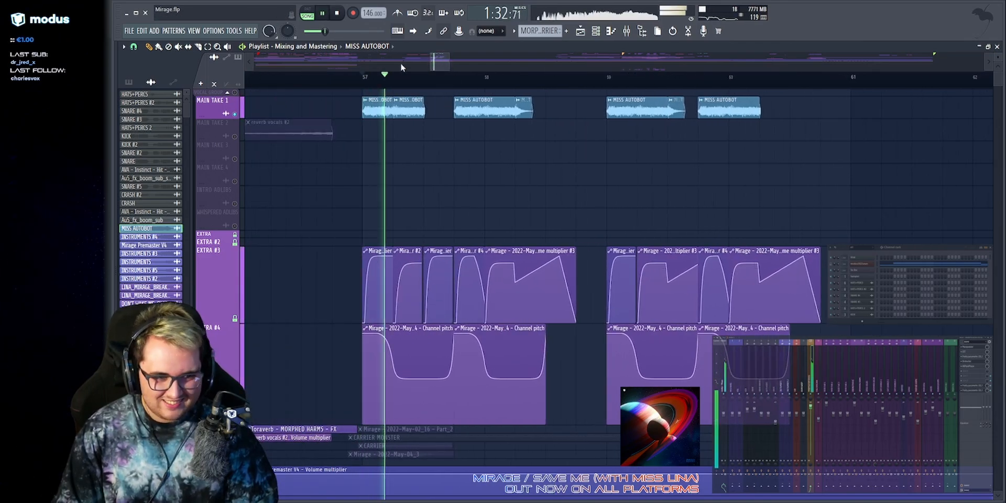
Unsolo the MAIN TAKE 1 track and listen to the MISS AUTOBOT clips within the full mix from bar 57.
right_click(234, 115)
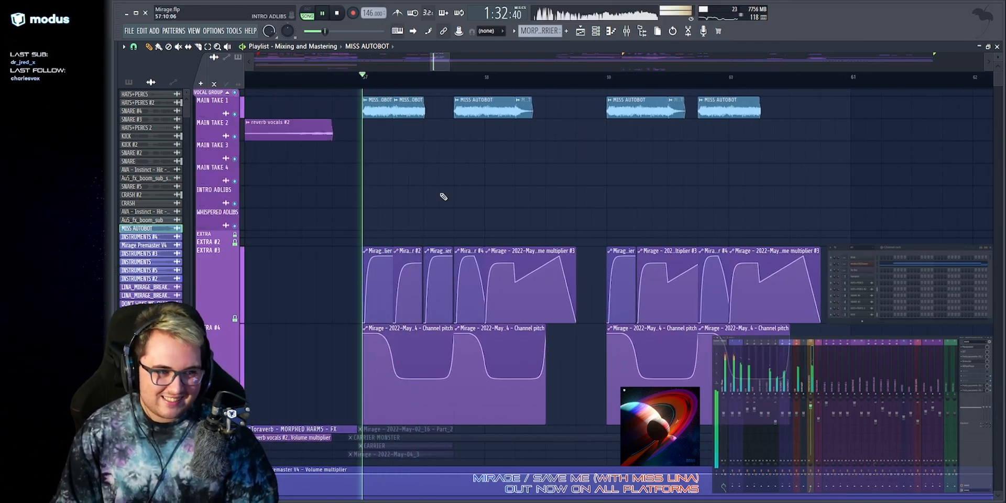
scroll(538, 159, down, 3)
scroll(565, 193, up, 3)
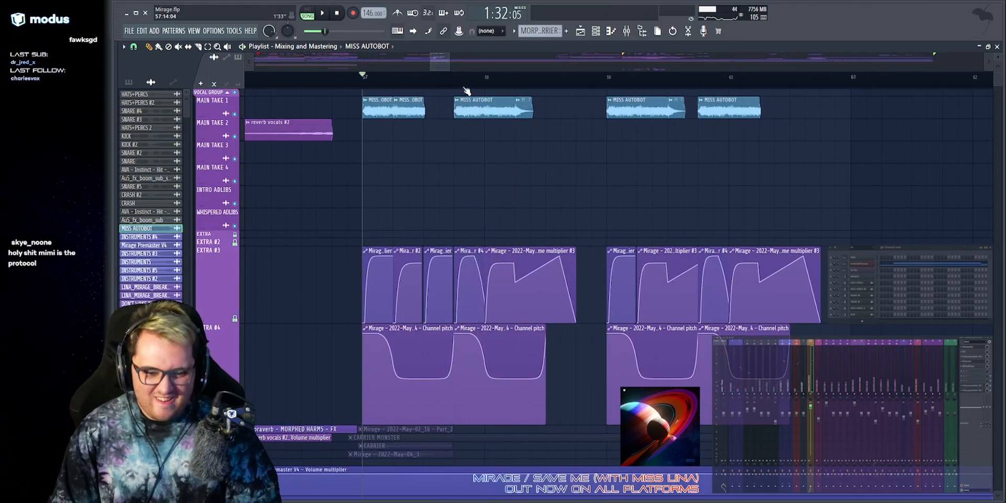
scroll(447, 56, down, 2)
key(space)
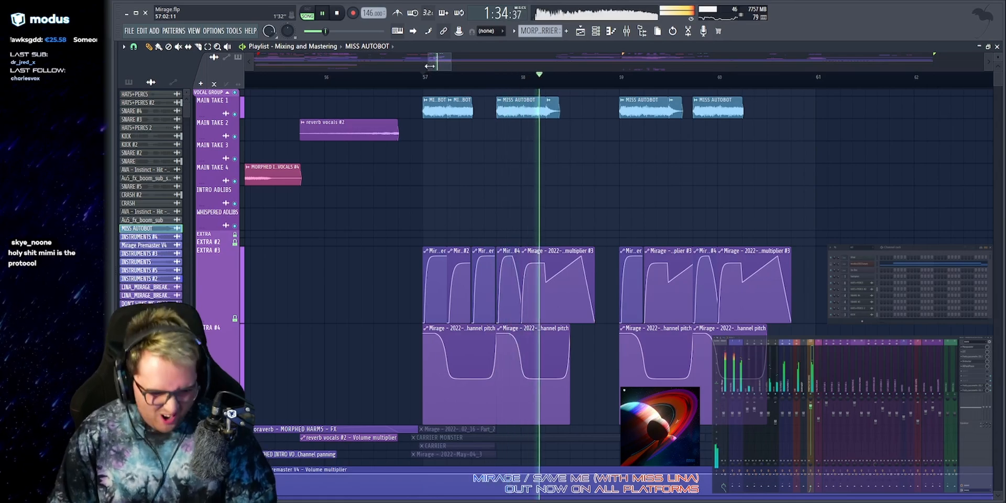
Follow the playback into the first drop and examine the Input Gain automation step at bar 65.
drag(434, 63, 449, 48)
scroll(544, 184, down, 2)
scroll(545, 184, down, 5)
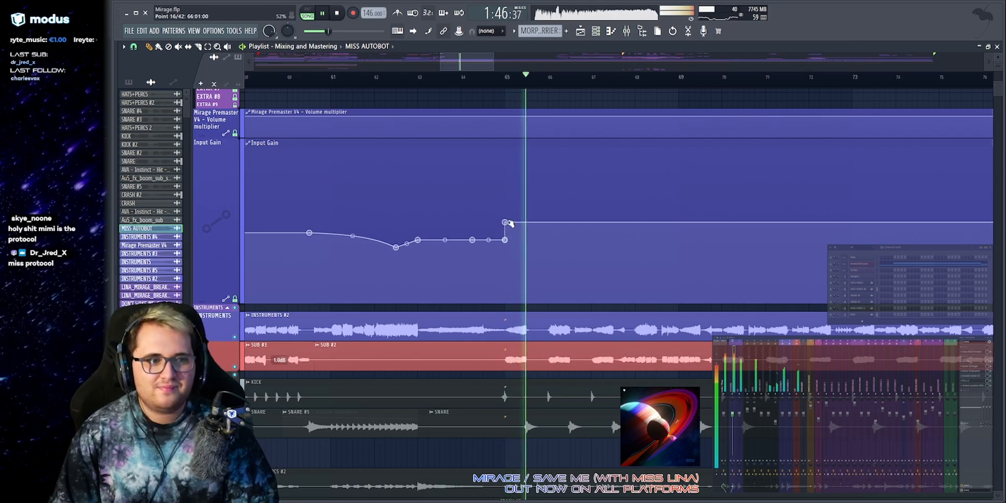
Skip the playback ahead to the breakdown vocals around bar 96 in the vocal group.
scroll(467, 61, down, 3)
scroll(531, 62, down, 4)
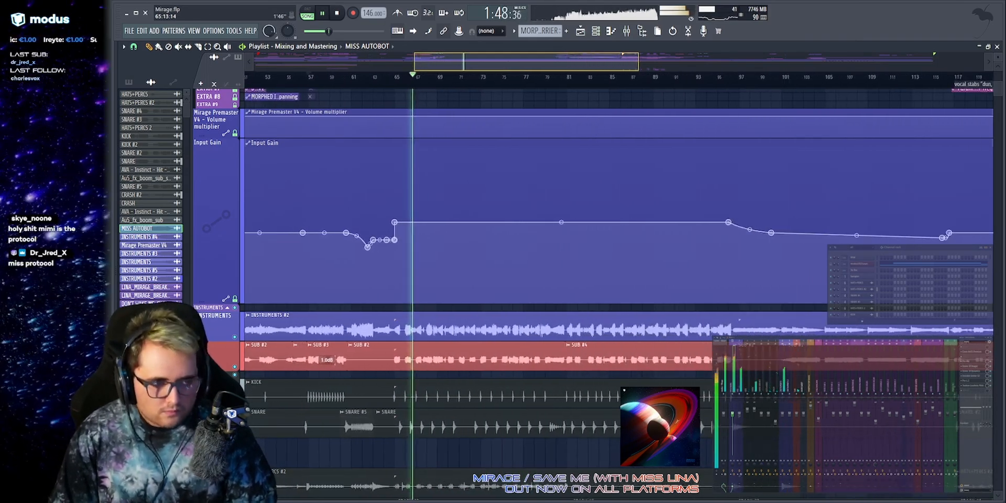
scroll(602, 135, up, 7)
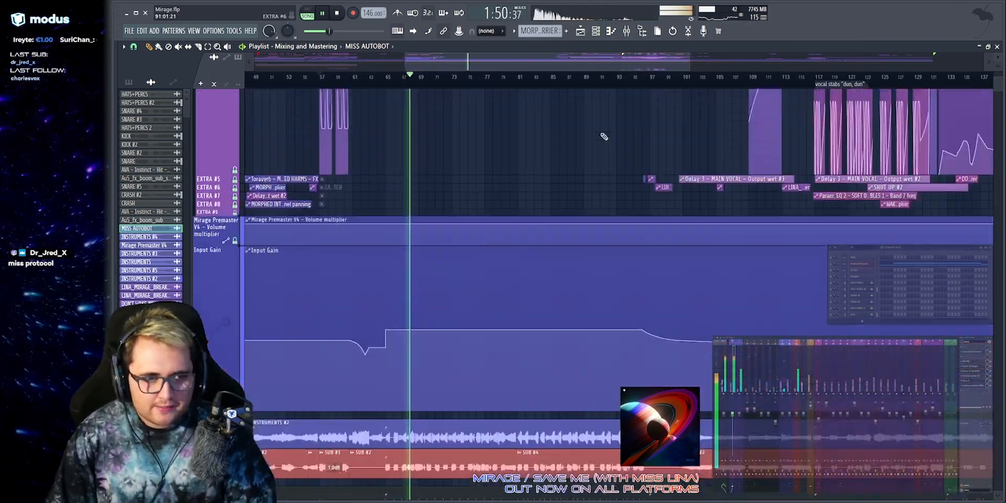
scroll(568, 62, up, 3)
scroll(566, 63, up, 4)
key(space)
click(366, 82)
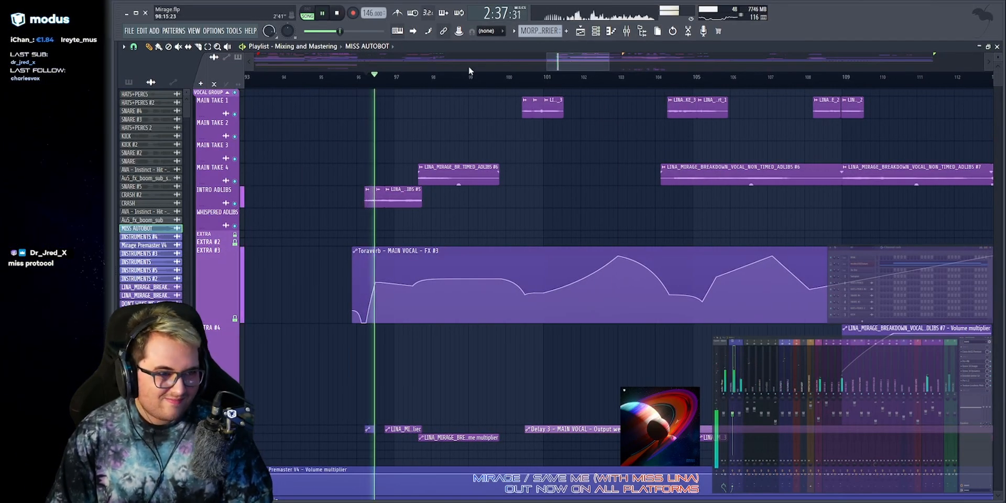
Listen to the breakdown ad-libs from bar 97 to 105 while examining the Toraverb automation on the main vocal.
scroll(583, 62, up, 1)
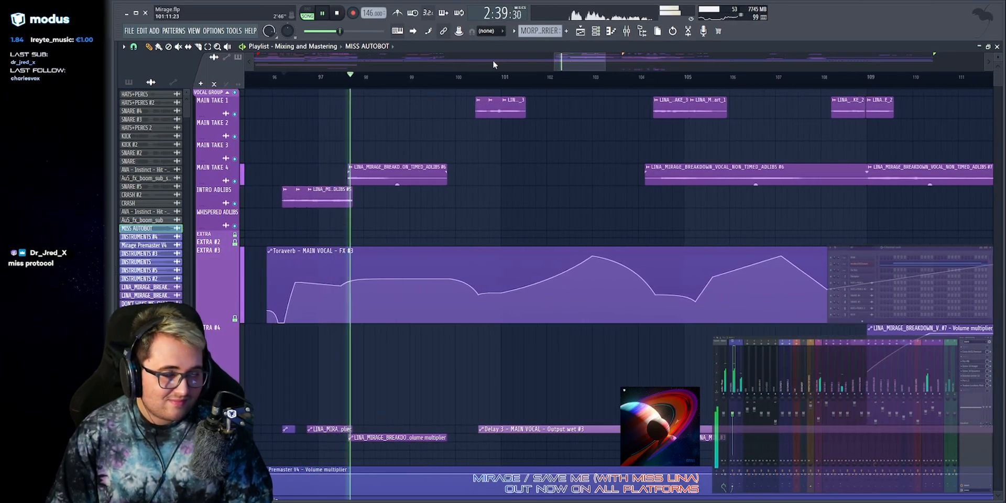
scroll(490, 60, up, 1)
drag(574, 62, 570, 61)
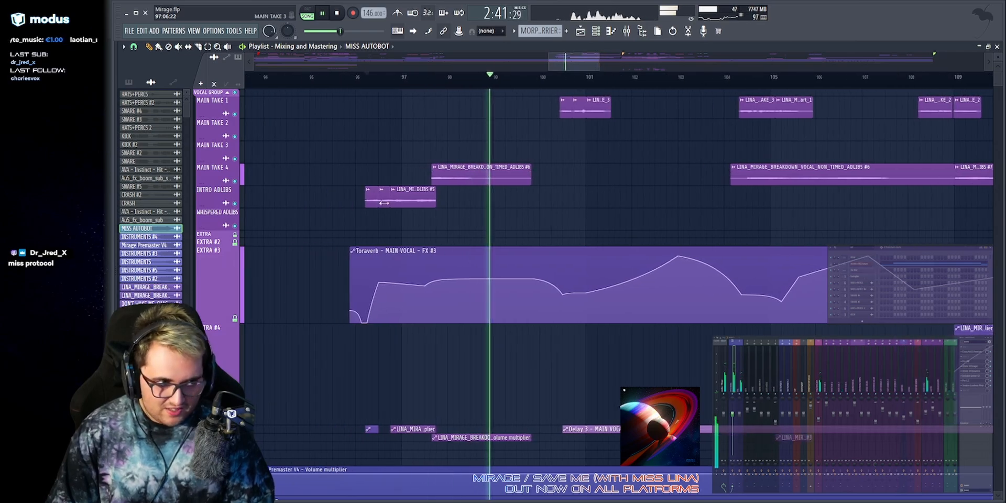
drag(322, 285, 357, 285)
ctrl+click(601, 204)
scroll(531, 86, up, 1)
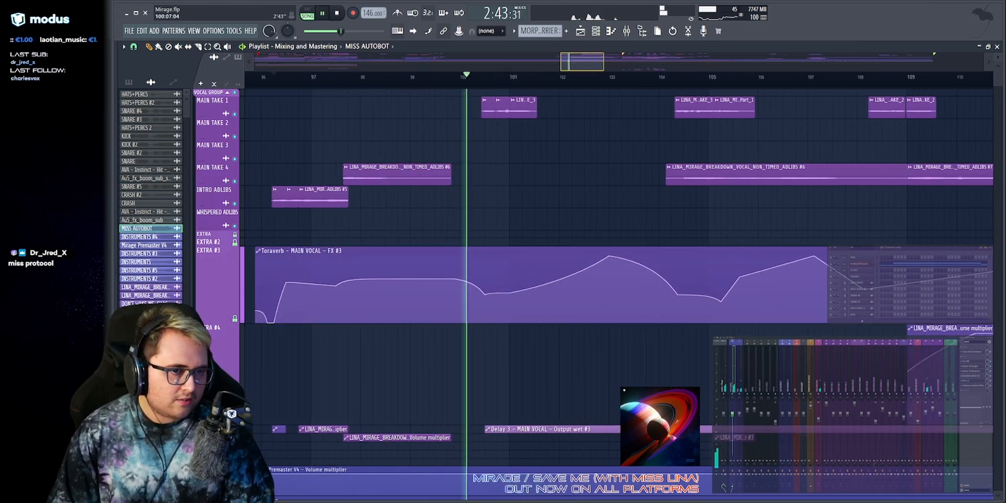
scroll(483, 64, up, 1)
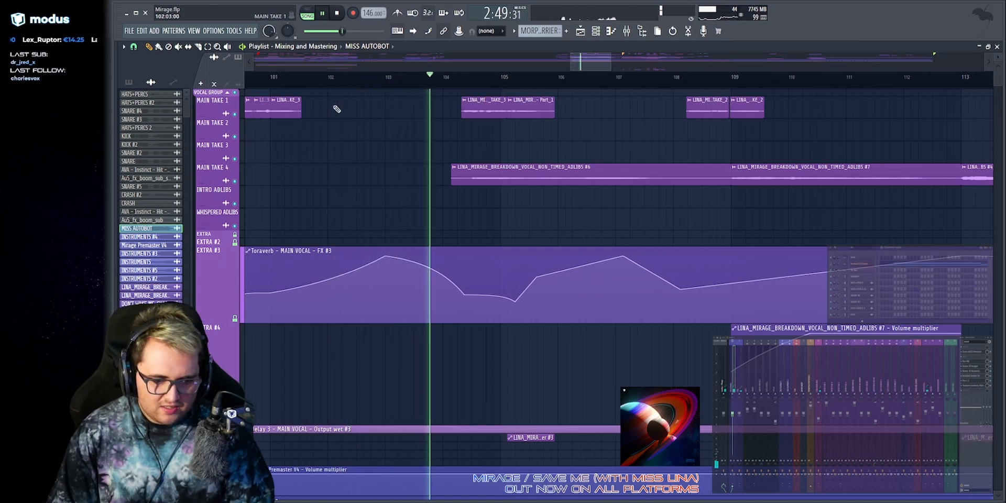
scroll(454, 60, up, 1)
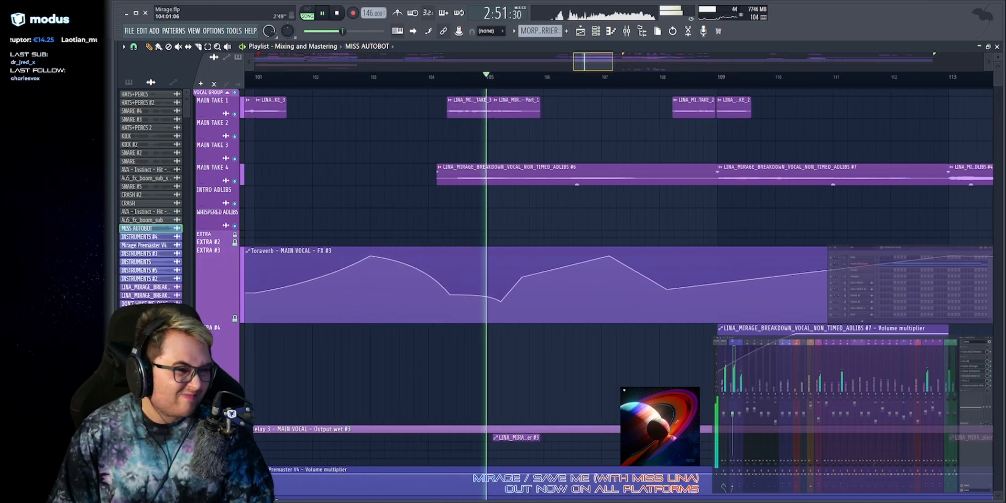
Follow the remaining breakdown vocals from bar 105 up to the "dun, dun" vocal stabs at bar 117.
drag(286, 141, 519, 184)
ctrl+click(523, 152)
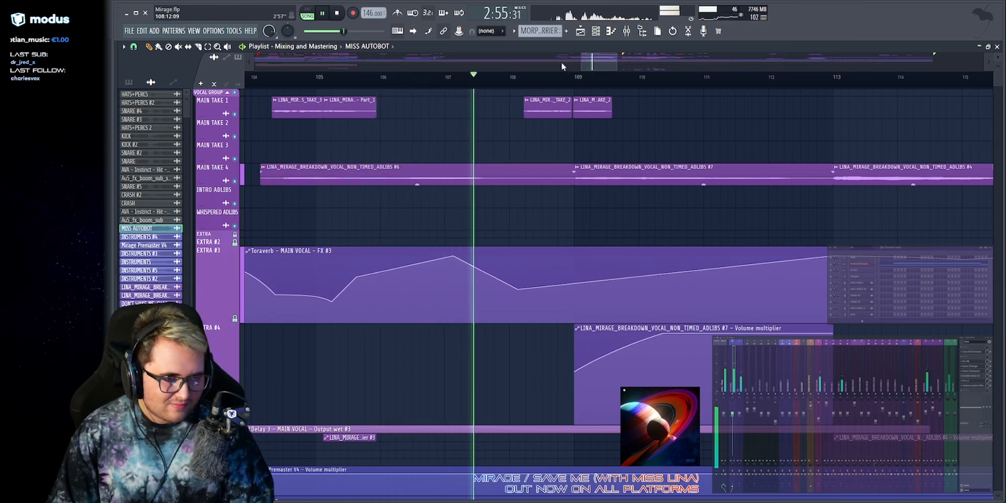
drag(564, 65, 566, 65)
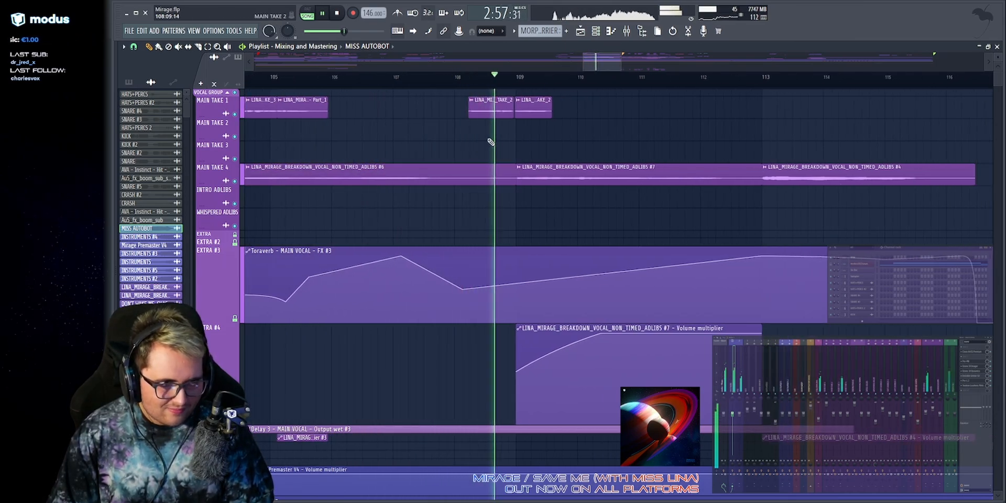
drag(603, 61, 617, 62)
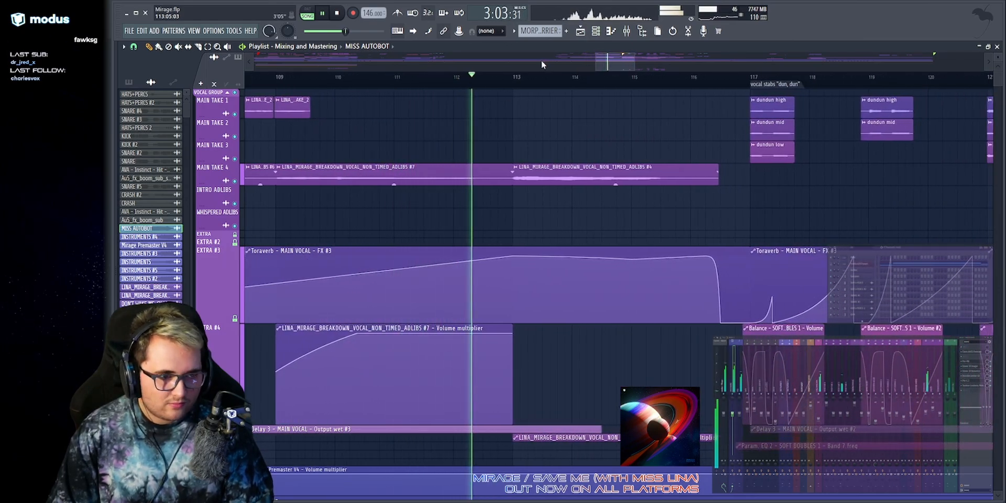
scroll(542, 61, down, 1)
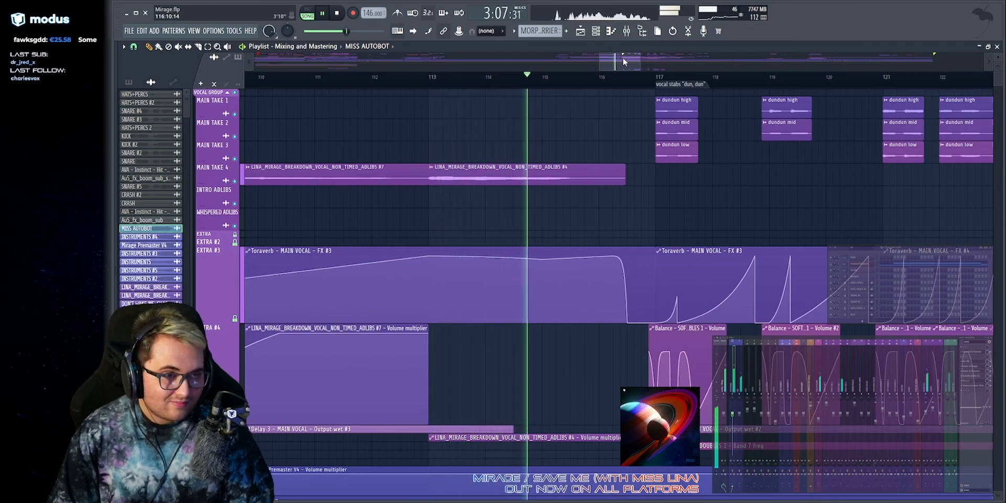
drag(622, 57, 638, 57)
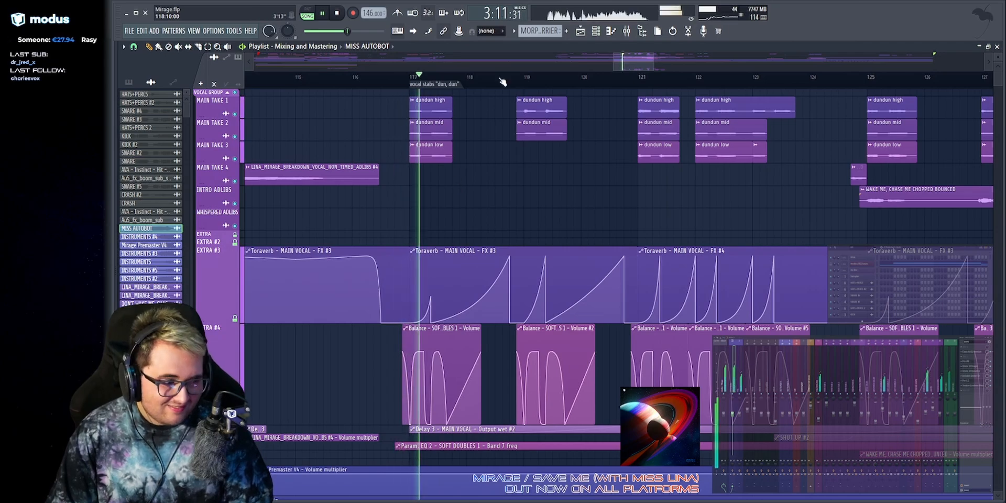
Inspect the dundun high clip's settings and the kHs Chorus on SOFT DOUBLES 1, and save the project.
scroll(518, 59, down, 2)
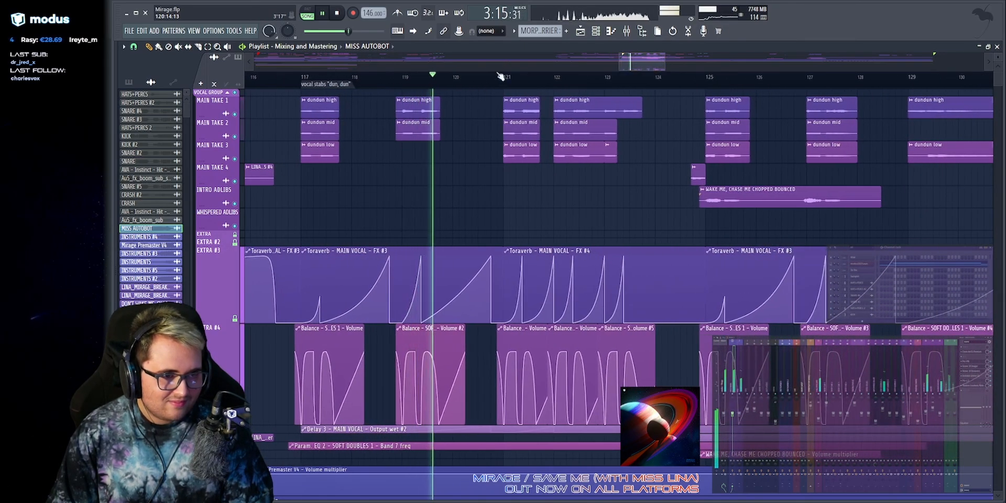
double_click(525, 118)
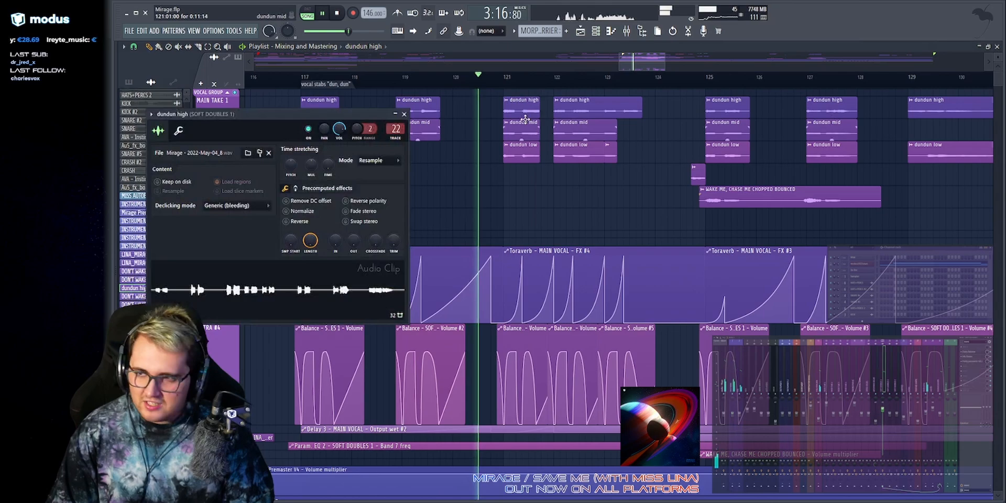
click(968, 356)
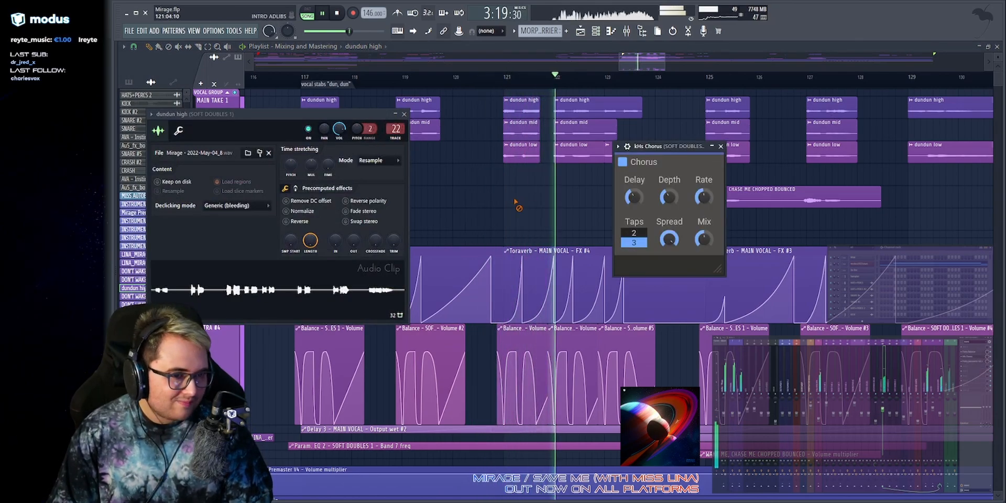
right_click(495, 191)
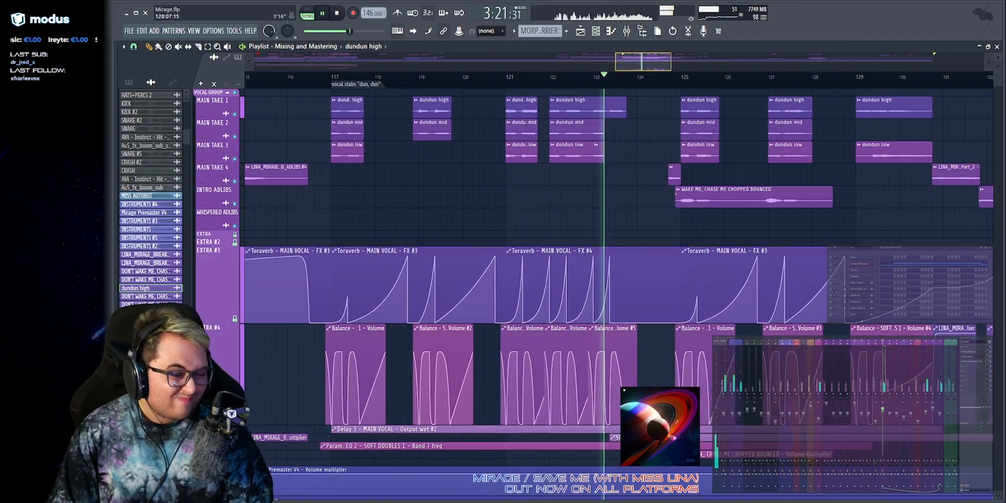
key(ctrl+s)
Listen to the vocal stabs and WAKE ME, CHASE ME chops from bar 124 through the buildup to about bar 139.
scroll(574, 71, up, 3)
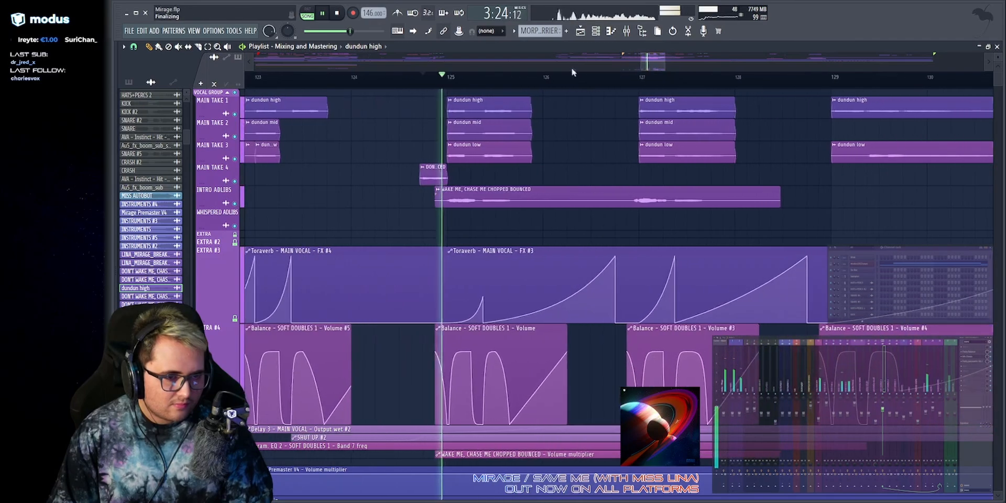
drag(426, 106, 765, 167)
ctrl+click(784, 165)
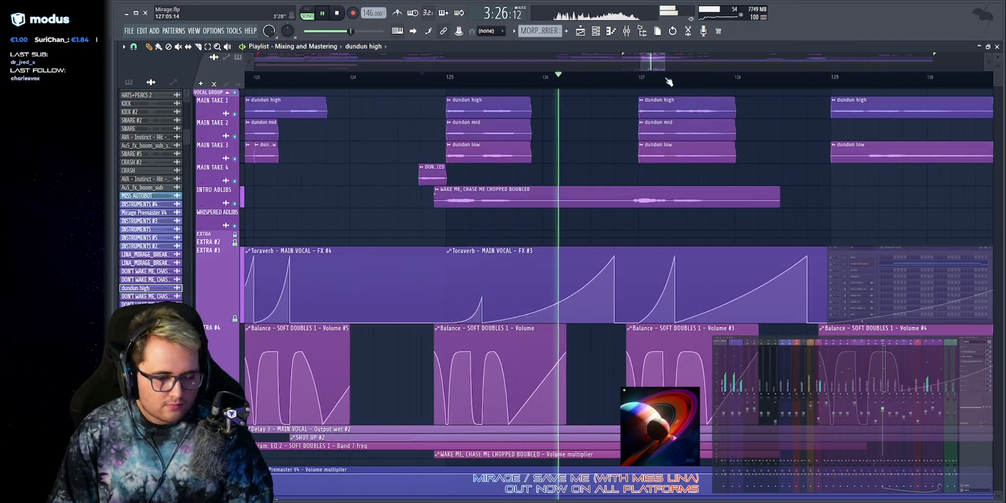
scroll(644, 65, down, 3)
scroll(643, 65, down, 3)
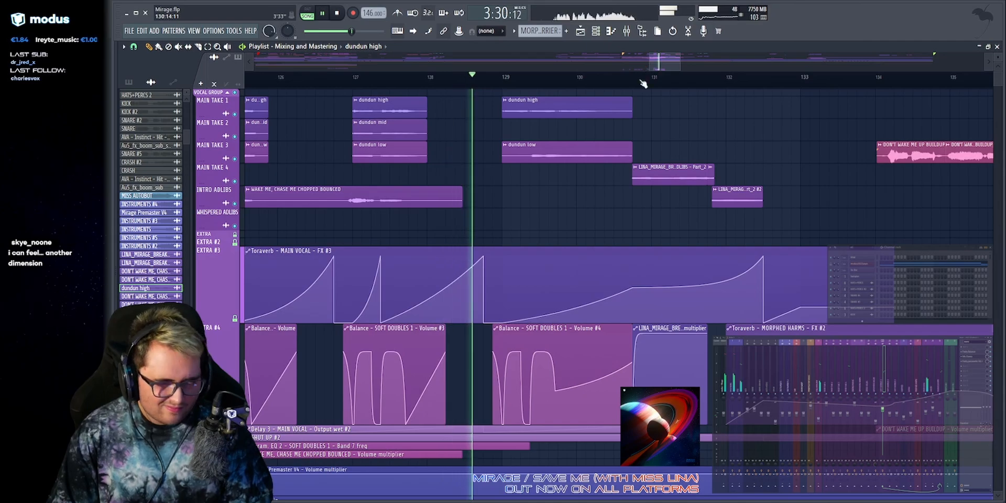
drag(660, 63, 662, 63)
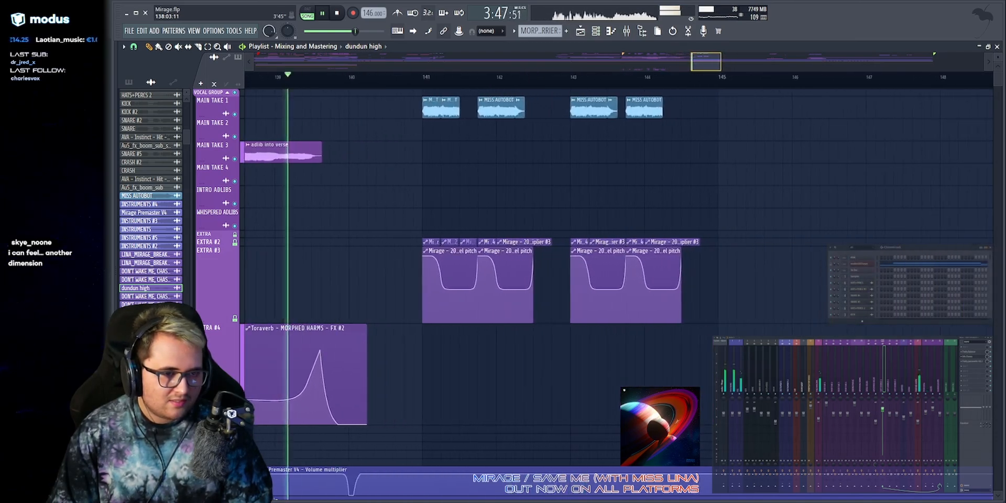
Audition the MISS AUTOBOT clips before the second drop from bar 141 and stop playback.
key(space)
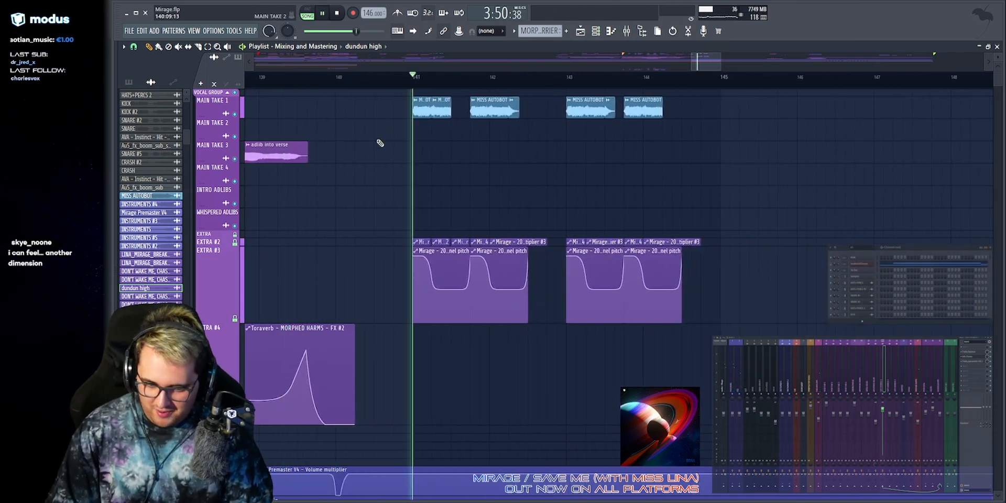
scroll(698, 62, down, 3)
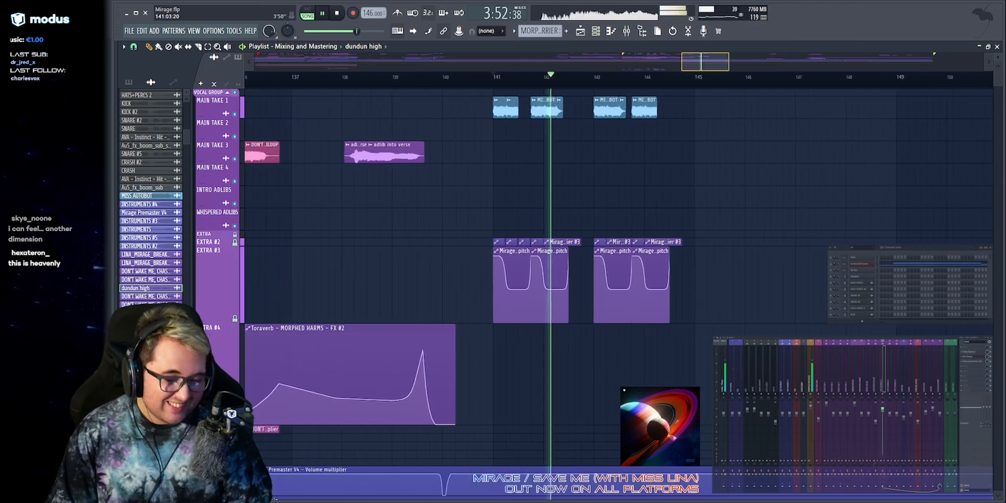
key(space)
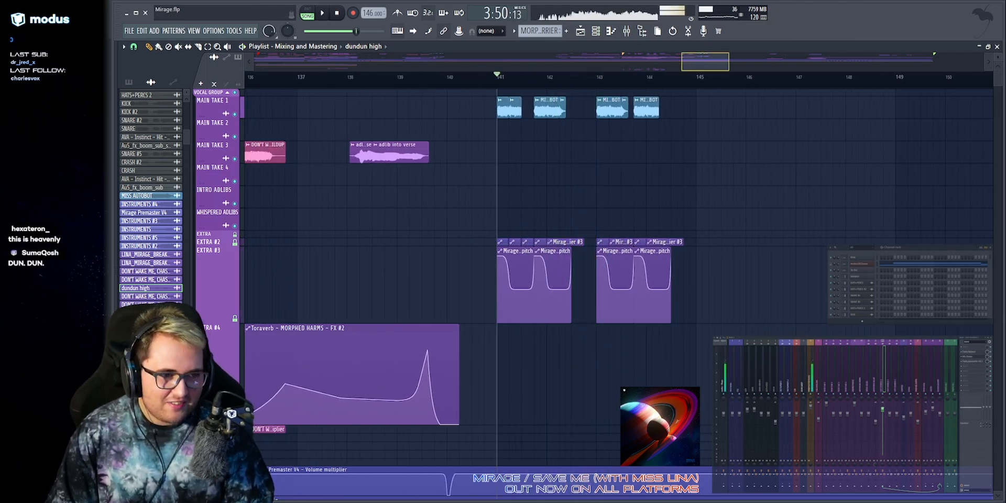
Shrink the EXTRA #3 and EXTRA #4 automation tracks to compact height with the song's start in view.
scroll(705, 62, down, 5)
drag(705, 62, 483, 68)
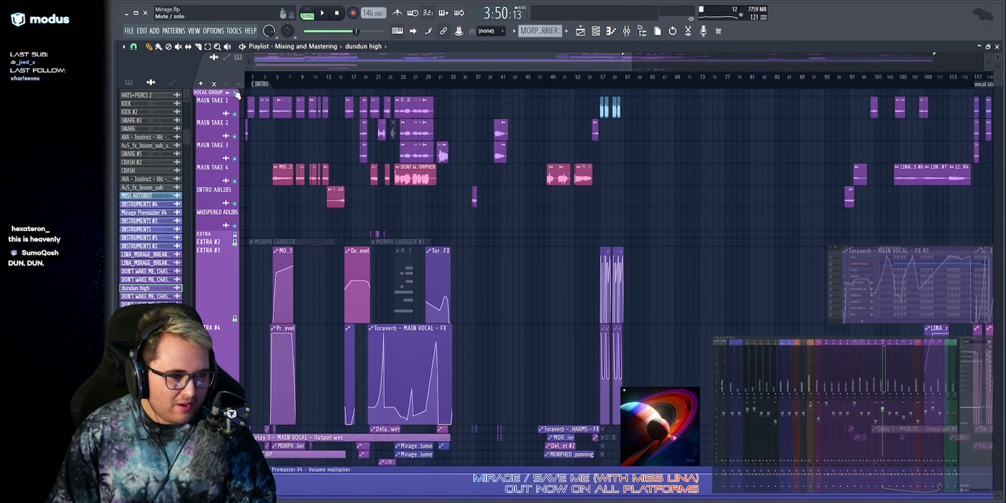
drag(208, 323, 208, 253)
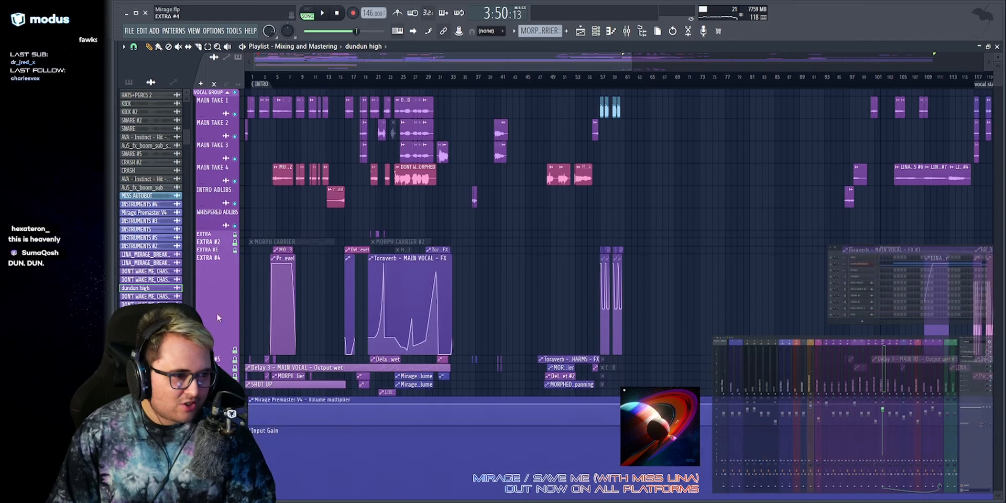
drag(210, 355, 210, 260)
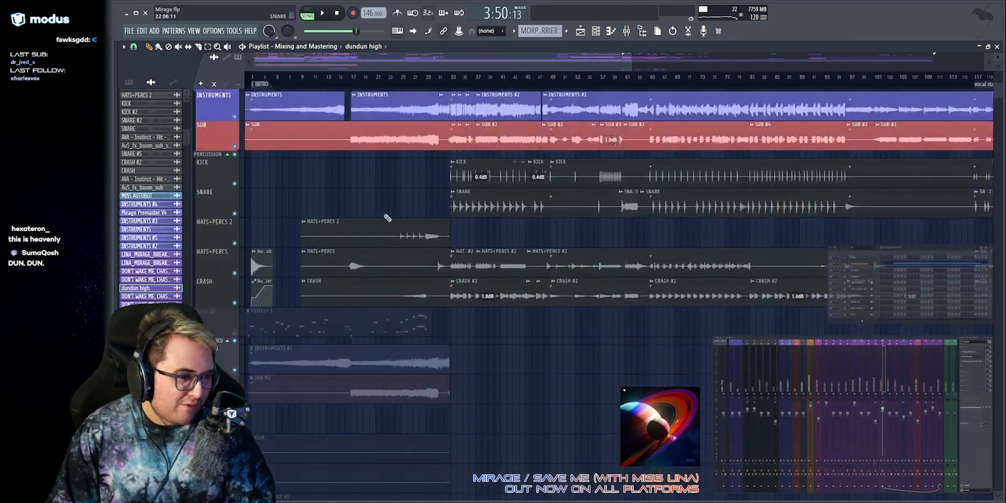
Unmute the Pattern 5 clip on Track 28 and open its notes in the piano roll.
scroll(382, 218, up, 3)
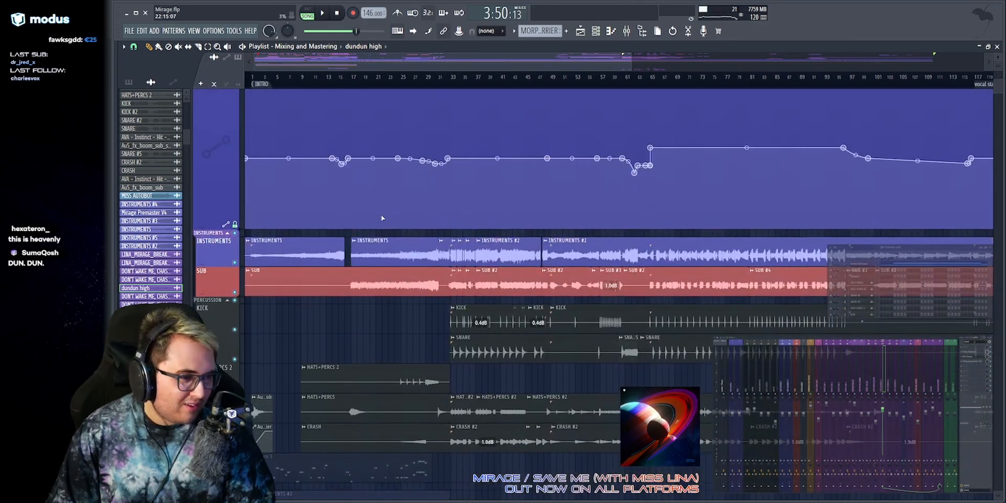
scroll(376, 213, down, 5)
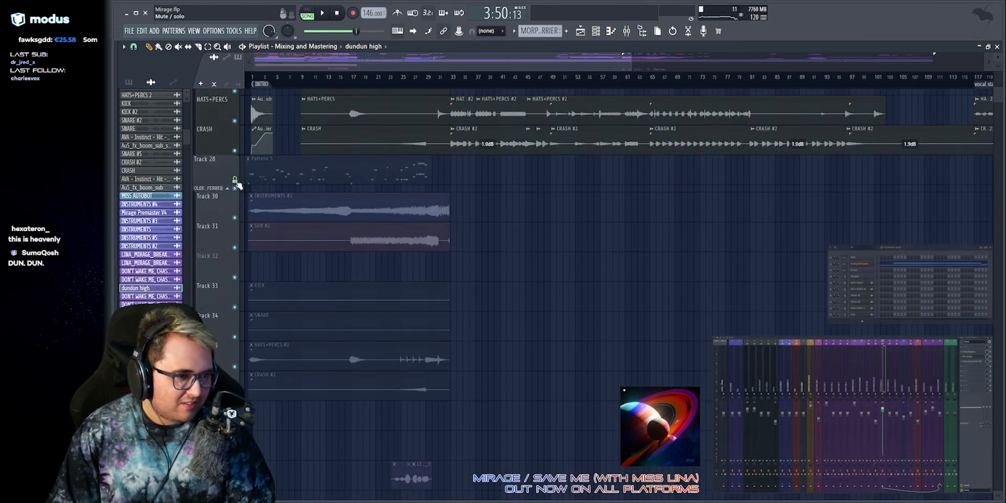
click(294, 175)
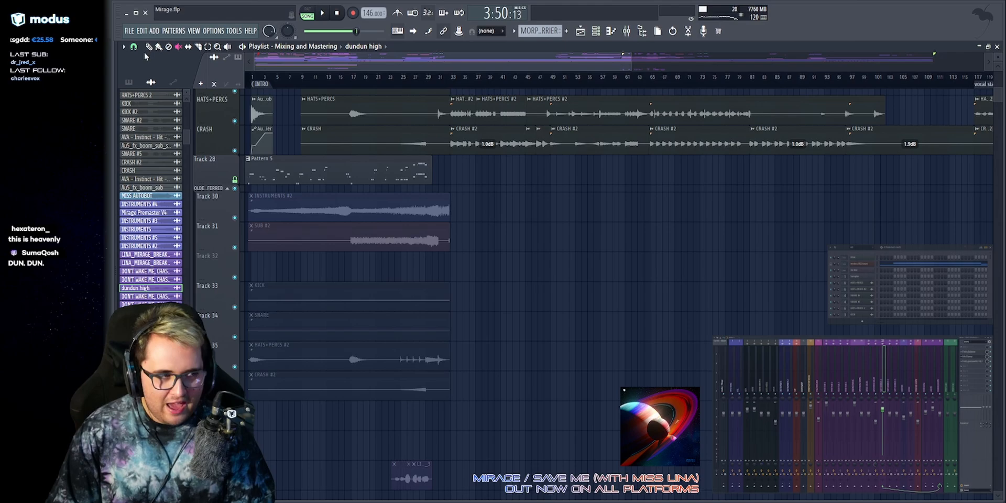
double_click(284, 166)
scroll(331, 64, down, 5)
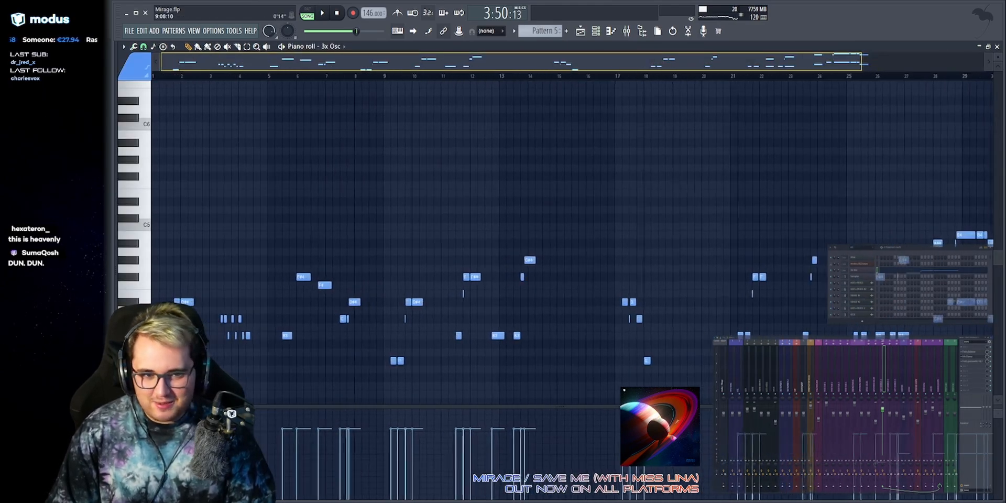
Play the Pattern 5 melody in the piano roll and follow its notes through the opening bars.
scroll(404, 208, down, 3)
scroll(739, 268, up, 3)
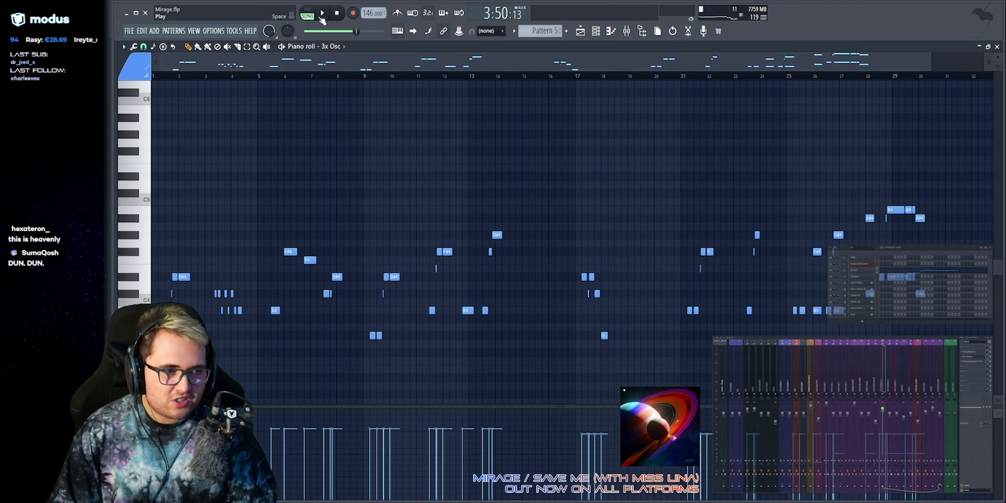
scroll(298, 62, up, 5)
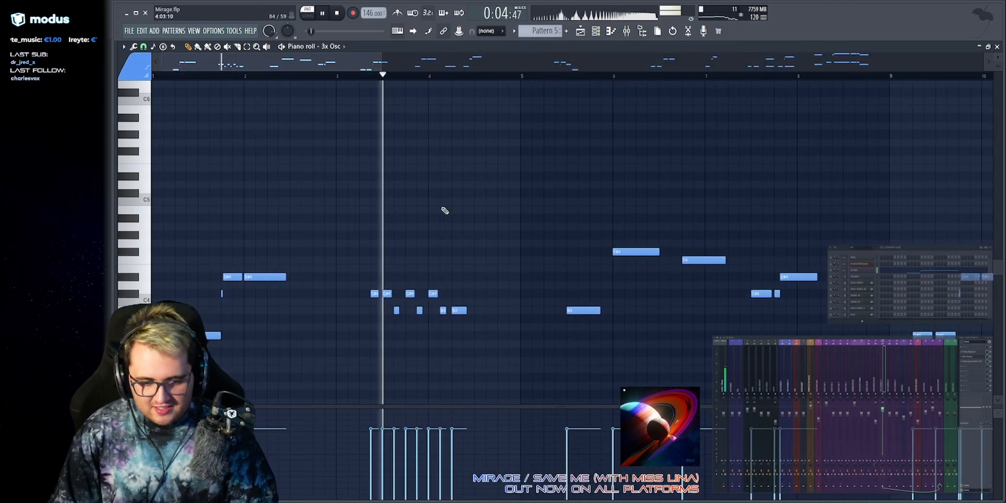
scroll(363, 63, down, 4)
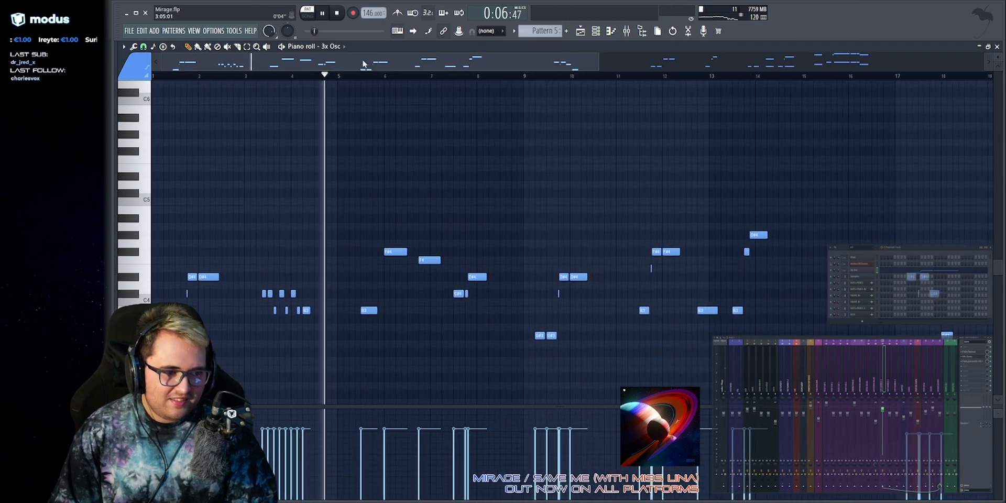
scroll(367, 62, up, 2)
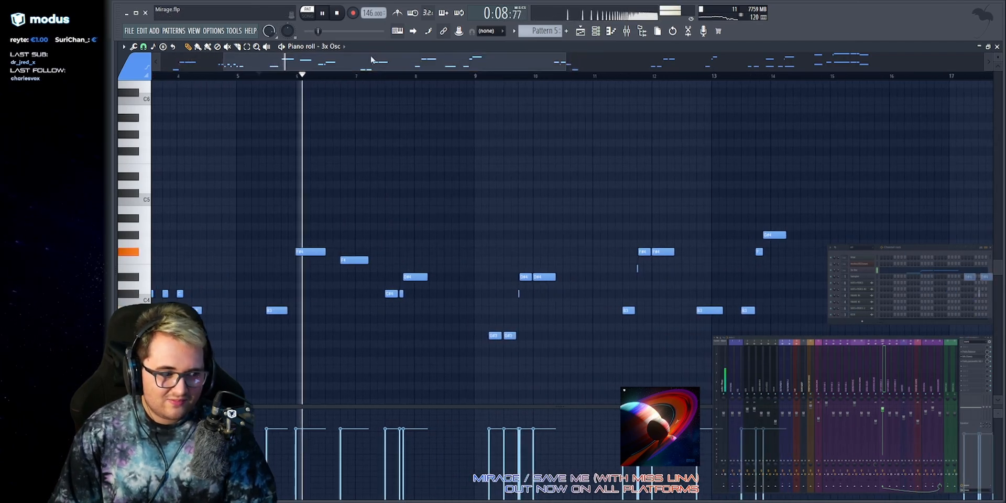
scroll(370, 60, down, 1)
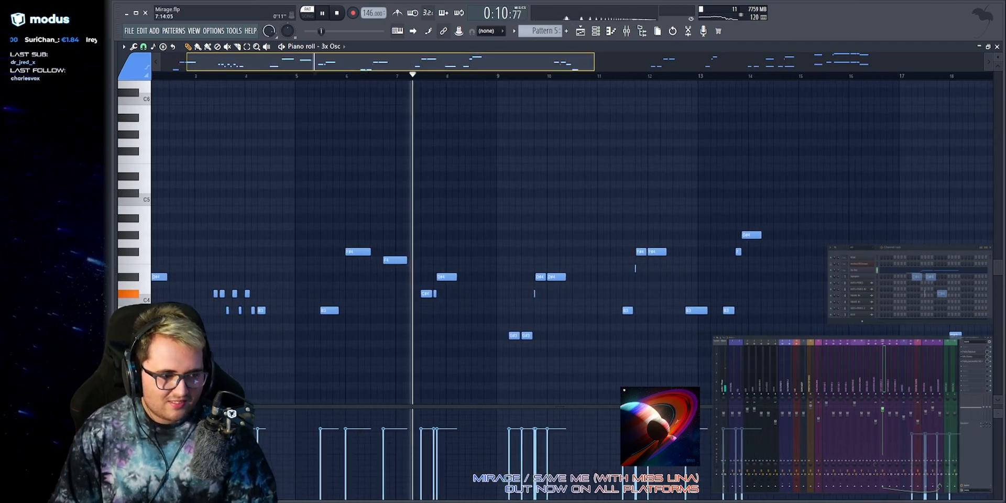
scroll(369, 60, up, 1)
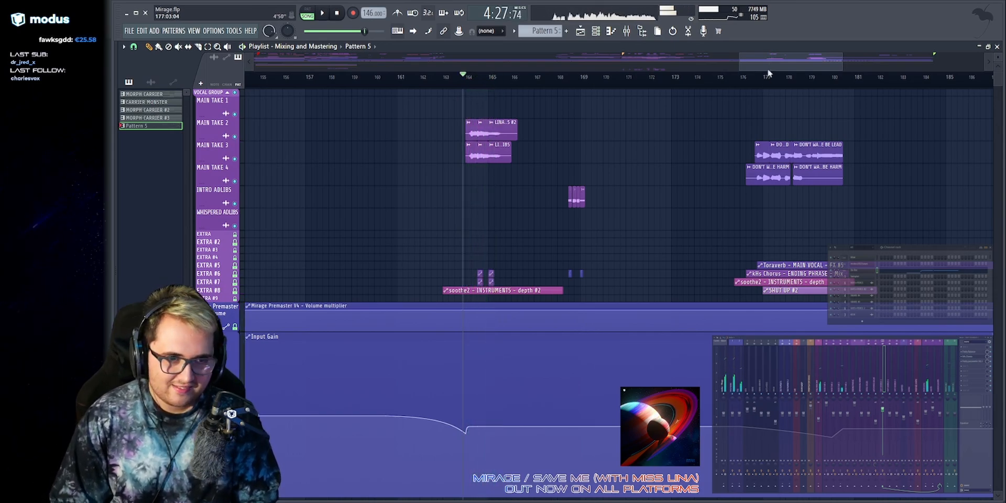
Listen to the DON'T WAKE ME, CHASE ME, LEAVE ME BE lead and harmony clips on MAIN TAKE 3 and 4 around bar 177.
drag(768, 73, 547, 110)
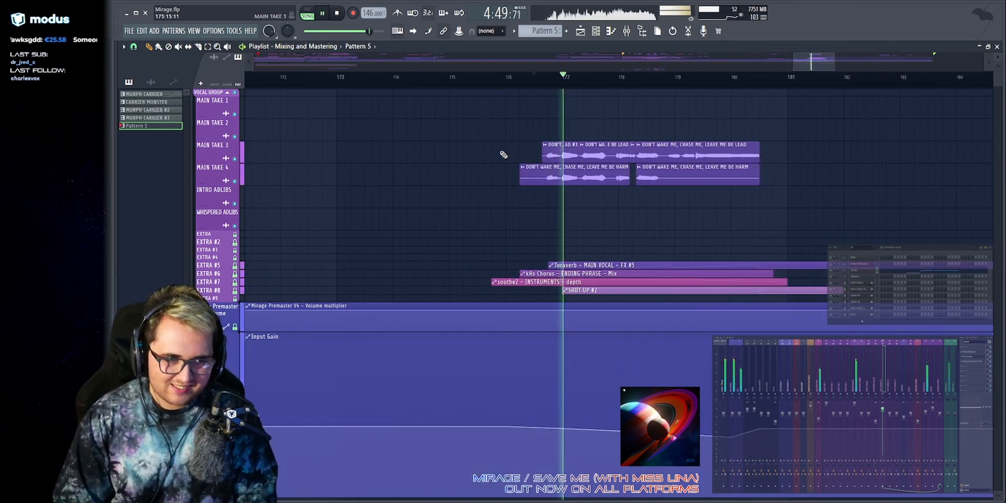
drag(501, 151, 806, 176)
ctrl+click(830, 172)
drag(712, 59, 723, 62)
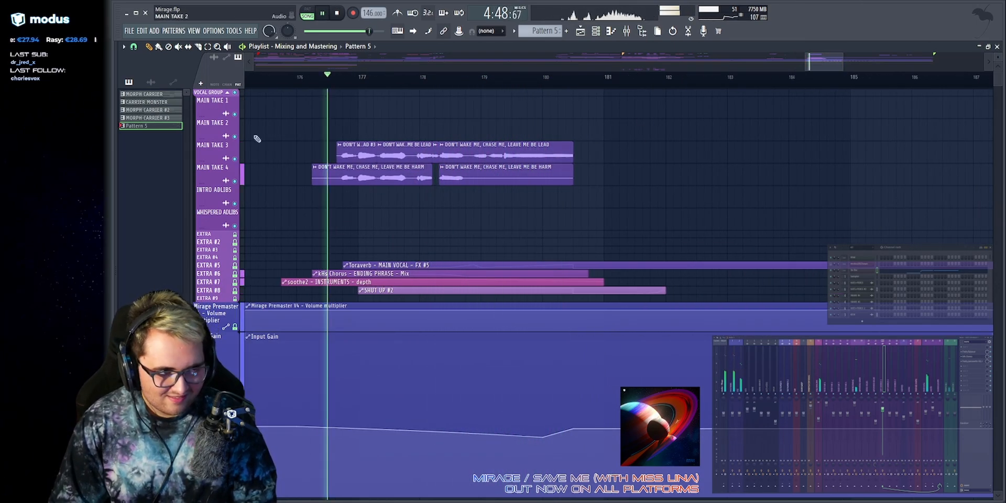
drag(309, 119, 530, 188)
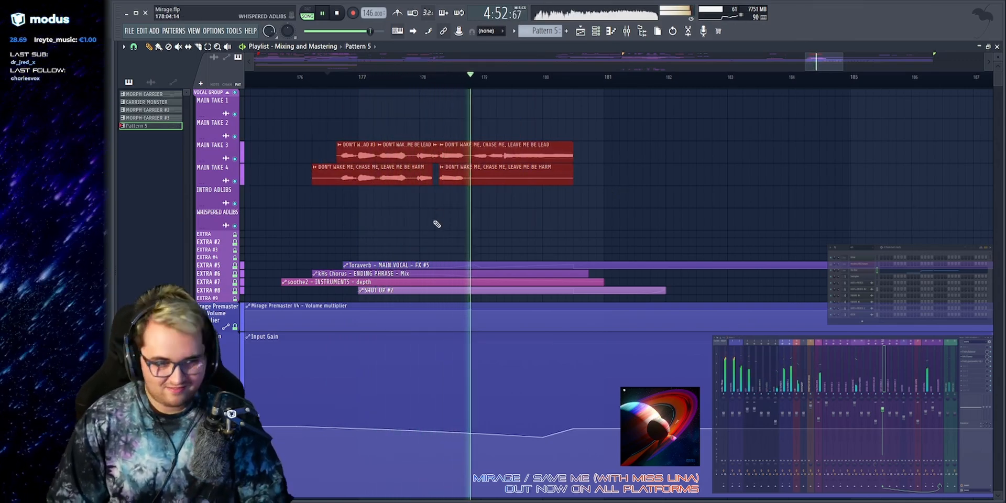
click(519, 134)
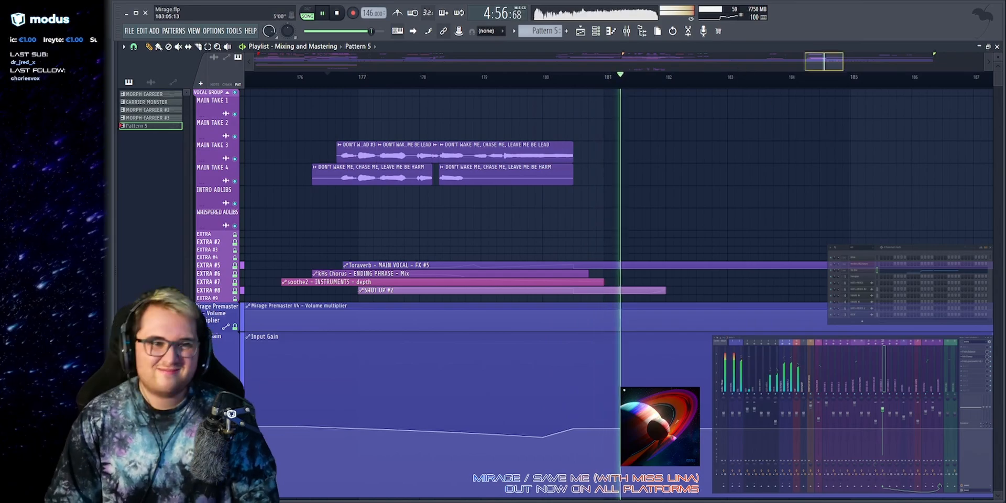
Play on into the outro transition and highlight the Au5_fx_boom_sub_sweep clip and the AVA Instinct Quake and Welcome hits around bar 197.
scroll(398, 157, right, 2)
scroll(398, 157, down, 3)
scroll(398, 157, down, 1)
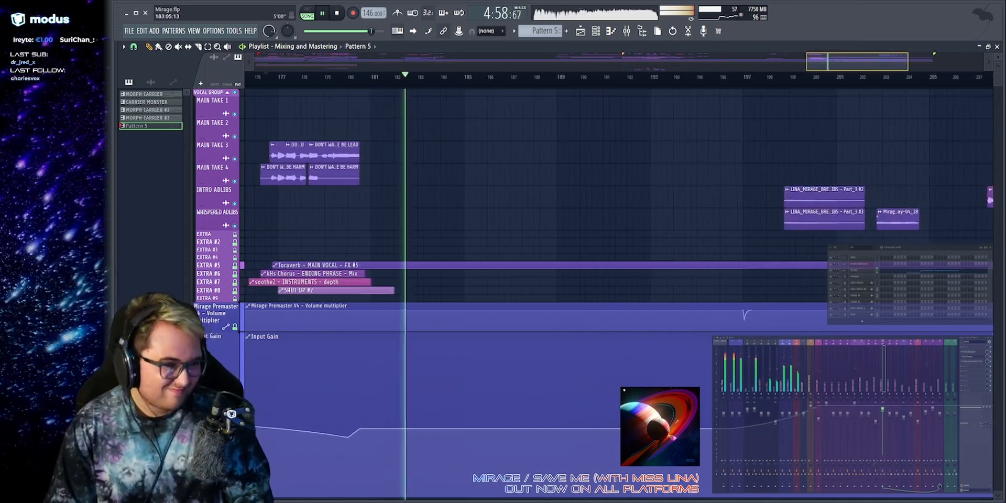
scroll(707, 105, down, 3)
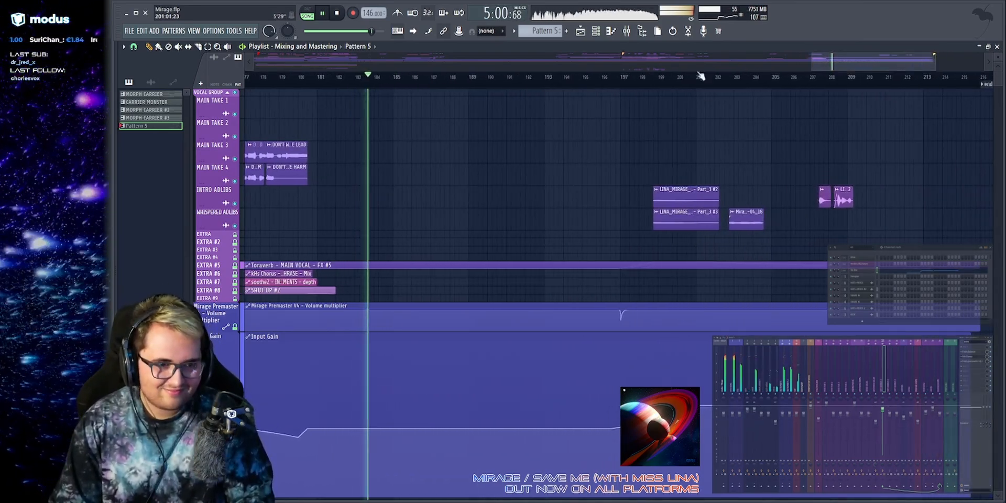
scroll(701, 77, down, 1)
scroll(721, 143, down, 1)
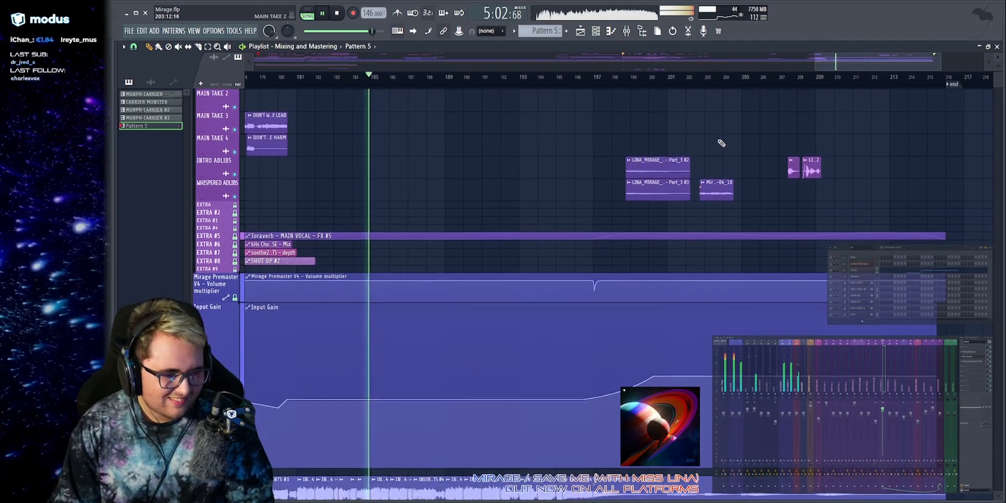
scroll(683, 166, down, 6)
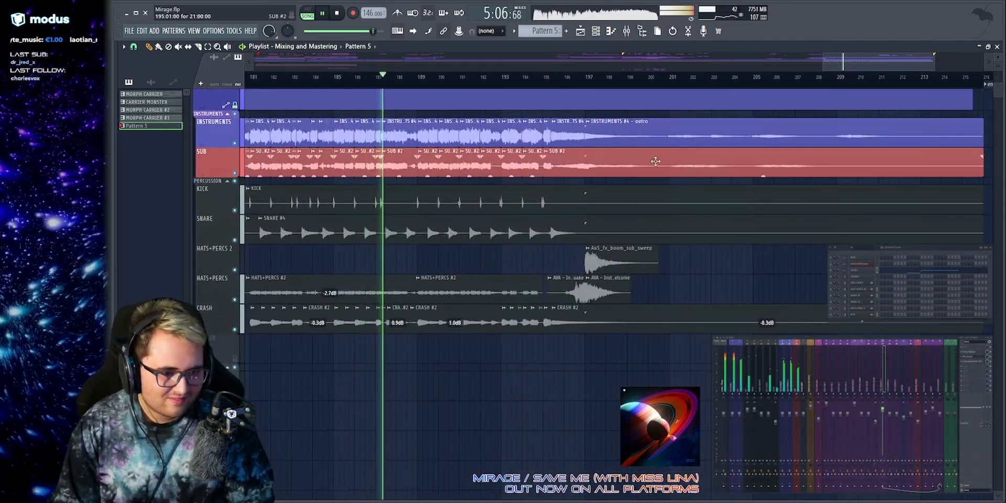
scroll(607, 60, up, 4)
drag(683, 261, 558, 289)
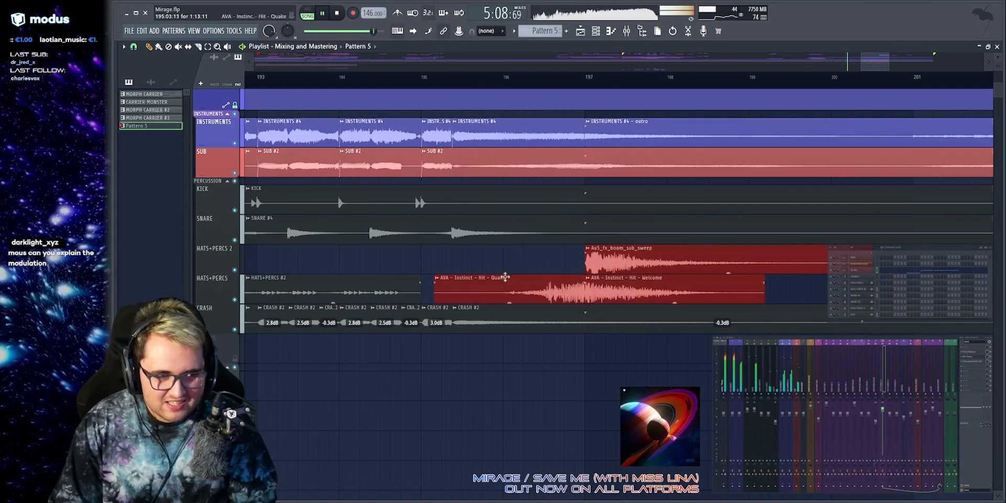
drag(443, 255, 725, 282)
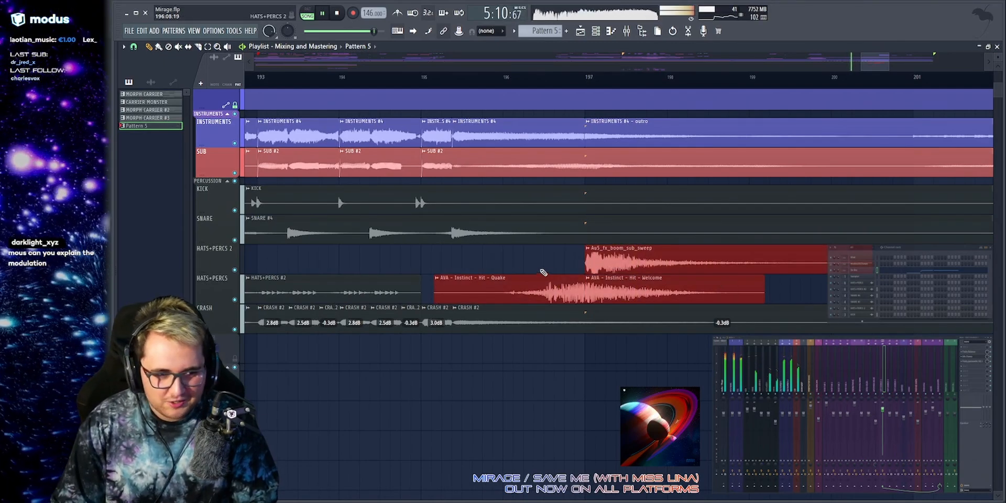
drag(511, 245, 784, 295)
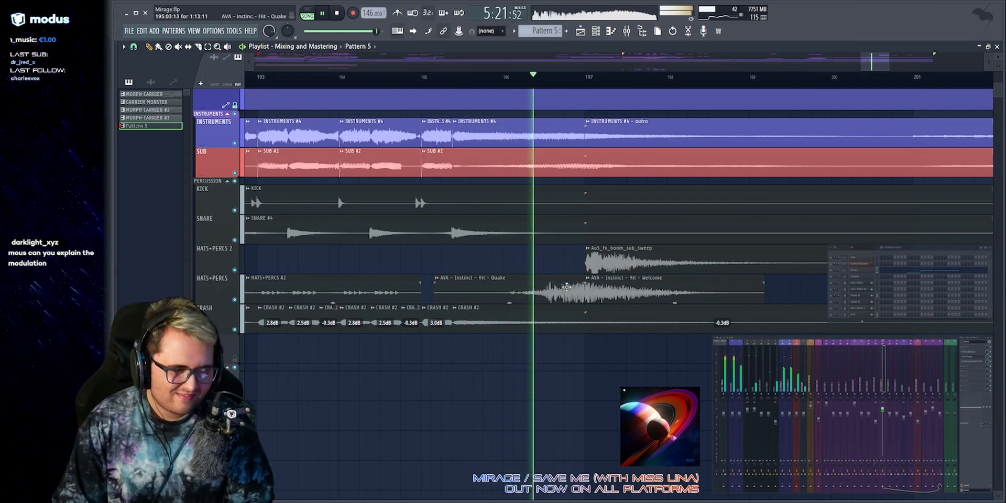
Solo the HATS+PERCS 2 and HATS+PERCS tracks and audition the boom sweep and hits around bar 197.
scroll(543, 262, up, 3)
scroll(545, 309, down, 4)
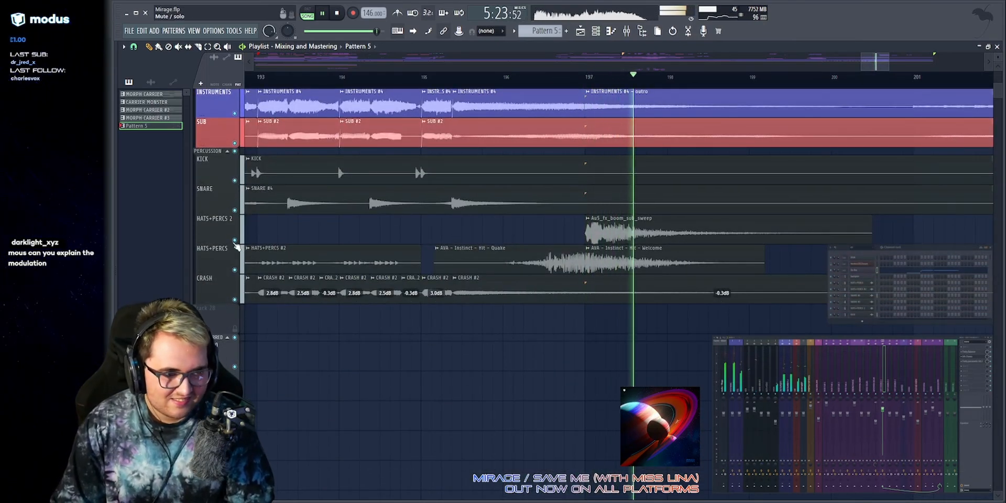
right_click(234, 240)
key(space)
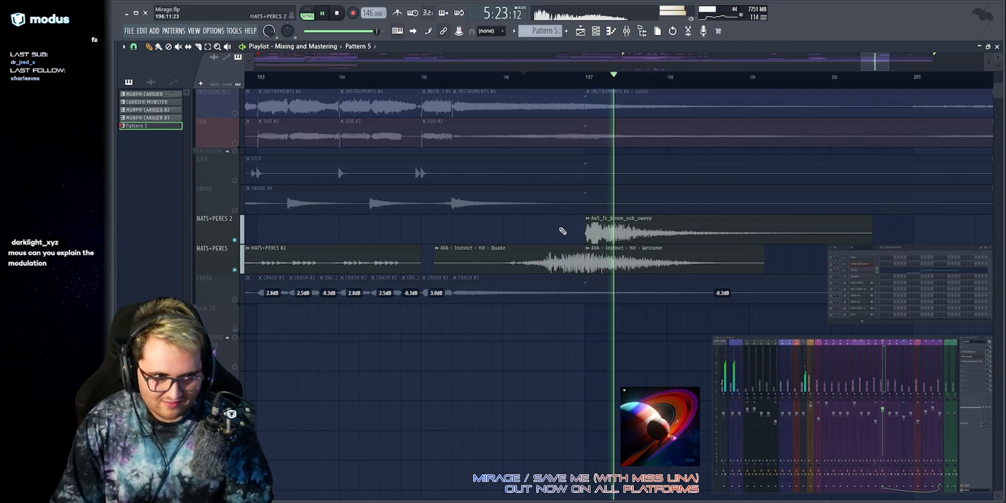
click(617, 233)
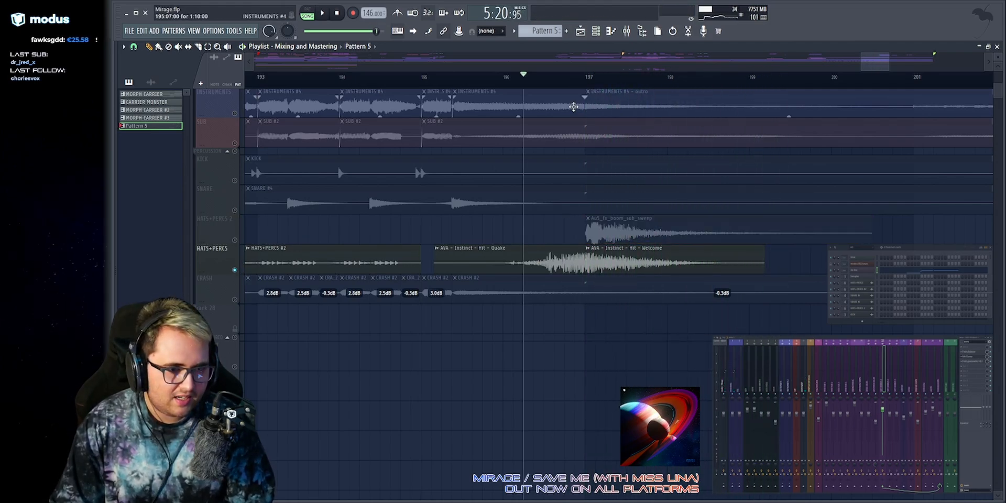
Inspect the reversed AVA Instinct Quake hit's sample settings and locate its original file in the sample browser.
scroll(619, 184, up, 2)
double_click(504, 257)
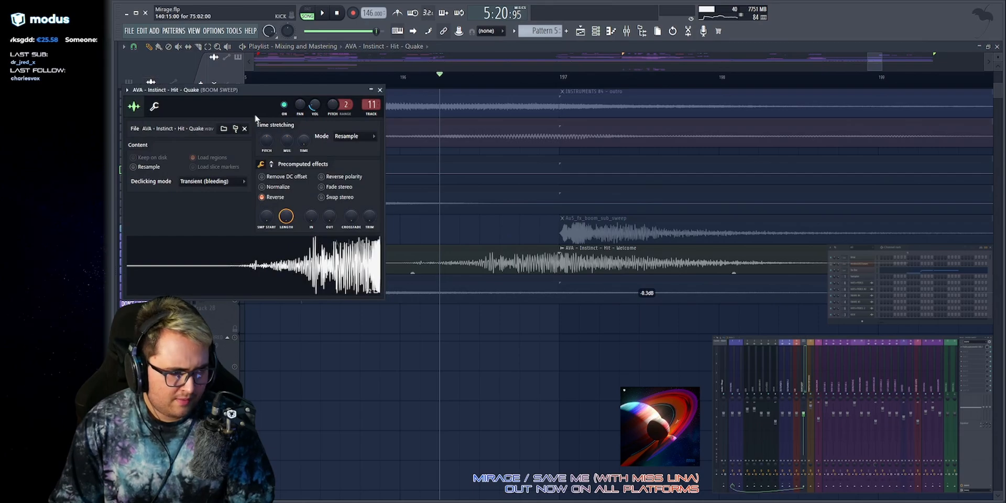
click(235, 128)
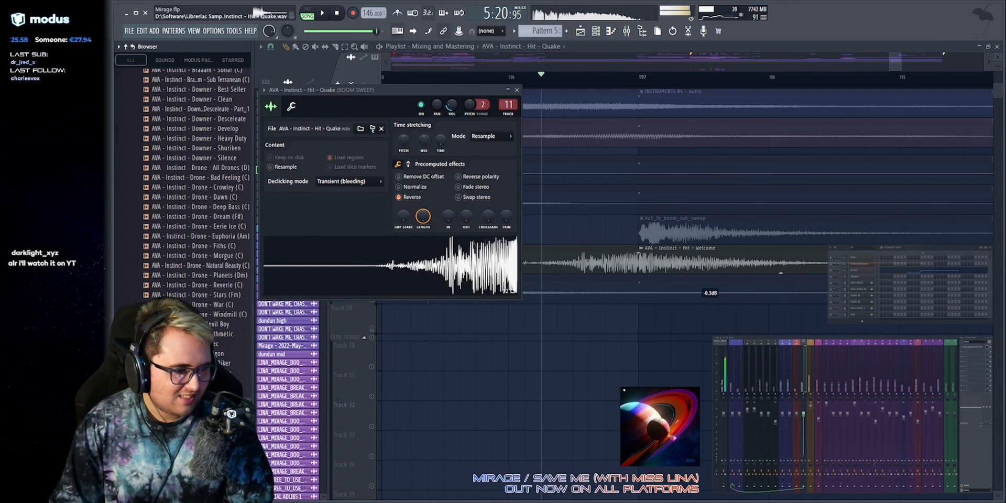
key(alt+F8)
right_click(541, 388)
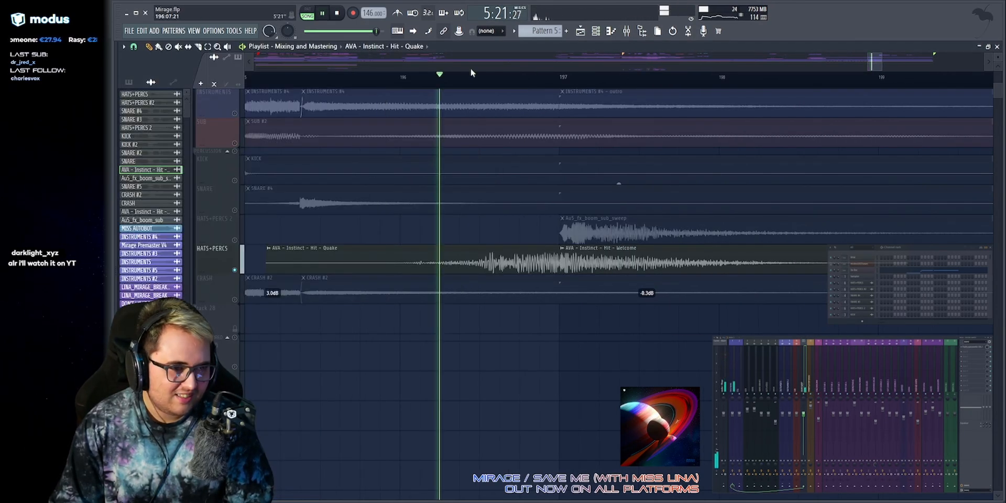
Listen to the soloed HATS+PERCS hits, unsolo the tracks, and replay the bar 197 transition in the full mix.
scroll(473, 65, down, 4)
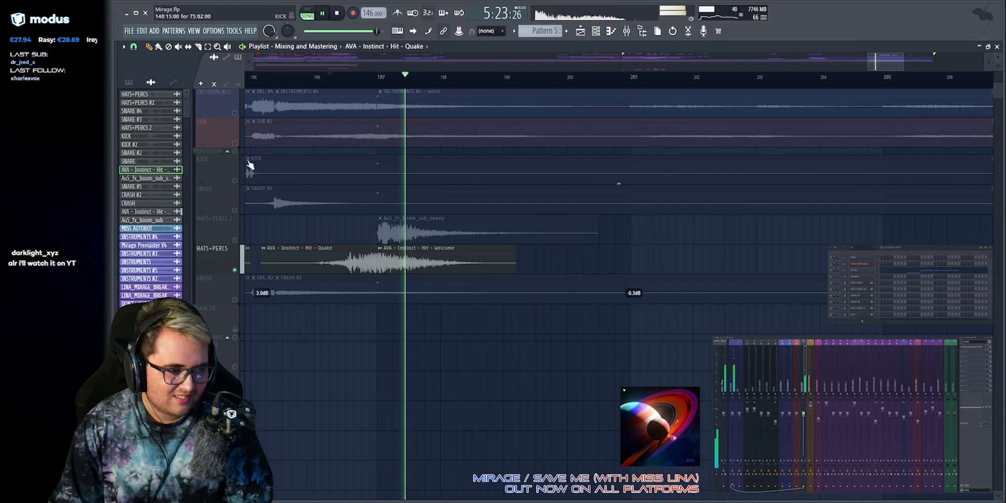
key(space)
right_click(234, 151)
key(space)
drag(331, 230, 425, 263)
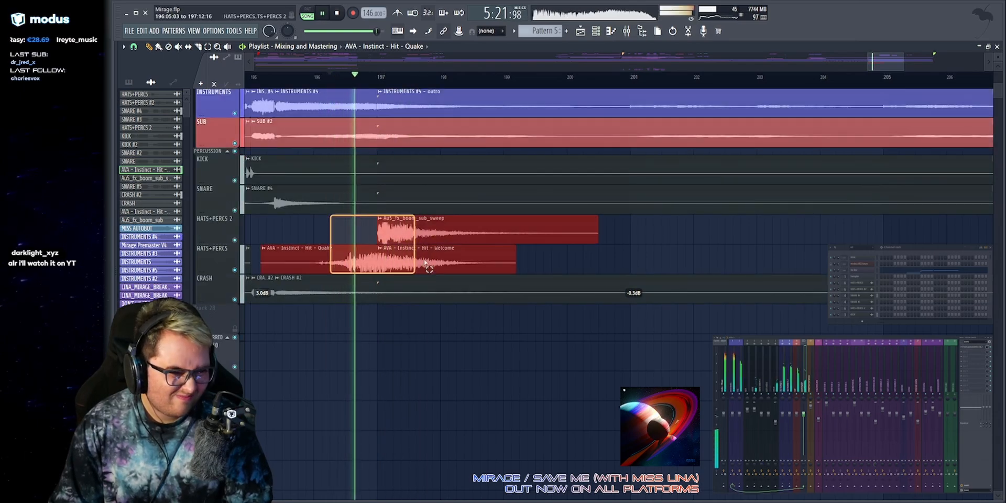
Highlight the non-timed breakdown adlibs and the Mirage - 2022-May-04_18 recording on the adlib tracks from about bar 198.
scroll(382, 341, down, 10)
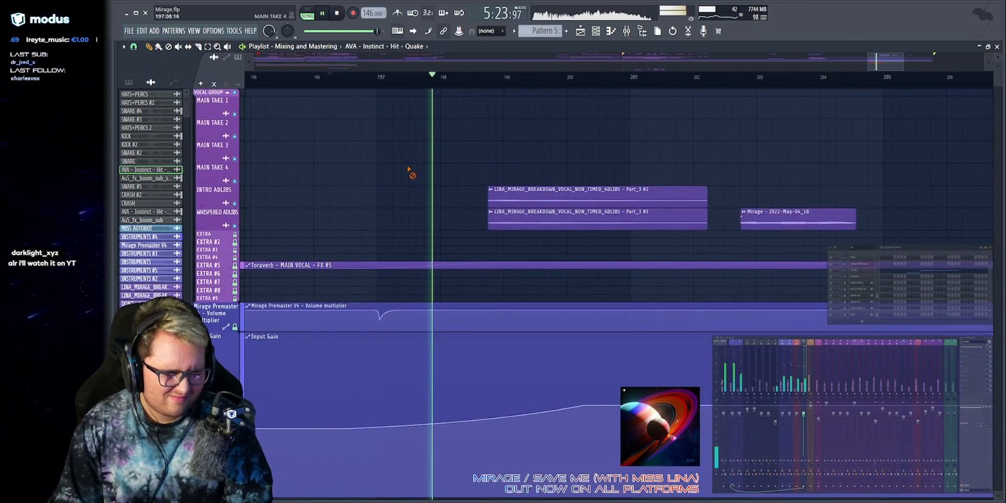
scroll(406, 176, down, 2)
drag(401, 164, 902, 235)
ctrl+click(722, 193)
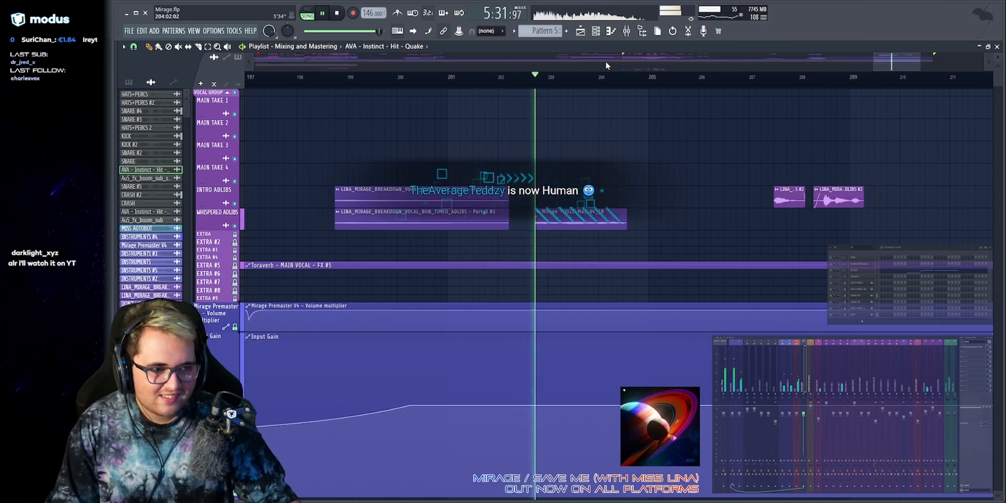
Audition the two whispered intro adlib clips on the INTRO ADLIBS track between about bars 207 and 209.
scroll(605, 193, up, 1)
drag(605, 193, 480, 193)
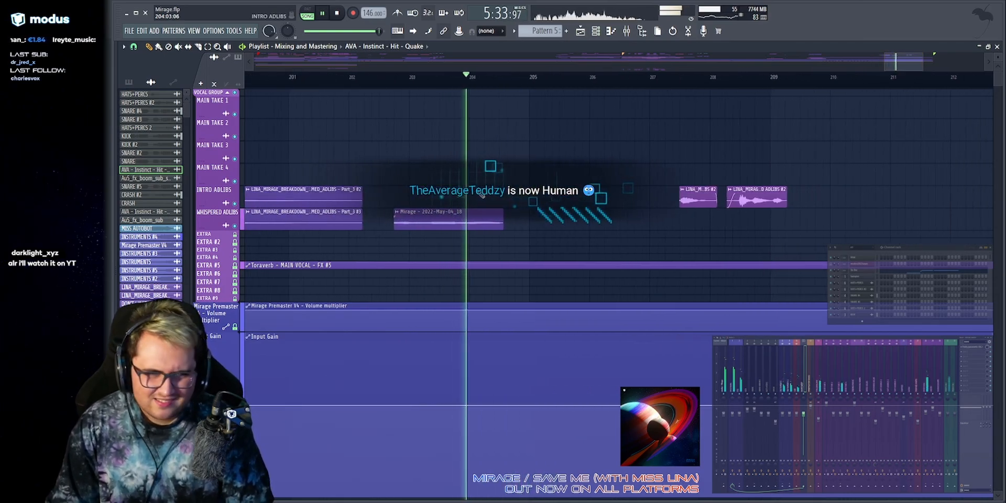
drag(903, 61, 911, 65)
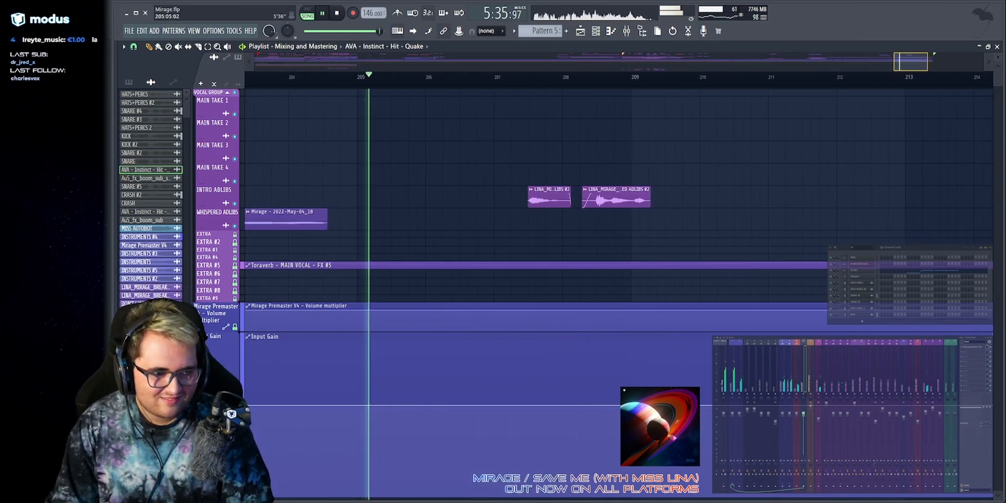
drag(498, 143, 763, 228)
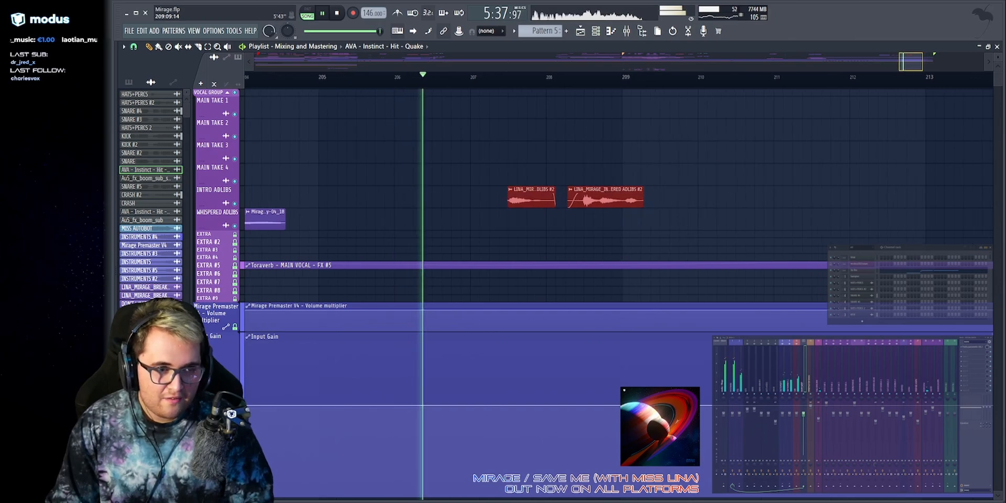
scroll(912, 62, up, 4)
ctrl+click(566, 119)
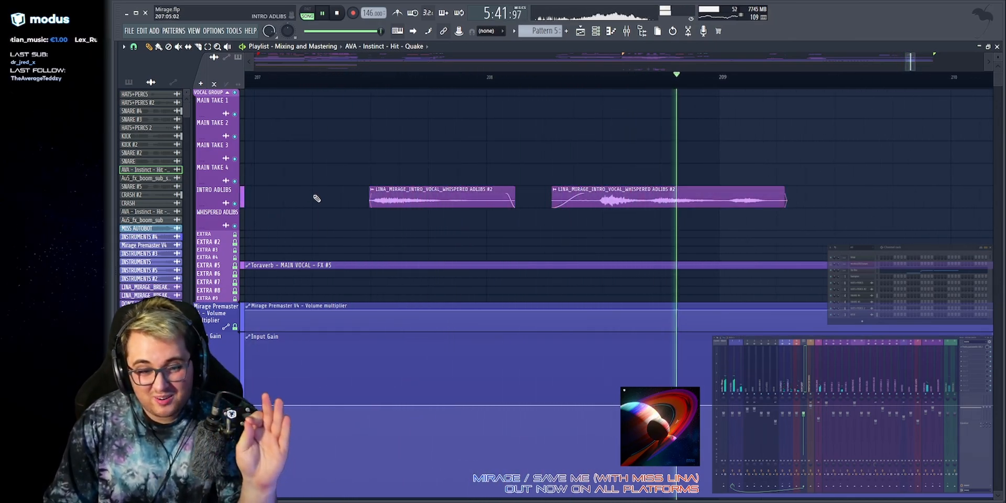
Shrink the Input Gain automation track to compact height and fit the whole arrangement in view.
scroll(527, 150, down, 15)
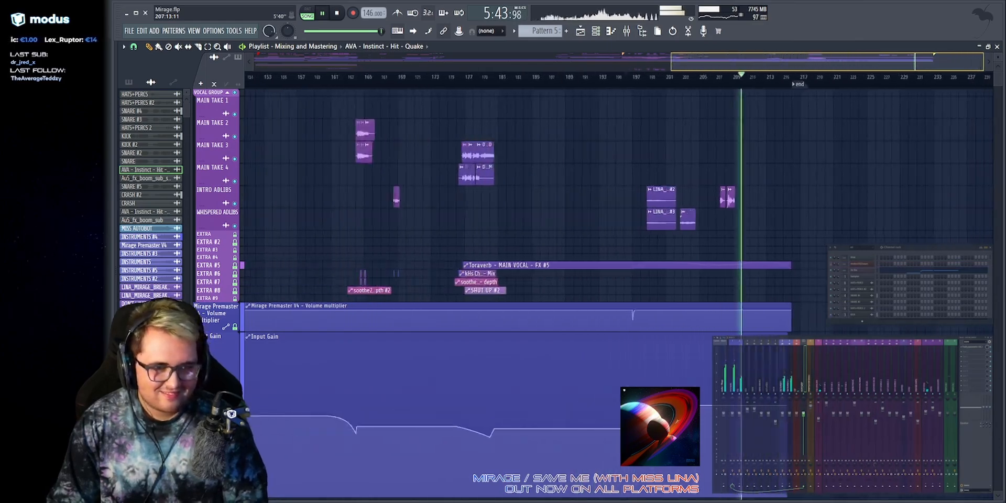
scroll(591, 135, down, 10)
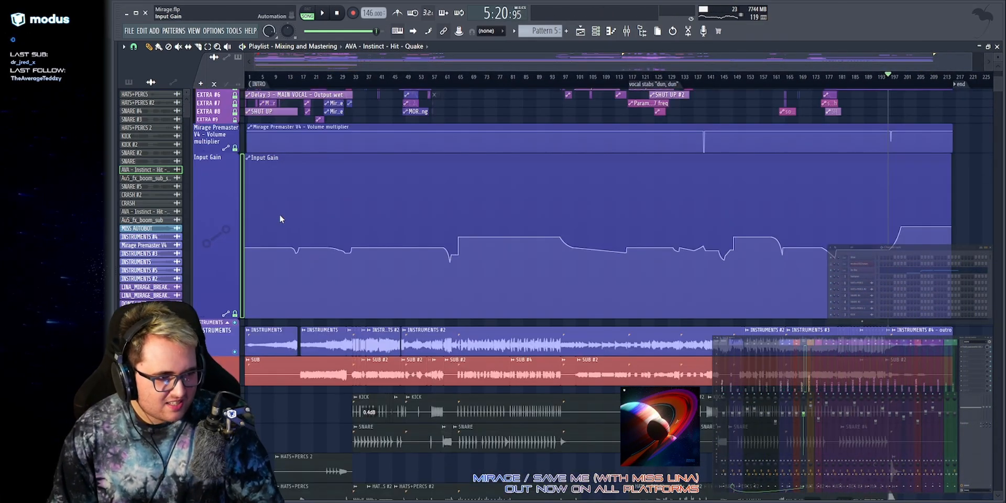
middle_click(362, 250)
scroll(409, 261, up, 5)
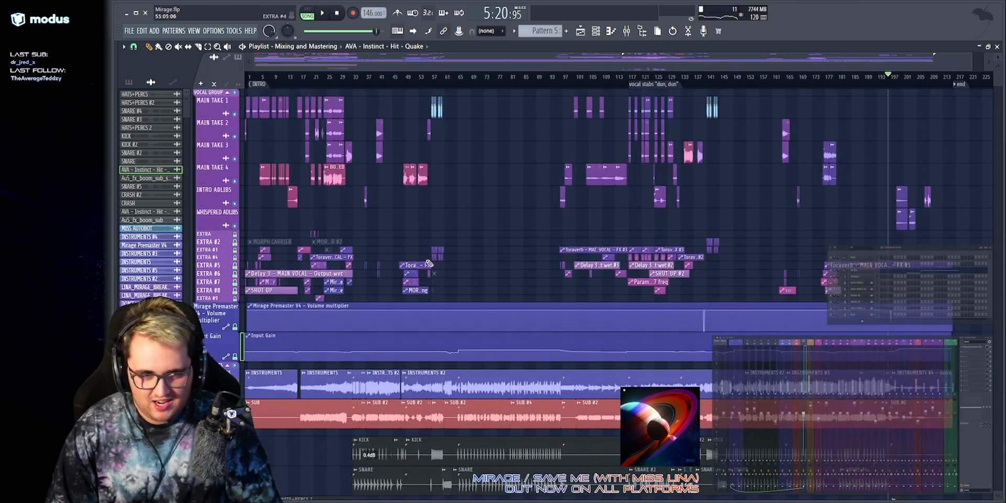
drag(755, 58, 750, 58)
drag(968, 65, 949, 66)
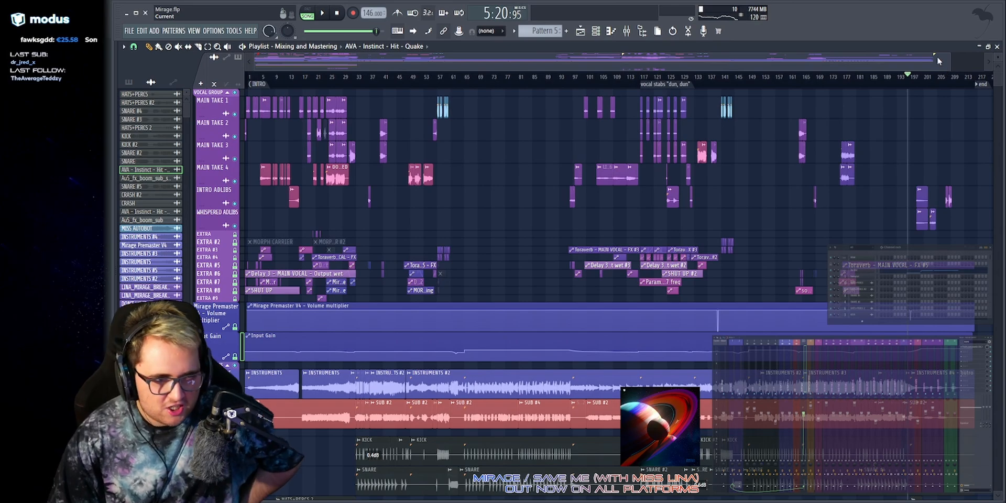